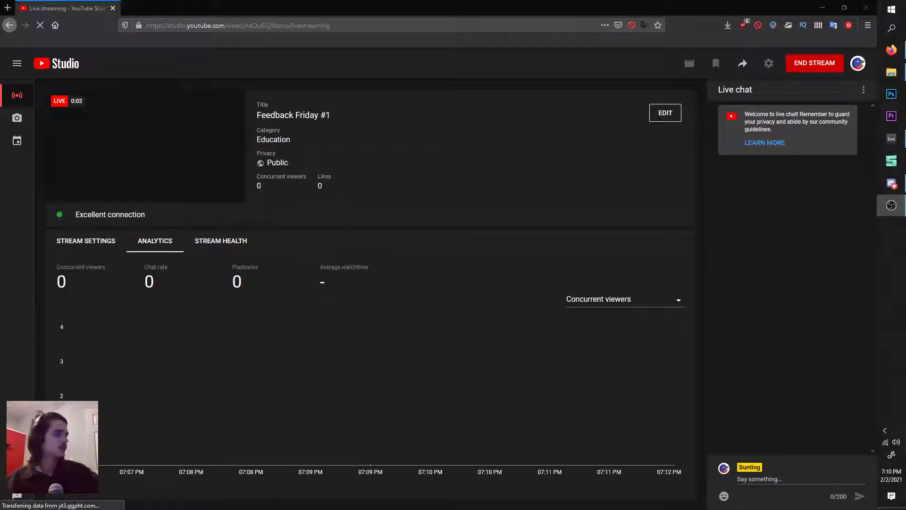
Change the livestream's title to "Masterclass Monday (Tuesday) #2" and save the stream settings.
{"action": "left_click", "coordinate": [671, 112]}
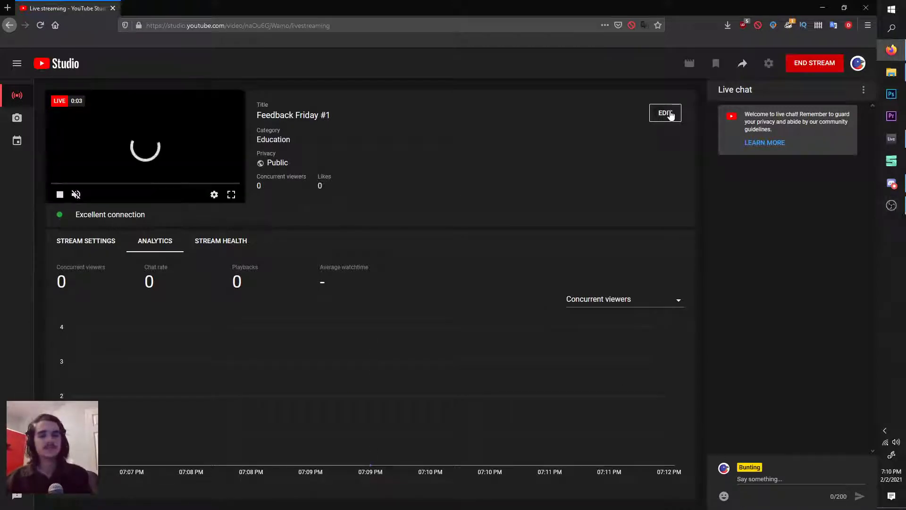
{"action": "left_click", "coordinate": [665, 113]}
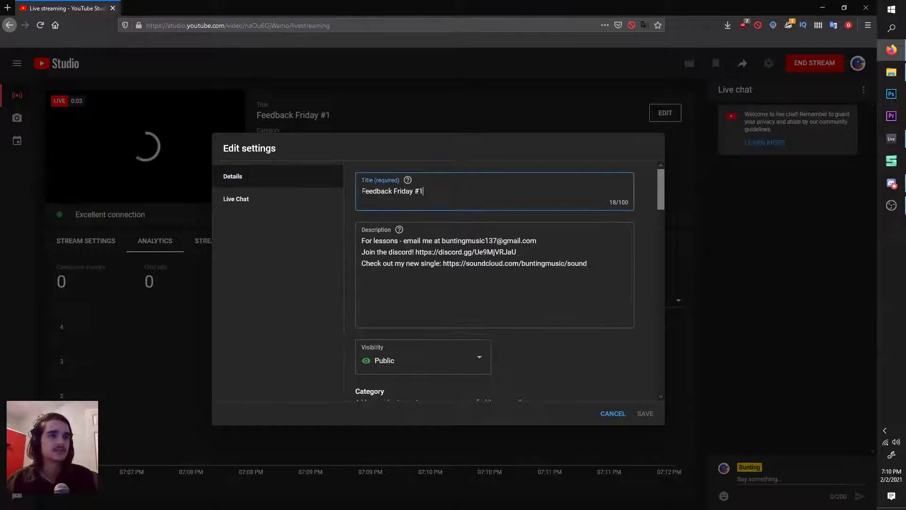
{"action": "key", "text": "ctrl+a"}
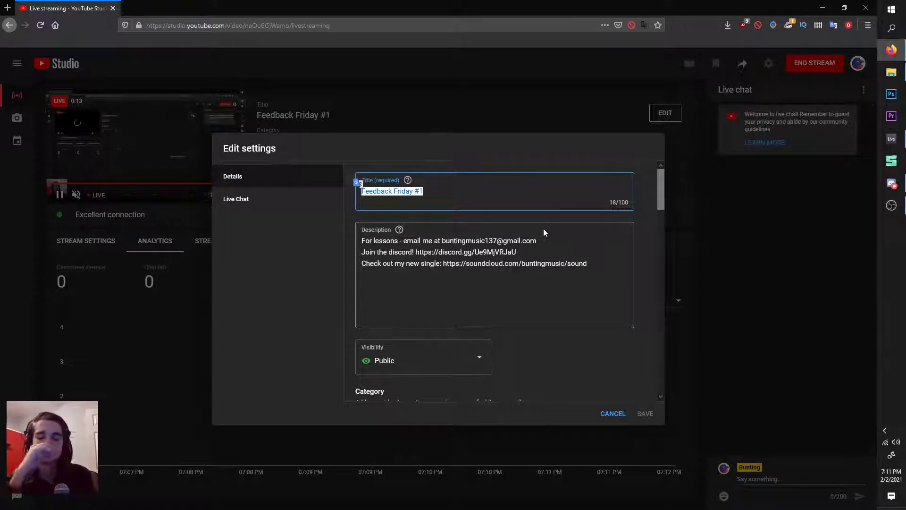
{"action": "type", "text": "Masterclass "}
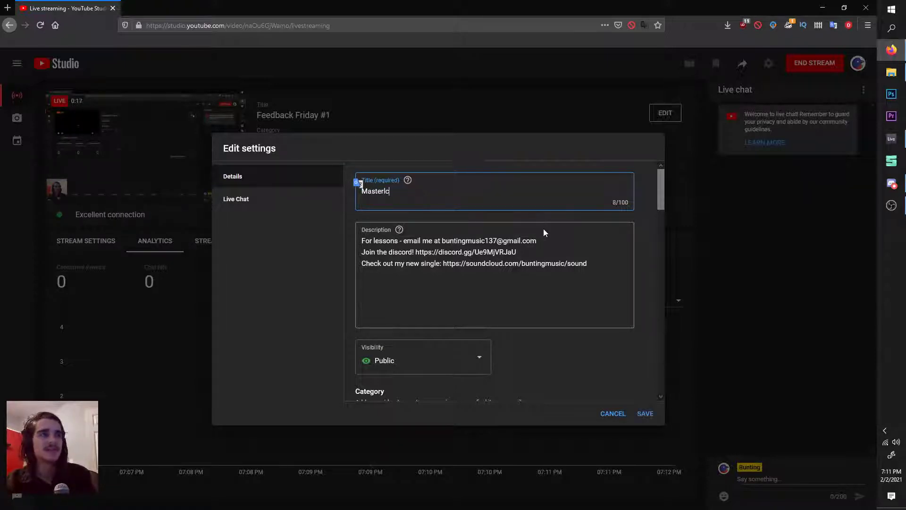
{"action": "type", "text": "Monday (Tuesday"}
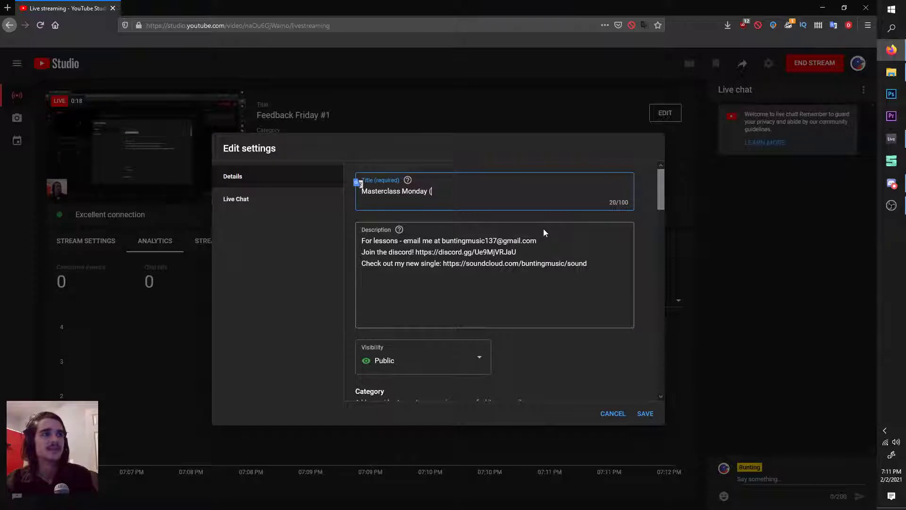
{"action": "key", "text": "BackSpace"}
{"action": "key", "text": "BackSpace"}
{"action": "key", "text": "BackSpace"}
{"action": "key", "text": "BackSpace"}
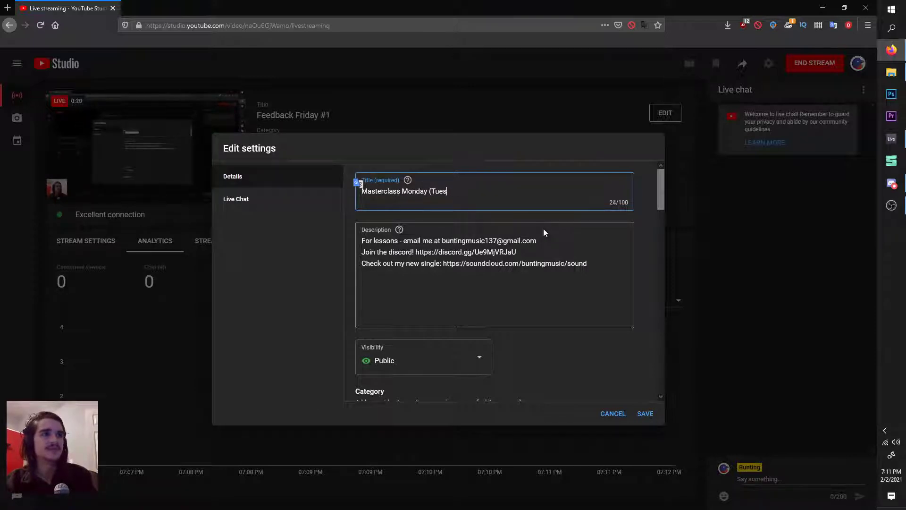
{"action": "type", "text": "day) #2"}
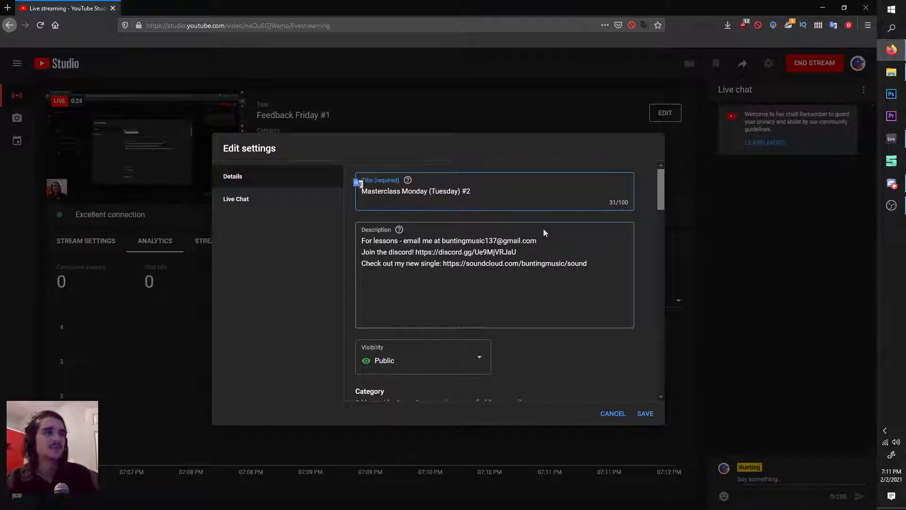
{"action": "left_click", "coordinate": [647, 415]}
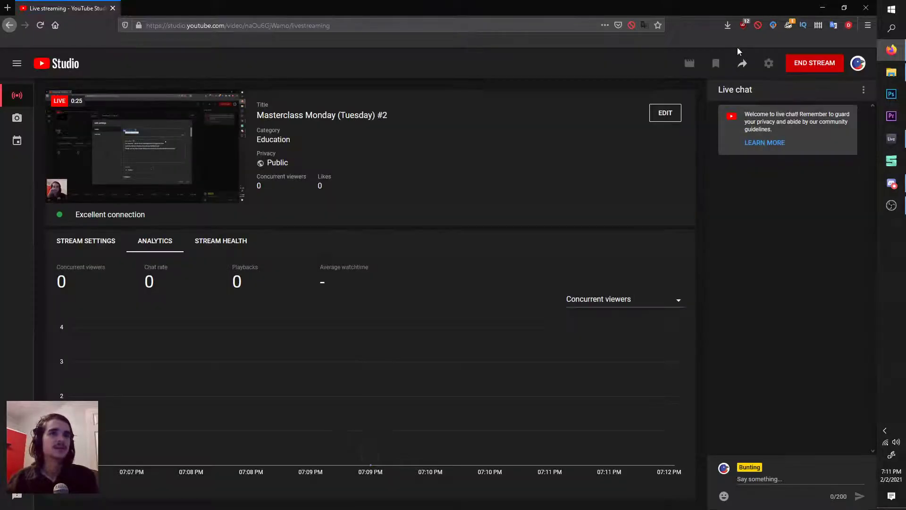
Open the livestream's share dialog to view its video link, and close the dialog.
{"action": "left_click", "coordinate": [742, 64]}
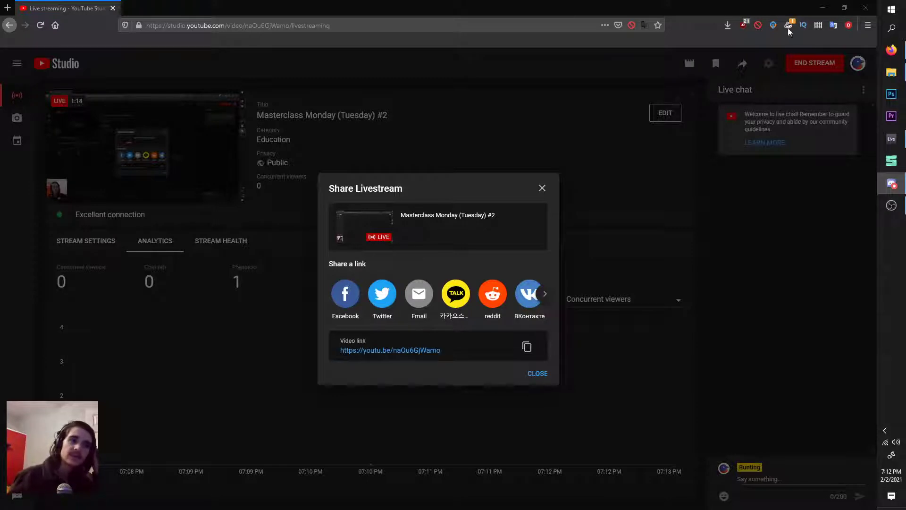
{"action": "left_click", "coordinate": [542, 188]}
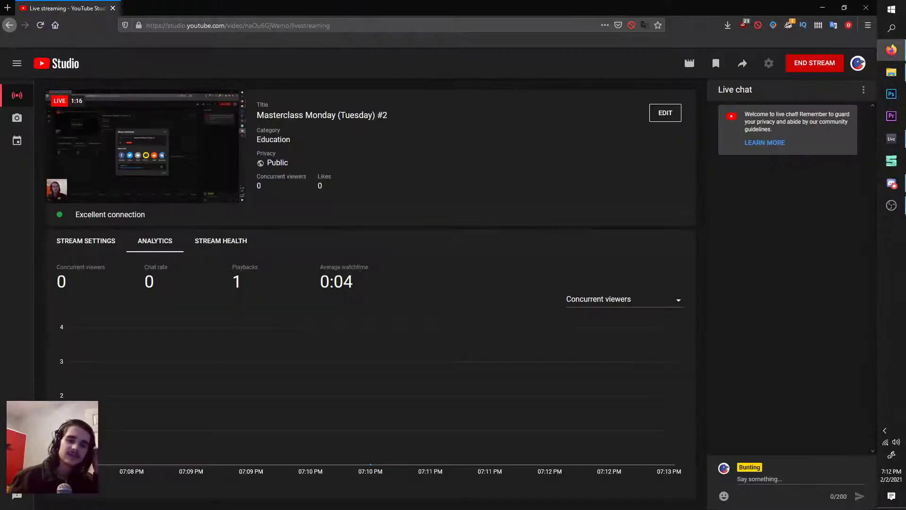
Switch to Ableton Live, solo audio track 9 (F major Eb major 87 bpm) and play a short part of the arrangement.
{"action": "left_click", "coordinate": [891, 139]}
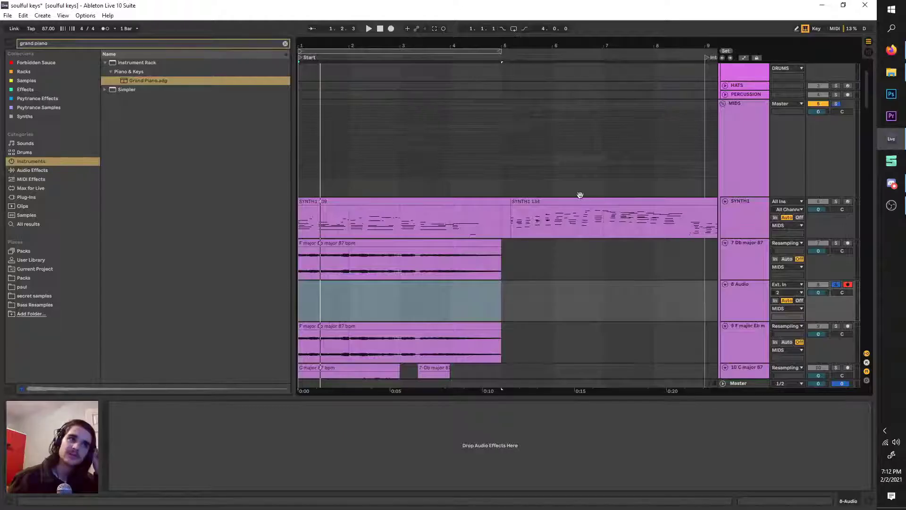
{"action": "scroll", "coordinate": [689, 240], "scroll_direction": "down", "scroll_amount": 1}
{"action": "left_click", "coordinate": [742, 273]}
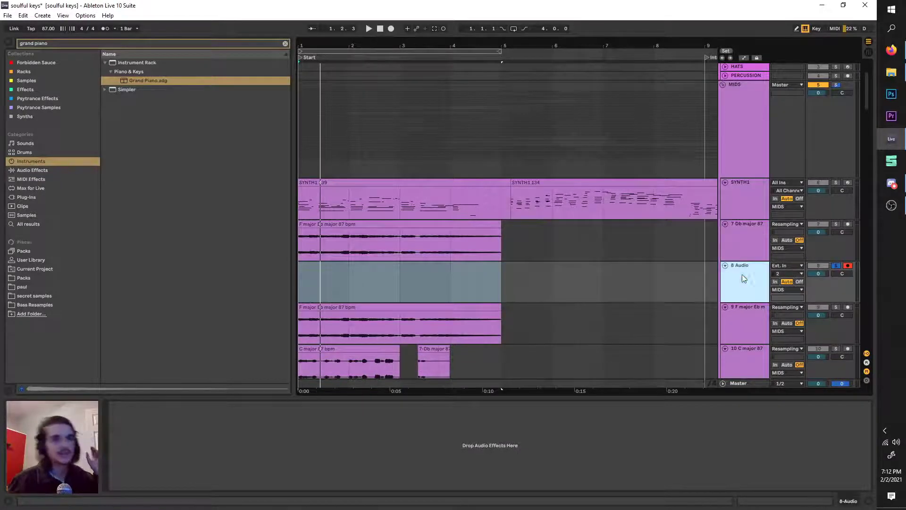
{"action": "left_click", "coordinate": [752, 316]}
{"action": "left_click", "coordinate": [836, 306]}
{"action": "key", "text": "space"}
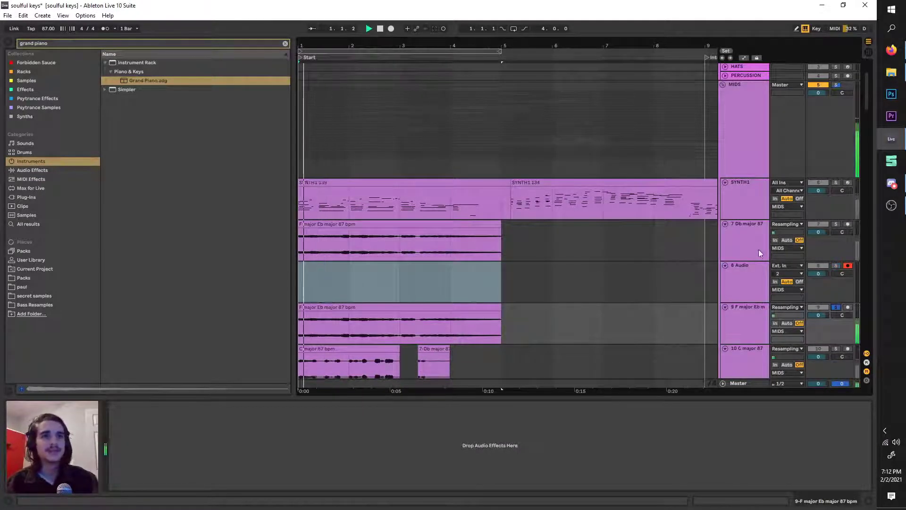
{"action": "left_click", "coordinate": [756, 246]}
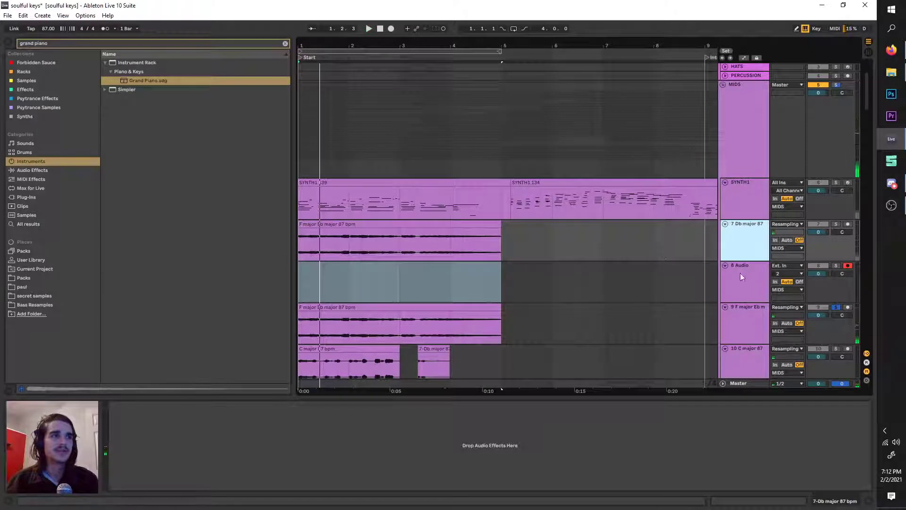
Look through the recorded key loops track by track, from track 9 down to track 56 (F minor 100 bpm).
{"action": "scroll", "coordinate": [722, 311], "scroll_direction": "down", "scroll_amount": 1}
{"action": "left_click", "coordinate": [733, 315]}
{"action": "scroll", "coordinate": [732, 315], "scroll_direction": "down", "scroll_amount": 5}
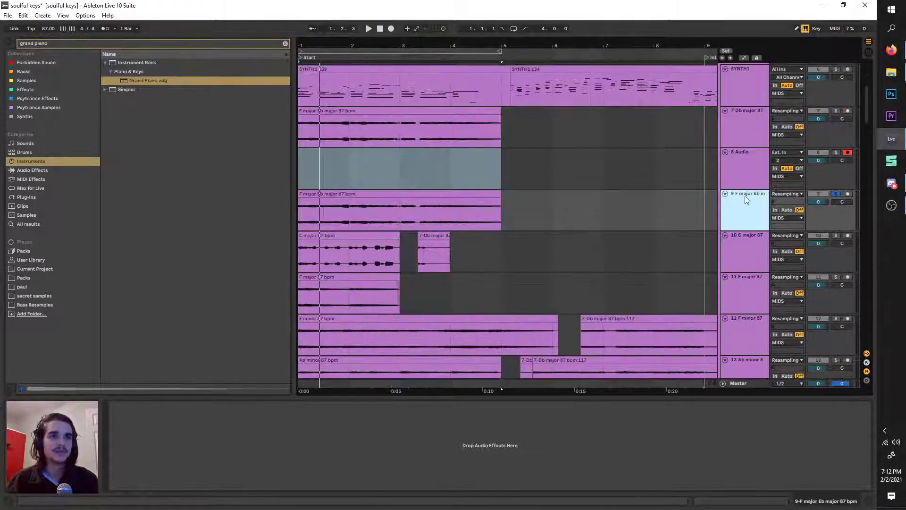
{"action": "scroll", "coordinate": [745, 217], "scroll_direction": "down", "scroll_amount": 2}
{"action": "key", "text": "Down"}
{"action": "key", "text": "Down"}
{"action": "key", "text": "Down"}
{"action": "key", "text": "Down"}
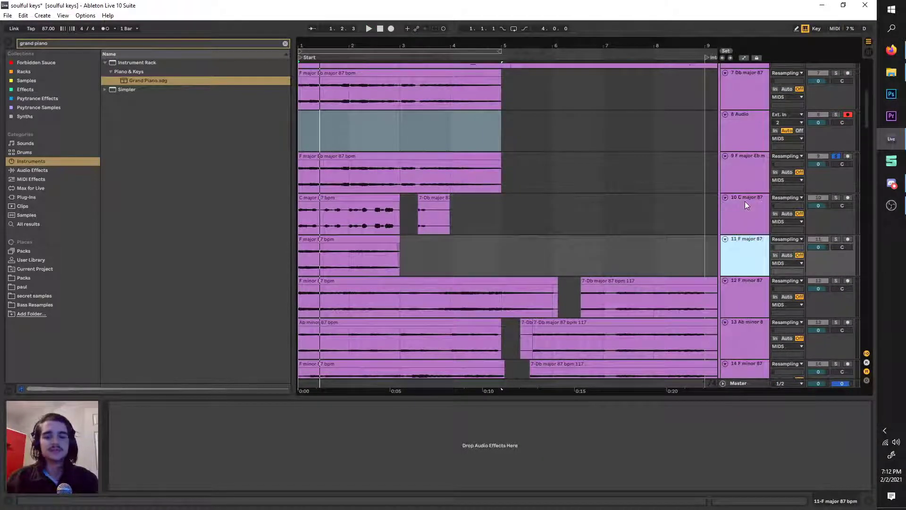
{"action": "key", "text": "Down"}
{"action": "key", "text": "Down"}
{"action": "key", "text": "Down"}
{"action": "key", "text": "Down"}
{"action": "key", "text": "Down"}
{"action": "key", "text": "Down"}
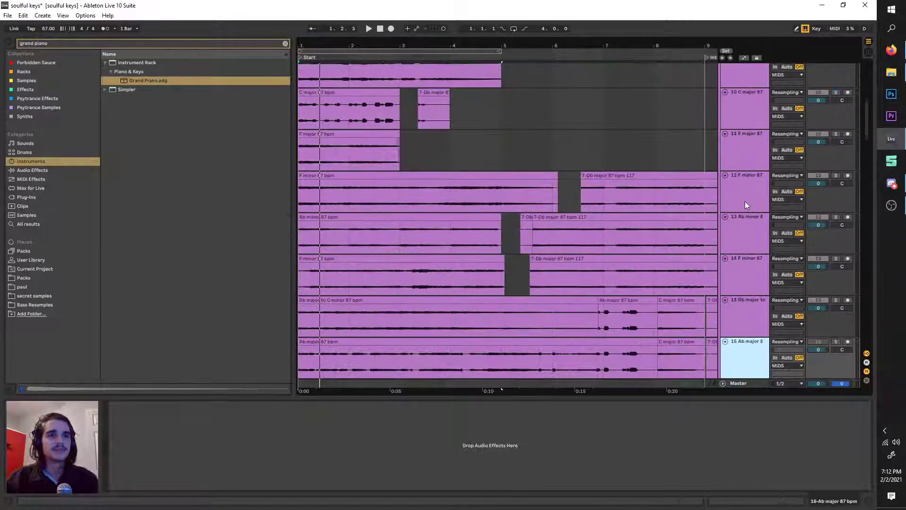
{"action": "key", "text": "Down"}
{"action": "key", "text": "Down"}
{"action": "key", "text": "Down"}
{"action": "key", "text": "Down"}
{"action": "key", "text": "Down"}
{"action": "key", "text": "Down"}
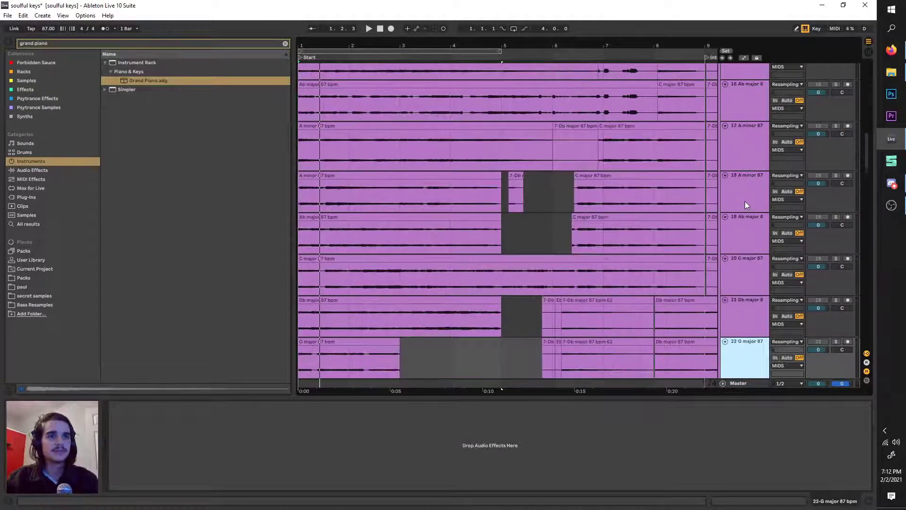
{"action": "key", "text": "Down"}
{"action": "key", "text": "Down"}
{"action": "key", "text": "Down"}
{"action": "key", "text": "Down"}
{"action": "key", "text": "Down"}
{"action": "key", "text": "Down"}
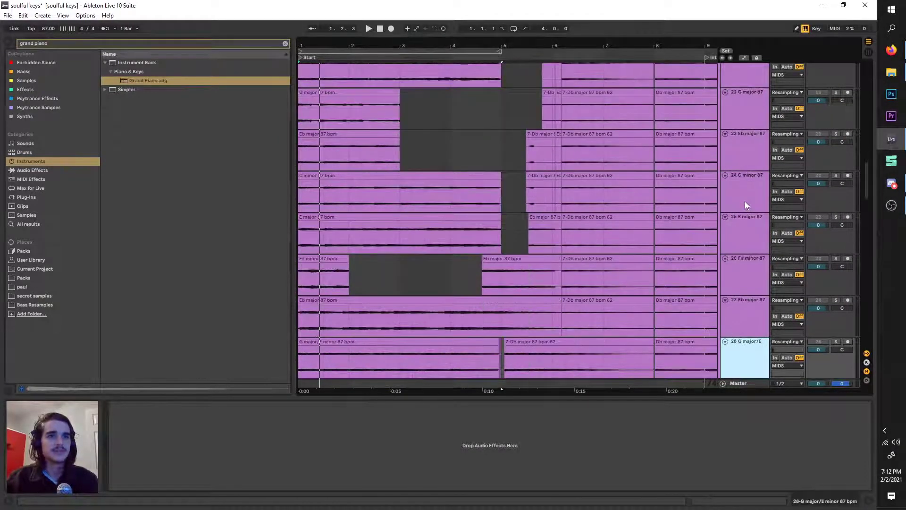
{"action": "key", "text": "Down"}
{"action": "key", "text": "Down"}
{"action": "key", "text": "Down"}
{"action": "key", "text": "Down"}
{"action": "key", "text": "Down"}
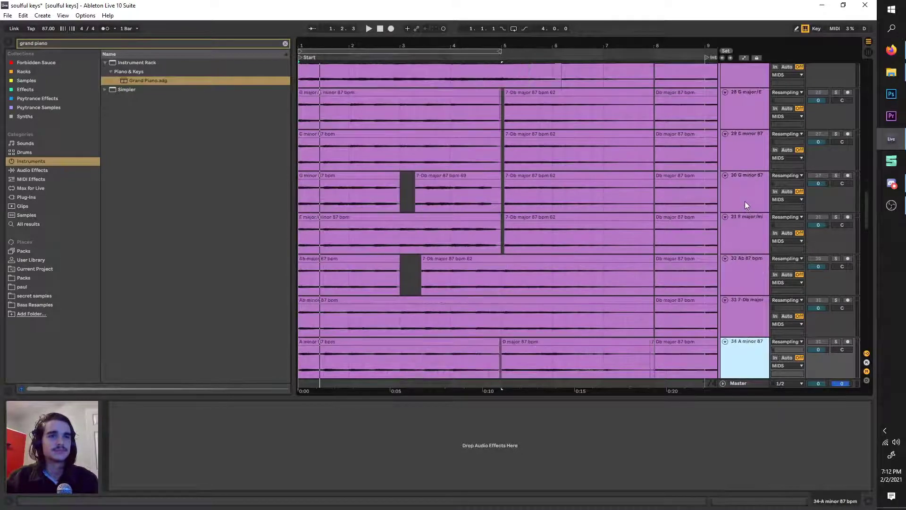
{"action": "key", "text": "Down"}
{"action": "key", "text": "Down"}
{"action": "key", "text": "Down"}
{"action": "key", "text": "Down"}
{"action": "key", "text": "Down"}
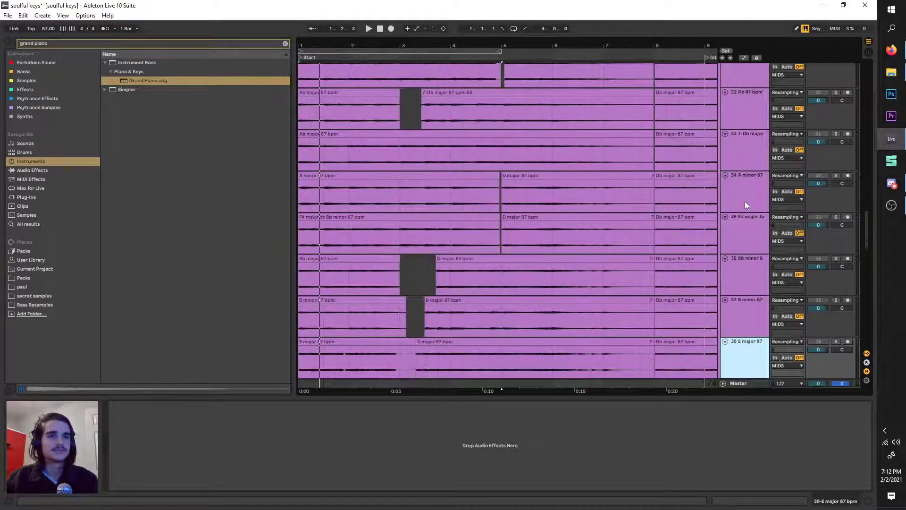
{"action": "key", "text": "Down"}
{"action": "key", "text": "Down"}
{"action": "key", "text": "Down"}
{"action": "key", "text": "Down"}
{"action": "key", "text": "Down"}
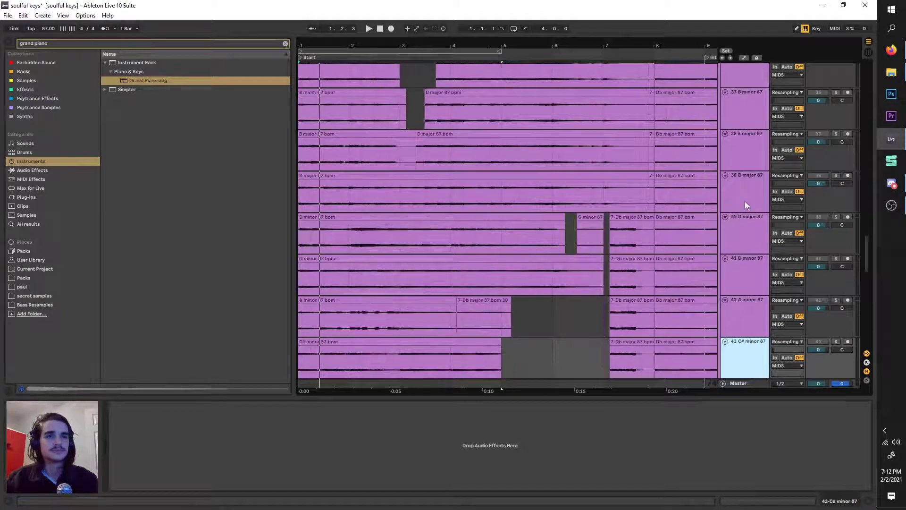
{"action": "key", "text": "Down"}
{"action": "key", "text": "Down"}
{"action": "key", "text": "Down"}
{"action": "key", "text": "Down"}
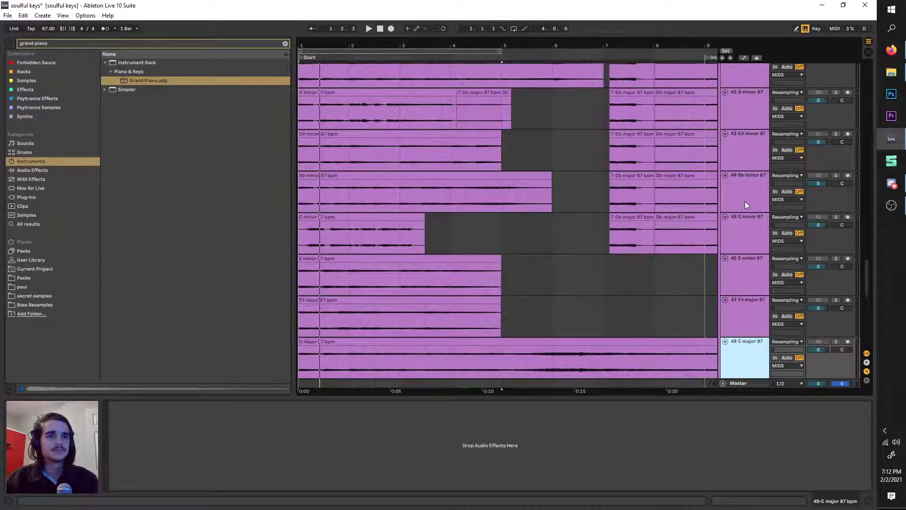
{"action": "key", "text": "Down"}
{"action": "key", "text": "Down"}
{"action": "key", "text": "Down"}
{"action": "key", "text": "Down"}
{"action": "key", "text": "Down"}
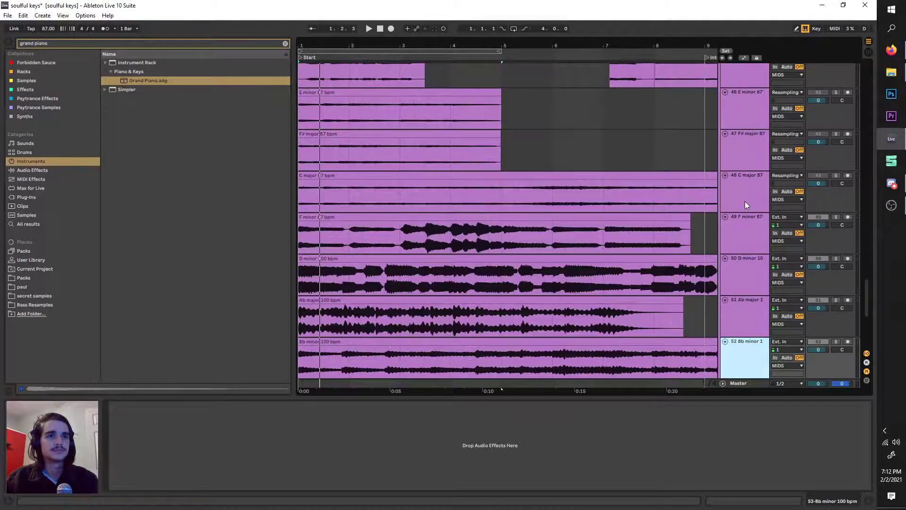
{"action": "key", "text": "Down"}
{"action": "key", "text": "Down"}
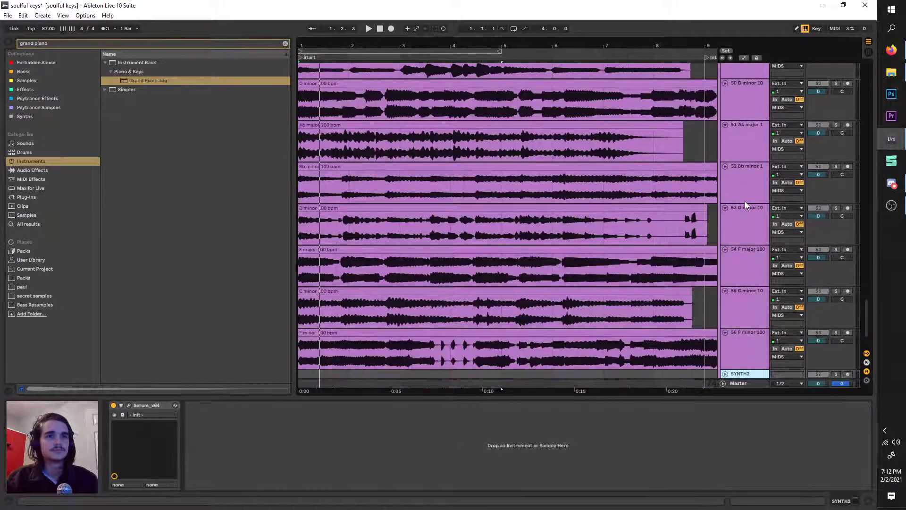
{"action": "key", "text": "Up"}
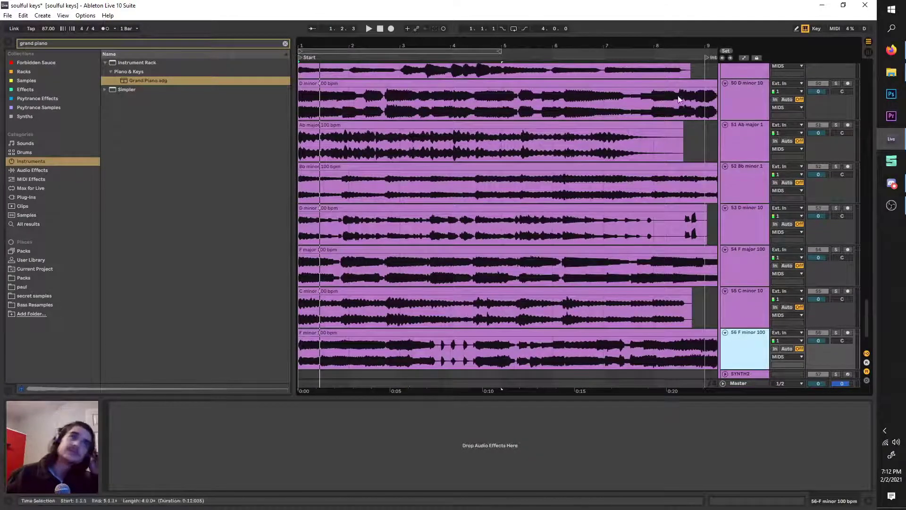
Check the livestream chat in the browser, return to Ableton Live and save the soulful keys set.
{"action": "left_click", "coordinate": [896, 50]}
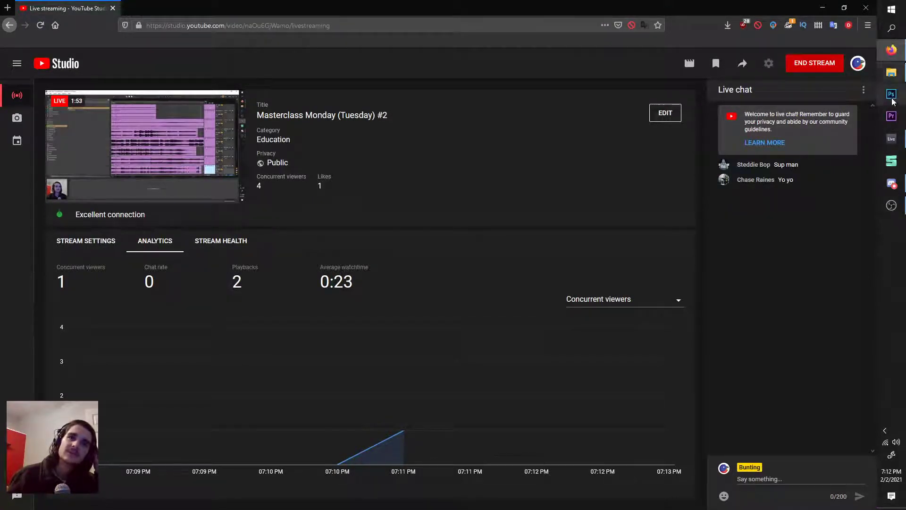
{"action": "left_click", "coordinate": [891, 138]}
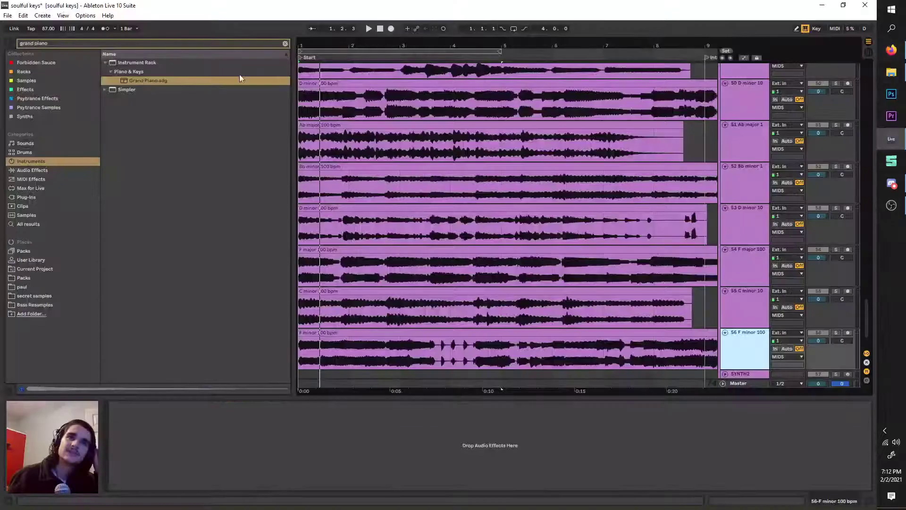
{"action": "left_click", "coordinate": [8, 15]}
{"action": "left_click", "coordinate": [49, 99]}
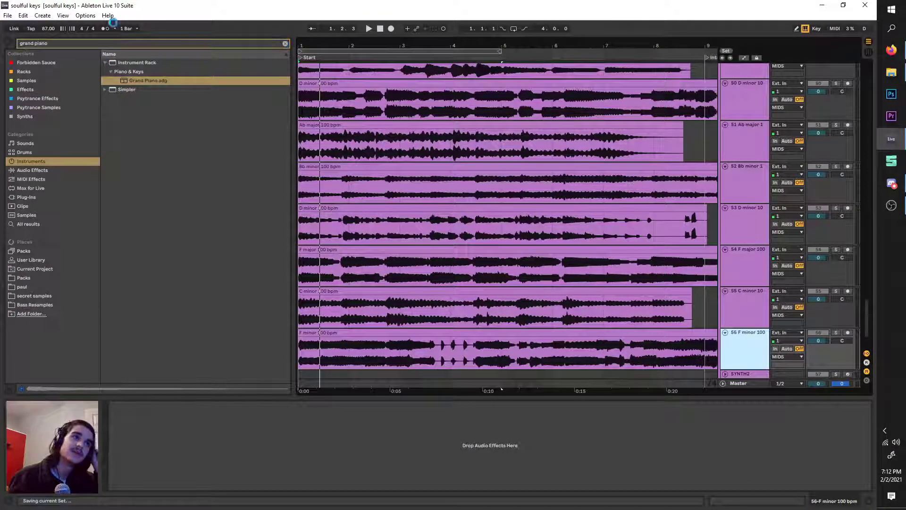
Clear the "grand piano" search and create a new Live Set from the template.
{"action": "left_click", "coordinate": [285, 43]}
{"action": "left_click", "coordinate": [7, 15]}
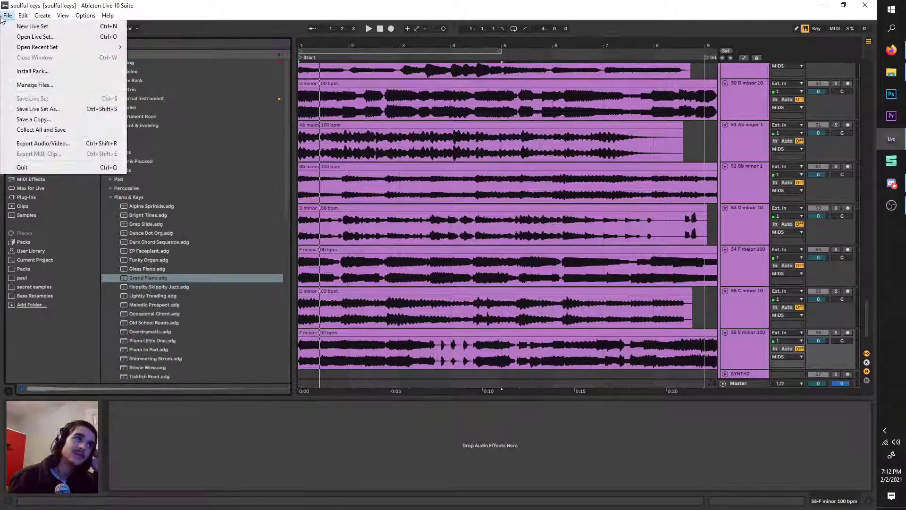
{"action": "left_click", "coordinate": [22, 25]}
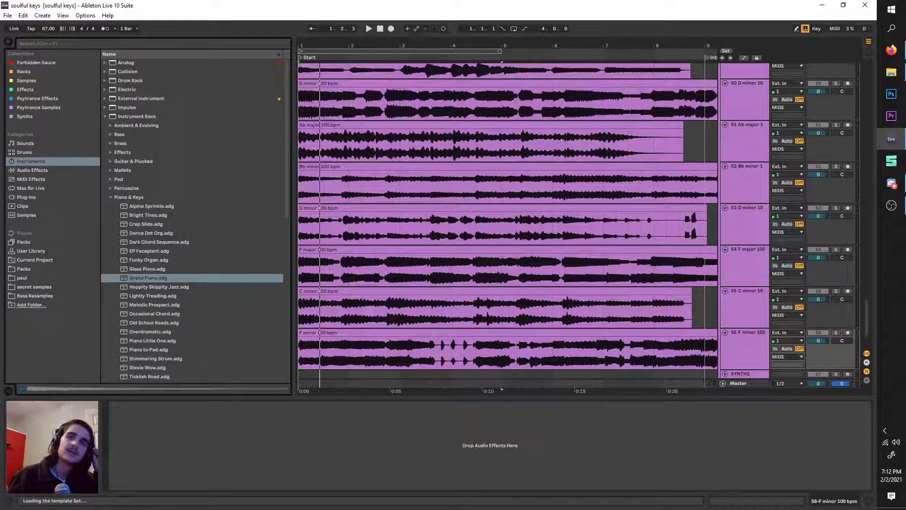
Switch to the browser, open a blank tab, return to the livestream tab and move the browser window off this screen.
{"action": "left_click", "coordinate": [898, 48]}
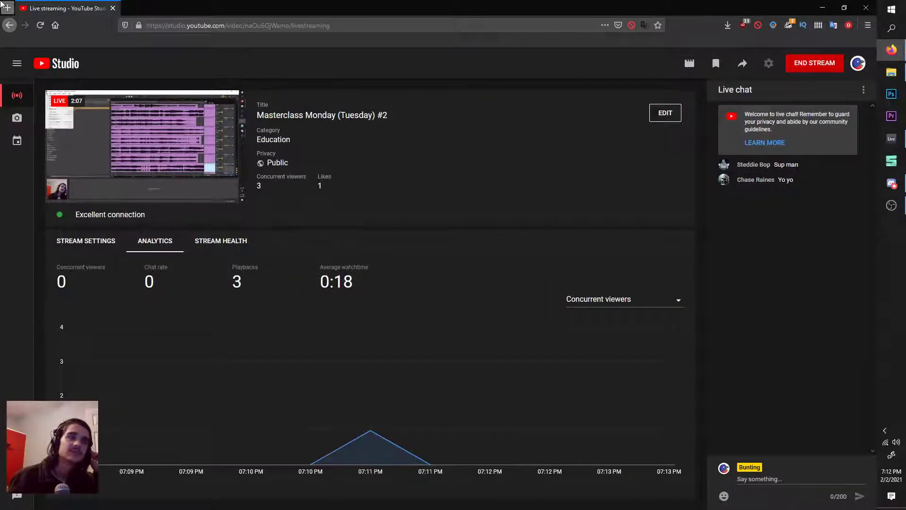
{"action": "key", "text": "ctrl+t"}
{"action": "left_click", "coordinate": [93, 4]}
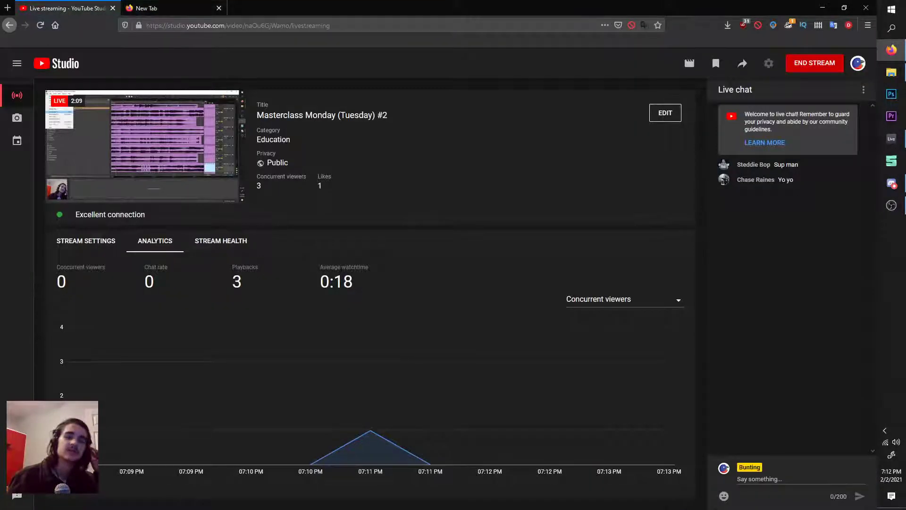
{"action": "left_click_drag", "start_coordinate": [442, 2], "coordinate": [562, 509]}
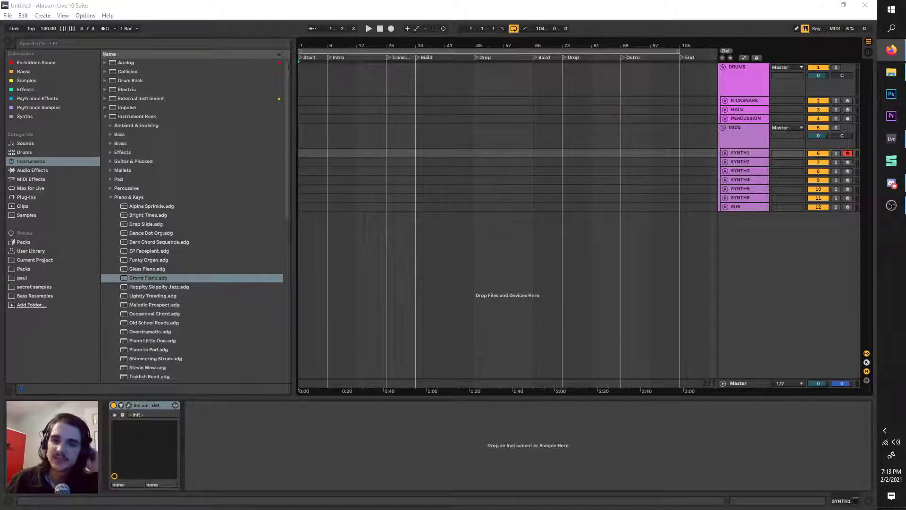
Unfold the SYNTH1 track in the new set's arrangement.
{"action": "left_click", "coordinate": [725, 153]}
{"action": "scroll", "coordinate": [412, 208], "scroll_direction": "up", "scroll_amount": 5}
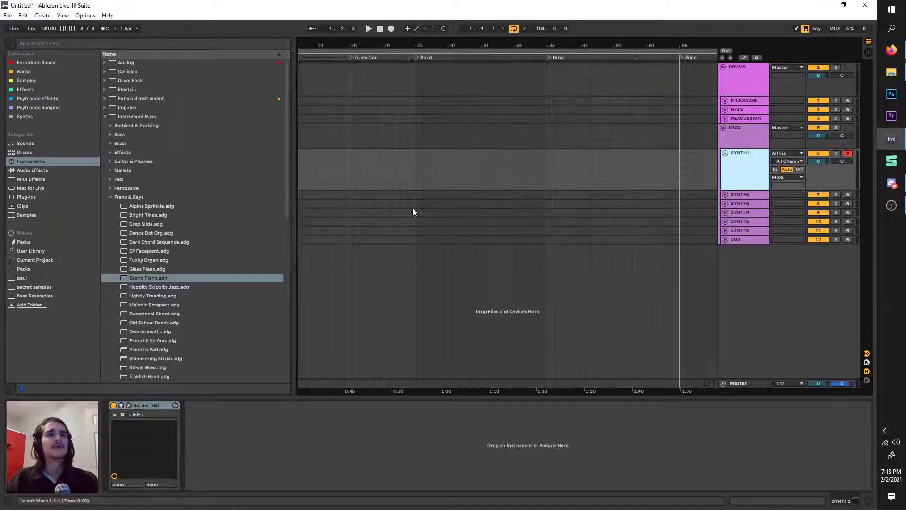
{"action": "scroll", "coordinate": [331, 203], "scroll_direction": "up", "scroll_amount": 5}
{"action": "left_click", "coordinate": [7, 15]}
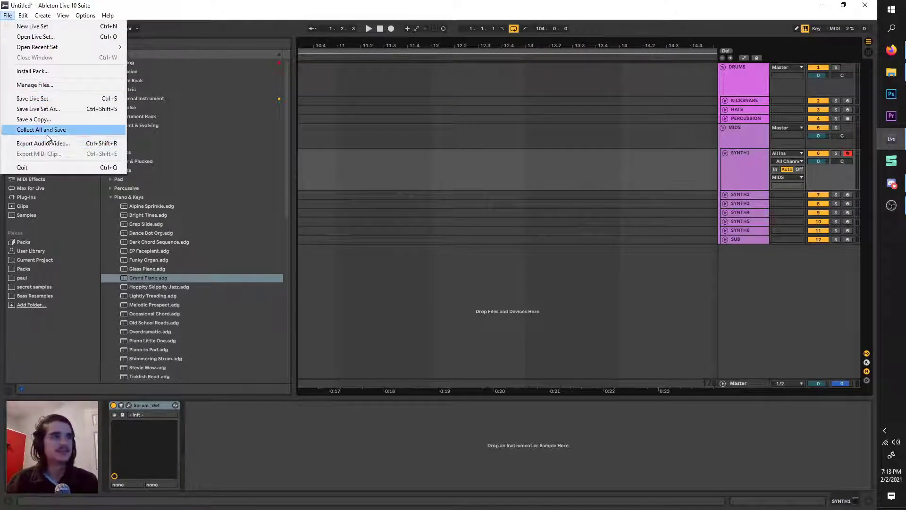
{"action": "left_click", "coordinate": [315, 4]}
Loop the first eight bars of the SYNTH1 track, and shorten the loop to four bars.
{"action": "scroll", "coordinate": [359, 228], "scroll_direction": "down", "scroll_amount": 5}
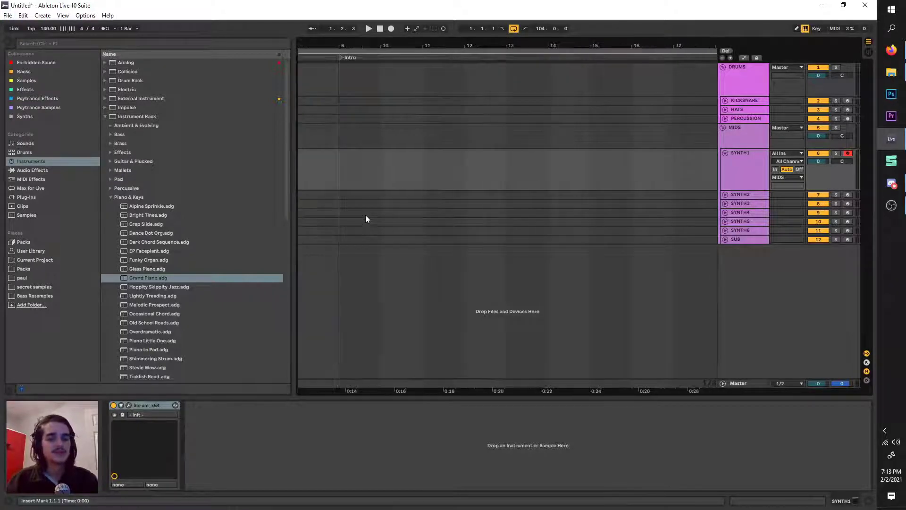
{"action": "scroll", "coordinate": [352, 234], "scroll_direction": "down", "scroll_amount": 5}
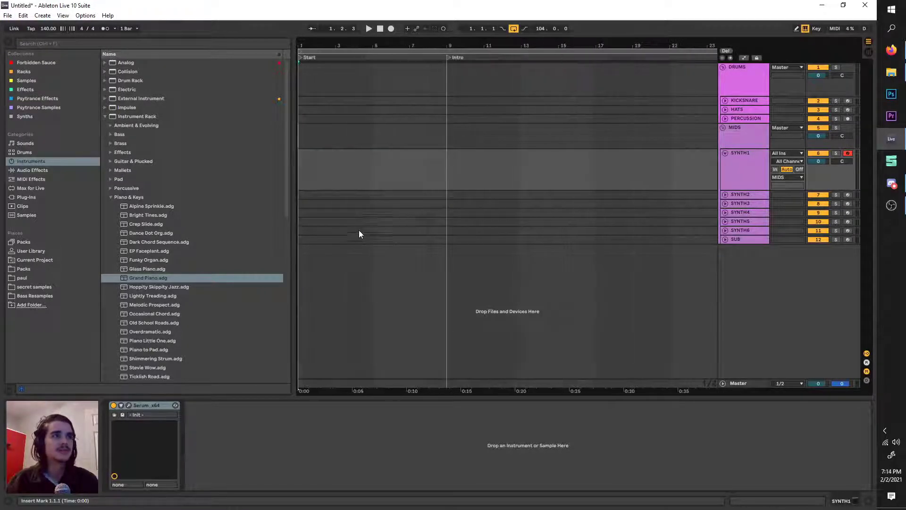
{"action": "left_click_drag", "start_coordinate": [446, 164], "coordinate": [301, 163]}
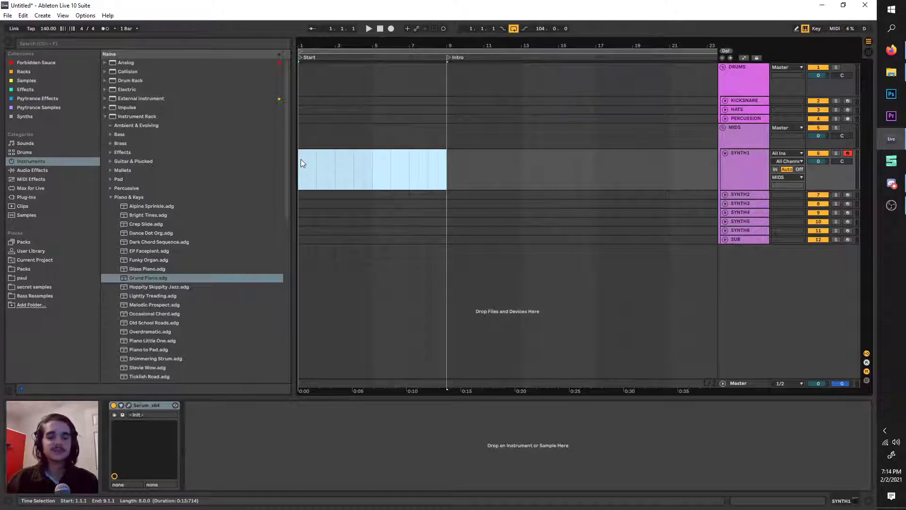
{"action": "key", "text": "ctrl+l"}
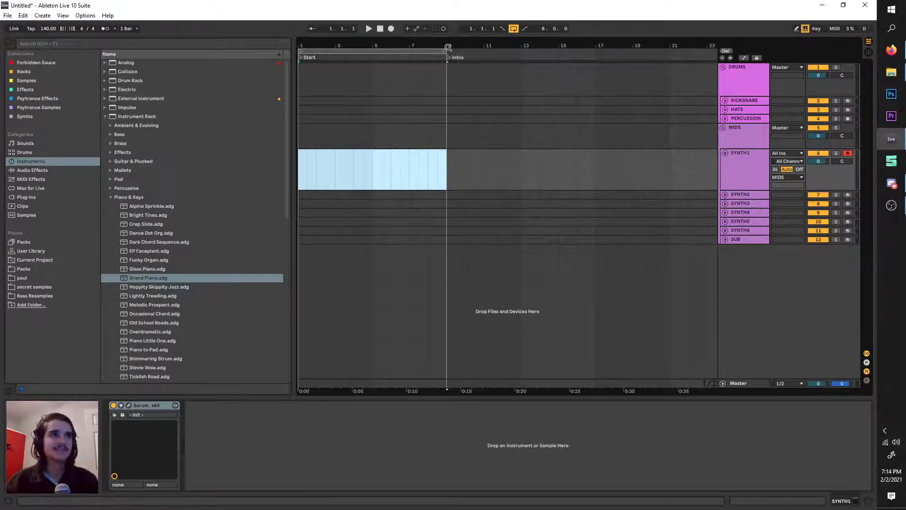
{"action": "left_click_drag", "start_coordinate": [446, 51], "coordinate": [368, 82]}
{"action": "scroll", "coordinate": [311, 184], "scroll_direction": "up", "scroll_amount": 6}
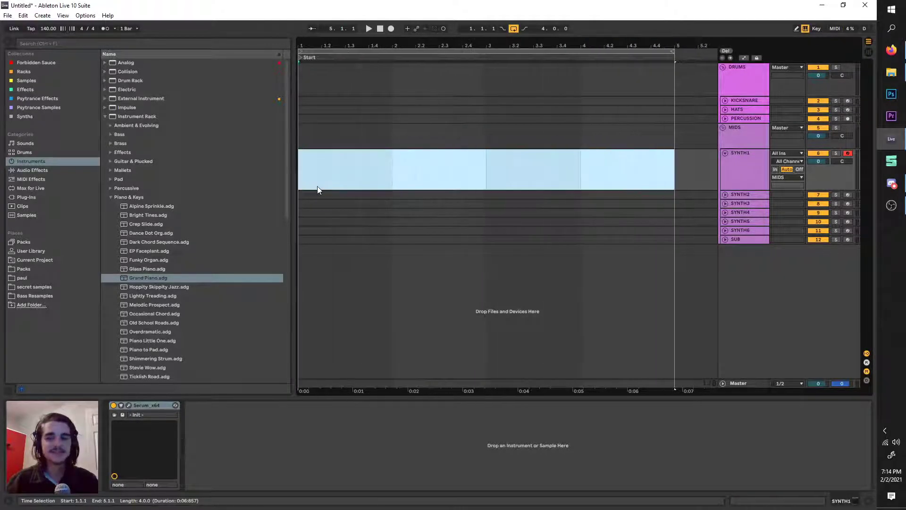
{"action": "scroll", "coordinate": [343, 251], "scroll_direction": "down", "scroll_amount": 4}
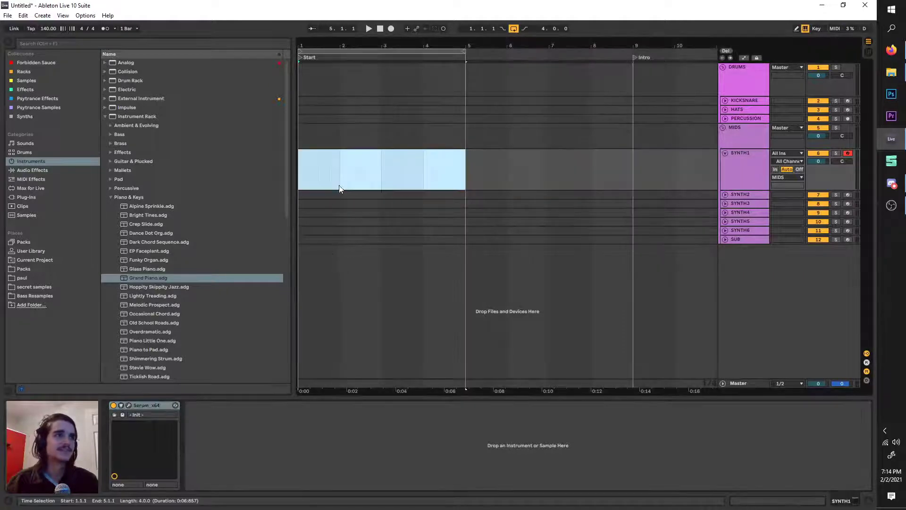
Insert a two-bar MIDI clip at the start of the SYNTH1 track.
{"action": "left_click", "coordinate": [382, 162]}
{"action": "right_click", "coordinate": [304, 152]}
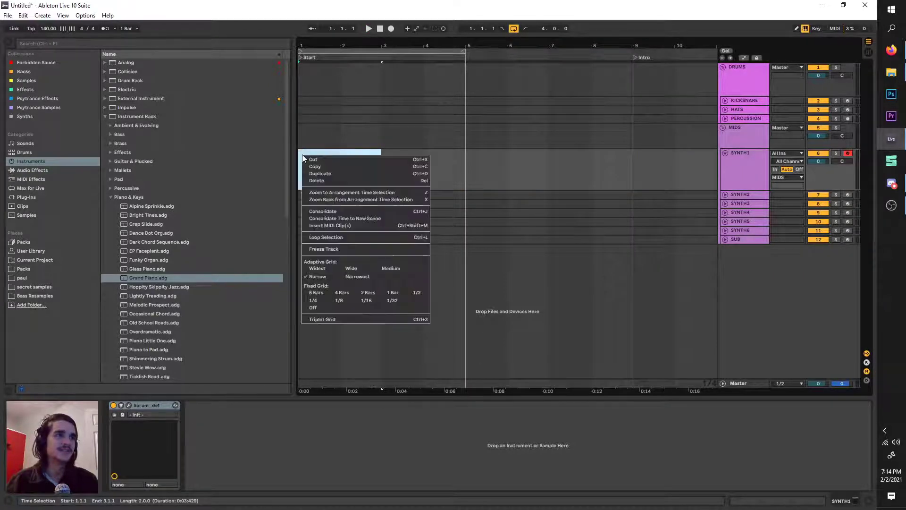
{"action": "left_click", "coordinate": [326, 228]}
Add a note at the start of the SYNTH1 clip, transpose it down to E0 and stretch it across both bars, auditioning it.
{"action": "double_click", "coordinate": [259, 443]}
{"action": "left_click_drag", "start_coordinate": [260, 444], "coordinate": [244, 467]}
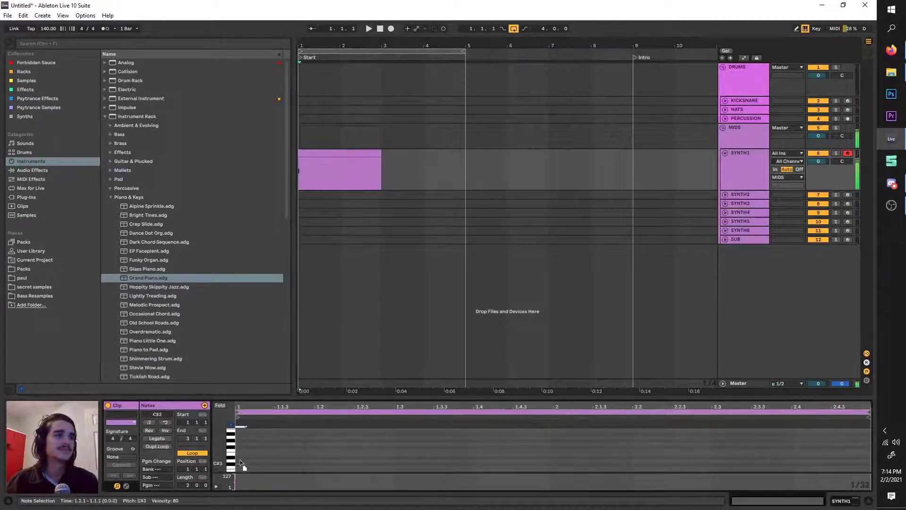
{"action": "key", "text": "shift+Down"}
{"action": "key", "text": "shift+Down"}
{"action": "key", "text": "shift+Down"}
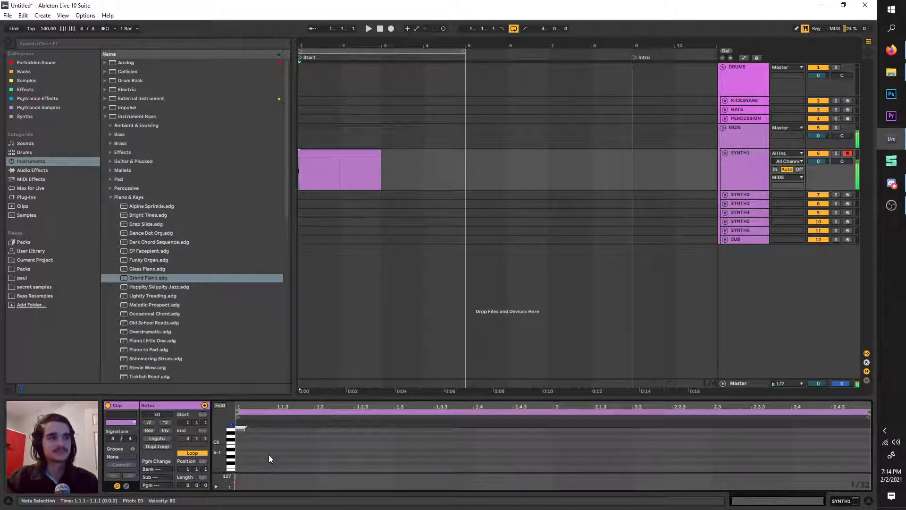
{"action": "key", "text": "space"}
{"action": "key", "text": "space"}
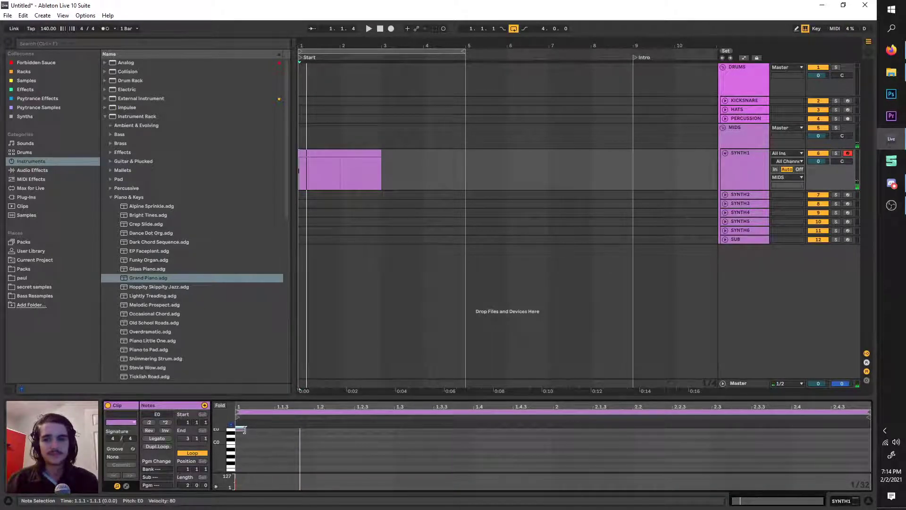
{"action": "left_click_drag", "start_coordinate": [246, 428], "coordinate": [868, 429]}
{"action": "key", "text": "space"}
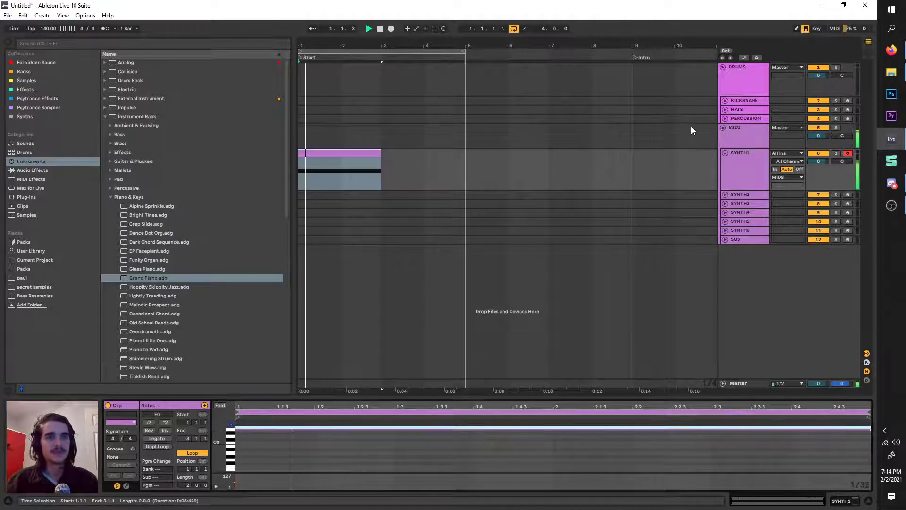
Display SYNTH1's devices and shorten the arrangement loop to the two bars covered by the MIDI clip.
{"action": "left_click", "coordinate": [734, 165]}
{"action": "double_click", "coordinate": [734, 165]}
{"action": "scroll", "coordinate": [383, 188], "scroll_direction": "up", "scroll_amount": 4}
{"action": "left_click_drag", "start_coordinate": [368, 187], "coordinate": [435, 181]}
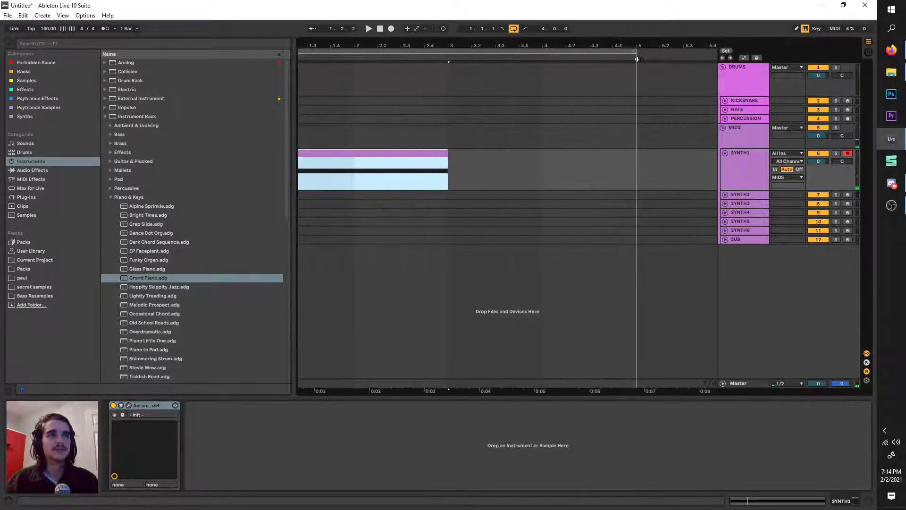
{"action": "left_click_drag", "start_coordinate": [637, 57], "coordinate": [663, 54]}
{"action": "left_click", "coordinate": [425, 171]}
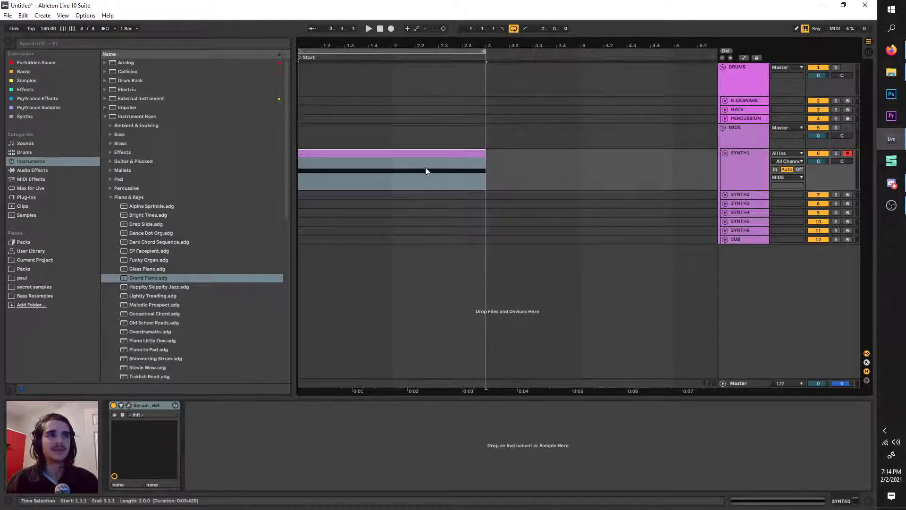
{"action": "scroll", "coordinate": [359, 188], "scroll_direction": "down", "scroll_amount": 3}
{"action": "scroll", "coordinate": [332, 185], "scroll_direction": "up", "scroll_amount": 3}
Select the SYNTH1 track, open its Serum plug-in window and place it over the arrangement.
{"action": "left_click", "coordinate": [737, 176]}
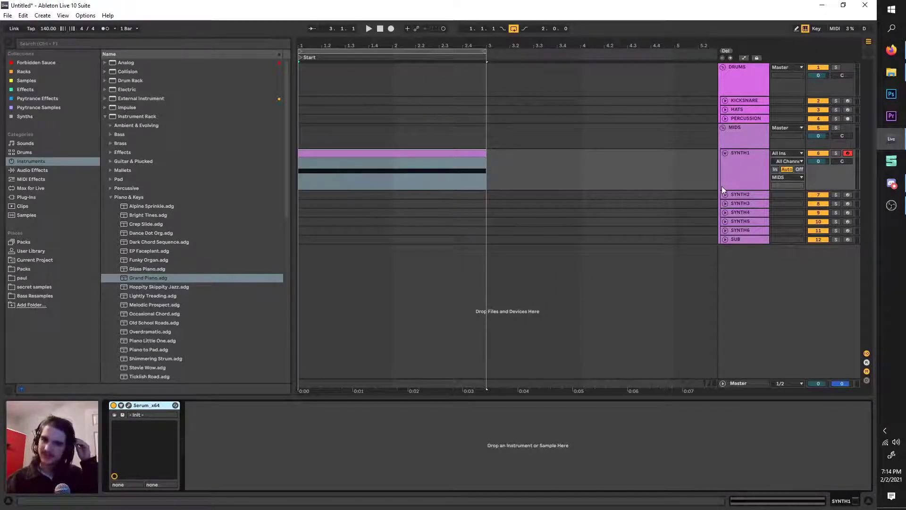
{"action": "left_click", "coordinate": [757, 171]}
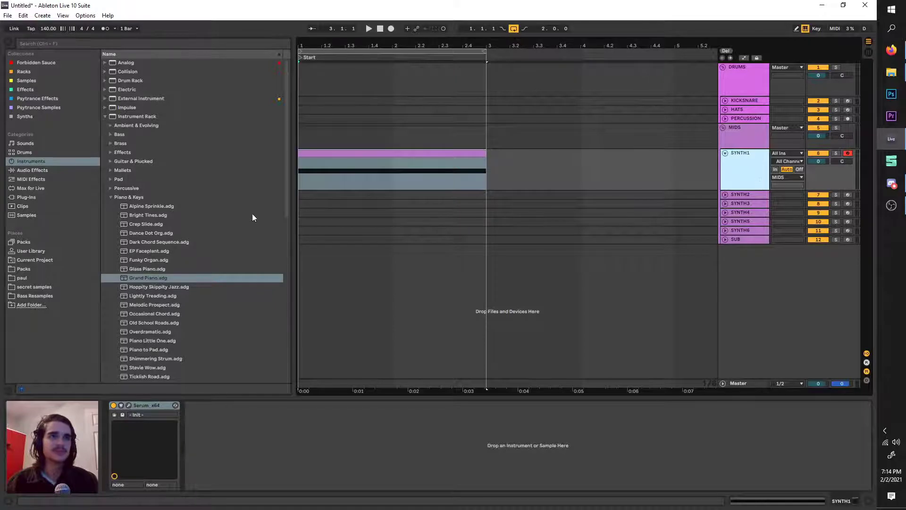
{"action": "left_click", "coordinate": [129, 404]}
{"action": "left_click_drag", "start_coordinate": [312, 4], "coordinate": [358, 77]}
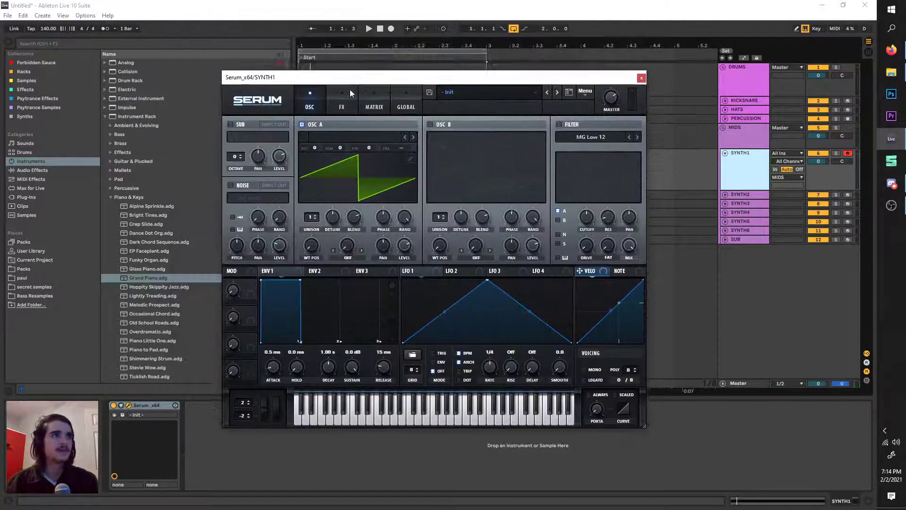
Load the Analog Basic Shapes wavetable into Serum's oscillator A and assign LFO 1 to its level.
{"action": "left_click", "coordinate": [334, 140]}
{"action": "mouse_move", "coordinate": [349, 169]}
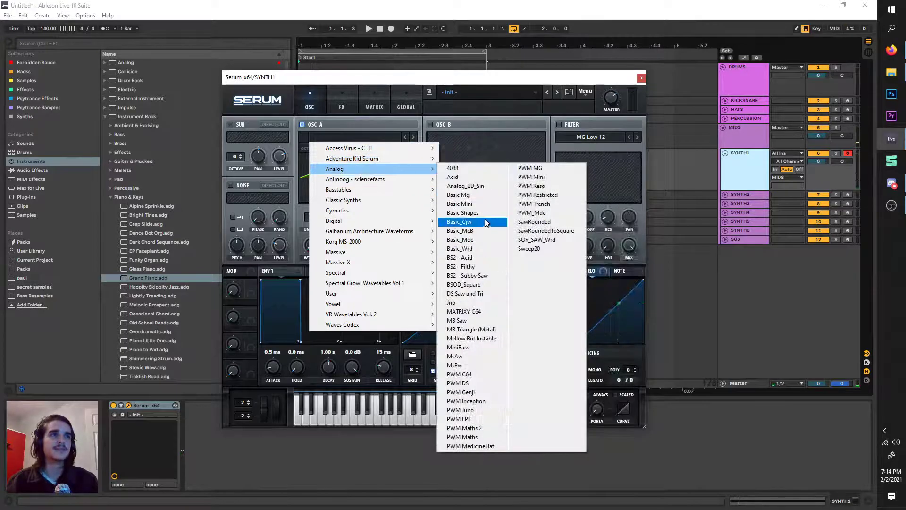
{"action": "left_click", "coordinate": [462, 213]}
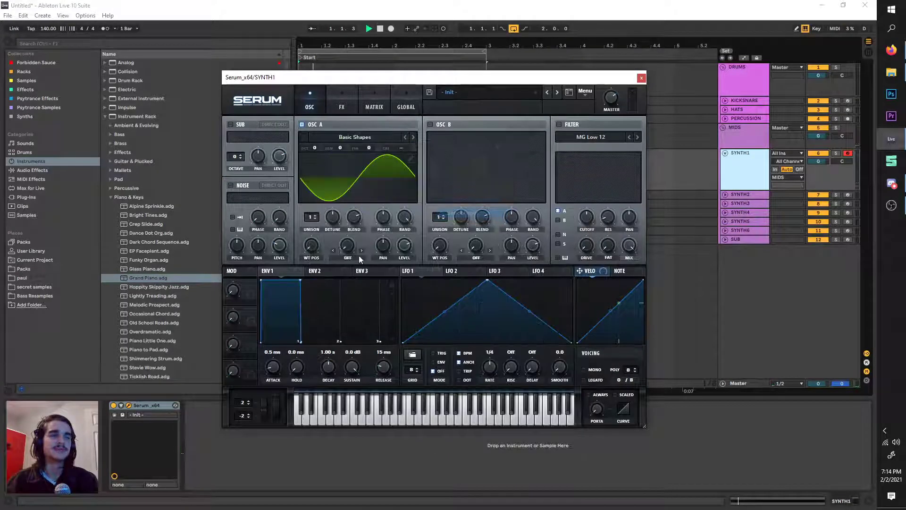
{"action": "left_click", "coordinate": [328, 104]}
{"action": "left_click", "coordinate": [308, 98]}
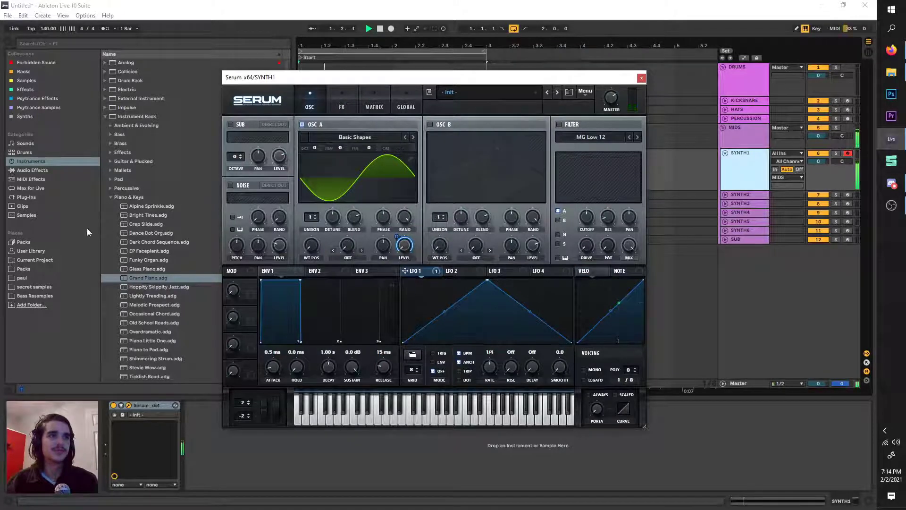
Search the audio effects for "sat" and add a Saturator after Serum on SYNTH1.
{"action": "left_click", "coordinate": [21, 41]}
{"action": "type", "text": "sat"}
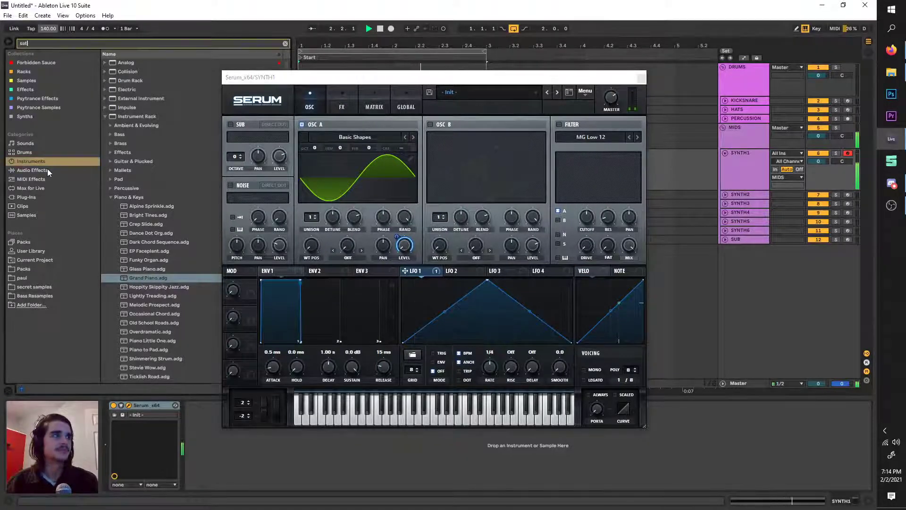
{"action": "left_click", "coordinate": [39, 171]}
{"action": "left_click_drag", "start_coordinate": [254, 79], "coordinate": [283, 30]}
{"action": "left_click_drag", "start_coordinate": [127, 72], "coordinate": [211, 416]}
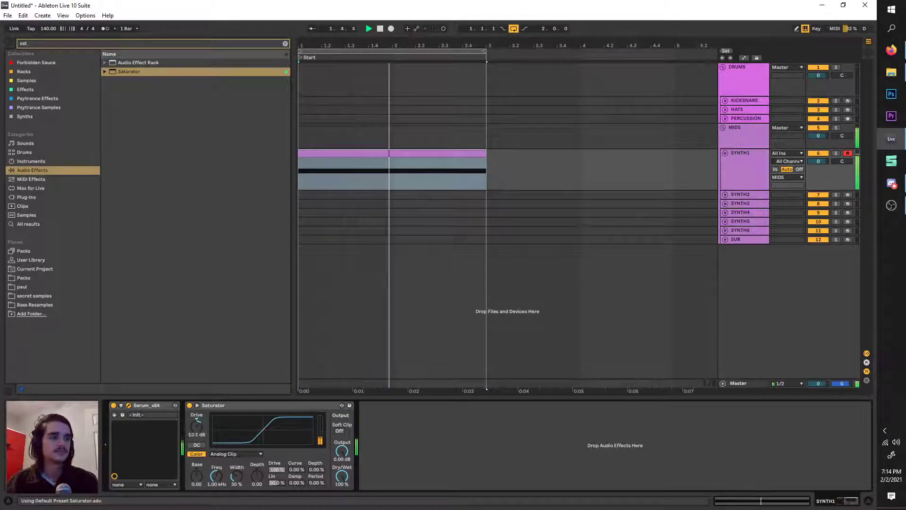
Set the Saturator's Drive to 16 dB and its Base to 36.
{"action": "left_click", "coordinate": [216, 456]}
{"action": "left_click", "coordinate": [217, 461]}
{"action": "left_click_drag", "start_coordinate": [193, 475], "coordinate": [193, 460]}
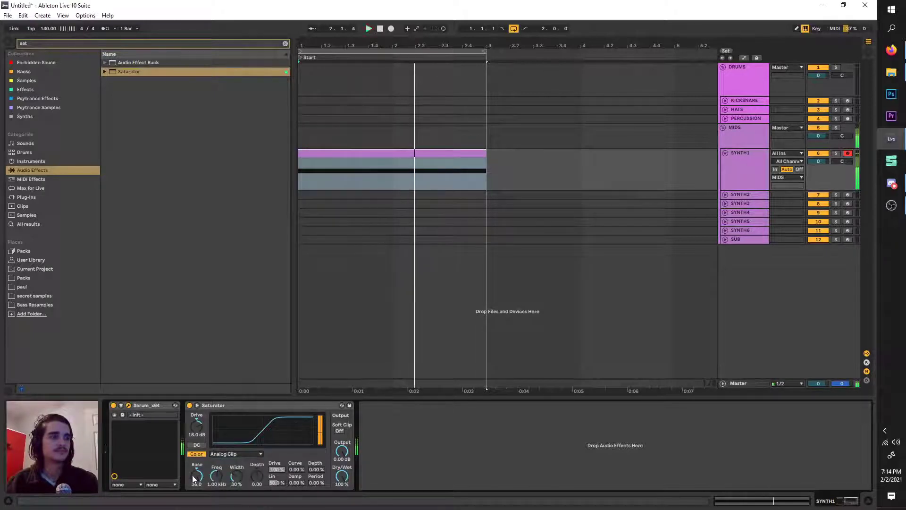
Search the audio effects for "aut" and add an Auto Filter after the Saturator.
{"action": "left_click", "coordinate": [61, 43]}
{"action": "type", "text": "aut"}
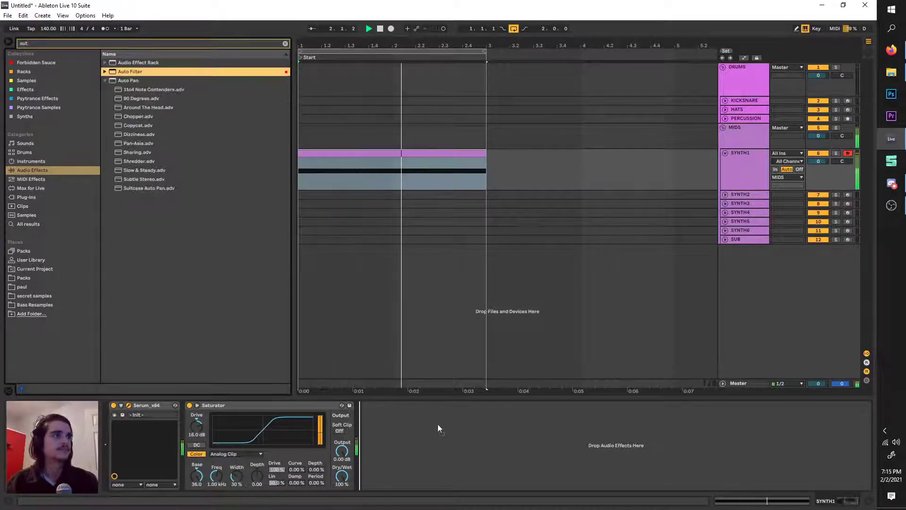
{"action": "key", "text": "Return"}
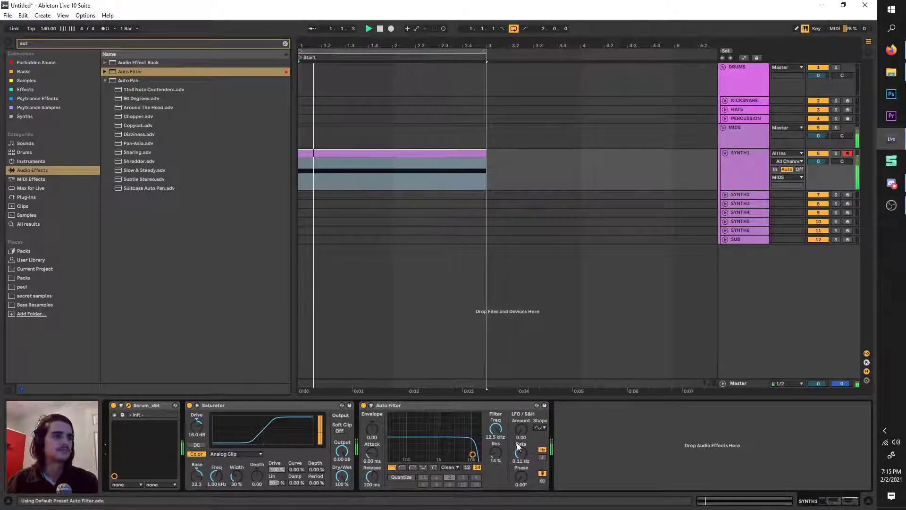
Lower the Auto Filter's cutoff, raise its resonance, and set its LFO amount to 30 with a tempo-synced rate of 1/4.
{"action": "left_click_drag", "start_coordinate": [488, 440], "coordinate": [489, 465]}
{"action": "left_click_drag", "start_coordinate": [521, 429], "coordinate": [517, 376]}
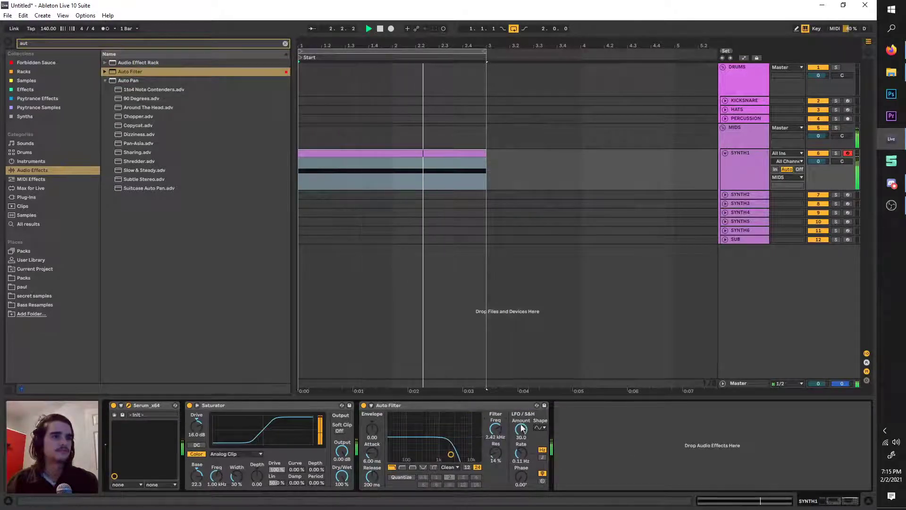
{"action": "left_click", "coordinate": [542, 457]}
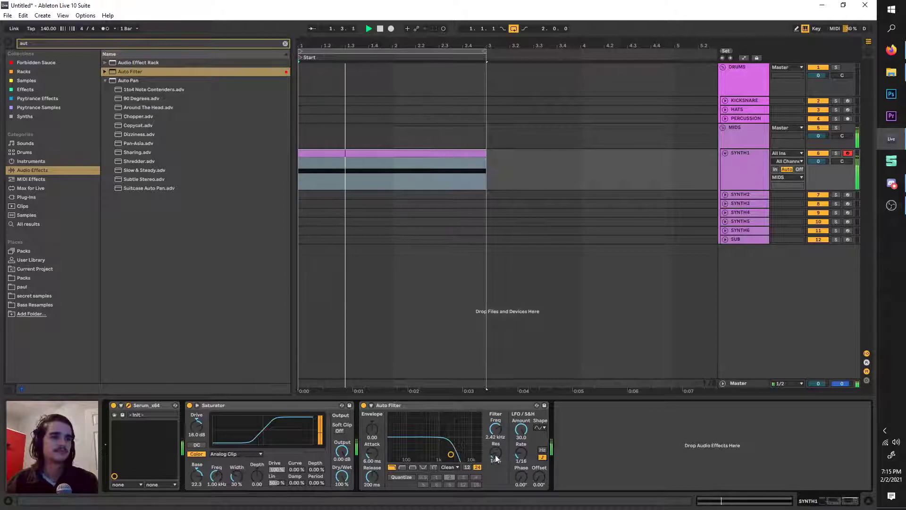
{"action": "left_click_drag", "start_coordinate": [495, 457], "coordinate": [521, 431]}
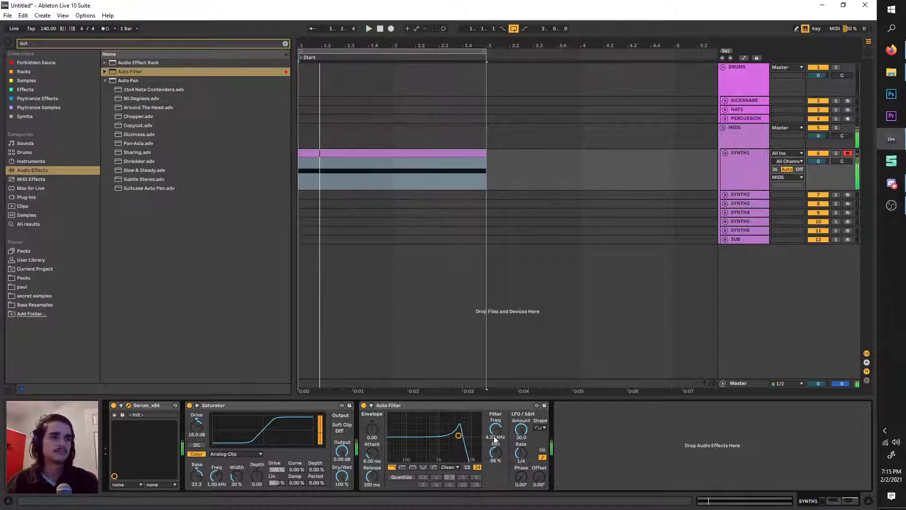
Set the Saturator's Base to 36 and lower the Auto Filter's cutoff to 1.10 kHz.
{"action": "left_click", "coordinate": [260, 456]}
{"action": "left_click", "coordinate": [229, 463]}
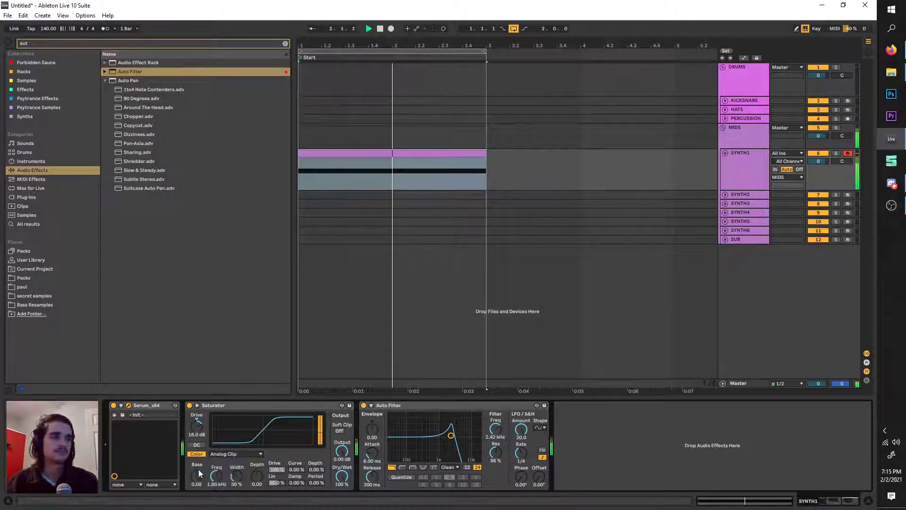
{"action": "left_click_drag", "start_coordinate": [198, 475], "coordinate": [197, 448]}
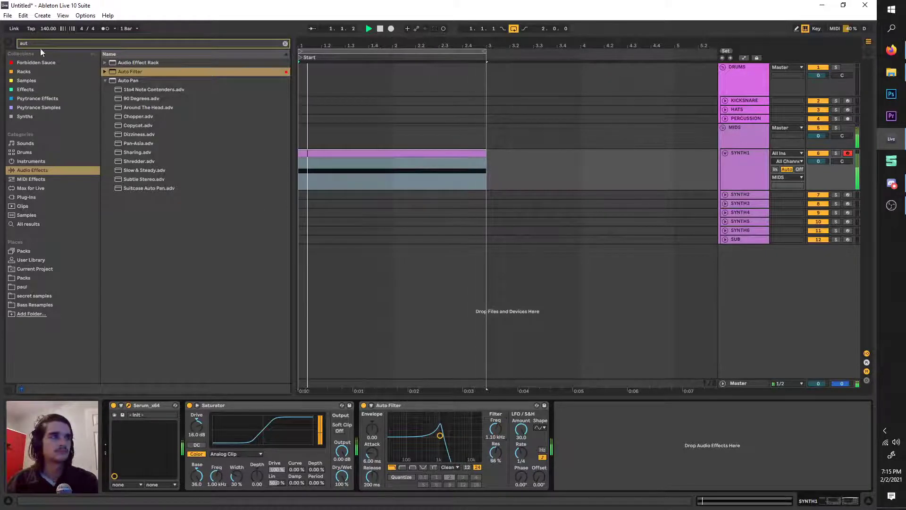
Search for "phaser", add a Phaser after the Auto Filter and set its frequency to about 550 Hz and feedback to 0.79.
{"action": "key", "text": "ctrl+f"}
{"action": "type", "text": "phaser"}
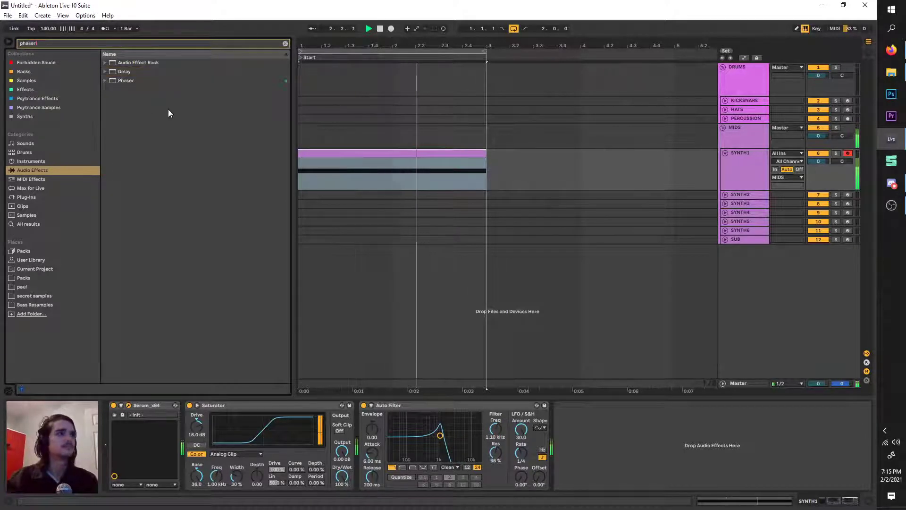
{"action": "key", "text": "Right"}
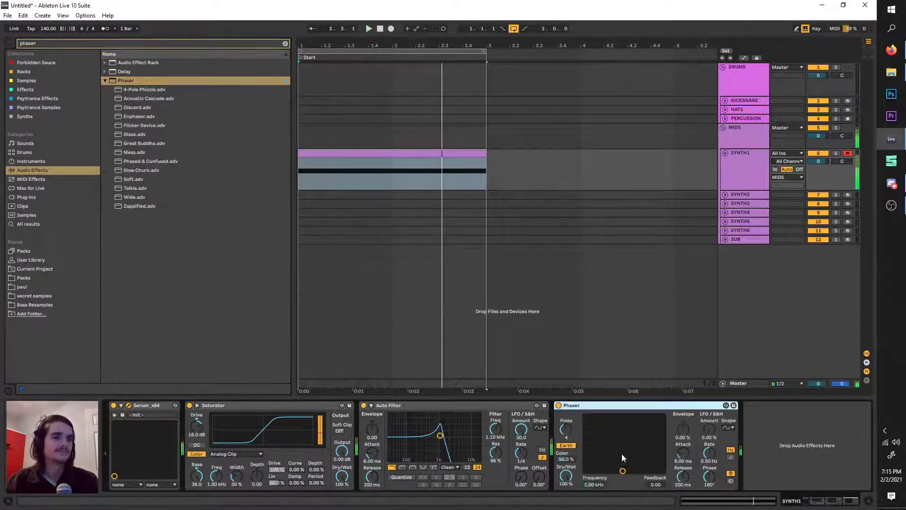
{"action": "left_click_drag", "start_coordinate": [612, 438], "coordinate": [613, 449]}
{"action": "key", "text": "space"}
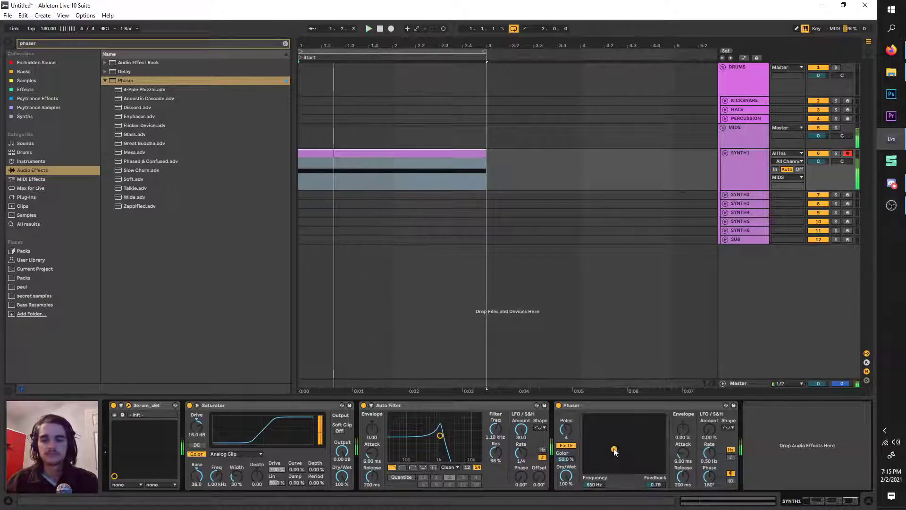
Switch to OBS and raise the system volume.
{"action": "left_click", "coordinate": [893, 206]}
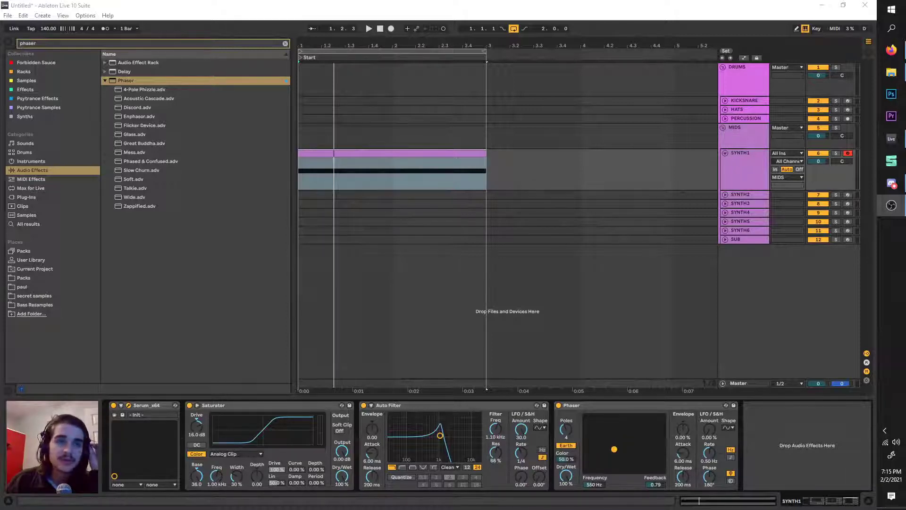
{"action": "left_click", "coordinate": [896, 442]}
{"action": "left_click_drag", "start_coordinate": [820, 496], "coordinate": [848, 496]}
Review the available ASIO audio devices in the audio preferences and switch to Firefox.
{"action": "left_click", "coordinate": [85, 15]}
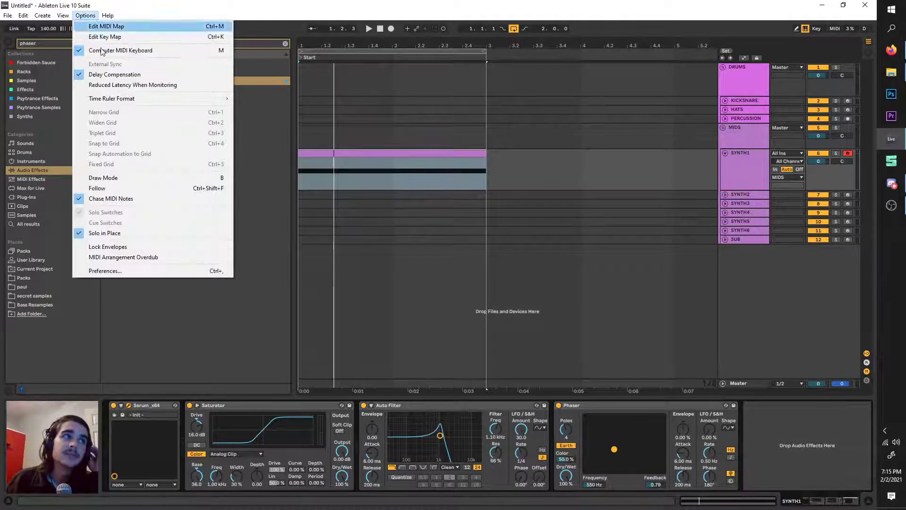
{"action": "left_click", "coordinate": [164, 270]}
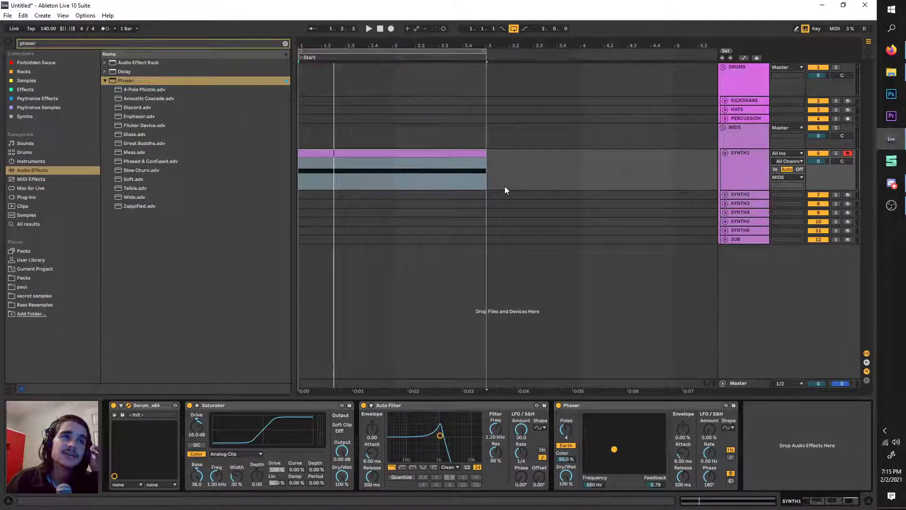
{"action": "left_click", "coordinate": [488, 155]}
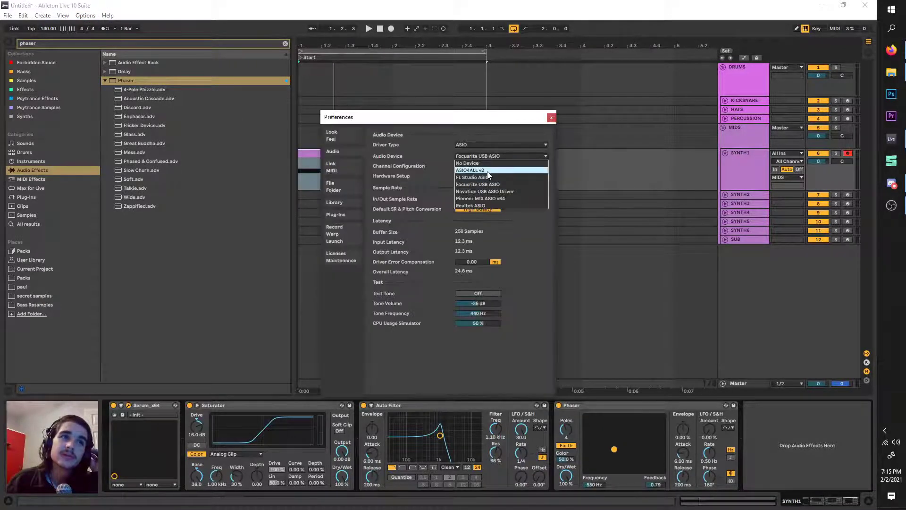
{"action": "left_click", "coordinate": [534, 131]}
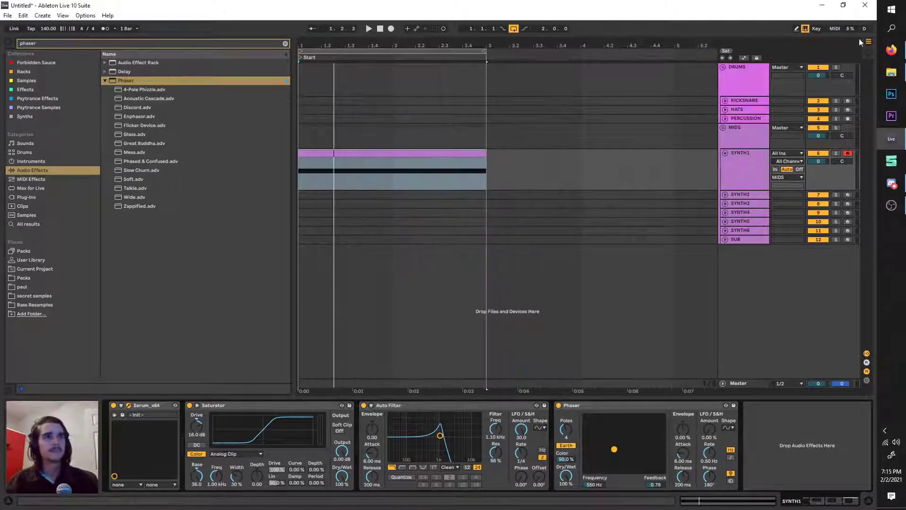
{"action": "left_click", "coordinate": [891, 50]}
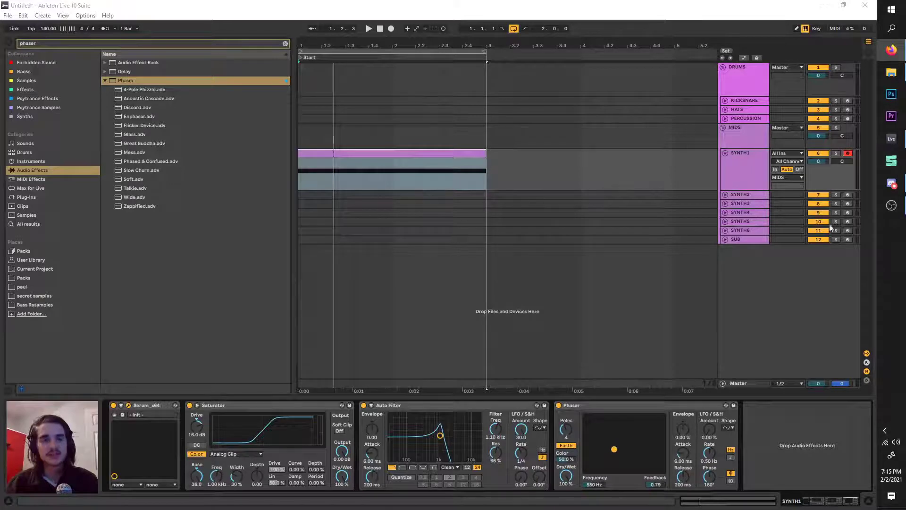
Play the loop, bypass the Phaser, and set the Auto Filter's cutoff to 524 Hz and resonance to 51%.
{"action": "left_click", "coordinate": [755, 184]}
{"action": "scroll", "coordinate": [449, 227], "scroll_direction": "up", "scroll_amount": 3}
{"action": "scroll", "coordinate": [449, 231], "scroll_direction": "down", "scroll_amount": 3}
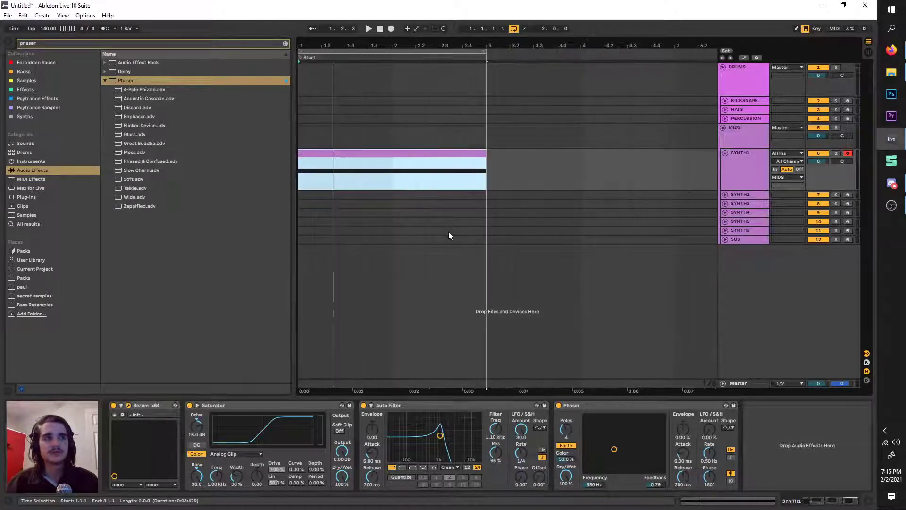
{"action": "key", "text": "space"}
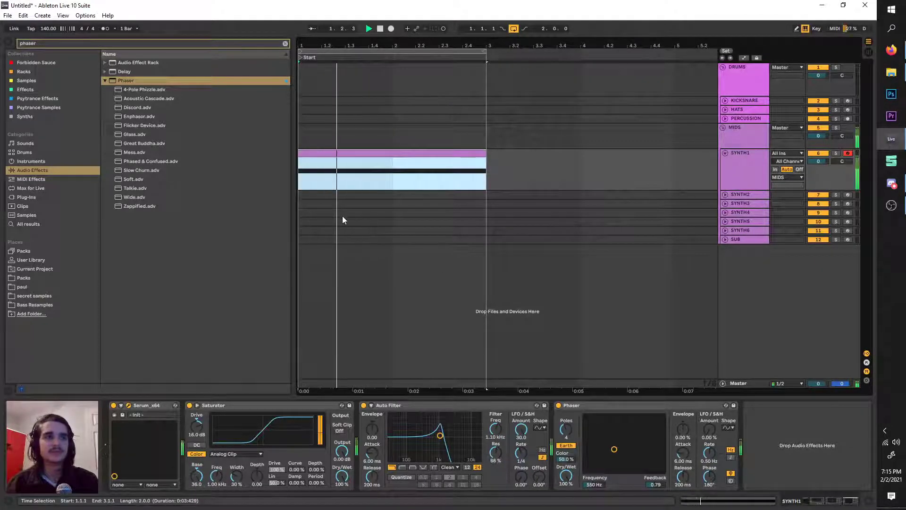
{"action": "left_click", "coordinate": [558, 405]}
{"action": "left_click_drag", "start_coordinate": [494, 454], "coordinate": [493, 465]}
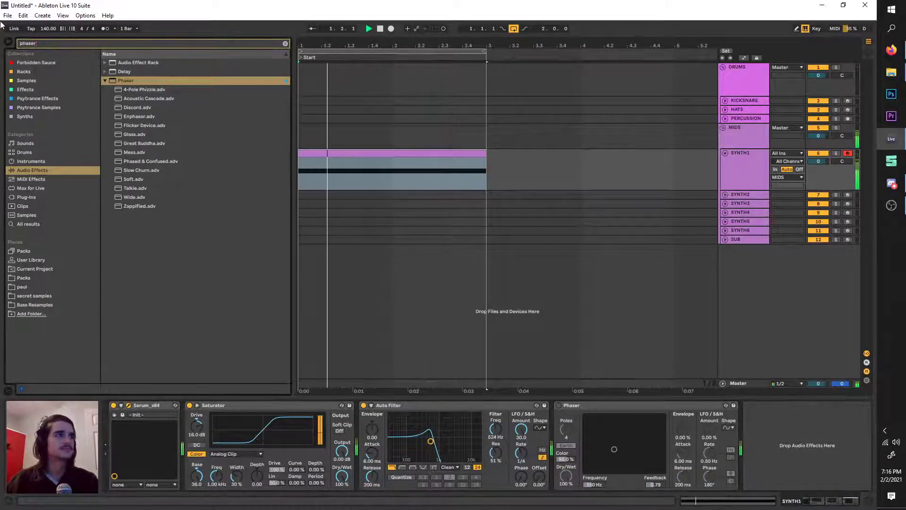
Search for "sat" and add a second Saturator between the Auto Filter and the Phaser.
{"action": "key", "text": "ctrl+f"}
{"action": "type", "text": "sat"}
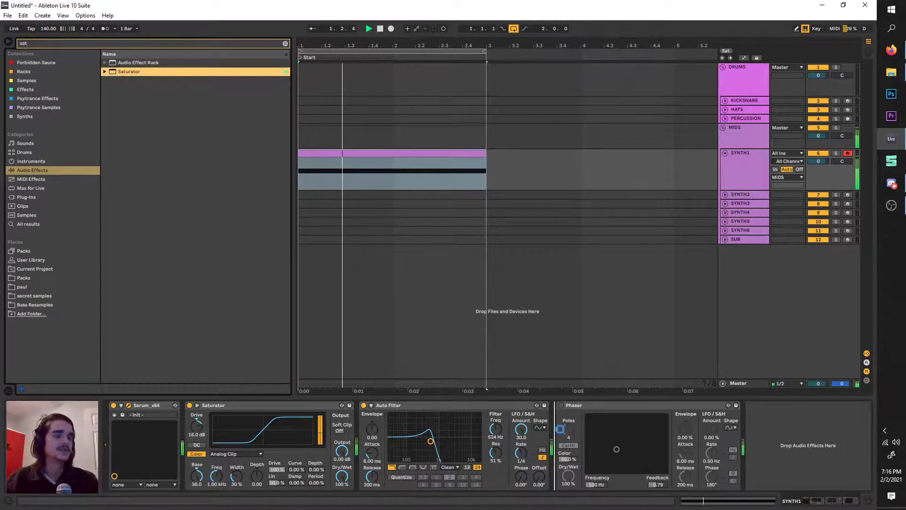
{"action": "left_click_drag", "start_coordinate": [561, 429], "coordinate": [561, 429]}
Set the second Saturator to Sinoid Fold with drive at 5.14 dB, color frequency at 313 Hz and depth at 24.
{"action": "left_click_drag", "start_coordinate": [567, 474], "coordinate": [567, 500]}
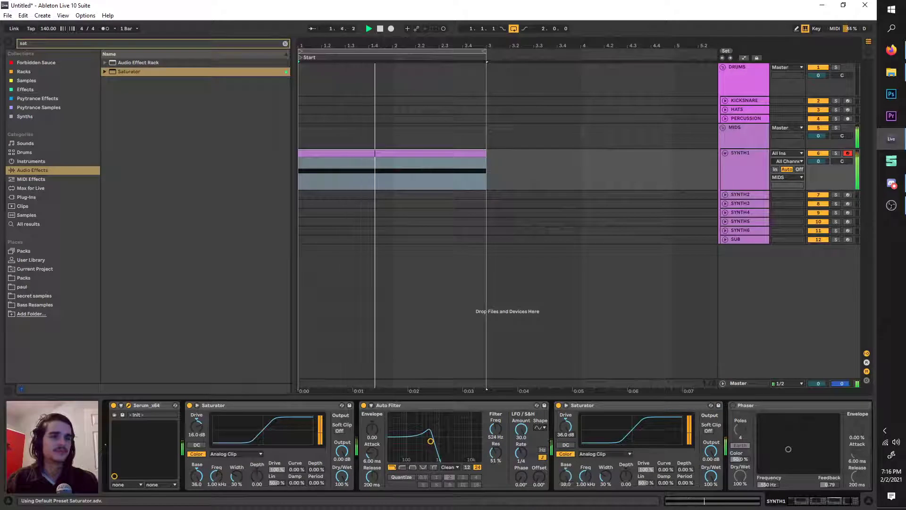
{"action": "left_click_drag", "start_coordinate": [568, 426], "coordinate": [574, 435]}
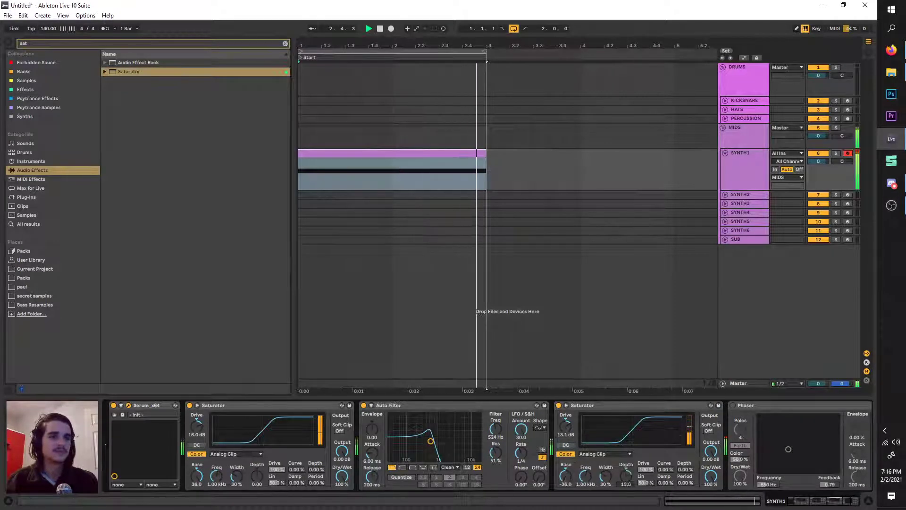
{"action": "left_click", "coordinate": [603, 453]}
{"action": "left_click", "coordinate": [593, 489]}
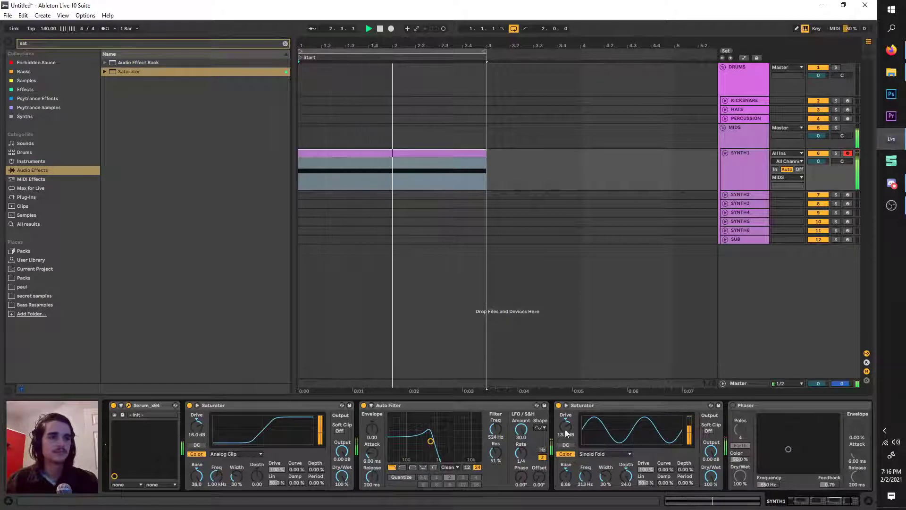
{"action": "left_click_drag", "start_coordinate": [567, 429], "coordinate": [568, 439]}
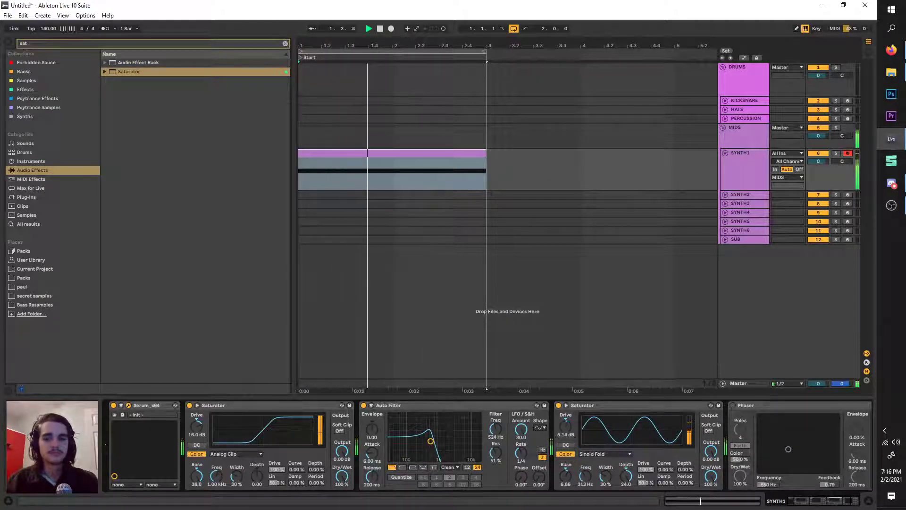
Lower the Auto Filter's cutoff to about 39.6 Hz, set its LFO rate to 1/16 and audition the loop.
{"action": "scroll", "coordinate": [567, 437], "scroll_direction": "down", "scroll_amount": 3}
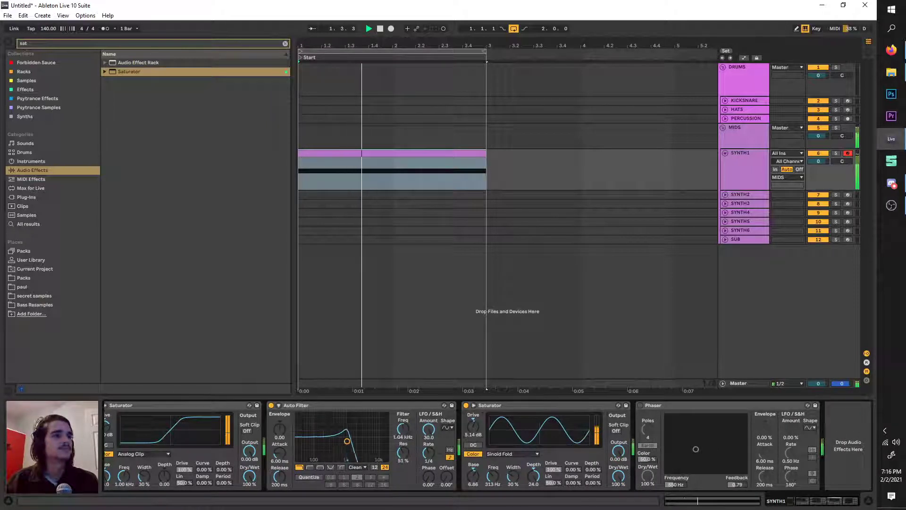
{"action": "mouse_move", "coordinate": [403, 429]}
{"action": "left_mouse_down"}
{"action": "mouse_move", "coordinate": [403, 453]}
{"action": "mouse_move", "coordinate": [407, 440]}
{"action": "left_mouse_up"}
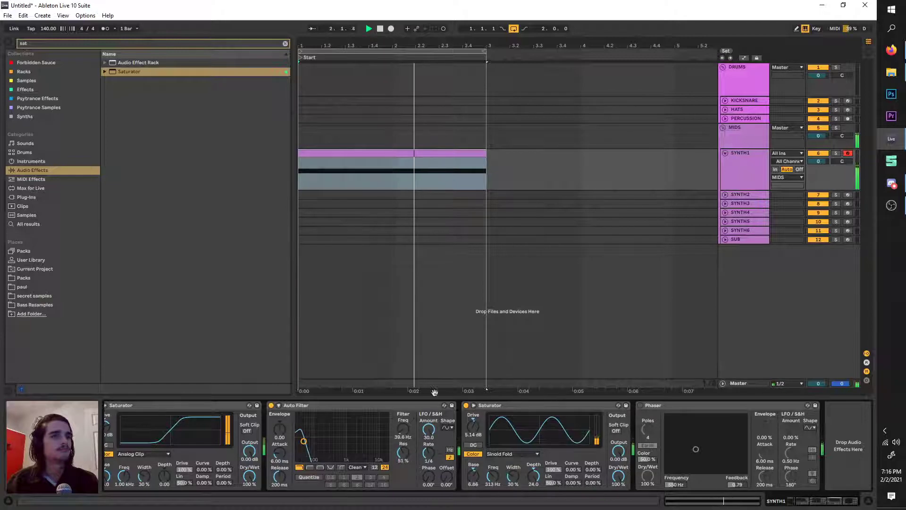
{"action": "left_click", "coordinate": [757, 168]}
{"action": "key", "text": "space"}
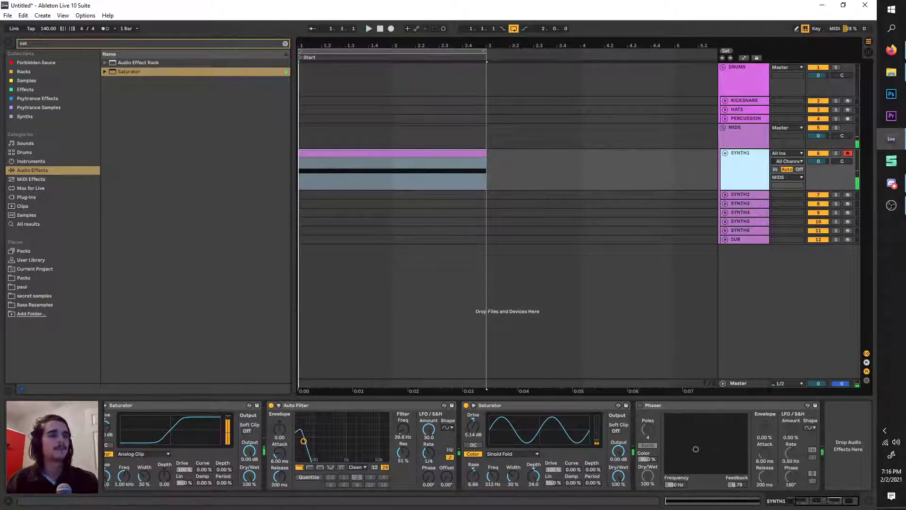
{"action": "key", "text": "space"}
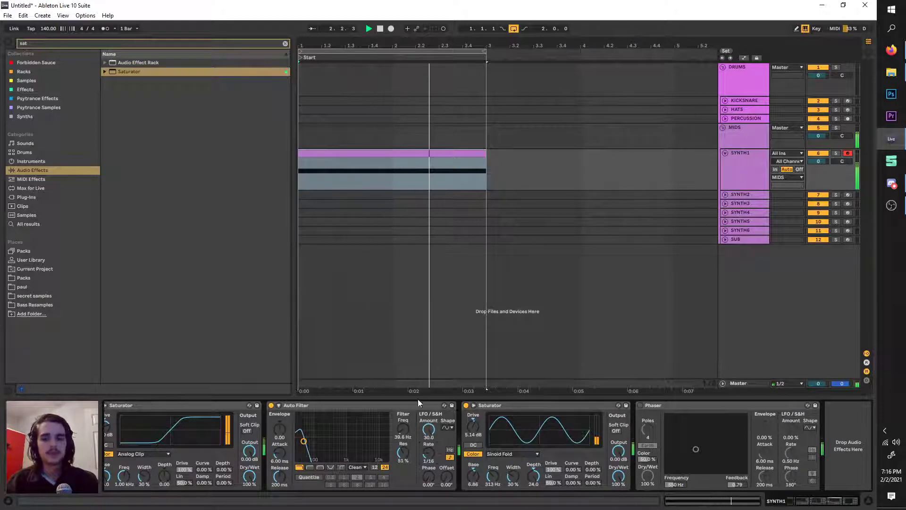
Duplicate the SYNTH1 track, solo the copy and bypass all of its audio effects.
{"action": "left_click", "coordinate": [747, 178]}
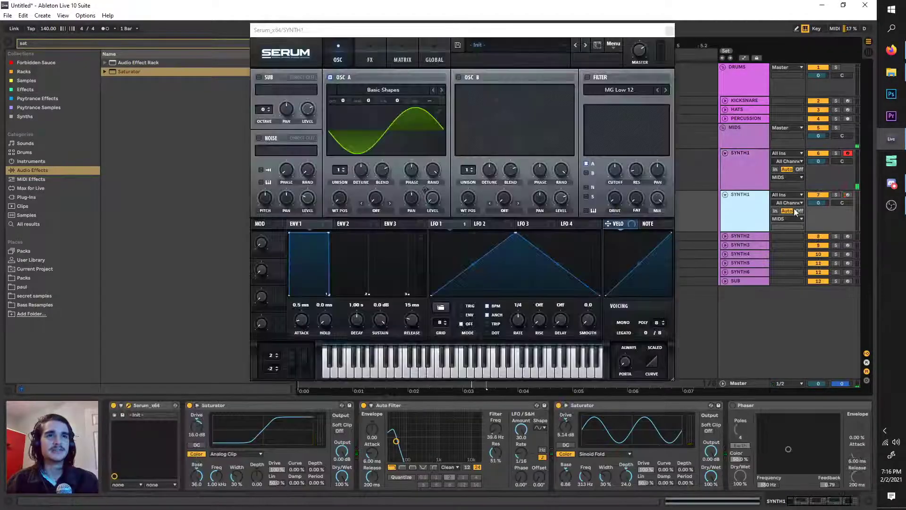
{"action": "key", "text": "ctrl+d"}
{"action": "left_click", "coordinate": [670, 31]}
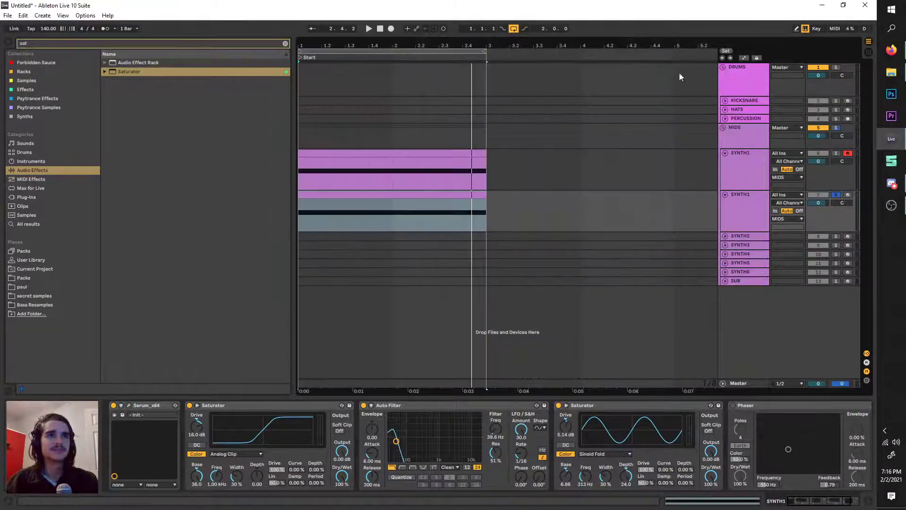
{"action": "left_click", "coordinate": [189, 404]}
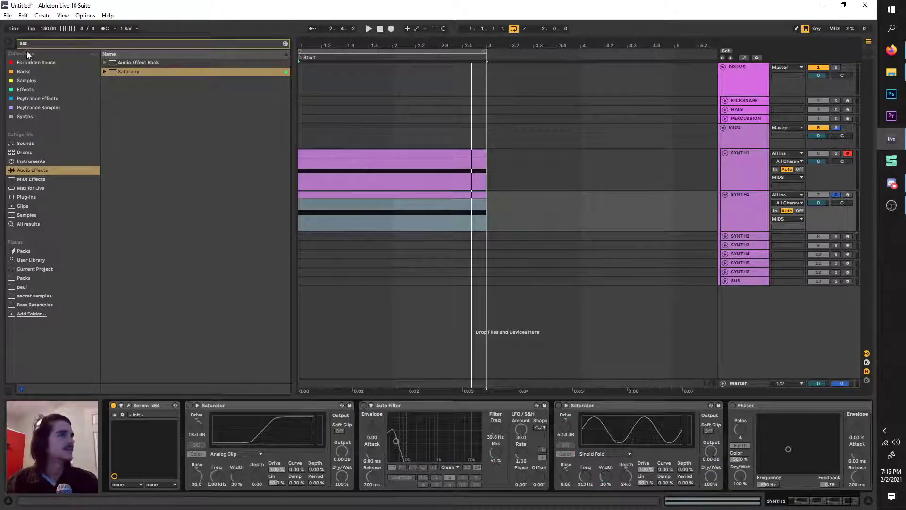
Search for "red", add Redux directly after Serum on the duplicate with Downsample at 27, and unsolo the track.
{"action": "key", "text": "ctrl+f"}
{"action": "type", "text": "red"}
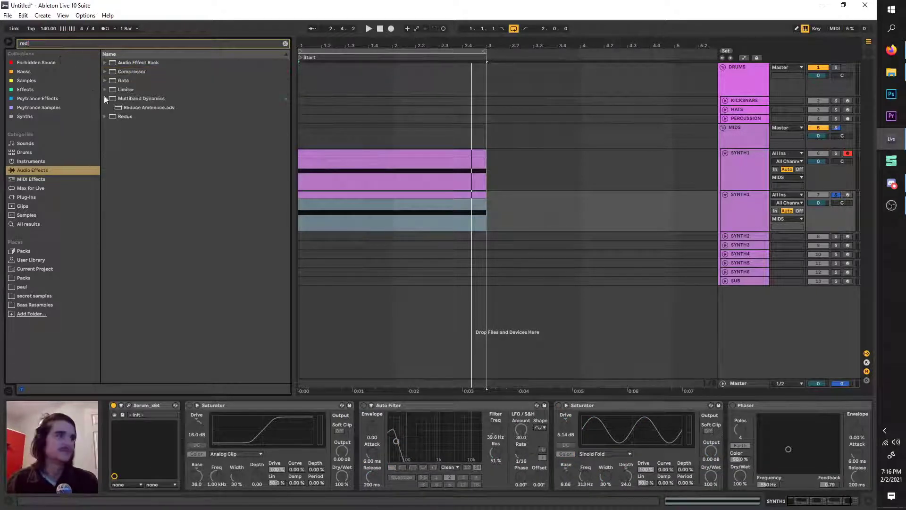
{"action": "left_click_drag", "start_coordinate": [231, 455], "coordinate": [233, 410]}
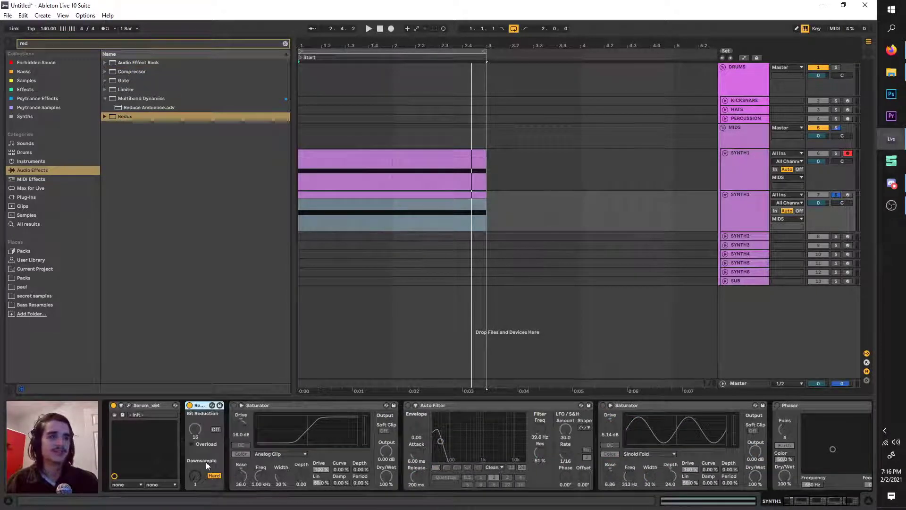
{"action": "key", "text": "space"}
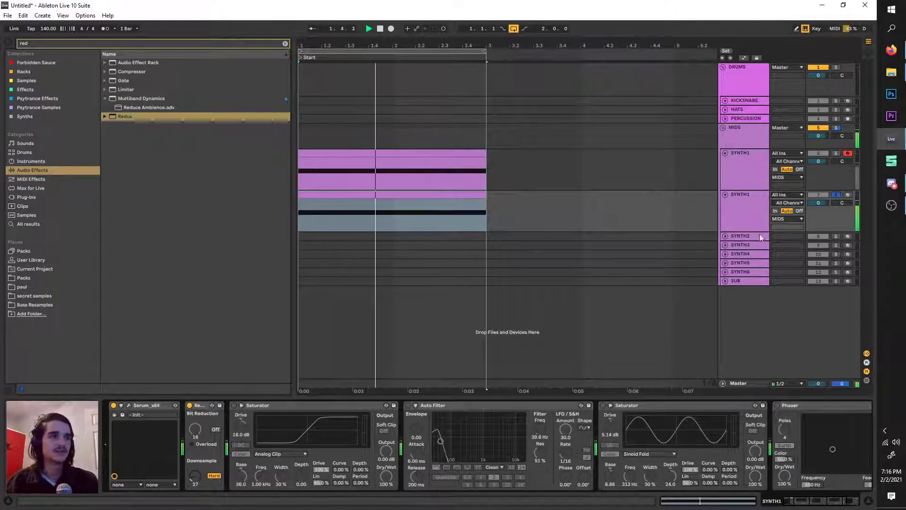
{"action": "left_click", "coordinate": [835, 195]}
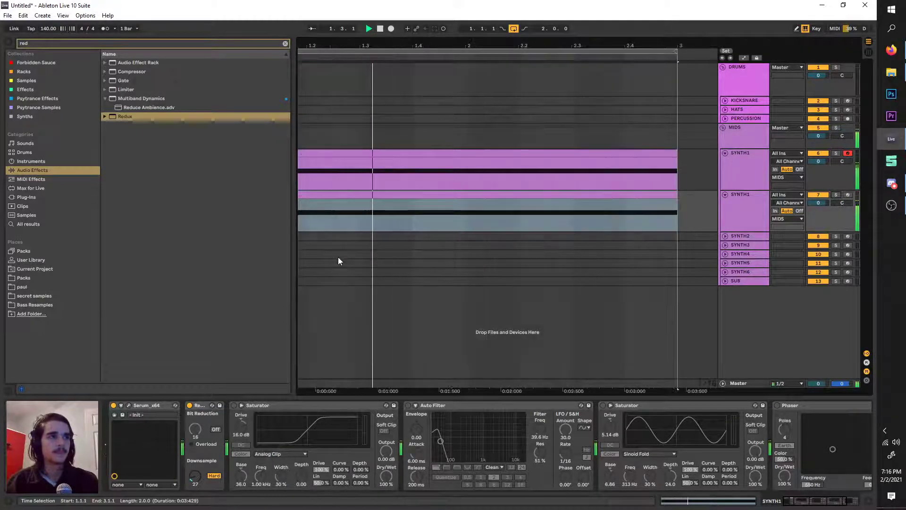
Unfold the KICKSNARE track and insert a one-bar MIDI clip in bar 1.
{"action": "left_click", "coordinate": [726, 100]}
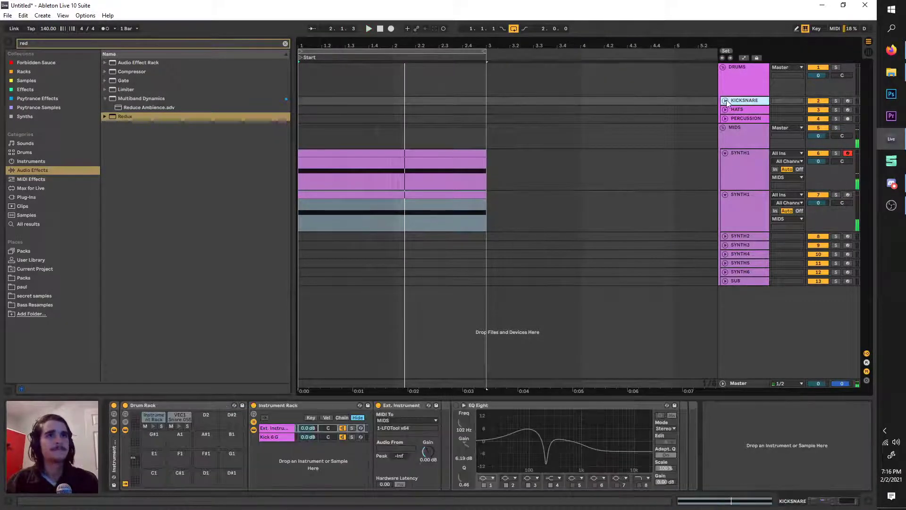
{"action": "left_click", "coordinate": [726, 100]}
{"action": "left_click_drag", "start_coordinate": [391, 113], "coordinate": [299, 101]}
{"action": "right_click", "coordinate": [319, 111]}
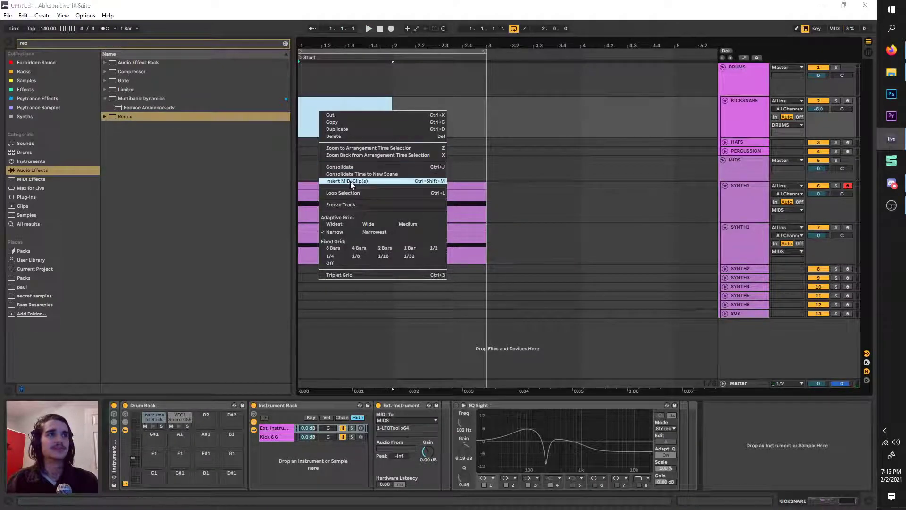
{"action": "left_click", "coordinate": [350, 181]}
Add a kick note at the start of the drum clip and a snare note at beat 1.3.
{"action": "double_click", "coordinate": [267, 444]}
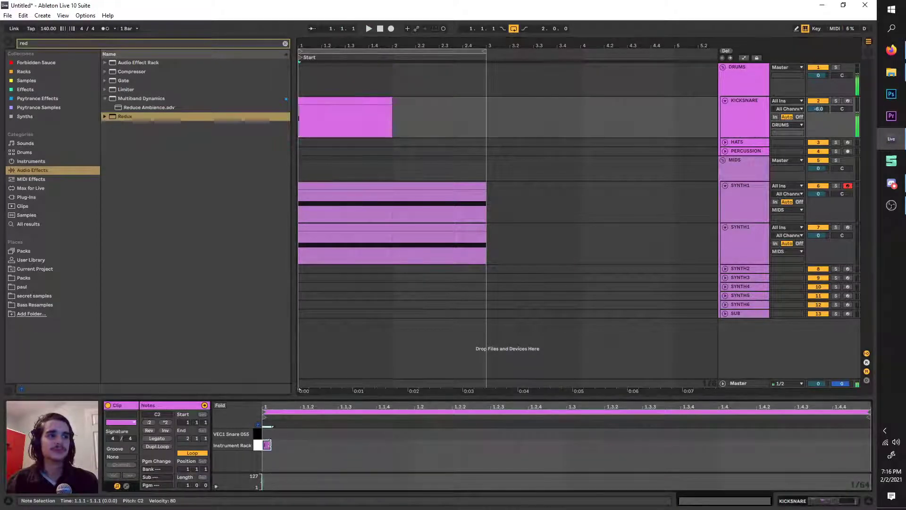
{"action": "key", "text": "space"}
{"action": "double_click", "coordinate": [409, 433]}
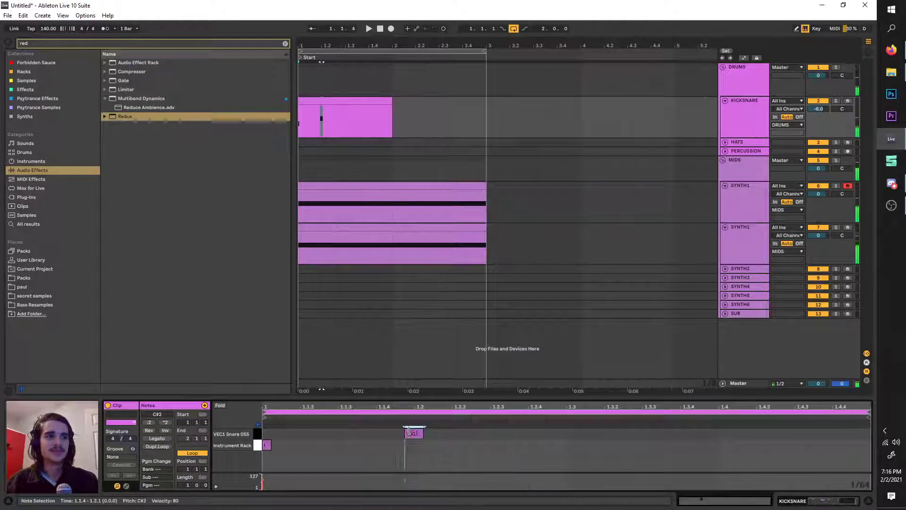
{"action": "left_click_drag", "start_coordinate": [491, 439], "coordinate": [585, 419]}
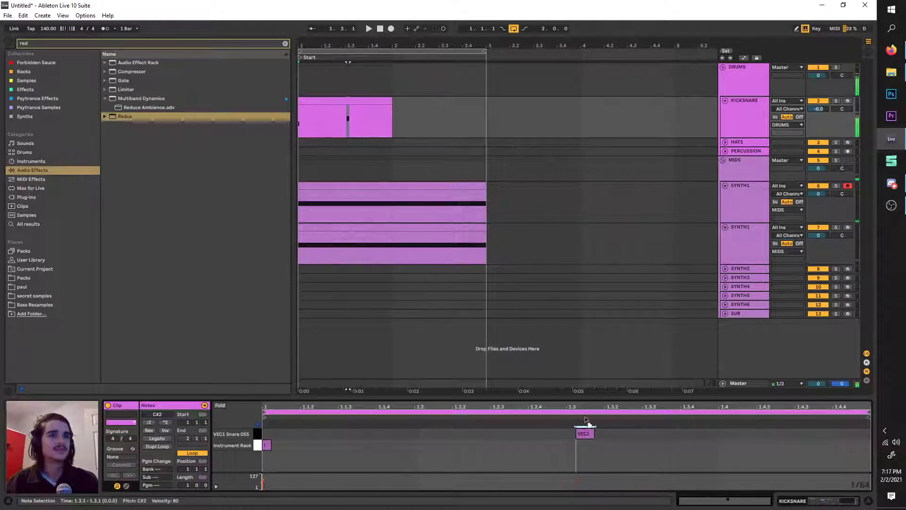
Duplicate the one-bar drum clip into bar 2 and play the loop with the synths.
{"action": "left_click", "coordinate": [380, 135]}
{"action": "key", "text": "ctrl+d"}
{"action": "key", "text": "space"}
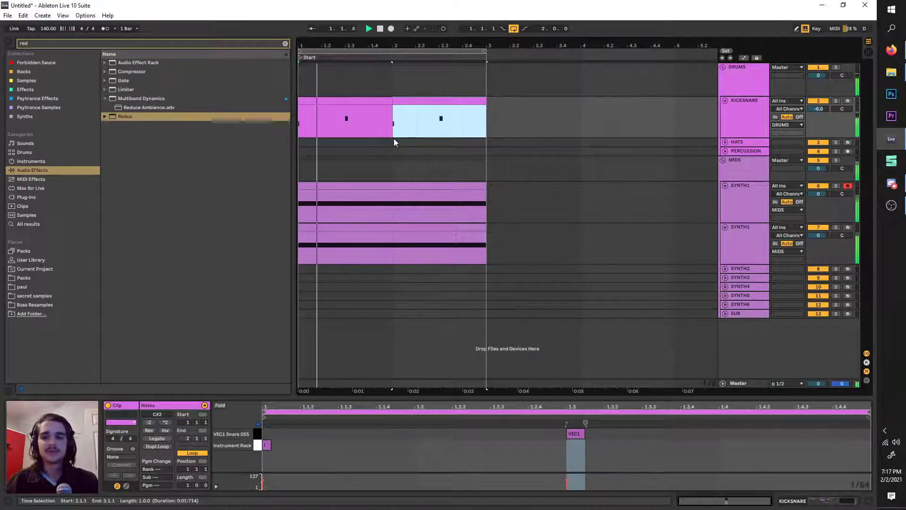
{"action": "left_click", "coordinate": [588, 118]}
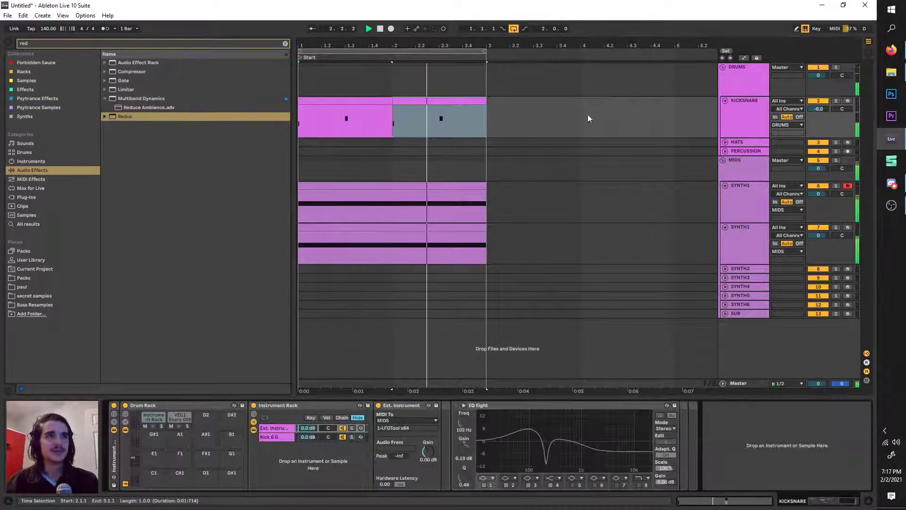
Open Serum on the original SYNTH1 track and set its pitch bend range to 12 up and -12 down.
{"action": "left_click", "coordinate": [743, 213]}
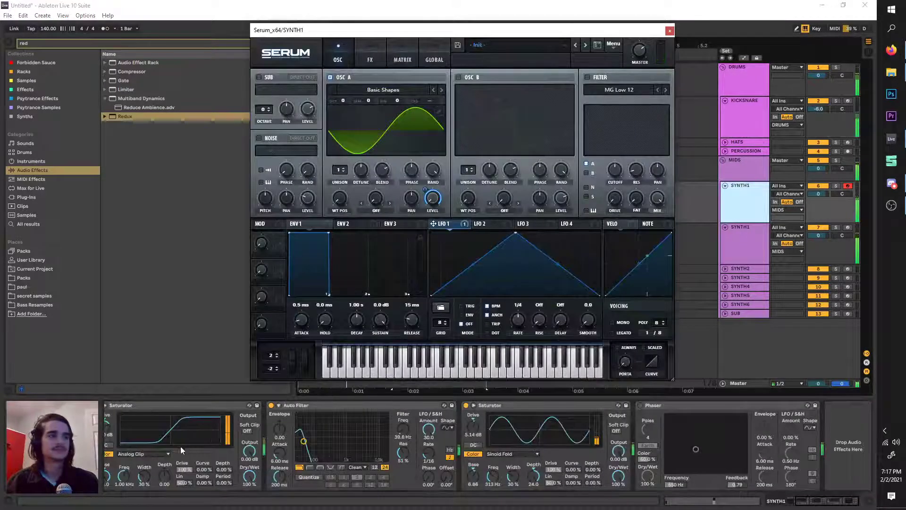
{"action": "left_click_drag", "start_coordinate": [273, 355], "coordinate": [280, 333]}
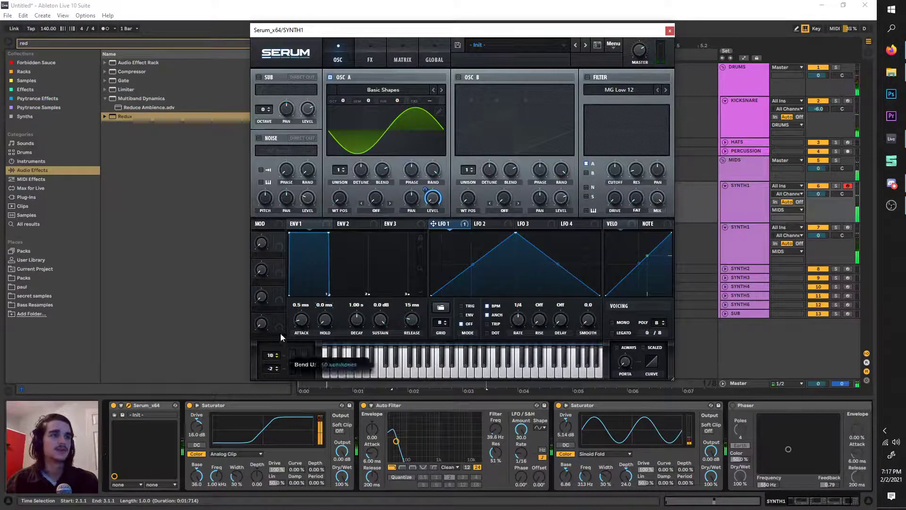
{"action": "left_click_drag", "start_coordinate": [276, 368], "coordinate": [293, 339]}
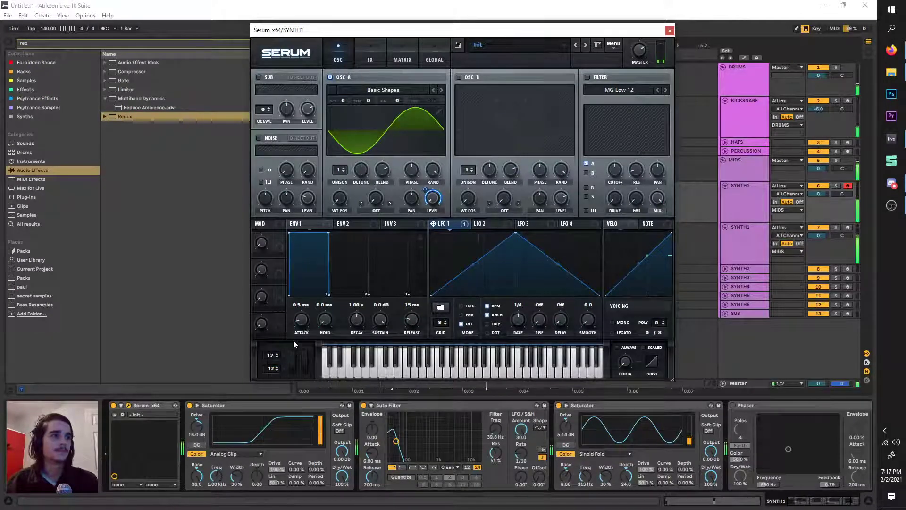
{"action": "double_click", "coordinate": [198, 116]}
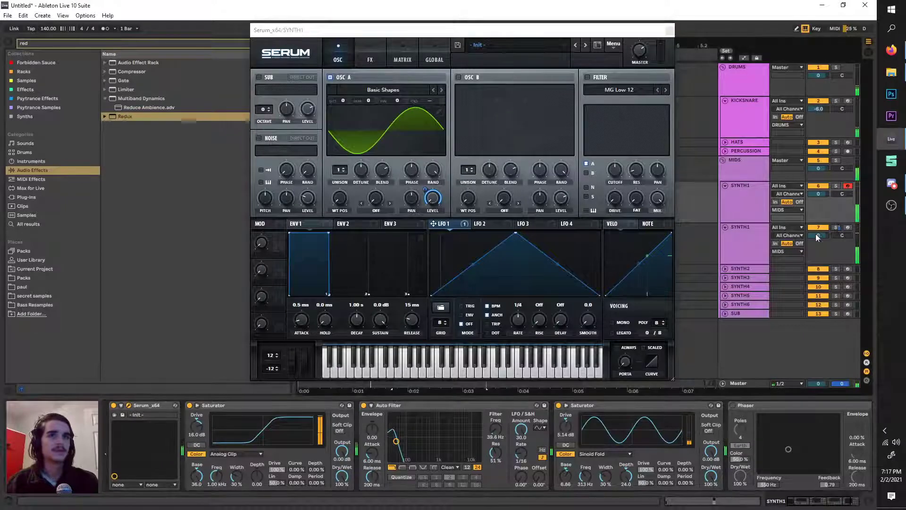
Add a Frequency Shifter after Redux on the lower SYNTH1 track and set its fine frequency to 500 Hz.
{"action": "key", "text": "ctrl+f"}
{"action": "type", "text": "freq"}
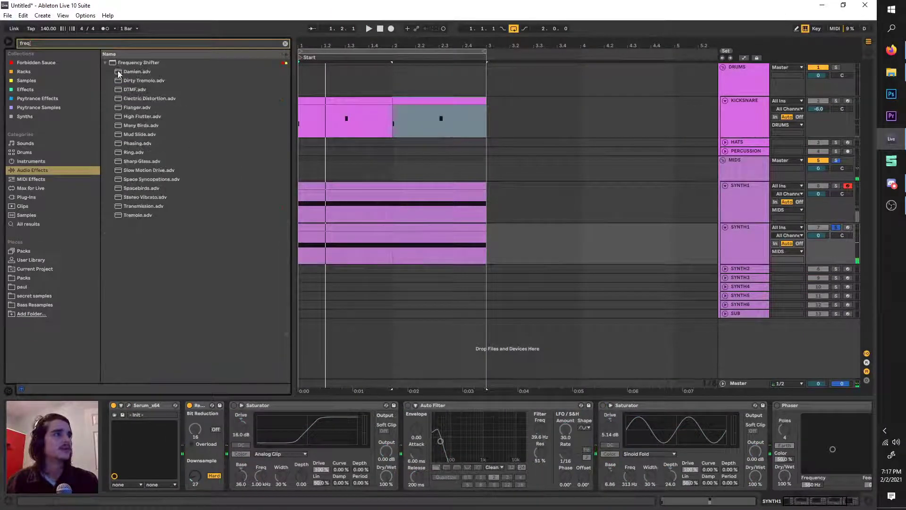
{"action": "key", "text": "Down"}
{"action": "left_click_drag", "start_coordinate": [157, 189], "coordinate": [257, 461]}
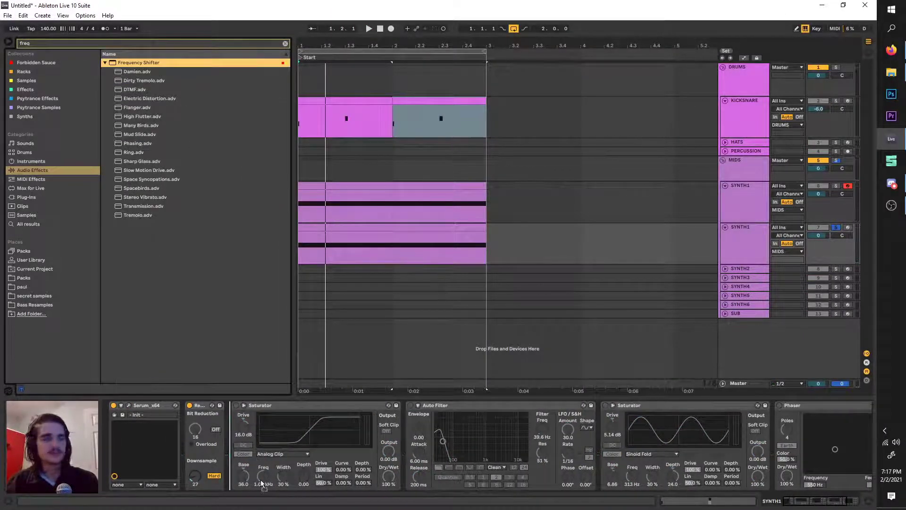
{"action": "left_click_drag", "start_coordinate": [272, 432], "coordinate": [272, 432]}
{"action": "key", "text": "space"}
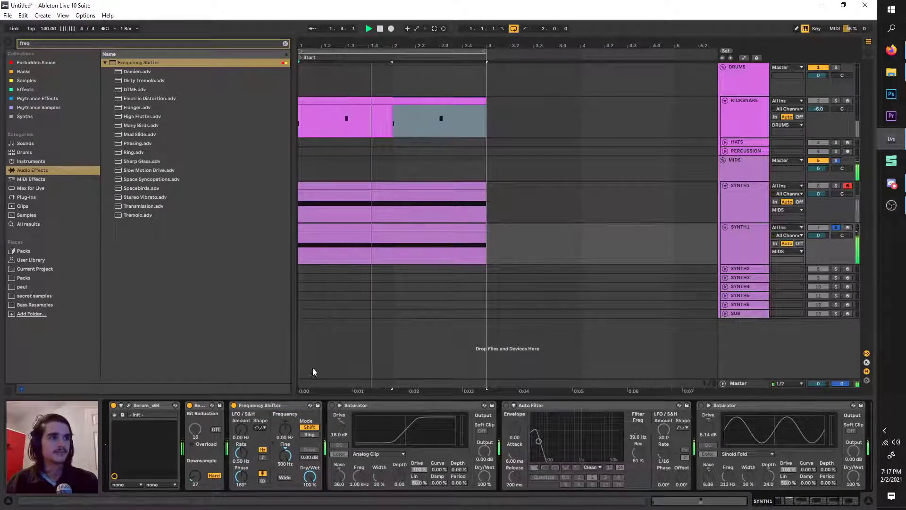
Automate the Frequency Shifter's fine frequency on the lower SYNTH1 to ramp down across bars 1 and 2, and unsolo the track.
{"action": "key", "text": "Tab"}
{"action": "key", "text": "Tab"}
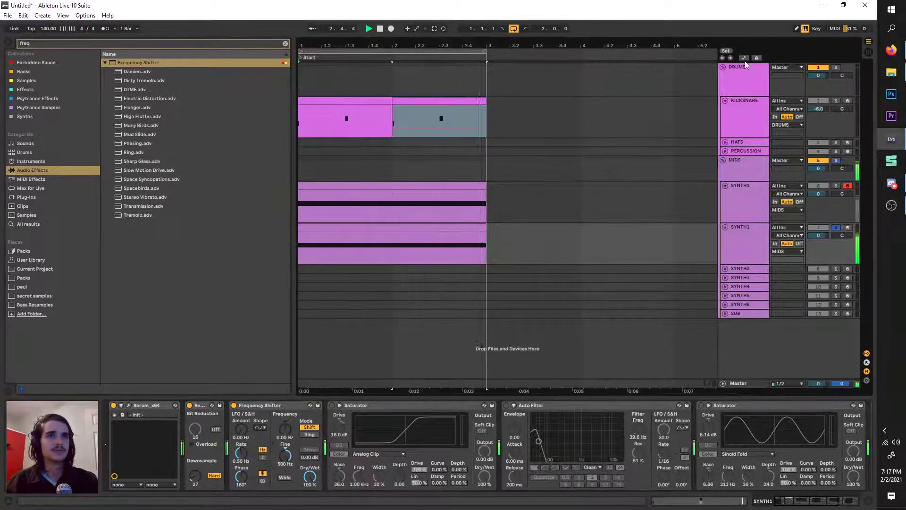
{"action": "left_click", "coordinate": [743, 58]}
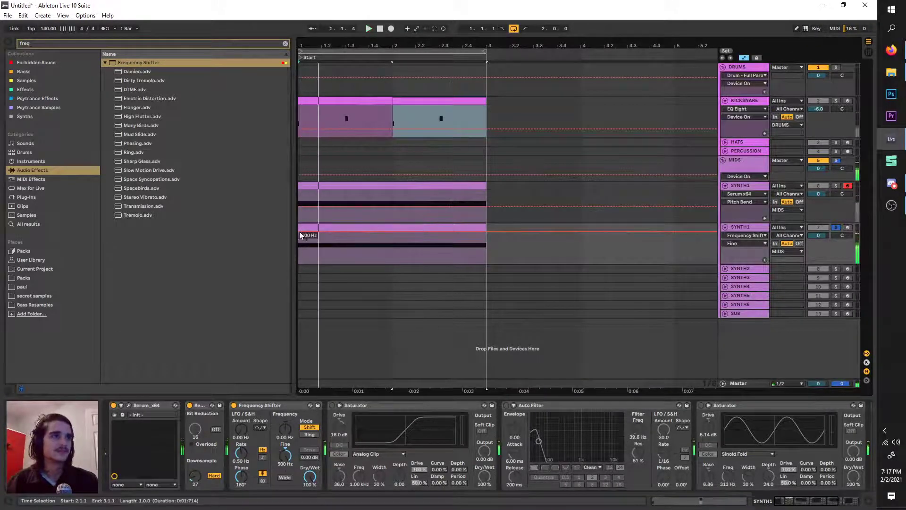
{"action": "left_click", "coordinate": [416, 233]}
{"action": "left_click_drag", "start_coordinate": [439, 242], "coordinate": [486, 247]}
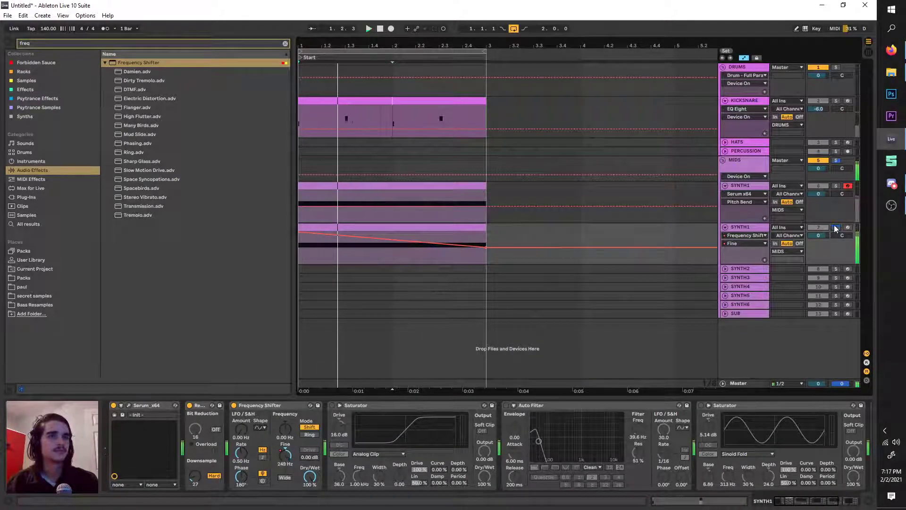
{"action": "left_click", "coordinate": [836, 227]}
Duplicate the two-bar arrangement into bars 3 and 4 and extend the loop to cover and play all four bars.
{"action": "key", "text": "ctrl+a"}
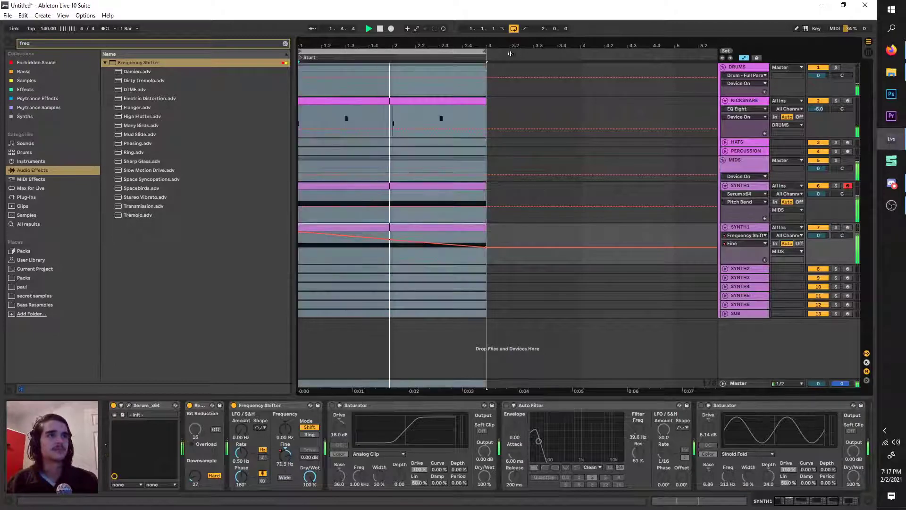
{"action": "key", "text": "ctrl+d"}
{"action": "left_click_drag", "start_coordinate": [484, 51], "coordinate": [675, 51]}
{"action": "left_click", "coordinate": [742, 225]}
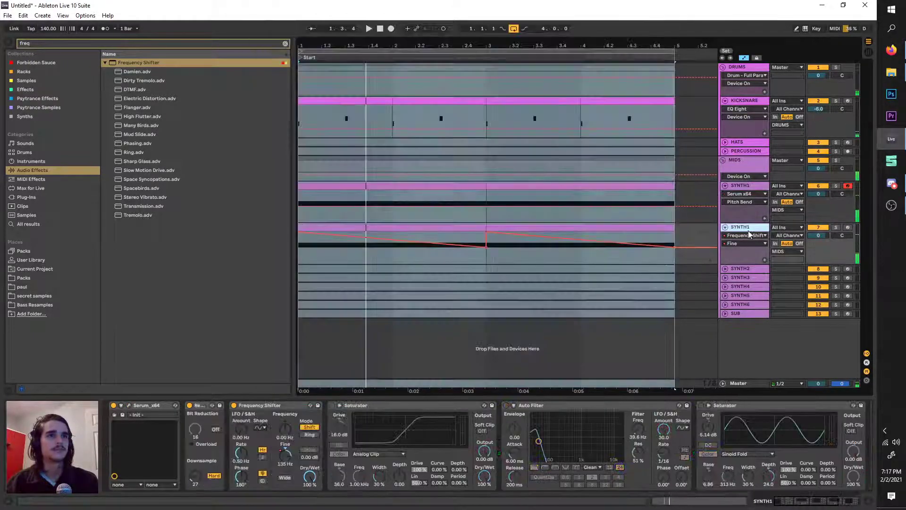
{"action": "key", "text": "space"}
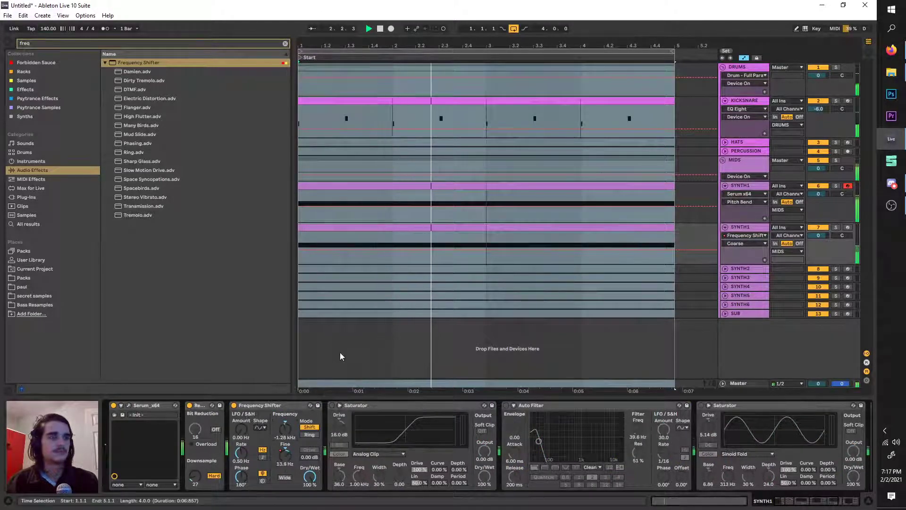
Add the OTT preset after the second Saturator on the upper SYNTH1 track and set its master output to 22.4 dB.
{"action": "left_click", "coordinate": [737, 184]}
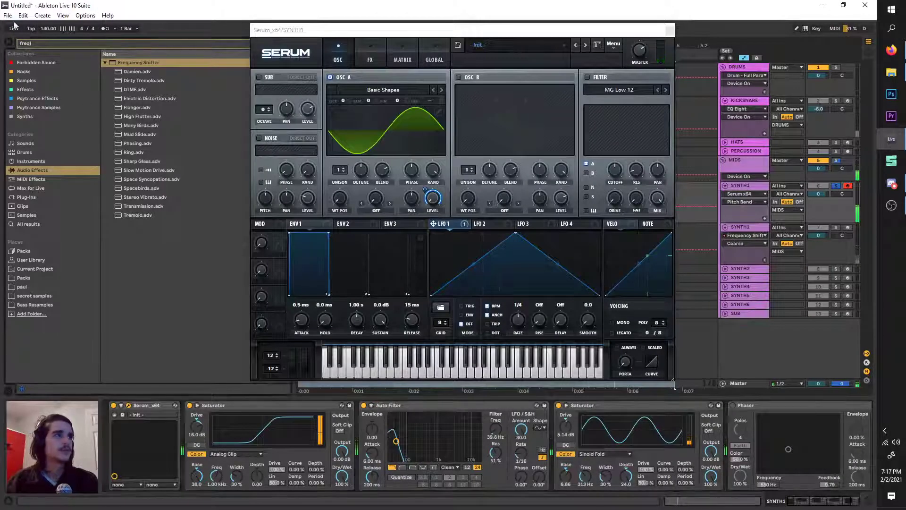
{"action": "key", "text": "ctrl+f"}
{"action": "type", "text": "ott"}
{"action": "key", "text": "Down"}
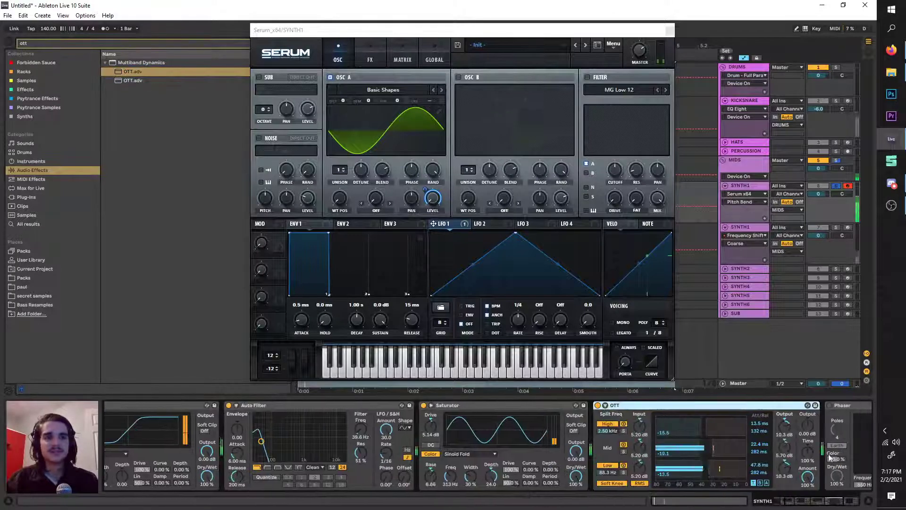
{"action": "left_click", "coordinate": [789, 406]}
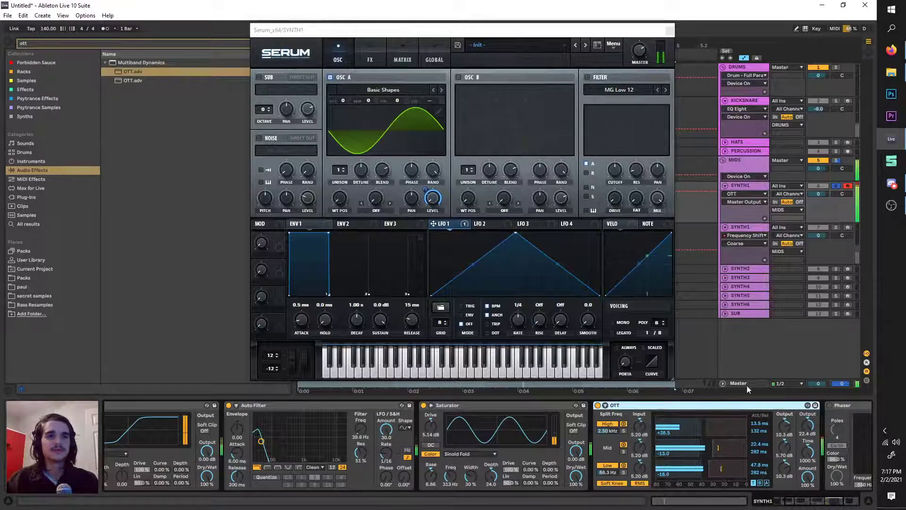
{"action": "left_click", "coordinate": [669, 31]}
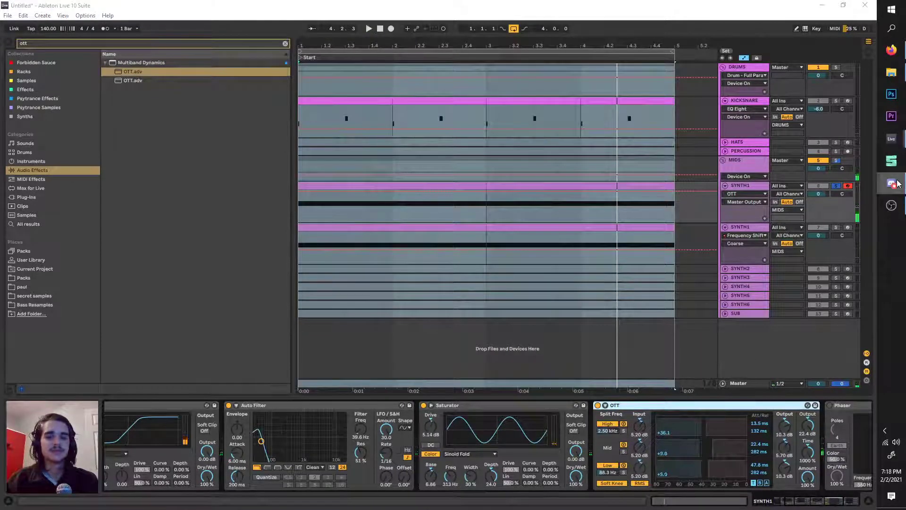
Duplicate the OTT on the upper SYNTH1 and raise the copy's master output to 24 dB during playback.
{"action": "key", "text": "ctrl+d"}
{"action": "key", "text": "space"}
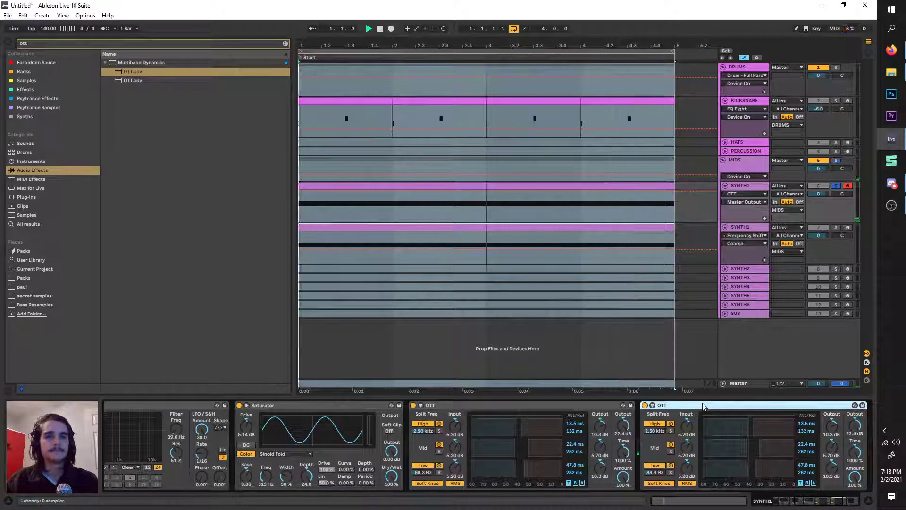
{"action": "left_click_drag", "start_coordinate": [789, 425], "coordinate": [789, 413]}
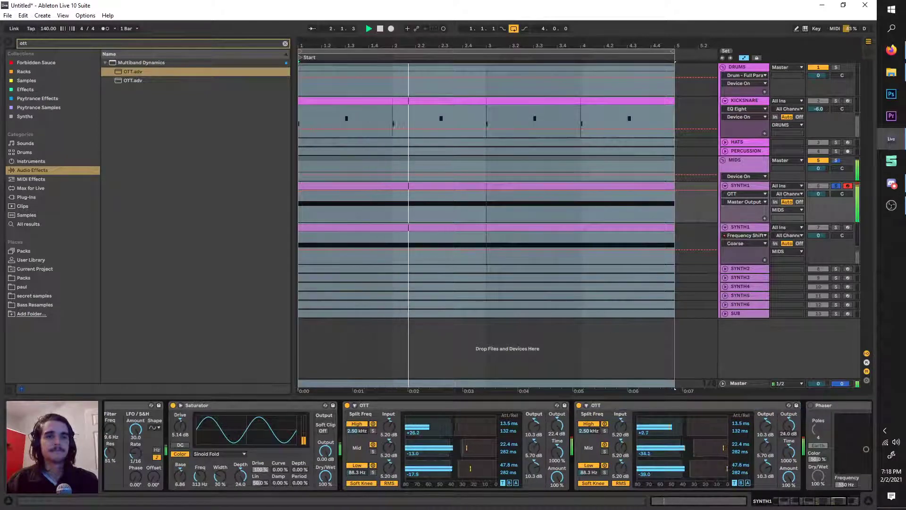
{"action": "key", "text": "space"}
{"action": "key", "text": "space"}
Duplicate the second OTT to add a third one in the chain.
{"action": "left_click", "coordinate": [729, 406]}
{"action": "key", "text": "space"}
{"action": "key", "text": "ctrl+d"}
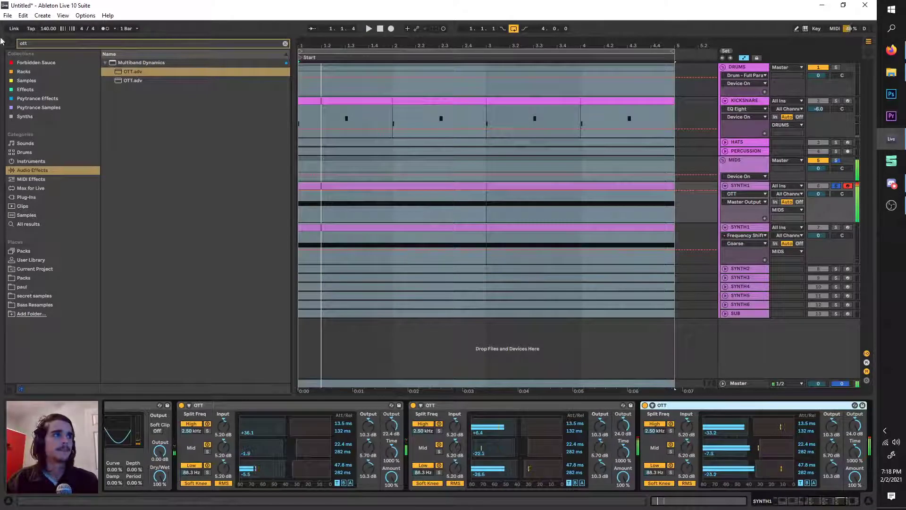
Add a Glue Compressor between the third OTT and the Phaser and enable its soft clipping.
{"action": "key", "text": "ctrl+f"}
{"action": "type", "text": "glue"}
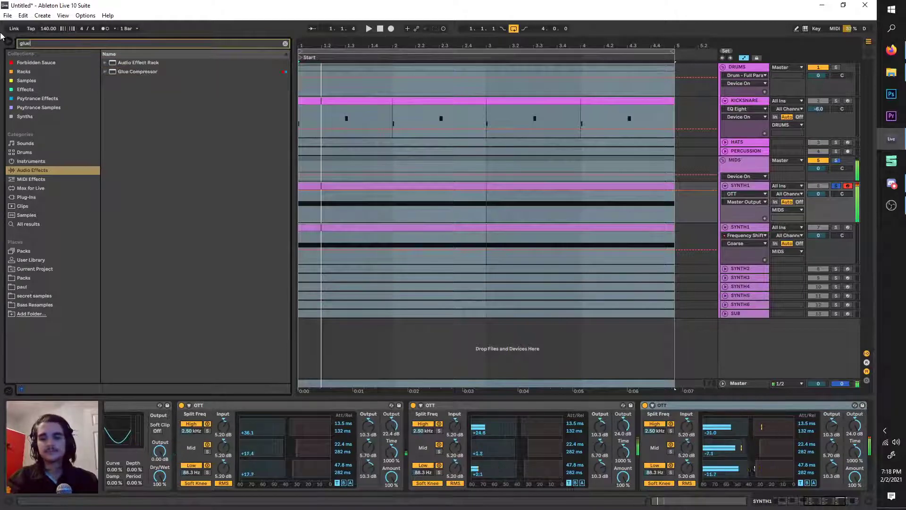
{"action": "scroll", "coordinate": [370, 427], "scroll_direction": "down", "scroll_amount": 4}
{"action": "scroll", "coordinate": [293, 425], "scroll_direction": "down", "scroll_amount": 3}
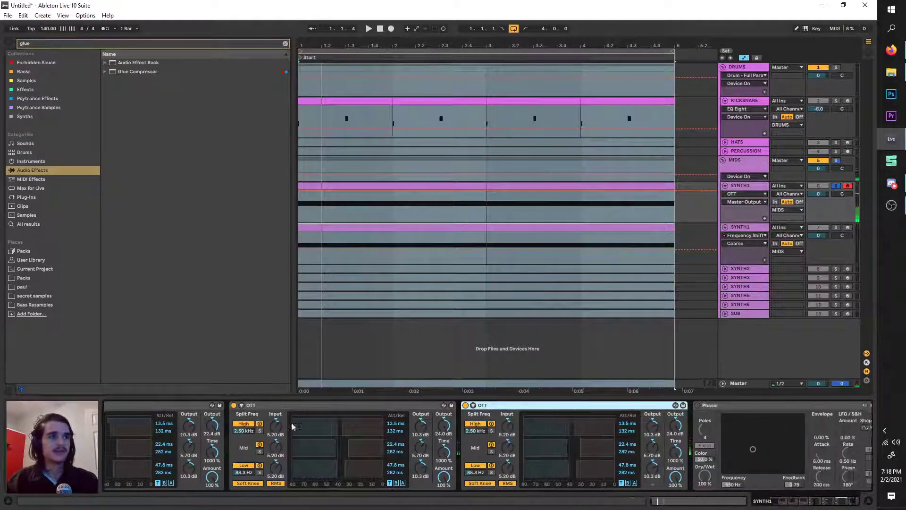
{"action": "left_click", "coordinate": [130, 71]}
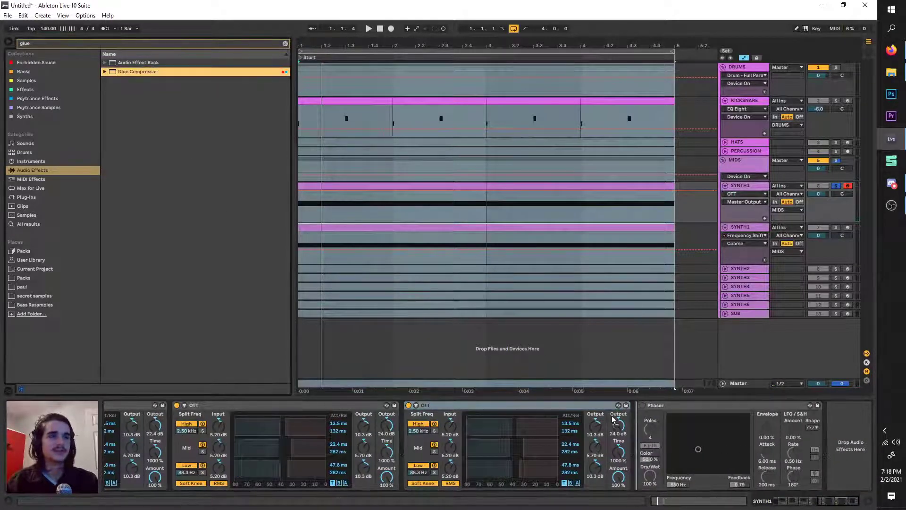
{"action": "key", "text": "Return"}
{"action": "left_click", "coordinate": [751, 421]}
{"action": "key", "text": "space"}
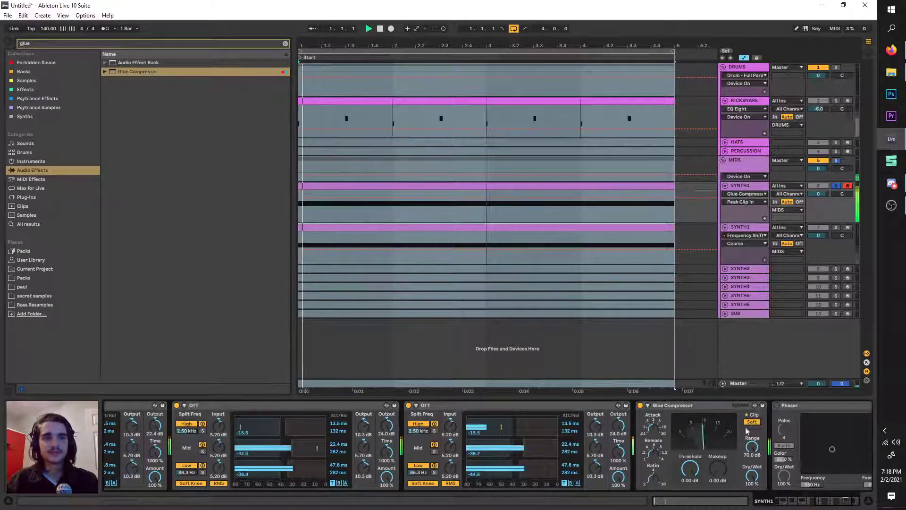
Set the Glue Compressor's threshold to -40 dB and its makeup gain to about 11.6 dB.
{"action": "left_click_drag", "start_coordinate": [690, 468], "coordinate": [689, 506]}
{"action": "left_click_drag", "start_coordinate": [718, 468], "coordinate": [718, 434]}
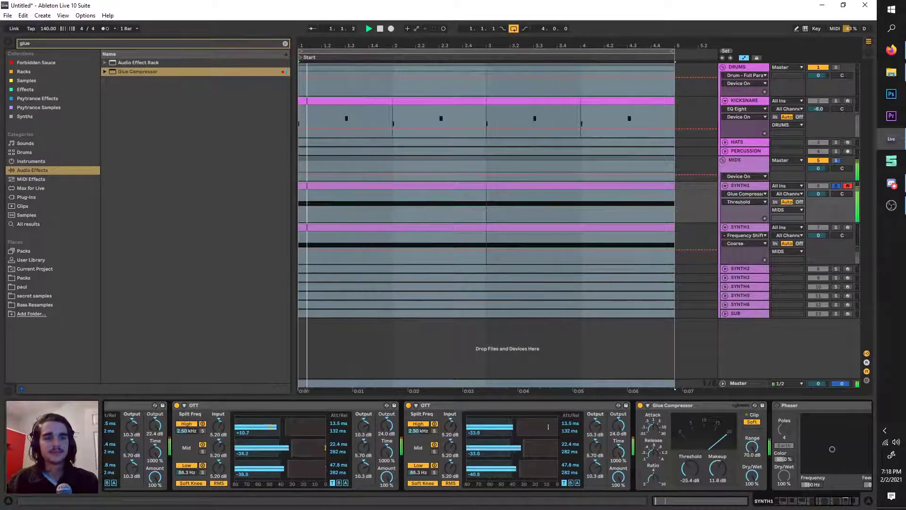
{"action": "left_click_drag", "start_coordinate": [690, 469], "coordinate": [690, 490]}
Add an Auto Pan between the third OTT and the Glue Compressor, with 100% amount and a synced 1/16 rate.
{"action": "key", "text": "BackSpace"}
{"action": "key", "text": "BackSpace"}
{"action": "key", "text": "BackSpace"}
{"action": "key", "text": "BackSpace"}
{"action": "type", "text": "aut"}
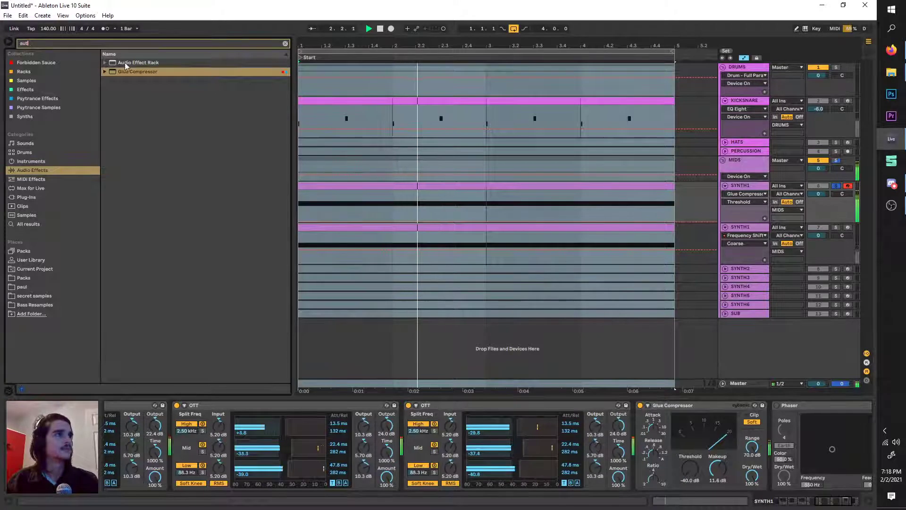
{"action": "left_click_drag", "start_coordinate": [127, 81], "coordinate": [614, 443]}
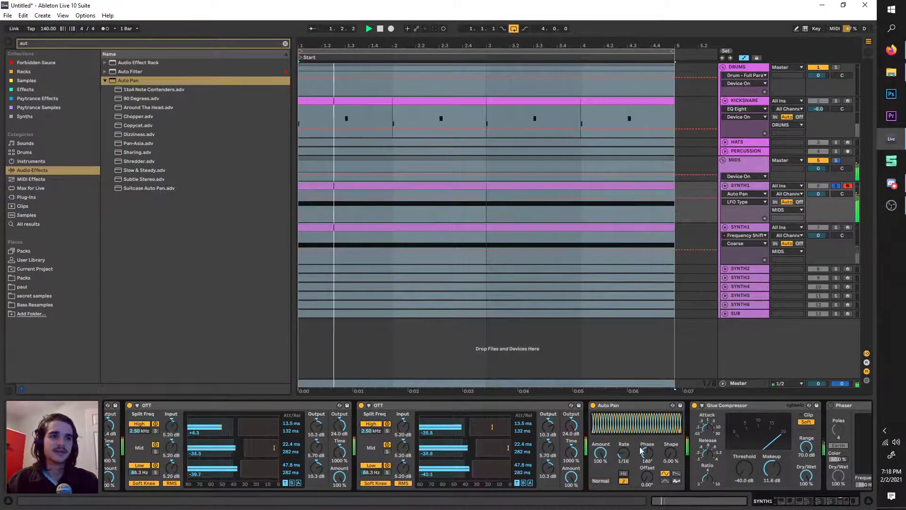
Set the Auto Pan's phase to 0° and its offset to 180° while playing the loop.
{"action": "left_click", "coordinate": [625, 481]}
{"action": "key", "text": "space"}
{"action": "key", "text": "space"}
{"action": "left_click_drag", "start_coordinate": [647, 477], "coordinate": [647, 492]}
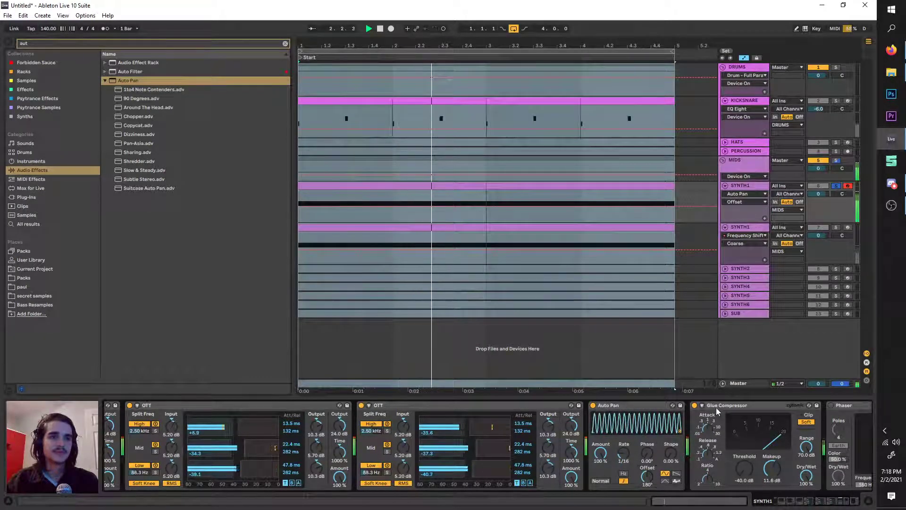
Set the Glue Compressor's makeup gain to 20 dB and its threshold to 0 dB.
{"action": "left_click_drag", "start_coordinate": [772, 468], "coordinate": [772, 439]}
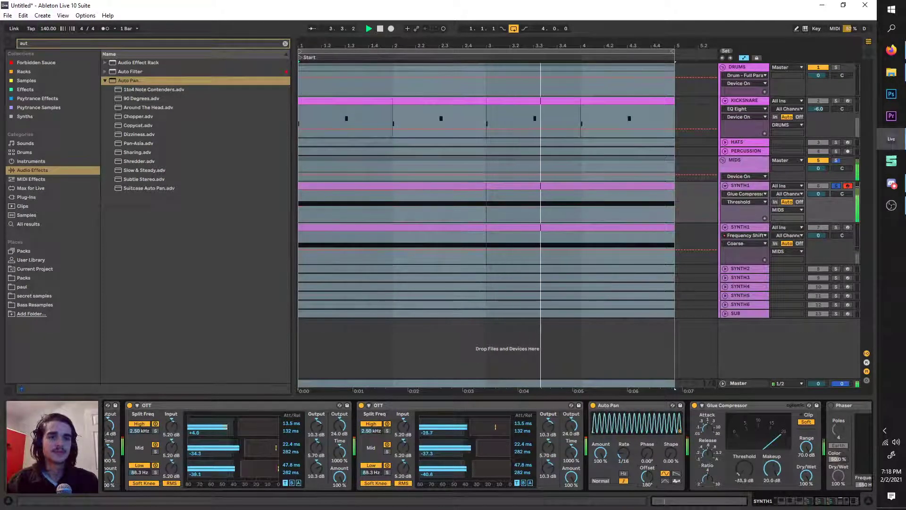
{"action": "left_click_drag", "start_coordinate": [744, 469], "coordinate": [744, 401]}
Duplicate the Glue Compressor and set the copy's threshold to -40 dB, replaying the loop.
{"action": "left_click", "coordinate": [747, 406]}
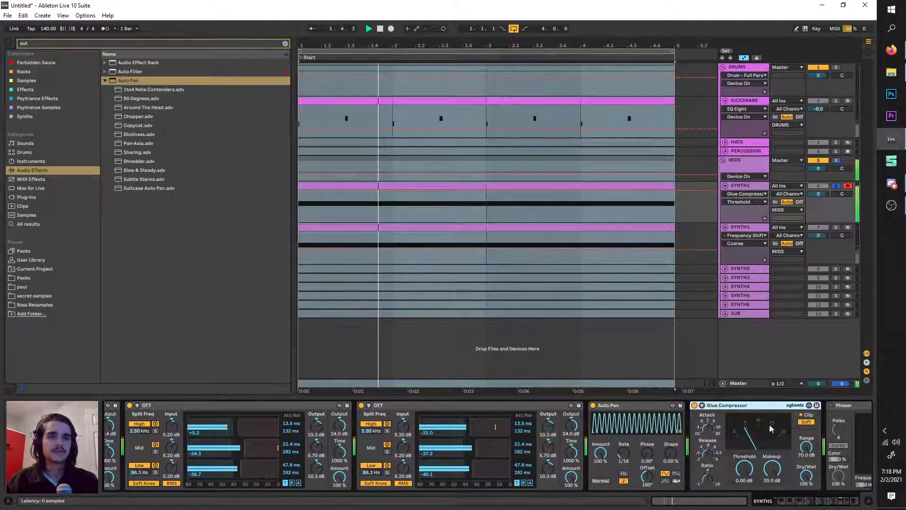
{"action": "key", "text": "ctrl+d"}
{"action": "left_click_drag", "start_coordinate": [789, 468], "coordinate": [789, 507]}
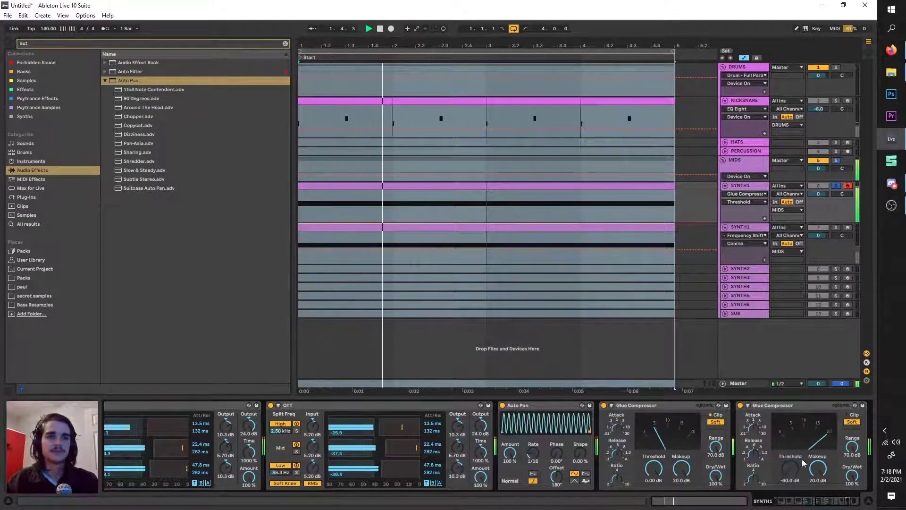
{"action": "left_click", "coordinate": [817, 468]}
{"action": "key", "text": "space"}
{"action": "key", "text": "space"}
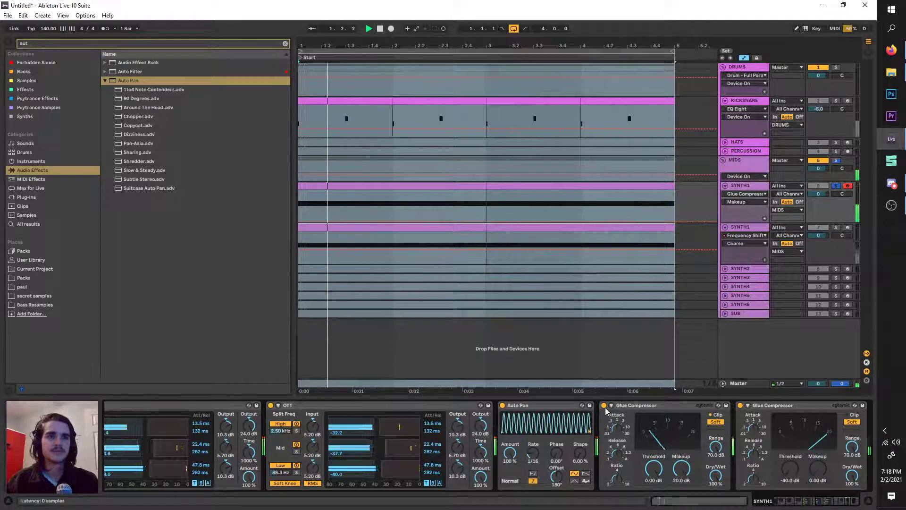
Bypass the first Glue Compressor and set the second one's makeup gain to 5.87 dB.
{"action": "left_click", "coordinate": [604, 405]}
{"action": "key", "text": "space"}
{"action": "key", "text": "space"}
{"action": "left_click_drag", "start_coordinate": [817, 468], "coordinate": [817, 448]}
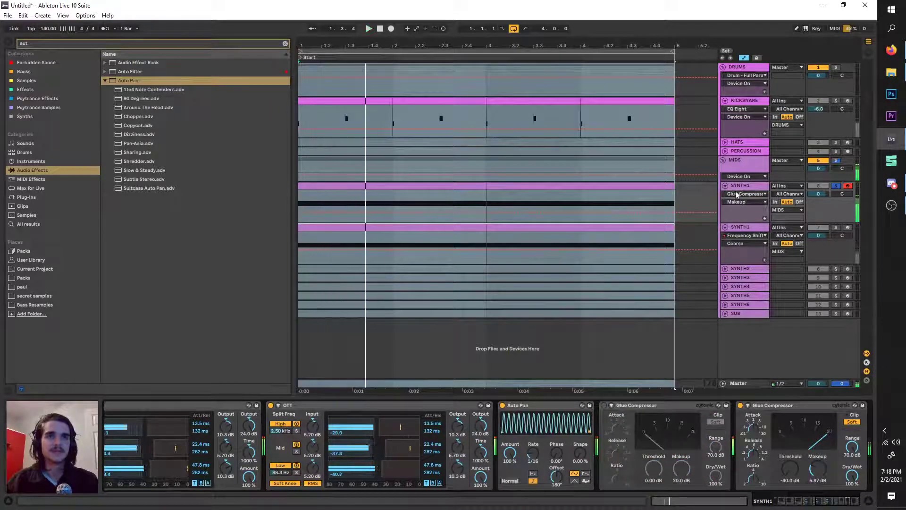
Duplicate the upper SYNTH1 track and delete the Saturators, Auto Filter and OTTs from the soloed copy.
{"action": "key", "text": "ctrl+d"}
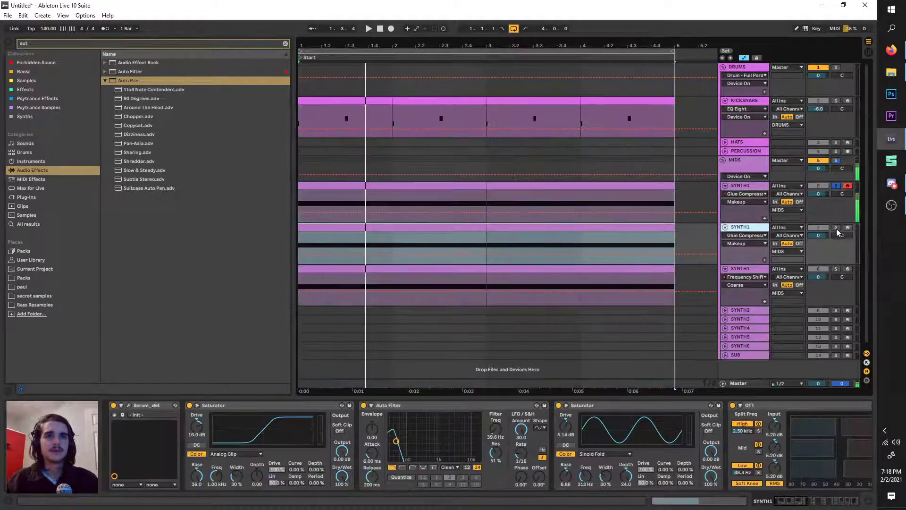
{"action": "left_click", "coordinate": [289, 404]}
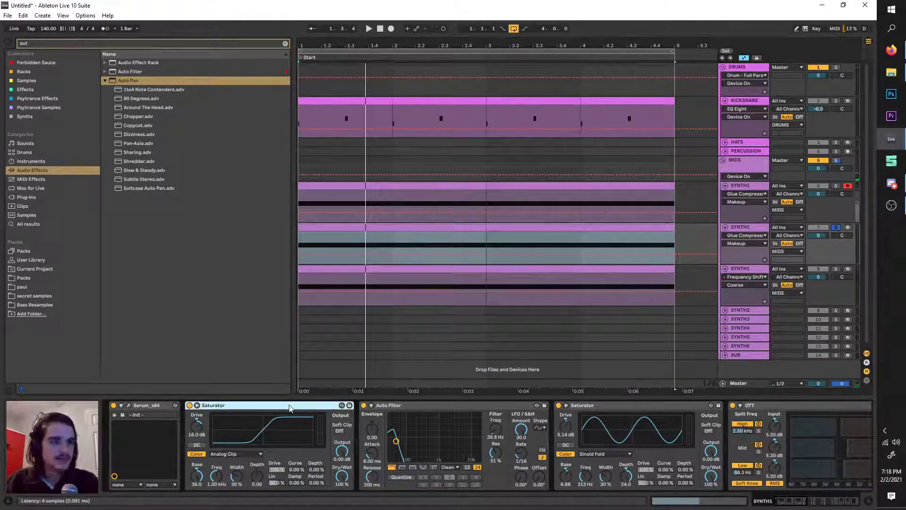
{"action": "key", "text": "Delete"}
{"action": "key", "text": "Delete"}
{"action": "key", "text": "Delete"}
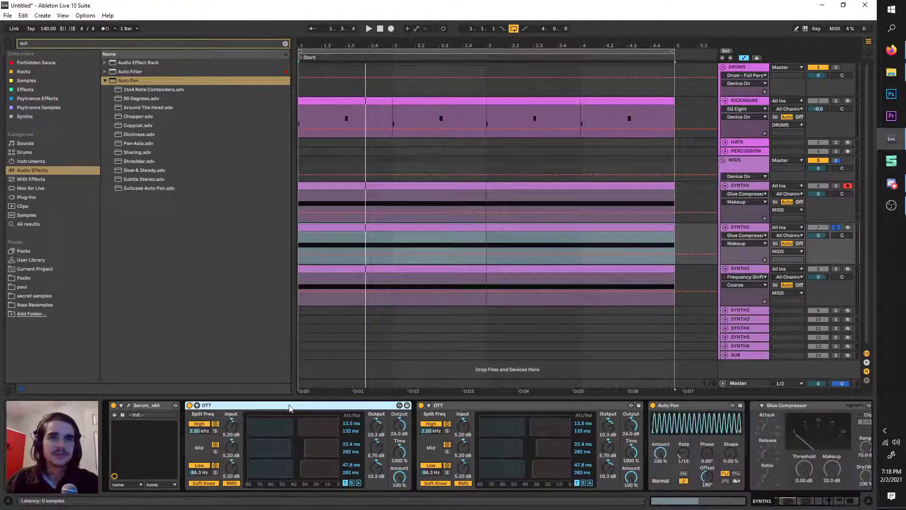
{"action": "key", "text": "Delete"}
{"action": "key", "text": "Delete"}
{"action": "key", "text": "space"}
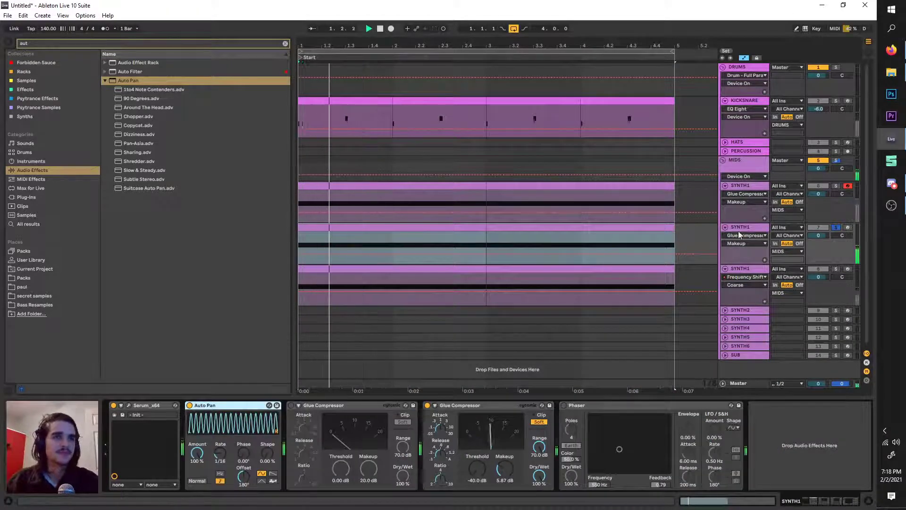
Delete the Auto Pan and both Glue Compressors from the SYNTH1 copy, and unsolo it to play the full mix.
{"action": "key", "text": "Delete"}
{"action": "key", "text": "Delete"}
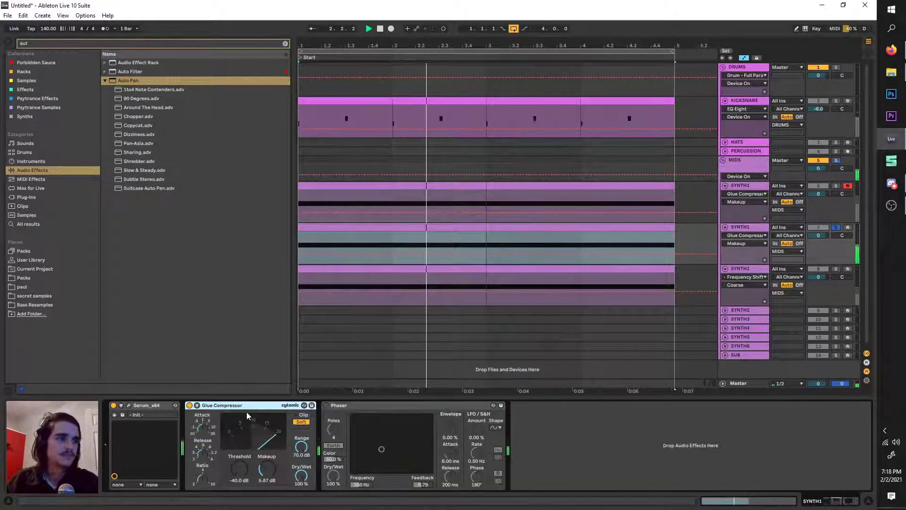
{"action": "key", "text": "Delete"}
{"action": "left_click", "coordinate": [836, 227]}
{"action": "key", "text": "space"}
{"action": "key", "text": "space"}
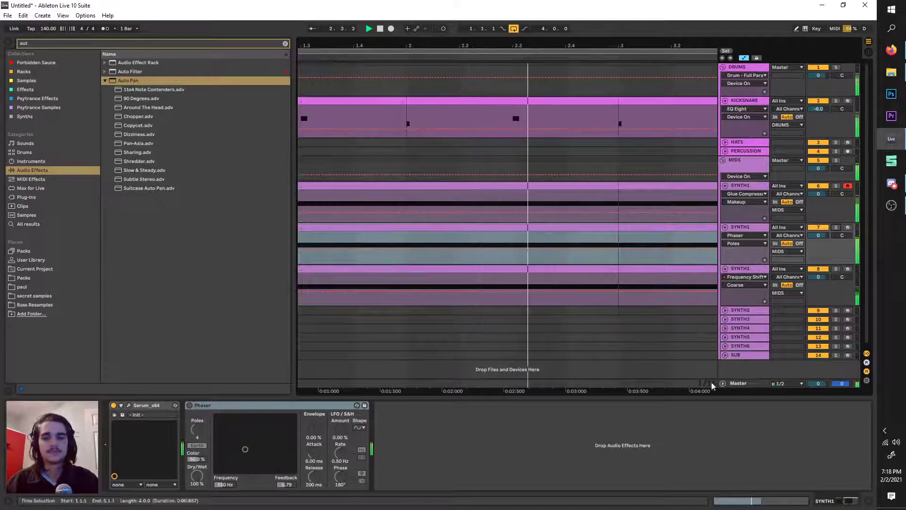
{"action": "left_click", "coordinate": [740, 269]}
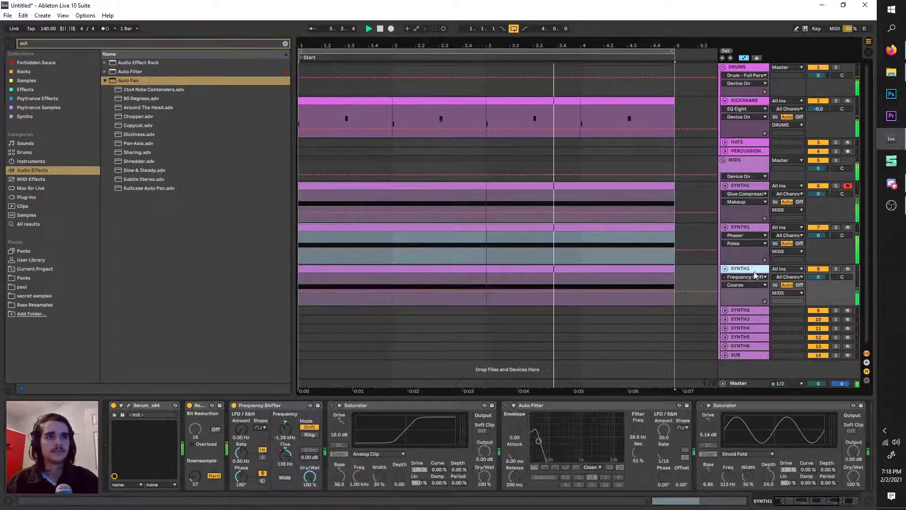
{"action": "left_click", "coordinate": [894, 186]}
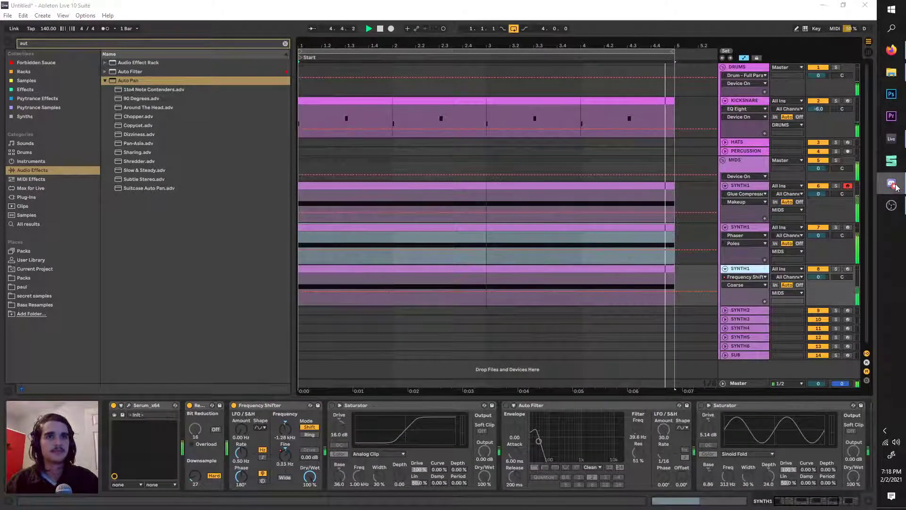
{"action": "left_click", "coordinate": [895, 187]}
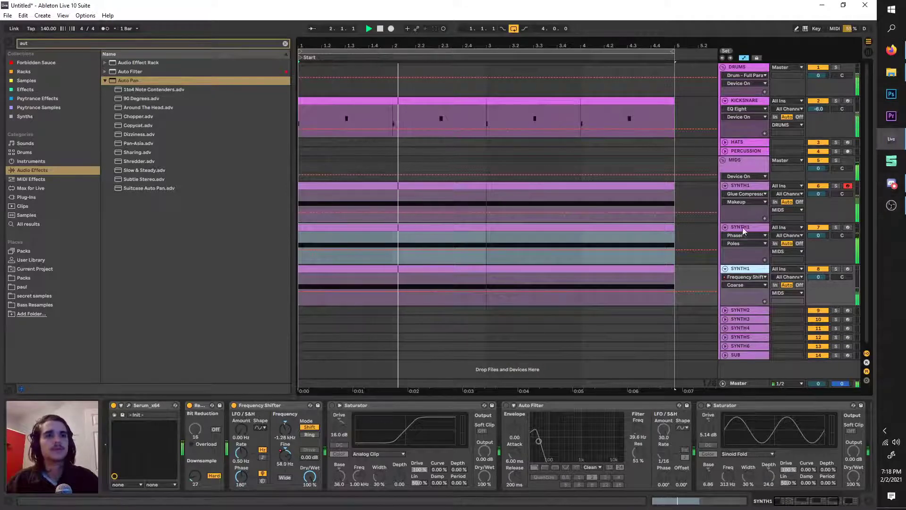
{"action": "left_click", "coordinate": [861, 242]}
{"action": "left_click", "coordinate": [759, 269]}
{"action": "scroll", "coordinate": [453, 158], "scroll_direction": "down", "scroll_amount": 2}
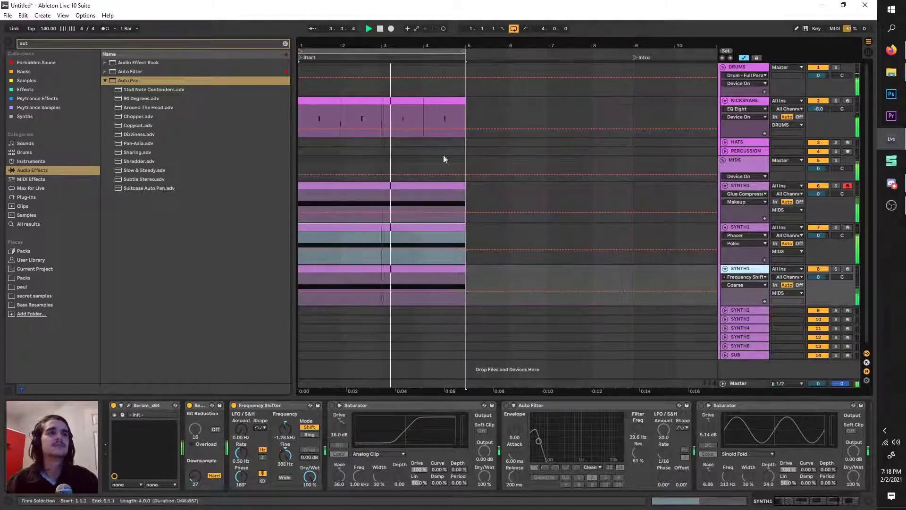
{"action": "left_click", "coordinate": [366, 51]}
{"action": "key", "text": "z"}
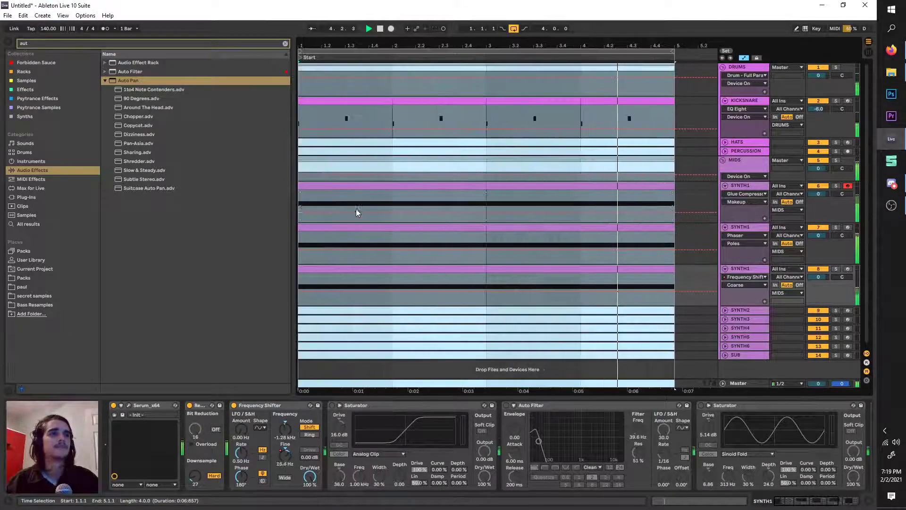
Stop playback, unfold SYNTH2 and insert a new audio track directly above it in the MIDS group.
{"action": "right_click", "coordinate": [747, 270]}
{"action": "left_click", "coordinate": [734, 311]}
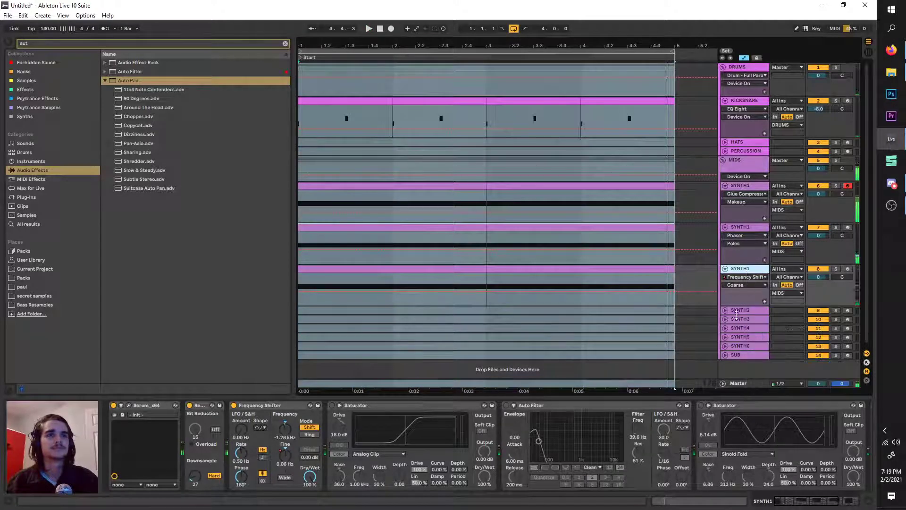
{"action": "left_click", "coordinate": [725, 310]}
{"action": "left_click", "coordinate": [486, 313]}
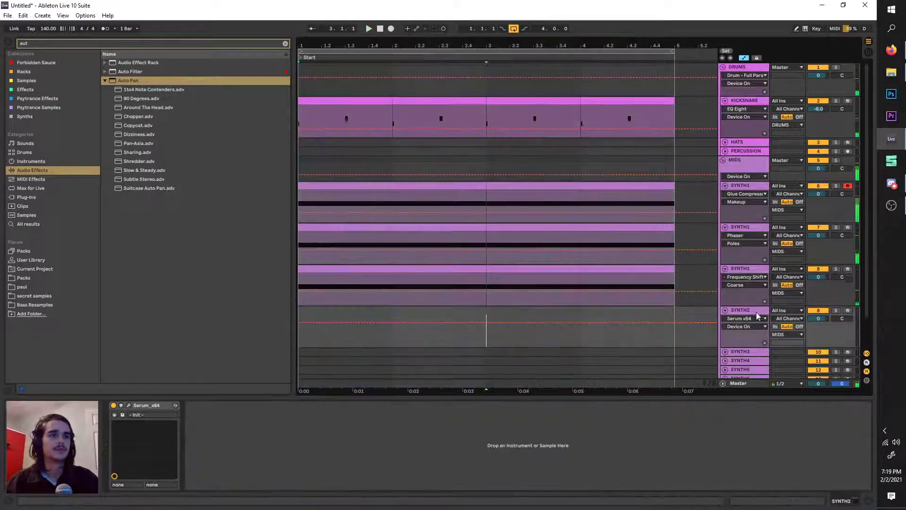
{"action": "right_click", "coordinate": [758, 312]}
{"action": "left_click", "coordinate": [765, 369]}
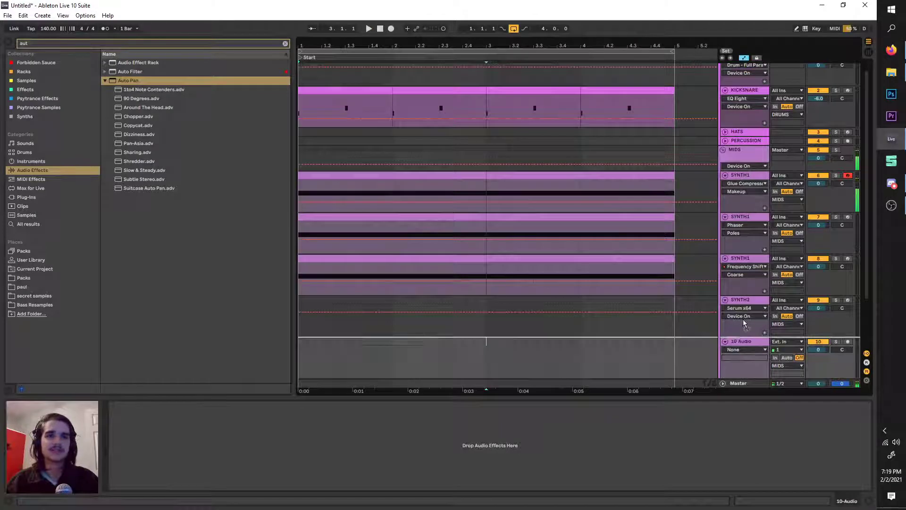
Search the whole library for "god" and place God Chord.wav at the start of the new audio track.
{"action": "left_click_drag", "start_coordinate": [65, 42], "coordinate": [4, 35]}
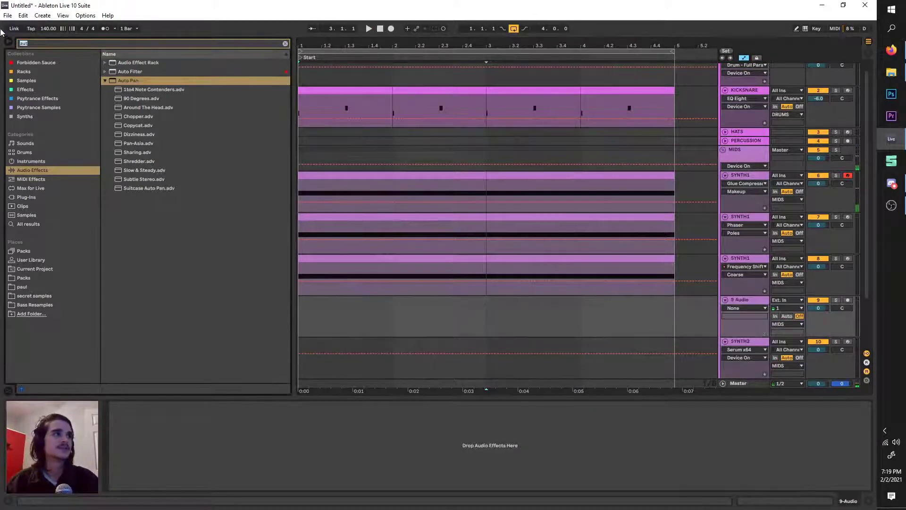
{"action": "type", "text": "god"}
{"action": "left_click", "coordinate": [41, 224]}
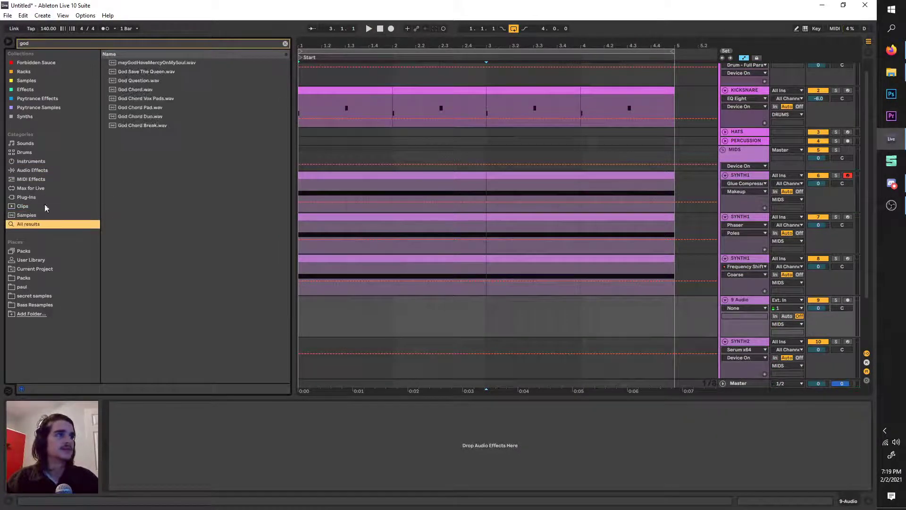
{"action": "left_click", "coordinate": [119, 90]}
{"action": "left_click_drag", "start_coordinate": [113, 90], "coordinate": [300, 302]}
{"action": "key", "text": "space"}
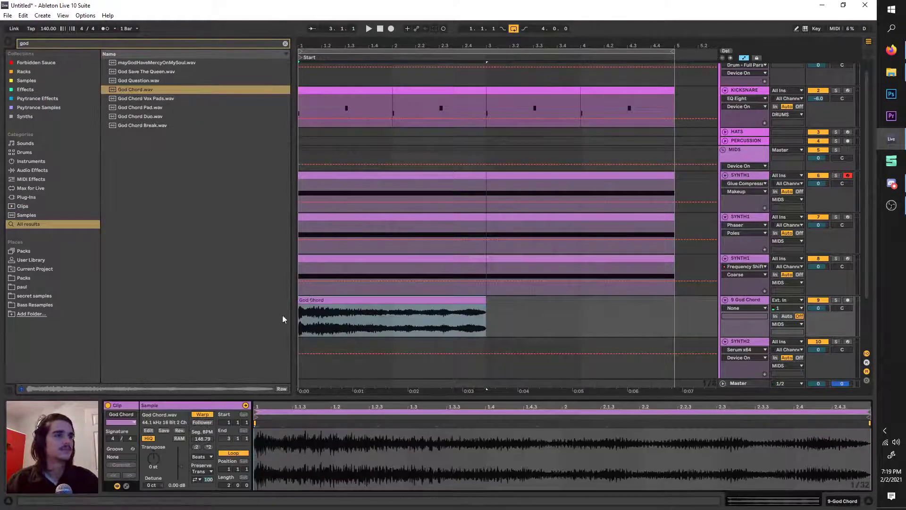
Solo the God Chord track, audition the loop and transpose the God Chord clip to -2 st.
{"action": "left_click", "coordinate": [836, 300]}
{"action": "key", "text": "space"}
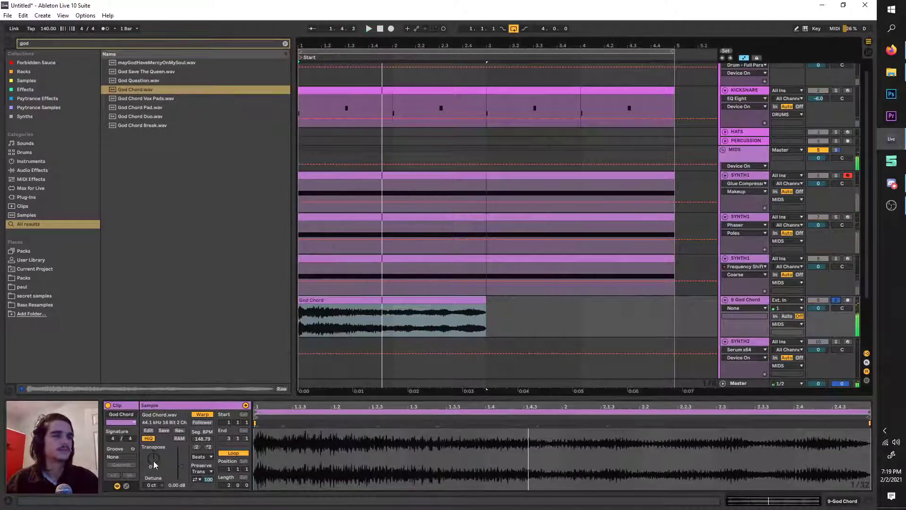
{"action": "key", "text": "space"}
{"action": "left_click_drag", "start_coordinate": [153, 460], "coordinate": [153, 475]}
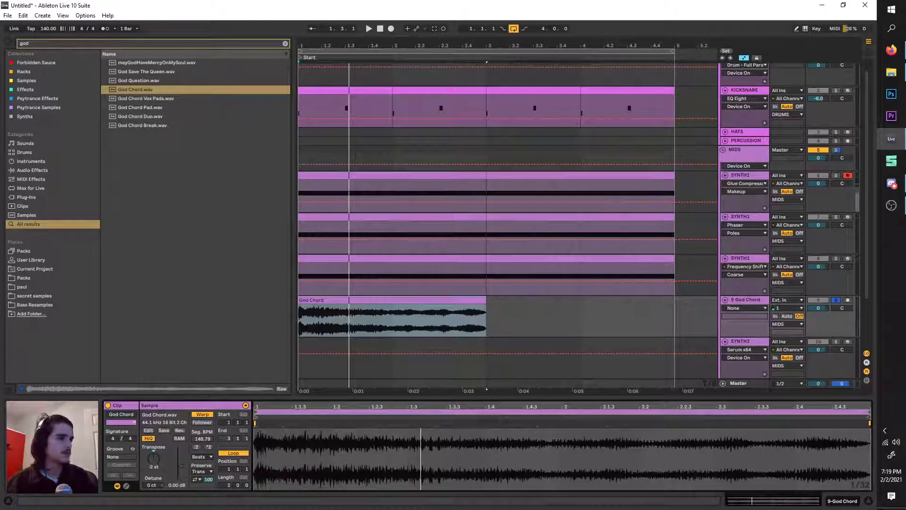
{"action": "key", "text": "space"}
Duplicate the God Chord clip to fill the loop, unsolo the track and transpose the copy to 10 st.
{"action": "key", "text": "ctrl+d"}
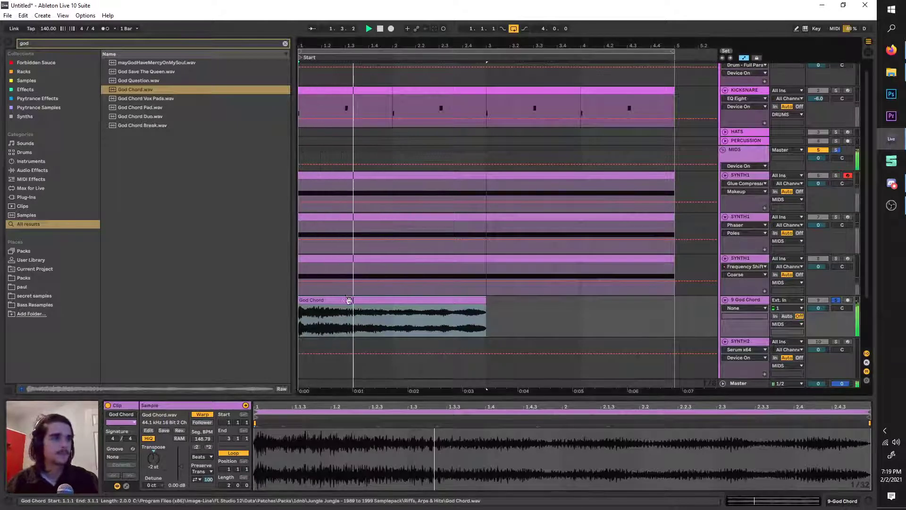
{"action": "left_click", "coordinate": [836, 300]}
{"action": "left_click", "coordinate": [410, 302]}
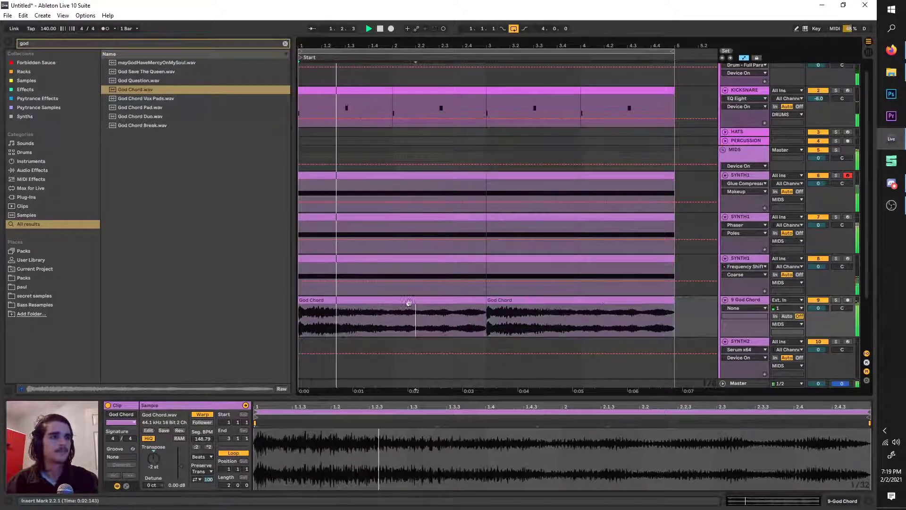
{"action": "left_click_drag", "start_coordinate": [168, 456], "coordinate": [167, 427]}
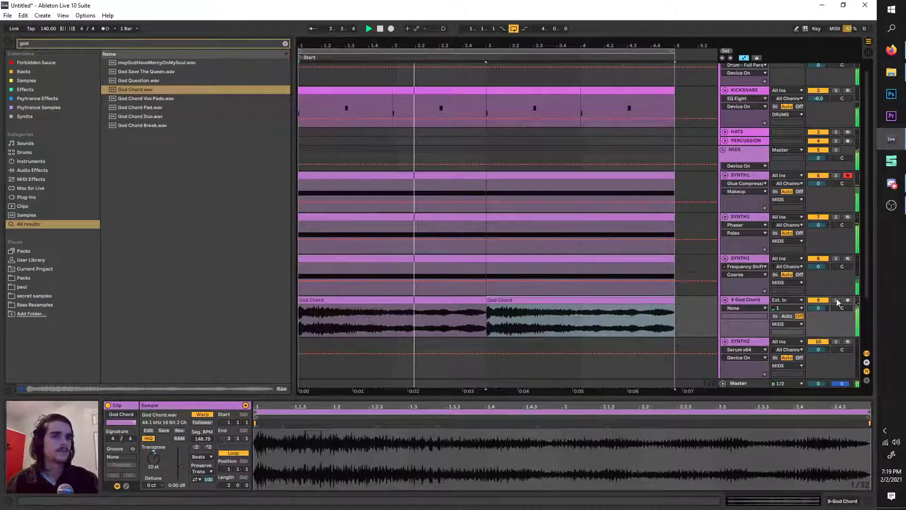
Lower the God Chord track's volume to -12.6 dB while the full mix plays.
{"action": "left_click", "coordinate": [589, 308]}
{"action": "scroll", "coordinate": [588, 307], "scroll_direction": "down", "scroll_amount": 2}
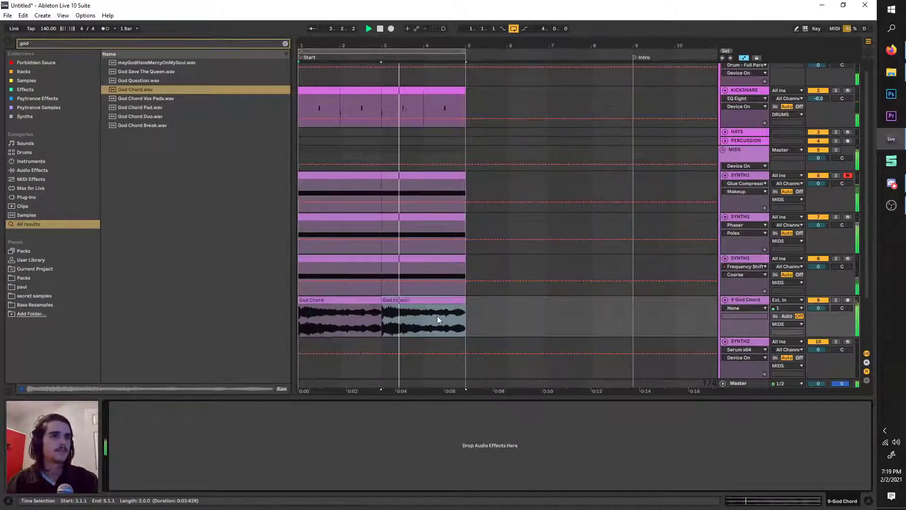
{"action": "left_click_drag", "start_coordinate": [818, 309], "coordinate": [818, 330]}
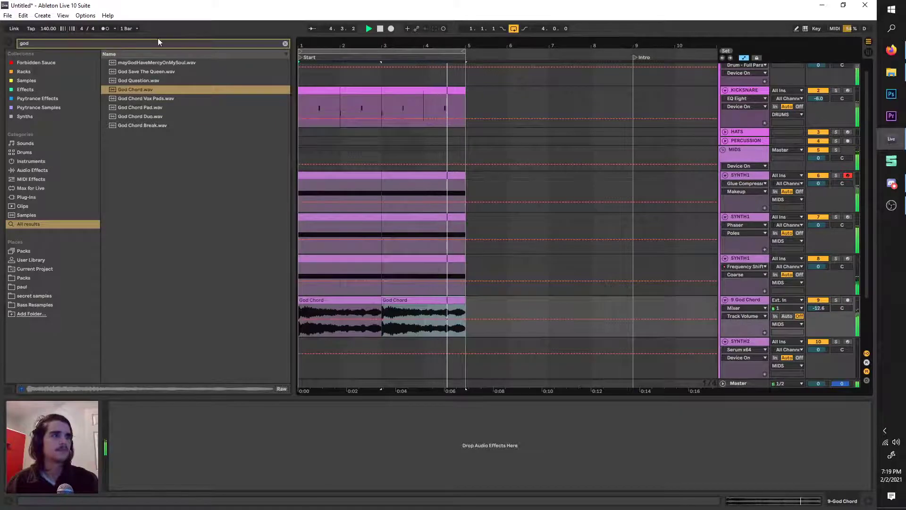
Search the audio effects for "aut" and add an Auto Pan to the God Chord track.
{"action": "left_click", "coordinate": [100, 41]}
{"action": "type", "text": "aut"}
{"action": "left_click", "coordinate": [30, 171]}
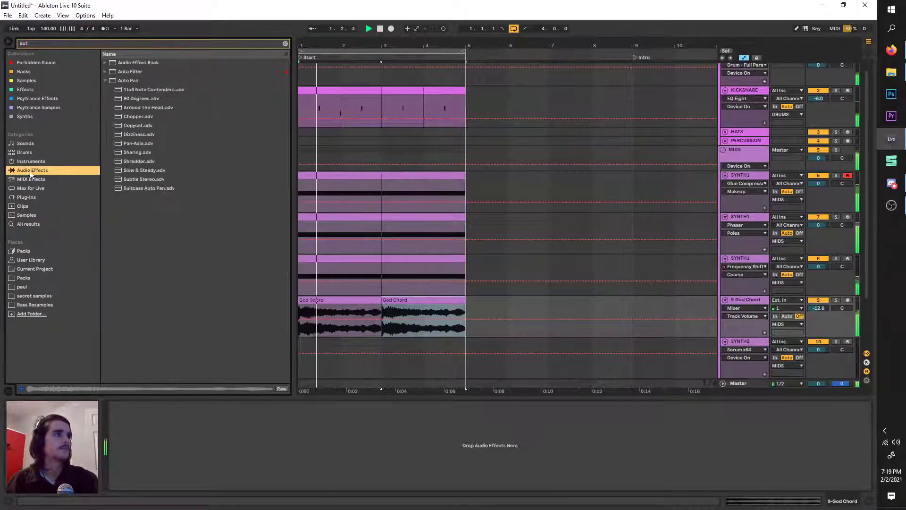
{"action": "left_click", "coordinate": [112, 81]}
{"action": "left_click_drag", "start_coordinate": [341, 327], "coordinate": [341, 326]}
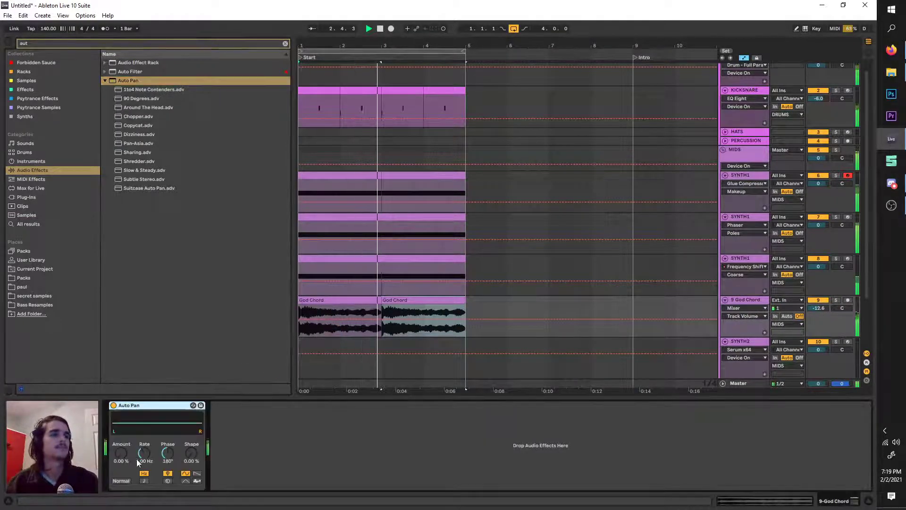
Set the Auto Pan to a synced 1/16 rate, 100% amount and 0° phase, and lower the track volume to -13.1 dB.
{"action": "left_click", "coordinate": [144, 480]}
{"action": "left_click_drag", "start_coordinate": [164, 456], "coordinate": [143, 470]}
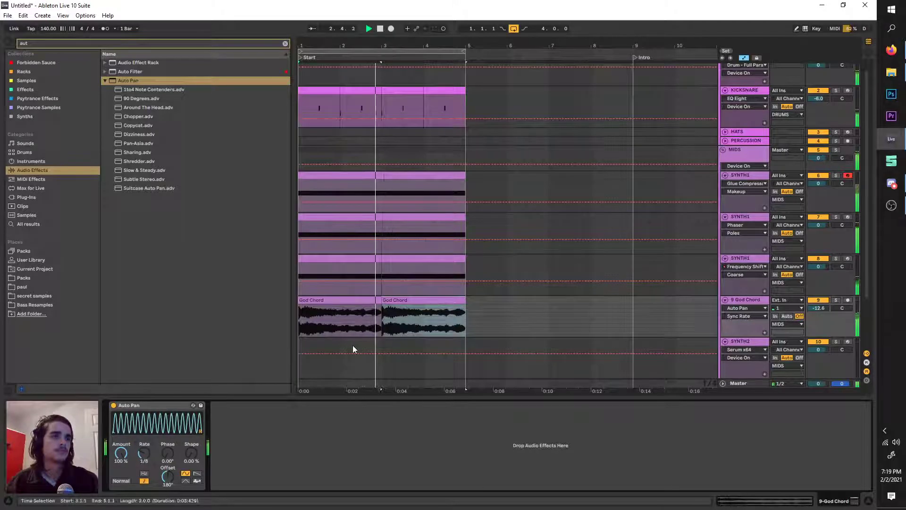
{"action": "mouse_move", "coordinate": [144, 453]}
{"action": "left_mouse_down"}
{"action": "mouse_move", "coordinate": [144, 461]}
{"action": "mouse_move", "coordinate": [144, 453]}
{"action": "left_mouse_up"}
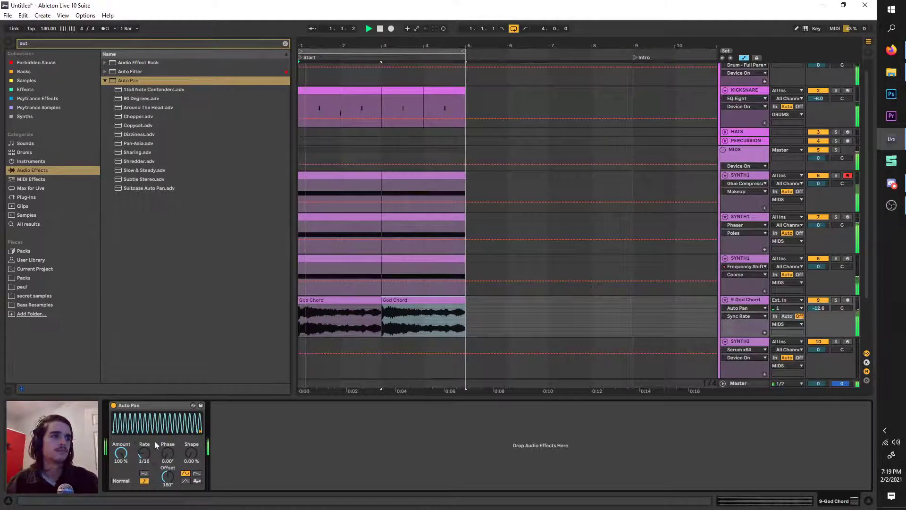
{"action": "left_click", "coordinate": [754, 299]}
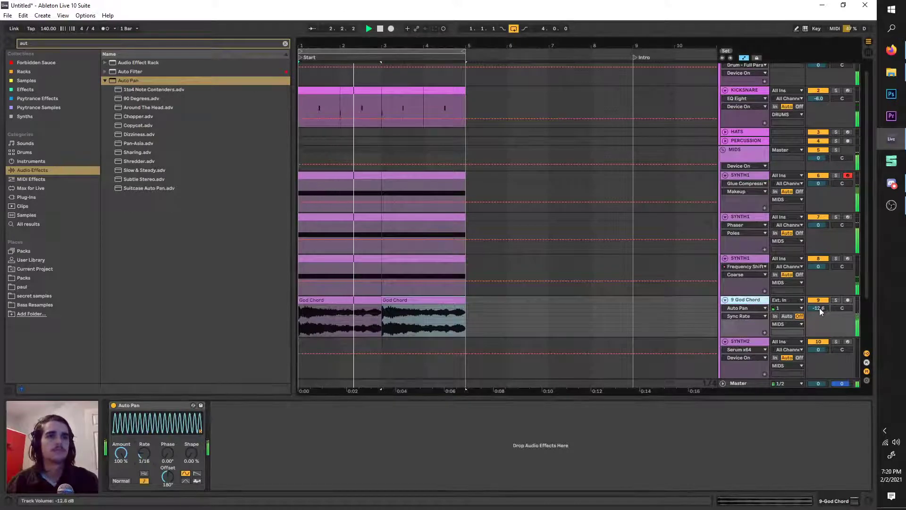
{"action": "left_click_drag", "start_coordinate": [819, 308], "coordinate": [819, 312]}
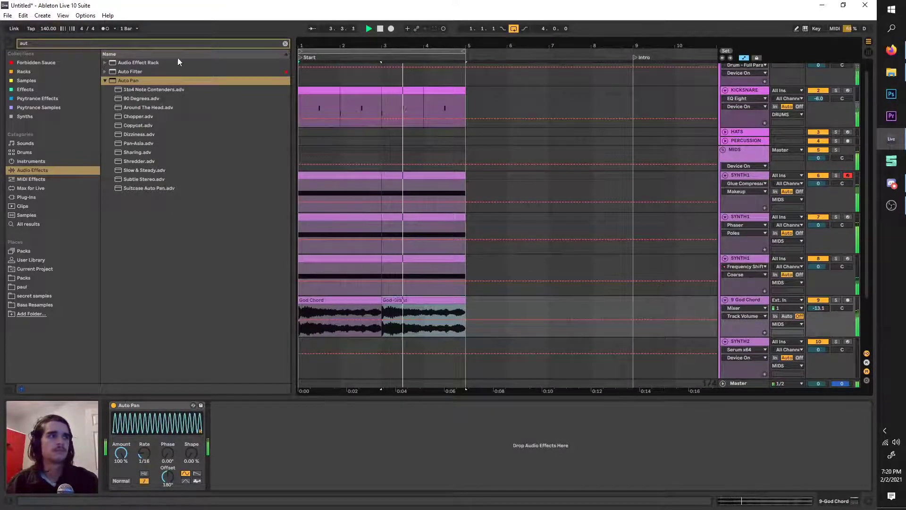
Search the audio effects for "grain" and add a Grain Delay after the Auto Pan on God Chord.
{"action": "key", "text": "ctrl+f"}
{"action": "type", "text": "grain"}
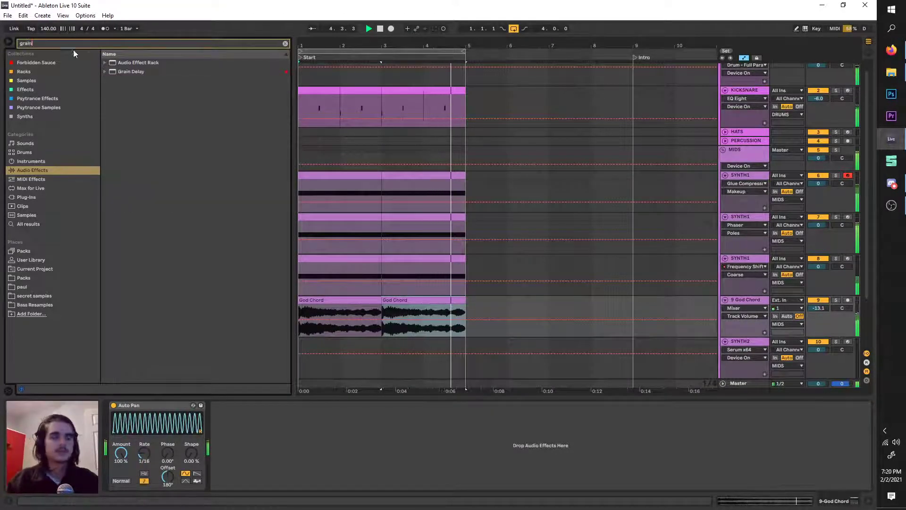
{"action": "left_click", "coordinate": [107, 72]}
{"action": "left_click_drag", "start_coordinate": [111, 73], "coordinate": [363, 422]}
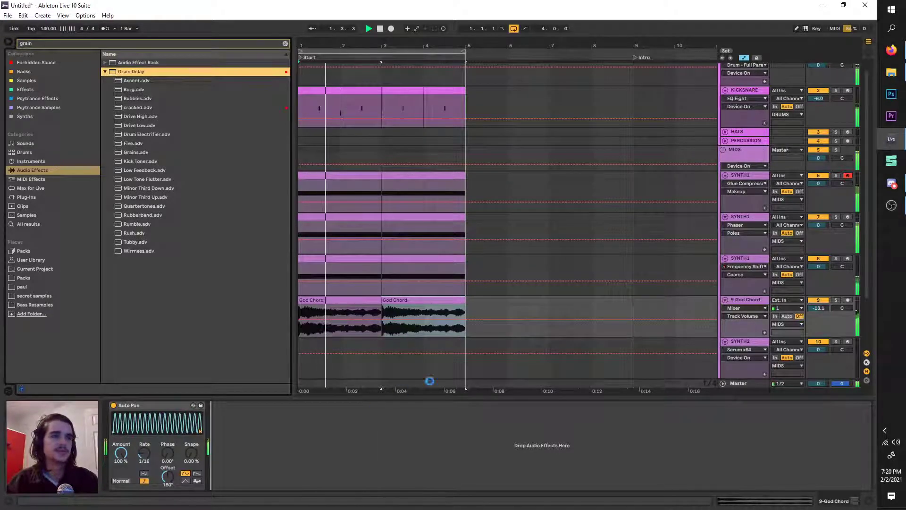
With God Chord soloed, lower the Grain Delay's frequency and set spray to 53.8 ms, pitch to 12, feedback to 29% and dry/wet to 40%.
{"action": "left_click_drag", "start_coordinate": [222, 423], "coordinate": [222, 421]}
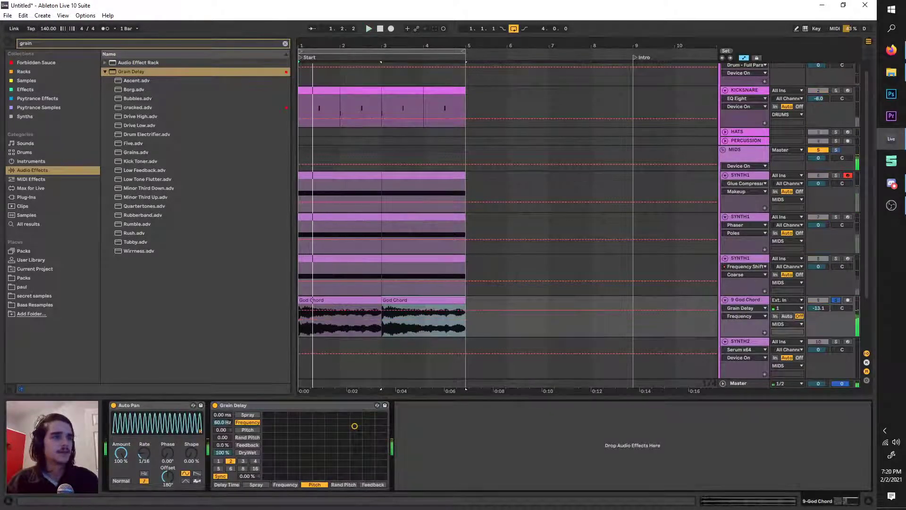
{"action": "key", "text": "space"}
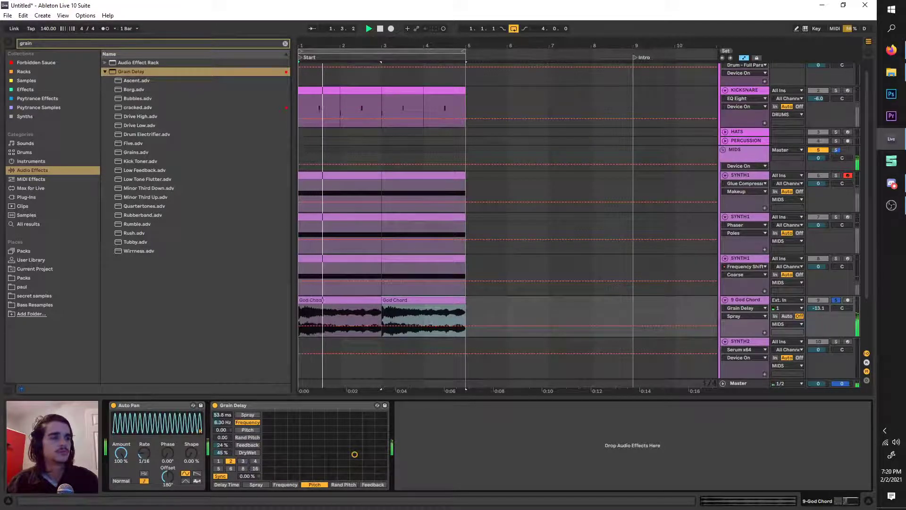
{"action": "left_click_drag", "start_coordinate": [226, 429], "coordinate": [226, 406]}
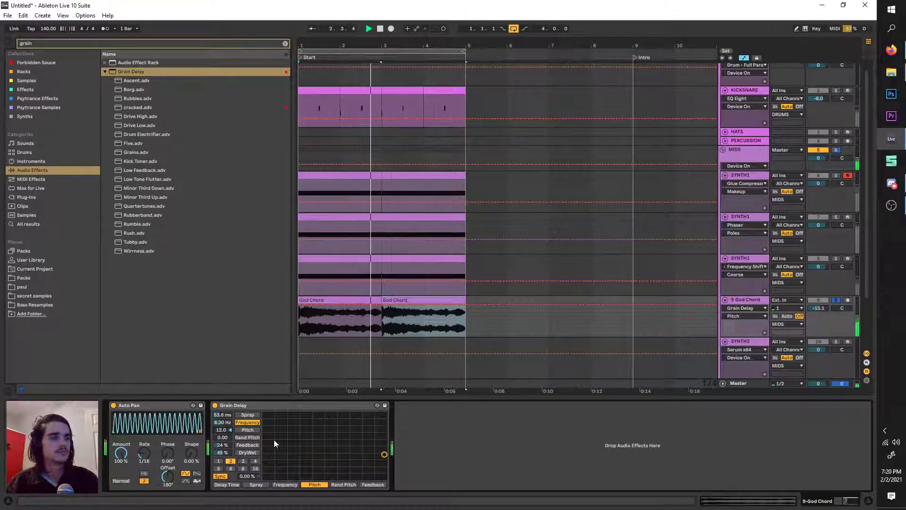
{"action": "left_click_drag", "start_coordinate": [230, 450], "coordinate": [227, 454]}
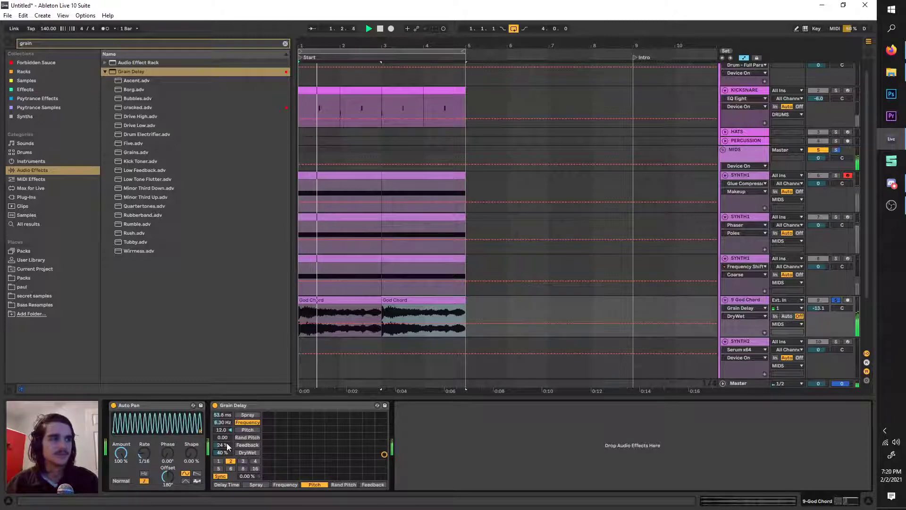
{"action": "left_click_drag", "start_coordinate": [226, 443], "coordinate": [227, 431]}
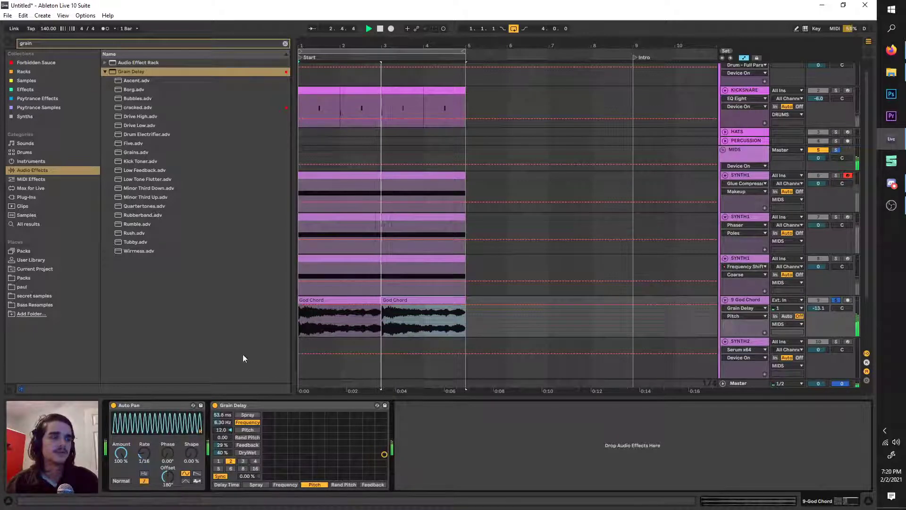
Try the Grain Delay with an unsynced delay time while the loop plays.
{"action": "left_click", "coordinate": [221, 476]}
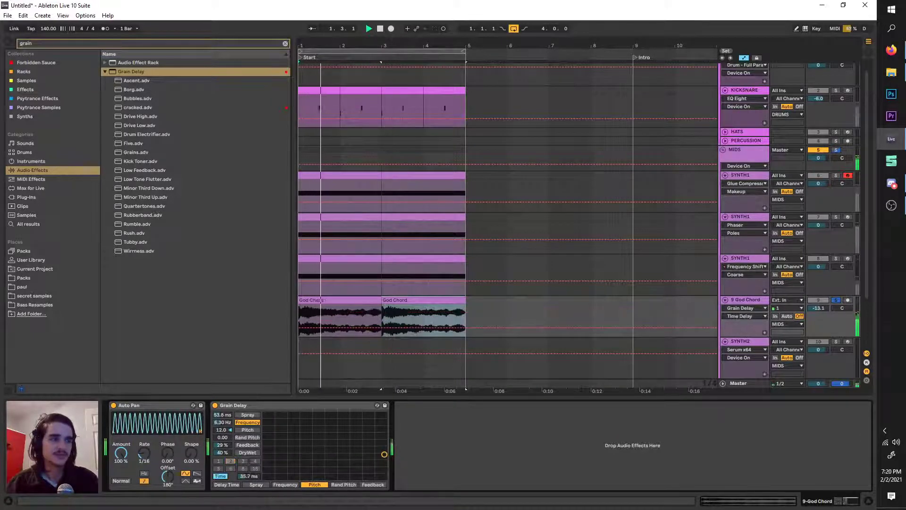
{"action": "left_click", "coordinate": [221, 476]}
{"action": "key", "text": "space"}
{"action": "key", "text": "space"}
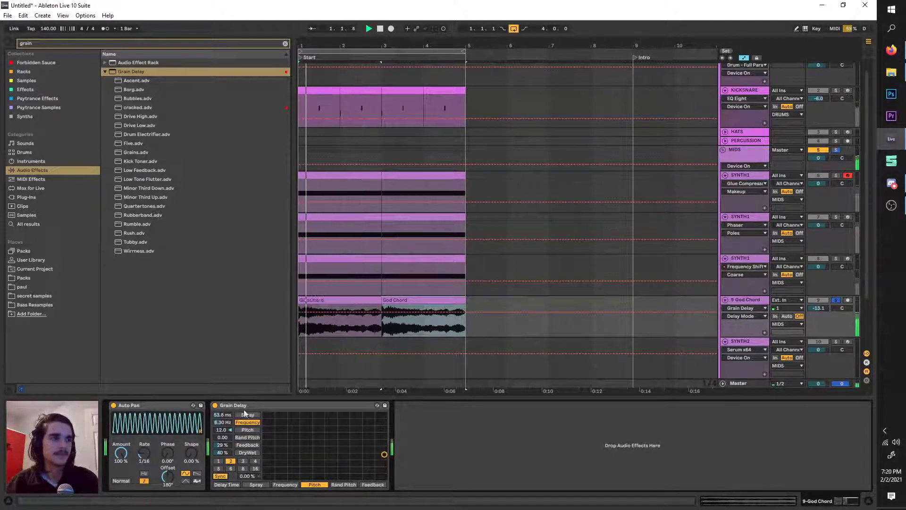
Set the Grain Delay's spray to 172 ms and frequency to 2.66 Hz, and unsolo God Chord to replay the full mix.
{"action": "key", "text": "space"}
{"action": "mouse_move", "coordinate": [223, 422]}
{"action": "left_mouse_down"}
{"action": "mouse_move", "coordinate": [223, 435]}
{"action": "mouse_move", "coordinate": [222, 401]}
{"action": "mouse_move", "coordinate": [245, 420]}
{"action": "left_mouse_up"}
{"action": "left_click", "coordinate": [836, 300]}
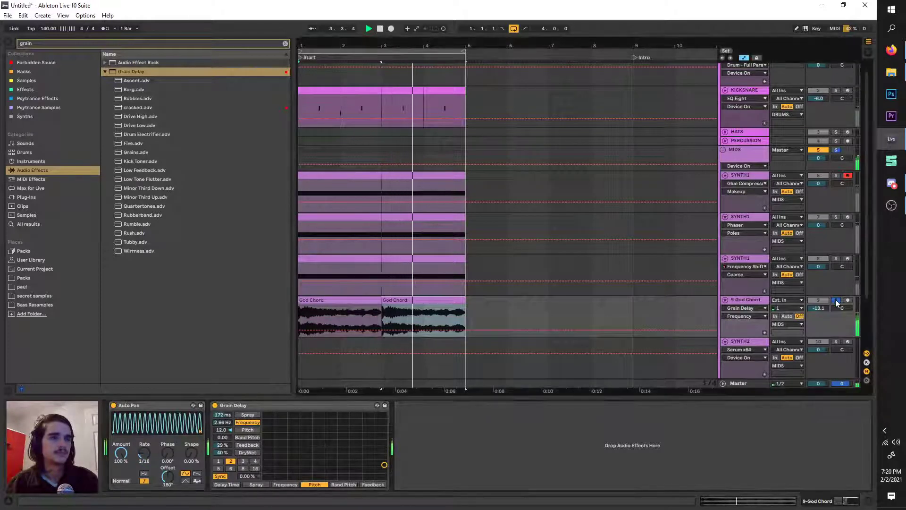
{"action": "key", "text": "space"}
{"action": "key", "text": "space"}
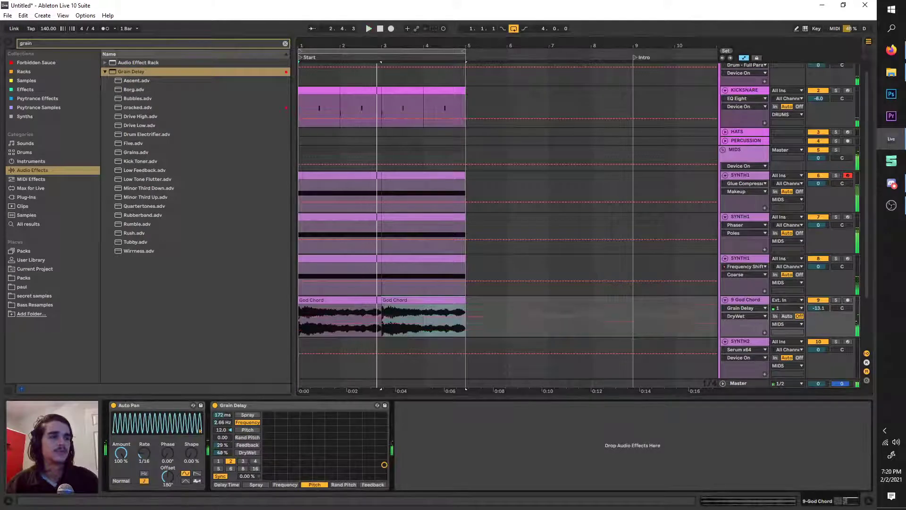
Place the Auto Pan after the Grain Delay on God Chord and lower the track's volume to -16.0 dB during playback.
{"action": "key", "text": "space"}
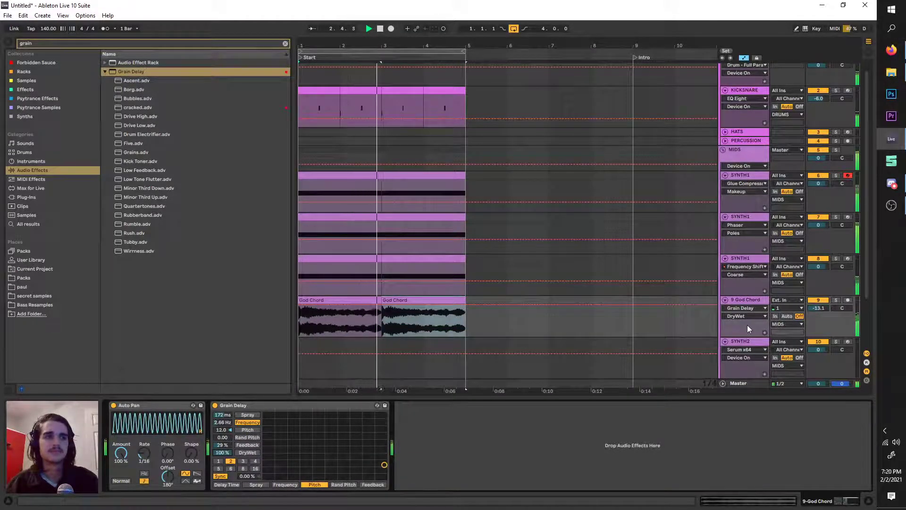
{"action": "left_click_drag", "start_coordinate": [176, 408], "coordinate": [490, 448]}
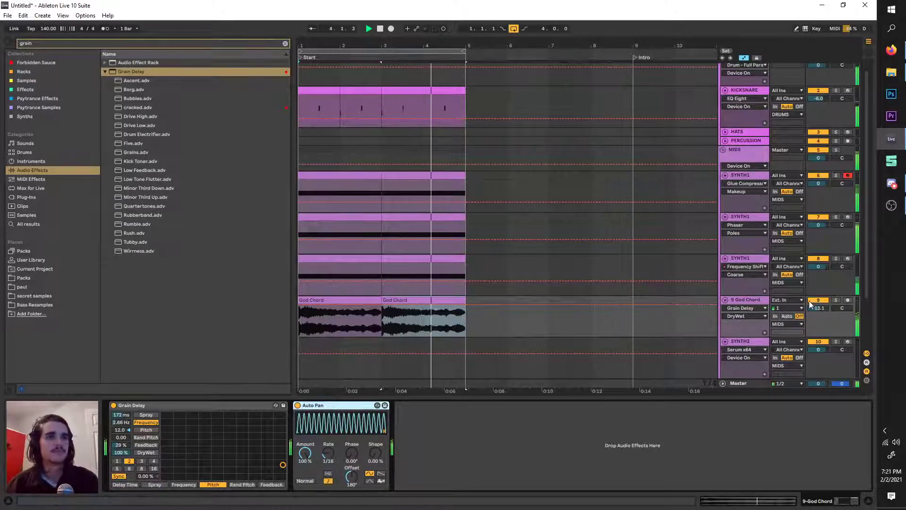
{"action": "left_click_drag", "start_coordinate": [818, 309], "coordinate": [818, 315]}
Compare the mix with the first SYNTH1 track muted and unmuted, and mute the third SYNTH1 track instead.
{"action": "left_click", "coordinate": [818, 176]}
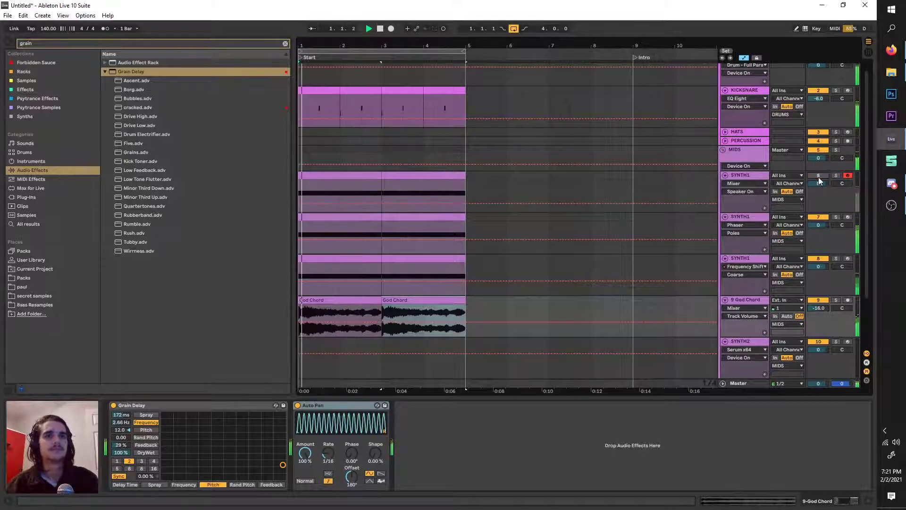
{"action": "left_click", "coordinate": [818, 176]}
{"action": "left_click", "coordinate": [818, 259]}
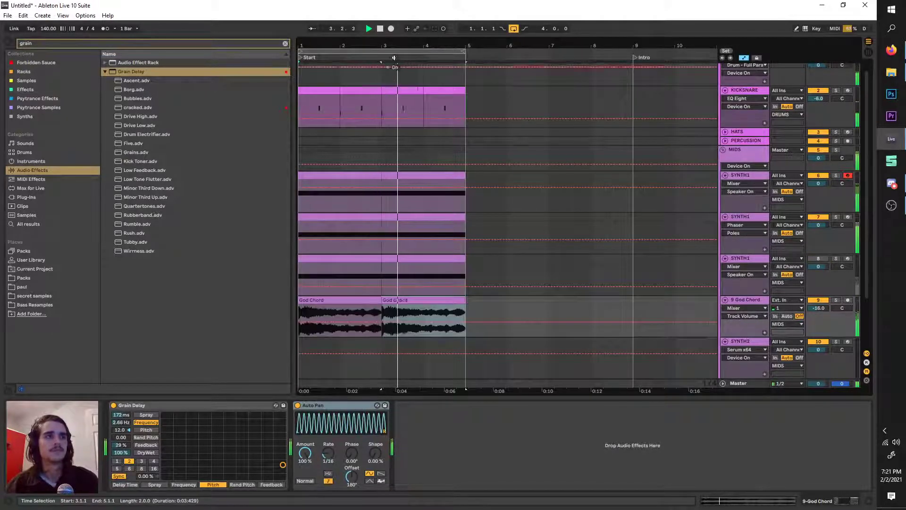
Duplicate the four-bar section, extend the loop to eight bars, and clear the browser search.
{"action": "left_click", "coordinate": [426, 52]}
{"action": "key", "text": "ctrl+d"}
{"action": "left_click_drag", "start_coordinate": [463, 51], "coordinate": [630, 98]}
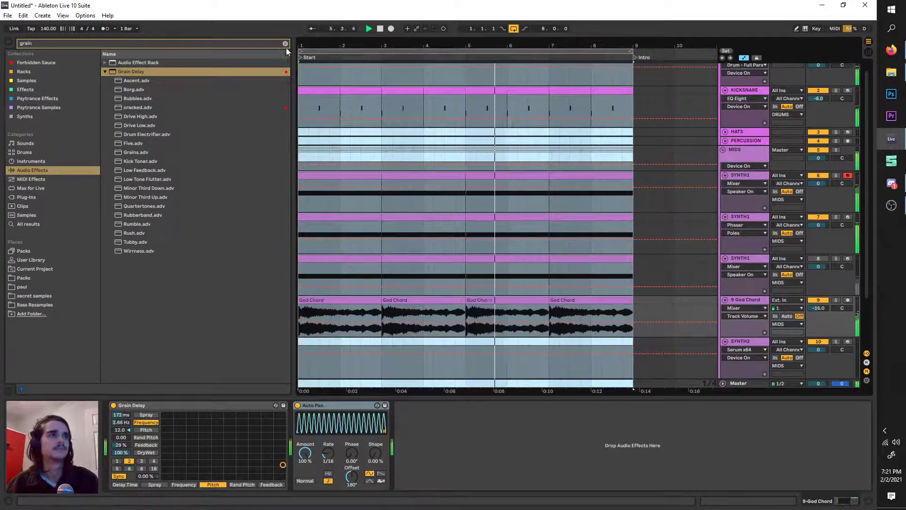
{"action": "key", "text": "ctrl+f"}
{"action": "key", "text": "BackSpace"}
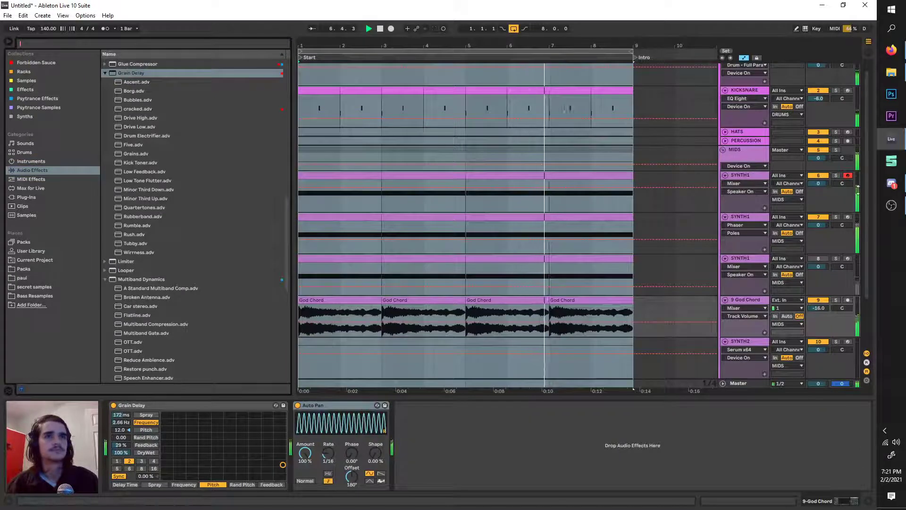
{"action": "left_click", "coordinate": [888, 187]}
{"action": "left_click", "coordinate": [891, 139]}
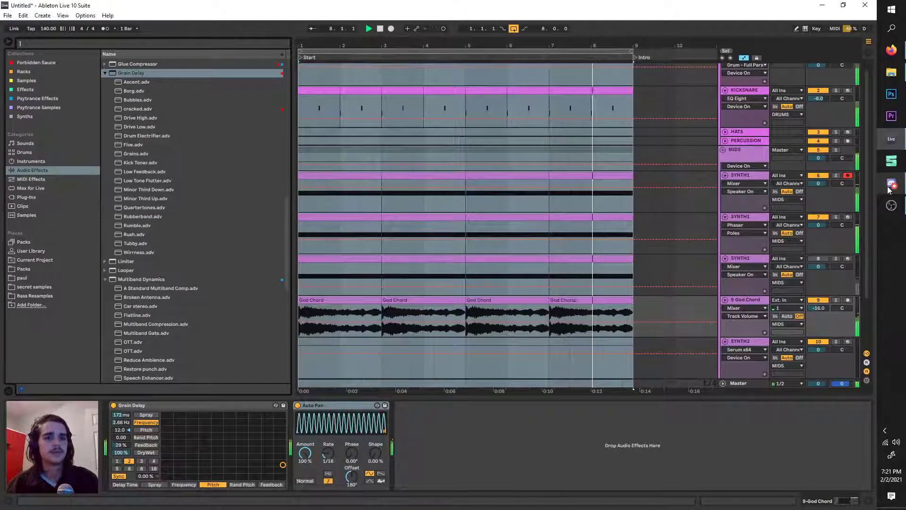
{"action": "left_click", "coordinate": [891, 183]}
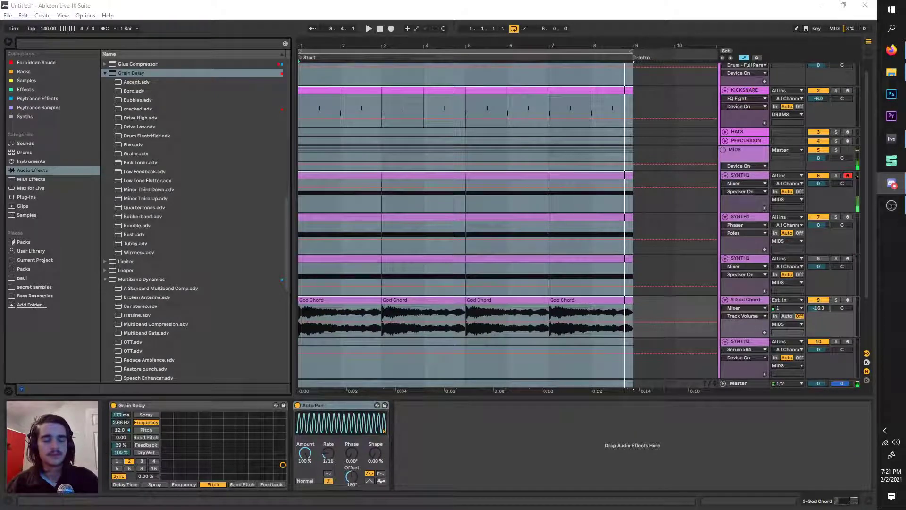
{"action": "key", "text": "alt+Tab"}
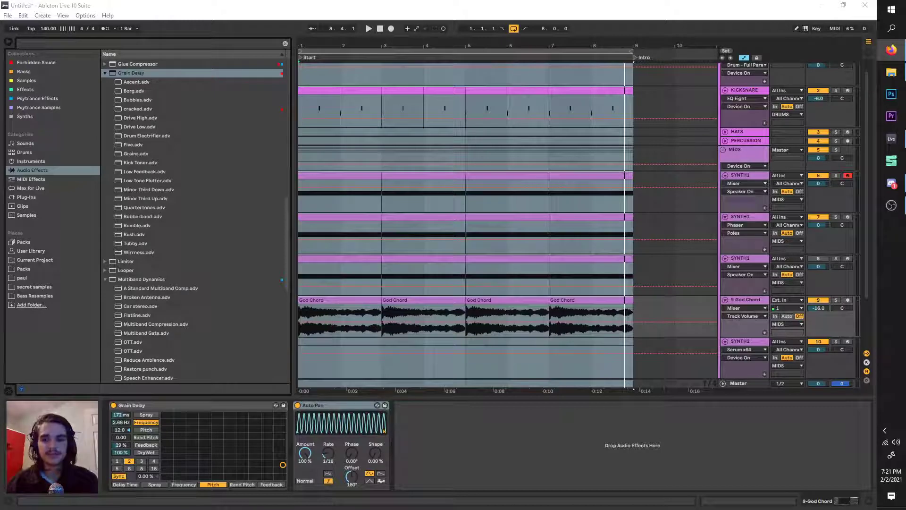
Bypass the Grain Delay on God Chord and play the loop with the Auto Pan still active.
{"action": "left_click", "coordinate": [297, 405]}
{"action": "left_click", "coordinate": [113, 405]}
{"action": "left_click", "coordinate": [298, 406]}
{"action": "key", "text": "space"}
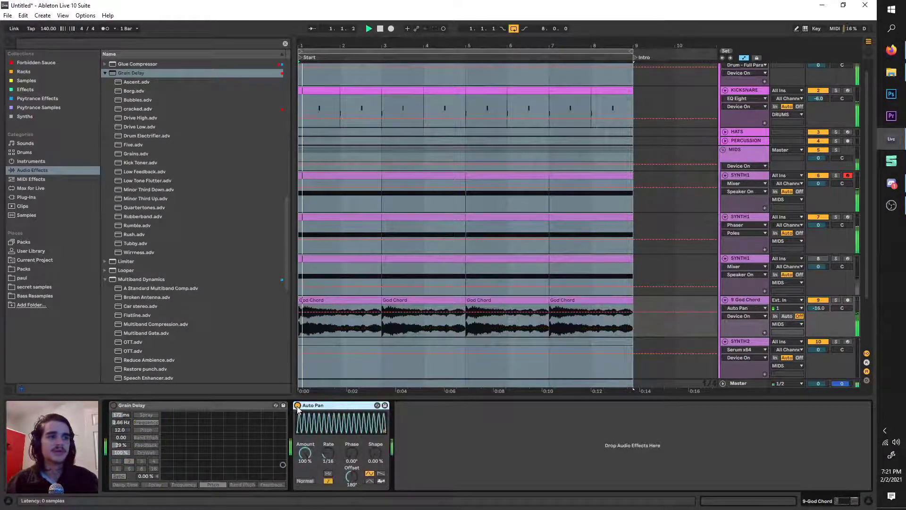
{"action": "left_click", "coordinate": [73, 43]}
{"action": "type", "text": "aut"}
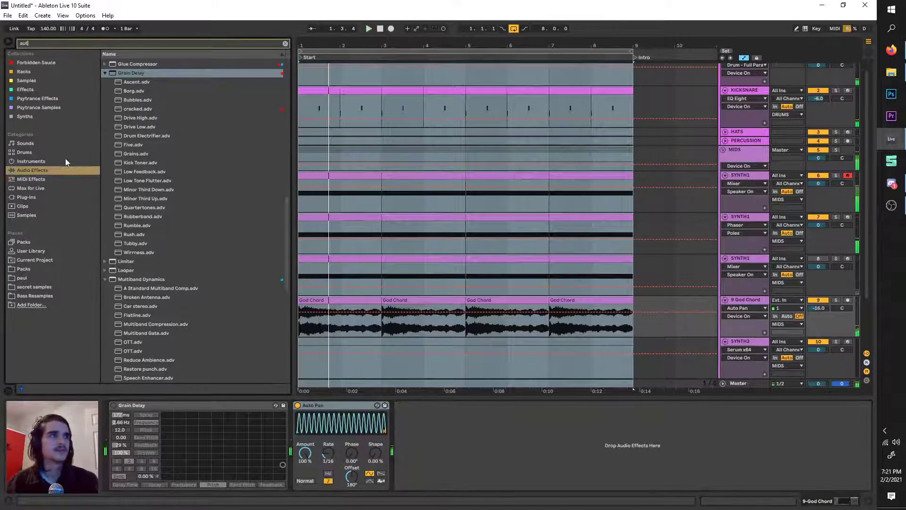
{"action": "left_click", "coordinate": [117, 81]}
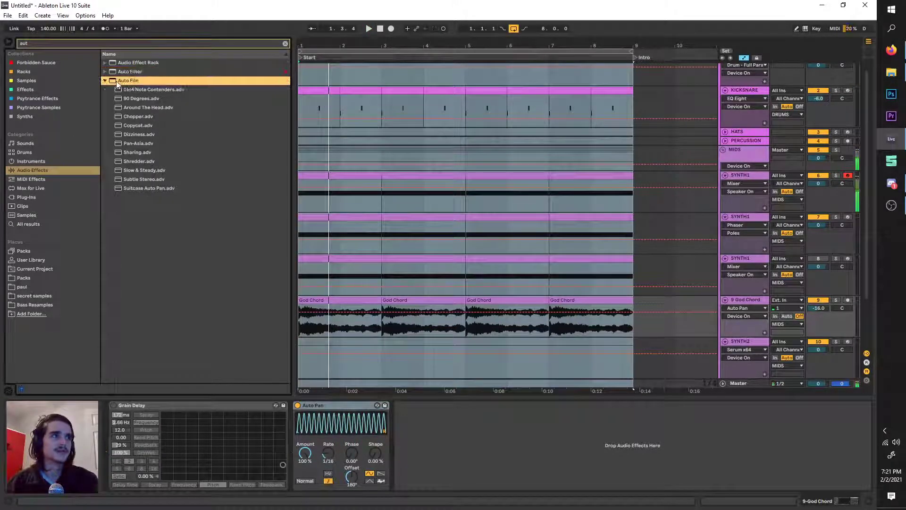
{"action": "left_click_drag", "start_coordinate": [117, 81], "coordinate": [425, 443]}
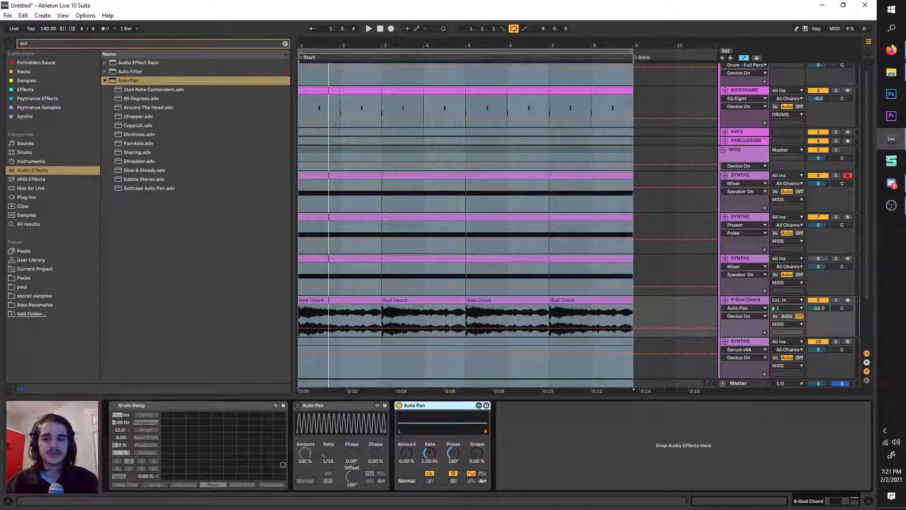
Set the second Auto Pan's amount to 100% and dismiss the WinRAR purchase reminder.
{"action": "left_click", "coordinate": [891, 49]}
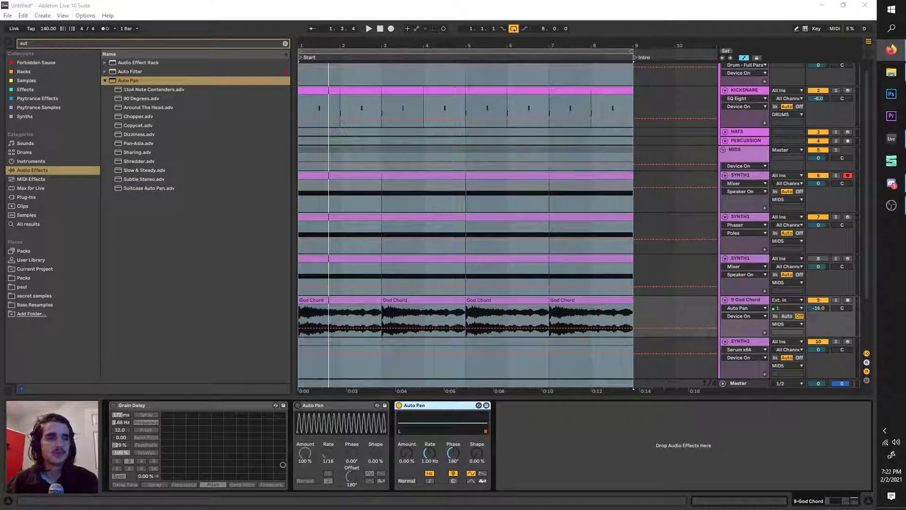
{"action": "left_click", "coordinate": [398, 405]}
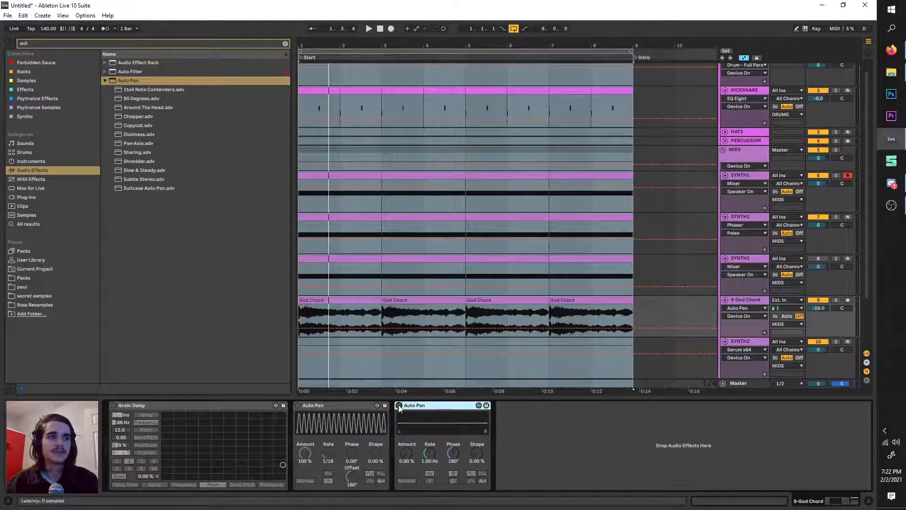
{"action": "left_click", "coordinate": [399, 405]}
{"action": "key", "text": "space"}
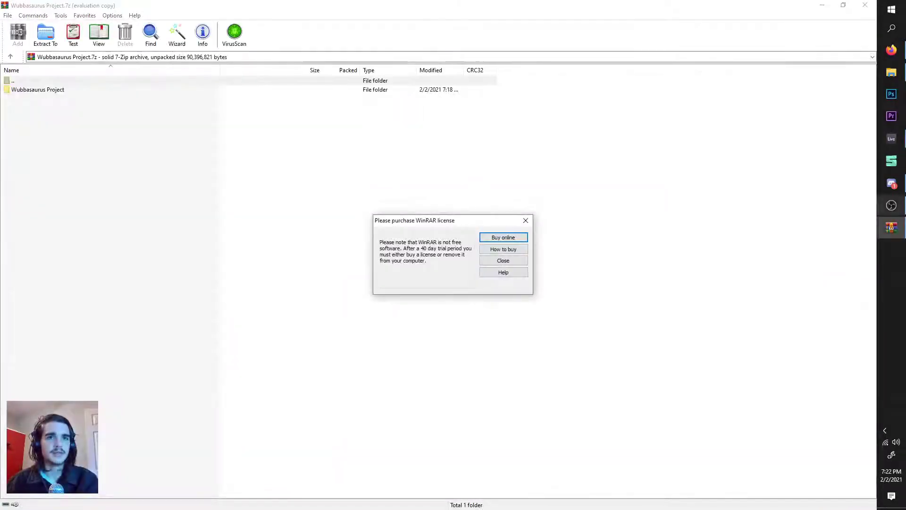
{"action": "left_click", "coordinate": [501, 261]}
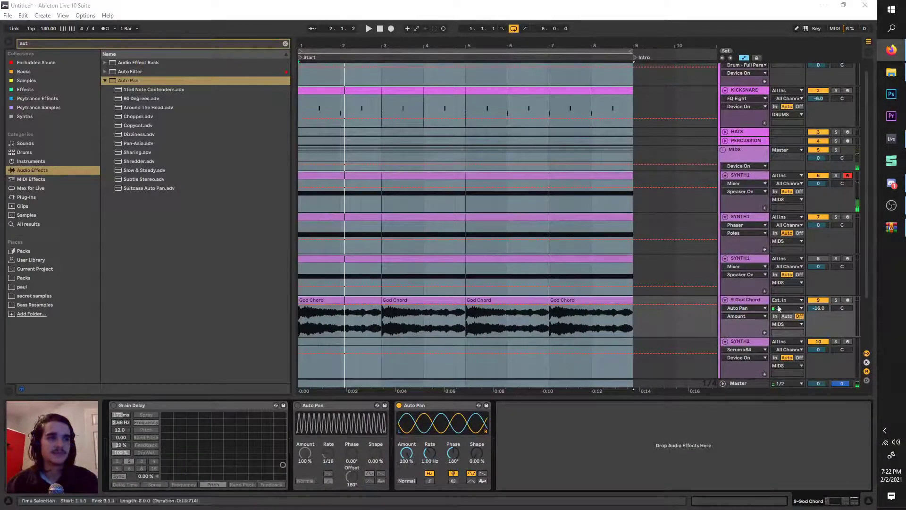
Solo God Chord and set the second Auto Pan's phase to 0° while auditioning the loop.
{"action": "left_click", "coordinate": [836, 300]}
{"action": "key", "text": "space"}
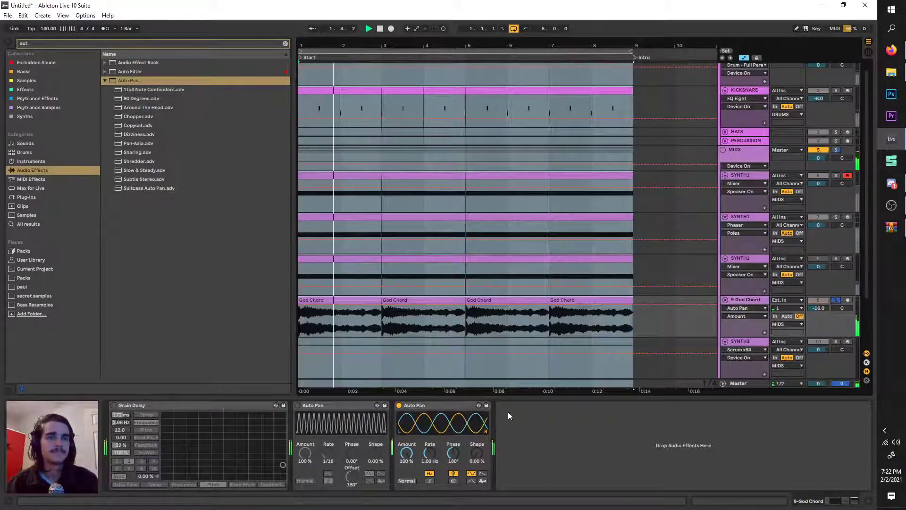
{"action": "key", "text": "space"}
{"action": "left_click_drag", "start_coordinate": [448, 452], "coordinate": [452, 451]}
{"action": "key", "text": "space"}
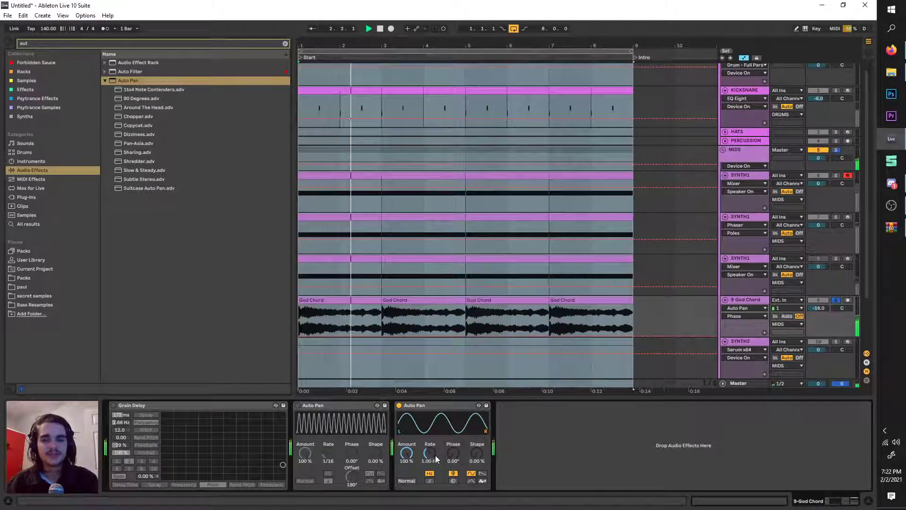
Sync the second Auto Pan's rate to the tempo and adjust it while God Chord plays soloed.
{"action": "left_click_drag", "start_coordinate": [431, 454], "coordinate": [432, 429]}
{"action": "left_click", "coordinate": [431, 480]}
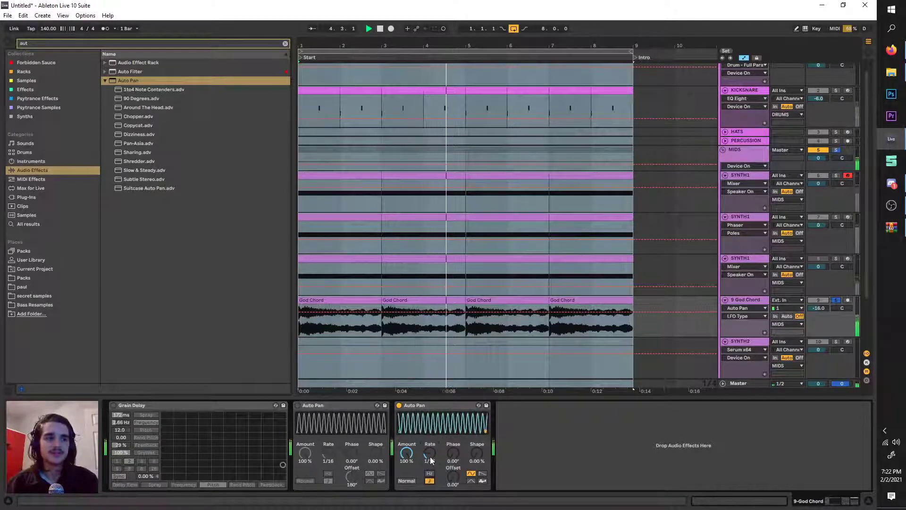
{"action": "left_click_drag", "start_coordinate": [431, 454], "coordinate": [453, 467]}
{"action": "key", "text": "space"}
{"action": "key", "text": "space"}
Switch to WinRAR, inspect the Wubbasaurus Project folder in the archive, and extract that folder to the desktop.
{"action": "left_click", "coordinate": [891, 228]}
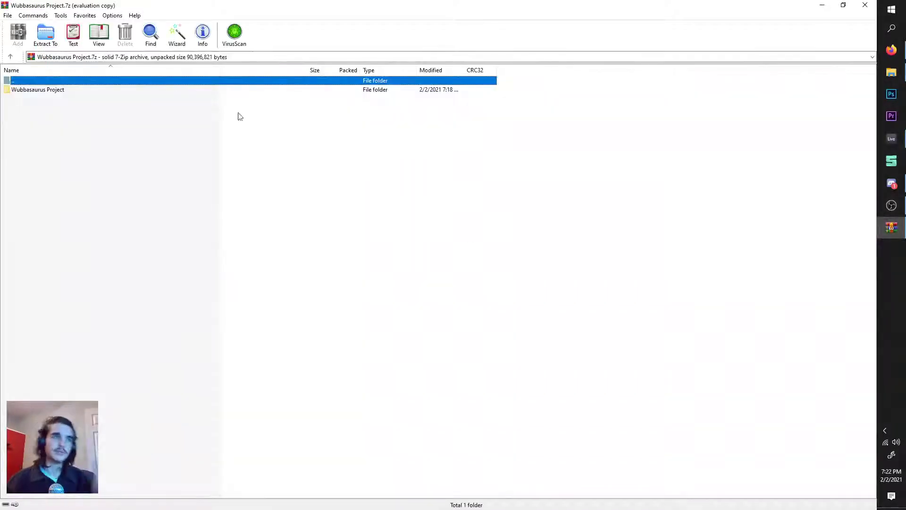
{"action": "double_click", "coordinate": [156, 91]}
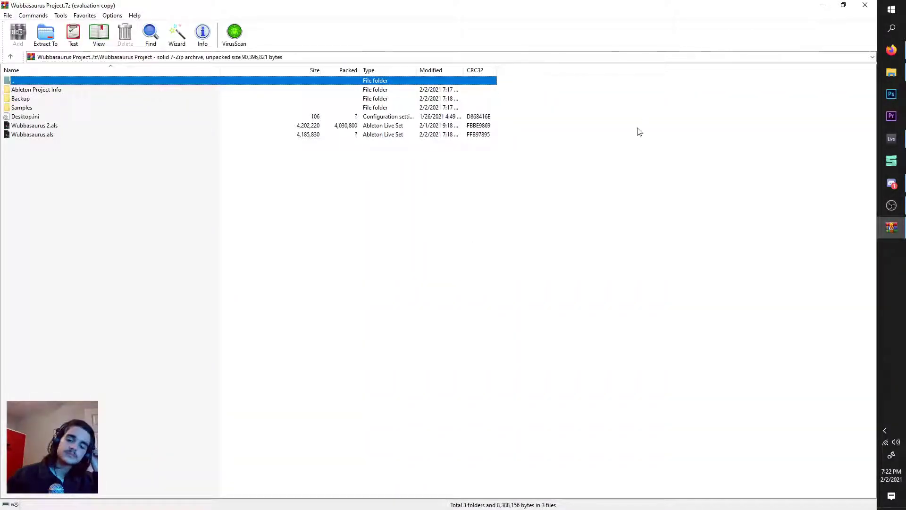
{"action": "key", "text": "BackSpace"}
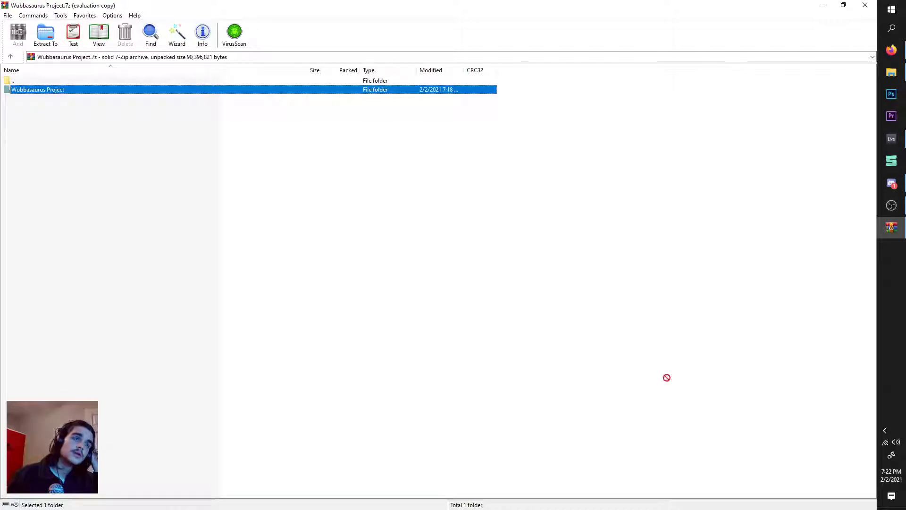
{"action": "left_click_drag", "start_coordinate": [884, 509], "coordinate": [305, 109]}
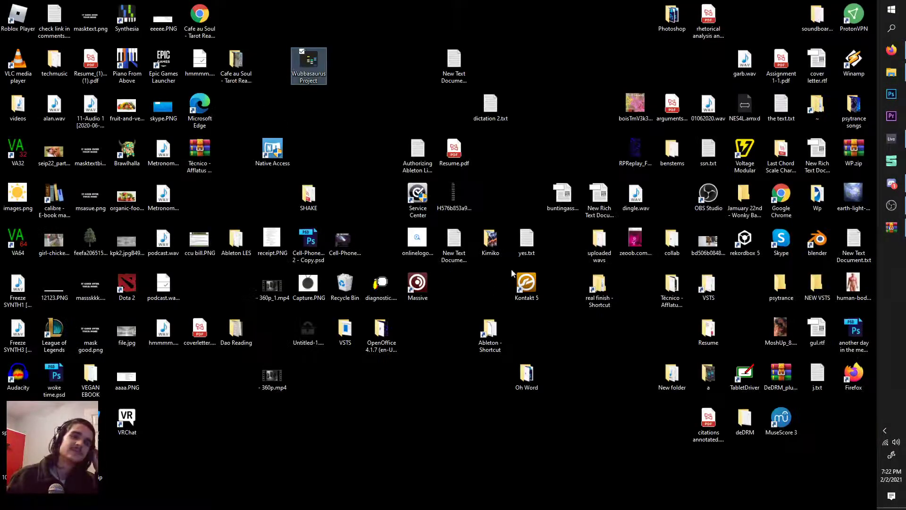
Open Wubbasaurus.als from the extracted Wubbasaurus Project folder and switch to it in Ableton Live.
{"action": "double_click", "coordinate": [309, 66]}
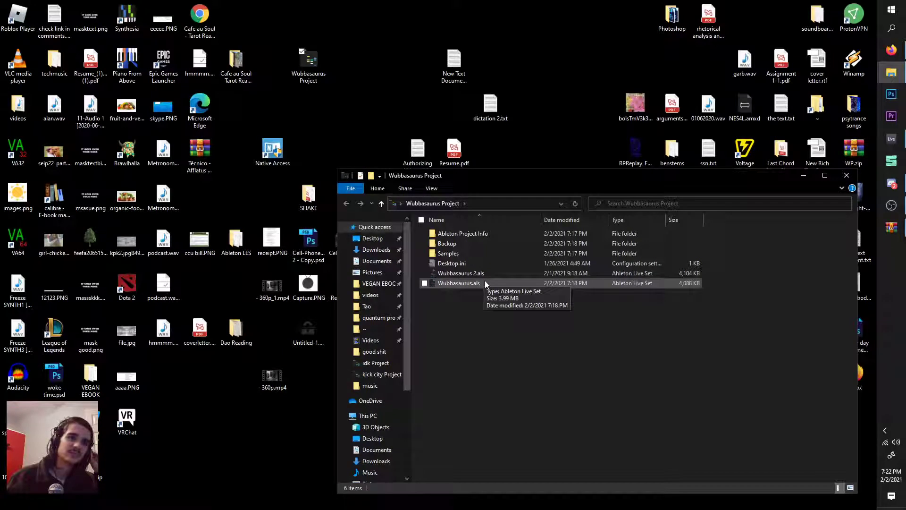
{"action": "double_click", "coordinate": [485, 281]}
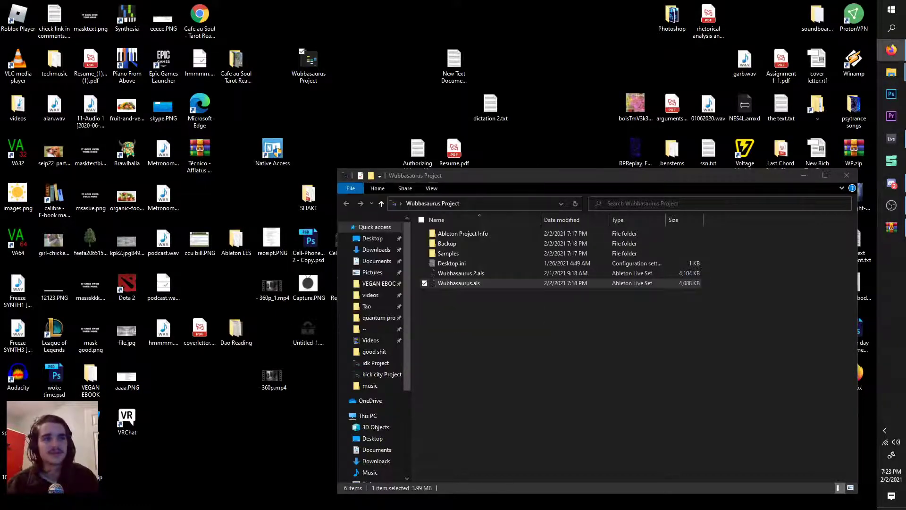
{"action": "left_click", "coordinate": [803, 175]}
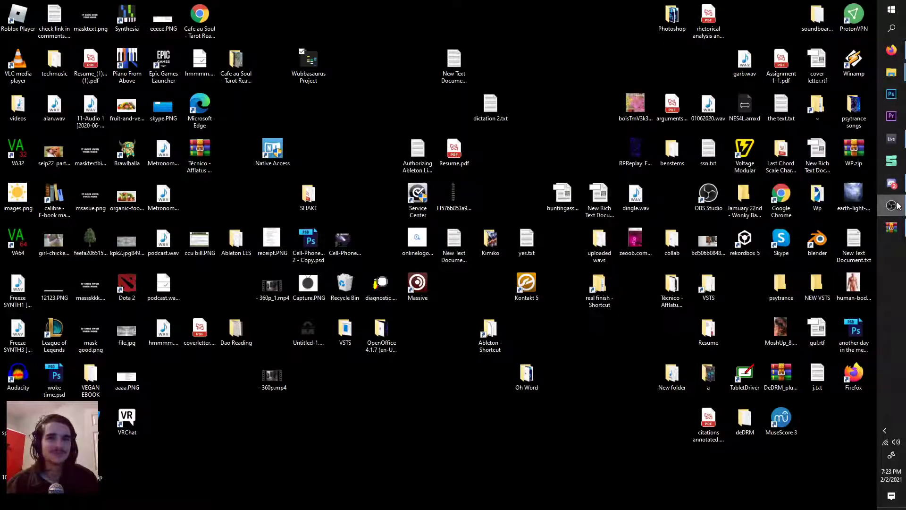
{"action": "left_click", "coordinate": [892, 139]}
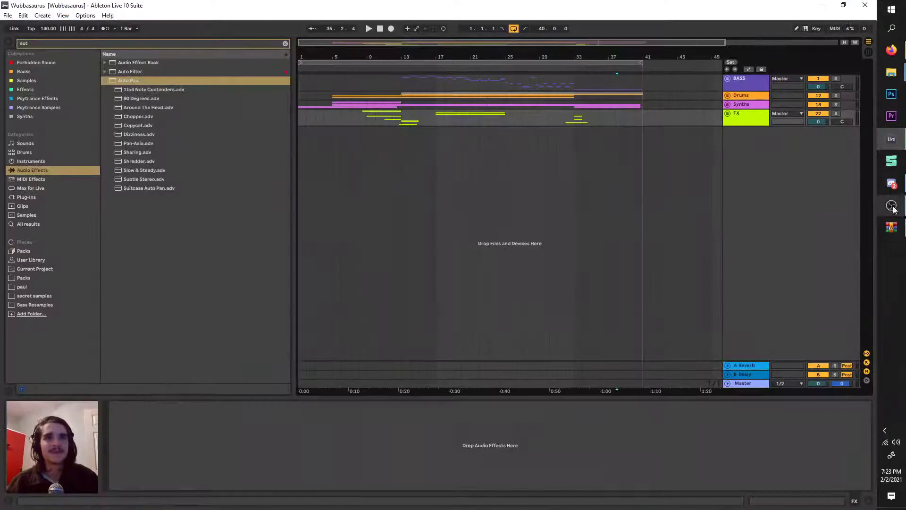
Unfold the FX, Synths, Drums and BASS group tracks in the arrangement.
{"action": "left_click", "coordinate": [727, 114]}
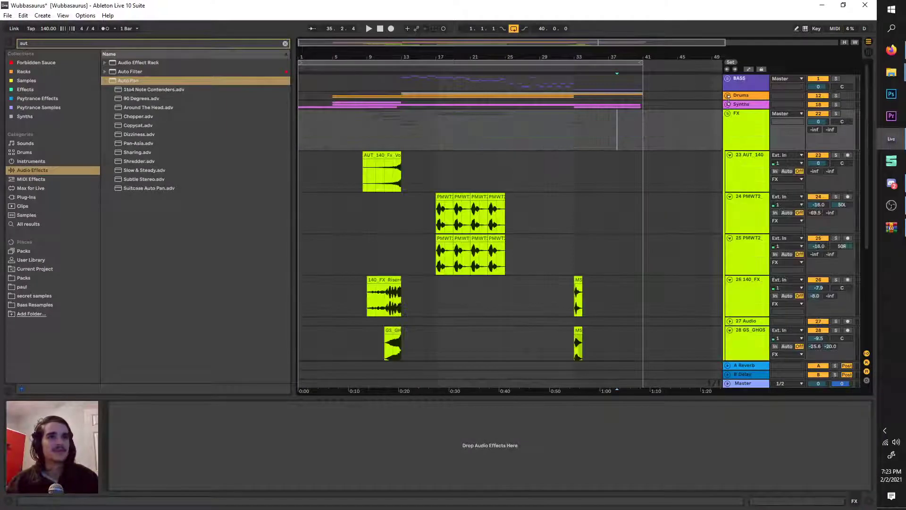
{"action": "left_click", "coordinate": [727, 104]}
{"action": "left_click", "coordinate": [727, 94]}
{"action": "left_click", "coordinate": [727, 78]}
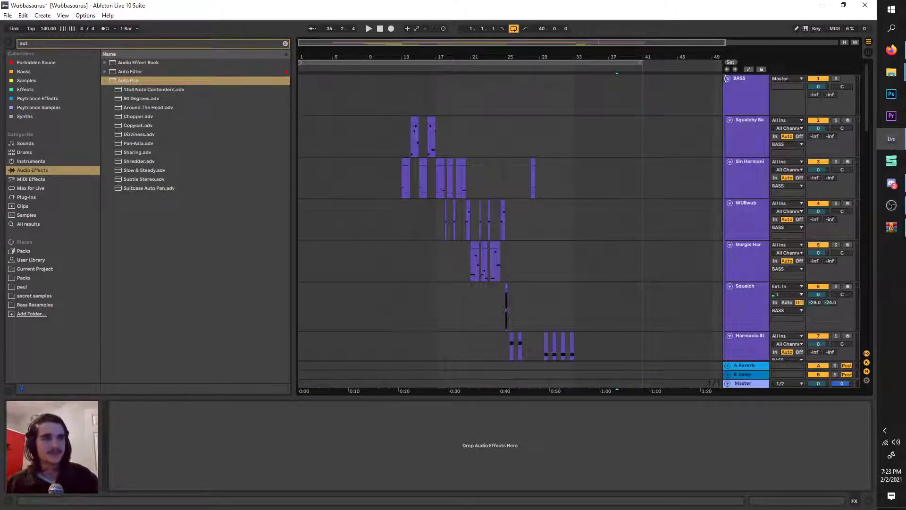
Examine the clips on the unfolded BASS, Drums, Synths and FX tracks, selecting the whole arrangement along the way.
{"action": "scroll", "coordinate": [411, 219], "scroll_direction": "up", "scroll_amount": 3}
{"action": "scroll", "coordinate": [403, 224], "scroll_direction": "down", "scroll_amount": 3}
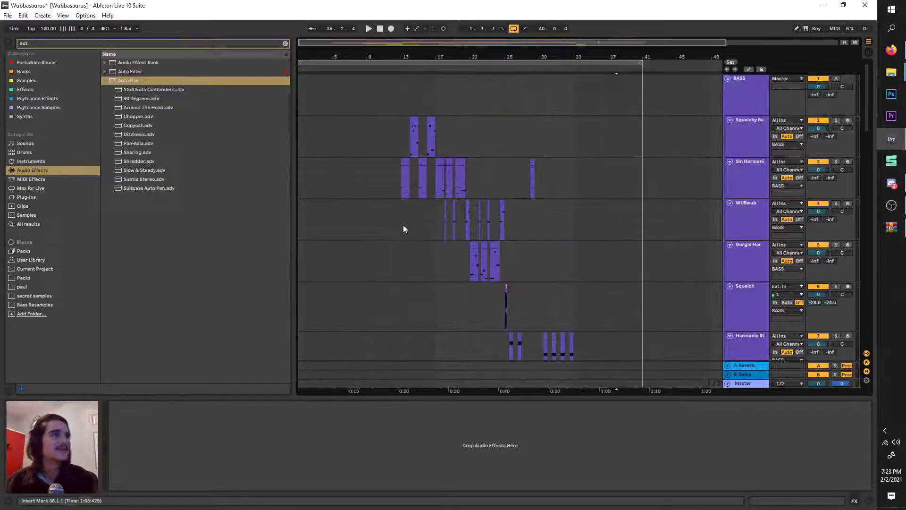
{"action": "scroll", "coordinate": [413, 227], "scroll_direction": "up", "scroll_amount": 3}
{"action": "scroll", "coordinate": [418, 225], "scroll_direction": "down", "scroll_amount": 3}
{"action": "scroll", "coordinate": [409, 222], "scroll_direction": "down", "scroll_amount": 5}
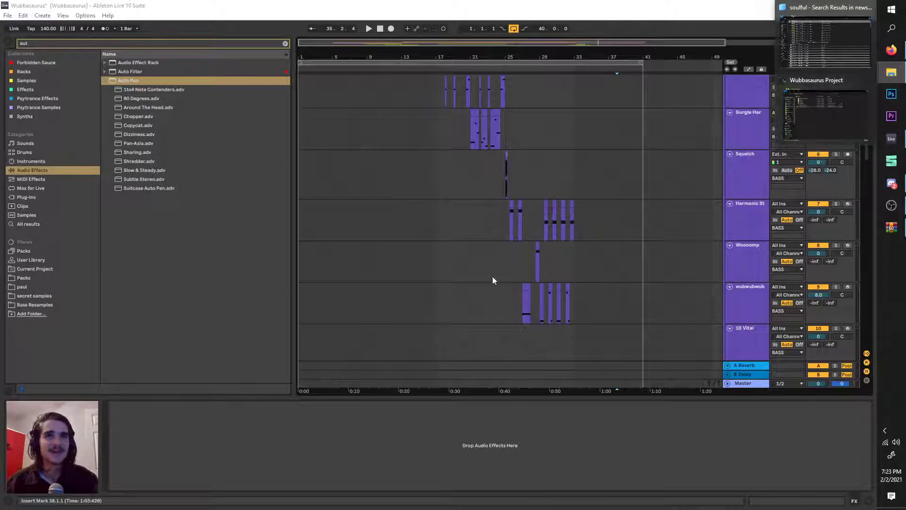
{"action": "left_click", "coordinate": [640, 247]}
{"action": "scroll", "coordinate": [614, 283], "scroll_direction": "down", "scroll_amount": 1}
{"action": "scroll", "coordinate": [611, 306], "scroll_direction": "down", "scroll_amount": 6}
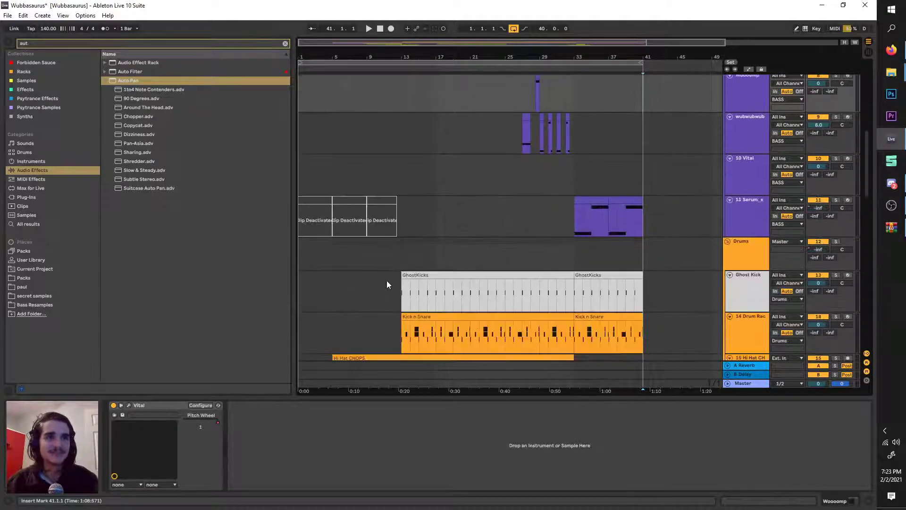
{"action": "key", "text": "ctrl+a"}
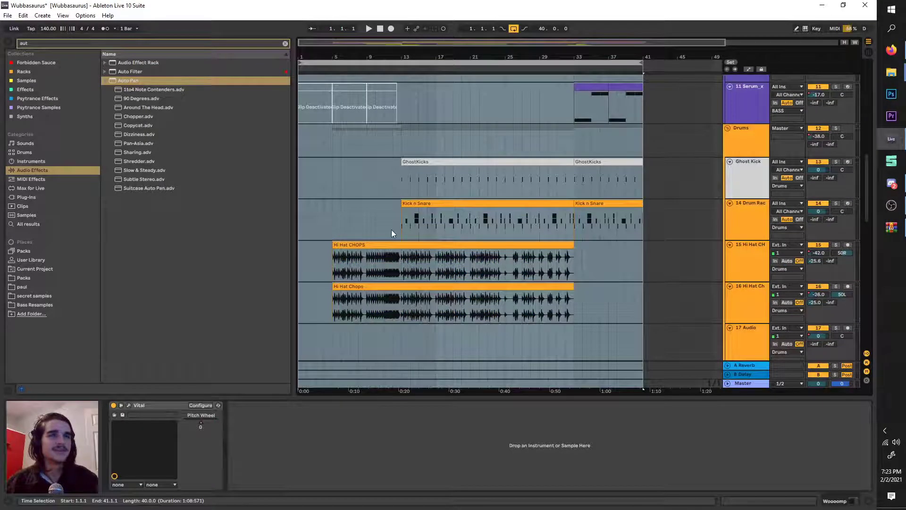
{"action": "scroll", "coordinate": [410, 267], "scroll_direction": "down", "scroll_amount": 12}
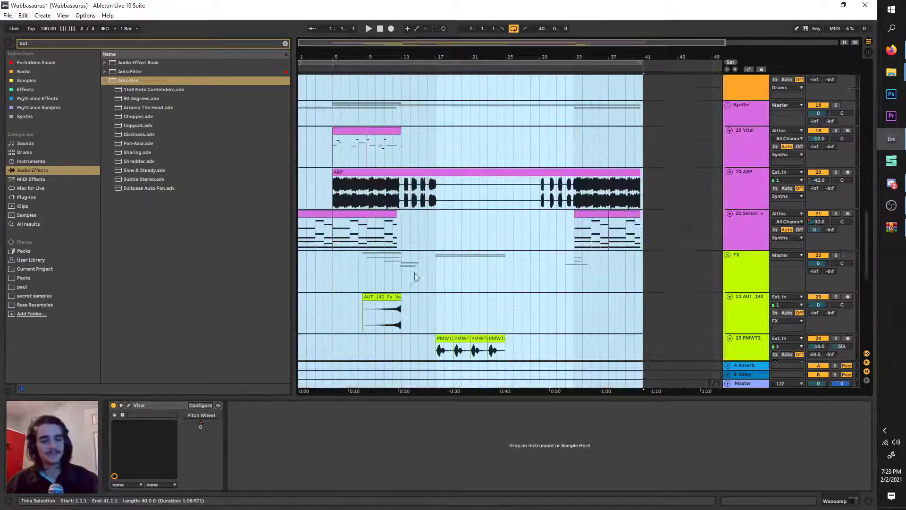
Clear the browser's search text after placing the insert marker at bar 17 on the MSKRB track.
{"action": "scroll", "coordinate": [440, 278], "scroll_direction": "down", "scroll_amount": 5}
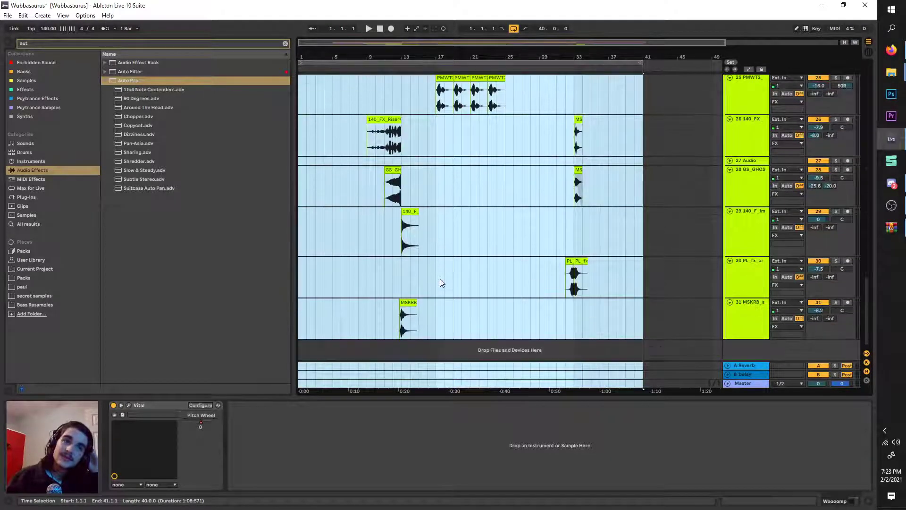
{"action": "left_click", "coordinate": [427, 310]}
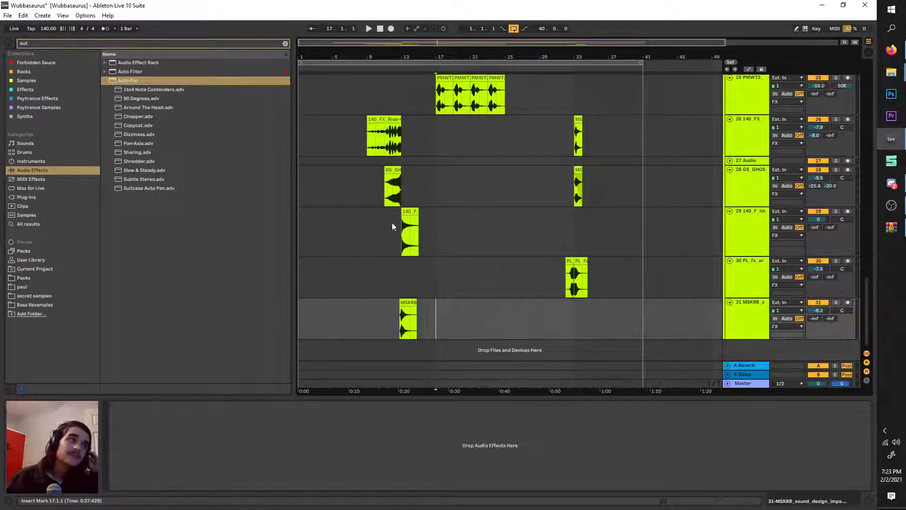
{"action": "left_click", "coordinate": [285, 43]}
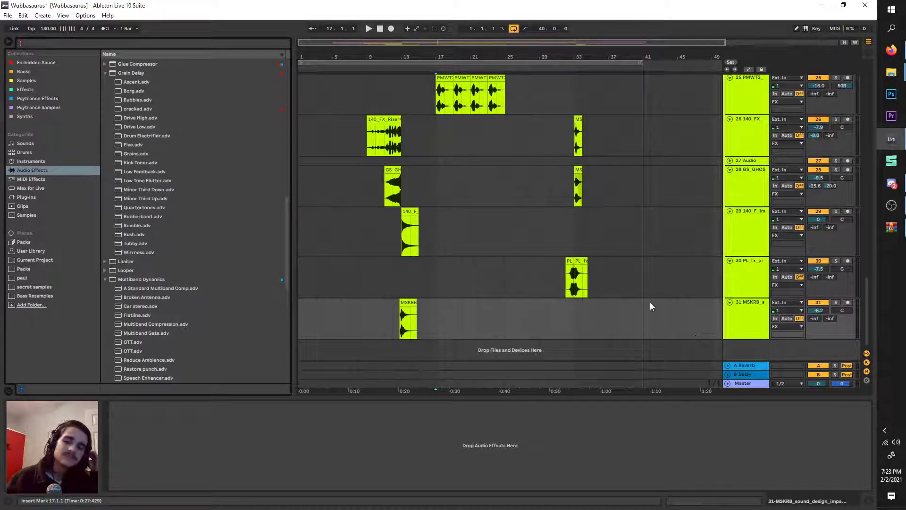
{"action": "mouse_move", "coordinate": [889, 189]}
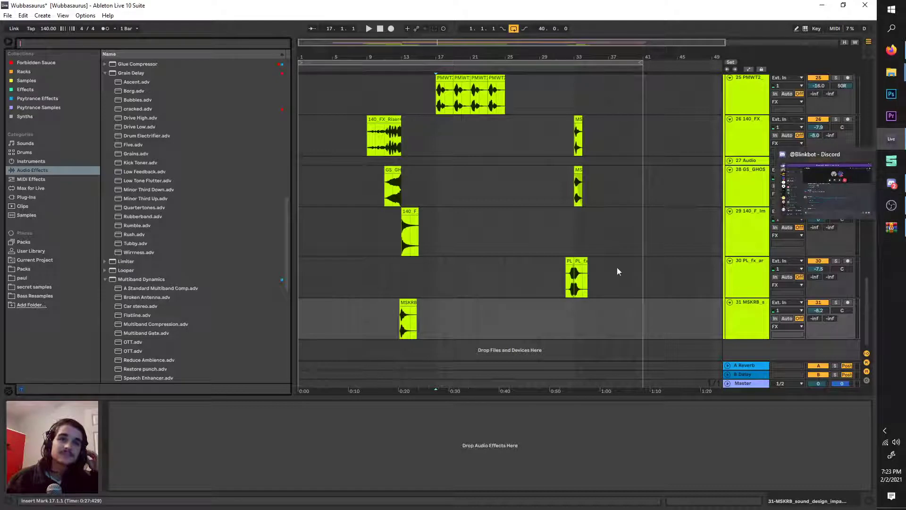
Look over the FX and Synths tracks, placing the insert marker at bar 41 and bar 7.
{"action": "left_click", "coordinate": [643, 319]}
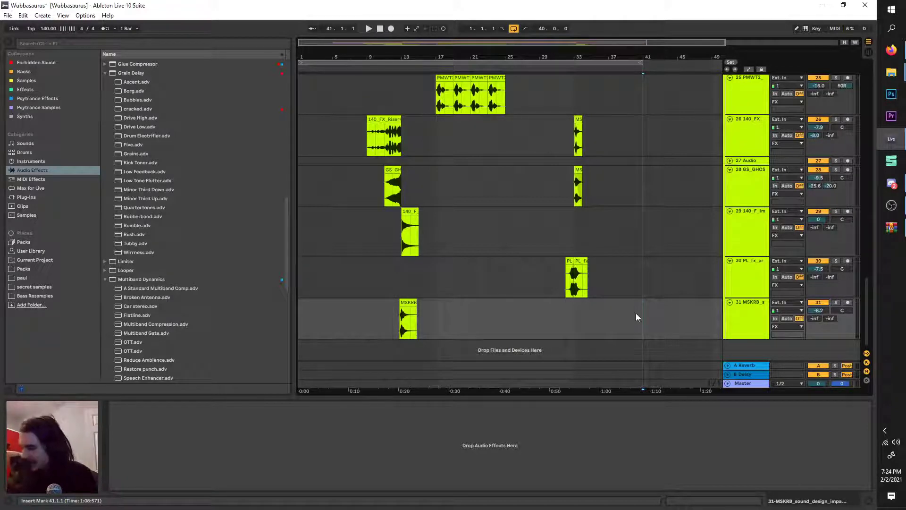
{"action": "left_click_drag", "start_coordinate": [641, 306], "coordinate": [352, 277]}
{"action": "left_click", "coordinate": [352, 277]}
{"action": "scroll", "coordinate": [442, 279], "scroll_direction": "up", "scroll_amount": 3}
{"action": "scroll", "coordinate": [443, 279], "scroll_direction": "down", "scroll_amount": 2}
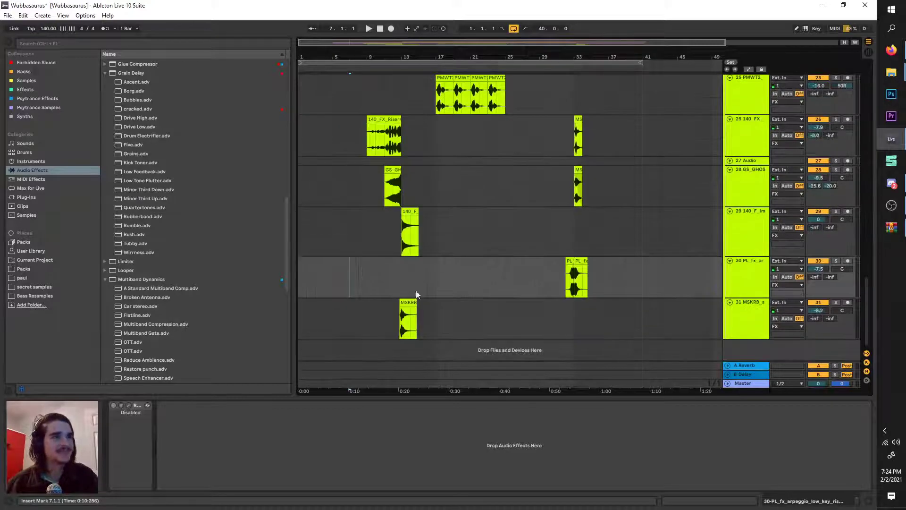
{"action": "scroll", "coordinate": [415, 291], "scroll_direction": "up", "scroll_amount": 5}
{"action": "scroll", "coordinate": [397, 262], "scroll_direction": "up", "scroll_amount": 5}
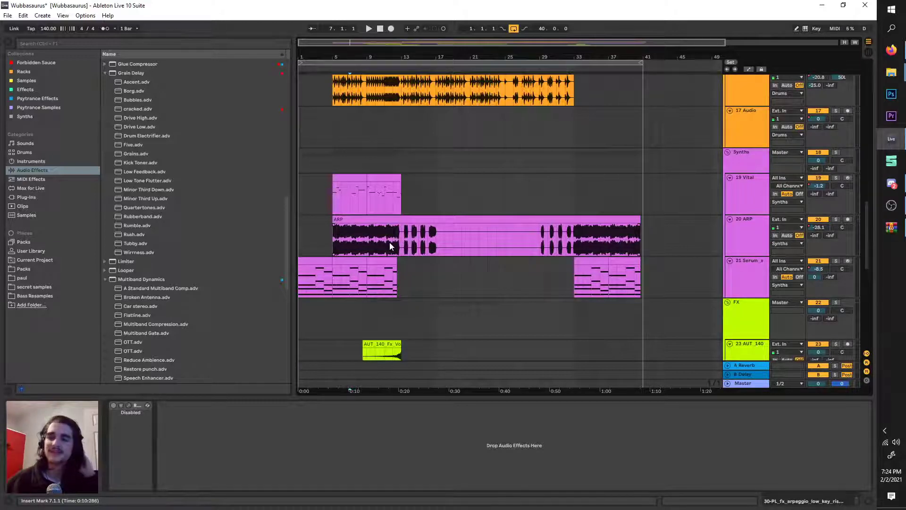
Check the Serum track's span by placing the insert marker at bar 1 and bar 41.
{"action": "scroll", "coordinate": [411, 231], "scroll_direction": "down", "scroll_amount": 5}
{"action": "left_click", "coordinate": [644, 175]}
{"action": "left_click_drag", "start_coordinate": [644, 177], "coordinate": [299, 159]}
{"action": "left_click", "coordinate": [299, 157]}
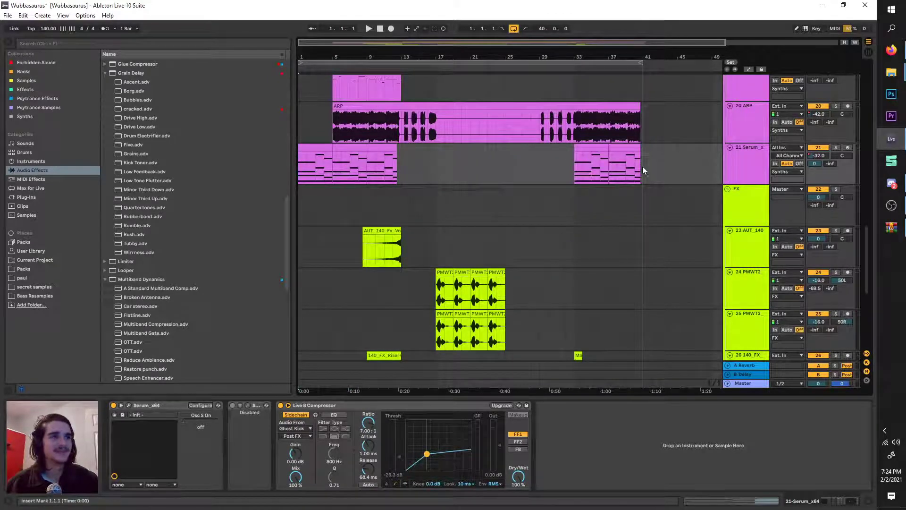
{"action": "mouse_move", "coordinate": [642, 166]}
{"action": "left_mouse_down"}
{"action": "mouse_move", "coordinate": [293, 145]}
{"action": "mouse_move", "coordinate": [639, 160]}
{"action": "left_mouse_up"}
{"action": "left_click", "coordinate": [299, 160]}
{"action": "left_click", "coordinate": [640, 161]}
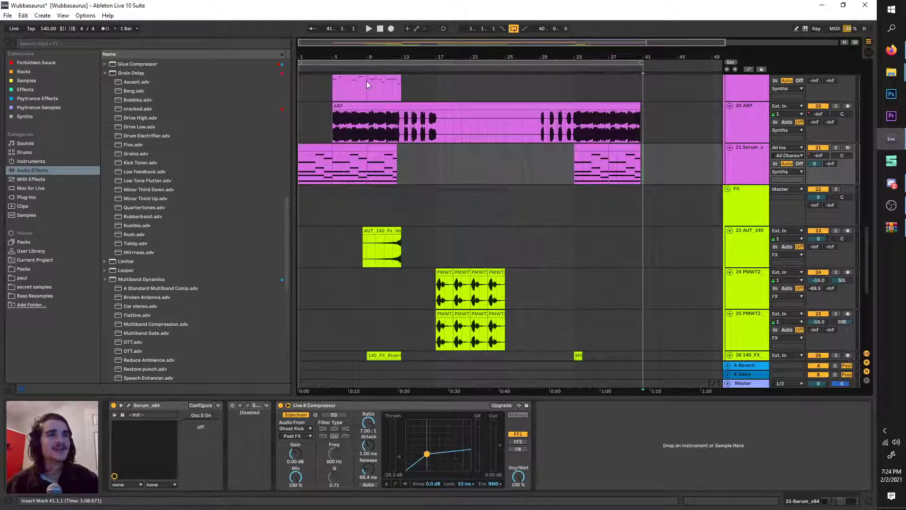
Select the whole arrangement and examine where the FX and Synths clips end, placing the insert marker at bar 41.
{"action": "key", "text": "ctrl+a"}
{"action": "scroll", "coordinate": [355, 181], "scroll_direction": "down", "scroll_amount": 10}
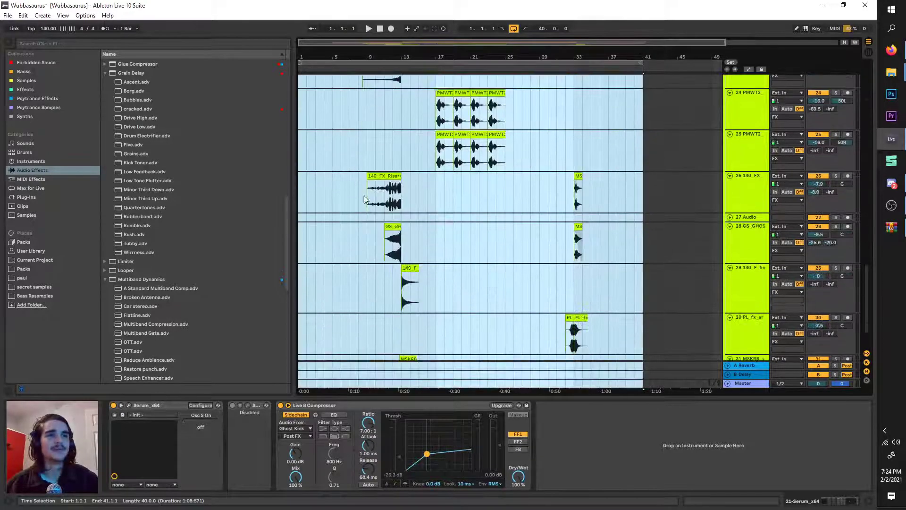
{"action": "scroll", "coordinate": [387, 255], "scroll_direction": "down", "scroll_amount": 1}
{"action": "left_click", "coordinate": [626, 311]}
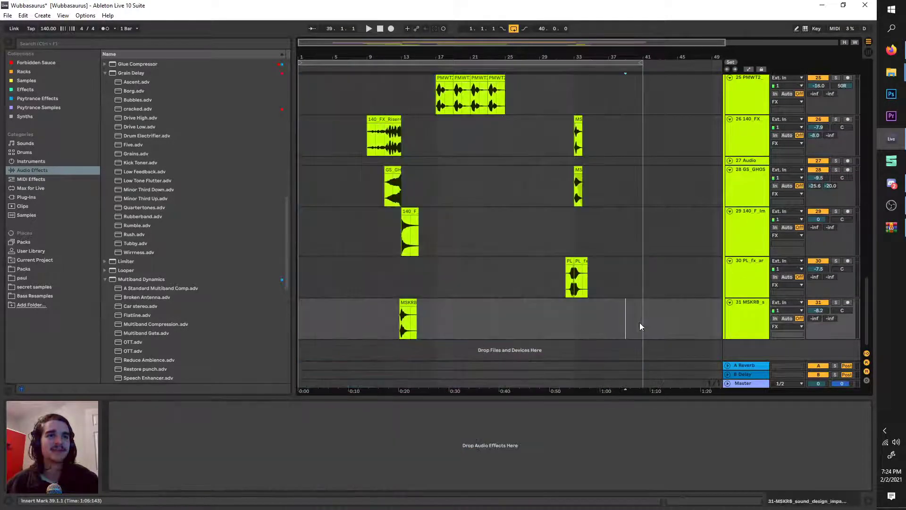
{"action": "scroll", "coordinate": [635, 319], "scroll_direction": "up", "scroll_amount": 3}
{"action": "scroll", "coordinate": [636, 321], "scroll_direction": "down", "scroll_amount": 3}
{"action": "left_click_drag", "start_coordinate": [641, 345], "coordinate": [578, 284]}
{"action": "left_click", "coordinate": [643, 325]}
{"action": "scroll", "coordinate": [614, 352], "scroll_direction": "up", "scroll_amount": 10}
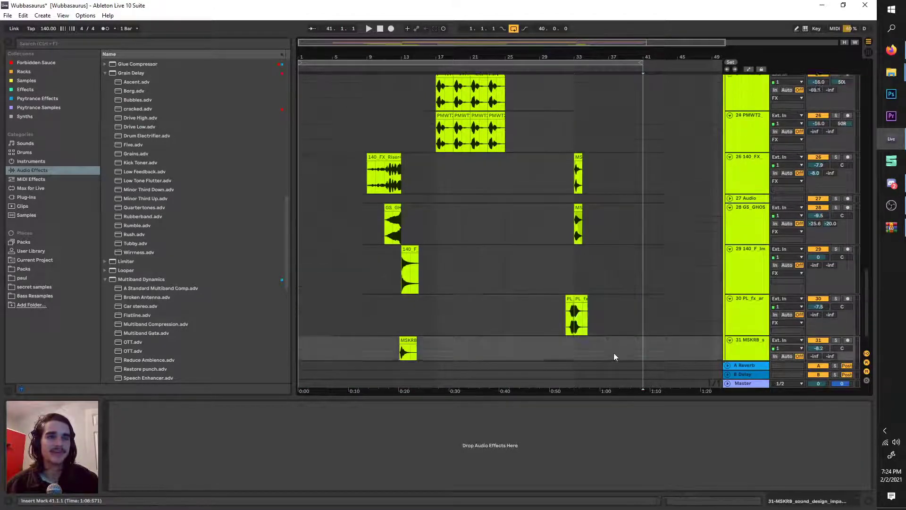
{"action": "scroll", "coordinate": [425, 180], "scroll_direction": "up", "scroll_amount": 3}
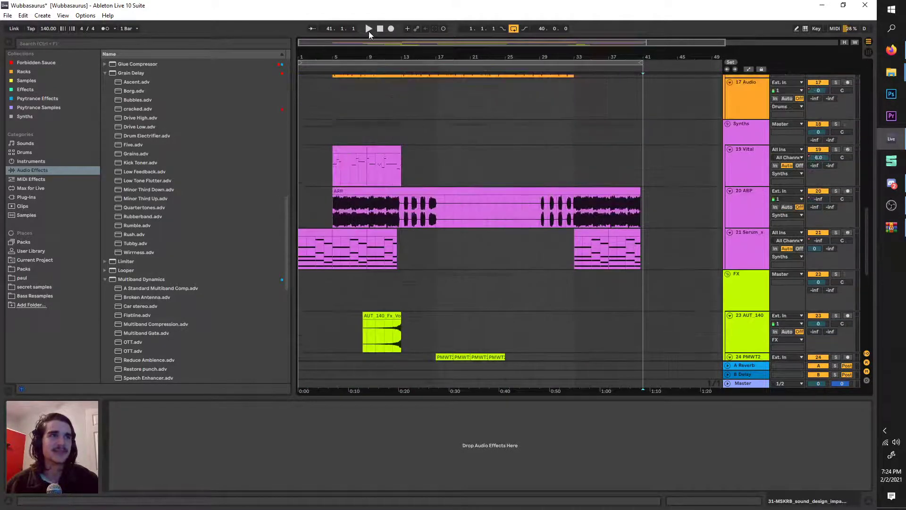
{"action": "left_click", "coordinate": [369, 29]}
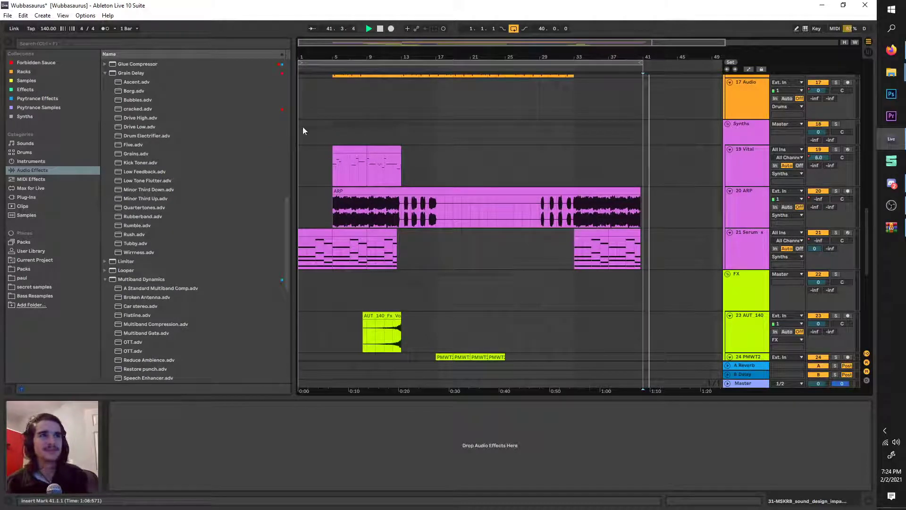
{"action": "left_click", "coordinate": [298, 262]}
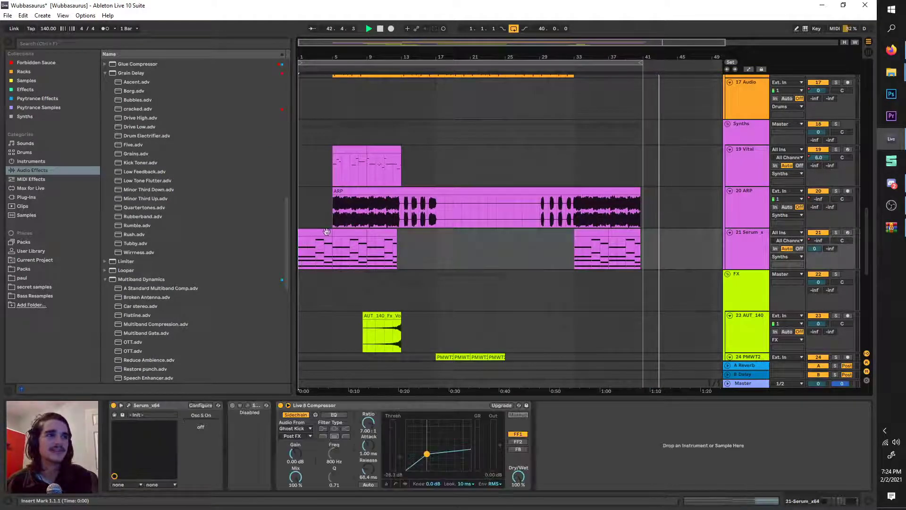
{"action": "key", "text": "space"}
{"action": "scroll", "coordinate": [376, 247], "scroll_direction": "up", "scroll_amount": 3}
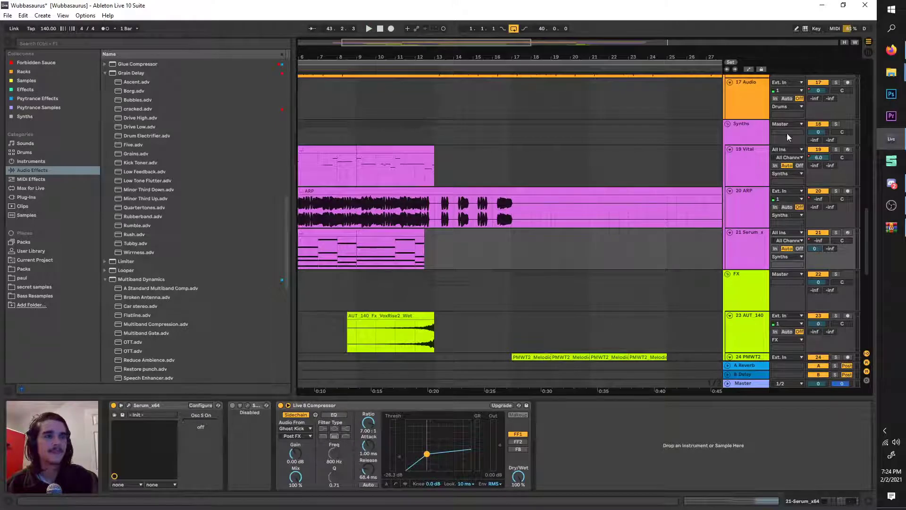
Switch briefly to Discord and return to the full arrangement, placing the insert marker at bar 16 on the Serum track.
{"action": "left_click", "coordinate": [901, 185]}
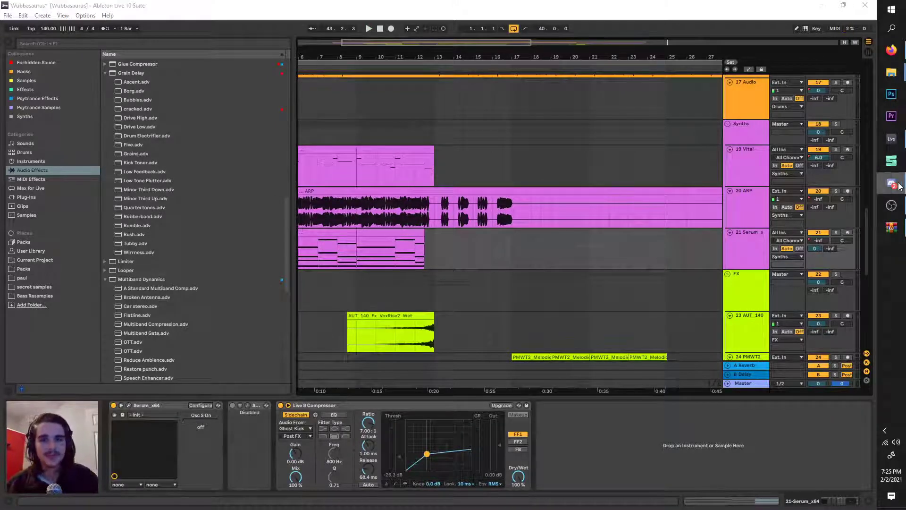
{"action": "left_click", "coordinate": [895, 183]}
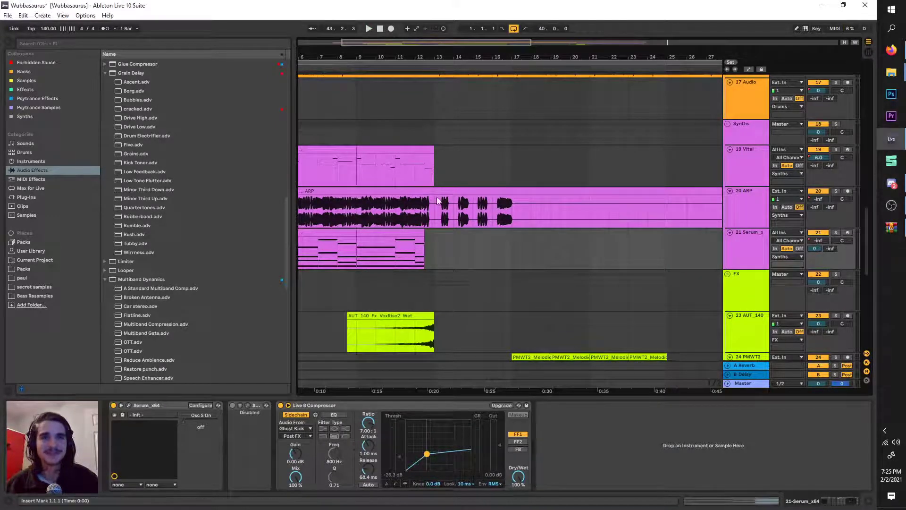
{"action": "left_click_drag", "start_coordinate": [483, 224], "coordinate": [489, 231]}
{"action": "scroll", "coordinate": [509, 251], "scroll_direction": "down", "scroll_amount": 3}
{"action": "left_click", "coordinate": [435, 256]}
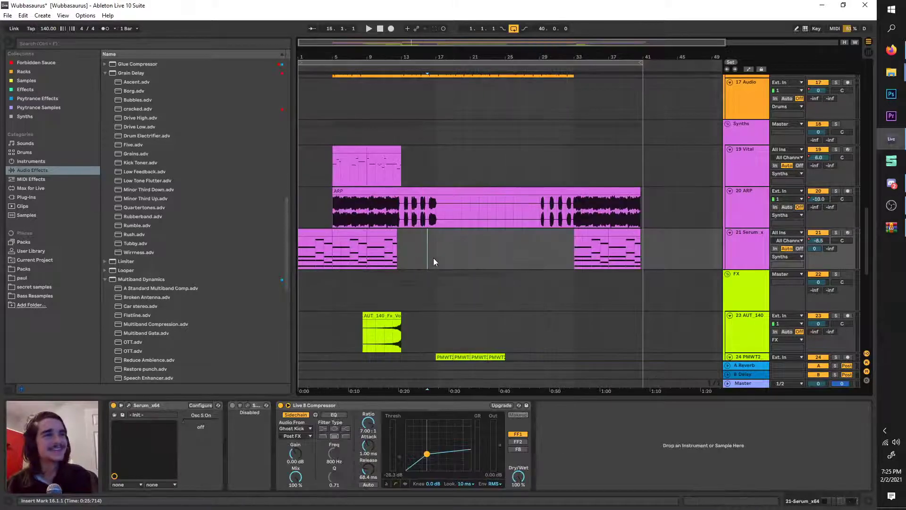
Play the arrangement from bar 1 and switch to Discord while it plays.
{"action": "left_click", "coordinate": [309, 232]}
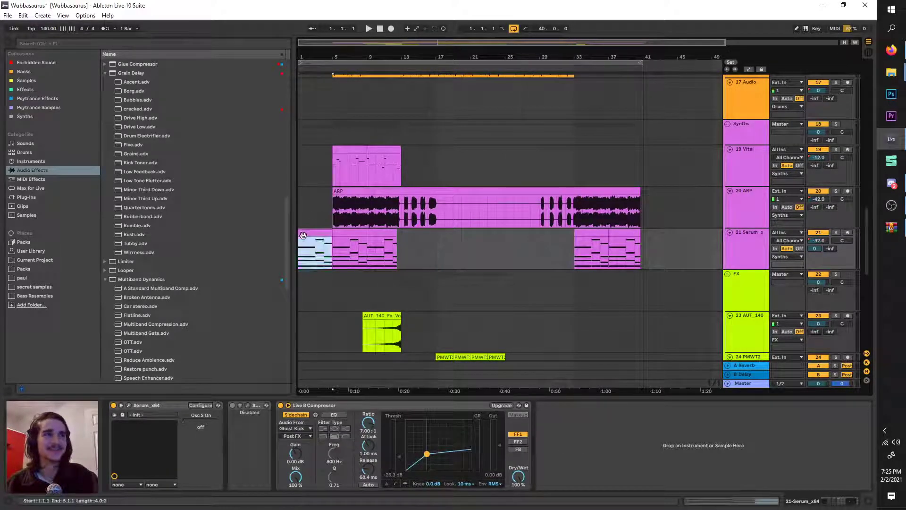
{"action": "left_click", "coordinate": [299, 243]}
{"action": "key", "text": "space"}
{"action": "scroll", "coordinate": [339, 250], "scroll_direction": "up", "scroll_amount": 3}
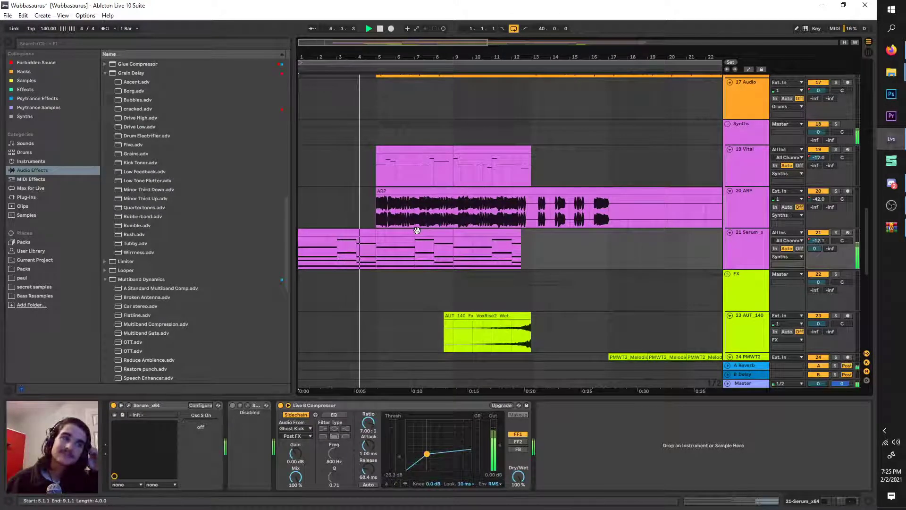
{"action": "left_click", "coordinate": [892, 185]}
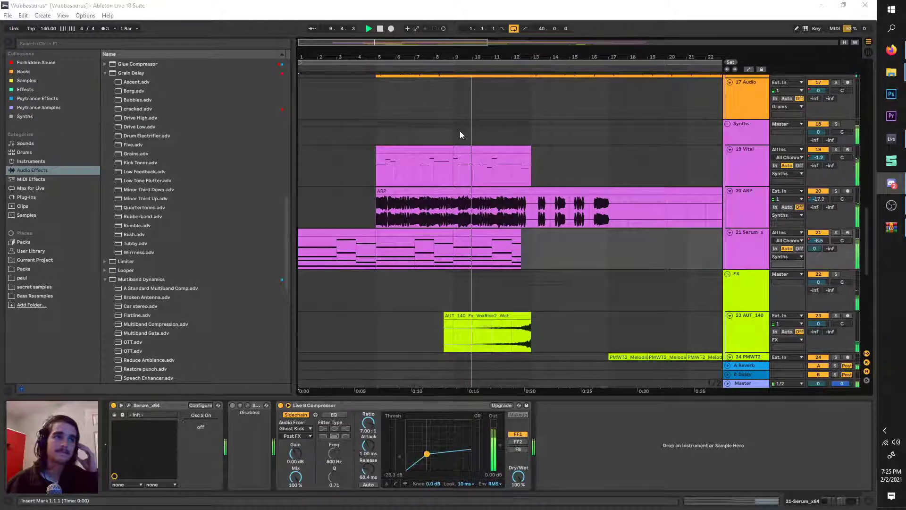
Examine the Synths, FX and hi-hat clips while the arrangement plays.
{"action": "key", "text": "minus"}
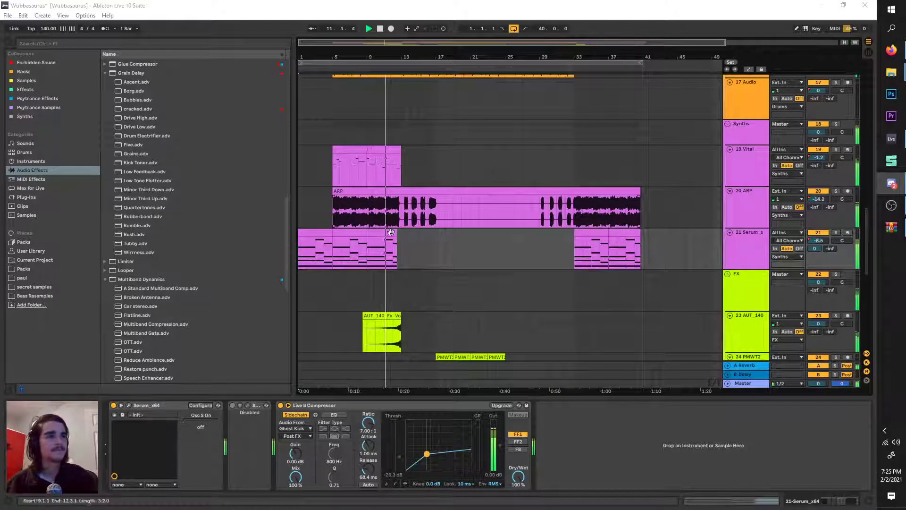
{"action": "key", "text": "plus"}
{"action": "key", "text": "minus"}
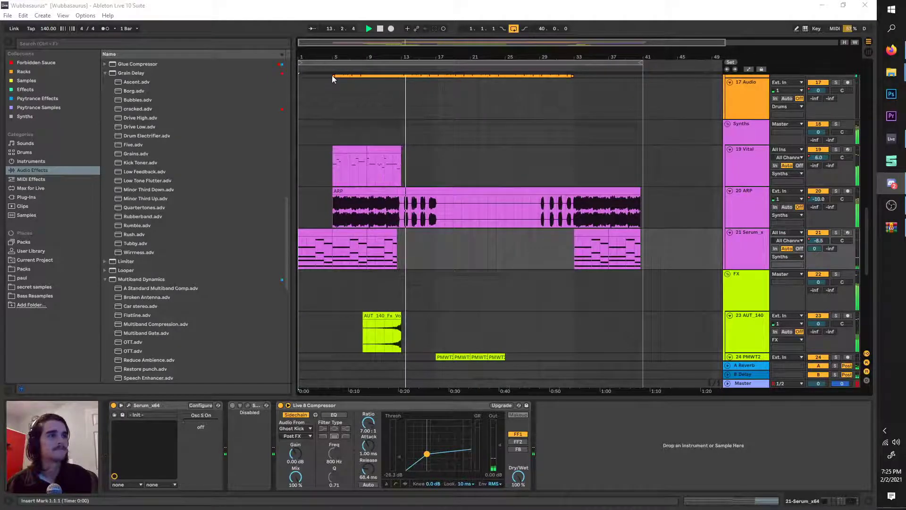
{"action": "scroll", "coordinate": [417, 238], "scroll_direction": "up", "scroll_amount": 3}
{"action": "scroll", "coordinate": [409, 262], "scroll_direction": "left", "scroll_amount": 2}
{"action": "scroll", "coordinate": [409, 260], "scroll_direction": "down", "scroll_amount": 10}
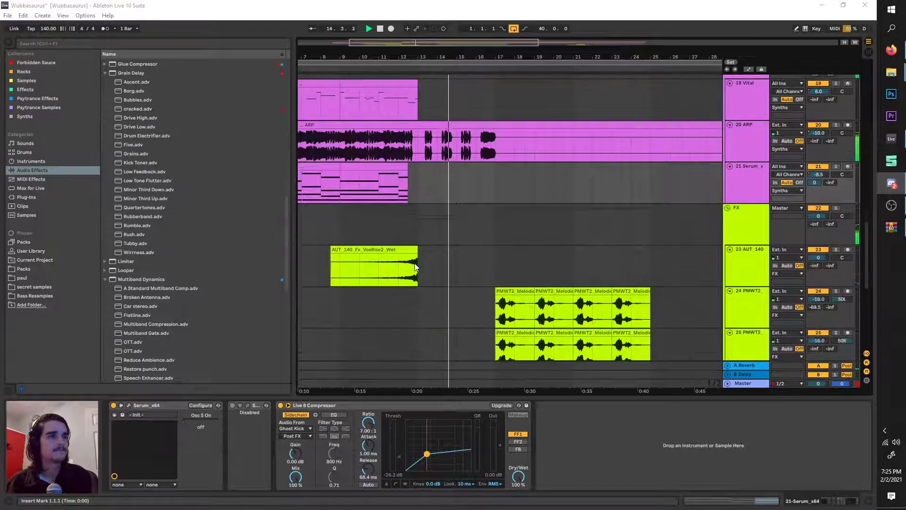
{"action": "scroll", "coordinate": [427, 249], "scroll_direction": "down", "scroll_amount": 2}
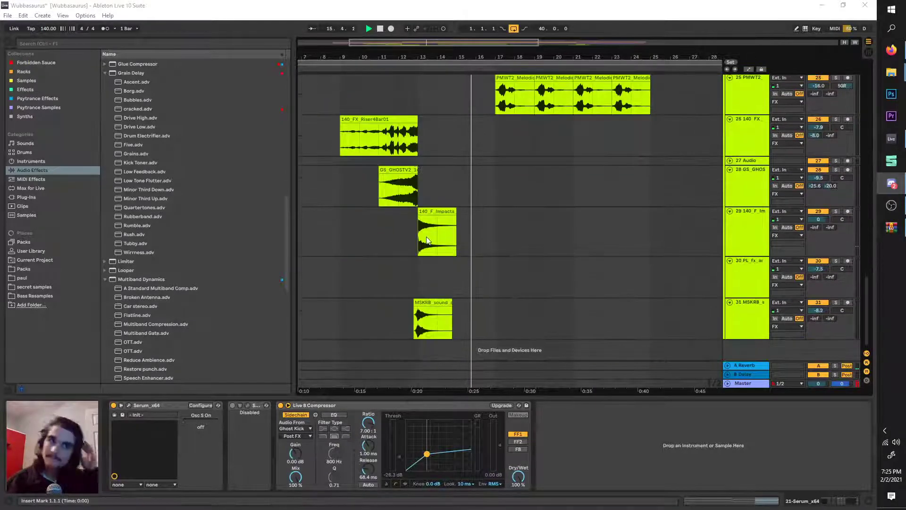
{"action": "scroll", "coordinate": [427, 240], "scroll_direction": "up", "scroll_amount": 6}
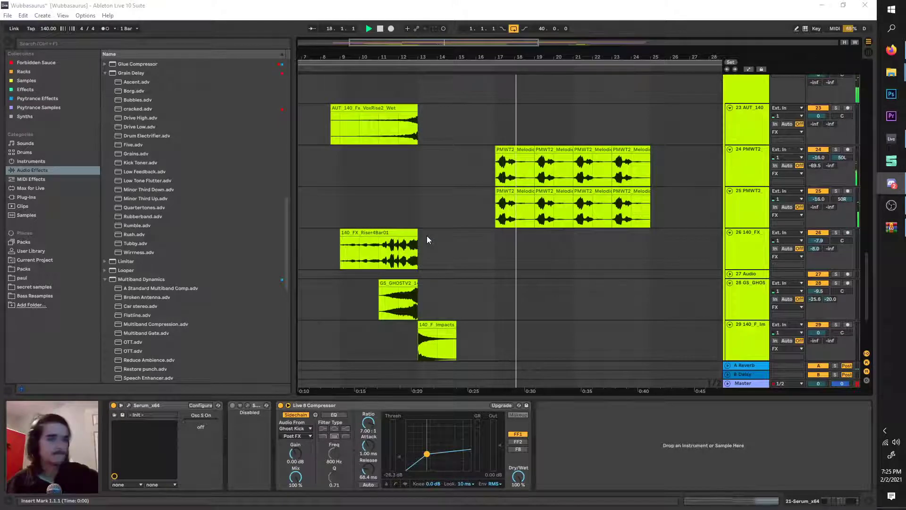
{"action": "scroll", "coordinate": [427, 239], "scroll_direction": "up", "scroll_amount": 1}
{"action": "scroll", "coordinate": [427, 239], "scroll_direction": "up", "scroll_amount": 10}
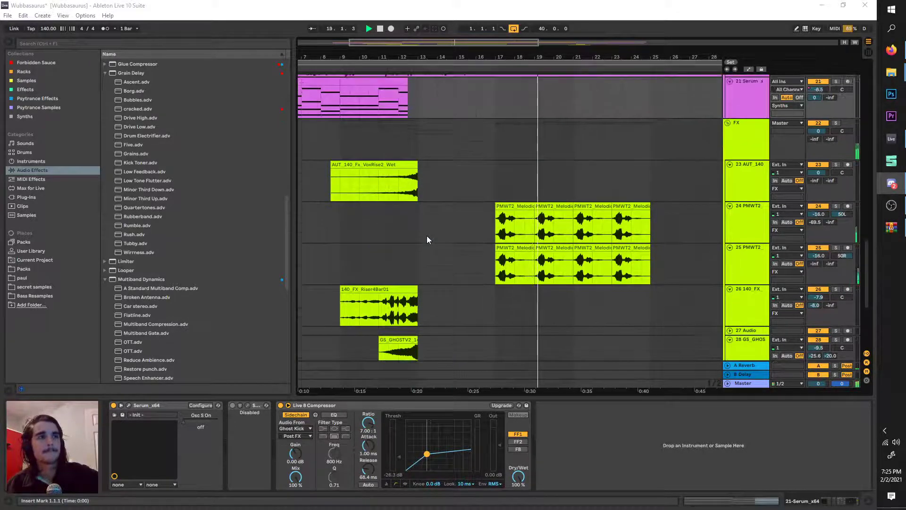
{"action": "scroll", "coordinate": [426, 234], "scroll_direction": "up", "scroll_amount": 8}
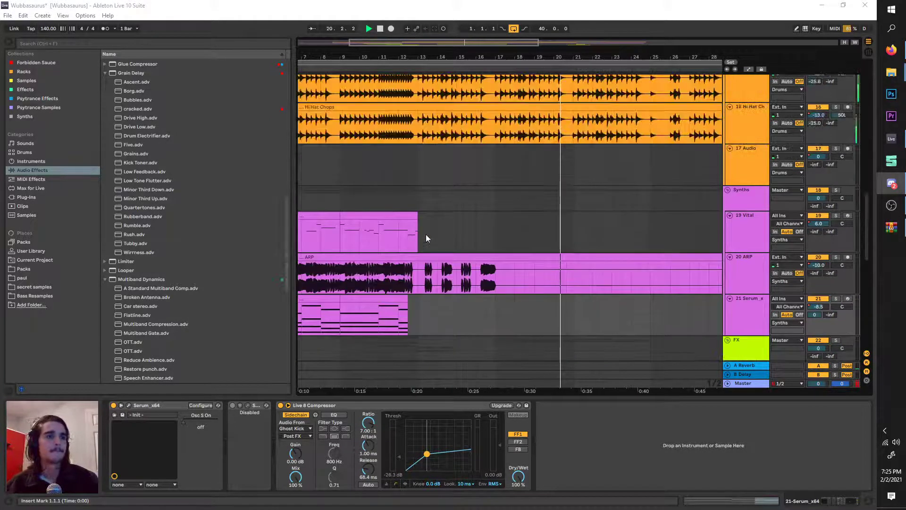
Examine the drum clips and the bass clips around bars 13 to 33 while the arrangement plays.
{"action": "scroll", "coordinate": [429, 236], "scroll_direction": "down", "scroll_amount": 3, "text": "ctrl"}
{"action": "scroll", "coordinate": [429, 236], "scroll_direction": "up", "scroll_amount": 12}
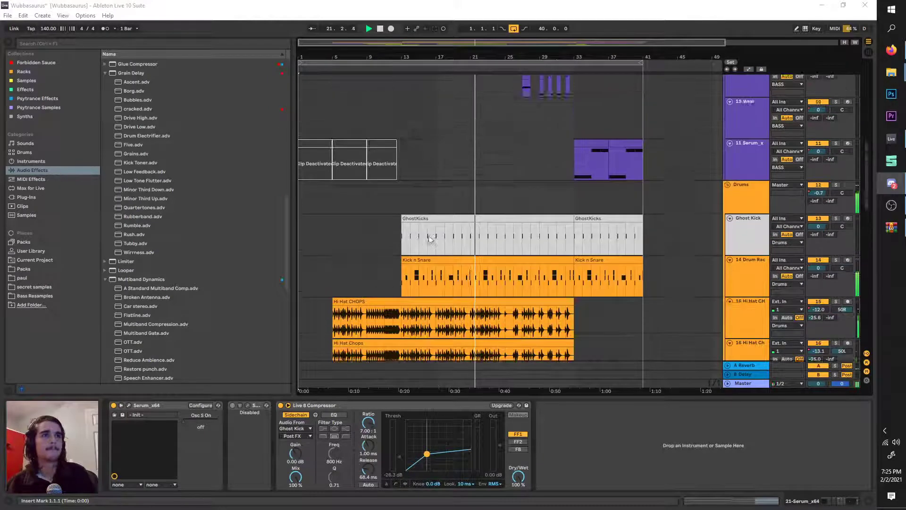
{"action": "scroll", "coordinate": [429, 236], "scroll_direction": "up", "scroll_amount": 3, "text": "ctrl"}
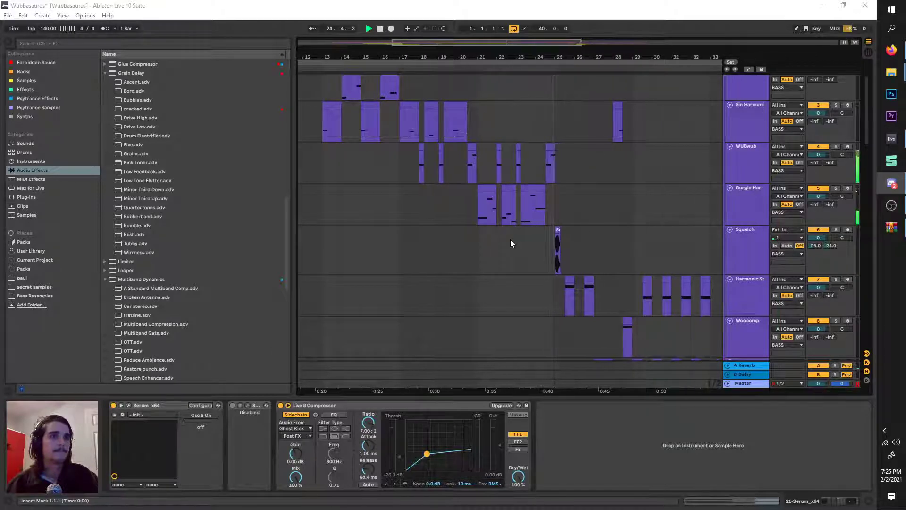
{"action": "scroll", "coordinate": [514, 243], "scroll_direction": "up", "scroll_amount": 3, "text": "ctrl"}
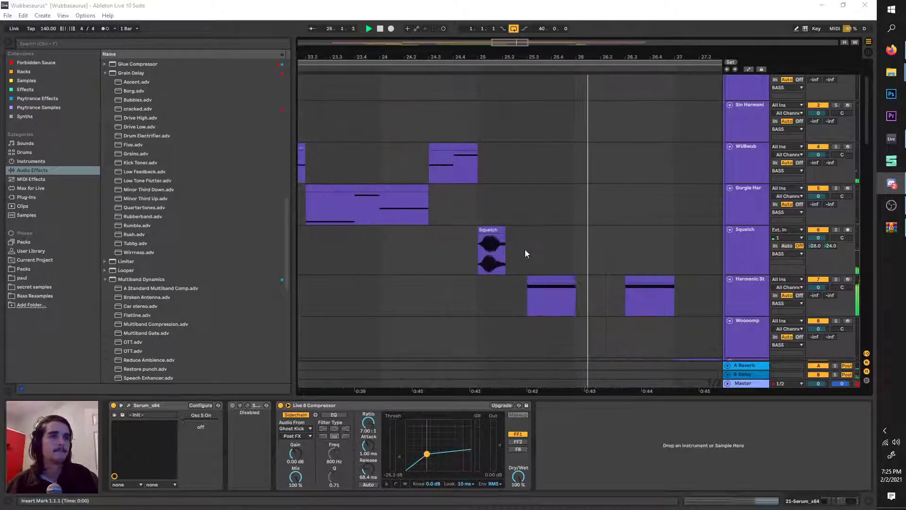
{"action": "scroll", "coordinate": [505, 243], "scroll_direction": "down", "scroll_amount": 6, "text": "ctrl"}
{"action": "scroll", "coordinate": [481, 273], "scroll_direction": "up", "scroll_amount": 5, "text": "ctrl"}
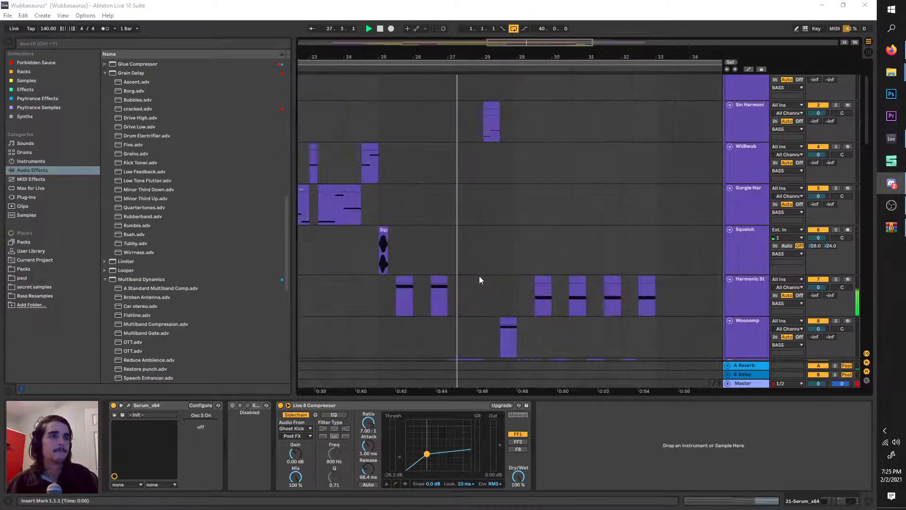
{"action": "scroll", "coordinate": [477, 275], "scroll_direction": "down", "scroll_amount": 2, "text": "ctrl"}
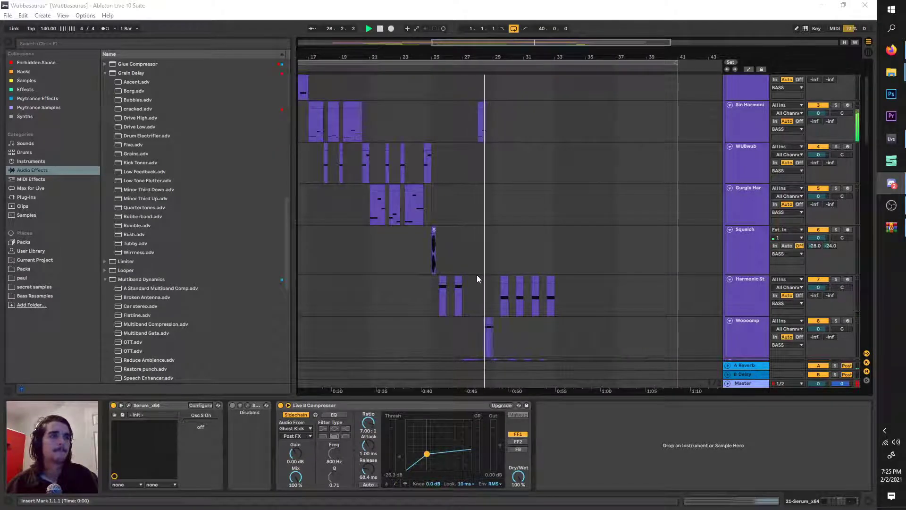
{"action": "scroll", "coordinate": [477, 274], "scroll_direction": "down", "scroll_amount": 2, "text": "ctrl"}
{"action": "scroll", "coordinate": [487, 295], "scroll_direction": "up", "scroll_amount": 2, "text": "ctrl"}
Compare the lower bass tracks, Serum and Ghost Kick clips with the upper bass tracks as playback continues past bar 33.
{"action": "scroll", "coordinate": [486, 299], "scroll_direction": "down", "scroll_amount": 8}
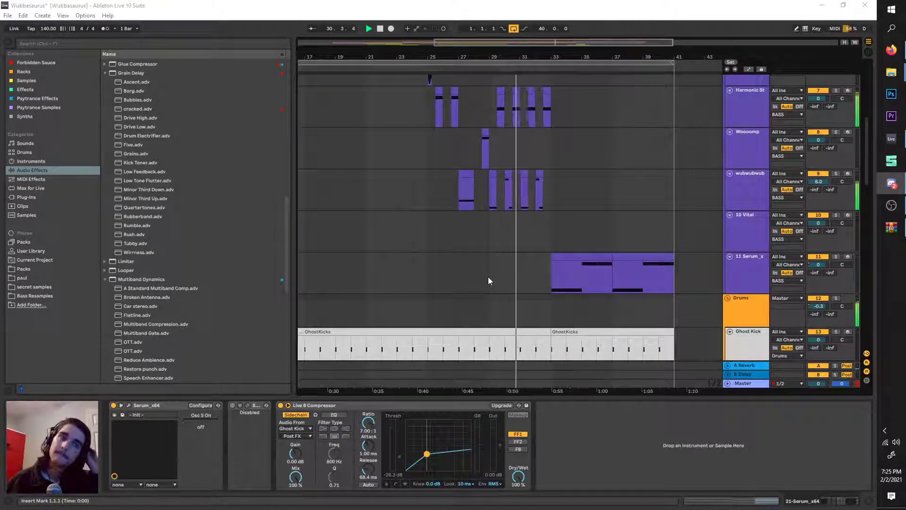
{"action": "scroll", "coordinate": [488, 276], "scroll_direction": "down", "scroll_amount": 1}
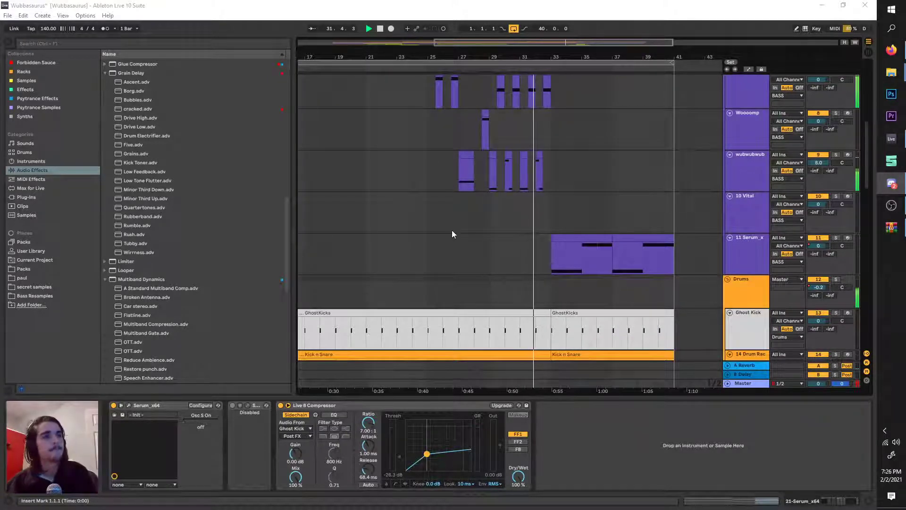
{"action": "scroll", "coordinate": [451, 230], "scroll_direction": "down", "scroll_amount": 3, "text": "ctrl"}
{"action": "scroll", "coordinate": [438, 226], "scroll_direction": "up", "scroll_amount": 6}
{"action": "scroll", "coordinate": [438, 229], "scroll_direction": "up", "scroll_amount": 5}
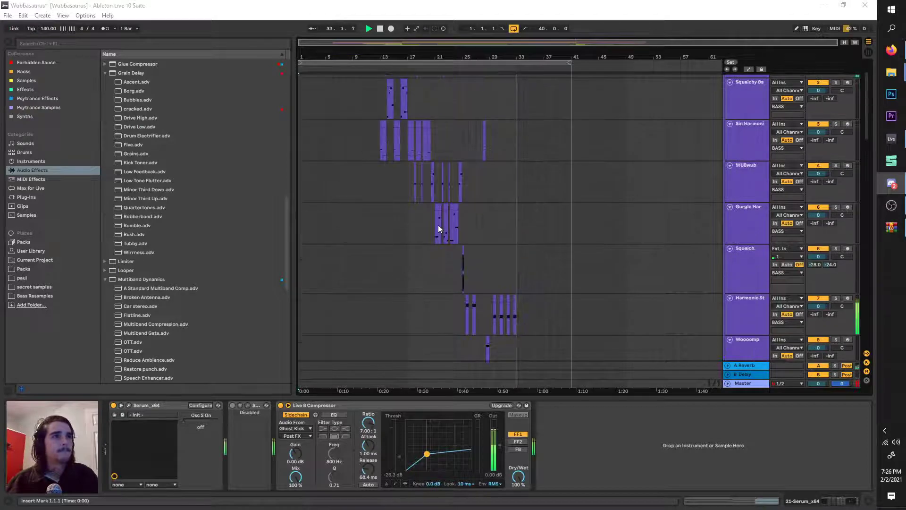
{"action": "scroll", "coordinate": [409, 234], "scroll_direction": "up", "scroll_amount": 3, "text": "ctrl"}
{"action": "scroll", "coordinate": [409, 231], "scroll_direction": "down", "scroll_amount": 3, "text": "ctrl"}
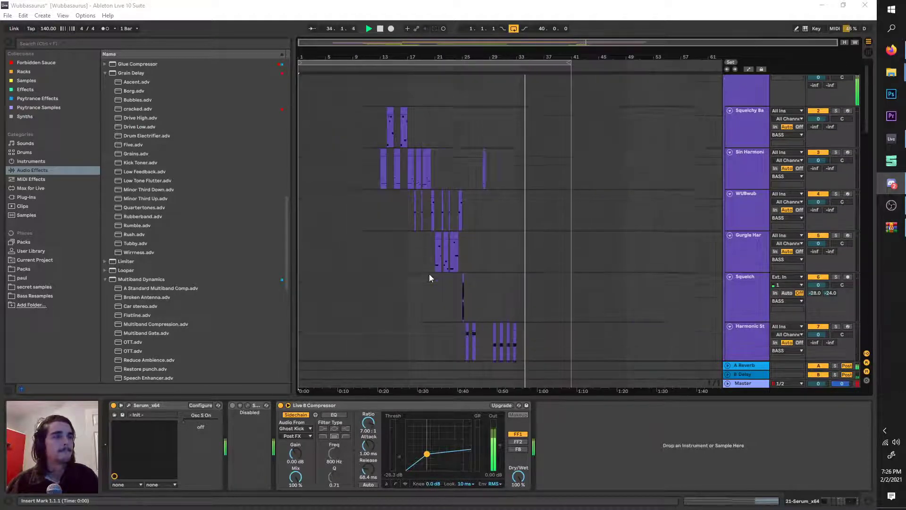
{"action": "scroll", "coordinate": [431, 270], "scroll_direction": "down", "scroll_amount": 3}
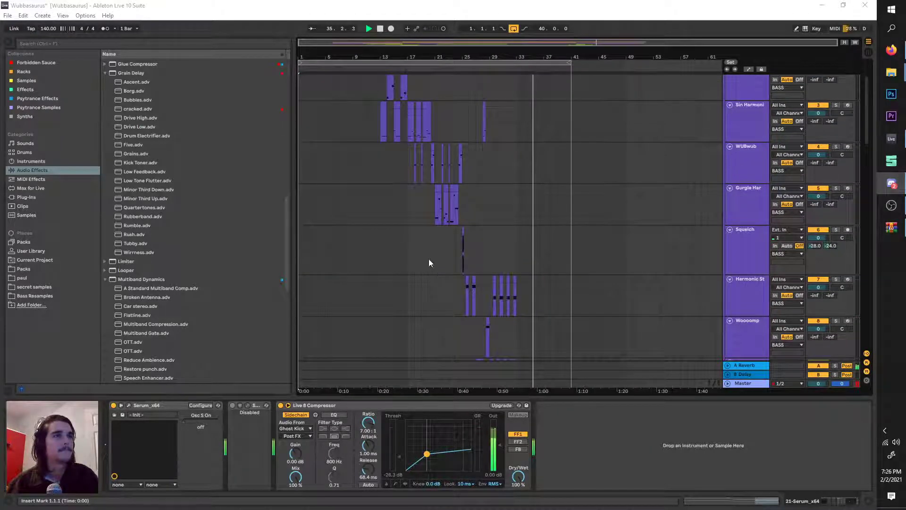
Add a locator at bar 13, where the drums come in.
{"action": "scroll", "coordinate": [372, 95], "scroll_direction": "up", "scroll_amount": 3, "text": "ctrl"}
{"action": "right_click", "coordinate": [396, 69]}
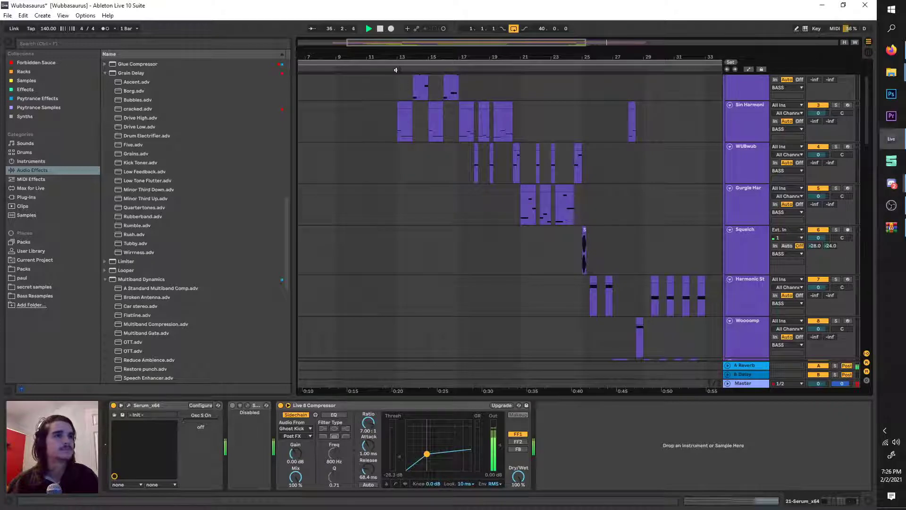
{"action": "left_click", "coordinate": [407, 93]}
{"action": "scroll", "coordinate": [408, 103], "scroll_direction": "down", "scroll_amount": 3, "text": "ctrl"}
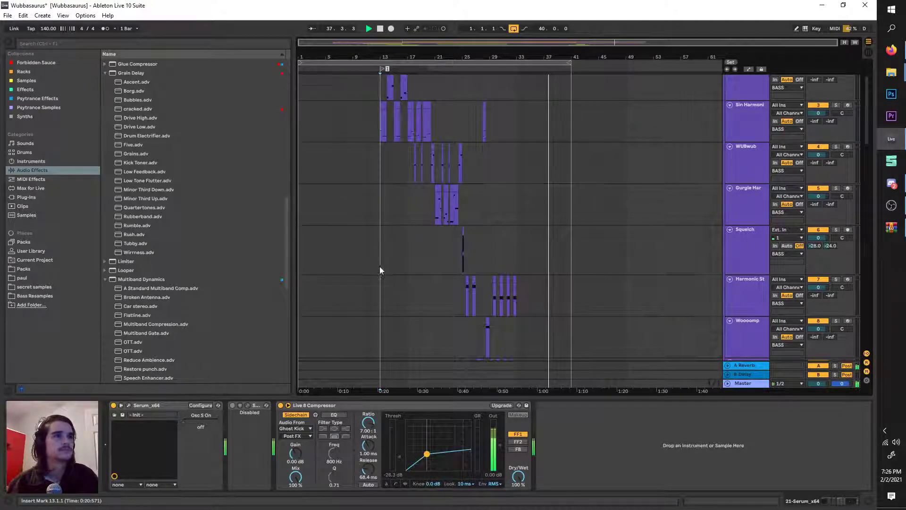
Stop playback at bar 40 and place the insert marker at bar 41 on the Ghost Kick track.
{"action": "scroll", "coordinate": [380, 265], "scroll_direction": "down", "scroll_amount": 5}
{"action": "scroll", "coordinate": [381, 256], "scroll_direction": "down", "scroll_amount": 4}
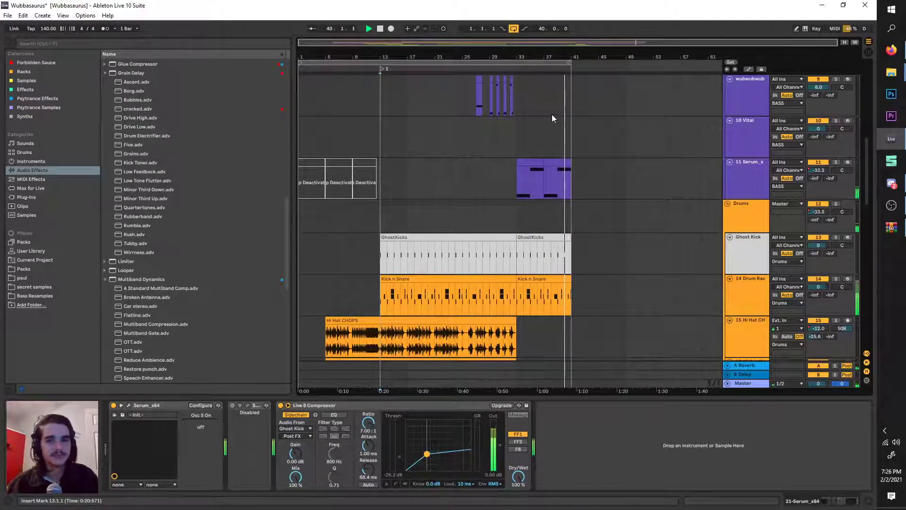
{"action": "key", "text": "space"}
{"action": "key", "text": "alt+Tab"}
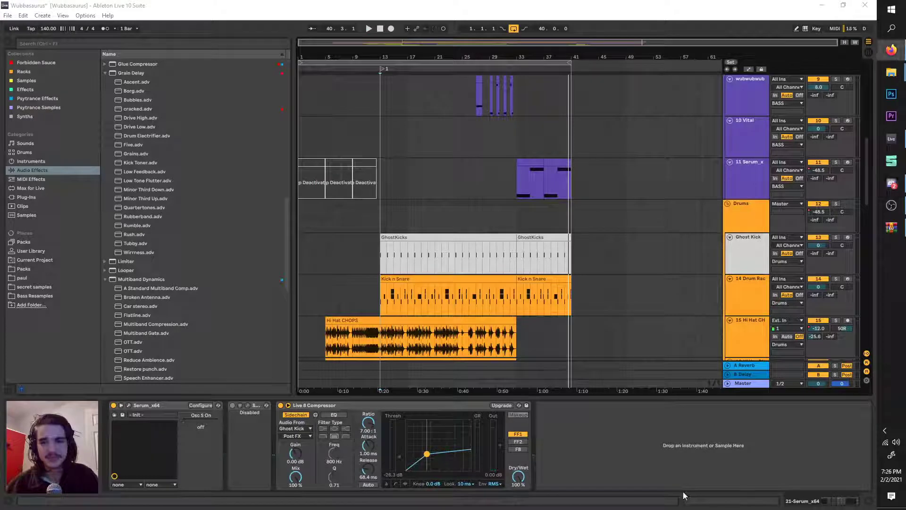
{"action": "left_click", "coordinate": [580, 274]}
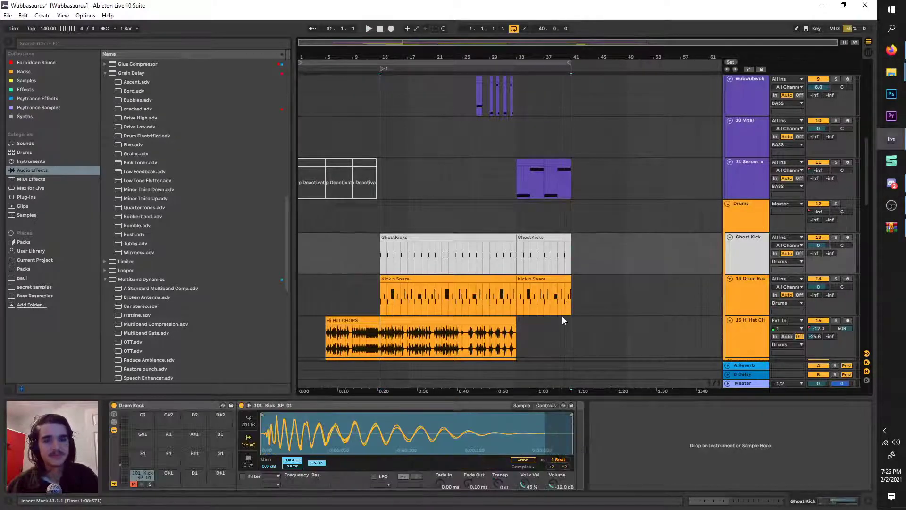
{"action": "scroll", "coordinate": [562, 311], "scroll_direction": "up", "scroll_amount": 3}
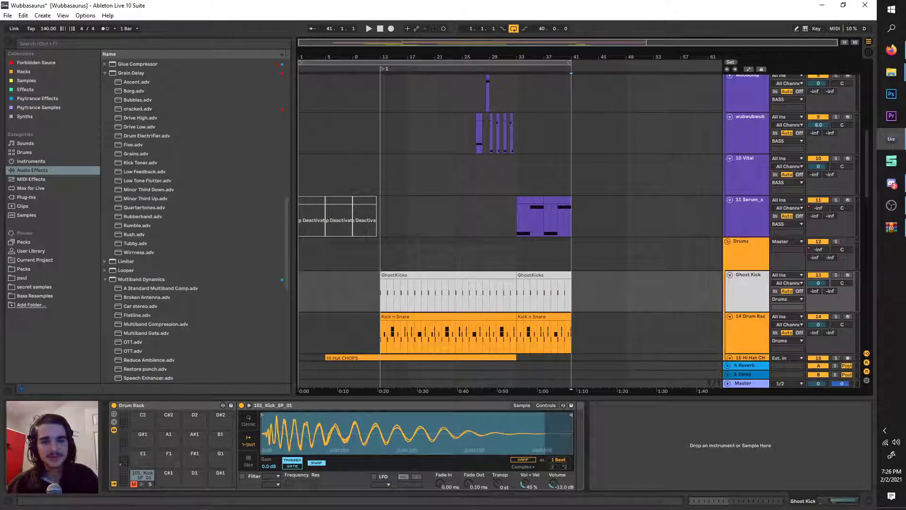
Switch through the open applications and close the archive window showing Wubbasaurus Project.7z.
{"action": "key", "text": "alt+Tab"}
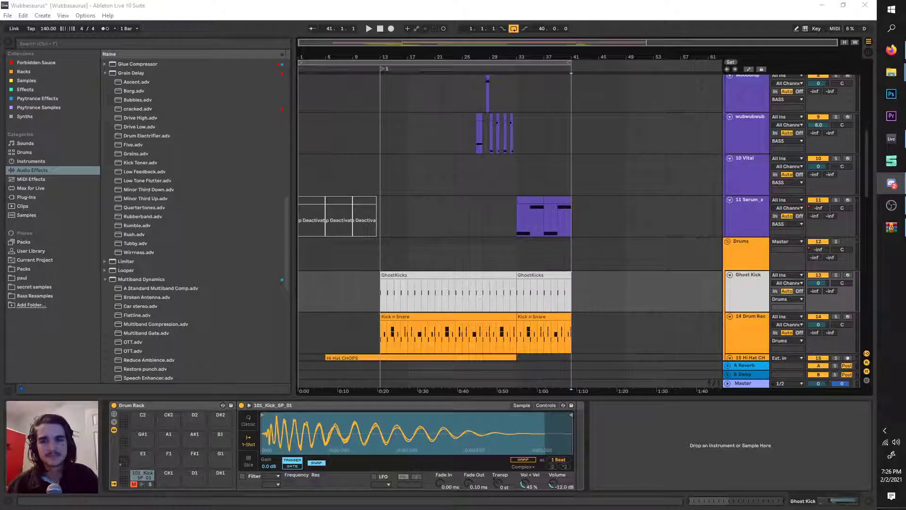
{"action": "key", "text": "alt+Tab"}
{"action": "key", "text": "alt+Tab"}
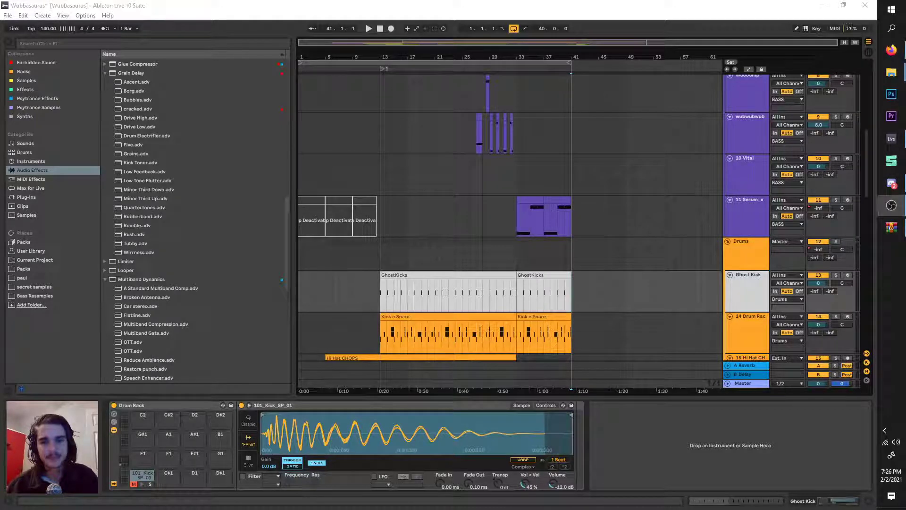
{"action": "key", "text": "alt+Tab"}
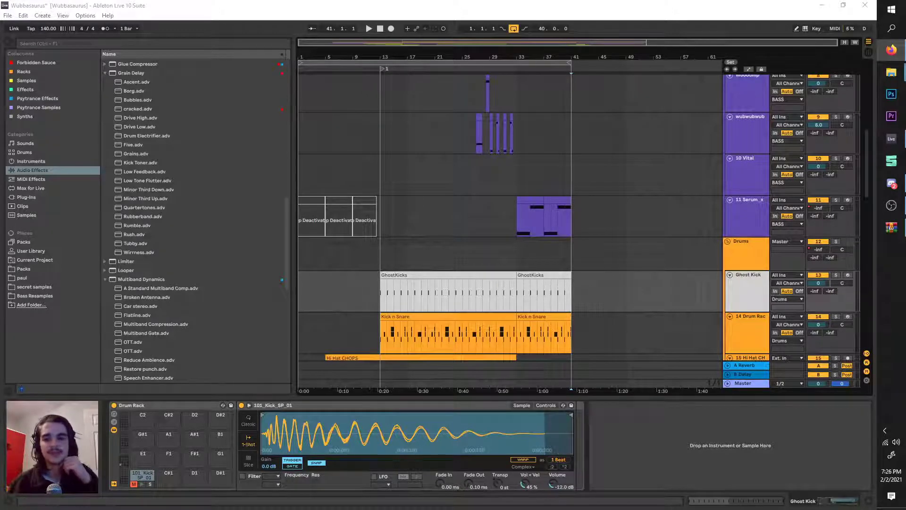
{"action": "key", "text": "alt+Tab"}
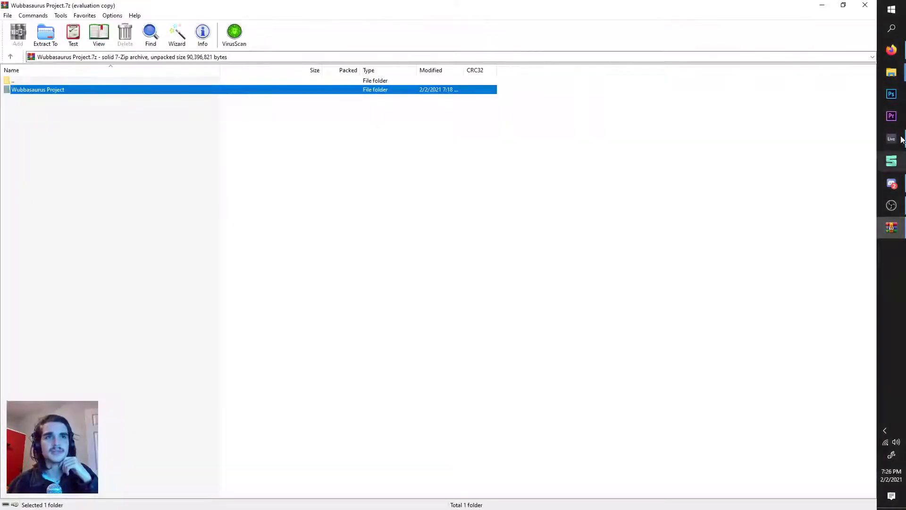
{"action": "left_click", "coordinate": [865, 5]}
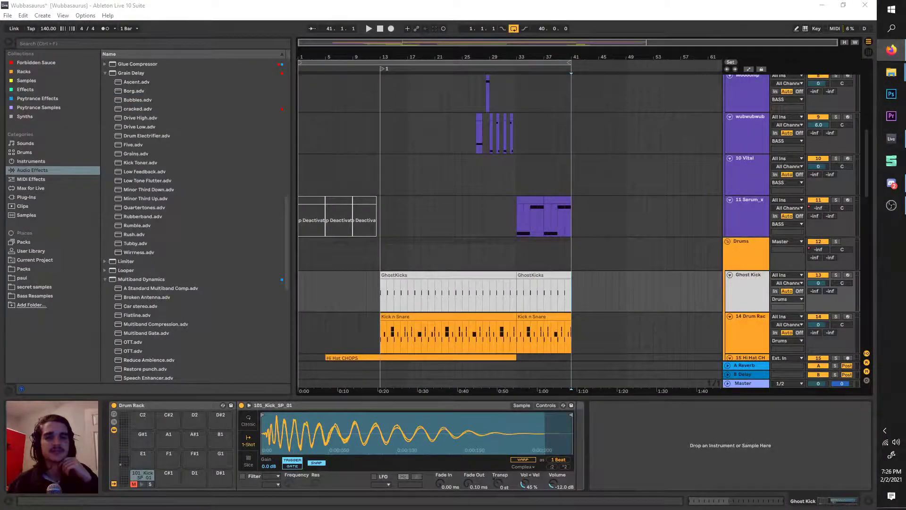
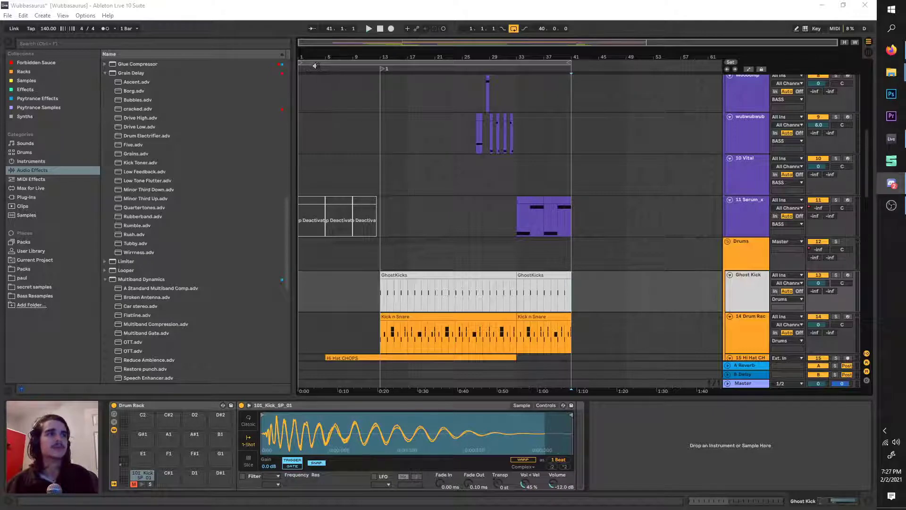
Select the whole arrangement from bar 1 to bar 41 and view the drum and hi-hat tracks.
{"action": "key", "text": "ctrl+a"}
{"action": "key", "text": "z"}
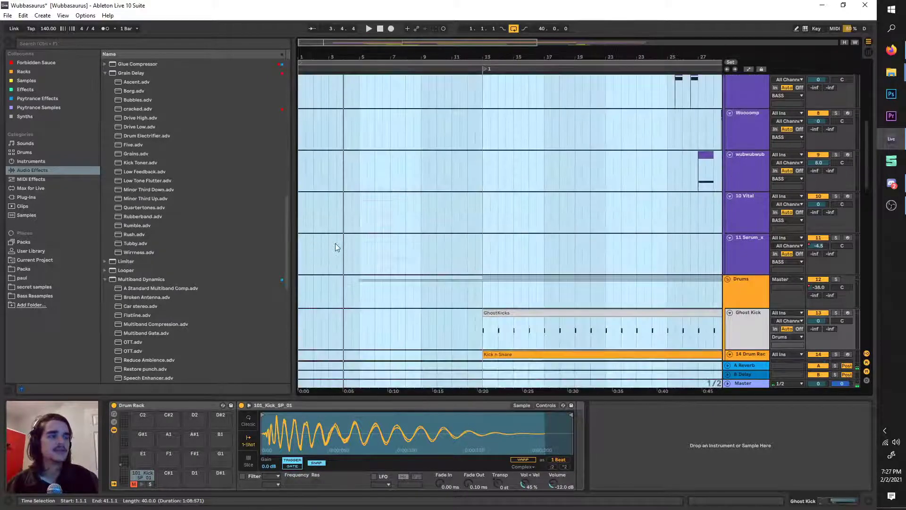
{"action": "scroll", "coordinate": [336, 247], "scroll_direction": "down", "scroll_amount": 5}
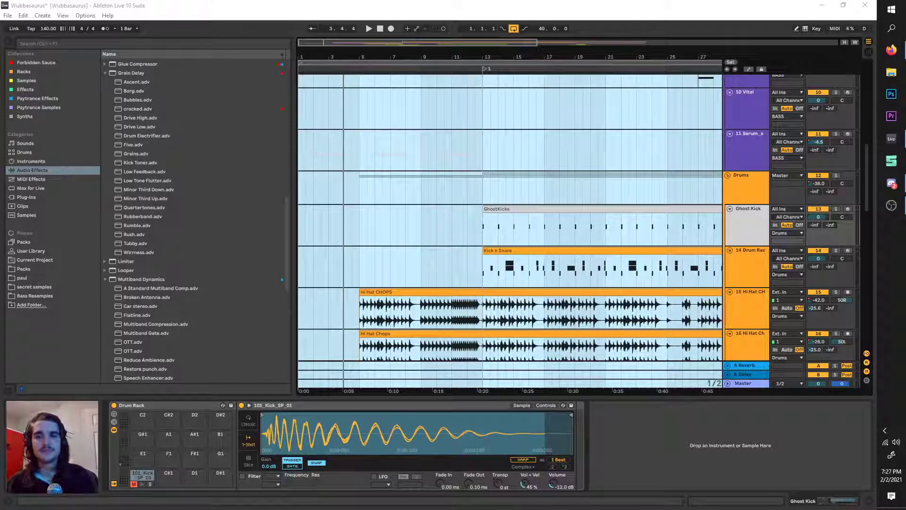
Open Task Manager and move its window off the arrangement.
{"action": "key", "text": "ctrl+shift+Escape"}
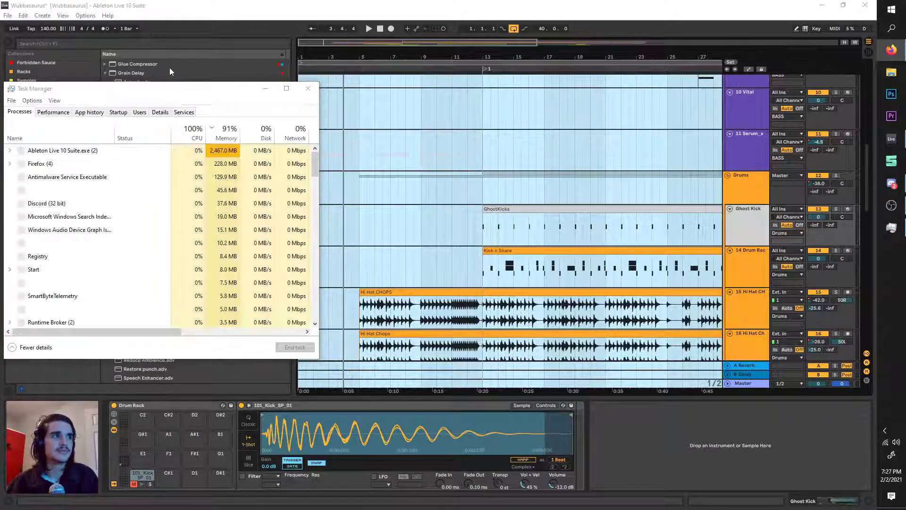
{"action": "left_click_drag", "start_coordinate": [179, 89], "coordinate": [661, 509]}
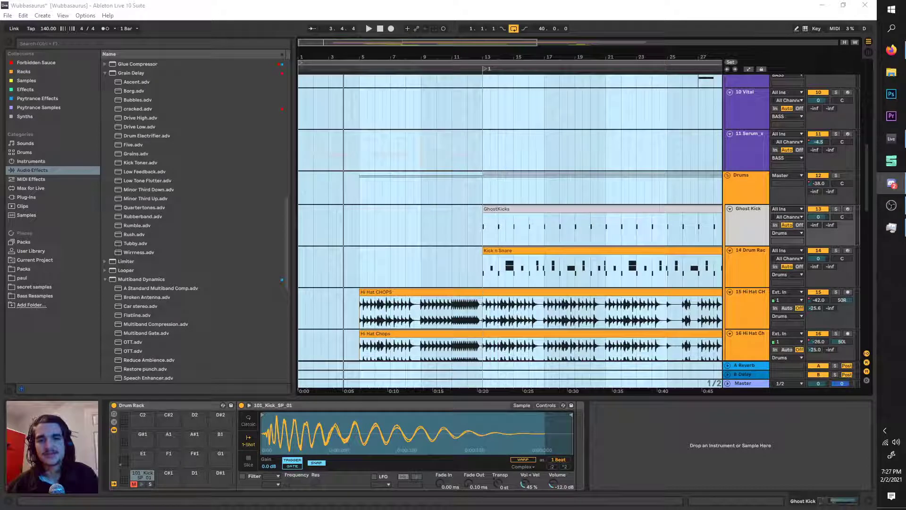
Place the insert marker at bar 13 on the 16 Hi Hat Chops track and examine the drum and synth clips around it.
{"action": "scroll", "coordinate": [483, 309], "scroll_direction": "down", "scroll_amount": 3}
{"action": "left_click", "coordinate": [482, 309]}
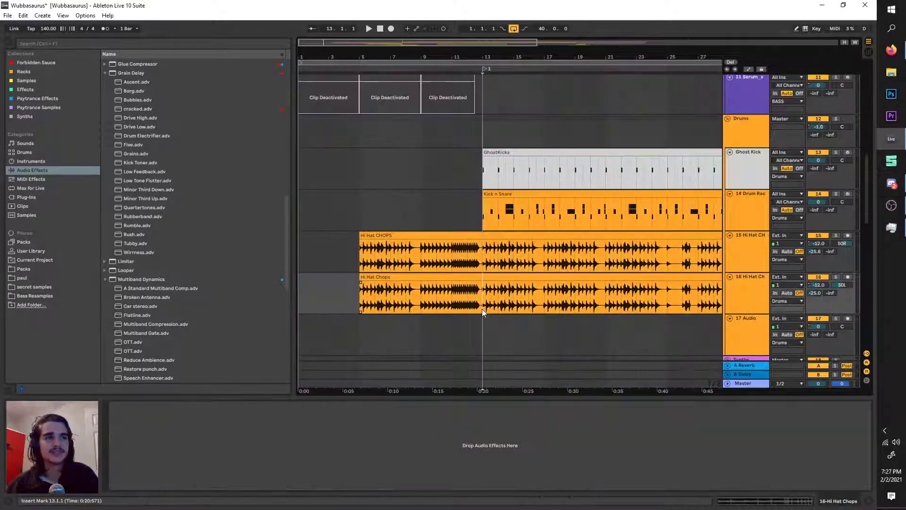
{"action": "scroll", "coordinate": [481, 322], "scroll_direction": "down", "scroll_amount": 3}
{"action": "scroll", "coordinate": [480, 321], "scroll_direction": "down", "scroll_amount": 4}
{"action": "scroll", "coordinate": [458, 255], "scroll_direction": "up", "scroll_amount": 3}
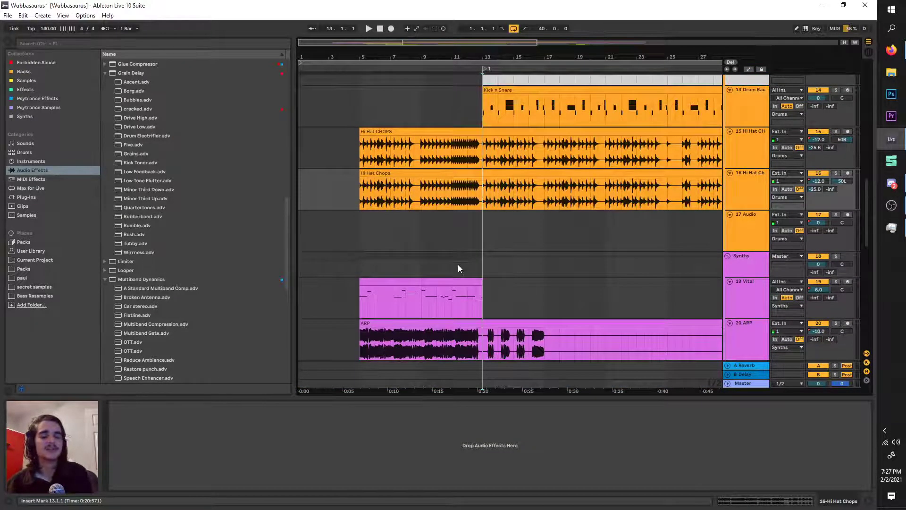
{"action": "scroll", "coordinate": [458, 264], "scroll_direction": "down", "scroll_amount": 3}
{"action": "scroll", "coordinate": [460, 240], "scroll_direction": "up", "scroll_amount": 4}
{"action": "scroll", "coordinate": [486, 165], "scroll_direction": "down", "scroll_amount": 1}
{"action": "scroll", "coordinate": [518, 82], "scroll_direction": "up", "scroll_amount": 3}
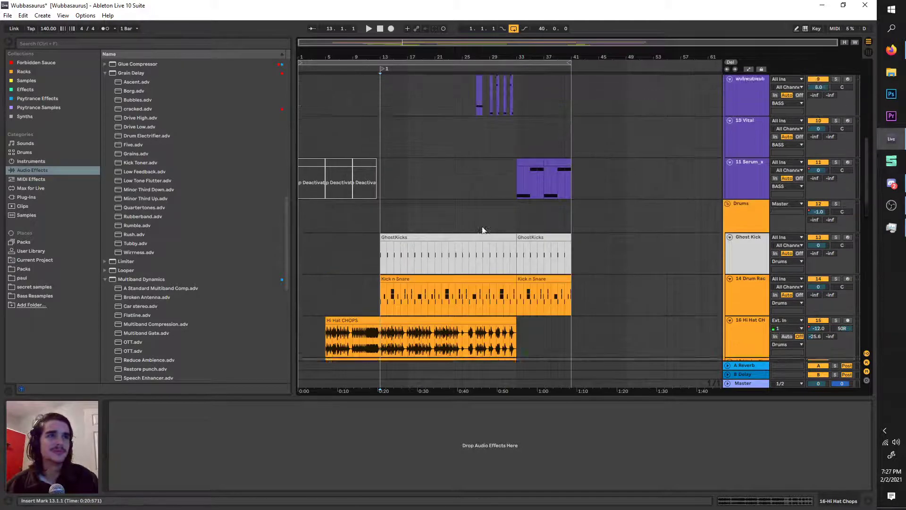
Play the bars leading into bar 33 and add a locator there, where the second GhostKicks clip starts.
{"action": "scroll", "coordinate": [508, 69], "scroll_direction": "up", "scroll_amount": 3}
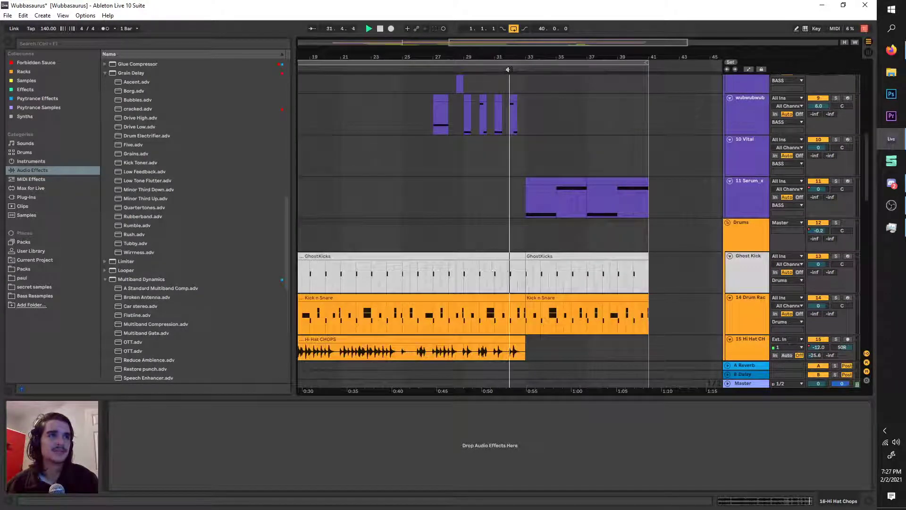
{"action": "scroll", "coordinate": [507, 70], "scroll_direction": "down", "scroll_amount": 3}
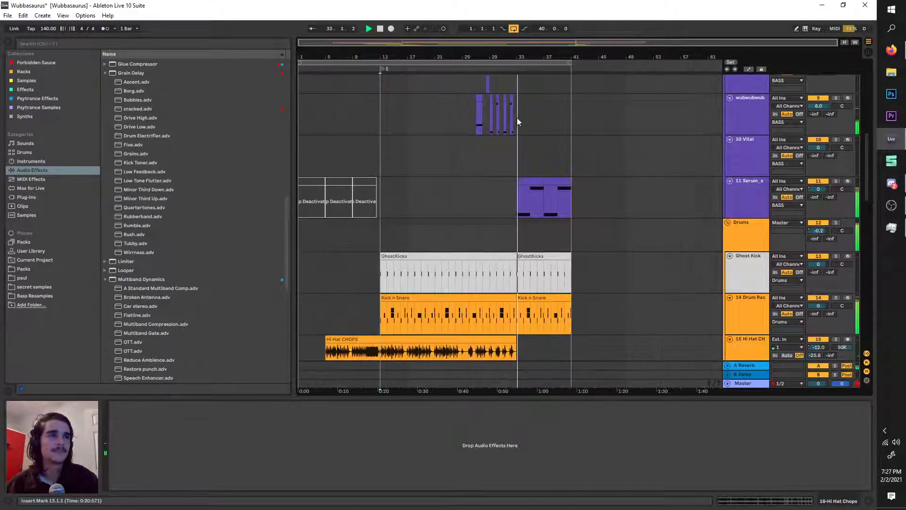
{"action": "left_click", "coordinate": [517, 72]}
{"action": "right_click", "coordinate": [517, 72]}
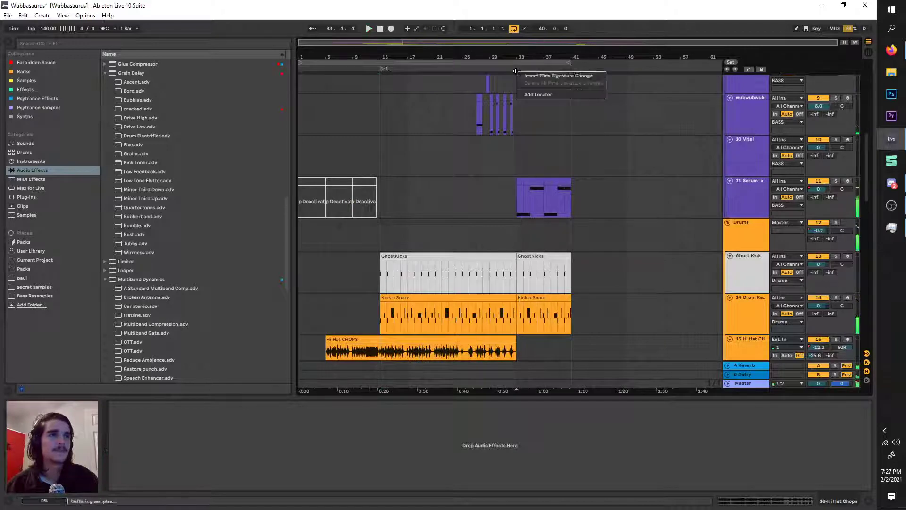
{"action": "left_click", "coordinate": [534, 95]}
Place the insert marker at bar 33 on the 10 Vital track and examine the drum and hi-hat clips below.
{"action": "scroll", "coordinate": [500, 110], "scroll_direction": "up", "scroll_amount": 4}
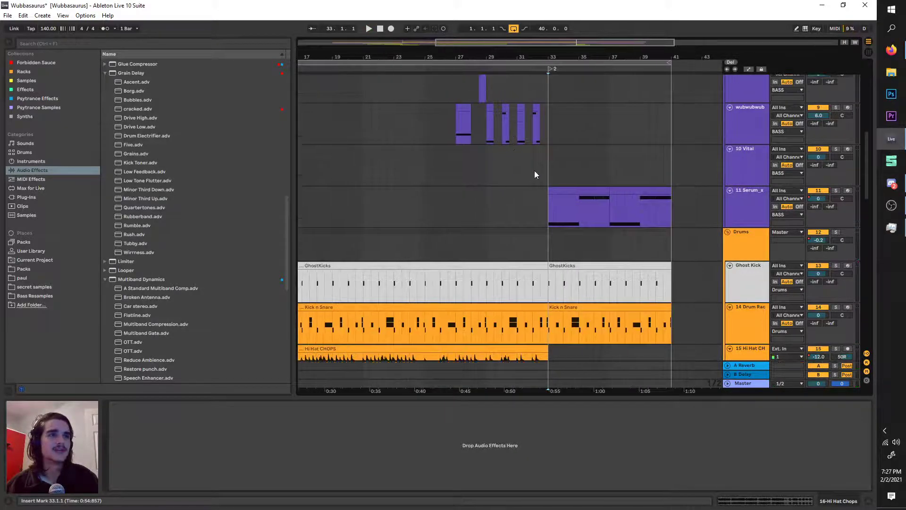
{"action": "left_click", "coordinate": [538, 174]}
{"action": "scroll", "coordinate": [555, 175], "scroll_direction": "left", "scroll_amount": 1}
{"action": "scroll", "coordinate": [472, 198], "scroll_direction": "down", "scroll_amount": 4}
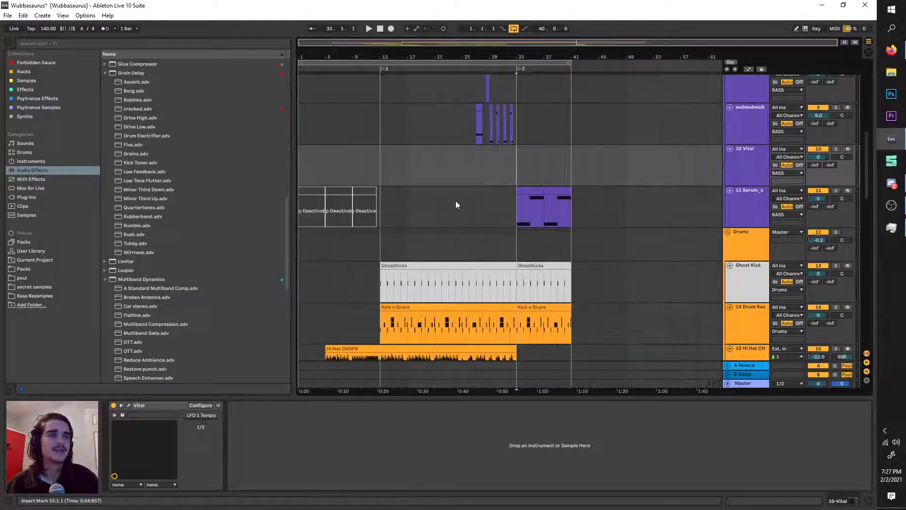
{"action": "scroll", "coordinate": [519, 170], "scroll_direction": "down", "scroll_amount": 7}
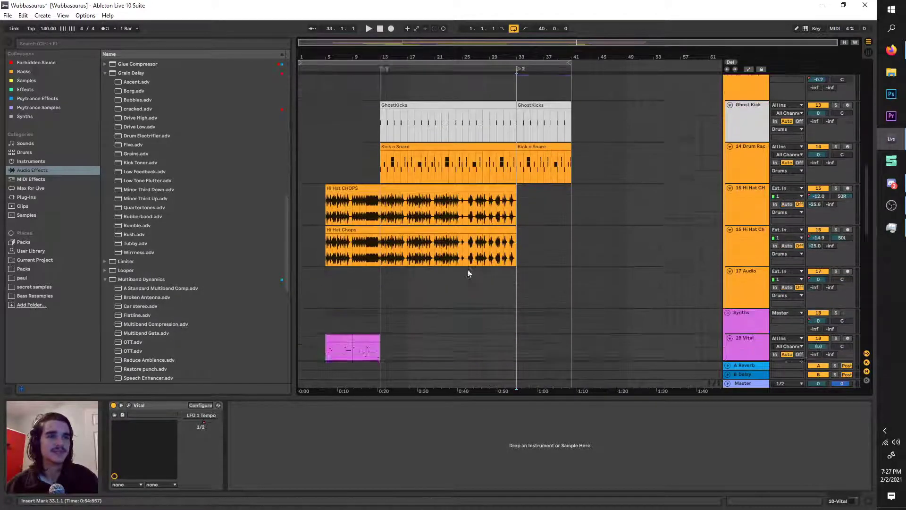
Place the insert marker at bar 33 on the 17 Audio and 21 Serum tracks and examine the surrounding synth and FX clips.
{"action": "left_click", "coordinate": [300, 273]}
{"action": "scroll", "coordinate": [330, 257], "scroll_direction": "down", "scroll_amount": 2}
{"action": "left_click", "coordinate": [366, 242]}
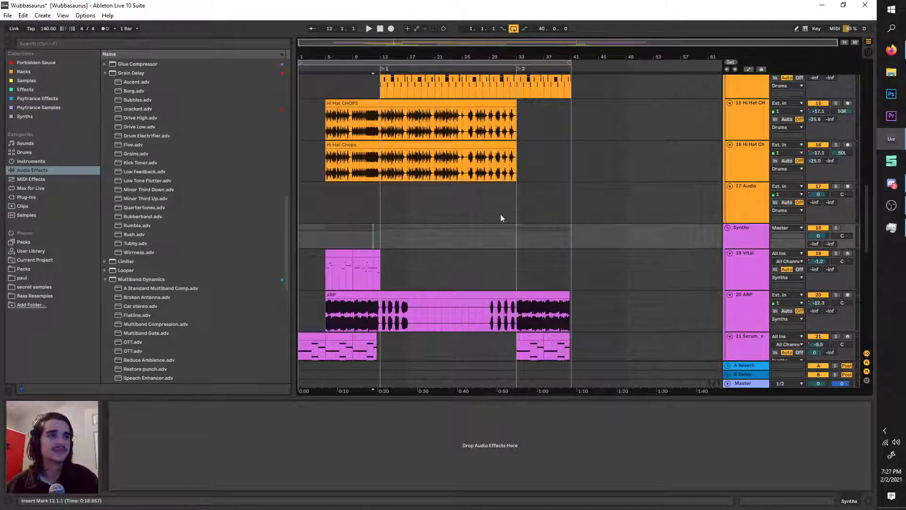
{"action": "left_click", "coordinate": [520, 197]}
{"action": "left_click", "coordinate": [520, 197]}
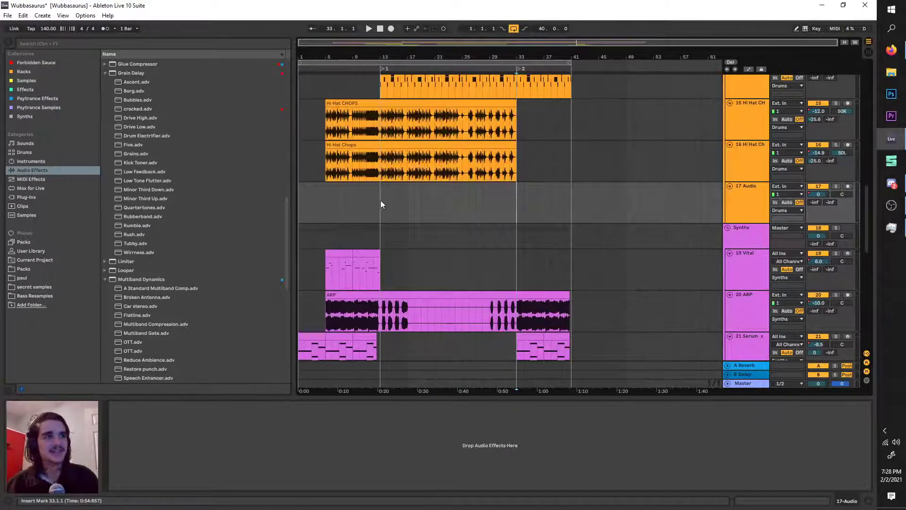
{"action": "scroll", "coordinate": [381, 203], "scroll_direction": "up", "scroll_amount": 3}
{"action": "scroll", "coordinate": [382, 209], "scroll_direction": "down", "scroll_amount": 3}
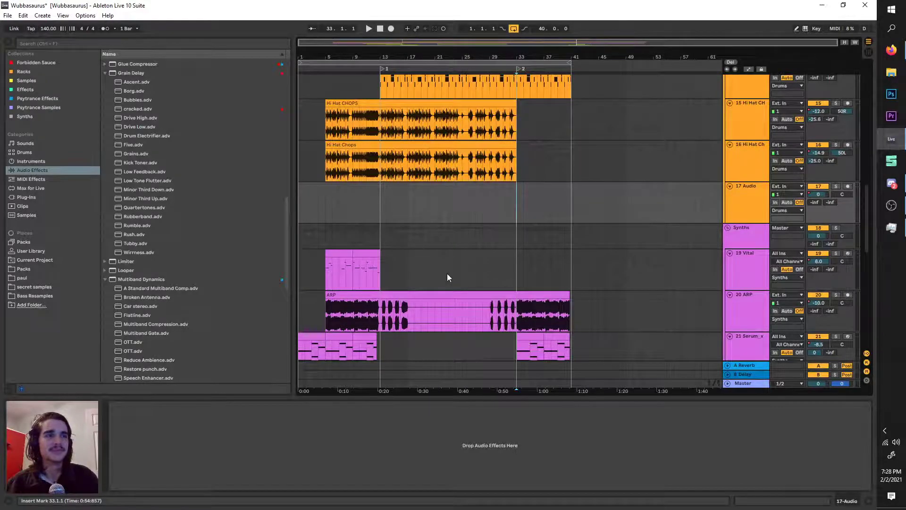
{"action": "scroll", "coordinate": [472, 277], "scroll_direction": "down", "scroll_amount": 3}
{"action": "left_click", "coordinate": [513, 290]}
{"action": "scroll", "coordinate": [514, 295], "scroll_direction": "down", "scroll_amount": 2}
{"action": "scroll", "coordinate": [514, 296], "scroll_direction": "up", "scroll_amount": 3}
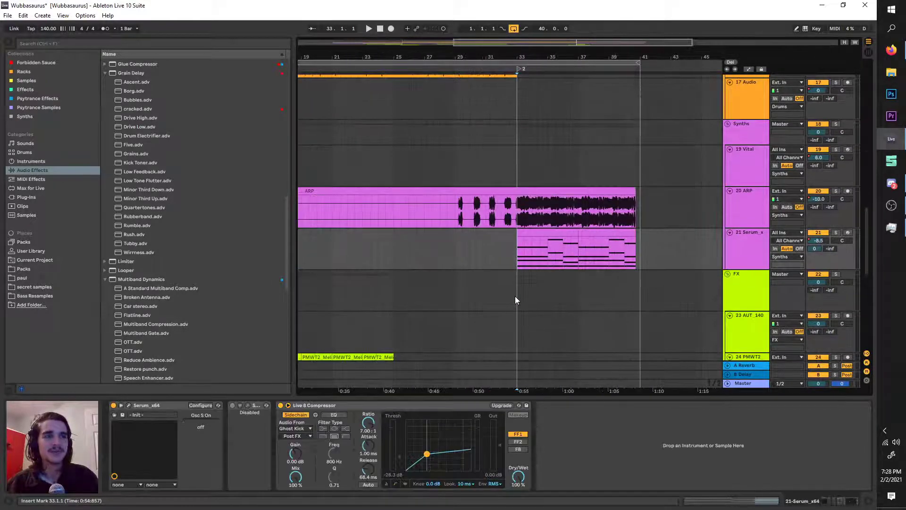
{"action": "scroll", "coordinate": [515, 296], "scroll_direction": "down", "scroll_amount": 3}
Move the loop to start at bar 33 and shorten it to end at bar 41.
{"action": "left_click_drag", "start_coordinate": [362, 62], "coordinate": [582, 225]}
{"action": "scroll", "coordinate": [586, 230], "scroll_direction": "down", "scroll_amount": 1}
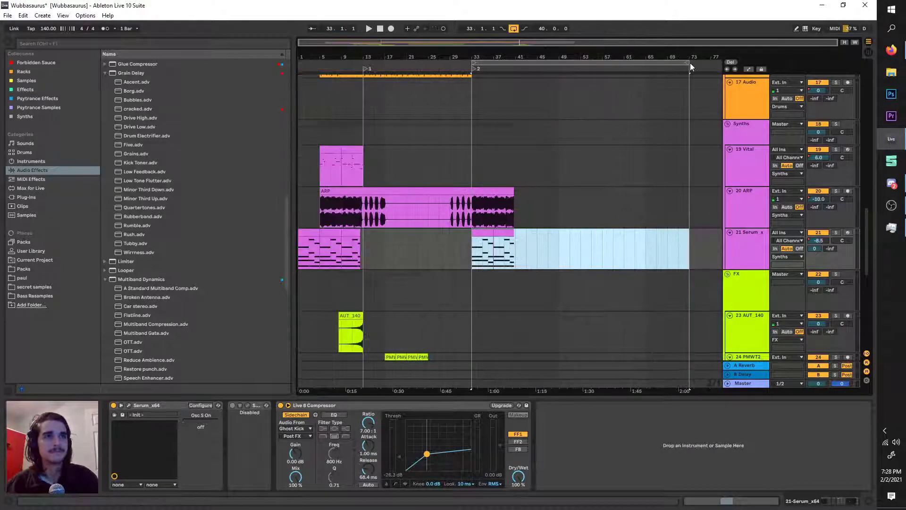
{"action": "left_click", "coordinate": [691, 66]}
{"action": "left_click_drag", "start_coordinate": [686, 65], "coordinate": [520, 65]}
{"action": "scroll", "coordinate": [501, 163], "scroll_direction": "up", "scroll_amount": 3}
{"action": "scroll", "coordinate": [480, 263], "scroll_direction": "down", "scroll_amount": 4}
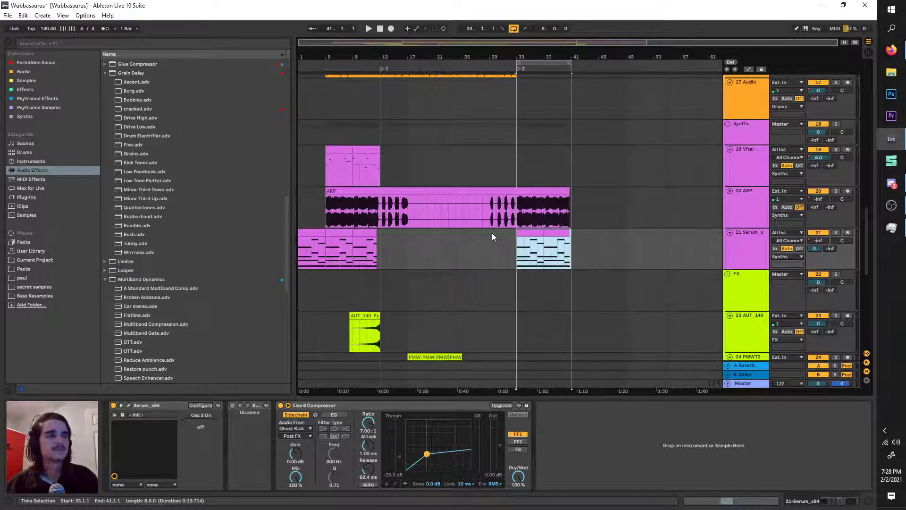
{"action": "scroll", "coordinate": [530, 257], "scroll_direction": "up", "scroll_amount": 2}
{"action": "scroll", "coordinate": [530, 257], "scroll_direction": "down", "scroll_amount": 2}
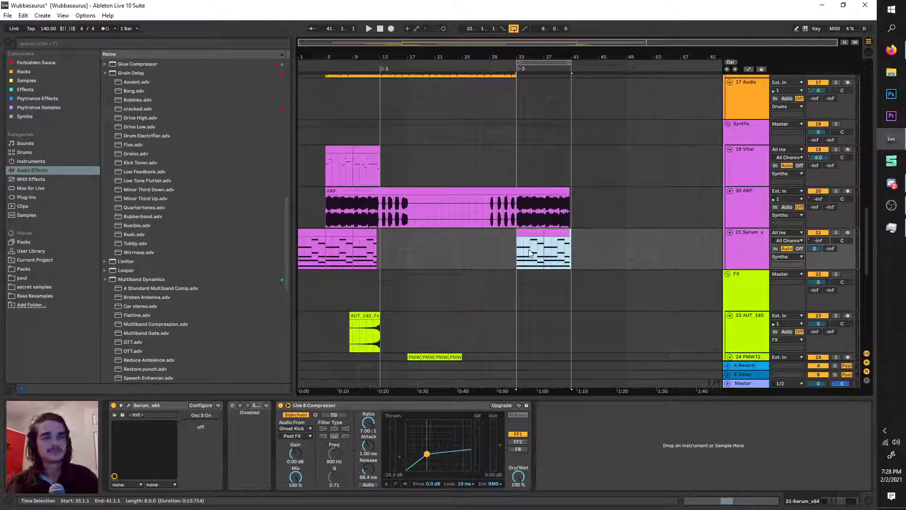
Check the Kick n Snare clips up to bar 41 and set the loop to bars 13 through 33.
{"action": "scroll", "coordinate": [583, 214], "scroll_direction": "up", "scroll_amount": 6}
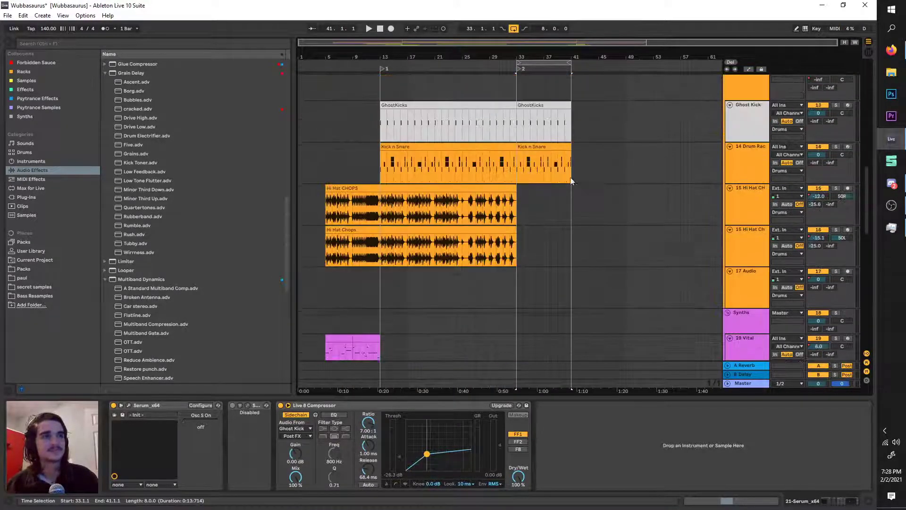
{"action": "left_click", "coordinate": [491, 202]}
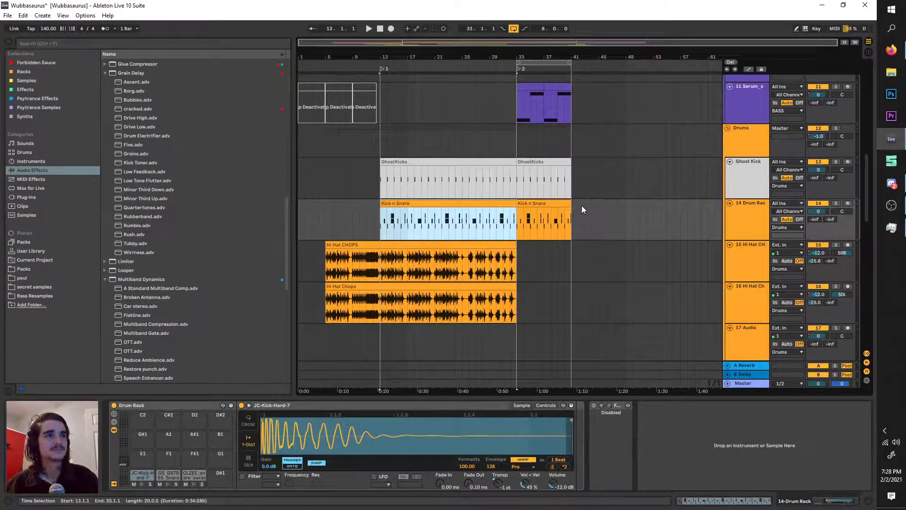
{"action": "left_click", "coordinate": [576, 207]}
{"action": "scroll", "coordinate": [547, 174], "scroll_direction": "up", "scroll_amount": 4}
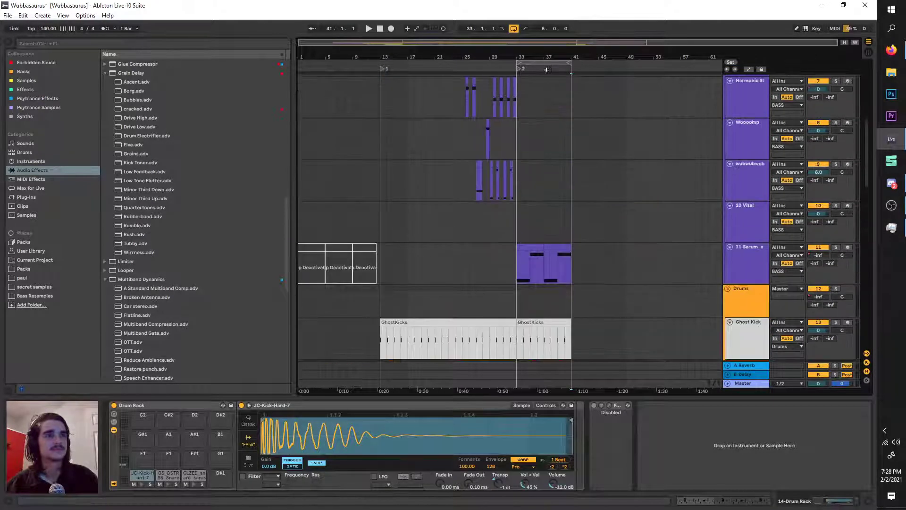
{"action": "left_click_drag", "start_coordinate": [541, 64], "coordinate": [514, 84]}
{"action": "scroll", "coordinate": [422, 152], "scroll_direction": "up", "scroll_amount": 3}
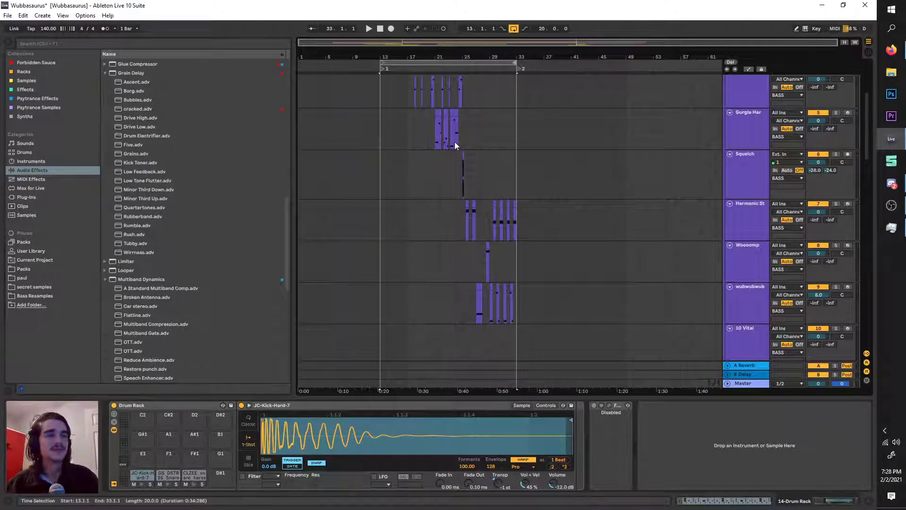
Copy bars 13 to 33 across all tracks, move the loop to bar 41, and paste the copied section there.
{"action": "scroll", "coordinate": [454, 141], "scroll_direction": "up", "scroll_amount": 8}
{"action": "scroll", "coordinate": [462, 169], "scroll_direction": "down", "scroll_amount": 6}
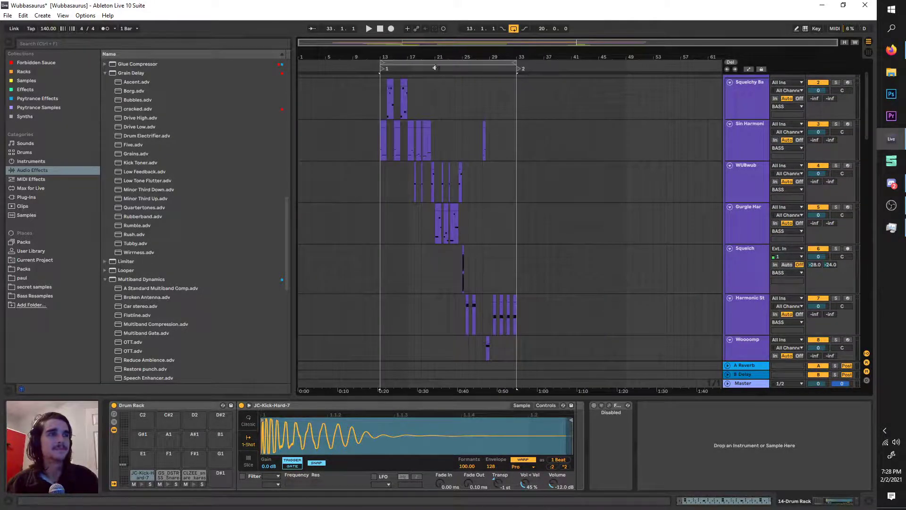
{"action": "left_click", "coordinate": [435, 62]}
{"action": "left_click_drag", "start_coordinate": [432, 62], "coordinate": [617, 95]}
{"action": "scroll", "coordinate": [505, 227], "scroll_direction": "down", "scroll_amount": 8}
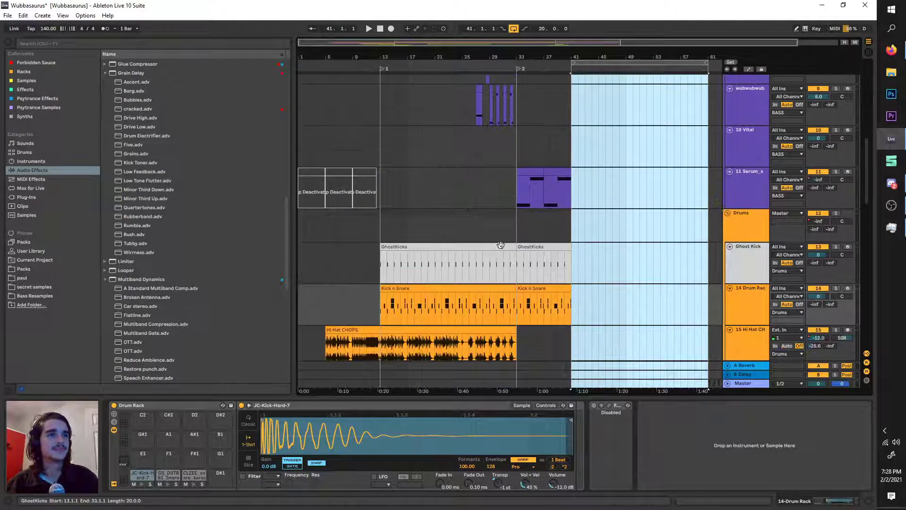
{"action": "scroll", "coordinate": [397, 194], "scroll_direction": "up", "scroll_amount": 3}
{"action": "scroll", "coordinate": [396, 193], "scroll_direction": "down", "scroll_amount": 3}
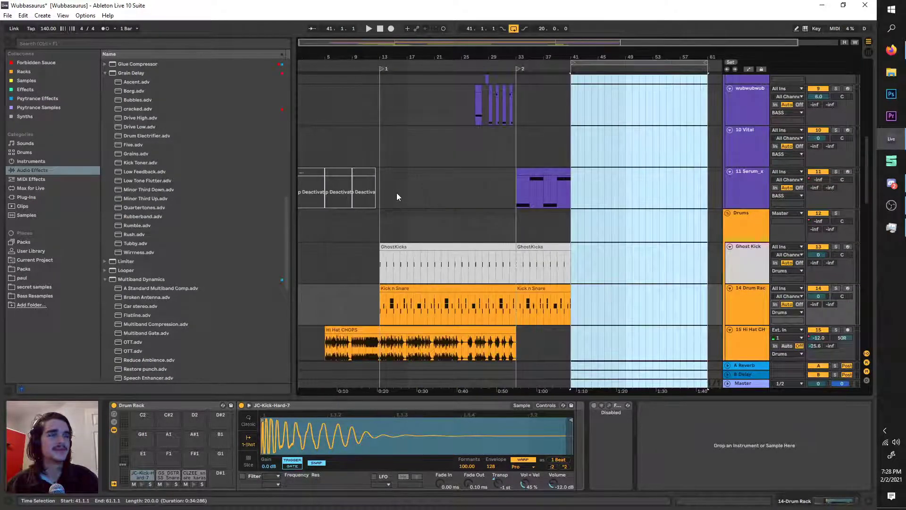
{"action": "scroll", "coordinate": [571, 117], "scroll_direction": "right", "scroll_amount": 1}
{"action": "key", "text": "ctrl+v"}
Examine the pasted bass, drum and synth clips between bars 41 and 61.
{"action": "scroll", "coordinate": [566, 136], "scroll_direction": "up", "scroll_amount": 3}
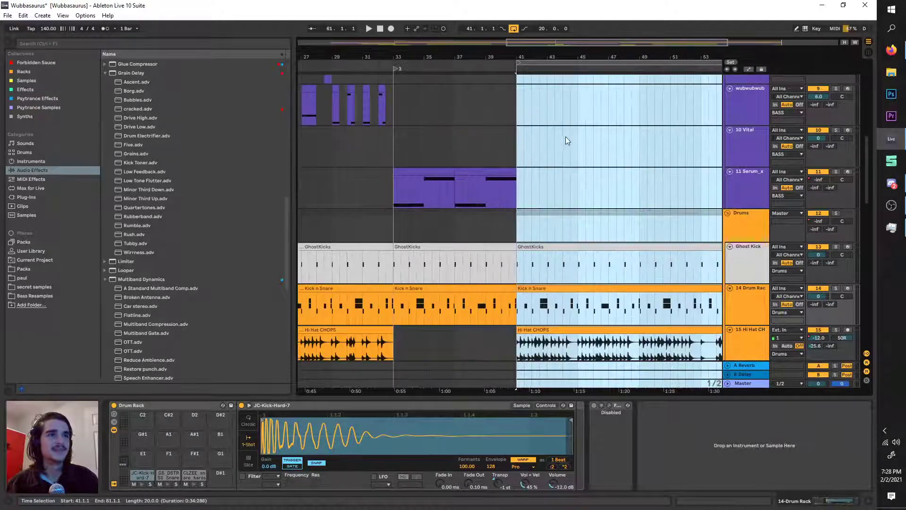
{"action": "scroll", "coordinate": [540, 196], "scroll_direction": "right", "scroll_amount": 2}
{"action": "left_click", "coordinate": [473, 63]}
{"action": "scroll", "coordinate": [508, 164], "scroll_direction": "down", "scroll_amount": 3}
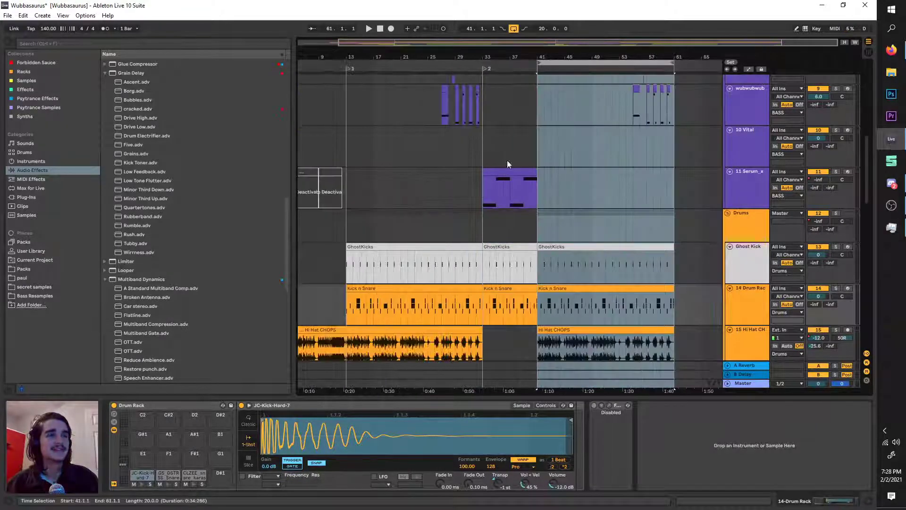
{"action": "scroll", "coordinate": [653, 294], "scroll_direction": "down", "scroll_amount": 1}
{"action": "left_click", "coordinate": [653, 294]}
{"action": "scroll", "coordinate": [638, 299], "scroll_direction": "down", "scroll_amount": 6}
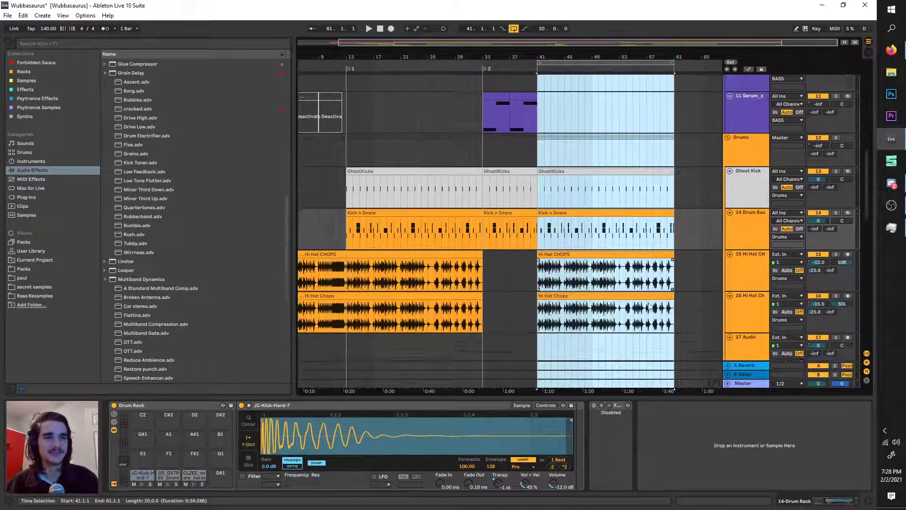
{"action": "scroll", "coordinate": [678, 274], "scroll_direction": "up", "scroll_amount": 8}
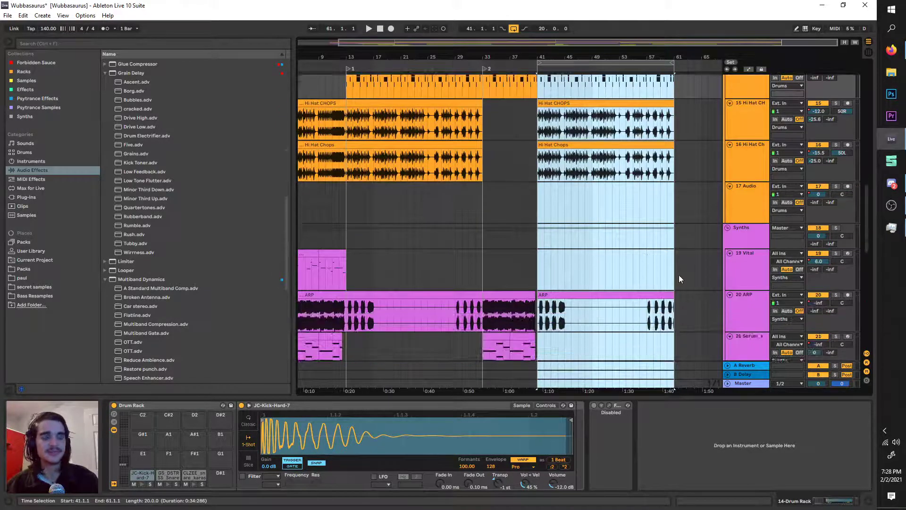
{"action": "scroll", "coordinate": [648, 287], "scroll_direction": "up", "scroll_amount": 3}
{"action": "scroll", "coordinate": [646, 290], "scroll_direction": "down", "scroll_amount": 1}
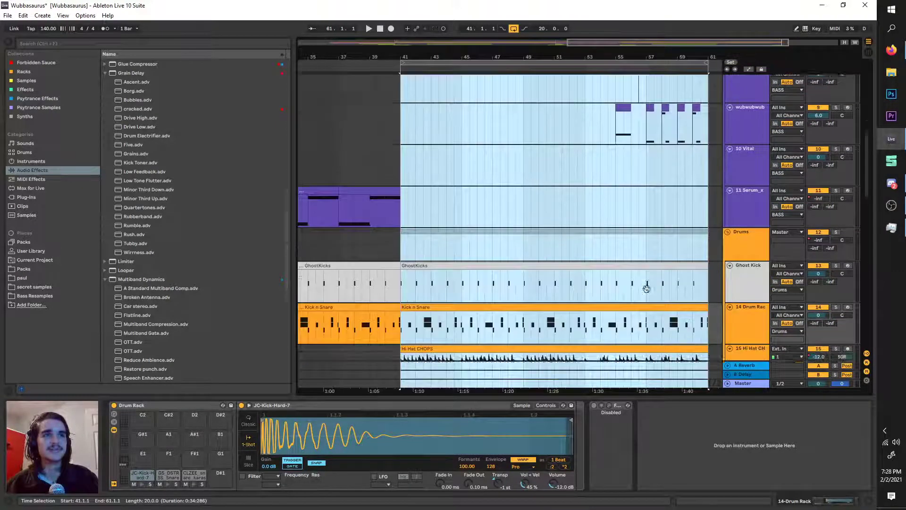
{"action": "scroll", "coordinate": [643, 287], "scroll_direction": "up", "scroll_amount": 8}
{"action": "scroll", "coordinate": [640, 265], "scroll_direction": "up", "scroll_amount": 5}
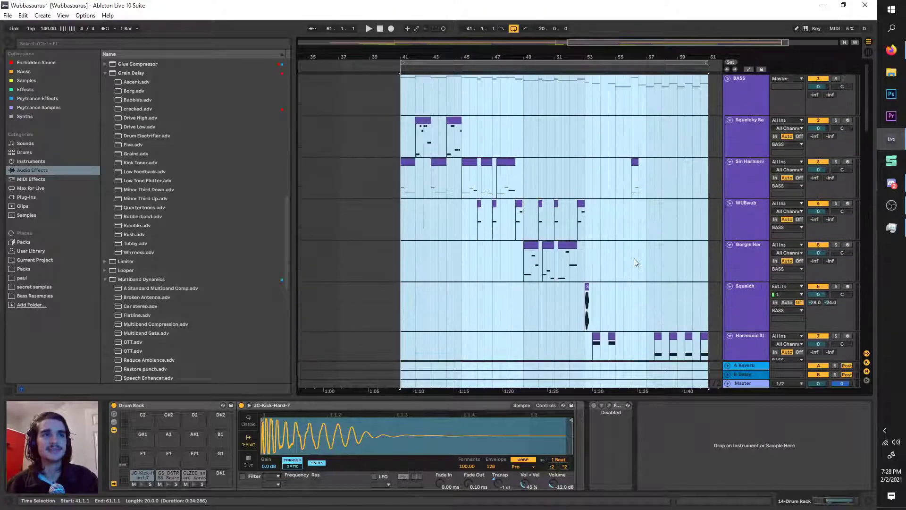
{"action": "scroll", "coordinate": [599, 271], "scroll_direction": "down", "scroll_amount": 3}
{"action": "scroll", "coordinate": [565, 278], "scroll_direction": "up", "scroll_amount": 3}
Play from bar 41 and open the first Sin Harmonics clip there in an enlarged note editor.
{"action": "key", "text": "space"}
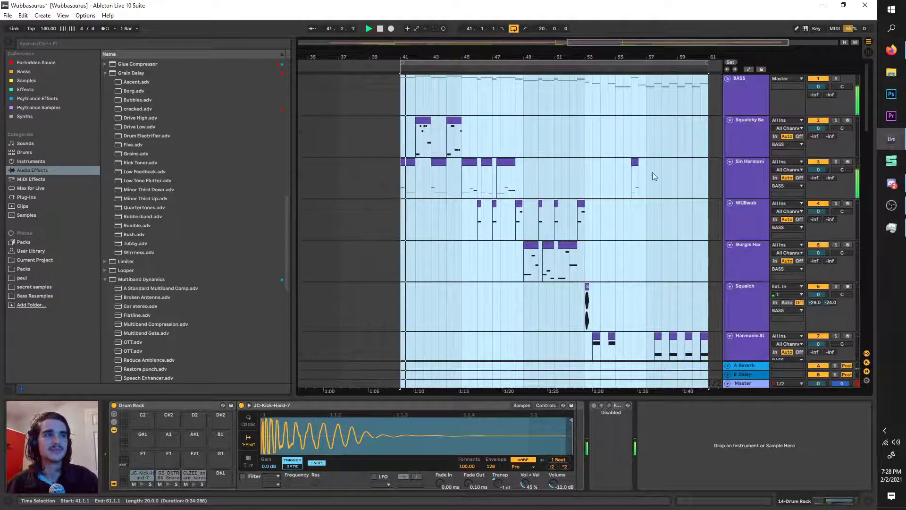
{"action": "left_click", "coordinate": [751, 164]}
{"action": "left_click", "coordinate": [403, 161]}
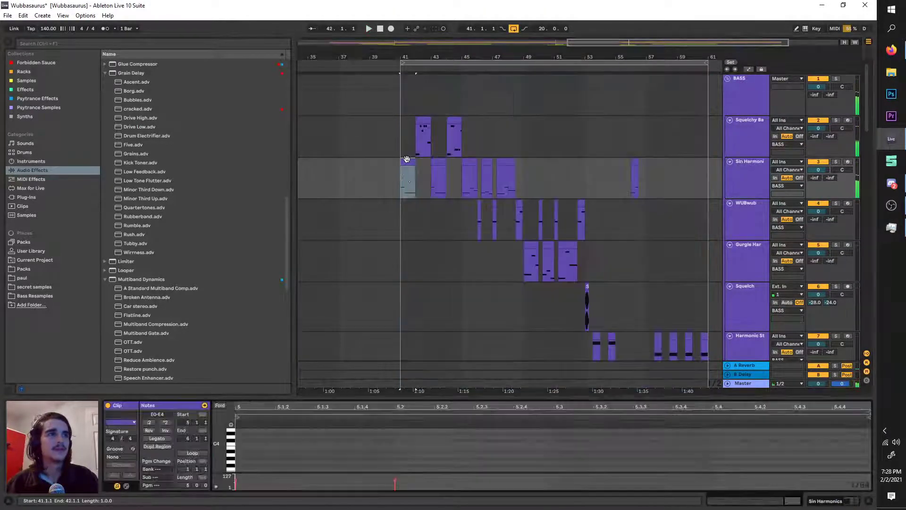
{"action": "left_click_drag", "start_coordinate": [440, 400], "coordinate": [441, 229]}
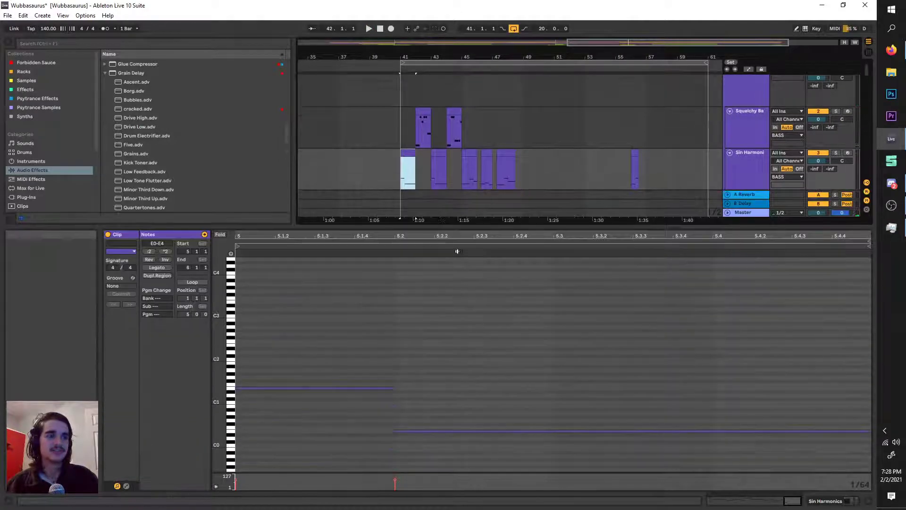
Audition the clip and shorten its E0 note to one beat, from 5.2 to 5.3.
{"action": "left_click", "coordinate": [437, 432]}
{"action": "key", "text": "space"}
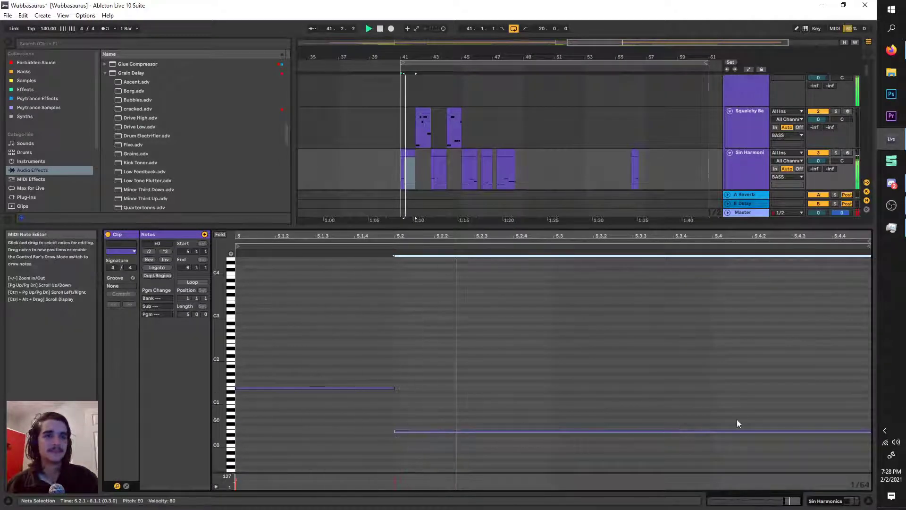
{"action": "key", "text": "space"}
{"action": "scroll", "coordinate": [727, 420], "scroll_direction": "down", "scroll_amount": 3}
{"action": "left_click_drag", "start_coordinate": [870, 431], "coordinate": [724, 432]}
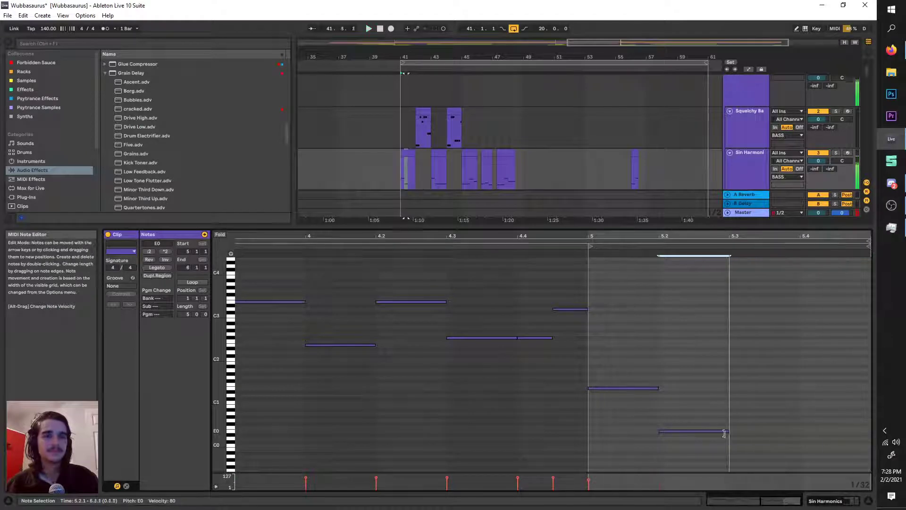
{"action": "key", "text": "space"}
Show the Sin Harmonics track's devices, play the shortened clip, and select the loop range starting at bar 41.
{"action": "double_click", "coordinate": [746, 186]}
{"action": "scroll", "coordinate": [486, 169], "scroll_direction": "up", "scroll_amount": 3}
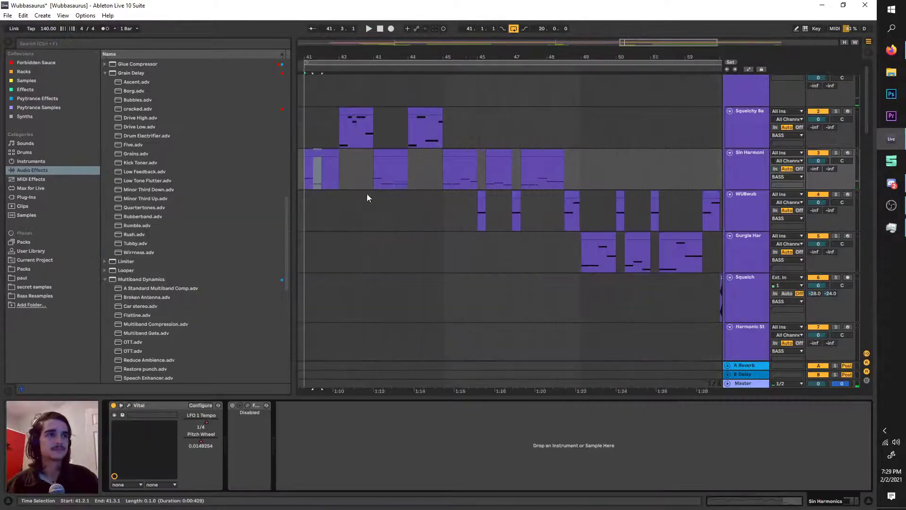
{"action": "scroll", "coordinate": [367, 192], "scroll_direction": "left", "scroll_amount": 2}
{"action": "key", "text": "space"}
{"action": "left_click", "coordinate": [384, 163]}
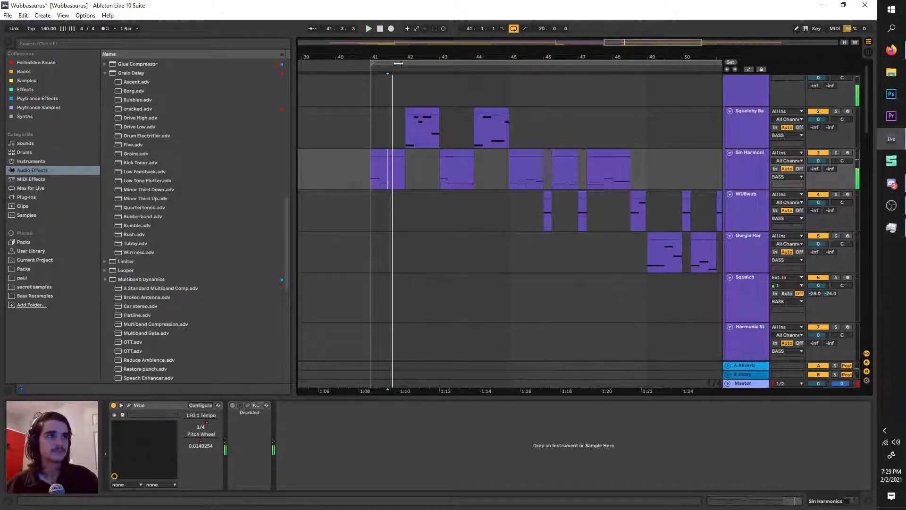
{"action": "mouse_move", "coordinate": [401, 65]}
{"action": "left_mouse_down"}
{"action": "mouse_move", "coordinate": [414, 66]}
{"action": "mouse_move", "coordinate": [398, 66]}
{"action": "left_mouse_up"}
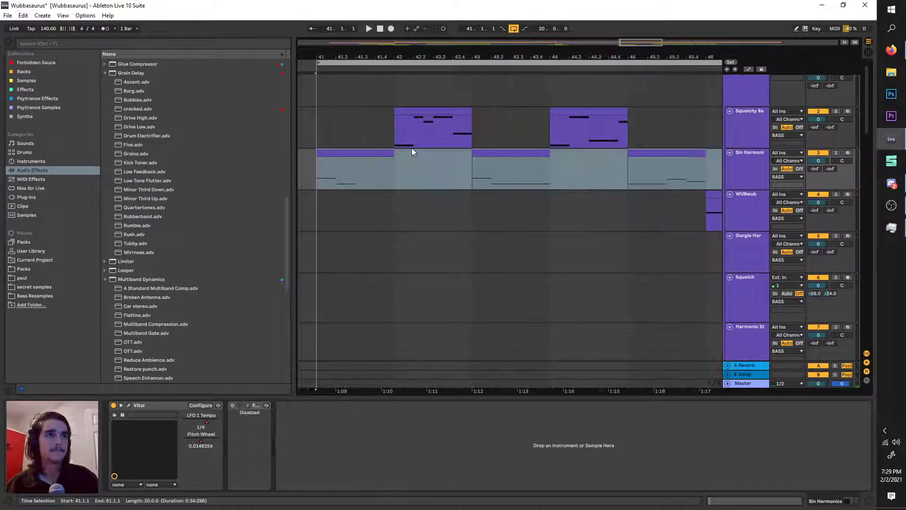
{"action": "left_click", "coordinate": [738, 179]}
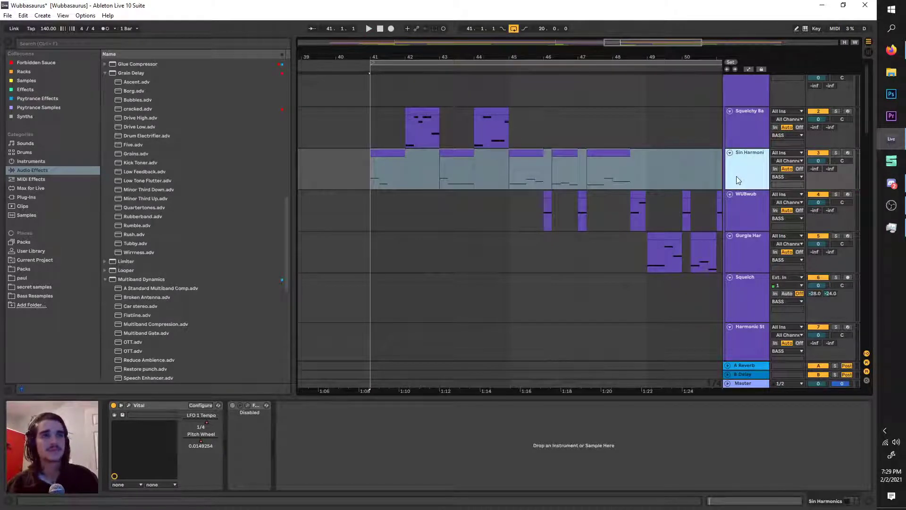
Move the loop start to bar 42, solo the Squelchy bass track, and play its first clip.
{"action": "left_click_drag", "start_coordinate": [400, 64], "coordinate": [443, 70]}
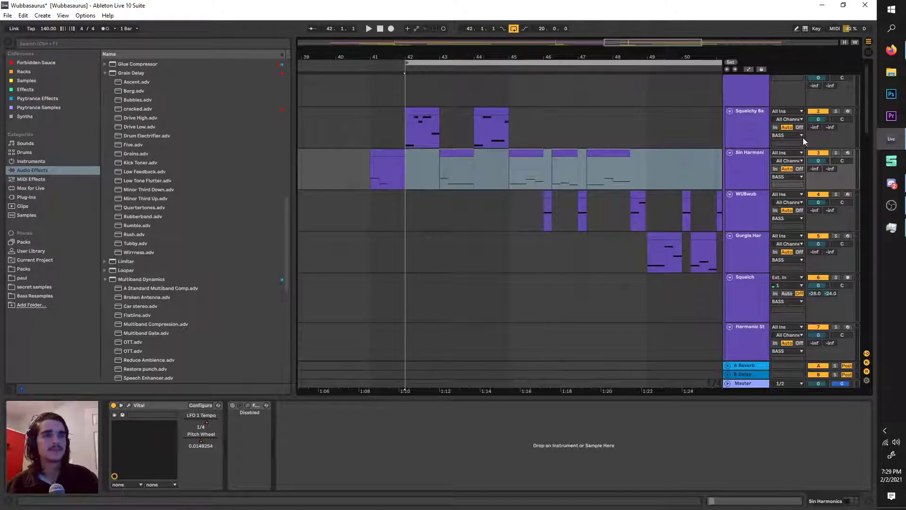
{"action": "left_click", "coordinate": [836, 112]}
{"action": "key", "text": "space"}
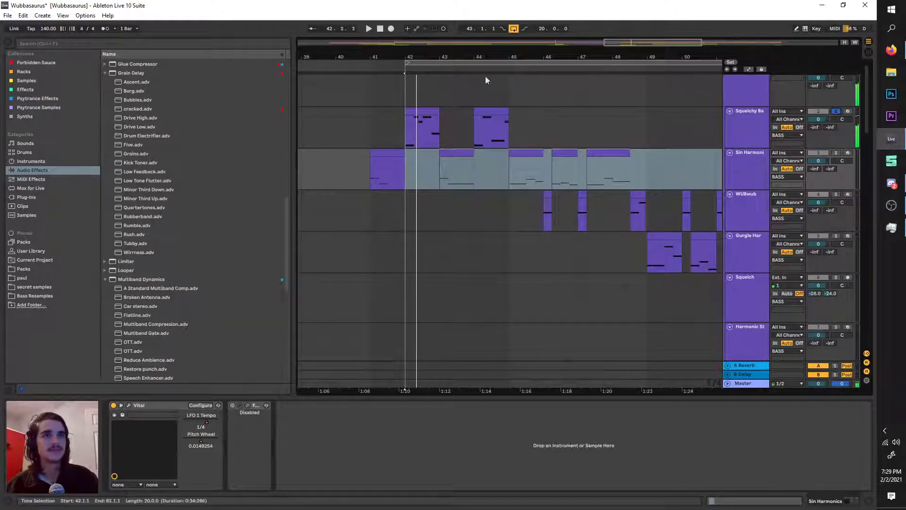
{"action": "key", "text": "space"}
Return the loop start to bar 41, play from there, and clear the bass track solo.
{"action": "left_click_drag", "start_coordinate": [446, 63], "coordinate": [406, 87]}
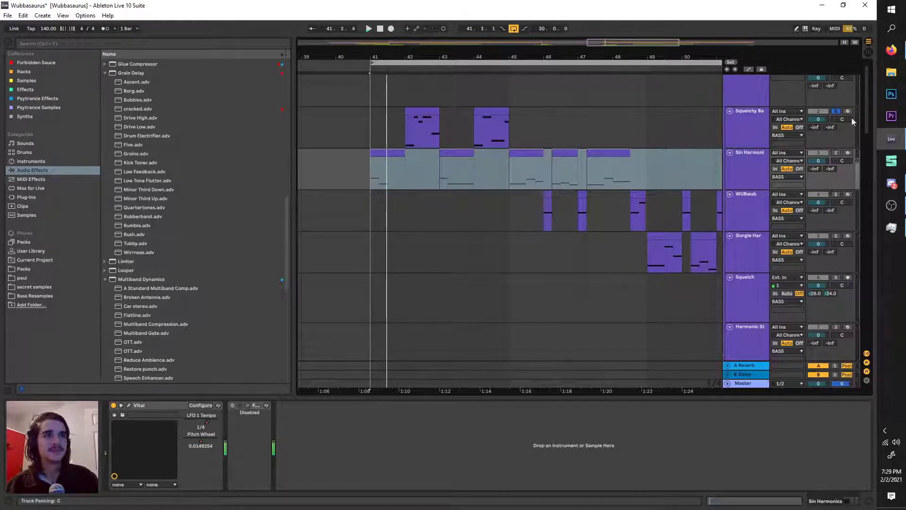
{"action": "left_click", "coordinate": [836, 154]}
{"action": "left_click_drag", "start_coordinate": [502, 165], "coordinate": [548, 164]}
{"action": "left_click", "coordinate": [836, 154]}
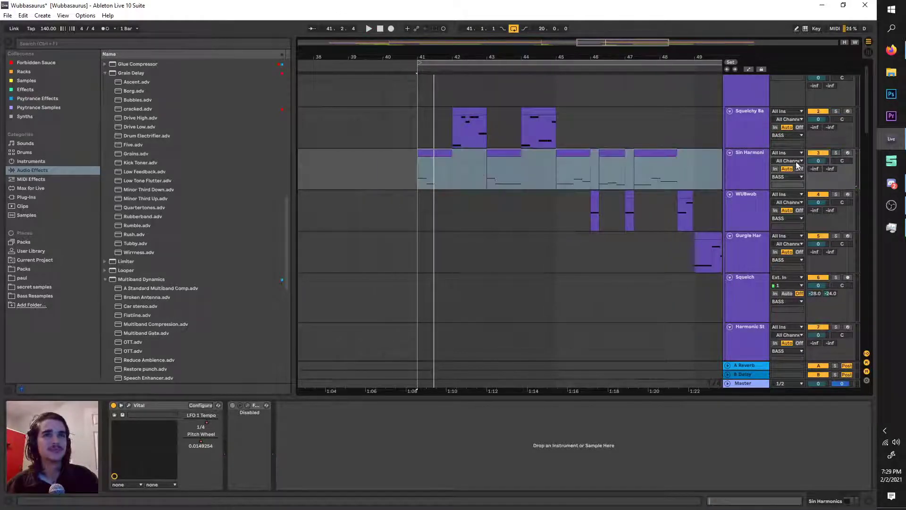
{"action": "scroll", "coordinate": [478, 169], "scroll_direction": "up", "scroll_amount": 3}
{"action": "scroll", "coordinate": [479, 169], "scroll_direction": "down", "scroll_amount": 6}
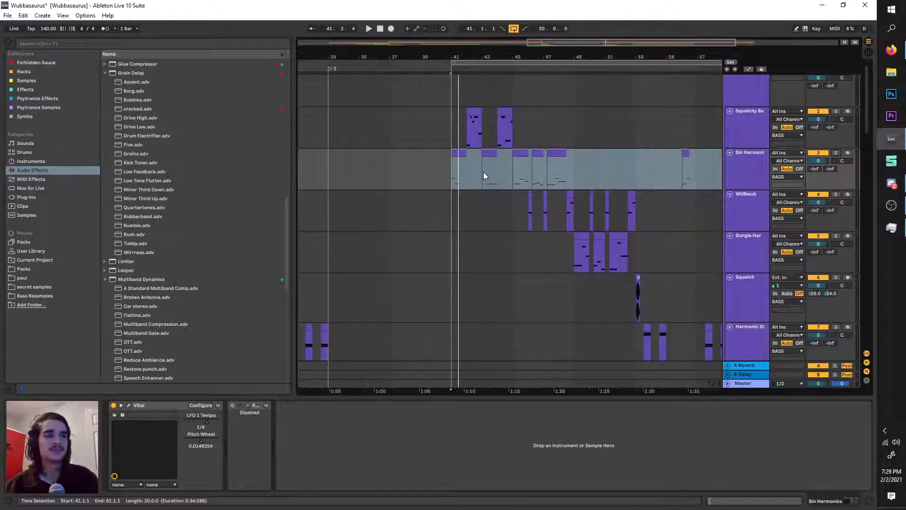
{"action": "scroll", "coordinate": [483, 171], "scroll_direction": "down", "scroll_amount": 3}
{"action": "scroll", "coordinate": [482, 172], "scroll_direction": "up", "scroll_amount": 6}
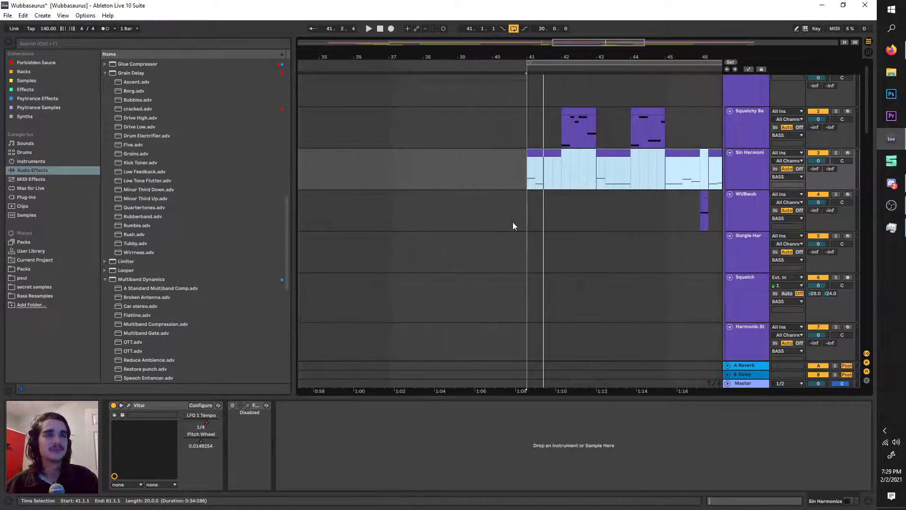
Compare the device chains of the Sin Harmonics, WUBwub and Gurgle Harmonics tracks, ending on Sin Harmonics.
{"action": "scroll", "coordinate": [512, 222], "scroll_direction": "down", "scroll_amount": 5}
{"action": "left_click", "coordinate": [751, 168]}
{"action": "key", "text": "Down"}
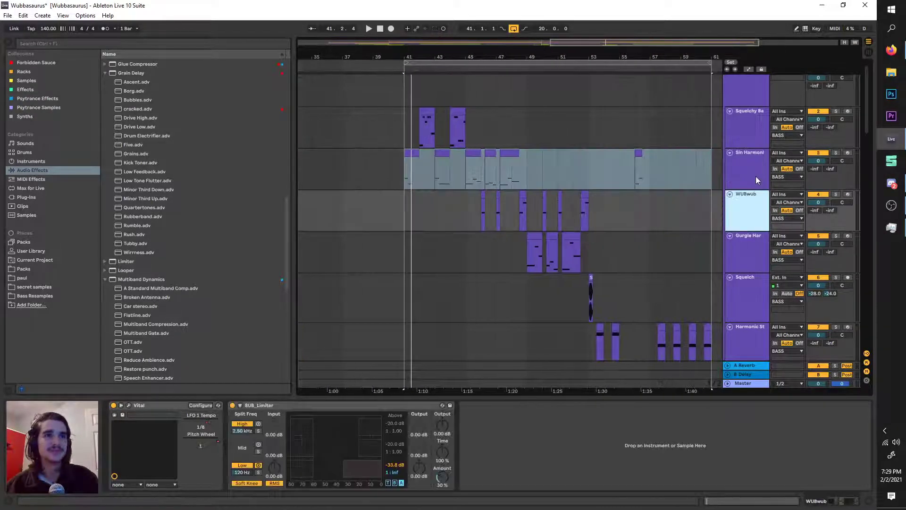
{"action": "key", "text": "Up"}
{"action": "key", "text": "Down"}
{"action": "key", "text": "Up"}
{"action": "key", "text": "Down"}
{"action": "key", "text": "Up"}
{"action": "key", "text": "Down"}
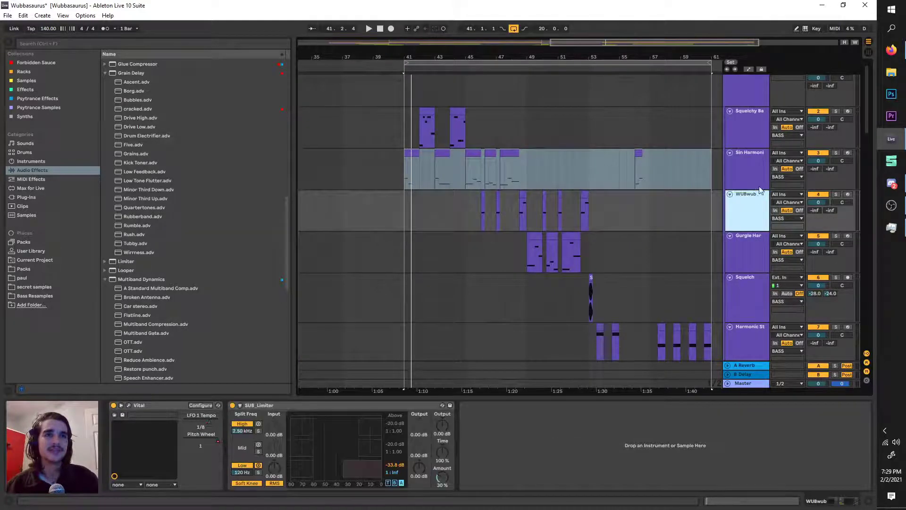
{"action": "key", "text": "Up"}
{"action": "key", "text": "Down"}
{"action": "key", "text": "Up"}
{"action": "key", "text": "Down"}
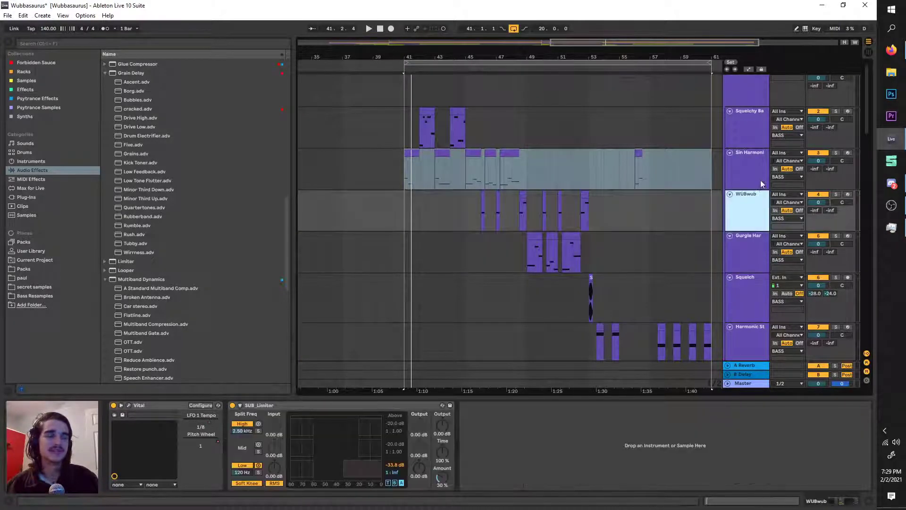
{"action": "key", "text": "Up"}
{"action": "key", "text": "Down"}
{"action": "key", "text": "Down"}
{"action": "key", "text": "Down"}
{"action": "key", "text": "Up"}
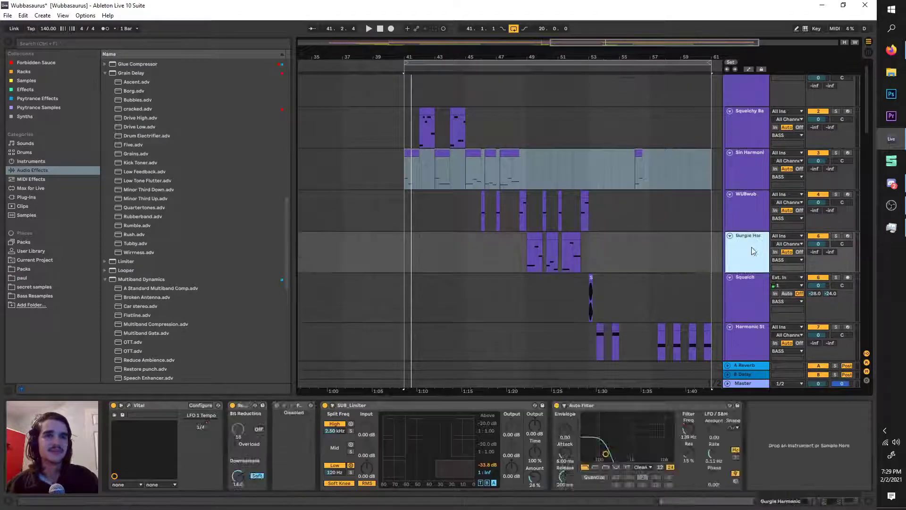
{"action": "left_click", "coordinate": [748, 171]}
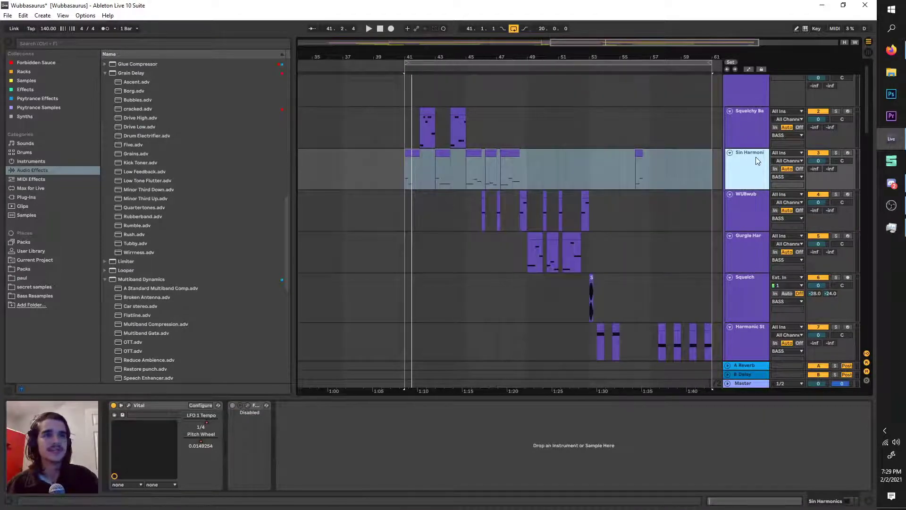
Play the drop from bar 41 and move the loop start to 41.3.
{"action": "scroll", "coordinate": [407, 169], "scroll_direction": "up", "scroll_amount": 2}
{"action": "key", "text": "space"}
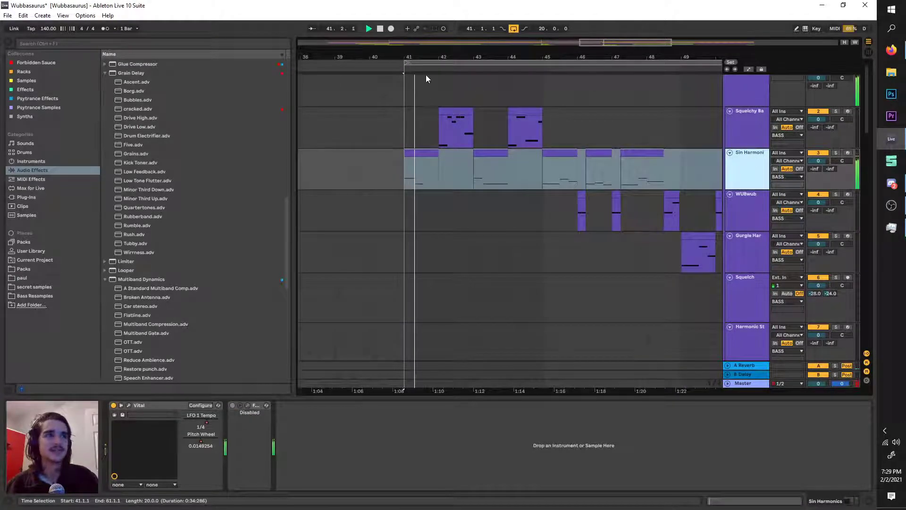
{"action": "scroll", "coordinate": [425, 64], "scroll_direction": "up", "scroll_amount": 2}
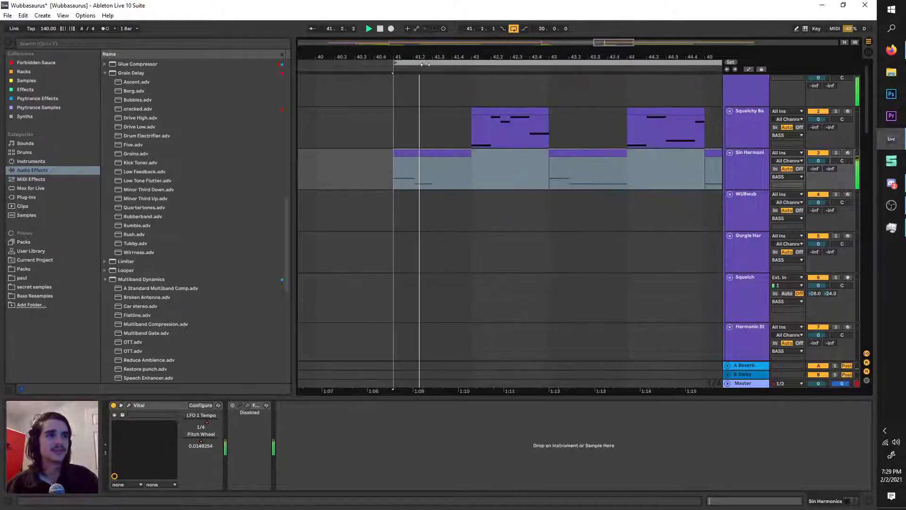
{"action": "left_click", "coordinate": [431, 64]}
Duplicate the Sin Harmonics track together with its clips and devices.
{"action": "left_click", "coordinate": [749, 168]}
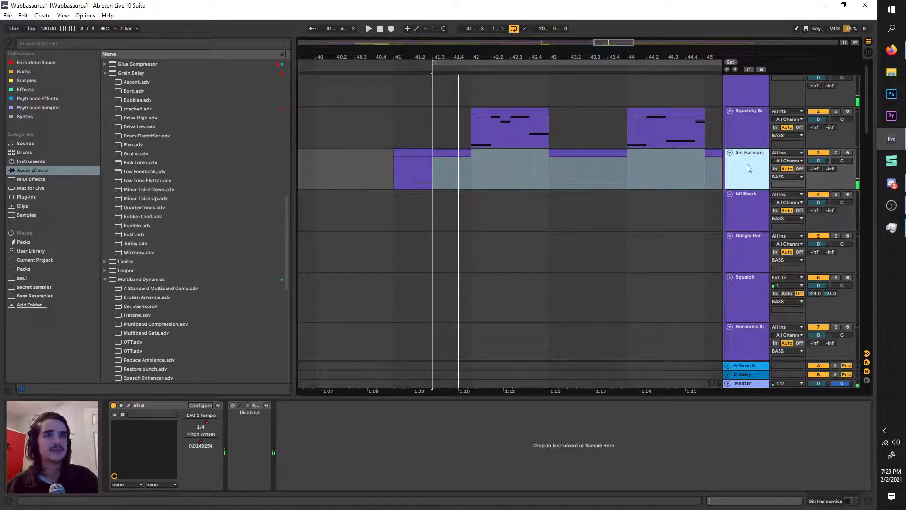
{"action": "key", "text": "ctrl+d"}
{"action": "key", "text": "minus"}
{"action": "key", "text": "minus"}
{"action": "key", "text": "minus"}
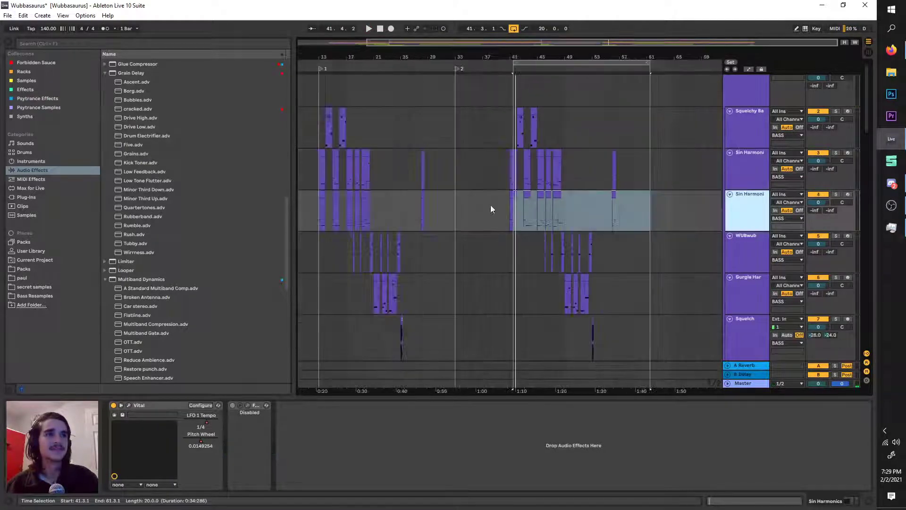
{"action": "key", "text": "plus"}
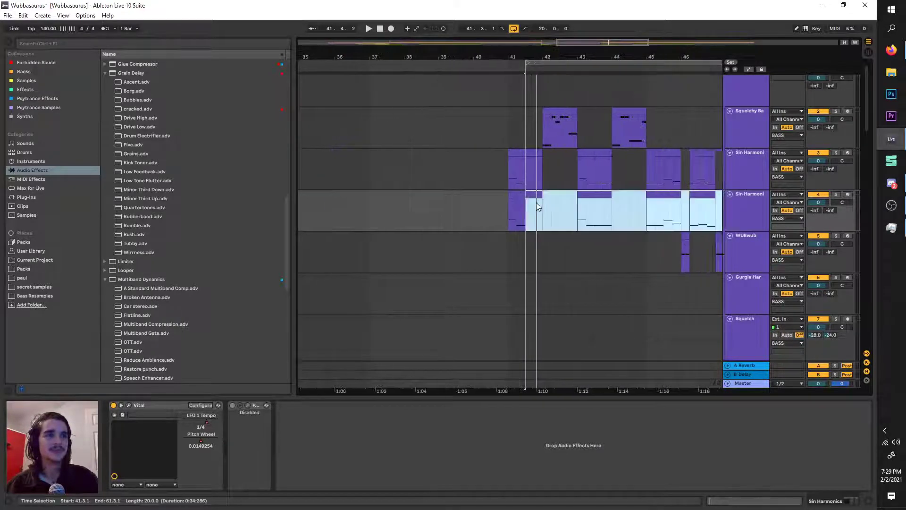
Move the first clip of the second drop on the duplicated Sin Harmonics track to start at 41.3.
{"action": "left_click", "coordinate": [531, 215]}
{"action": "key", "text": "plus"}
{"action": "key", "text": "plus"}
{"action": "left_click_drag", "start_coordinate": [552, 194], "coordinate": [543, 194]}
{"action": "scroll", "coordinate": [544, 194], "scroll_direction": "down", "scroll_amount": 3}
Delete the clip's E0 note at 5.2 and extend its first note across the whole bar.
{"action": "double_click", "coordinate": [543, 194]}
{"action": "left_click_drag", "start_coordinate": [517, 402], "coordinate": [509, 441]}
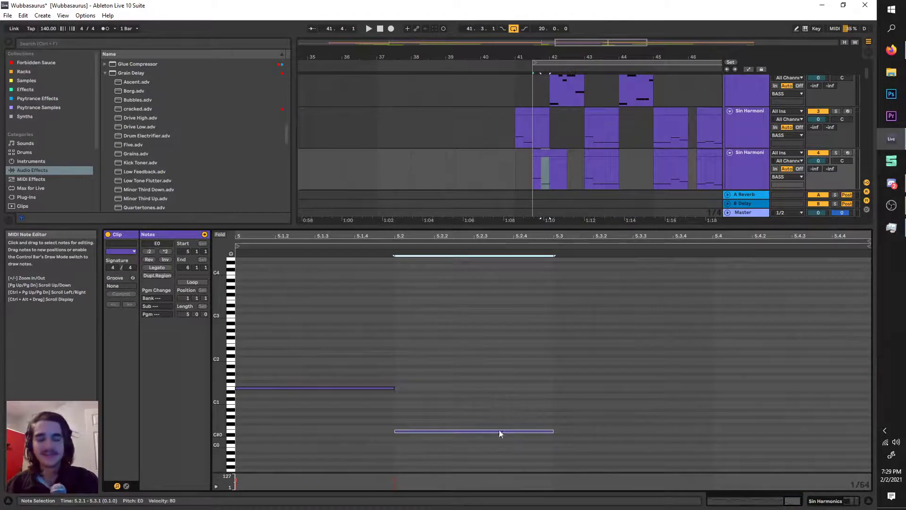
{"action": "key", "text": "Delete"}
{"action": "left_click", "coordinate": [395, 388]}
{"action": "left_click_drag", "start_coordinate": [568, 353], "coordinate": [871, 339]}
{"action": "double_click", "coordinate": [736, 164]}
Audition the two overlapping clips from bar 41, return the loop start to 41.3, and solo the duplicated Sin Harmonics track.
{"action": "scroll", "coordinate": [553, 170], "scroll_direction": "up", "scroll_amount": 3}
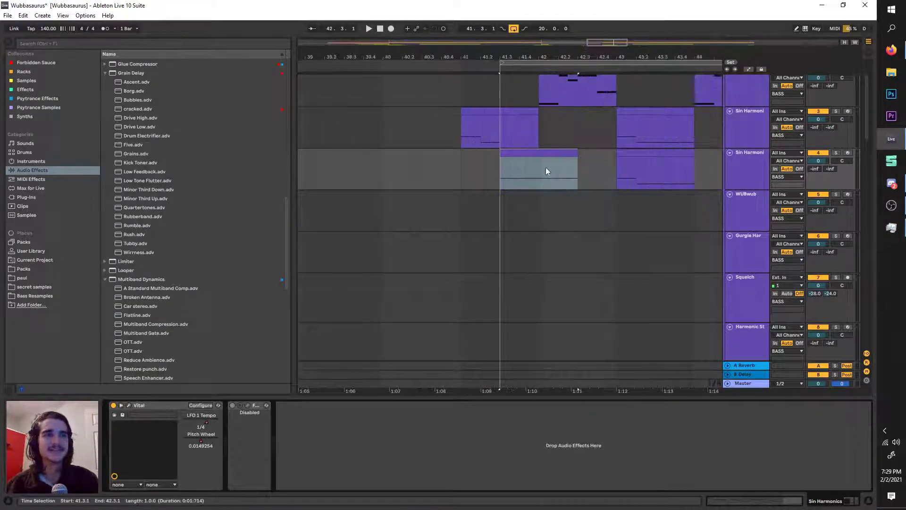
{"action": "left_click_drag", "start_coordinate": [528, 63], "coordinate": [494, 59]}
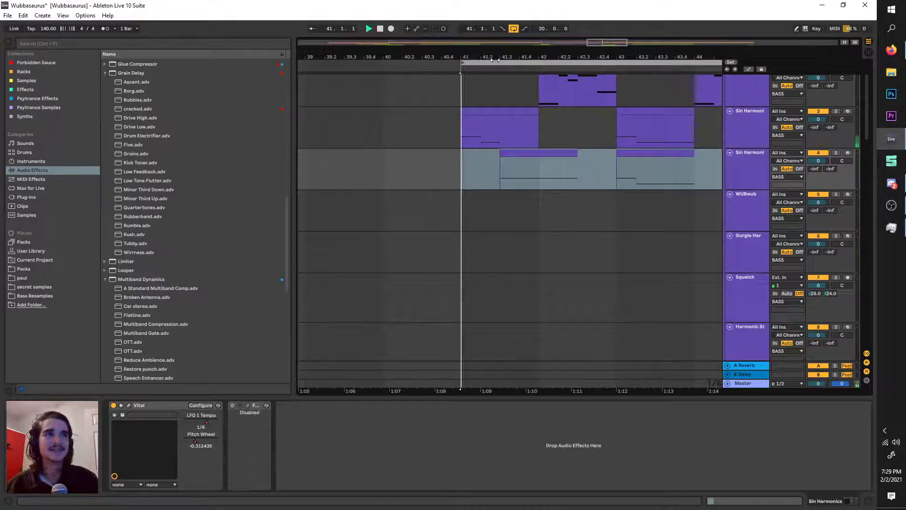
{"action": "left_click_drag", "start_coordinate": [495, 60], "coordinate": [539, 74]}
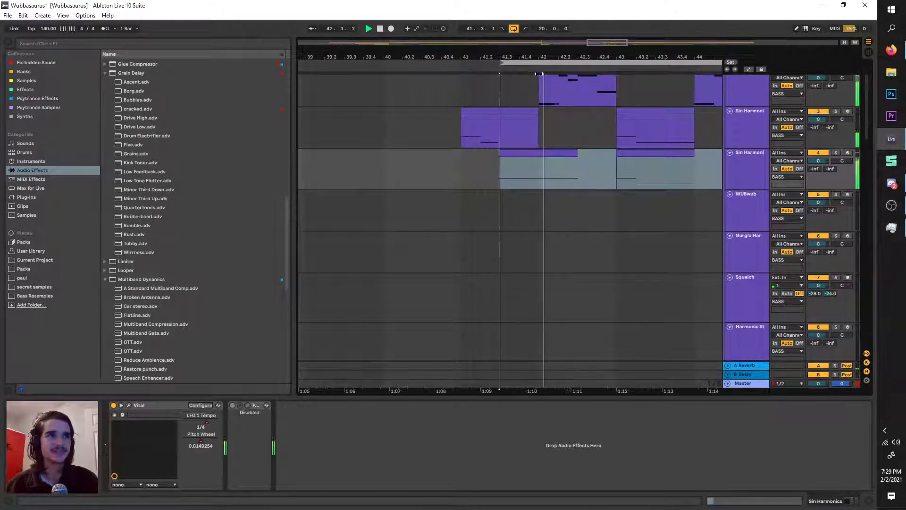
{"action": "key", "text": "space"}
{"action": "left_click", "coordinate": [837, 153]}
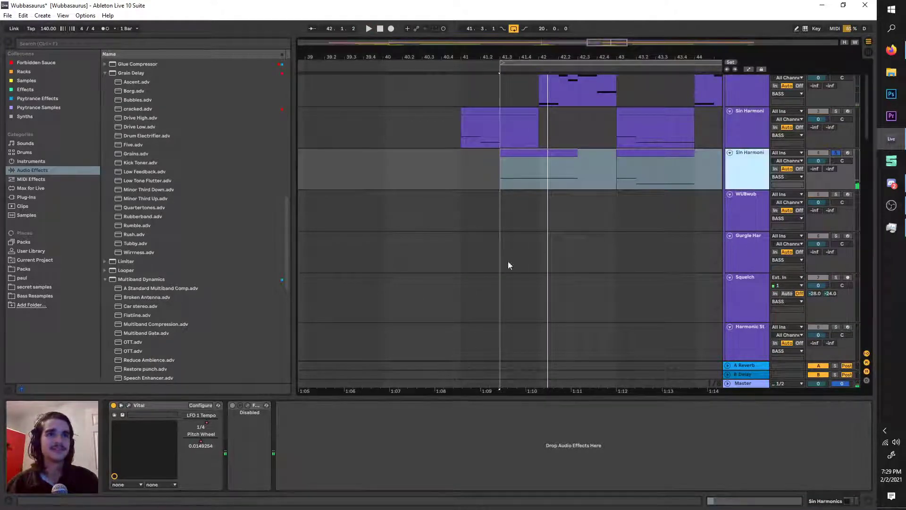
Delete the Squelchy Bass clips at bars 42 and 44 and both Sin Harmonics tracks' clips from bar 43 to bar 49.
{"action": "key", "text": "minus"}
{"action": "scroll", "coordinate": [614, 184], "scroll_direction": "up", "scroll_amount": 2}
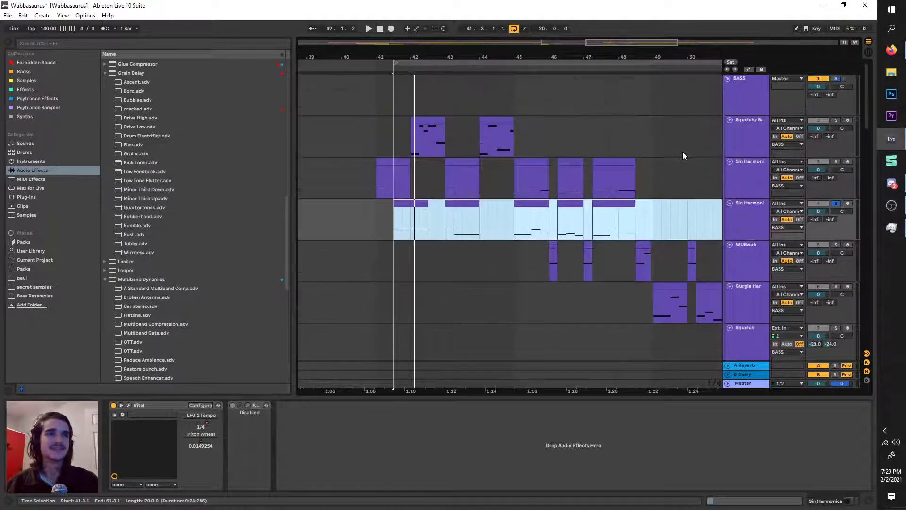
{"action": "left_click_drag", "start_coordinate": [682, 151], "coordinate": [413, 126]}
{"action": "key", "text": "Delete"}
{"action": "left_click", "coordinate": [604, 197]}
{"action": "left_click_drag", "start_coordinate": [661, 213], "coordinate": [446, 159]}
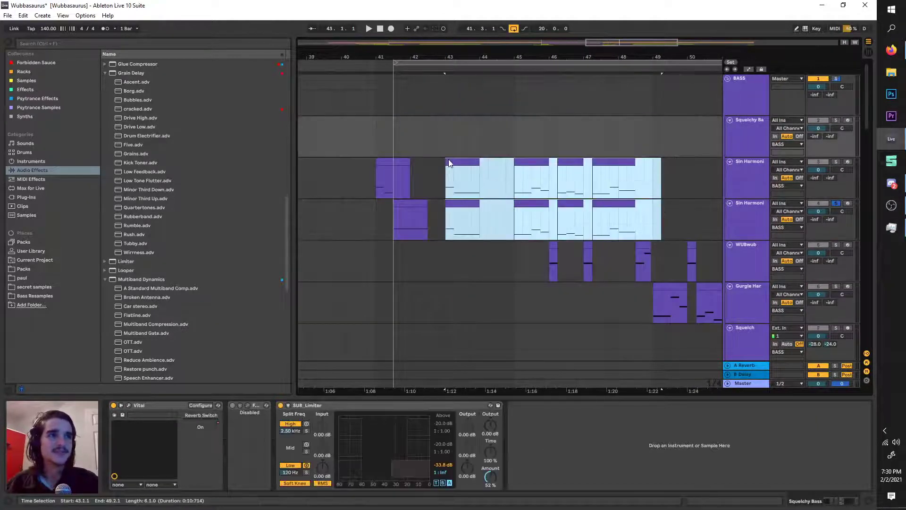
{"action": "key", "text": "Delete"}
Open the duplicated Sin Harmonics track's Vital synth, show its effects, and set playback to start from 41.3.
{"action": "left_click", "coordinate": [745, 217]}
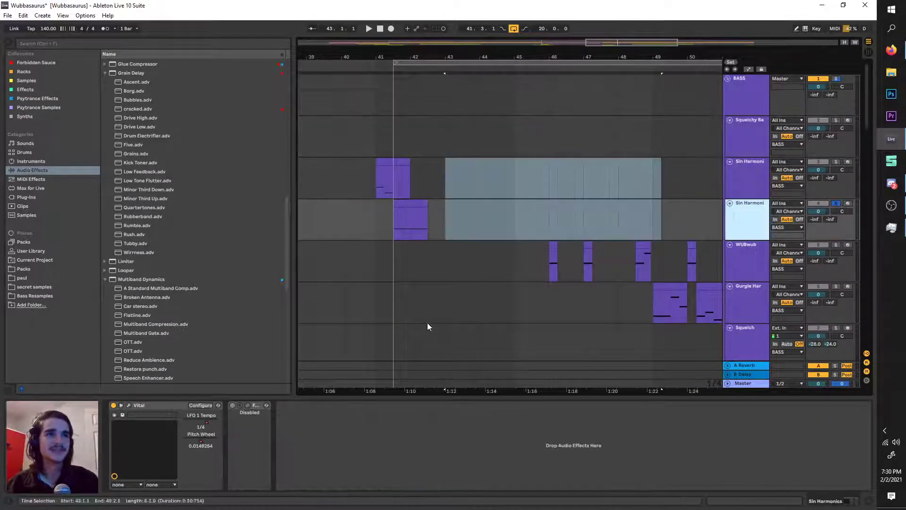
{"action": "left_click", "coordinate": [129, 405]}
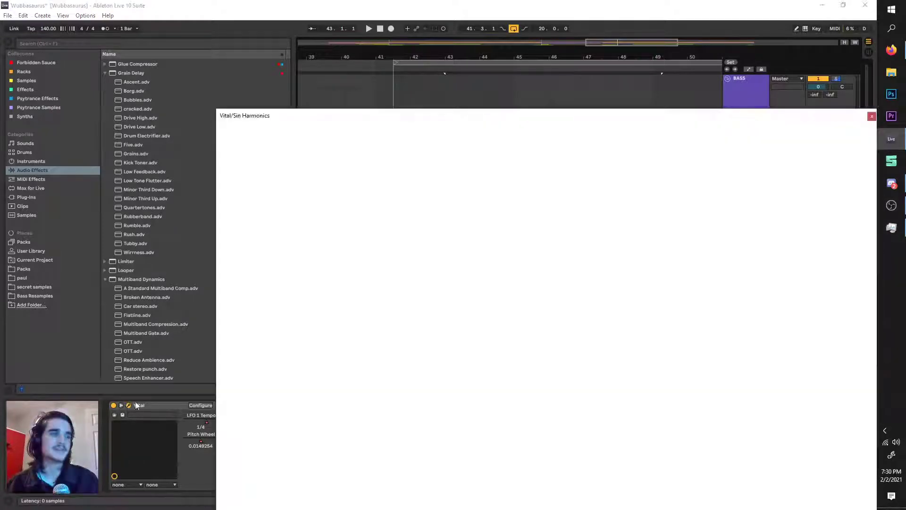
{"action": "left_click_drag", "start_coordinate": [589, 131], "coordinate": [555, 85]}
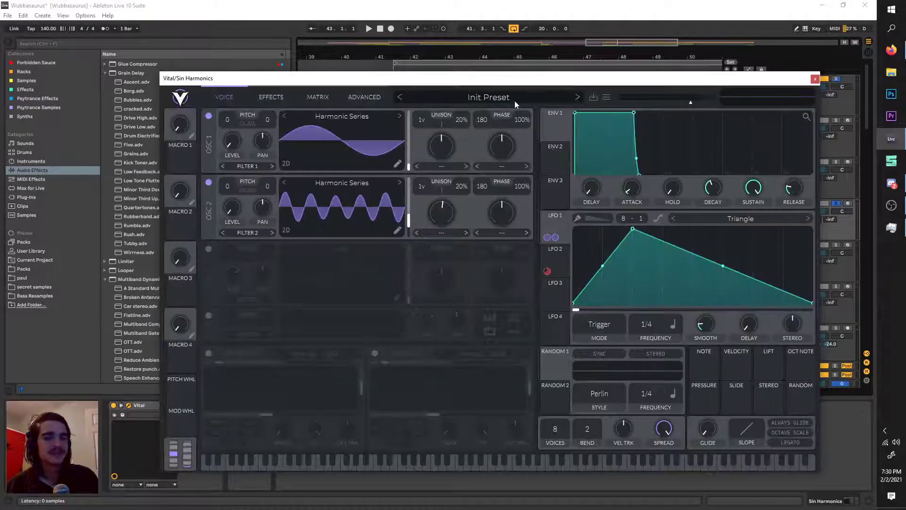
{"action": "left_click", "coordinate": [368, 29]}
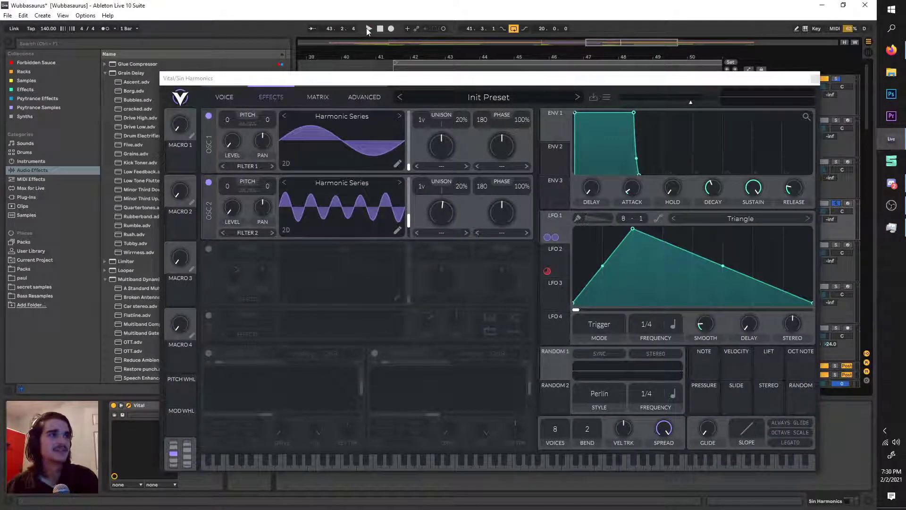
{"action": "left_click_drag", "start_coordinate": [380, 80], "coordinate": [418, 119]}
{"action": "left_click", "coordinate": [394, 219]}
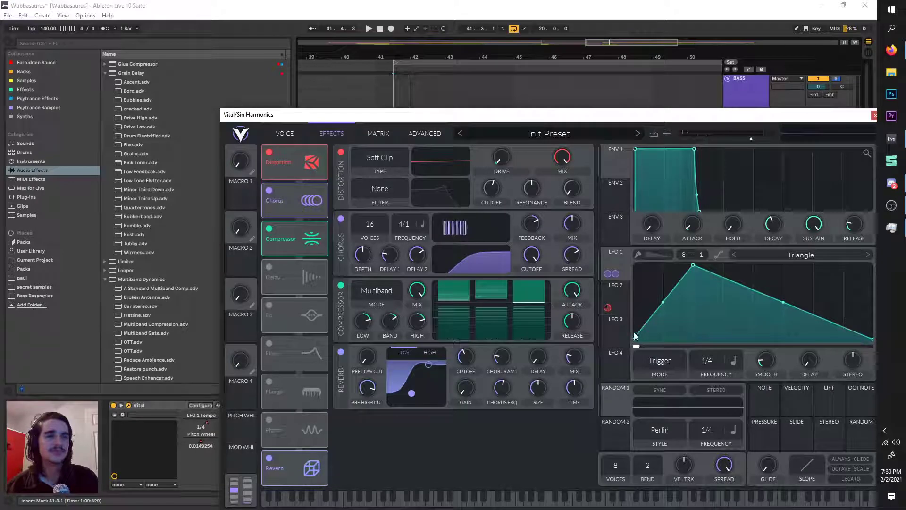
Flatten Vital's LFO 1 at full level and reshape LFO 2 into a rising ramp that holds at full level.
{"action": "left_click_drag", "start_coordinate": [635, 337], "coordinate": [634, 266]}
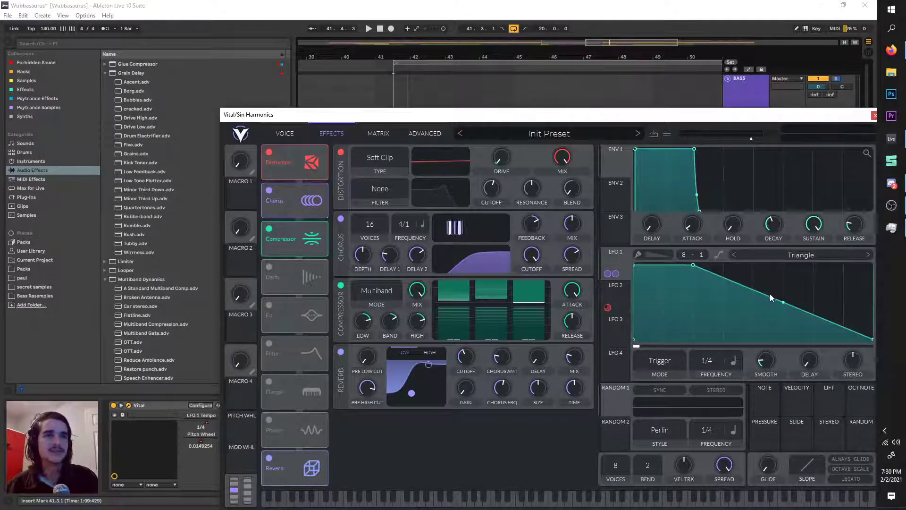
{"action": "left_click_drag", "start_coordinate": [770, 297], "coordinate": [774, 264]}
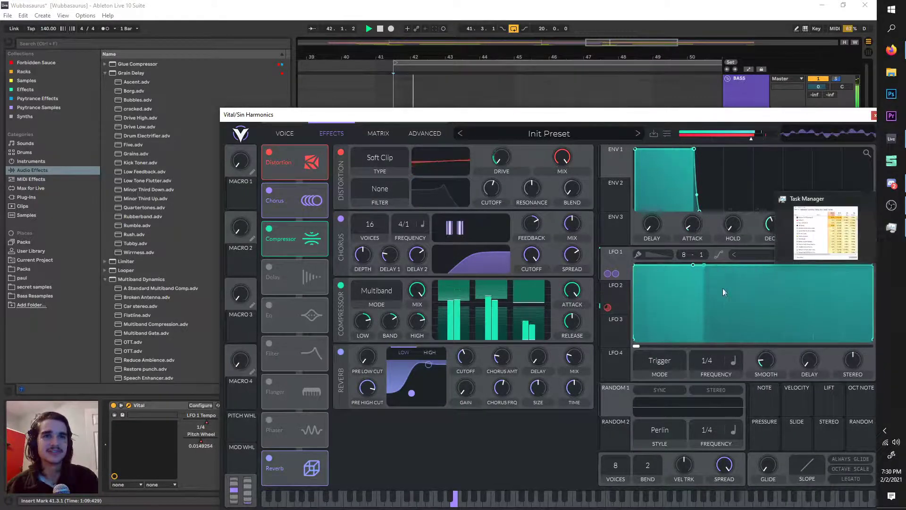
{"action": "left_click", "coordinate": [619, 288]}
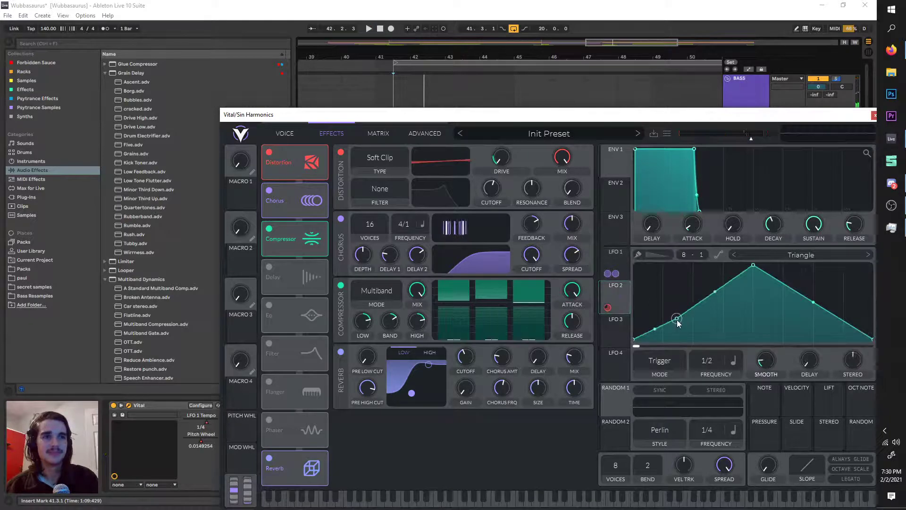
{"action": "left_click", "coordinate": [614, 253]}
{"action": "left_click_drag", "start_coordinate": [794, 307], "coordinate": [793, 257]}
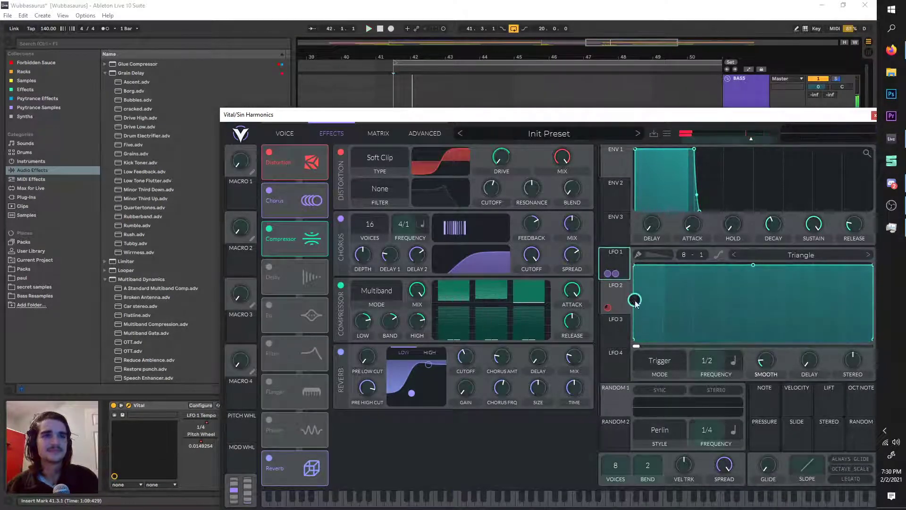
{"action": "left_click_drag", "start_coordinate": [634, 268], "coordinate": [641, 370]}
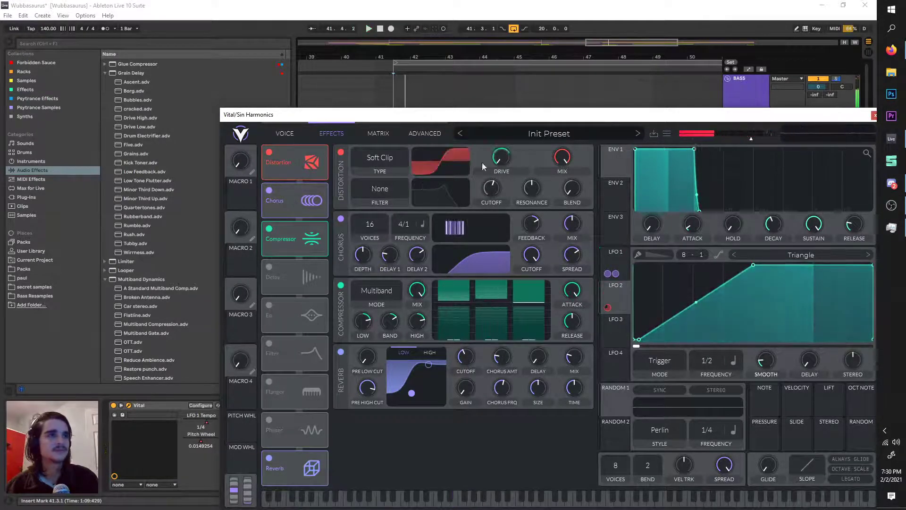
Set LFO 2's modulation of the distortion drive to 30.60 and change the distortion type to Sine Fold.
{"action": "mouse_move", "coordinate": [502, 166]}
{"action": "left_click_drag", "start_coordinate": [502, 181], "coordinate": [502, 192]}
{"action": "left_click", "coordinate": [379, 159]}
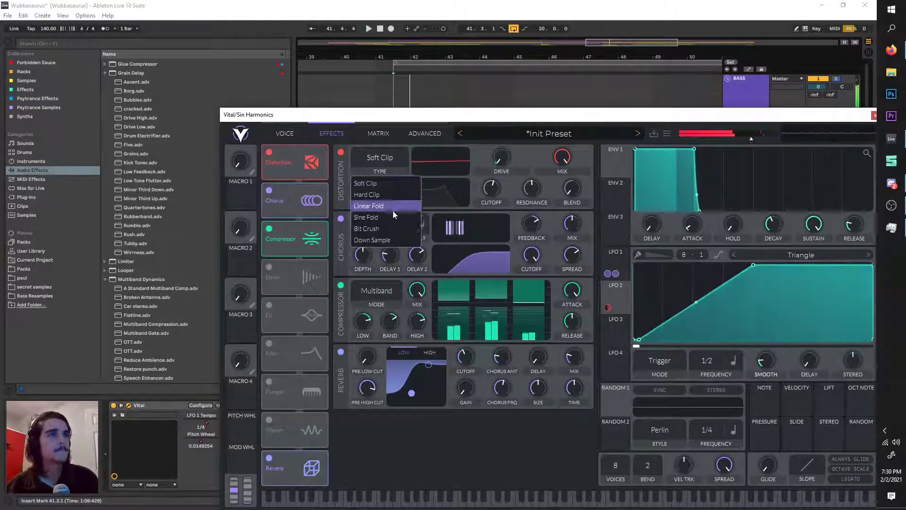
{"action": "left_click", "coordinate": [386, 219]}
Adjust and audition LFO 2's modulation of the distortion drive, and remove that modulation.
{"action": "mouse_move", "coordinate": [502, 182]}
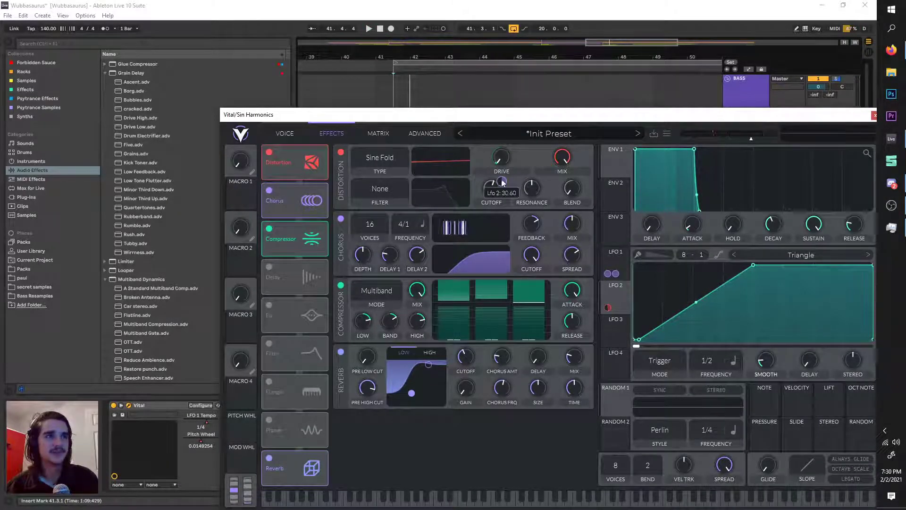
{"action": "key", "text": "space"}
{"action": "left_click_drag", "start_coordinate": [501, 181], "coordinate": [505, 184]}
{"action": "key", "text": "space"}
{"action": "right_click", "coordinate": [505, 184]}
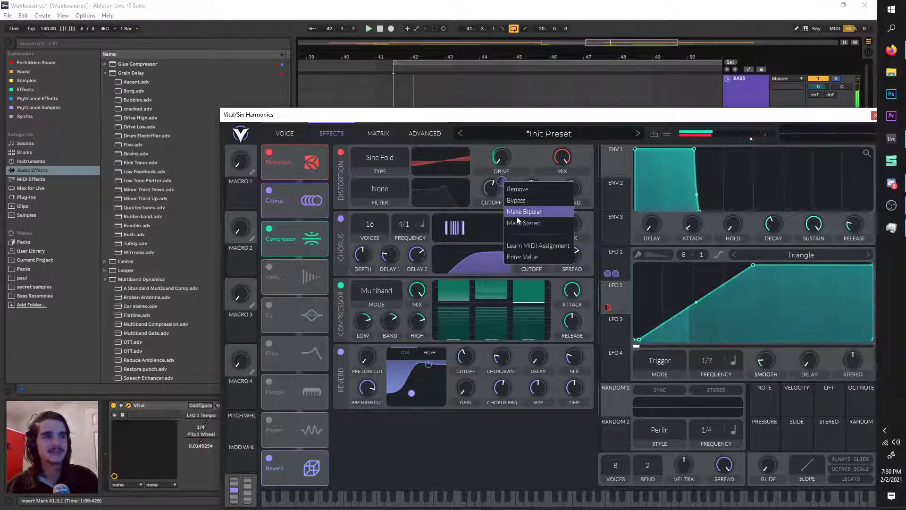
{"action": "left_click", "coordinate": [524, 188]}
Set the distortion drive to about -8.4 dB while auditioning the clip.
{"action": "key", "text": "space"}
{"action": "left_click_drag", "start_coordinate": [504, 144], "coordinate": [508, 127]}
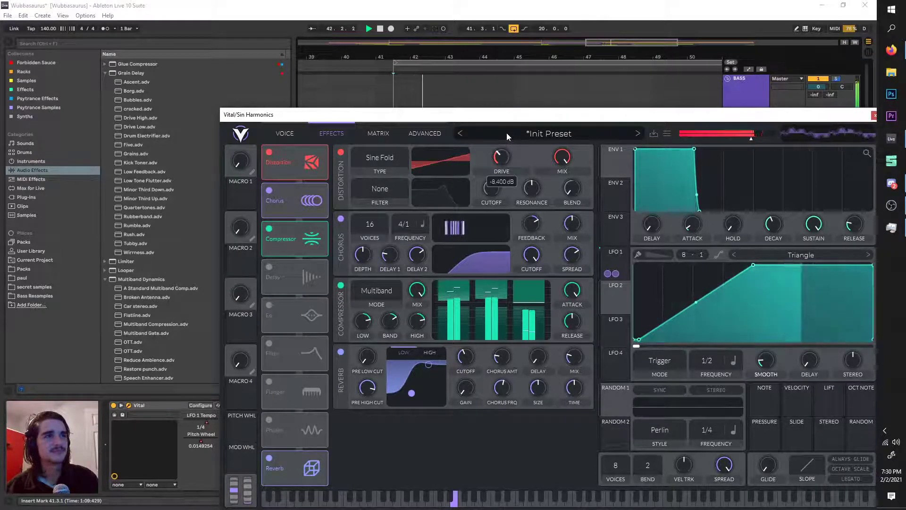
{"action": "left_click_drag", "start_coordinate": [506, 115], "coordinate": [484, 109]}
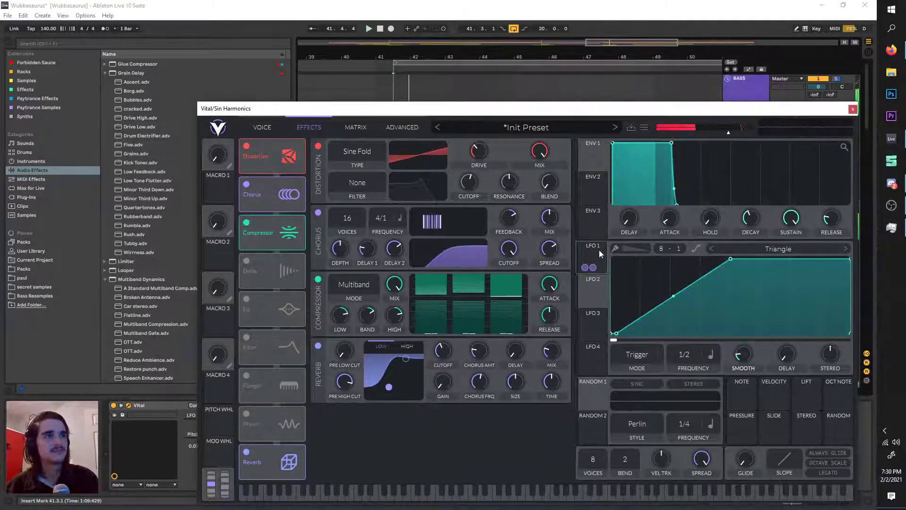
Reshape LFO 1 into a rising ramp with a slight fall after its midpoint peak, and set its frequency to 1/16.
{"action": "left_click_drag", "start_coordinate": [305, 112], "coordinate": [268, 63]}
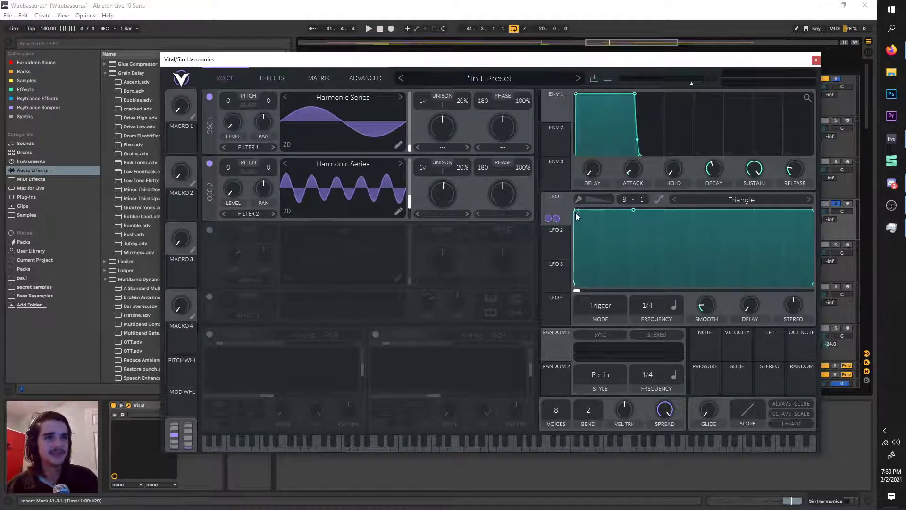
{"action": "left_click_drag", "start_coordinate": [575, 212], "coordinate": [575, 283]}
{"action": "left_click_drag", "start_coordinate": [633, 209], "coordinate": [693, 209]}
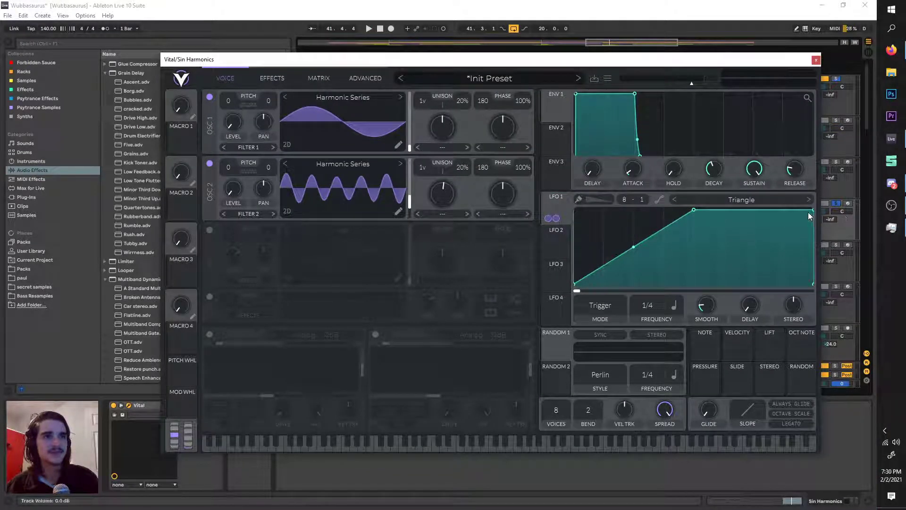
{"action": "left_click_drag", "start_coordinate": [809, 213], "coordinate": [811, 215]}
{"action": "key", "text": "space"}
{"action": "left_click_drag", "start_coordinate": [653, 306], "coordinate": [670, 279]}
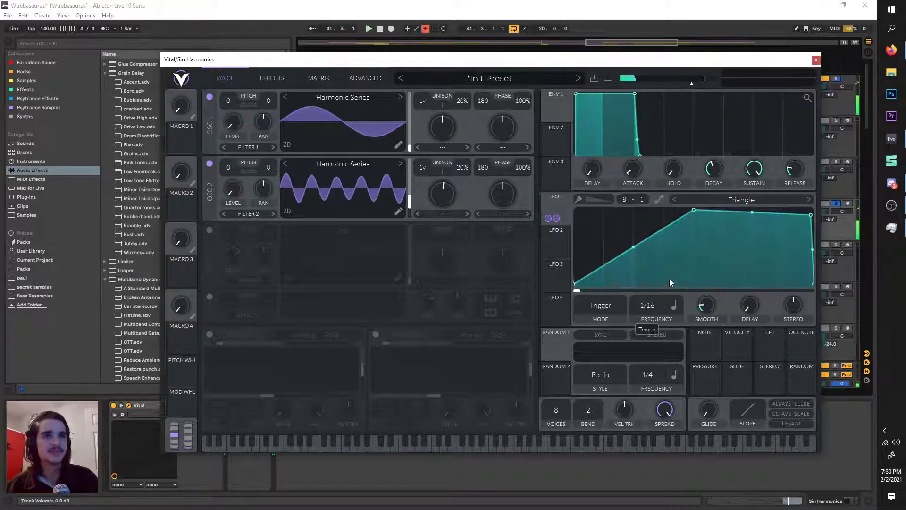
Return LFO 1 to a symmetrical triangle and set its frequency to 1/8 while auditioning the bass.
{"action": "left_click_drag", "start_coordinate": [810, 216], "coordinate": [824, 320]}
{"action": "key", "text": "space"}
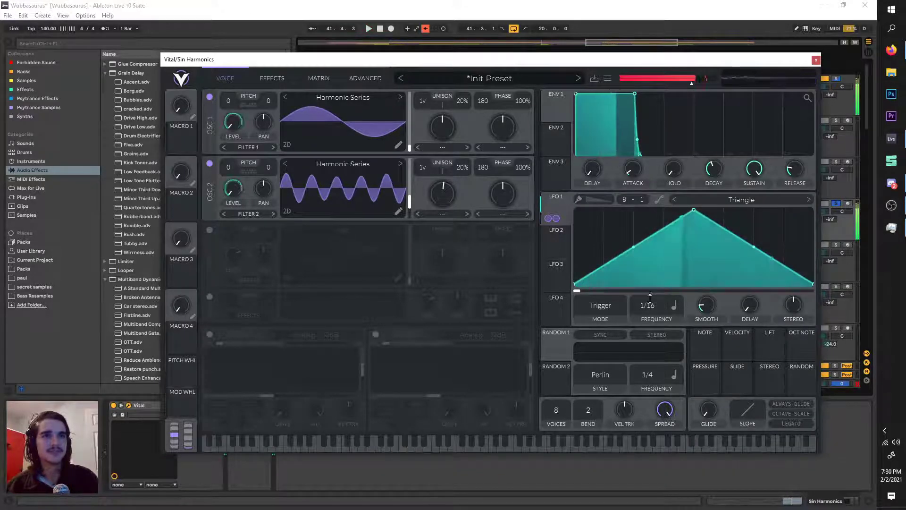
{"action": "left_click_drag", "start_coordinate": [647, 307], "coordinate": [647, 315]}
{"action": "key", "text": "space"}
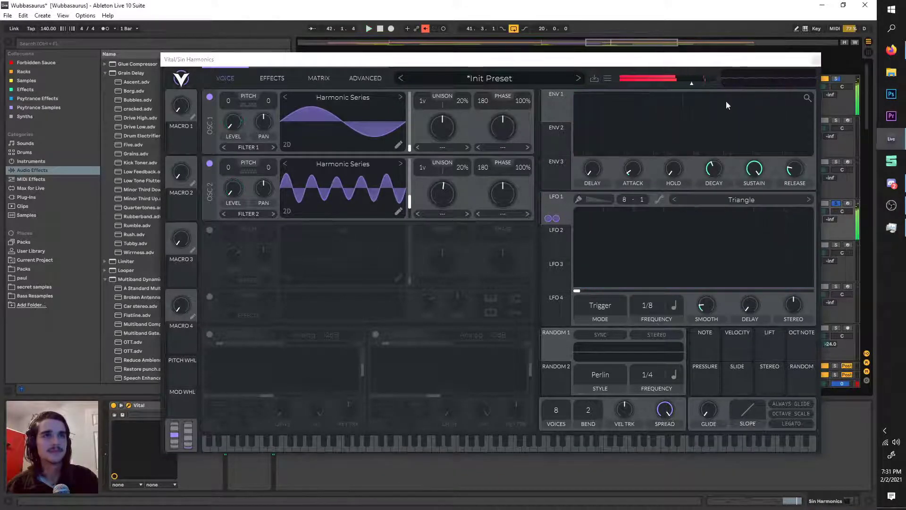
{"action": "key", "text": "space"}
Extend the clip on the duplicate Sin Harmonics track to 43.1.1 and lengthen its note to match.
{"action": "scroll", "coordinate": [402, 233], "scroll_direction": "up", "scroll_amount": 3}
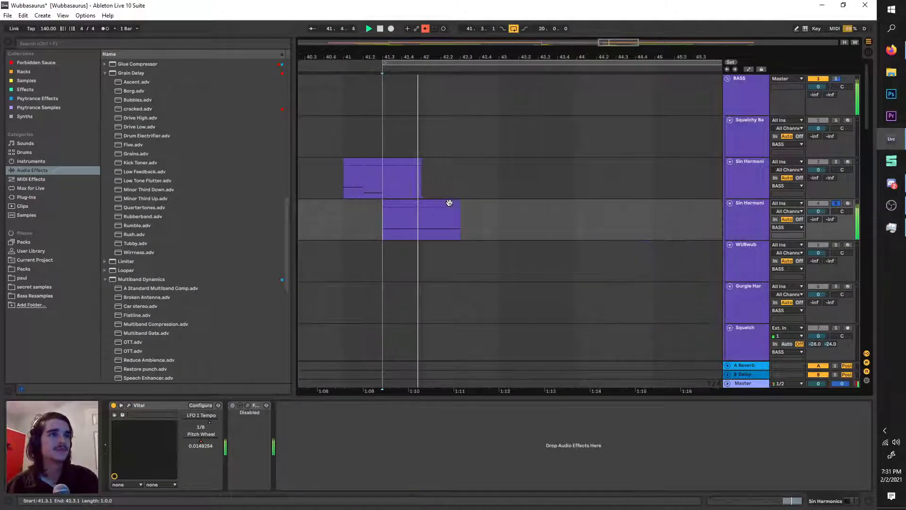
{"action": "left_click_drag", "start_coordinate": [459, 203], "coordinate": [499, 203]}
{"action": "key", "text": "space"}
{"action": "left_click", "coordinate": [490, 210]}
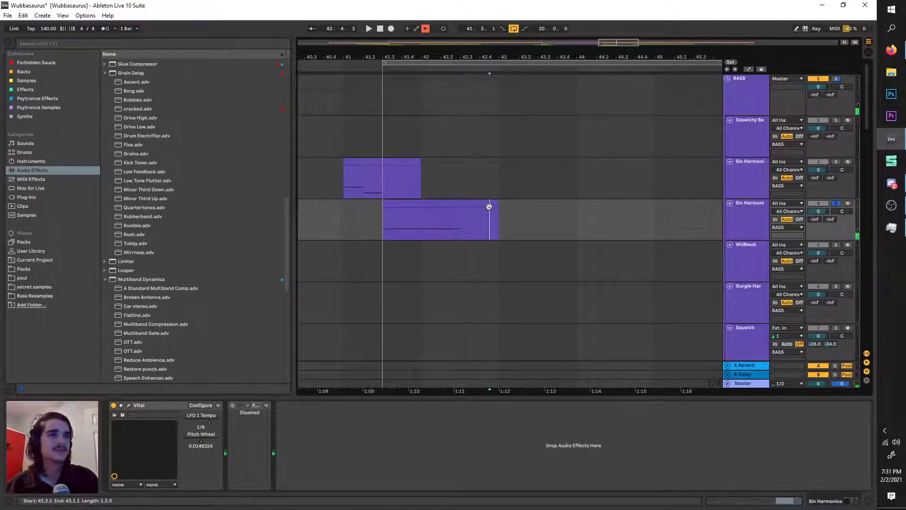
{"action": "double_click", "coordinate": [488, 204]}
{"action": "left_click", "coordinate": [675, 392]}
{"action": "left_click_drag", "start_coordinate": [661, 386], "coordinate": [868, 375]}
Set Vital's pitch bend range to 12 on the duplicate Sin Harmonics track and touch its pitch wheel to expose the automation.
{"action": "left_click", "coordinate": [459, 146]}
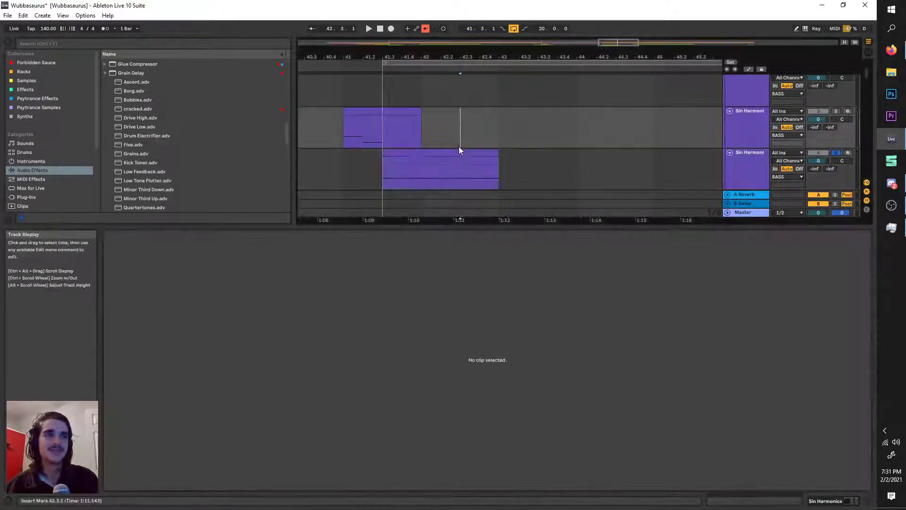
{"action": "left_click", "coordinate": [734, 172]}
{"action": "double_click", "coordinate": [734, 172]}
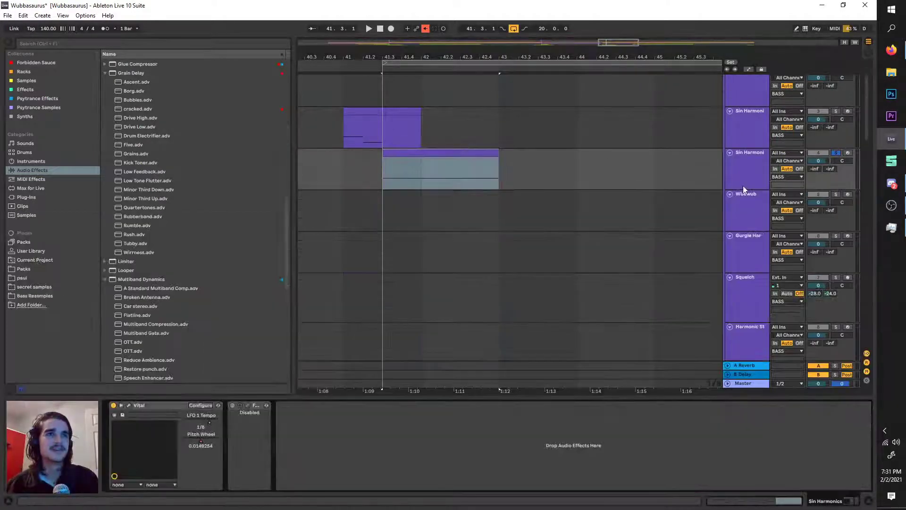
{"action": "left_click", "coordinate": [129, 405]}
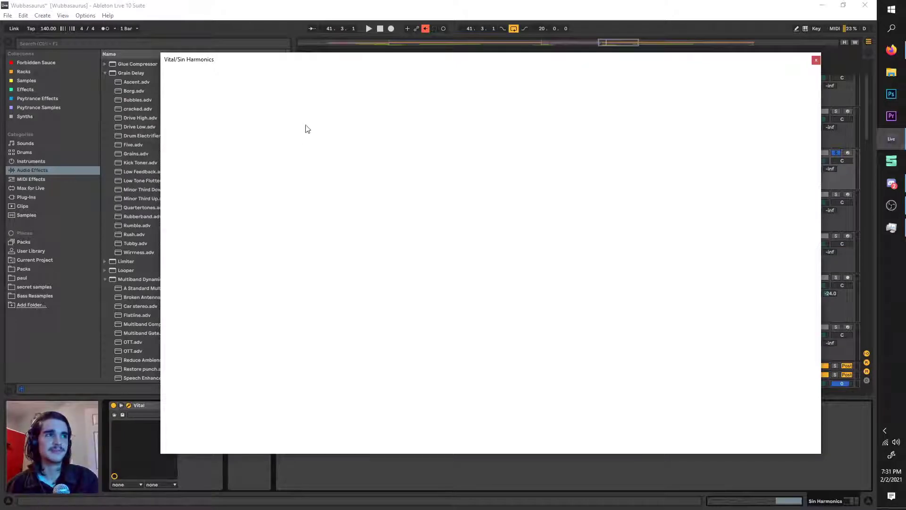
{"action": "mouse_move", "coordinate": [319, 61]}
{"action": "left_mouse_down"}
{"action": "mouse_move", "coordinate": [344, 101]}
{"action": "mouse_move", "coordinate": [328, 66]}
{"action": "left_mouse_up"}
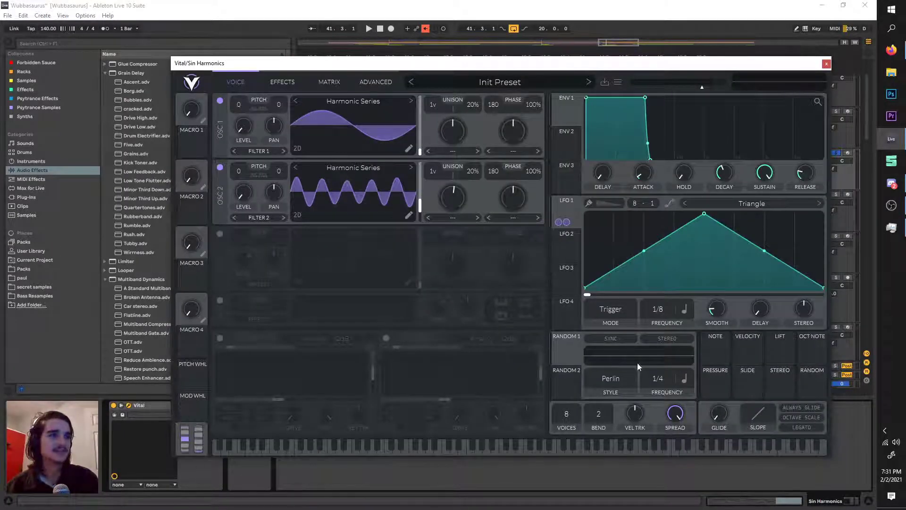
{"action": "left_click_drag", "start_coordinate": [606, 373], "coordinate": [610, 331]}
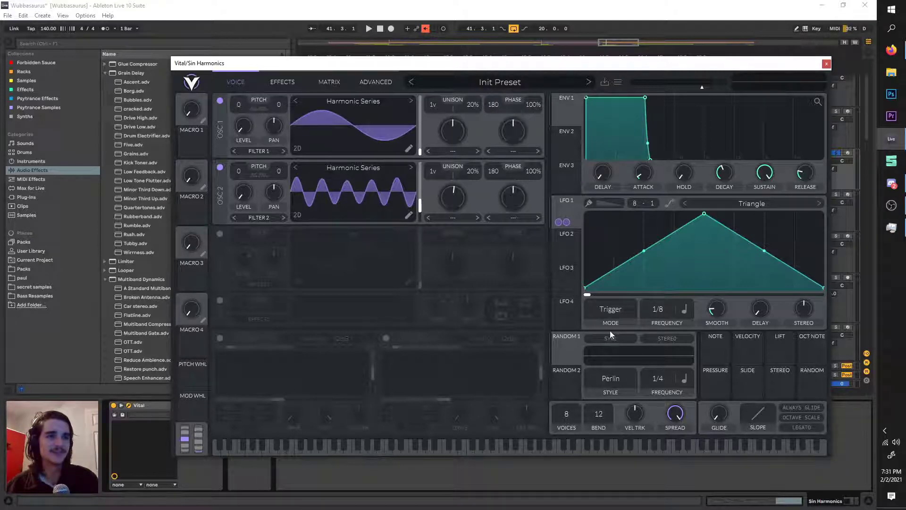
{"action": "left_click_drag", "start_coordinate": [189, 446], "coordinate": [189, 449]}
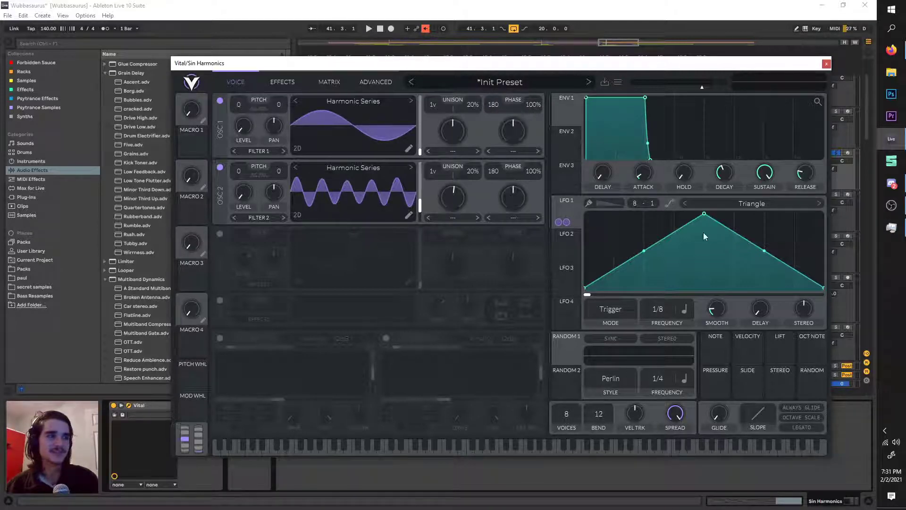
{"action": "left_click", "coordinate": [826, 65]}
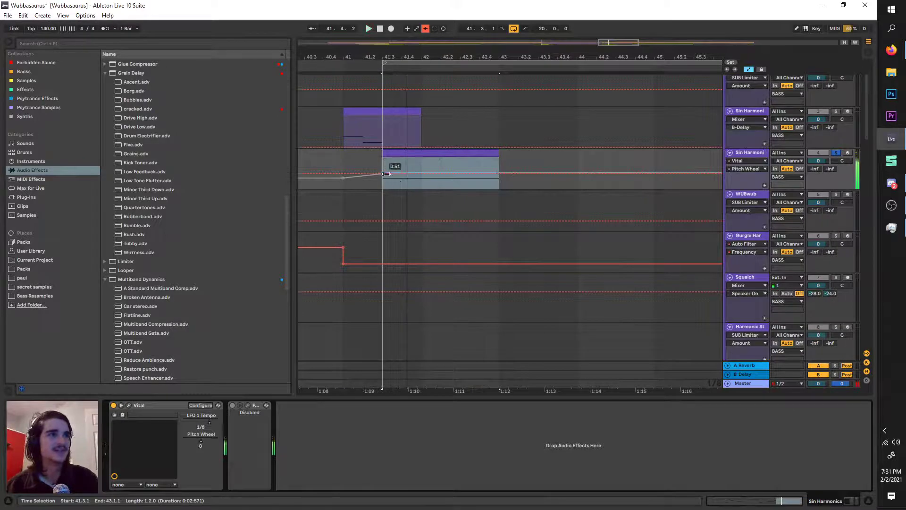
Automate the pitch wheel to fall from 41.3.1 to -1 at 43.1.1, and audition the pitch drop.
{"action": "left_click_drag", "start_coordinate": [399, 177], "coordinate": [500, 188]}
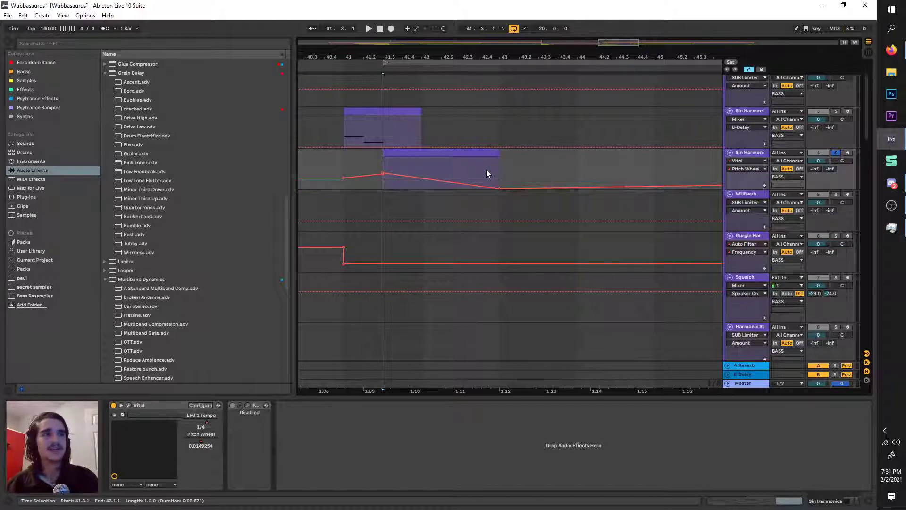
{"action": "key", "text": "space"}
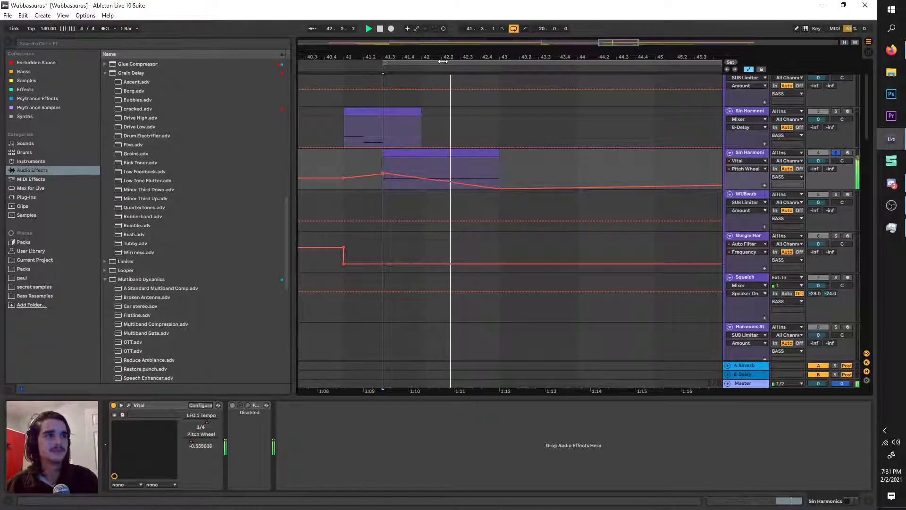
{"action": "mouse_move", "coordinate": [443, 61]}
{"action": "left_mouse_down"}
{"action": "mouse_move", "coordinate": [402, 61]}
{"action": "mouse_move", "coordinate": [444, 63]}
{"action": "left_mouse_up"}
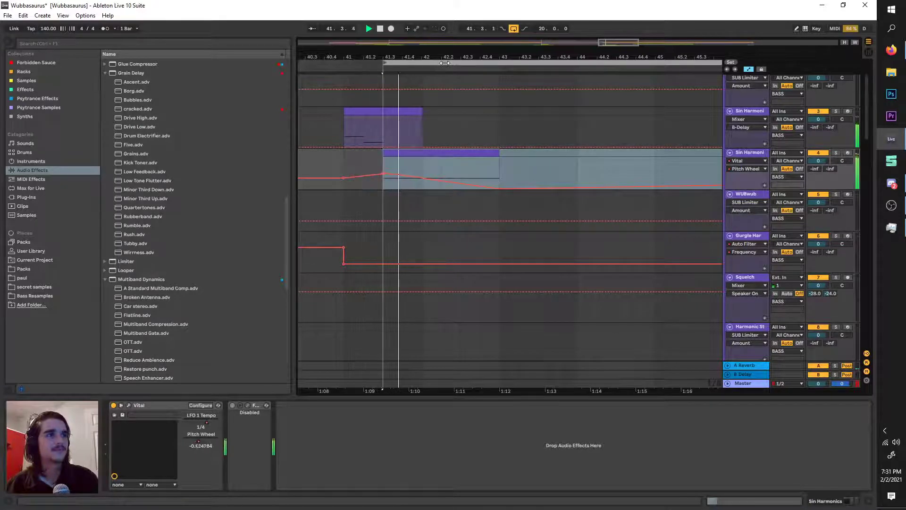
{"action": "left_click", "coordinate": [480, 152]}
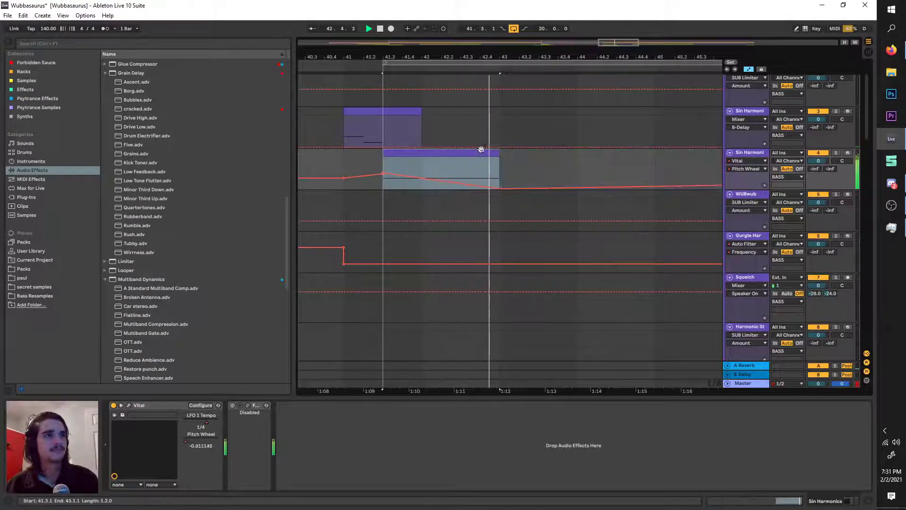
{"action": "key", "text": "space"}
Extend the pitch-dropping bass clip past bar 43 so it ends at 43.1.3.
{"action": "left_click_drag", "start_coordinate": [500, 166], "coordinate": [485, 152]}
{"action": "key", "text": "ctrl+d"}
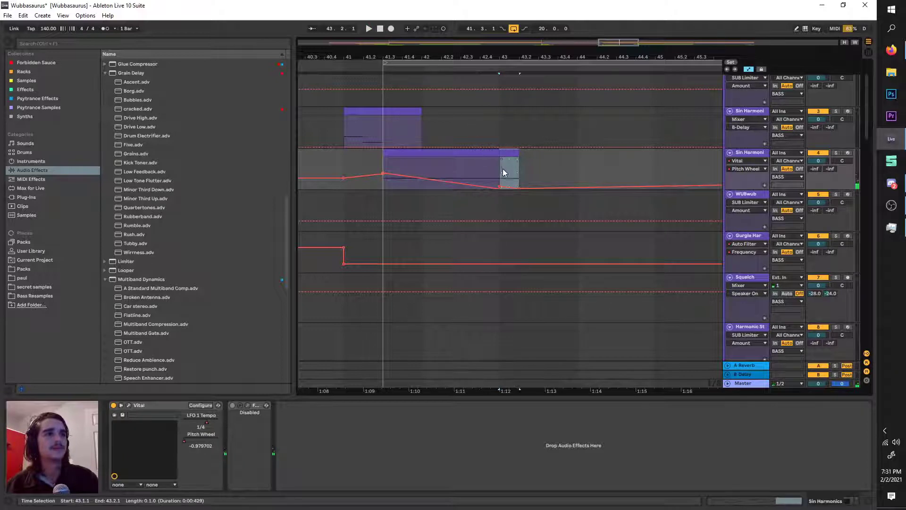
{"action": "key", "text": "ctrl+d"}
Start the loop at 43.1.1, audition the clip's added tail, and inspect its notes.
{"action": "left_click_drag", "start_coordinate": [427, 66], "coordinate": [549, 71]}
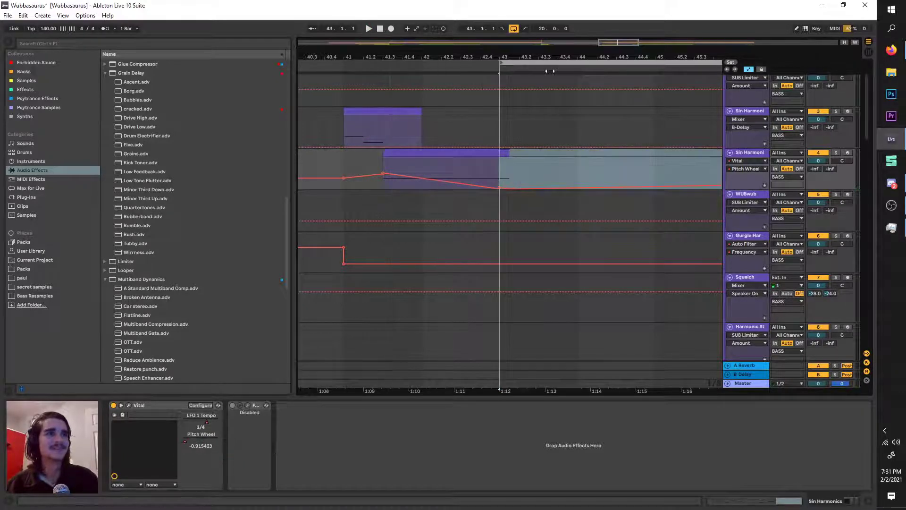
{"action": "scroll", "coordinate": [508, 183], "scroll_direction": "up", "scroll_amount": 2}
{"action": "key", "text": "space"}
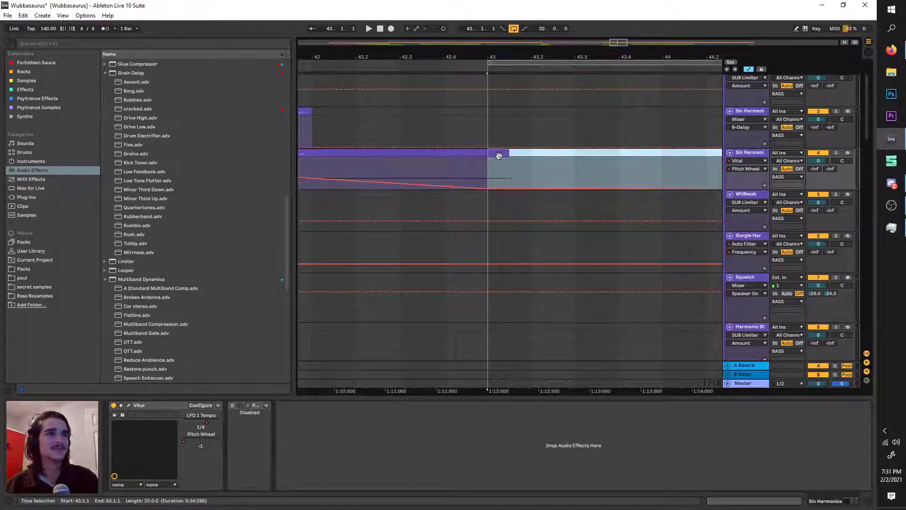
{"action": "left_click", "coordinate": [501, 154]}
{"action": "key", "text": "space"}
{"action": "key", "text": "space"}
{"action": "scroll", "coordinate": [484, 163], "scroll_direction": "down", "scroll_amount": 2}
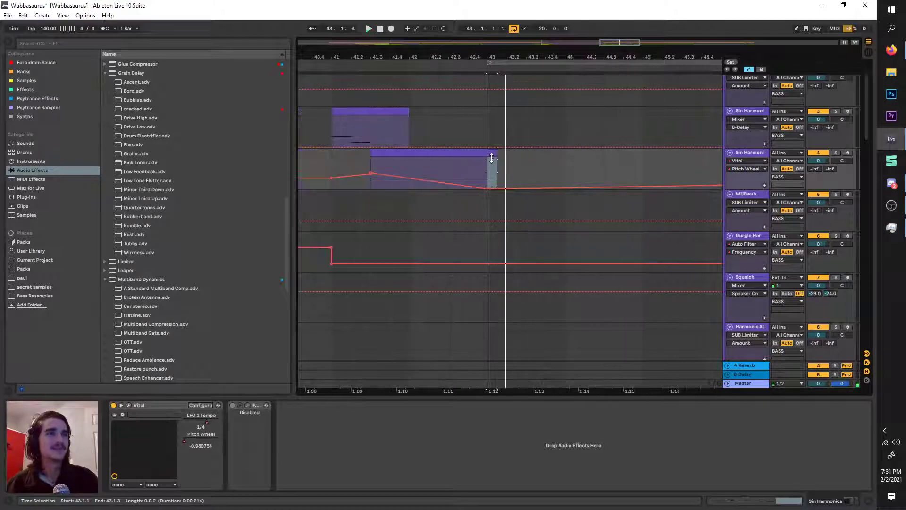
{"action": "double_click", "coordinate": [483, 163]}
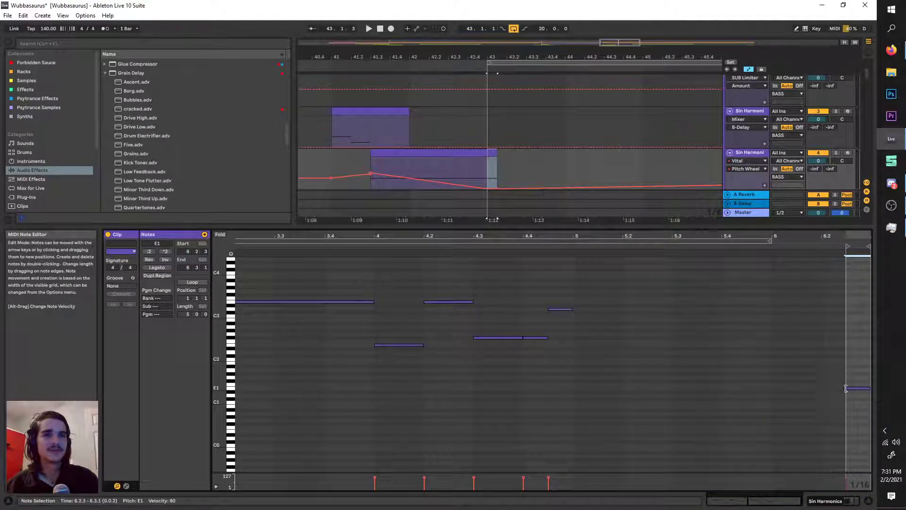
Duplicate the pitch-dropping Sin Harmonics track and delete the copied clip's section from 41.3.1 to 43.1.1.
{"action": "left_click", "coordinate": [488, 179]}
{"action": "scroll", "coordinate": [488, 180], "scroll_direction": "up", "scroll_amount": 6}
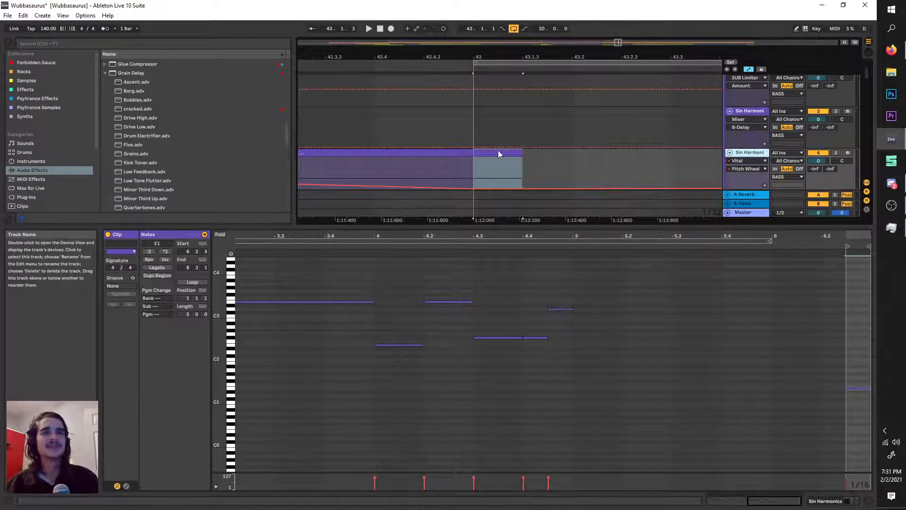
{"action": "key", "text": "ctrl+d"}
{"action": "scroll", "coordinate": [499, 215], "scroll_direction": "down", "scroll_amount": 3}
{"action": "left_click_drag", "start_coordinate": [499, 228], "coordinate": [493, 354]}
{"action": "scroll", "coordinate": [449, 194], "scroll_direction": "down", "scroll_amount": 3}
{"action": "left_click_drag", "start_coordinate": [458, 179], "coordinate": [349, 157]}
{"action": "key", "text": "Delete"}
Move the short remaining clip on the new track to 43.1.3 and play it back.
{"action": "scroll", "coordinate": [368, 172], "scroll_direction": "down", "scroll_amount": 2}
{"action": "scroll", "coordinate": [367, 172], "scroll_direction": "left", "scroll_amount": 3}
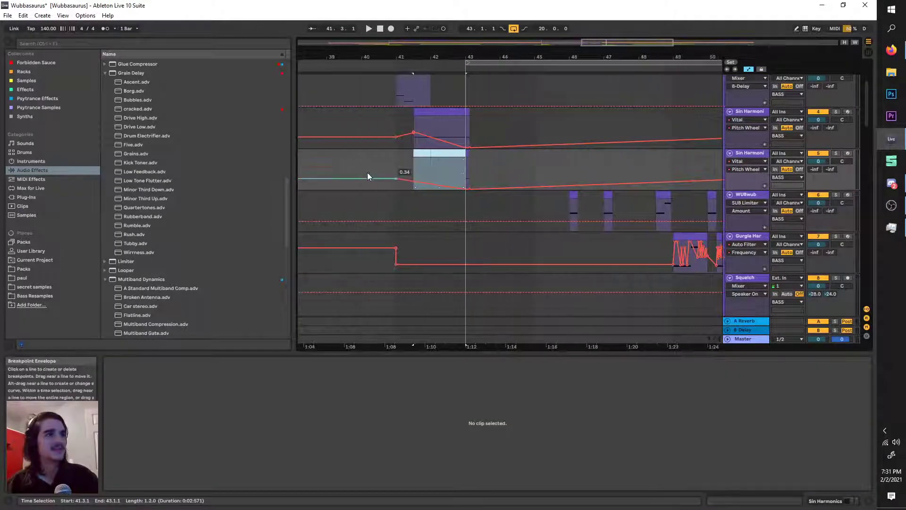
{"action": "scroll", "coordinate": [412, 187], "scroll_direction": "down", "scroll_amount": 2}
{"action": "scroll", "coordinate": [433, 160], "scroll_direction": "up", "scroll_amount": 8}
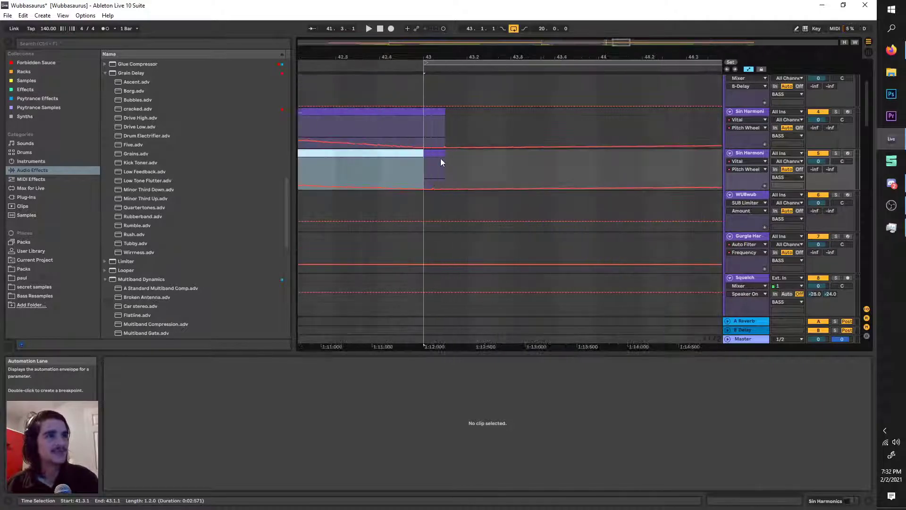
{"action": "left_click", "coordinate": [452, 162]}
{"action": "scroll", "coordinate": [451, 163], "scroll_direction": "up", "scroll_amount": 3}
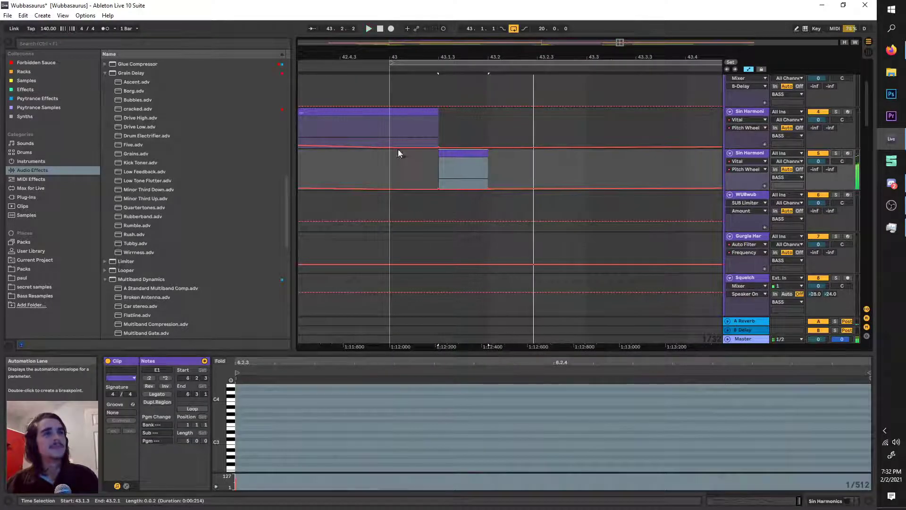
{"action": "left_click", "coordinate": [393, 167]}
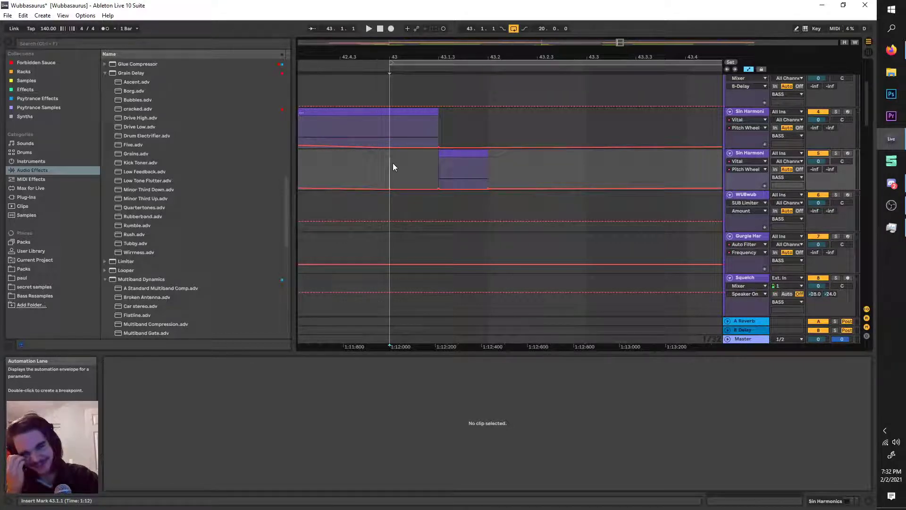
{"action": "scroll", "coordinate": [364, 141], "scroll_direction": "down", "scroll_amount": 4}
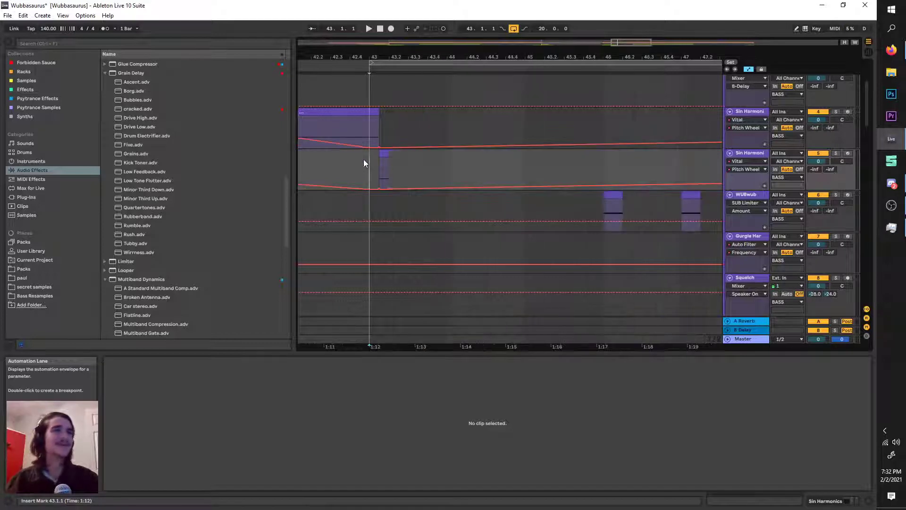
{"action": "scroll", "coordinate": [364, 159], "scroll_direction": "up", "scroll_amount": 2}
{"action": "left_click_drag", "start_coordinate": [392, 166], "coordinate": [381, 165]}
{"action": "scroll", "coordinate": [383, 169], "scroll_direction": "up", "scroll_amount": 2}
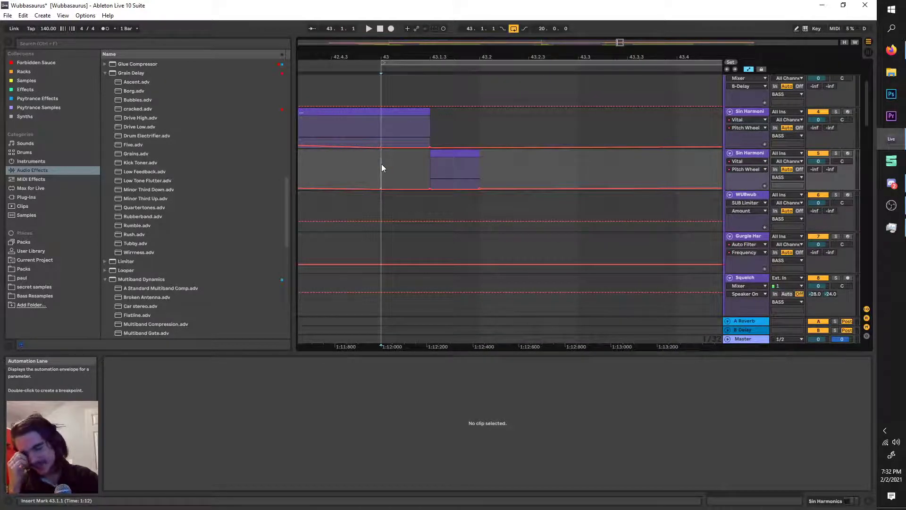
{"action": "scroll", "coordinate": [403, 161], "scroll_direction": "right", "scroll_amount": 3}
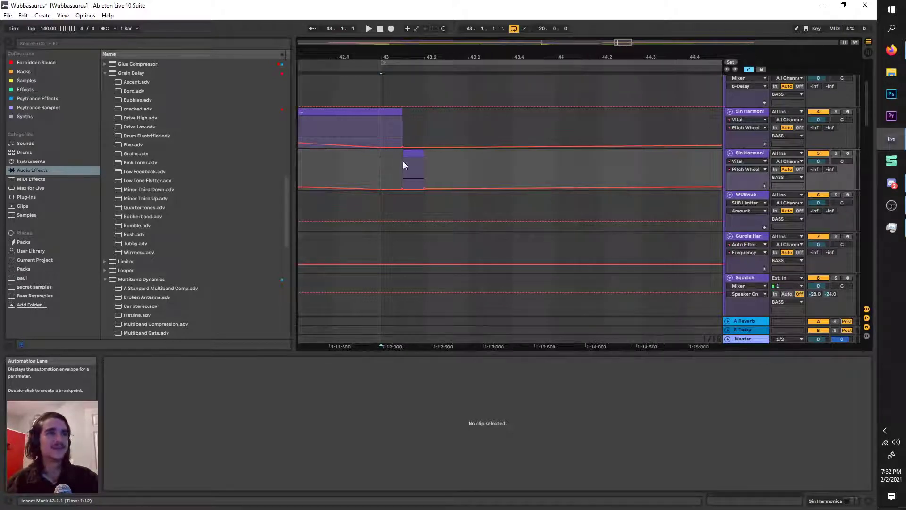
{"action": "left_click", "coordinate": [437, 178]}
{"action": "left_click_drag", "start_coordinate": [437, 177], "coordinate": [340, 128]}
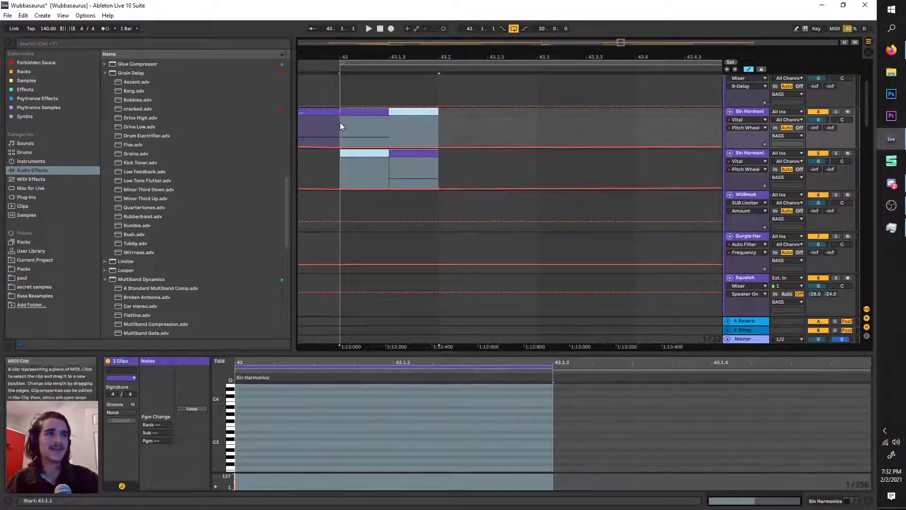
{"action": "left_click", "coordinate": [340, 127]}
{"action": "scroll", "coordinate": [489, 166], "scroll_direction": "up", "scroll_amount": 2}
{"action": "left_click", "coordinate": [426, 201]}
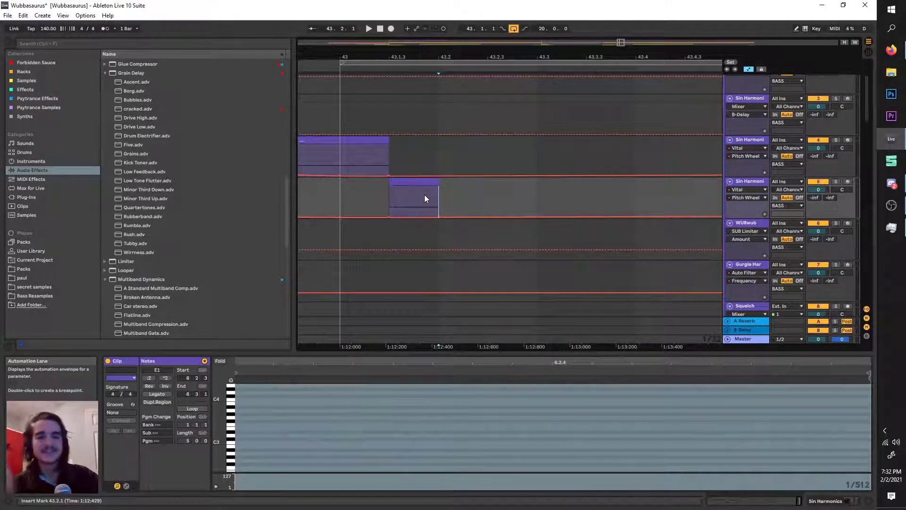
Audition the handoff between the two Sin Harmonics clips from 43.1.1.
{"action": "scroll", "coordinate": [498, 189], "scroll_direction": "up", "scroll_amount": 1}
{"action": "key", "text": "space"}
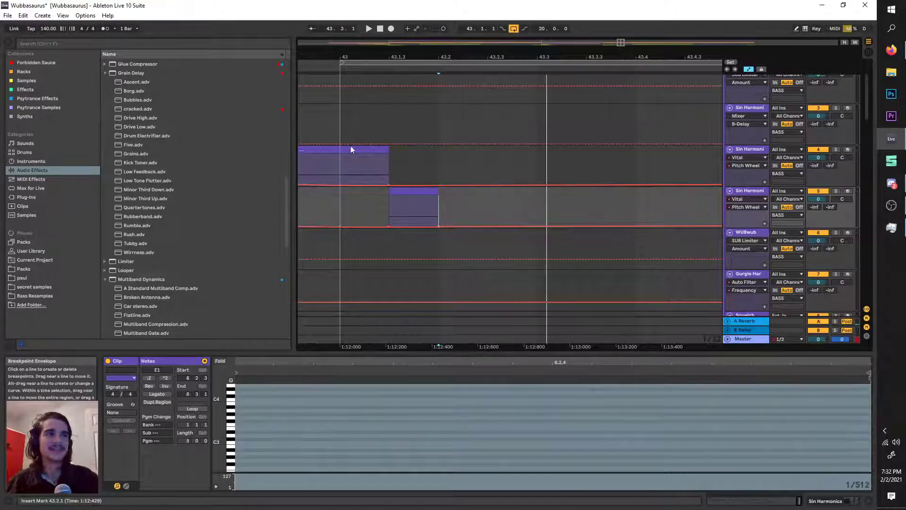
{"action": "left_click", "coordinate": [336, 172]}
{"action": "key", "text": "space"}
{"action": "scroll", "coordinate": [347, 175], "scroll_direction": "down", "scroll_amount": 3}
{"action": "key", "text": "space"}
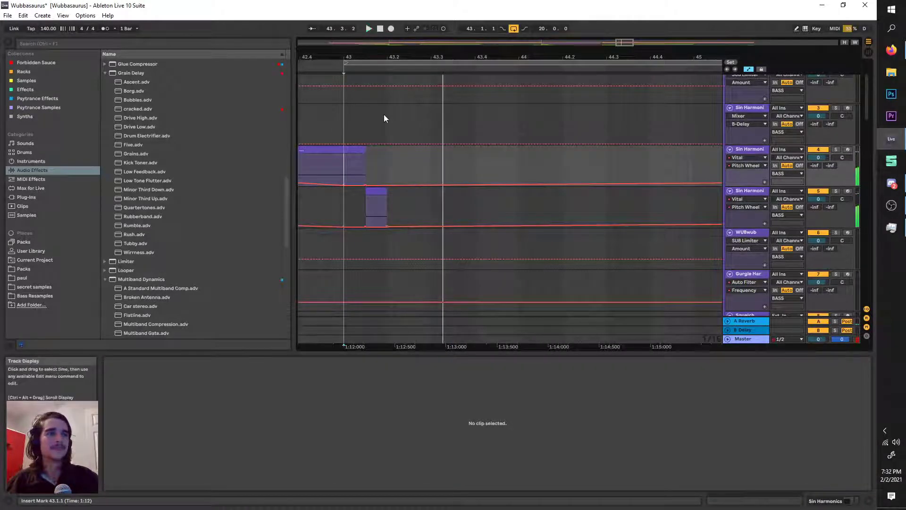
Move the loop start back to 40.3.1 and play the transition into the second drop while viewing the lower tracks.
{"action": "scroll", "coordinate": [384, 114], "scroll_direction": "down", "scroll_amount": 3}
{"action": "left_click_drag", "start_coordinate": [397, 62], "coordinate": [358, 62]}
{"action": "scroll", "coordinate": [358, 100], "scroll_direction": "down", "scroll_amount": 3}
{"action": "scroll", "coordinate": [378, 98], "scroll_direction": "left", "scroll_amount": 3}
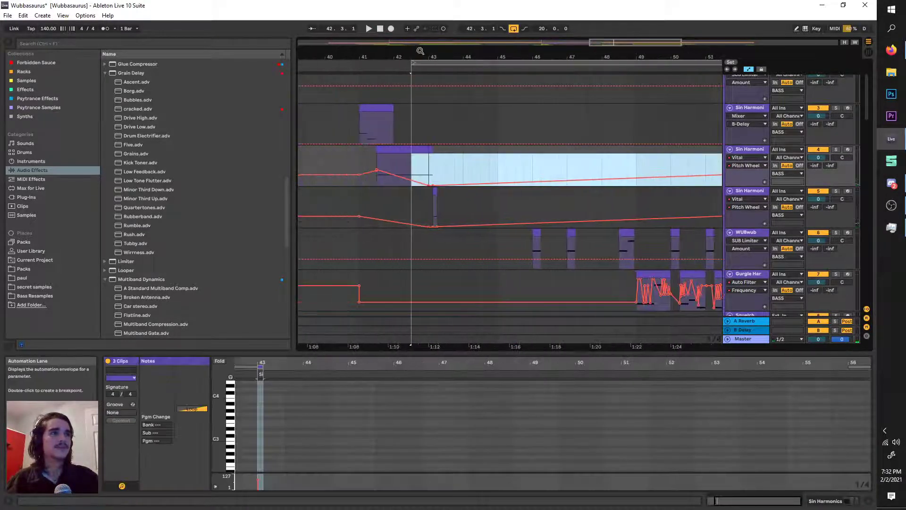
{"action": "left_click_drag", "start_coordinate": [419, 62], "coordinate": [366, 62]}
{"action": "scroll", "coordinate": [396, 227], "scroll_direction": "down", "scroll_amount": 3}
{"action": "scroll", "coordinate": [396, 227], "scroll_direction": "down", "scroll_amount": 3}
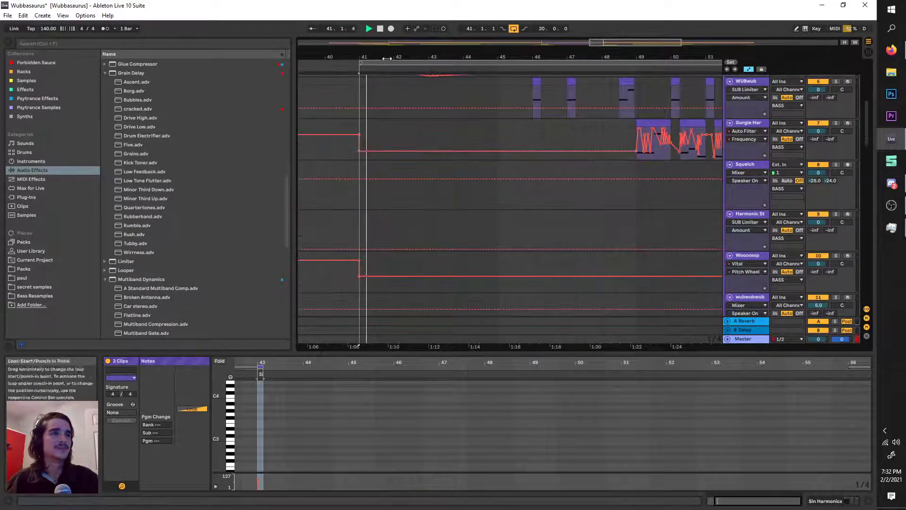
{"action": "key", "text": "Left"}
{"action": "scroll", "coordinate": [360, 217], "scroll_direction": "down", "scroll_amount": 5}
{"action": "key", "text": "space"}
{"action": "scroll", "coordinate": [360, 218], "scroll_direction": "down", "scroll_amount": 2}
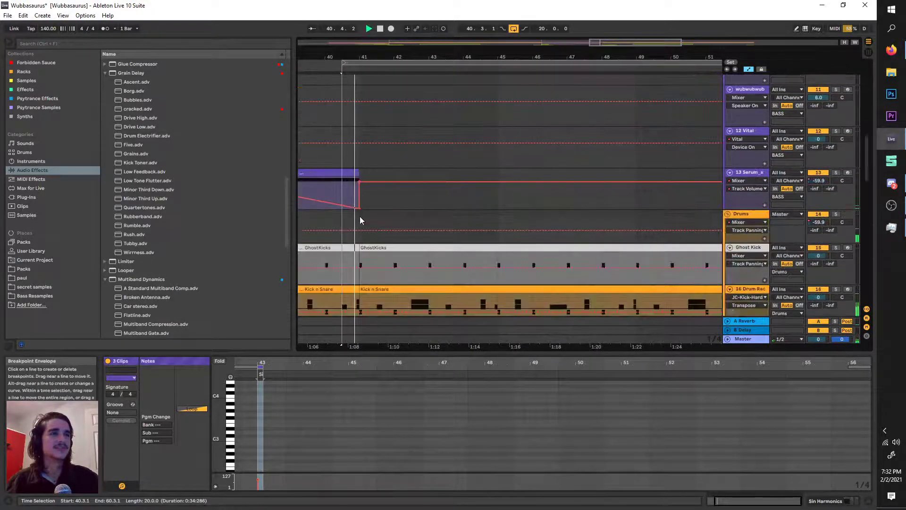
Move the loop start to 41.1.1 and play the second drop while viewing the drum and synth tracks.
{"action": "left_click_drag", "start_coordinate": [370, 63], "coordinate": [388, 61]}
{"action": "scroll", "coordinate": [385, 212], "scroll_direction": "down", "scroll_amount": 5}
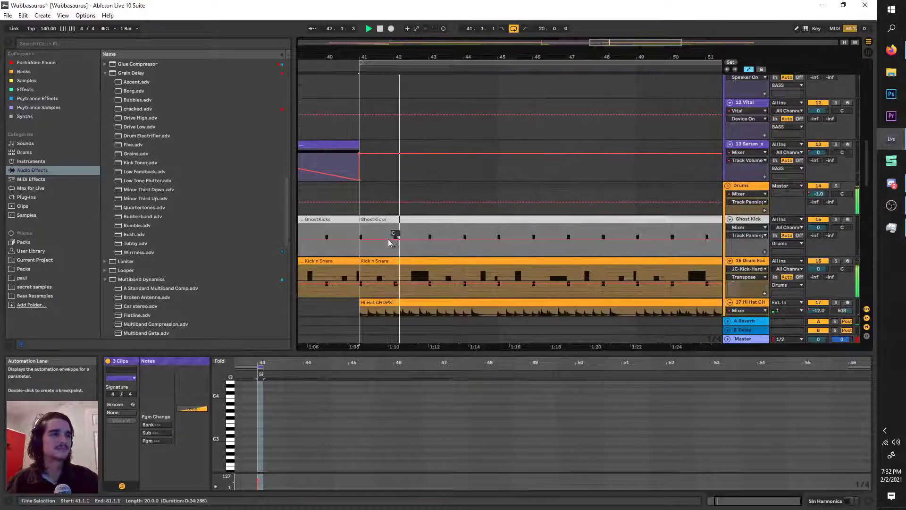
{"action": "key", "text": "space"}
{"action": "scroll", "coordinate": [384, 190], "scroll_direction": "down", "scroll_amount": 10}
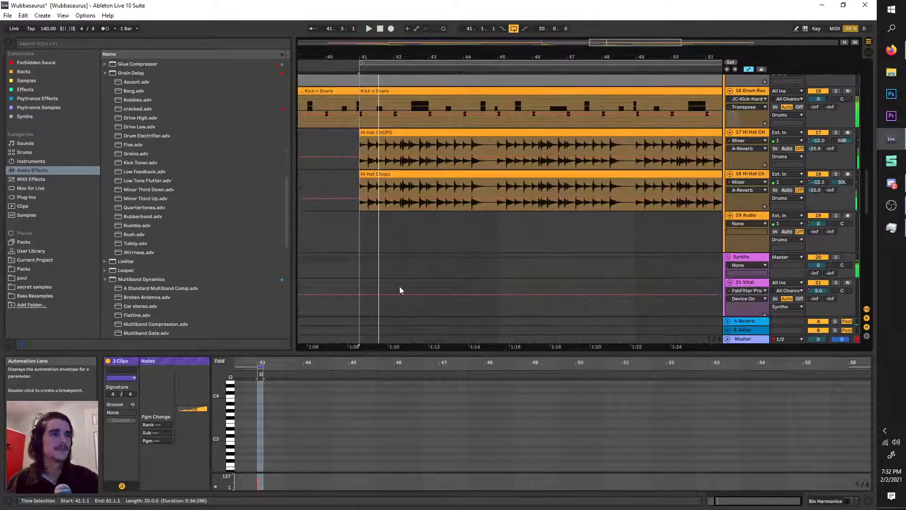
{"action": "scroll", "coordinate": [392, 134], "scroll_direction": "up", "scroll_amount": 2}
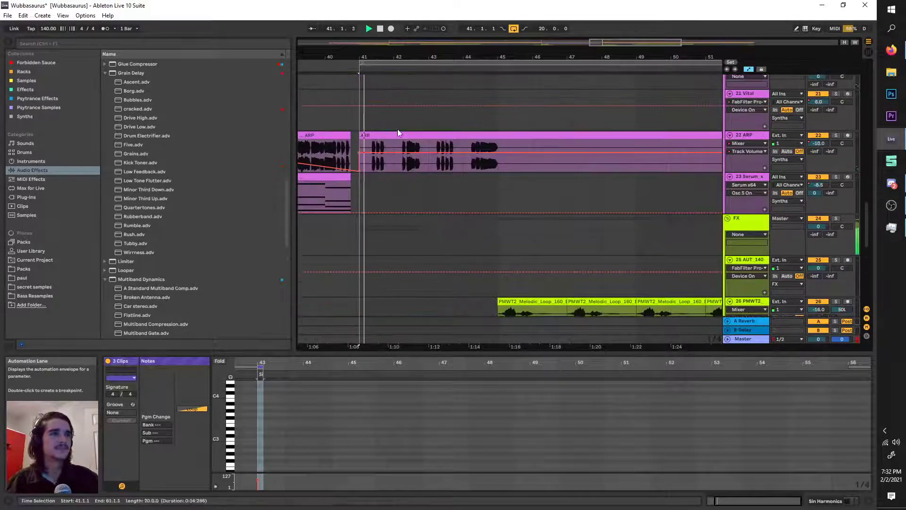
Open the ARP clip that starts at bar 41, solo its track and set the loop start to 41.2.1.
{"action": "left_click", "coordinate": [389, 141]}
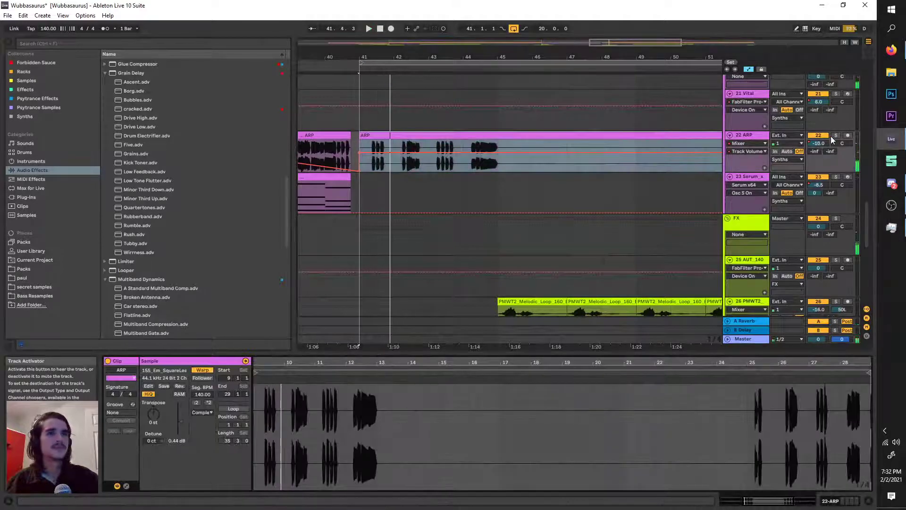
{"action": "scroll", "coordinate": [454, 127], "scroll_direction": "up", "scroll_amount": 3}
{"action": "scroll", "coordinate": [454, 126], "scroll_direction": "down", "scroll_amount": 3}
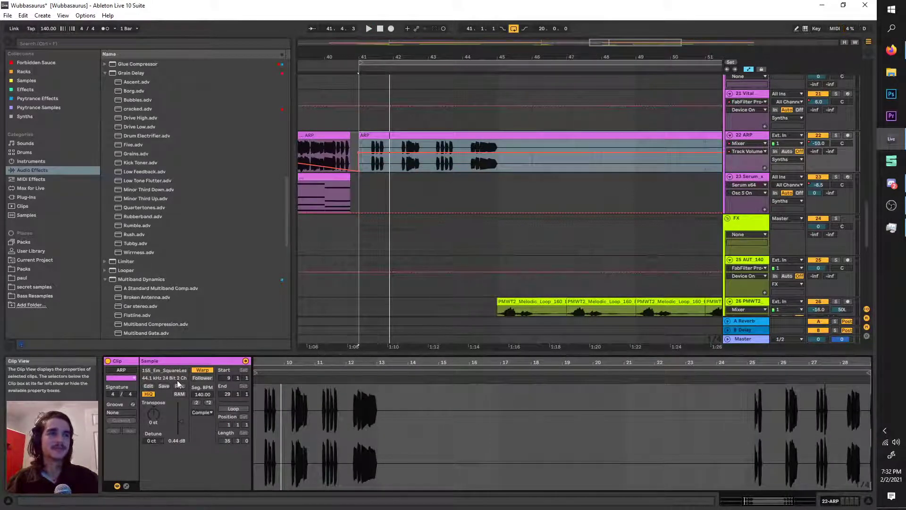
{"action": "left_click", "coordinate": [836, 136]}
{"action": "scroll", "coordinate": [461, 135], "scroll_direction": "up", "scroll_amount": 3}
{"action": "key", "text": "space"}
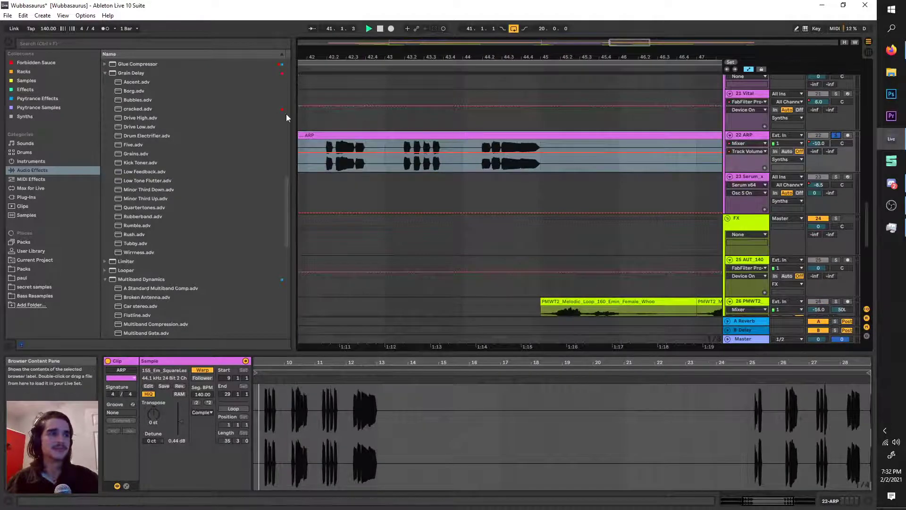
{"action": "scroll", "coordinate": [331, 94], "scroll_direction": "up", "scroll_amount": 2}
{"action": "left_click", "coordinate": [350, 67]}
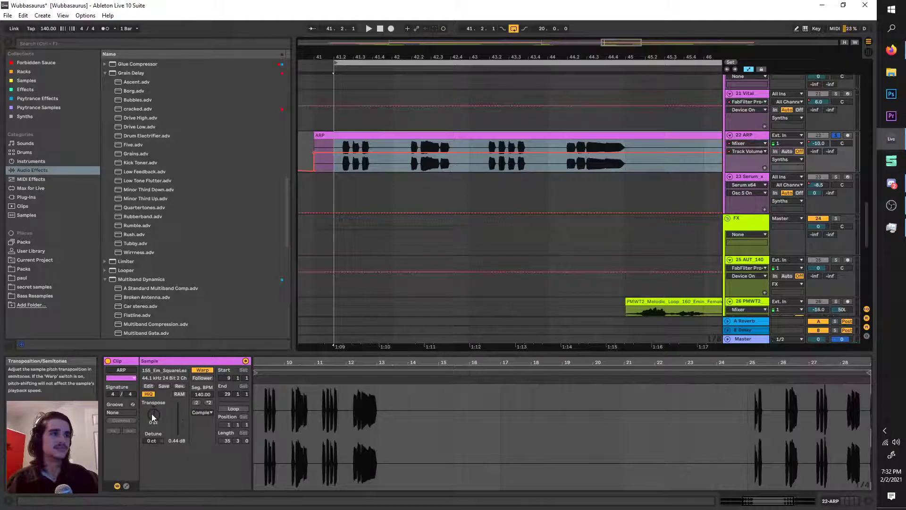
Transpose the ARP clip to -12 st and play it back soloed.
{"action": "left_click_drag", "start_coordinate": [152, 413], "coordinate": [151, 424]}
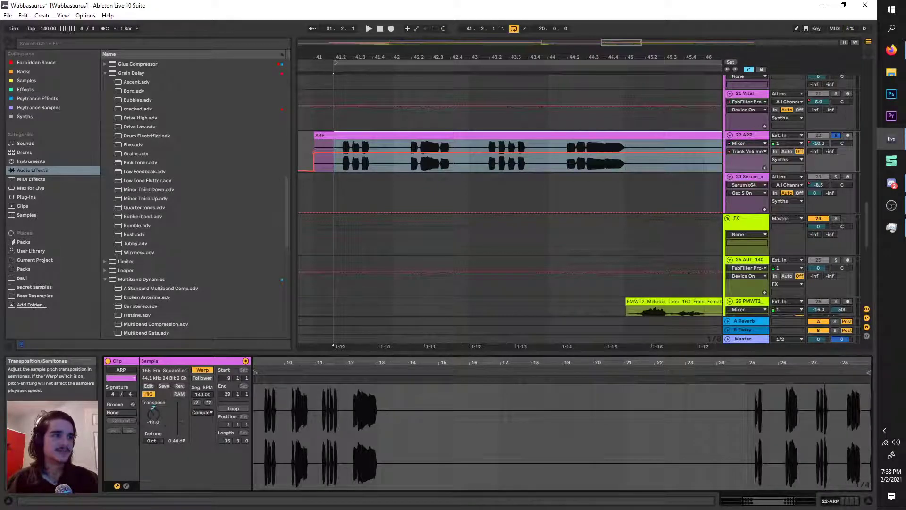
{"action": "key", "text": "space"}
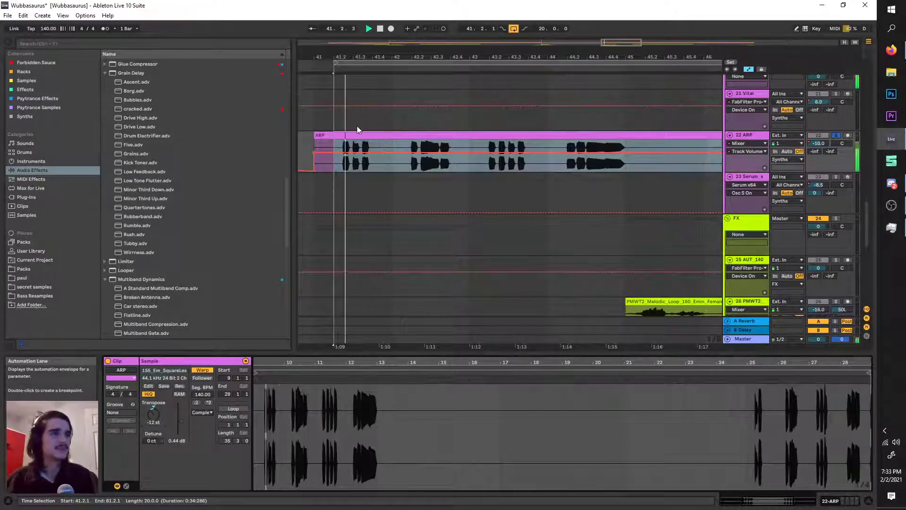
{"action": "key", "text": "minus"}
{"action": "key", "text": "plus"}
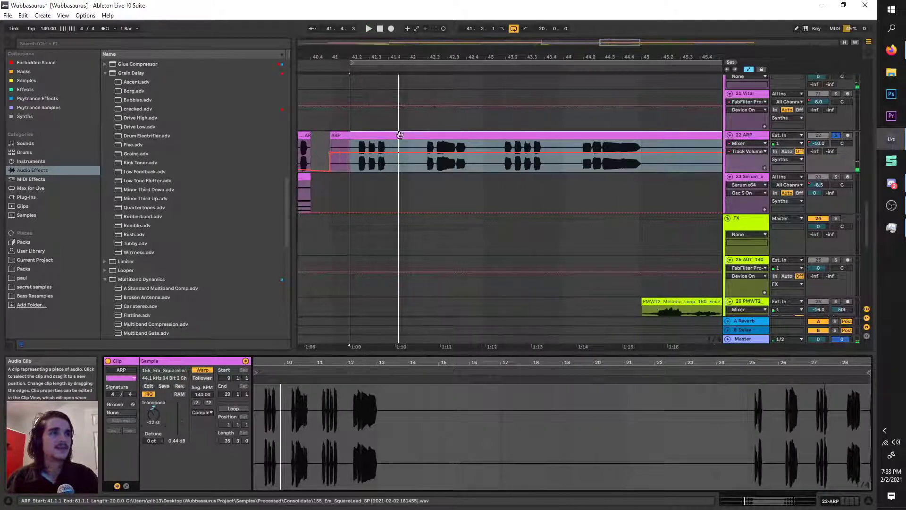
Turn off solo on the ARP track and play the full arrangement from bar 41.
{"action": "key", "text": "space"}
{"action": "left_click", "coordinate": [742, 135]}
{"action": "left_click", "coordinate": [822, 136]}
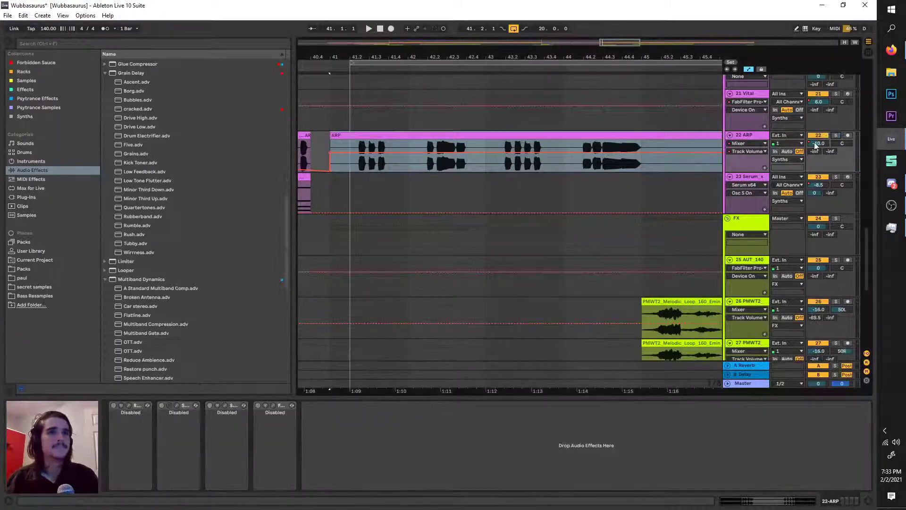
{"action": "key", "text": "space"}
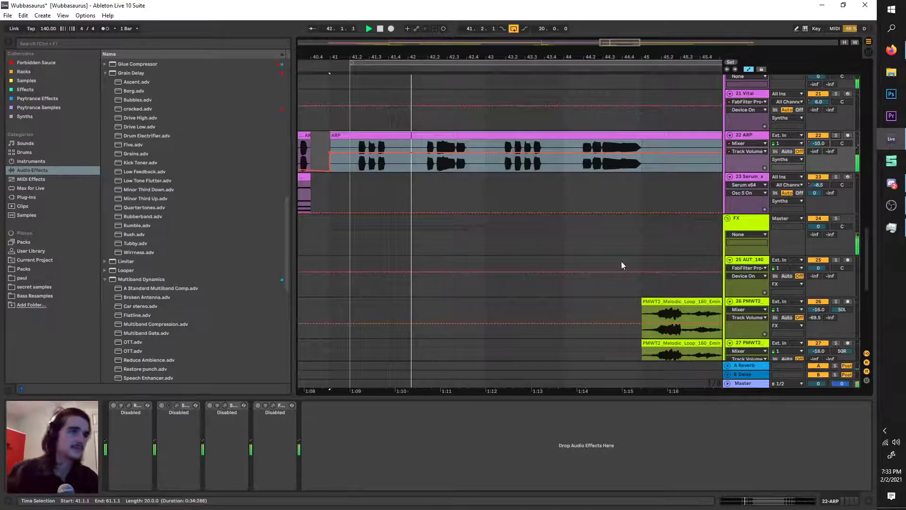
{"action": "scroll", "coordinate": [632, 264], "scroll_direction": "down", "scroll_amount": 3}
{"action": "left_click_drag", "start_coordinate": [524, 57], "coordinate": [544, 62]}
{"action": "scroll", "coordinate": [569, 134], "scroll_direction": "up", "scroll_amount": 1}
{"action": "scroll", "coordinate": [569, 134], "scroll_direction": "right", "scroll_amount": 2}
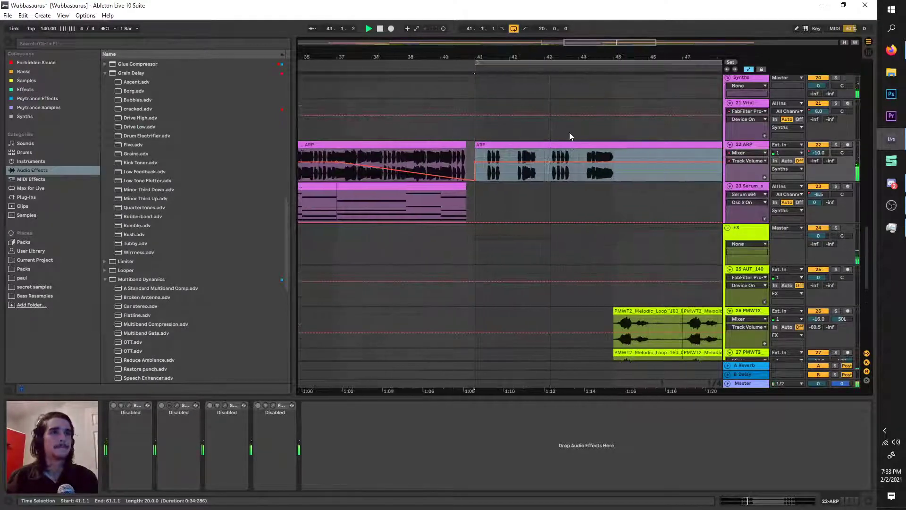
{"action": "scroll", "coordinate": [552, 163], "scroll_direction": "up", "scroll_amount": 2}
{"action": "scroll", "coordinate": [566, 222], "scroll_direction": "up", "scroll_amount": 10}
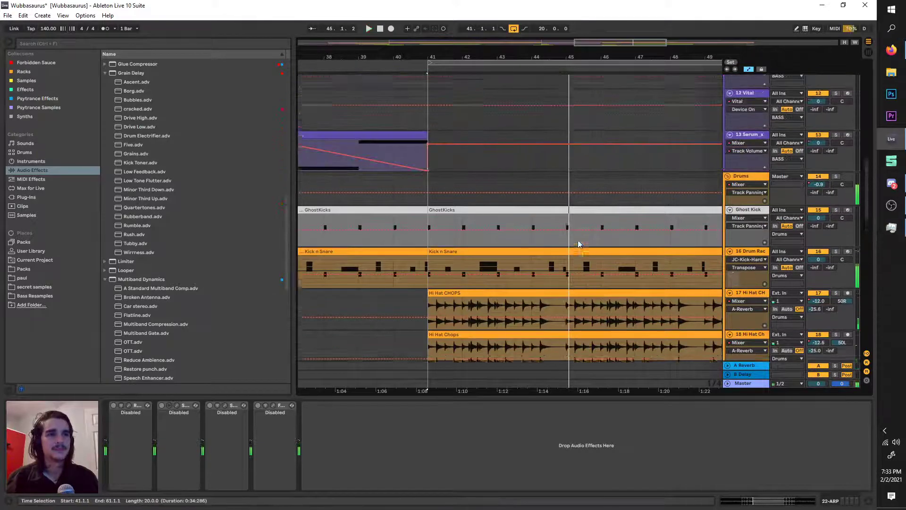
Select the ARP clip from bar 41 to bar 45 and replay that section while inspecting the bass tracks.
{"action": "scroll", "coordinate": [579, 246], "scroll_direction": "down", "scroll_amount": 5}
{"action": "left_click_drag", "start_coordinate": [568, 293], "coordinate": [429, 279]}
{"action": "key", "text": "space"}
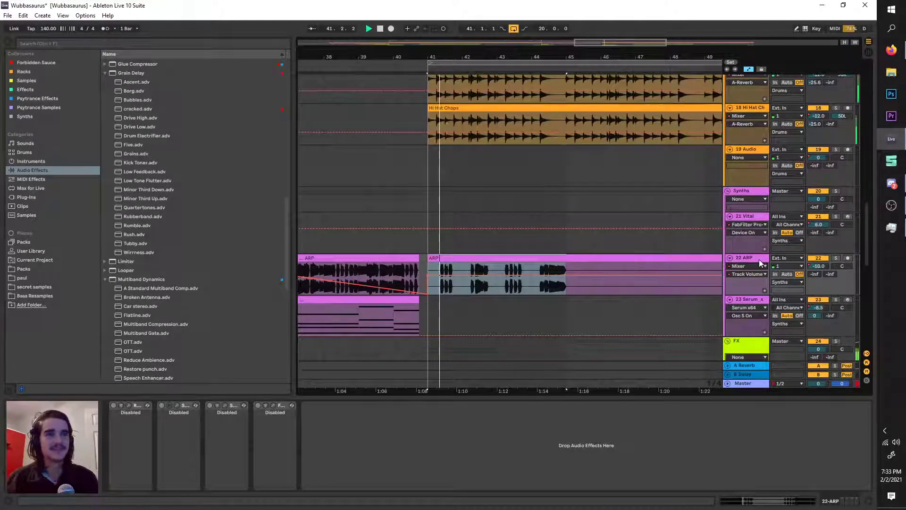
{"action": "scroll", "coordinate": [542, 233], "scroll_direction": "up", "scroll_amount": 8}
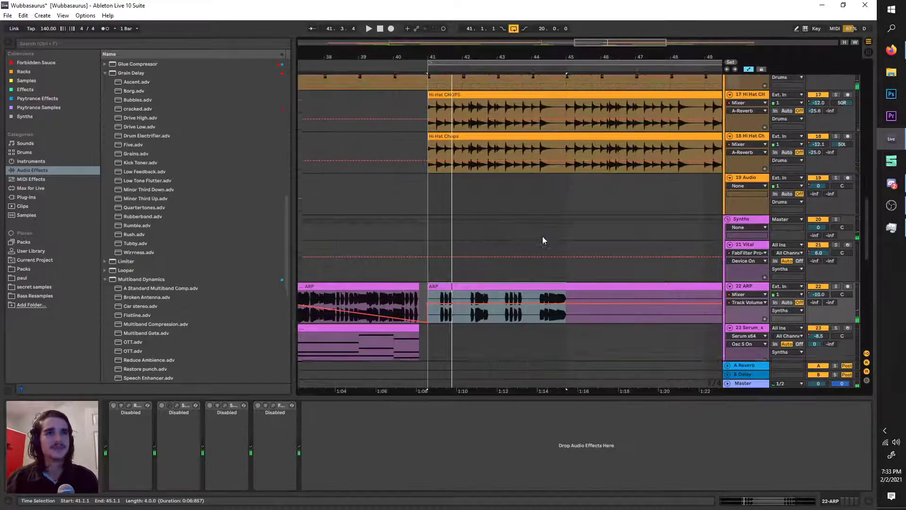
{"action": "scroll", "coordinate": [536, 234], "scroll_direction": "up", "scroll_amount": 10}
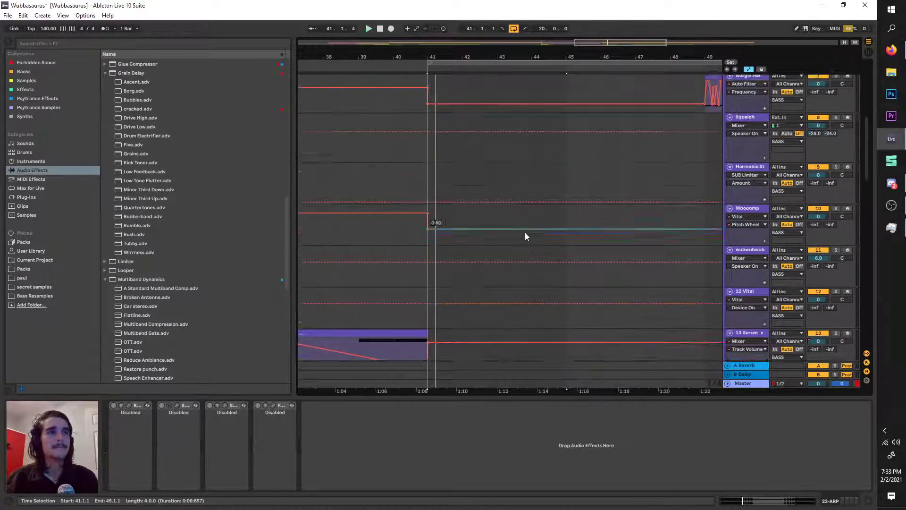
{"action": "key", "text": "space"}
{"action": "scroll", "coordinate": [437, 88], "scroll_direction": "up", "scroll_amount": 2}
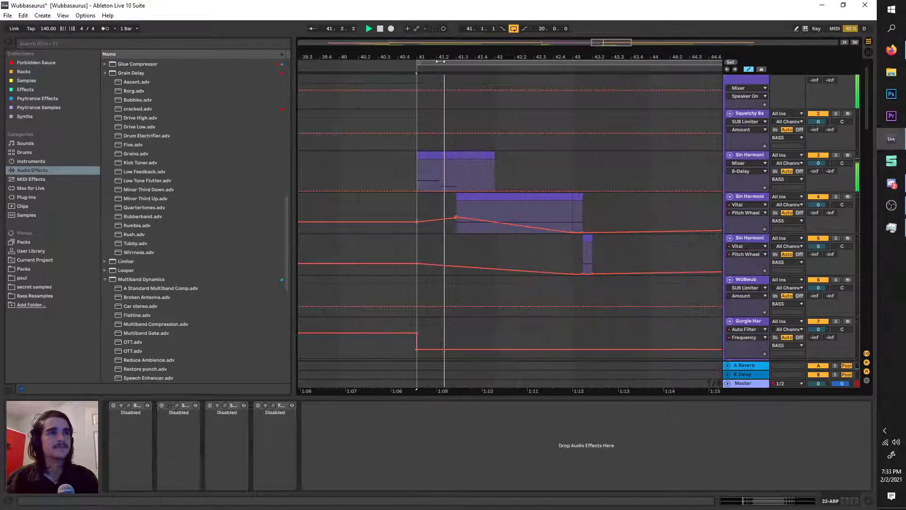
Select the Sin Harmonics track 4, set the loop start to 41.3.1 and play from there.
{"action": "left_click_drag", "start_coordinate": [437, 63], "coordinate": [491, 64]}
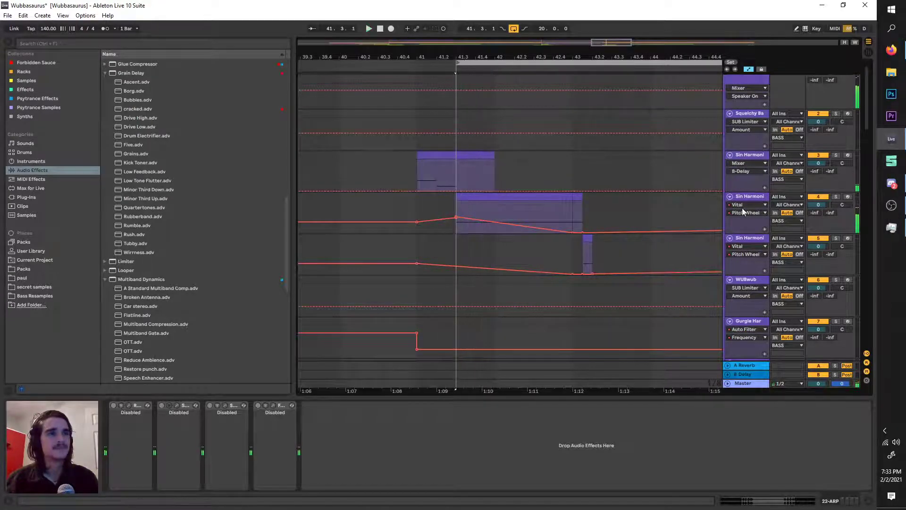
{"action": "left_click", "coordinate": [746, 196]}
{"action": "scroll", "coordinate": [609, 197], "scroll_direction": "down", "scroll_amount": 3}
{"action": "left_click_drag", "start_coordinate": [583, 63], "coordinate": [565, 63]}
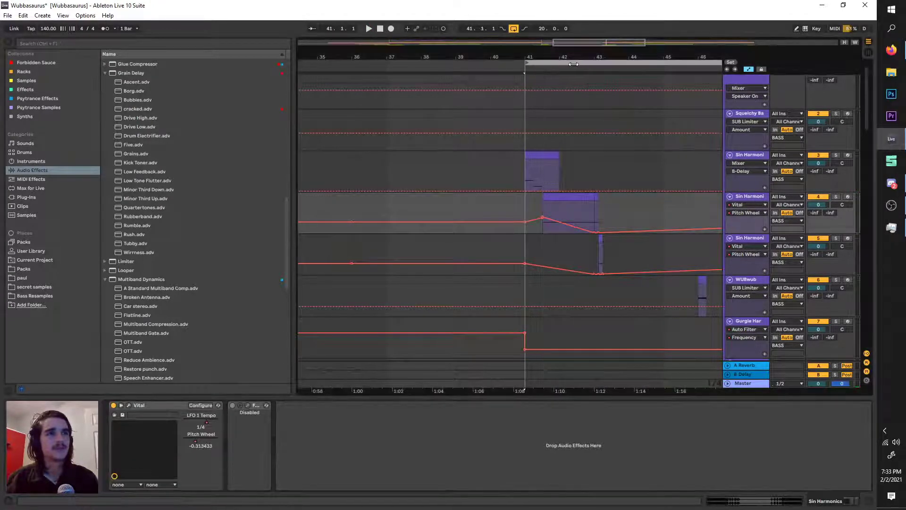
{"action": "scroll", "coordinate": [551, 82], "scroll_direction": "right", "scroll_amount": 1}
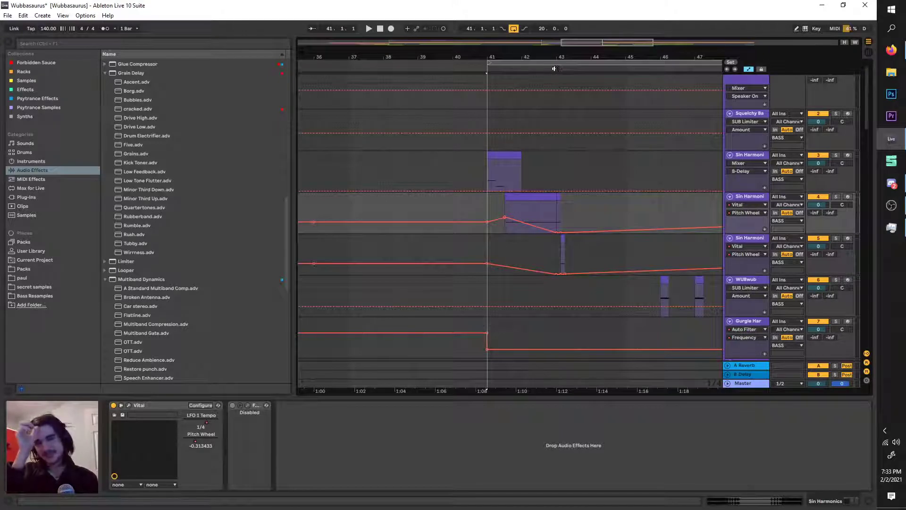
{"action": "key", "text": "space"}
{"action": "key", "text": "space"}
{"action": "left_click_drag", "start_coordinate": [524, 62], "coordinate": [551, 61]}
{"action": "key", "text": "space"}
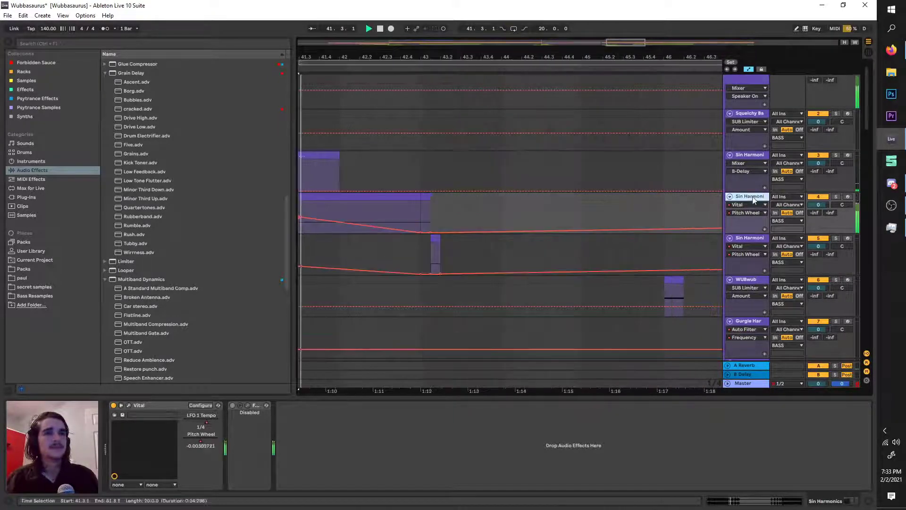
Audition Sin Harmonics track 4 in solo and in the full mix, replaying the loop from 41.3.1.
{"action": "left_click", "coordinate": [839, 198]}
{"action": "scroll", "coordinate": [838, 198], "scroll_direction": "down", "scroll_amount": 1}
{"action": "left_click", "coordinate": [837, 197]}
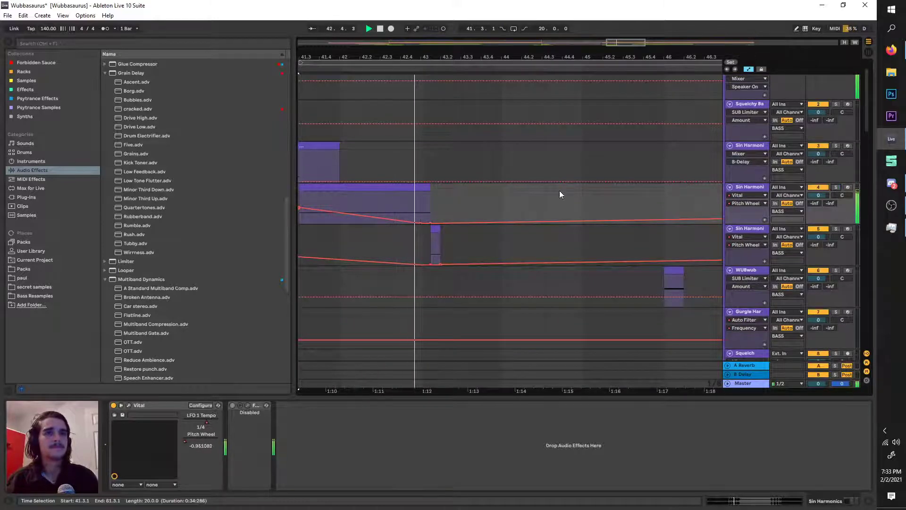
{"action": "scroll", "coordinate": [559, 191], "scroll_direction": "up", "scroll_amount": 2}
{"action": "left_click", "coordinate": [452, 63]}
{"action": "left_click", "coordinate": [449, 63]}
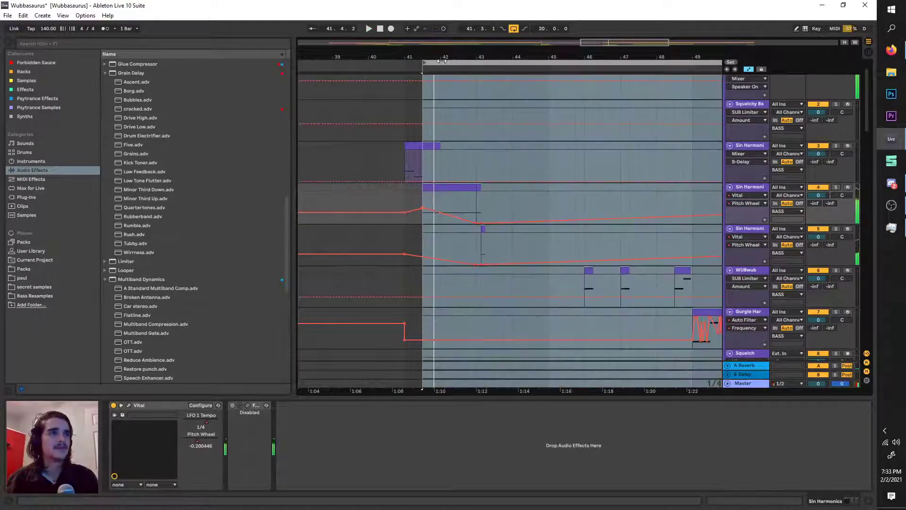
{"action": "left_click_drag", "start_coordinate": [442, 61], "coordinate": [423, 109]}
{"action": "scroll", "coordinate": [429, 76], "scroll_direction": "up", "scroll_amount": 2}
{"action": "key", "text": "space"}
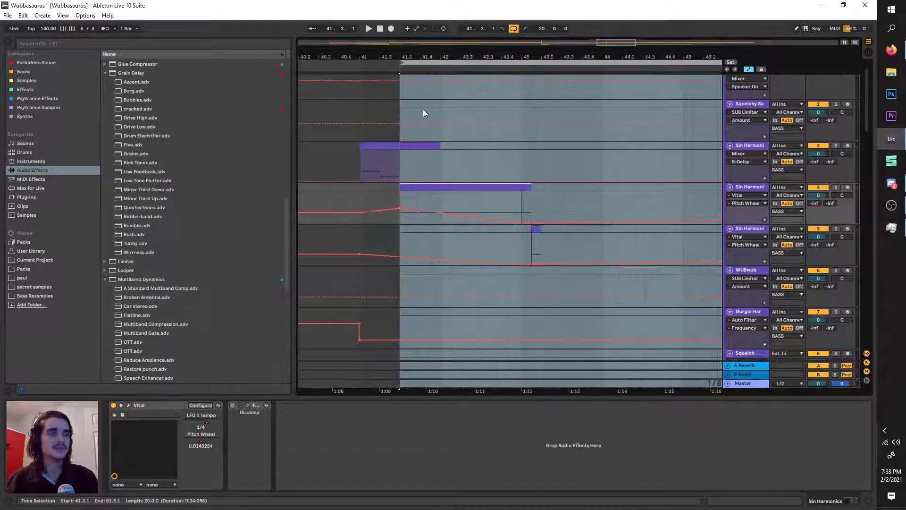
{"action": "key", "text": "space"}
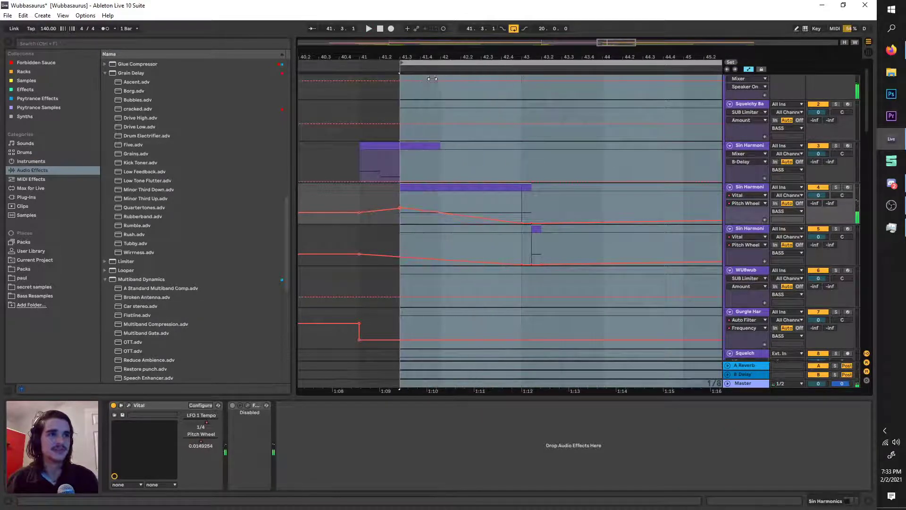
Solo Sin Harmonics track 4 and move the loop start to 41.1.1.
{"action": "left_click", "coordinate": [419, 187]}
{"action": "key", "text": "z"}
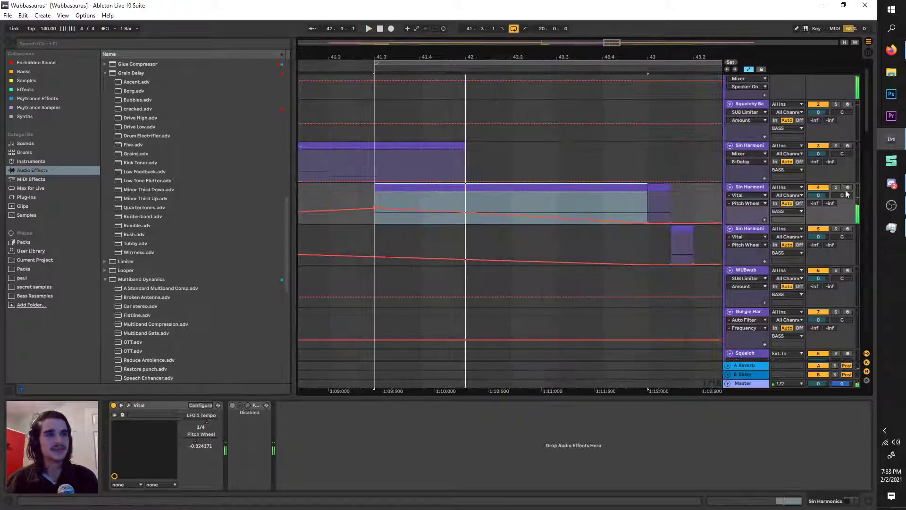
{"action": "left_click", "coordinate": [836, 187]}
{"action": "key", "text": "x"}
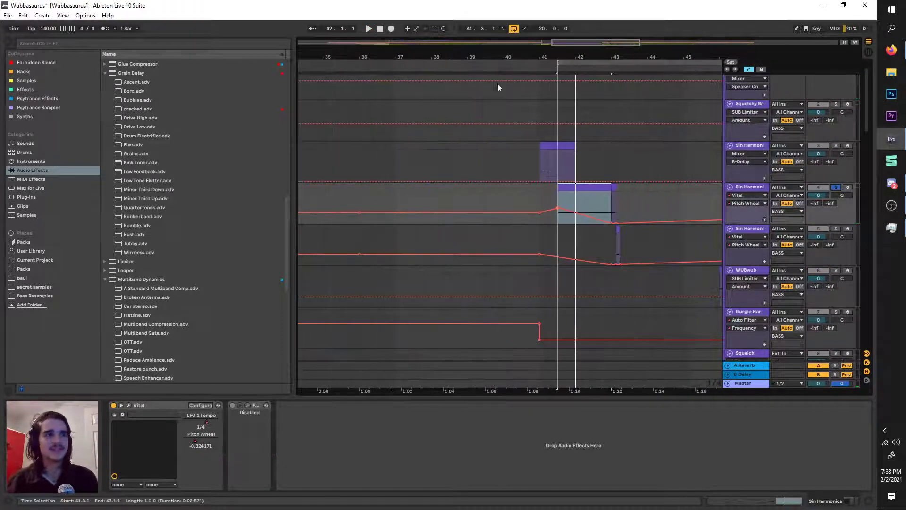
{"action": "key", "text": "x"}
{"action": "left_click_drag", "start_coordinate": [607, 62], "coordinate": [592, 94]}
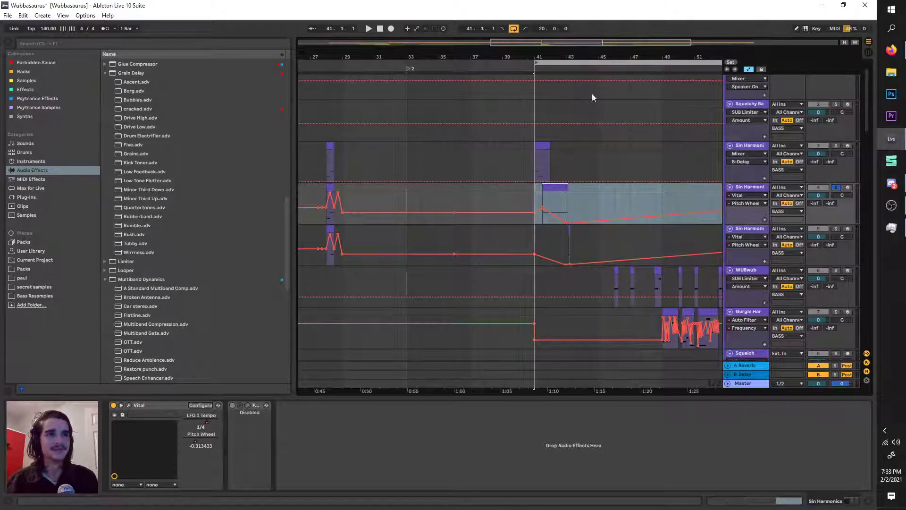
Solo Sin Harmonics track 3 together with track 4 and select the loop range starting at 41.1.1.
{"action": "scroll", "coordinate": [571, 137], "scroll_direction": "up", "scroll_amount": 3}
{"action": "left_click", "coordinate": [542, 185]}
{"action": "scroll", "coordinate": [537, 186], "scroll_direction": "up", "scroll_amount": 3}
{"action": "left_click_drag", "start_coordinate": [475, 62], "coordinate": [515, 62]}
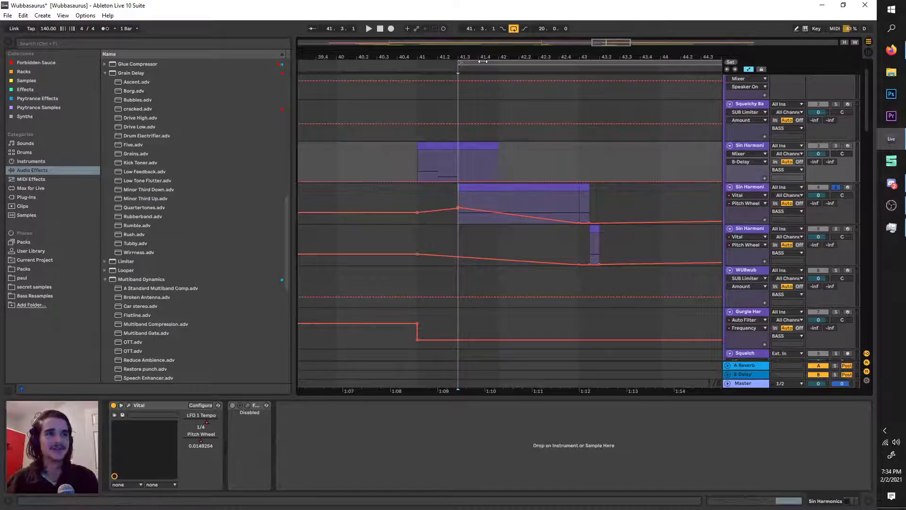
{"action": "left_click_drag", "start_coordinate": [720, 203], "coordinate": [417, 203]}
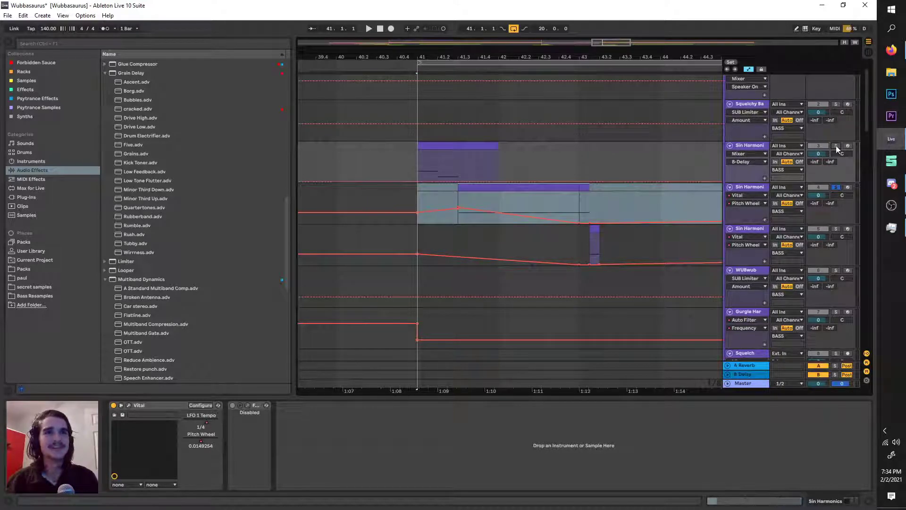
{"action": "scroll", "coordinate": [456, 145], "scroll_direction": "up", "scroll_amount": 3}
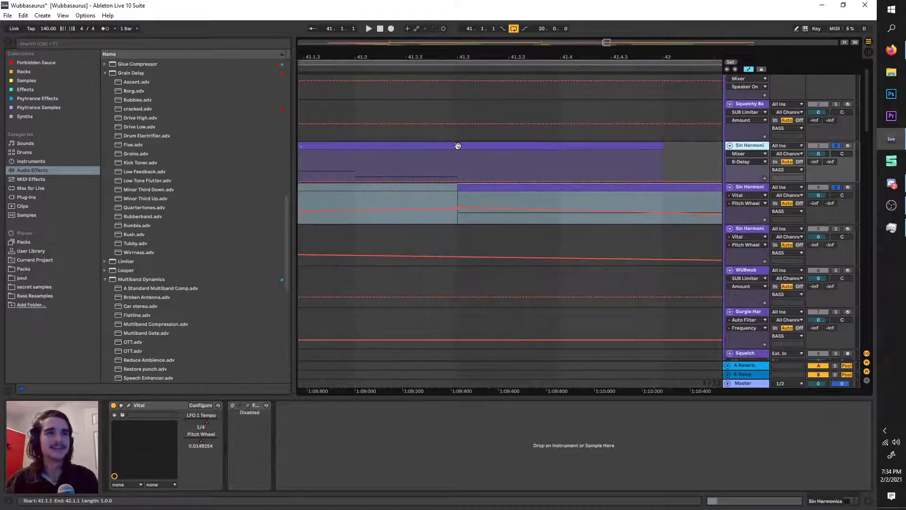
{"action": "scroll", "coordinate": [457, 146], "scroll_direction": "down", "scroll_amount": 1}
{"action": "left_click", "coordinate": [406, 63]}
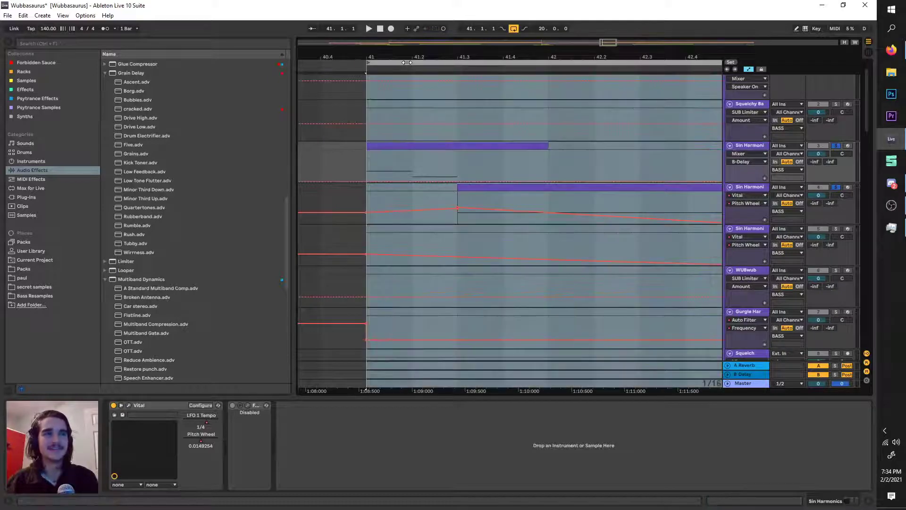
Move the loop start to 41.3.1 and play the track 4 clip together with track 3.
{"action": "left_click", "coordinate": [762, 189]}
{"action": "left_click_drag", "start_coordinate": [516, 63], "coordinate": [507, 63]}
{"action": "key", "text": "space"}
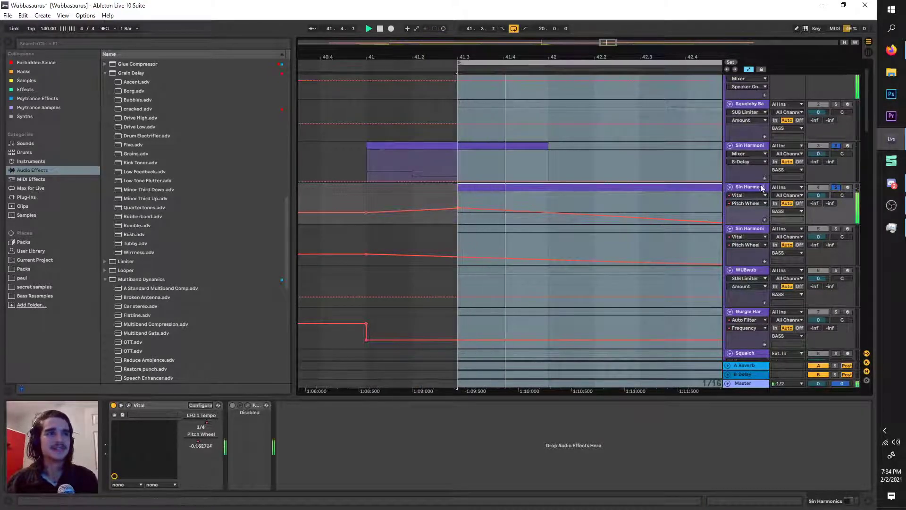
{"action": "left_click", "coordinate": [762, 187]}
{"action": "scroll", "coordinate": [585, 193], "scroll_direction": "down", "scroll_amount": 2}
{"action": "left_click", "coordinate": [616, 186]}
{"action": "key", "text": "space"}
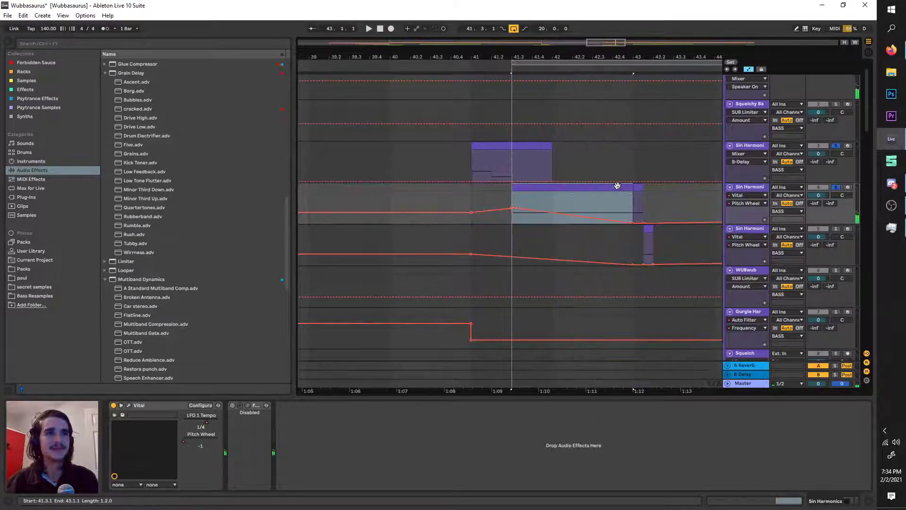
Solo only Sin Harmonics track 4 and listen to its clip from 41.3.1.
{"action": "scroll", "coordinate": [609, 187], "scroll_direction": "up", "scroll_amount": 2}
{"action": "key", "text": "space"}
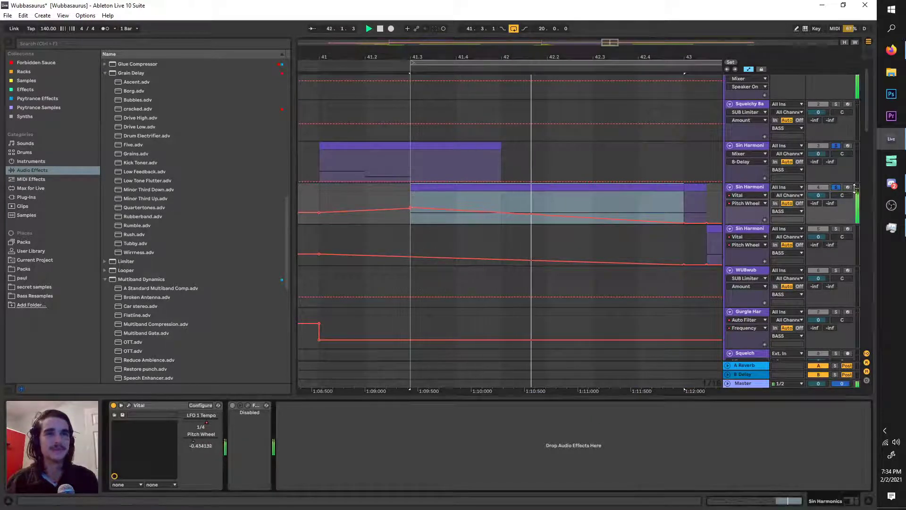
{"action": "left_click", "coordinate": [837, 188]}
{"action": "left_click", "coordinate": [836, 187]}
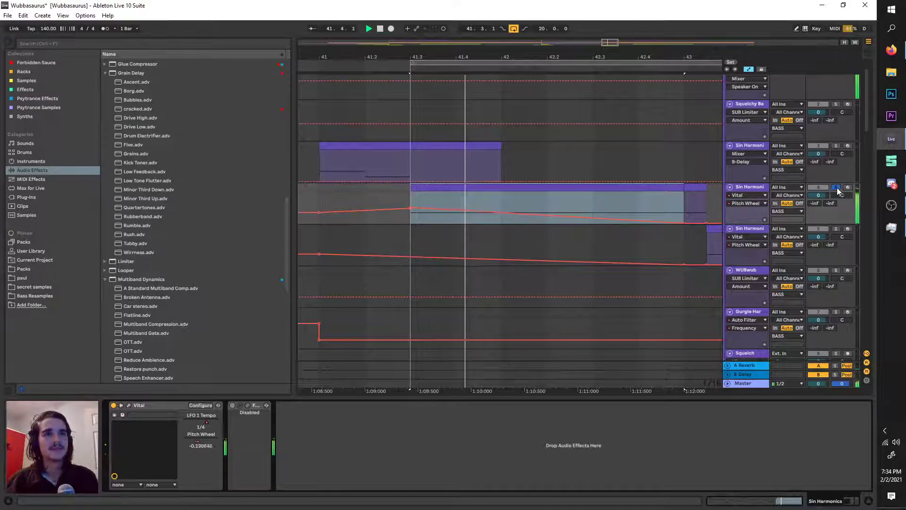
{"action": "scroll", "coordinate": [656, 191], "scroll_direction": "right", "scroll_amount": 1}
{"action": "scroll", "coordinate": [633, 171], "scroll_direction": "down", "scroll_amount": 2}
{"action": "scroll", "coordinate": [514, 131], "scroll_direction": "right", "scroll_amount": 1}
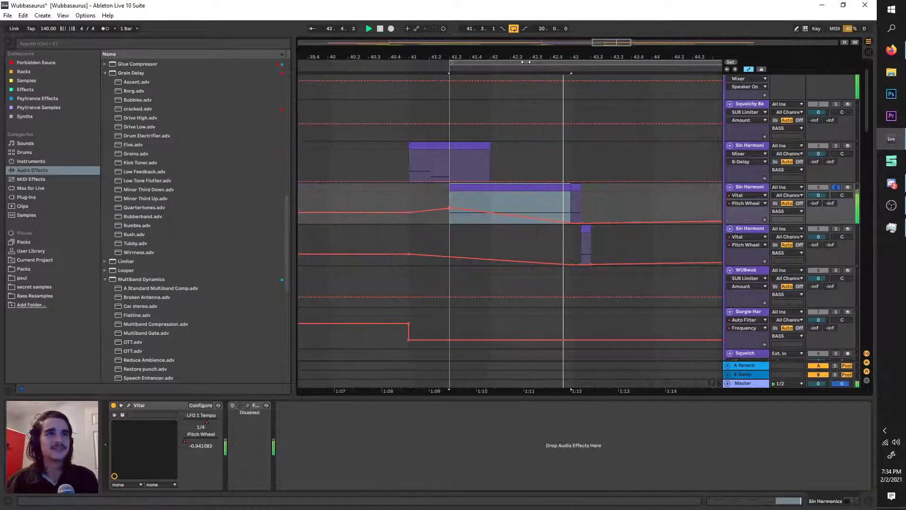
Move the loop start to 43.1.1, then extend the end clip on track 4 and its note to 43.2.1.
{"action": "left_click_drag", "start_coordinate": [550, 62], "coordinate": [662, 87]}
{"action": "key", "text": "space"}
{"action": "scroll", "coordinate": [590, 233], "scroll_direction": "up", "scroll_amount": 2}
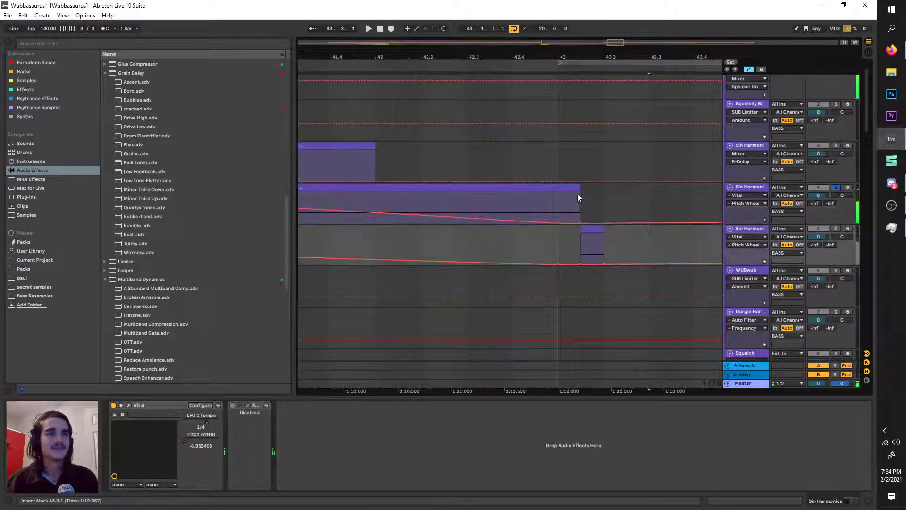
{"action": "left_click_drag", "start_coordinate": [579, 187], "coordinate": [604, 187]}
{"action": "double_click", "coordinate": [591, 188]}
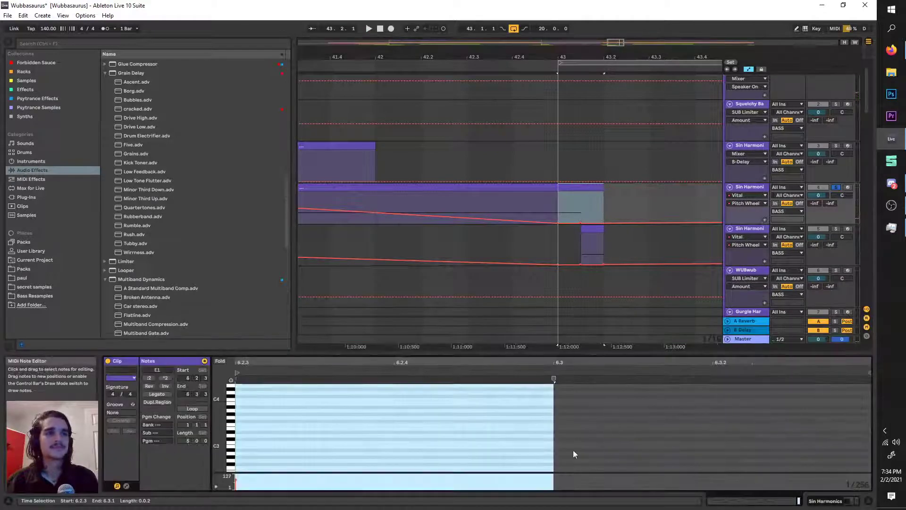
{"action": "left_click_drag", "start_coordinate": [554, 448], "coordinate": [858, 412]}
Replace the short clip on Sin Harmonics track 5 with a copy of track 4's 43.1.1 to 43.2.1 segment, placed at 43.2.1.
{"action": "left_click", "coordinate": [593, 234]}
{"action": "key", "text": "Delete"}
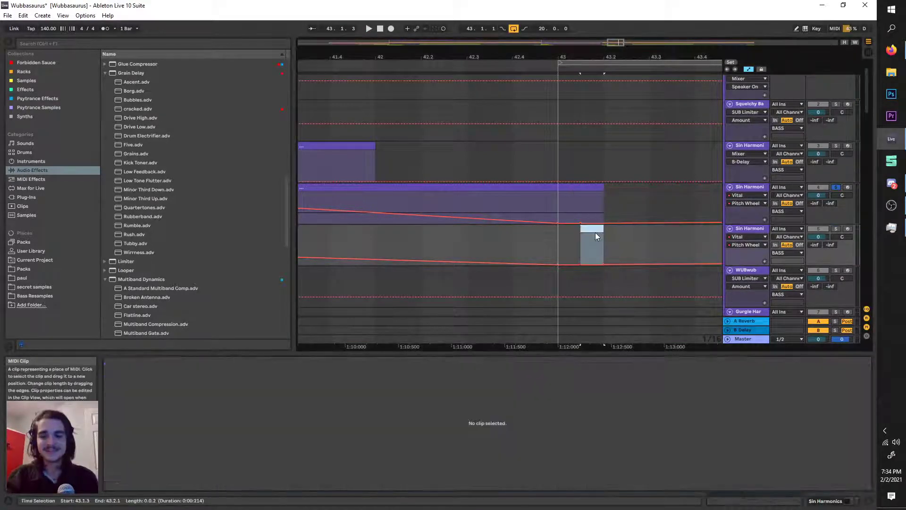
{"action": "left_click_drag", "start_coordinate": [560, 209], "coordinate": [606, 229]}
{"action": "key", "text": "ctrl+c"}
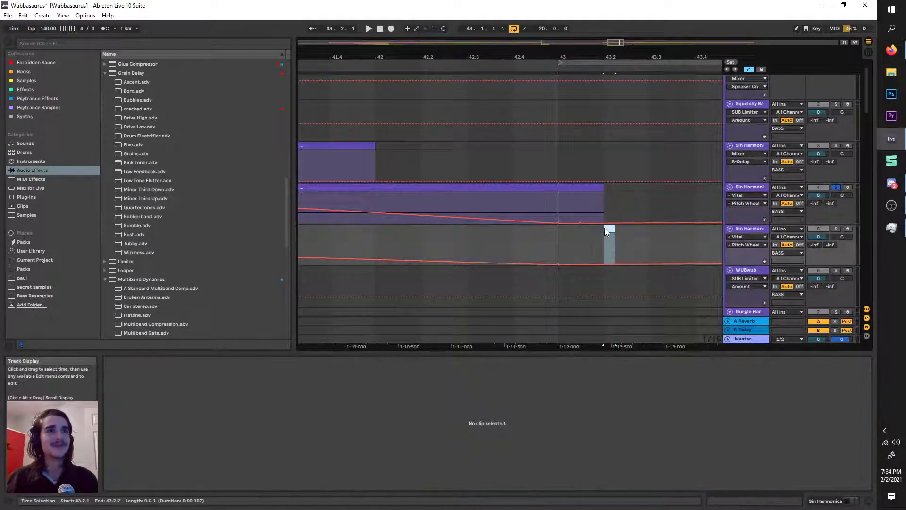
{"action": "key", "text": "ctrl+v"}
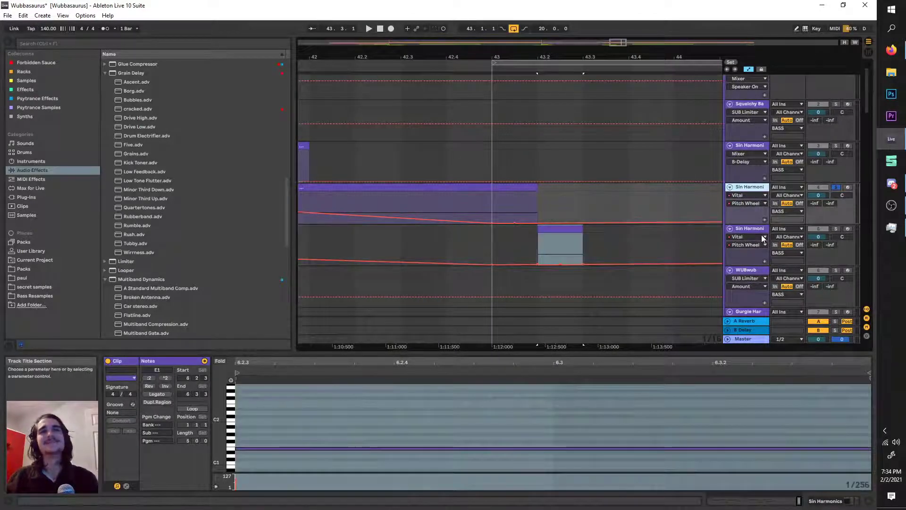
Solo Sin Harmonics track 5 along with track 4 and play the transition from 43.1.1.
{"action": "left_click", "coordinate": [764, 236]}
{"action": "left_click", "coordinate": [744, 251]}
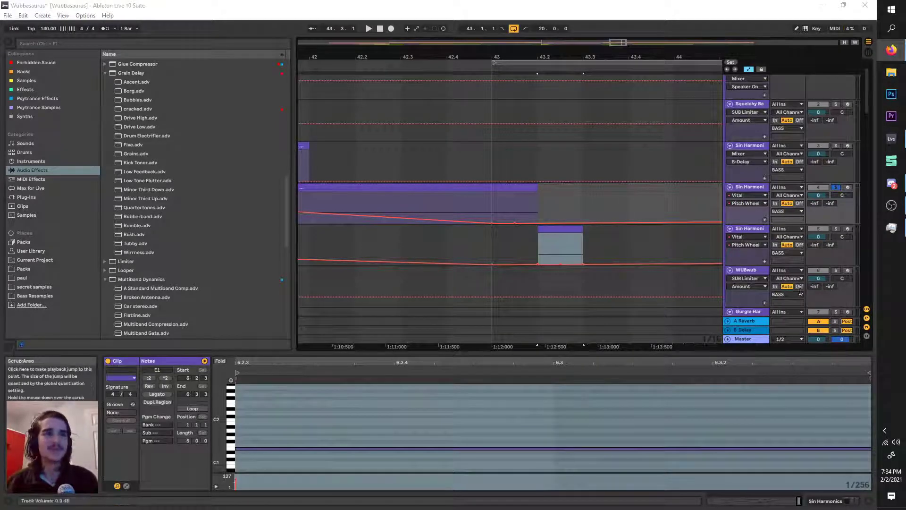
{"action": "left_click", "coordinate": [754, 188]}
{"action": "left_click", "coordinate": [836, 228], "text": "ctrl"}
{"action": "key", "text": "space"}
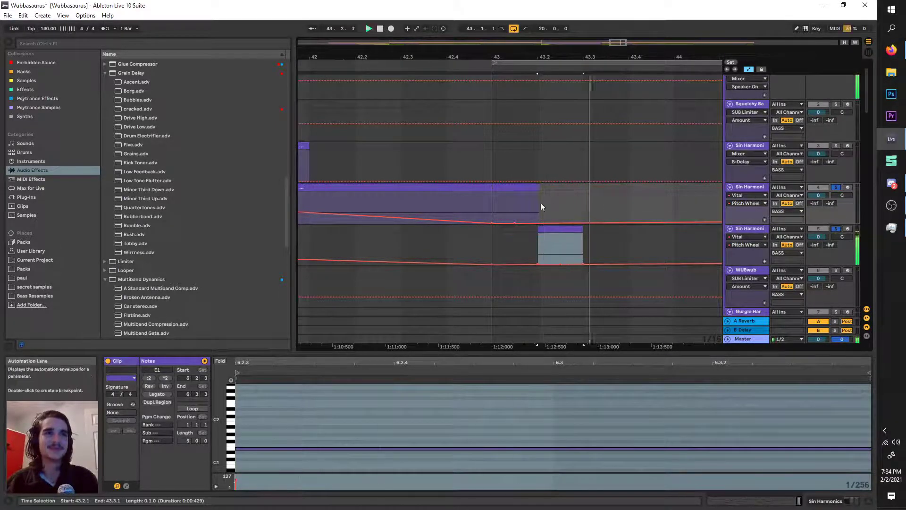
Repeat the alternating clip pattern of Sin Harmonics tracks 4 and 5 up to 45.1.1 and set a two-bar loop from 43.1.1.
{"action": "left_click", "coordinate": [495, 206]}
{"action": "left_click", "coordinate": [570, 227]}
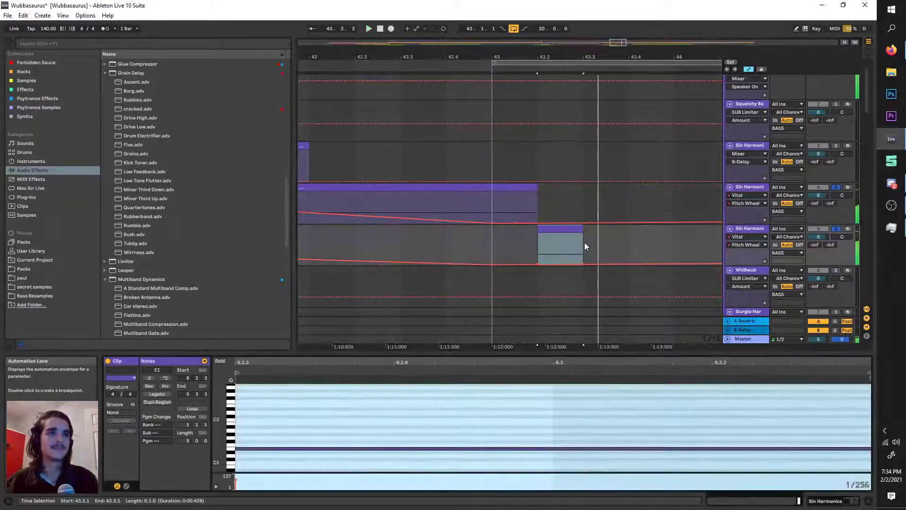
{"action": "left_click_drag", "start_coordinate": [584, 243], "coordinate": [495, 184]}
{"action": "scroll", "coordinate": [495, 185], "scroll_direction": "down", "scroll_amount": 2}
{"action": "key", "text": "ctrl+d"}
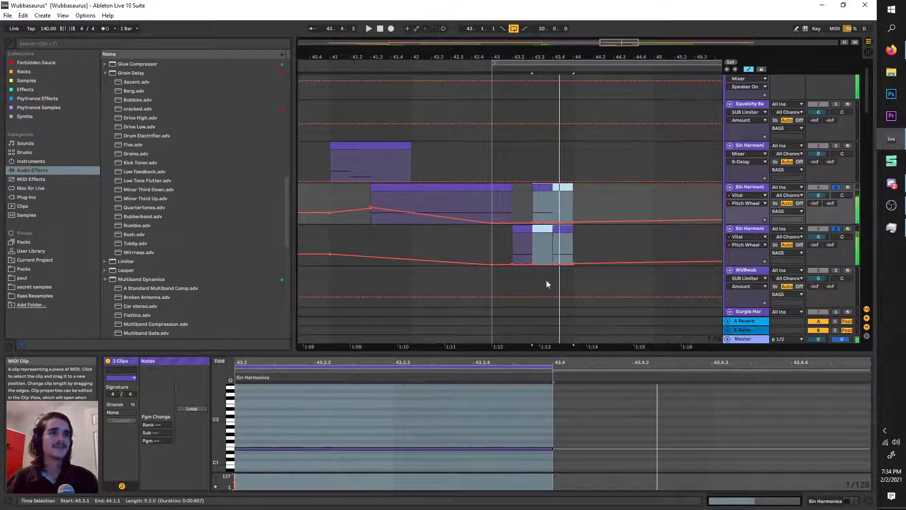
{"action": "left_click", "coordinate": [491, 246]}
{"action": "left_click_drag", "start_coordinate": [574, 243], "coordinate": [497, 177]}
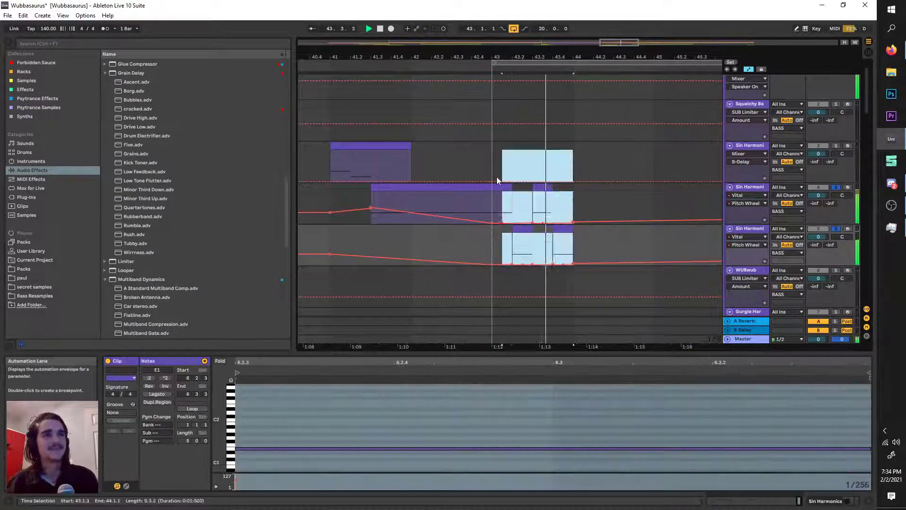
{"action": "key", "text": "ctrl+d"}
{"action": "left_click_drag", "start_coordinate": [656, 248], "coordinate": [494, 185]}
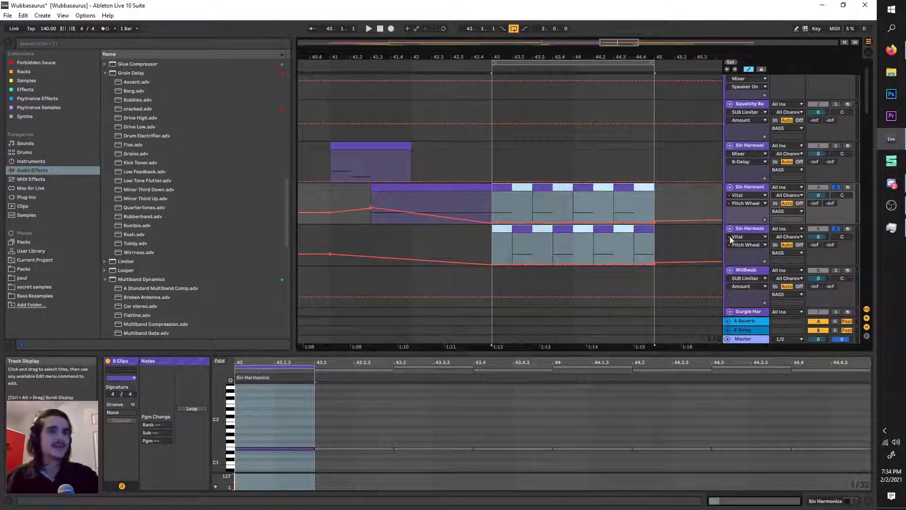
{"action": "left_click", "coordinate": [751, 228]}
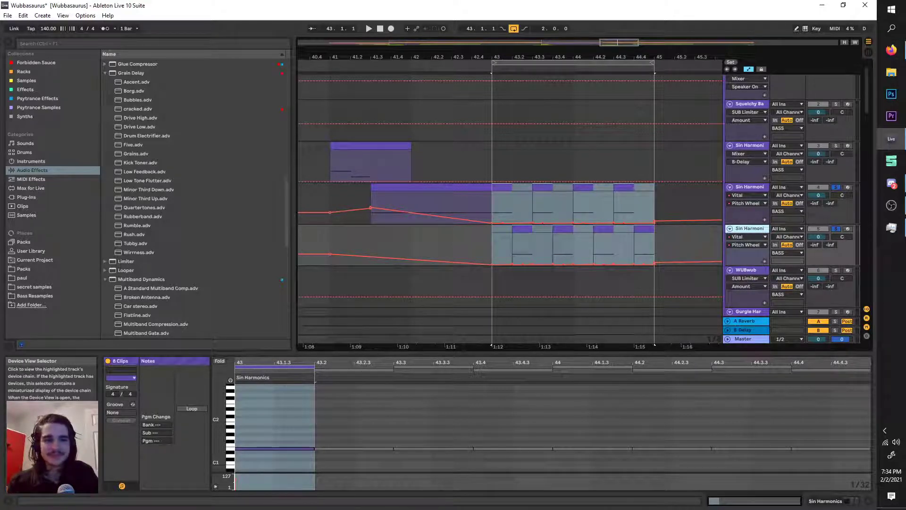
{"action": "left_click", "coordinate": [758, 187]}
{"action": "left_click", "coordinate": [758, 228]}
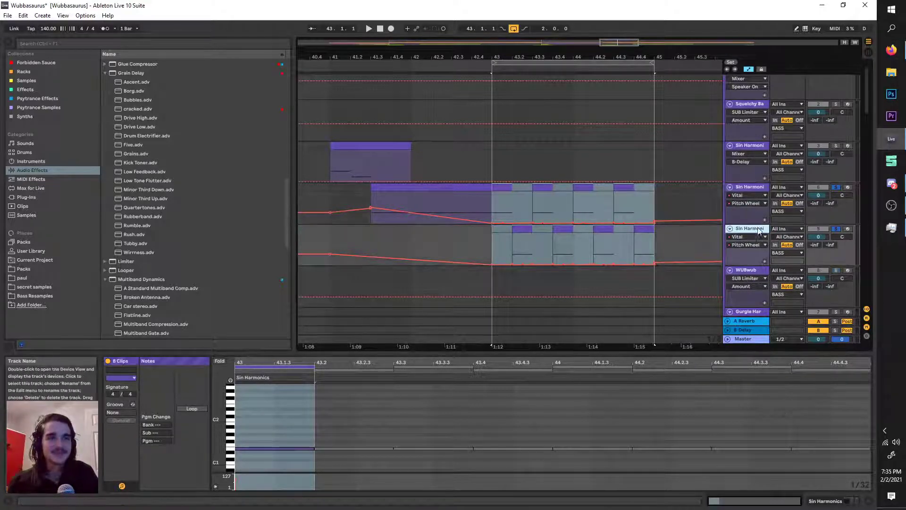
{"action": "left_click", "coordinate": [756, 146]}
{"action": "left_click", "coordinate": [756, 189]}
{"action": "left_click", "coordinate": [759, 228]}
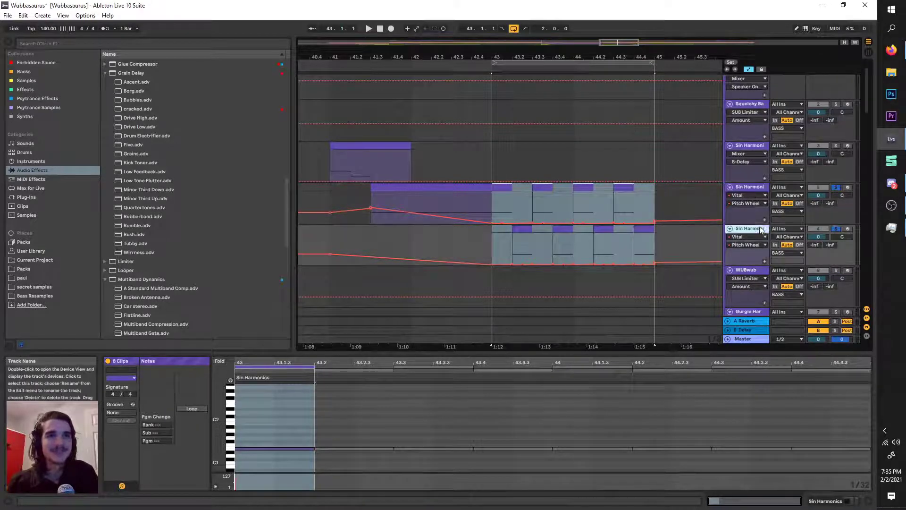
{"action": "left_click", "coordinate": [746, 193]}
{"action": "left_click", "coordinate": [752, 188]}
{"action": "left_click", "coordinate": [758, 229]}
{"action": "left_click", "coordinate": [756, 146]}
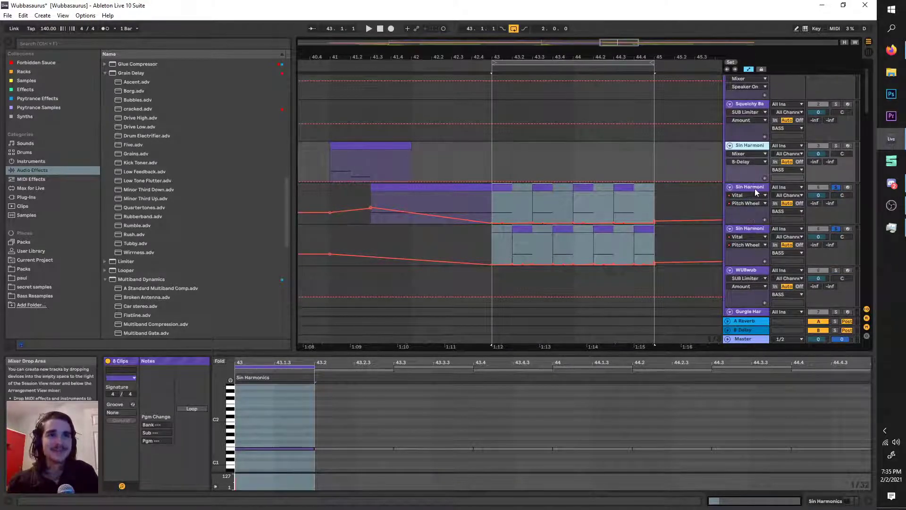
{"action": "left_click", "coordinate": [755, 188]}
{"action": "left_click", "coordinate": [747, 228]}
{"action": "left_click", "coordinate": [752, 186]}
{"action": "left_click", "coordinate": [750, 235]}
{"action": "left_click", "coordinate": [744, 231]}
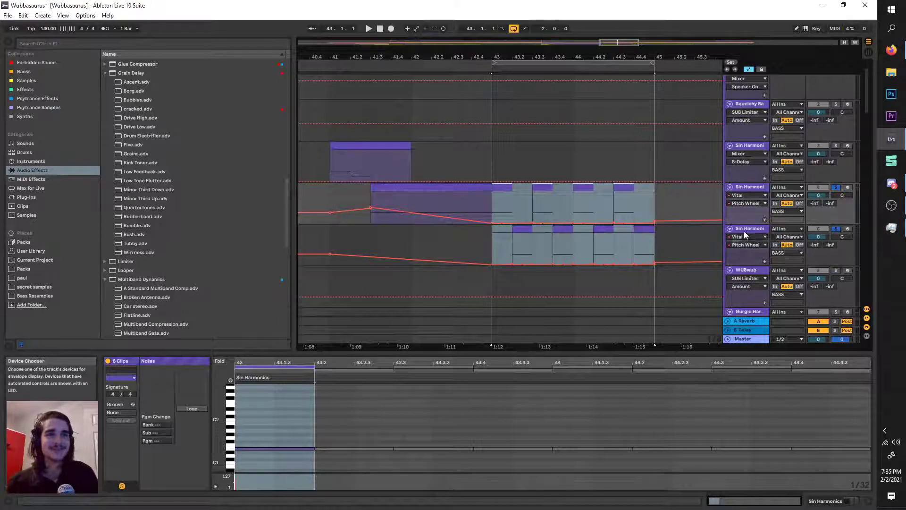
Play the alternating clips from 43.1.1 and show the device chain of Sin Harmonics track 4.
{"action": "scroll", "coordinate": [523, 180], "scroll_direction": "up", "scroll_amount": 3}
{"action": "scroll", "coordinate": [523, 169], "scroll_direction": "right", "scroll_amount": 1}
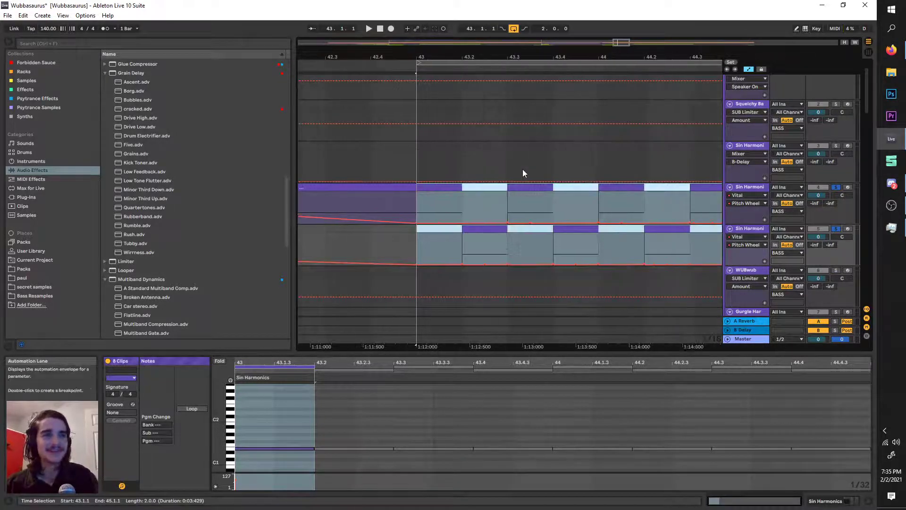
{"action": "key", "text": "space"}
{"action": "left_click", "coordinate": [749, 187]}
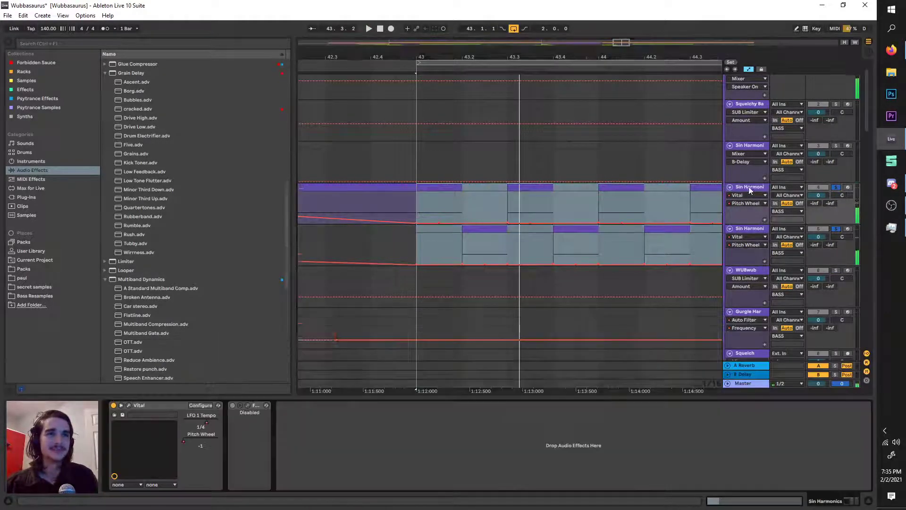
Swap the alternation so track 5 plays 43.1.1 to 43.2.1 and track 4 plays 43.2.1 to 43.3.1, deleting the clips after 43.3.1.
{"action": "scroll", "coordinate": [672, 215], "scroll_direction": "down", "scroll_amount": 3}
{"action": "left_click", "coordinate": [566, 187]}
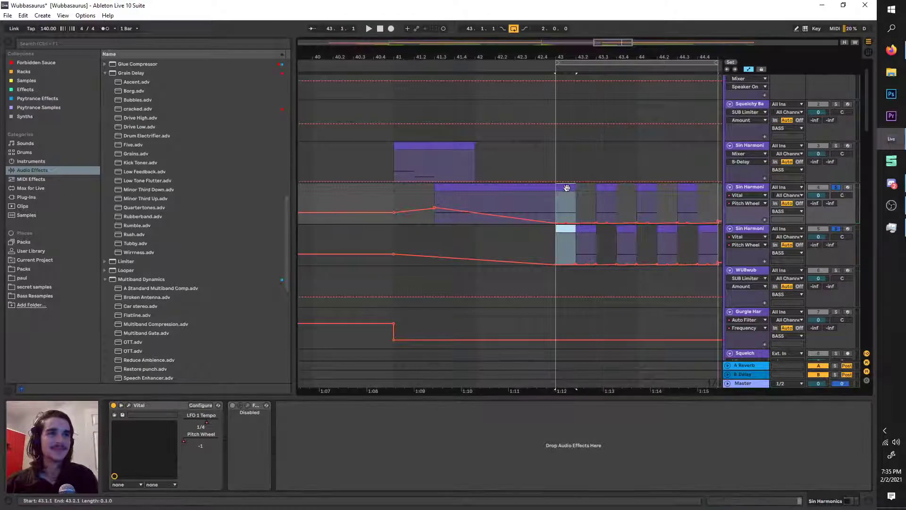
{"action": "mouse_move", "coordinate": [566, 187]}
{"action": "left_mouse_down"}
{"action": "mouse_move", "coordinate": [566, 229]}
{"action": "mouse_move", "coordinate": [585, 206]}
{"action": "mouse_move", "coordinate": [556, 187]}
{"action": "left_mouse_up"}
{"action": "scroll", "coordinate": [613, 222], "scroll_direction": "right", "scroll_amount": 1}
{"action": "left_click", "coordinate": [671, 210]}
{"action": "left_click_drag", "start_coordinate": [673, 246], "coordinate": [514, 183]}
{"action": "key", "text": "Delete"}
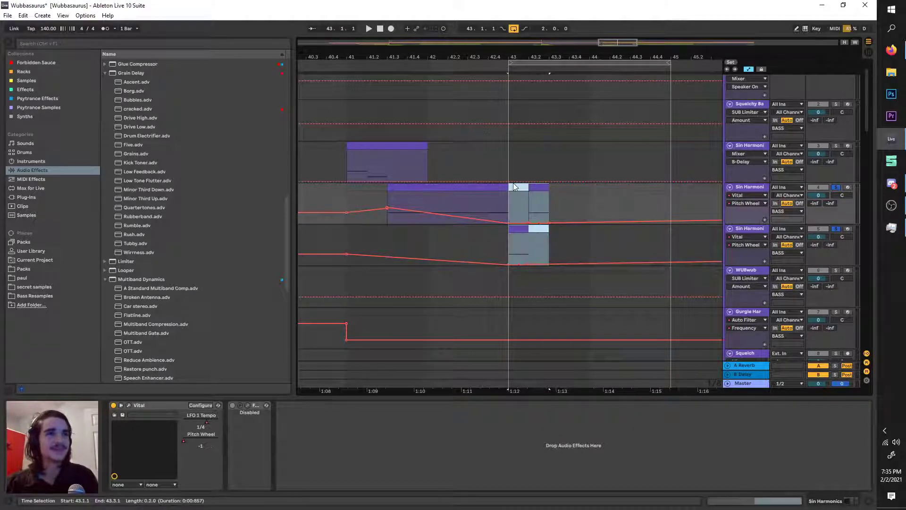
Duplicate the two-clip pattern three times up to 45.1.1 and group Sin Harmonics tracks 4 and 5.
{"action": "key", "text": "ctrl+d"}
{"action": "key", "text": "ctrl+d"}
{"action": "key", "text": "ctrl+d"}
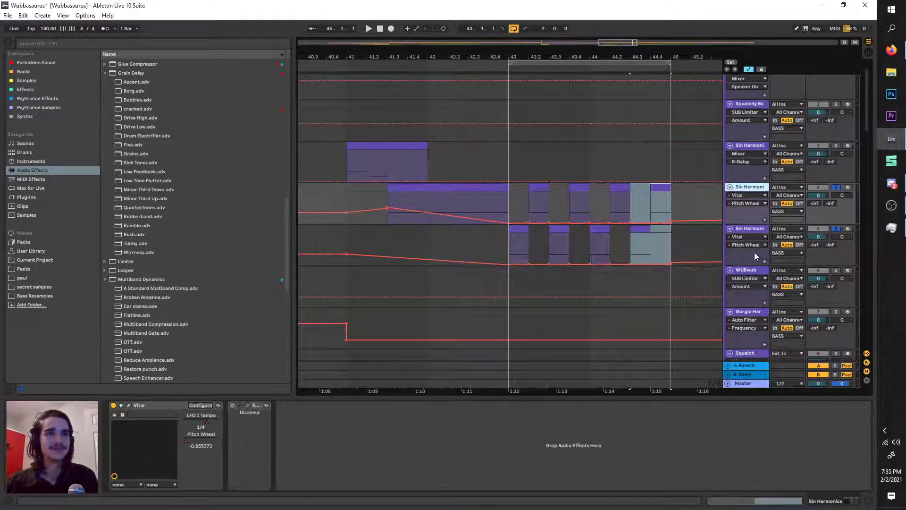
{"action": "key", "text": "ctrl+g"}
{"action": "left_click", "coordinate": [748, 264]}
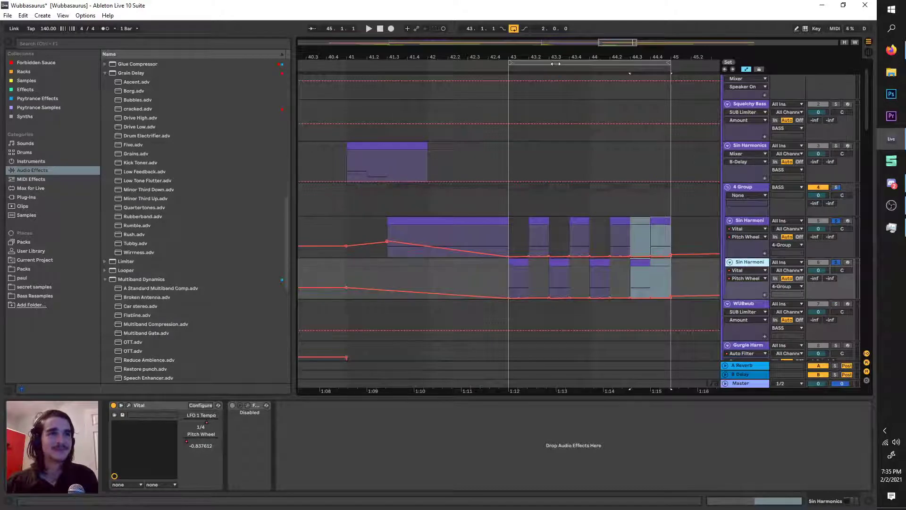
Play the section from 41.1.1 with all tracks unsoloed, then set the loop back to 43.1.1 to 45.1.1.
{"action": "left_click_drag", "start_coordinate": [555, 63], "coordinate": [394, 64]}
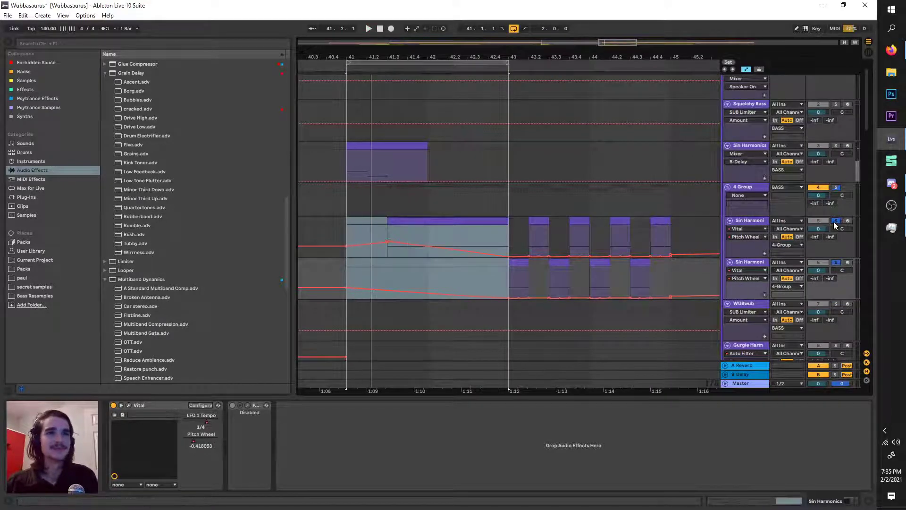
{"action": "key", "text": "space"}
{"action": "left_click_drag", "start_coordinate": [509, 63], "coordinate": [680, 75]}
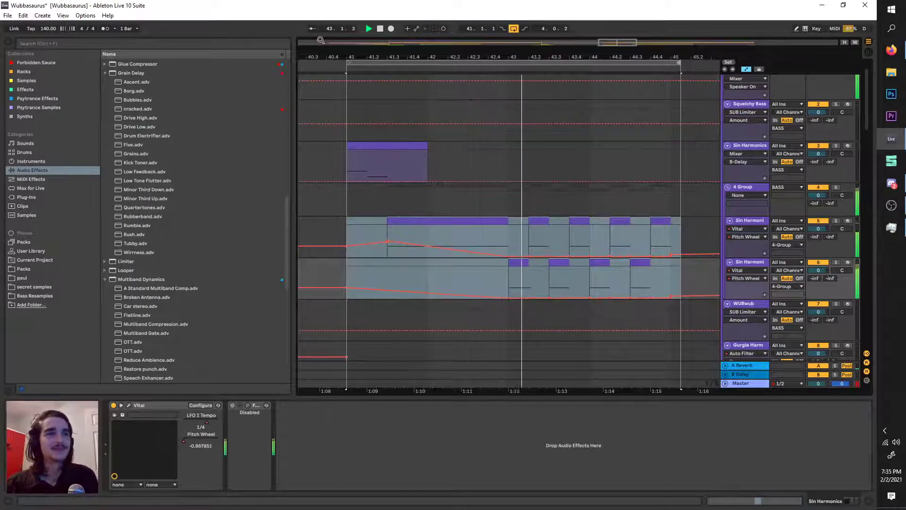
{"action": "left_click_drag", "start_coordinate": [347, 75], "coordinate": [509, 81]}
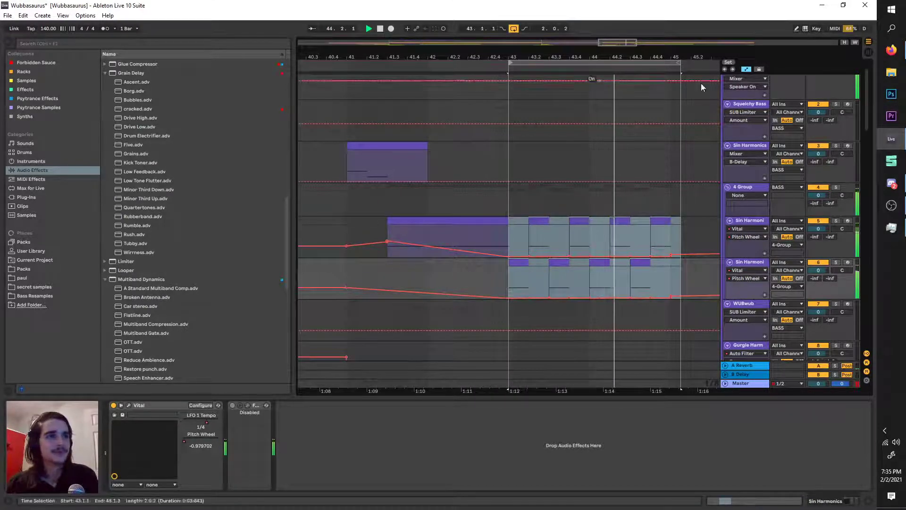
{"action": "left_click_drag", "start_coordinate": [680, 62], "coordinate": [672, 61]}
{"action": "key", "text": "space"}
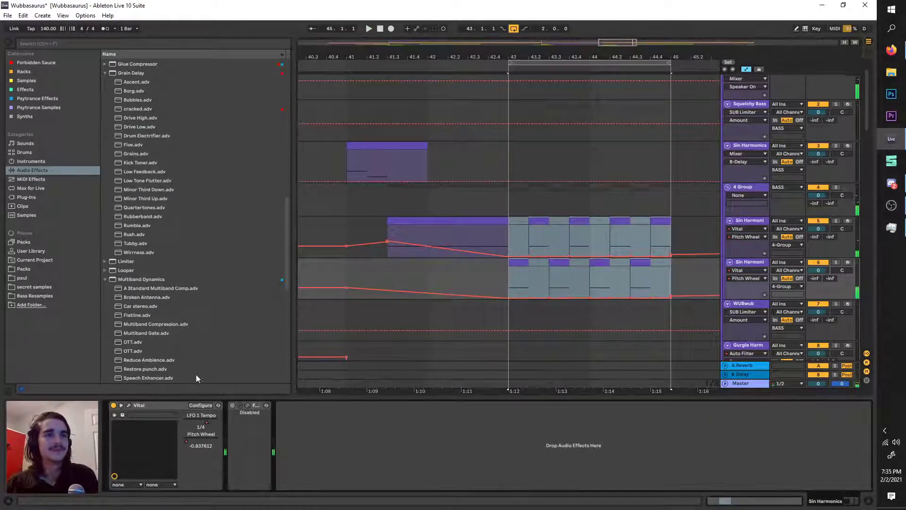
Open Vital on Sin Harmonics track 6 and check its voice and effects settings against the looped playback.
{"action": "key", "text": "ctrl+alt+p"}
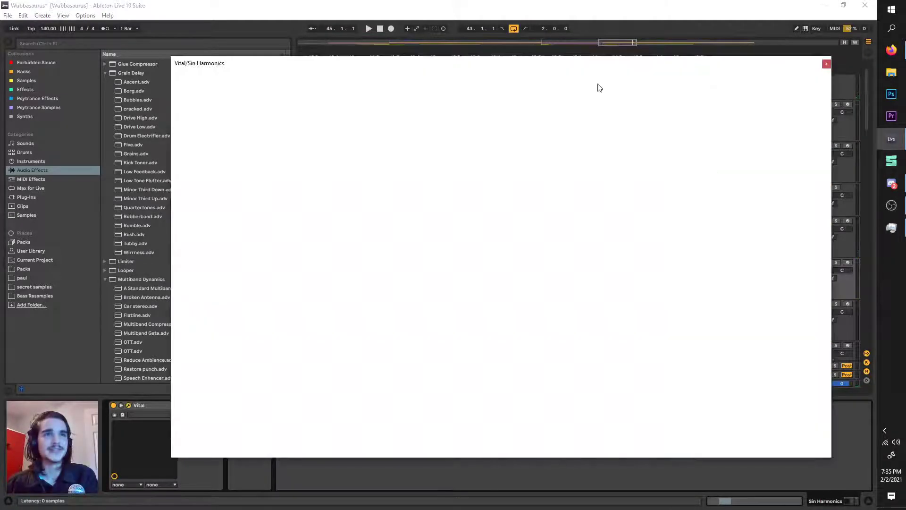
{"action": "left_click_drag", "start_coordinate": [591, 72], "coordinate": [459, 54]}
{"action": "key", "text": "space"}
{"action": "key", "text": "space"}
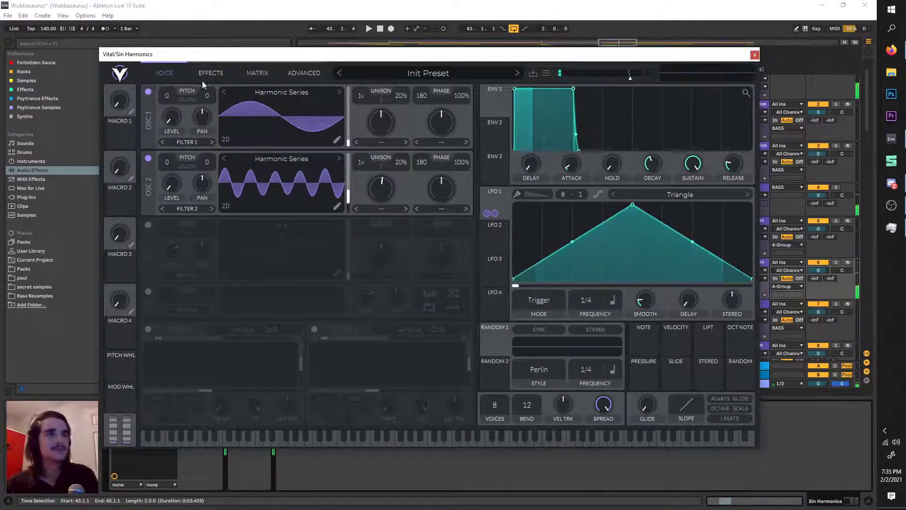
{"action": "left_click", "coordinate": [176, 75]}
{"action": "left_click", "coordinate": [206, 73]}
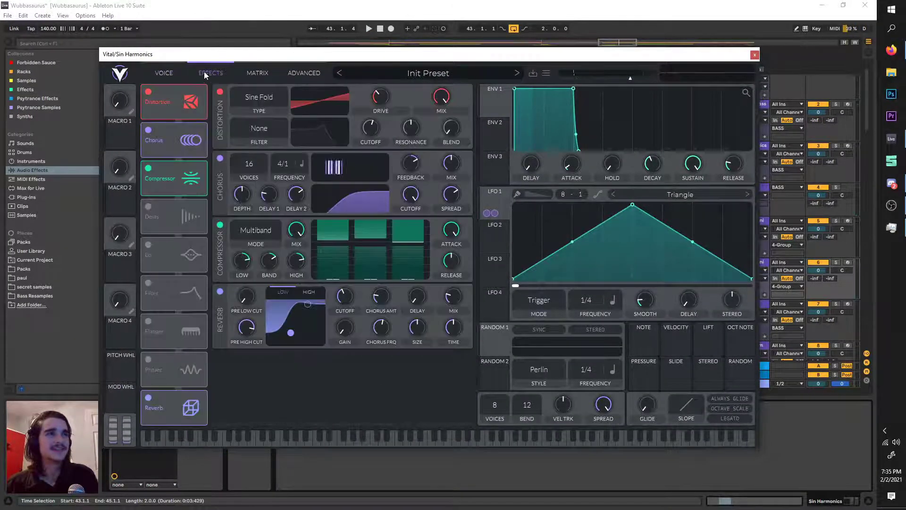
{"action": "left_click", "coordinate": [178, 73]}
Set the wavetable frame of Vital's oscillator 2 to about 99.89 and listen to the loop.
{"action": "left_click_drag", "start_coordinate": [349, 196], "coordinate": [350, 188]}
{"action": "key", "text": "space"}
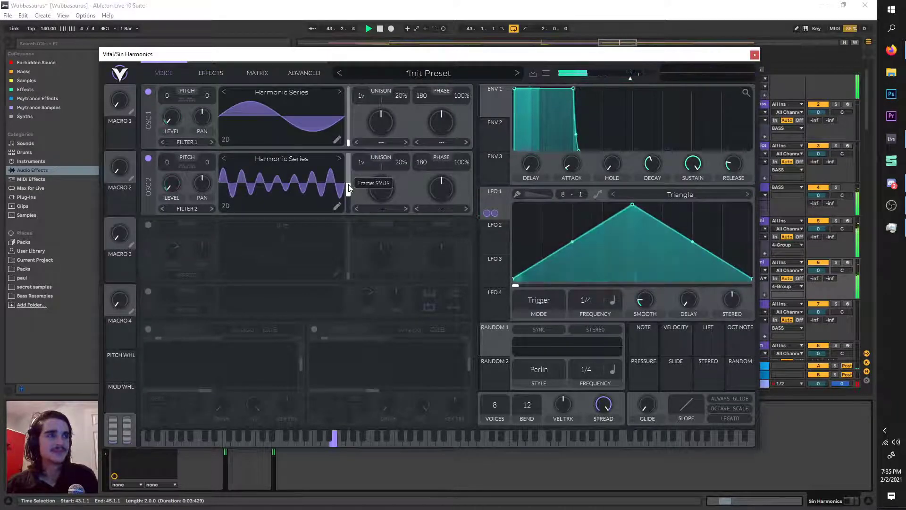
{"action": "key", "text": "space"}
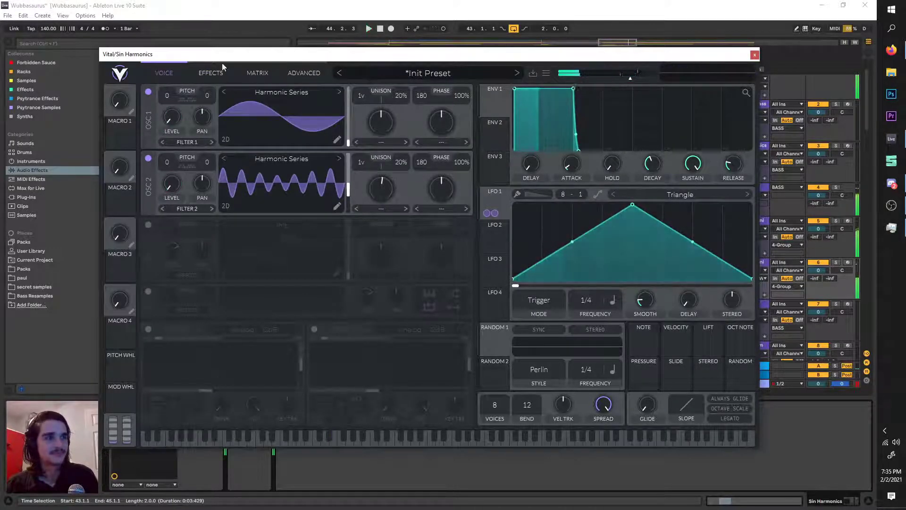
Review Vital's effects again and play the loop, briefly soloing Sin Harmonics track 6.
{"action": "left_click", "coordinate": [210, 73]}
{"action": "left_click", "coordinate": [171, 72]}
{"action": "key", "text": "space"}
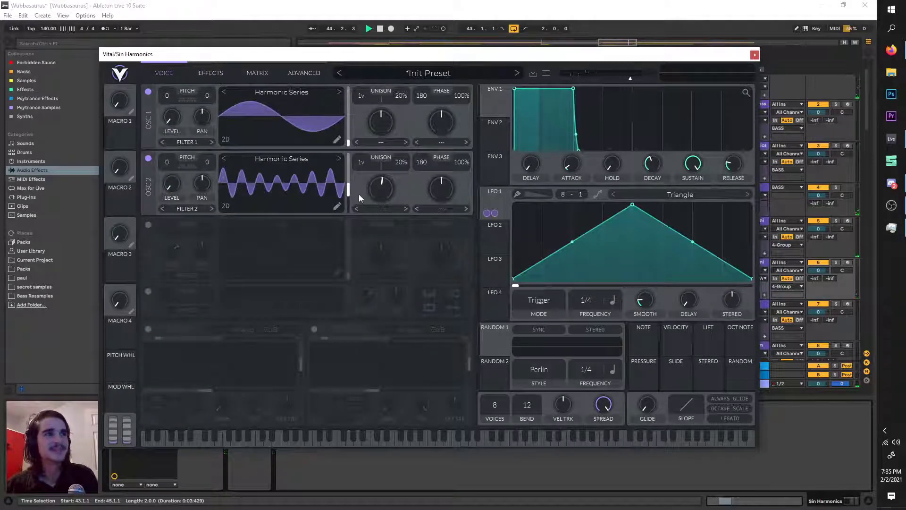
{"action": "left_click", "coordinate": [836, 262]}
{"action": "left_click", "coordinate": [836, 262]}
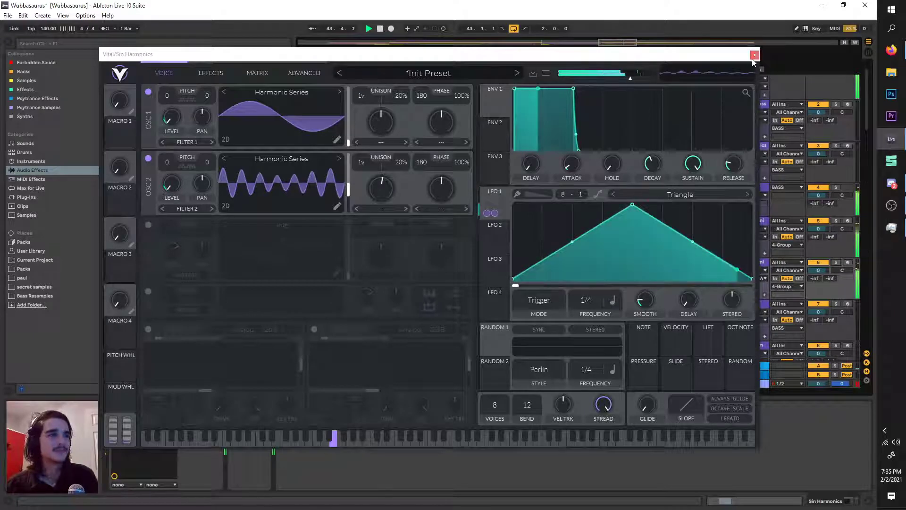
Close Vital and shape Sin Harmonics track 5's Pitch Wheel automation into a rise from 43.2.1 that peaks at 43.3.1.
{"action": "left_click", "coordinate": [773, 221]}
{"action": "left_click", "coordinate": [762, 224]}
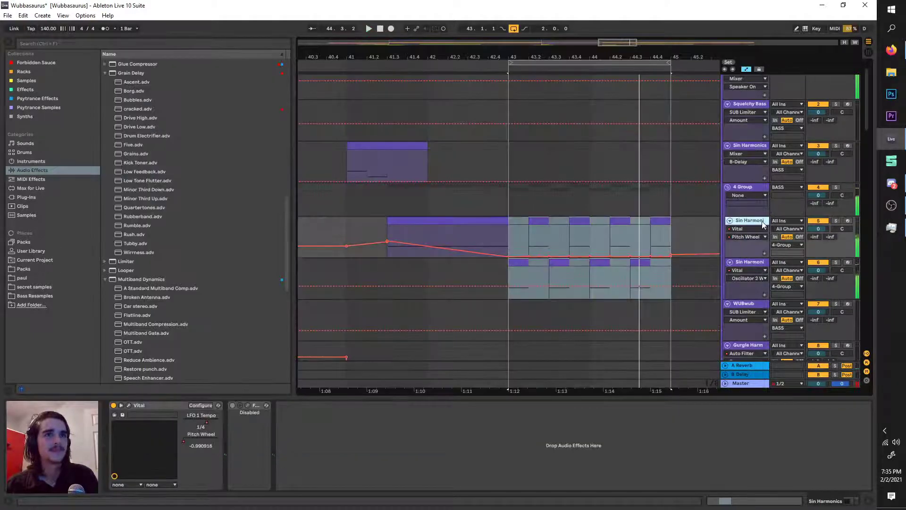
{"action": "scroll", "coordinate": [539, 259], "scroll_direction": "up", "scroll_amount": 5}
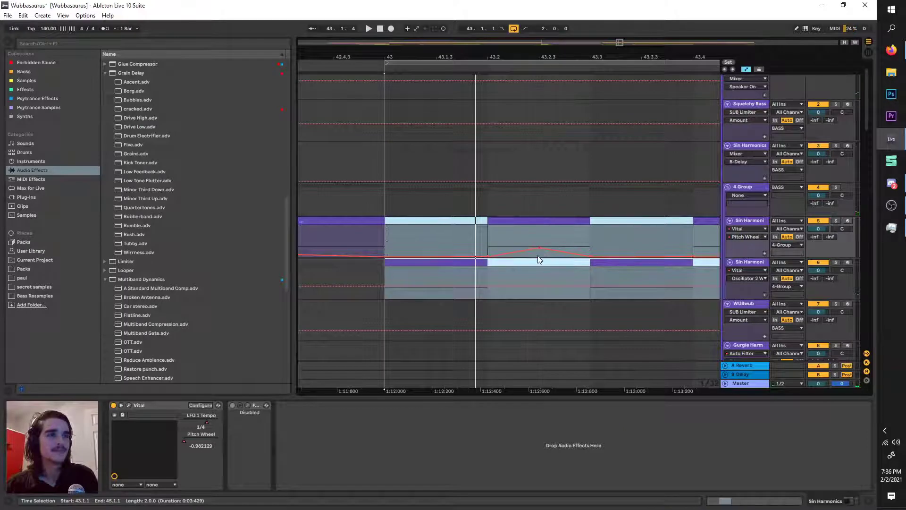
{"action": "left_click_drag", "start_coordinate": [539, 247], "coordinate": [590, 253]}
{"action": "scroll", "coordinate": [590, 253], "scroll_direction": "down", "scroll_amount": 1}
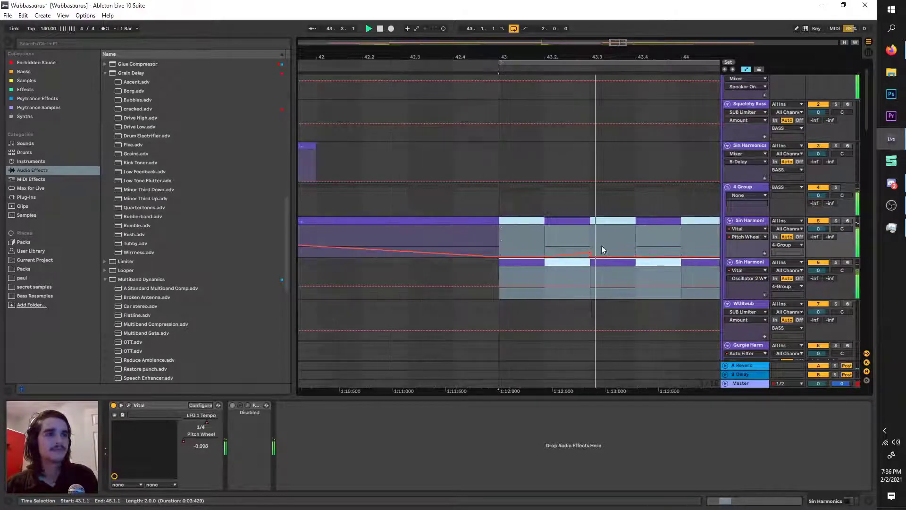
Add a steeper Pitch Wheel rise over track 5's next clip, from 43.4.1 up to a peak at 44.1.1.
{"action": "left_click_drag", "start_coordinate": [651, 257], "coordinate": [679, 246]}
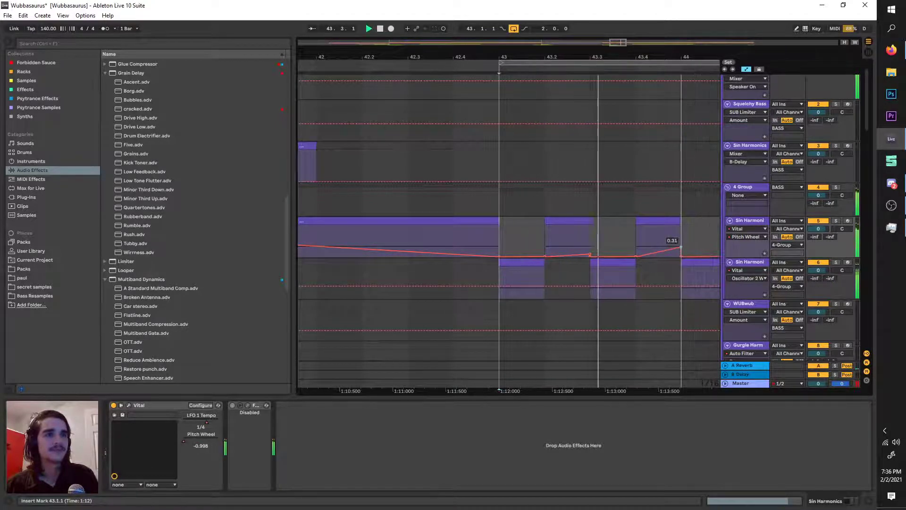
{"action": "scroll", "coordinate": [679, 247], "scroll_direction": "right", "scroll_amount": 1}
{"action": "scroll", "coordinate": [678, 251], "scroll_direction": "right", "scroll_amount": 1}
{"action": "left_click_drag", "start_coordinate": [634, 246], "coordinate": [634, 242]}
{"action": "scroll", "coordinate": [627, 252], "scroll_direction": "right", "scroll_amount": 1}
Select Sin Harmonics track 6, move the two-bar loop to 41.2.1 and play the section.
{"action": "left_click", "coordinate": [745, 220]}
{"action": "left_click", "coordinate": [741, 262]}
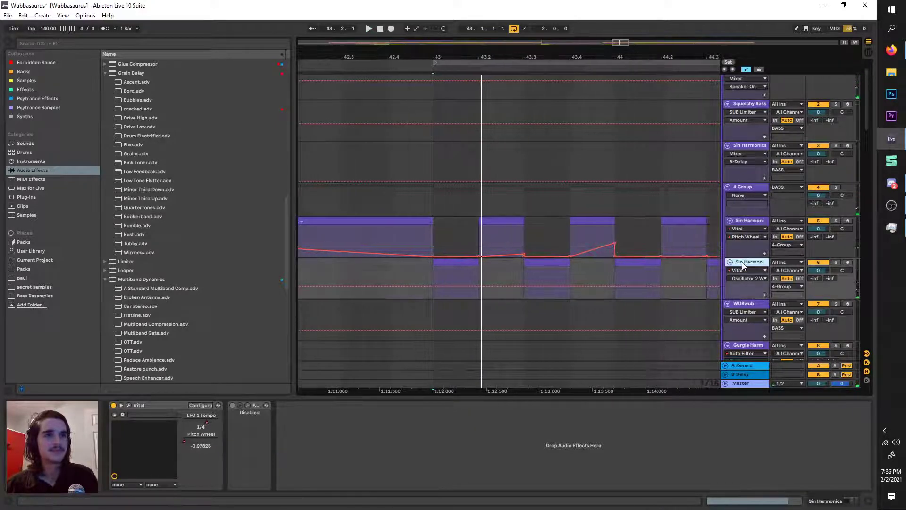
{"action": "scroll", "coordinate": [581, 120], "scroll_direction": "down", "scroll_amount": 2}
{"action": "left_click_drag", "start_coordinate": [538, 63], "coordinate": [396, 63]}
{"action": "key", "text": "space"}
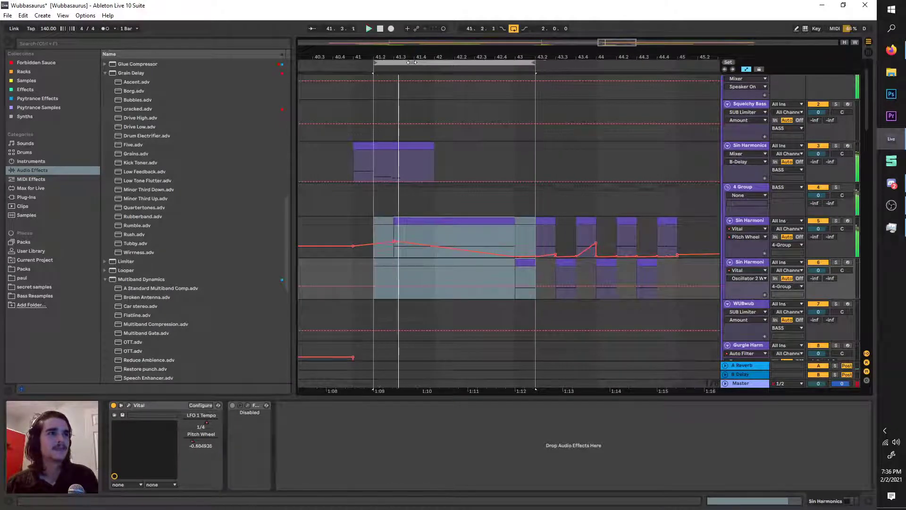
Solo Sin Harmonics track 3 to audition its clip and move the two-bar loop to 41.3.1.
{"action": "left_click", "coordinate": [836, 145]}
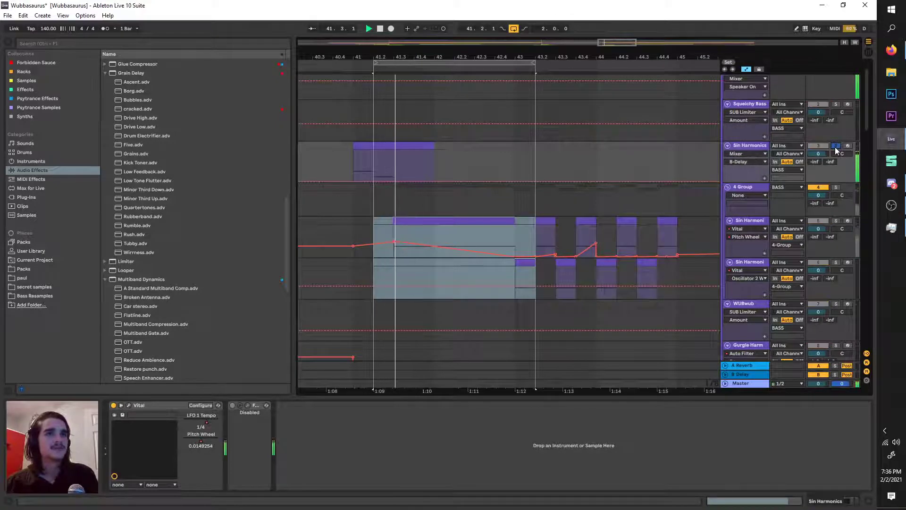
{"action": "key", "text": "space"}
{"action": "key", "text": "space"}
{"action": "left_click", "coordinate": [836, 148]}
{"action": "left_click", "coordinate": [837, 148]}
{"action": "key", "text": "space"}
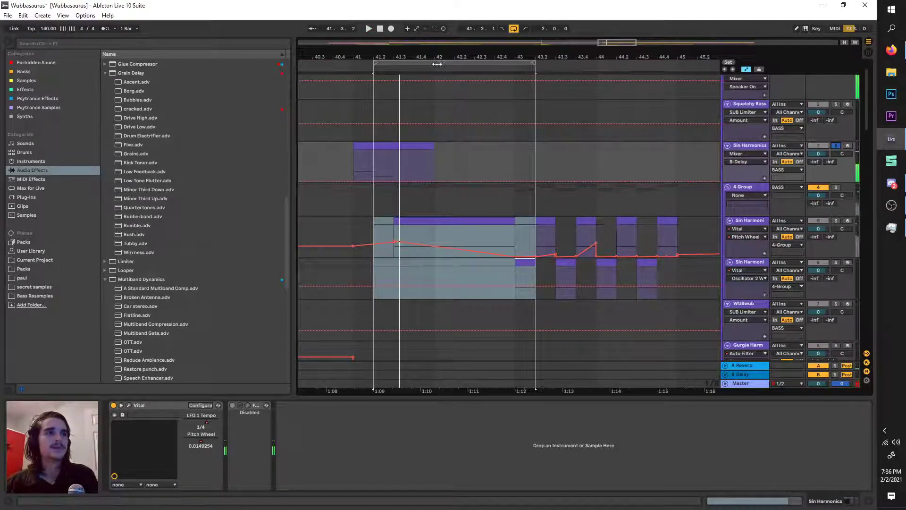
{"action": "left_click_drag", "start_coordinate": [445, 63], "coordinate": [464, 64]}
{"action": "key", "text": "space"}
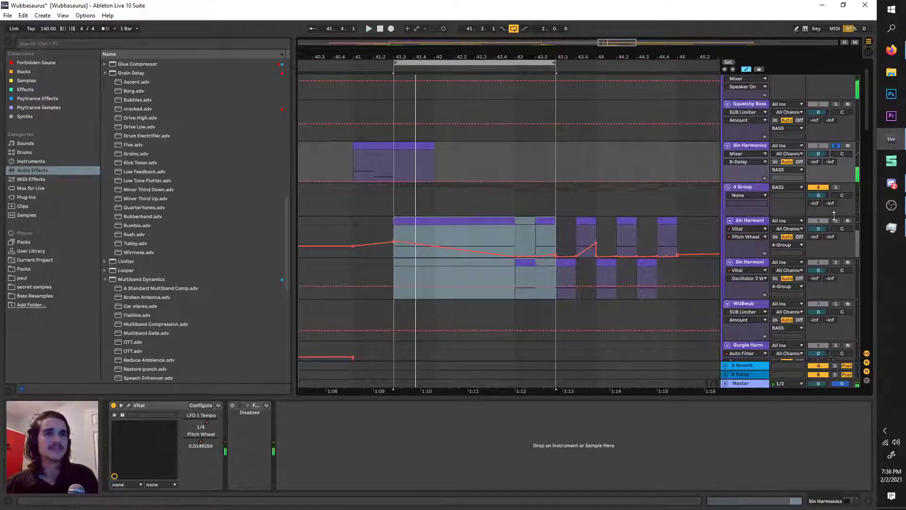
Solo Sin Harmonics track 5, extend the loop's end to 45.1.1 and play the looped section.
{"action": "left_click", "coordinate": [836, 220]}
{"action": "key", "text": "space"}
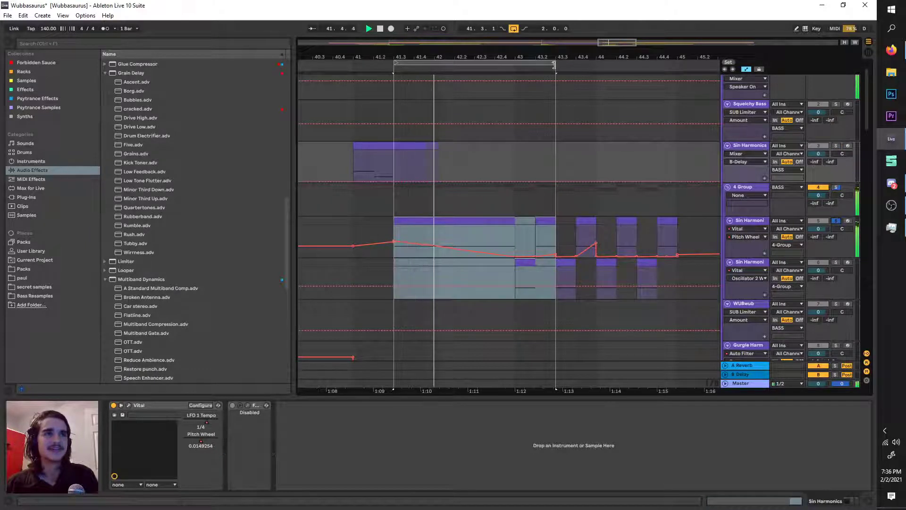
{"action": "left_click_drag", "start_coordinate": [556, 62], "coordinate": [677, 62]}
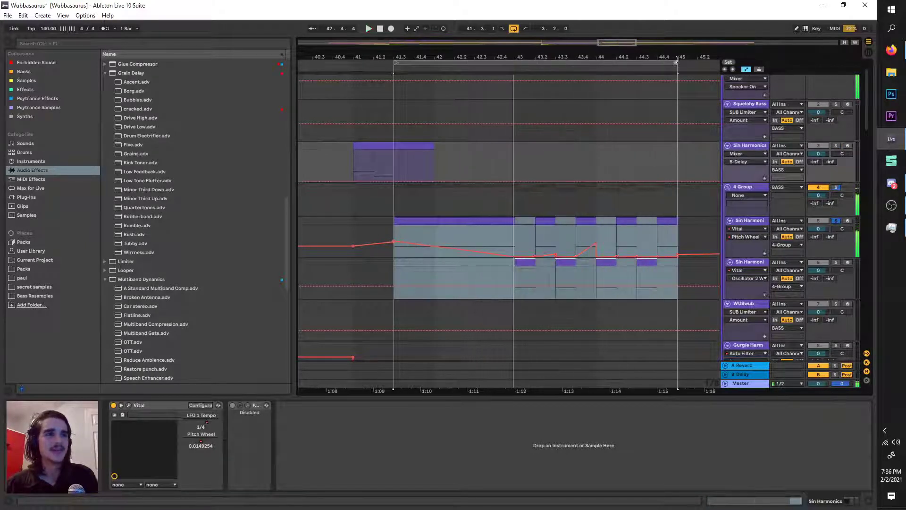
{"action": "left_click_drag", "start_coordinate": [450, 63], "coordinate": [499, 64]}
{"action": "key", "text": "space"}
Show Sin Harmonics track 5's LFO 1 Tempo automation and move the loop's start to 43.1.1.
{"action": "scroll", "coordinate": [357, 164], "scroll_direction": "up", "scroll_amount": 3}
{"action": "left_click", "coordinate": [749, 220]}
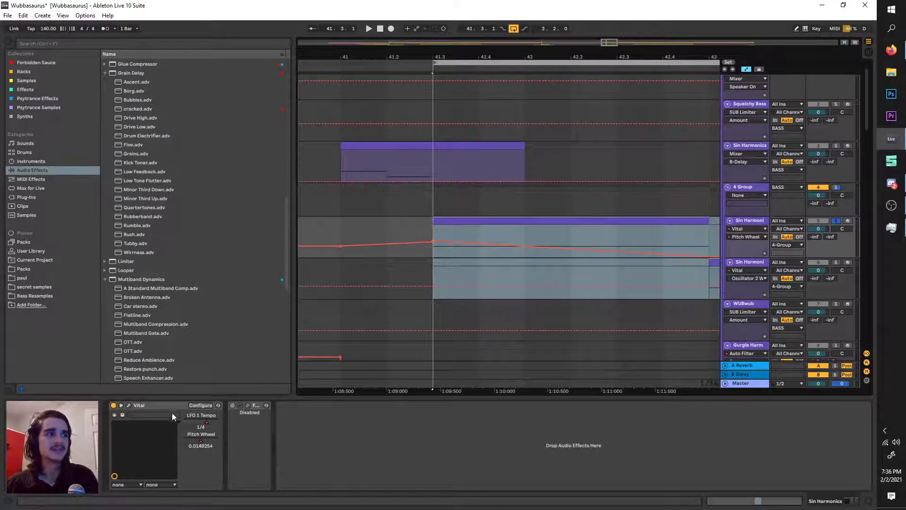
{"action": "left_click", "coordinate": [202, 415]}
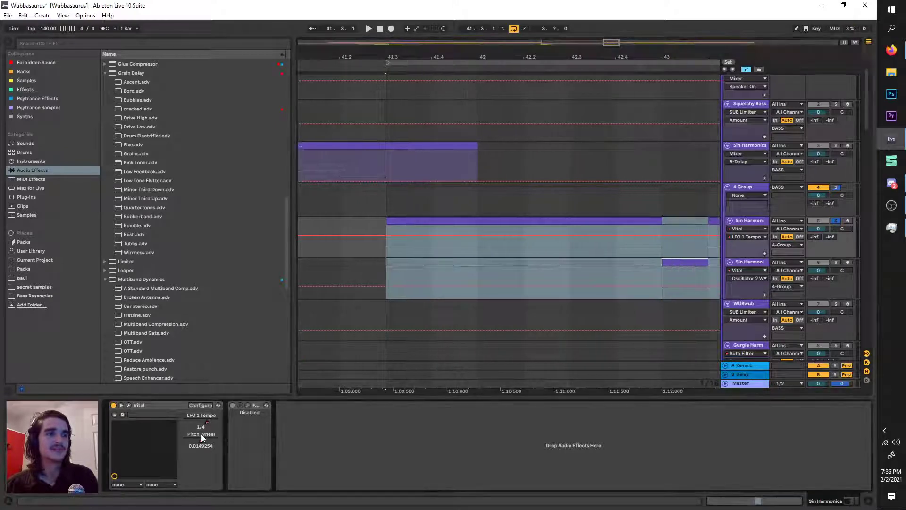
{"action": "scroll", "coordinate": [479, 310], "scroll_direction": "down", "scroll_amount": 3}
{"action": "left_click_drag", "start_coordinate": [467, 66], "coordinate": [590, 65]}
Solo Sin Harmonics track 6, open its Vital instrument window and close it again.
{"action": "left_click", "coordinate": [794, 259]}
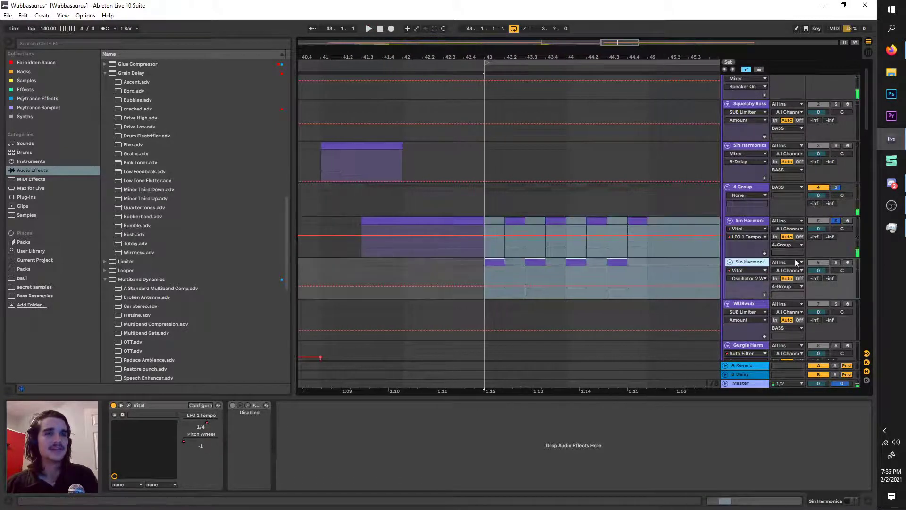
{"action": "left_click", "coordinate": [836, 262]}
{"action": "left_click", "coordinate": [133, 404]}
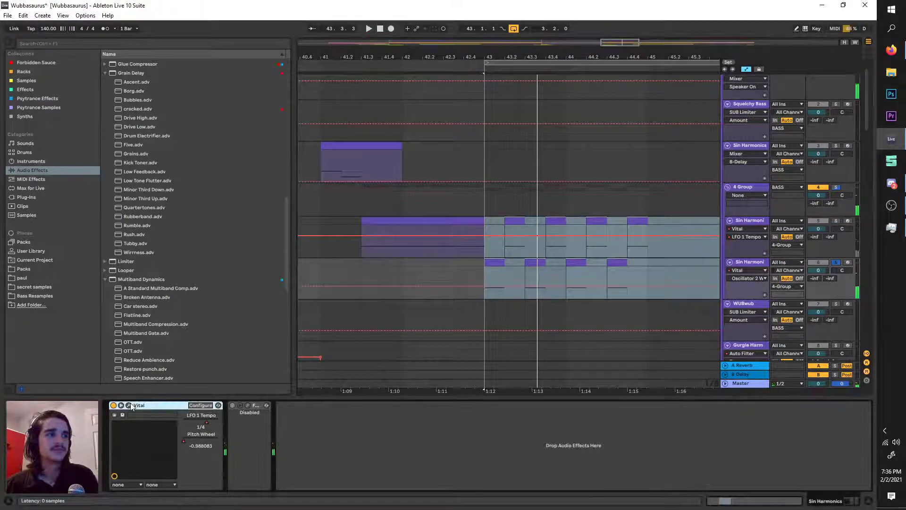
{"action": "left_click", "coordinate": [129, 405]}
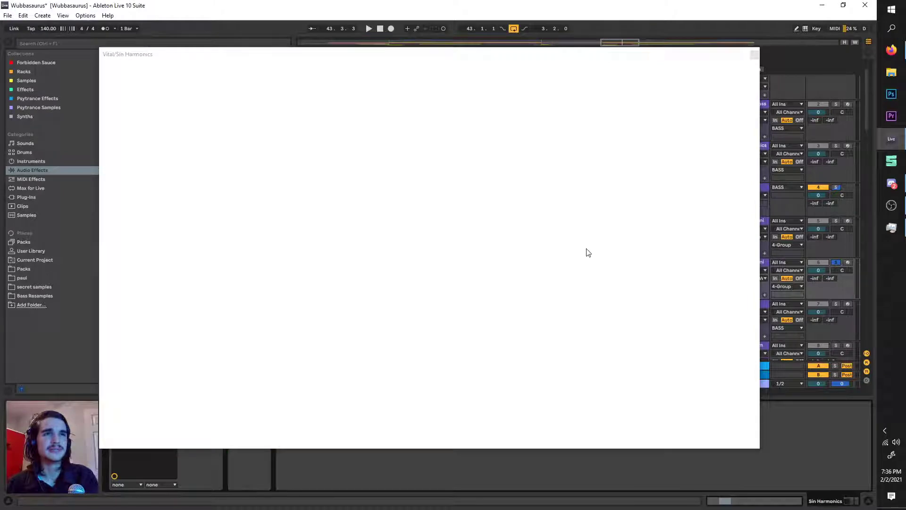
{"action": "left_click", "coordinate": [754, 54]}
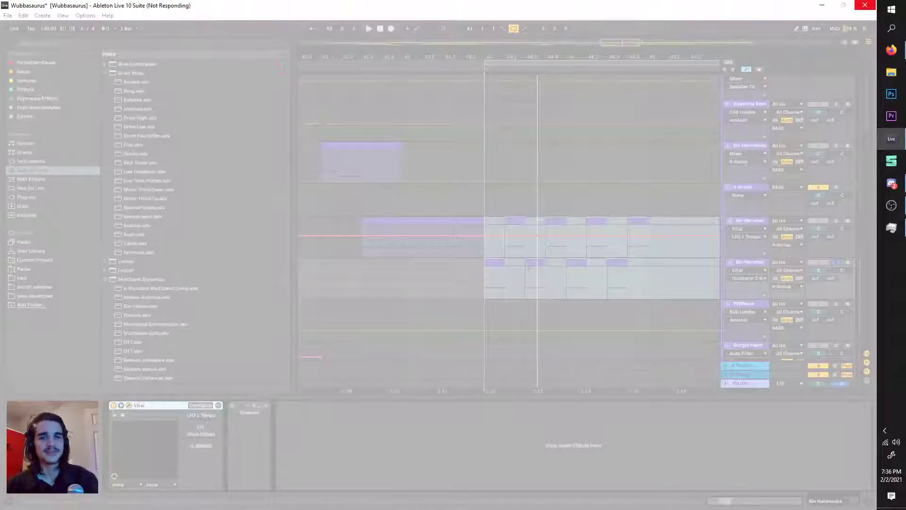
Force-close the unresponsive Live, reopen Wubbasaurus.als from the recent files and recover the unsaved work.
{"action": "key", "text": "alt+Tab"}
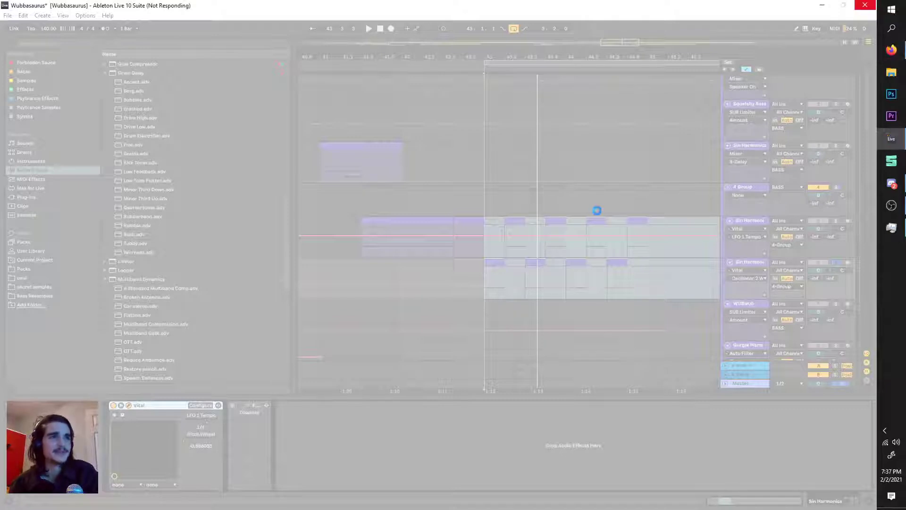
{"action": "left_click", "coordinate": [867, 6]}
{"action": "left_click", "coordinate": [455, 265]}
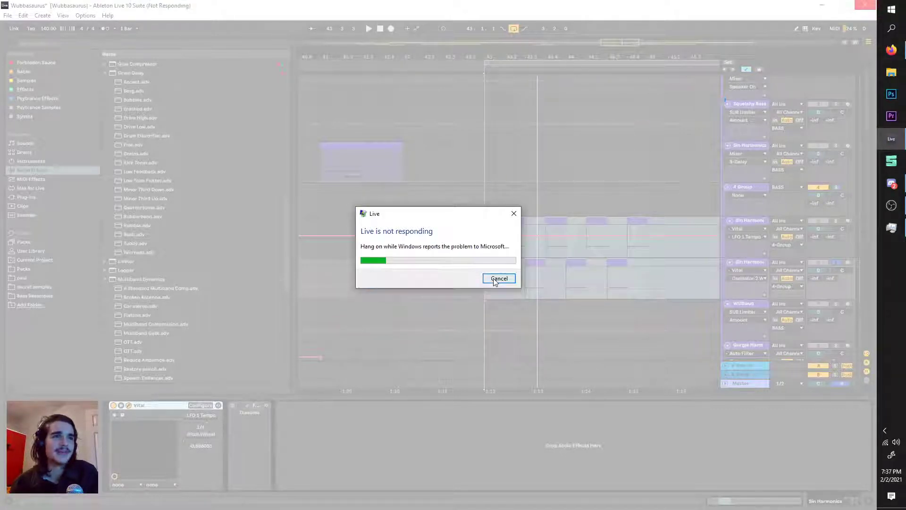
{"action": "right_click", "coordinate": [892, 138]}
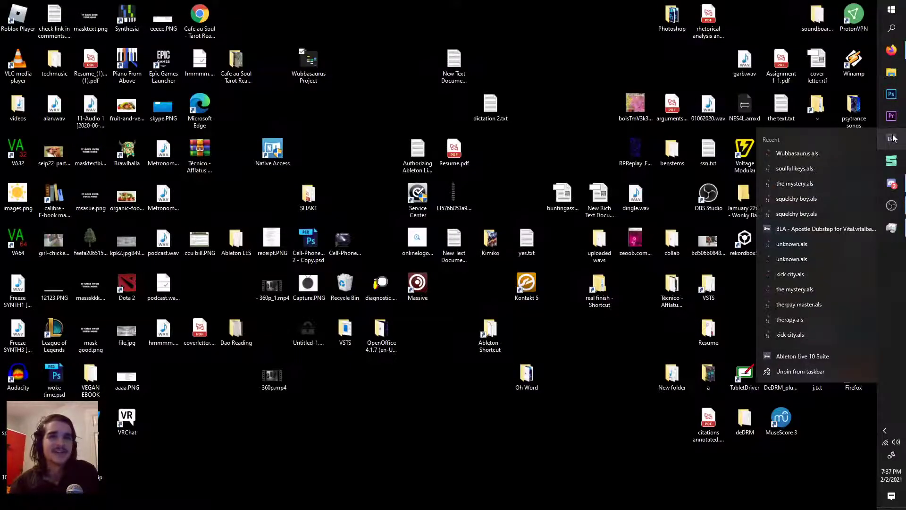
{"action": "left_click", "coordinate": [802, 155]}
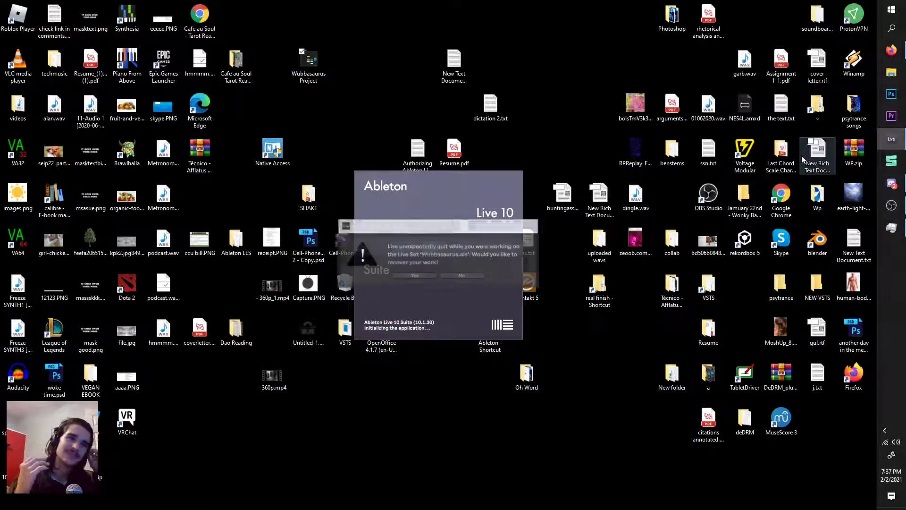
{"action": "left_click", "coordinate": [415, 275]}
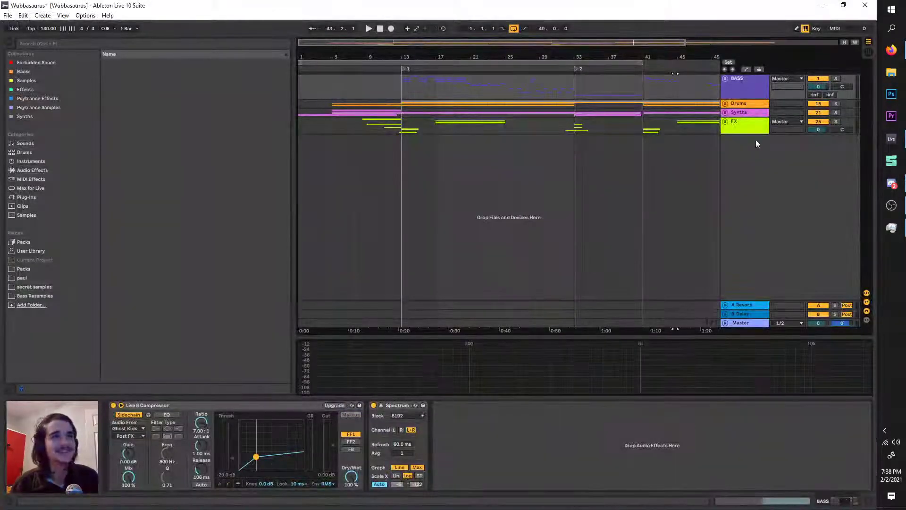
Unfold the FX and Synths track groups in the arrangement.
{"action": "left_click", "coordinate": [727, 121]}
{"action": "left_click", "coordinate": [729, 113]}
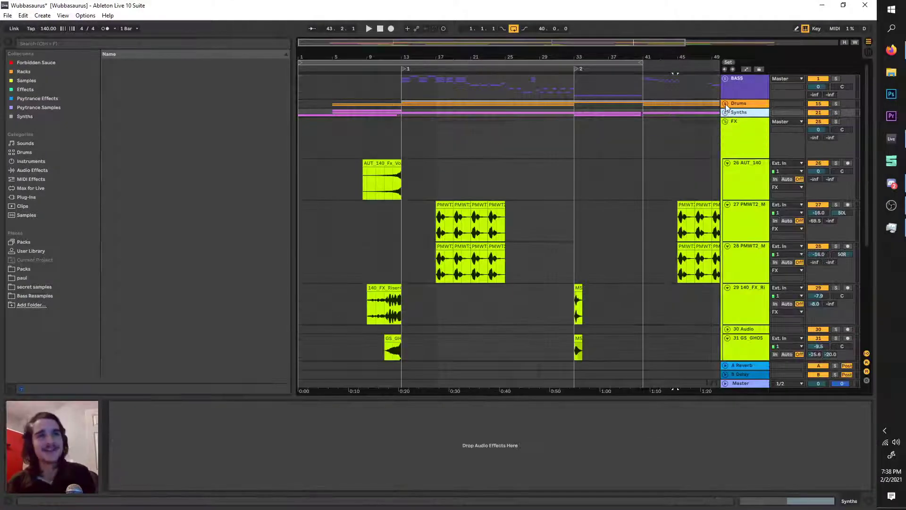
{"action": "left_click", "coordinate": [726, 112]}
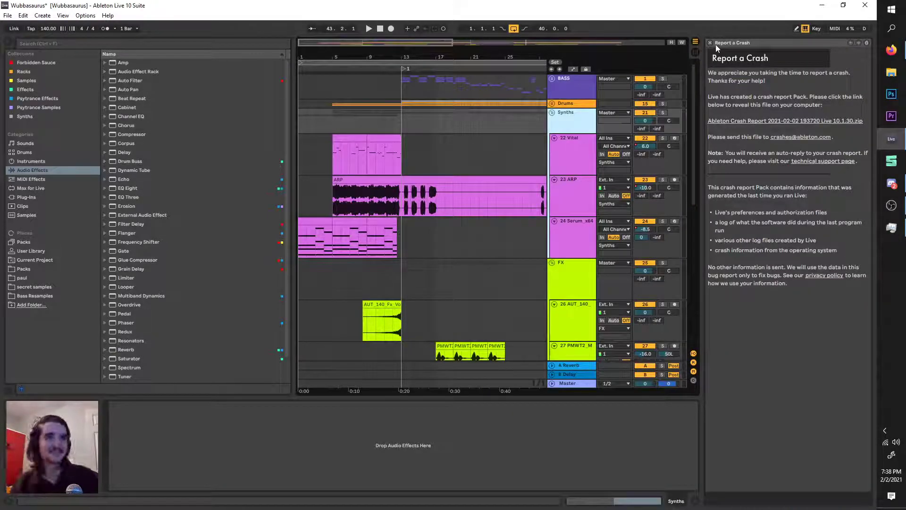
Move the 40-bar loop to start at 41.1.1 and play from there.
{"action": "left_click_drag", "start_coordinate": [500, 63], "coordinate": [845, 71]}
{"action": "scroll", "coordinate": [651, 154], "scroll_direction": "up", "scroll_amount": 4}
{"action": "left_click_drag", "start_coordinate": [653, 156], "coordinate": [589, 157]}
{"action": "key", "text": "space"}
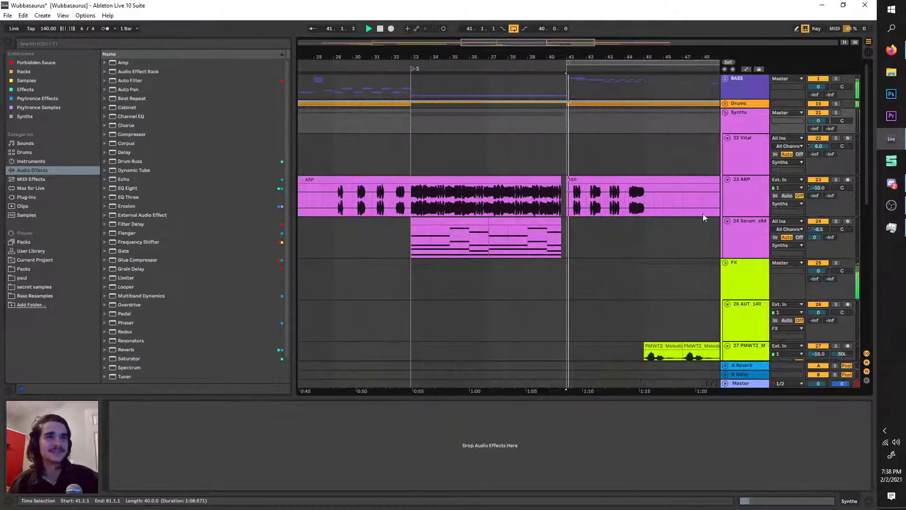
Select the 23 ARP track and its clip spanning 41.1.1 to 61.1.1.
{"action": "left_click", "coordinate": [730, 206]}
{"action": "left_click_drag", "start_coordinate": [657, 189], "coordinate": [601, 182]}
{"action": "key", "text": "space"}
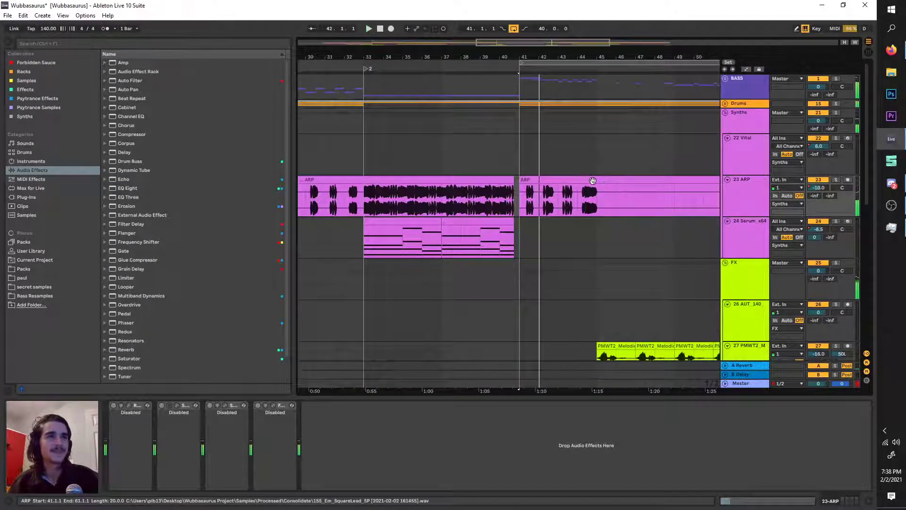
{"action": "left_click", "coordinate": [591, 194]}
{"action": "scroll", "coordinate": [591, 195], "scroll_direction": "down", "scroll_amount": 3}
{"action": "scroll", "coordinate": [599, 172], "scroll_direction": "right", "scroll_amount": 2}
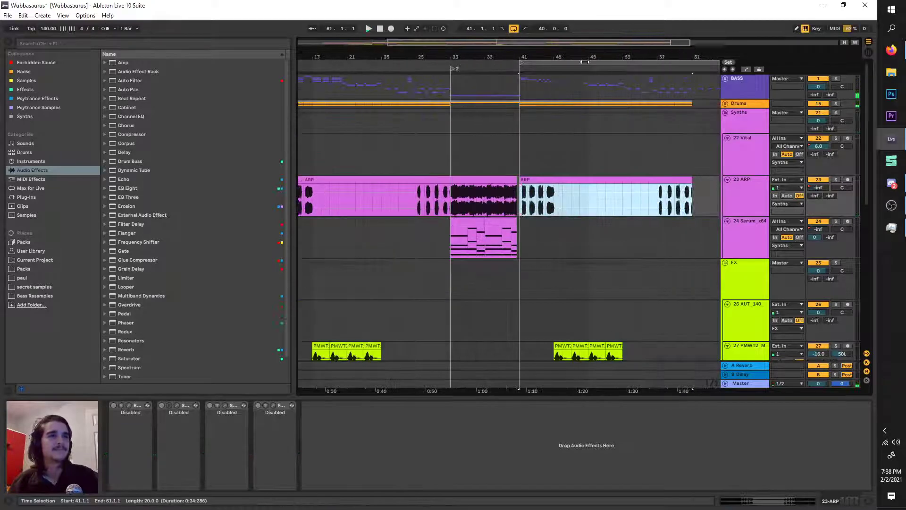
Play the section and shorten the loop to 20 bars so that it ends at 61.1.1.
{"action": "key", "text": "space"}
{"action": "scroll", "coordinate": [599, 129], "scroll_direction": "right", "scroll_amount": 3}
{"action": "scroll", "coordinate": [599, 129], "scroll_direction": "down", "scroll_amount": 3}
{"action": "key", "text": "space"}
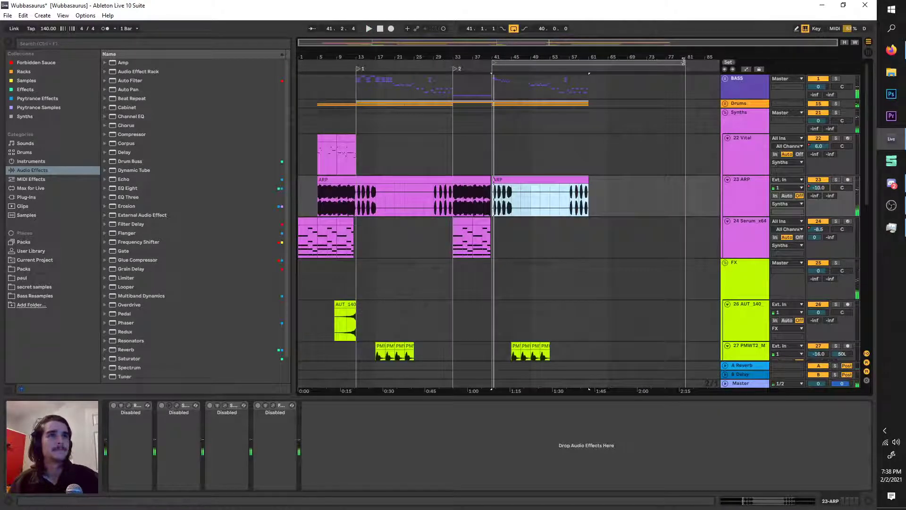
{"action": "left_click_drag", "start_coordinate": [684, 63], "coordinate": [588, 67]}
Try the 20-bar loop from 37.3.1, play it and return the loop's start to 41.1.1.
{"action": "scroll", "coordinate": [521, 97], "scroll_direction": "up", "scroll_amount": 4}
{"action": "left_click_drag", "start_coordinate": [509, 64], "coordinate": [425, 70]}
{"action": "key", "text": "space"}
{"action": "key", "text": "space"}
{"action": "scroll", "coordinate": [419, 142], "scroll_direction": "down", "scroll_amount": 3}
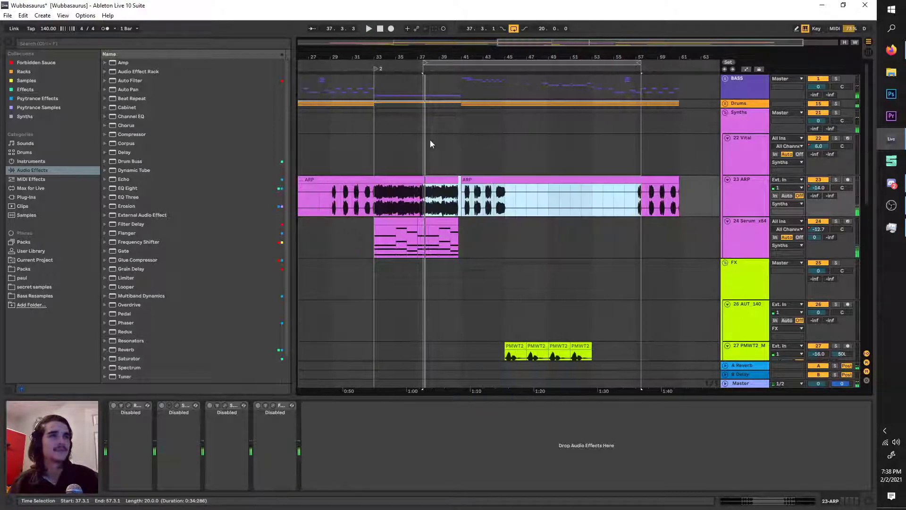
{"action": "scroll", "coordinate": [427, 140], "scroll_direction": "left", "scroll_amount": 2}
{"action": "key", "text": "space"}
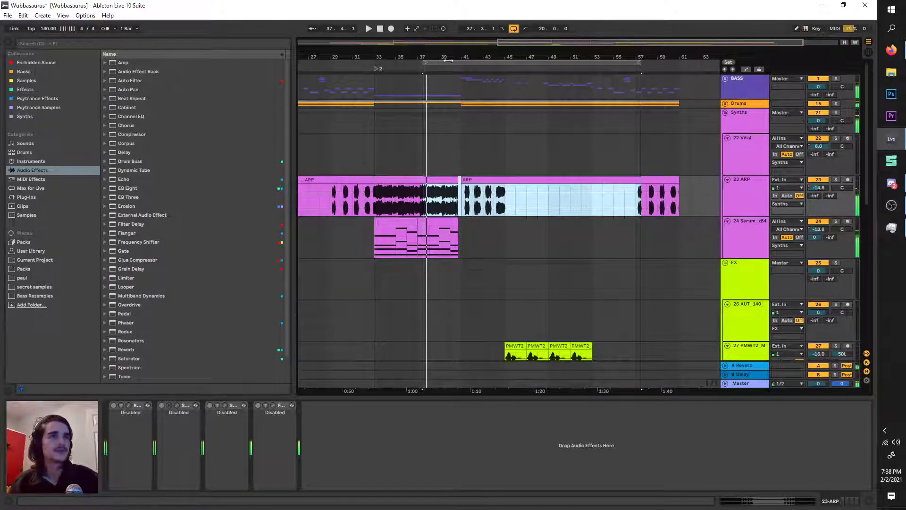
{"action": "left_click_drag", "start_coordinate": [457, 63], "coordinate": [477, 75]}
{"action": "key", "text": "space"}
{"action": "scroll", "coordinate": [483, 121], "scroll_direction": "up", "scroll_amount": 3}
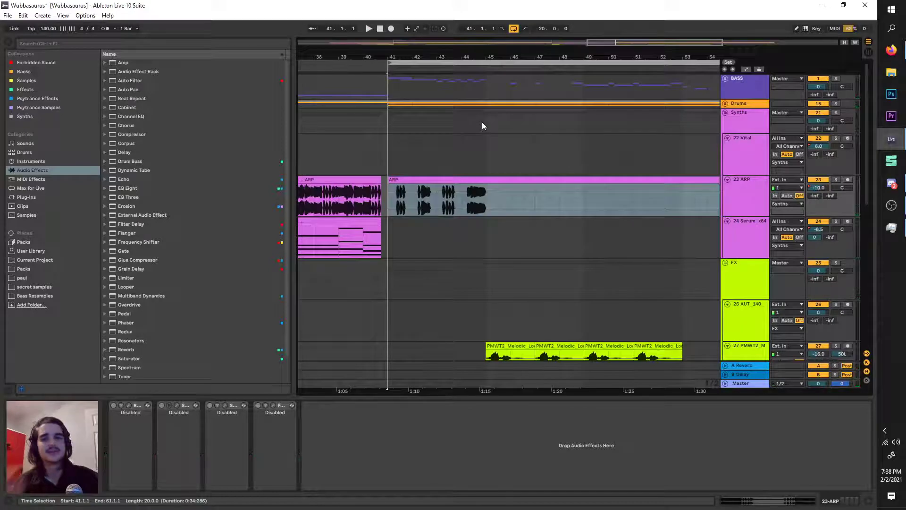
{"action": "scroll", "coordinate": [496, 136], "scroll_direction": "down", "scroll_amount": 3}
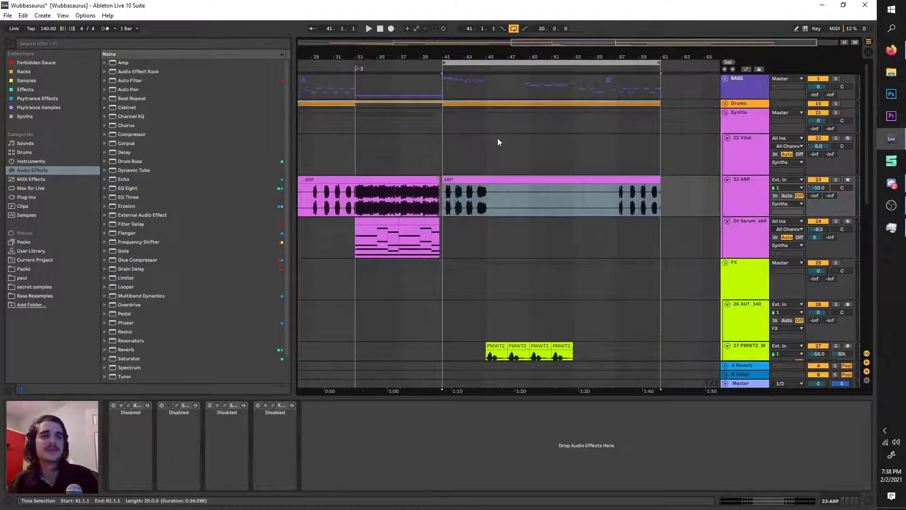
Place the insert marker at 46.1.1 and unfold the BASS and Drums groups.
{"action": "left_click", "coordinate": [496, 203]}
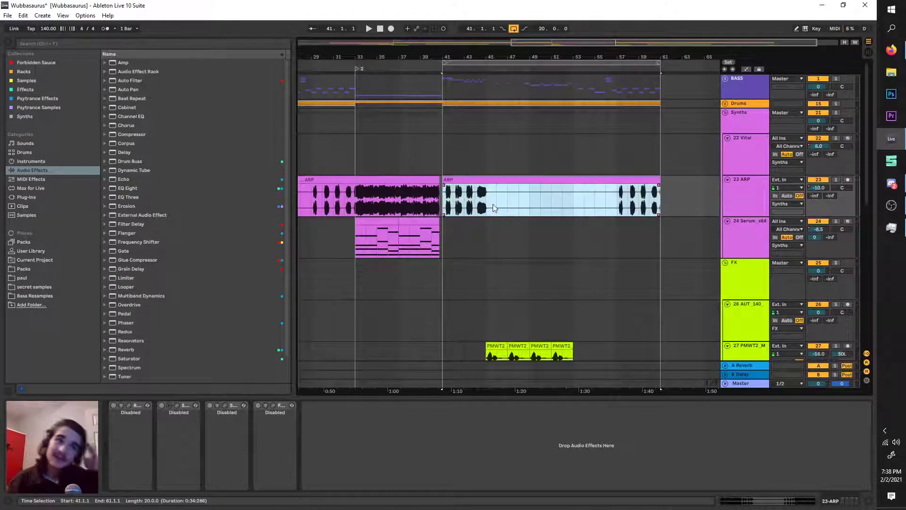
{"action": "left_click", "coordinate": [726, 78]}
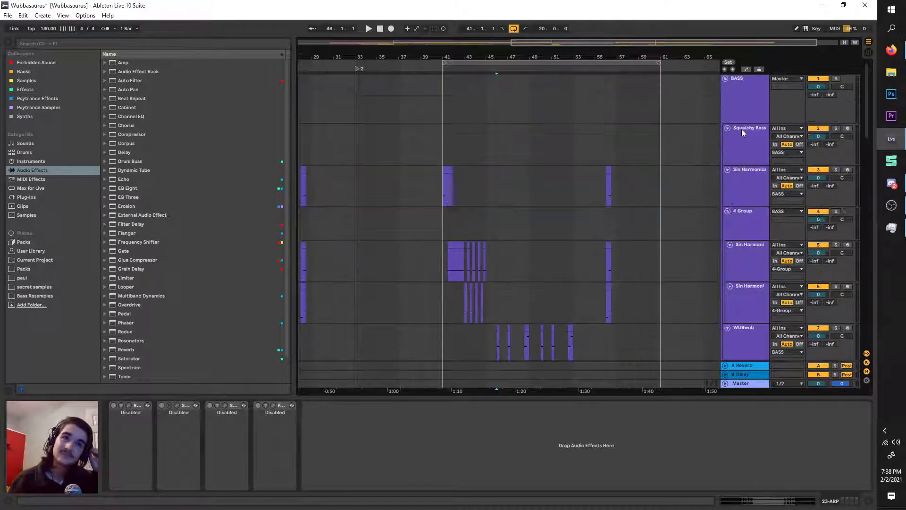
{"action": "scroll", "coordinate": [676, 272], "scroll_direction": "down", "scroll_amount": 10}
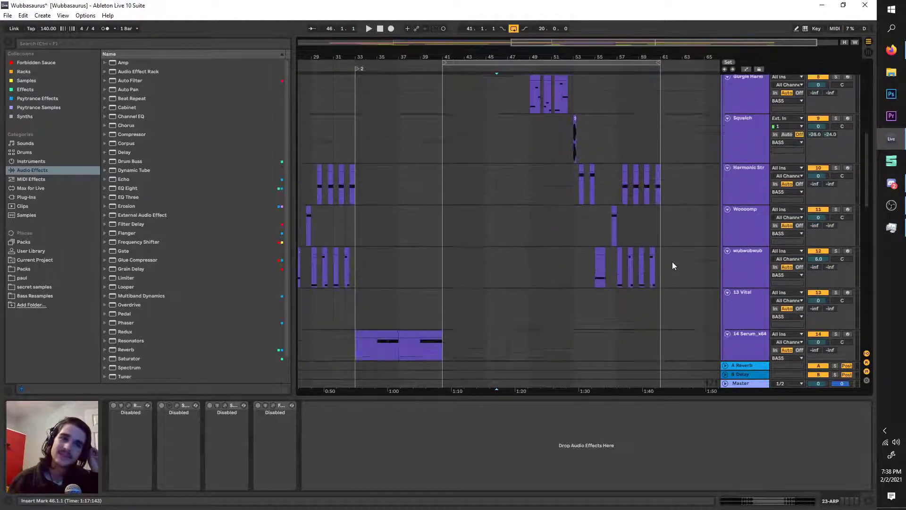
{"action": "scroll", "coordinate": [691, 250], "scroll_direction": "down", "scroll_amount": 3}
{"action": "left_click", "coordinate": [726, 206]}
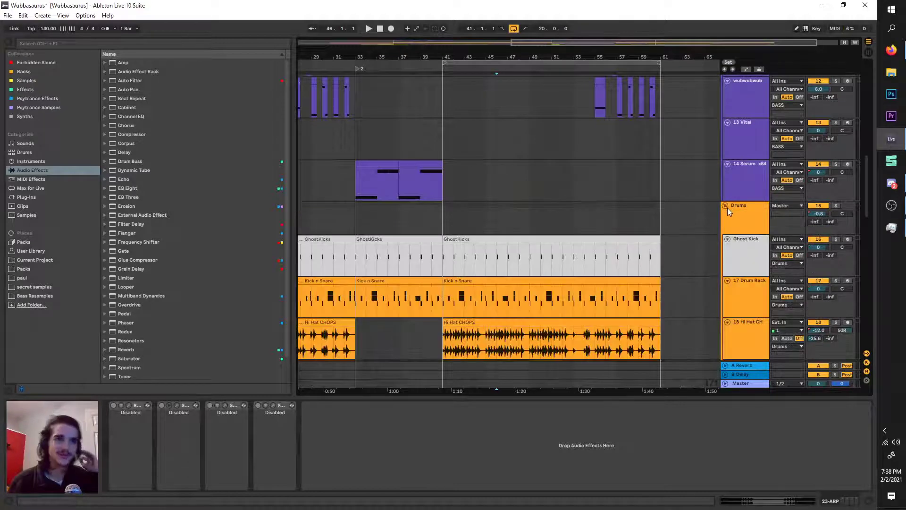
Inspect the device chains of the Drums group and the 14 Serum_x64 track.
{"action": "left_click", "coordinate": [742, 211]}
{"action": "left_click", "coordinate": [735, 188]}
{"action": "left_click", "coordinate": [755, 211]}
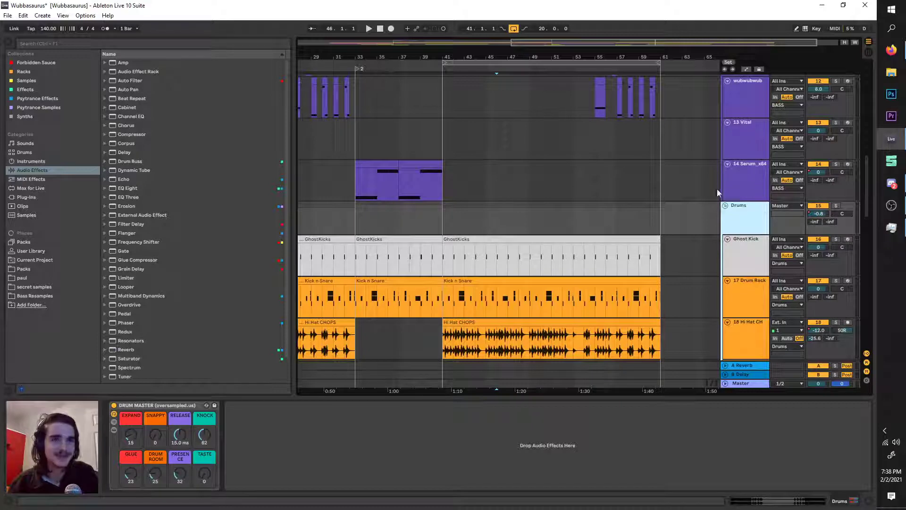
{"action": "key", "text": "Up"}
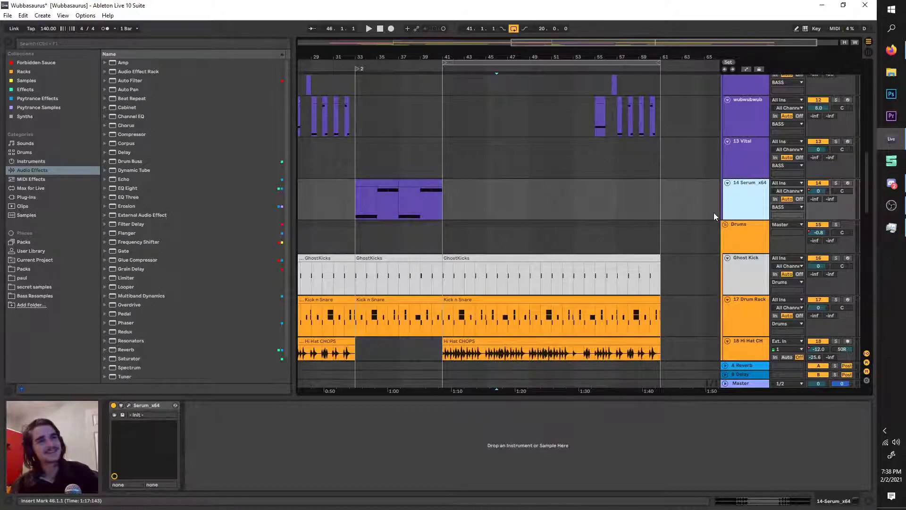
Look through the BASS tracks, checking the devices on Sin Harmonics track 3, the 4 Group and 14 Serum_x64.
{"action": "scroll", "coordinate": [713, 212], "scroll_direction": "up", "scroll_amount": 10}
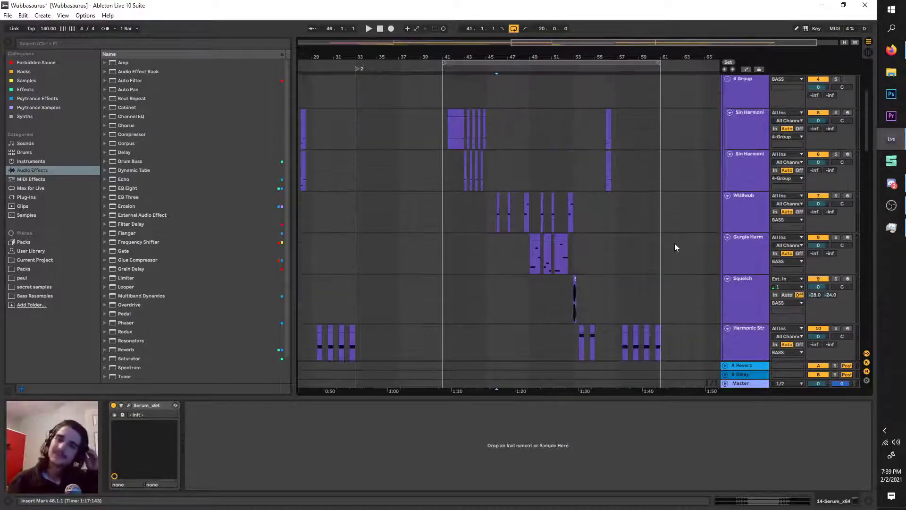
{"action": "scroll", "coordinate": [675, 242], "scroll_direction": "up", "scroll_amount": 6}
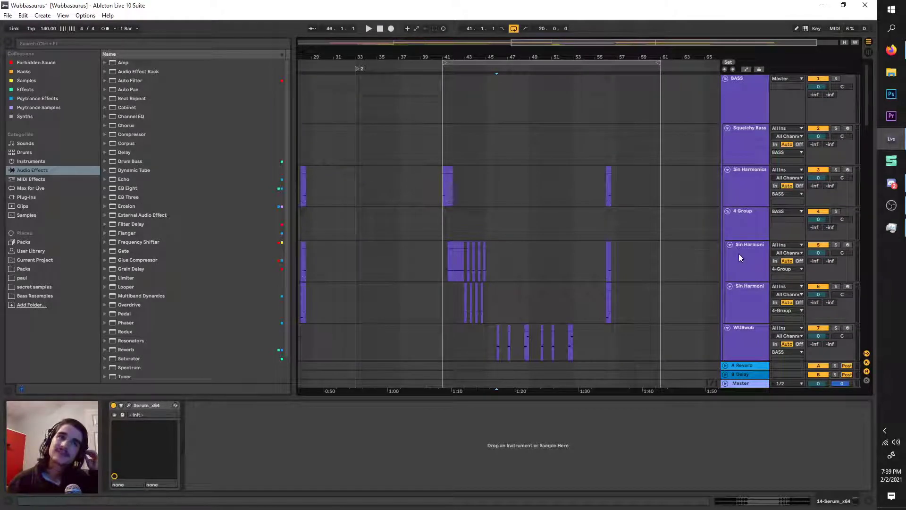
{"action": "left_click", "coordinate": [746, 197]}
{"action": "left_click", "coordinate": [753, 154]}
{"action": "left_click", "coordinate": [760, 203]}
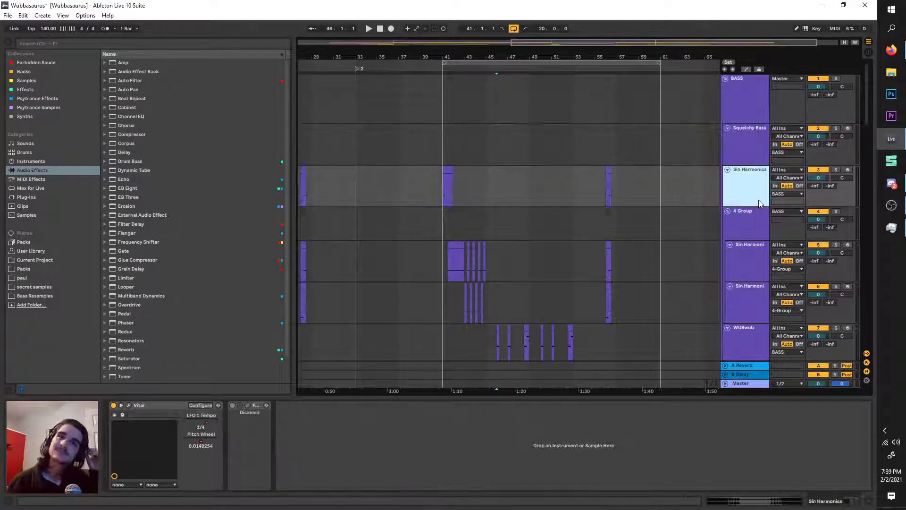
{"action": "left_click", "coordinate": [755, 223]}
{"action": "scroll", "coordinate": [710, 252], "scroll_direction": "down", "scroll_amount": 2}
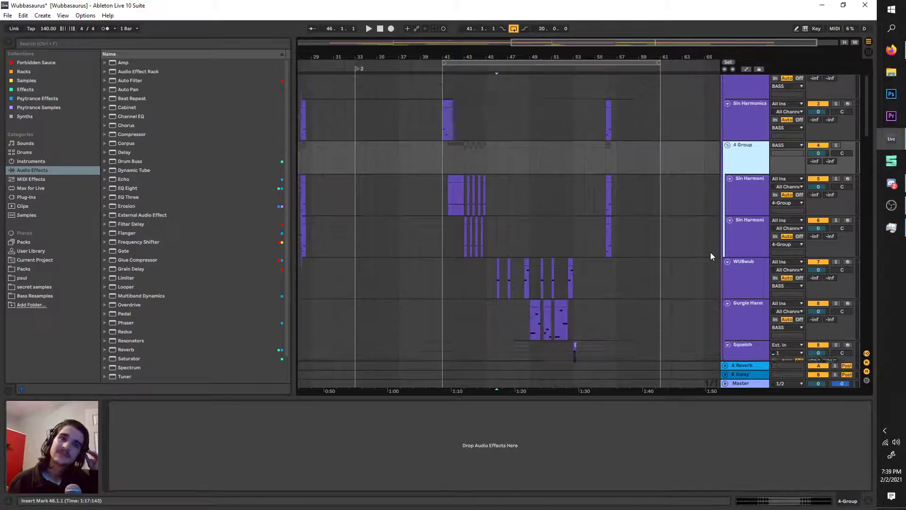
{"action": "scroll", "coordinate": [710, 252], "scroll_direction": "down", "scroll_amount": 1}
{"action": "scroll", "coordinate": [703, 249], "scroll_direction": "down", "scroll_amount": 4}
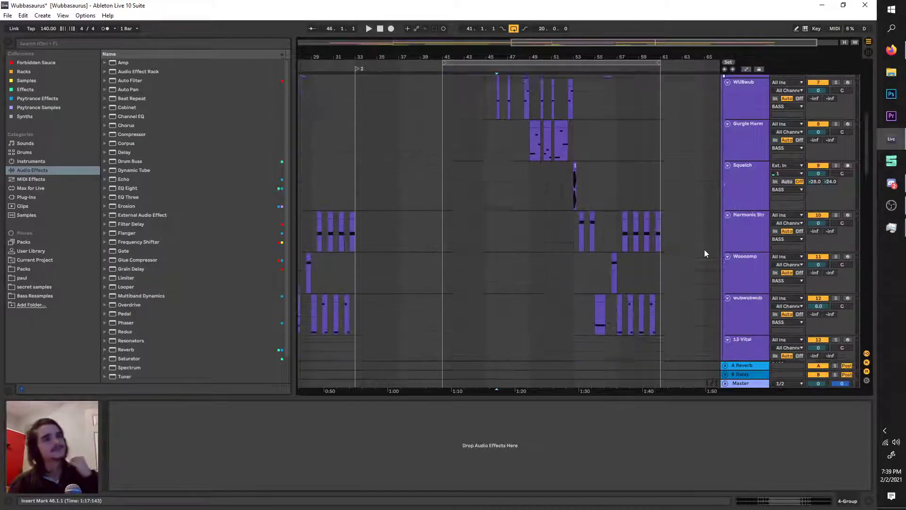
{"action": "scroll", "coordinate": [704, 250], "scroll_direction": "down", "scroll_amount": 5}
{"action": "left_click", "coordinate": [727, 229]}
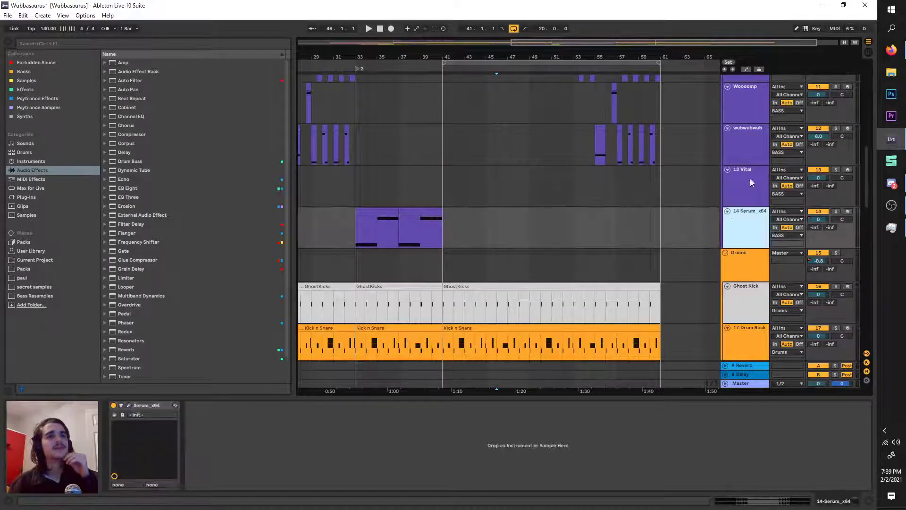
Inspect the devices on the 13 Vital, 14 Serum_x64 and wubwubwub tracks.
{"action": "left_click", "coordinate": [749, 178]}
{"action": "left_click", "coordinate": [746, 226]}
{"action": "left_click", "coordinate": [752, 181]}
{"action": "left_click", "coordinate": [755, 140]}
{"action": "left_click", "coordinate": [758, 174]}
{"action": "left_click", "coordinate": [760, 127]}
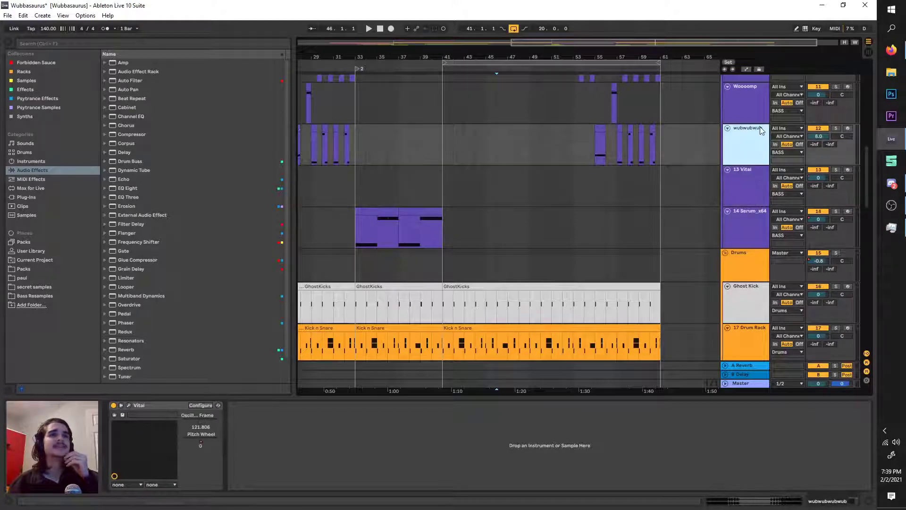
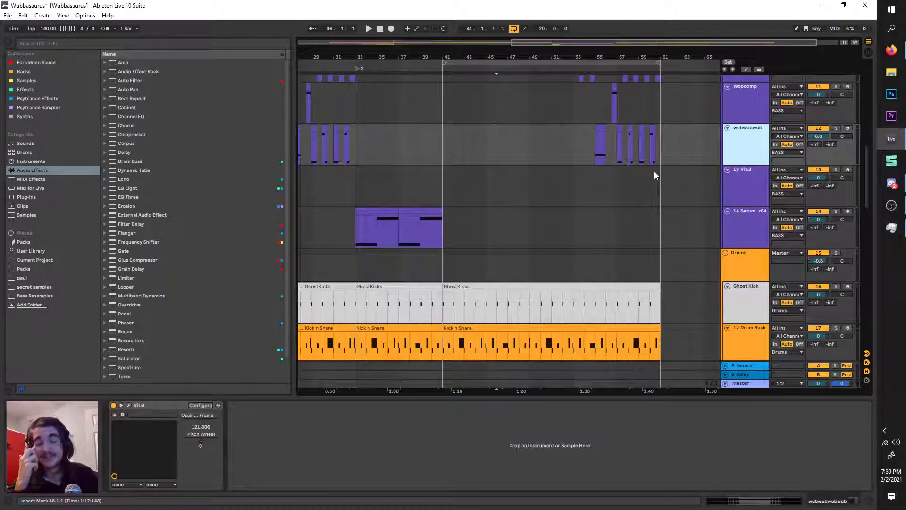
Review the wubwubwub clips between bars 53 and 61, placing the insert marker at 61.1.1 and at 53.1.1.
{"action": "scroll", "coordinate": [692, 204], "scroll_direction": "up", "scroll_amount": 2}
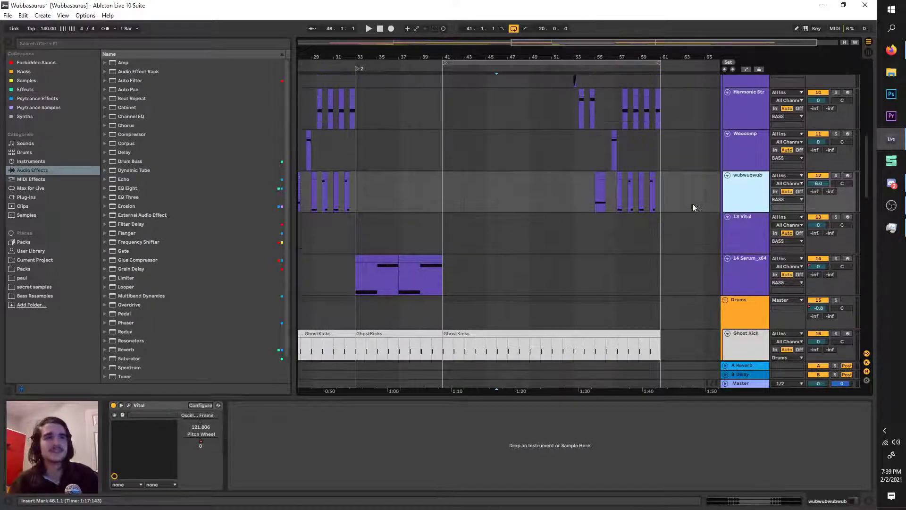
{"action": "left_click", "coordinate": [655, 188]}
{"action": "scroll", "coordinate": [660, 194], "scroll_direction": "up", "scroll_amount": 1}
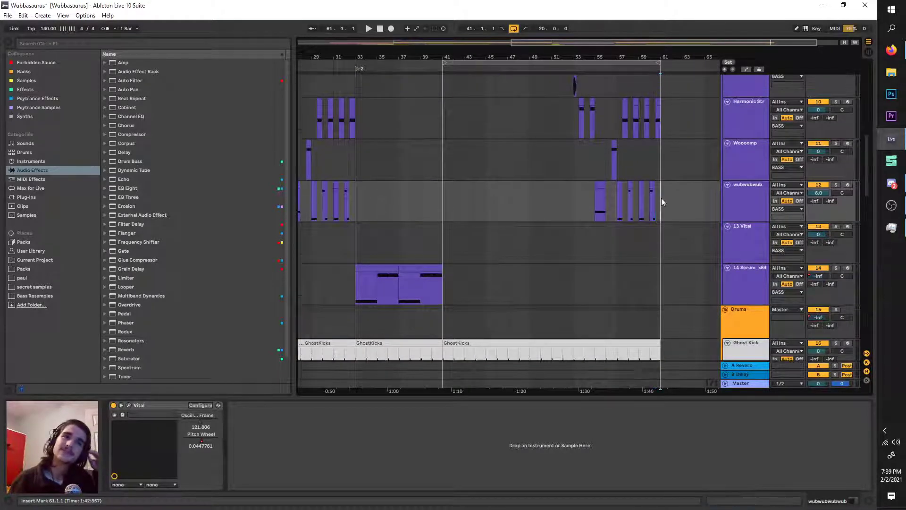
{"action": "left_click_drag", "start_coordinate": [661, 197], "coordinate": [576, 190]}
{"action": "left_click", "coordinate": [577, 190]}
{"action": "scroll", "coordinate": [653, 220], "scroll_direction": "up", "scroll_amount": 2}
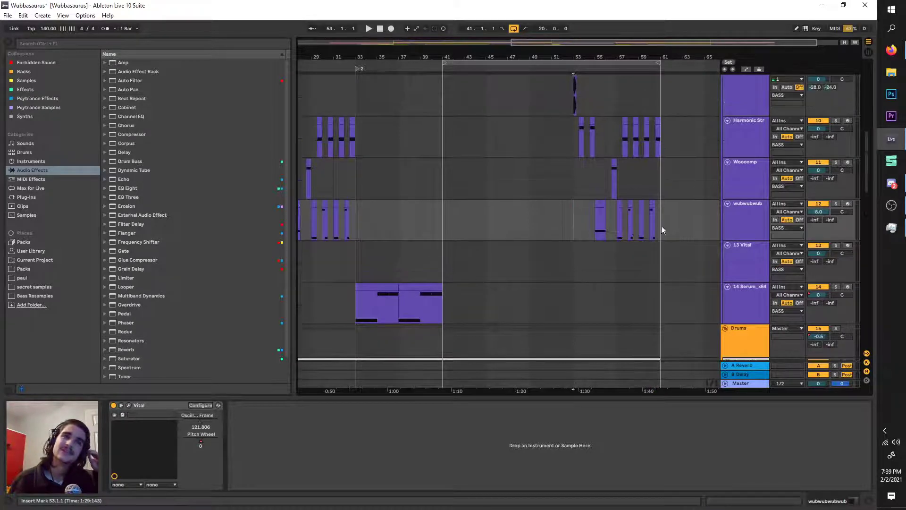
Place the insert marker at 53.1.1 on the Harmonic Stretch track and look over the surrounding bass clips.
{"action": "left_click_drag", "start_coordinate": [661, 226], "coordinate": [571, 131]}
{"action": "left_click", "coordinate": [571, 131]}
{"action": "scroll", "coordinate": [672, 238], "scroll_direction": "up", "scroll_amount": 3}
{"action": "left_click_drag", "start_coordinate": [671, 238], "coordinate": [572, 150]}
{"action": "left_click", "coordinate": [572, 157]}
{"action": "scroll", "coordinate": [571, 157], "scroll_direction": "up", "scroll_amount": 15}
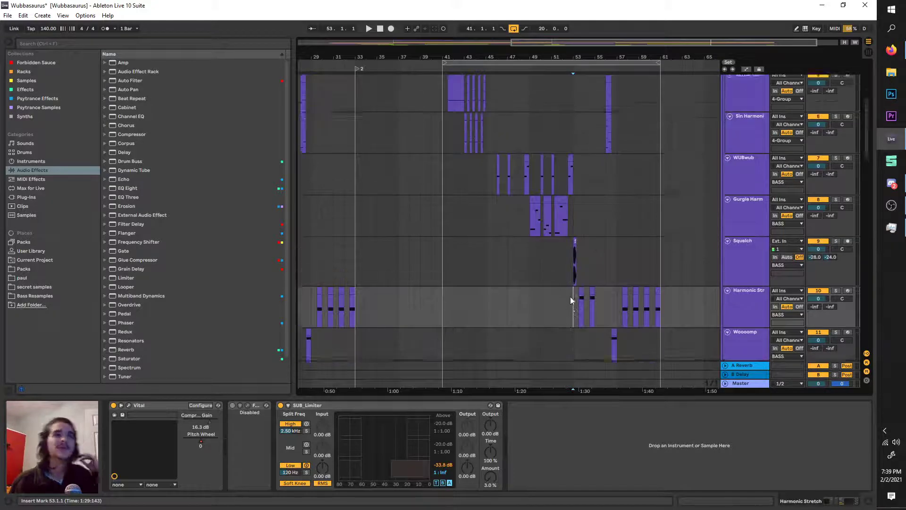
{"action": "scroll", "coordinate": [549, 165], "scroll_direction": "down", "scroll_amount": 20}
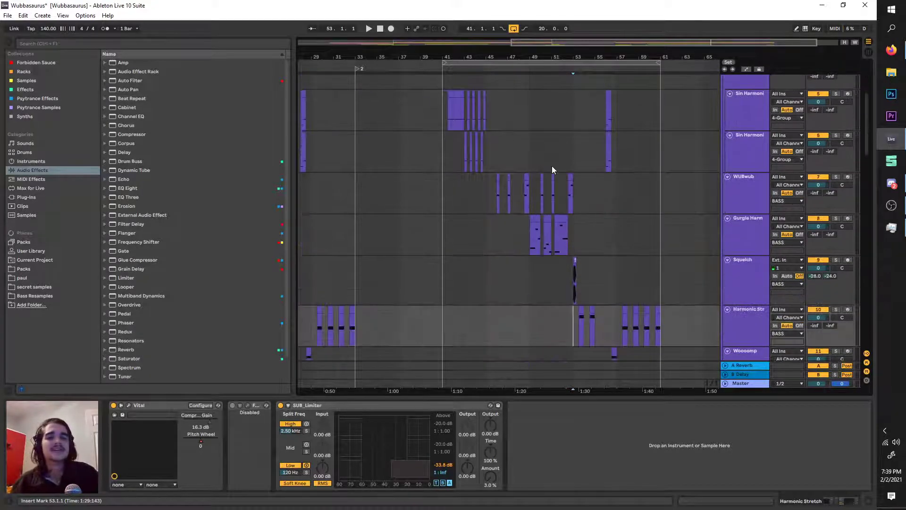
{"action": "scroll", "coordinate": [551, 156], "scroll_direction": "down", "scroll_amount": 3}
{"action": "scroll", "coordinate": [571, 269], "scroll_direction": "up", "scroll_amount": 2}
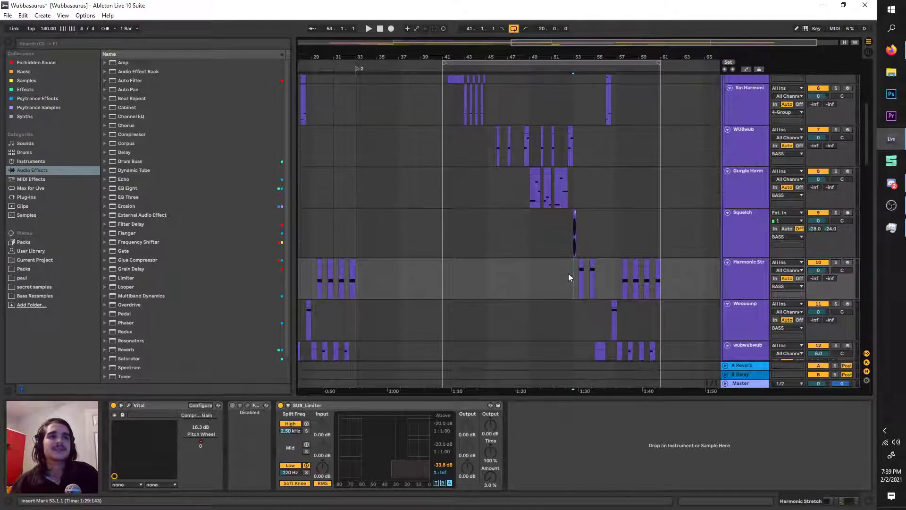
Place the insert marker at 45.1.1 on Sin Harmonics track 6 and review the grouped clips between bars 41 and 45.
{"action": "left_click_drag", "start_coordinate": [568, 274], "coordinate": [485, 168]}
{"action": "left_click", "coordinate": [483, 140]}
{"action": "scroll", "coordinate": [486, 172], "scroll_direction": "up", "scroll_amount": 5}
{"action": "scroll", "coordinate": [486, 171], "scroll_direction": "up", "scroll_amount": 2}
{"action": "left_click", "coordinate": [485, 168]}
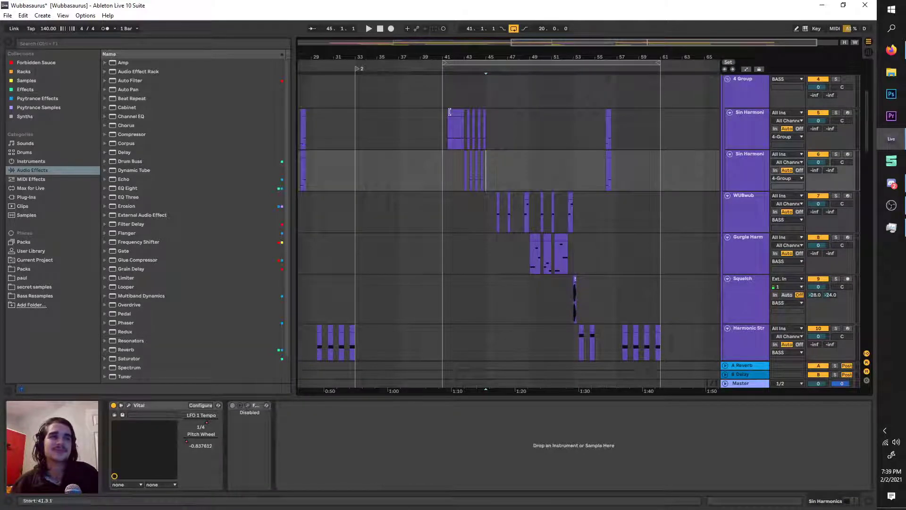
{"action": "left_click_drag", "start_coordinate": [447, 112], "coordinate": [486, 165]}
{"action": "left_click", "coordinate": [486, 165]}
{"action": "scroll", "coordinate": [485, 165], "scroll_direction": "down", "scroll_amount": 8}
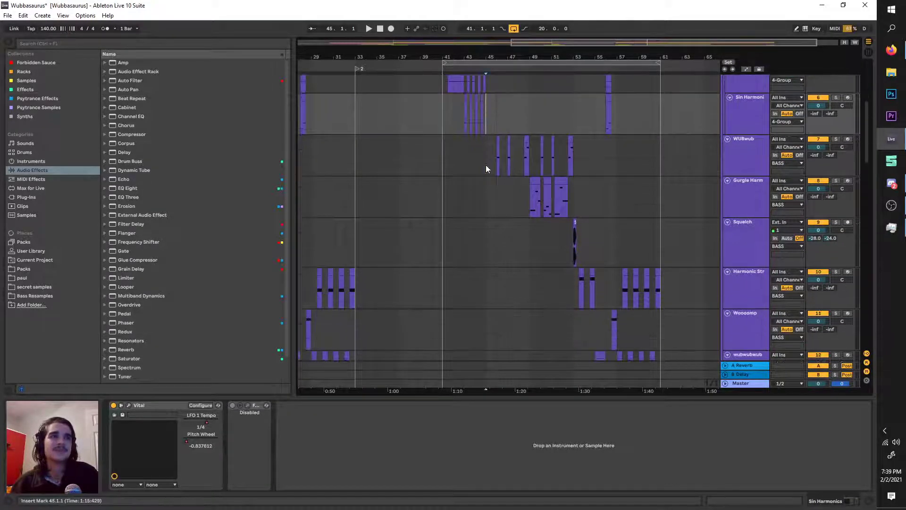
{"action": "scroll", "coordinate": [488, 153], "scroll_direction": "down", "scroll_amount": 3}
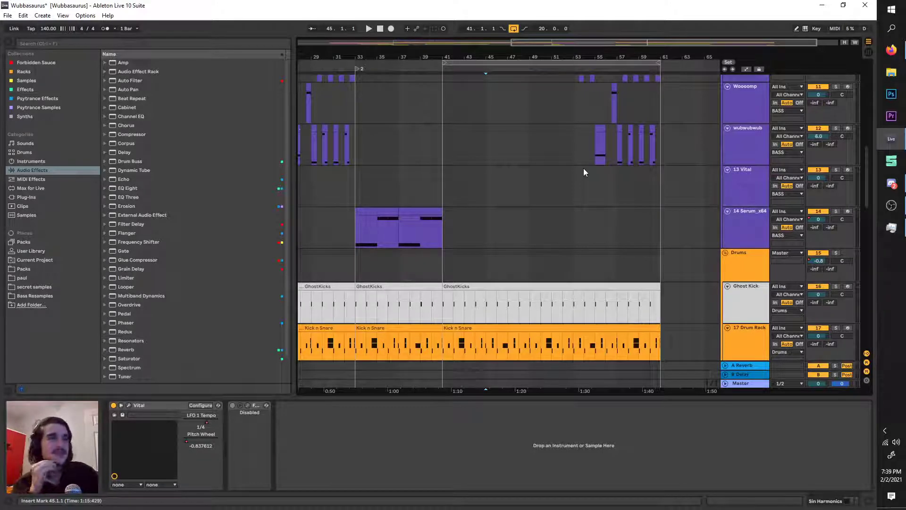
Select the 20-bar loop's time range from 41.1.1 to 61.1.1 on Sin Harmonics track 6.
{"action": "left_click_drag", "start_coordinate": [519, 63], "coordinate": [463, 62]}
{"action": "key", "text": "space"}
{"action": "scroll", "coordinate": [494, 209], "scroll_direction": "up", "scroll_amount": 10}
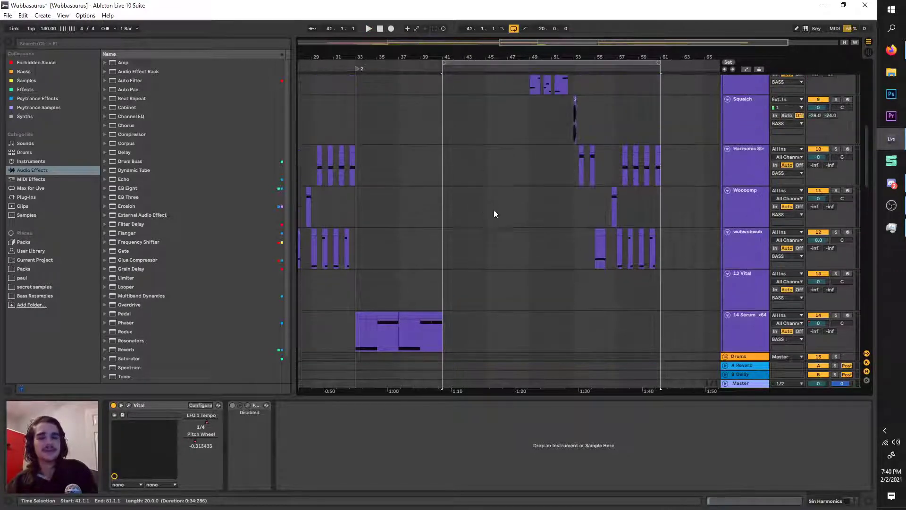
{"action": "scroll", "coordinate": [504, 226], "scroll_direction": "up", "scroll_amount": 6}
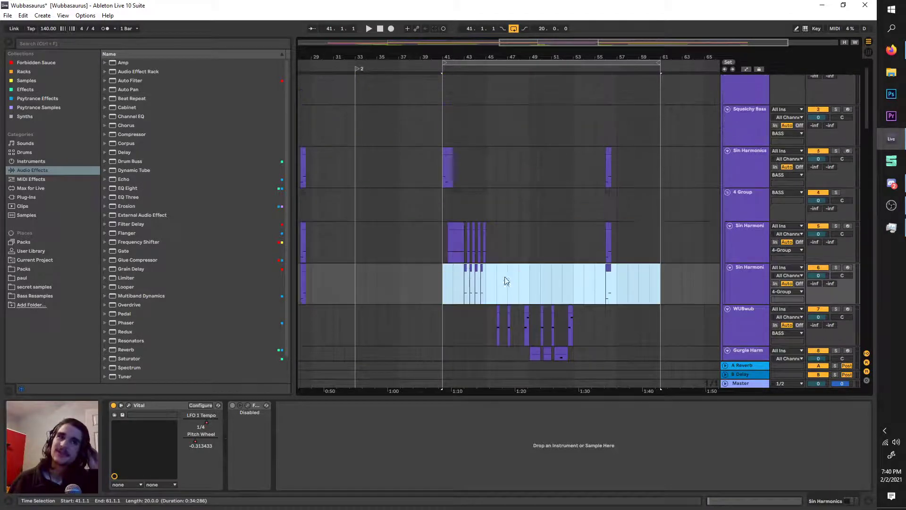
Look through the upper BASS tracks and select Sin Harmonics track 3.
{"action": "left_click", "coordinate": [744, 243]}
{"action": "key", "text": "Up"}
{"action": "key", "text": "Up"}
{"action": "key", "text": "Up"}
{"action": "key", "text": "Up"}
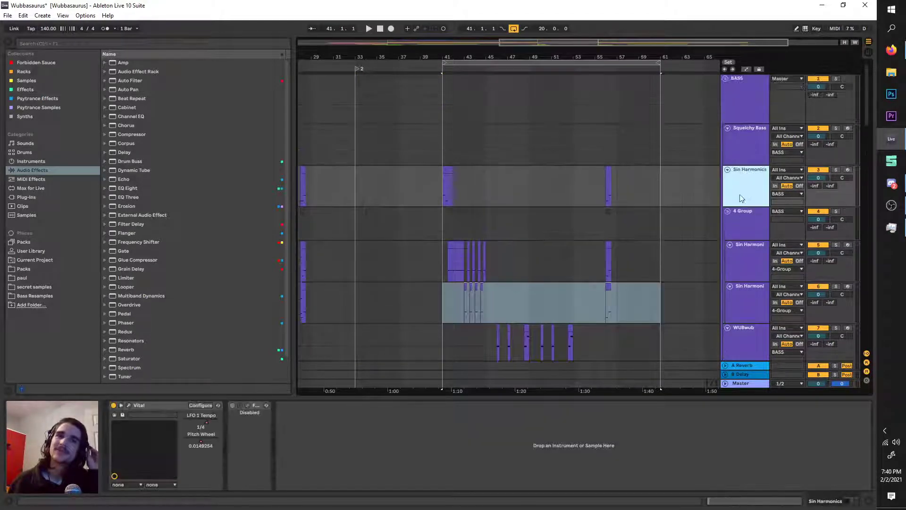
{"action": "left_click", "coordinate": [750, 127]}
{"action": "left_click", "coordinate": [752, 190]}
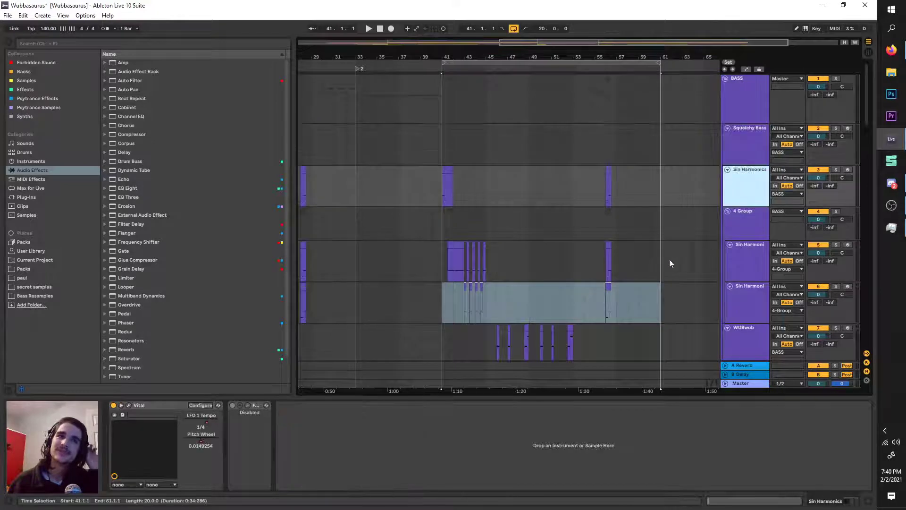
Move the 20-bar loop's start to 13.1.1 and play from there.
{"action": "scroll", "coordinate": [614, 252], "scroll_direction": "down", "scroll_amount": 2}
{"action": "left_click_drag", "start_coordinate": [465, 236], "coordinate": [579, 161]}
{"action": "left_click_drag", "start_coordinate": [579, 63], "coordinate": [384, 148]}
{"action": "scroll", "coordinate": [385, 149], "scroll_direction": "up", "scroll_amount": 3}
{"action": "key", "text": "space"}
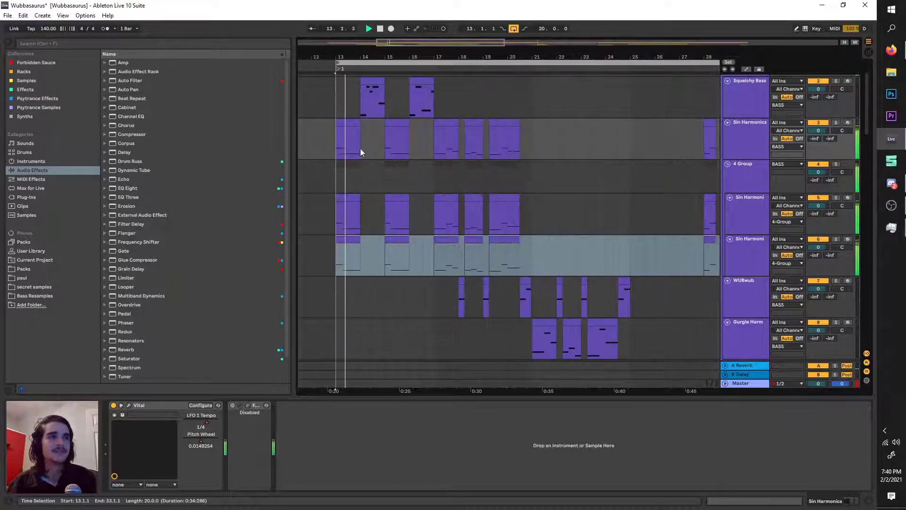
Stop playback and examine the bass clip layout from bar 13 onward.
{"action": "scroll", "coordinate": [357, 147], "scroll_direction": "up", "scroll_amount": 3}
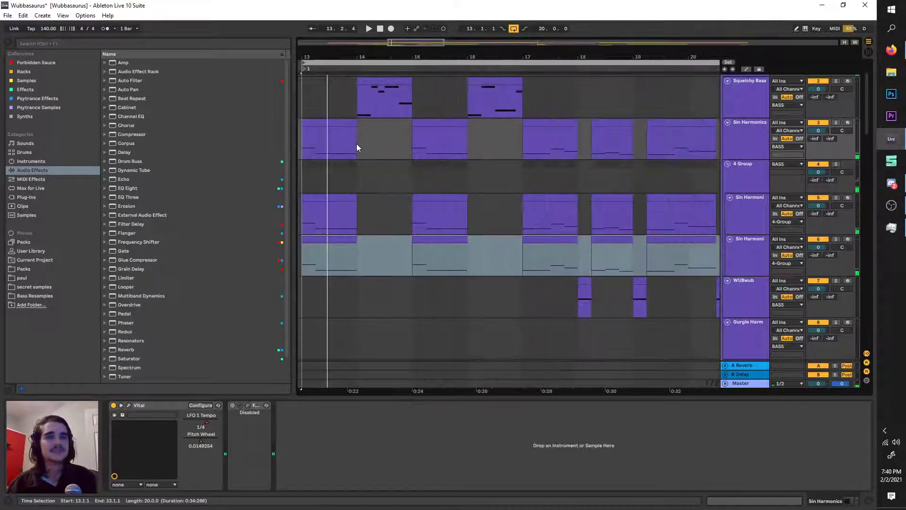
{"action": "left_click_drag", "start_coordinate": [357, 146], "coordinate": [362, 150]}
{"action": "scroll", "coordinate": [361, 150], "scroll_direction": "down", "scroll_amount": 3}
{"action": "scroll", "coordinate": [361, 147], "scroll_direction": "up", "scroll_amount": 3}
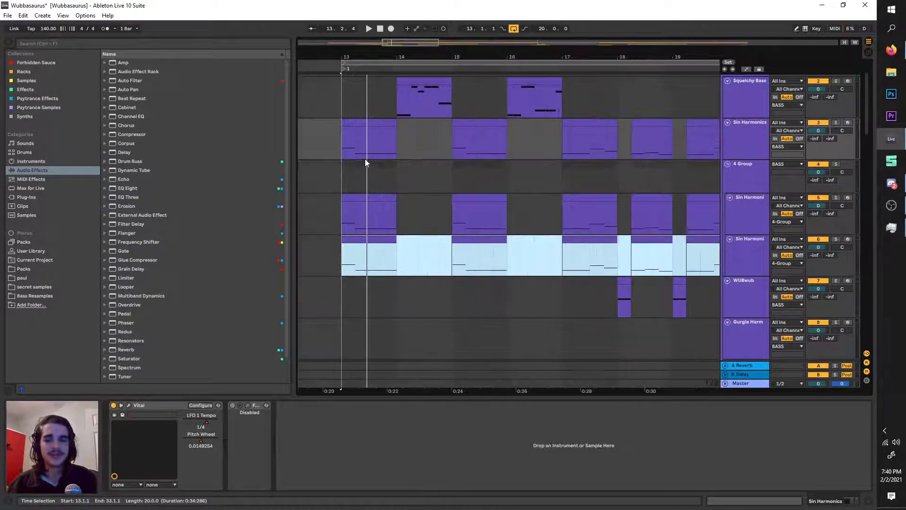
{"action": "scroll", "coordinate": [409, 213], "scroll_direction": "down", "scroll_amount": 5}
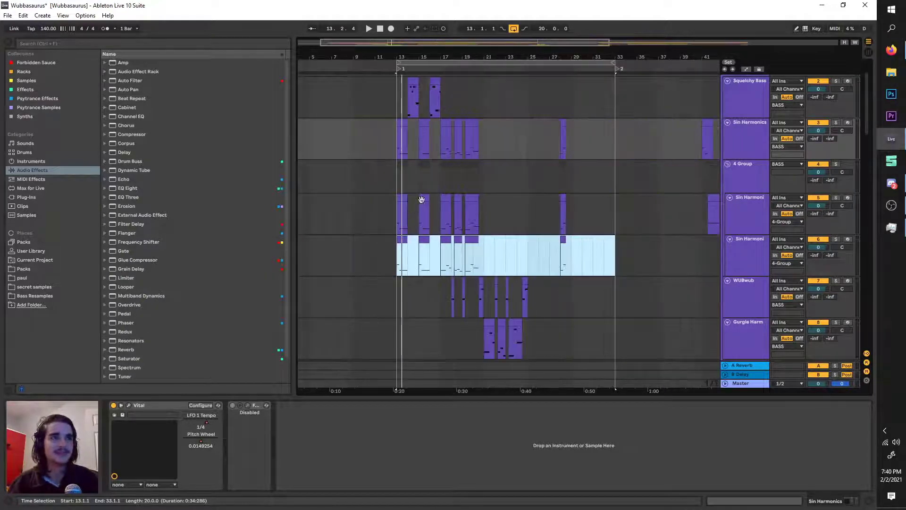
{"action": "scroll", "coordinate": [457, 112], "scroll_direction": "down", "scroll_amount": 2}
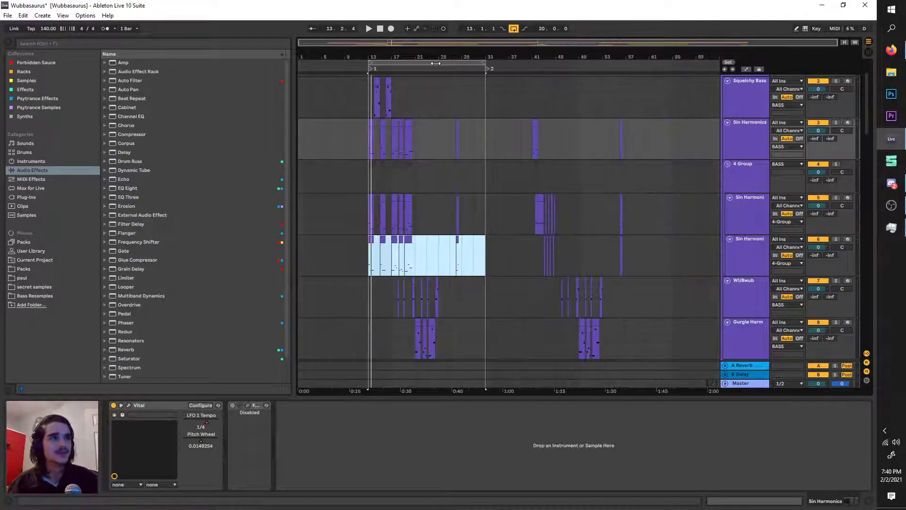
Select everything inside the loop from 13.1.1 and play its first bars, stopping shortly after.
{"action": "left_click", "coordinate": [435, 63]}
{"action": "scroll", "coordinate": [410, 70], "scroll_direction": "up", "scroll_amount": 3}
{"action": "key", "text": "space"}
{"action": "scroll", "coordinate": [332, 99], "scroll_direction": "up", "scroll_amount": 4}
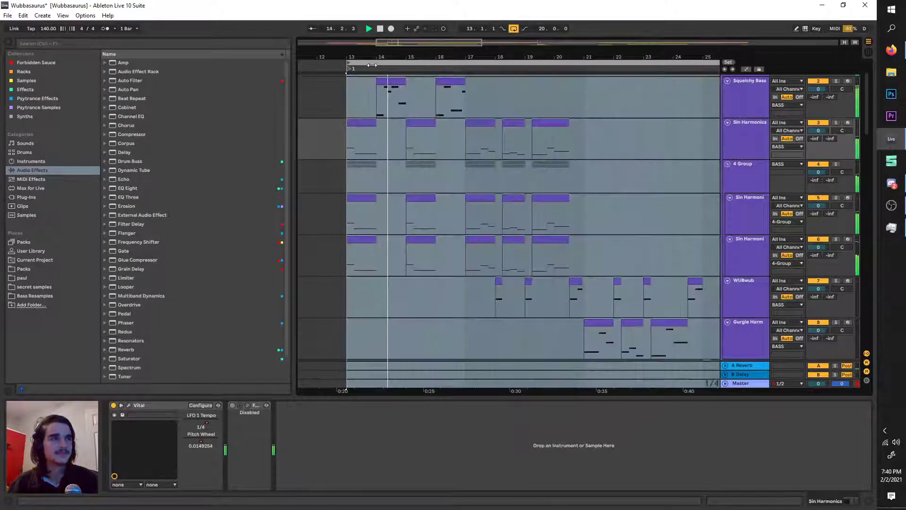
{"action": "key", "text": "space"}
Try the 20-bar loop from 21.1.1, return its start to 13.1.1 and play it.
{"action": "left_click_drag", "start_coordinate": [367, 63], "coordinate": [584, 206]}
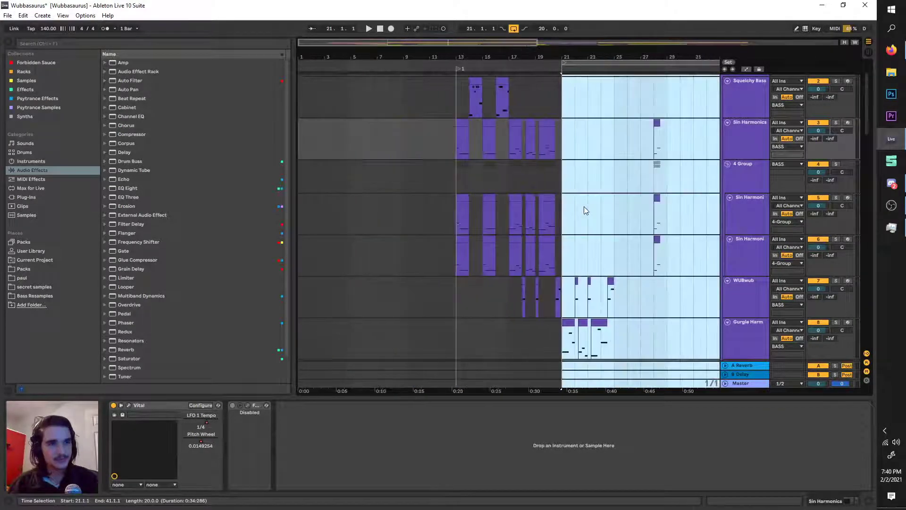
{"action": "key", "text": "minus"}
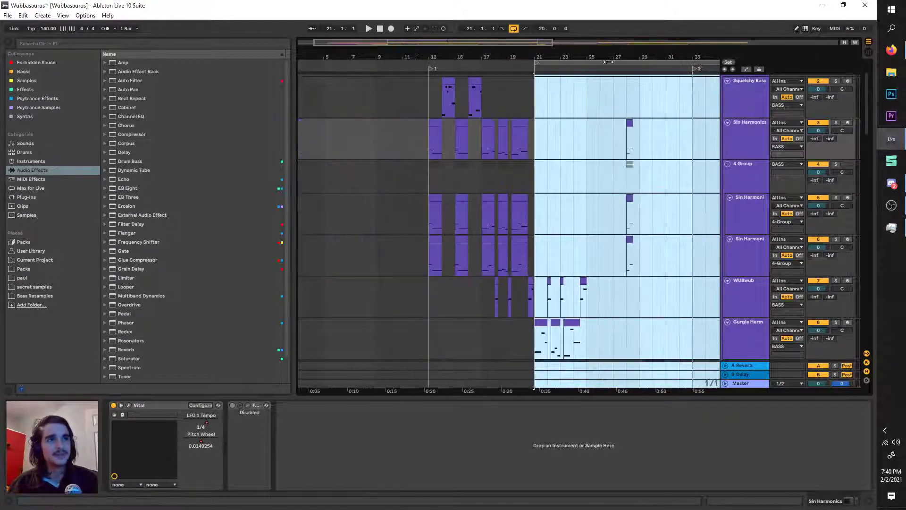
{"action": "left_click_drag", "start_coordinate": [623, 68], "coordinate": [516, 67]}
{"action": "key", "text": "space"}
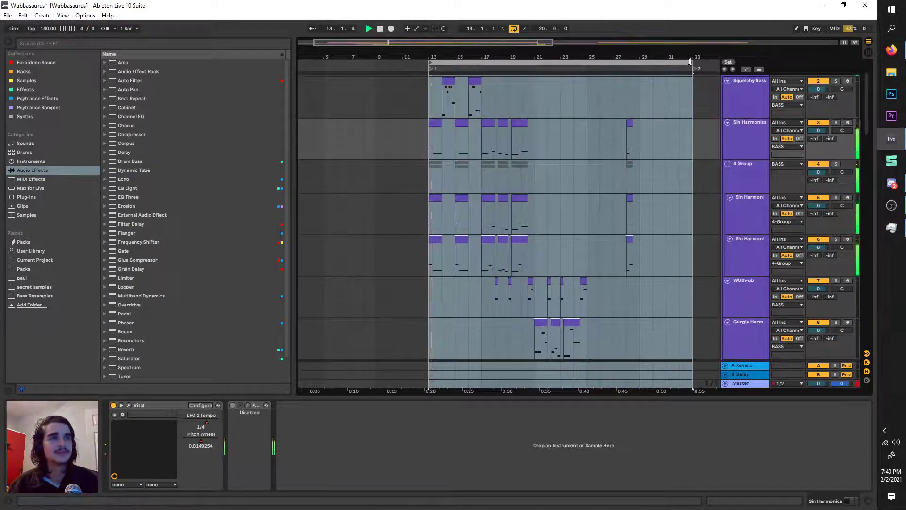
Shorten the loop to 8 bars, ending at 21.1.1, and stop playback.
{"action": "left_click_drag", "start_coordinate": [692, 67], "coordinate": [534, 67]}
{"action": "scroll", "coordinate": [482, 100], "scroll_direction": "up", "scroll_amount": 3}
{"action": "key", "text": "space"}
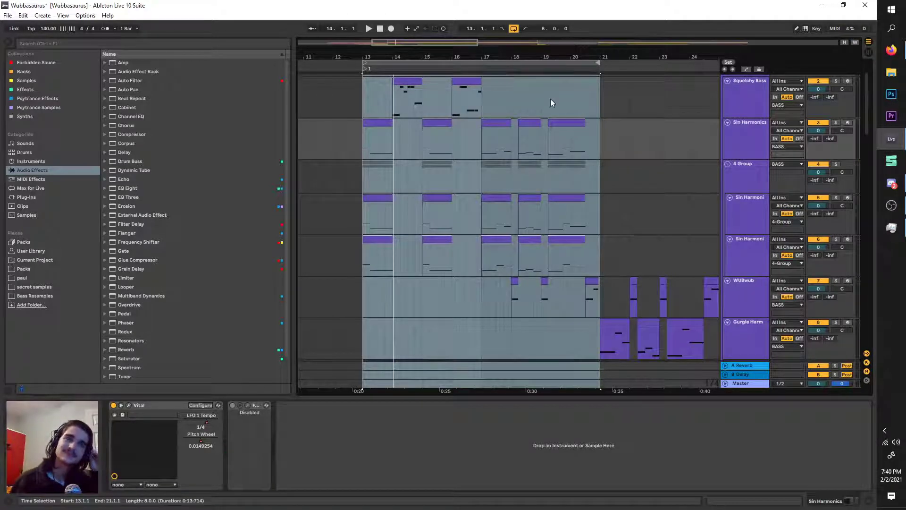
Move the 8-bar loop so that it starts at 21.1.1.
{"action": "left_click", "coordinate": [522, 60]}
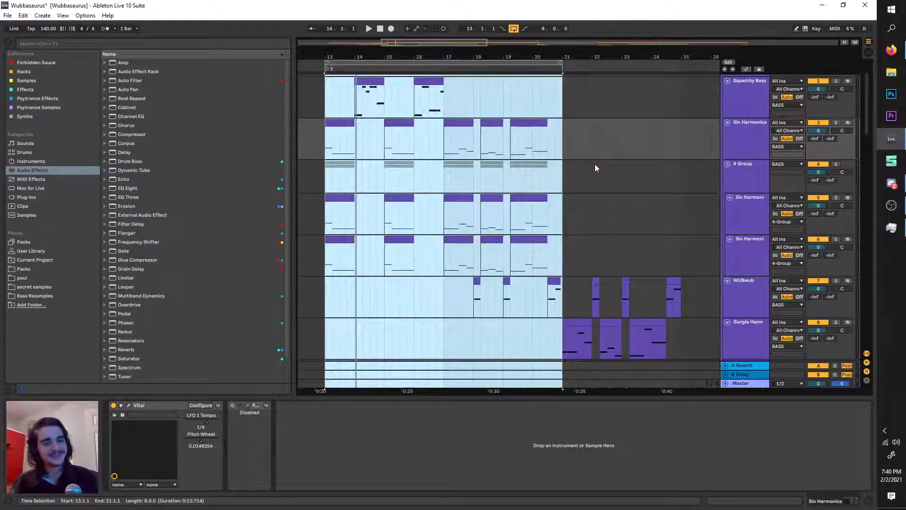
{"action": "scroll", "coordinate": [562, 150], "scroll_direction": "right", "scroll_amount": 1}
{"action": "scroll", "coordinate": [486, 98], "scroll_direction": "down", "scroll_amount": 2}
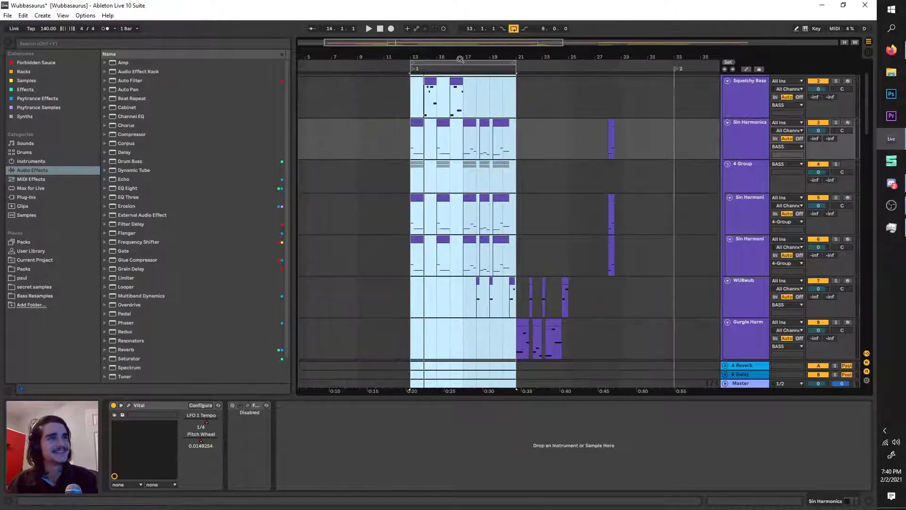
{"action": "left_click_drag", "start_coordinate": [467, 62], "coordinate": [582, 92]}
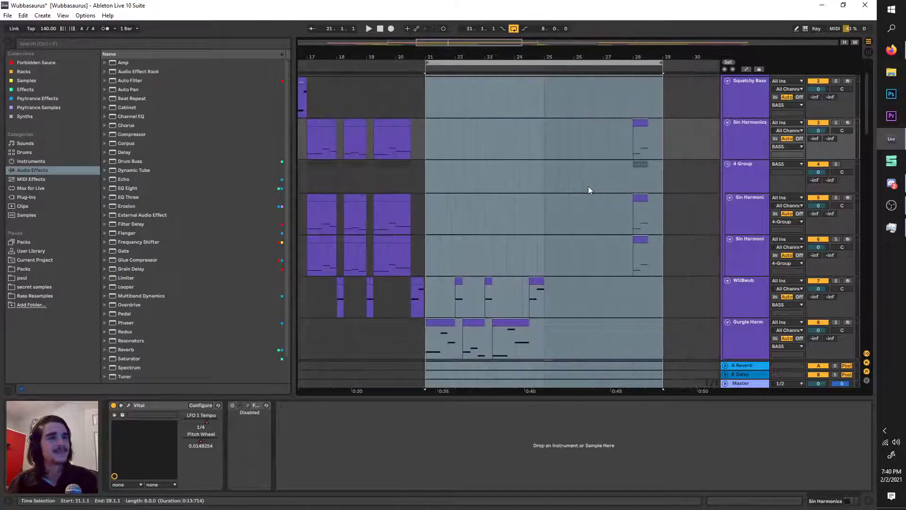
Inspect the Squelch audio clip at 25.1.1 and the bass clips around it.
{"action": "scroll", "coordinate": [576, 205], "scroll_direction": "up", "scroll_amount": 3}
{"action": "scroll", "coordinate": [542, 227], "scroll_direction": "down", "scroll_amount": 5}
{"action": "left_click", "coordinate": [521, 250]}
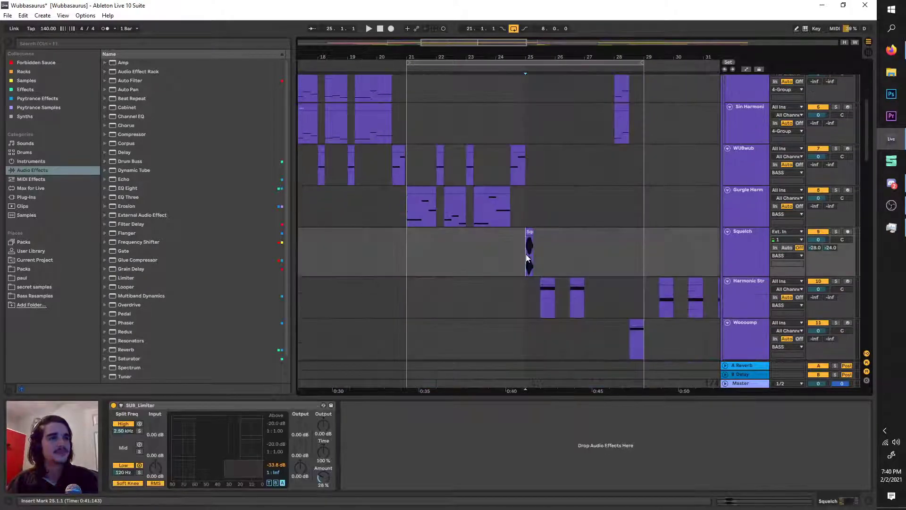
{"action": "scroll", "coordinate": [526, 254], "scroll_direction": "down", "scroll_amount": 4}
{"action": "scroll", "coordinate": [429, 242], "scroll_direction": "up", "scroll_amount": 5}
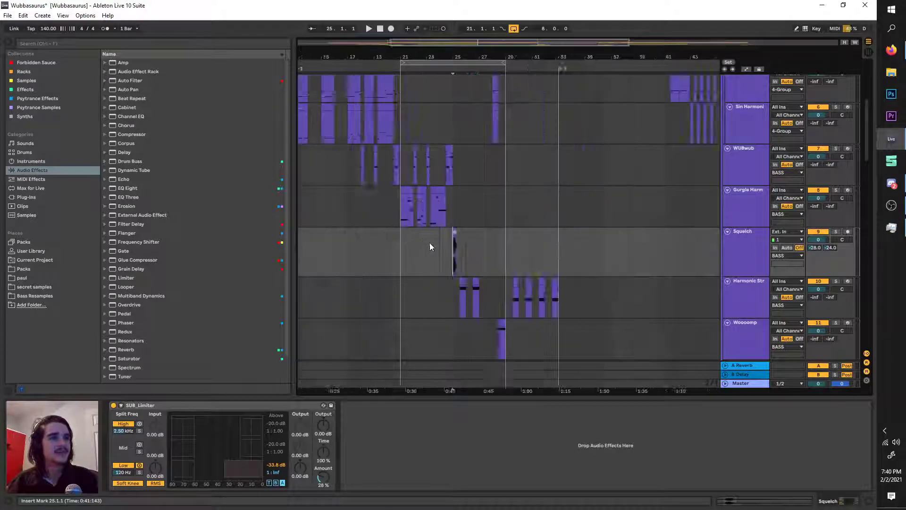
{"action": "scroll", "coordinate": [477, 254], "scroll_direction": "up", "scroll_amount": 4}
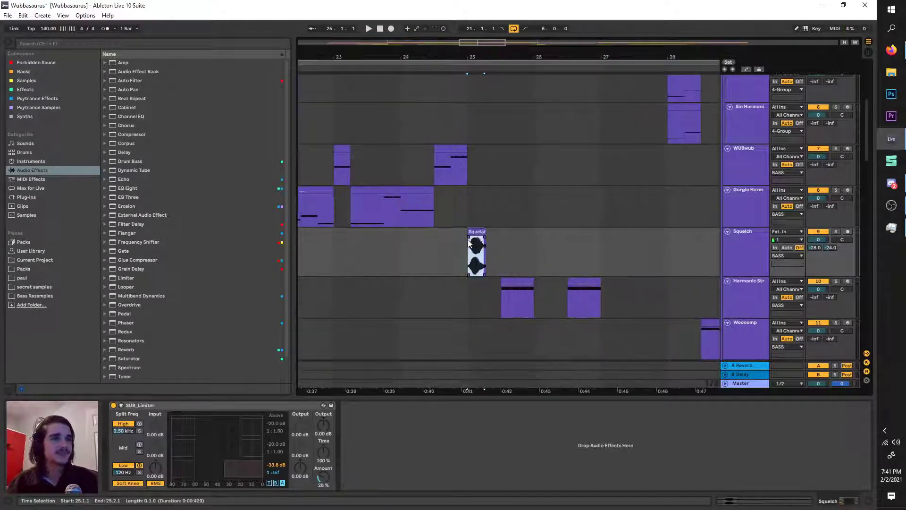
{"action": "left_click_drag", "start_coordinate": [499, 257], "coordinate": [488, 243]}
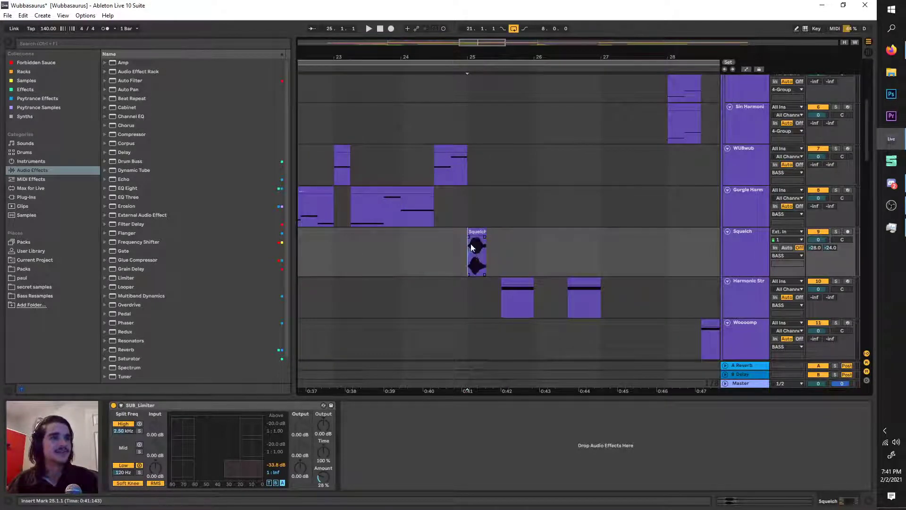
{"action": "scroll", "coordinate": [481, 243], "scroll_direction": "down", "scroll_amount": 3}
{"action": "left_click", "coordinate": [472, 234]}
{"action": "scroll", "coordinate": [473, 235], "scroll_direction": "down", "scroll_amount": 4}
{"action": "scroll", "coordinate": [465, 142], "scroll_direction": "left", "scroll_amount": 1}
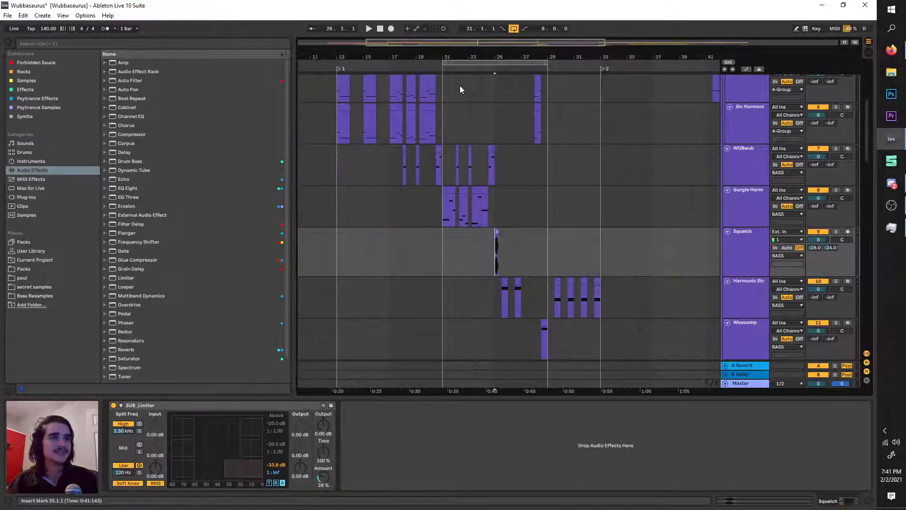
Select the loop's time range from 21.1.1 to 29.1.1 on the Squelch track and review the neighbouring bass clips.
{"action": "left_click_drag", "start_coordinate": [472, 62], "coordinate": [531, 73]}
{"action": "scroll", "coordinate": [394, 147], "scroll_direction": "up", "scroll_amount": 5}
{"action": "scroll", "coordinate": [506, 236], "scroll_direction": "down", "scroll_amount": 3}
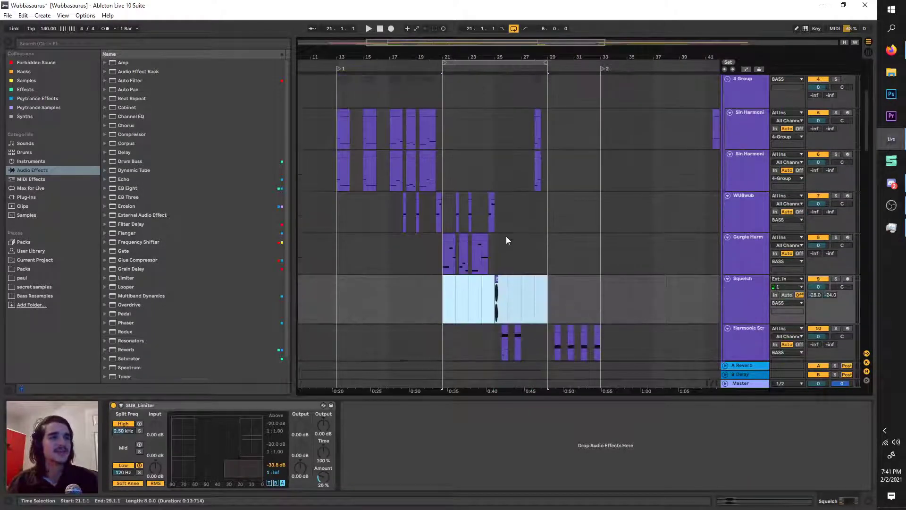
{"action": "scroll", "coordinate": [440, 229], "scroll_direction": "up", "scroll_amount": 3}
{"action": "scroll", "coordinate": [406, 219], "scroll_direction": "down", "scroll_amount": 1}
{"action": "scroll", "coordinate": [402, 225], "scroll_direction": "down", "scroll_amount": 2}
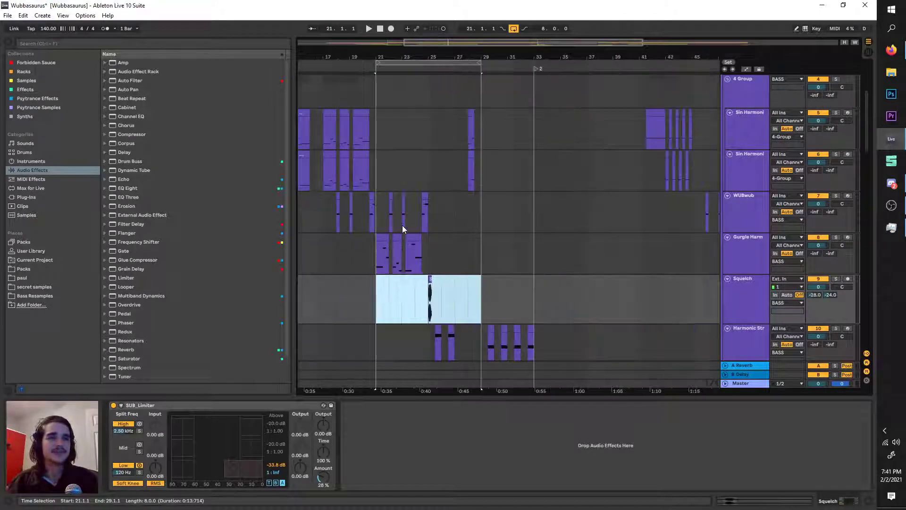
Move the 8-bar loop to start at 25.1.1 and review the Squelch and Harmonic Stretch clips around it.
{"action": "scroll", "coordinate": [402, 226], "scroll_direction": "up", "scroll_amount": 2}
{"action": "scroll", "coordinate": [402, 226], "scroll_direction": "left", "scroll_amount": 2}
{"action": "left_click", "coordinate": [497, 294]}
{"action": "scroll", "coordinate": [515, 293], "scroll_direction": "down", "scroll_amount": 2}
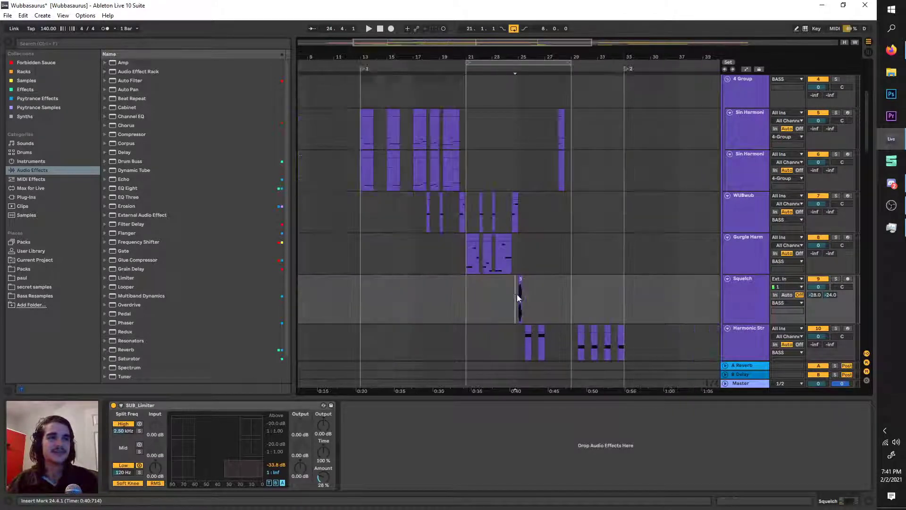
{"action": "scroll", "coordinate": [448, 78], "scroll_direction": "down", "scroll_amount": 2}
{"action": "left_click", "coordinate": [451, 62]}
{"action": "left_click_drag", "start_coordinate": [451, 62], "coordinate": [563, 98]}
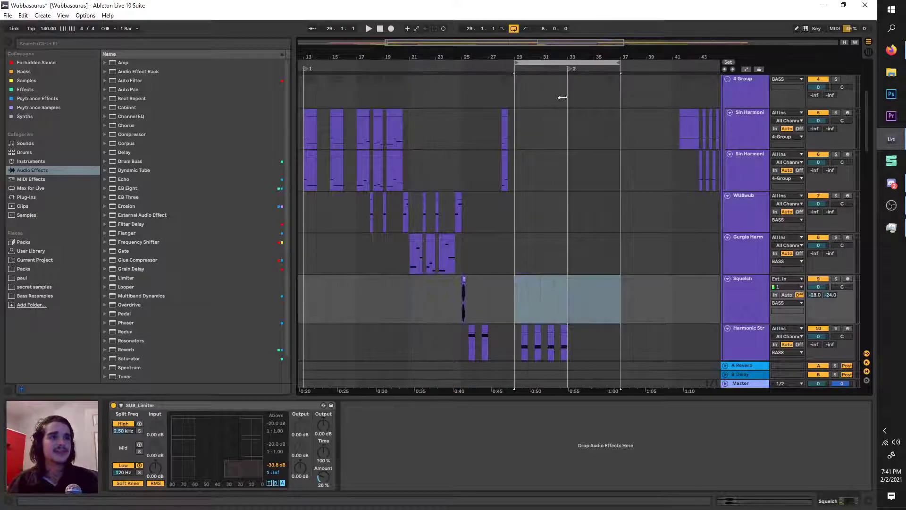
{"action": "left_click_drag", "start_coordinate": [556, 63], "coordinate": [522, 112]}
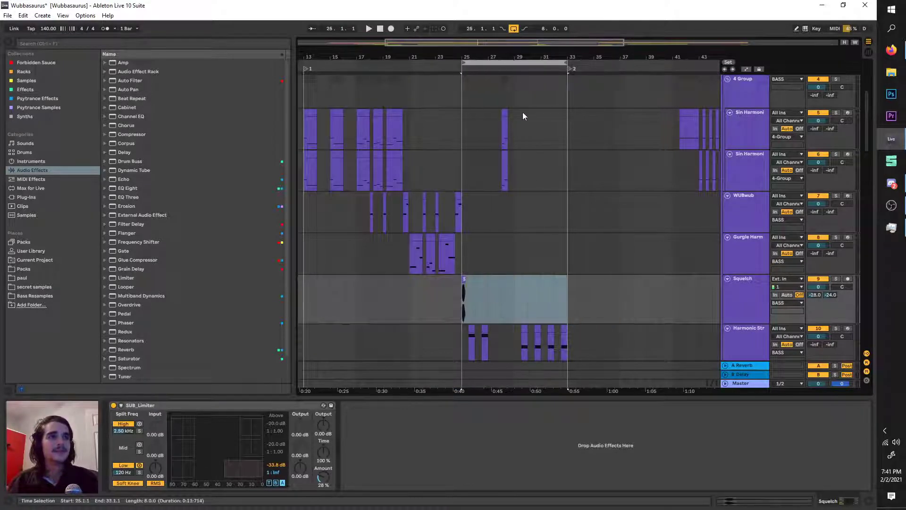
Move the loop to start at 41.1.1 and extend it to 20 bars, ending at 61.1.1.
{"action": "scroll", "coordinate": [522, 112], "scroll_direction": "right", "scroll_amount": 3}
{"action": "left_click_drag", "start_coordinate": [486, 63], "coordinate": [693, 93]}
{"action": "scroll", "coordinate": [633, 177], "scroll_direction": "right", "scroll_amount": 4}
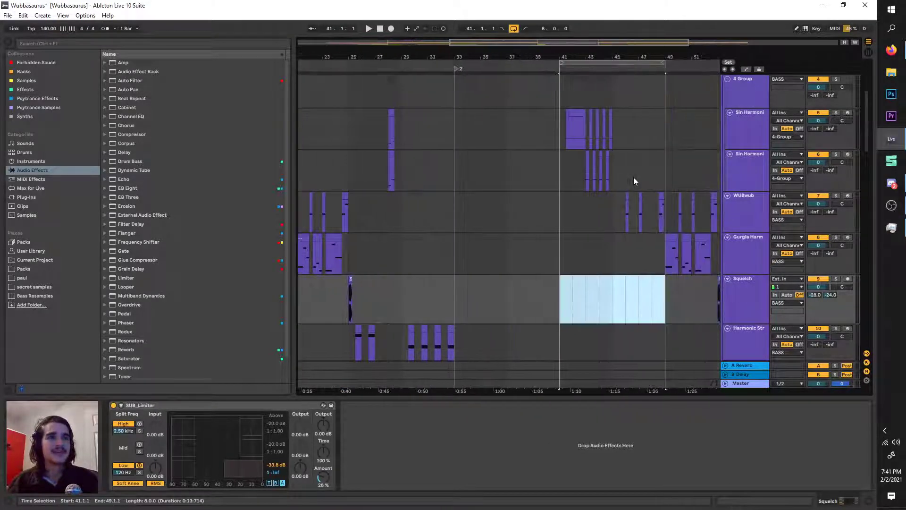
{"action": "left_click_drag", "start_coordinate": [596, 59], "coordinate": [653, 66]}
{"action": "scroll", "coordinate": [716, 216], "scroll_direction": "down", "scroll_amount": 3}
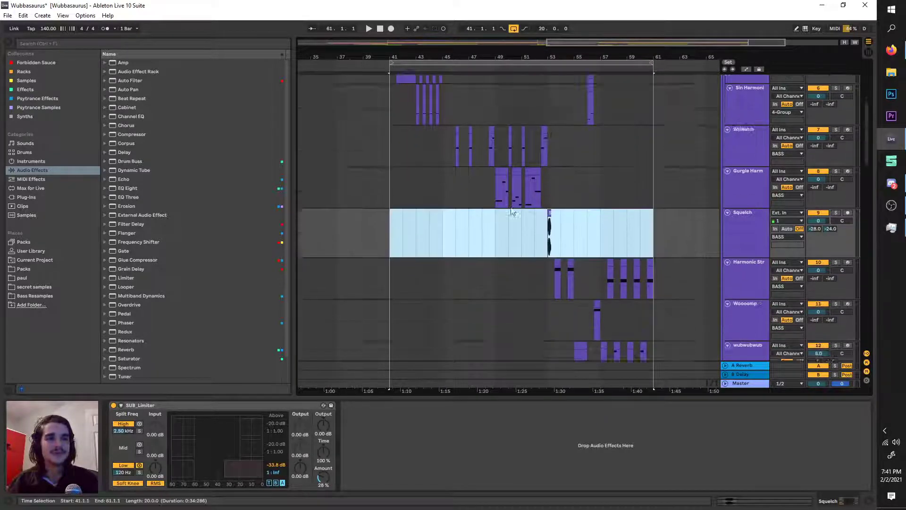
Examine the Gurgle Harm, Squelch and Harmonic Stretch tracks and their clips between bars 41 and 61.
{"action": "left_click", "coordinate": [742, 218]}
{"action": "left_click", "coordinate": [751, 178]}
{"action": "left_click", "coordinate": [751, 214]}
{"action": "left_click", "coordinate": [751, 189]}
{"action": "left_click", "coordinate": [744, 214]}
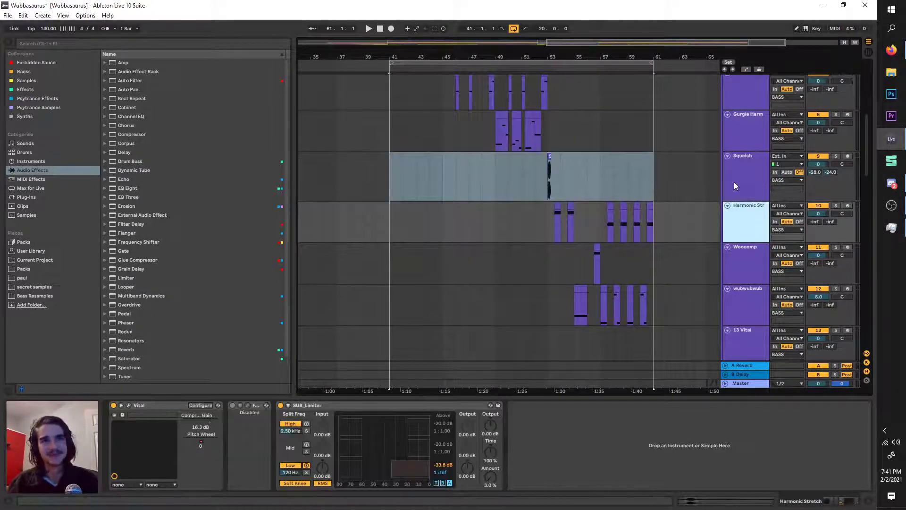
{"action": "left_click", "coordinate": [734, 182]}
{"action": "left_click", "coordinate": [563, 189]}
{"action": "left_click", "coordinate": [572, 191]}
{"action": "scroll", "coordinate": [452, 172], "scroll_direction": "up", "scroll_amount": 2}
{"action": "scroll", "coordinate": [455, 175], "scroll_direction": "down", "scroll_amount": 2}
{"action": "scroll", "coordinate": [486, 178], "scroll_direction": "left", "scroll_amount": 3}
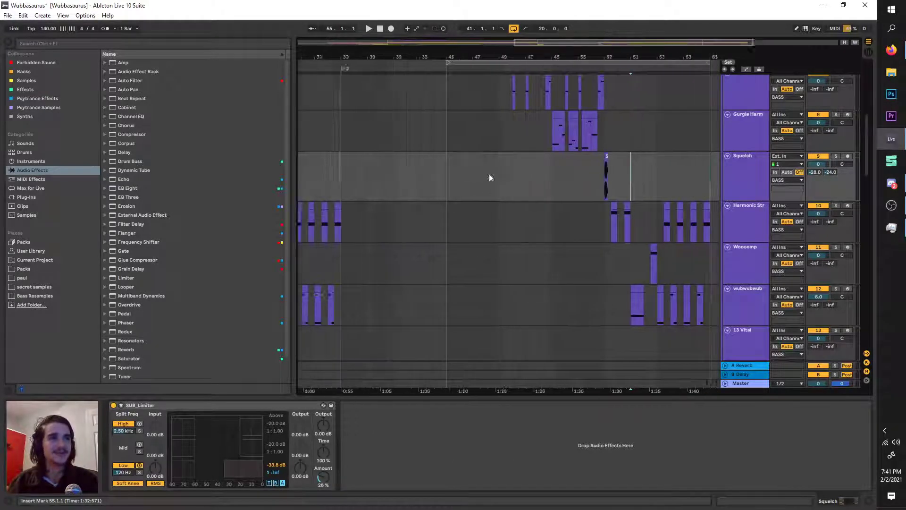
Move the loop back to start at 25.1.1 and shorten it to 8 bars, ending at 33.1.1.
{"action": "left_click_drag", "start_coordinate": [591, 63], "coordinate": [381, 76]}
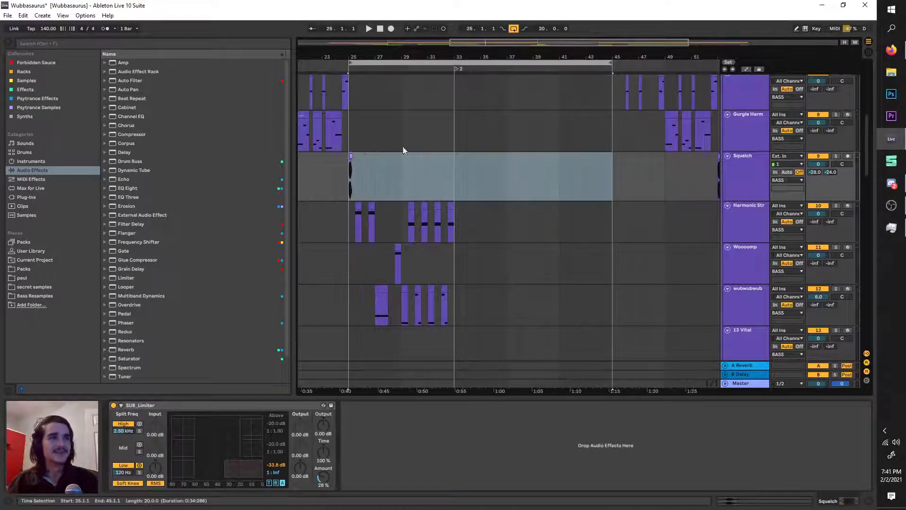
{"action": "scroll", "coordinate": [404, 149], "scroll_direction": "left", "scroll_amount": 2}
{"action": "left_click_drag", "start_coordinate": [676, 63], "coordinate": [524, 83]}
{"action": "scroll", "coordinate": [523, 82], "scroll_direction": "down", "scroll_amount": 3}
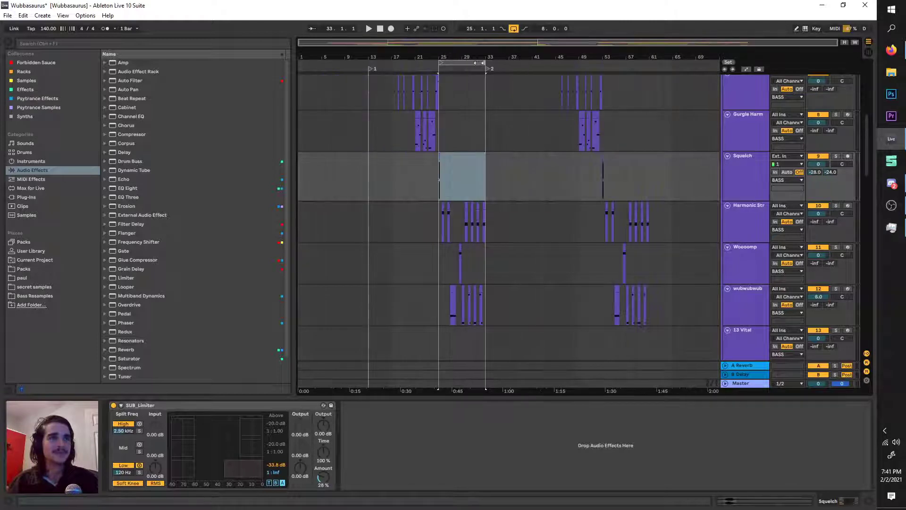
Duplicate the 8 bars from 25.1.1 to 33.1.1 across the bass tracks into the empty section at 33.1.1.
{"action": "mouse_move", "coordinate": [480, 63]}
{"action": "left_mouse_down"}
{"action": "mouse_move", "coordinate": [469, 62]}
{"action": "mouse_move", "coordinate": [705, 61]}
{"action": "mouse_move", "coordinate": [483, 88]}
{"action": "mouse_move", "coordinate": [476, 80]}
{"action": "mouse_move", "coordinate": [524, 63]}
{"action": "mouse_move", "coordinate": [492, 65]}
{"action": "left_mouse_up"}
{"action": "key", "text": "ctrl+d"}
{"action": "scroll", "coordinate": [518, 63], "scroll_direction": "up", "scroll_amount": 2}
Play into the copied section, extending the loop's end to 41.2.1 and bringing its start forward past the Squelch clip at 33.1.1.
{"action": "key", "text": "space"}
{"action": "scroll", "coordinate": [504, 65], "scroll_direction": "up", "scroll_amount": 3}
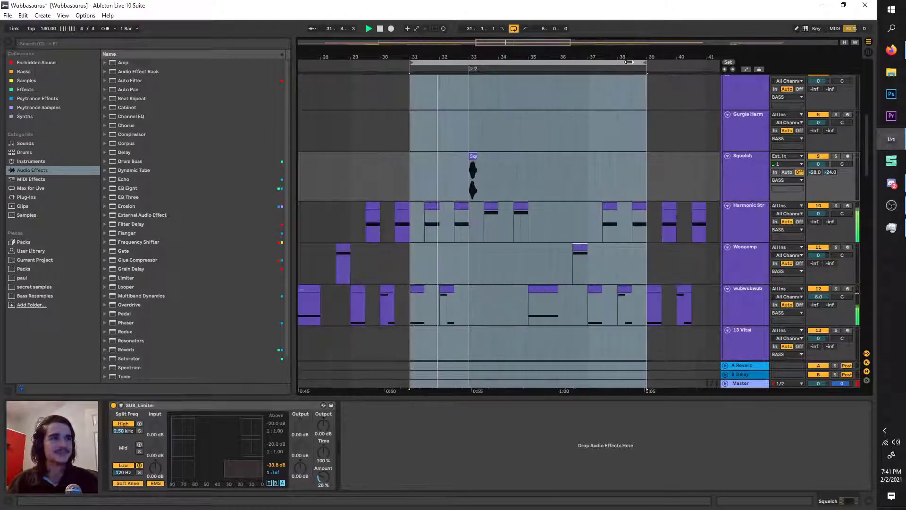
{"action": "left_click_drag", "start_coordinate": [646, 66], "coordinate": [714, 66]}
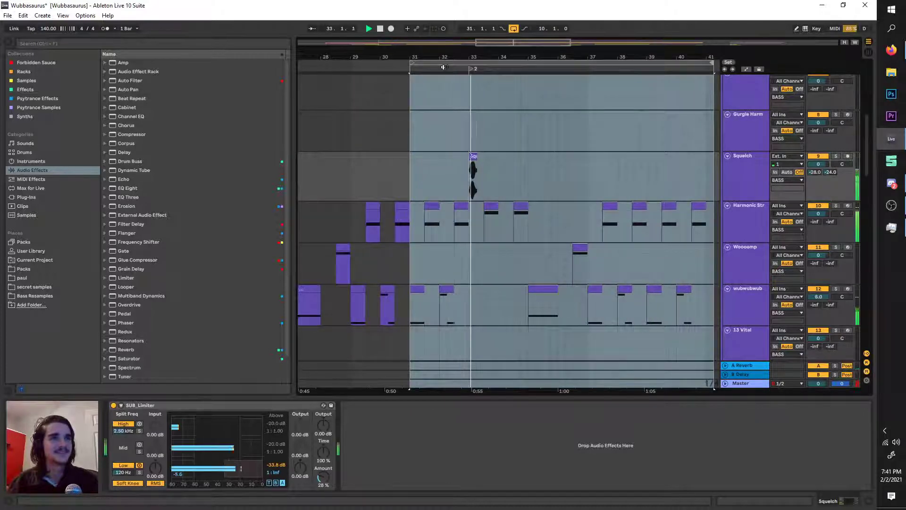
{"action": "left_click_drag", "start_coordinate": [415, 66], "coordinate": [486, 65]}
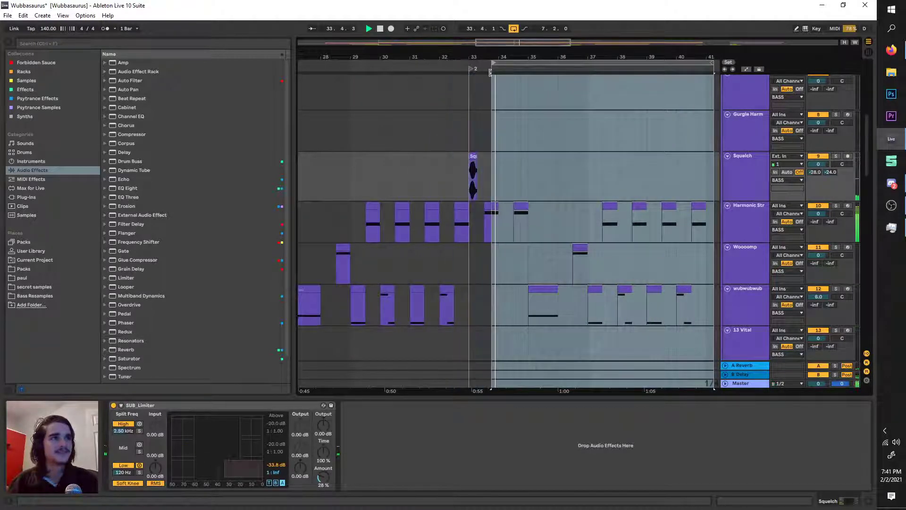
Transpose the note in the Harmonic Stretch clip at 33.3.1 down an octave to G-1 and play it back.
{"action": "left_click", "coordinate": [494, 203]}
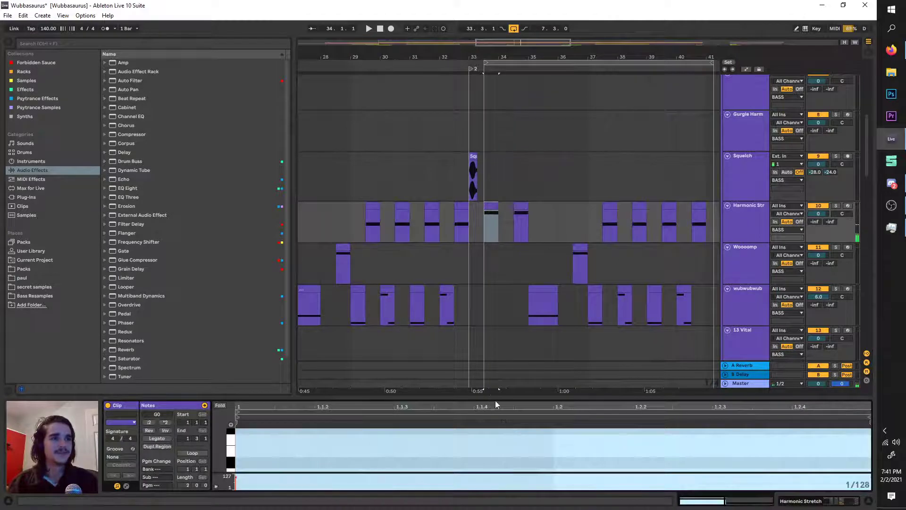
{"action": "left_click_drag", "start_coordinate": [494, 400], "coordinate": [495, 252]}
{"action": "left_click_drag", "start_coordinate": [497, 336], "coordinate": [510, 432]}
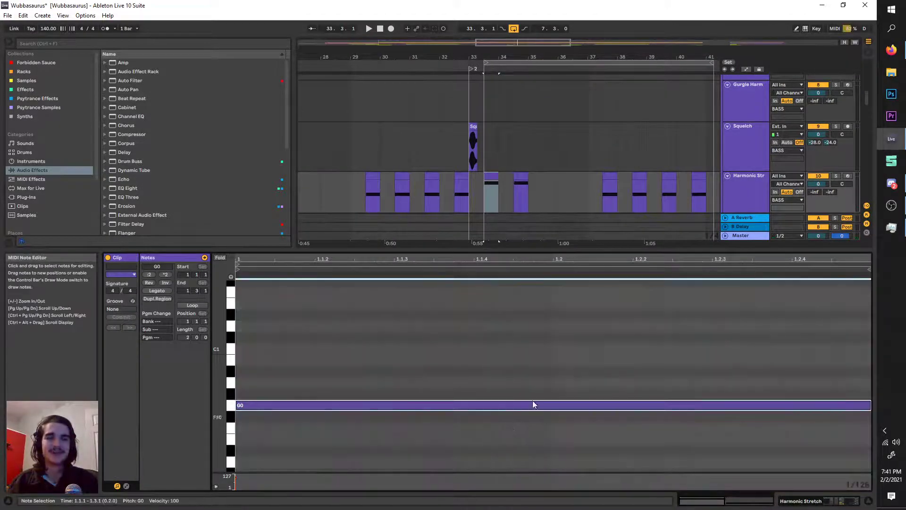
{"action": "key", "text": "shift+Down"}
{"action": "key", "text": "space"}
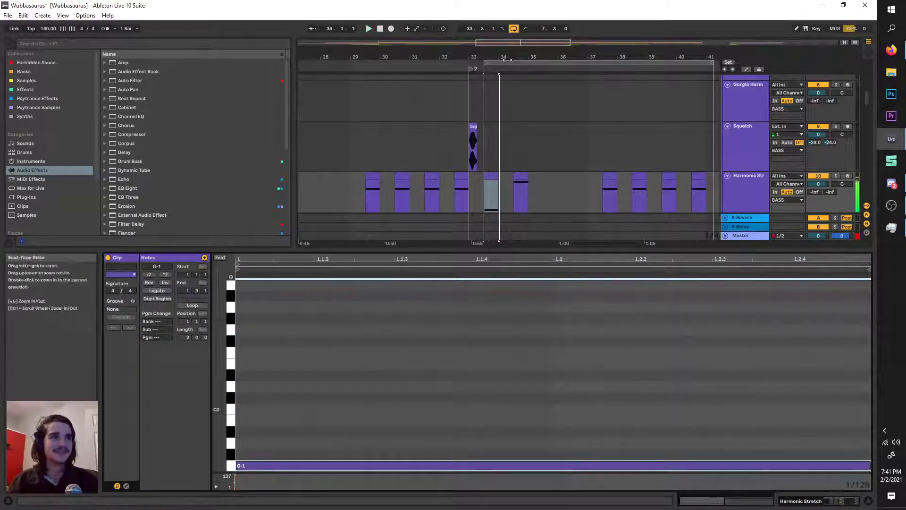
Move the loop to start at 33.1.1 and audition the Squelch hit followed by the lowered Harmonic Stretch clip.
{"action": "left_click_drag", "start_coordinate": [508, 61], "coordinate": [492, 61]}
{"action": "key", "text": "space"}
{"action": "left_click", "coordinate": [498, 181]}
{"action": "mouse_move", "coordinate": [498, 176]}
{"action": "left_mouse_down"}
{"action": "mouse_move", "coordinate": [526, 179]}
{"action": "mouse_move", "coordinate": [498, 179]}
{"action": "left_mouse_up"}
{"action": "key", "text": "space"}
Delete the clip's E0 notes, extend its end to 2.1.1, stretch the G-1 note to fill it, and play it back.
{"action": "double_click", "coordinate": [560, 259]}
{"action": "left_click", "coordinate": [614, 334]}
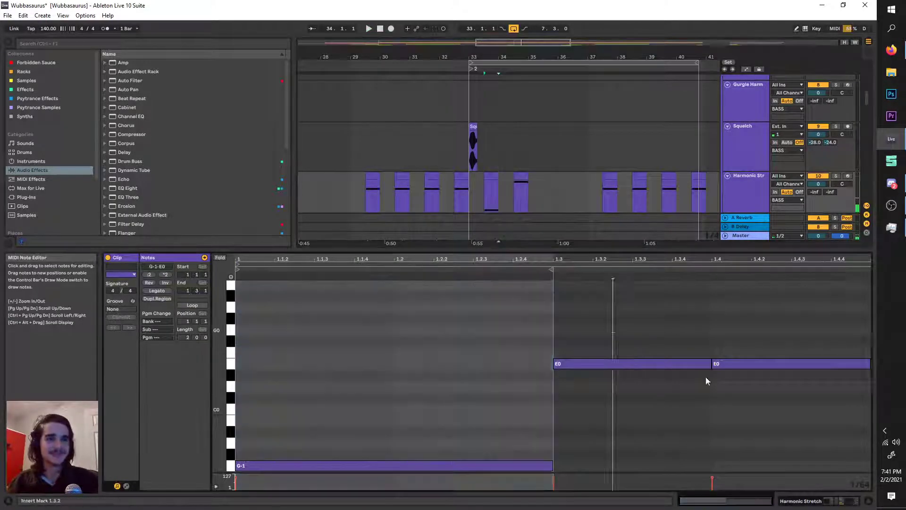
{"action": "key", "text": "Delete"}
{"action": "left_click_drag", "start_coordinate": [557, 267], "coordinate": [877, 261]}
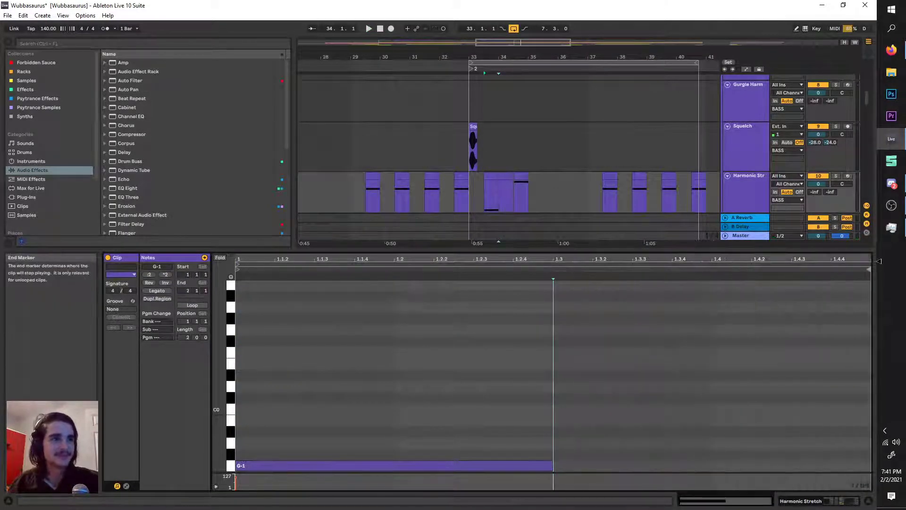
{"action": "left_click_drag", "start_coordinate": [553, 465], "coordinate": [857, 413]}
{"action": "key", "text": "space"}
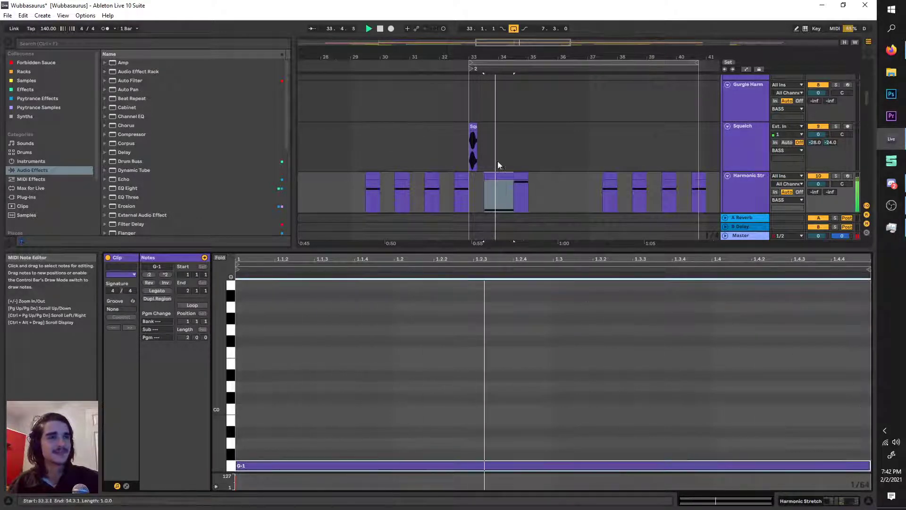
Extend the Harmonic Stretch clip at 33.3.1 to 36.2.1 and lengthen its G-1 note to the new clip end.
{"action": "left_click", "coordinate": [470, 194]}
{"action": "left_click", "coordinate": [499, 178]}
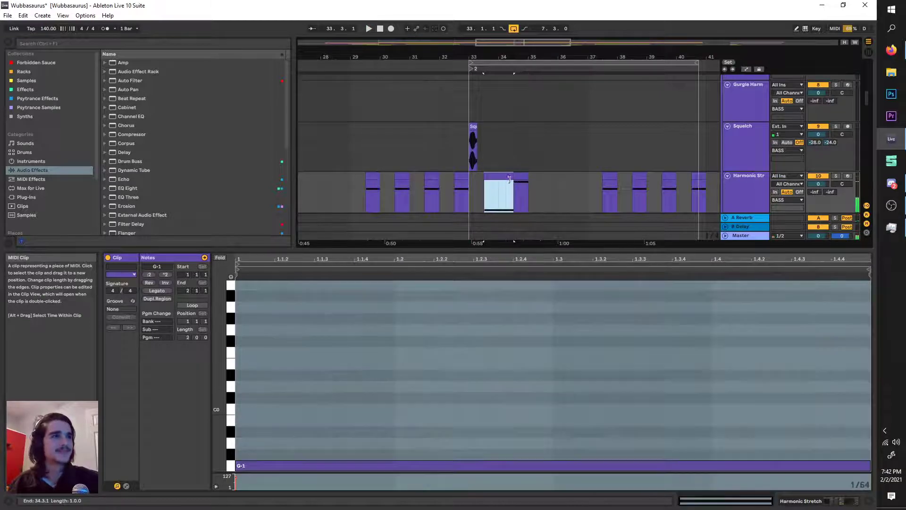
{"action": "left_click_drag", "start_coordinate": [510, 176], "coordinate": [564, 176]}
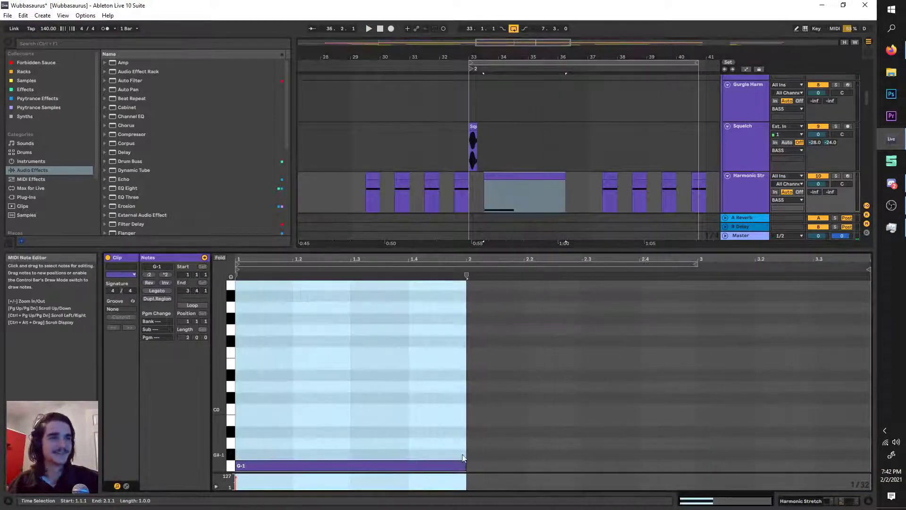
{"action": "left_click", "coordinate": [465, 465]}
{"action": "left_click_drag", "start_coordinate": [467, 461], "coordinate": [850, 398]}
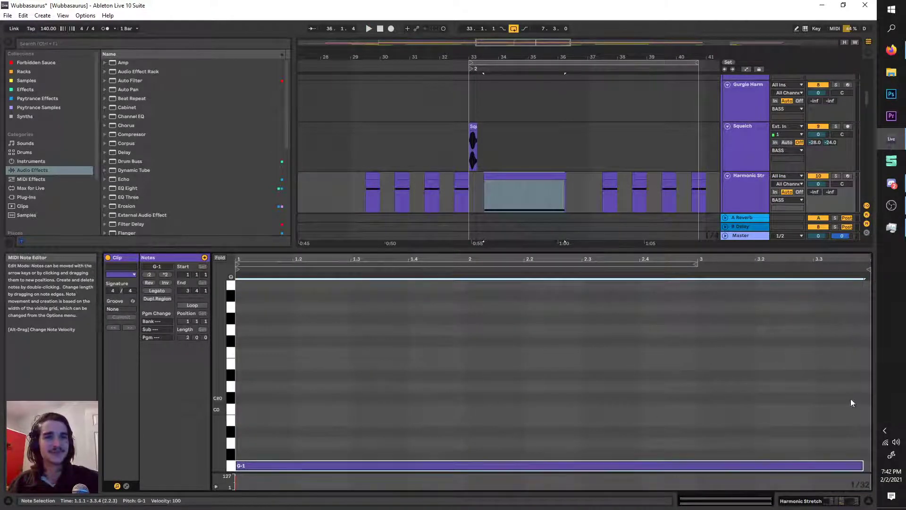
{"action": "left_click_drag", "start_coordinate": [864, 461], "coordinate": [870, 462]}
Play the extended Harmonic Stretch clip and trim its end to 36.1.1.
{"action": "key", "text": "space"}
{"action": "left_click", "coordinate": [521, 182]}
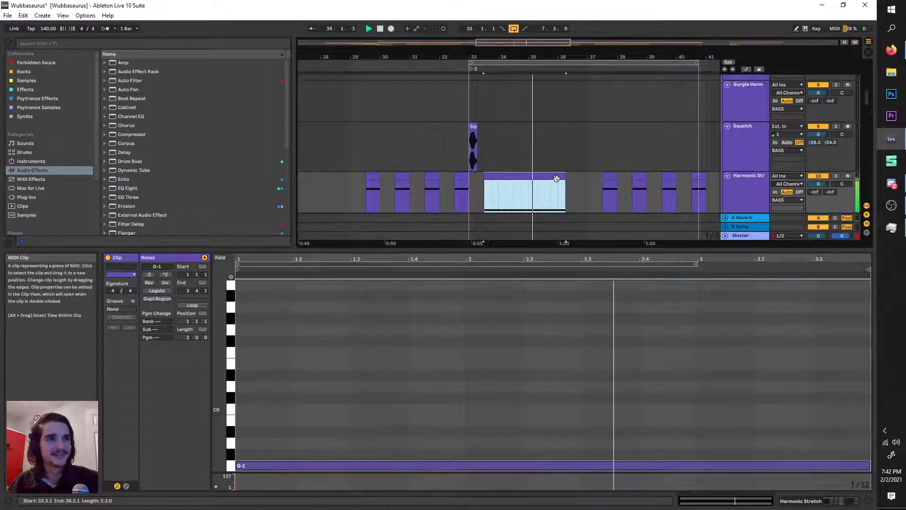
{"action": "left_click_drag", "start_coordinate": [562, 173], "coordinate": [556, 174]}
{"action": "scroll", "coordinate": [554, 180], "scroll_direction": "up", "scroll_amount": 10}
{"action": "key", "text": "space"}
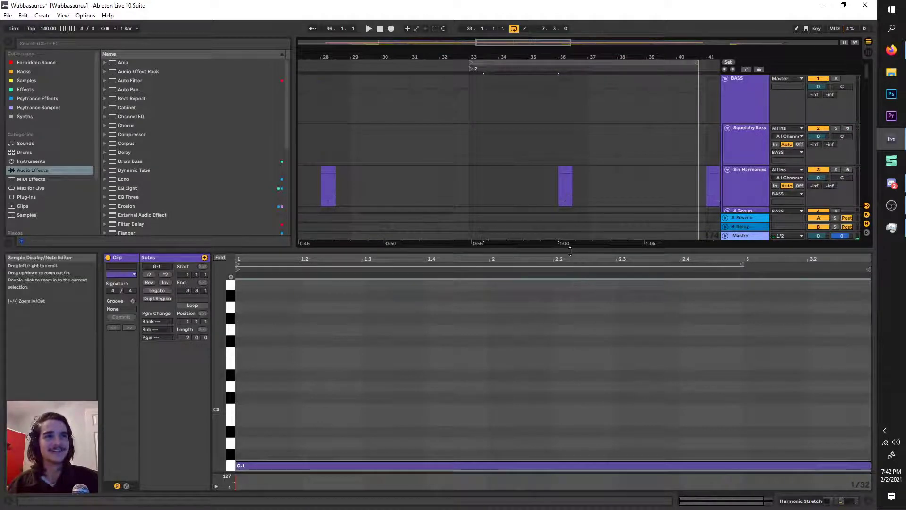
Reduce the note editor's height, delete the wubwubwub clip from 35.1.1 to 36.1.1, and play the section.
{"action": "left_click_drag", "start_coordinate": [570, 251], "coordinate": [570, 399]}
{"action": "scroll", "coordinate": [534, 294], "scroll_direction": "down", "scroll_amount": 10}
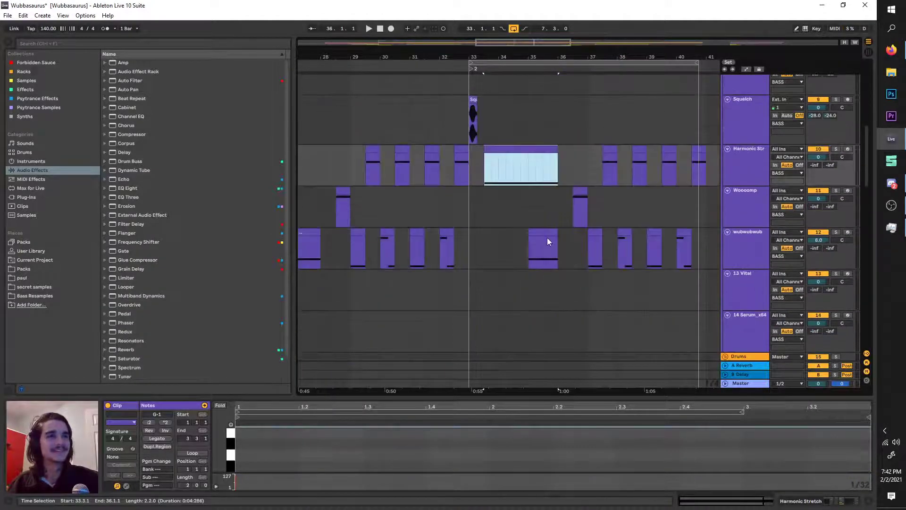
{"action": "left_click", "coordinate": [547, 236]}
{"action": "key", "text": "Delete"}
{"action": "key", "text": "space"}
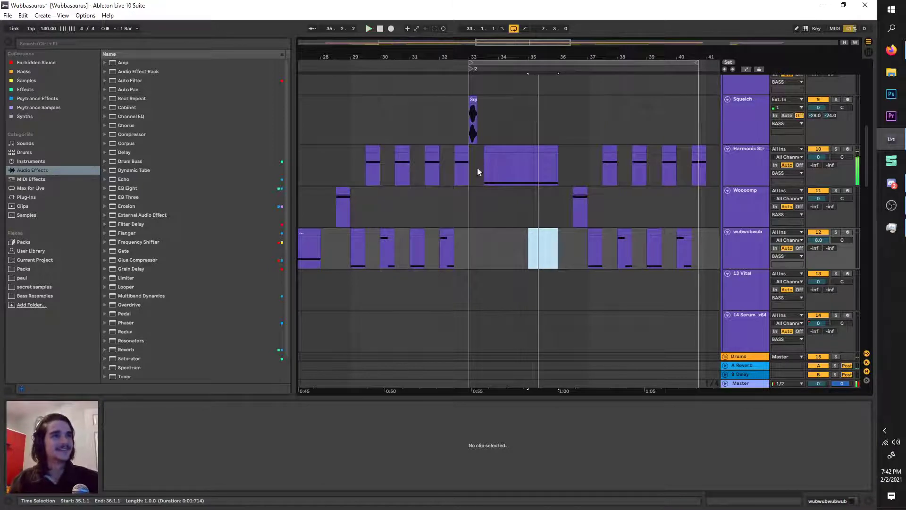
Listen to the Squelch and long Harmonic Stretch clips, moving the loop's start to 33.3.1, and stop playback.
{"action": "left_click", "coordinate": [467, 163]}
{"action": "scroll", "coordinate": [472, 161], "scroll_direction": "up", "scroll_amount": 3}
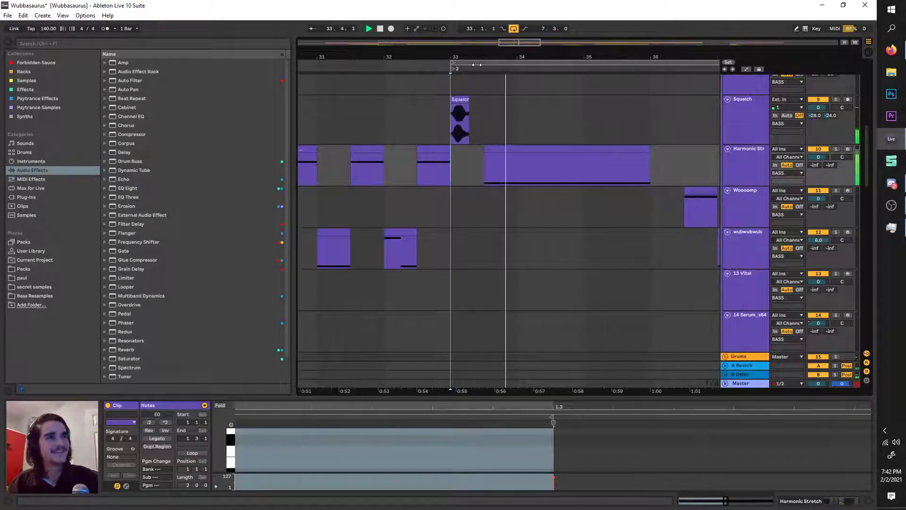
{"action": "left_click", "coordinate": [529, 182]}
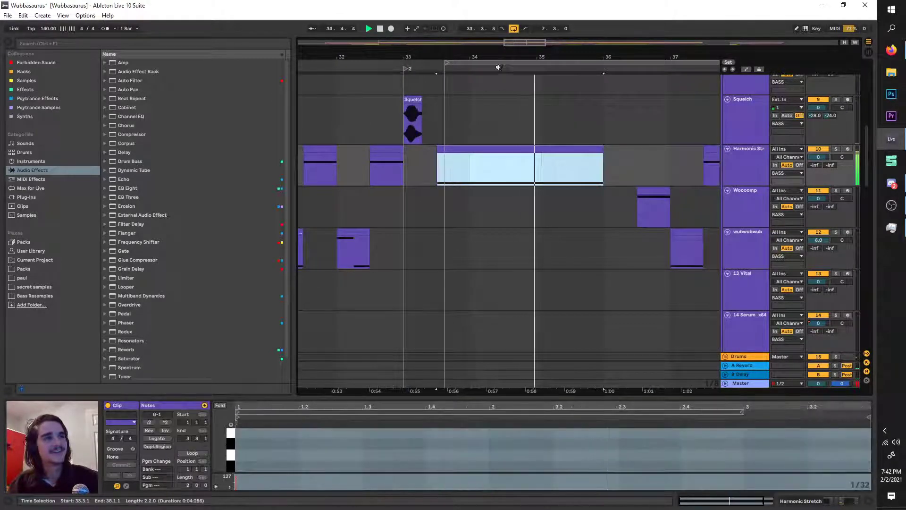
{"action": "key", "text": "space"}
Duplicate the range from 33.1.1 to 35.1.1 on the Squelch and Harmonic Stretch tracks to 35.1.1.
{"action": "left_click", "coordinate": [598, 149]}
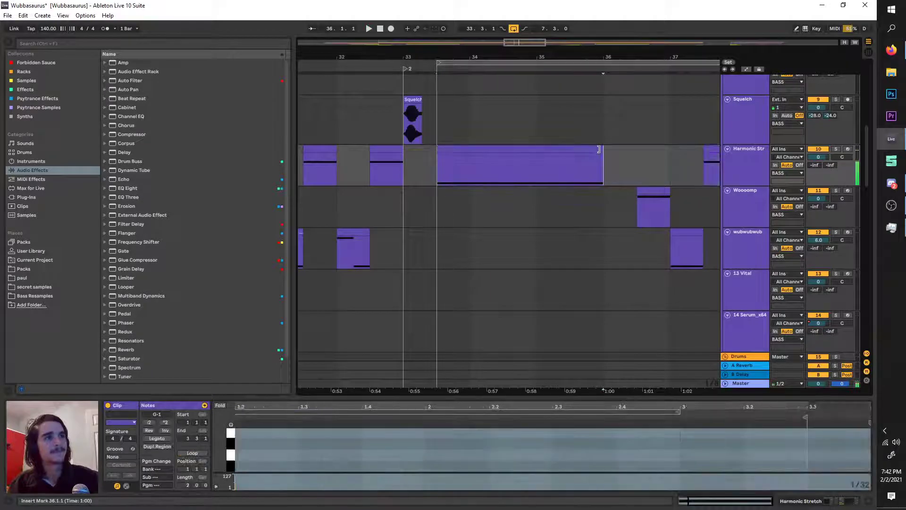
{"action": "left_click_drag", "start_coordinate": [538, 160], "coordinate": [402, 114]}
{"action": "key", "text": "ctrl+d"}
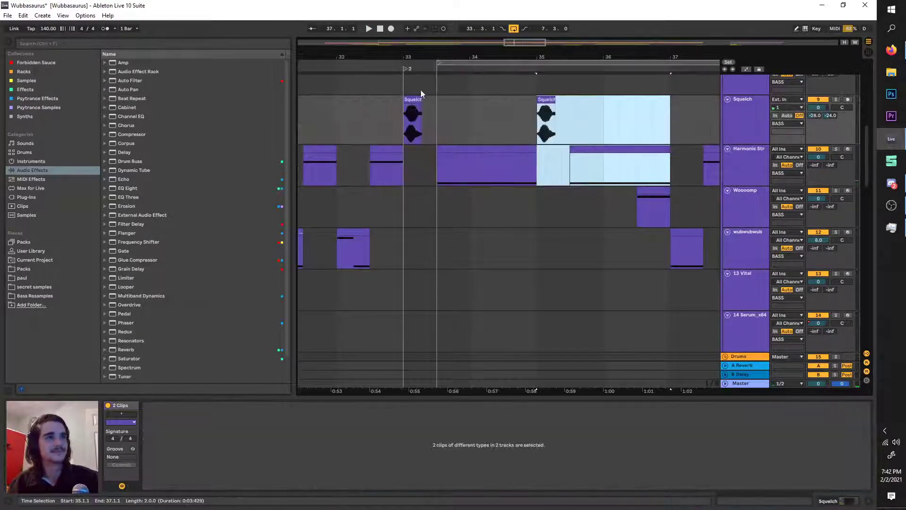
Move the loop to start at 35.1.1 and trim the Harmonic Stretch clip at 35.3.1 to end at 36.3.1.
{"action": "left_click_drag", "start_coordinate": [450, 63], "coordinate": [551, 66]}
{"action": "scroll", "coordinate": [555, 141], "scroll_direction": "right", "scroll_amount": 1}
{"action": "left_click", "coordinate": [557, 149]}
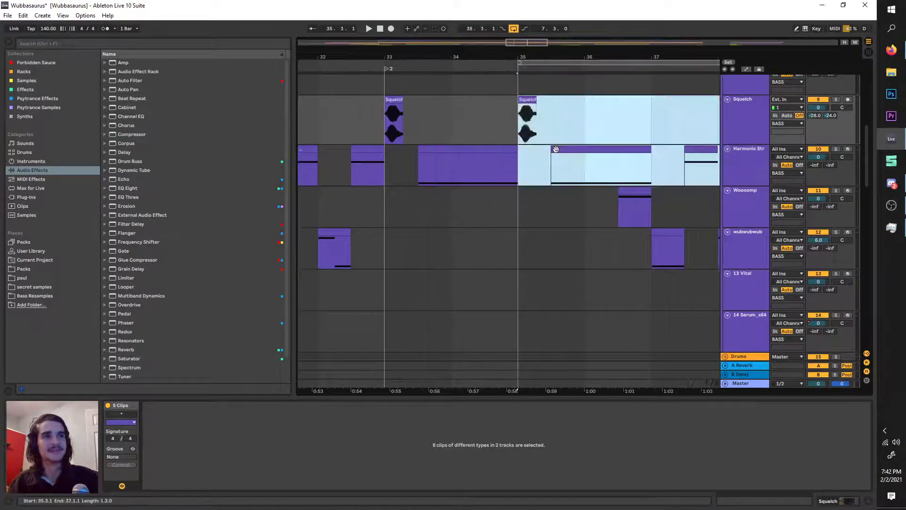
{"action": "scroll", "coordinate": [574, 158], "scroll_direction": "right", "scroll_amount": 2}
{"action": "left_click_drag", "start_coordinate": [610, 149], "coordinate": [581, 148]}
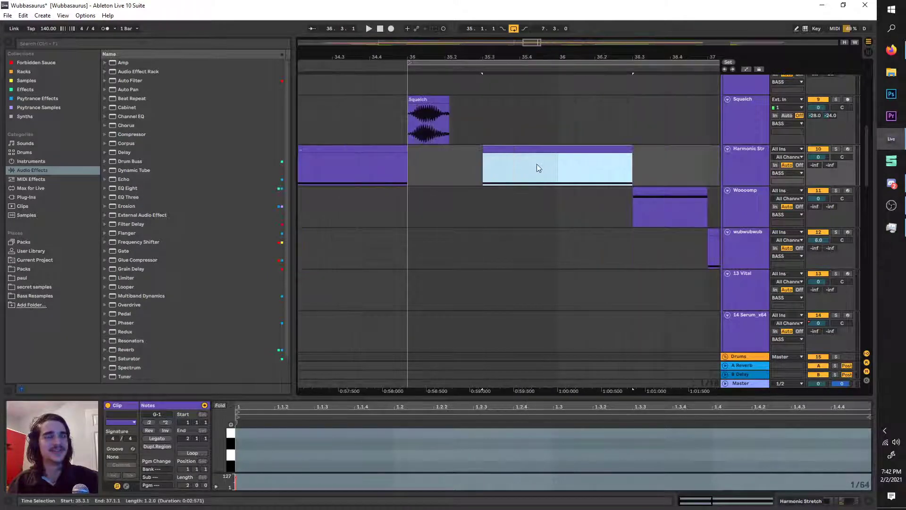
Audition the phrase from 35.1.1 and transpose its Squelch clip up 1 st.
{"action": "scroll", "coordinate": [537, 163], "scroll_direction": "up", "scroll_amount": 2}
{"action": "scroll", "coordinate": [534, 158], "scroll_direction": "down", "scroll_amount": 2}
{"action": "left_click", "coordinate": [482, 132]}
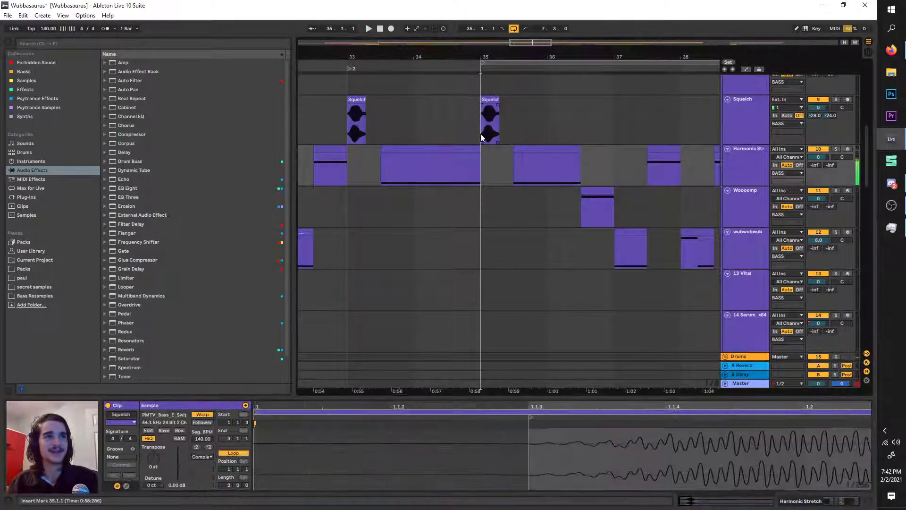
{"action": "key", "text": "space"}
{"action": "left_click", "coordinate": [505, 63]}
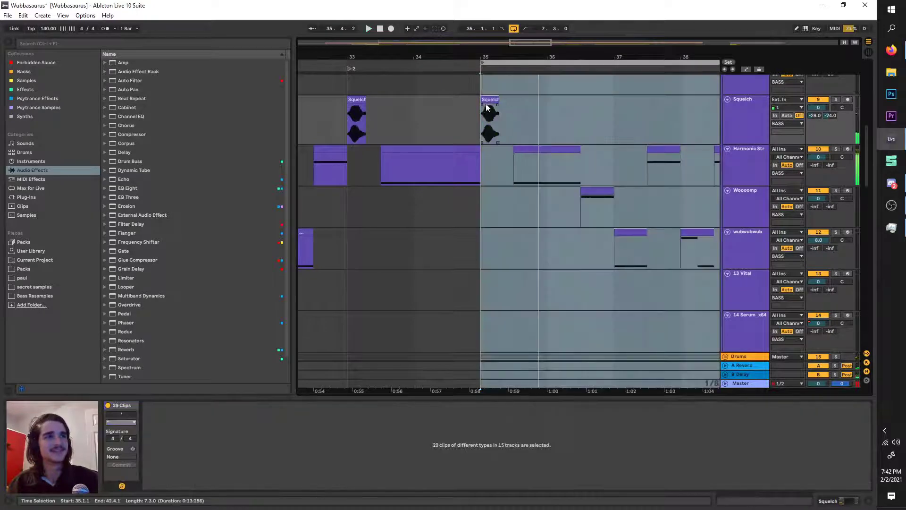
{"action": "left_click", "coordinate": [482, 96]}
{"action": "key", "text": "space"}
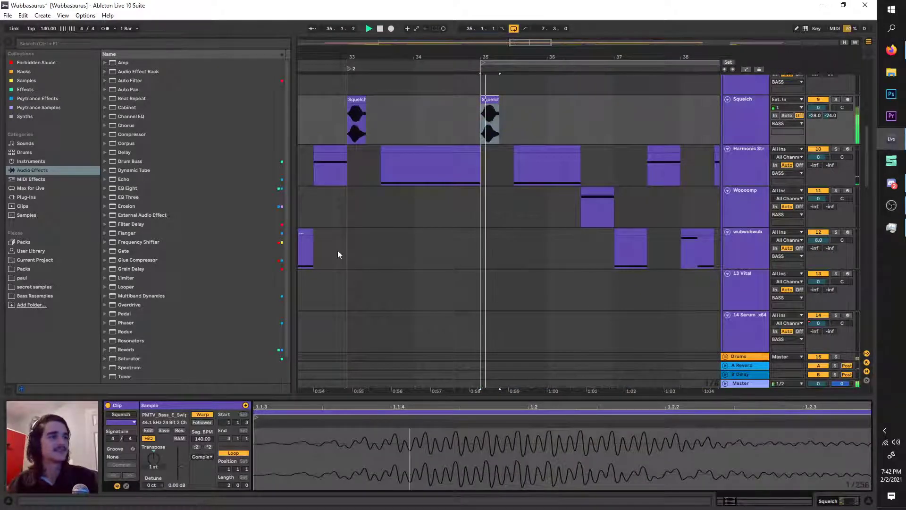
Transpose the Harmonic Stretch clip at 35.3.1 up one semitone to G#-1 and audition it.
{"action": "left_click", "coordinate": [526, 156]}
{"action": "left_click", "coordinate": [517, 176]}
{"action": "key", "text": "space"}
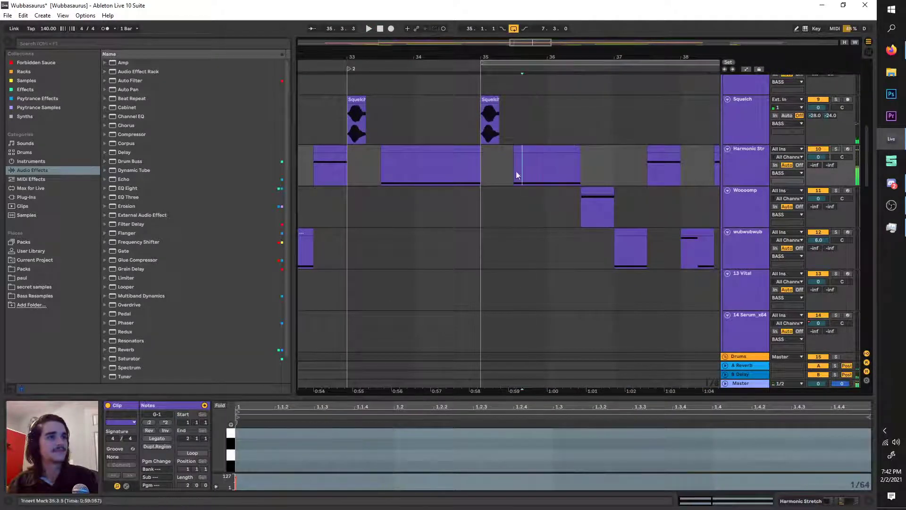
{"action": "left_click_drag", "start_coordinate": [370, 400], "coordinate": [372, 225]}
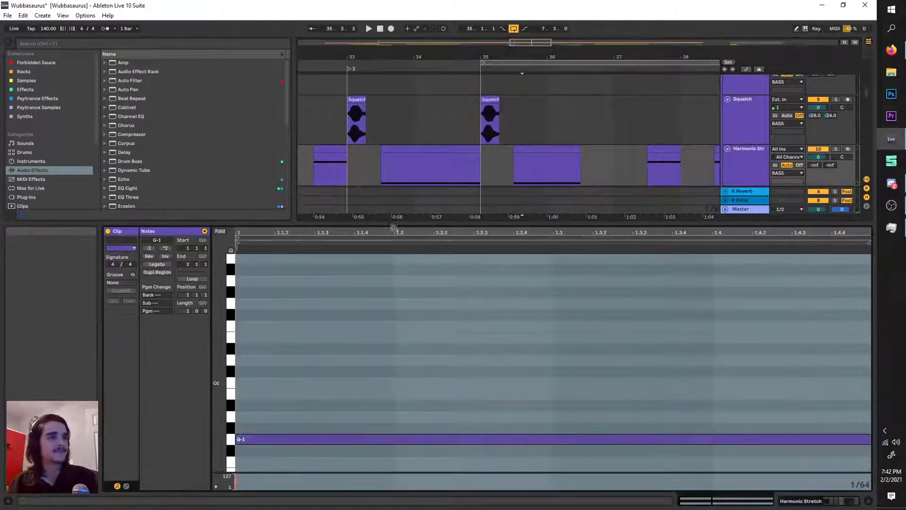
{"action": "key", "text": "Up"}
{"action": "key", "text": "space"}
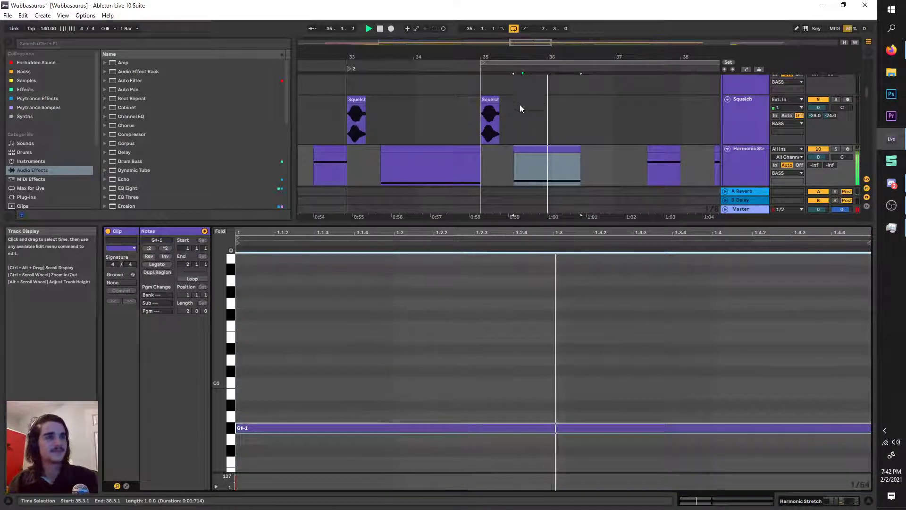
{"action": "scroll", "coordinate": [555, 165], "scroll_direction": "down", "scroll_amount": 1}
{"action": "key", "text": "space"}
{"action": "left_click_drag", "start_coordinate": [560, 224], "coordinate": [551, 306]}
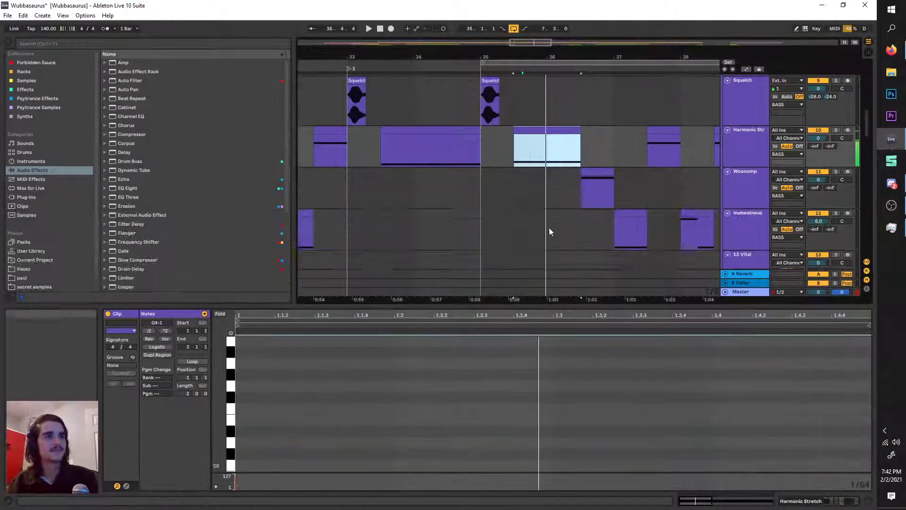
Delete the Sin Harmonics and 4 Group clips in the range from 36.1.1 to 36.3.3.
{"action": "scroll", "coordinate": [552, 219], "scroll_direction": "down", "scroll_amount": 3}
{"action": "scroll", "coordinate": [562, 192], "scroll_direction": "up", "scroll_amount": 6}
{"action": "scroll", "coordinate": [564, 180], "scroll_direction": "up", "scroll_amount": 5}
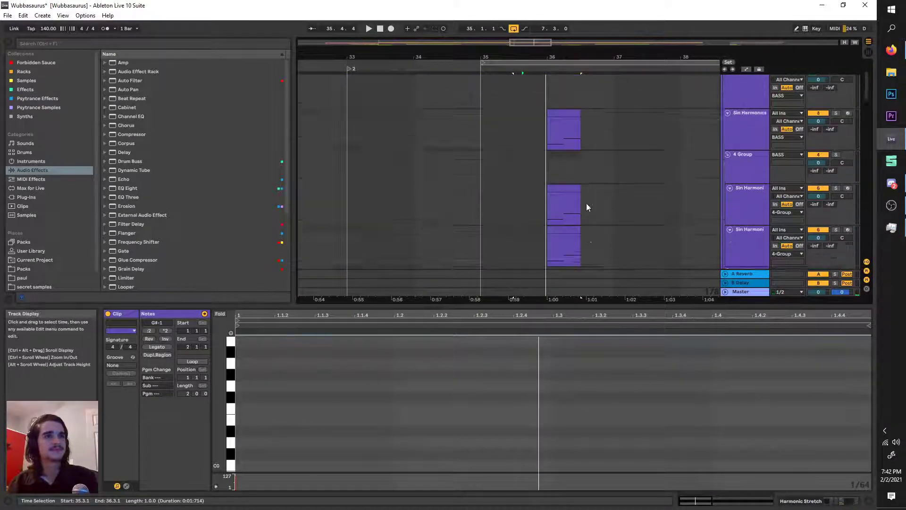
{"action": "left_click_drag", "start_coordinate": [588, 255], "coordinate": [547, 130]}
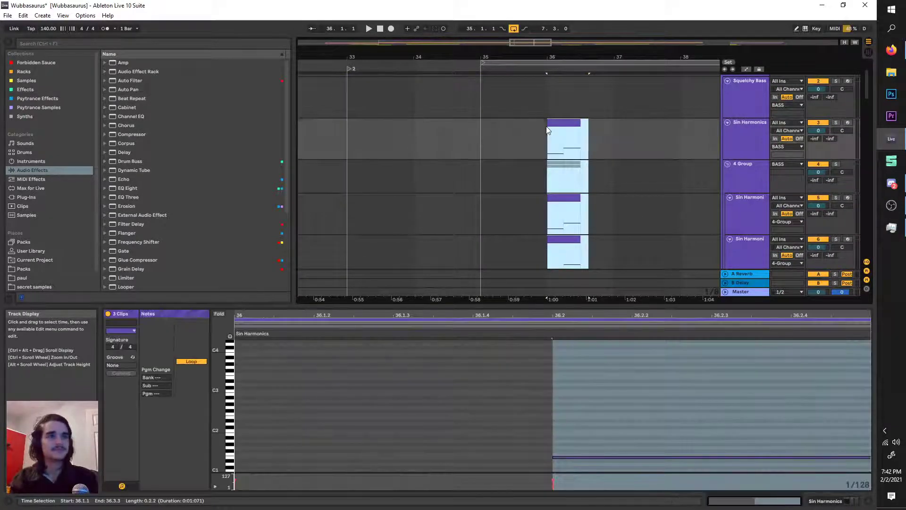
{"action": "key", "text": "Delete"}
{"action": "scroll", "coordinate": [562, 135], "scroll_direction": "up", "scroll_amount": 2}
{"action": "scroll", "coordinate": [561, 179], "scroll_direction": "down", "scroll_amount": 6}
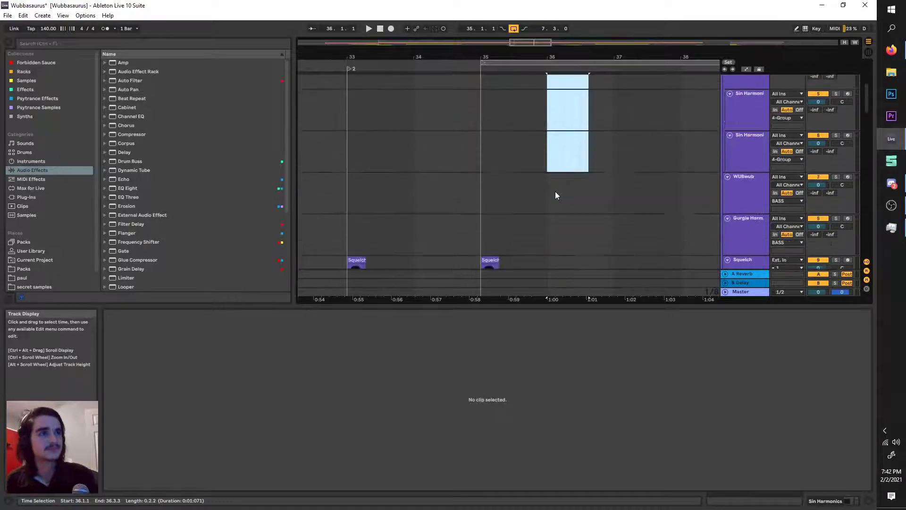
{"action": "left_click_drag", "start_coordinate": [540, 304], "coordinate": [534, 395]}
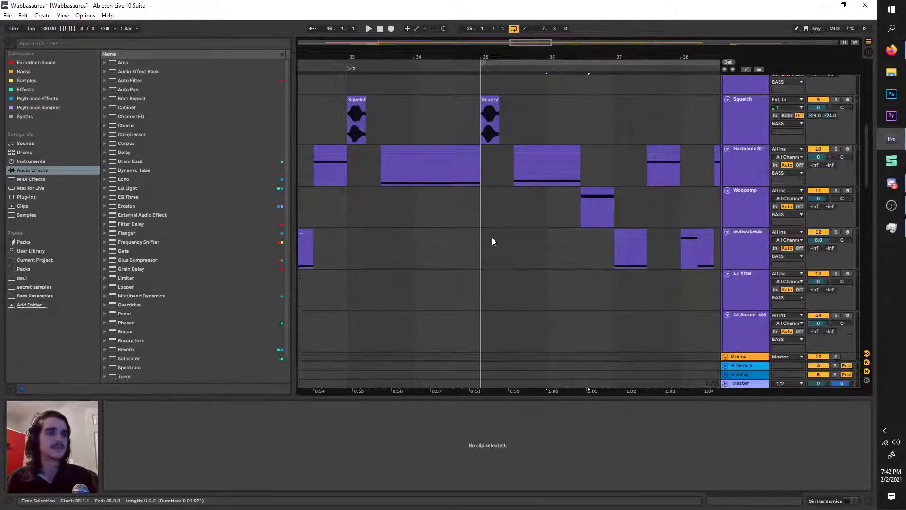
Set the loop to the four bars from 49.1.1 to 53.1.1.
{"action": "left_click", "coordinate": [479, 137]}
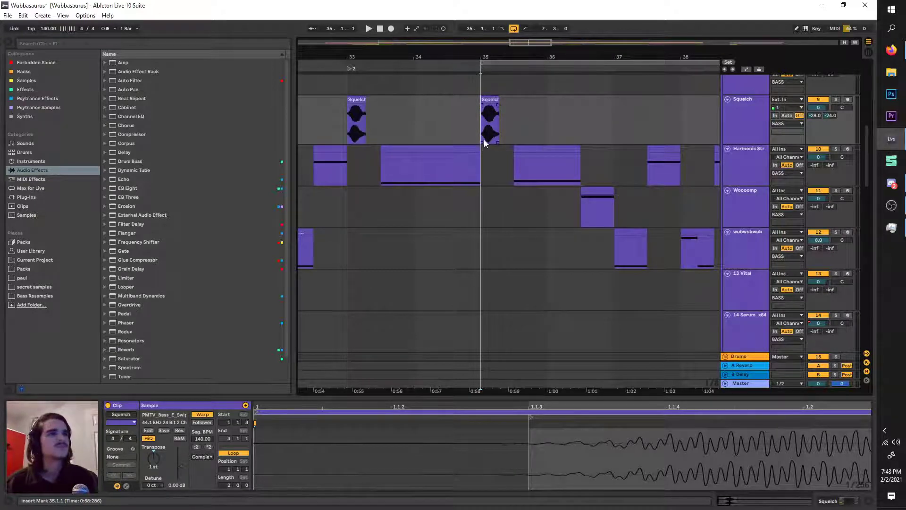
{"action": "key", "text": "minus"}
{"action": "key", "text": "minus"}
{"action": "scroll", "coordinate": [483, 94], "scroll_direction": "right", "scroll_amount": 2}
{"action": "left_click_drag", "start_coordinate": [466, 63], "coordinate": [651, 89]}
{"action": "scroll", "coordinate": [654, 85], "scroll_direction": "right", "scroll_amount": 3}
{"action": "key", "text": "ctrl+Down"}
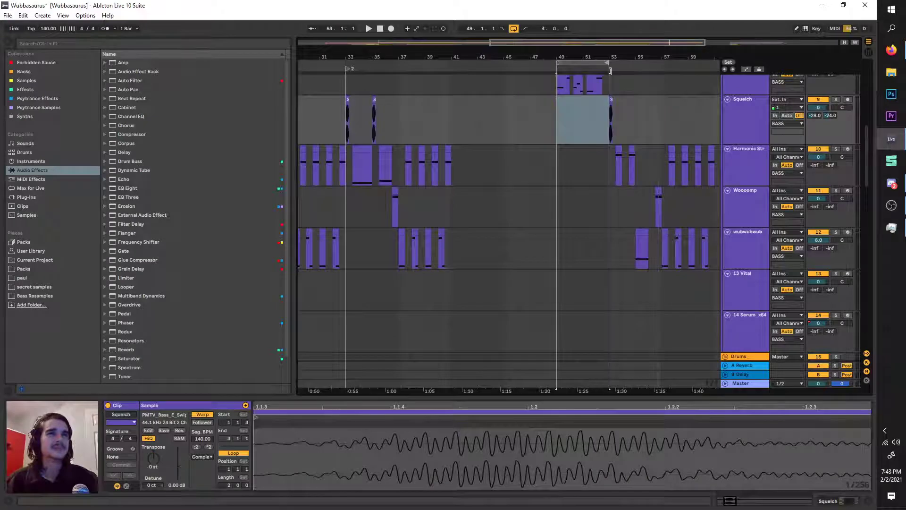
Play the loop from 49.1.1 with the Gurgle Harmonic track soloed.
{"action": "key", "text": "plus"}
{"action": "scroll", "coordinate": [753, 101], "scroll_direction": "up", "scroll_amount": 2}
{"action": "left_click", "coordinate": [753, 101]}
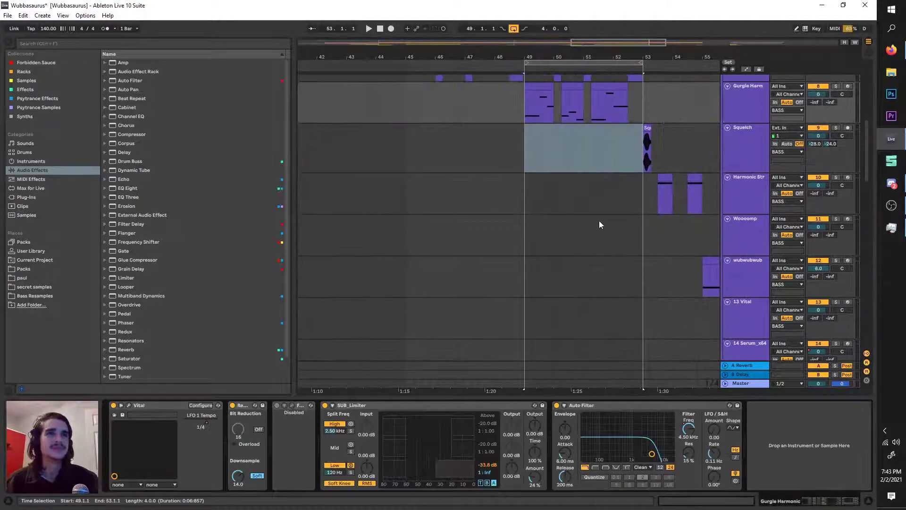
{"action": "key", "text": "space"}
{"action": "left_click", "coordinate": [836, 86]}
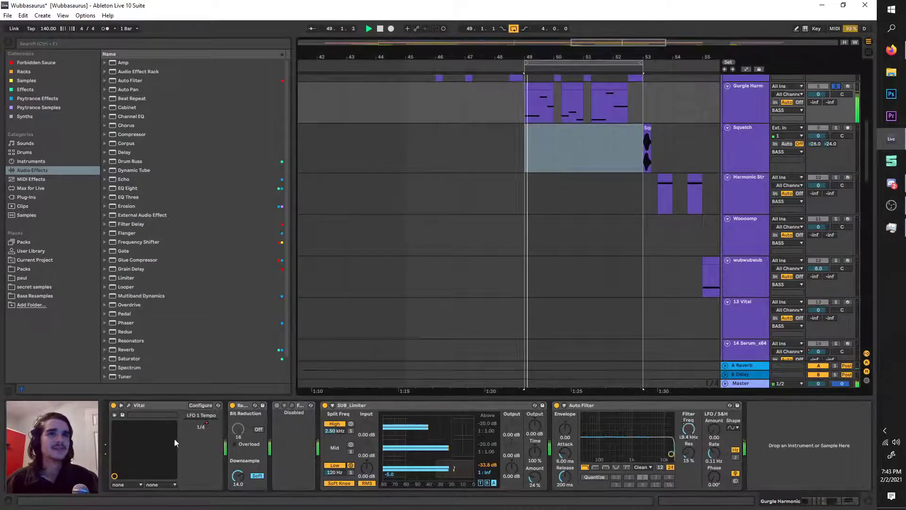
Open Gurgle Harmonic's Vital synth and set the track's Redux downsampling to 38 in Hard mode.
{"action": "left_click", "coordinate": [127, 406]}
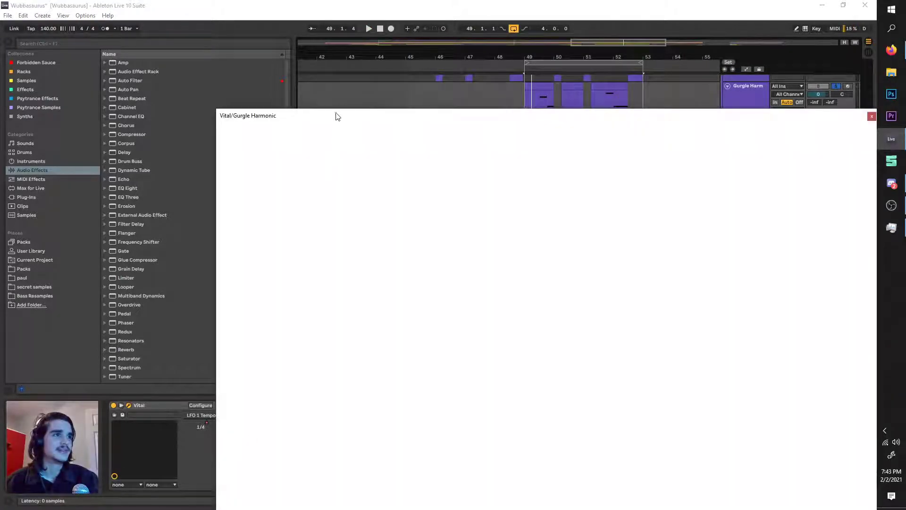
{"action": "left_click_drag", "start_coordinate": [239, 478], "coordinate": [238, 493]}
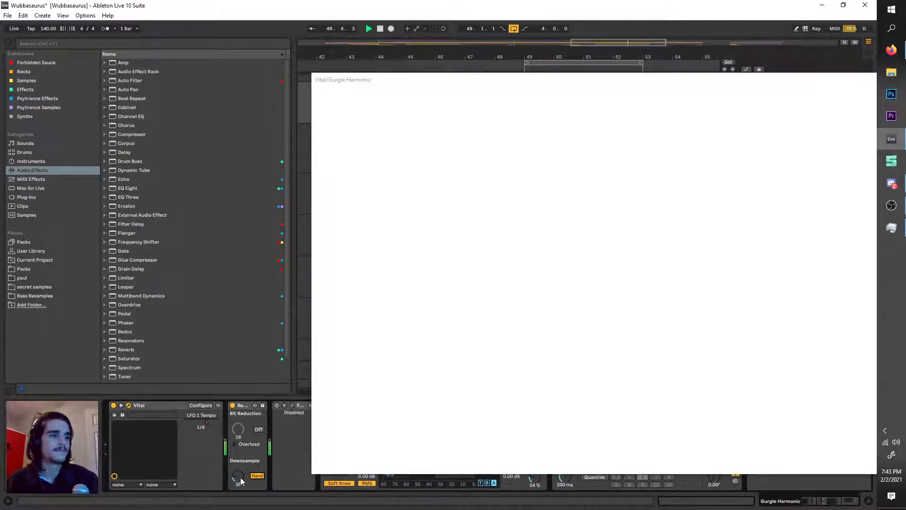
{"action": "key", "text": "space"}
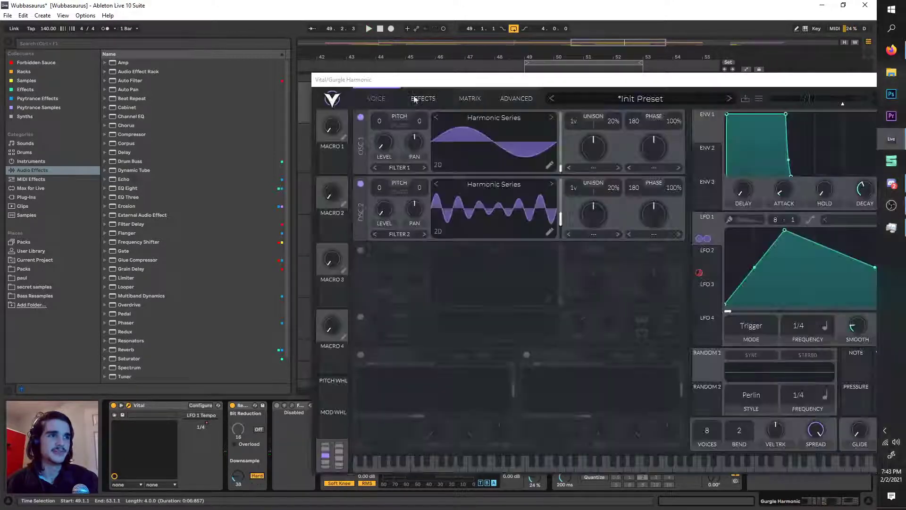
Show Vital's effects, compare the sound with Chorus off and on, and lower the Distortion drive while playing.
{"action": "key", "text": "space"}
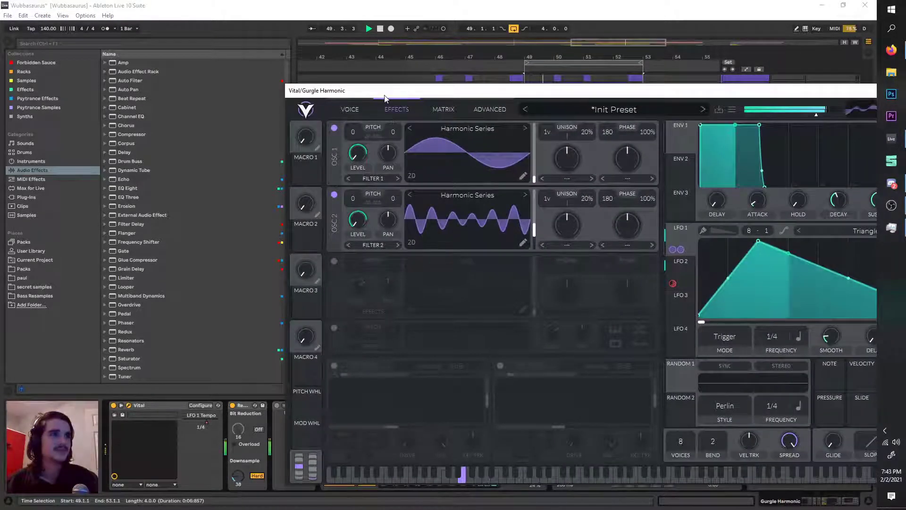
{"action": "left_click", "coordinate": [384, 100]}
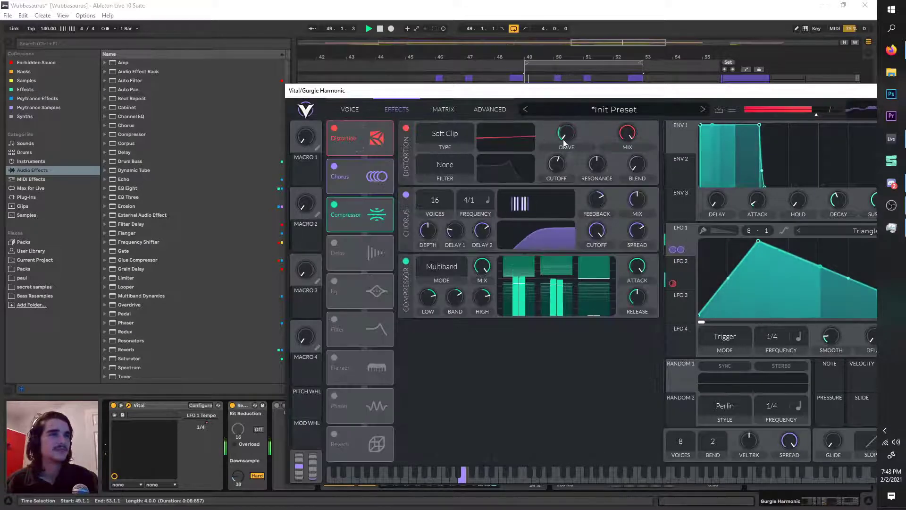
{"action": "key", "text": "space"}
{"action": "left_click_drag", "start_coordinate": [568, 134], "coordinate": [481, 213]}
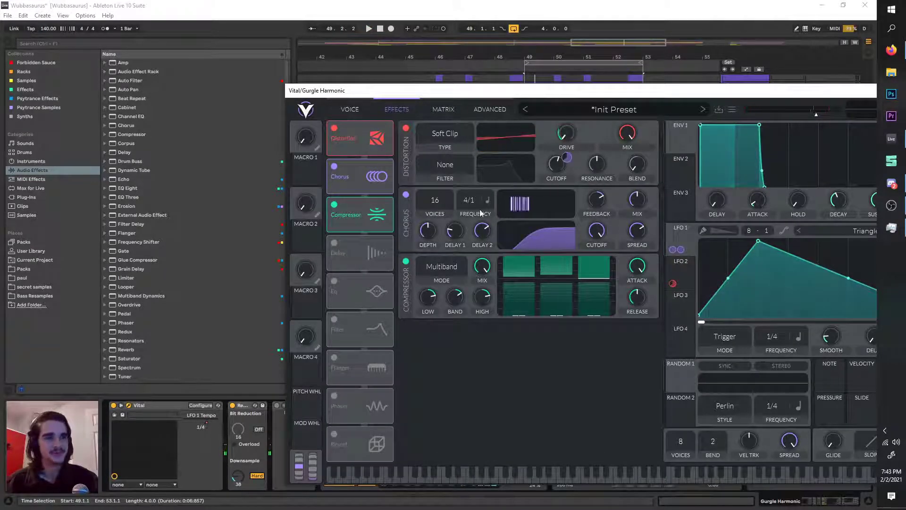
{"action": "left_click", "coordinate": [336, 166]}
{"action": "left_click", "coordinate": [336, 165]}
{"action": "key", "text": "space"}
{"action": "left_click_drag", "start_coordinate": [562, 135], "coordinate": [561, 171]}
{"action": "key", "text": "space"}
Set Vital's Distortion filter to Post after trying Pre, with a lowered cutoff modulated by LFO 1.
{"action": "left_click", "coordinate": [447, 164]}
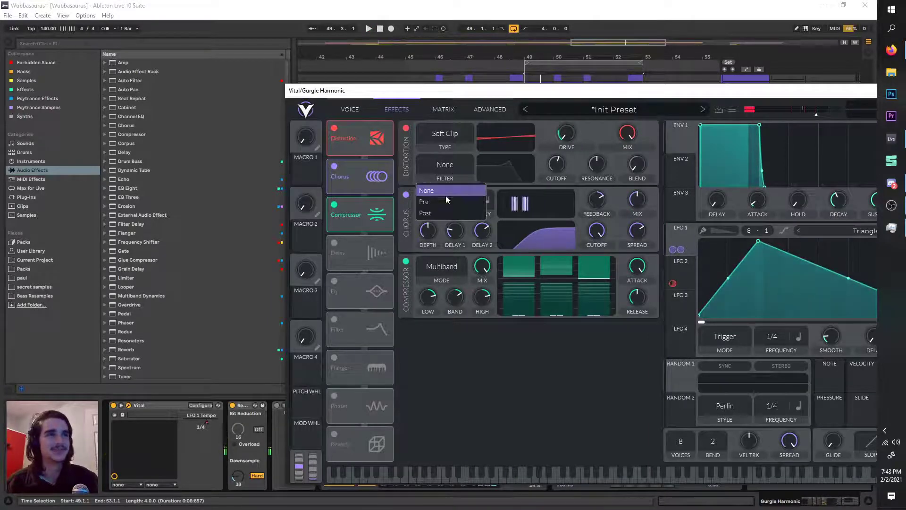
{"action": "left_click", "coordinate": [445, 201]}
{"action": "key", "text": "space"}
{"action": "left_click_drag", "start_coordinate": [680, 238], "coordinate": [557, 163]}
{"action": "left_click_drag", "start_coordinate": [557, 166], "coordinate": [557, 195]}
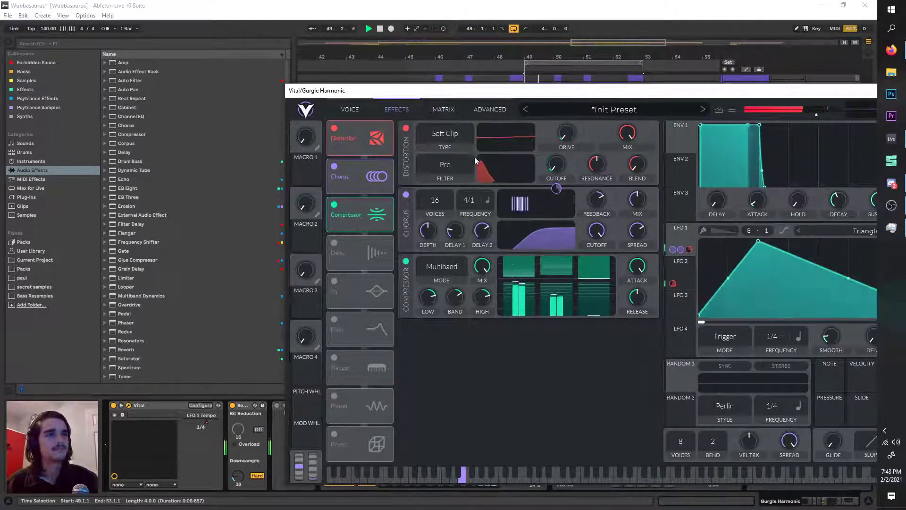
{"action": "left_click", "coordinate": [445, 165]}
{"action": "left_click", "coordinate": [444, 210]}
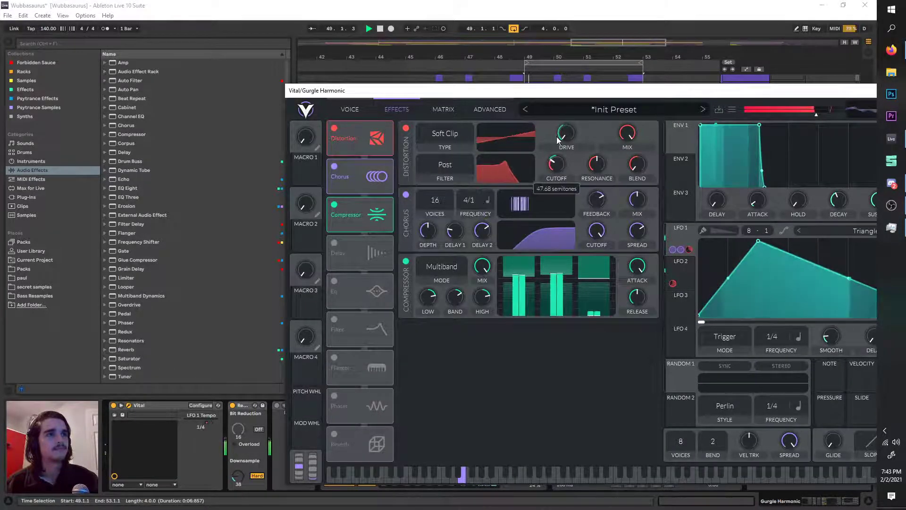
Raise the Distortion filter's blend and set the LFO 1 modulation of its cutoff to about 46.08.
{"action": "left_click_drag", "start_coordinate": [641, 153], "coordinate": [649, 128]}
{"action": "scroll", "coordinate": [557, 169], "scroll_direction": "up", "scroll_amount": 3}
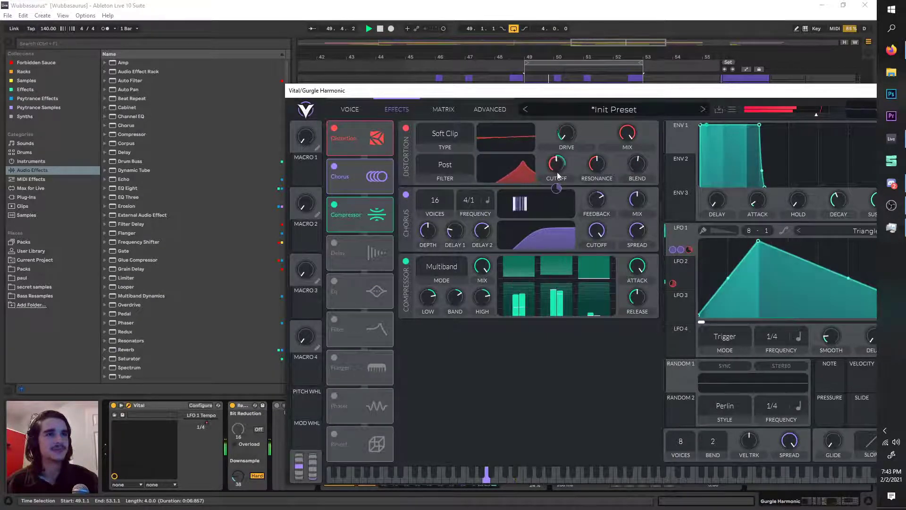
{"action": "scroll", "coordinate": [557, 163], "scroll_direction": "down", "scroll_amount": 3}
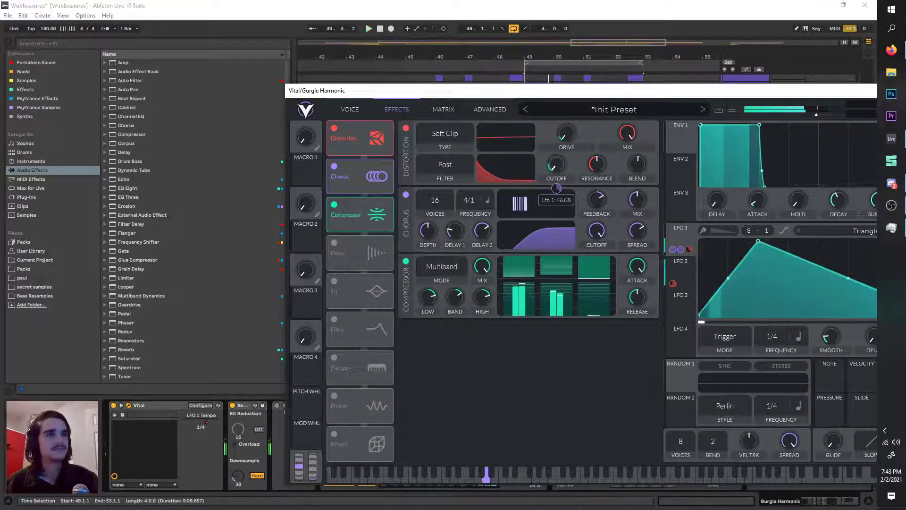
Turn off Vital's Chorus and briefly try the Filter and Phaser effects.
{"action": "left_click", "coordinate": [334, 165]}
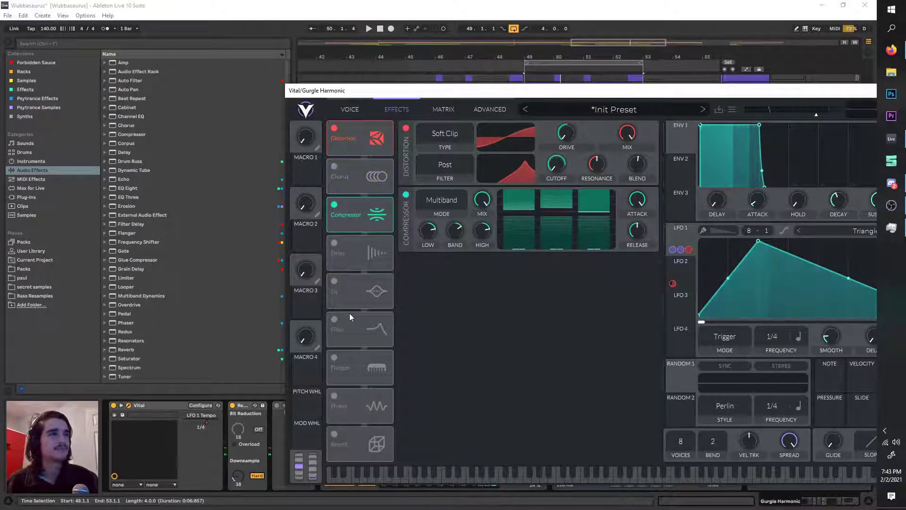
{"action": "left_click", "coordinate": [335, 320]}
{"action": "left_click", "coordinate": [336, 321]}
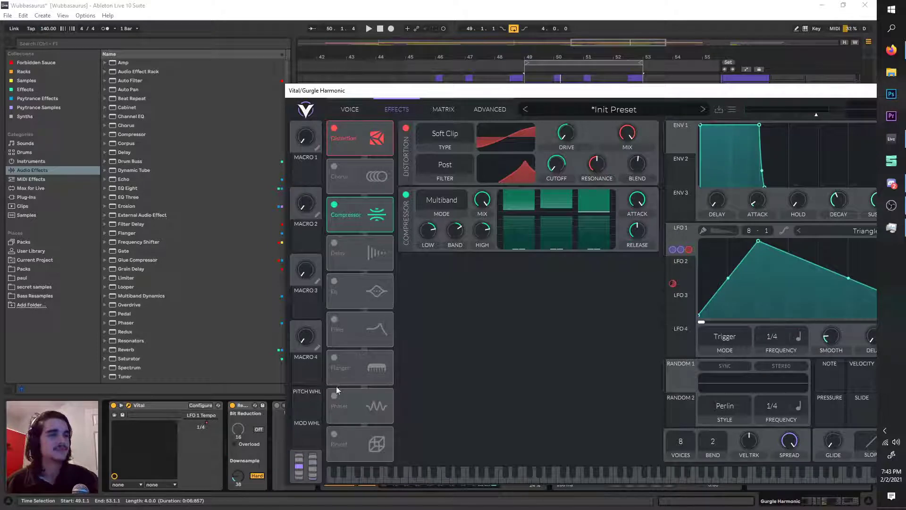
{"action": "left_click", "coordinate": [336, 396]}
{"action": "left_click", "coordinate": [334, 396]}
Enable Vital's Flanger with frequency Freeze and center about 93.43 semitones, audition it, and close the synth window.
{"action": "left_click", "coordinate": [335, 357]}
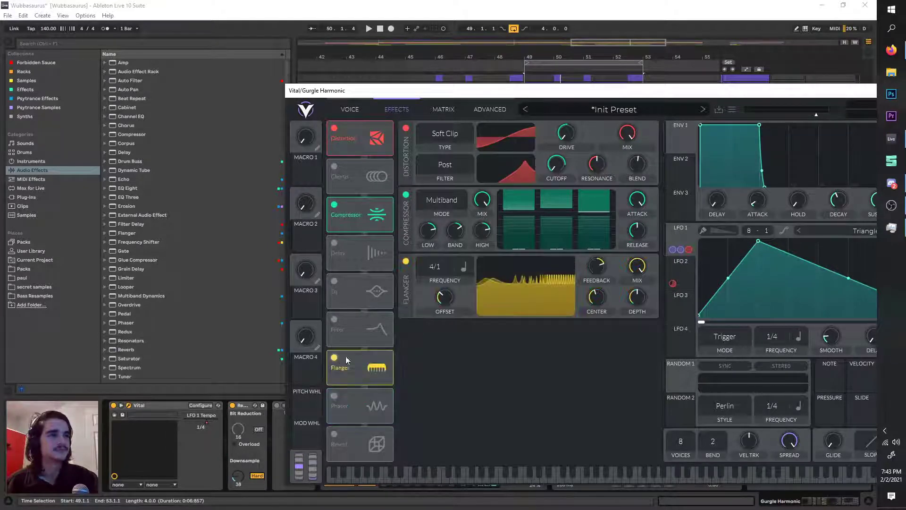
{"action": "left_click_drag", "start_coordinate": [599, 297], "coordinate": [590, 289]}
{"action": "left_click_drag", "start_coordinate": [435, 268], "coordinate": [420, 422]}
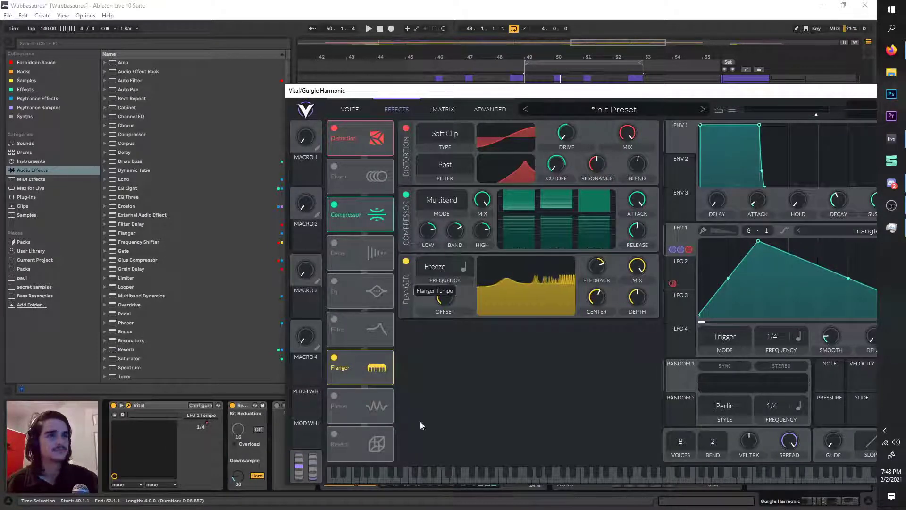
{"action": "key", "text": "space"}
{"action": "mouse_move", "coordinate": [594, 296]}
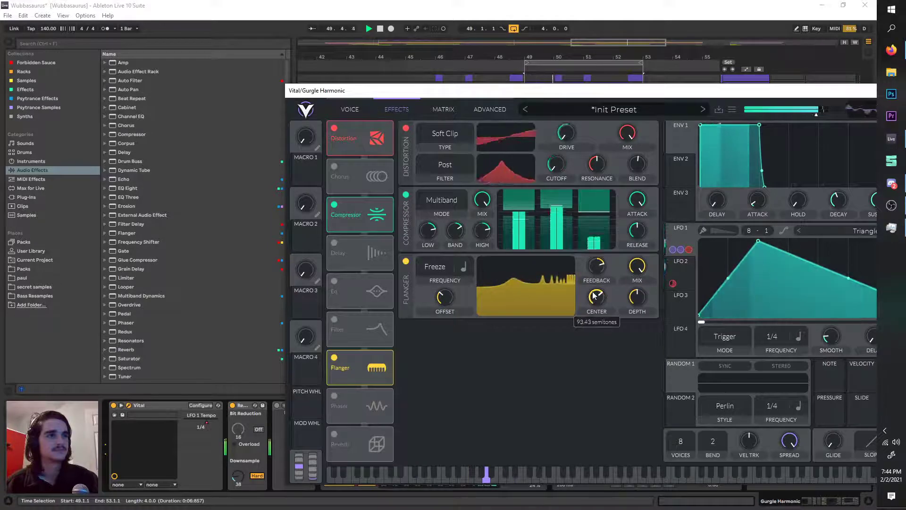
{"action": "left_click_drag", "start_coordinate": [451, 91], "coordinate": [241, 98]}
{"action": "left_click", "coordinate": [728, 97]}
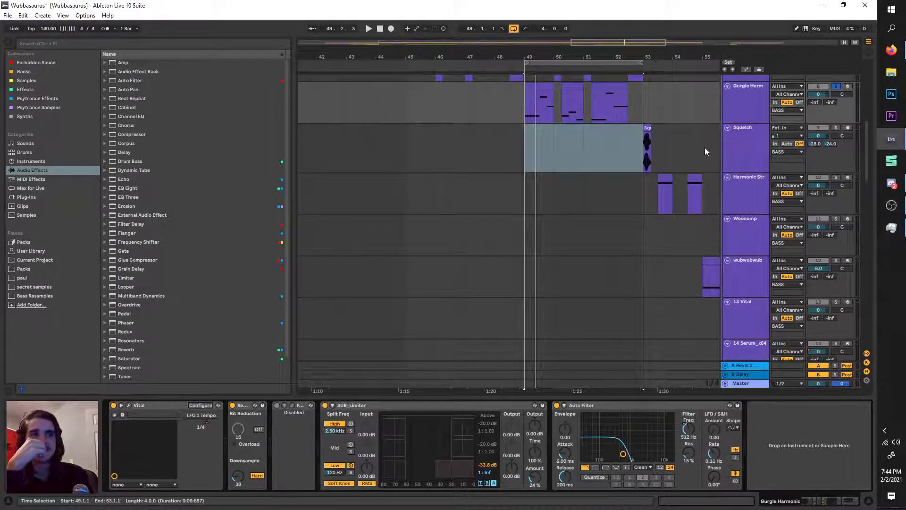
Move the four-bar loop back to the start of the arrangement at 1.1.1.
{"action": "scroll", "coordinate": [662, 197], "scroll_direction": "up", "scroll_amount": 1}
{"action": "scroll", "coordinate": [597, 188], "scroll_direction": "up", "scroll_amount": 1}
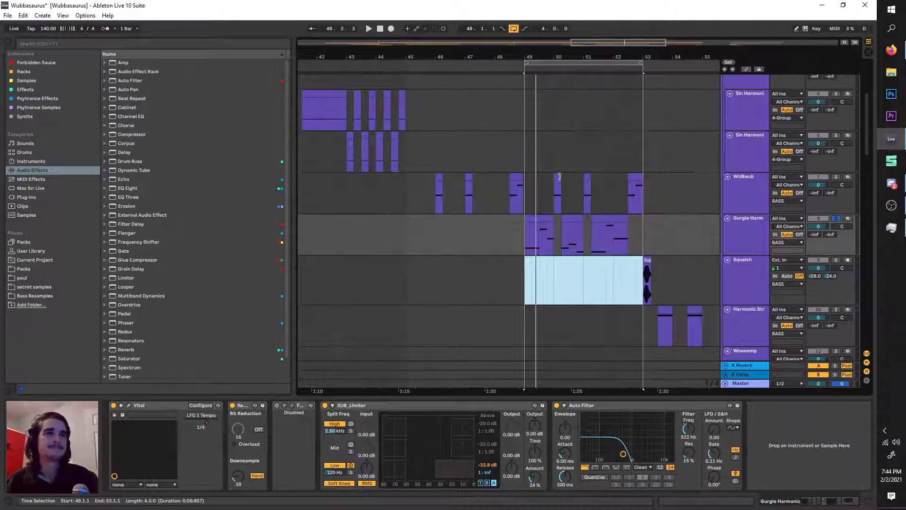
{"action": "scroll", "coordinate": [561, 184], "scroll_direction": "up", "scroll_amount": 2}
{"action": "left_click", "coordinate": [476, 236]}
{"action": "scroll", "coordinate": [697, 271], "scroll_direction": "right", "scroll_amount": 1}
{"action": "scroll", "coordinate": [679, 278], "scroll_direction": "down", "scroll_amount": 5}
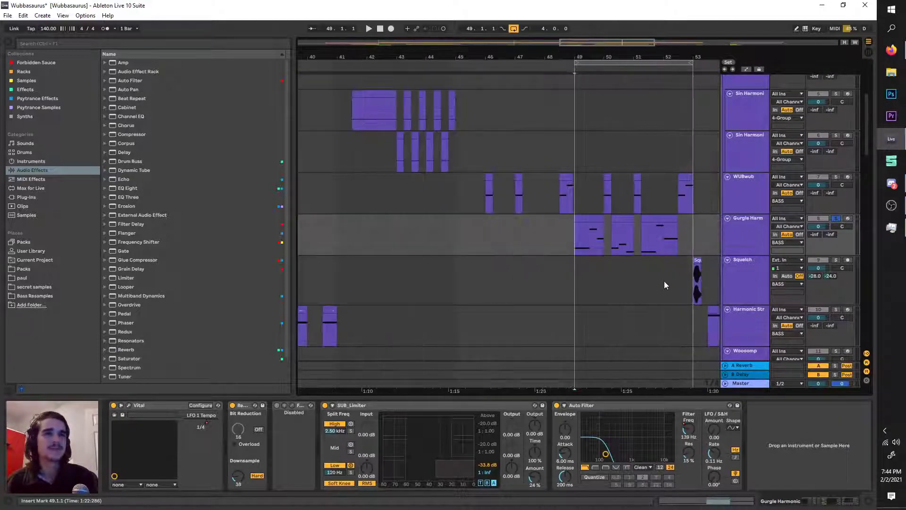
{"action": "left_click_drag", "start_coordinate": [654, 64], "coordinate": [441, 73]}
{"action": "scroll", "coordinate": [421, 200], "scroll_direction": "left", "scroll_amount": 8}
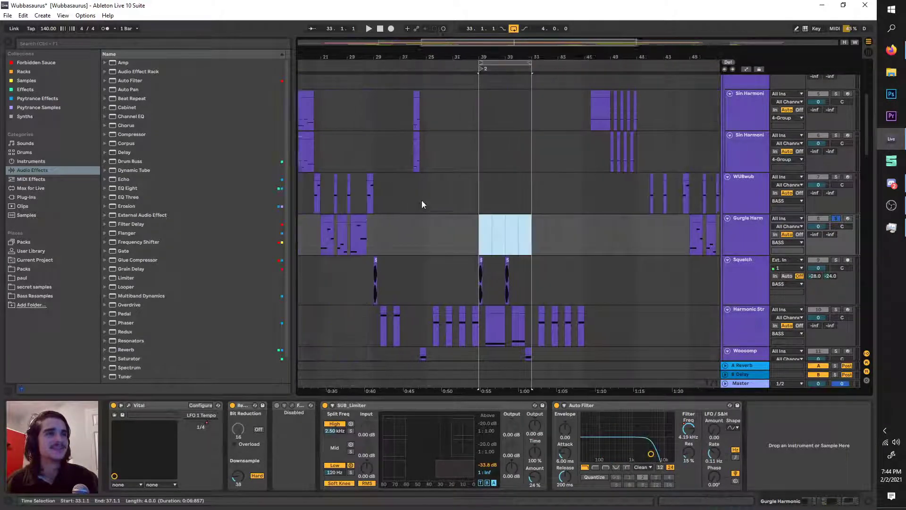
{"action": "left_click_drag", "start_coordinate": [659, 63], "coordinate": [395, 111]}
{"action": "scroll", "coordinate": [405, 137], "scroll_direction": "left", "scroll_amount": 4}
{"action": "left_click_drag", "start_coordinate": [496, 66], "coordinate": [332, 142]}
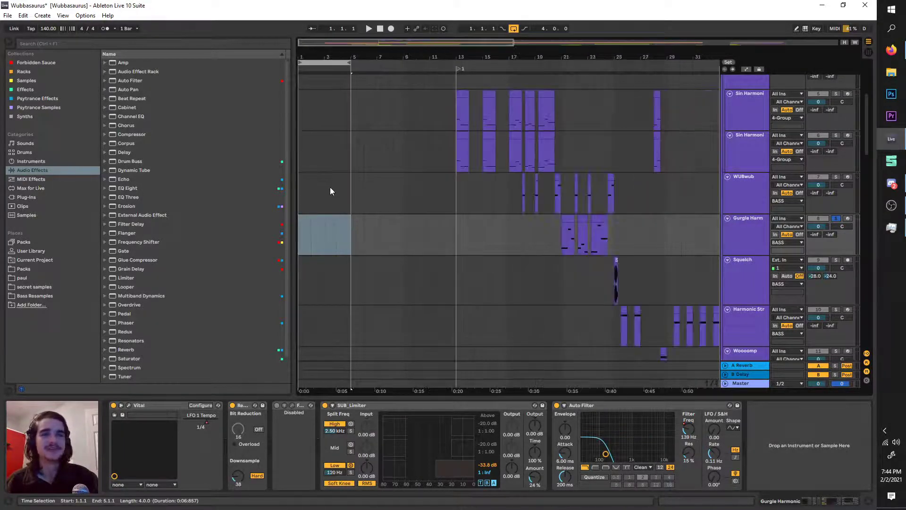
Extend the loop to end at 13.1.1 and select its range across all tracks.
{"action": "scroll", "coordinate": [330, 187], "scroll_direction": "up", "scroll_amount": 5}
{"action": "left_click_drag", "start_coordinate": [413, 62], "coordinate": [654, 62]}
{"action": "left_click", "coordinate": [505, 63]}
{"action": "scroll", "coordinate": [495, 242], "scroll_direction": "down", "scroll_amount": 2}
{"action": "scroll", "coordinate": [496, 243], "scroll_direction": "down", "scroll_amount": 5}
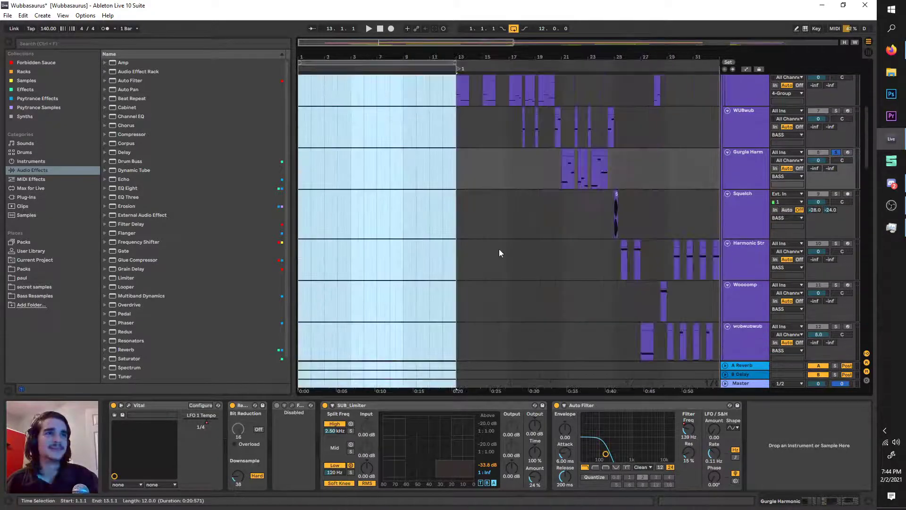
{"action": "scroll", "coordinate": [389, 218], "scroll_direction": "down", "scroll_amount": 5}
{"action": "scroll", "coordinate": [426, 197], "scroll_direction": "down", "scroll_amount": 3}
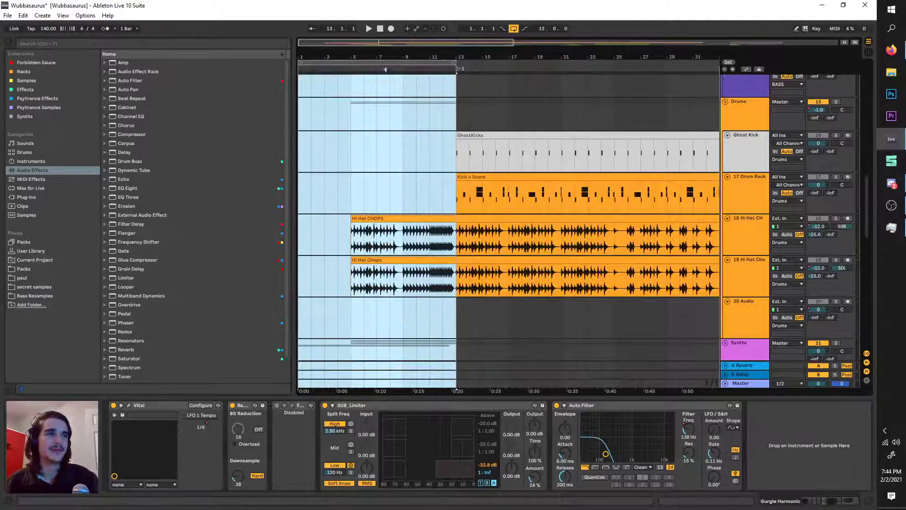
Save the current Wubbasaurus set under its existing name.
{"action": "scroll", "coordinate": [385, 137], "scroll_direction": "down", "scroll_amount": 3}
{"action": "scroll", "coordinate": [378, 152], "scroll_direction": "down", "scroll_amount": 2}
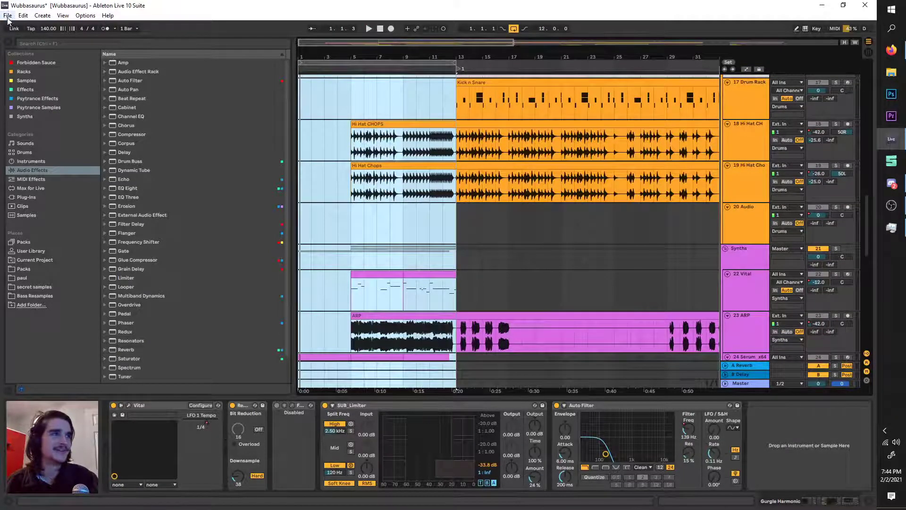
{"action": "left_click", "coordinate": [8, 15]}
{"action": "left_click", "coordinate": [26, 97]}
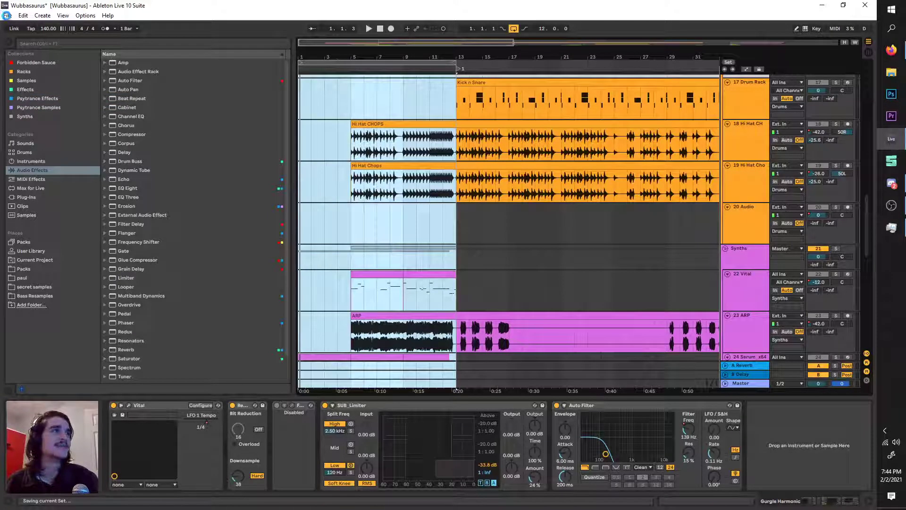
{"action": "left_click", "coordinate": [3, 15]}
{"action": "left_click", "coordinate": [4, 15]}
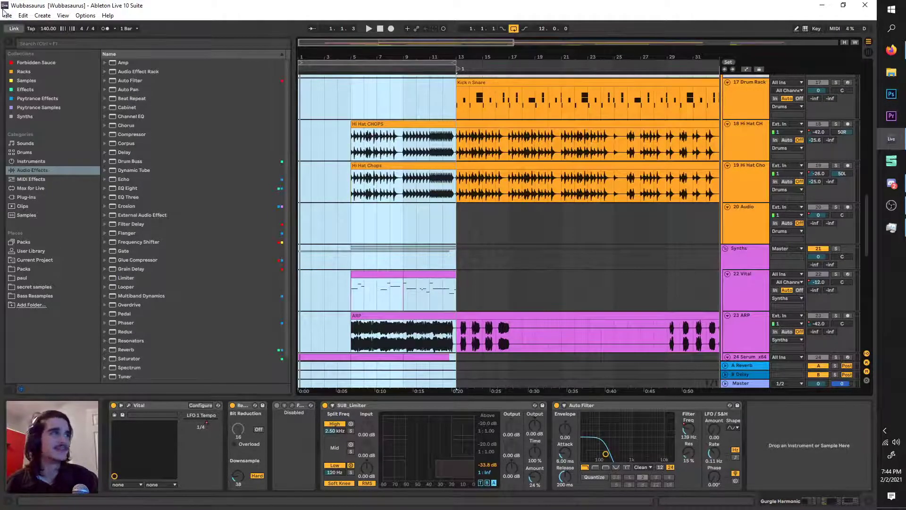
Save a new version of the set as "wub 3" in the Wubbasaurus Project folder.
{"action": "left_click", "coordinate": [4, 13]}
{"action": "left_click", "coordinate": [32, 110]}
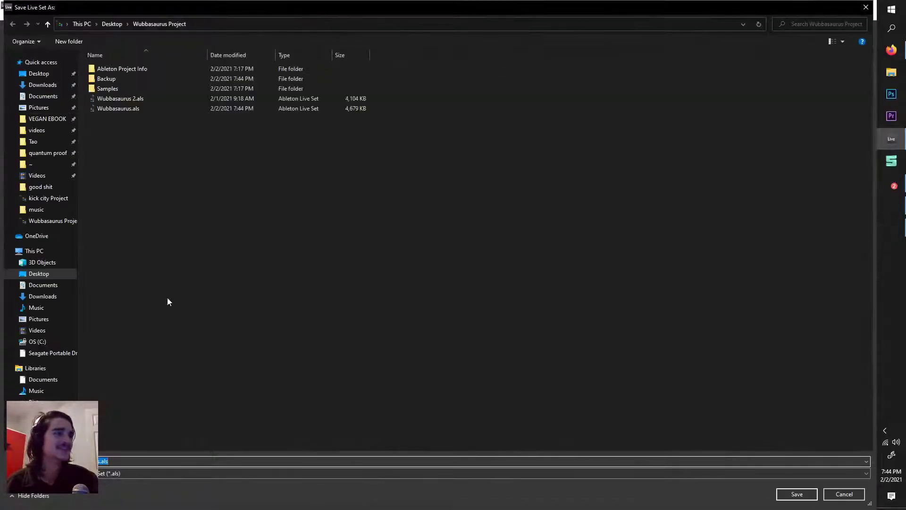
{"action": "type", "text": "Wub"}
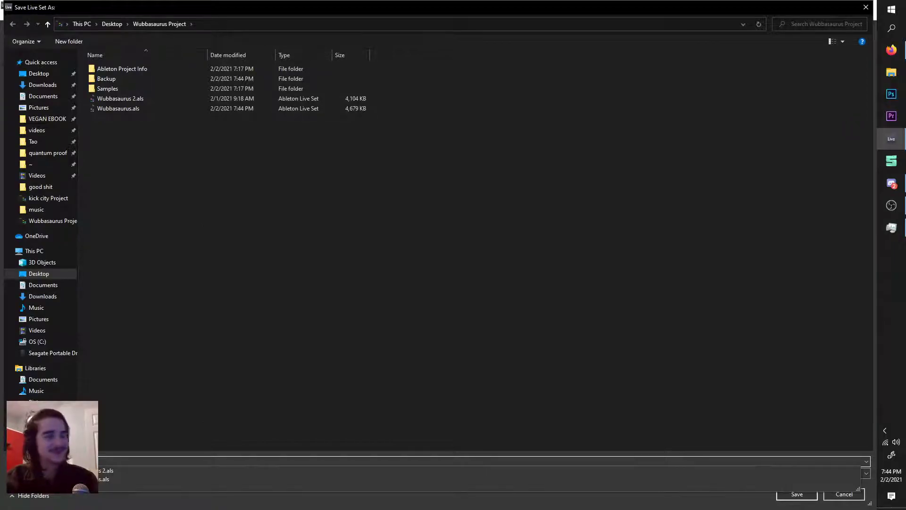
{"action": "key", "text": "Return"}
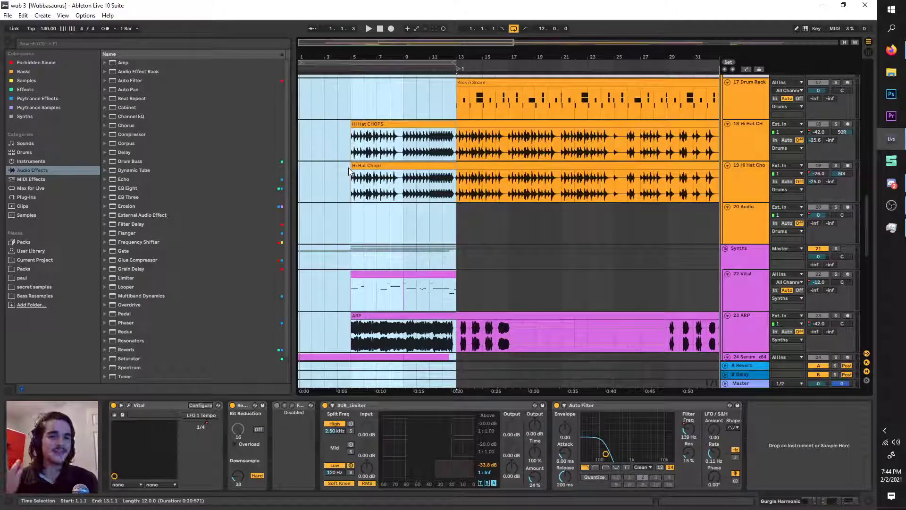
Extend the loop from 1.1.1 to 72 bars and place the insert marker at 33.1.1 on track 20 Audio.
{"action": "left_click", "coordinate": [454, 240]}
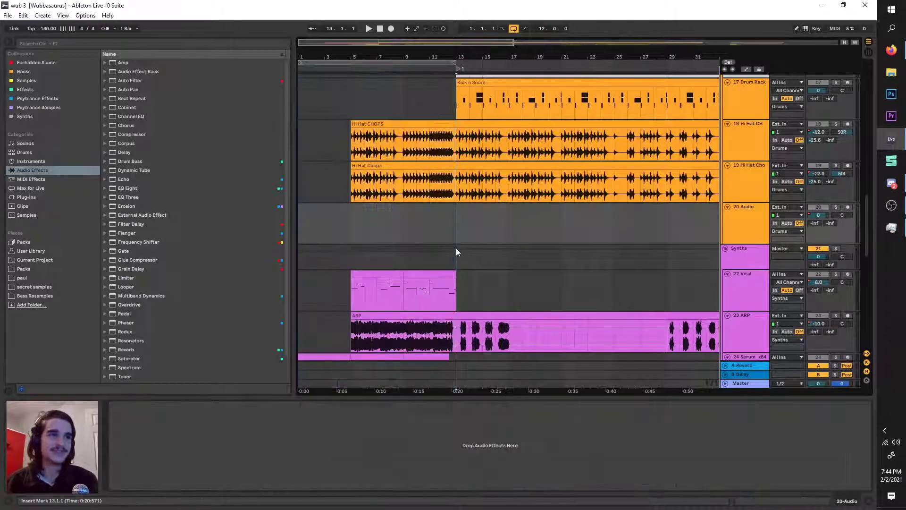
{"action": "left_click", "coordinate": [457, 247]}
{"action": "left_click", "coordinate": [457, 239]}
{"action": "mouse_move", "coordinate": [453, 233]}
{"action": "left_mouse_down"}
{"action": "mouse_move", "coordinate": [328, 227]}
{"action": "mouse_move", "coordinate": [304, 216]}
{"action": "mouse_move", "coordinate": [386, 209]}
{"action": "mouse_move", "coordinate": [456, 220]}
{"action": "left_mouse_up"}
{"action": "left_click", "coordinate": [457, 222]}
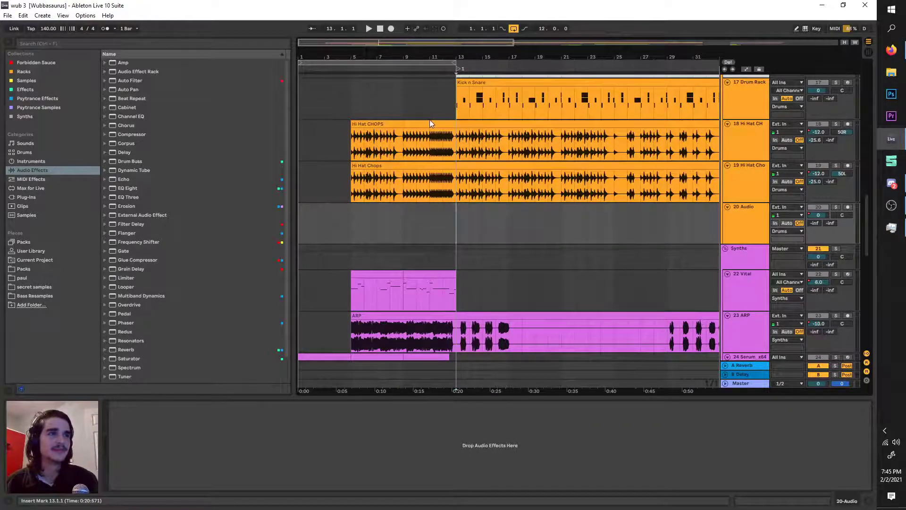
{"action": "key", "text": "minus"}
{"action": "key", "text": "minus"}
{"action": "key", "text": "minus"}
{"action": "left_click", "coordinate": [360, 64]}
{"action": "left_click_drag", "start_coordinate": [360, 65], "coordinate": [676, 63]}
{"action": "left_click", "coordinate": [462, 229]}
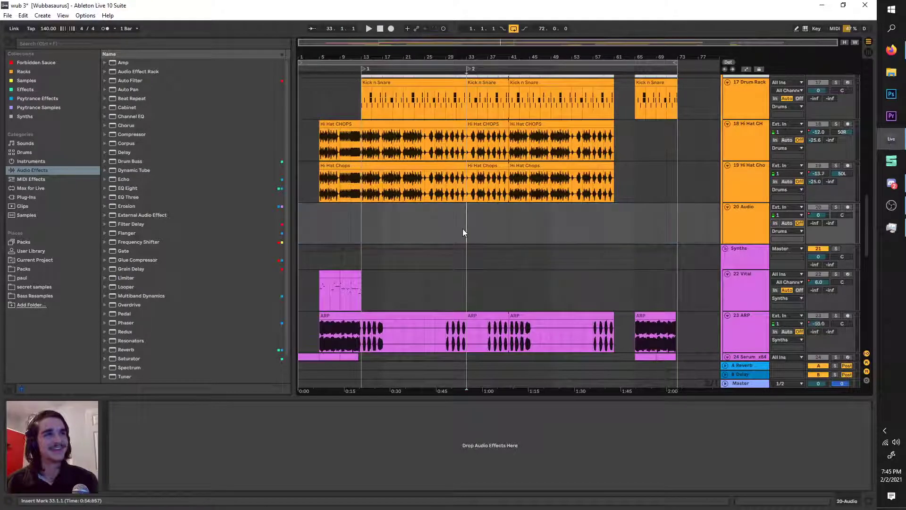
Move the loop to start at 33.1.1 and shorten it to end at 65.1.1.
{"action": "left_click", "coordinate": [895, 96]}
{"action": "mouse_move", "coordinate": [896, 96]}
{"action": "left_mouse_down"}
{"action": "mouse_move", "coordinate": [895, 82]}
{"action": "mouse_move", "coordinate": [895, 96]}
{"action": "left_mouse_up"}
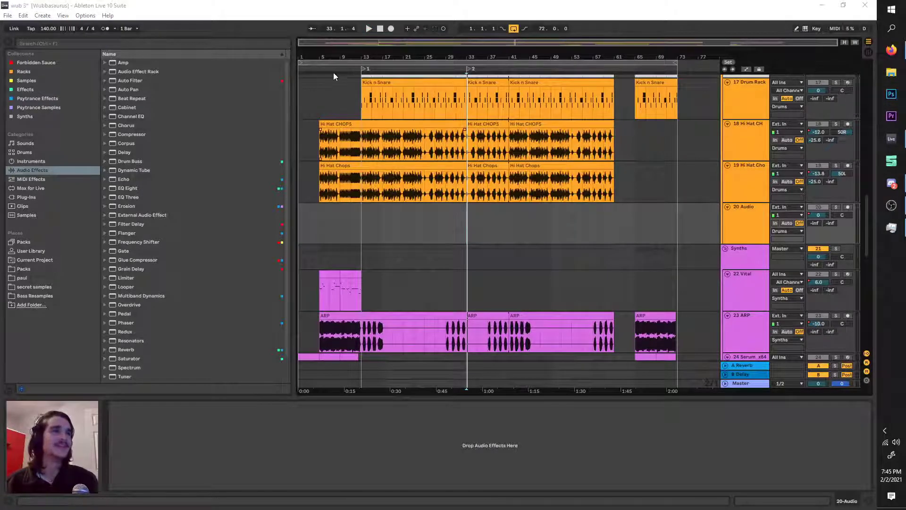
{"action": "left_click_drag", "start_coordinate": [334, 62], "coordinate": [502, 63]}
{"action": "scroll", "coordinate": [585, 147], "scroll_direction": "right", "scroll_amount": 3}
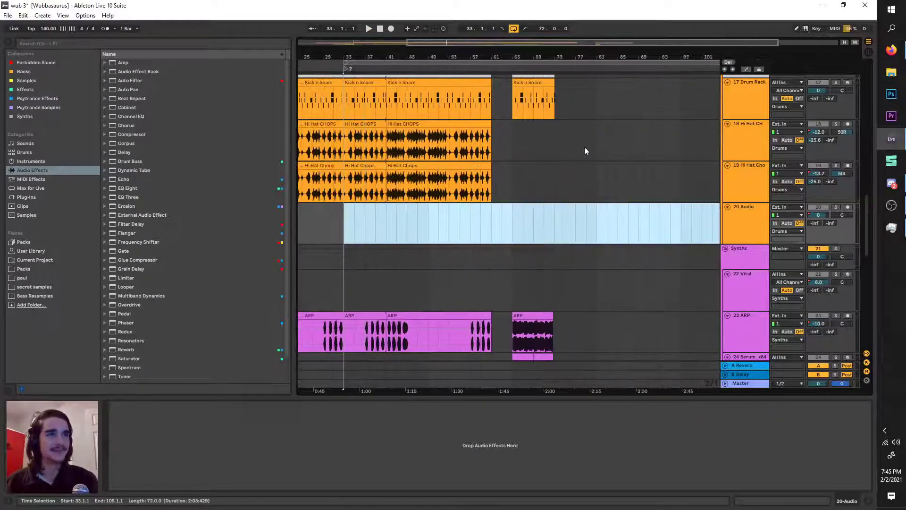
{"action": "scroll", "coordinate": [584, 150], "scroll_direction": "down", "scroll_amount": 2}
{"action": "left_click_drag", "start_coordinate": [676, 63], "coordinate": [532, 63]}
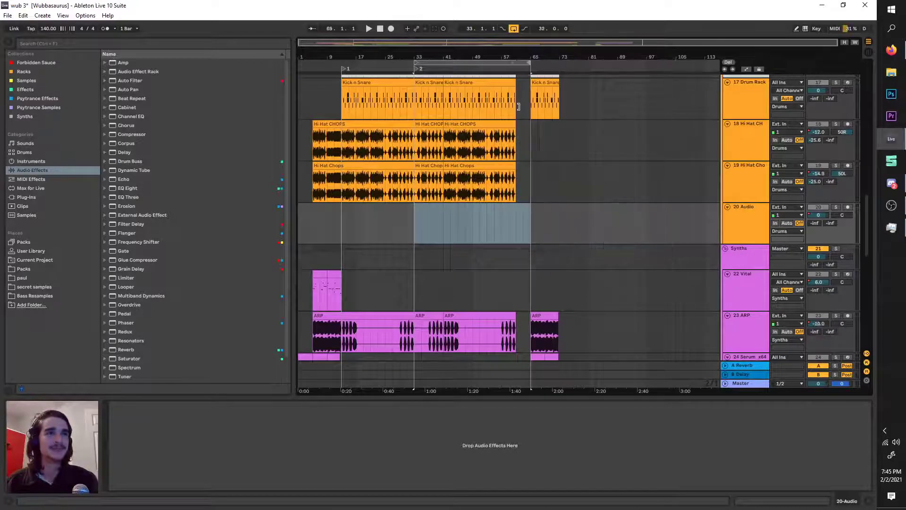
Shorten the loop to end at 61.1.1 and mark bars 33 to 61 on track 20 Audio.
{"action": "left_click_drag", "start_coordinate": [518, 106], "coordinate": [517, 109]}
{"action": "scroll", "coordinate": [458, 178], "scroll_direction": "up", "scroll_amount": 3}
{"action": "left_click", "coordinate": [593, 219]}
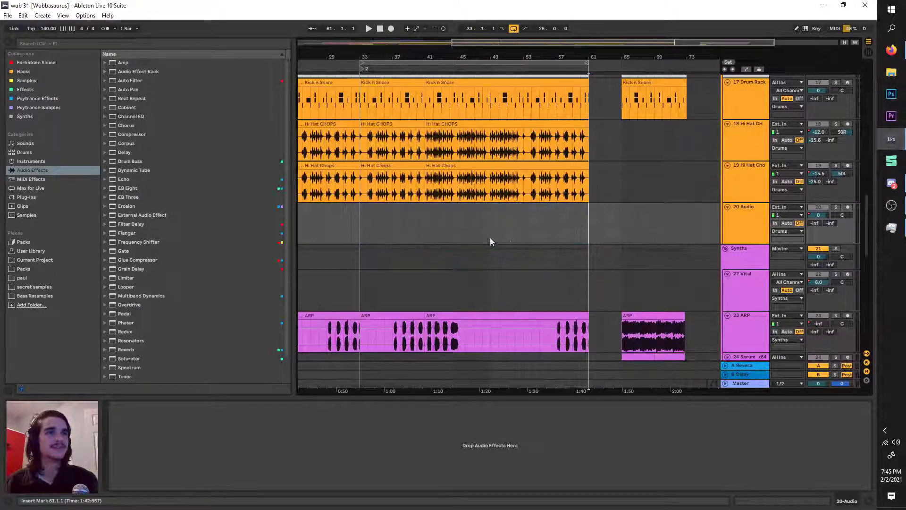
{"action": "left_click_drag", "start_coordinate": [587, 220], "coordinate": [359, 214]}
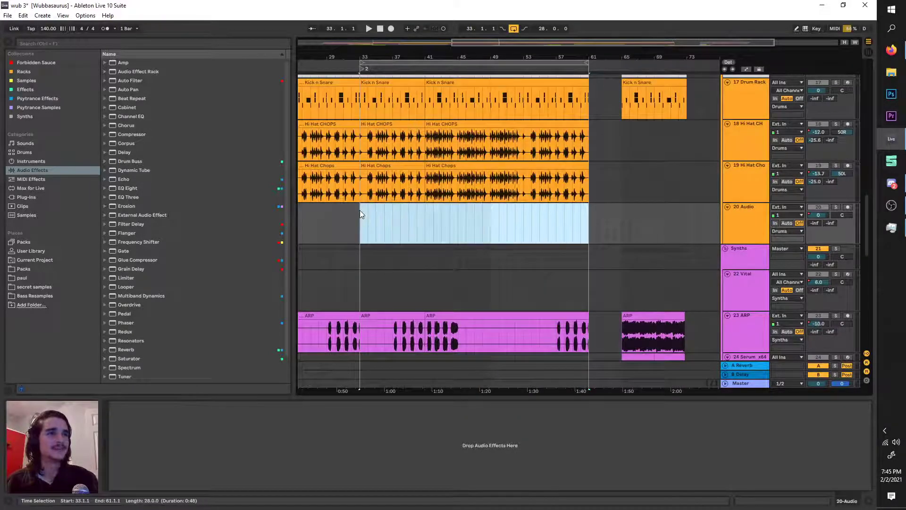
{"action": "left_click", "coordinate": [359, 211]}
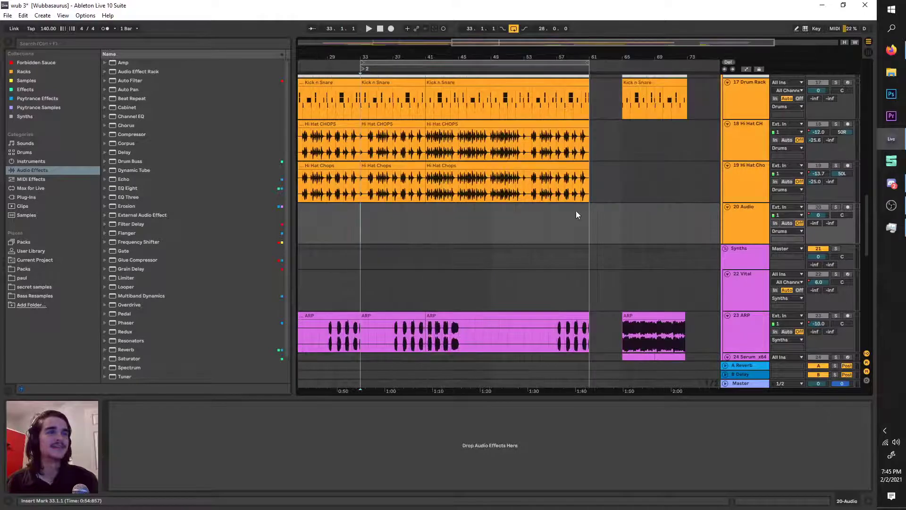
Examine the section starting at bar 33 on track 20 Audio, marking its start, midpoint at 49.1.1 and end.
{"action": "scroll", "coordinate": [576, 212], "scroll_direction": "right", "scroll_amount": 1}
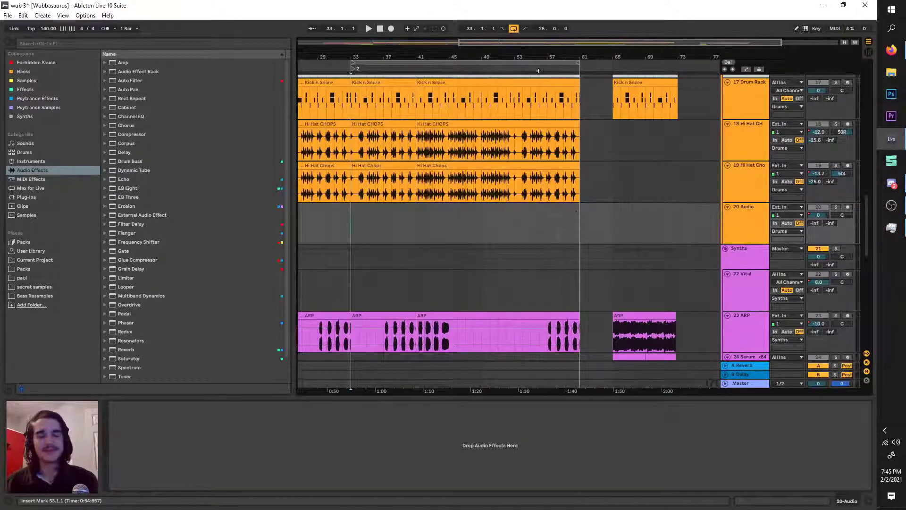
{"action": "scroll", "coordinate": [538, 71], "scroll_direction": "left", "scroll_amount": 3}
{"action": "scroll", "coordinate": [476, 191], "scroll_direction": "up", "scroll_amount": 4}
{"action": "scroll", "coordinate": [477, 191], "scroll_direction": "down", "scroll_amount": 2}
{"action": "scroll", "coordinate": [477, 191], "scroll_direction": "down", "scroll_amount": 3}
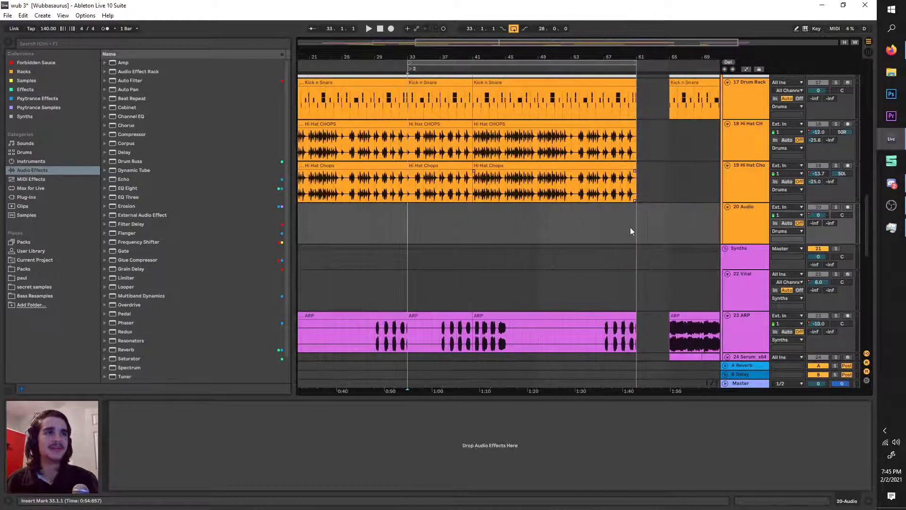
{"action": "mouse_move", "coordinate": [635, 225]}
{"action": "left_mouse_down"}
{"action": "mouse_move", "coordinate": [416, 211]}
{"action": "mouse_move", "coordinate": [629, 220]}
{"action": "left_mouse_up"}
{"action": "left_click", "coordinate": [417, 212]}
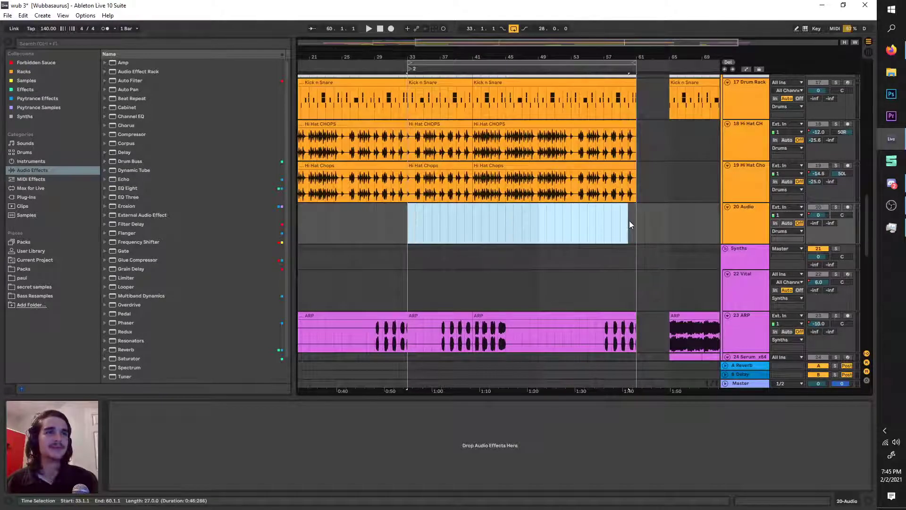
{"action": "left_click", "coordinate": [637, 220]}
{"action": "mouse_move", "coordinate": [541, 218]}
{"action": "left_mouse_down"}
{"action": "mouse_move", "coordinate": [406, 211]}
{"action": "mouse_move", "coordinate": [536, 216]}
{"action": "left_mouse_up"}
{"action": "left_click", "coordinate": [407, 211]}
{"action": "left_click", "coordinate": [536, 215]}
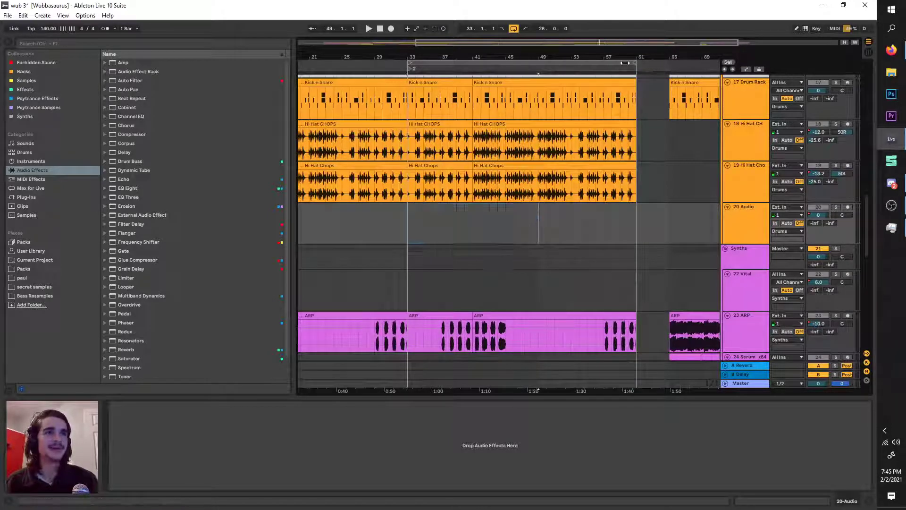
Extend the loop end to 65.1.1 and place the insert marker there on track 20 Audio.
{"action": "left_click_drag", "start_coordinate": [624, 62], "coordinate": [670, 63]}
{"action": "left_click", "coordinate": [635, 227]}
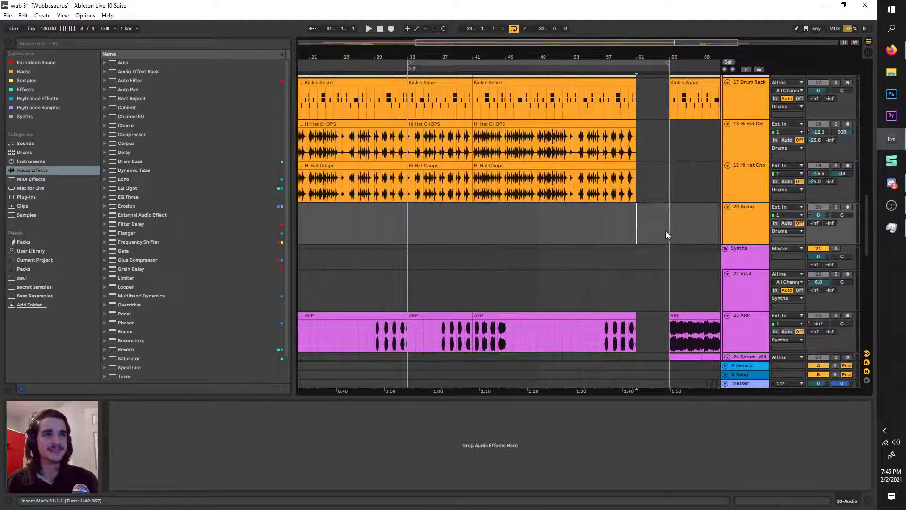
{"action": "left_click", "coordinate": [666, 235]}
Switch the solo from the Gurgle Harmonic track to Squelch and turn it off to clear all solos.
{"action": "scroll", "coordinate": [654, 238], "scroll_direction": "up", "scroll_amount": 10}
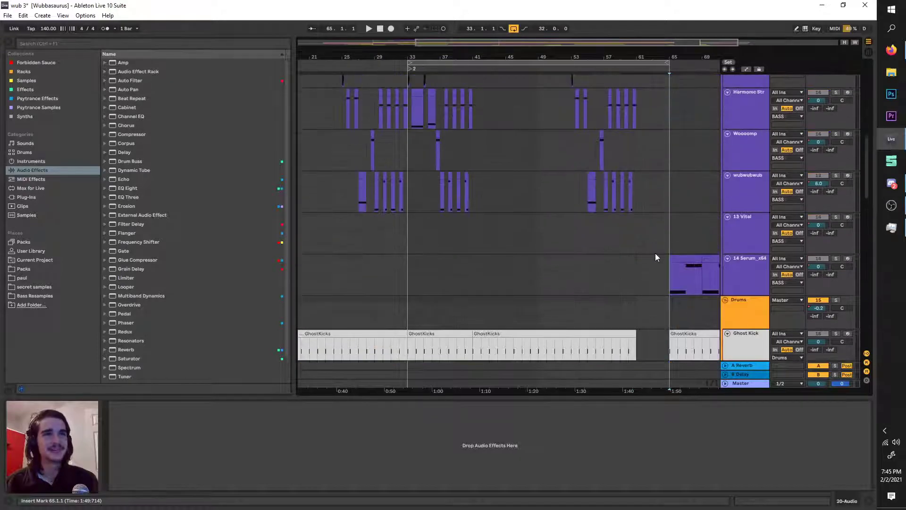
{"action": "scroll", "coordinate": [614, 236], "scroll_direction": "up", "scroll_amount": 6}
{"action": "left_click", "coordinate": [749, 187]}
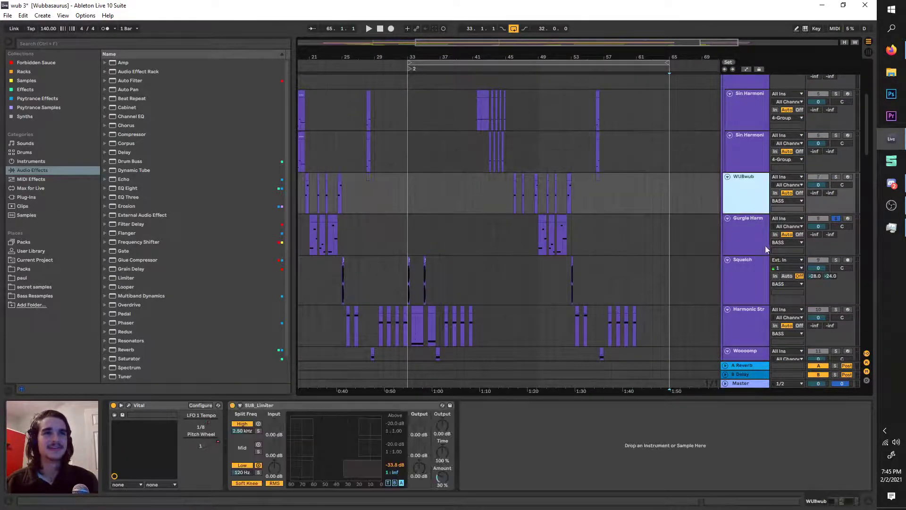
{"action": "left_click", "coordinate": [761, 244]}
{"action": "scroll", "coordinate": [454, 246], "scroll_direction": "up", "scroll_amount": 3}
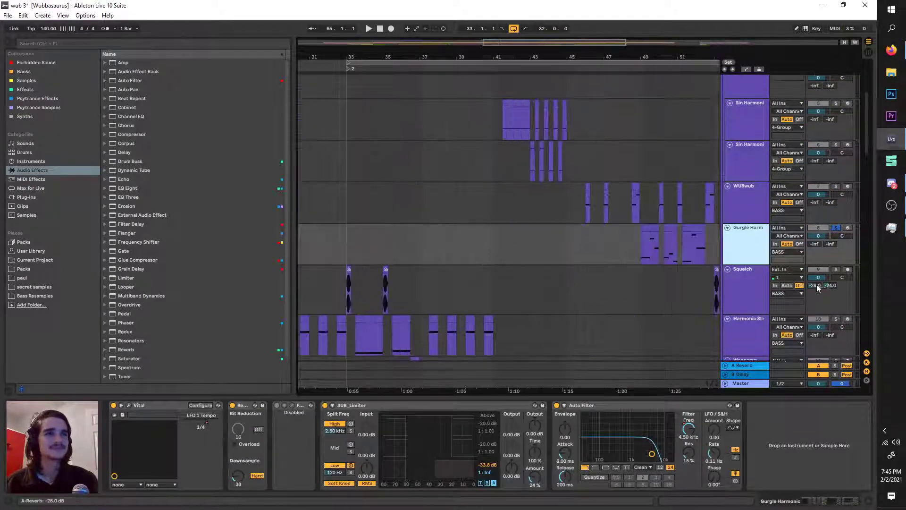
{"action": "left_click", "coordinate": [835, 270]}
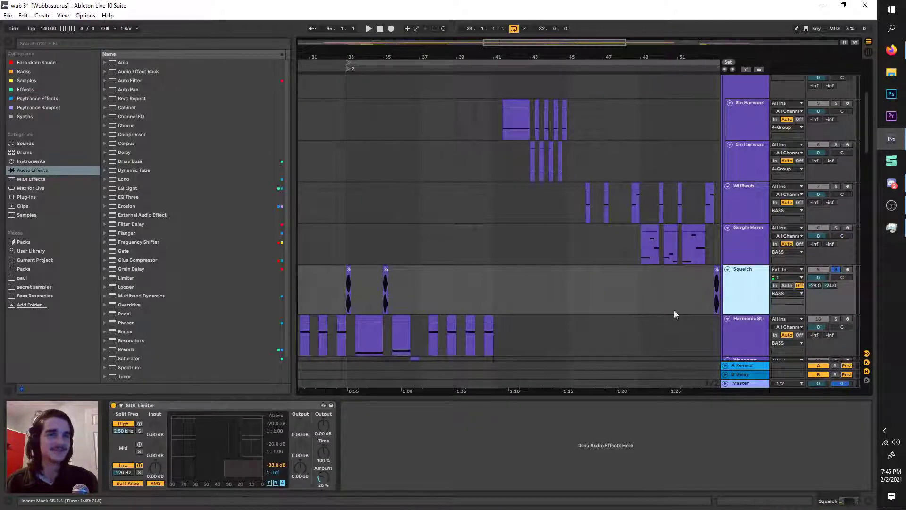
{"action": "scroll", "coordinate": [675, 311], "scroll_direction": "left", "scroll_amount": 1}
{"action": "left_click", "coordinate": [839, 270]}
{"action": "left_click", "coordinate": [734, 299]}
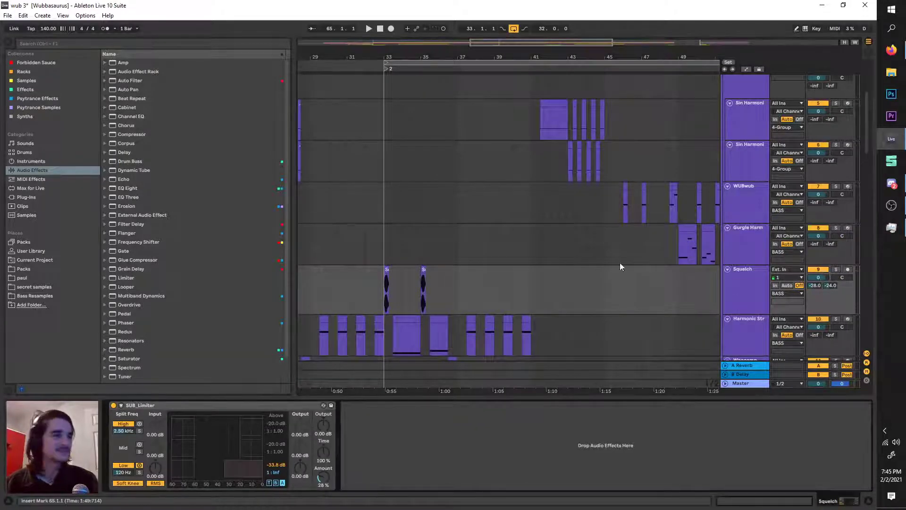
Review the devices on the bass tracks from Gurgle Harmonic up to Squelchy Bass.
{"action": "left_click", "coordinate": [742, 250]}
{"action": "left_click", "coordinate": [755, 202]}
{"action": "scroll", "coordinate": [687, 258], "scroll_direction": "up", "scroll_amount": 3}
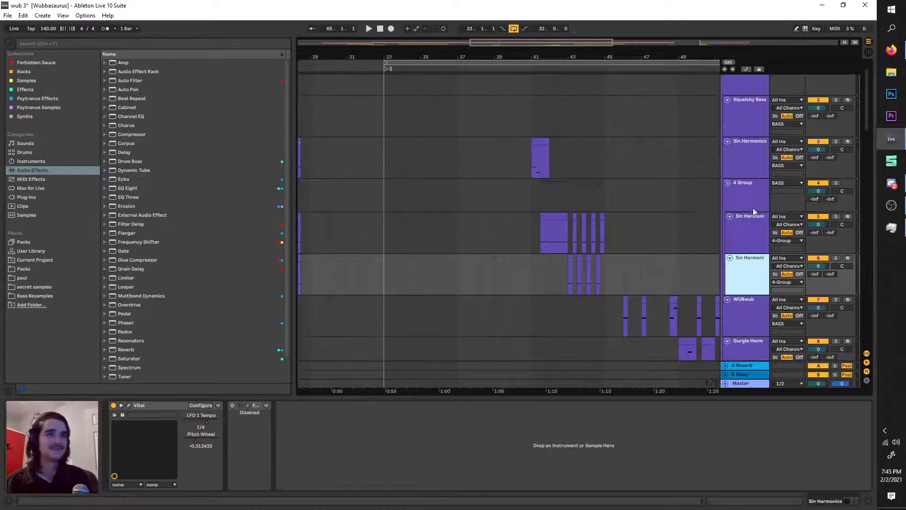
{"action": "left_click", "coordinate": [757, 160]}
{"action": "scroll", "coordinate": [753, 165], "scroll_direction": "up", "scroll_amount": 1}
{"action": "left_click", "coordinate": [752, 148]}
{"action": "left_click", "coordinate": [758, 69]}
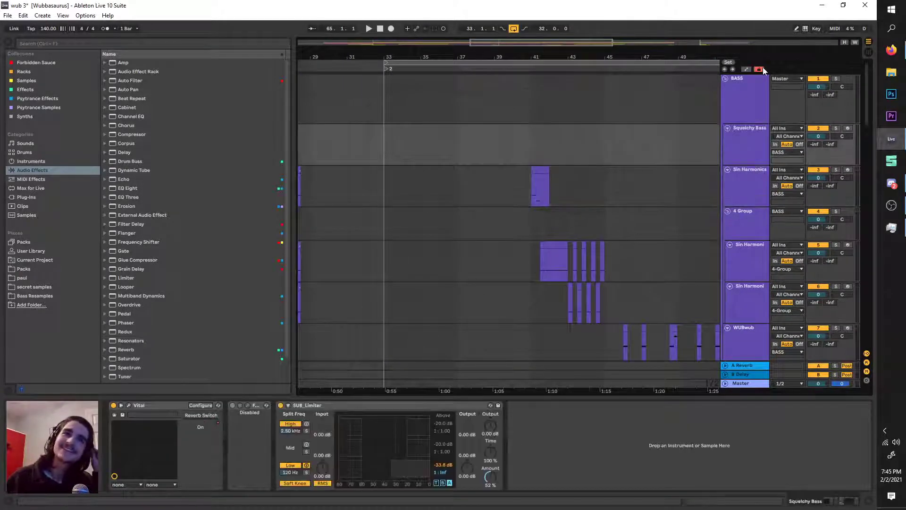
{"action": "left_click", "coordinate": [753, 81]}
{"action": "left_click", "coordinate": [758, 69]}
Look through the devices of the BASS group, Squelchy Bass, 4 Group and the Sin Harmonics tracks.
{"action": "left_click", "coordinate": [754, 90]}
{"action": "left_click", "coordinate": [746, 143]}
{"action": "left_click", "coordinate": [750, 189]}
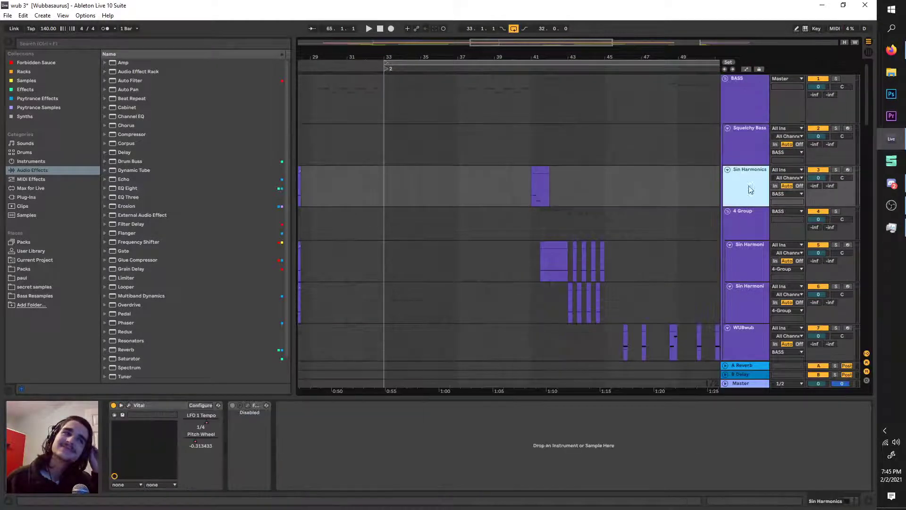
{"action": "left_click", "coordinate": [752, 250]}
{"action": "left_click", "coordinate": [749, 226]}
{"action": "left_click", "coordinate": [747, 259]}
{"action": "scroll", "coordinate": [748, 274], "scroll_direction": "down", "scroll_amount": 3}
{"action": "left_click", "coordinate": [754, 251]}
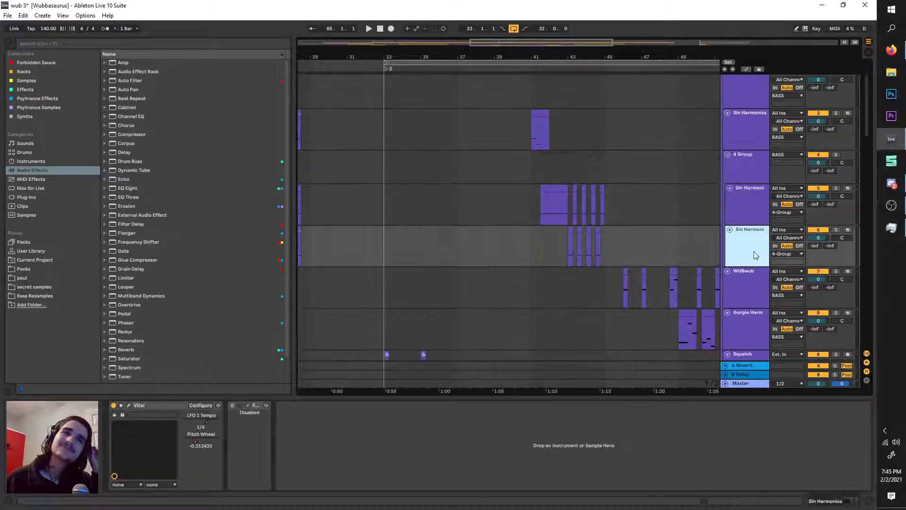
{"action": "scroll", "coordinate": [754, 251], "scroll_direction": "down", "scroll_amount": 6}
{"action": "scroll", "coordinate": [754, 251], "scroll_direction": "down", "scroll_amount": 3}
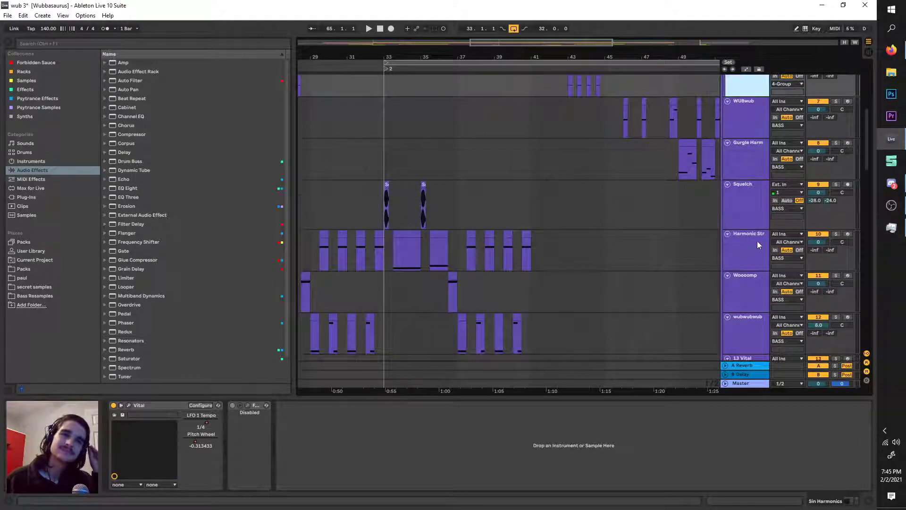
Compare the devices on the Harmonic Stretch, Squelch and Woooomp tracks.
{"action": "left_click", "coordinate": [902, 59]}
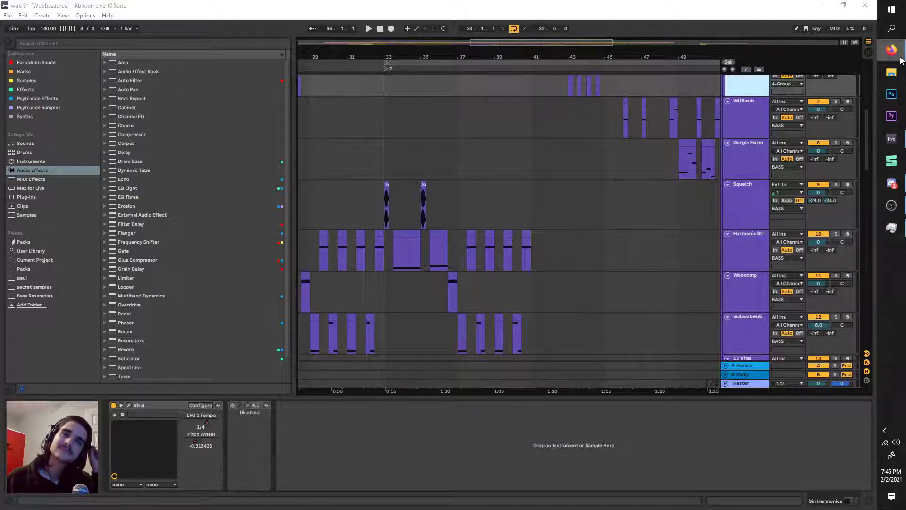
{"action": "scroll", "coordinate": [745, 236], "scroll_direction": "up", "scroll_amount": 1}
{"action": "left_click", "coordinate": [747, 231]}
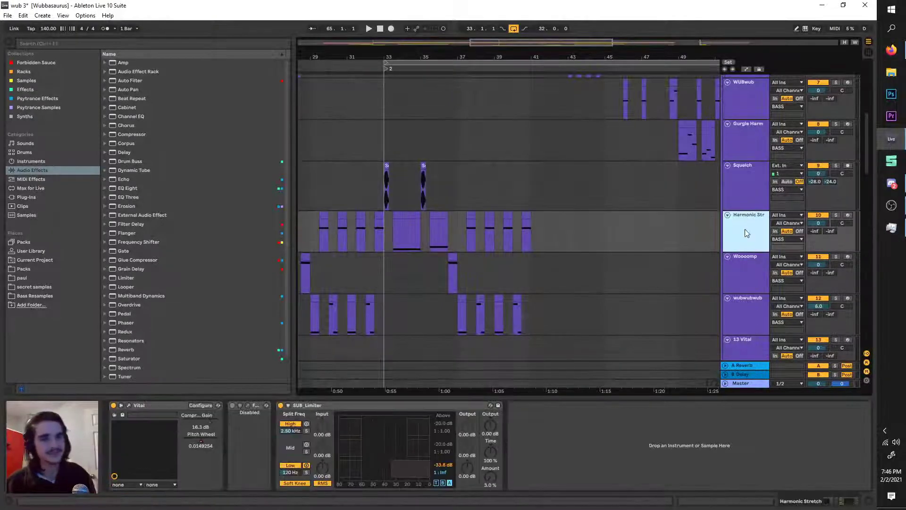
{"action": "left_click", "coordinate": [747, 204]}
{"action": "left_click", "coordinate": [748, 225]}
{"action": "left_click", "coordinate": [752, 204]}
{"action": "left_click", "coordinate": [755, 227]}
{"action": "left_click", "coordinate": [742, 283]}
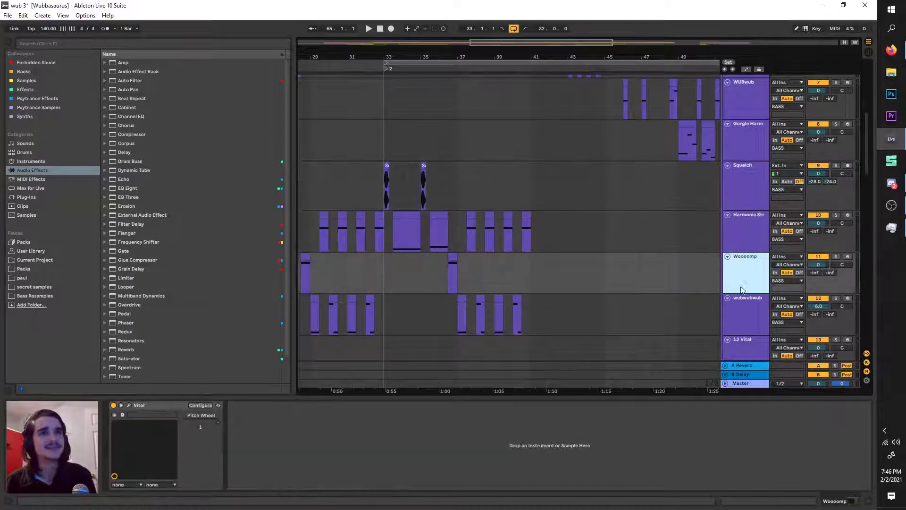
Shorten the loop to eight bars, from 33.1.1 to 41.1.1.
{"action": "scroll", "coordinate": [602, 246], "scroll_direction": "down", "scroll_amount": 3}
{"action": "scroll", "coordinate": [601, 246], "scroll_direction": "right", "scroll_amount": 2}
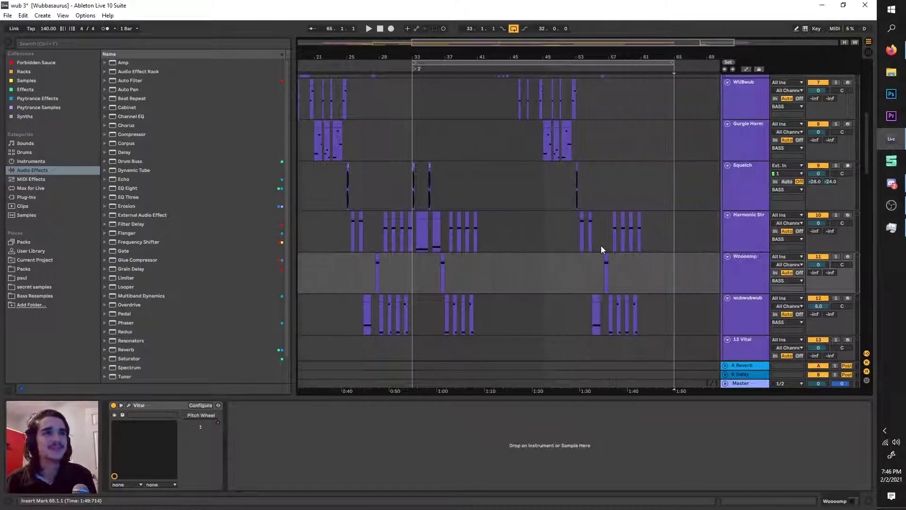
{"action": "left_click_drag", "start_coordinate": [669, 65], "coordinate": [482, 65]}
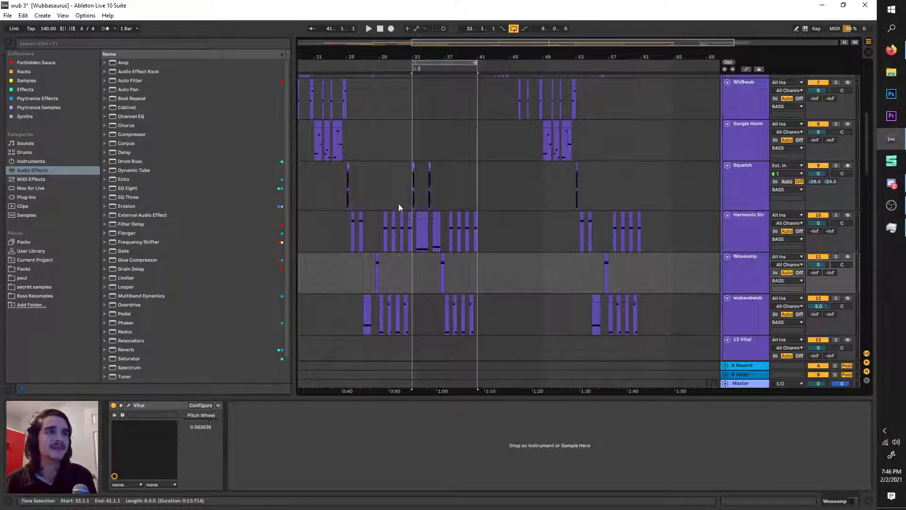
Move the eight-bar loop forward so that it starts at 43.1.1.
{"action": "scroll", "coordinate": [406, 205], "scroll_direction": "up", "scroll_amount": 4}
{"action": "scroll", "coordinate": [445, 198], "scroll_direction": "up", "scroll_amount": 1}
{"action": "scroll", "coordinate": [453, 208], "scroll_direction": "up", "scroll_amount": 2}
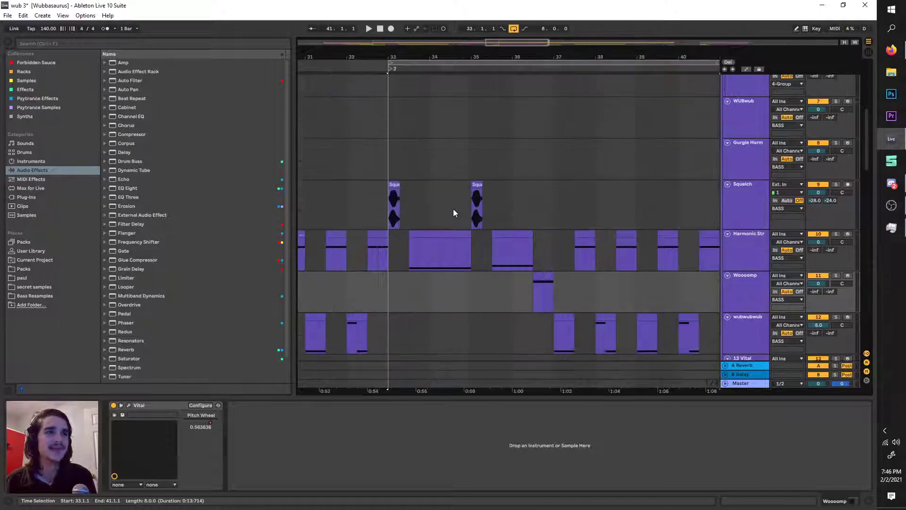
{"action": "scroll", "coordinate": [453, 208], "scroll_direction": "down", "scroll_amount": 2}
{"action": "left_click", "coordinate": [477, 64]}
{"action": "scroll", "coordinate": [466, 70], "scroll_direction": "down", "scroll_amount": 2}
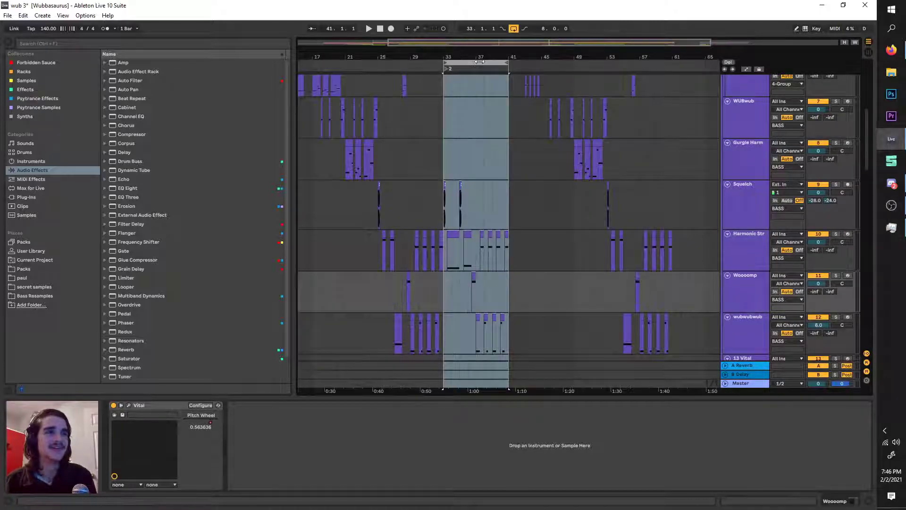
{"action": "left_click_drag", "start_coordinate": [480, 61], "coordinate": [548, 82]}
{"action": "scroll", "coordinate": [399, 75], "scroll_direction": "up", "scroll_amount": 2}
{"action": "scroll", "coordinate": [552, 141], "scroll_direction": "right", "scroll_amount": 2}
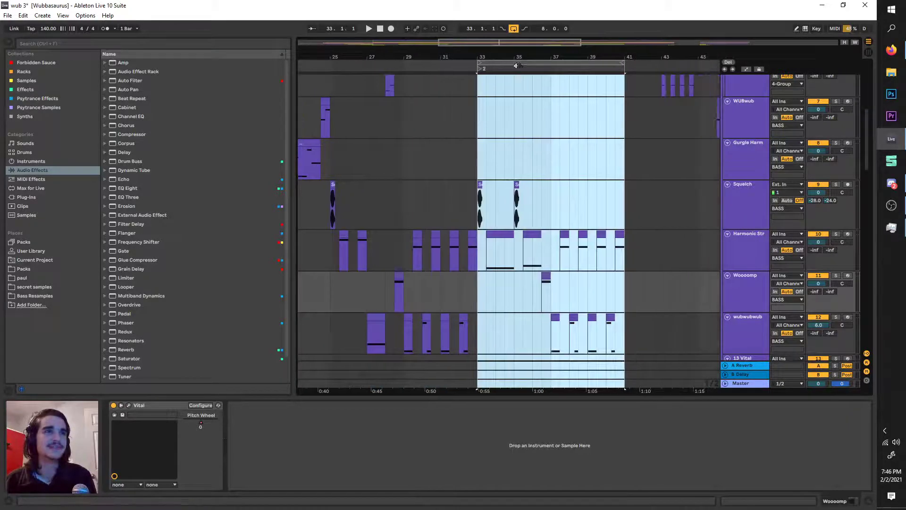
{"action": "scroll", "coordinate": [522, 202], "scroll_direction": "right", "scroll_amount": 2}
{"action": "scroll", "coordinate": [473, 138], "scroll_direction": "down", "scroll_amount": 2}
{"action": "left_click_drag", "start_coordinate": [479, 64], "coordinate": [562, 85]}
{"action": "scroll", "coordinate": [561, 86], "scroll_direction": "up", "scroll_amount": 2}
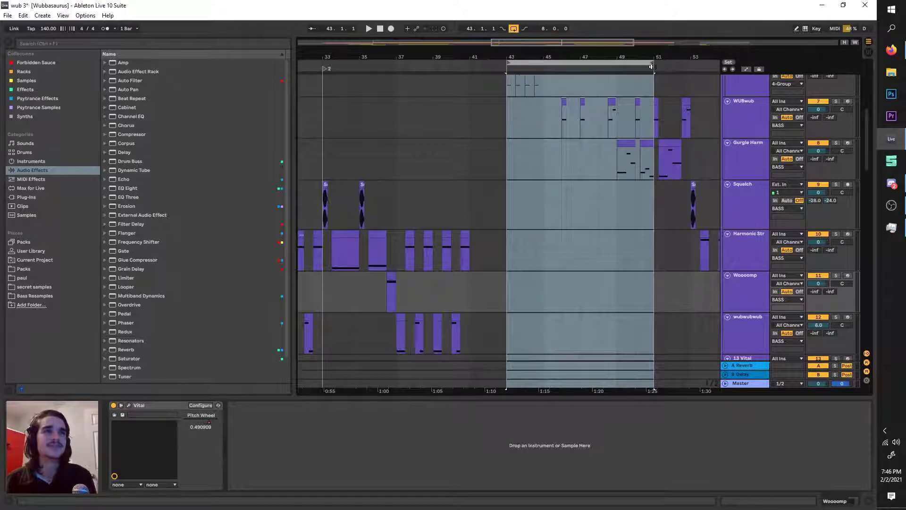
Shorten the loop to two bars, from 43.1.1 to 45.1.1.
{"action": "left_click_drag", "start_coordinate": [652, 66], "coordinate": [548, 67]}
{"action": "scroll", "coordinate": [534, 118], "scroll_direction": "up", "scroll_amount": 2}
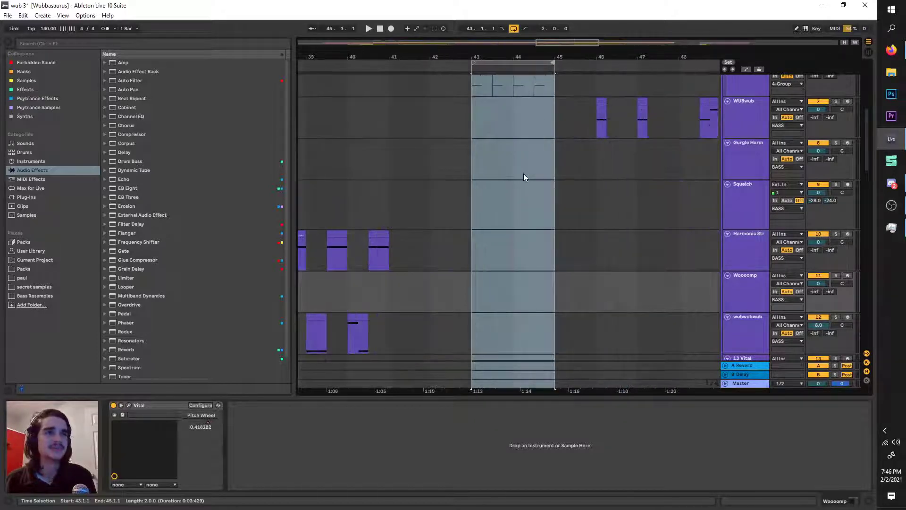
{"action": "scroll", "coordinate": [524, 177], "scroll_direction": "up", "scroll_amount": 5}
{"action": "scroll", "coordinate": [530, 166], "scroll_direction": "down", "scroll_amount": 2}
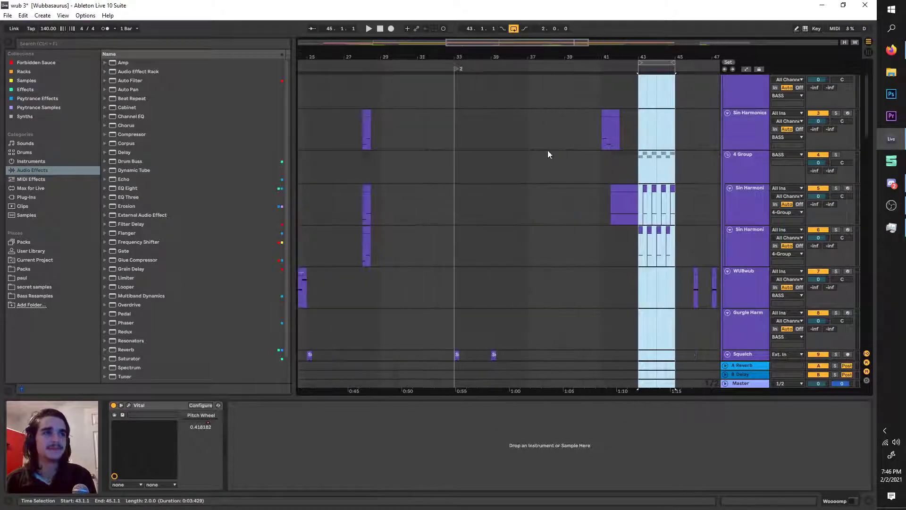
Move the loop back to start at 13.1.1, extend it to a length of 7.2.0 and play it.
{"action": "left_click_drag", "start_coordinate": [643, 64], "coordinate": [373, 61]}
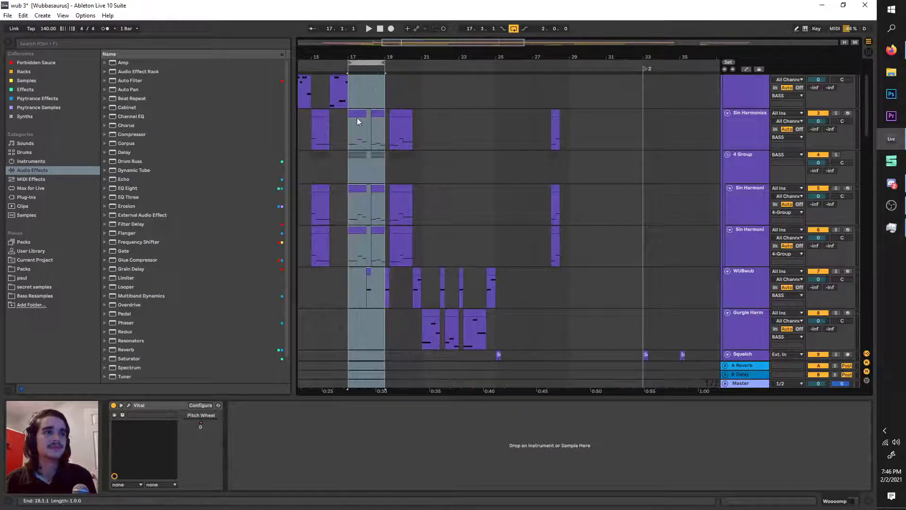
{"action": "scroll", "coordinate": [382, 144], "scroll_direction": "up", "scroll_amount": 3}
{"action": "scroll", "coordinate": [383, 144], "scroll_direction": "left", "scroll_amount": 1}
{"action": "left_click", "coordinate": [463, 67]}
{"action": "left_click_drag", "start_coordinate": [462, 62], "coordinate": [676, 61]}
{"action": "key", "text": "space"}
Examine the Squelchy Bass clip at bar 14 together with the track's devices.
{"action": "scroll", "coordinate": [392, 62], "scroll_direction": "up", "scroll_amount": 3}
{"action": "scroll", "coordinate": [406, 149], "scroll_direction": "up", "scroll_amount": 3}
{"action": "left_click", "coordinate": [443, 146]}
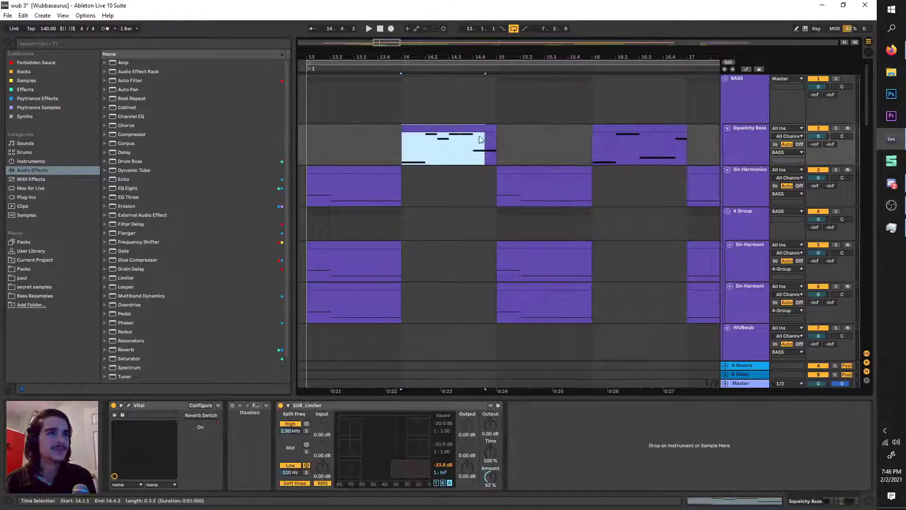
{"action": "left_click", "coordinate": [497, 139]}
{"action": "left_click_drag", "start_coordinate": [494, 141], "coordinate": [404, 134]}
{"action": "left_click", "coordinate": [406, 135]}
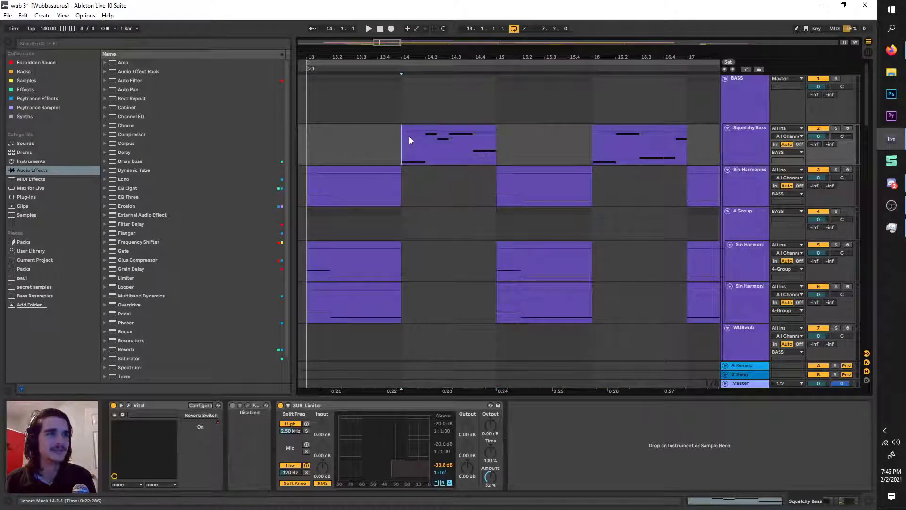
{"action": "scroll", "coordinate": [408, 136], "scroll_direction": "down", "scroll_amount": 3}
{"action": "scroll", "coordinate": [410, 137], "scroll_direction": "down", "scroll_amount": 4}
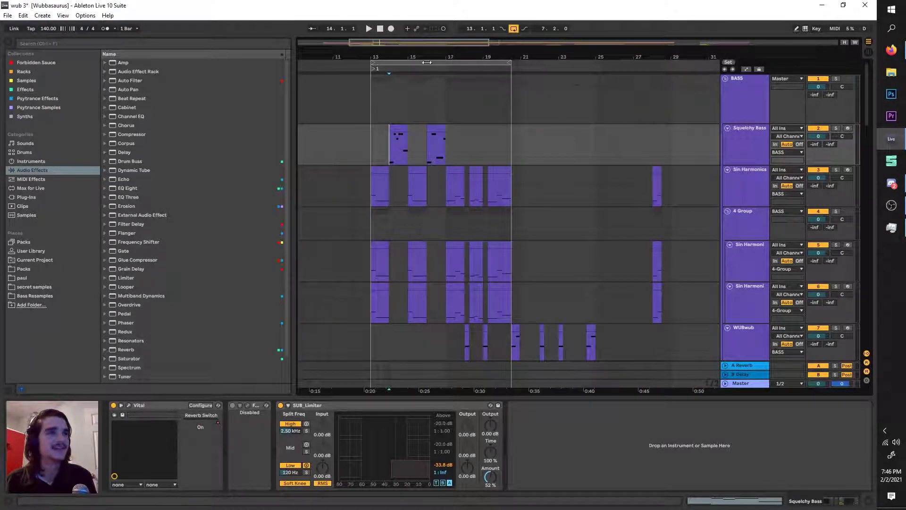
Place the loop at 17.1.1 and shorten it to four bars, ending at 21.1.1.
{"action": "left_click_drag", "start_coordinate": [467, 66], "coordinate": [510, 64]}
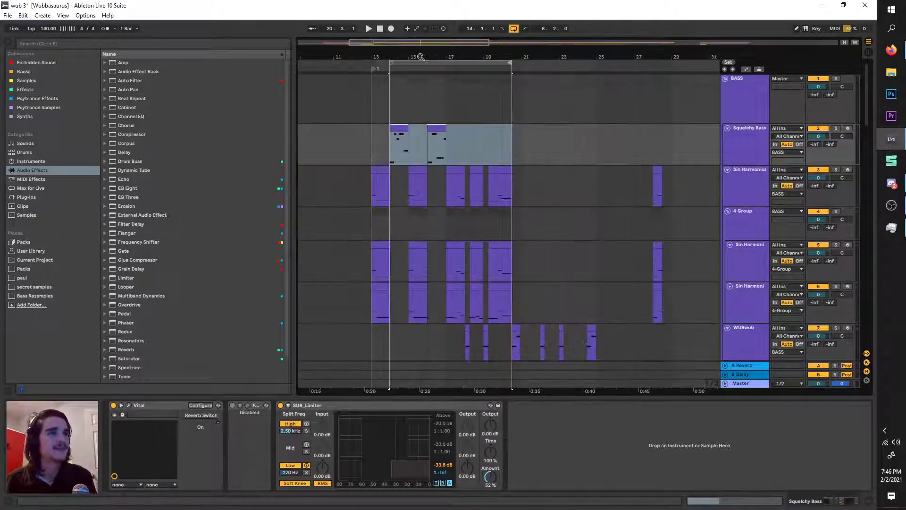
{"action": "left_click_drag", "start_coordinate": [430, 61], "coordinate": [487, 85]}
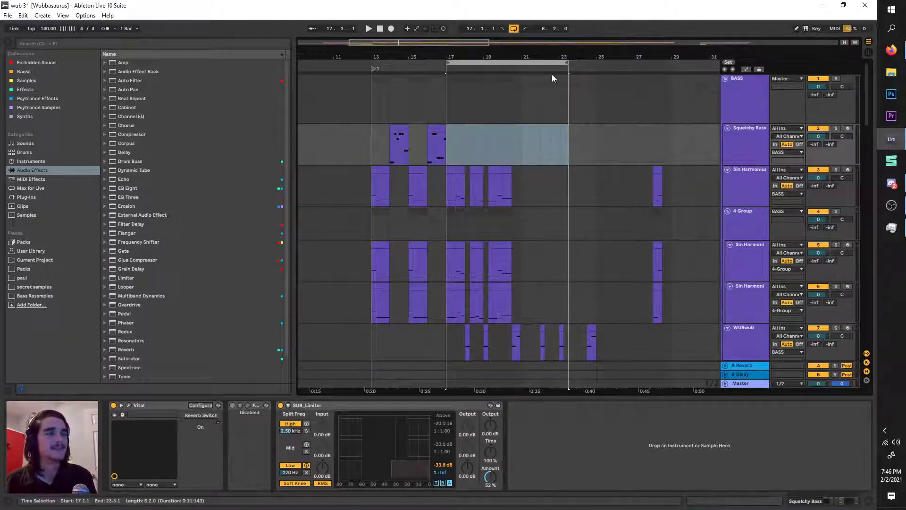
{"action": "left_click", "coordinate": [894, 51]}
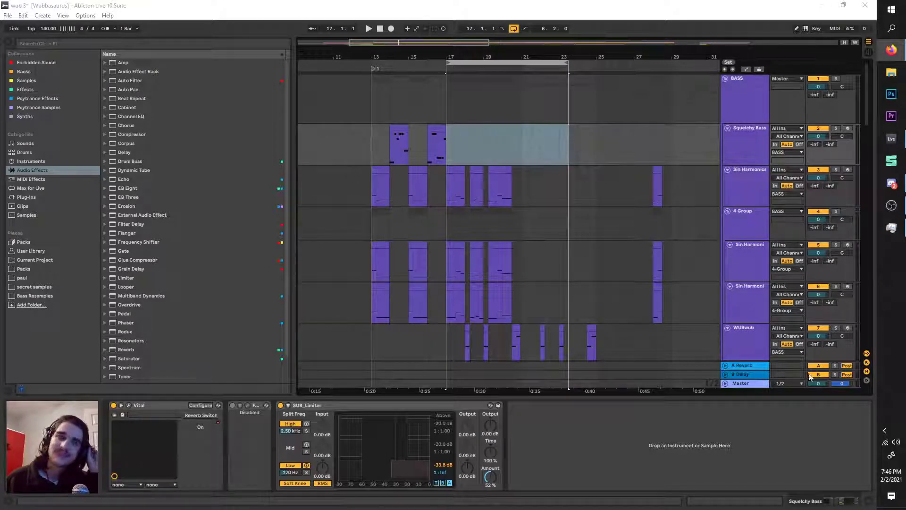
{"action": "left_click_drag", "start_coordinate": [565, 60], "coordinate": [525, 60]}
{"action": "scroll", "coordinate": [521, 156], "scroll_direction": "up", "scroll_amount": 3}
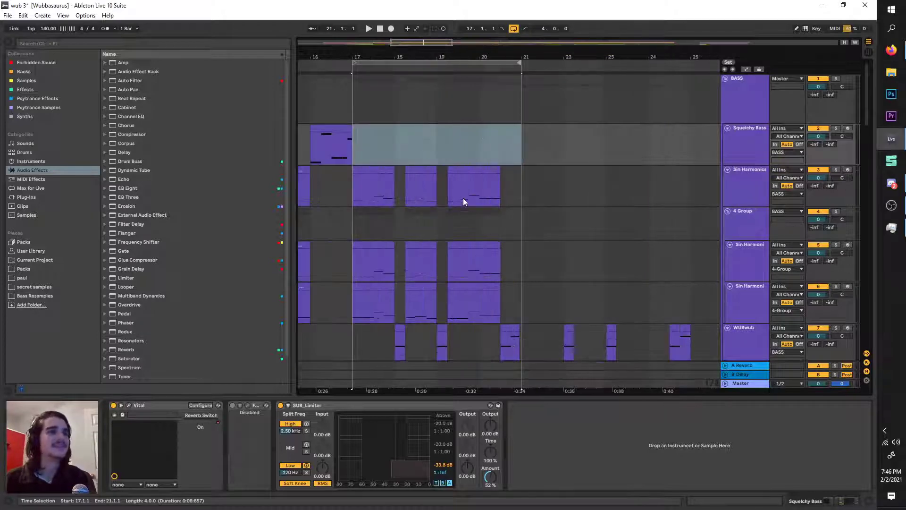
Bring up the Sin Harmonics track's devices and move the four-bar loop to 16.1.1 for playback.
{"action": "left_click", "coordinate": [548, 191]}
{"action": "mouse_move", "coordinate": [549, 191]}
{"action": "left_mouse_down"}
{"action": "mouse_move", "coordinate": [385, 170]}
{"action": "mouse_move", "coordinate": [545, 177]}
{"action": "left_mouse_up"}
{"action": "left_click", "coordinate": [545, 176]}
{"action": "scroll", "coordinate": [578, 75], "scroll_direction": "left", "scroll_amount": 1}
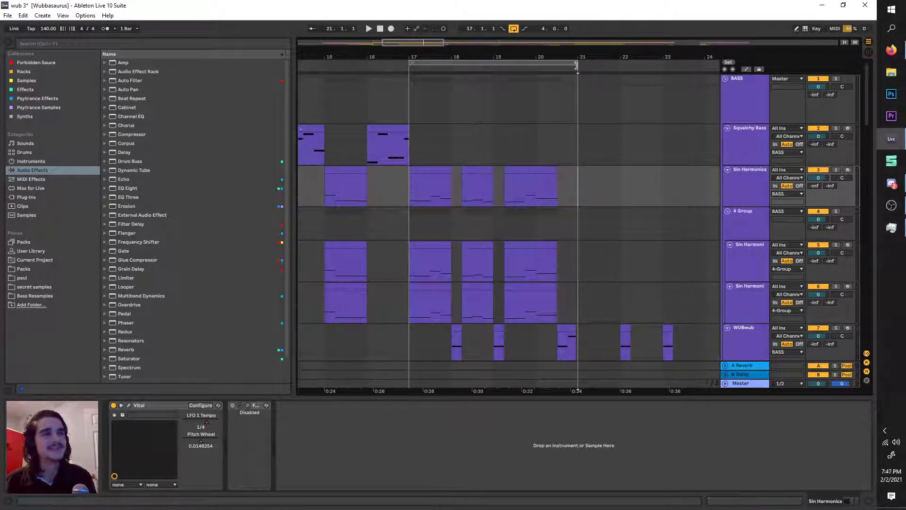
{"action": "left_click", "coordinate": [576, 63]}
{"action": "scroll", "coordinate": [511, 106], "scroll_direction": "left", "scroll_amount": 2}
{"action": "left_click_drag", "start_coordinate": [533, 61], "coordinate": [559, 72]}
{"action": "scroll", "coordinate": [545, 70], "scroll_direction": "left", "scroll_amount": 3}
{"action": "key", "text": "space"}
{"action": "scroll", "coordinate": [542, 216], "scroll_direction": "right", "scroll_amount": 5}
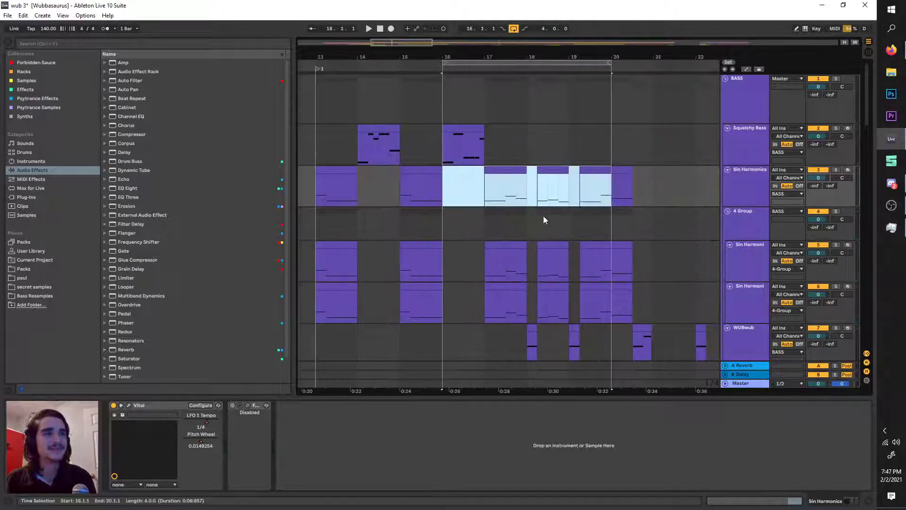
Check the Squelchy Bass clip at bar 14 and audition the four-bar loop starting at 16.1.1.
{"action": "scroll", "coordinate": [440, 198], "scroll_direction": "left", "scroll_amount": 4}
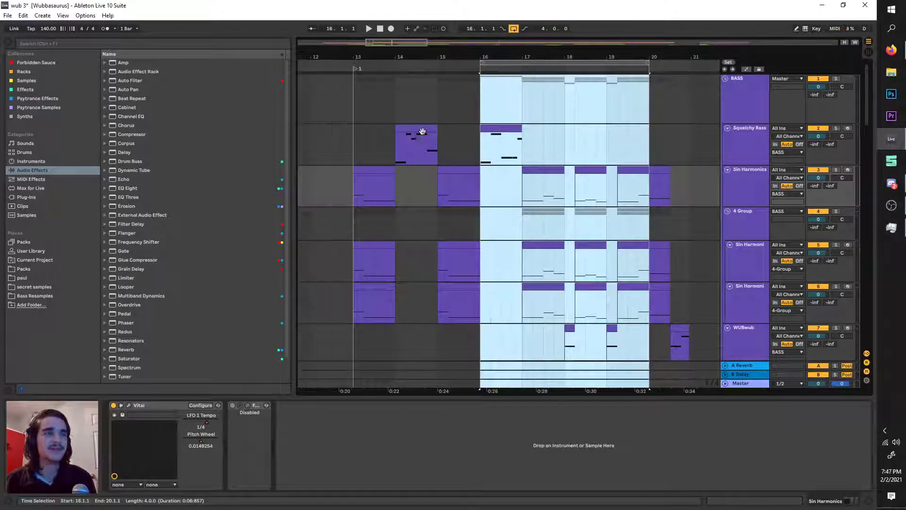
{"action": "left_click", "coordinate": [409, 124]}
{"action": "scroll", "coordinate": [411, 125], "scroll_direction": "up", "scroll_amount": 2}
{"action": "scroll", "coordinate": [416, 125], "scroll_direction": "down", "scroll_amount": 2}
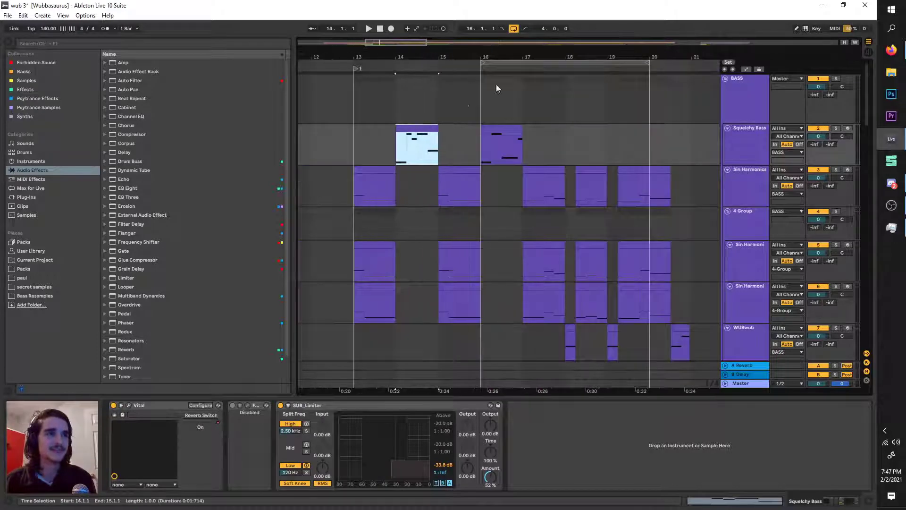
{"action": "mouse_move", "coordinate": [568, 63]}
{"action": "left_mouse_down"}
{"action": "mouse_move", "coordinate": [484, 73]}
{"action": "mouse_move", "coordinate": [573, 69]}
{"action": "left_mouse_up"}
{"action": "key", "text": "space"}
{"action": "key", "text": "space"}
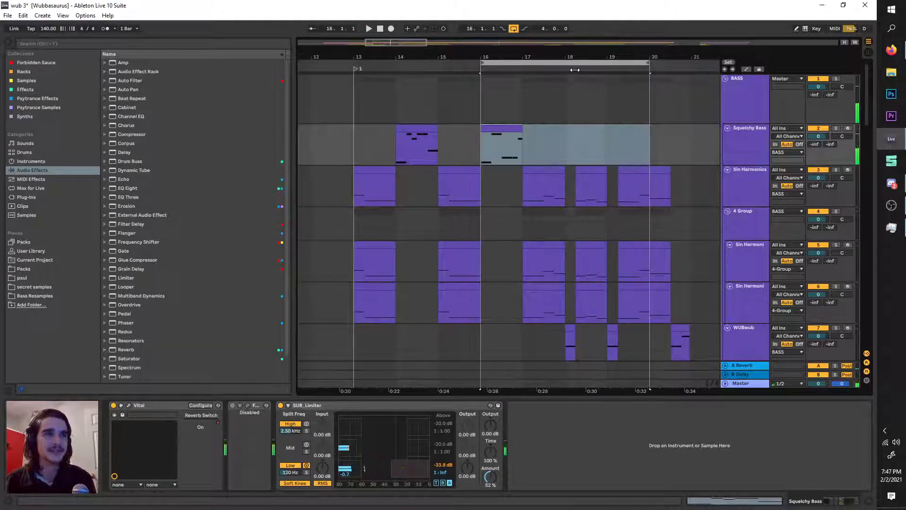
Move the four-bar loop forward to 17.1.1 and on to 21.1.1.
{"action": "scroll", "coordinate": [549, 240], "scroll_direction": "right", "scroll_amount": 3}
{"action": "key", "text": "Right"}
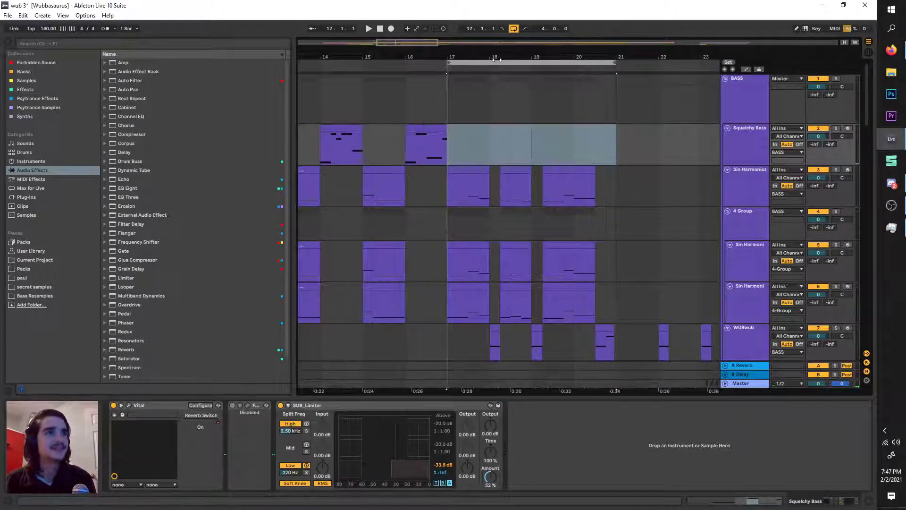
{"action": "scroll", "coordinate": [489, 231], "scroll_direction": "right", "scroll_amount": 2}
{"action": "scroll", "coordinate": [489, 232], "scroll_direction": "down", "scroll_amount": 3}
{"action": "scroll", "coordinate": [491, 230], "scroll_direction": "down", "scroll_amount": 3}
{"action": "scroll", "coordinate": [485, 191], "scroll_direction": "right", "scroll_amount": 3}
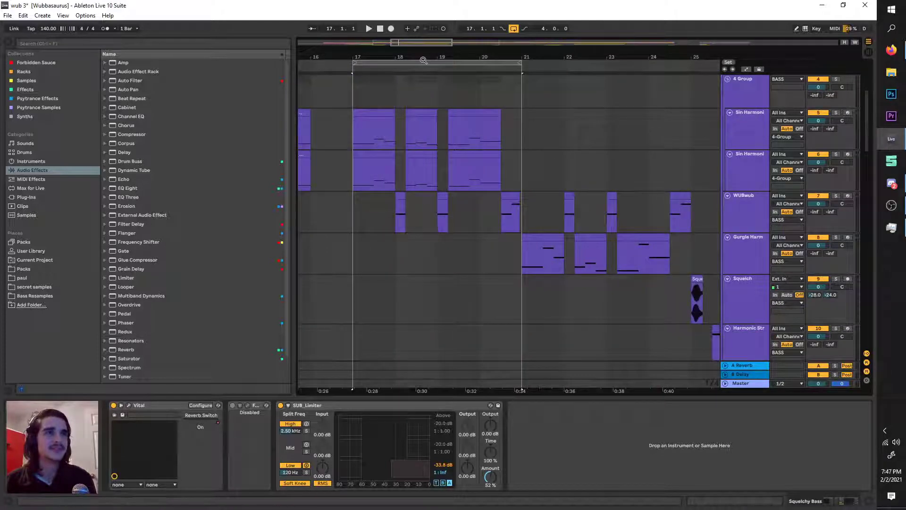
{"action": "key", "text": "Right"}
{"action": "scroll", "coordinate": [589, 246], "scroll_direction": "right", "scroll_amount": 5}
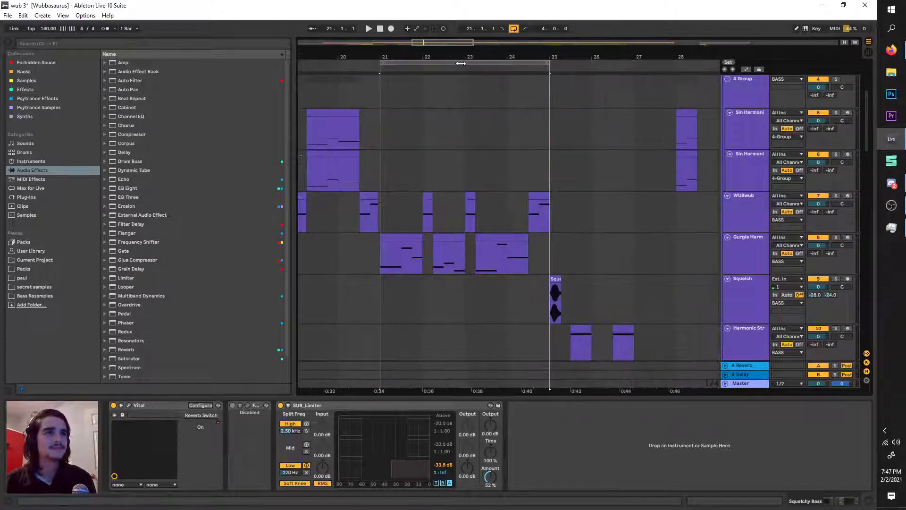
Advance the four-bar loop to 25.1.1 and on to 33.1.1.
{"action": "left_click_drag", "start_coordinate": [460, 64], "coordinate": [626, 65]}
{"action": "scroll", "coordinate": [615, 158], "scroll_direction": "right", "scroll_amount": 2}
{"action": "scroll", "coordinate": [610, 160], "scroll_direction": "down", "scroll_amount": 3}
{"action": "scroll", "coordinate": [610, 165], "scroll_direction": "right", "scroll_amount": 3}
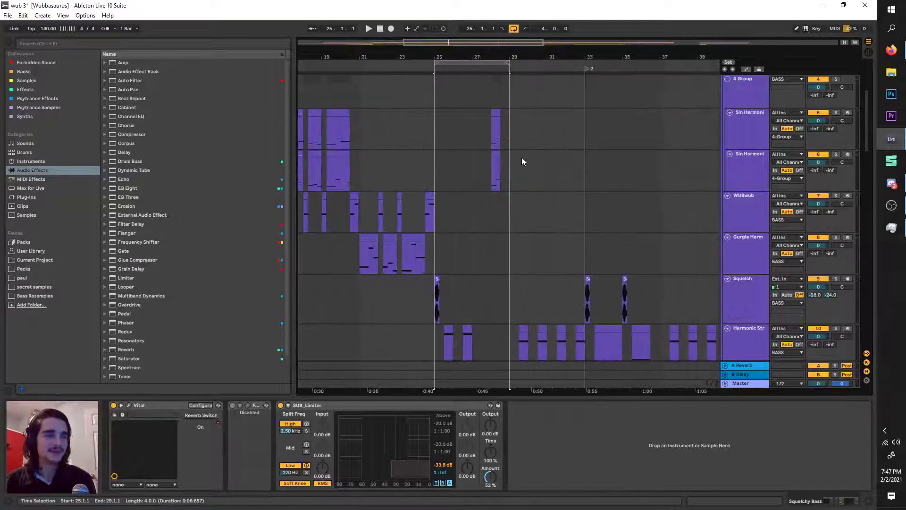
{"action": "scroll", "coordinate": [522, 160], "scroll_direction": "right", "scroll_amount": 2}
{"action": "key", "text": "Up"}
{"action": "key", "text": "Up"}
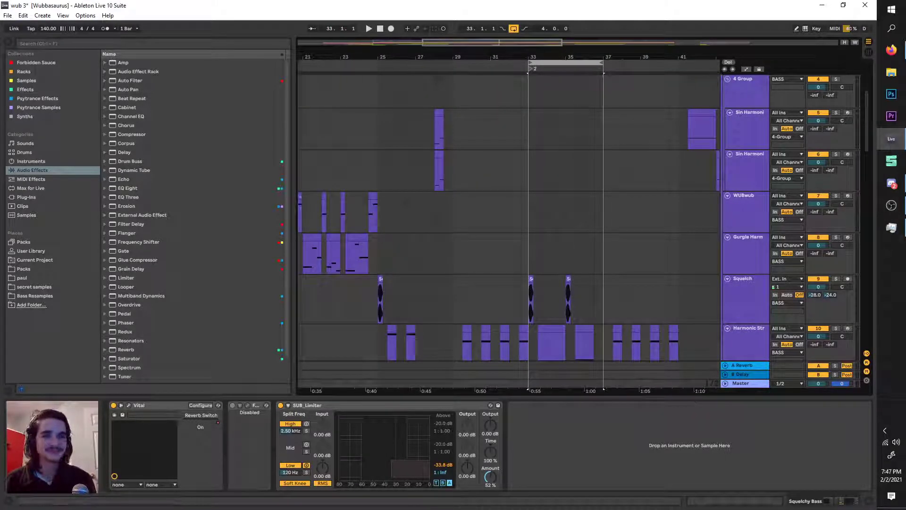
Bring up the Squelch track's devices and play the four-bar loop from 33.1.1.
{"action": "key", "text": "alt+Tab"}
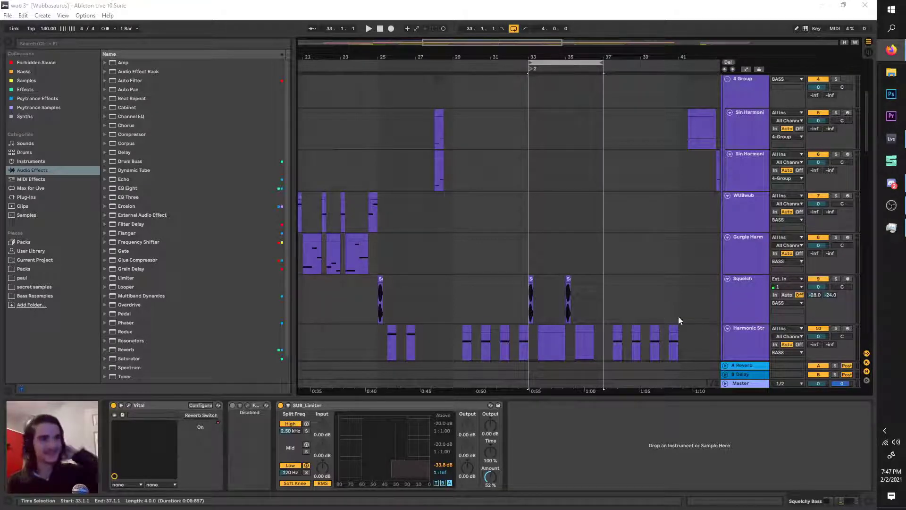
{"action": "left_click", "coordinate": [762, 305]}
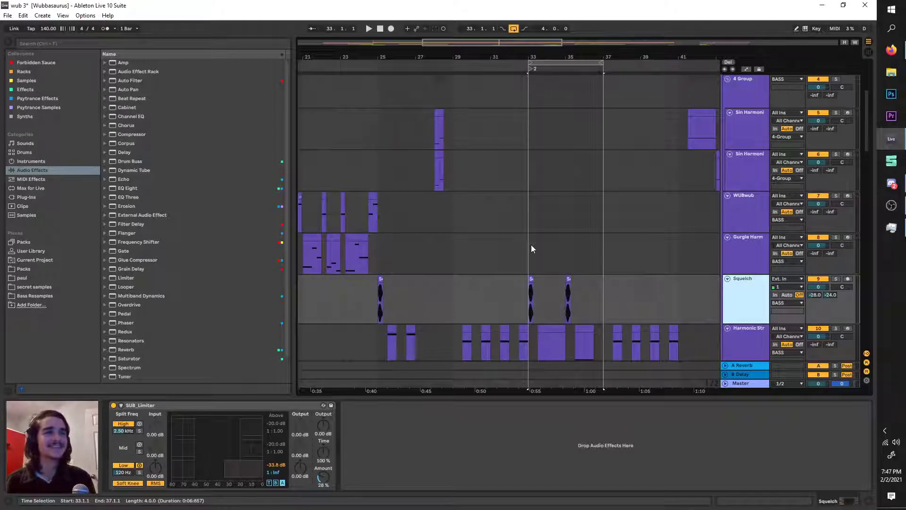
{"action": "scroll", "coordinate": [531, 246], "scroll_direction": "up", "scroll_amount": 4}
{"action": "key", "text": "space"}
{"action": "key", "text": "space"}
{"action": "left_click", "coordinate": [752, 283]}
{"action": "key", "text": "space"}
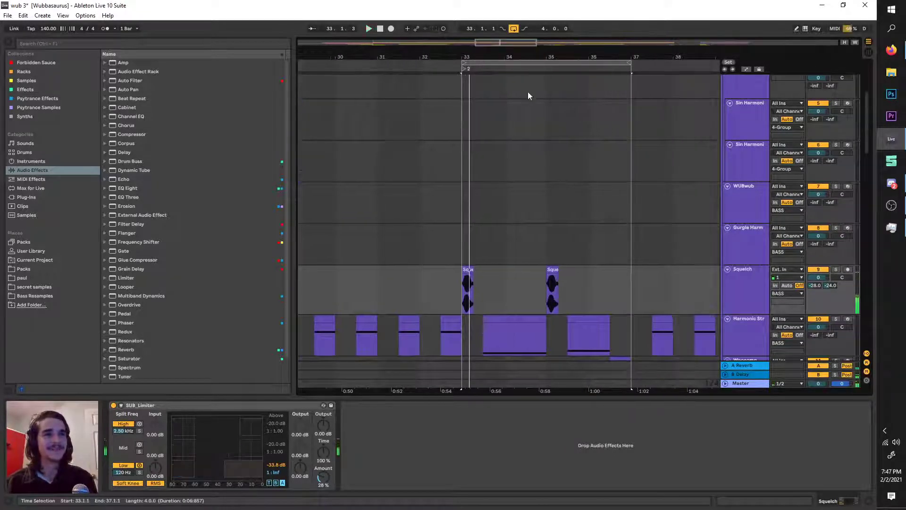
Move the loop to the second Squelch clip at 35.1.1 and shorten it to one bar.
{"action": "left_click", "coordinate": [524, 62]}
{"action": "scroll", "coordinate": [522, 104], "scroll_direction": "down", "scroll_amount": 3}
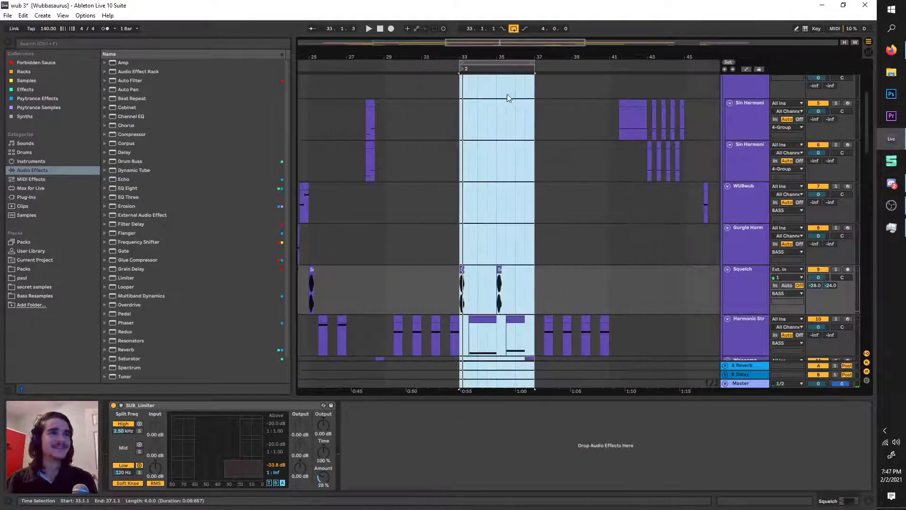
{"action": "left_click_drag", "start_coordinate": [496, 71], "coordinate": [534, 72]}
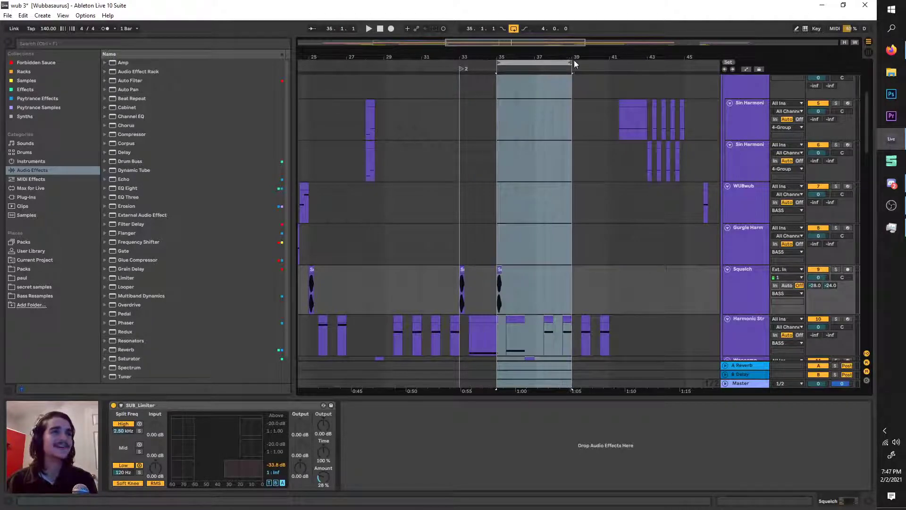
{"action": "left_click_drag", "start_coordinate": [571, 62], "coordinate": [515, 73]}
{"action": "scroll", "coordinate": [498, 244], "scroll_direction": "up", "scroll_amount": 2}
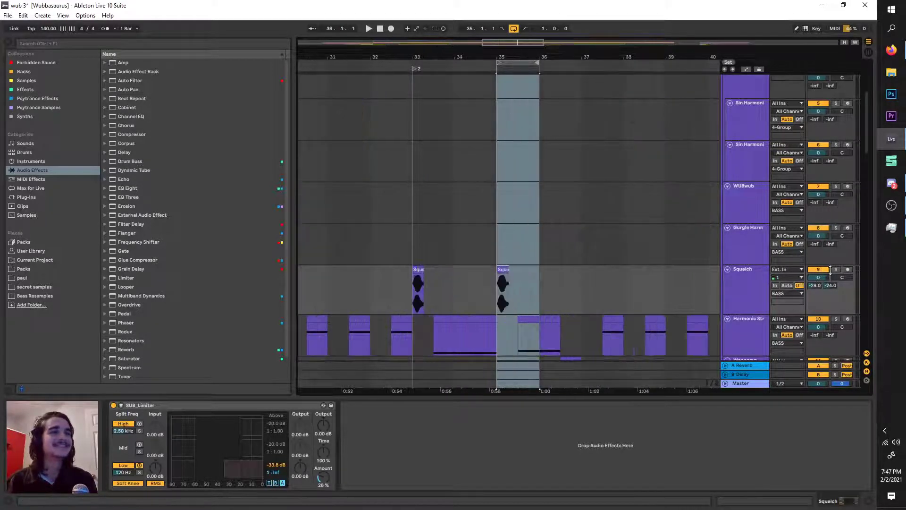
Audition the Squelch track in solo over the one-bar loop at 35.1.1, and turn the solo off.
{"action": "left_click", "coordinate": [835, 270]}
{"action": "key", "text": "space"}
{"action": "scroll", "coordinate": [527, 292], "scroll_direction": "up", "scroll_amount": 3}
{"action": "key", "text": "space"}
{"action": "left_click", "coordinate": [836, 269]}
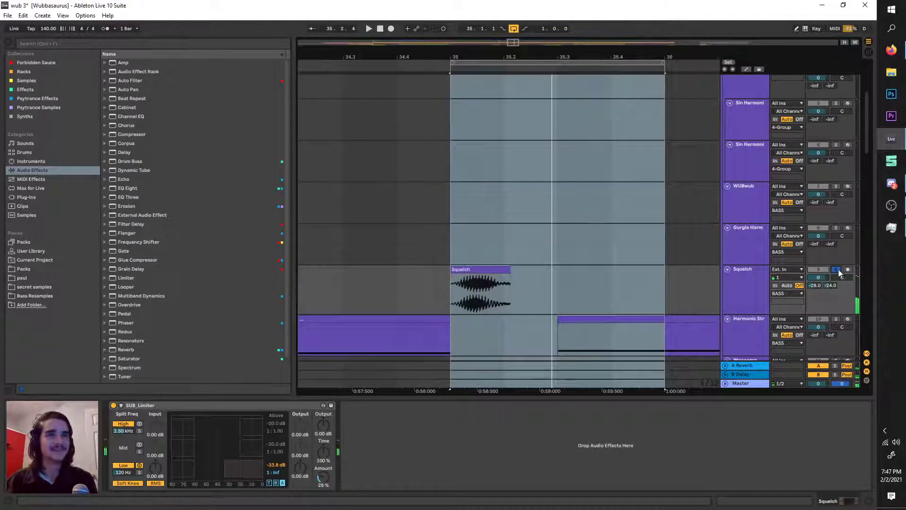
Set the loop back to four bars, from 33.1.1 to 37.1.1.
{"action": "scroll", "coordinate": [584, 304], "scroll_direction": "down", "scroll_amount": 5}
{"action": "scroll", "coordinate": [525, 127], "scroll_direction": "right", "scroll_amount": 1}
{"action": "scroll", "coordinate": [527, 95], "scroll_direction": "down", "scroll_amount": 5}
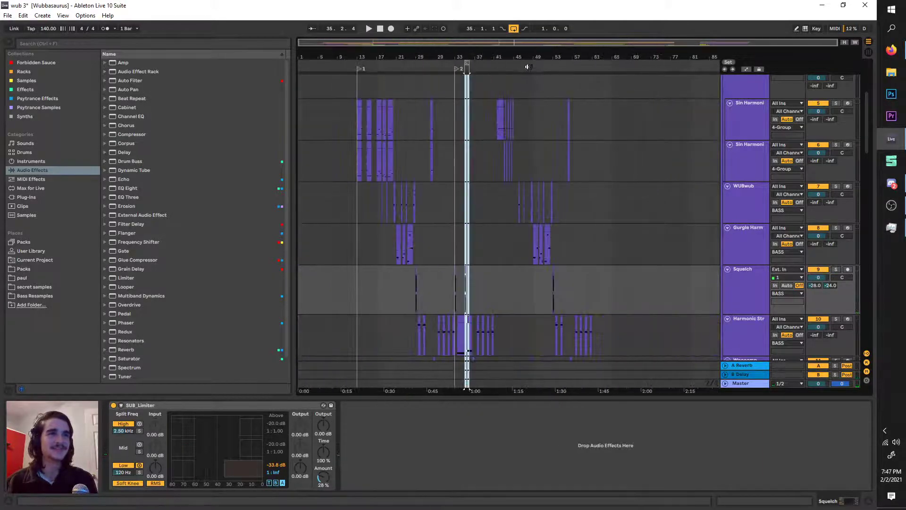
{"action": "scroll", "coordinate": [467, 67], "scroll_direction": "up", "scroll_amount": 3}
{"action": "left_click_drag", "start_coordinate": [470, 63], "coordinate": [488, 91]}
{"action": "scroll", "coordinate": [459, 188], "scroll_direction": "up", "scroll_amount": 5}
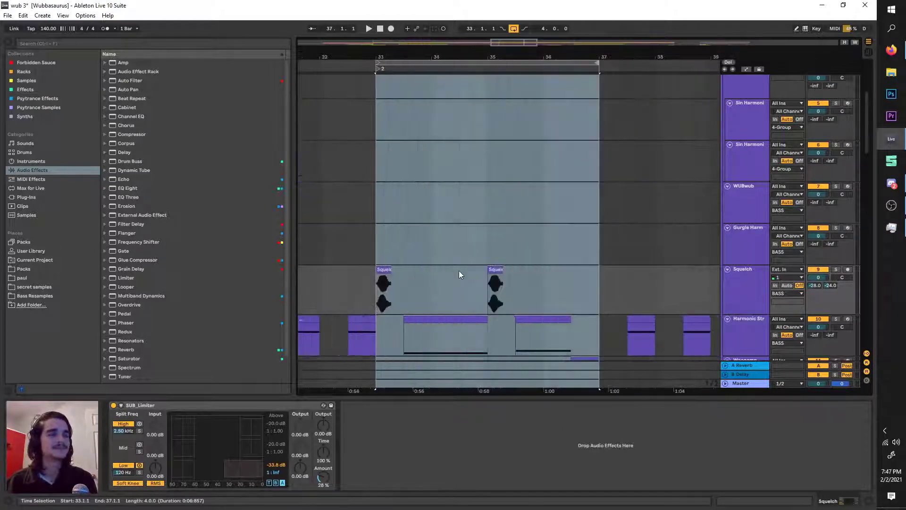
Select the contents of the loop from 33.1.1 to 37.1.1 across all tracks.
{"action": "left_click", "coordinate": [590, 61]}
{"action": "scroll", "coordinate": [700, 302], "scroll_direction": "down", "scroll_amount": 2}
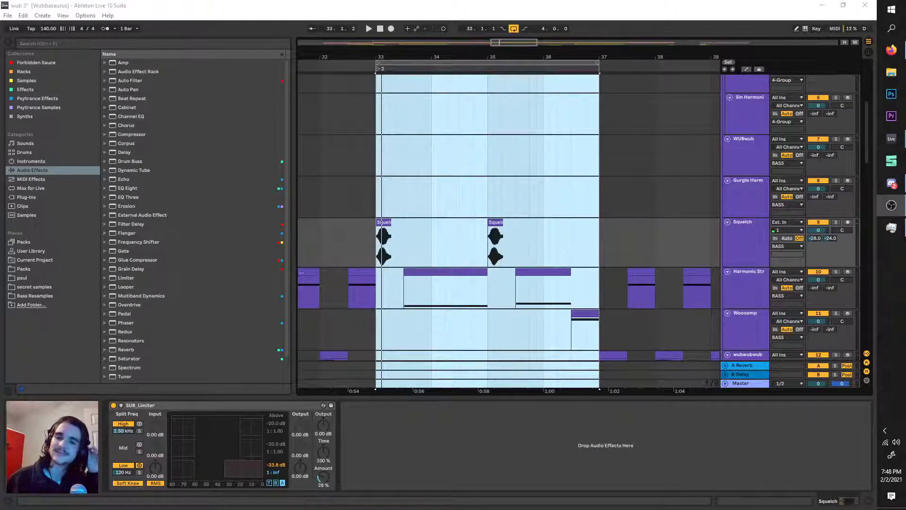
{"action": "key", "text": "alt+Tab"}
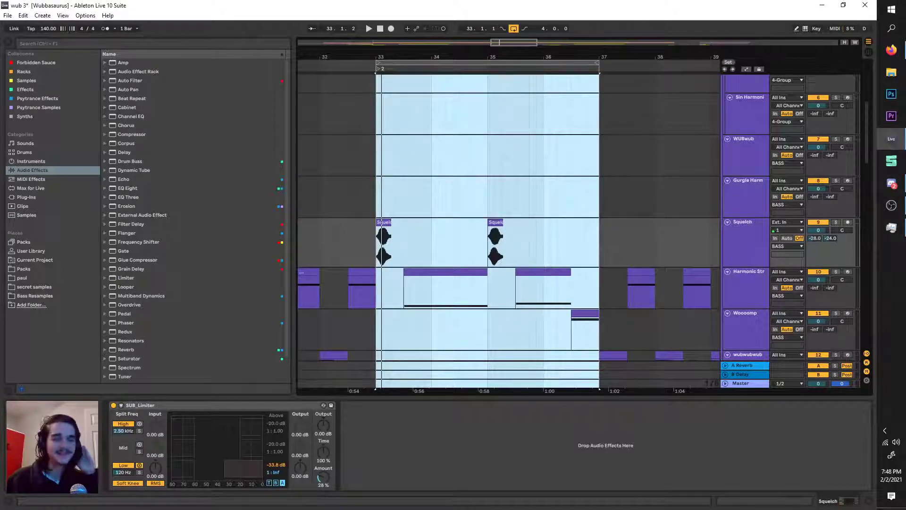
Compare the devices on the Squelch track with those on the Gurgle Harmonic, Harmonic Stretch and Woooomp tracks.
{"action": "key", "text": "alt+Tab"}
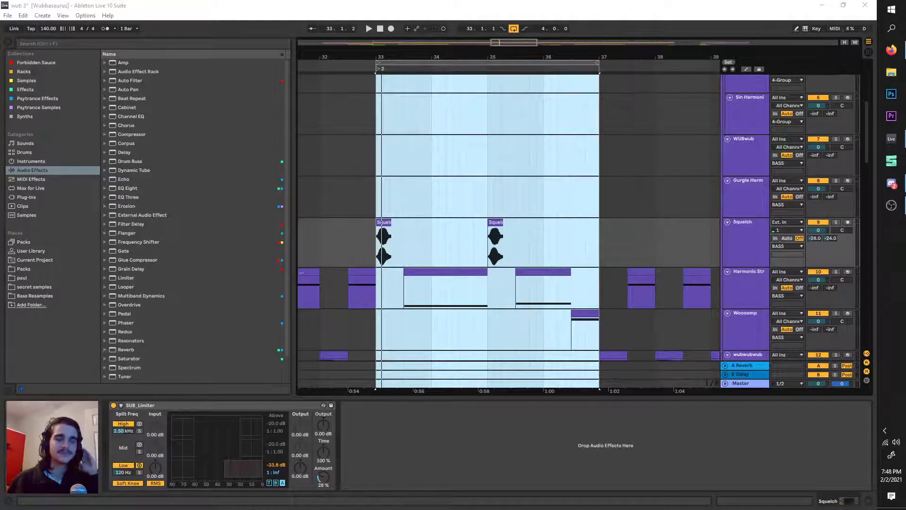
{"action": "left_click", "coordinate": [755, 220]}
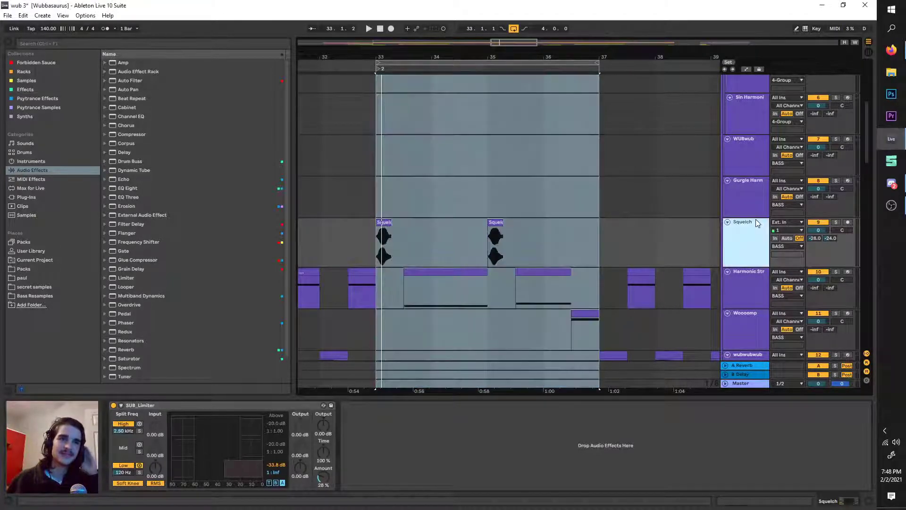
{"action": "left_click", "coordinate": [757, 189]}
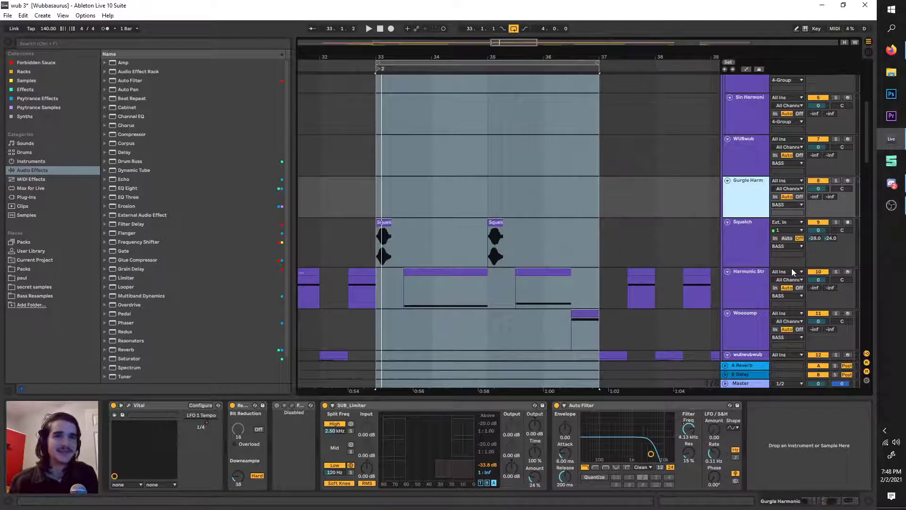
{"action": "left_click", "coordinate": [751, 244]}
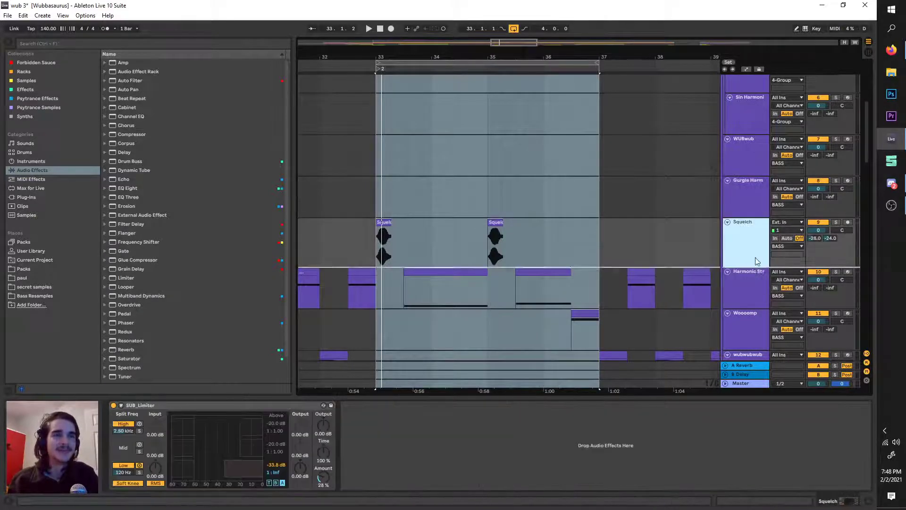
{"action": "left_click", "coordinate": [753, 289]}
{"action": "left_click", "coordinate": [749, 347]}
{"action": "left_click", "coordinate": [754, 250]}
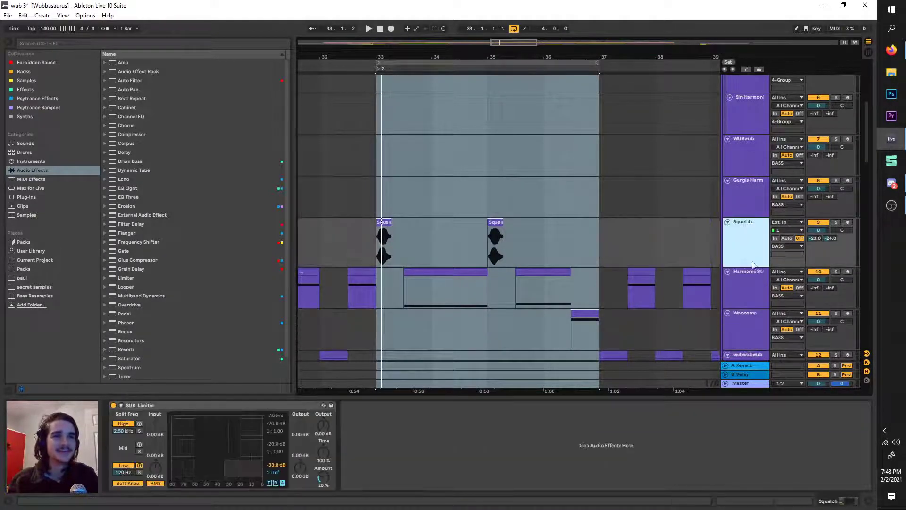
Inspect the device chains of the bass tracks from Gurgle Harmonic up to Squelchy Bass, including the 4 Group.
{"action": "left_click", "coordinate": [753, 200]}
{"action": "left_click", "coordinate": [749, 162]}
{"action": "scroll", "coordinate": [751, 173], "scroll_direction": "up", "scroll_amount": 2}
{"action": "left_click", "coordinate": [752, 172]}
{"action": "scroll", "coordinate": [752, 174], "scroll_direction": "up", "scroll_amount": 1}
{"action": "left_click", "coordinate": [753, 175]}
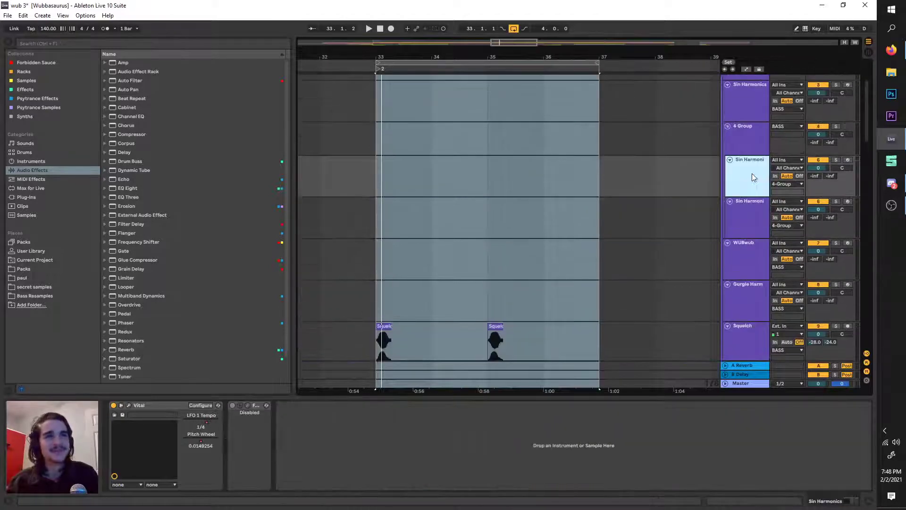
{"action": "left_click", "coordinate": [751, 142]}
{"action": "left_click", "coordinate": [746, 105]}
{"action": "scroll", "coordinate": [744, 100], "scroll_direction": "up", "scroll_amount": 1}
{"action": "left_click", "coordinate": [742, 91]}
{"action": "left_click", "coordinate": [748, 121]}
{"action": "scroll", "coordinate": [749, 121], "scroll_direction": "up", "scroll_amount": 1}
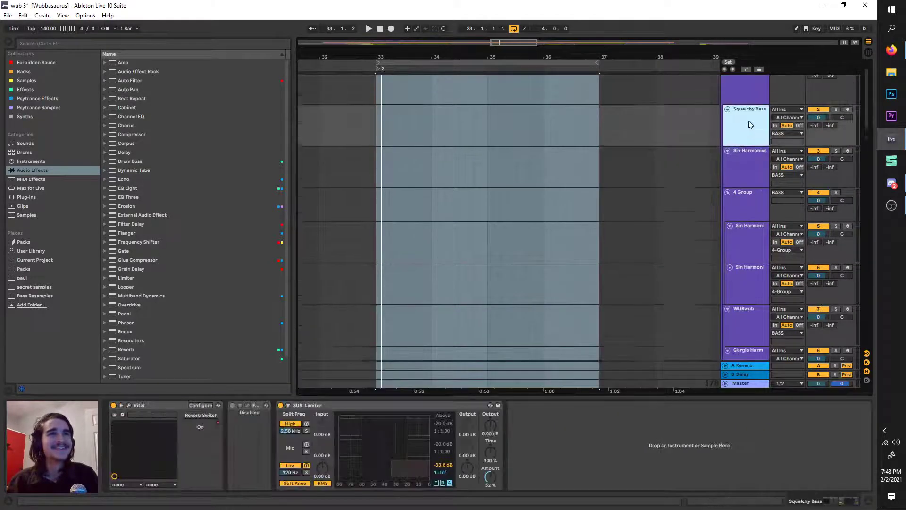
{"action": "left_click", "coordinate": [741, 118]}
Inspect the device chains of the bass tracks again, working down from the 4 Group to Harmonic Stretch.
{"action": "scroll", "coordinate": [749, 152], "scroll_direction": "down", "scroll_amount": 2}
{"action": "left_click", "coordinate": [745, 223]}
{"action": "scroll", "coordinate": [746, 224], "scroll_direction": "down", "scroll_amount": 2}
{"action": "left_click", "coordinate": [747, 246]}
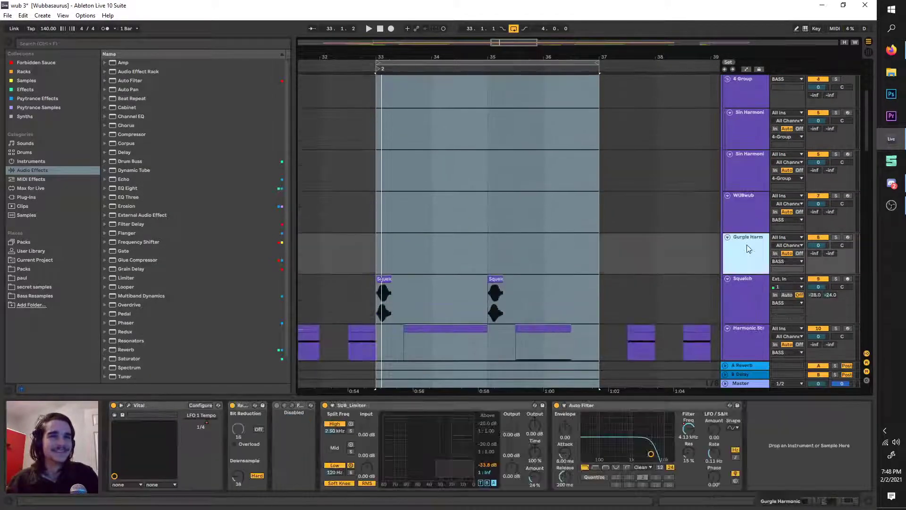
{"action": "left_click", "coordinate": [749, 213]}
{"action": "scroll", "coordinate": [656, 279], "scroll_direction": "down", "scroll_amount": 2}
{"action": "left_click", "coordinate": [764, 173]}
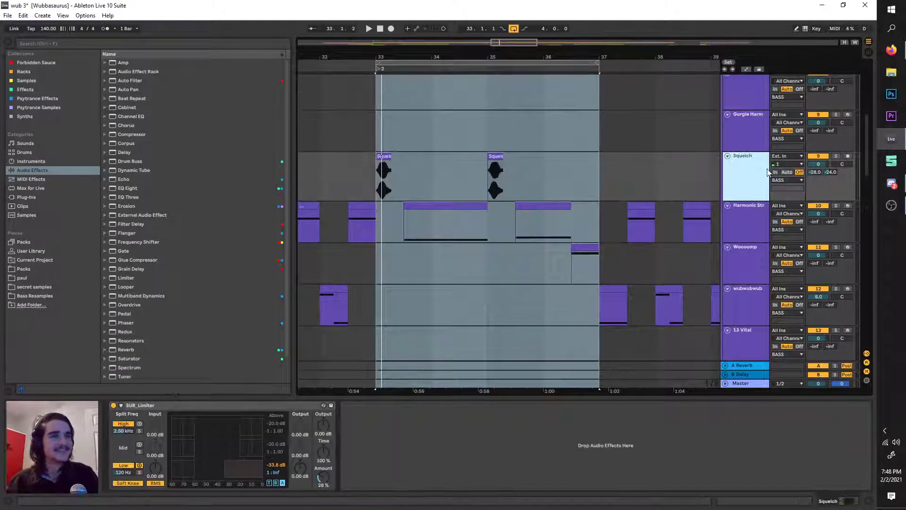
{"action": "left_click", "coordinate": [760, 213]}
{"action": "left_click", "coordinate": [754, 185]}
{"action": "left_click", "coordinate": [752, 224]}
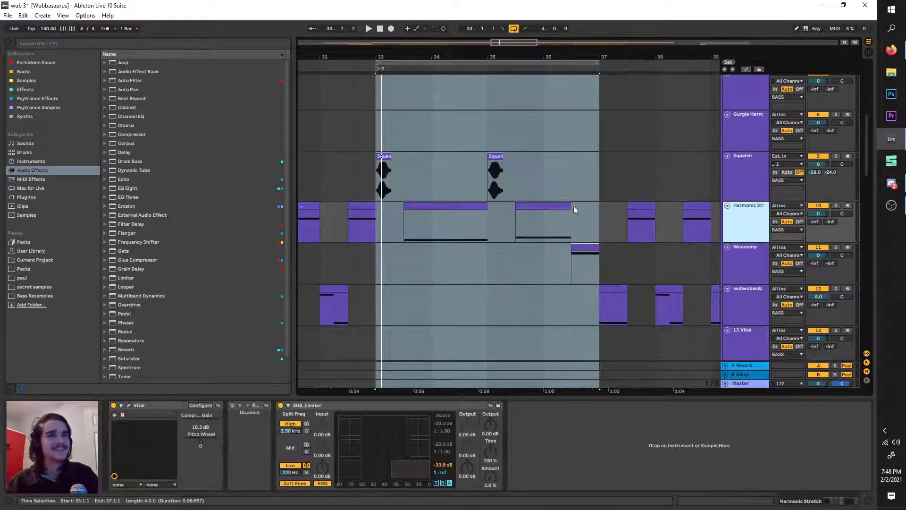
{"action": "scroll", "coordinate": [568, 195], "scroll_direction": "down", "scroll_amount": 3}
{"action": "left_click_drag", "start_coordinate": [540, 57], "coordinate": [489, 59]}
{"action": "scroll", "coordinate": [584, 158], "scroll_direction": "up", "scroll_amount": 3}
{"action": "scroll", "coordinate": [575, 143], "scroll_direction": "down", "scroll_amount": 3}
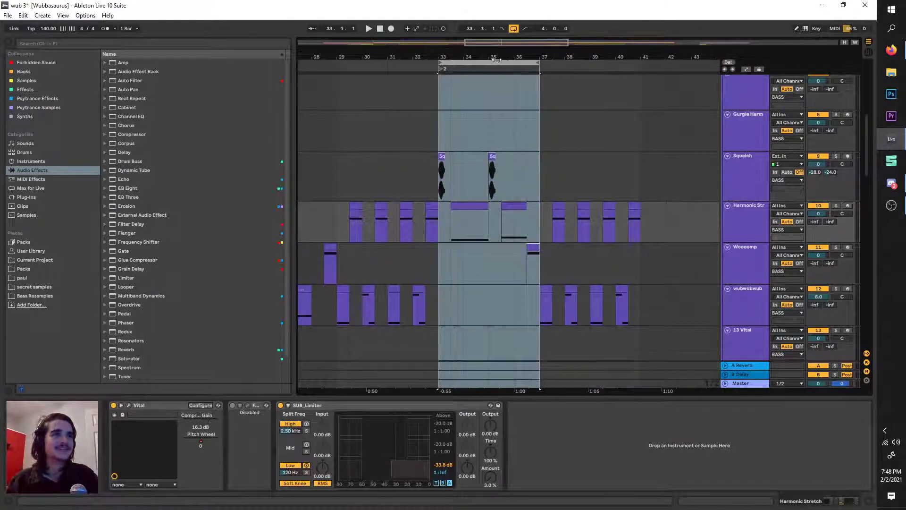
{"action": "scroll", "coordinate": [491, 101], "scroll_direction": "up", "scroll_amount": 3}
{"action": "scroll", "coordinate": [496, 115], "scroll_direction": "down", "scroll_amount": 3}
{"action": "scroll", "coordinate": [485, 115], "scroll_direction": "up", "scroll_amount": 1}
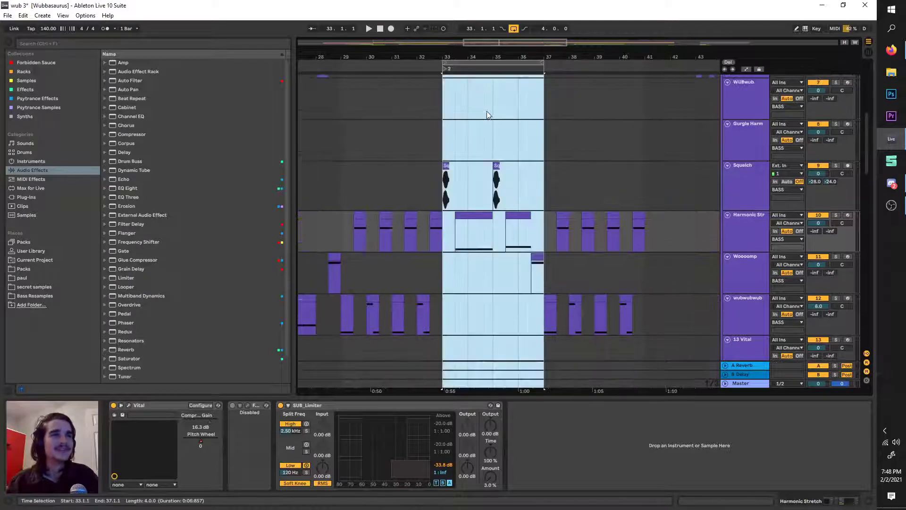
{"action": "scroll", "coordinate": [485, 115], "scroll_direction": "up", "scroll_amount": 3}
{"action": "scroll", "coordinate": [515, 165], "scroll_direction": "right", "scroll_amount": 2}
{"action": "left_click", "coordinate": [488, 63]}
{"action": "scroll", "coordinate": [489, 96], "scroll_direction": "down", "scroll_amount": 3}
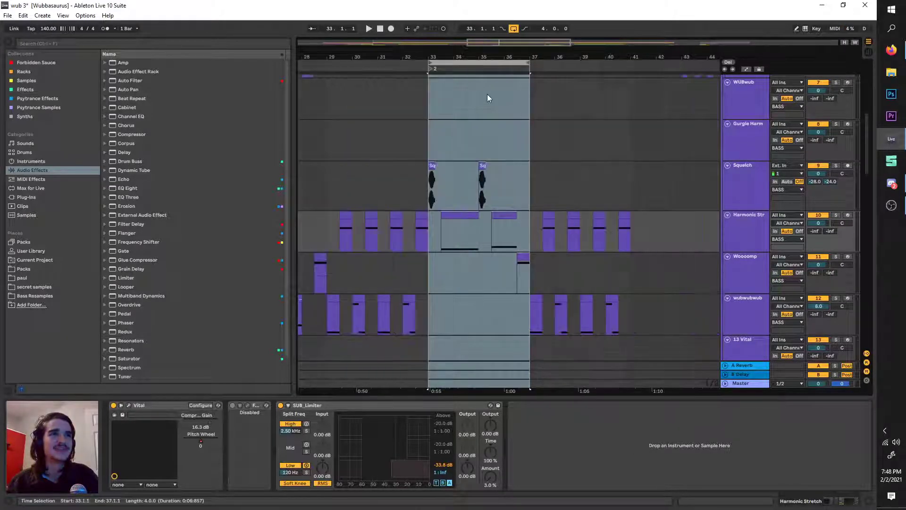
Briefly play the loop from 33.1.1 to 37.1.1 and reselect its contents across all tracks.
{"action": "mouse_move", "coordinate": [475, 64]}
{"action": "left_mouse_down"}
{"action": "mouse_move", "coordinate": [577, 63]}
{"action": "mouse_move", "coordinate": [476, 62]}
{"action": "left_mouse_up"}
{"action": "key", "text": "space"}
{"action": "key", "text": "space"}
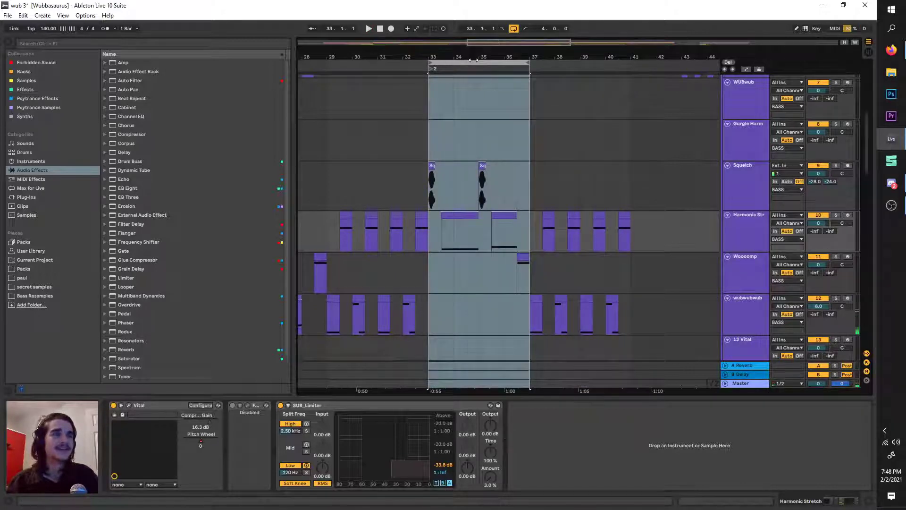
{"action": "scroll", "coordinate": [474, 165], "scroll_direction": "up", "scroll_amount": 3}
{"action": "scroll", "coordinate": [467, 165], "scroll_direction": "right", "scroll_amount": 1}
{"action": "left_click", "coordinate": [449, 63]}
{"action": "scroll", "coordinate": [451, 67], "scroll_direction": "down", "scroll_amount": 3}
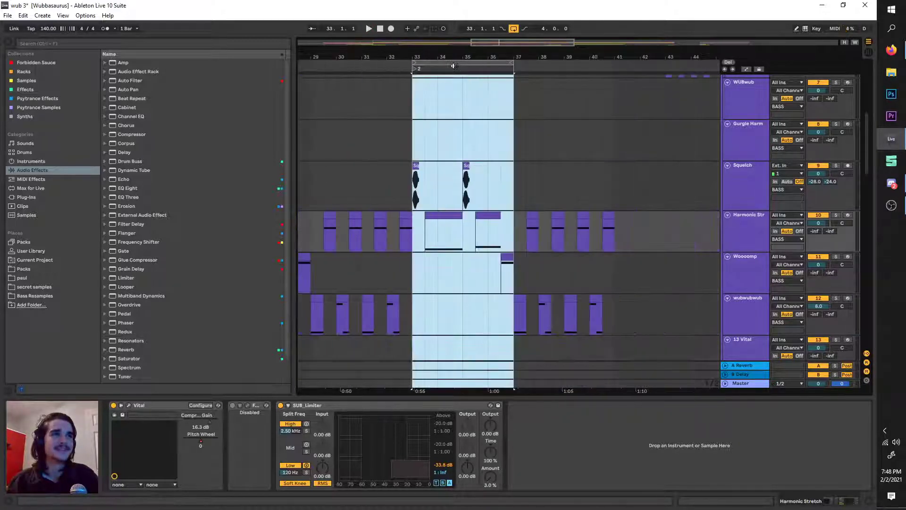
Move the four-bar loop back through the arrangement so it spans 21.1.1 to 25.1.1.
{"action": "mouse_move", "coordinate": [454, 63]}
{"action": "left_mouse_down"}
{"action": "mouse_move", "coordinate": [564, 87]}
{"action": "mouse_move", "coordinate": [465, 66]}
{"action": "left_mouse_up"}
{"action": "scroll", "coordinate": [470, 157], "scroll_direction": "left", "scroll_amount": 3}
{"action": "left_click_drag", "start_coordinate": [559, 63], "coordinate": [412, 81]}
{"action": "scroll", "coordinate": [476, 106], "scroll_direction": "left", "scroll_amount": 2}
{"action": "left_click", "coordinate": [505, 63]}
{"action": "scroll", "coordinate": [455, 176], "scroll_direction": "left", "scroll_amount": 3}
{"action": "left_click_drag", "start_coordinate": [504, 64], "coordinate": [406, 71]}
{"action": "scroll", "coordinate": [441, 155], "scroll_direction": "left", "scroll_amount": 3}
{"action": "scroll", "coordinate": [516, 139], "scroll_direction": "up", "scroll_amount": 3}
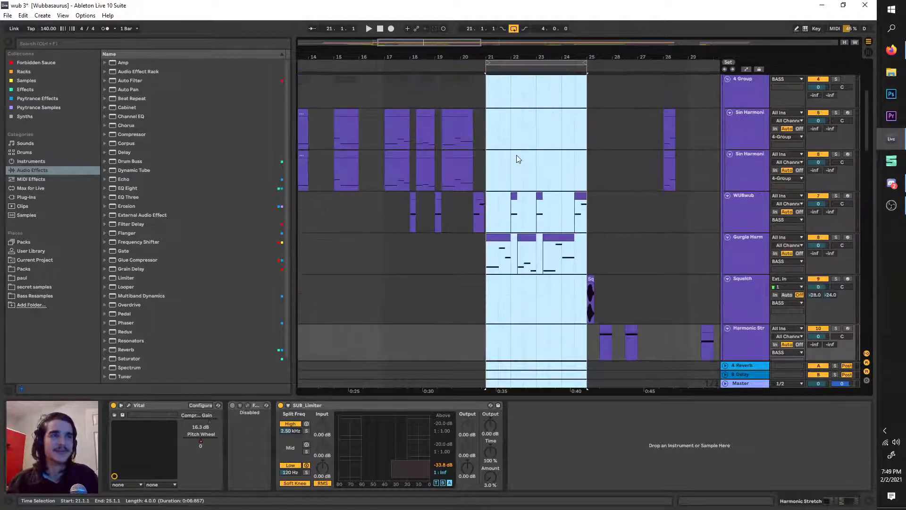
Move the four-bar loop back to 17.1.1 and on to the first phrase, spanning 13.1.1 to 17.1.1.
{"action": "scroll", "coordinate": [516, 139], "scroll_direction": "left", "scroll_amount": 1}
{"action": "left_click_drag", "start_coordinate": [544, 63], "coordinate": [441, 108]}
{"action": "scroll", "coordinate": [441, 123], "scroll_direction": "left", "scroll_amount": 1}
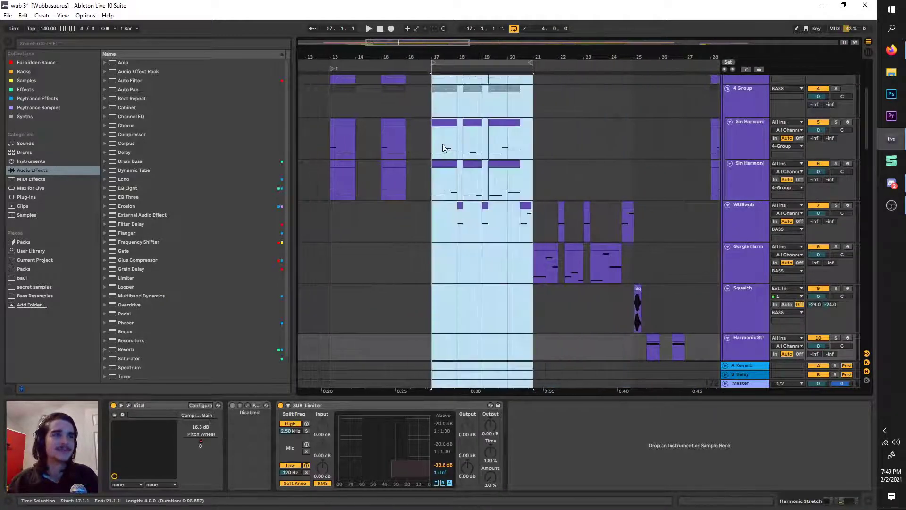
{"action": "scroll", "coordinate": [461, 170], "scroll_direction": "up", "scroll_amount": 3}
{"action": "scroll", "coordinate": [461, 170], "scroll_direction": "left", "scroll_amount": 2}
{"action": "left_click_drag", "start_coordinate": [513, 62], "coordinate": [424, 65]}
{"action": "left_click_drag", "start_coordinate": [416, 165], "coordinate": [490, 222]}
{"action": "scroll", "coordinate": [472, 225], "scroll_direction": "up", "scroll_amount": 3}
{"action": "left_click", "coordinate": [891, 50]}
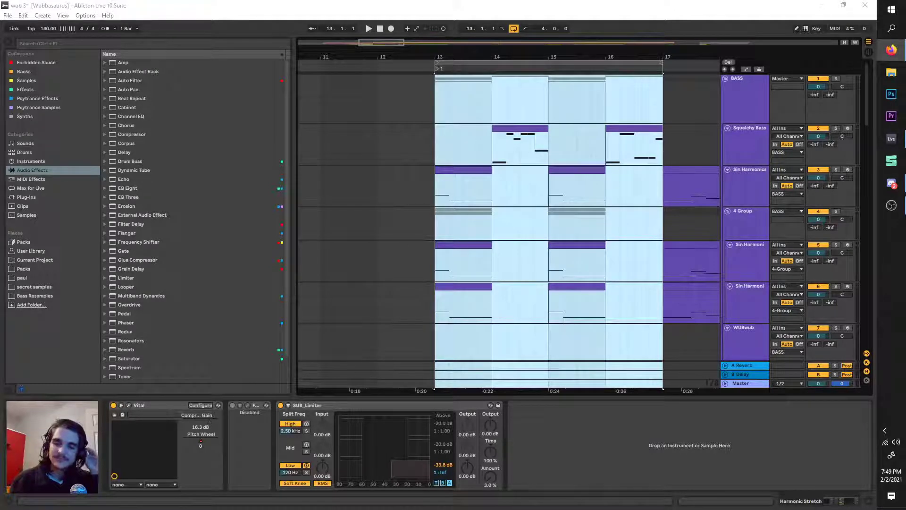
{"action": "left_click", "coordinate": [744, 140]}
{"action": "left_click", "coordinate": [757, 385]}
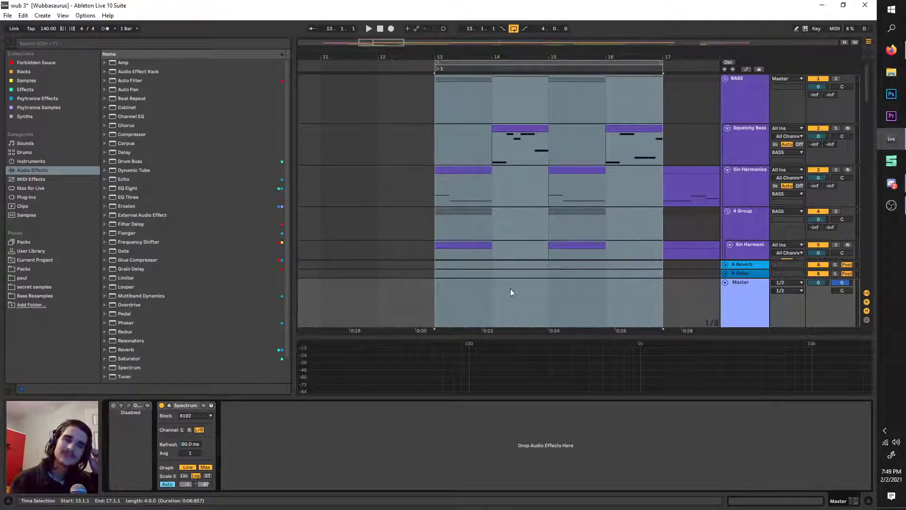
{"action": "left_click", "coordinate": [760, 296]}
{"action": "key", "text": "ctrl+z"}
{"action": "left_click", "coordinate": [763, 358]}
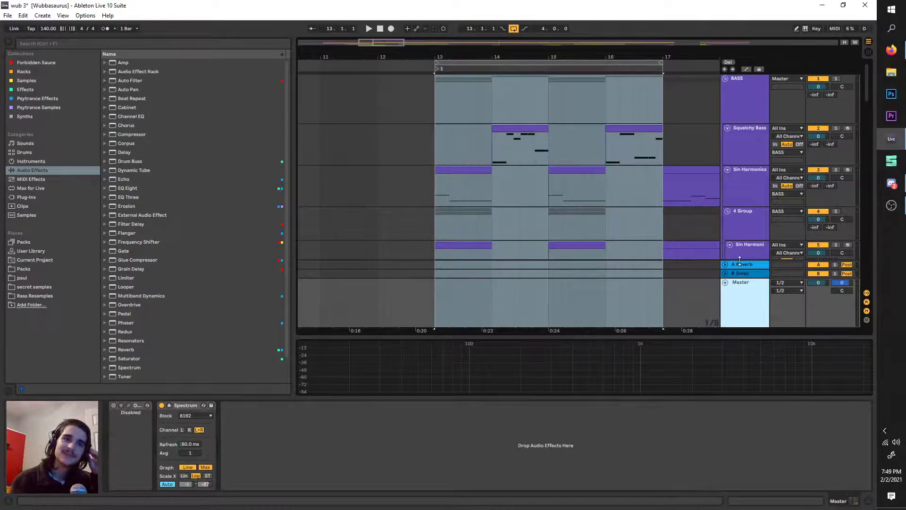
{"action": "left_click", "coordinate": [743, 264]}
{"action": "left_click", "coordinate": [754, 332]}
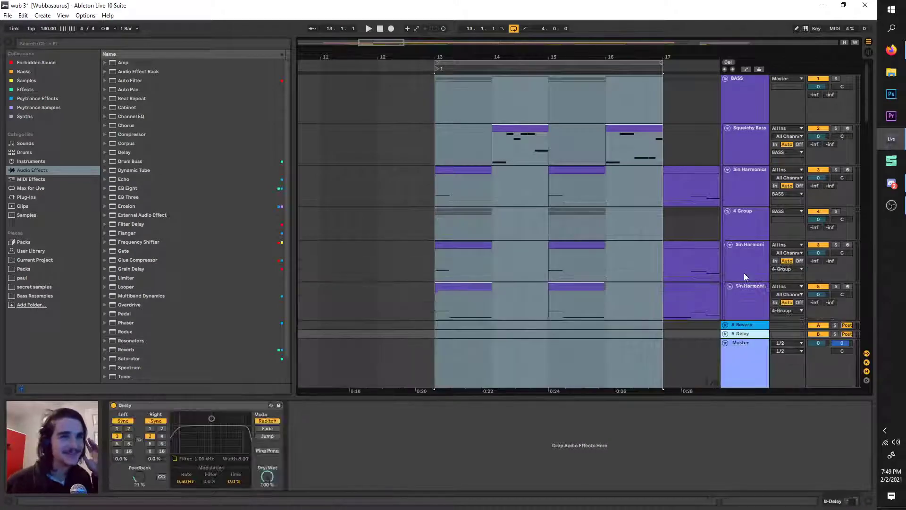
{"action": "left_click", "coordinate": [748, 325]}
{"action": "left_click", "coordinate": [749, 369]}
{"action": "left_click", "coordinate": [753, 272]}
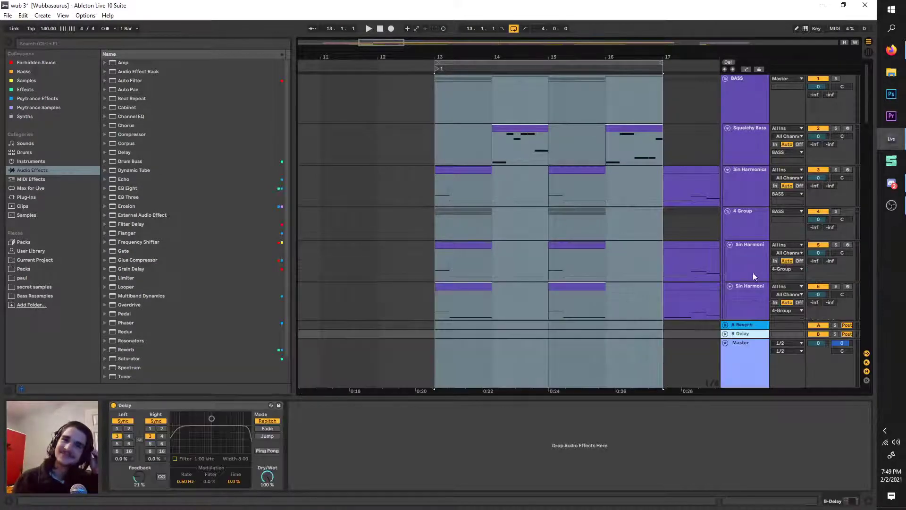
{"action": "left_click", "coordinate": [748, 324]}
{"action": "left_click", "coordinate": [751, 333]}
{"action": "left_click", "coordinate": [752, 326]}
{"action": "left_click", "coordinate": [755, 332]}
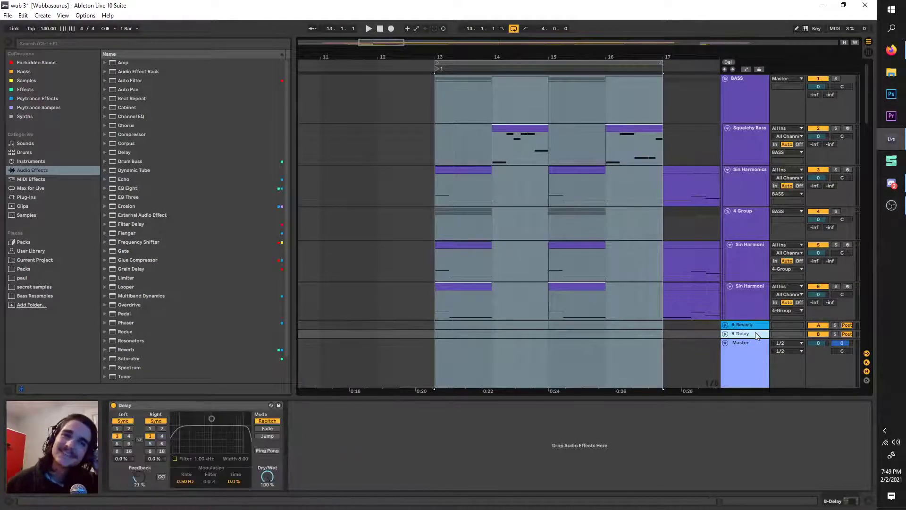
{"action": "left_click", "coordinate": [756, 314]}
{"action": "left_click", "coordinate": [757, 334]}
{"action": "left_click", "coordinate": [746, 326]}
{"action": "left_click", "coordinate": [747, 367]}
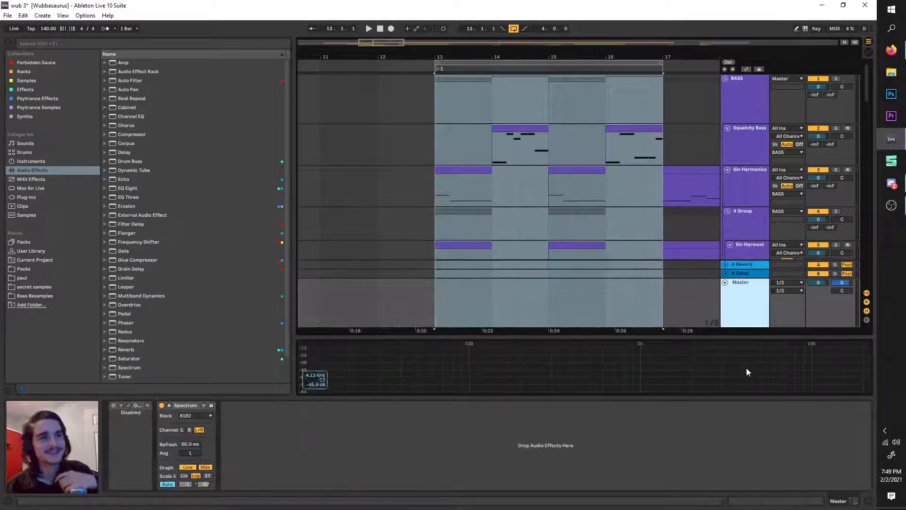
{"action": "left_click", "coordinate": [749, 269]}
{"action": "left_click", "coordinate": [746, 353]}
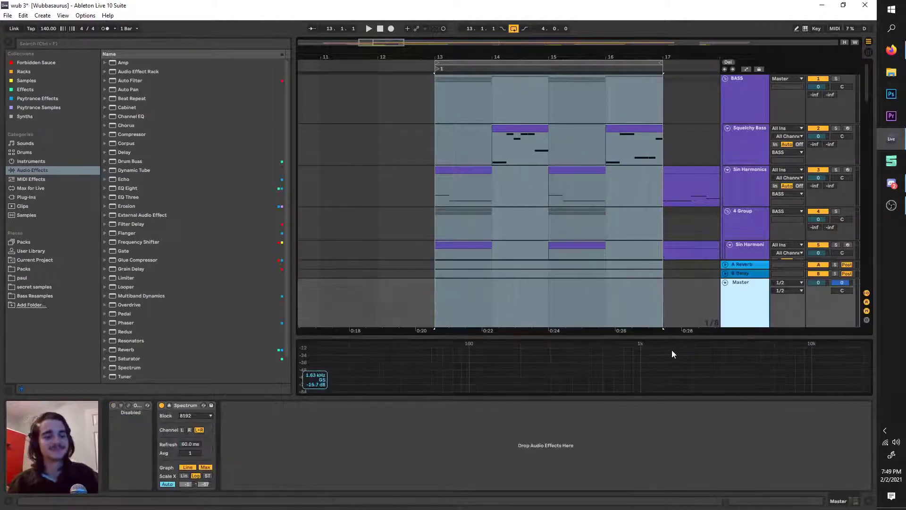
{"action": "left_click", "coordinate": [754, 278]}
{"action": "left_click", "coordinate": [749, 354]}
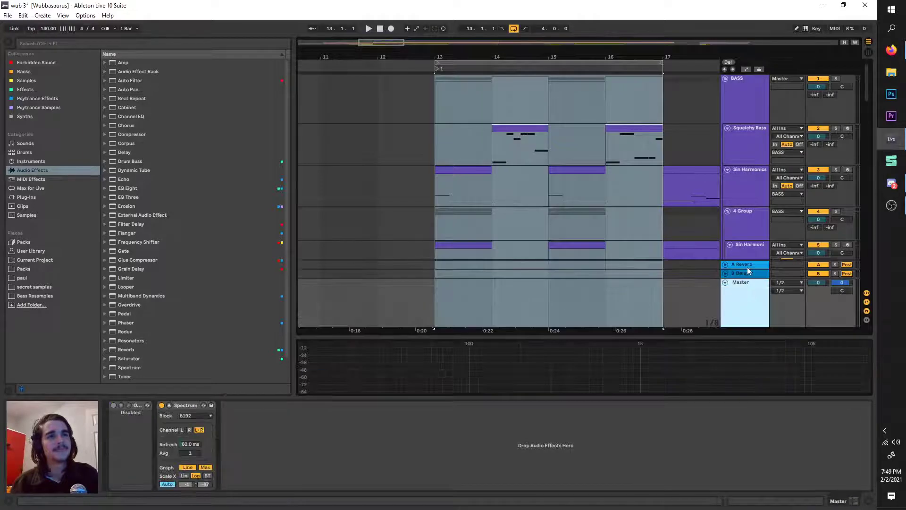
{"action": "left_click", "coordinate": [747, 267]}
{"action": "left_click", "coordinate": [754, 334]}
{"action": "left_click", "coordinate": [753, 351]}
{"action": "left_click", "coordinate": [749, 265]}
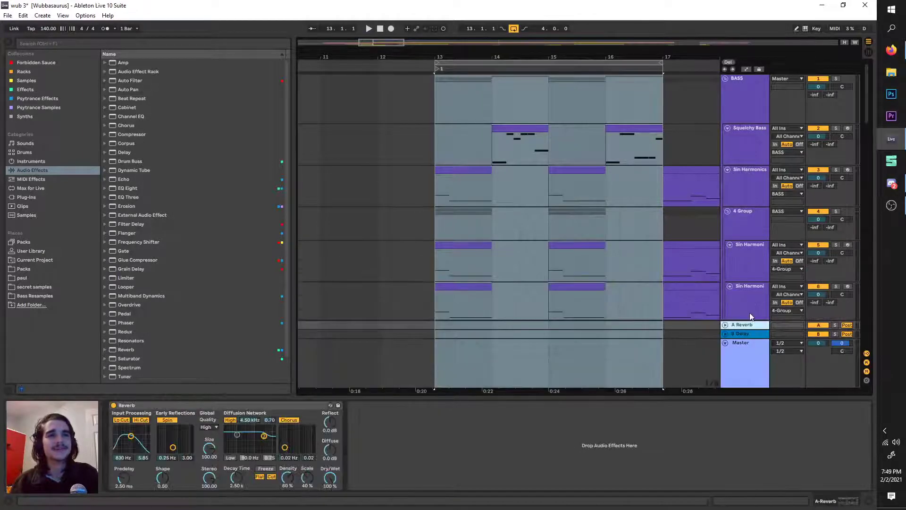
Select the contents of the loop from 13.1.1 to 17.1.1 across all tracks.
{"action": "left_click_drag", "start_coordinate": [572, 246], "coordinate": [515, 246]}
{"action": "left_click_drag", "start_coordinate": [506, 62], "coordinate": [457, 63]}
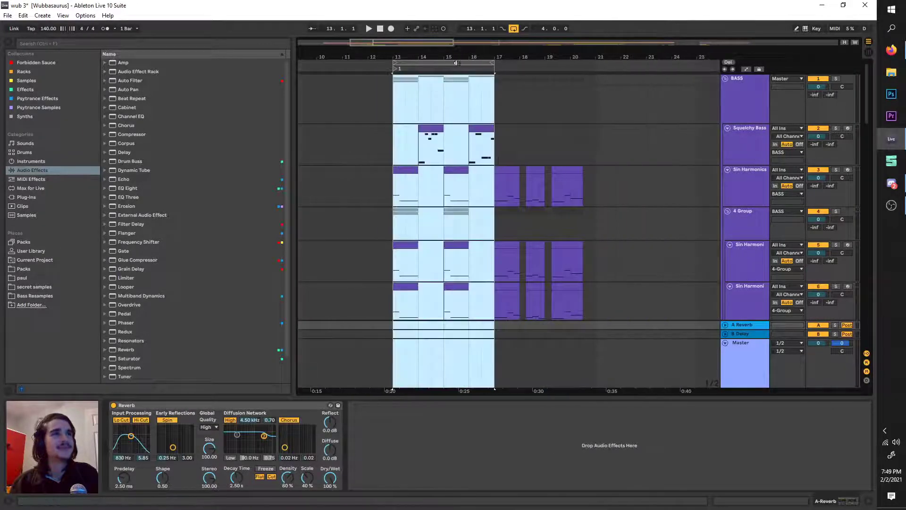
{"action": "left_click", "coordinate": [478, 63]}
{"action": "scroll", "coordinate": [461, 170], "scroll_direction": "down", "scroll_amount": 3}
{"action": "scroll", "coordinate": [463, 206], "scroll_direction": "up", "scroll_amount": 3}
{"action": "scroll", "coordinate": [460, 210], "scroll_direction": "down", "scroll_amount": 5}
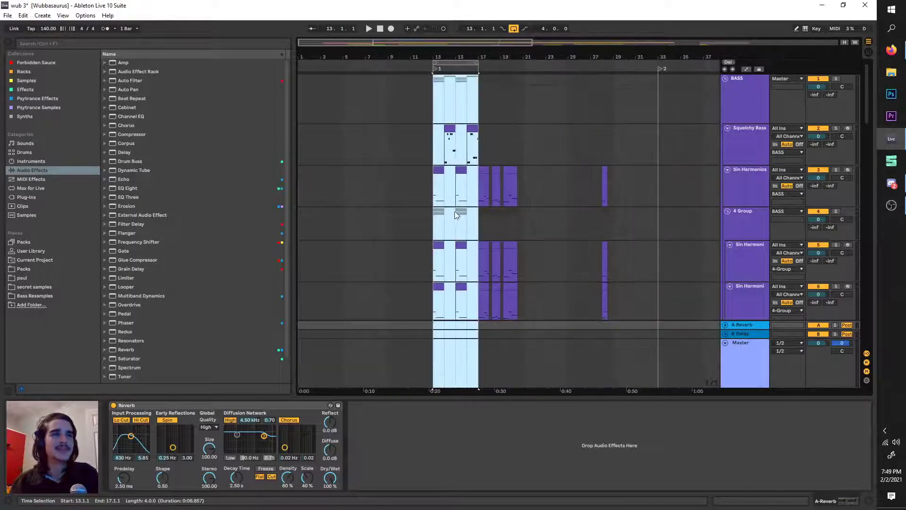
{"action": "scroll", "coordinate": [455, 211], "scroll_direction": "up", "scroll_amount": 3}
{"action": "scroll", "coordinate": [452, 203], "scroll_direction": "up", "scroll_amount": 3}
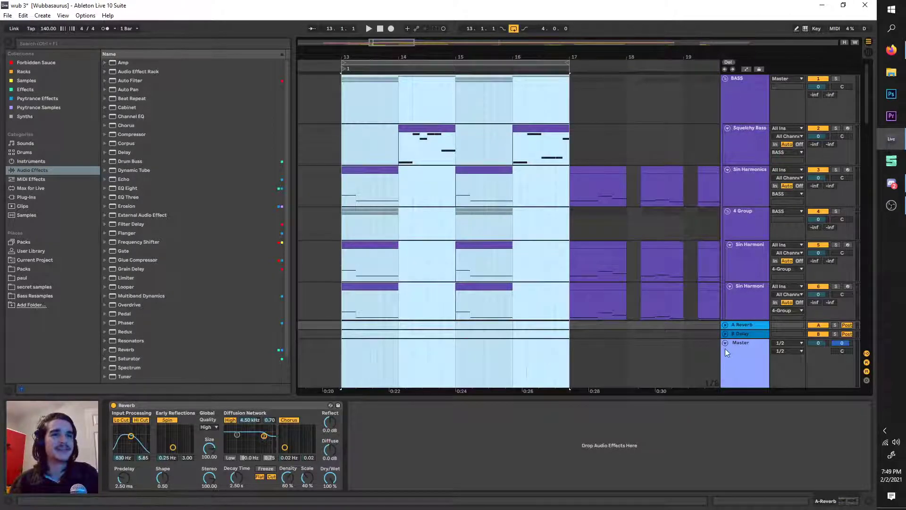
Collapse the Master track and select the first Sin Harmonics track in the 4 Group.
{"action": "left_click", "coordinate": [726, 349]}
{"action": "left_click", "coordinate": [725, 283]}
{"action": "left_click", "coordinate": [730, 286]}
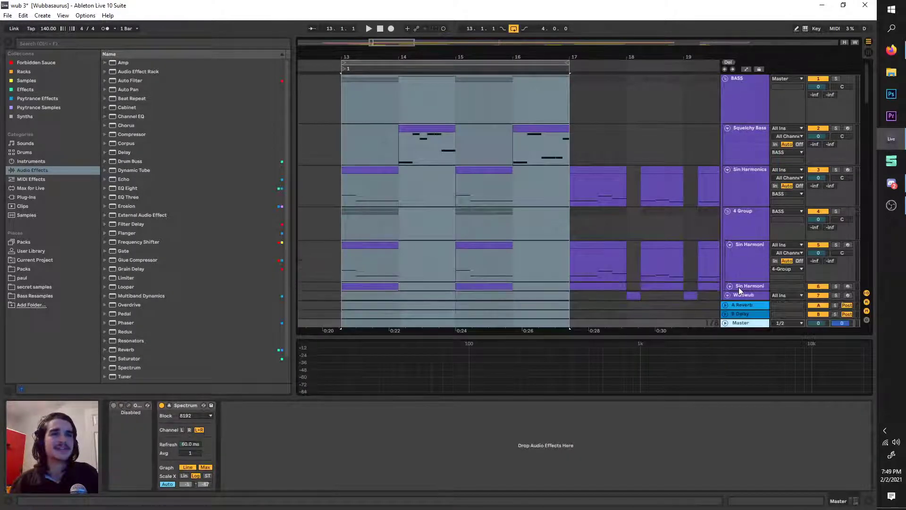
{"action": "left_click", "coordinate": [730, 286]}
{"action": "left_click", "coordinate": [743, 290]}
{"action": "left_click", "coordinate": [736, 239]}
Reselect the four bars from 13.1.1 to 17.1.1 across all tracks and examine the opening bass phrase.
{"action": "left_click_drag", "start_coordinate": [525, 245], "coordinate": [563, 245]}
{"action": "scroll", "coordinate": [547, 222], "scroll_direction": "down", "scroll_amount": 2}
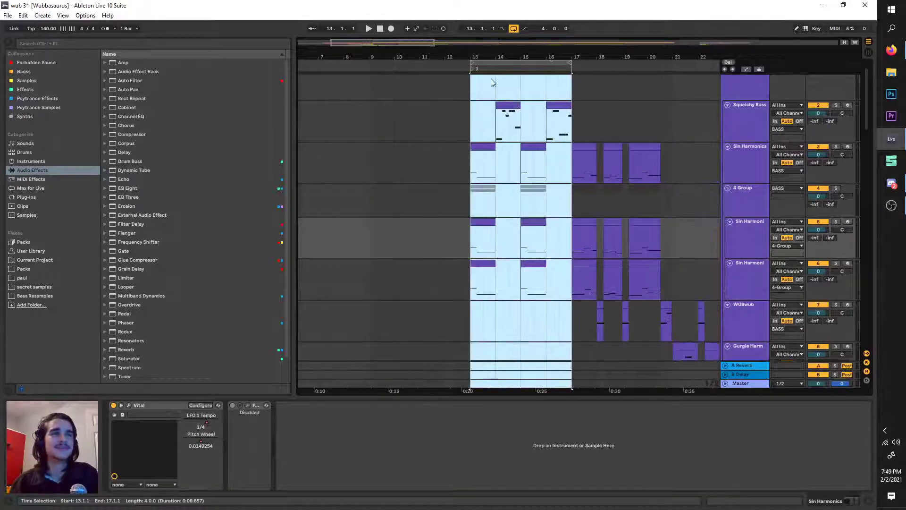
{"action": "left_click_drag", "start_coordinate": [563, 59], "coordinate": [582, 65]}
{"action": "left_click_drag", "start_coordinate": [580, 149], "coordinate": [485, 196]}
{"action": "scroll", "coordinate": [486, 197], "scroll_direction": "up", "scroll_amount": 4}
{"action": "scroll", "coordinate": [485, 211], "scroll_direction": "down", "scroll_amount": 4}
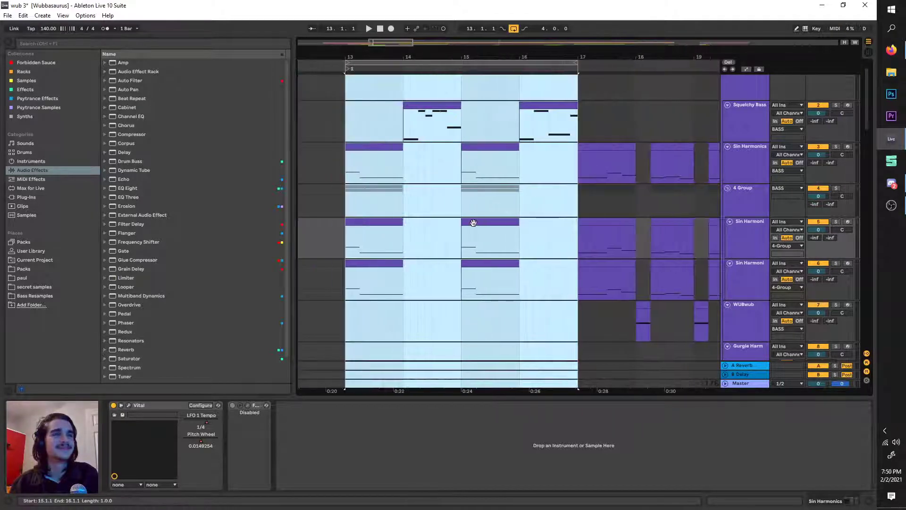
Move the four-bar loop on to 17.1.1 to 21.1.1 and select its contents across the drum tracks.
{"action": "left_click", "coordinate": [746, 137]}
{"action": "left_click", "coordinate": [578, 282]}
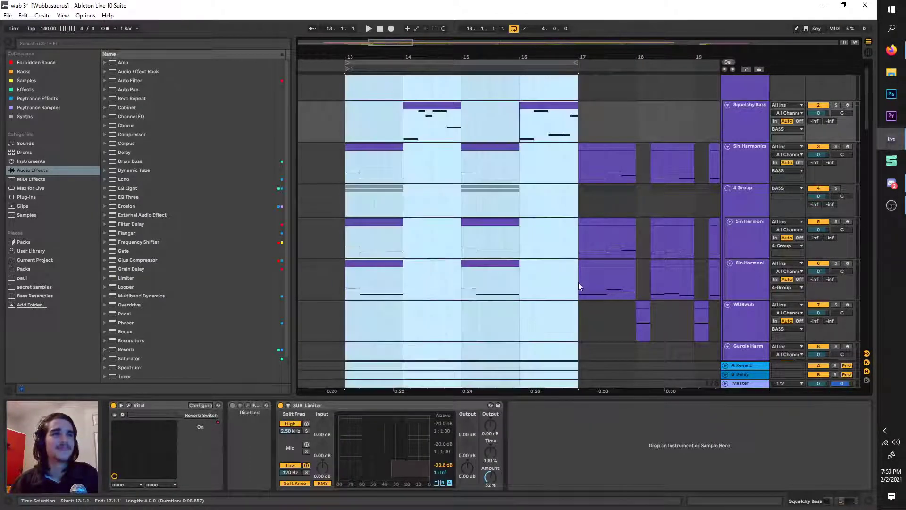
{"action": "scroll", "coordinate": [579, 280], "scroll_direction": "down", "scroll_amount": 4}
{"action": "scroll", "coordinate": [579, 260], "scroll_direction": "down", "scroll_amount": 10}
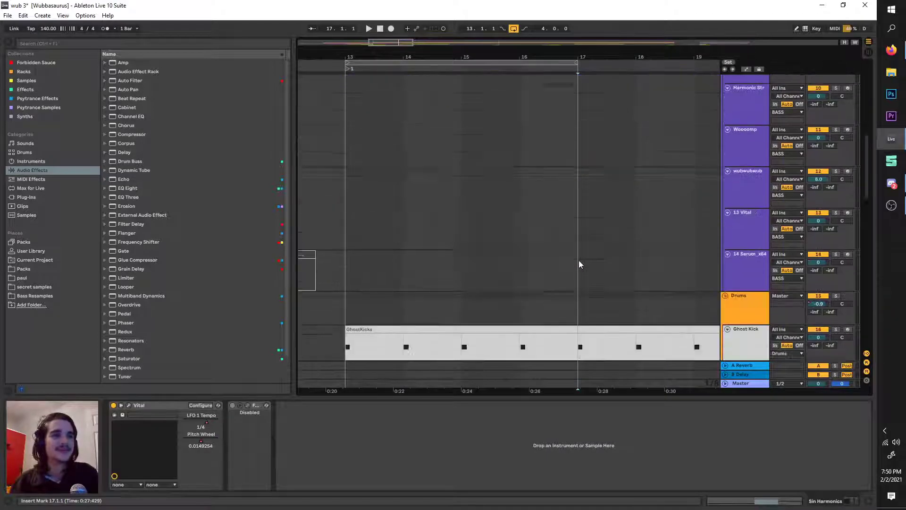
{"action": "left_click", "coordinate": [578, 216]}
{"action": "scroll", "coordinate": [575, 256], "scroll_direction": "down", "scroll_amount": 3}
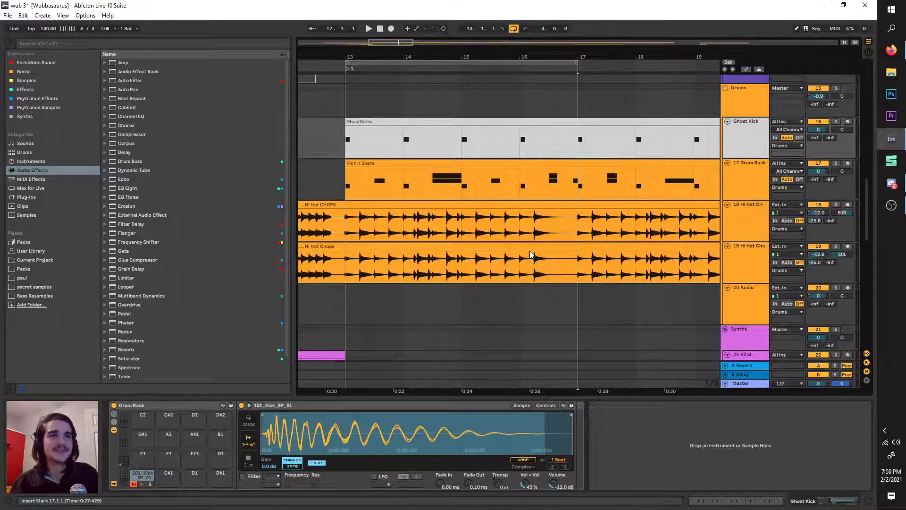
{"action": "scroll", "coordinate": [529, 254], "scroll_direction": "down", "scroll_amount": 3}
{"action": "scroll", "coordinate": [503, 137], "scroll_direction": "right", "scroll_amount": 2}
{"action": "left_click_drag", "start_coordinate": [507, 63], "coordinate": [610, 76]}
{"action": "scroll", "coordinate": [580, 215], "scroll_direction": "right", "scroll_amount": 3}
{"action": "left_click", "coordinate": [532, 62]}
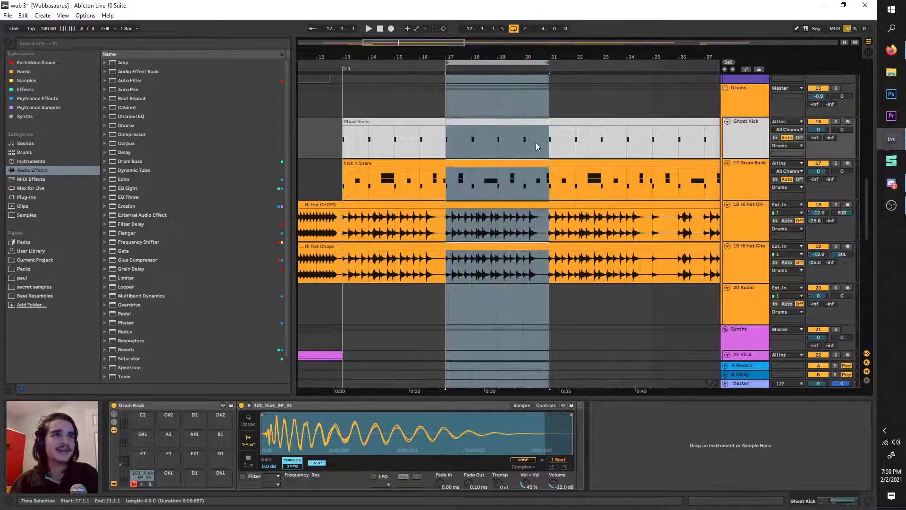
Move the four-bar loop forward past 21.1.1 to the second section, spanning 33.1.1 to 37.1.1.
{"action": "scroll", "coordinate": [536, 144], "scroll_direction": "right", "scroll_amount": 1}
{"action": "left_click_drag", "start_coordinate": [484, 65], "coordinate": [588, 64]}
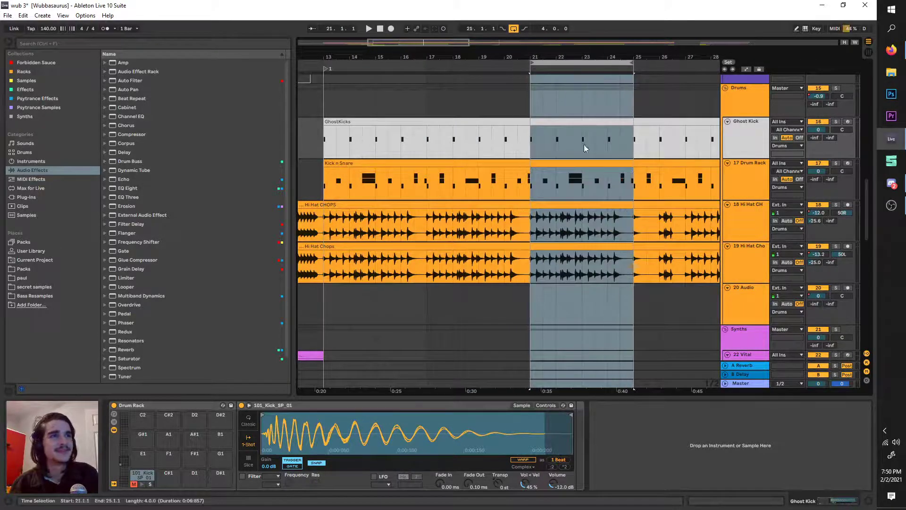
{"action": "scroll", "coordinate": [583, 154], "scroll_direction": "right", "scroll_amount": 3}
{"action": "scroll", "coordinate": [583, 154], "scroll_direction": "down", "scroll_amount": 3}
{"action": "scroll", "coordinate": [583, 153], "scroll_direction": "right", "scroll_amount": 1}
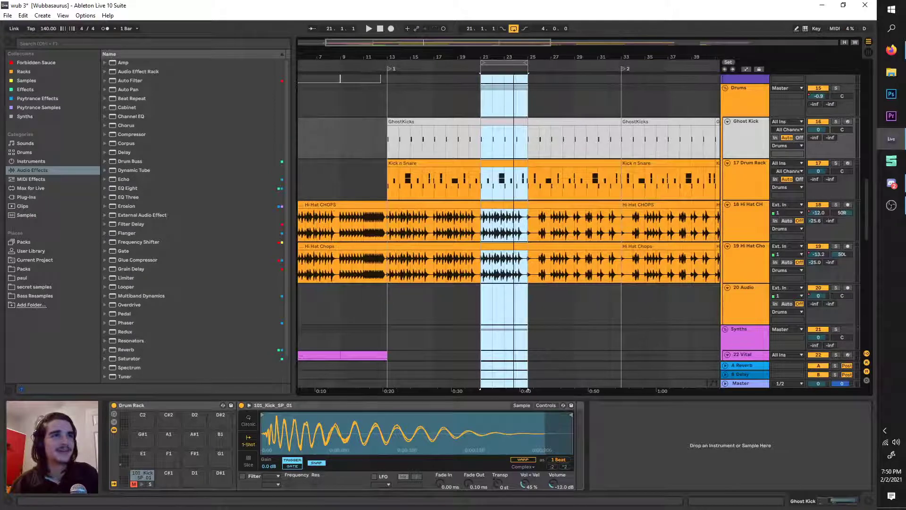
{"action": "left_click_drag", "start_coordinate": [517, 62], "coordinate": [590, 74]}
Examine which bass clips fall between 33.1.1 and 37.1.1 and how they compare with the surrounding phrases.
{"action": "scroll", "coordinate": [573, 156], "scroll_direction": "up", "scroll_amount": 5}
{"action": "scroll", "coordinate": [578, 208], "scroll_direction": "up", "scroll_amount": 5}
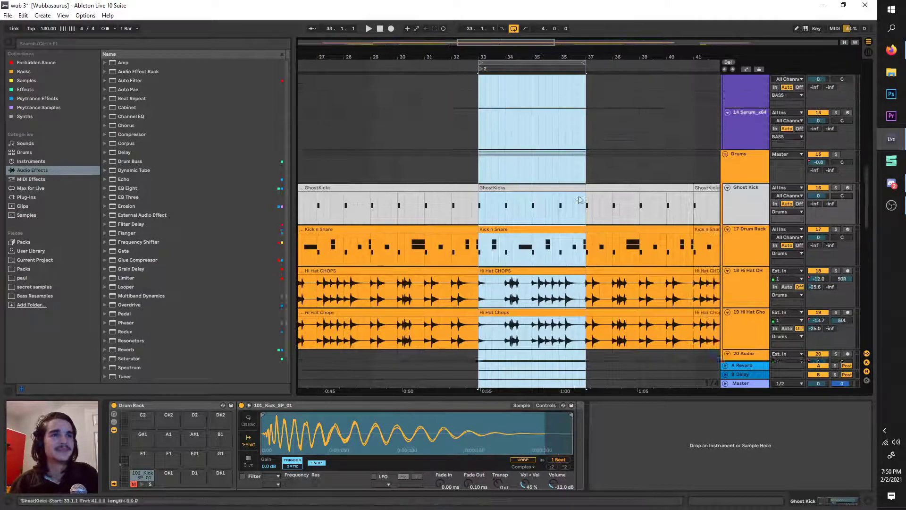
{"action": "scroll", "coordinate": [579, 208], "scroll_direction": "up", "scroll_amount": 10}
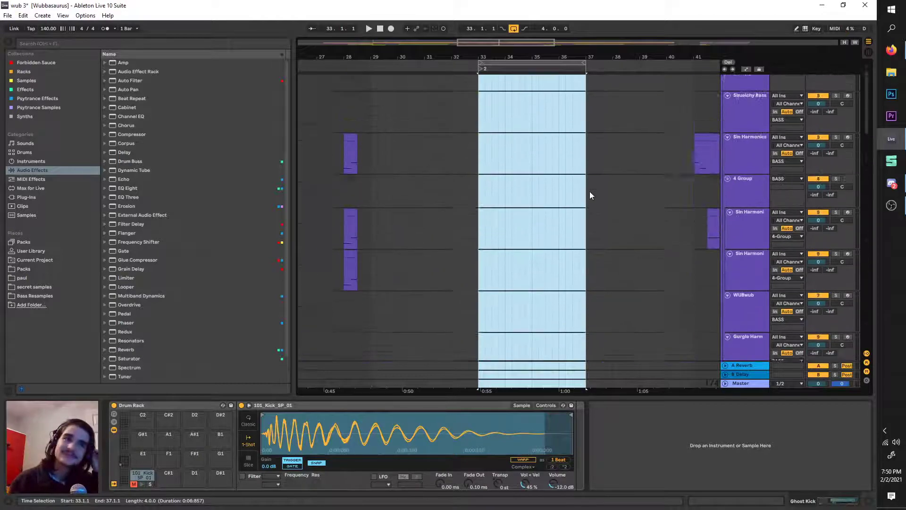
{"action": "scroll", "coordinate": [557, 151], "scroll_direction": "down", "scroll_amount": 5}
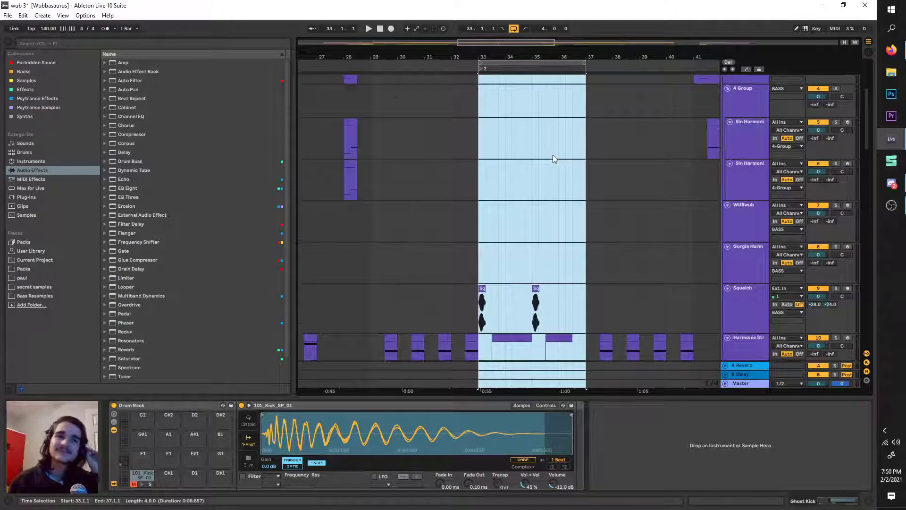
{"action": "scroll", "coordinate": [553, 154], "scroll_direction": "down", "scroll_amount": 3}
{"action": "scroll", "coordinate": [531, 91], "scroll_direction": "down", "scroll_amount": 3}
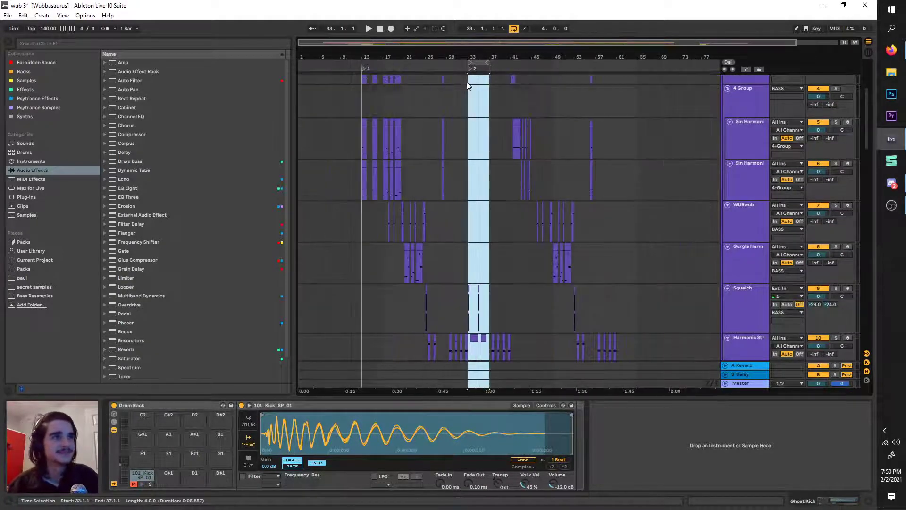
{"action": "scroll", "coordinate": [470, 86], "scroll_direction": "up", "scroll_amount": 3}
{"action": "left_click", "coordinate": [489, 69]}
{"action": "key", "text": "plus"}
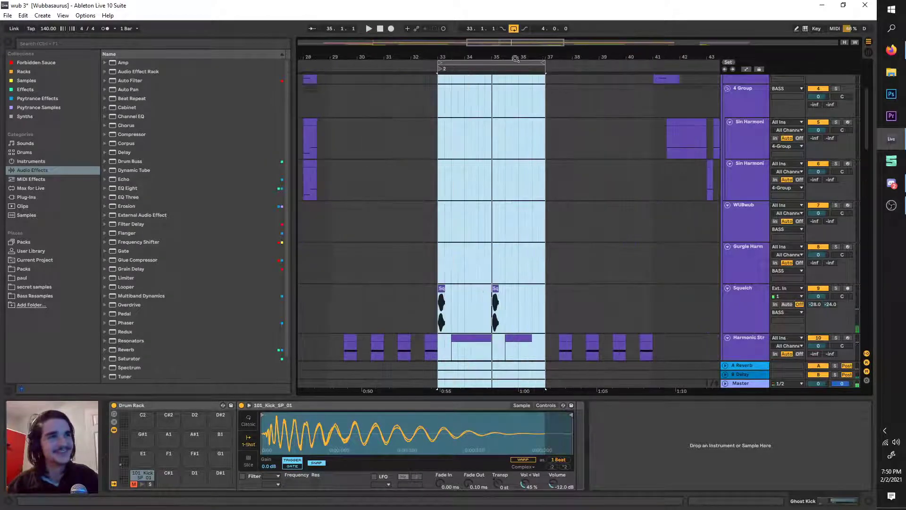
Play back the loop from 33.1.1 to 37.1.1 to listen to the second section's opening bass phrase.
{"action": "left_click_drag", "start_coordinate": [506, 57], "coordinate": [497, 57]}
{"action": "left_click", "coordinate": [496, 68]}
{"action": "left_click", "coordinate": [498, 63]}
{"action": "key", "text": "space"}
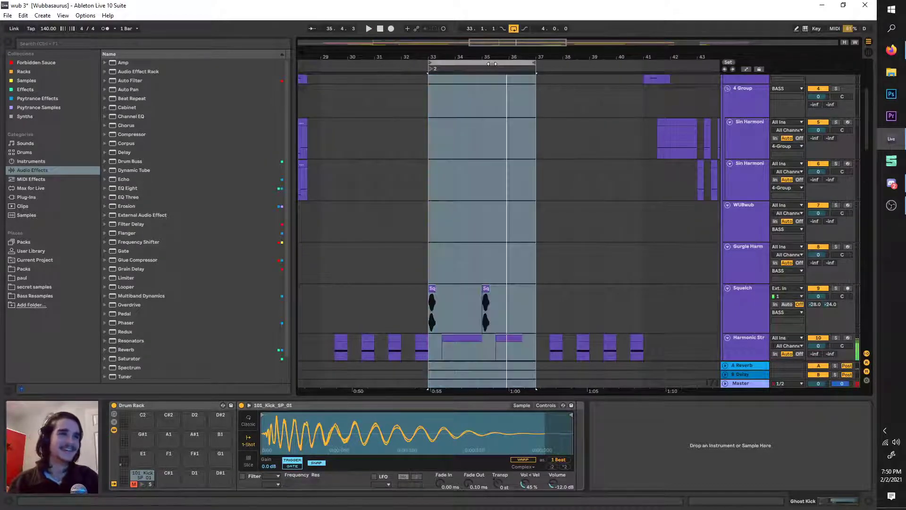
{"action": "scroll", "coordinate": [511, 88], "scroll_direction": "up", "scroll_amount": 3}
{"action": "scroll", "coordinate": [517, 99], "scroll_direction": "down", "scroll_amount": 3}
{"action": "left_click_drag", "start_coordinate": [516, 163], "coordinate": [405, 83]}
{"action": "scroll", "coordinate": [405, 78], "scroll_direction": "down", "scroll_amount": 2}
{"action": "key", "text": "space"}
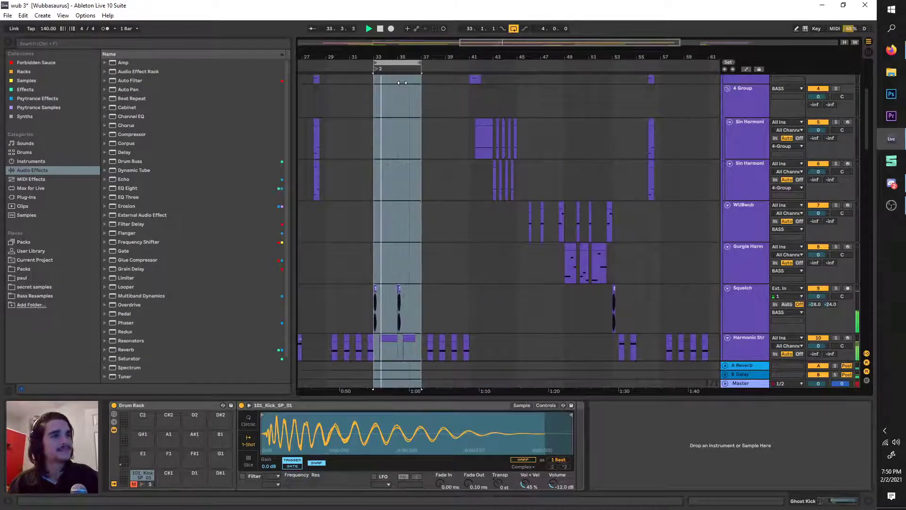
Select the Harmonic Stretch clip from 33.3.1 to 35.1.1 and display the track's Vital Pitch Wheel automation.
{"action": "key", "text": "plus"}
{"action": "left_click_drag", "start_coordinate": [361, 346], "coordinate": [402, 347]}
{"action": "key", "text": "space"}
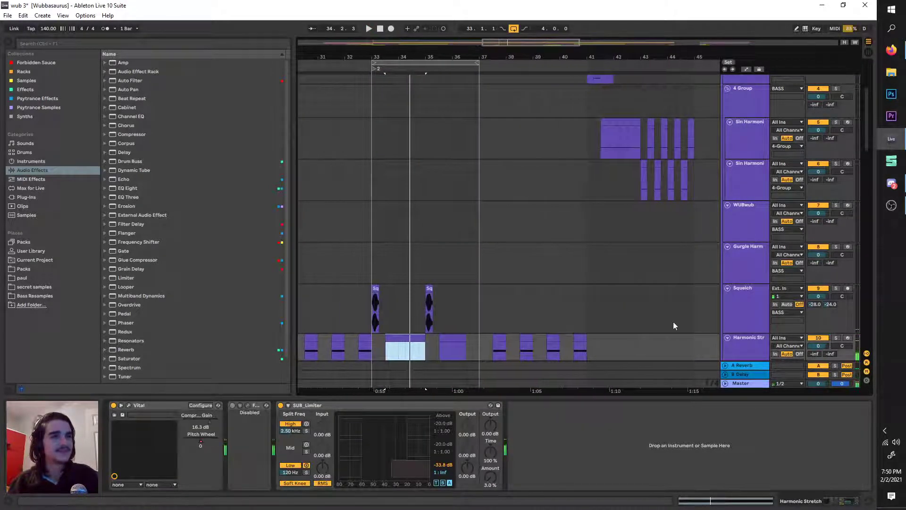
{"action": "key", "text": "a"}
{"action": "key", "text": "plus"}
{"action": "key", "text": "plus"}
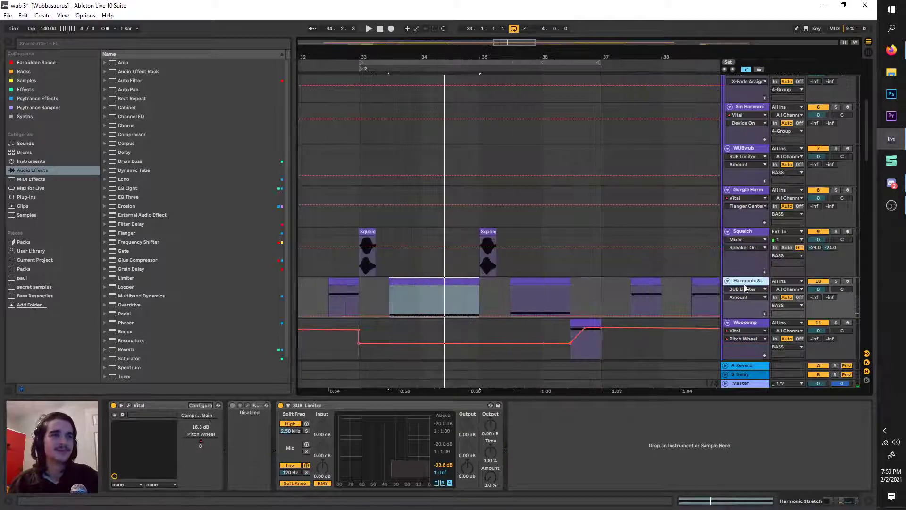
{"action": "left_click", "coordinate": [188, 440]}
Draw a Pitch Wheel ramp falling from 33.3.1 to the minimum at 35.1.1 on Harmonic Stretch and play it back.
{"action": "key", "text": "plus"}
{"action": "key", "text": "plus"}
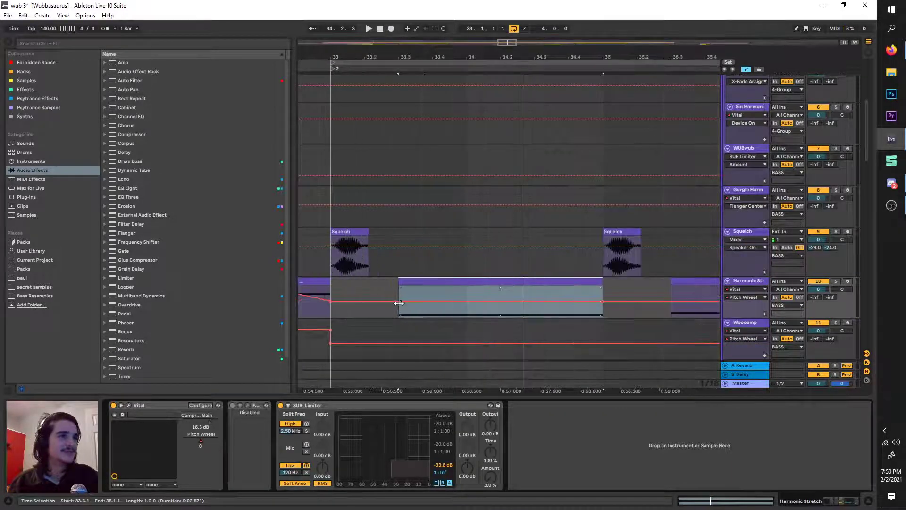
{"action": "left_click", "coordinate": [399, 301]}
{"action": "left_click_drag", "start_coordinate": [602, 301], "coordinate": [602, 316]}
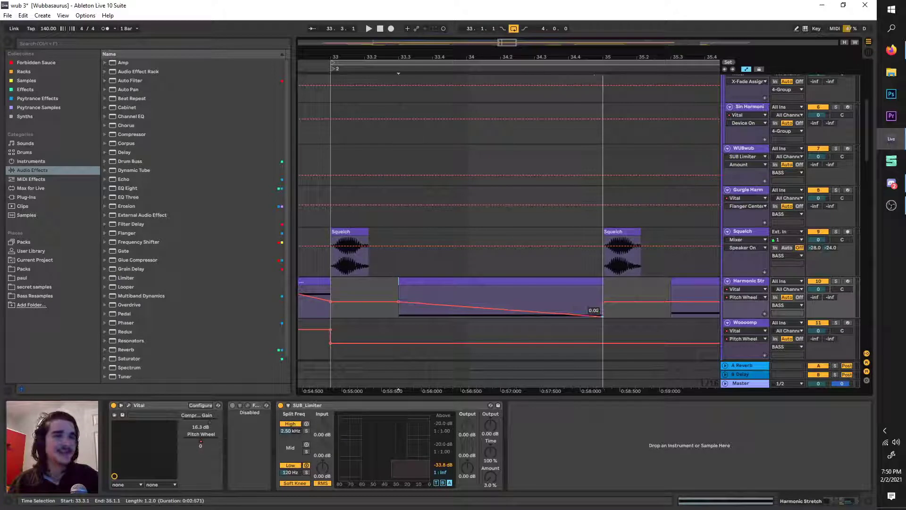
{"action": "left_click", "coordinate": [331, 287]}
{"action": "key", "text": "space"}
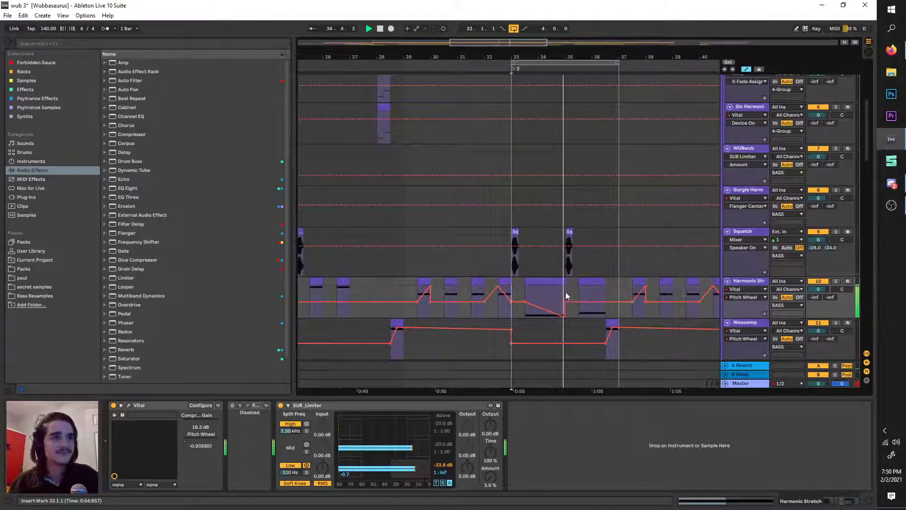
Draw a rising Pitch Wheel ramp over the Harmonic Stretch clip starting at 35.3.1, peaking at 36.3.1, and select the loop from 33.1.1.
{"action": "left_click_drag", "start_coordinate": [565, 294], "coordinate": [512, 294]}
{"action": "key", "text": "ctrl+d"}
{"action": "left_click", "coordinate": [594, 297]}
{"action": "left_click_drag", "start_coordinate": [606, 311], "coordinate": [606, 286]}
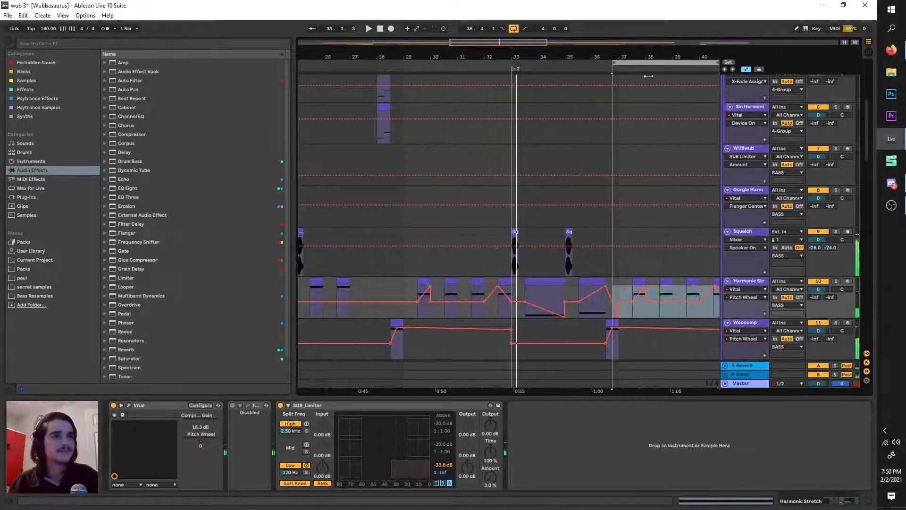
{"action": "left_click", "coordinate": [544, 63]}
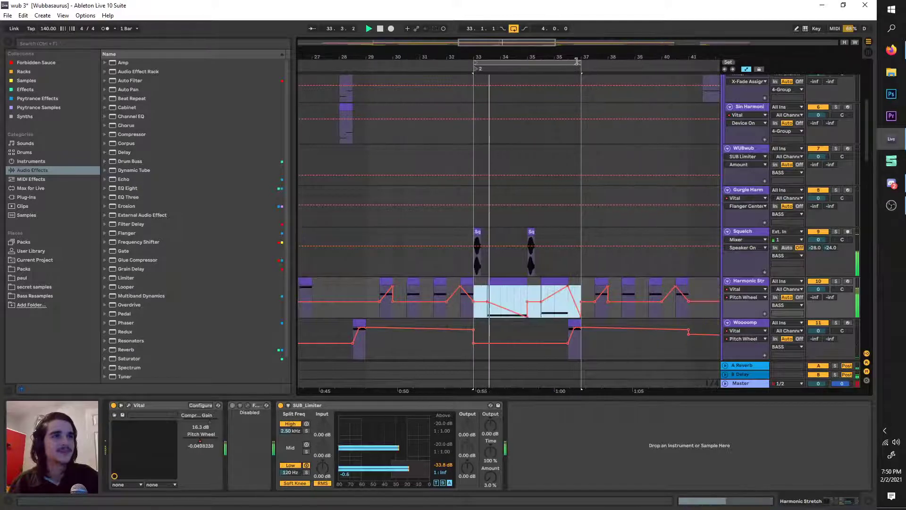
Extend the loop's end to 41.1.1 and delete the Harmonic Stretch clips between 37.1.1 and 41.1.1.
{"action": "left_click_drag", "start_coordinate": [580, 63], "coordinate": [689, 89]}
{"action": "key", "text": "space"}
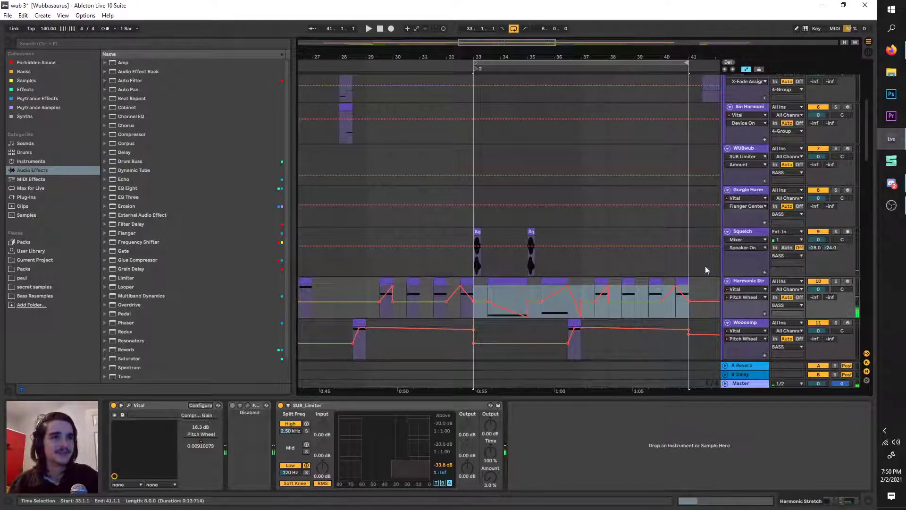
{"action": "scroll", "coordinate": [673, 283], "scroll_direction": "up", "scroll_amount": 3}
{"action": "scroll", "coordinate": [672, 282], "scroll_direction": "down", "scroll_amount": 1}
{"action": "scroll", "coordinate": [673, 282], "scroll_direction": "down", "scroll_amount": 3}
{"action": "left_click_drag", "start_coordinate": [674, 285], "coordinate": [573, 269]}
{"action": "scroll", "coordinate": [508, 202], "scroll_direction": "down", "scroll_amount": 2}
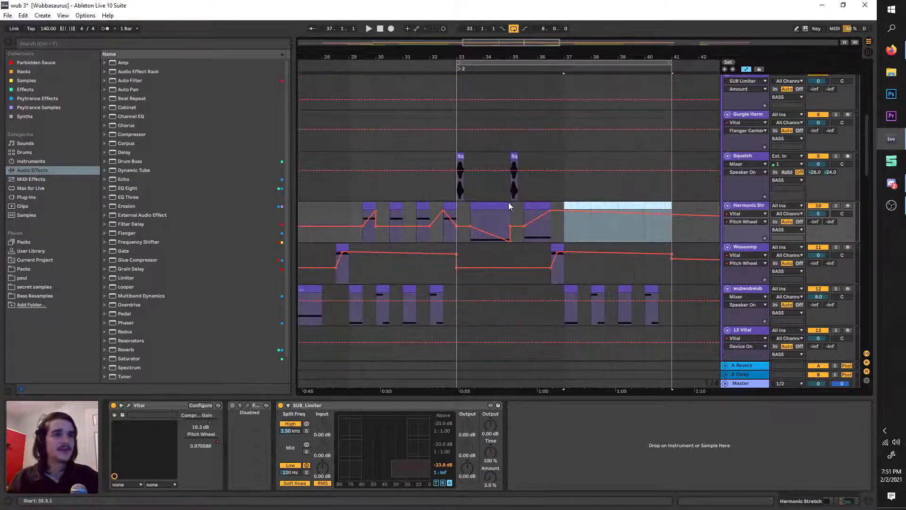
Open the notes of the Harmonic Stretch clip at 33.3.1 and play back the eight-bar loop.
{"action": "double_click", "coordinate": [508, 202]}
{"action": "scroll", "coordinate": [500, 208], "scroll_direction": "up", "scroll_amount": 3}
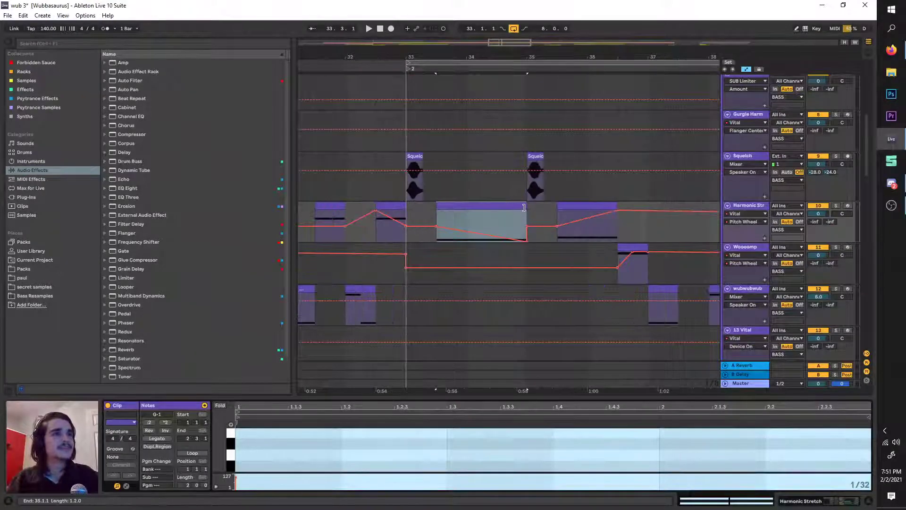
{"action": "scroll", "coordinate": [401, 198], "scroll_direction": "down", "scroll_amount": 4}
{"action": "scroll", "coordinate": [400, 196], "scroll_direction": "left", "scroll_amount": 8}
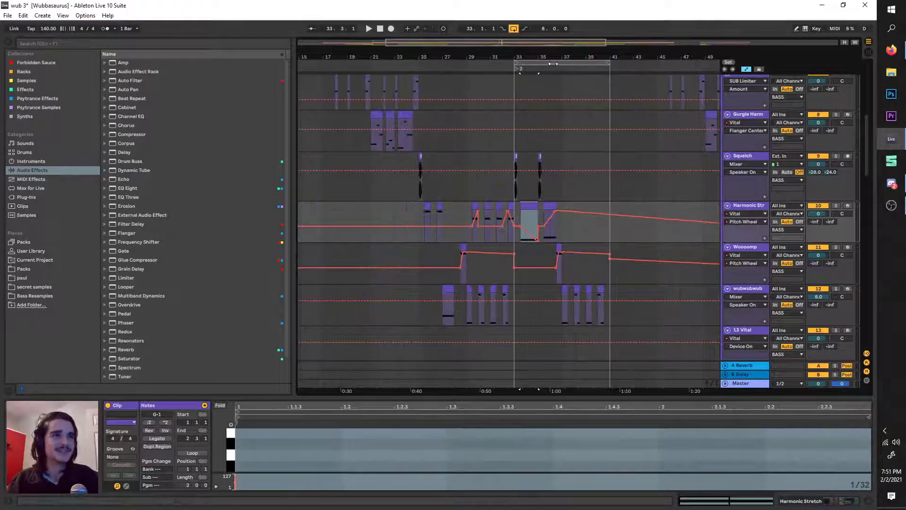
{"action": "mouse_move", "coordinate": [555, 63]}
{"action": "left_mouse_down"}
{"action": "mouse_move", "coordinate": [484, 66]}
{"action": "mouse_move", "coordinate": [557, 67]}
{"action": "left_mouse_up"}
{"action": "key", "text": "space"}
{"action": "scroll", "coordinate": [534, 204], "scroll_direction": "up", "scroll_amount": 3}
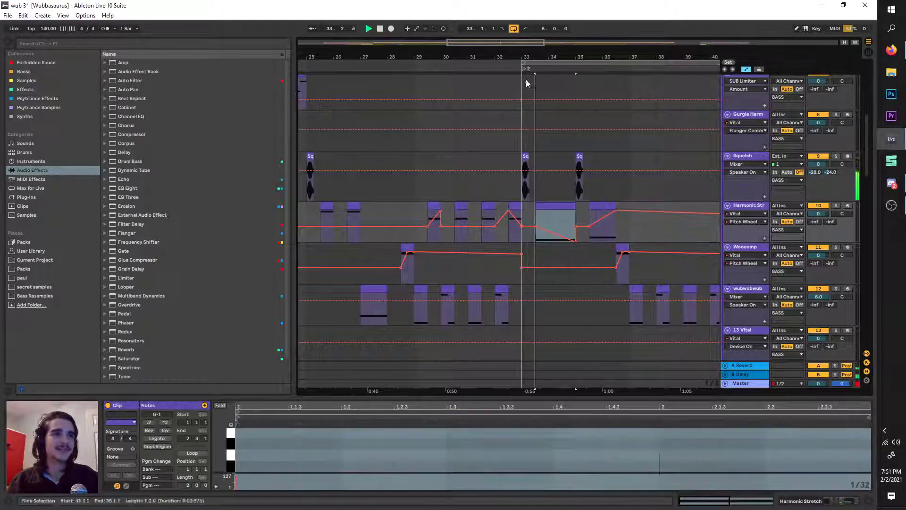
Remove the low Pitch Wheel breakpoint at 35.1.1 and enlarge the note editor for the Harmonic Stretch clip at 33.3.1.
{"action": "left_click", "coordinate": [576, 241]}
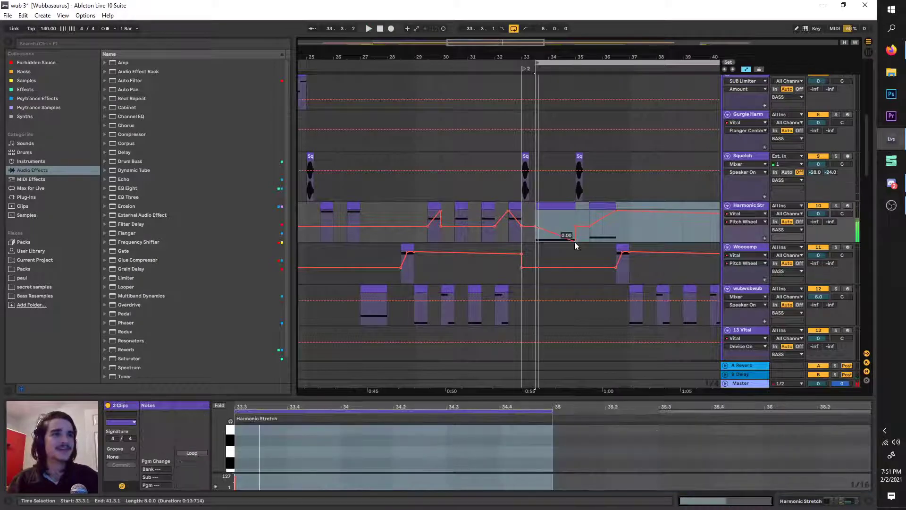
{"action": "mouse_move", "coordinate": [577, 206]}
{"action": "left_mouse_down"}
{"action": "mouse_move", "coordinate": [553, 208]}
{"action": "mouse_move", "coordinate": [575, 209]}
{"action": "left_mouse_up"}
{"action": "left_click_drag", "start_coordinate": [574, 375], "coordinate": [574, 142]}
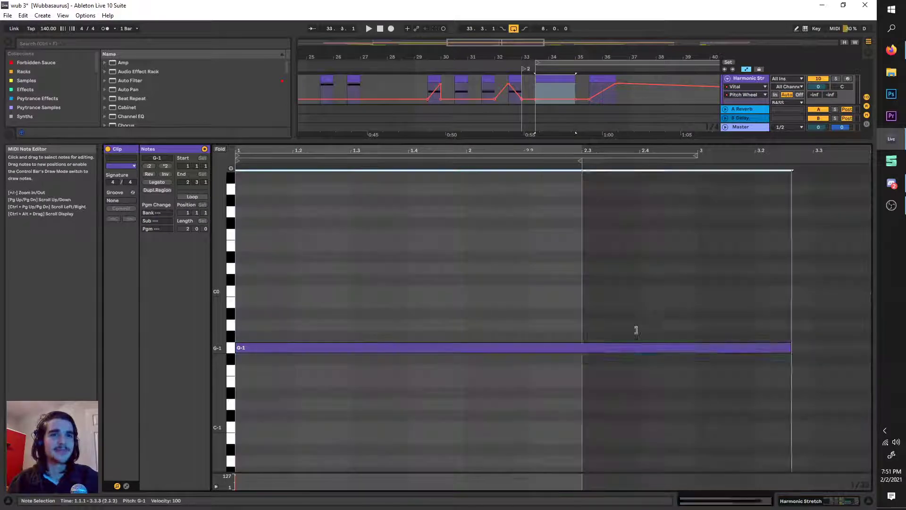
Shorten the G-1 note to one beat and follow it with one-beat A#-1, G#-1 and F-1 notes.
{"action": "left_click_drag", "start_coordinate": [636, 330], "coordinate": [367, 337]}
{"action": "double_click", "coordinate": [311, 347]}
{"action": "double_click", "coordinate": [366, 313]}
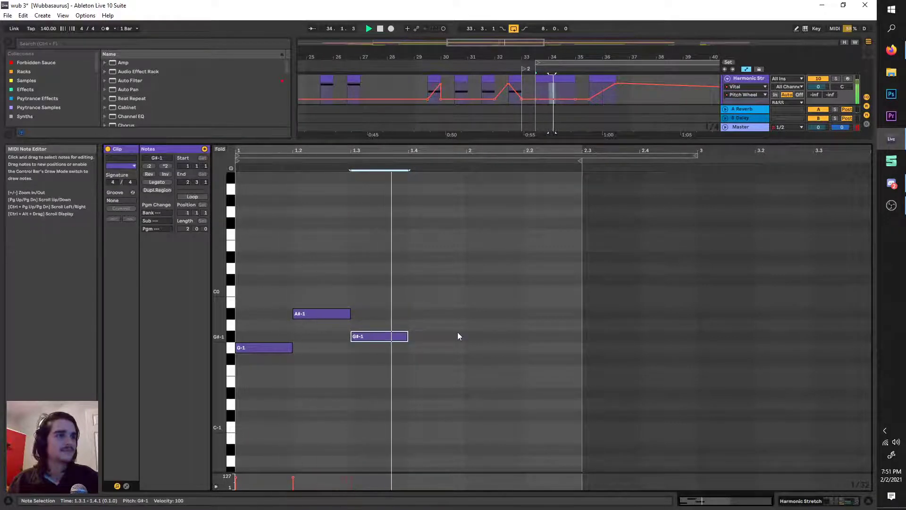
{"action": "double_click", "coordinate": [439, 336]}
{"action": "left_click_drag", "start_coordinate": [439, 336], "coordinate": [439, 373]}
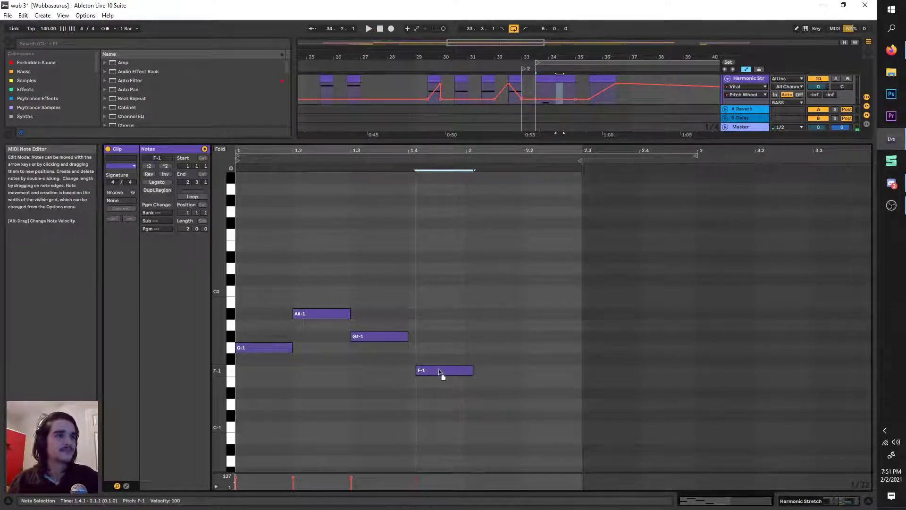
{"action": "key", "text": "space"}
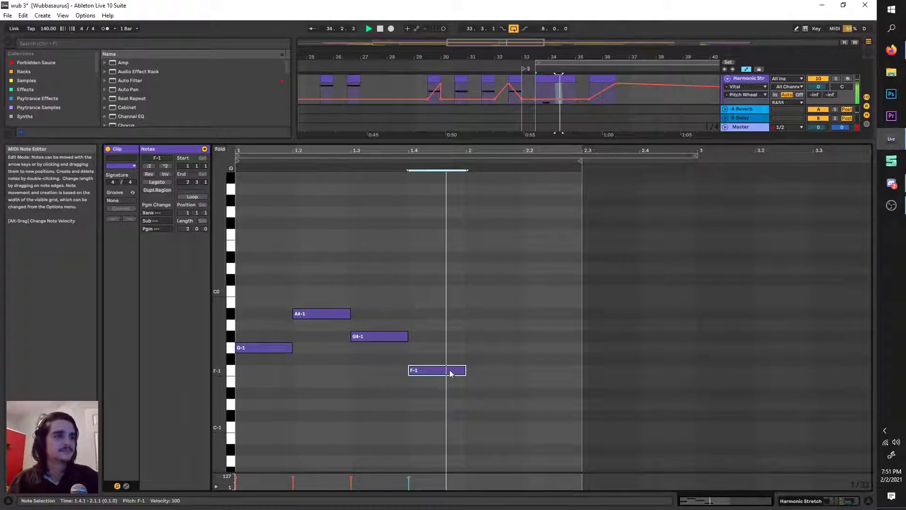
Add a two-beat G-1 note from 2.1.1 to the end of the clip and play back the phrase.
{"action": "double_click", "coordinate": [475, 371]}
{"action": "left_click_drag", "start_coordinate": [475, 371], "coordinate": [582, 344]}
{"action": "key", "text": "space"}
{"action": "left_click", "coordinate": [528, 346]}
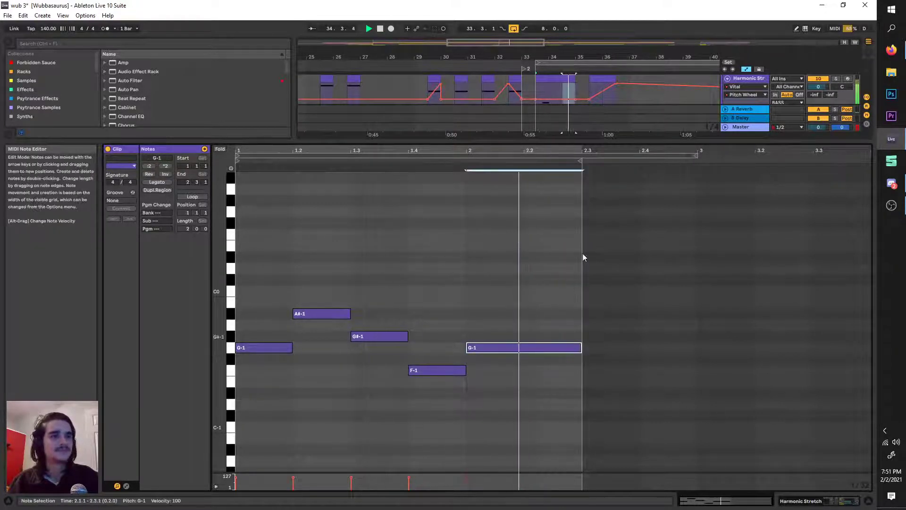
{"action": "key", "text": "space"}
Shrink the note editor back down, then start the loop at 33.1.1 and shorten it to a length of 3.3.0.
{"action": "left_click_drag", "start_coordinate": [578, 147], "coordinate": [575, 297]}
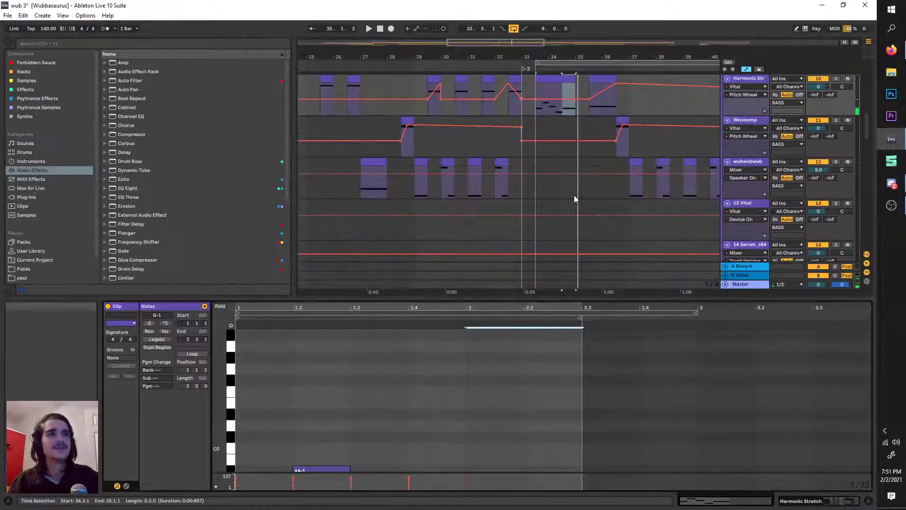
{"action": "scroll", "coordinate": [556, 213], "scroll_direction": "right", "scroll_amount": 4}
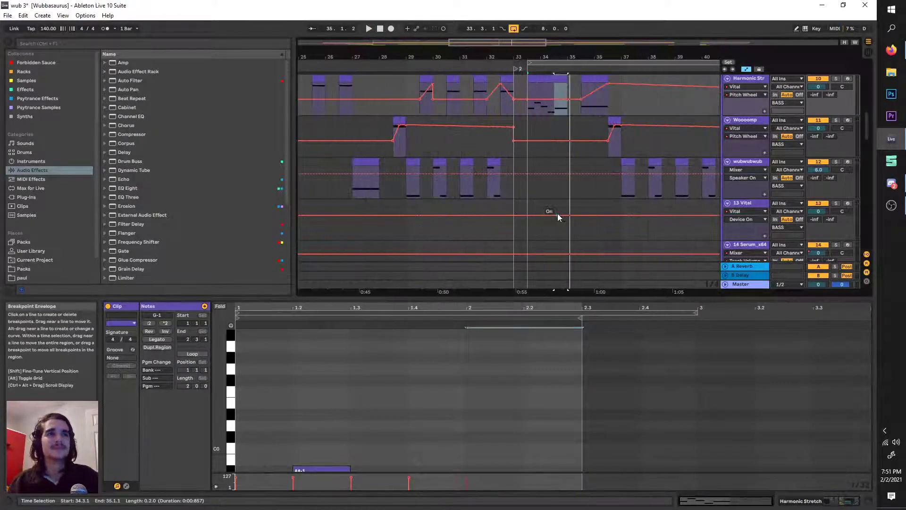
{"action": "left_click_drag", "start_coordinate": [573, 298], "coordinate": [576, 398]}
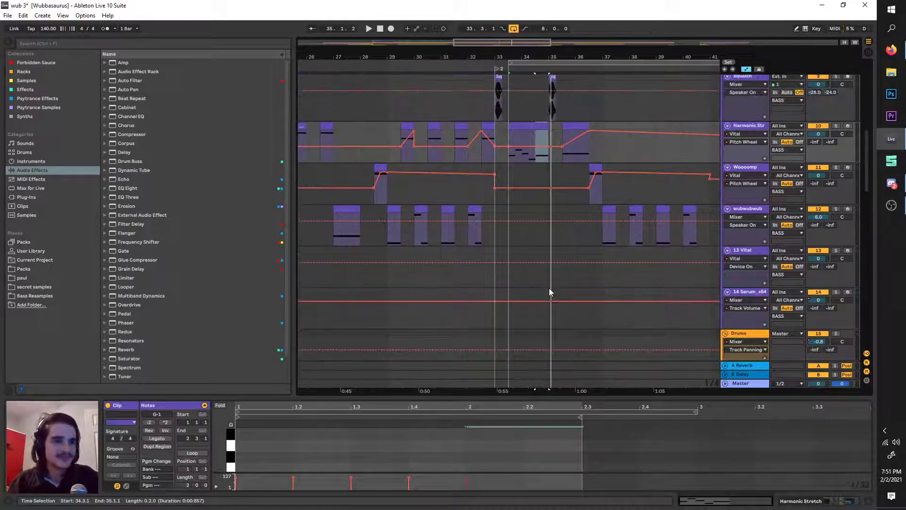
{"action": "left_click_drag", "start_coordinate": [527, 63], "coordinate": [514, 64]}
{"action": "key", "text": "space"}
{"action": "key", "text": "space"}
{"action": "left_click_drag", "start_coordinate": [699, 63], "coordinate": [594, 65]}
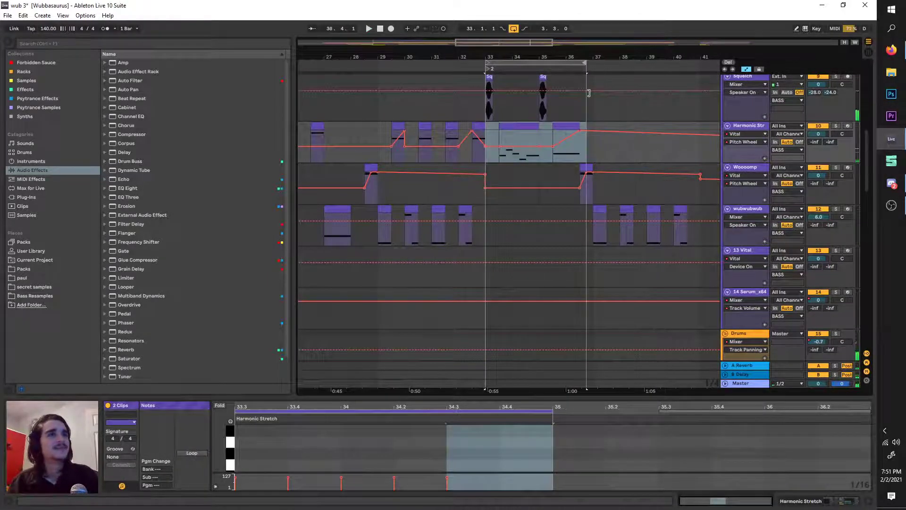
Lengthen the loop at 33.1.1 to four bars and place the insert marker at 37.1.1 on the Harmonic Stretch track.
{"action": "left_click", "coordinate": [503, 160]}
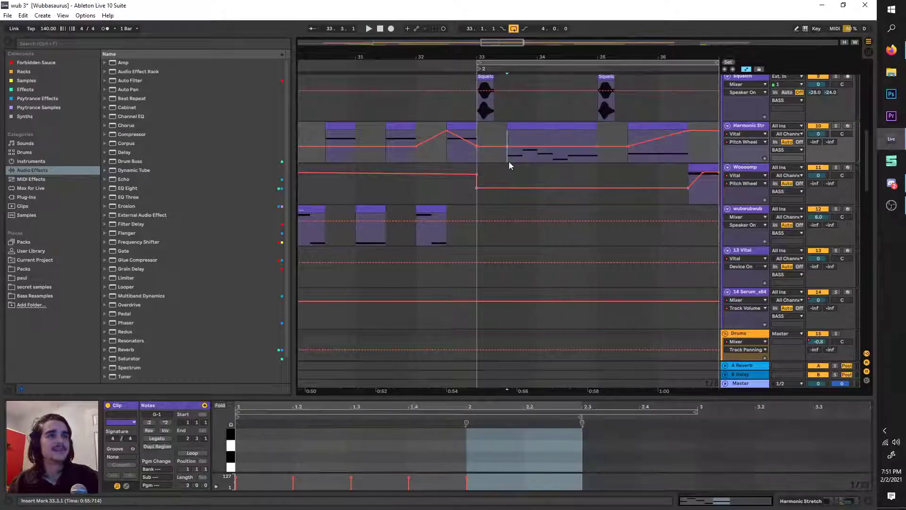
{"action": "left_click", "coordinate": [500, 63]}
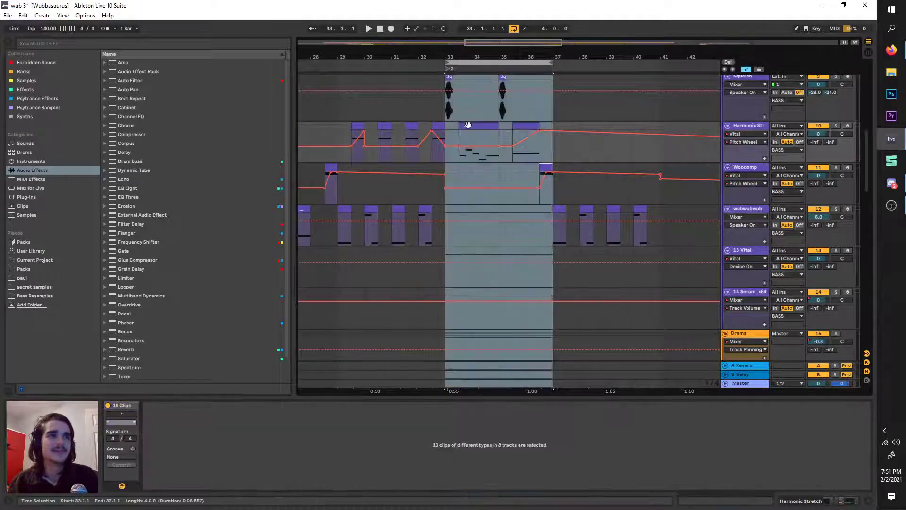
{"action": "key", "text": "z"}
{"action": "left_click_drag", "start_coordinate": [441, 133], "coordinate": [415, 150]}
{"action": "left_click", "coordinate": [654, 144]}
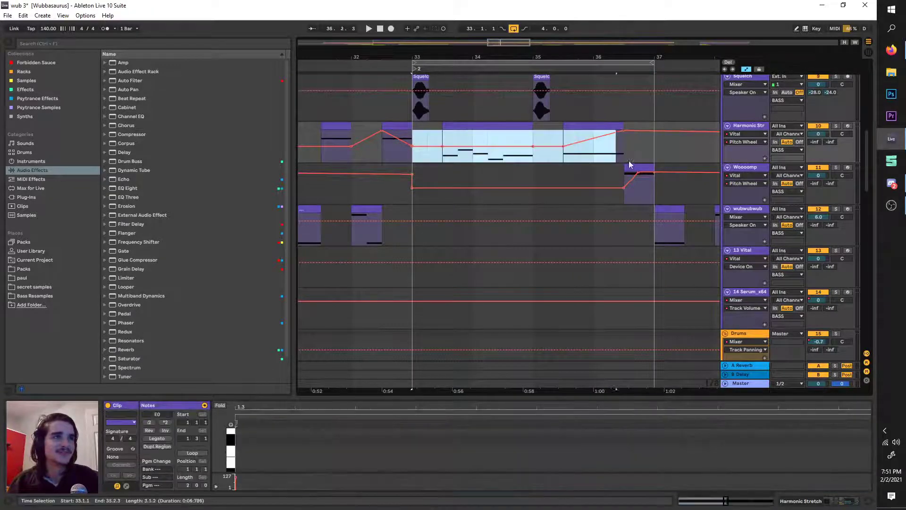
{"action": "left_click", "coordinate": [661, 151]}
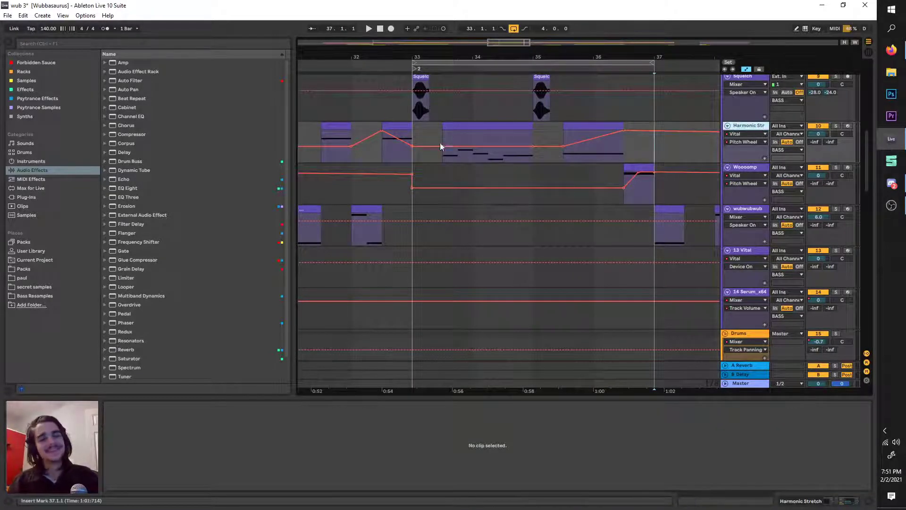
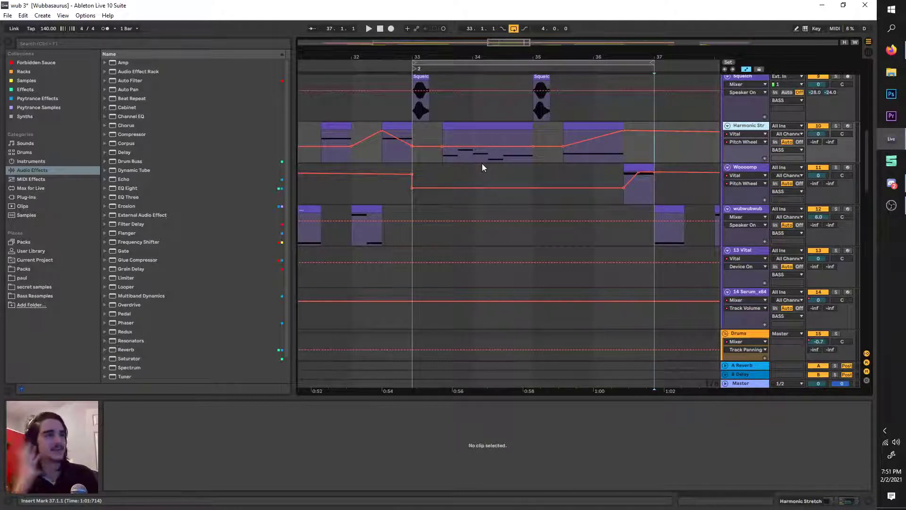
Move the four-bar loop back to 13.1.1, at the start of the first section.
{"action": "scroll", "coordinate": [482, 163], "scroll_direction": "down", "scroll_amount": 4}
{"action": "scroll", "coordinate": [476, 71], "scroll_direction": "down", "scroll_amount": 4}
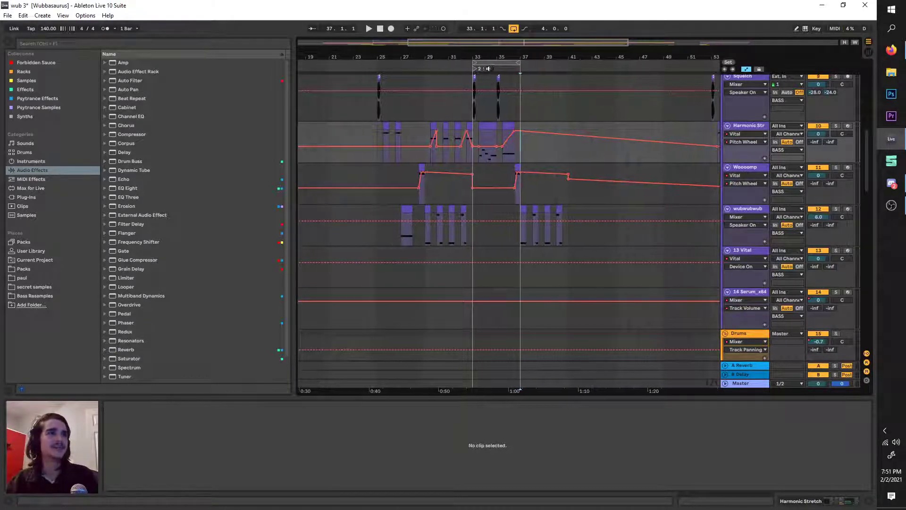
{"action": "left_click_drag", "start_coordinate": [497, 64], "coordinate": [401, 64]}
{"action": "scroll", "coordinate": [375, 148], "scroll_direction": "up", "scroll_amount": 5}
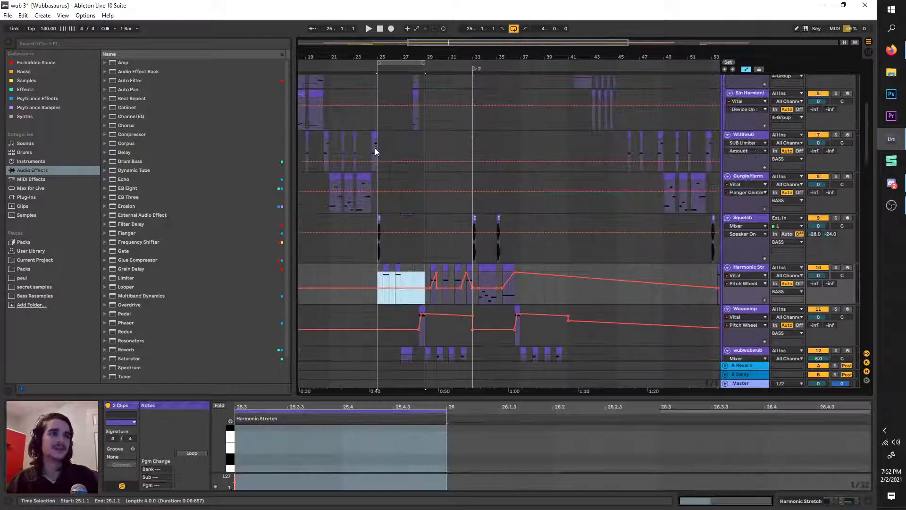
{"action": "scroll", "coordinate": [416, 71], "scroll_direction": "left", "scroll_amount": 3}
{"action": "left_click_drag", "start_coordinate": [512, 64], "coordinate": [368, 65]}
{"action": "scroll", "coordinate": [361, 99], "scroll_direction": "left", "scroll_amount": 1}
{"action": "scroll", "coordinate": [361, 101], "scroll_direction": "up", "scroll_amount": 3}
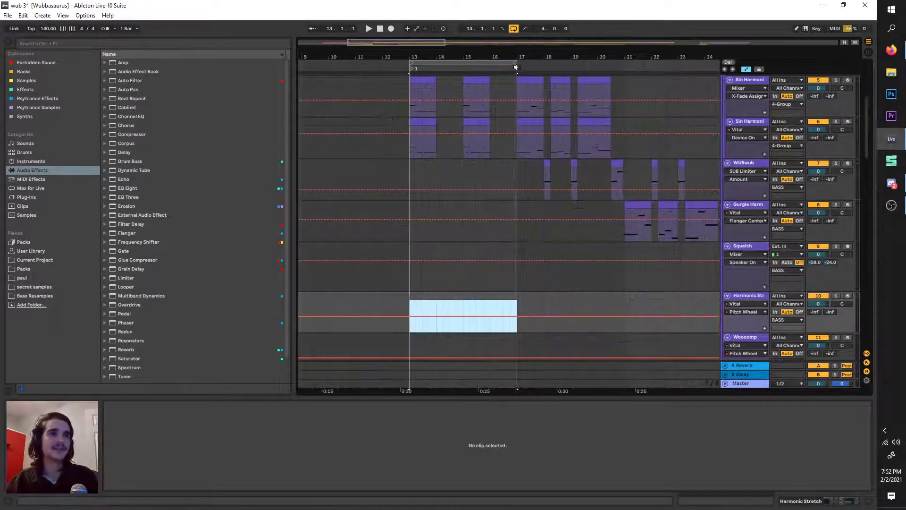
{"action": "left_click_drag", "start_coordinate": [515, 64], "coordinate": [517, 85]}
{"action": "scroll", "coordinate": [446, 160], "scroll_direction": "up", "scroll_amount": 3}
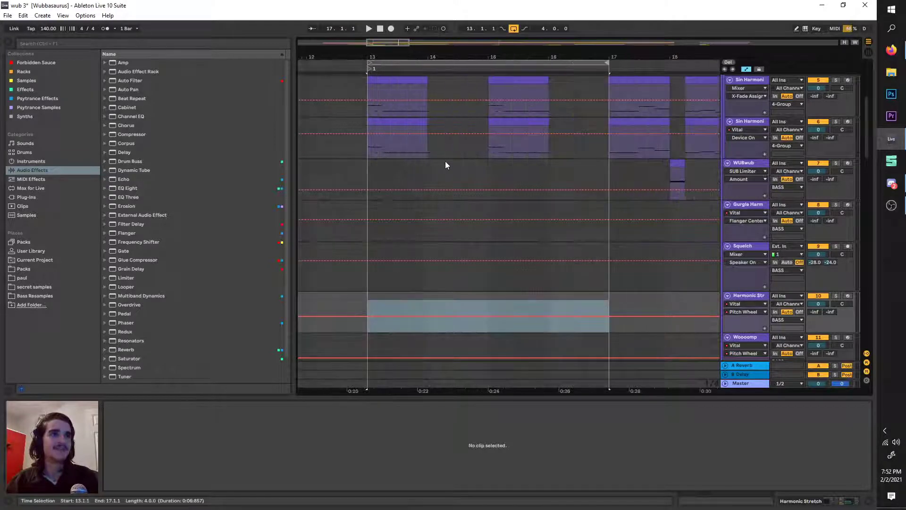
Select the contents of the loop at bar 13, solo the Sin Harmonics track and play it back.
{"action": "scroll", "coordinate": [446, 159], "scroll_direction": "down", "scroll_amount": 3}
{"action": "scroll", "coordinate": [456, 156], "scroll_direction": "down", "scroll_amount": 1}
{"action": "scroll", "coordinate": [456, 158], "scroll_direction": "right", "scroll_amount": 1}
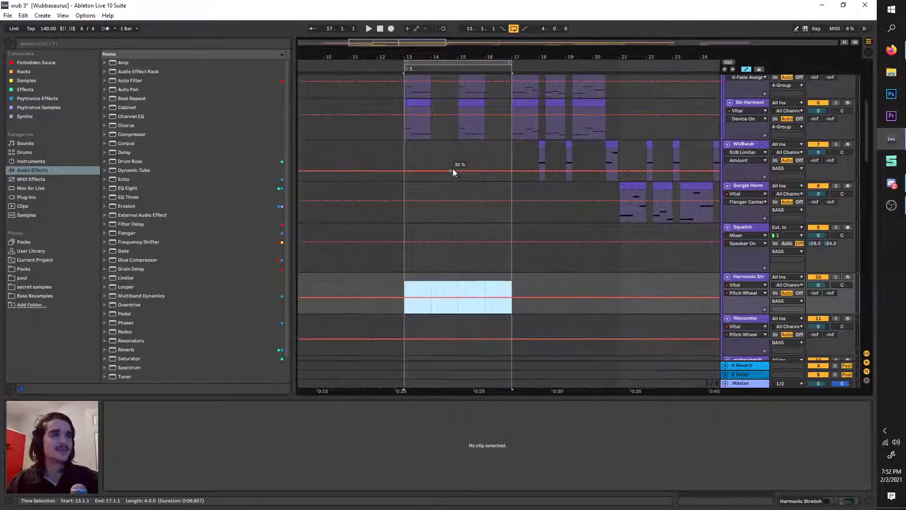
{"action": "scroll", "coordinate": [452, 169], "scroll_direction": "right", "scroll_amount": 2}
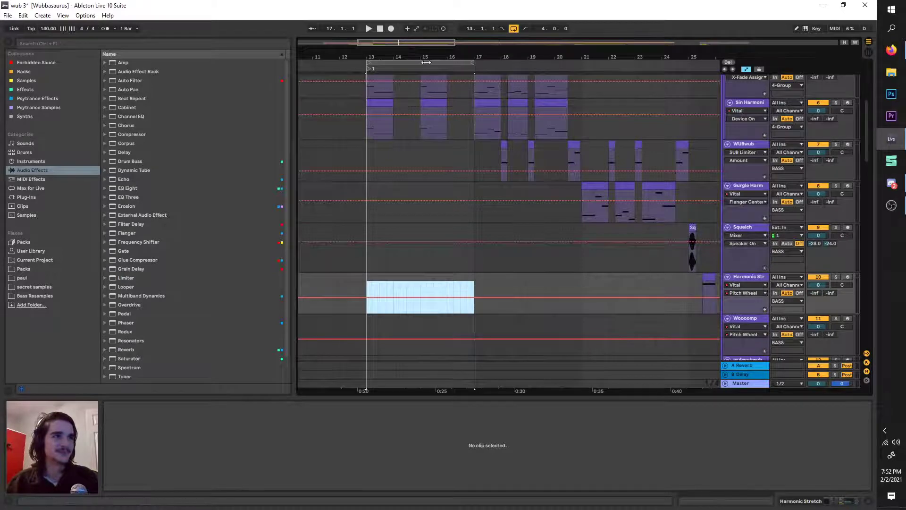
{"action": "mouse_move", "coordinate": [420, 63]}
{"action": "left_mouse_down"}
{"action": "mouse_move", "coordinate": [420, 101]}
{"action": "mouse_move", "coordinate": [422, 73]}
{"action": "mouse_move", "coordinate": [482, 70]}
{"action": "mouse_move", "coordinate": [422, 63]}
{"action": "left_mouse_up"}
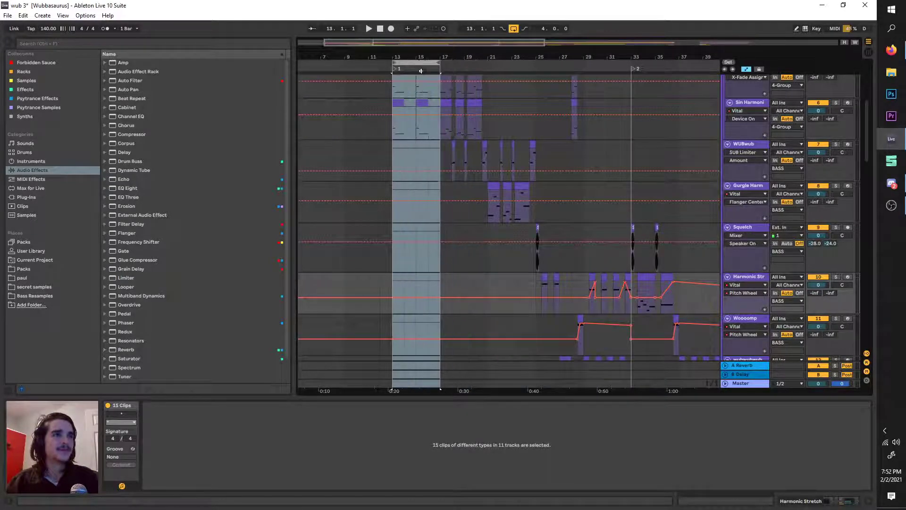
{"action": "scroll", "coordinate": [409, 146], "scroll_direction": "up", "scroll_amount": 4, "text": "ctrl"}
{"action": "scroll", "coordinate": [410, 146], "scroll_direction": "up", "scroll_amount": 4}
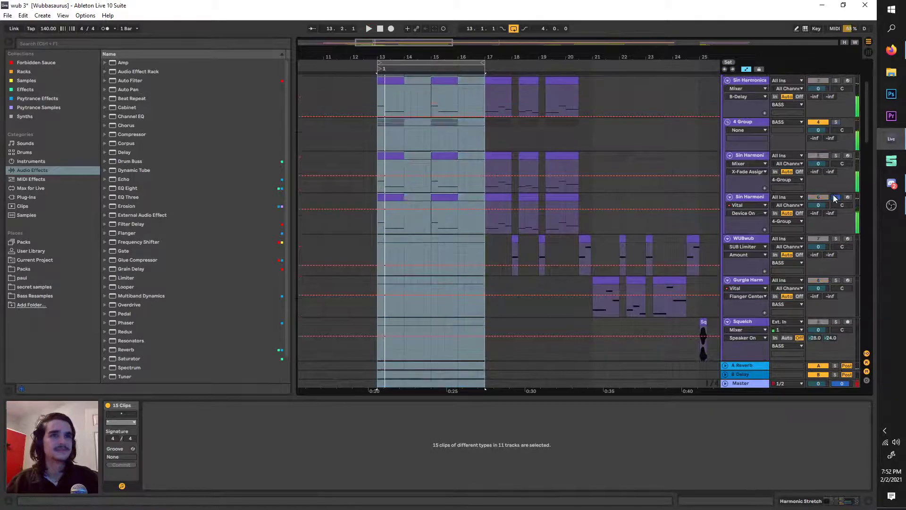
{"action": "scroll", "coordinate": [845, 123], "scroll_direction": "up", "scroll_amount": 1}
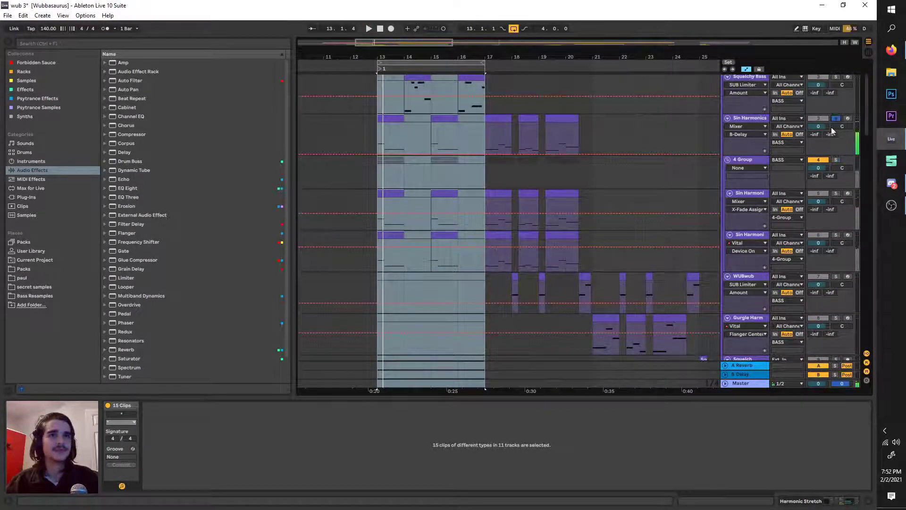
Look over the drum and FX tracks and examine the device chains of the bass tracks from BASS to WUBwub.
{"action": "scroll", "coordinate": [668, 252], "scroll_direction": "down", "scroll_amount": 10}
{"action": "scroll", "coordinate": [457, 275], "scroll_direction": "down", "scroll_amount": 15}
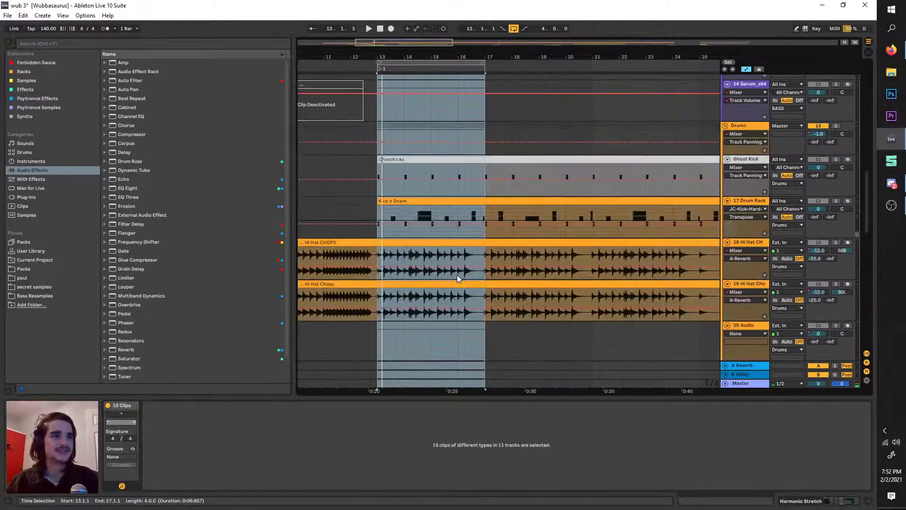
{"action": "scroll", "coordinate": [460, 271], "scroll_direction": "up", "scroll_amount": 10}
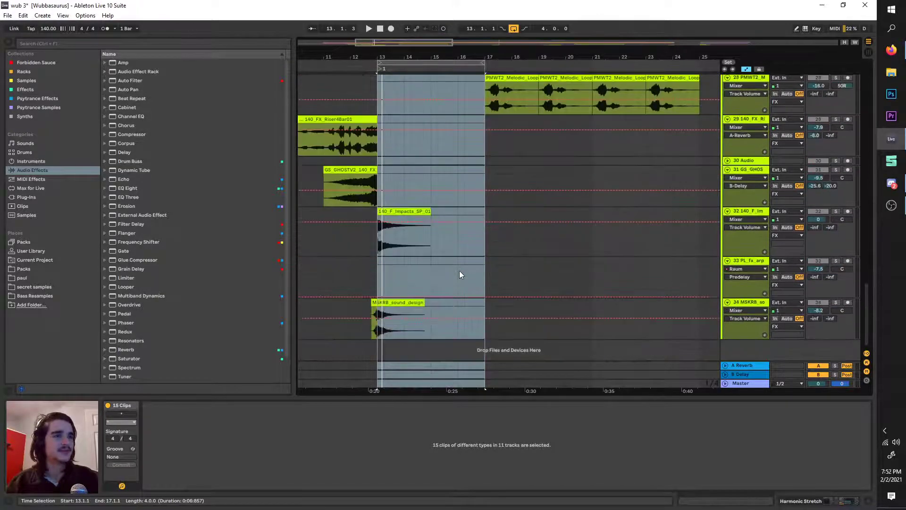
{"action": "scroll", "coordinate": [482, 275], "scroll_direction": "up", "scroll_amount": 15}
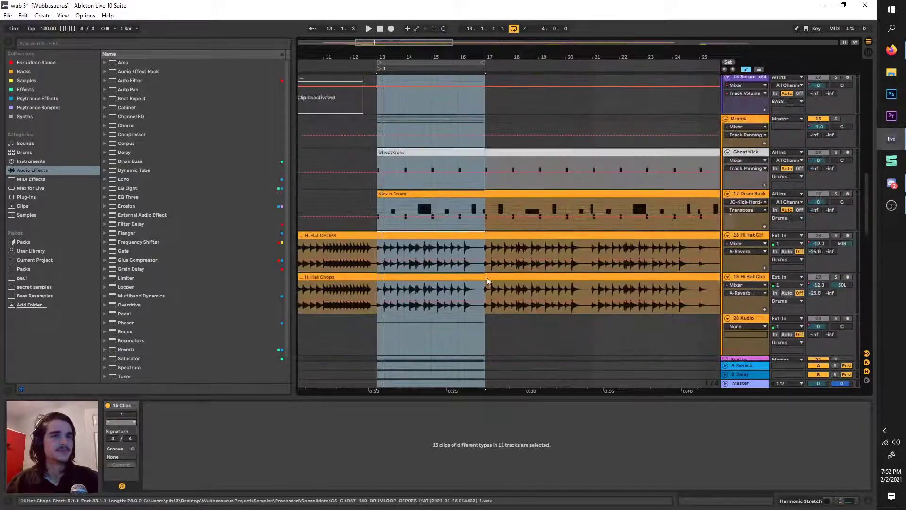
{"action": "scroll", "coordinate": [463, 235], "scroll_direction": "up", "scroll_amount": 3}
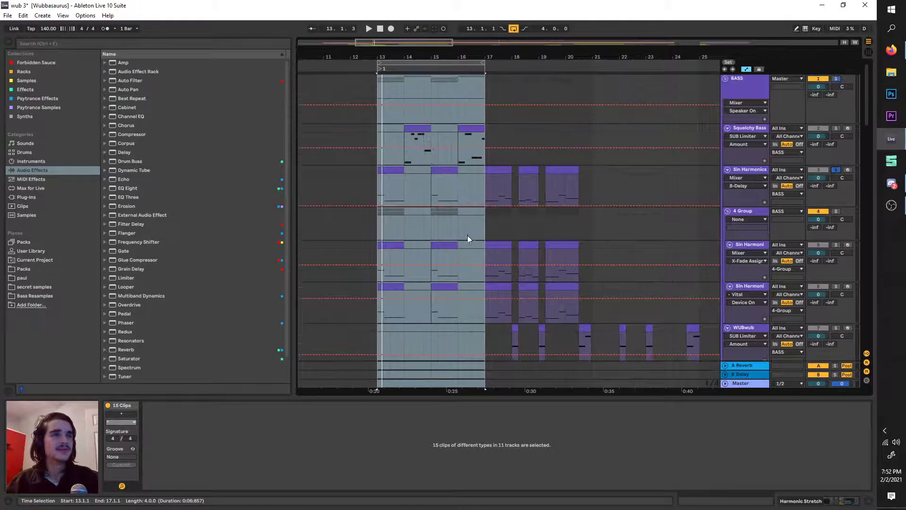
{"action": "left_click", "coordinate": [754, 97]}
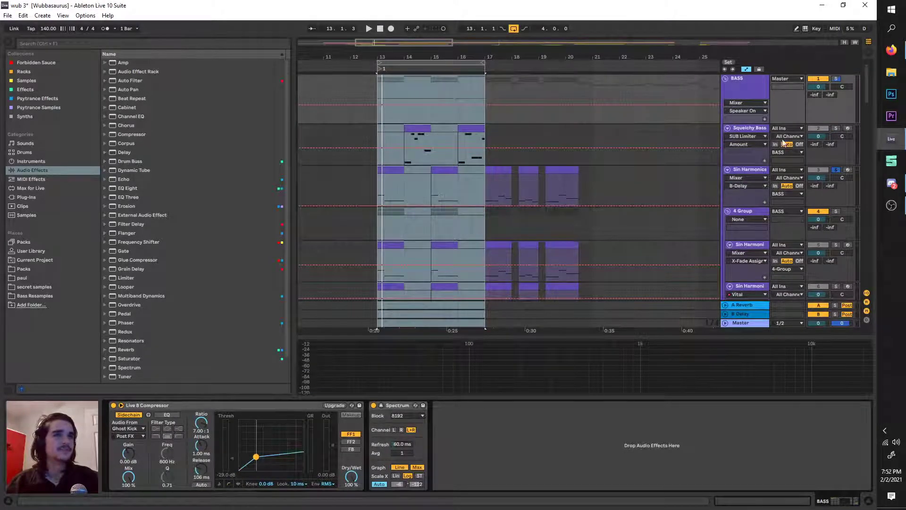
{"action": "left_click", "coordinate": [756, 131]}
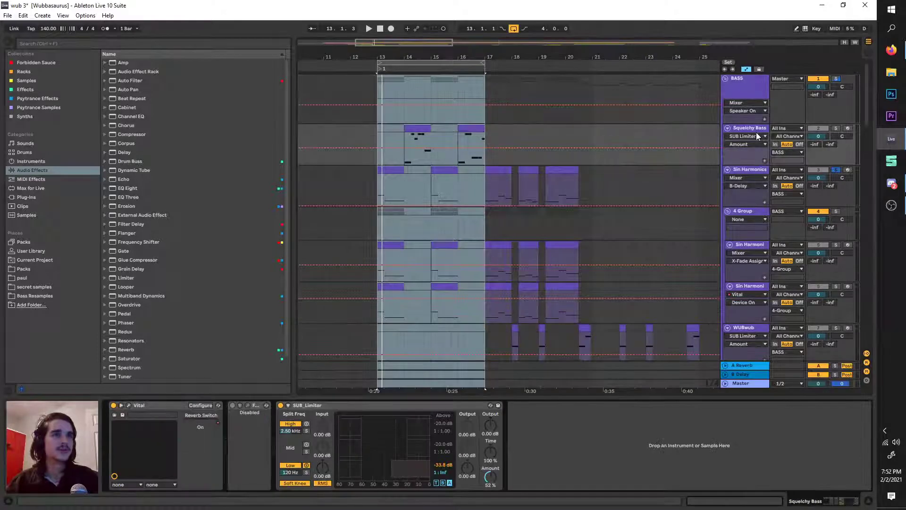
{"action": "left_click", "coordinate": [752, 170]}
{"action": "left_click", "coordinate": [758, 132]}
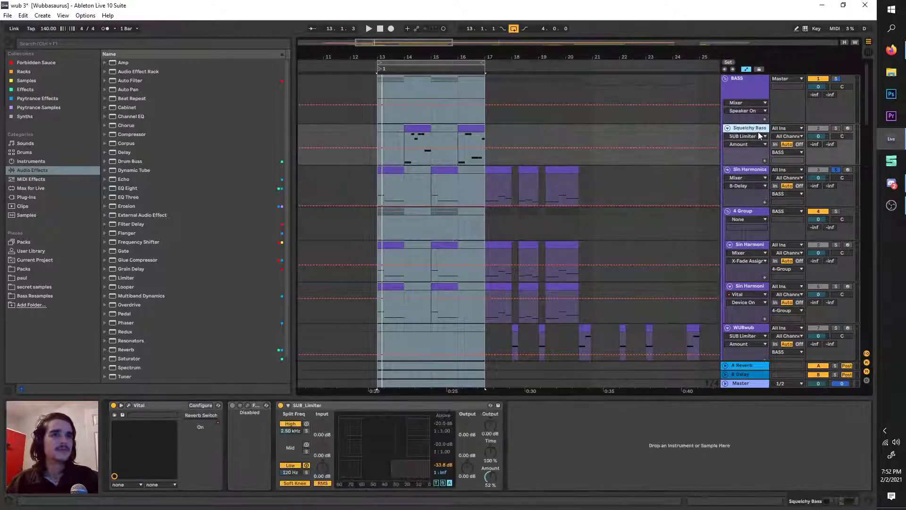
{"action": "left_click", "coordinate": [752, 171]}
{"action": "left_click", "coordinate": [749, 211]}
{"action": "left_click", "coordinate": [746, 245]}
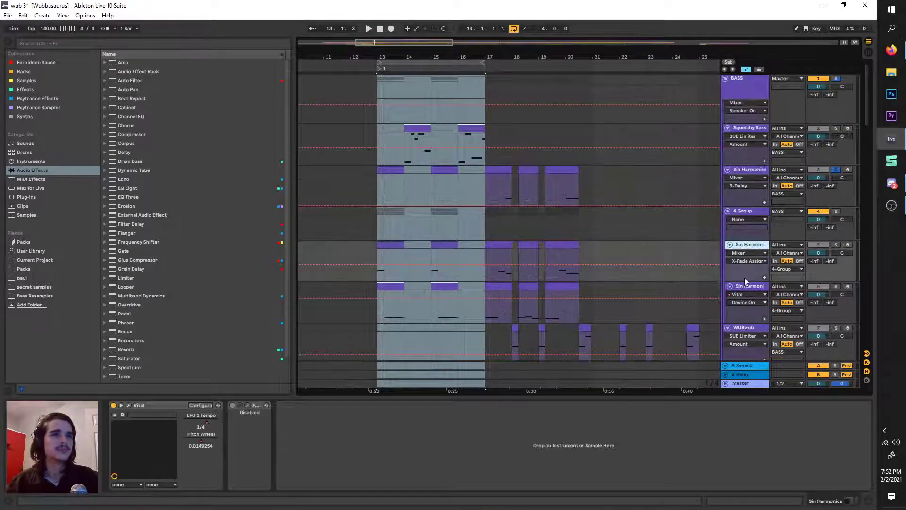
{"action": "left_click", "coordinate": [747, 287]}
{"action": "left_click", "coordinate": [751, 328]}
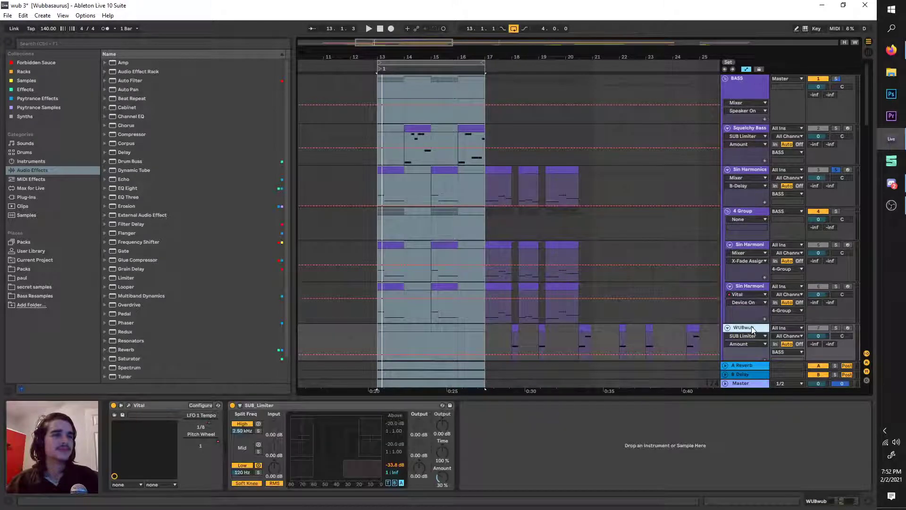
{"action": "left_click", "coordinate": [744, 305]}
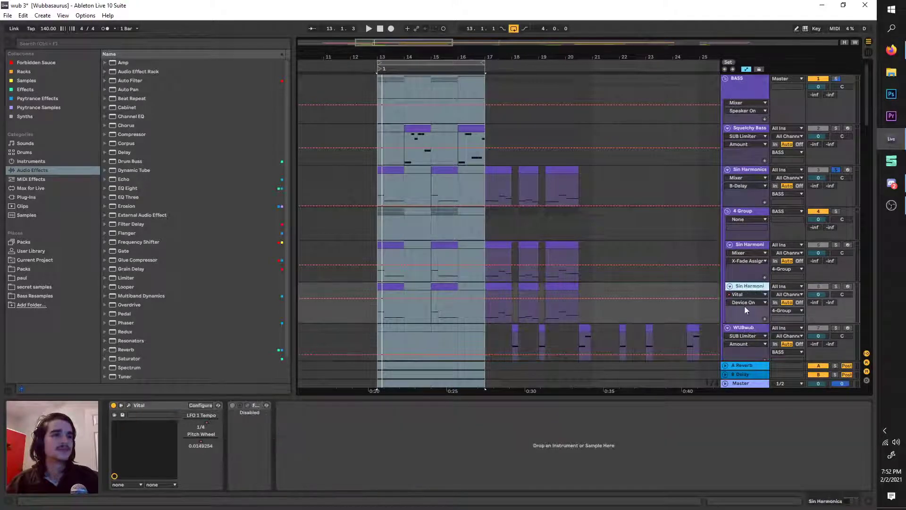
{"action": "left_click", "coordinate": [750, 245]}
{"action": "left_click", "coordinate": [752, 252]}
{"action": "left_click", "coordinate": [752, 247]}
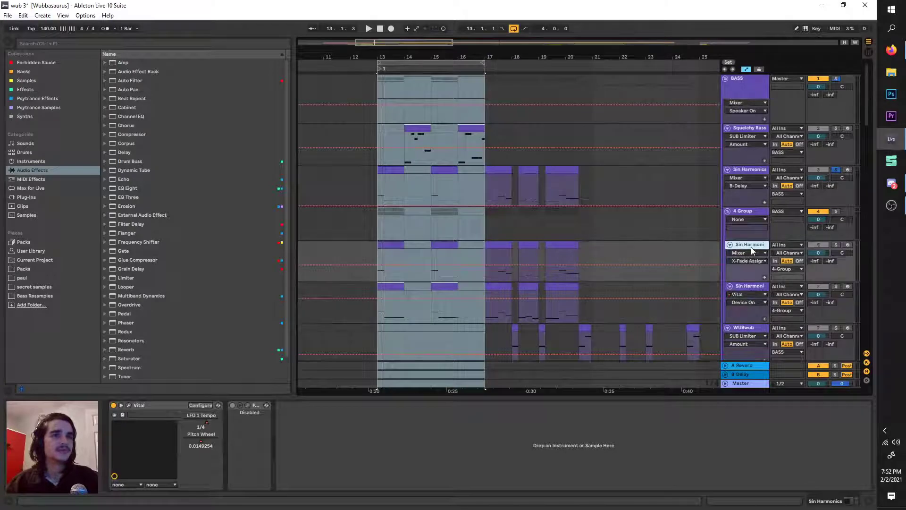
Put Squelchy Bass's SUB_Limiter Amount automation in a separate lane and collapse that lane.
{"action": "left_click", "coordinate": [764, 160]}
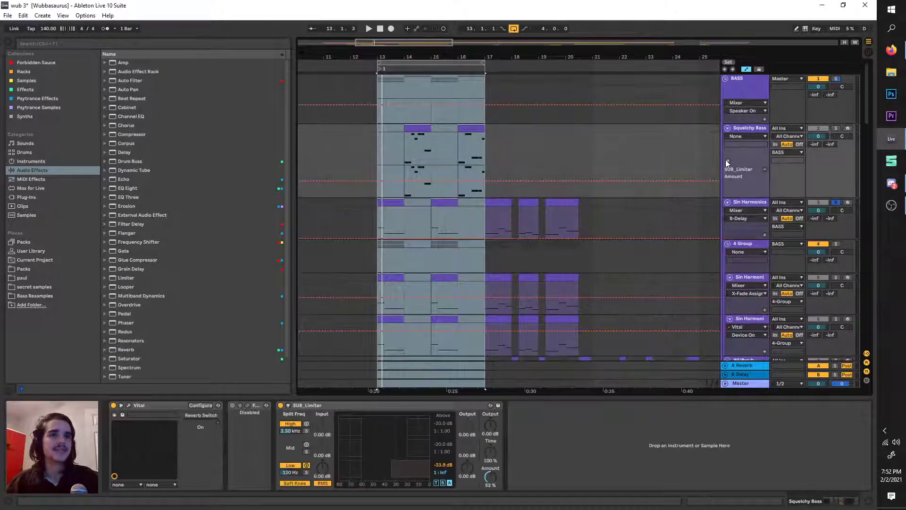
{"action": "left_click", "coordinate": [725, 161]}
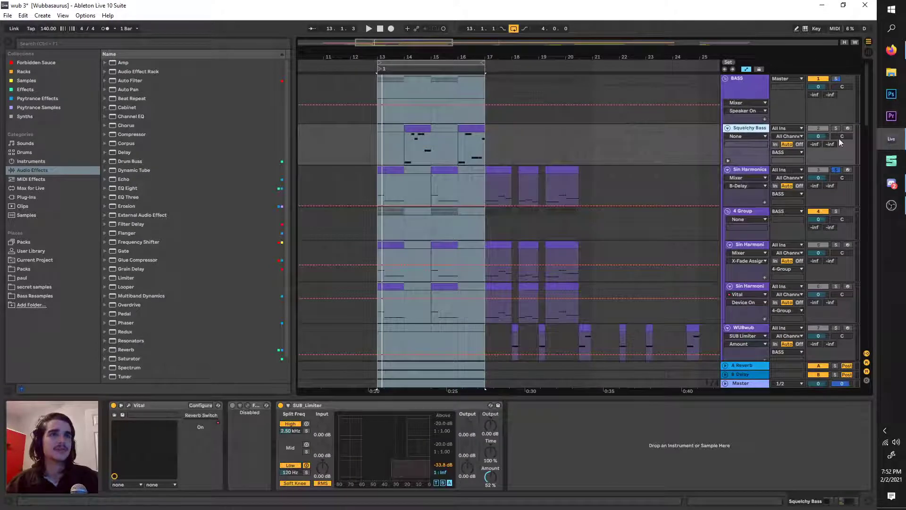
Search the audio effects for "eq" and add EQ Eight to the end of the Sin Harmonics device chain.
{"action": "key", "text": "Down"}
{"action": "key", "text": "ctrl+f"}
{"action": "type", "text": "eq"}
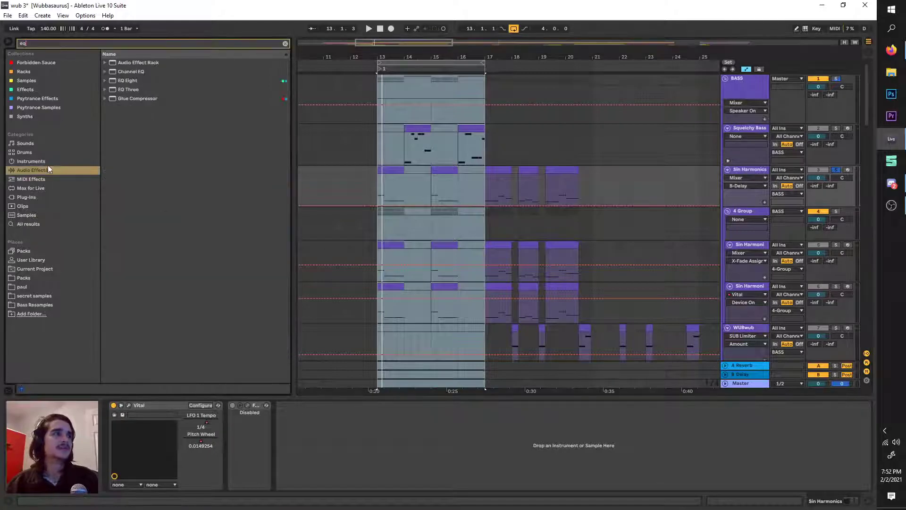
{"action": "left_click_drag", "start_coordinate": [113, 85], "coordinate": [303, 436]}
Set EQ Eight's first band to a steep low cut at 108 Hz while playing back Sin Harmonics.
{"action": "left_click", "coordinate": [311, 478]}
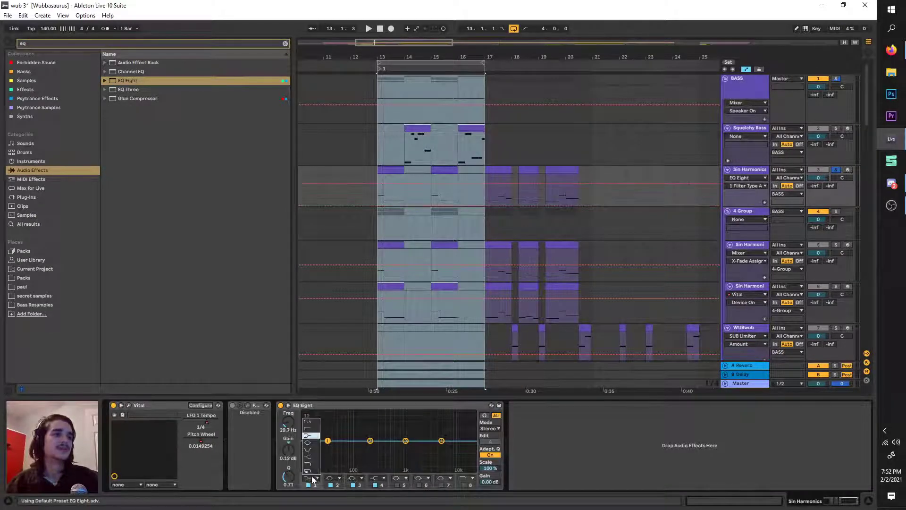
{"action": "left_click", "coordinate": [309, 422]}
{"action": "key", "text": "space"}
{"action": "left_click_drag", "start_coordinate": [288, 422], "coordinate": [289, 407]}
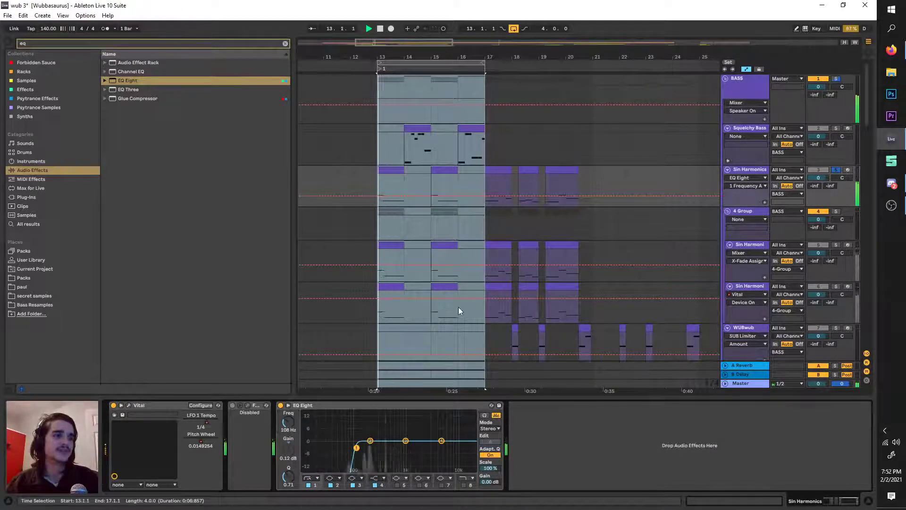
Insert a default Serum MIDI track below Sin Harmonics, solo it, turn off its record arm and place the insert marker at 17.1.1.
{"action": "left_click", "coordinate": [761, 170]}
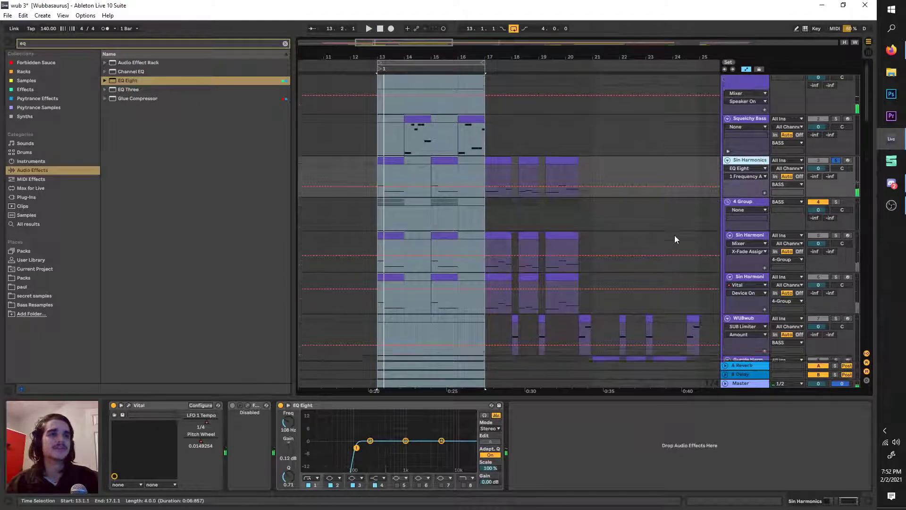
{"action": "scroll", "coordinate": [675, 235], "scroll_direction": "down", "scroll_amount": 1}
{"action": "scroll", "coordinate": [675, 235], "scroll_direction": "up", "scroll_amount": 1}
{"action": "right_click", "coordinate": [746, 170]}
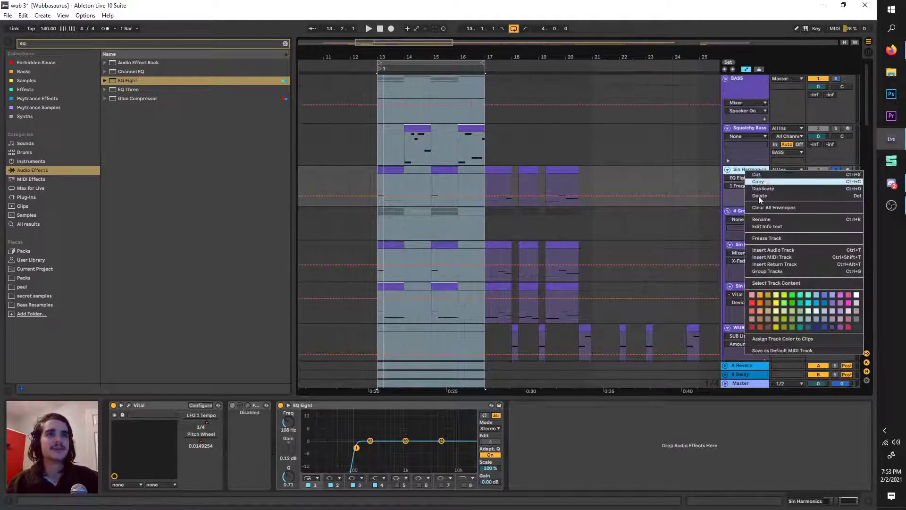
{"action": "key", "text": "Escape"}
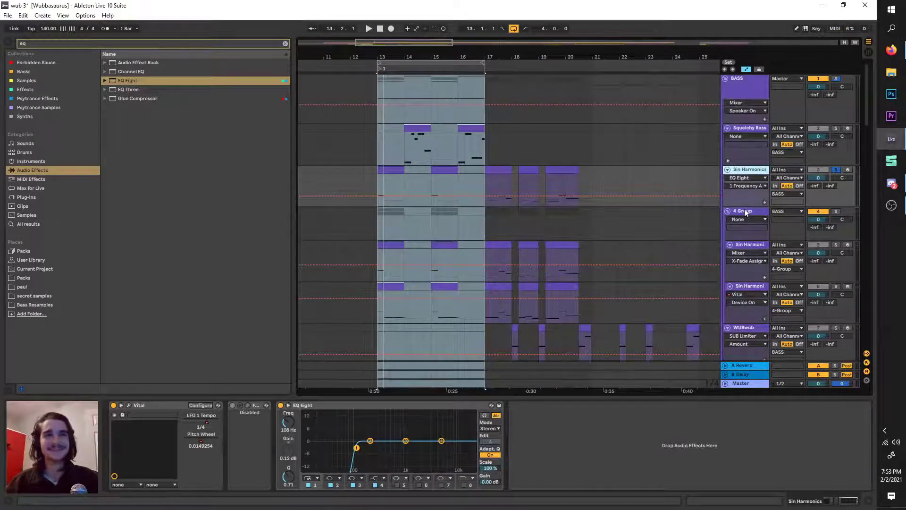
{"action": "key", "text": "ctrl+z"}
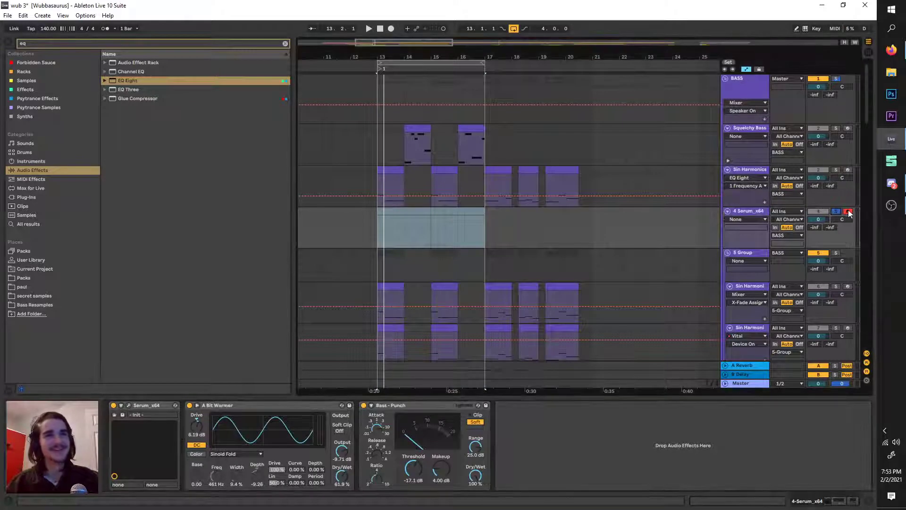
{"action": "left_click", "coordinate": [848, 213]}
{"action": "scroll", "coordinate": [480, 240], "scroll_direction": "left", "scroll_amount": 1}
{"action": "left_click", "coordinate": [516, 218]}
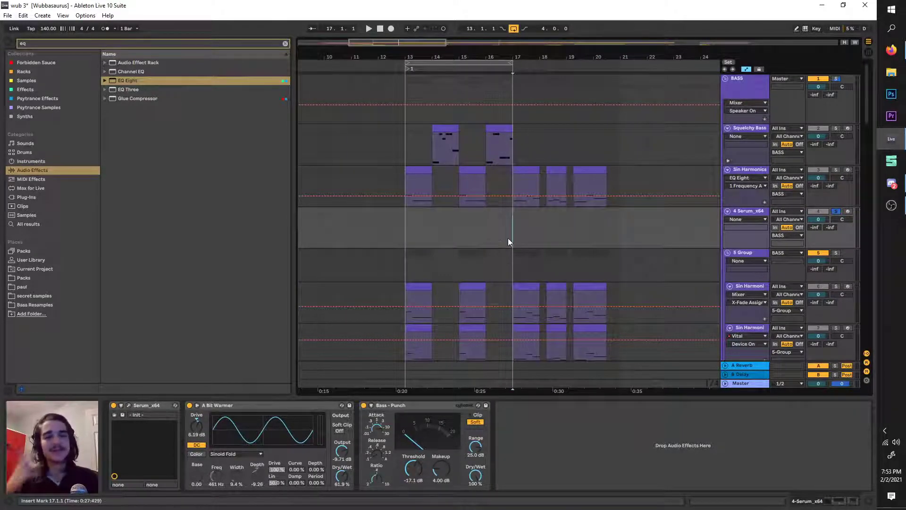
Insert a four-bar MIDI clip from 13.1.1 to 17.1.1 on the Serum track and fill it with one sustained F3 note.
{"action": "scroll", "coordinate": [522, 230], "scroll_direction": "left", "scroll_amount": 1}
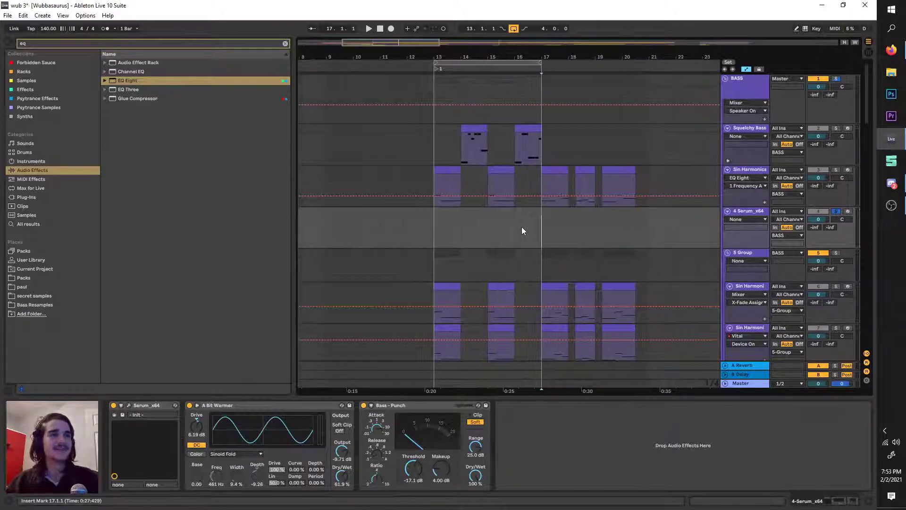
{"action": "left_click_drag", "start_coordinate": [534, 223], "coordinate": [444, 211]}
{"action": "right_click", "coordinate": [444, 211]}
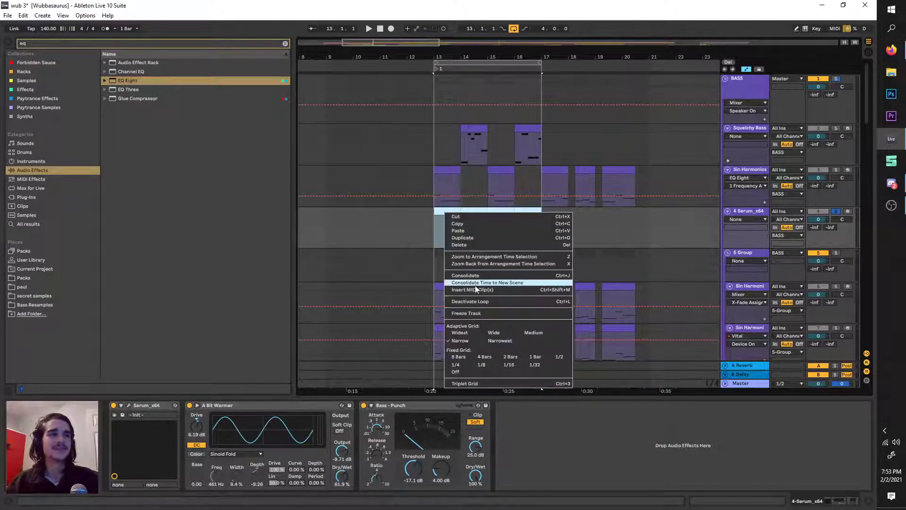
{"action": "left_click", "coordinate": [480, 290]}
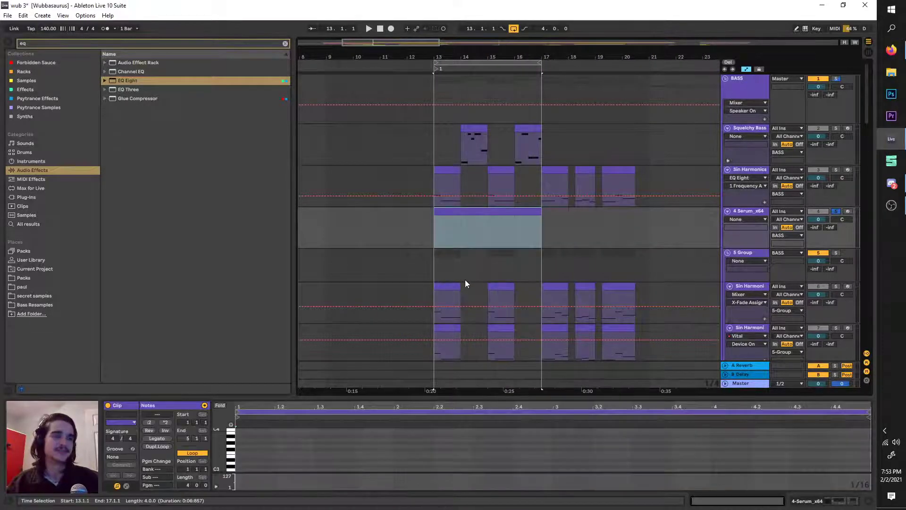
{"action": "double_click", "coordinate": [248, 453]}
{"action": "left_click_drag", "start_coordinate": [249, 455], "coordinate": [860, 407]}
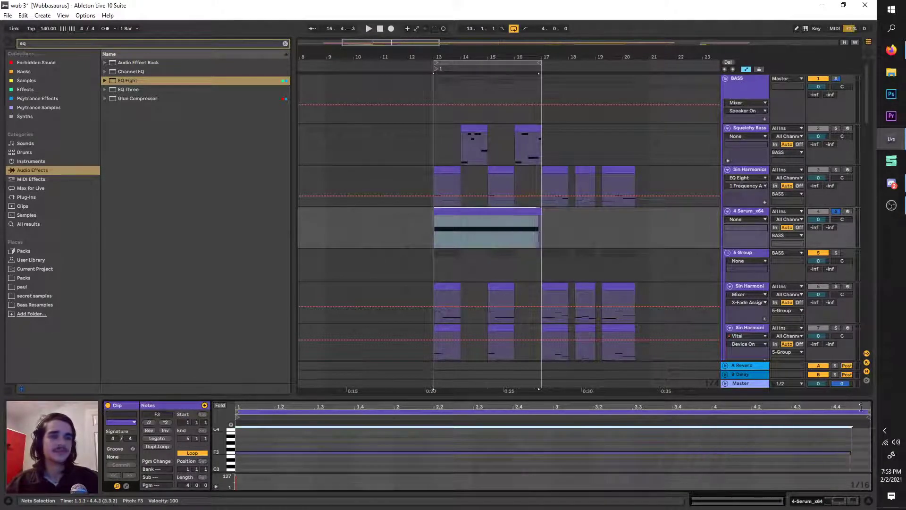
Delete the A Bit Warmer saturator from the Serum track's device chain.
{"action": "left_click", "coordinate": [748, 211]}
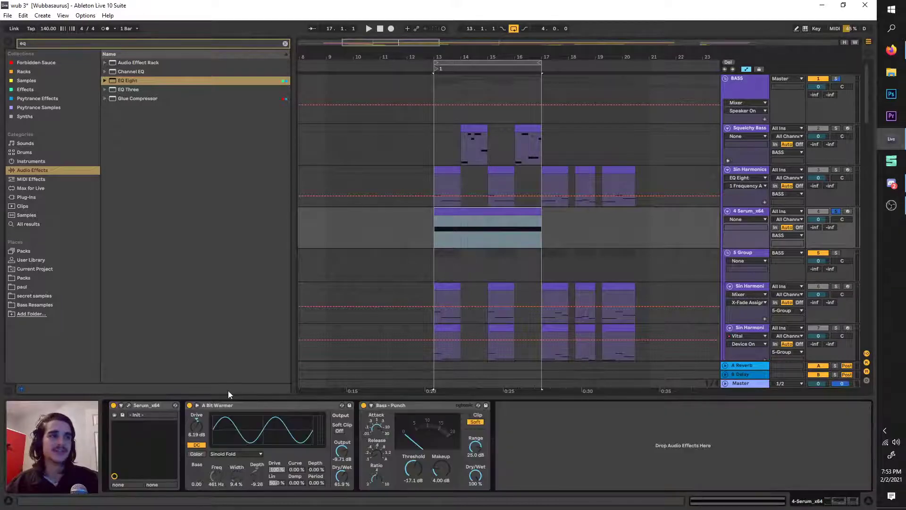
{"action": "left_click", "coordinate": [237, 405]}
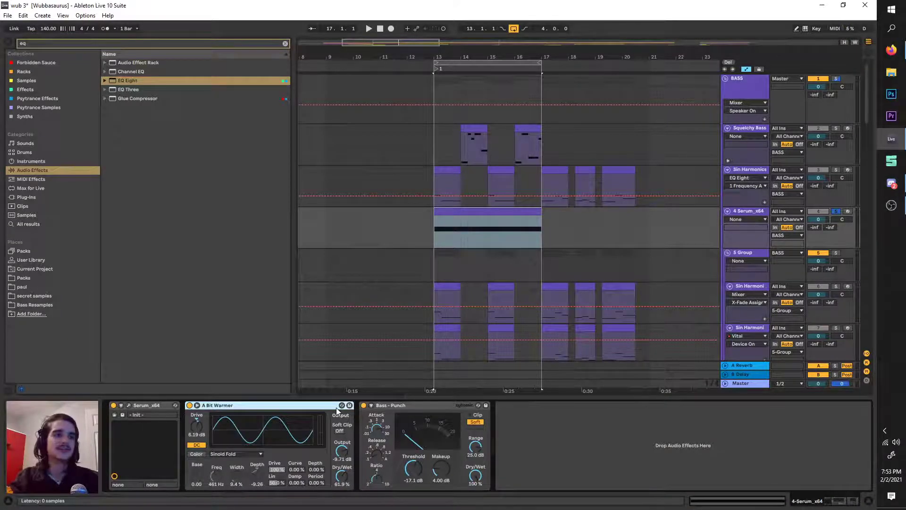
{"action": "key", "text": "Delete"}
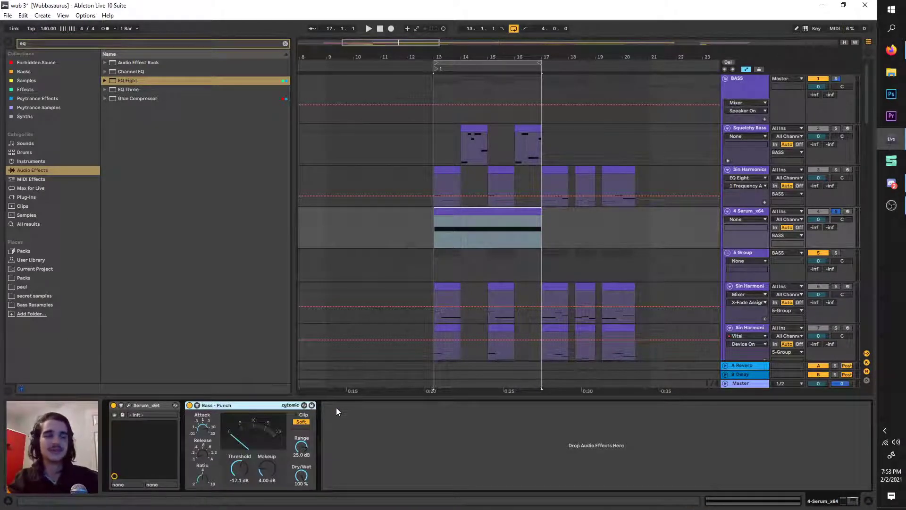
Remove the Bass - Punch compressor from the Serum track and reset Serum to its Init preset.
{"action": "key", "text": "Delete"}
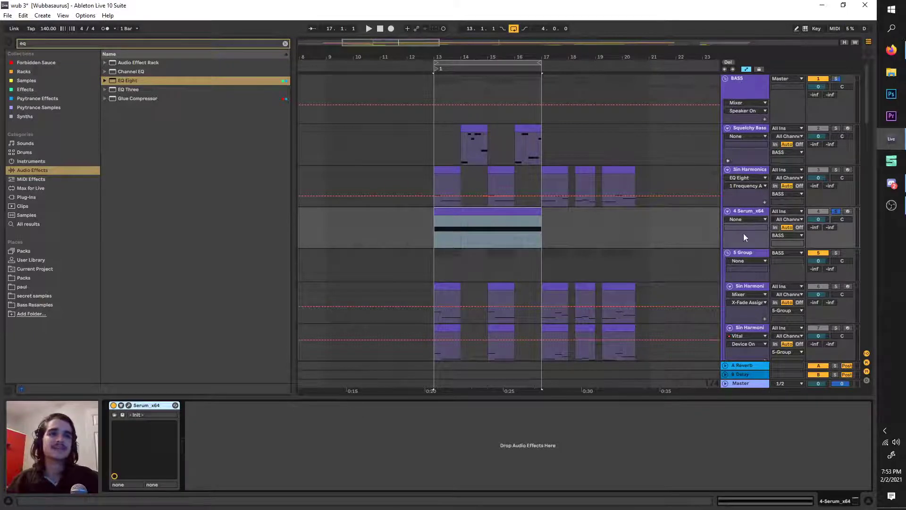
{"action": "key", "text": "space"}
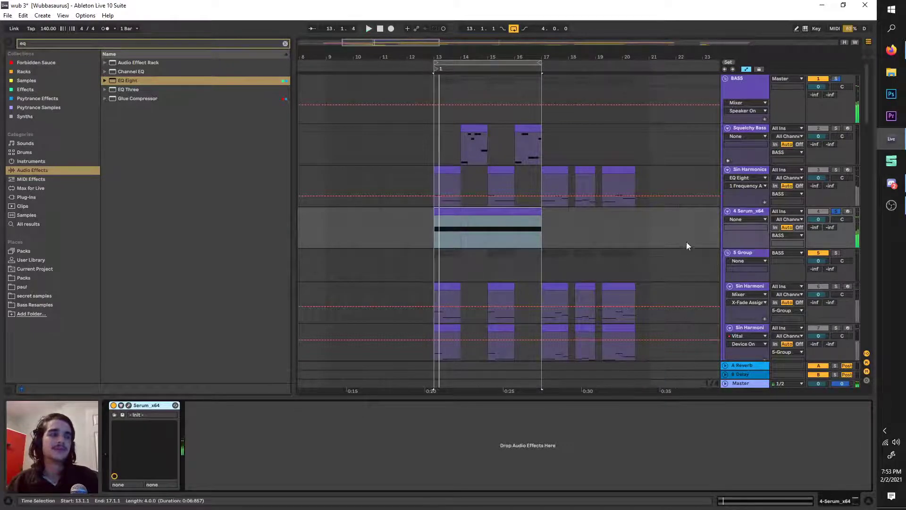
{"action": "left_click", "coordinate": [129, 405]}
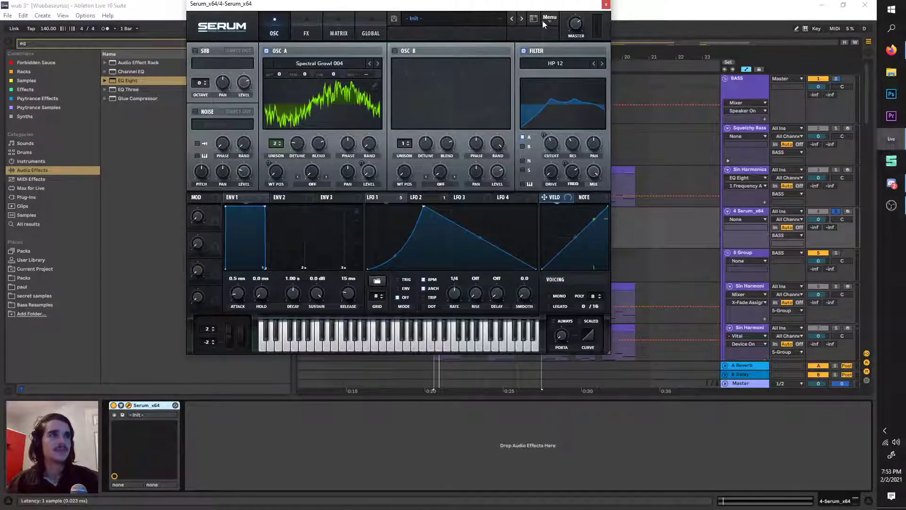
{"action": "left_click", "coordinate": [543, 22]}
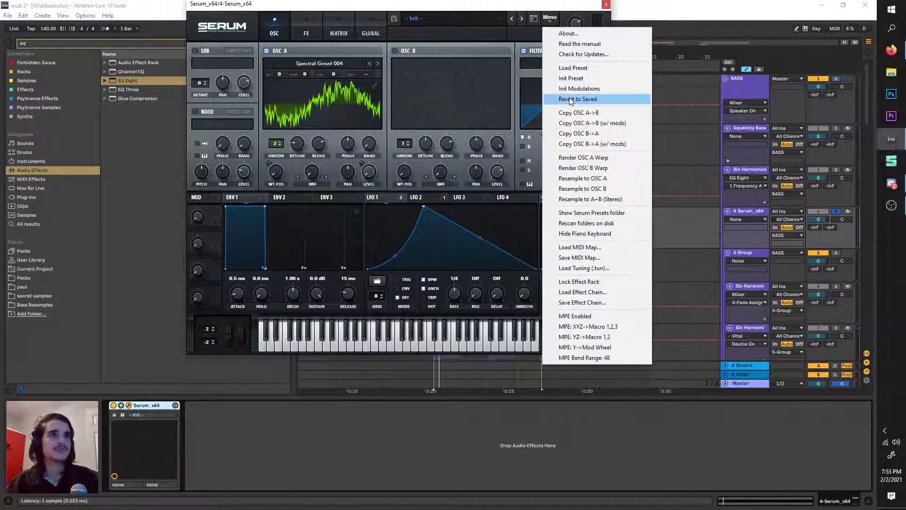
{"action": "left_click", "coordinate": [590, 79]}
Set Serum's oscillator A octave to -3 and load the Basic Shapes wavetable from the Analog category.
{"action": "left_click_drag", "start_coordinate": [287, 81], "coordinate": [277, 122]}
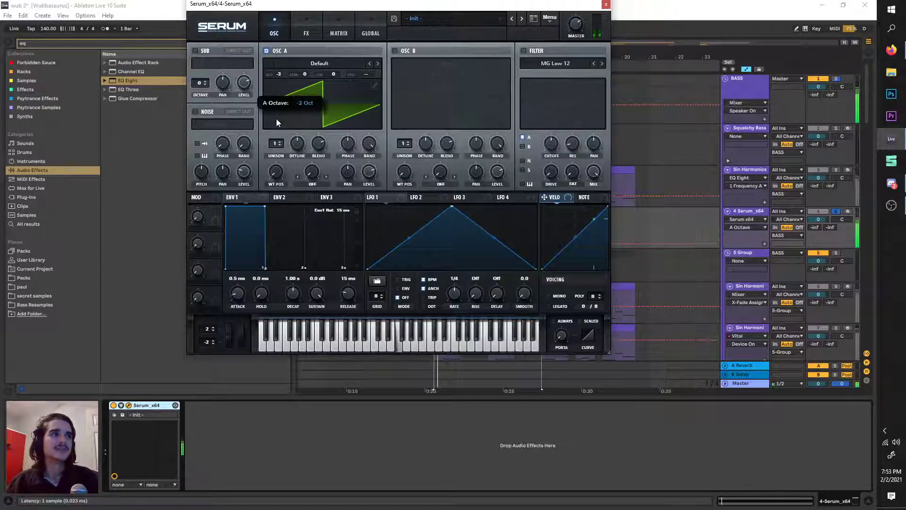
{"action": "left_click", "coordinate": [321, 63]}
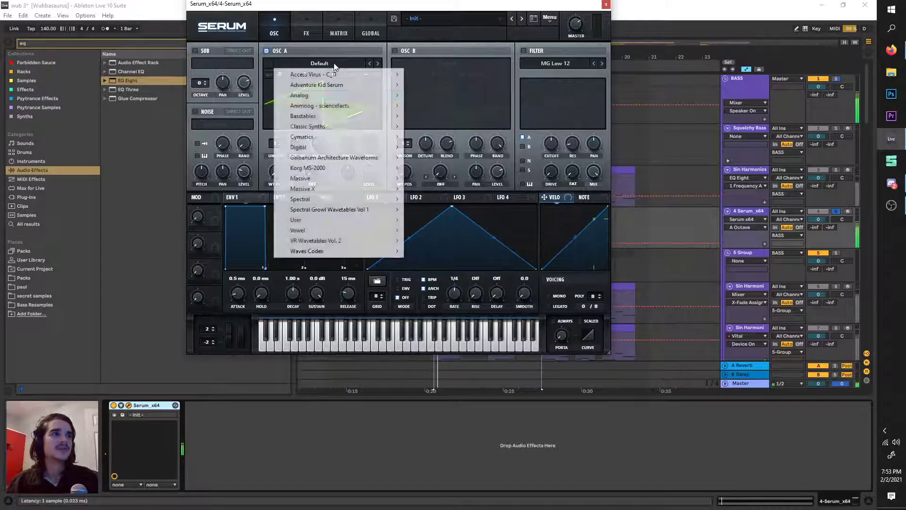
{"action": "mouse_move", "coordinate": [348, 99]}
{"action": "left_click", "coordinate": [427, 139]}
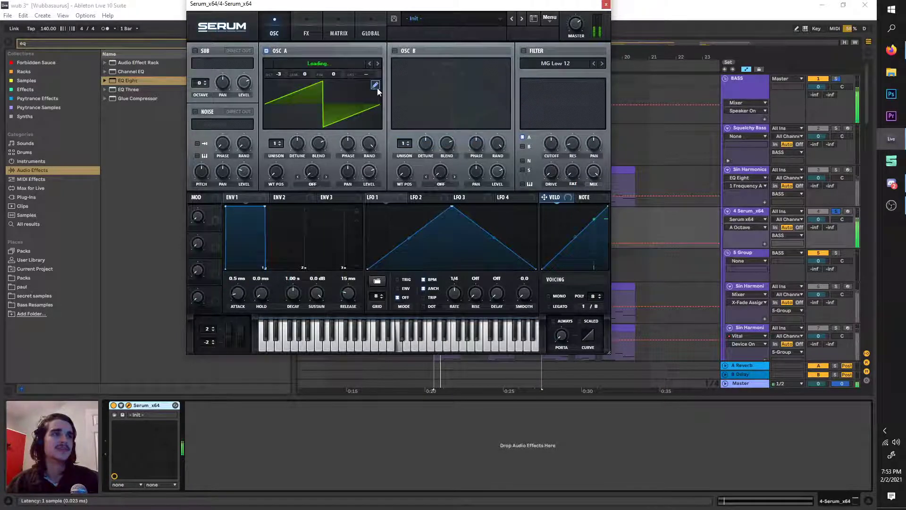
Add second and third harmonics at partial strength to the first frame of oscillator A's wavetable, and close Serum.
{"action": "left_click_drag", "start_coordinate": [364, 10], "coordinate": [472, 174]}
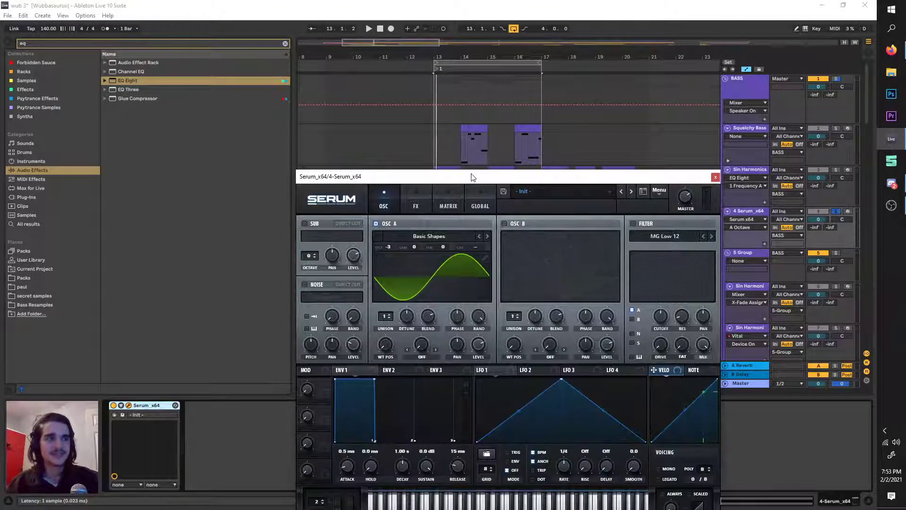
{"action": "left_click", "coordinate": [483, 258]}
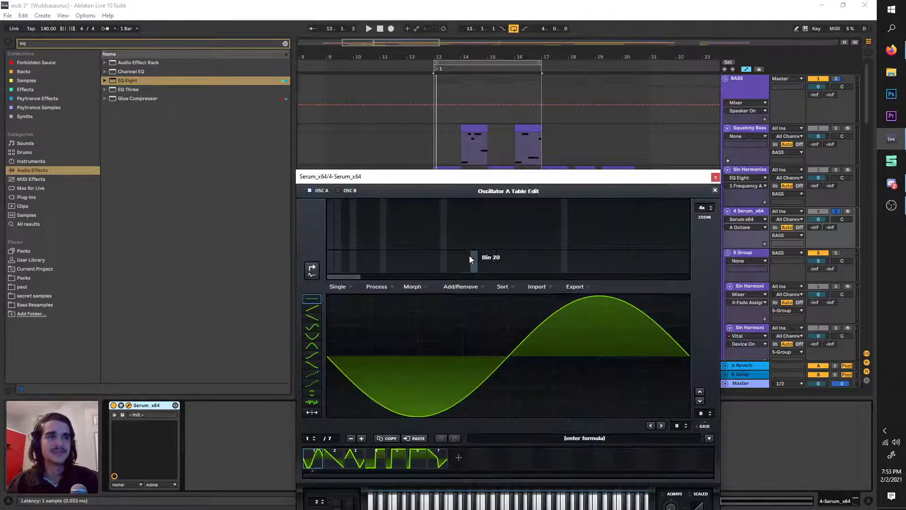
{"action": "left_click", "coordinate": [338, 231]}
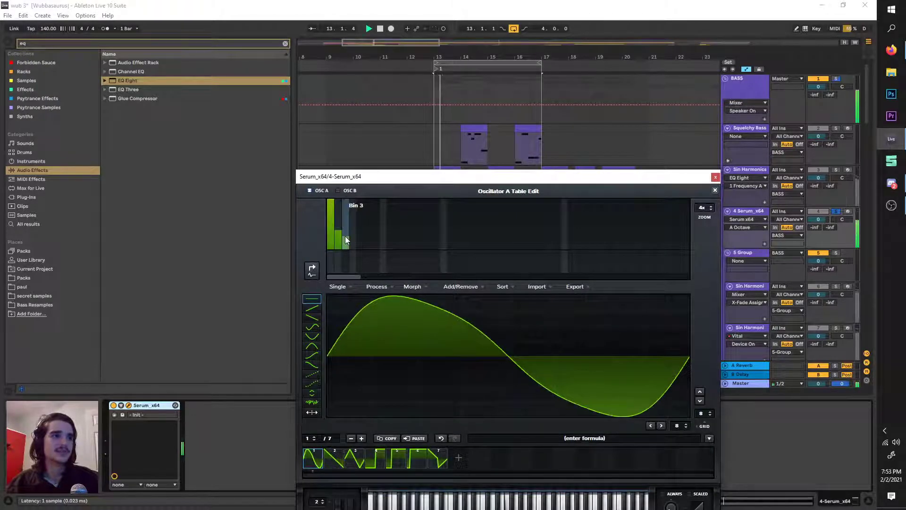
{"action": "left_click", "coordinate": [345, 233]}
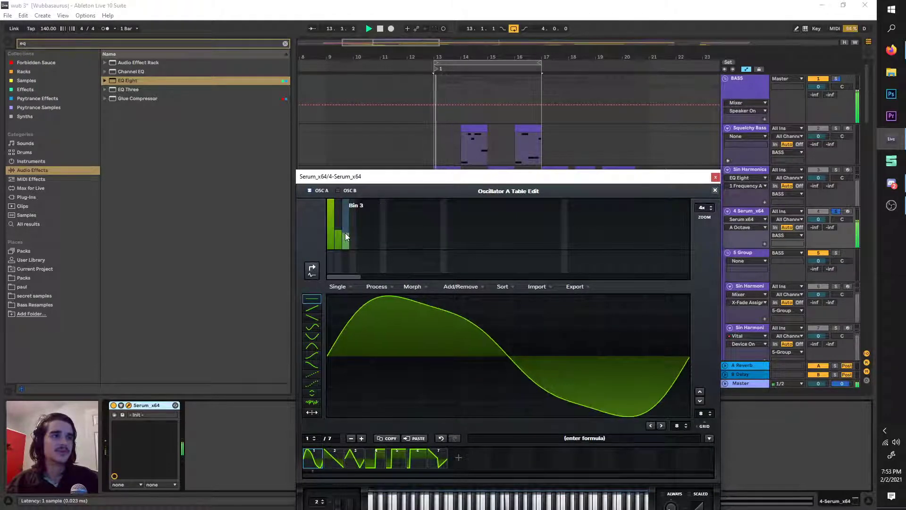
{"action": "left_click", "coordinate": [715, 191]}
{"action": "left_click", "coordinate": [715, 178]}
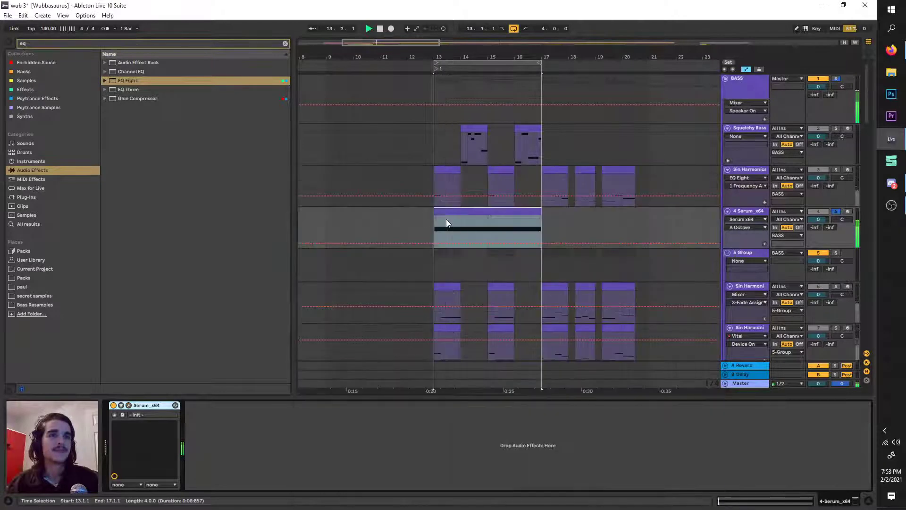
Unsolo the Serum track and mute it.
{"action": "scroll", "coordinate": [446, 223], "scroll_direction": "up", "scroll_amount": 3}
{"action": "left_click", "coordinate": [835, 211]}
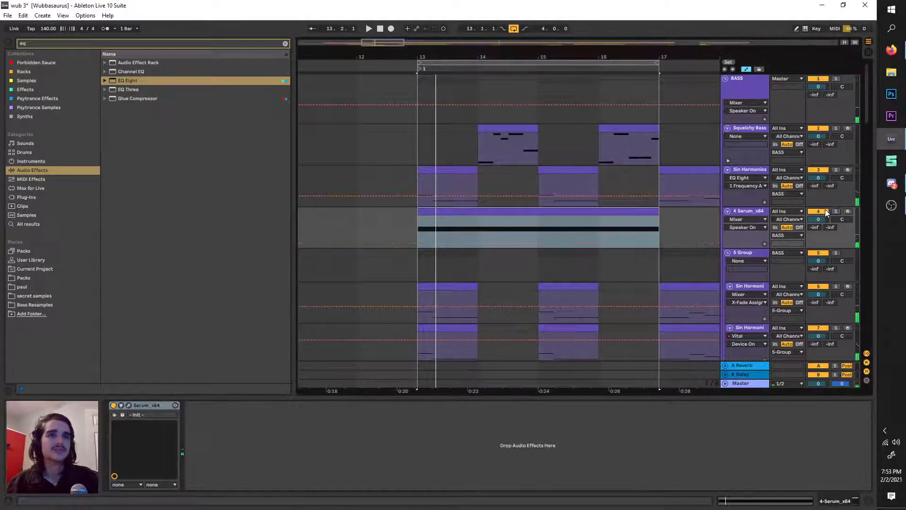
{"action": "scroll", "coordinate": [575, 225], "scroll_direction": "down", "scroll_amount": 3}
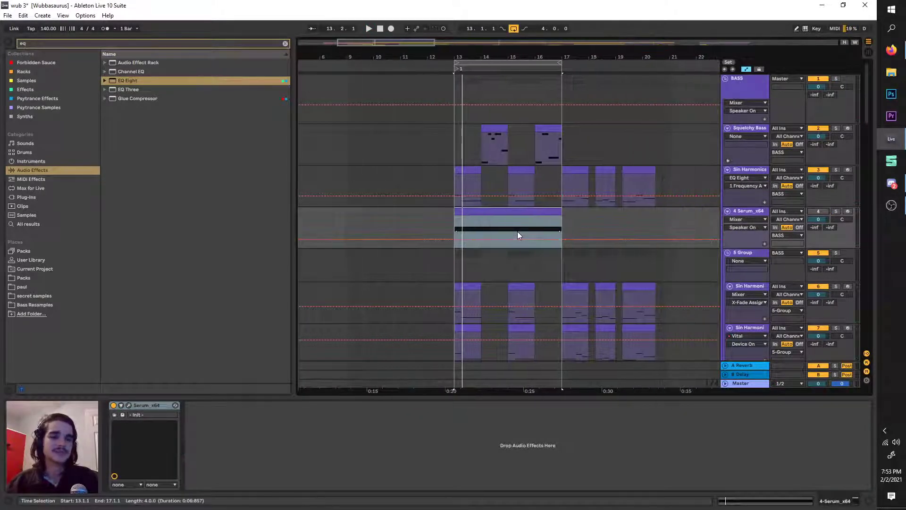
{"action": "scroll", "coordinate": [517, 231], "scroll_direction": "right", "scroll_amount": 2}
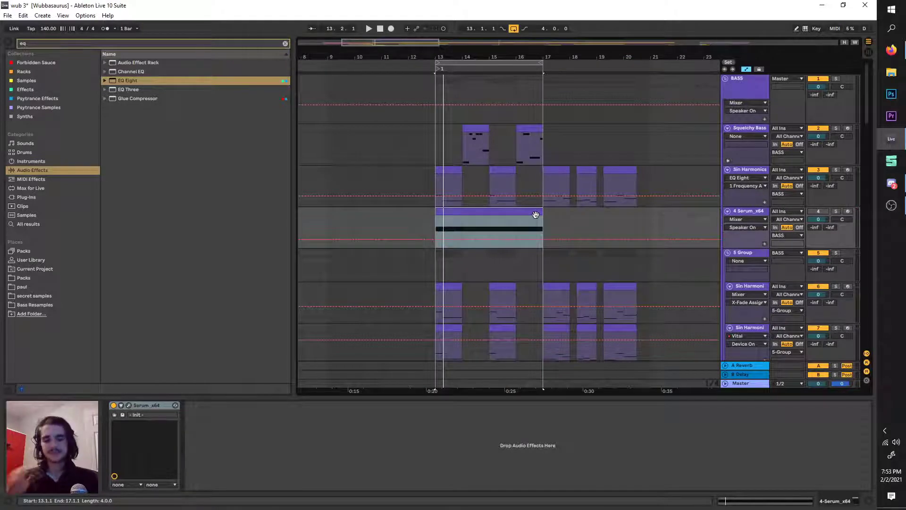
{"action": "scroll", "coordinate": [536, 214], "scroll_direction": "right", "scroll_amount": 1}
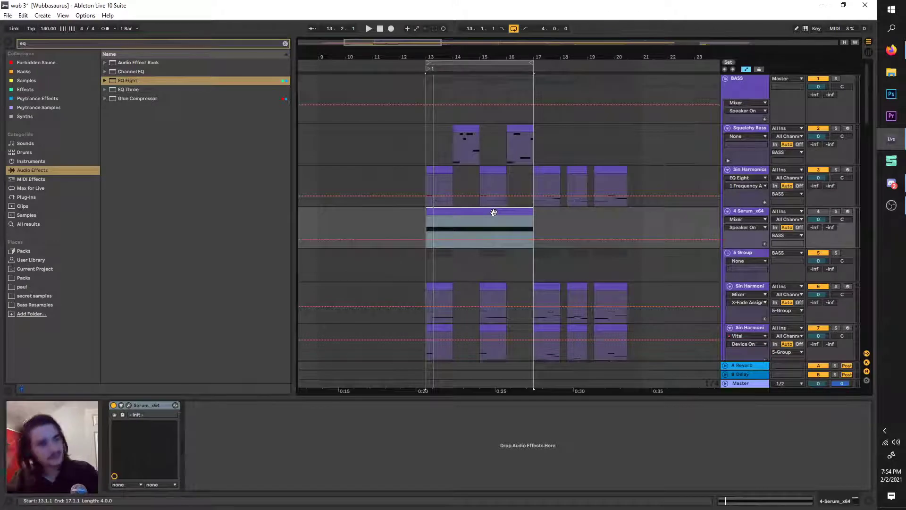
Examine the 5 Group tracks and the devices on its Sin Harmonics tracks.
{"action": "key", "text": "z"}
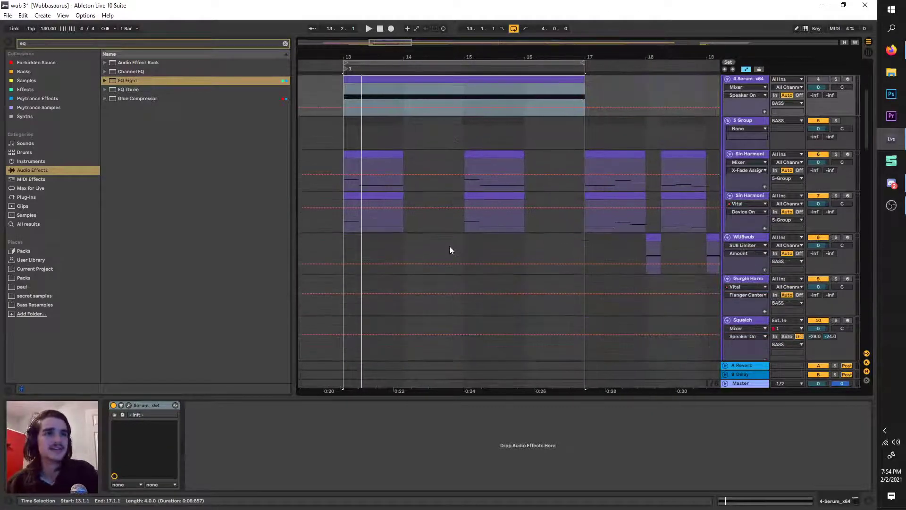
{"action": "left_click", "coordinate": [767, 121]}
{"action": "left_click", "coordinate": [747, 111]}
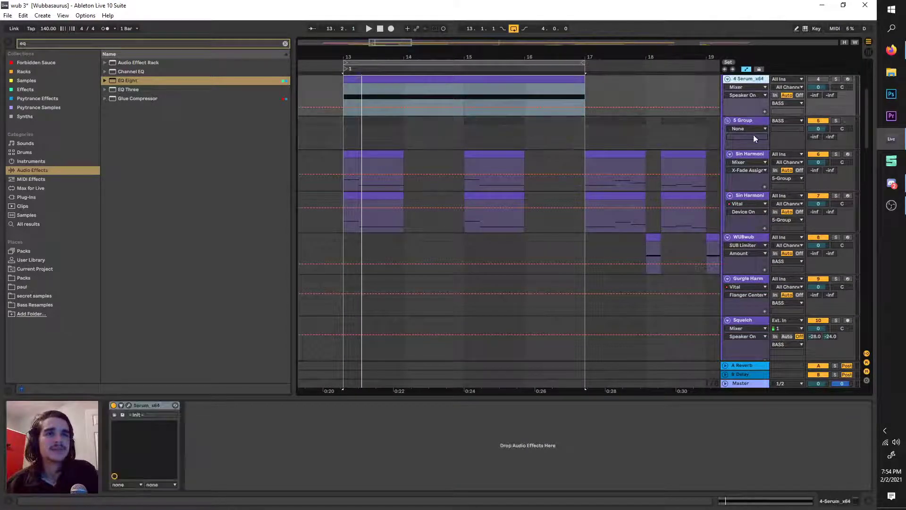
{"action": "left_click", "coordinate": [756, 154]}
{"action": "left_click", "coordinate": [757, 121]}
{"action": "left_click", "coordinate": [758, 195]}
{"action": "left_click", "coordinate": [749, 156]}
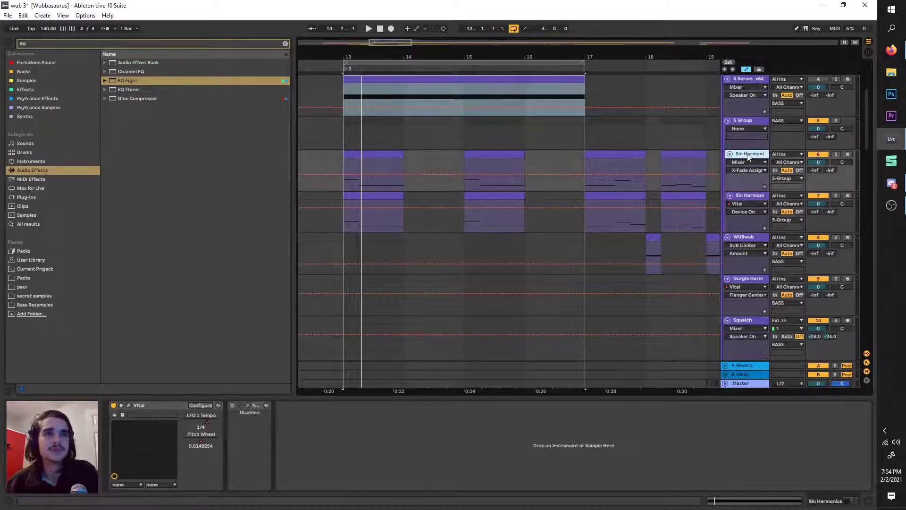
{"action": "scroll", "coordinate": [475, 178], "scroll_direction": "left", "scroll_amount": 1}
{"action": "key", "text": "plus"}
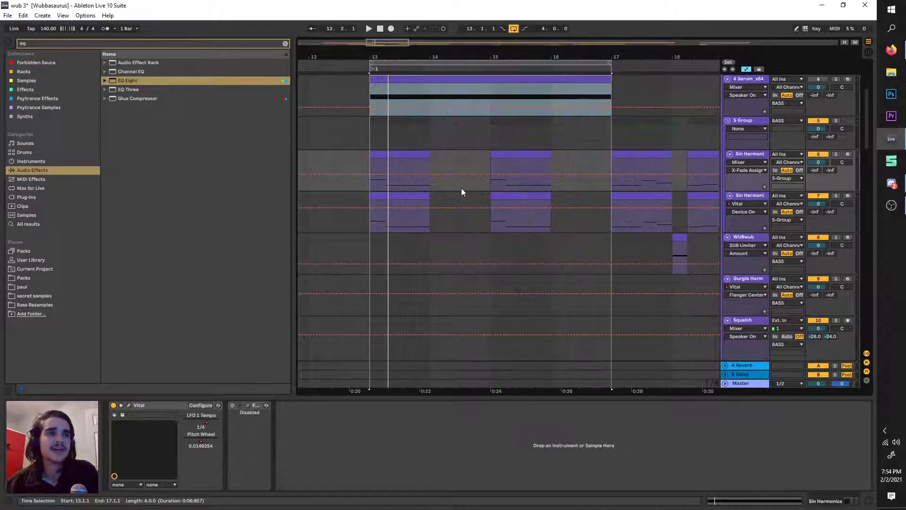
{"action": "scroll", "coordinate": [509, 151], "scroll_direction": "up", "scroll_amount": 3}
Unmute the Serum track and set Serum's upward pitch bend range to 12.
{"action": "left_click", "coordinate": [748, 145]}
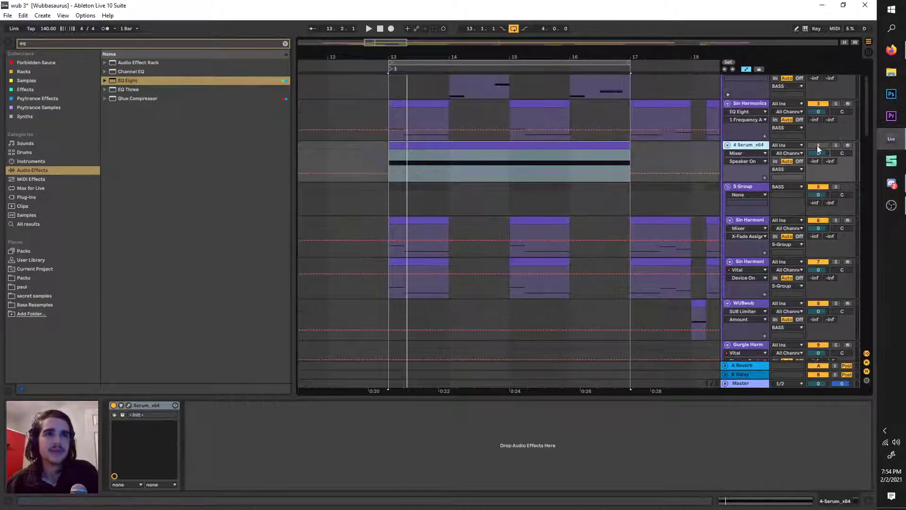
{"action": "key", "text": "space"}
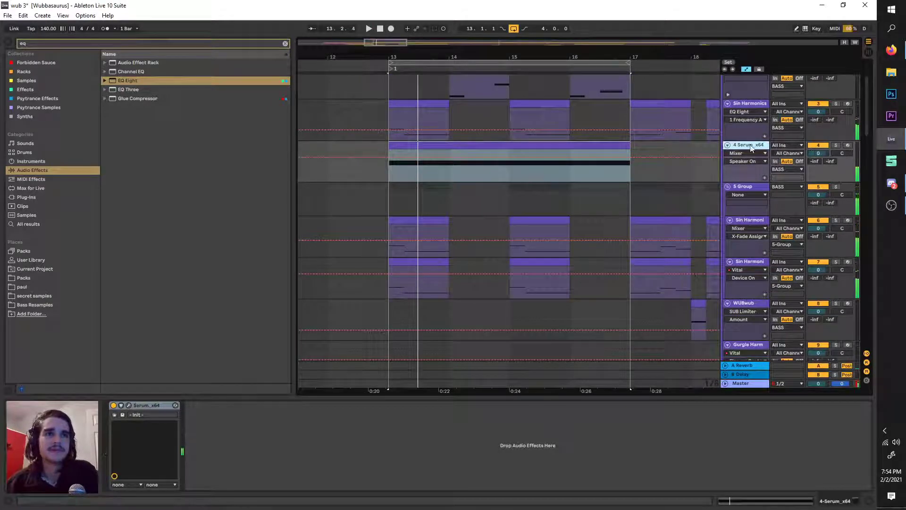
{"action": "left_click", "coordinate": [129, 406]}
{"action": "left_click_drag", "start_coordinate": [465, 159], "coordinate": [458, 84]}
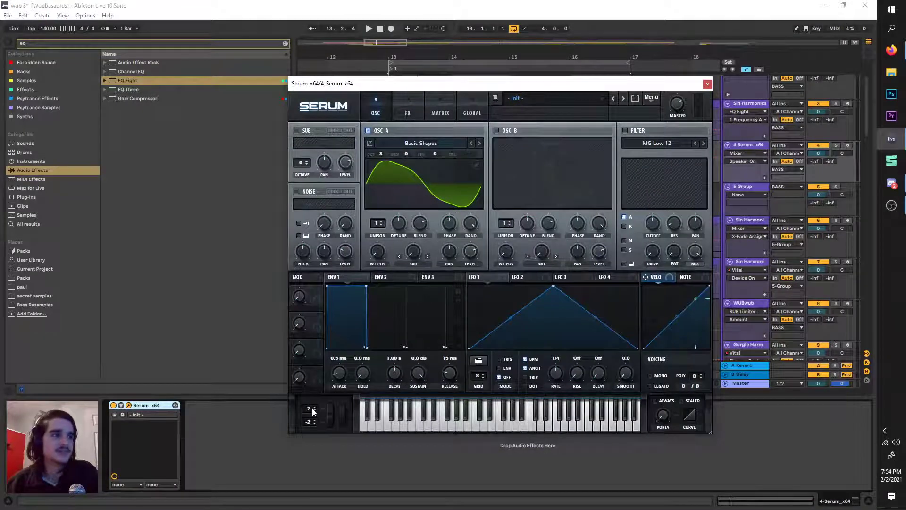
{"action": "left_click_drag", "start_coordinate": [315, 409], "coordinate": [316, 410]}
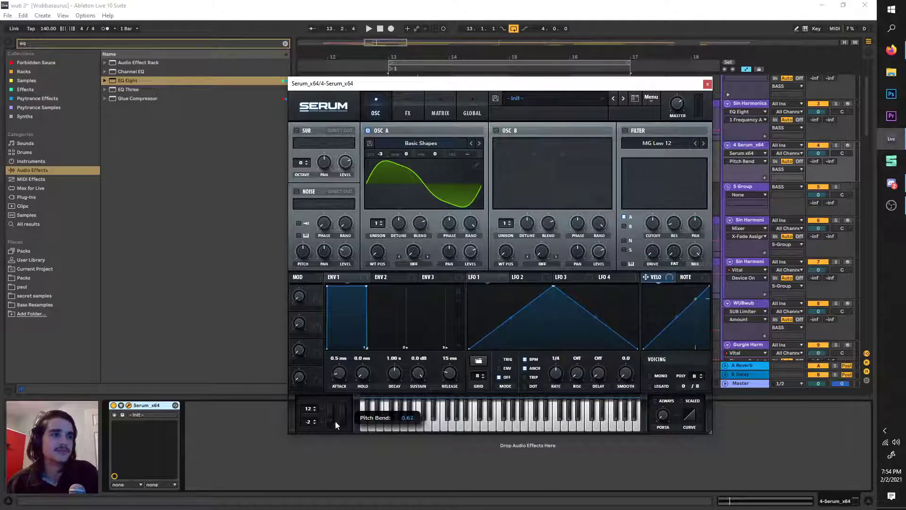
Modulate oscillator A's level with LFO 1, and solo the Serum track to audition the sound with pitch bend.
{"action": "left_click", "coordinate": [471, 252]}
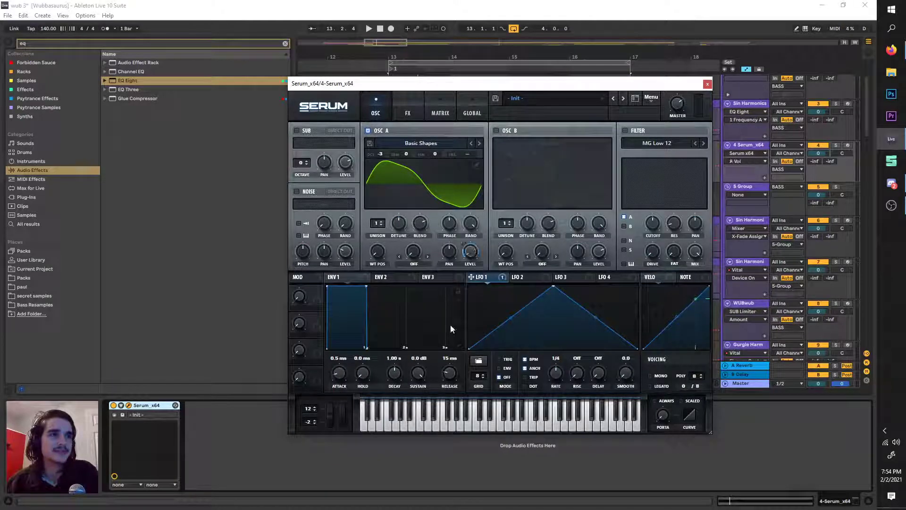
{"action": "key", "text": "space"}
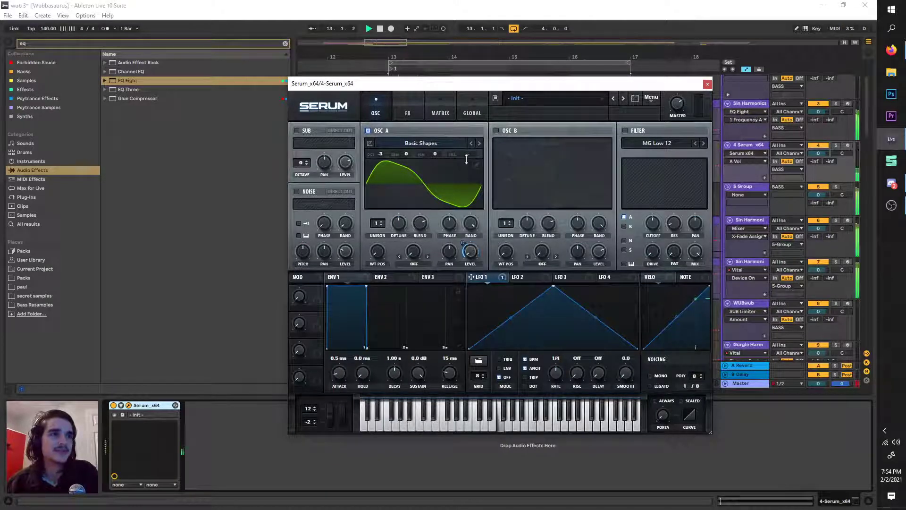
{"action": "left_click", "coordinate": [835, 145]}
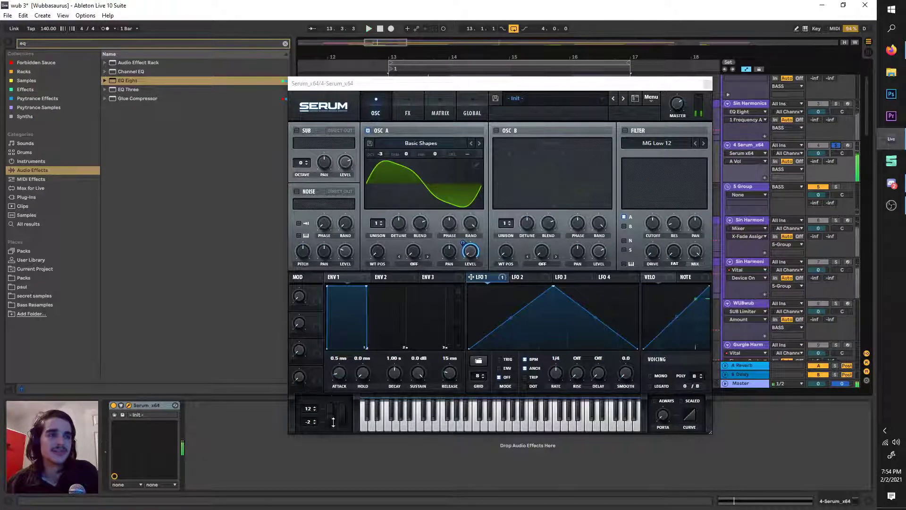
{"action": "mouse_move", "coordinate": [331, 416]}
{"action": "left_mouse_down"}
{"action": "mouse_move", "coordinate": [335, 380]}
{"action": "mouse_move", "coordinate": [338, 428]}
{"action": "mouse_move", "coordinate": [339, 415]}
{"action": "left_mouse_up"}
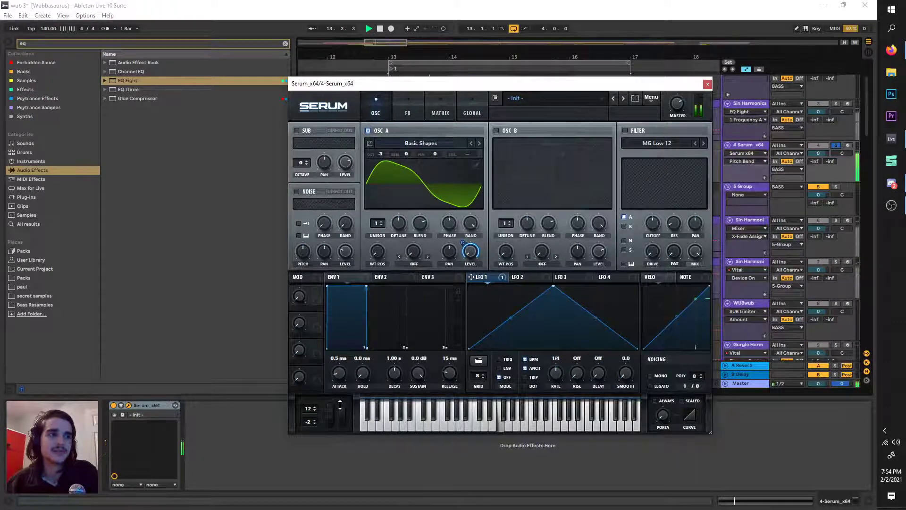
Modulate oscillator A's coarse pitch with LFO 2, reshape that LFO into a descending ramp, and close Serum.
{"action": "left_click", "coordinate": [516, 277]}
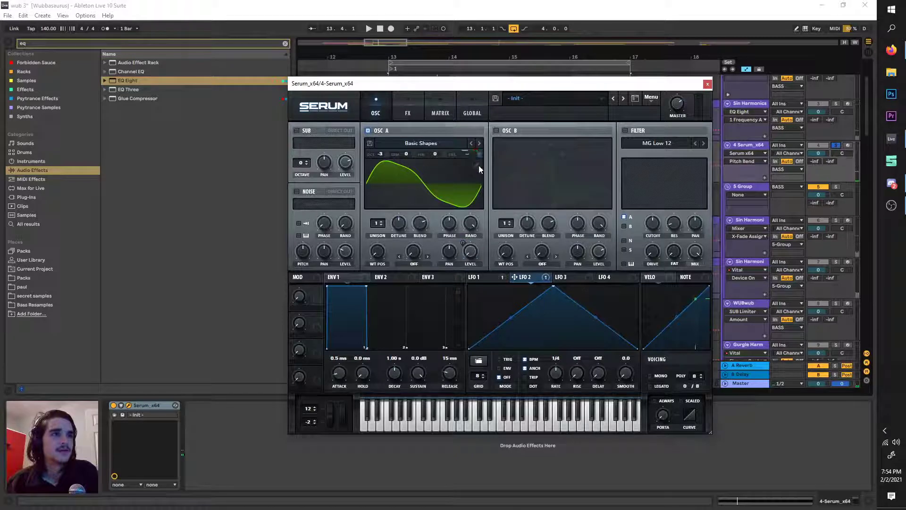
{"action": "left_click_drag", "start_coordinate": [555, 287], "coordinate": [470, 286]}
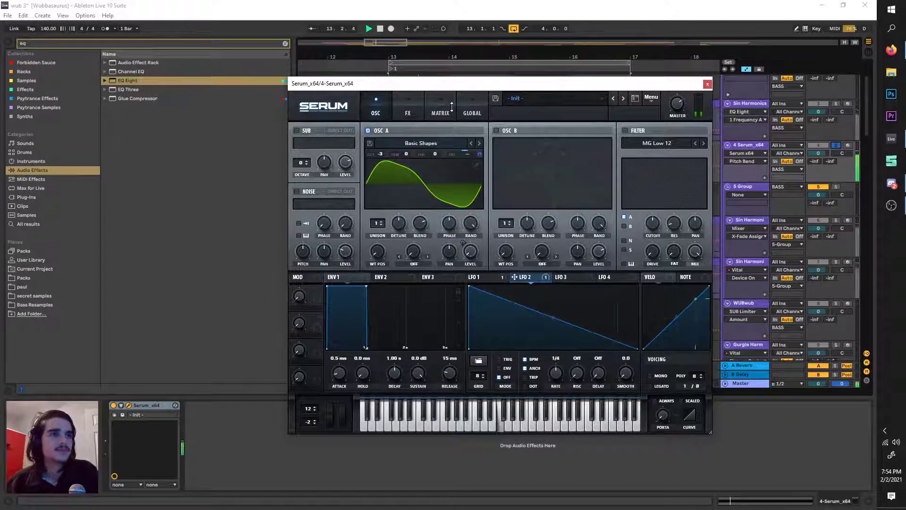
{"action": "left_click", "coordinate": [707, 84]}
{"action": "key", "text": "minus"}
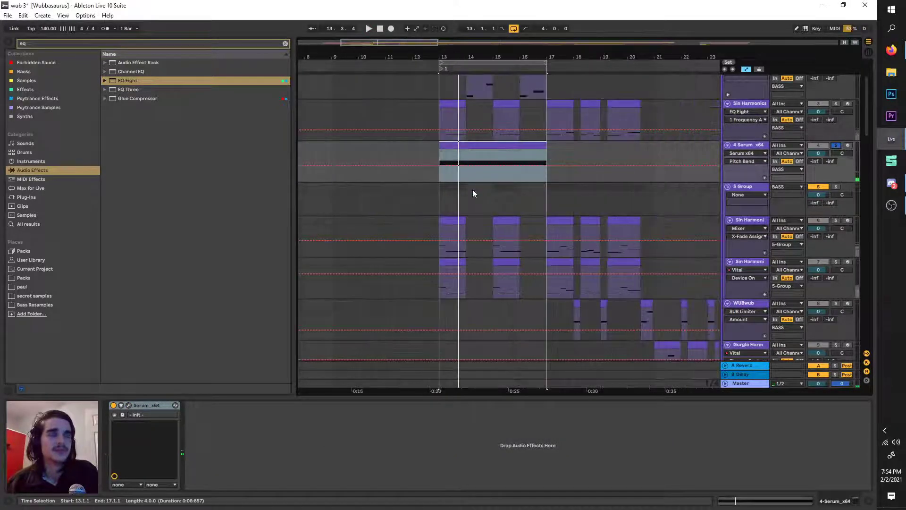
{"action": "left_click", "coordinate": [543, 156]}
{"action": "key", "text": "plus"}
{"action": "mouse_move", "coordinate": [551, 155]}
{"action": "left_mouse_down"}
{"action": "mouse_move", "coordinate": [316, 148]}
{"action": "mouse_move", "coordinate": [555, 152]}
{"action": "left_mouse_up"}
{"action": "left_click", "coordinate": [555, 157]}
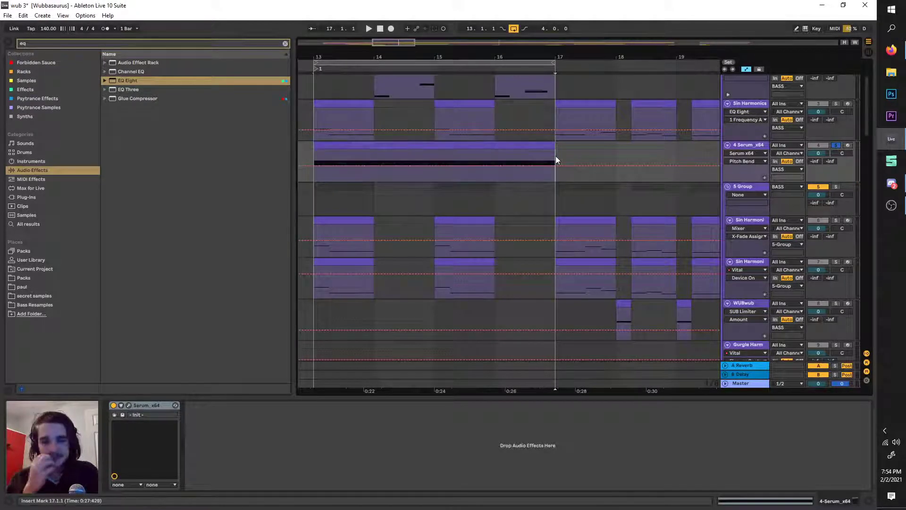
{"action": "key", "text": "minus"}
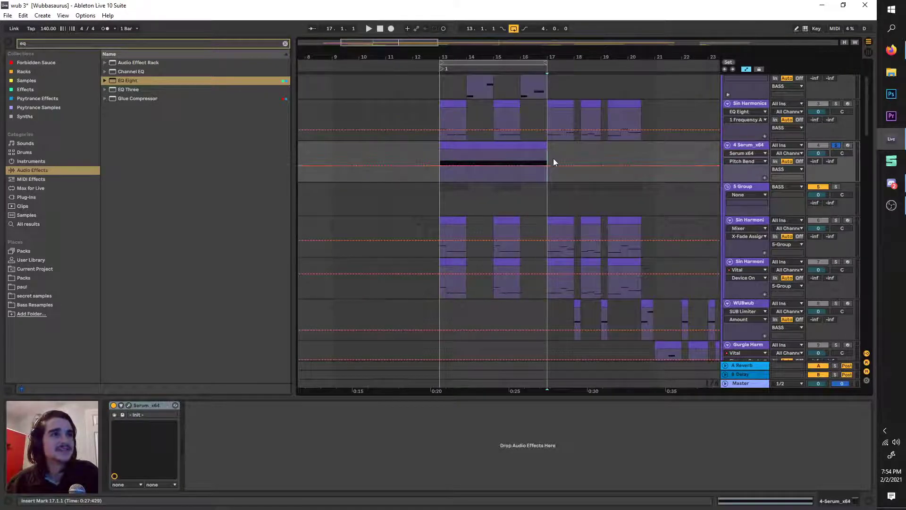
{"action": "mouse_move", "coordinate": [553, 162]}
{"action": "left_mouse_down"}
{"action": "mouse_move", "coordinate": [434, 141]}
{"action": "mouse_move", "coordinate": [548, 146]}
{"action": "left_mouse_up"}
Select the Serum clip spanning bars 13 to 17 and unsolo its track.
{"action": "left_click", "coordinate": [437, 145]}
{"action": "scroll", "coordinate": [539, 172], "scroll_direction": "right", "scroll_amount": 2}
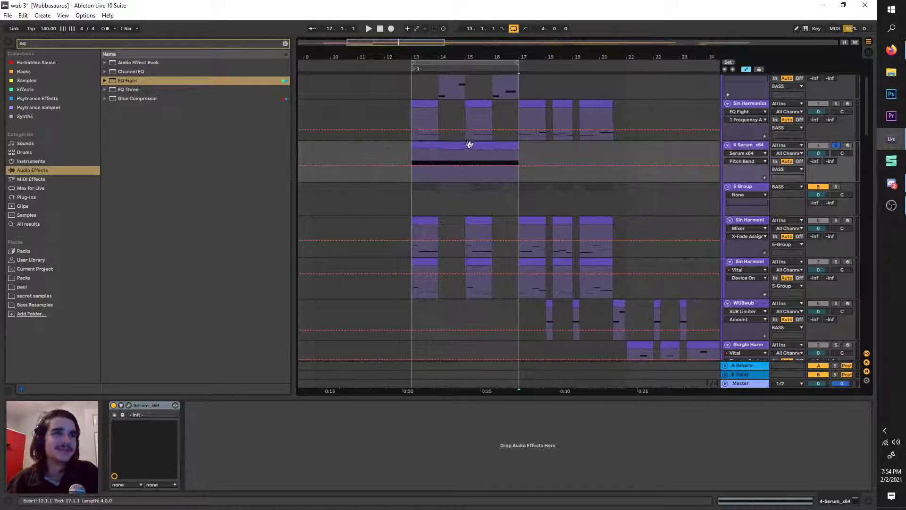
{"action": "left_click_drag", "start_coordinate": [466, 57], "coordinate": [374, 71]}
{"action": "left_click", "coordinate": [833, 146]}
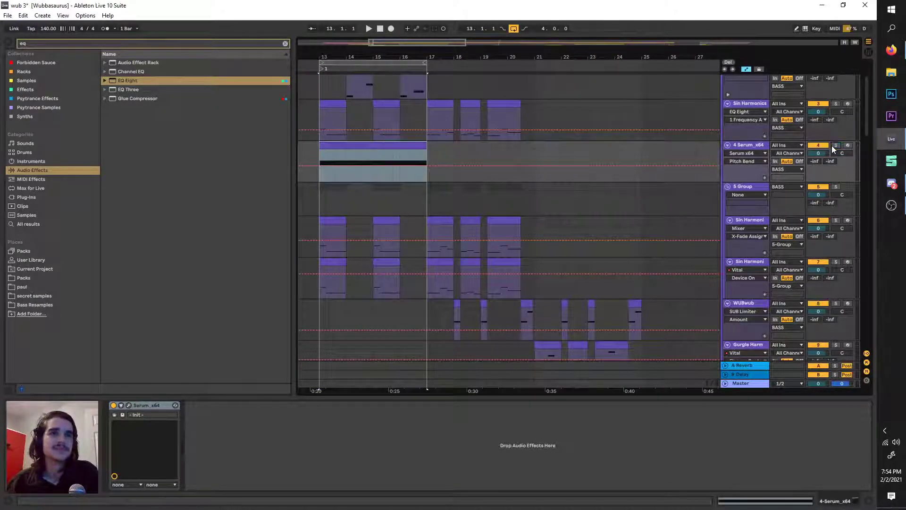
Mute the Serum track in the bass group.
{"action": "scroll", "coordinate": [364, 184], "scroll_direction": "up", "scroll_amount": 3}
{"action": "scroll", "coordinate": [458, 169], "scroll_direction": "left", "scroll_amount": 2}
{"action": "left_click", "coordinate": [818, 146]}
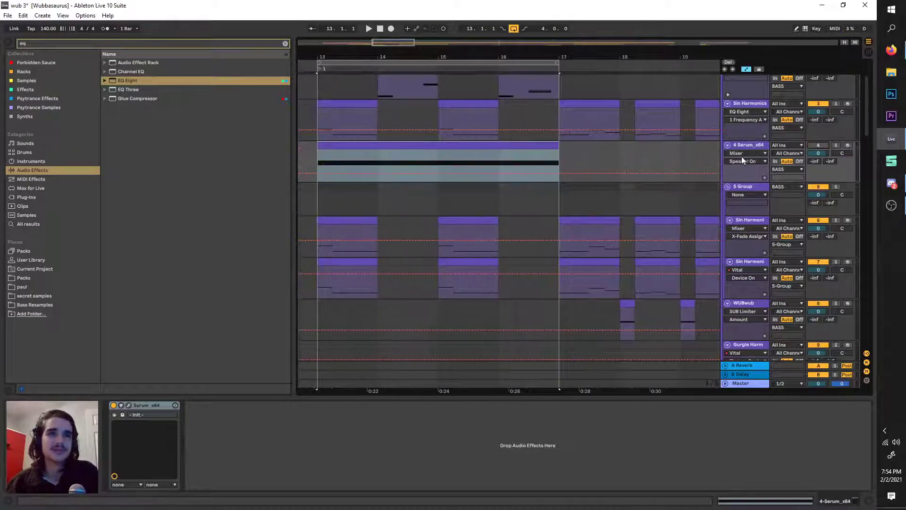
{"action": "scroll", "coordinate": [471, 171], "scroll_direction": "left", "scroll_amount": 1}
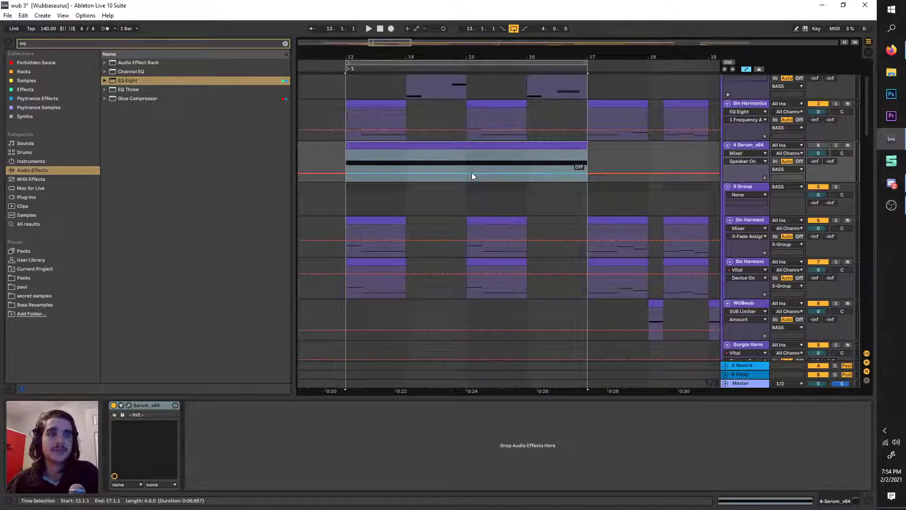
{"action": "scroll", "coordinate": [471, 171], "scroll_direction": "left", "scroll_amount": 1}
{"action": "scroll", "coordinate": [472, 171], "scroll_direction": "right", "scroll_amount": 2}
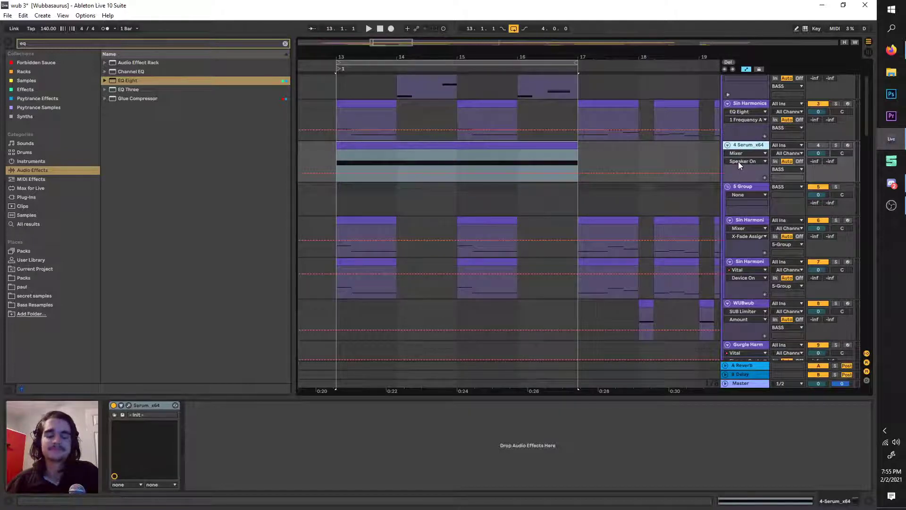
{"action": "scroll", "coordinate": [738, 161], "scroll_direction": "up", "scroll_amount": 2}
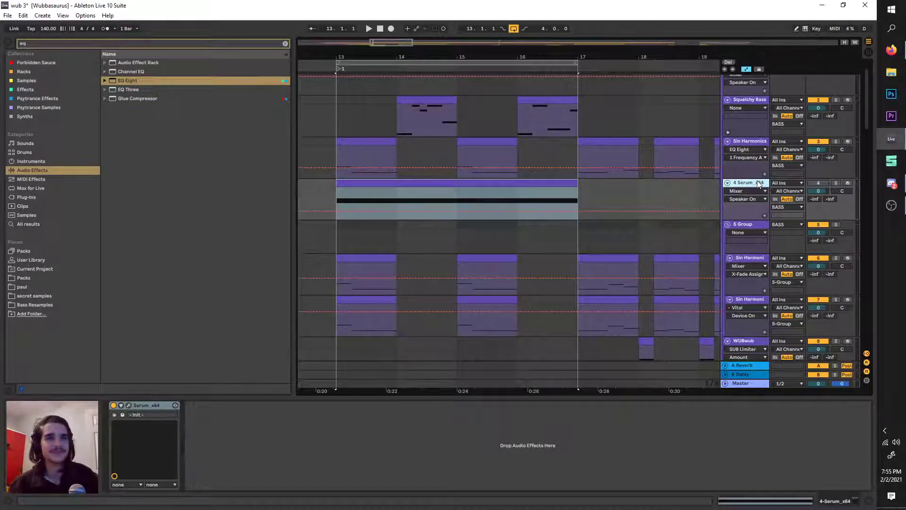
{"action": "scroll", "coordinate": [486, 136], "scroll_direction": "down", "scroll_amount": 2}
Select the looped range from bar 13 to 17, unmute and solo the Serum track, and play it.
{"action": "left_click", "coordinate": [495, 62]}
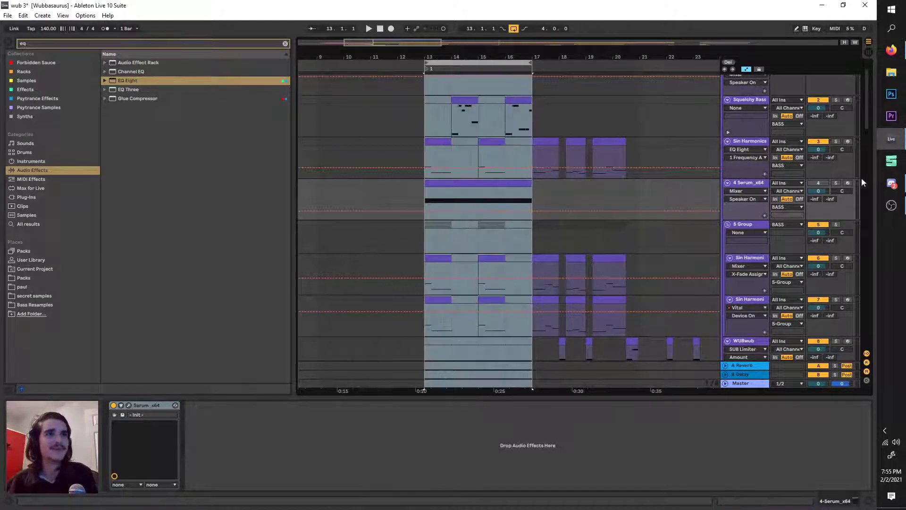
{"action": "left_click", "coordinate": [836, 182]}
{"action": "left_click", "coordinate": [819, 182]}
{"action": "scroll", "coordinate": [519, 137], "scroll_direction": "up", "scroll_amount": 2}
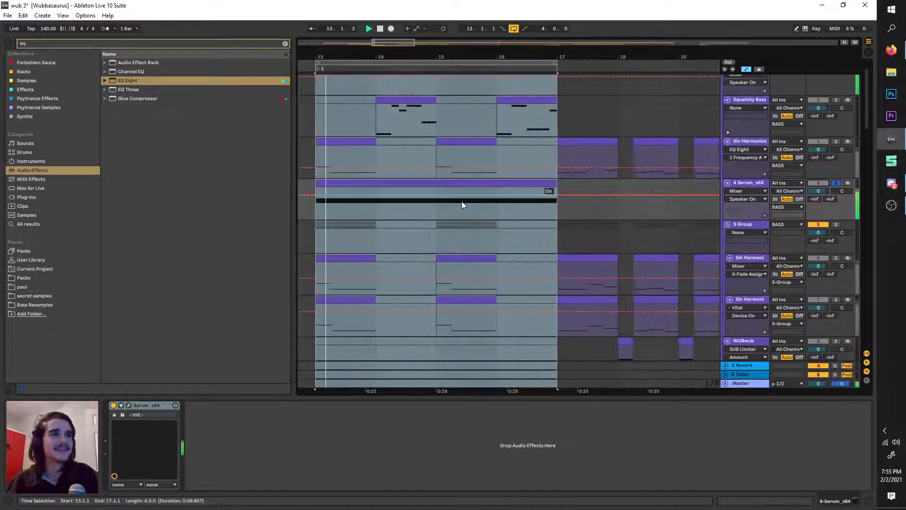
{"action": "left_click", "coordinate": [459, 201]}
{"action": "key", "text": "ctrl+z"}
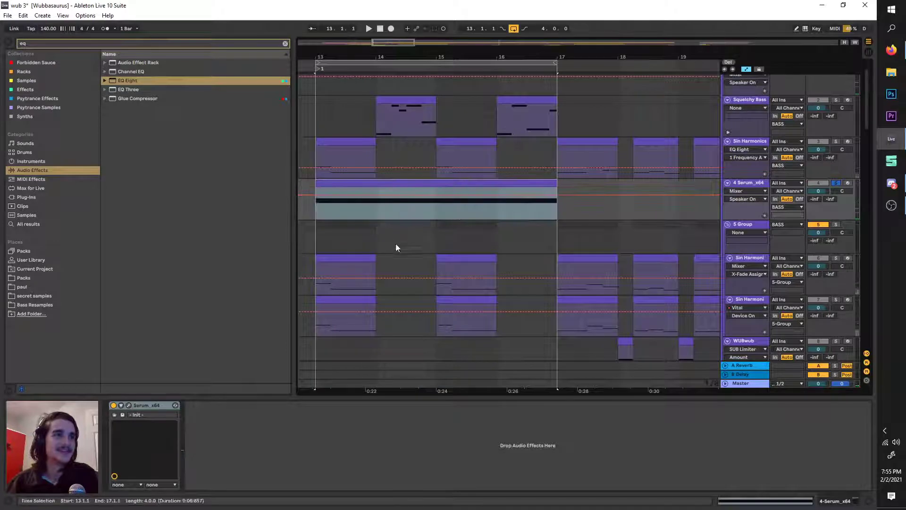
{"action": "key", "text": "space"}
Reshape Serum's LFO 2 into a full-width descending curve that sags slightly in the middle, and close Serum.
{"action": "left_click", "coordinate": [131, 406]}
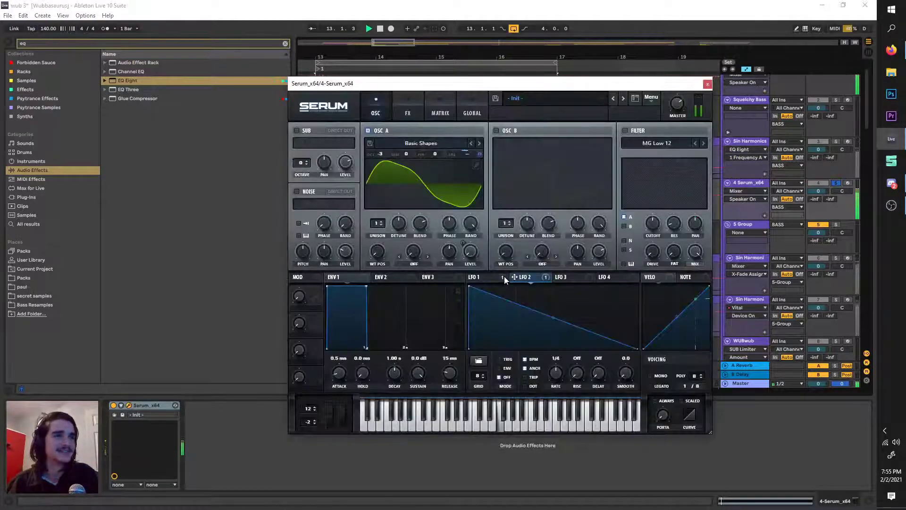
{"action": "left_click_drag", "start_coordinate": [535, 308], "coordinate": [554, 359]}
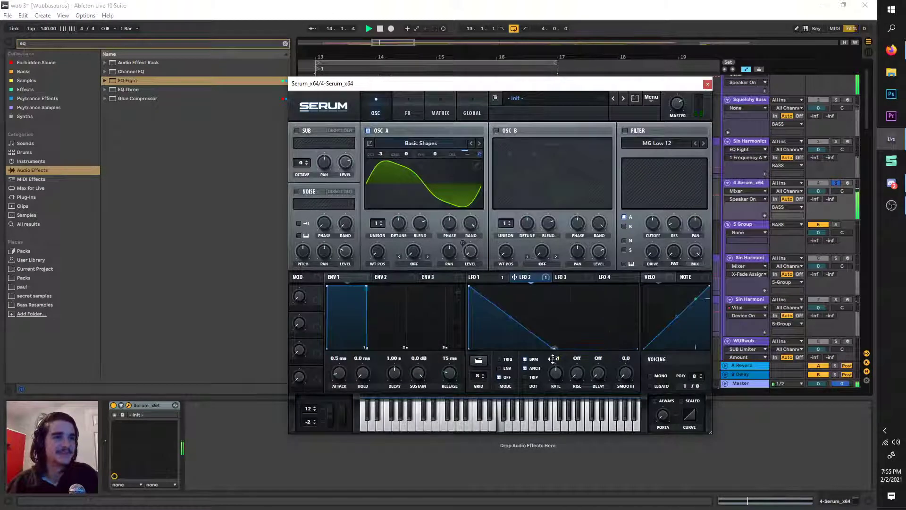
{"action": "key", "text": "space"}
{"action": "mouse_move", "coordinate": [510, 319]}
{"action": "left_mouse_down"}
{"action": "mouse_move", "coordinate": [506, 333]}
{"action": "mouse_move", "coordinate": [522, 309]}
{"action": "left_mouse_up"}
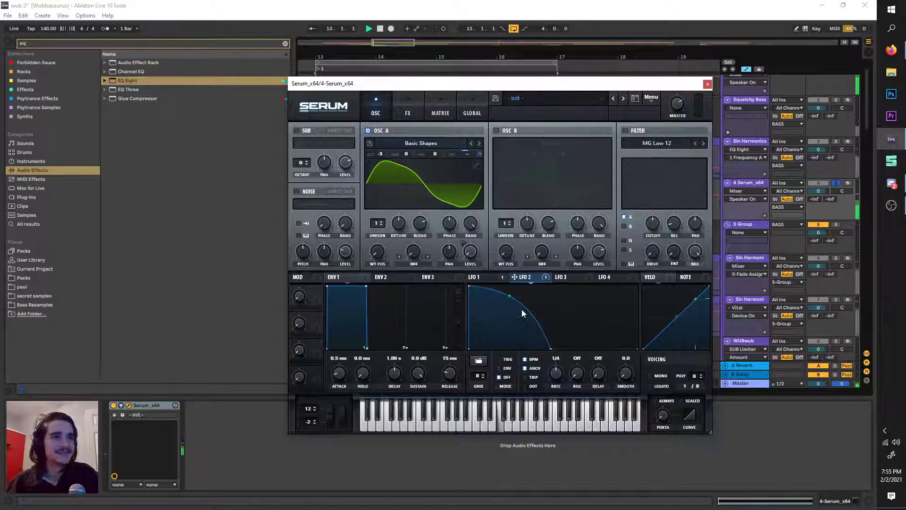
{"action": "left_click_drag", "start_coordinate": [553, 349], "coordinate": [618, 349]}
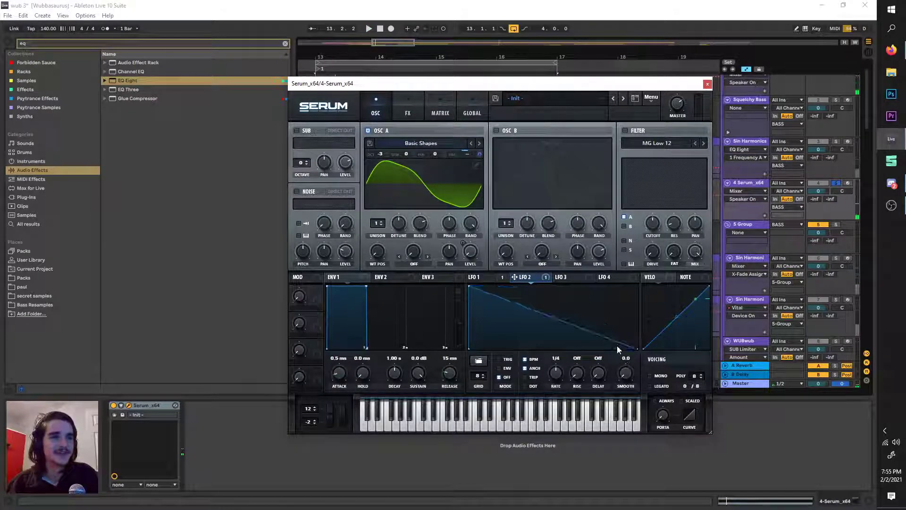
{"action": "left_click_drag", "start_coordinate": [553, 319], "coordinate": [553, 327]}
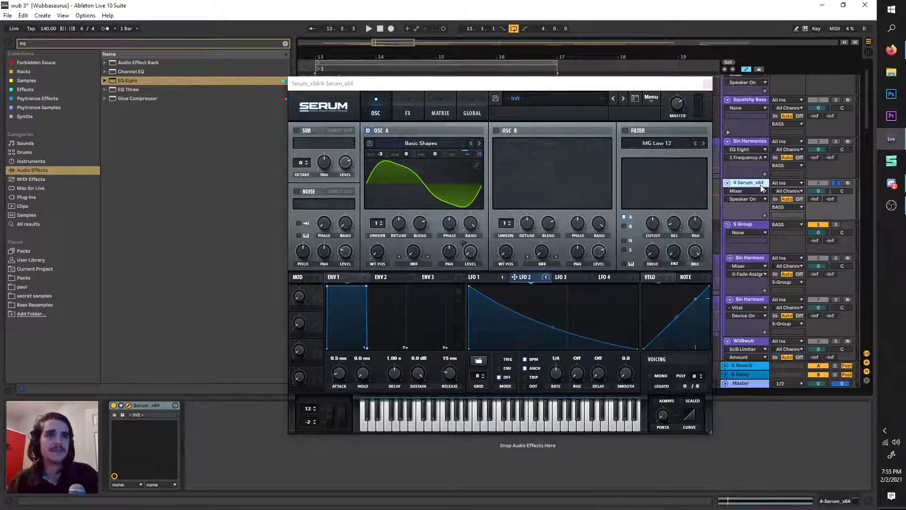
{"action": "left_click", "coordinate": [707, 84]}
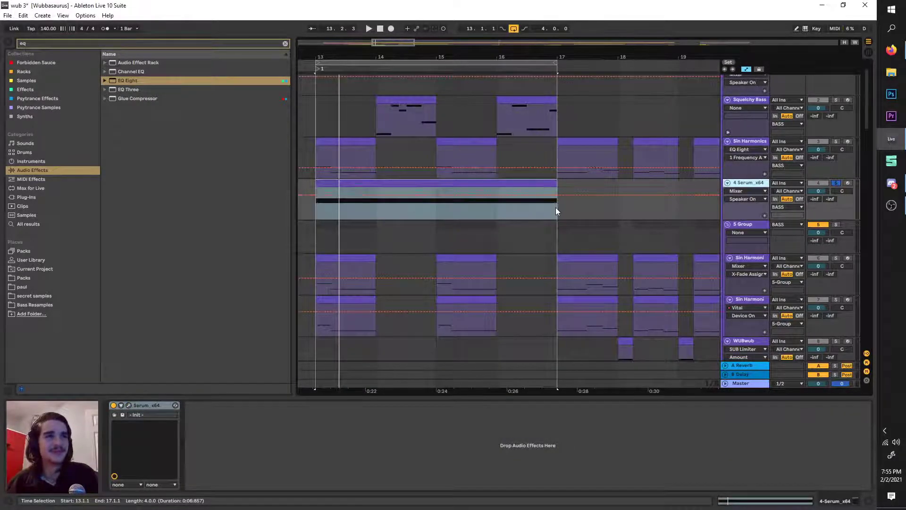
Place the insert marker at bar 13 on the Serum track and play the soloed clip.
{"action": "mouse_move", "coordinate": [556, 207]}
{"action": "left_mouse_down"}
{"action": "mouse_move", "coordinate": [318, 182]}
{"action": "mouse_move", "coordinate": [313, 190]}
{"action": "left_mouse_up"}
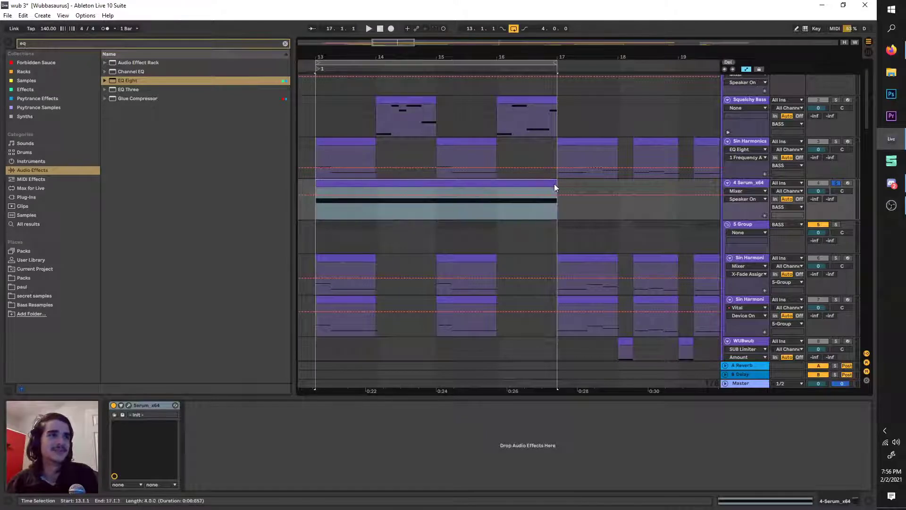
{"action": "left_click", "coordinate": [558, 187]}
{"action": "left_click_drag", "start_coordinate": [558, 184], "coordinate": [314, 188]}
{"action": "left_click", "coordinate": [314, 188]}
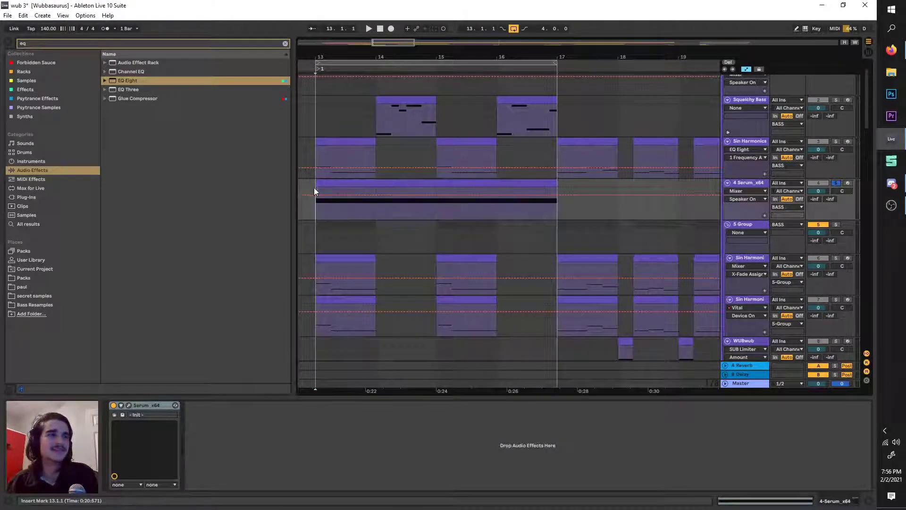
{"action": "scroll", "coordinate": [314, 188], "scroll_direction": "down", "scroll_amount": 3}
{"action": "scroll", "coordinate": [334, 179], "scroll_direction": "up", "scroll_amount": 3}
{"action": "key", "text": "space"}
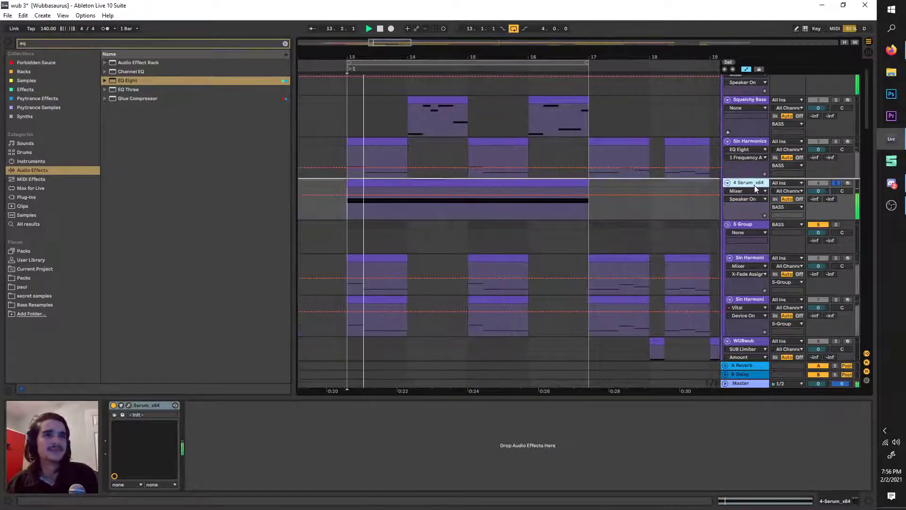
Mute and unsolo the Serum track, and listen to the remaining bass tracks.
{"action": "left_click", "coordinate": [755, 185]}
{"action": "left_click", "coordinate": [818, 183]}
{"action": "left_click", "coordinate": [836, 183]}
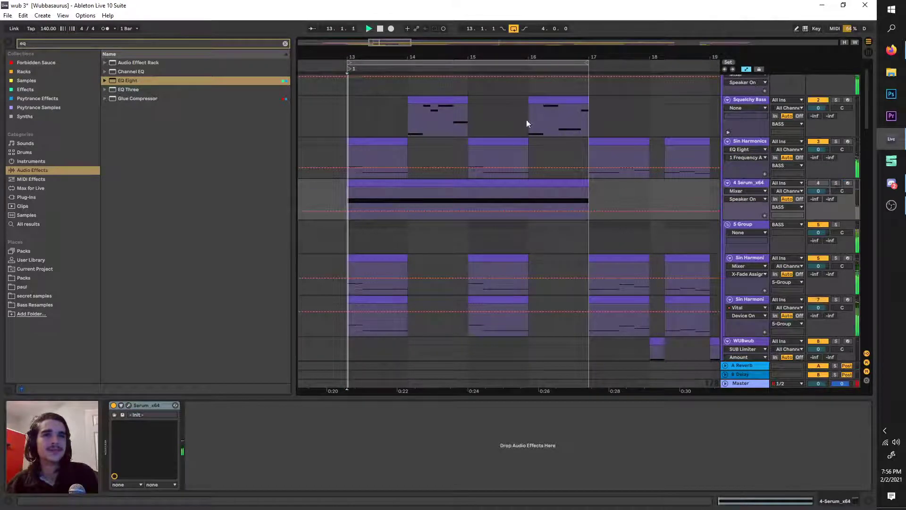
{"action": "scroll", "coordinate": [372, 101], "scroll_direction": "down", "scroll_amount": 3}
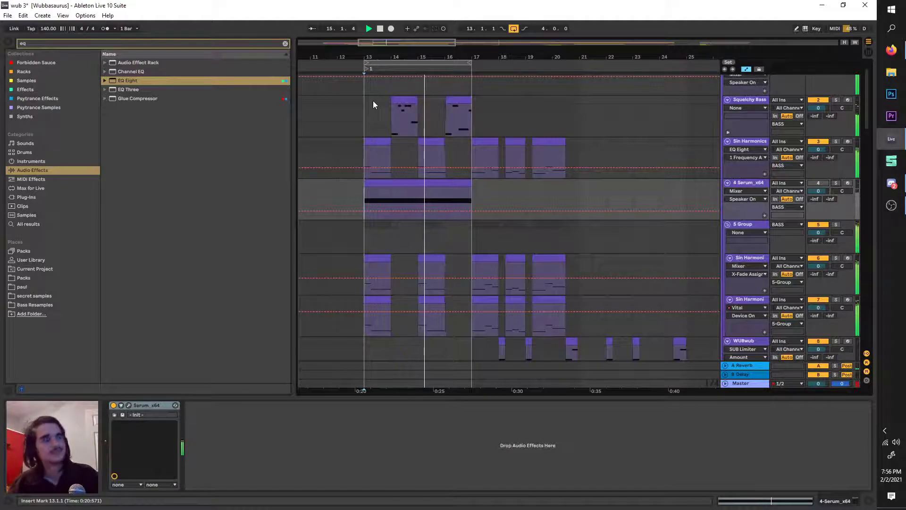
{"action": "key", "text": "space"}
{"action": "scroll", "coordinate": [385, 95], "scroll_direction": "up", "scroll_amount": 3}
{"action": "scroll", "coordinate": [387, 96], "scroll_direction": "down", "scroll_amount": 3}
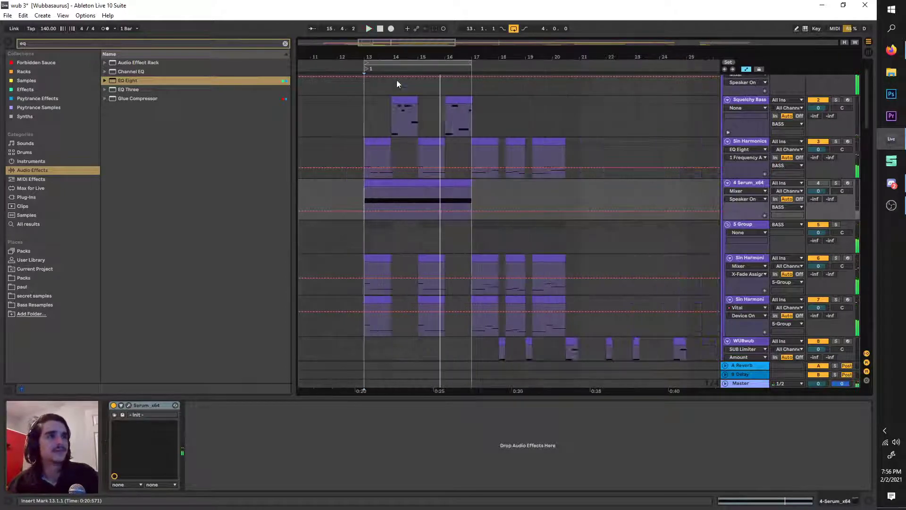
Extend the loop's end to 20.3.1 and group the Squelchy Bass and Sin Harmonics tracks.
{"action": "left_click_drag", "start_coordinate": [461, 63], "coordinate": [565, 63]}
{"action": "left_click", "coordinate": [754, 102]}
{"action": "left_click", "coordinate": [754, 101]}
{"action": "left_click", "coordinate": [753, 184]}
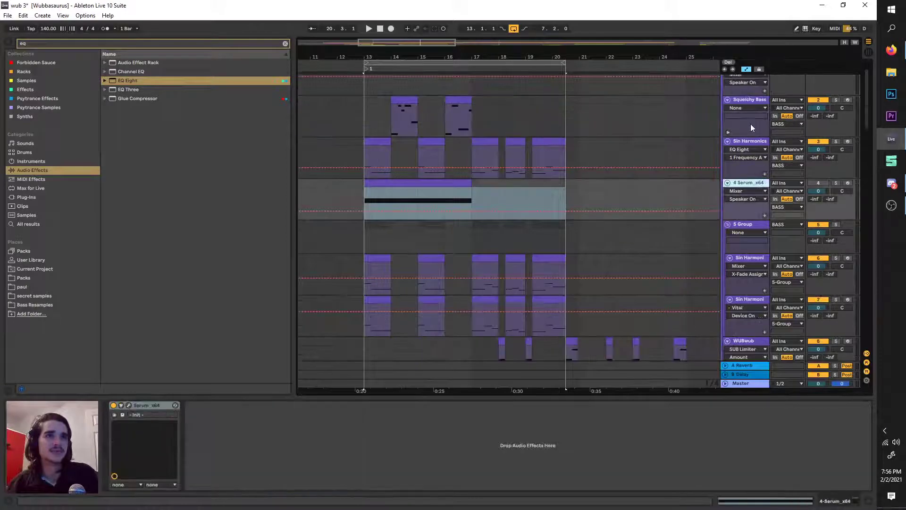
{"action": "left_click", "coordinate": [750, 108]}
{"action": "left_click", "coordinate": [749, 98]}
{"action": "scroll", "coordinate": [736, 134], "scroll_direction": "up", "scroll_amount": 2}
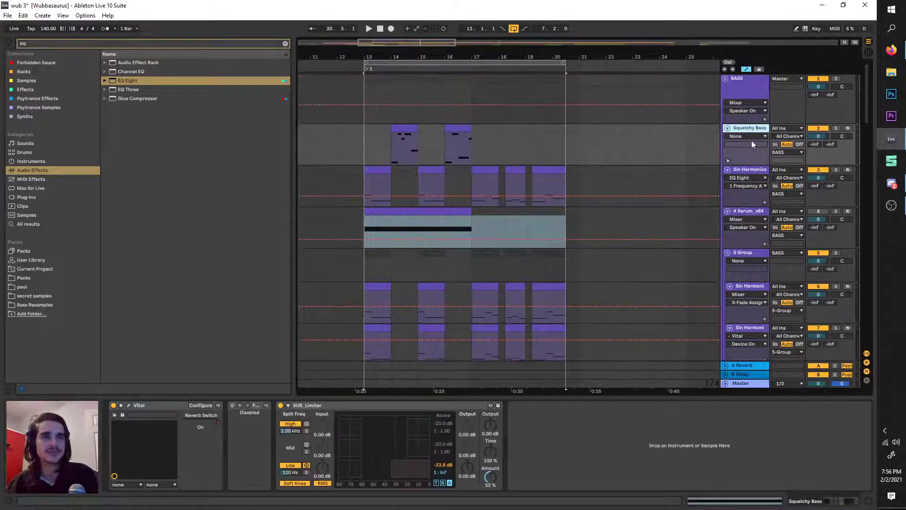
{"action": "left_click", "coordinate": [750, 169], "text": "shift"}
{"action": "key", "text": "ctrl+g"}
Examine the device chains of the new group and its Squelchy Bass and Sin Harmonics tracks.
{"action": "left_click", "coordinate": [751, 203]}
{"action": "scroll", "coordinate": [744, 260], "scroll_direction": "down", "scroll_amount": 2}
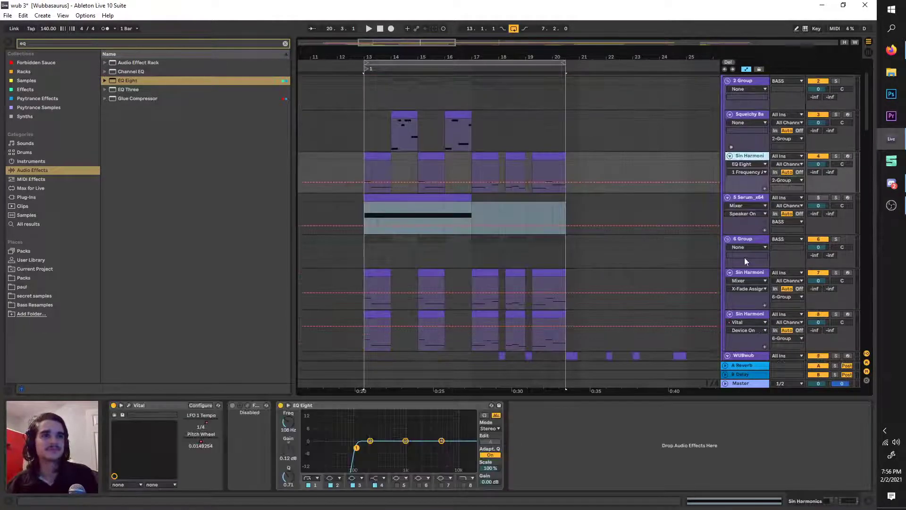
{"action": "scroll", "coordinate": [742, 226], "scroll_direction": "up", "scroll_amount": 3}
{"action": "left_click", "coordinate": [743, 129]}
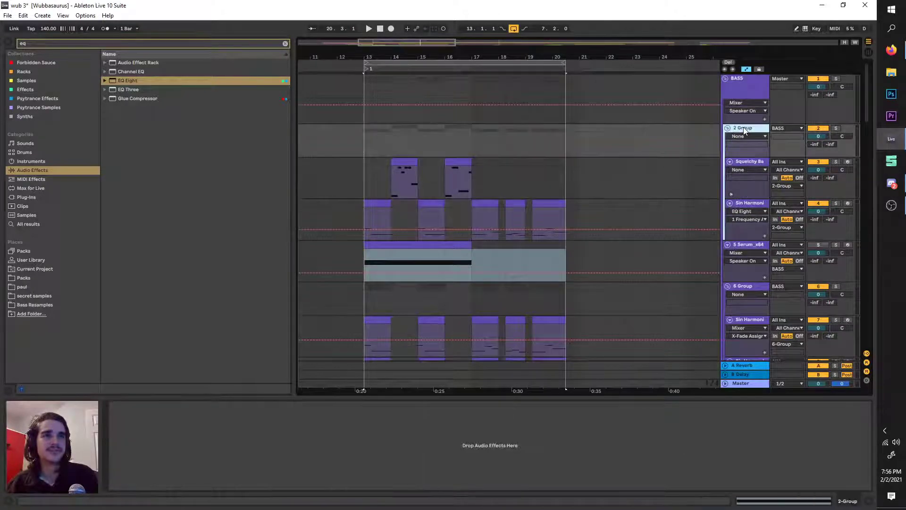
{"action": "left_click", "coordinate": [750, 161]}
{"action": "left_click", "coordinate": [282, 405]}
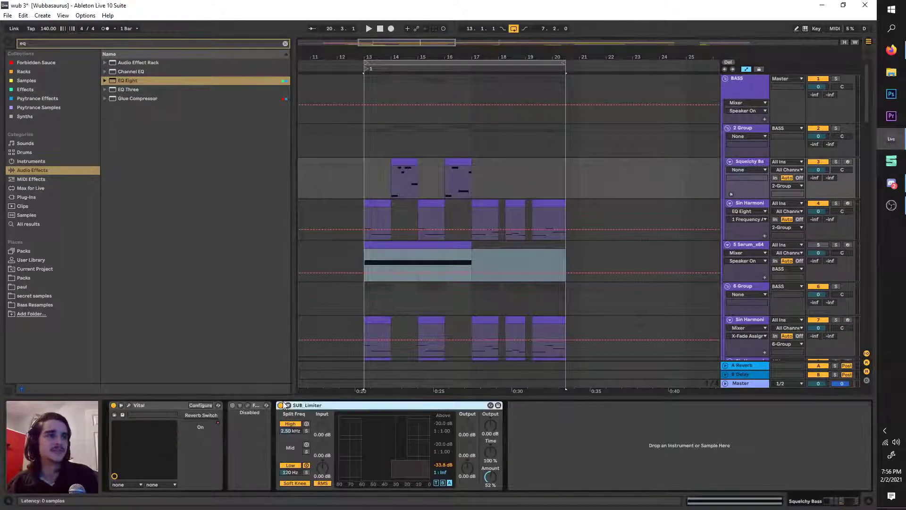
{"action": "scroll", "coordinate": [713, 181], "scroll_direction": "down", "scroll_amount": 3}
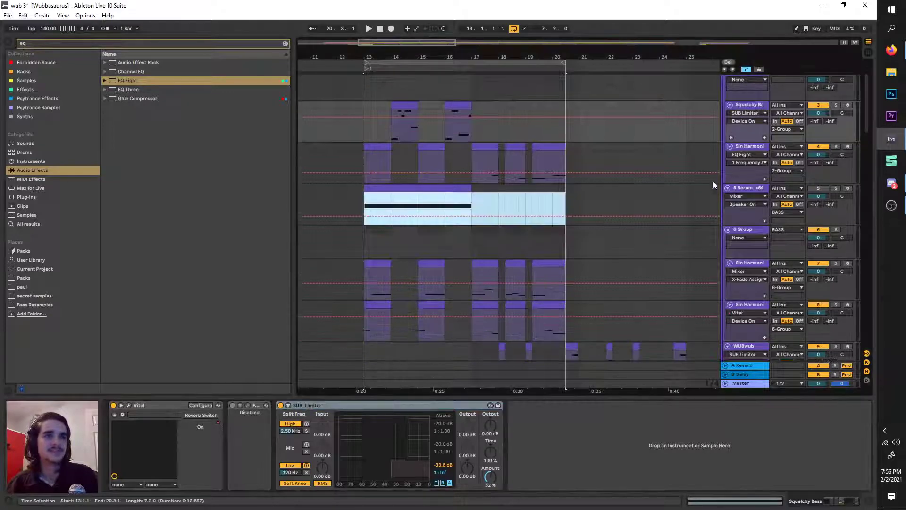
{"action": "left_click", "coordinate": [749, 146]}
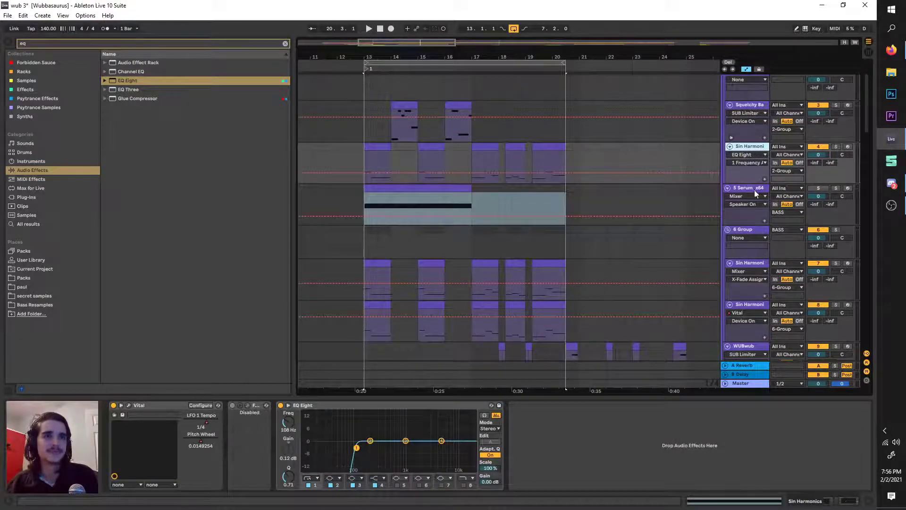
Nest the existing harmonics group inside the new group, and move WUBwub, Gurgle Harm, Squelch and Harmonic Stretch into the nested group.
{"action": "left_click_drag", "start_coordinate": [743, 230], "coordinate": [747, 177]}
{"action": "left_click", "coordinate": [744, 239]}
{"action": "scroll", "coordinate": [746, 257], "scroll_direction": "down", "scroll_amount": 1}
{"action": "scroll", "coordinate": [747, 276], "scroll_direction": "down", "scroll_amount": 1}
{"action": "left_click_drag", "start_coordinate": [746, 266], "coordinate": [744, 221]}
{"action": "left_click_drag", "start_coordinate": [740, 310], "coordinate": [745, 219]}
{"action": "scroll", "coordinate": [745, 267], "scroll_direction": "down", "scroll_amount": 2}
{"action": "scroll", "coordinate": [745, 257], "scroll_direction": "down", "scroll_amount": 1}
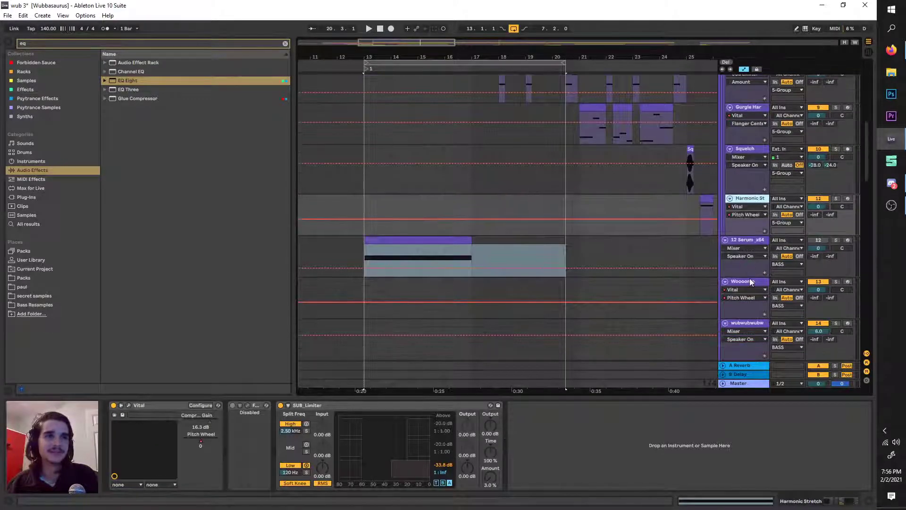
Move the Woooomp, wubwubwub, Vital and both Serum tracks into the nested group.
{"action": "left_click_drag", "start_coordinate": [750, 281], "coordinate": [740, 220]}
{"action": "scroll", "coordinate": [746, 300], "scroll_direction": "down", "scroll_amount": 2}
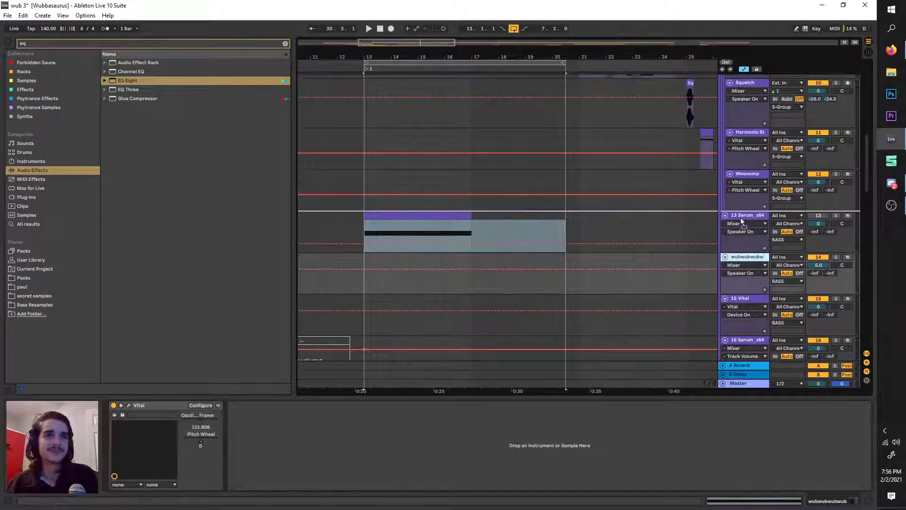
{"action": "left_click_drag", "start_coordinate": [743, 298], "coordinate": [746, 232]}
{"action": "scroll", "coordinate": [746, 302], "scroll_direction": "down", "scroll_amount": 1}
{"action": "scroll", "coordinate": [746, 304], "scroll_direction": "down", "scroll_amount": 1}
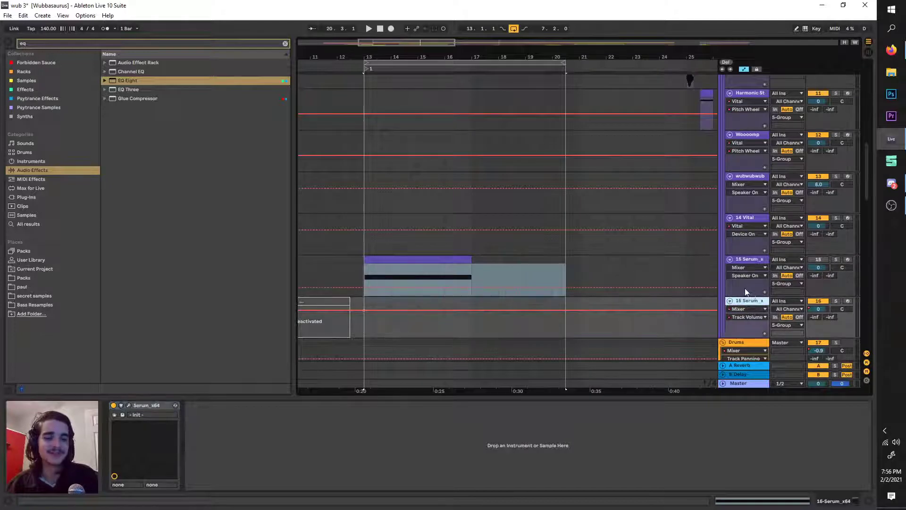
Add an EQ Eight to the outer group that holds the regrouped bass tracks.
{"action": "scroll", "coordinate": [516, 267], "scroll_direction": "up", "scroll_amount": 6}
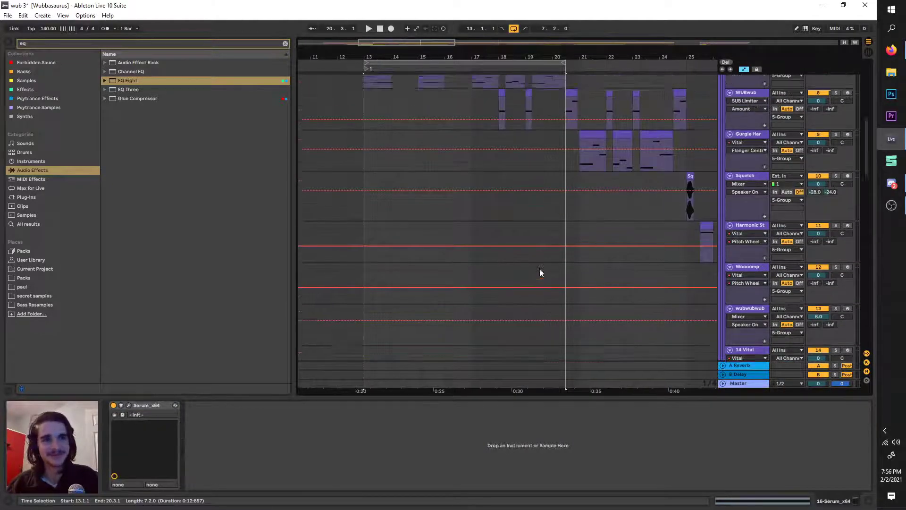
{"action": "scroll", "coordinate": [457, 269], "scroll_direction": "up", "scroll_amount": 4}
{"action": "left_click", "coordinate": [743, 137]}
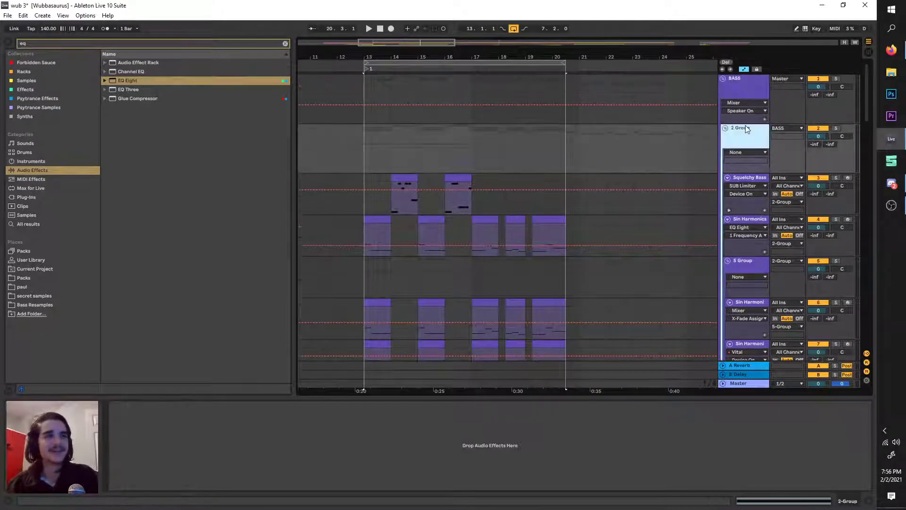
{"action": "left_click_drag", "start_coordinate": [132, 85], "coordinate": [239, 434]}
Set the EQ's first band to a low cut at 108 Hz, and solo the outer group during playback.
{"action": "left_click_drag", "start_coordinate": [161, 442], "coordinate": [154, 443]}
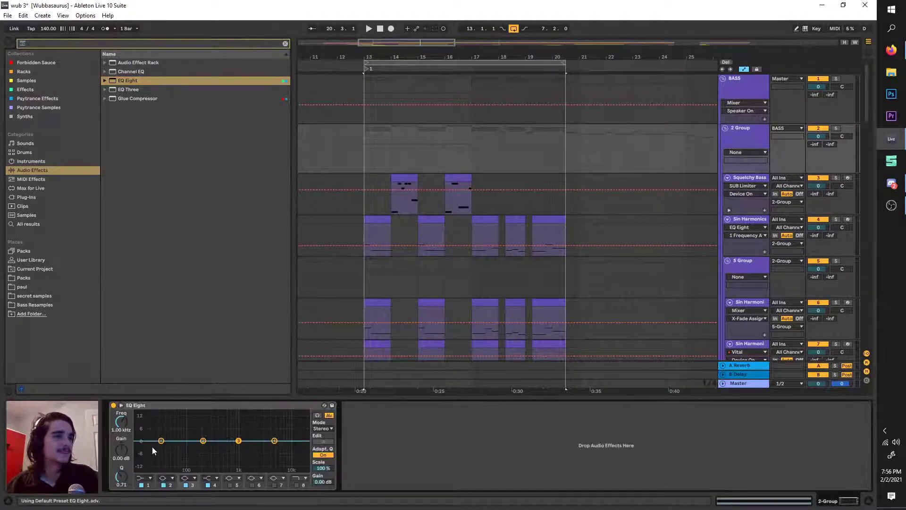
{"action": "left_click", "coordinate": [149, 477]}
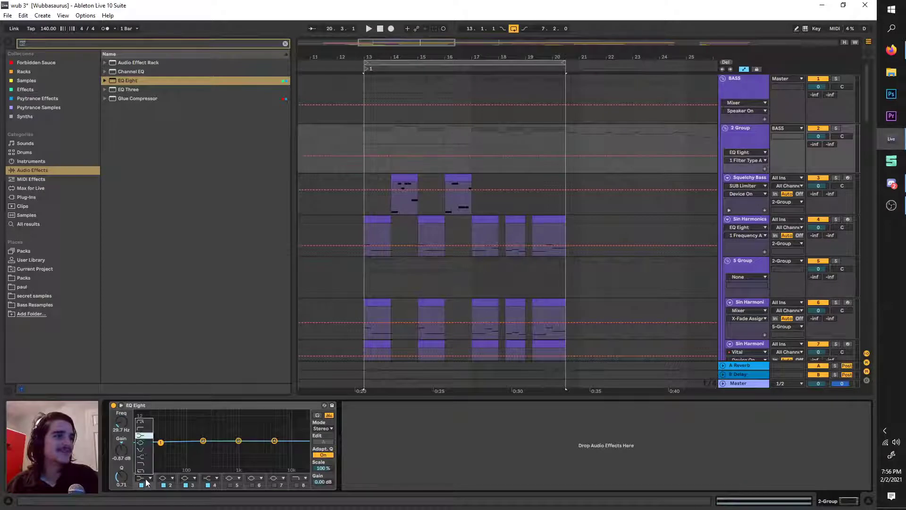
{"action": "left_click", "coordinate": [144, 421]}
{"action": "left_click_drag", "start_coordinate": [162, 448], "coordinate": [190, 448]}
{"action": "key", "text": "space"}
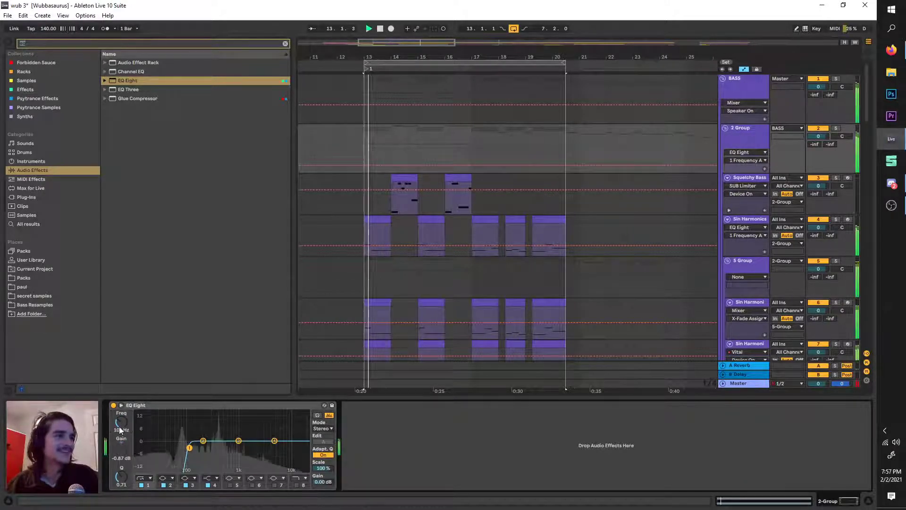
{"action": "left_click", "coordinate": [836, 128]}
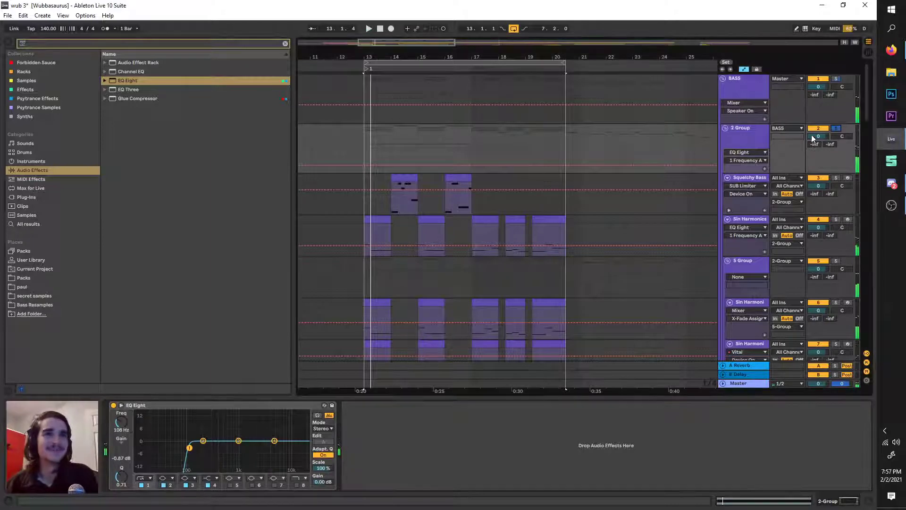
Play back the soloed outer group from bar 13 and stop it after a short listen.
{"action": "left_click", "coordinate": [746, 130]}
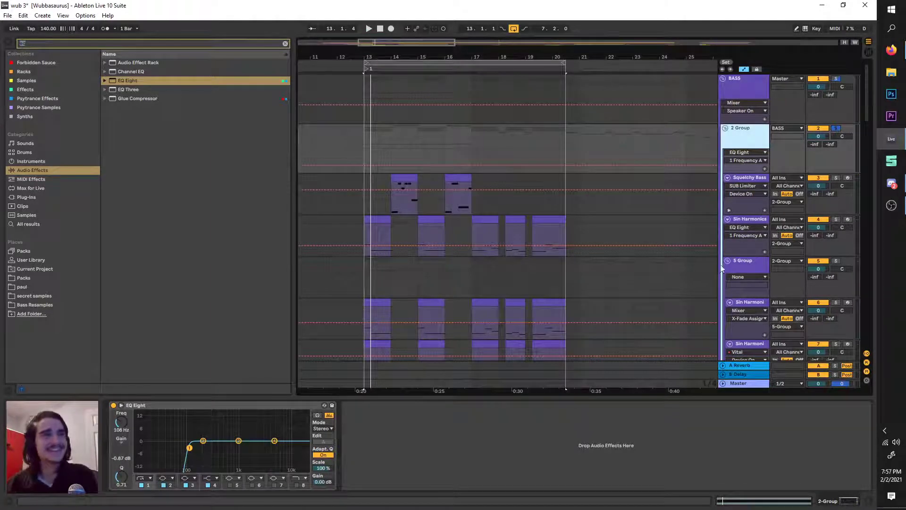
{"action": "key", "text": "space"}
{"action": "key", "text": "space"}
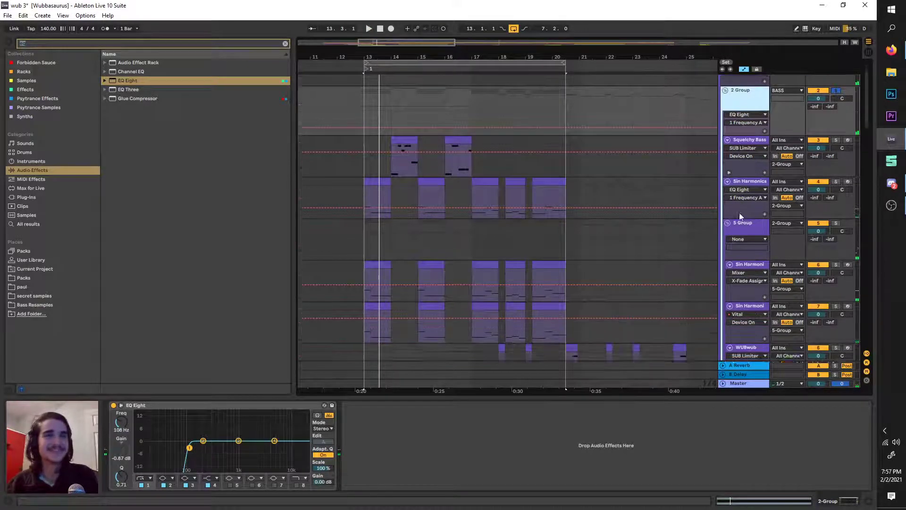
Insert a new MIDI track with Serum below the 16 Serum track, and move it out of the nested group directly into BASS.
{"action": "scroll", "coordinate": [746, 195], "scroll_direction": "down", "scroll_amount": 8}
{"action": "scroll", "coordinate": [747, 296], "scroll_direction": "down", "scroll_amount": 8}
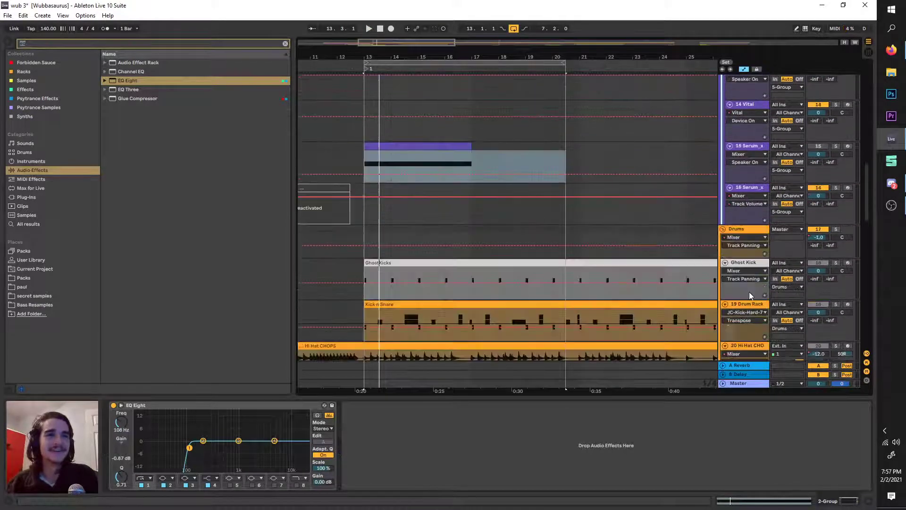
{"action": "right_click", "coordinate": [751, 187]}
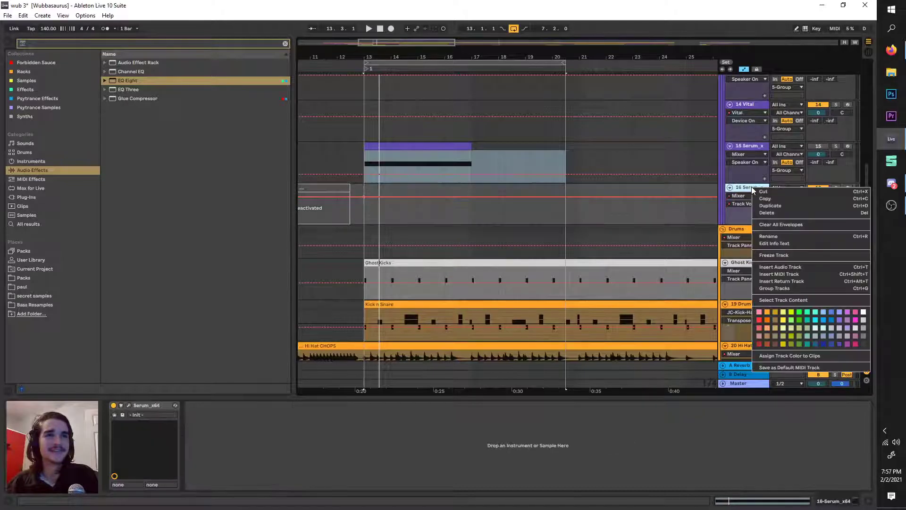
{"action": "left_click", "coordinate": [744, 191]}
{"action": "right_click", "coordinate": [744, 191]}
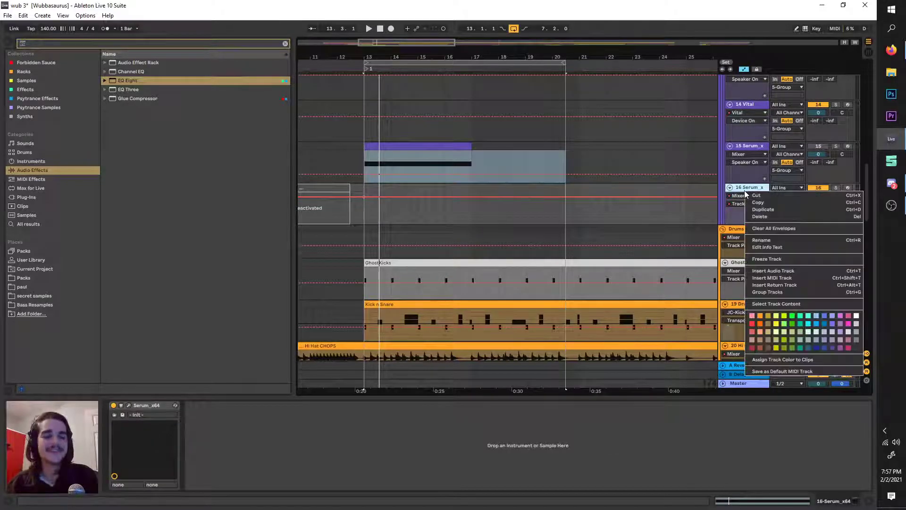
{"action": "left_click", "coordinate": [775, 271]}
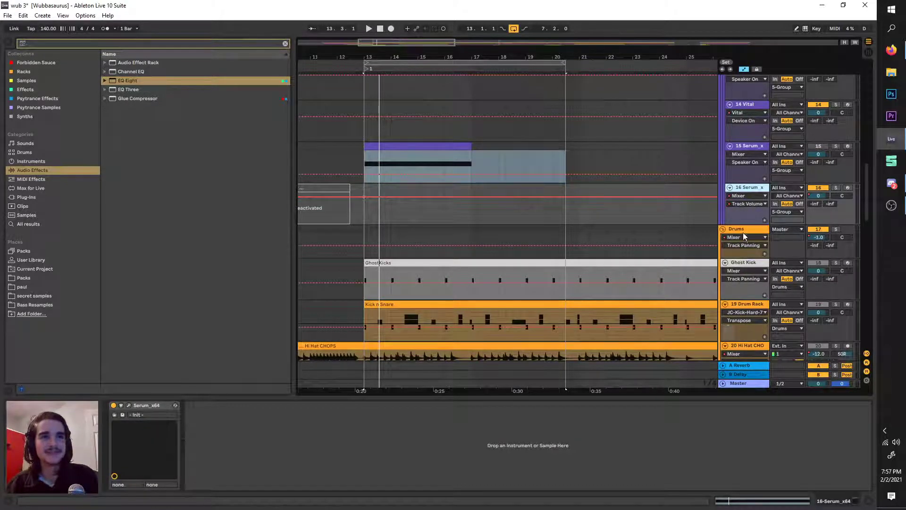
{"action": "scroll", "coordinate": [732, 238], "scroll_direction": "up", "scroll_amount": 5}
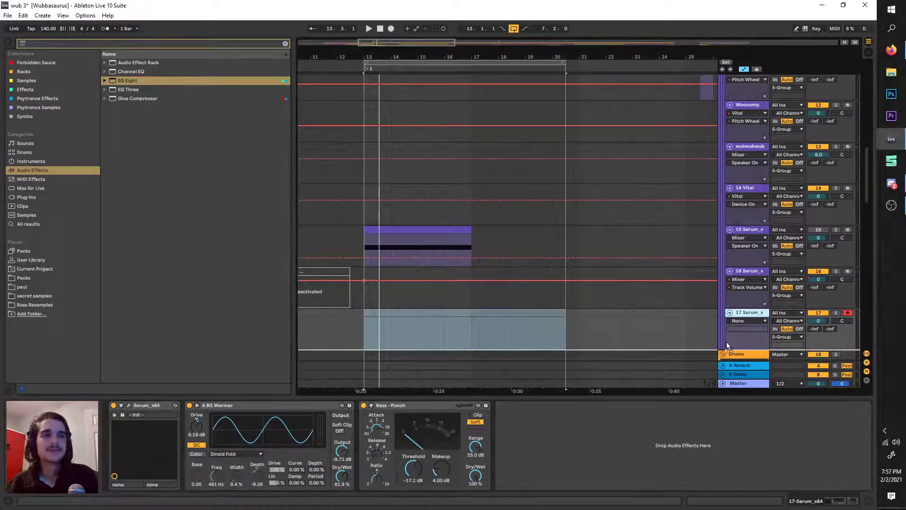
{"action": "scroll", "coordinate": [725, 344], "scroll_direction": "down", "scroll_amount": 1}
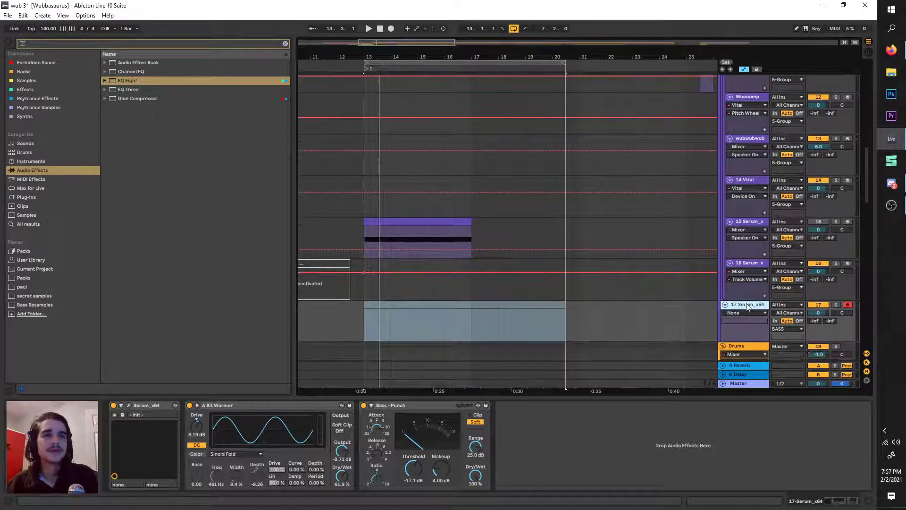
Move the four-bar clip from the 15 Serum track to the new Serum track, and solo that track during playback.
{"action": "left_click_drag", "start_coordinate": [437, 233], "coordinate": [427, 320]}
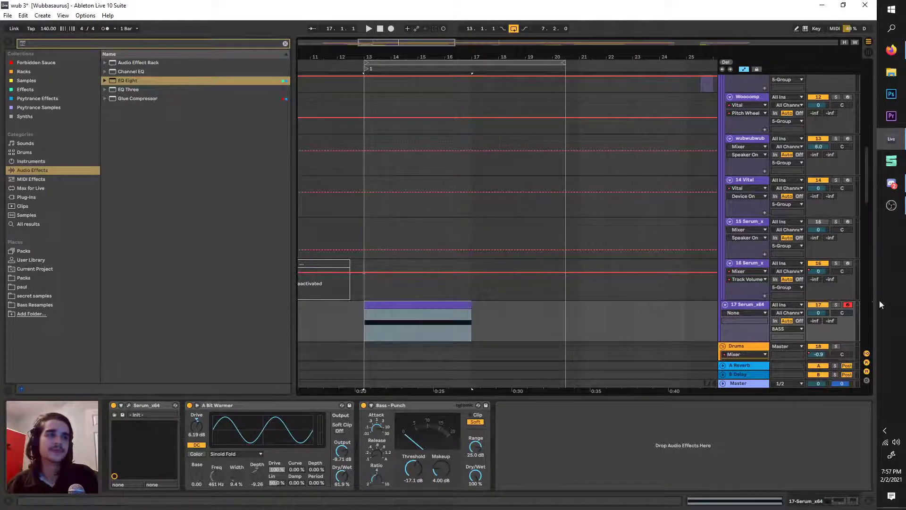
{"action": "left_click", "coordinate": [836, 305]}
{"action": "key", "text": "space"}
{"action": "left_click", "coordinate": [466, 304]}
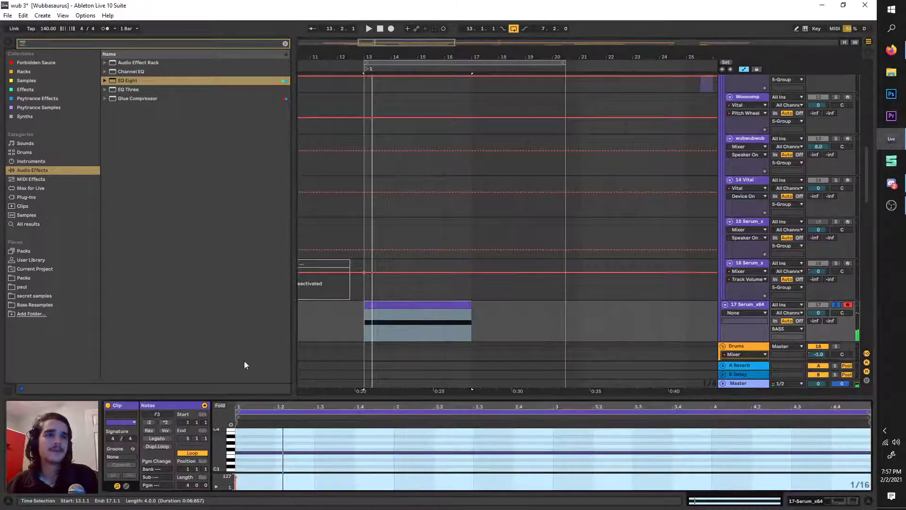
Delete A Bit Warmer and the Bass - Punch effect from the new Serum track.
{"action": "left_click", "coordinate": [737, 313]}
{"action": "left_click", "coordinate": [291, 409]}
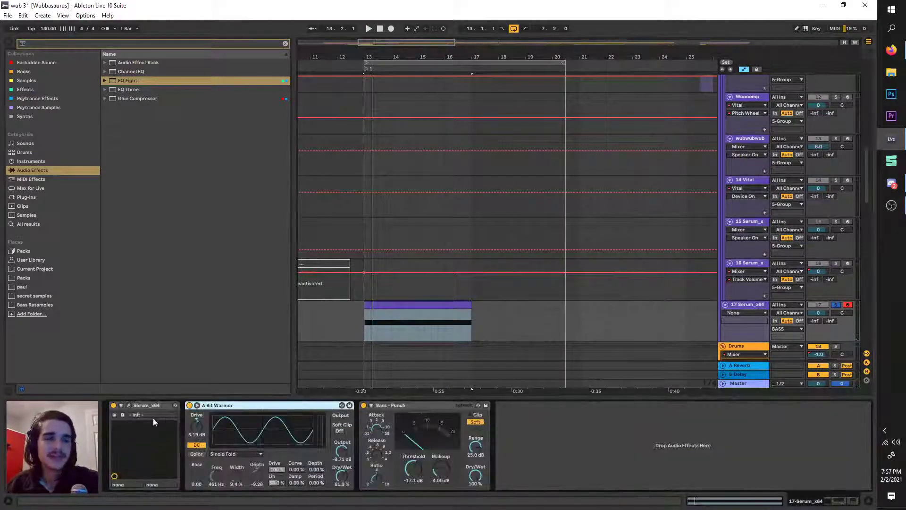
{"action": "key", "text": "Delete"}
{"action": "key", "text": "Delete"}
Initialise the new track's Serum preset and set oscillator A to the Basic Shapes wavetable at octave -1.
{"action": "left_click", "coordinate": [128, 405]}
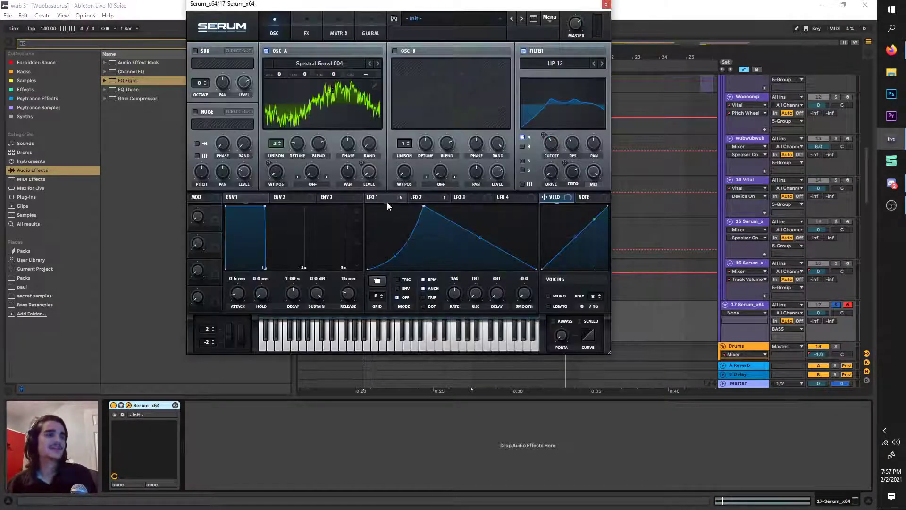
{"action": "left_click", "coordinate": [549, 19]}
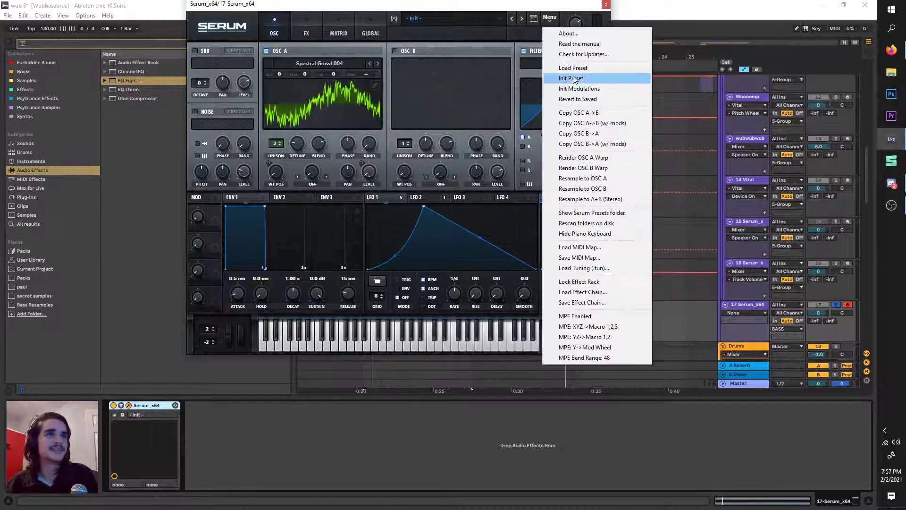
{"action": "left_click", "coordinate": [571, 78]}
{"action": "left_click_drag", "start_coordinate": [278, 74], "coordinate": [279, 88]}
{"action": "left_click", "coordinate": [292, 63]}
{"action": "mouse_move", "coordinate": [307, 93]}
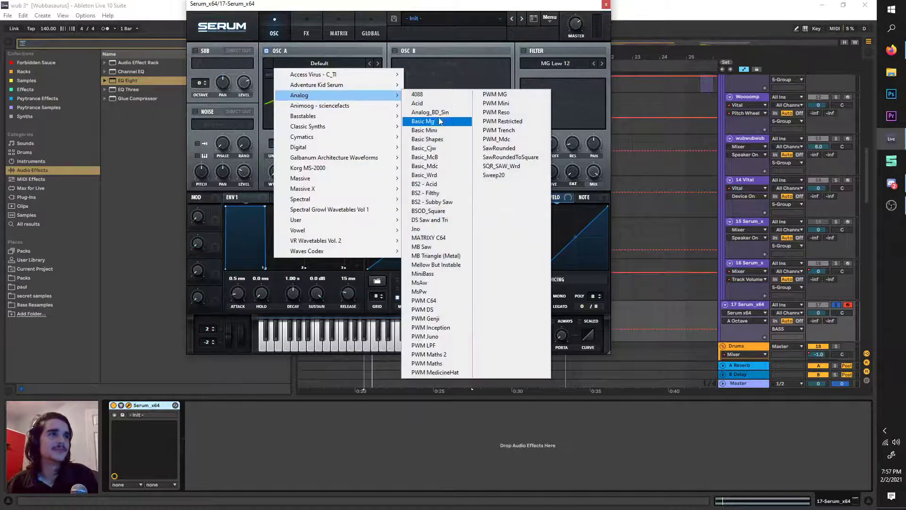
{"action": "left_click", "coordinate": [443, 125]}
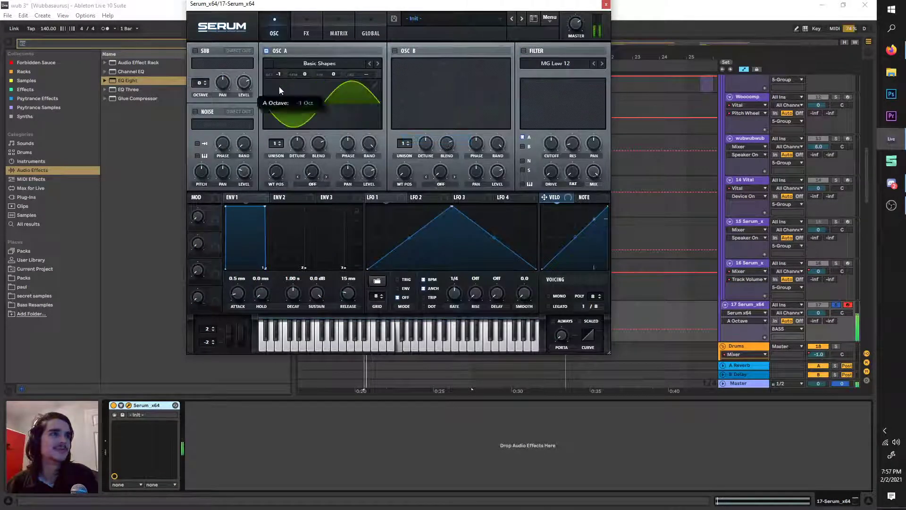
{"action": "left_click", "coordinate": [606, 4]}
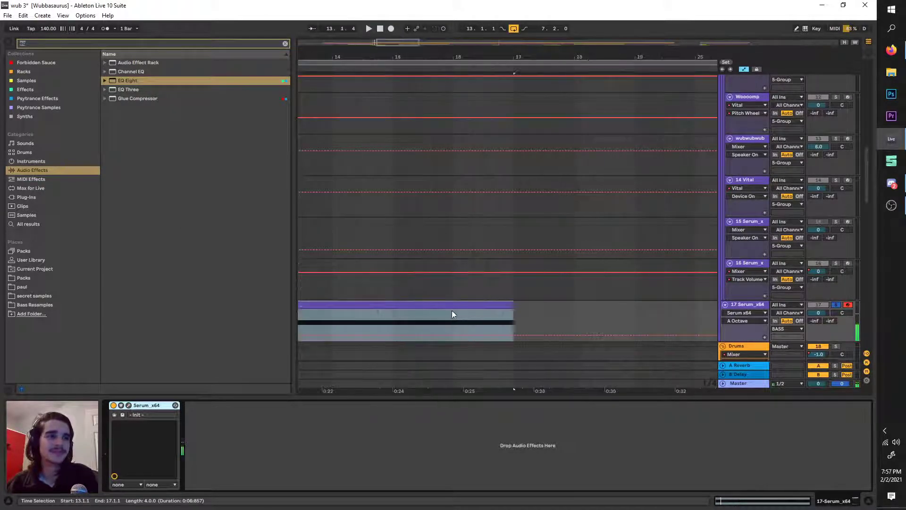
Raise the long note in the new Serum track's clip to G3, and audition the track soloed.
{"action": "scroll", "coordinate": [451, 310], "scroll_direction": "left", "scroll_amount": 3}
{"action": "left_click", "coordinate": [501, 304]}
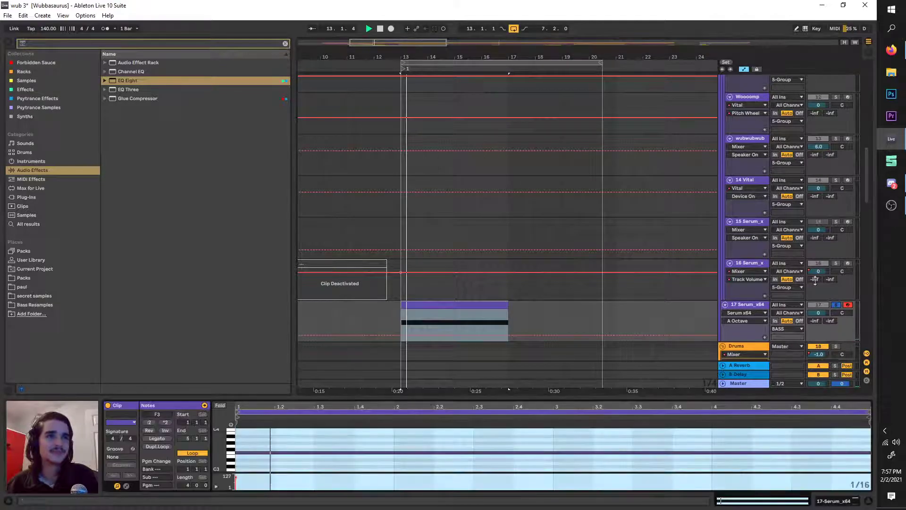
{"action": "left_click", "coordinate": [835, 305]}
{"action": "left_click", "coordinate": [835, 305]}
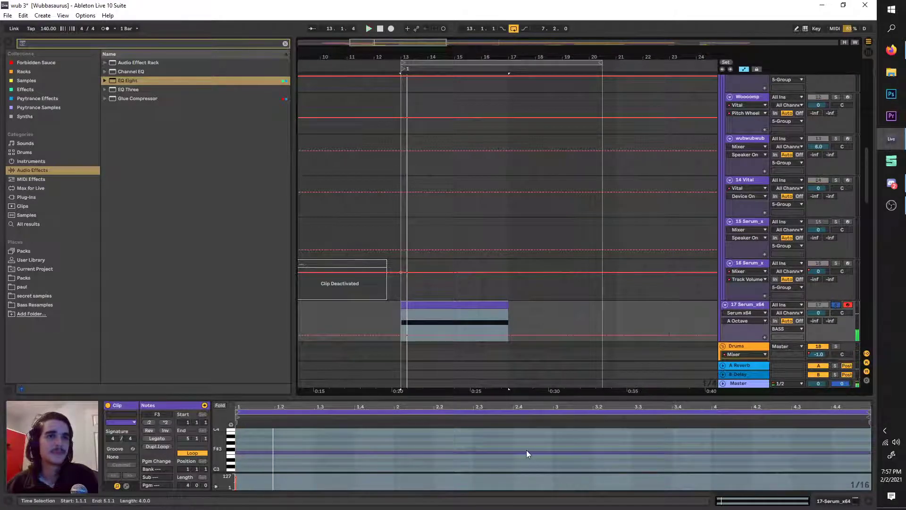
{"action": "left_click_drag", "start_coordinate": [525, 453], "coordinate": [530, 446]}
{"action": "double_click", "coordinate": [749, 305]}
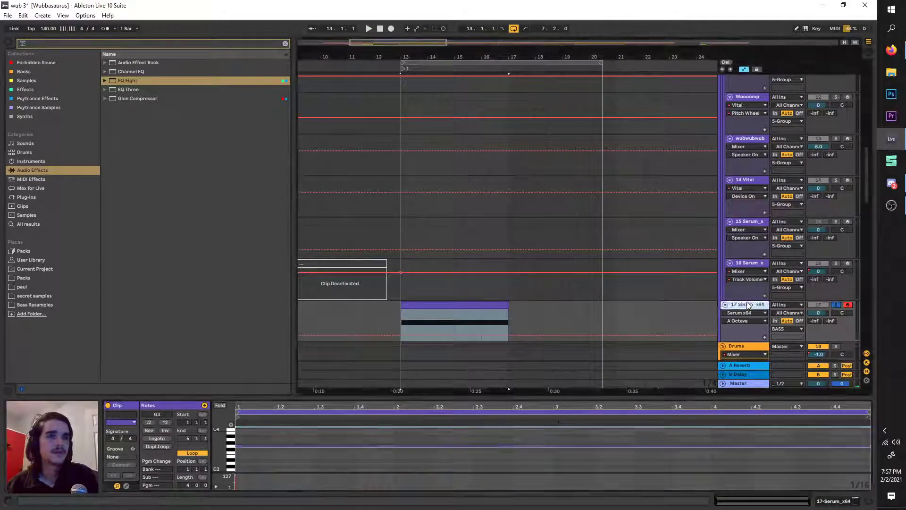
{"action": "left_click", "coordinate": [836, 305]}
{"action": "key", "text": "space"}
{"action": "left_click", "coordinate": [836, 305]}
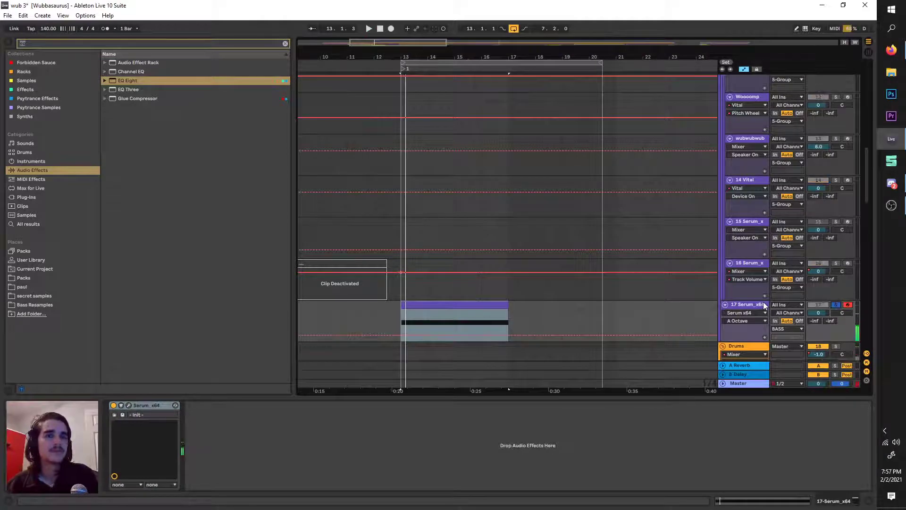
Rename the outer group that carries the EQ Eight low cut as "chain :)".
{"action": "scroll", "coordinate": [648, 298], "scroll_direction": "up", "scroll_amount": 1}
{"action": "scroll", "coordinate": [729, 283], "scroll_direction": "up", "scroll_amount": 15}
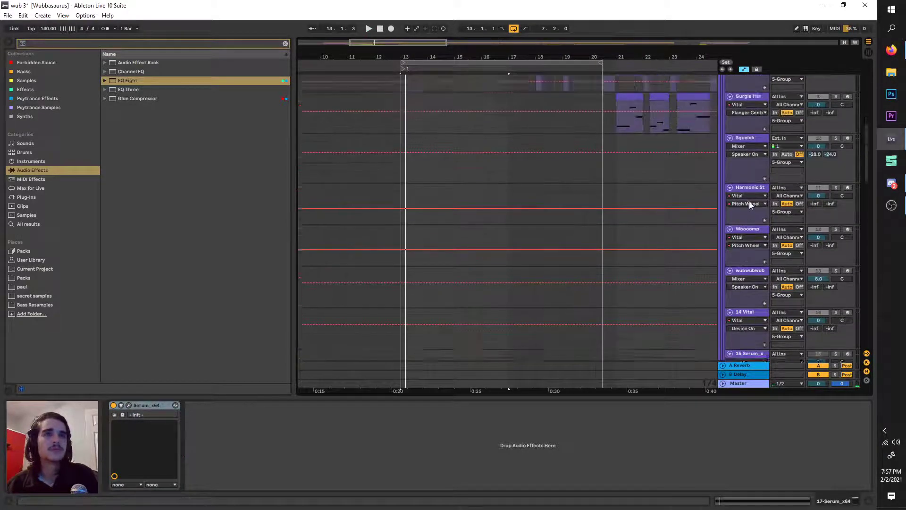
{"action": "left_click", "coordinate": [755, 163]}
{"action": "left_click", "coordinate": [757, 204]}
{"action": "scroll", "coordinate": [755, 188], "scroll_direction": "up", "scroll_amount": 3}
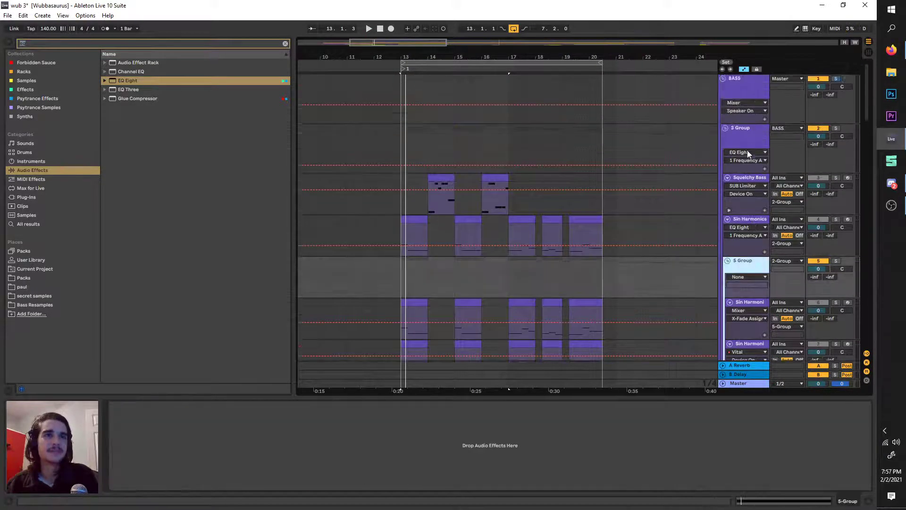
{"action": "left_click", "coordinate": [748, 135]}
{"action": "left_click", "coordinate": [84, 46]}
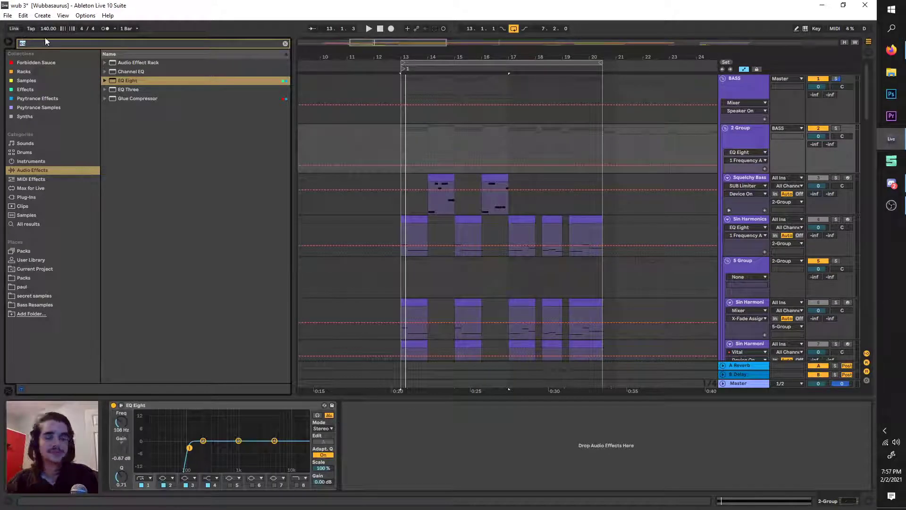
{"action": "right_click", "coordinate": [743, 138]}
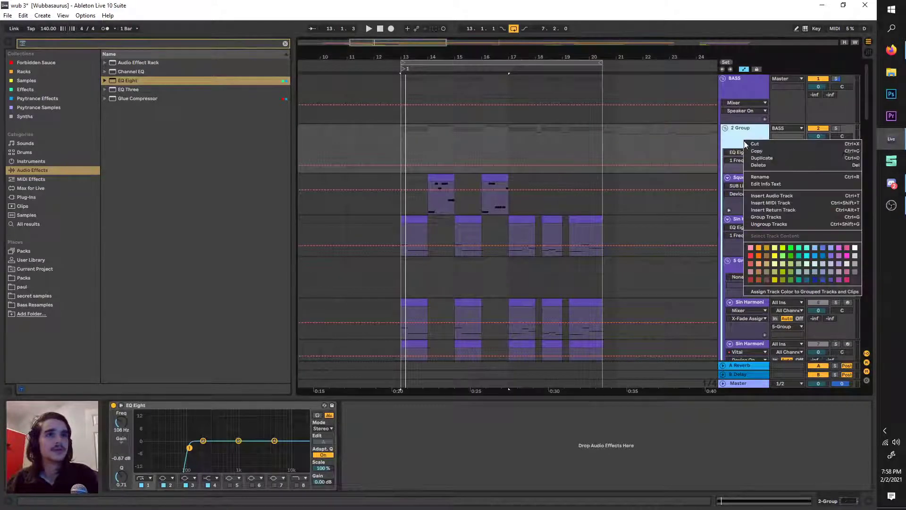
{"action": "left_click", "coordinate": [763, 178]}
{"action": "type", "text": "chain :)"}
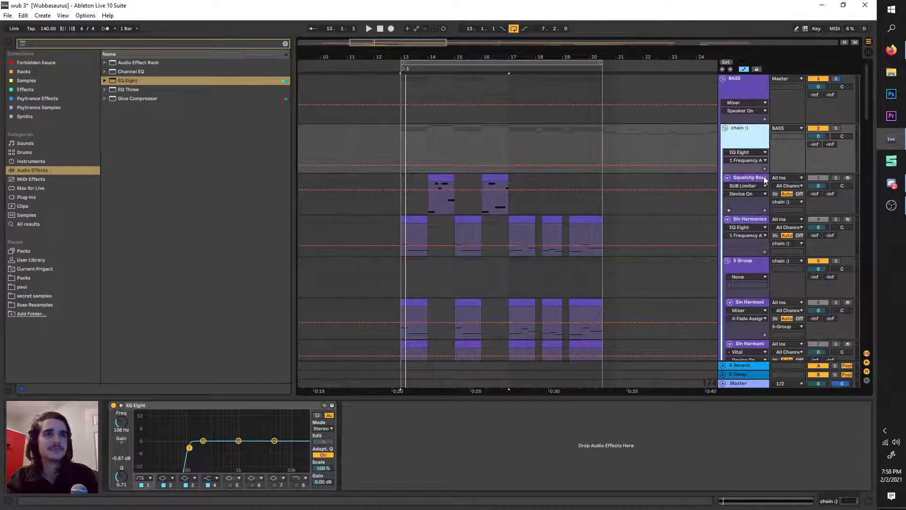
Search the audio effects for "gate" and add a Gate after Serum on the 17 Serum track.
{"action": "scroll", "coordinate": [765, 180], "scroll_direction": "down", "scroll_amount": 12}
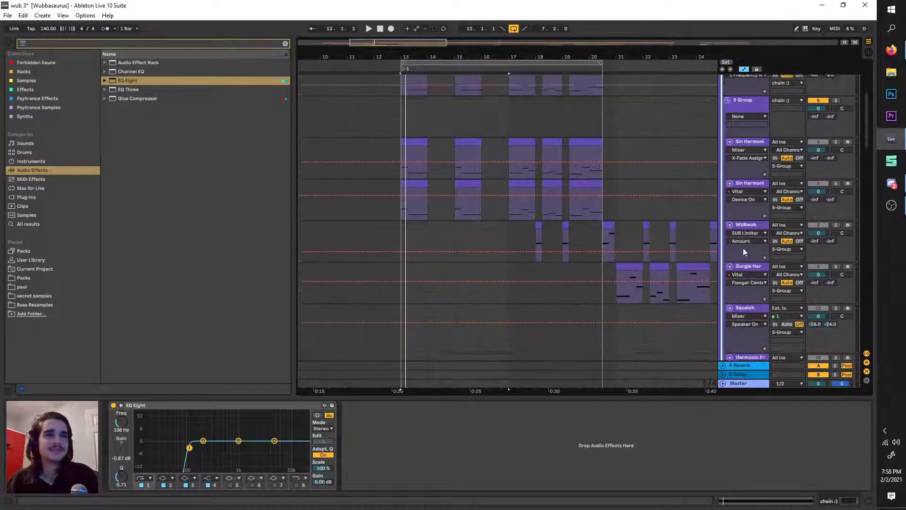
{"action": "scroll", "coordinate": [736, 244], "scroll_direction": "down", "scroll_amount": 2}
{"action": "left_click", "coordinate": [749, 194]}
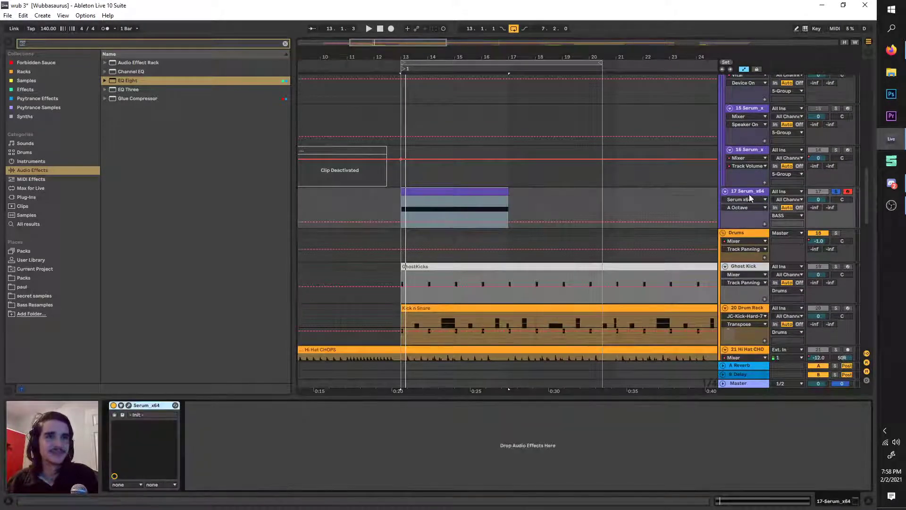
{"action": "key", "text": "ctrl+f"}
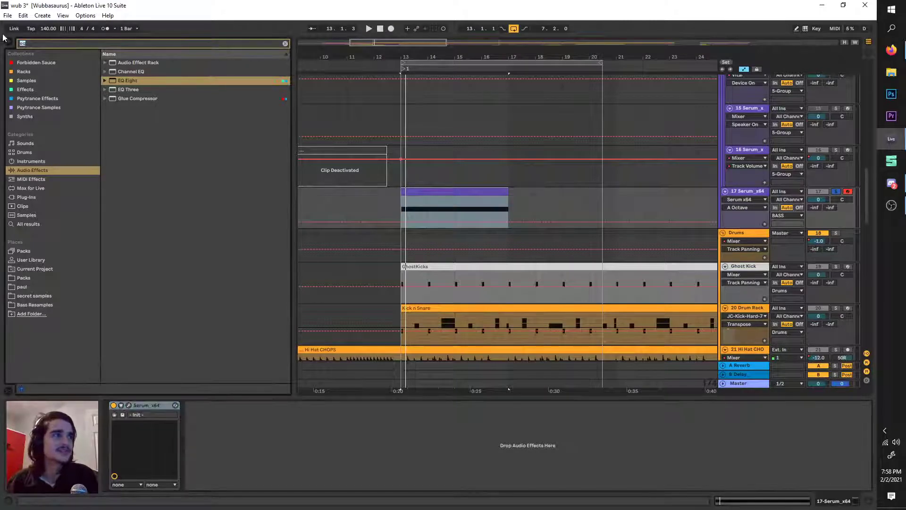
{"action": "left_click", "coordinate": [285, 44]}
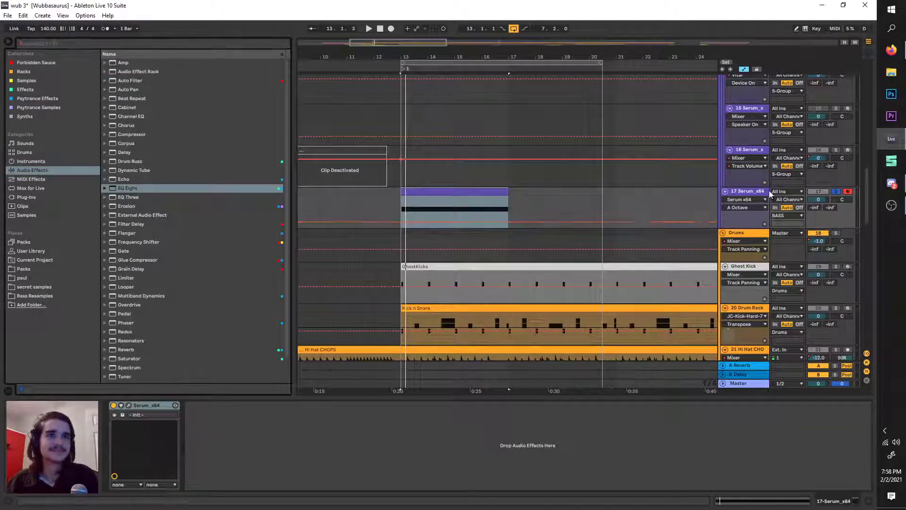
{"action": "left_click", "coordinate": [743, 237]}
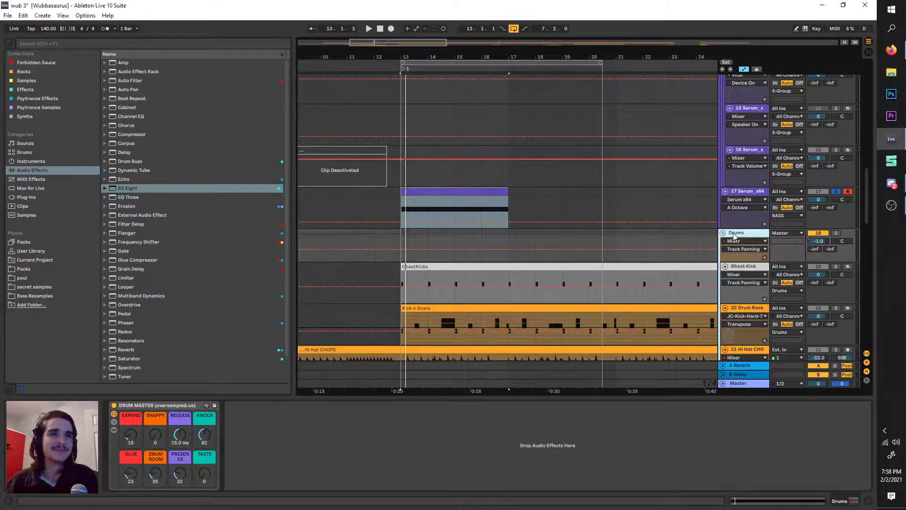
{"action": "left_click", "coordinate": [743, 193]}
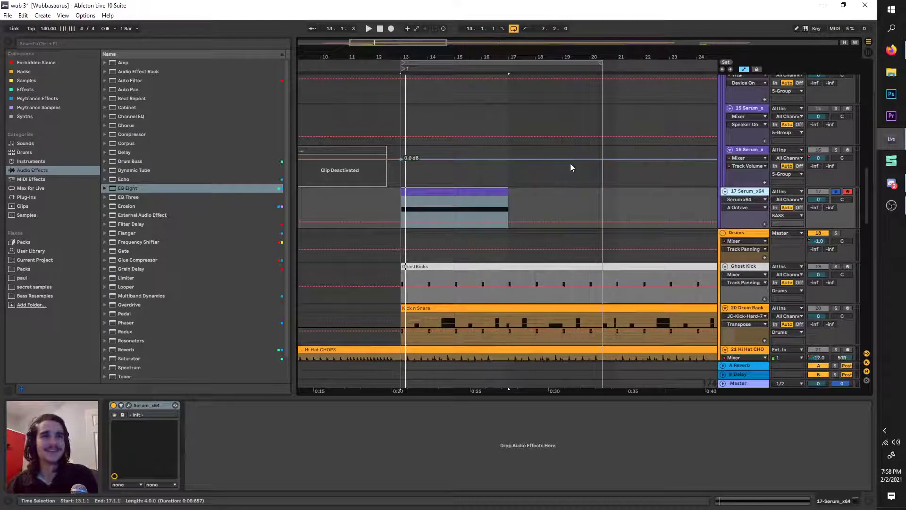
{"action": "left_click", "coordinate": [140, 44]}
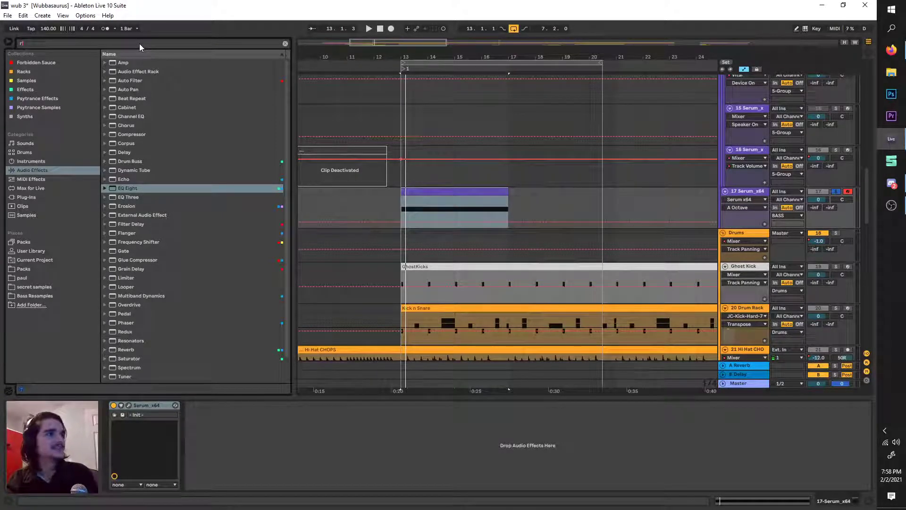
{"action": "key", "text": "BackSpace"}
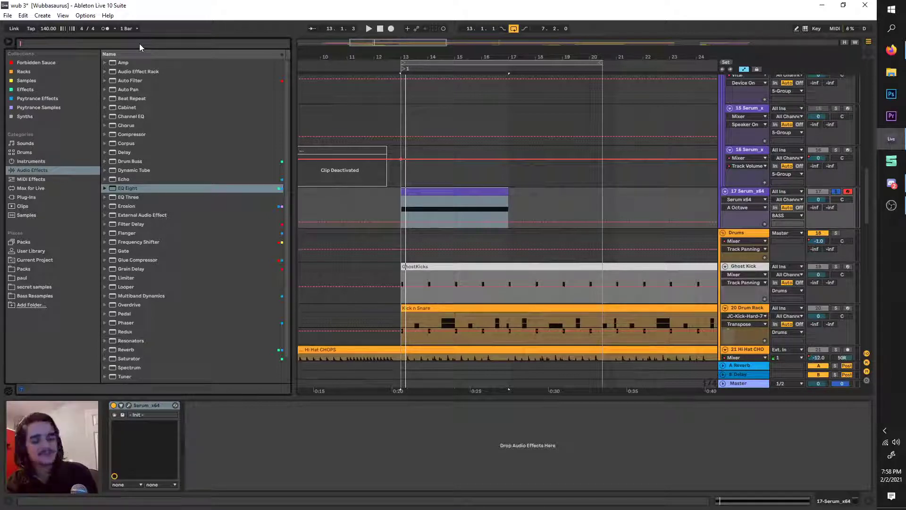
{"action": "type", "text": "gate"}
{"action": "left_click_drag", "start_coordinate": [117, 108], "coordinate": [237, 433]}
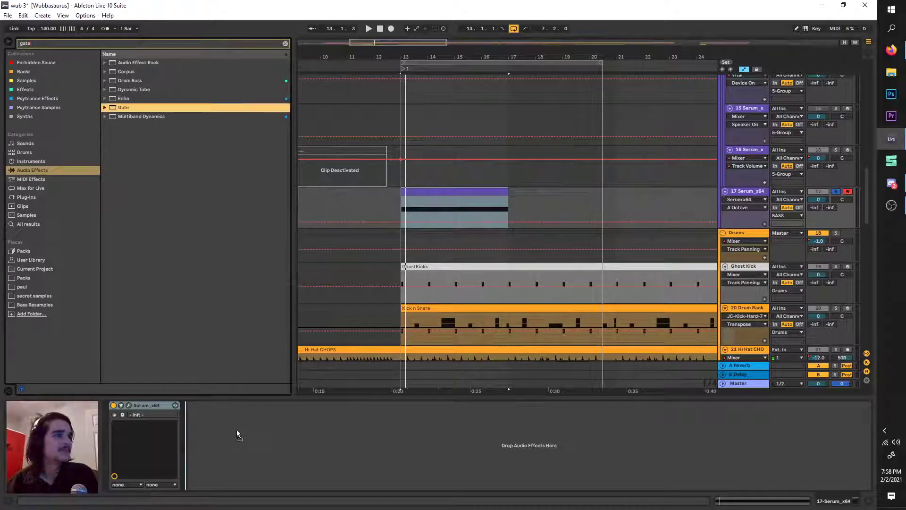
Try alternative track colours on the Drums group and return it to orange.
{"action": "left_click", "coordinate": [750, 236]}
{"action": "scroll", "coordinate": [752, 259], "scroll_direction": "down", "scroll_amount": 3}
{"action": "scroll", "coordinate": [745, 218], "scroll_direction": "up", "scroll_amount": 1}
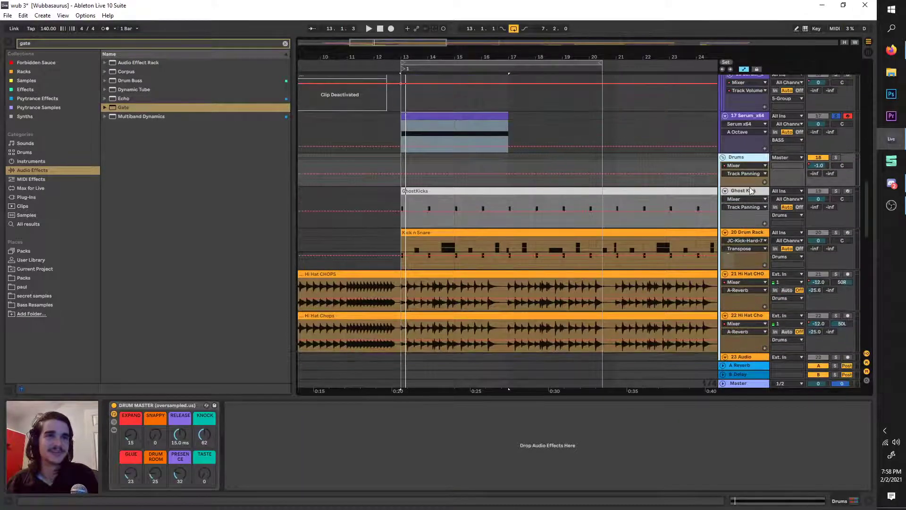
{"action": "left_click", "coordinate": [753, 232]}
{"action": "left_click", "coordinate": [745, 159]}
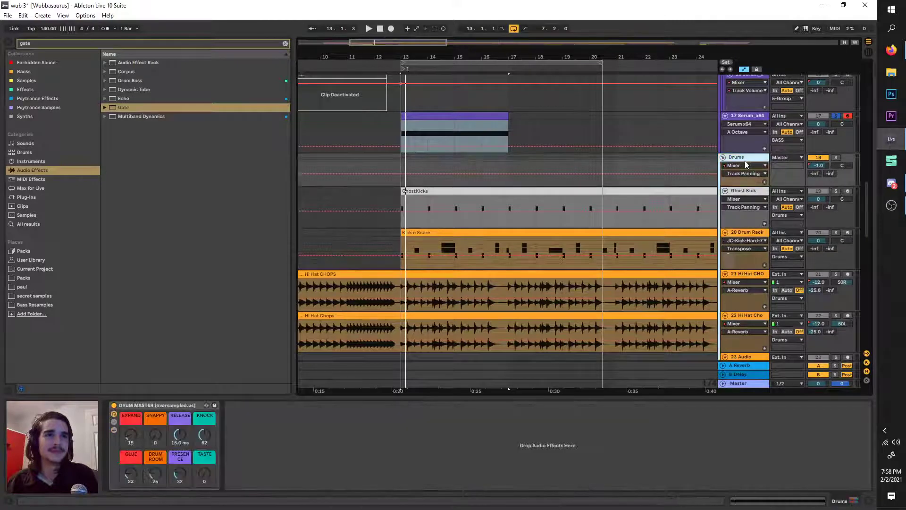
{"action": "right_click", "coordinate": [745, 159]}
{"action": "left_click", "coordinate": [737, 158]}
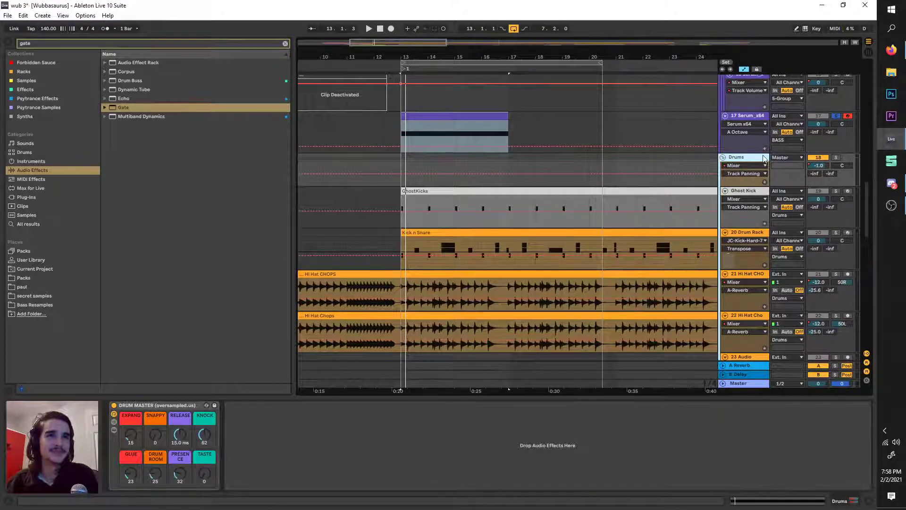
{"action": "right_click", "coordinate": [747, 161]}
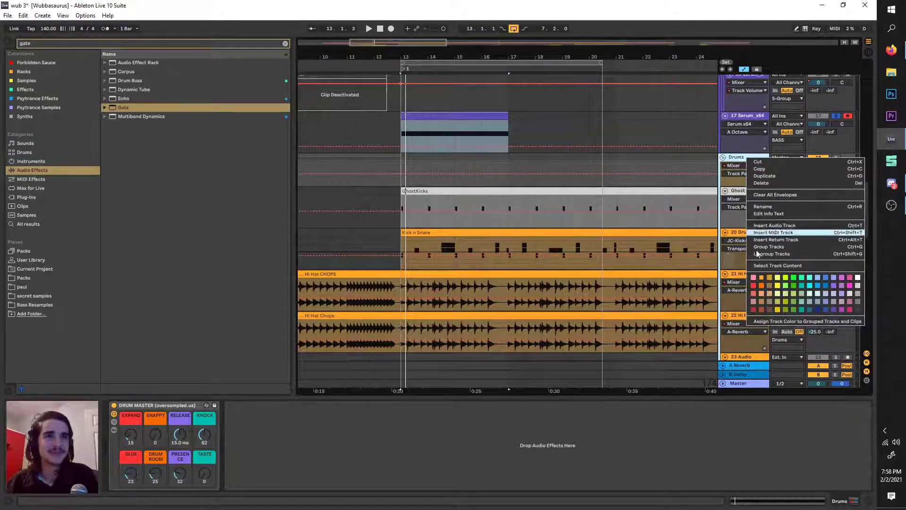
{"action": "left_click", "coordinate": [769, 287]}
{"action": "right_click", "coordinate": [748, 162]}
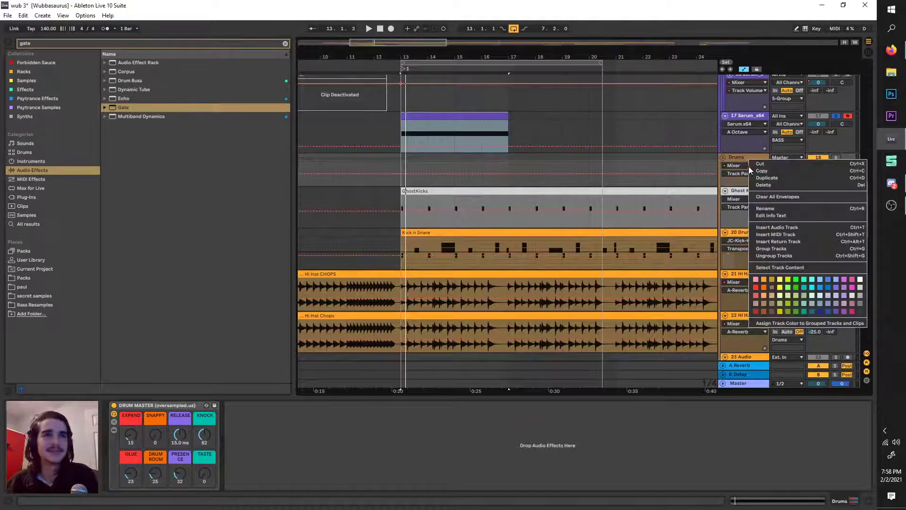
{"action": "left_click", "coordinate": [772, 280]}
{"action": "right_click", "coordinate": [742, 159]}
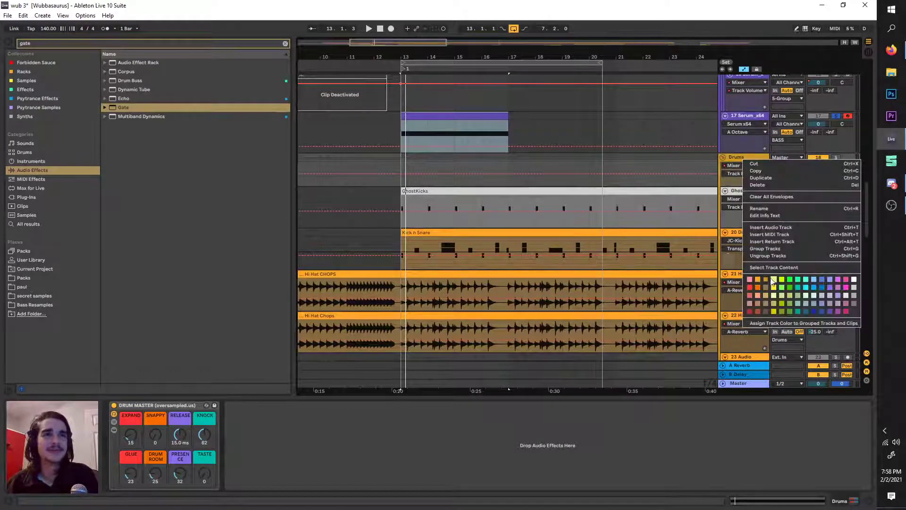
{"action": "left_click", "coordinate": [757, 279]}
{"action": "right_click", "coordinate": [751, 160]}
{"action": "left_click", "coordinate": [747, 159]}
{"action": "right_click", "coordinate": [748, 159]}
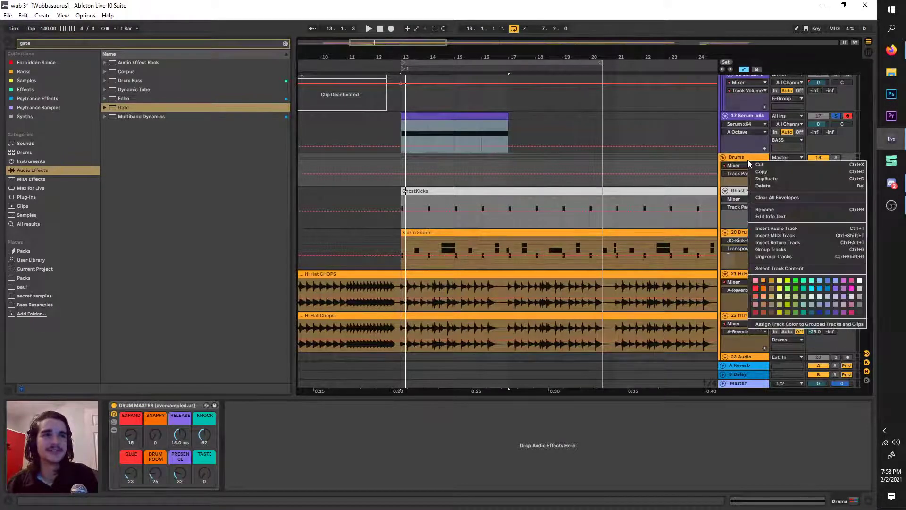
{"action": "left_click", "coordinate": [745, 160]}
{"action": "left_click", "coordinate": [743, 192]}
{"action": "left_click", "coordinate": [741, 159]}
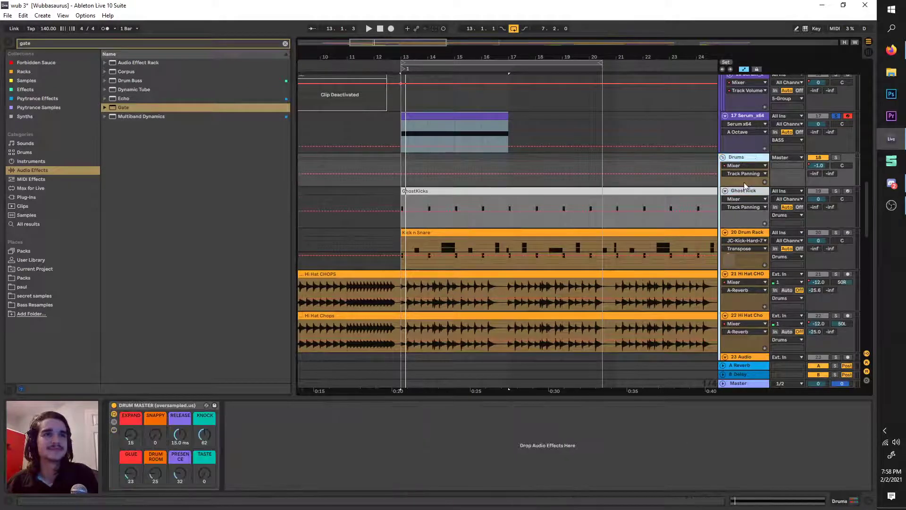
Enable the sidechain on the 17 Serum track's Gate and set its audio source to "chain :)".
{"action": "scroll", "coordinate": [583, 282], "scroll_direction": "up", "scroll_amount": 3}
{"action": "left_click", "coordinate": [753, 173]}
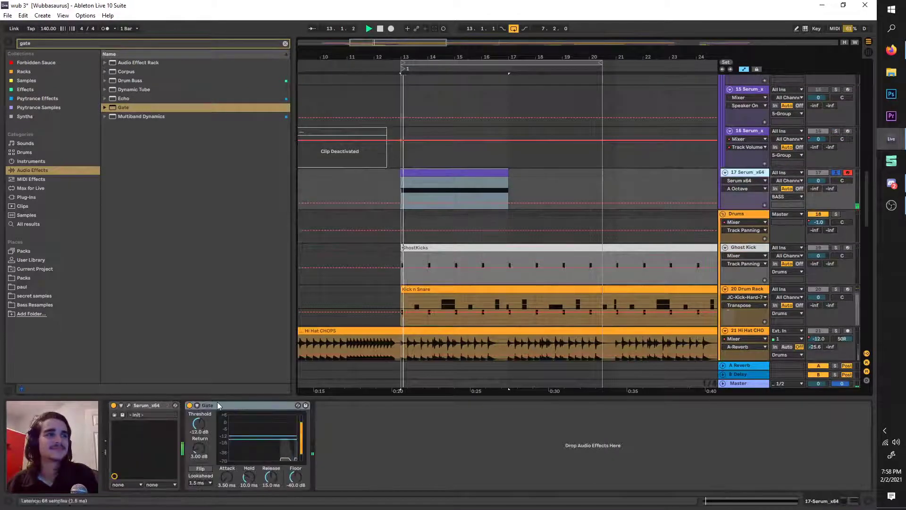
{"action": "left_click", "coordinate": [197, 405]}
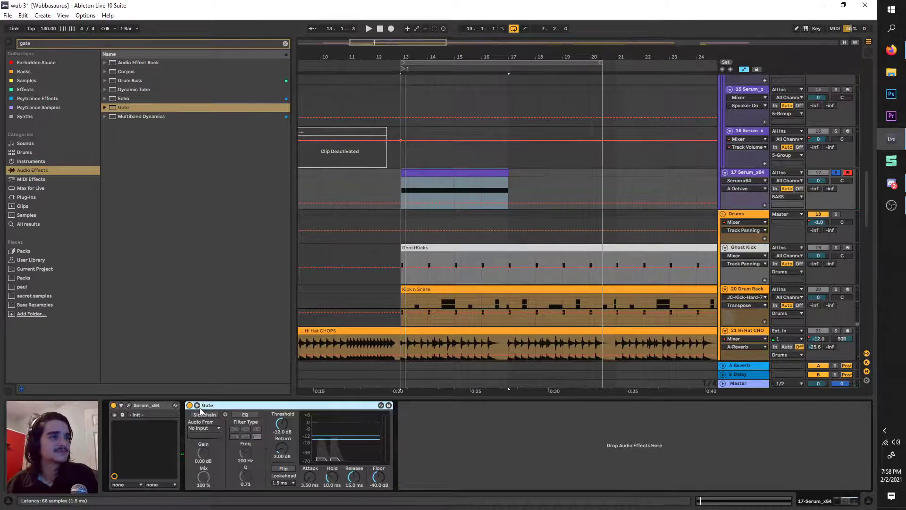
{"action": "left_click", "coordinate": [204, 414]}
{"action": "left_click", "coordinate": [205, 427]}
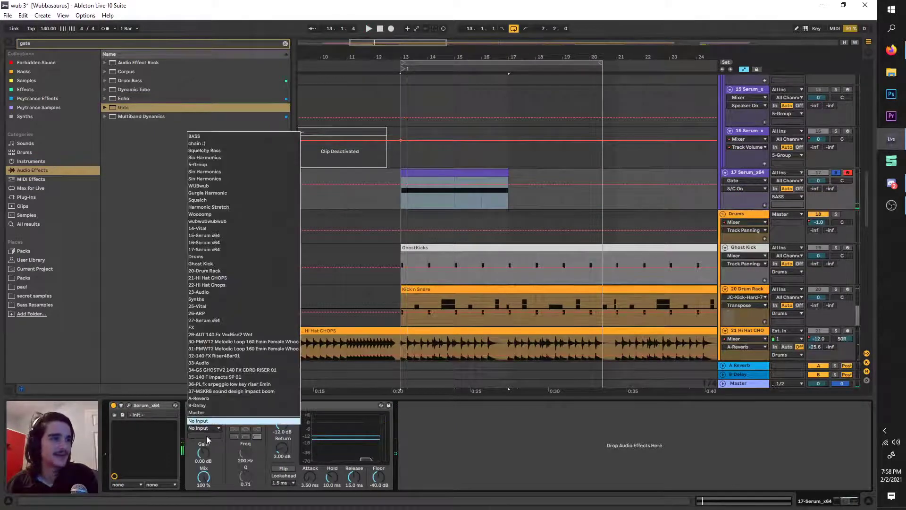
{"action": "left_click", "coordinate": [203, 428]}
{"action": "left_click", "coordinate": [203, 429]}
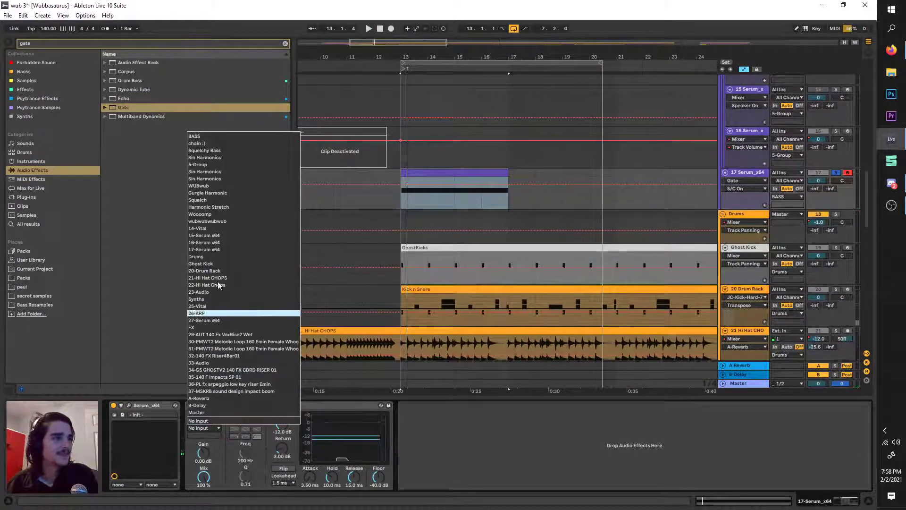
{"action": "left_click", "coordinate": [215, 144]}
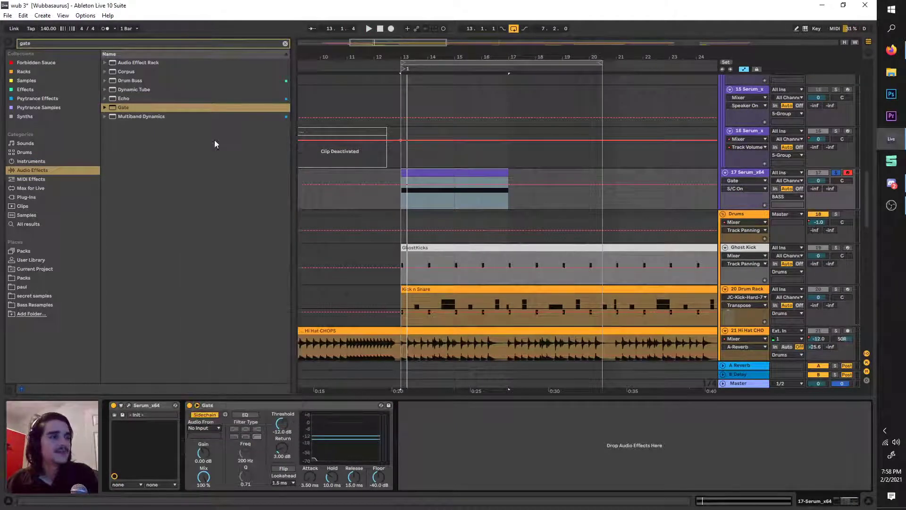
{"action": "left_click", "coordinate": [222, 428]}
Lower the Gate threshold to -67.1 dB while auditioning the sidechained bass.
{"action": "key", "text": "space"}
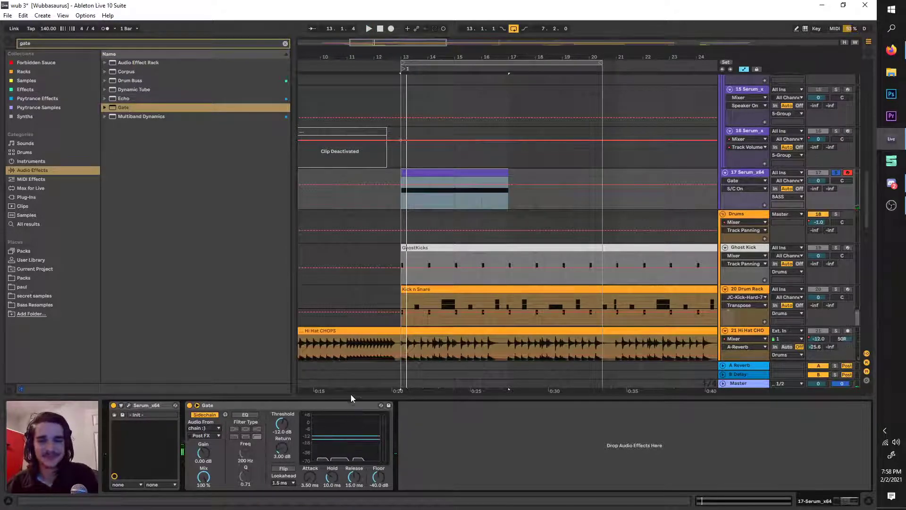
{"action": "key", "text": "space"}
{"action": "key", "text": "space"}
{"action": "key", "text": "space"}
{"action": "key", "text": "space"}
{"action": "key", "text": "space"}
{"action": "key", "text": "space"}
{"action": "key", "text": "space"}
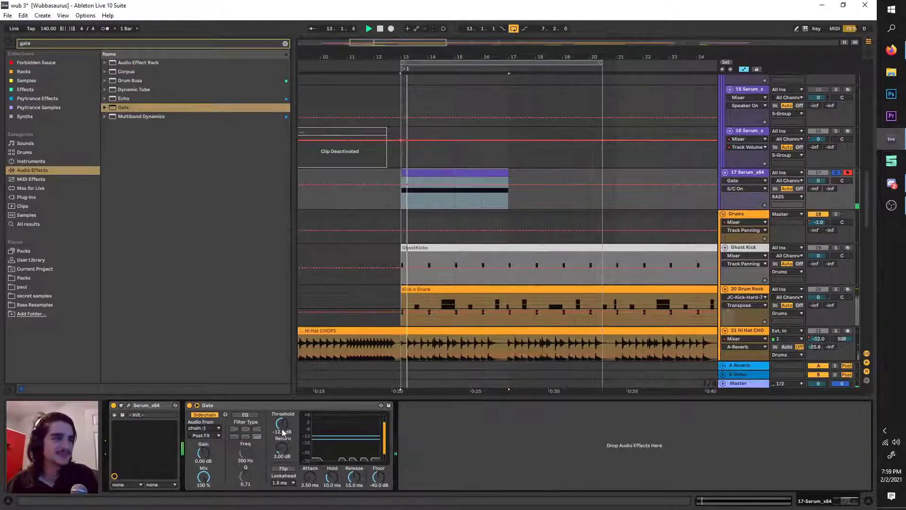
{"action": "left_click_drag", "start_coordinate": [283, 431], "coordinate": [283, 472]}
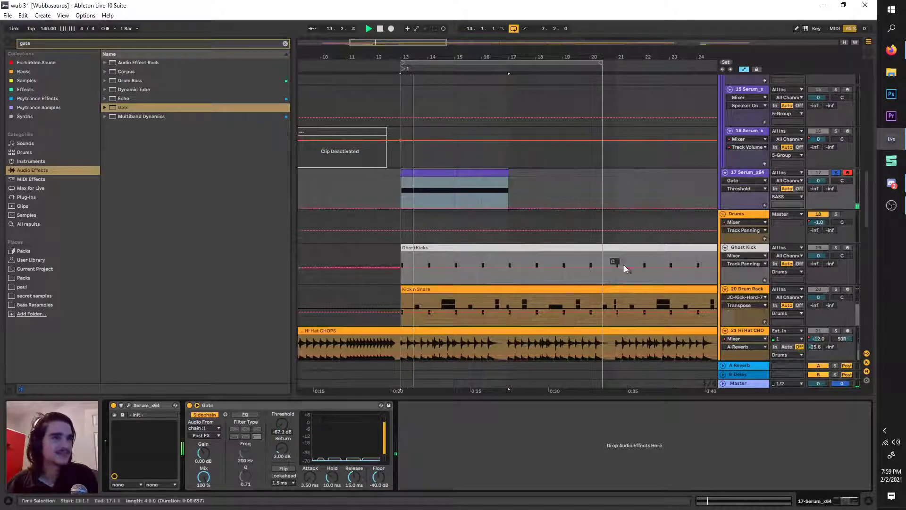
{"action": "key", "text": "space"}
{"action": "key", "text": "space"}
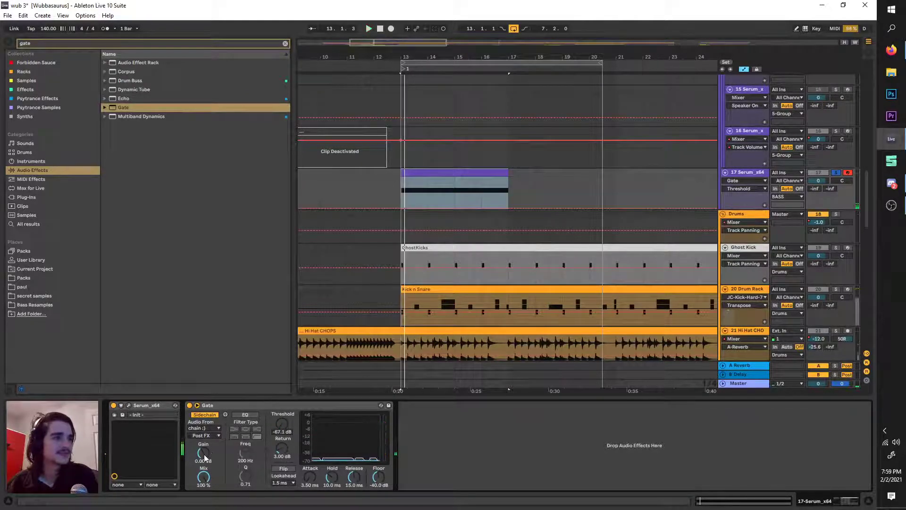
Try the Gate with 24.0 dB sidechain gain, -28.4 dB threshold, 13.1 dB return and 0% mix during playback.
{"action": "left_click_drag", "start_coordinate": [204, 457], "coordinate": [205, 415]}
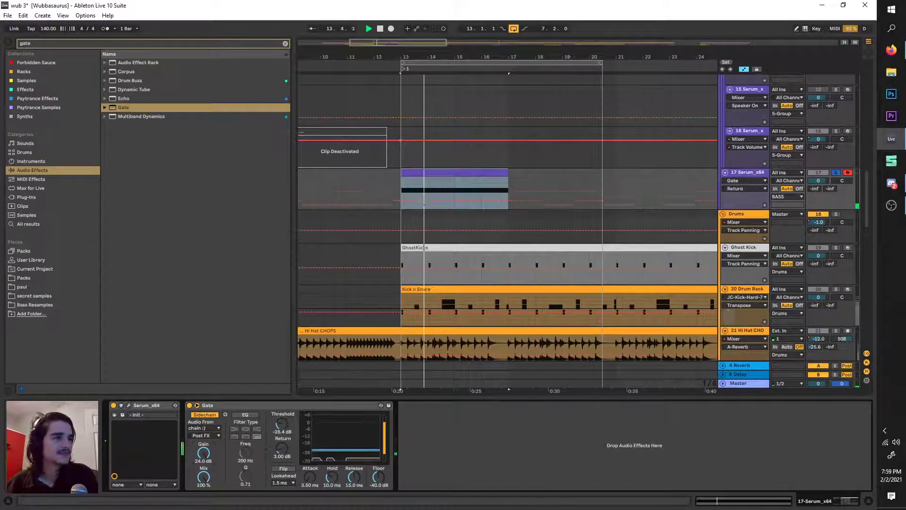
{"action": "left_click_drag", "start_coordinate": [282, 448], "coordinate": [282, 429]}
{"action": "key", "text": "space"}
{"action": "key", "text": "space"}
{"action": "left_click_drag", "start_coordinate": [203, 477], "coordinate": [204, 500]}
{"action": "key", "text": "space"}
{"action": "key", "text": "space"}
{"action": "key", "text": "space"}
{"action": "key", "text": "space"}
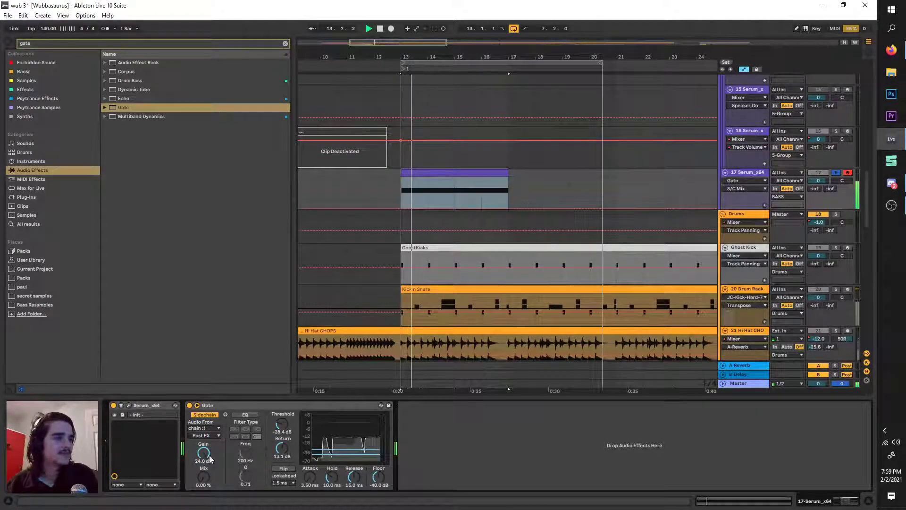
Set the Gate return to 1.14 dB and bring the threshold to about -15 dB while auditioning.
{"action": "left_click_drag", "start_coordinate": [281, 424], "coordinate": [281, 398]}
{"action": "left_click_drag", "start_coordinate": [281, 447], "coordinate": [282, 461]}
{"action": "key", "text": "space"}
{"action": "key", "text": "space"}
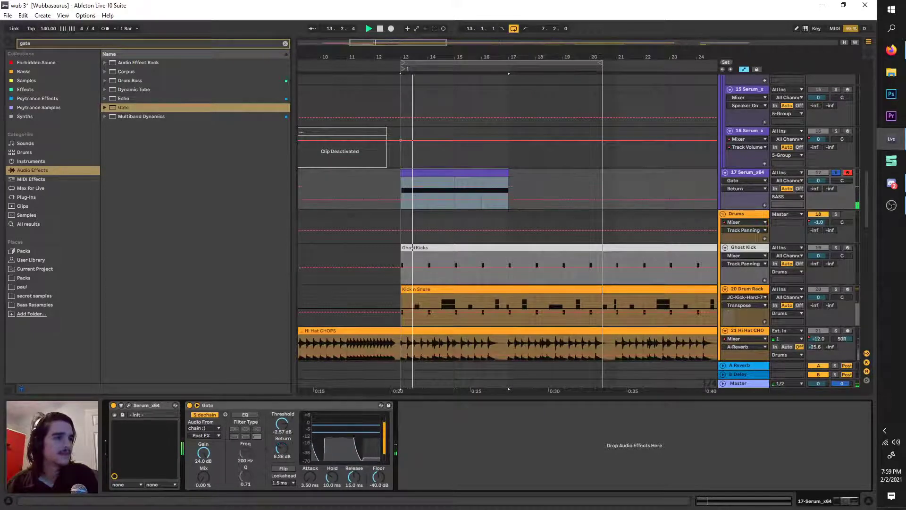
{"action": "left_click_drag", "start_coordinate": [284, 424], "coordinate": [281, 456]}
{"action": "left_click_drag", "start_coordinate": [281, 424], "coordinate": [282, 425]}
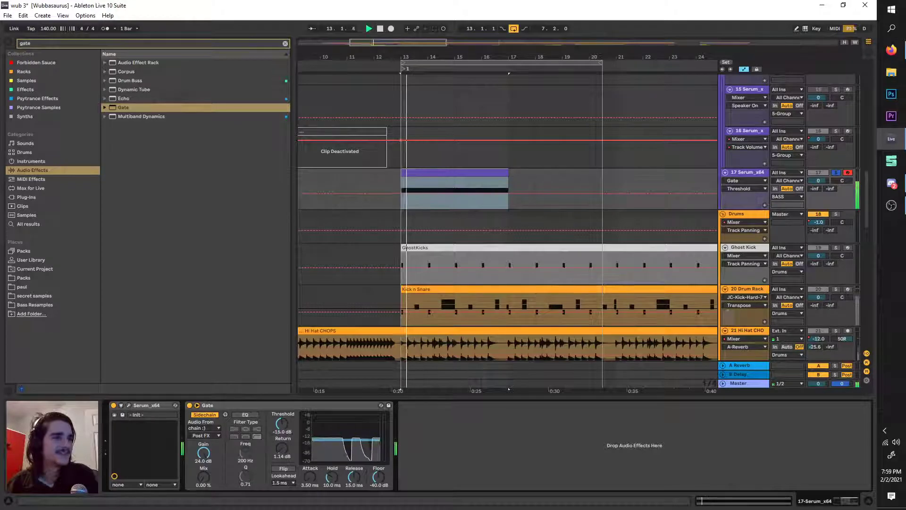
Shorten the Gate attack to 0.02 ms and release to 0.10 ms, and undo a trial floor of -inf dB.
{"action": "left_click_drag", "start_coordinate": [310, 475], "coordinate": [310, 491]}
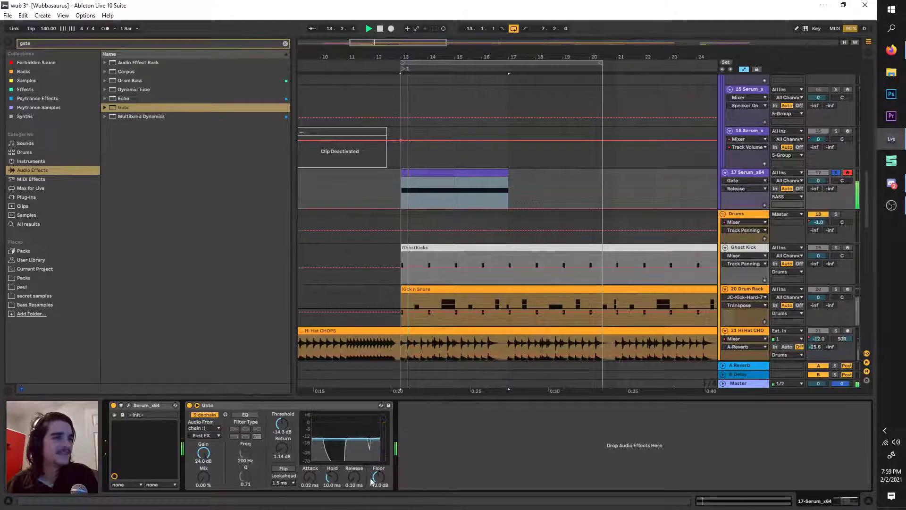
{"action": "left_click_drag", "start_coordinate": [378, 478], "coordinate": [376, 491]}
{"action": "key", "text": "ctrl+z"}
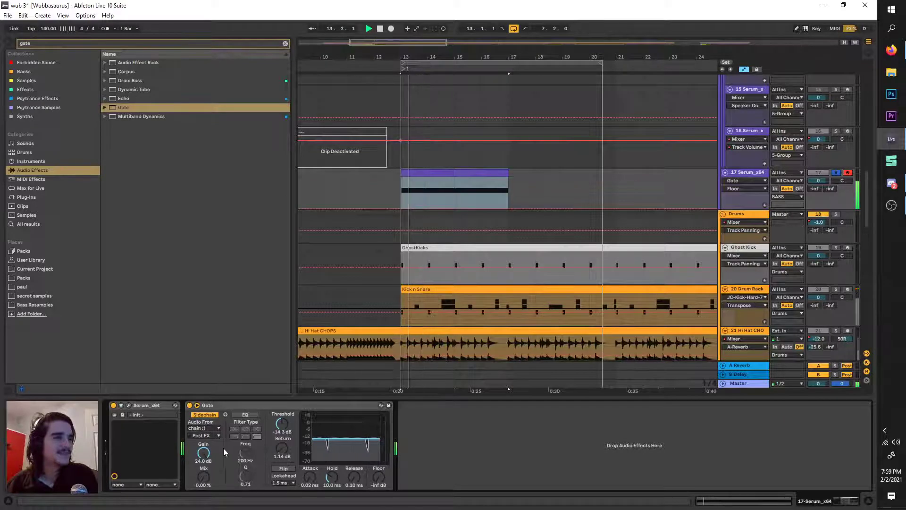
Set the Gate's sidechain gain to 10.7 dB and mix to 100%, and readjust the threshold by ear.
{"action": "left_click_drag", "start_coordinate": [204, 453], "coordinate": [204, 435]}
{"action": "key", "text": "space"}
{"action": "key", "text": "space"}
{"action": "mouse_move", "coordinate": [280, 426]}
{"action": "left_mouse_down"}
{"action": "mouse_move", "coordinate": [281, 437]}
{"action": "mouse_move", "coordinate": [283, 429]}
{"action": "left_mouse_up"}
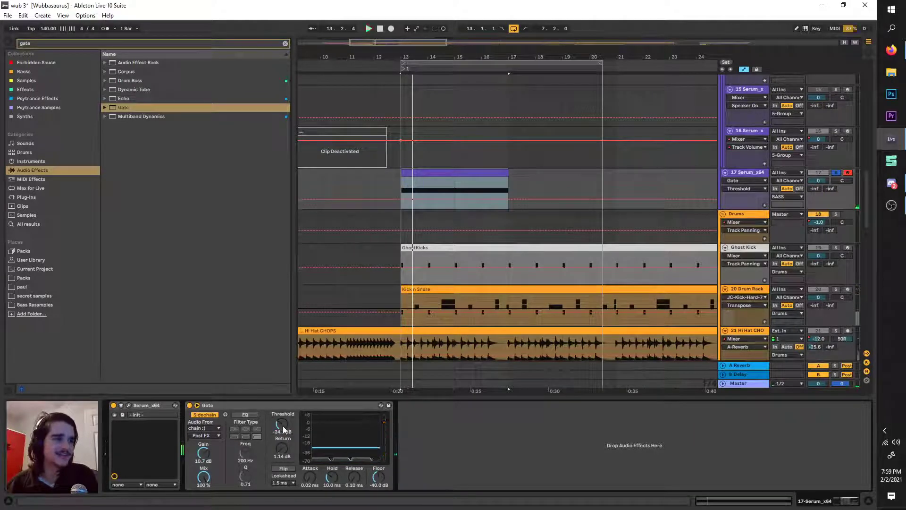
{"action": "left_click_drag", "start_coordinate": [283, 429], "coordinate": [283, 436]}
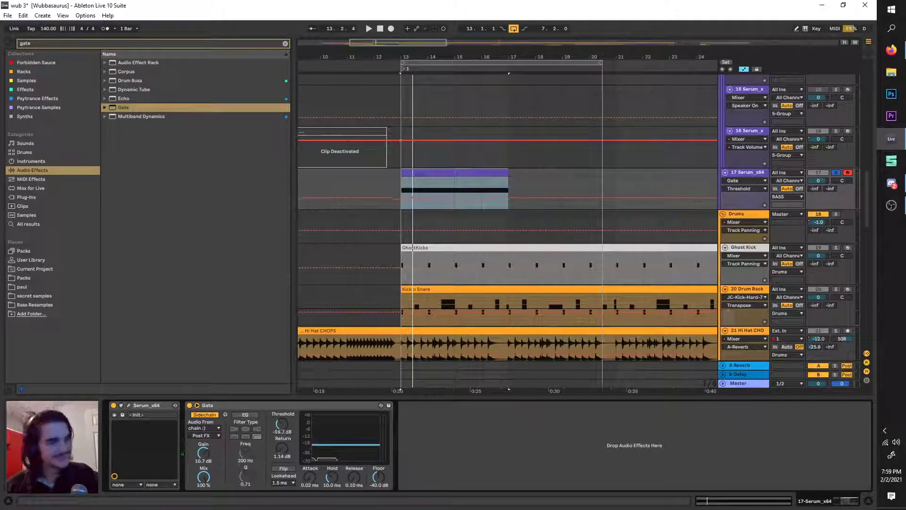
Reset the Gate threshold to its default and readjust it to -19.3 dB while auditioning repeatedly.
{"action": "right_click", "coordinate": [283, 429]}
{"action": "left_click", "coordinate": [300, 455]}
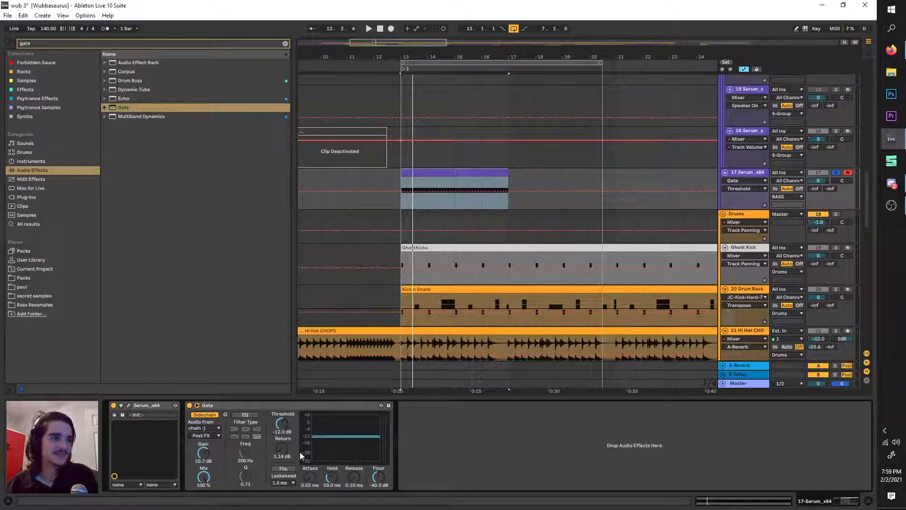
{"action": "mouse_move", "coordinate": [293, 423]}
{"action": "left_mouse_down"}
{"action": "mouse_move", "coordinate": [292, 446]}
{"action": "mouse_move", "coordinate": [282, 422]}
{"action": "left_mouse_up"}
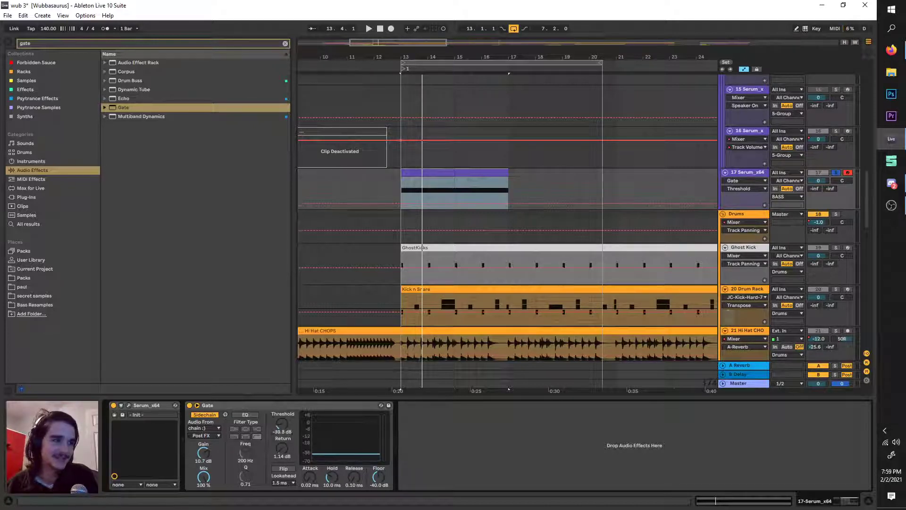
{"action": "key", "text": "space"}
{"action": "left_click_drag", "start_coordinate": [282, 423], "coordinate": [282, 407]}
{"action": "key", "text": "space"}
{"action": "key", "text": "space"}
{"action": "key", "text": "space"}
{"action": "key", "text": "space"}
{"action": "key", "text": "space"}
{"action": "key", "text": "space"}
{"action": "key", "text": "space"}
{"action": "key", "text": "space"}
{"action": "key", "text": "space"}
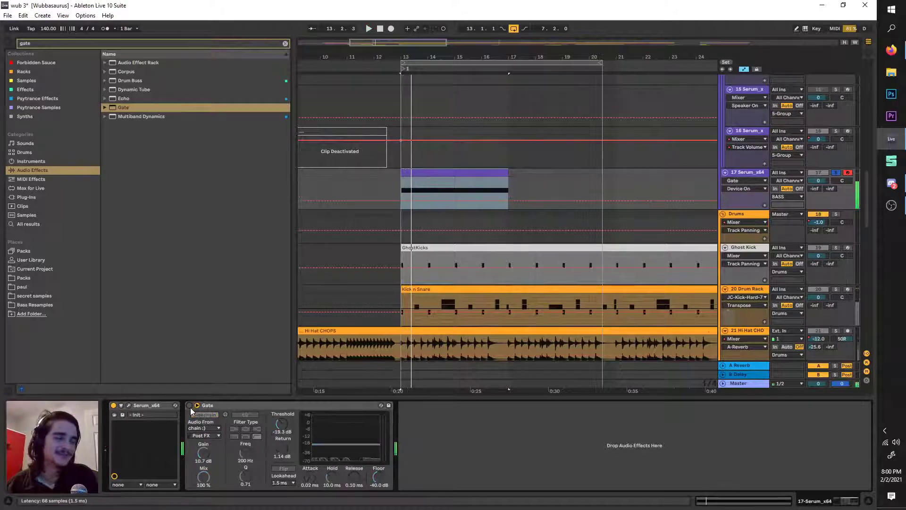
Bypass the Gate on the 17 Serum track and clear the browser's search text.
{"action": "left_click", "coordinate": [189, 405]}
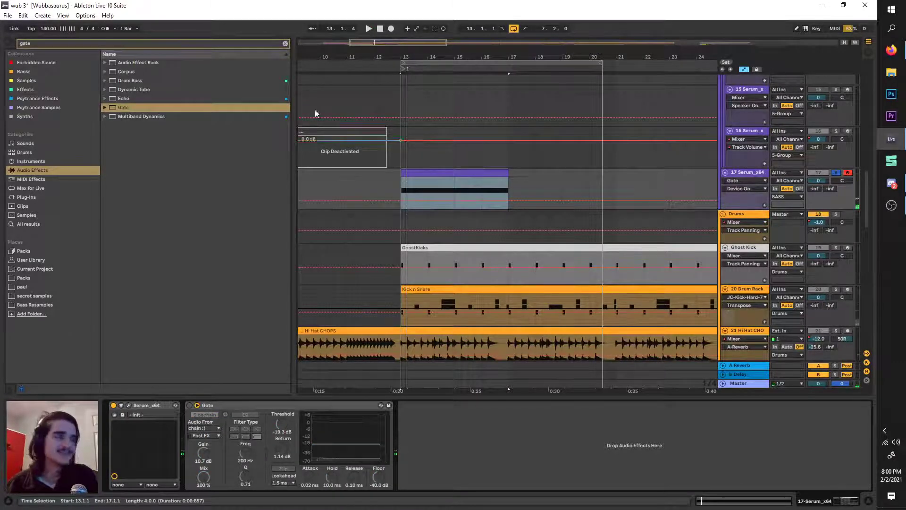
{"action": "left_click", "coordinate": [286, 43]}
{"action": "mouse_move", "coordinate": [285, 70]}
{"action": "left_mouse_down"}
{"action": "mouse_move", "coordinate": [301, 70]}
{"action": "mouse_move", "coordinate": [281, 71]}
{"action": "left_mouse_up"}
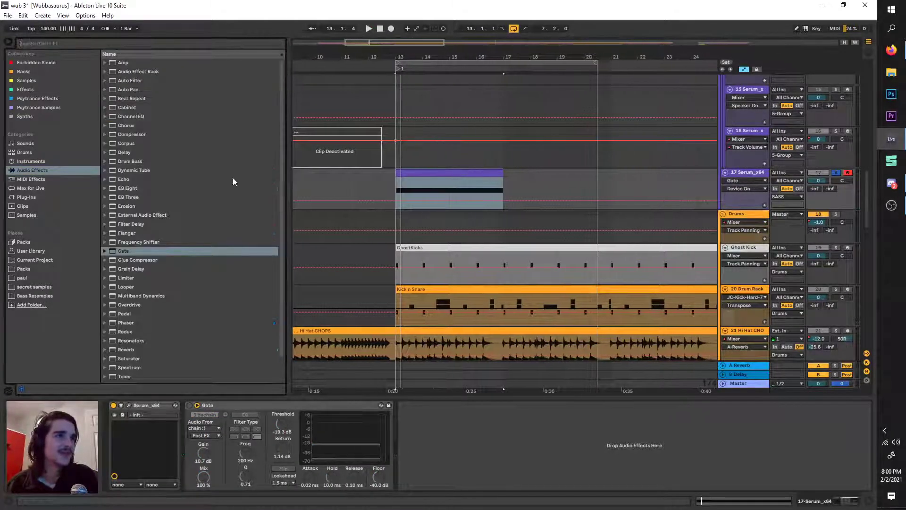
{"action": "scroll", "coordinate": [448, 243], "scroll_direction": "up", "scroll_amount": 3}
{"action": "key", "text": "space"}
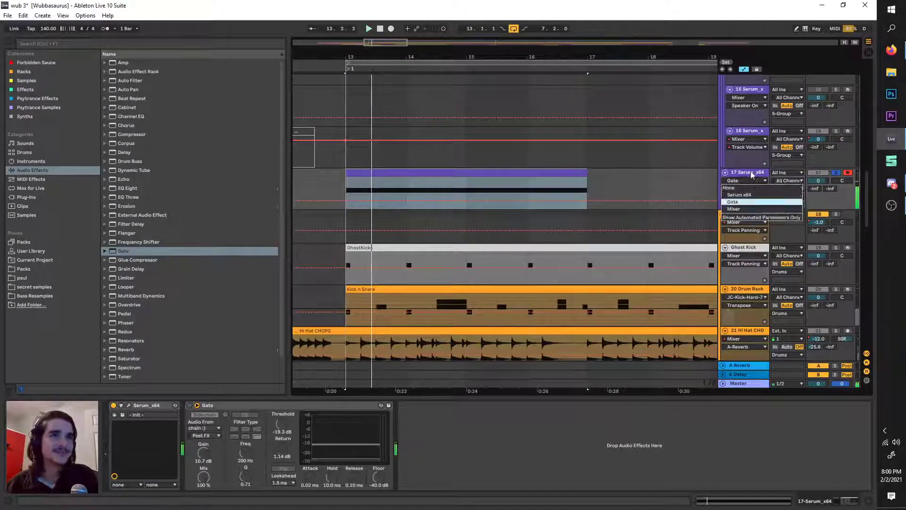
Compare the 17 Serum bass from bar 13 with the Gate switched on and off.
{"action": "left_click", "coordinate": [896, 196]}
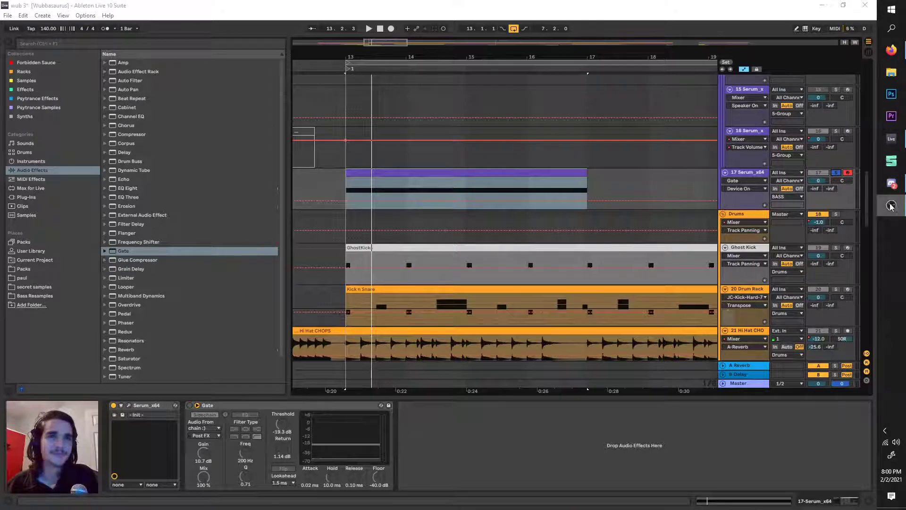
{"action": "left_click", "coordinate": [891, 139]}
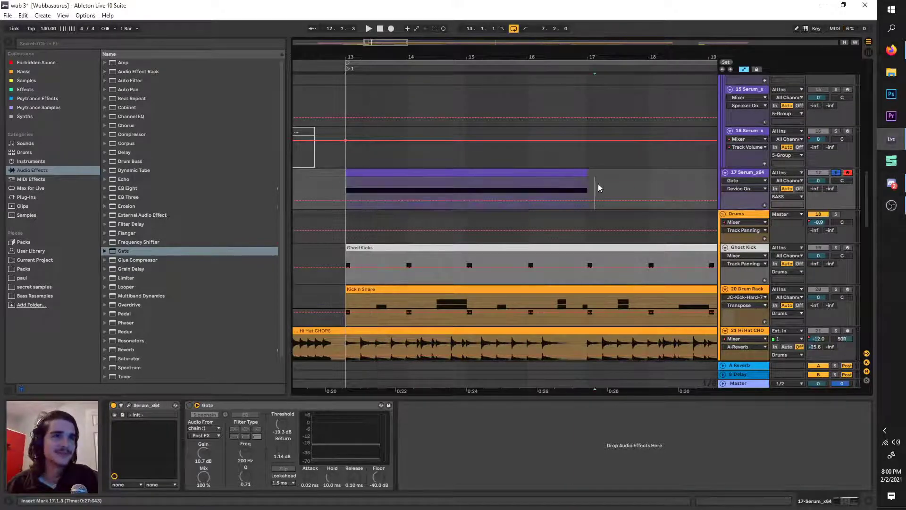
{"action": "left_click", "coordinate": [344, 188]}
{"action": "left_click", "coordinate": [191, 406]}
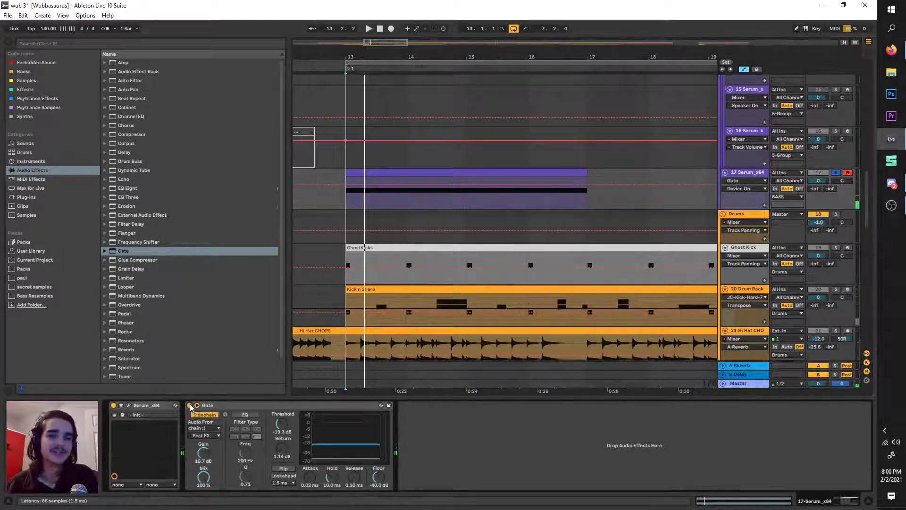
{"action": "left_click", "coordinate": [190, 407]}
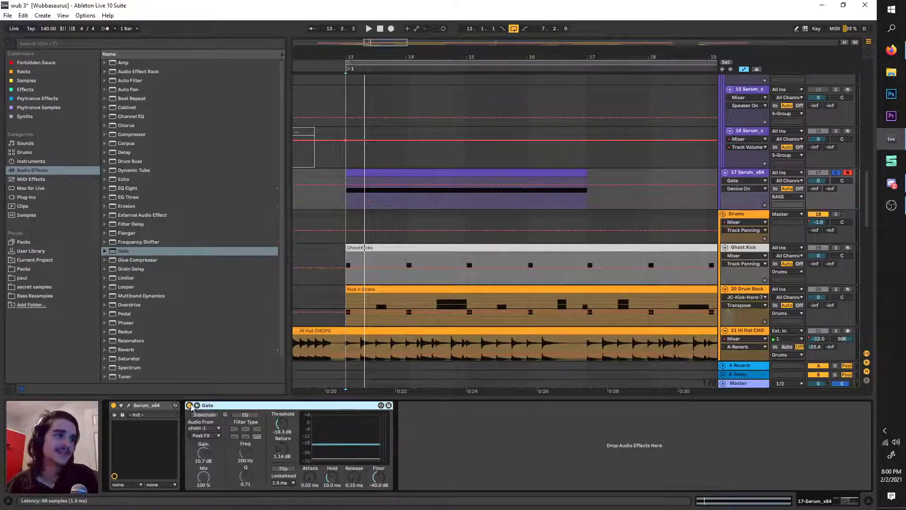
Toggle the Gate off and on while playing the 17 Serum clip to judge its effect on the bass.
{"action": "left_click", "coordinate": [190, 405]}
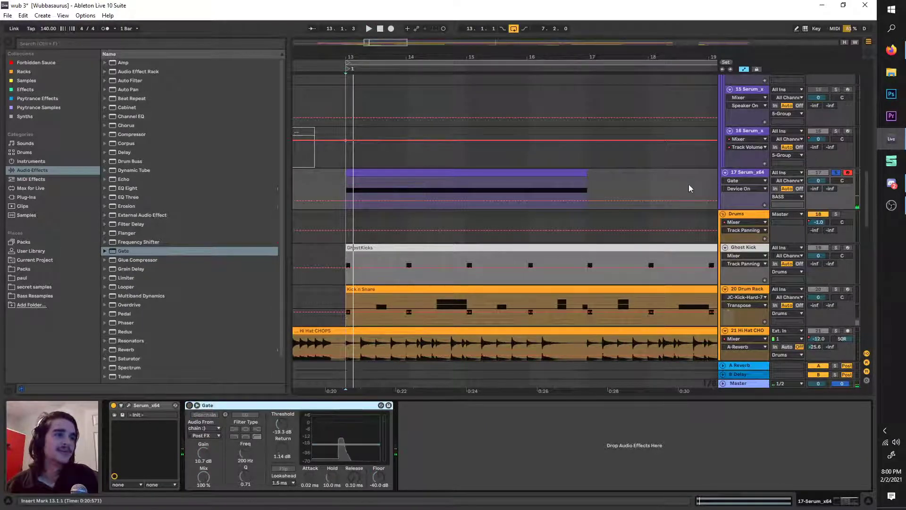
{"action": "left_click", "coordinate": [190, 406]}
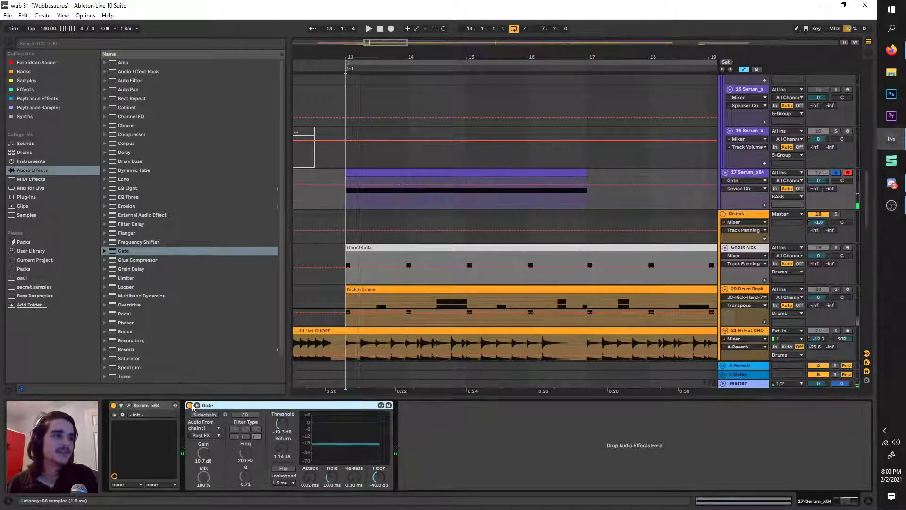
{"action": "scroll", "coordinate": [309, 315], "scroll_direction": "up", "scroll_amount": 2}
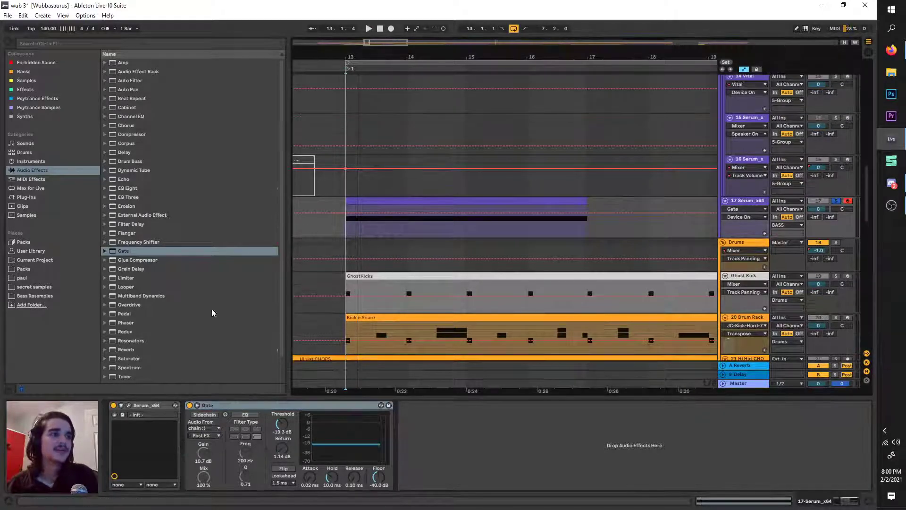
{"action": "left_click", "coordinate": [512, 203]}
{"action": "left_click", "coordinate": [734, 200]}
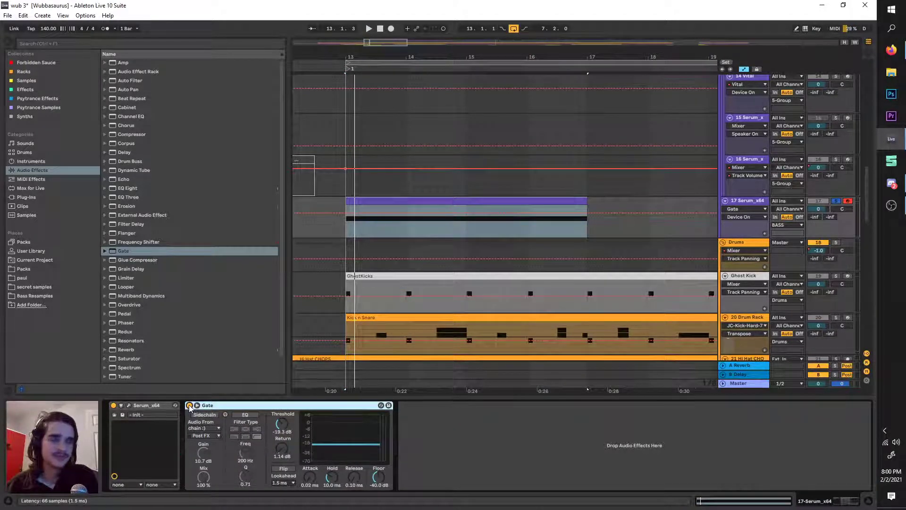
{"action": "key", "text": "space"}
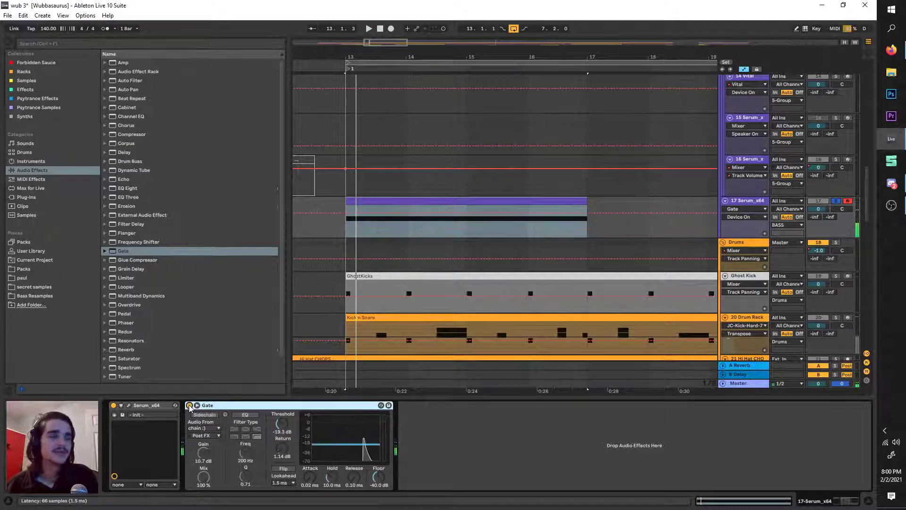
Set the Gate threshold to -15.9 dB while auditioning the bass, and bypass the Gate.
{"action": "left_click_drag", "start_coordinate": [282, 423], "coordinate": [282, 418]}
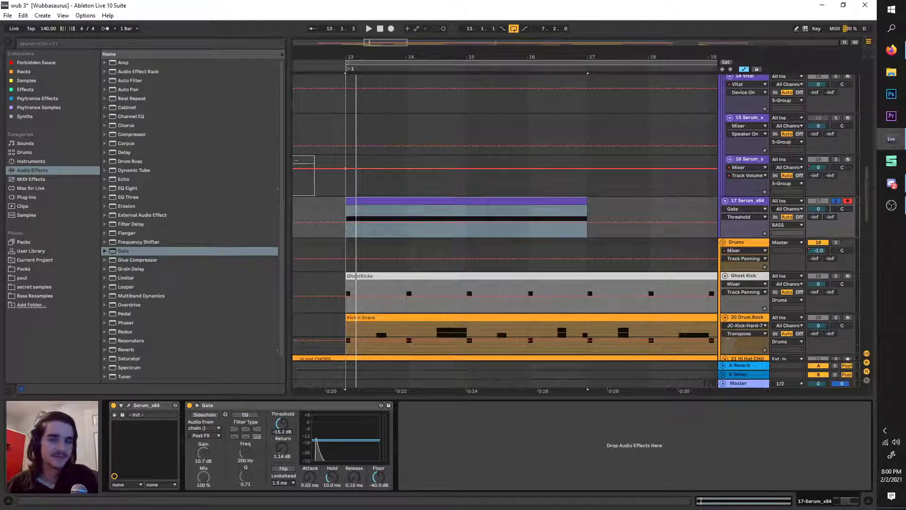
{"action": "key", "text": "space"}
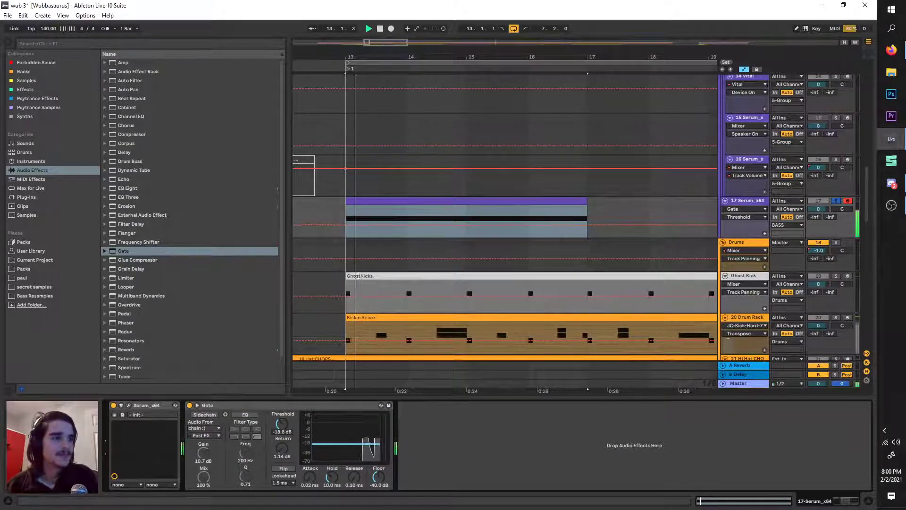
{"action": "left_click_drag", "start_coordinate": [283, 433], "coordinate": [283, 433]}
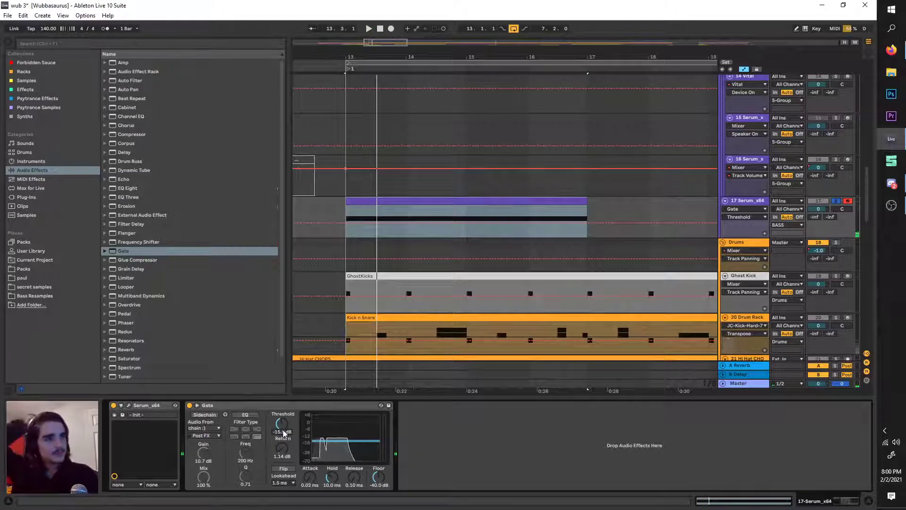
{"action": "left_click", "coordinate": [189, 405]}
Rework the sustained G3 note into a one-beat note and a longer note from 1.2.3 to bar 2, and duplicate the pattern across bar 2.
{"action": "double_click", "coordinate": [391, 200]}
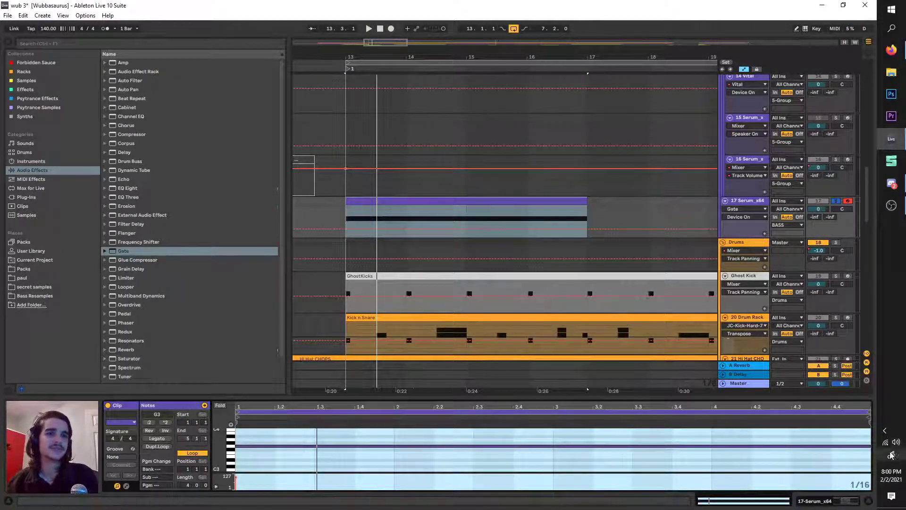
{"action": "left_click_drag", "start_coordinate": [870, 446], "coordinate": [305, 446]}
{"action": "key", "text": "space"}
{"action": "key", "text": "space"}
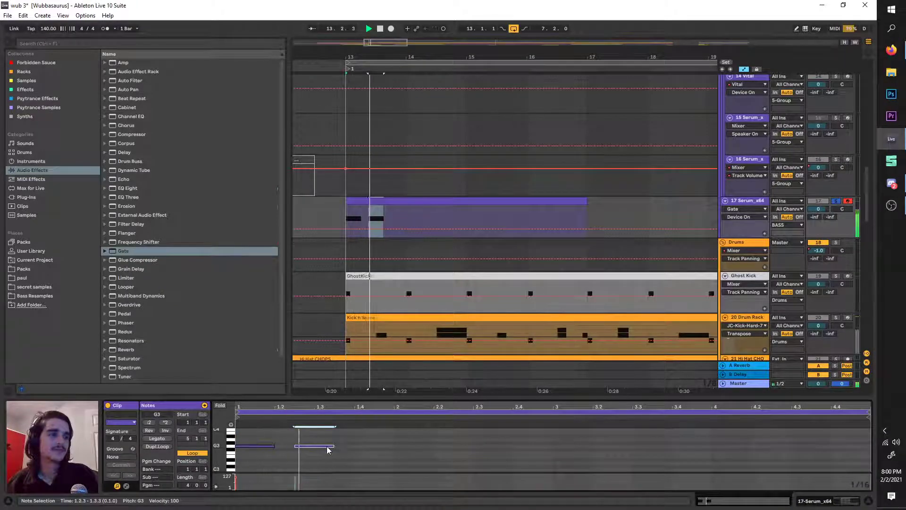
{"action": "left_click_drag", "start_coordinate": [334, 445], "coordinate": [258, 444]}
{"action": "key", "text": "space"}
{"action": "key", "text": "ctrl+d"}
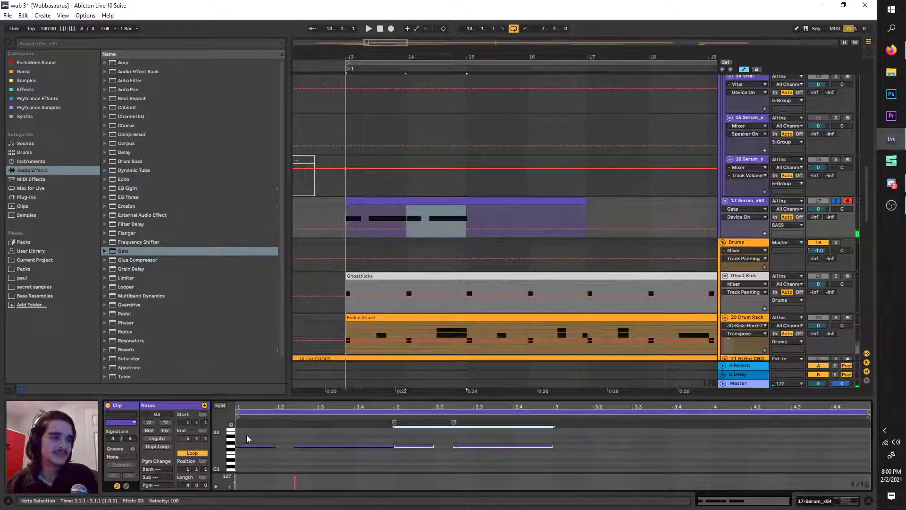
Trim the first note of the clip's second bar to start at 2.1.3, and audition the pattern.
{"action": "key", "text": "space"}
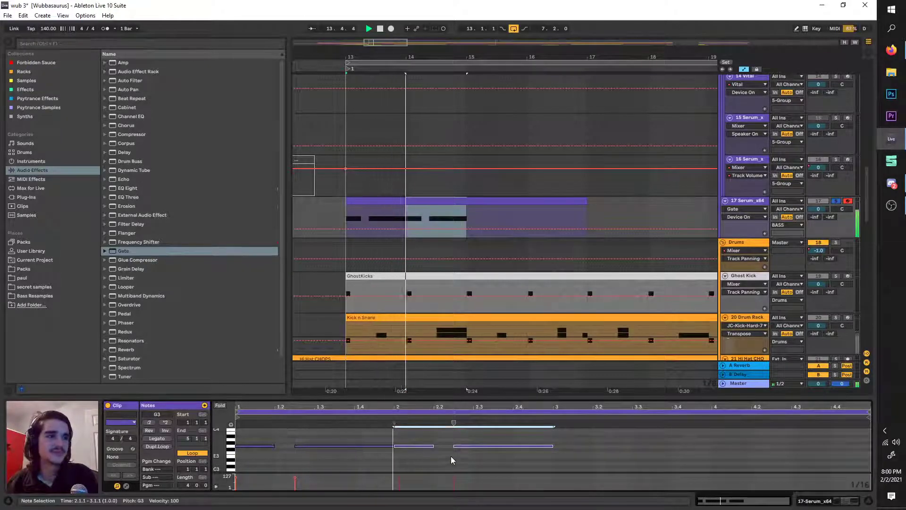
{"action": "left_click", "coordinate": [464, 457]}
{"action": "mouse_move", "coordinate": [412, 448]}
{"action": "left_mouse_down"}
{"action": "mouse_move", "coordinate": [446, 450]}
{"action": "mouse_move", "coordinate": [436, 450]}
{"action": "left_mouse_up"}
{"action": "key", "text": "space"}
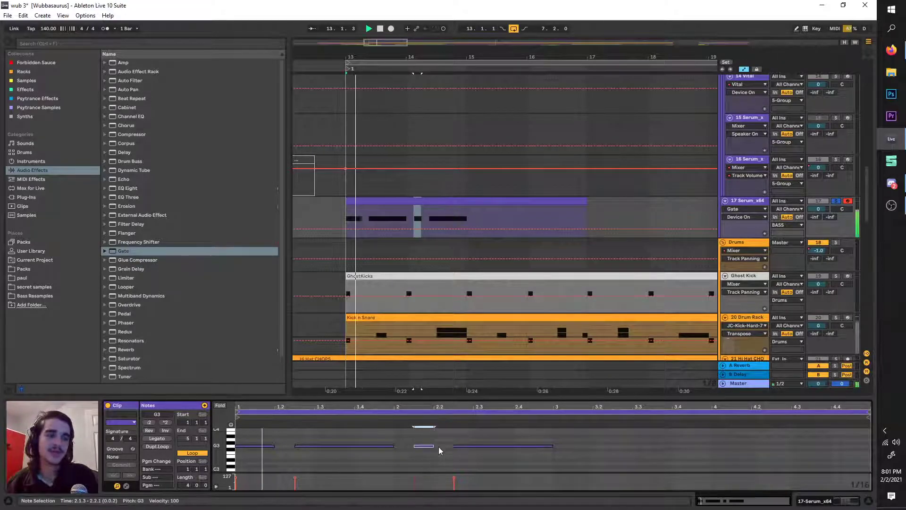
Modulate the OSC A level with LFO 1 in the 17 track's Serum, and set the LFO rate to 1/8.
{"action": "left_click", "coordinate": [719, 210]}
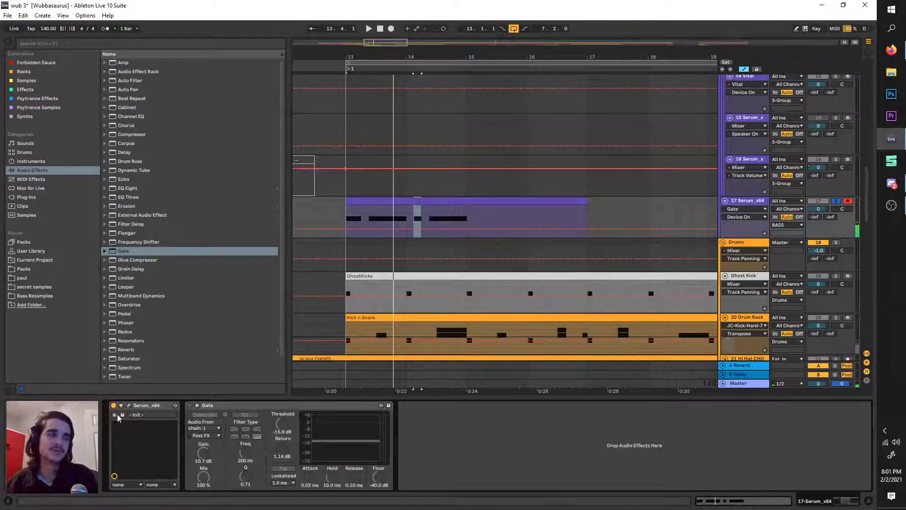
{"action": "left_click", "coordinate": [129, 405]}
{"action": "left_click_drag", "start_coordinate": [371, 197], "coordinate": [369, 172]}
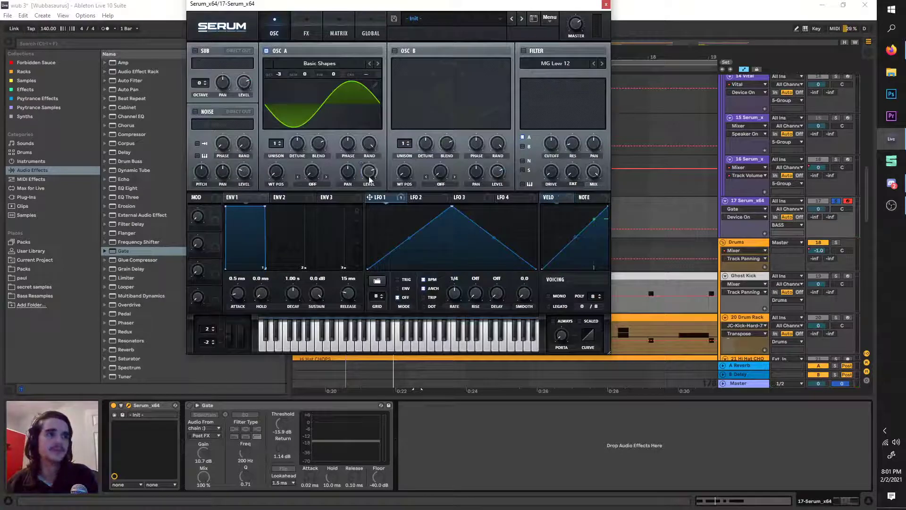
{"action": "left_click", "coordinate": [455, 280]}
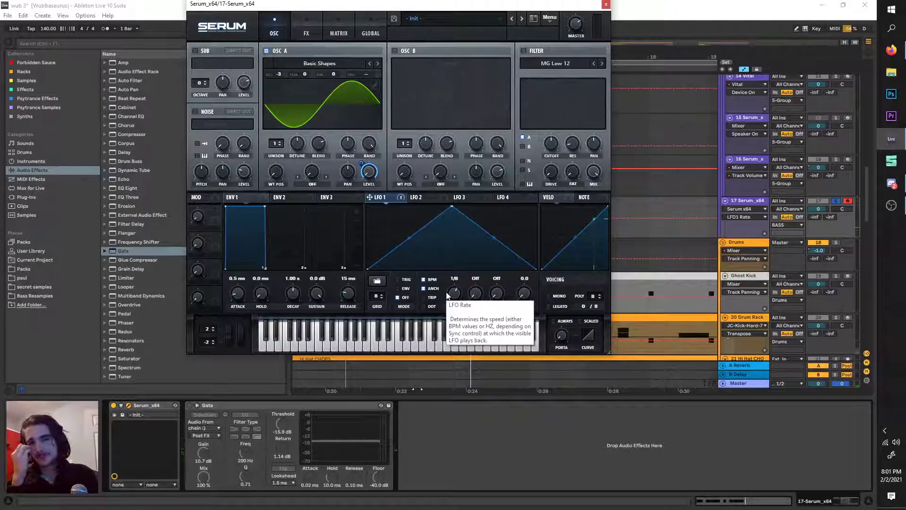
{"action": "left_click", "coordinate": [605, 4]}
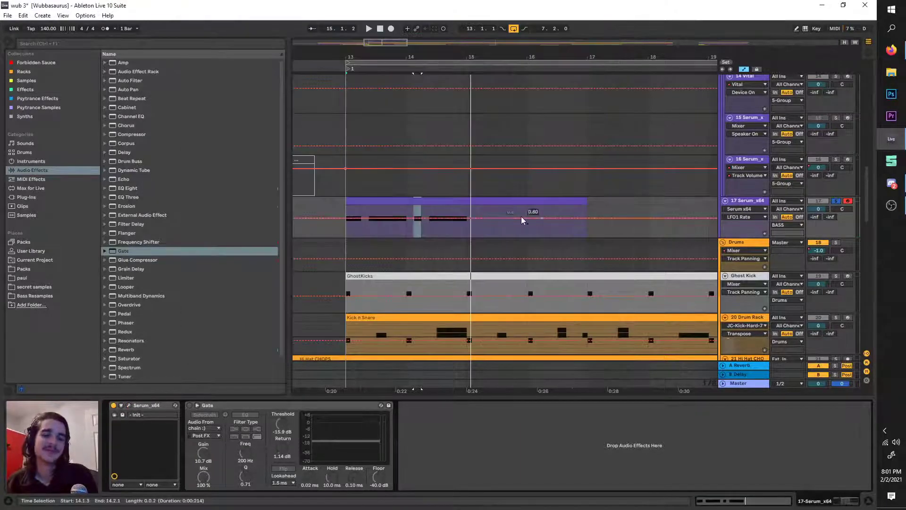
Shorten the 17 Serum clip to two bars so it ends at bar 15.
{"action": "left_click_drag", "start_coordinate": [587, 204], "coordinate": [471, 205]}
{"action": "key", "text": "plus"}
{"action": "key", "text": "plus"}
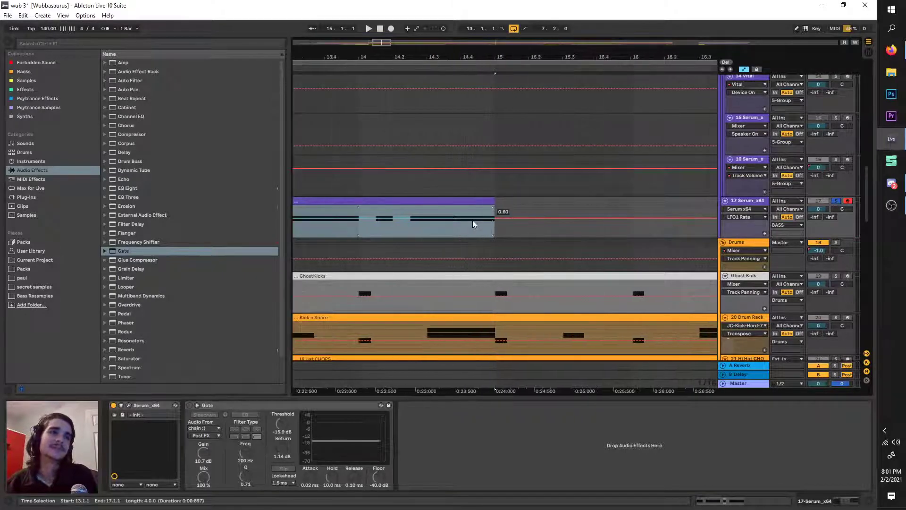
{"action": "key", "text": "minus"}
{"action": "key", "text": "minus"}
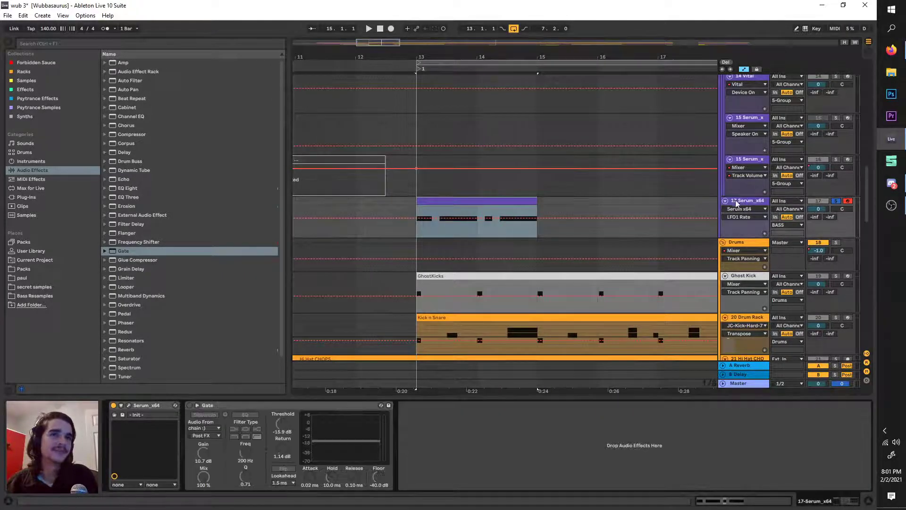
{"action": "scroll", "coordinate": [555, 250], "scroll_direction": "up", "scroll_amount": 2}
{"action": "scroll", "coordinate": [556, 251], "scroll_direction": "up", "scroll_amount": 1}
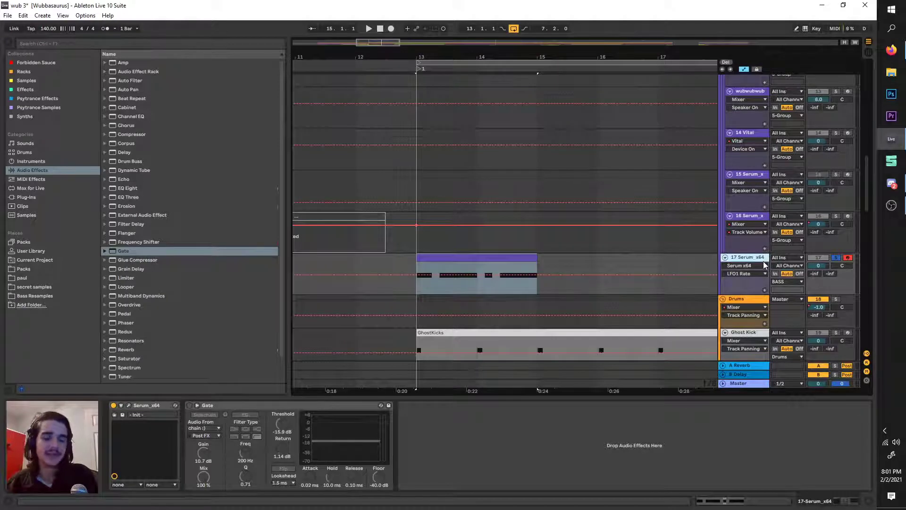
{"action": "scroll", "coordinate": [593, 261], "scroll_direction": "up", "scroll_amount": 2}
{"action": "scroll", "coordinate": [597, 279], "scroll_direction": "up", "scroll_amount": 2}
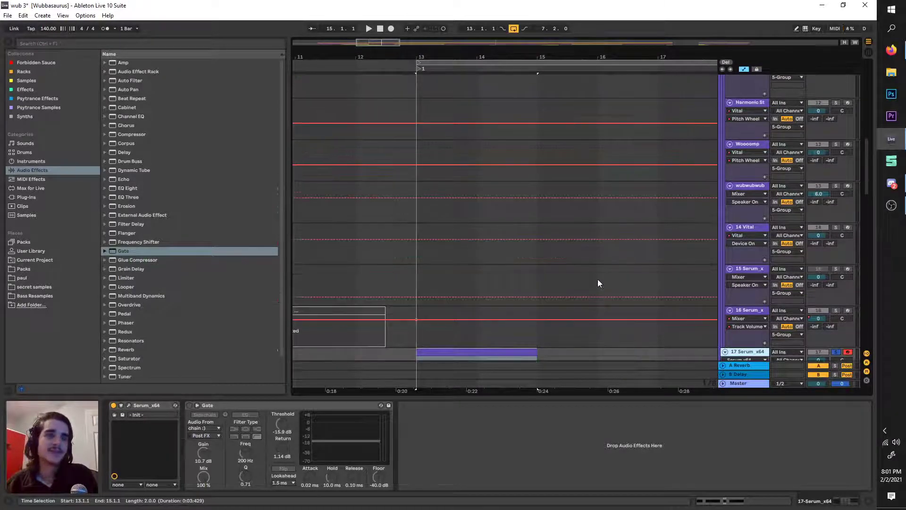
{"action": "scroll", "coordinate": [600, 296], "scroll_direction": "down", "scroll_amount": 2}
{"action": "left_click", "coordinate": [833, 306]}
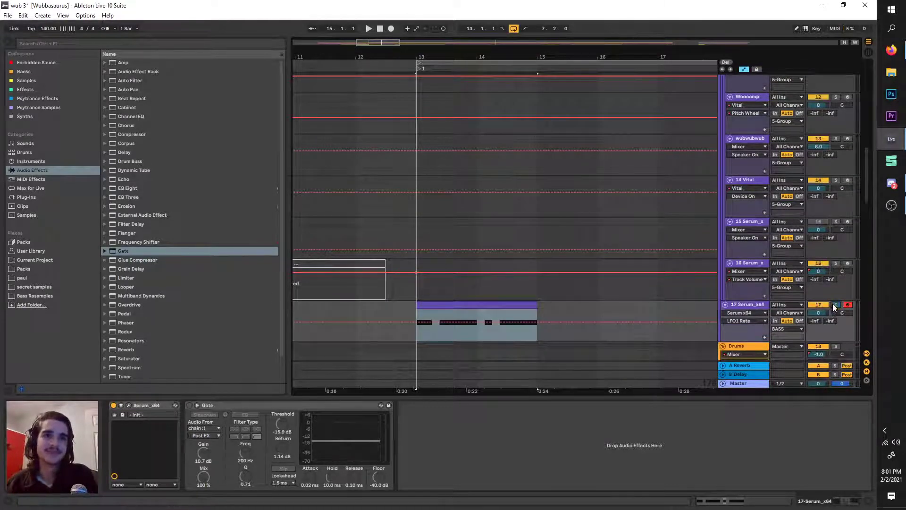
{"action": "left_click", "coordinate": [832, 306]}
{"action": "left_click", "coordinate": [837, 305]}
{"action": "left_click", "coordinate": [822, 299]}
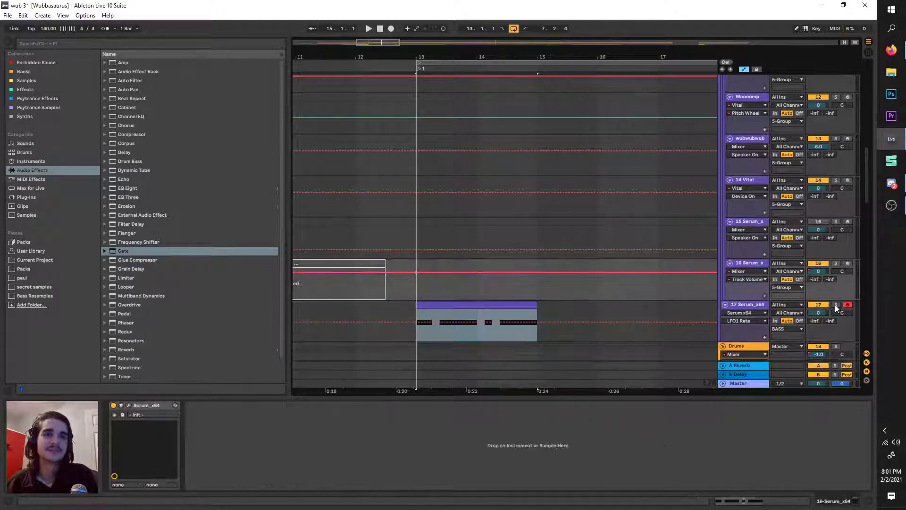
{"action": "left_click", "coordinate": [836, 305]}
{"action": "scroll", "coordinate": [694, 298], "scroll_direction": "up", "scroll_amount": 2}
{"action": "scroll", "coordinate": [817, 330], "scroll_direction": "down", "scroll_amount": 1}
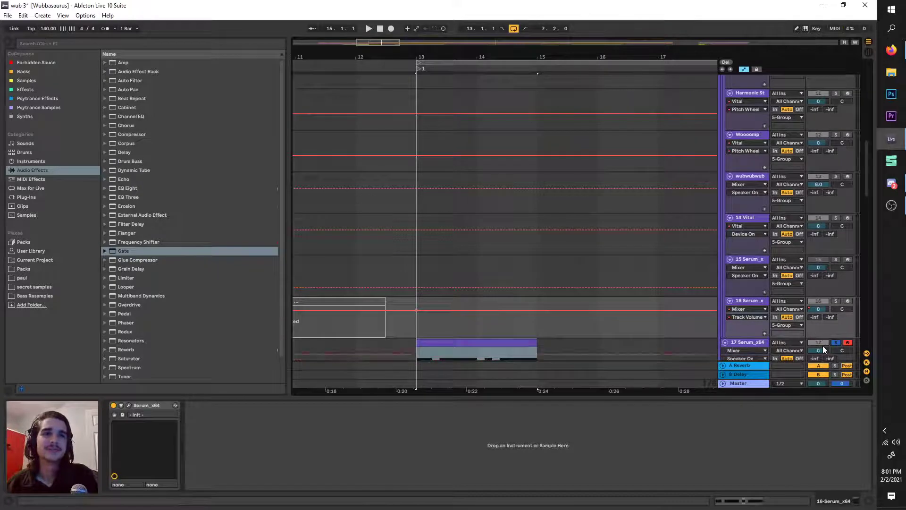
Solo the two Sin Harmonics tracks inside the S Group separately and together during playback from bar 13, and clear the solos.
{"action": "scroll", "coordinate": [823, 346], "scroll_direction": "up", "scroll_amount": 10}
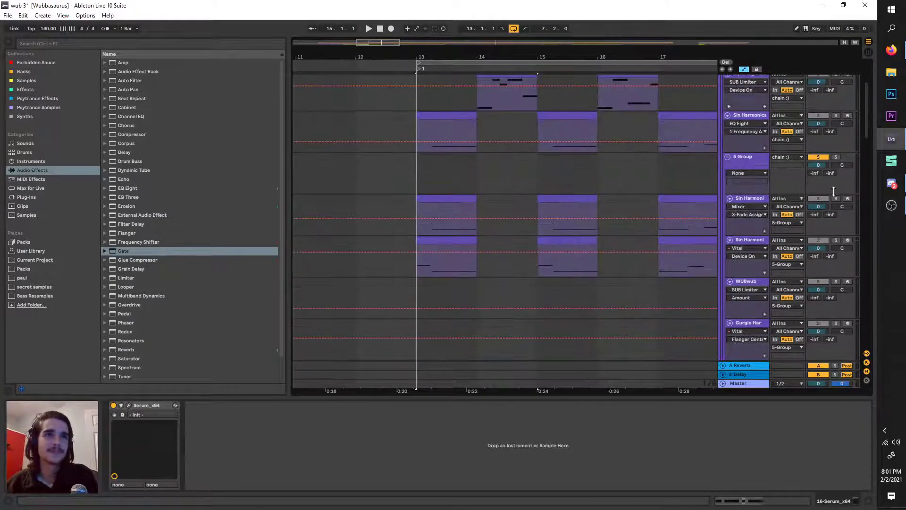
{"action": "key", "text": "space"}
{"action": "left_click", "coordinate": [836, 198]}
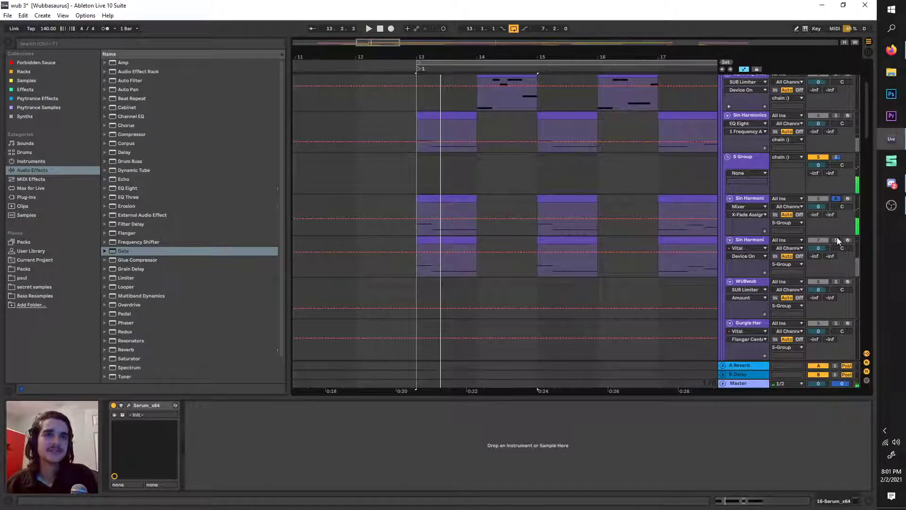
{"action": "left_click", "coordinate": [837, 240]}
{"action": "scroll", "coordinate": [838, 221], "scroll_direction": "up", "scroll_amount": 1}
{"action": "left_click", "coordinate": [839, 211]}
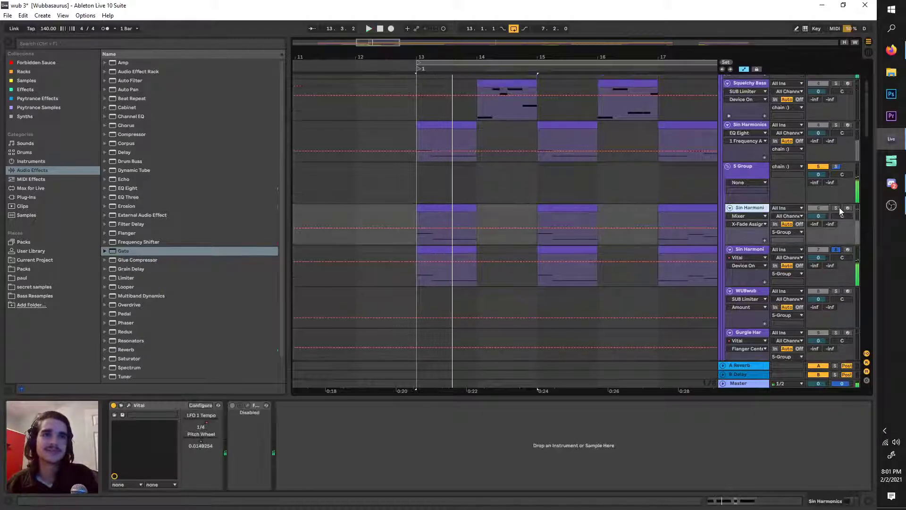
{"action": "left_click", "coordinate": [839, 207]}
{"action": "scroll", "coordinate": [839, 208], "scroll_direction": "up", "scroll_amount": 1}
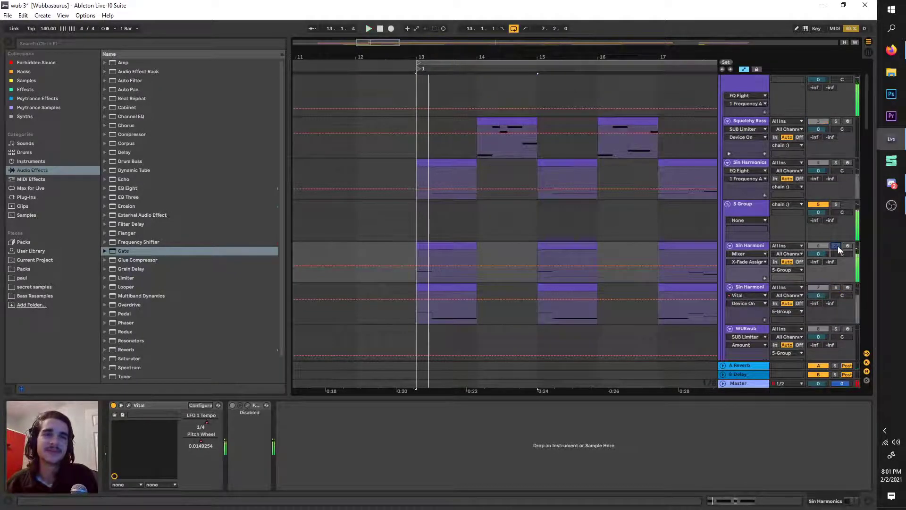
{"action": "left_click", "coordinate": [837, 288], "text": "ctrl"}
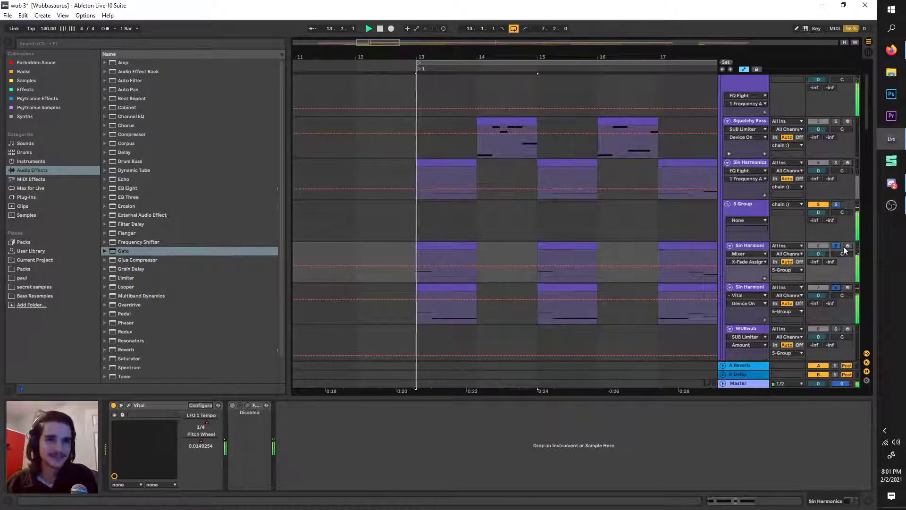
{"action": "left_click", "coordinate": [836, 246]}
Play the unsoloed arrangement from bar 13 and look over the bass and drum tracks.
{"action": "scroll", "coordinate": [747, 234], "scroll_direction": "down", "scroll_amount": 8}
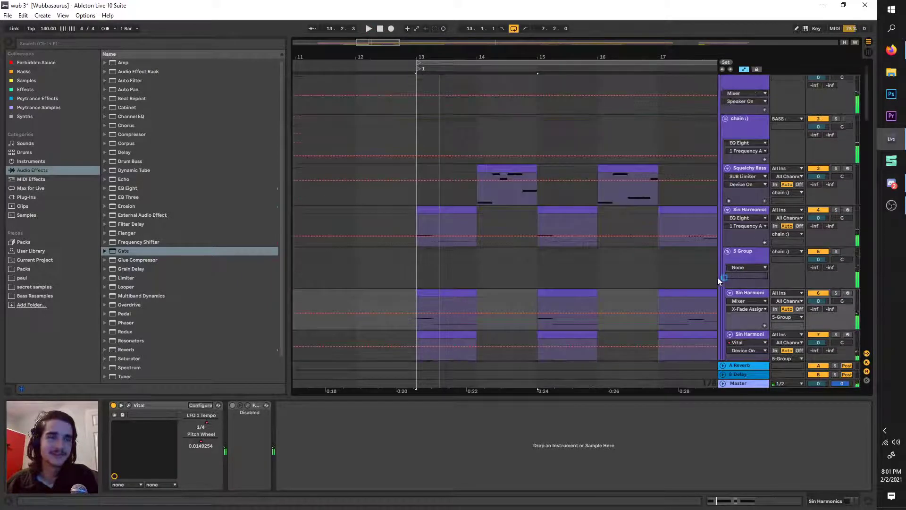
{"action": "scroll", "coordinate": [654, 309], "scroll_direction": "down", "scroll_amount": 3}
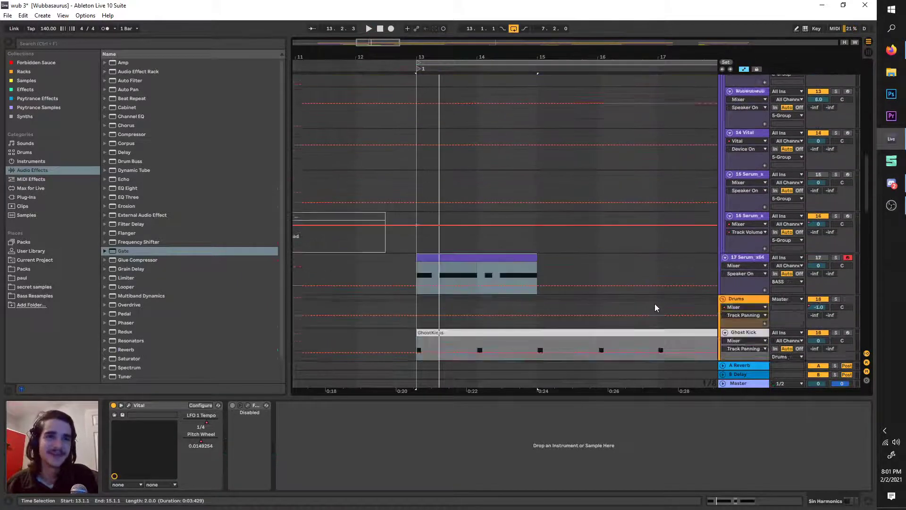
{"action": "scroll", "coordinate": [613, 269], "scroll_direction": "up", "scroll_amount": 5}
{"action": "scroll", "coordinate": [593, 296], "scroll_direction": "up", "scroll_amount": 6}
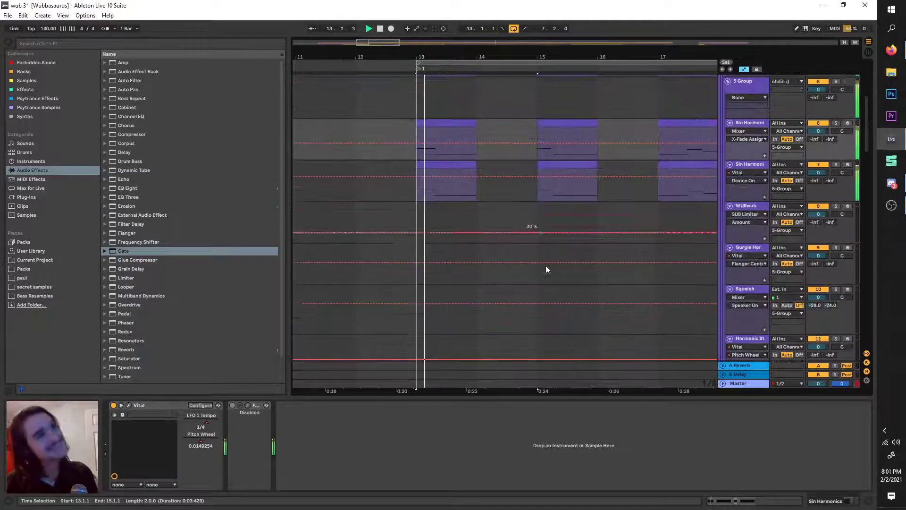
{"action": "key", "text": "space"}
{"action": "scroll", "coordinate": [514, 223], "scroll_direction": "down", "scroll_amount": 4}
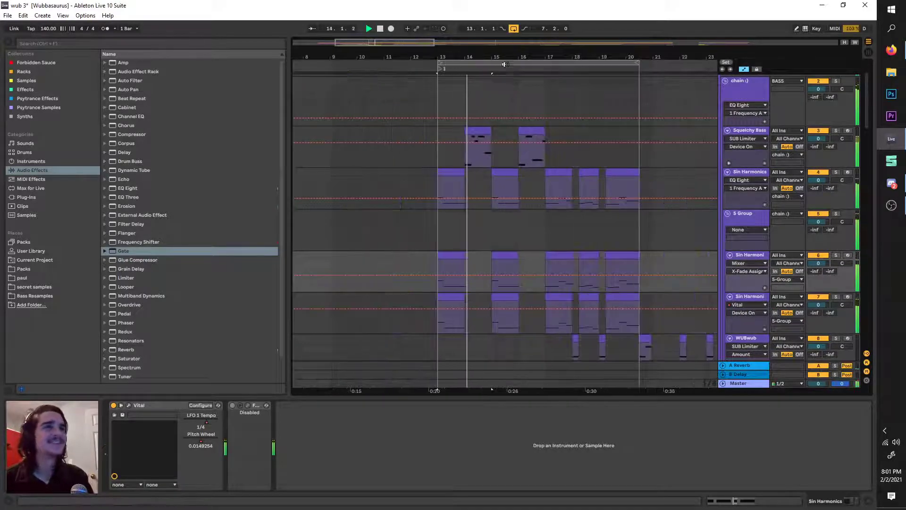
{"action": "key", "text": "space"}
Move the arrangement's loop region so it starts at bar 25.
{"action": "left_click_drag", "start_coordinate": [505, 61], "coordinate": [623, 67]}
{"action": "scroll", "coordinate": [458, 75], "scroll_direction": "down", "scroll_amount": 3}
{"action": "left_click", "coordinate": [890, 50]}
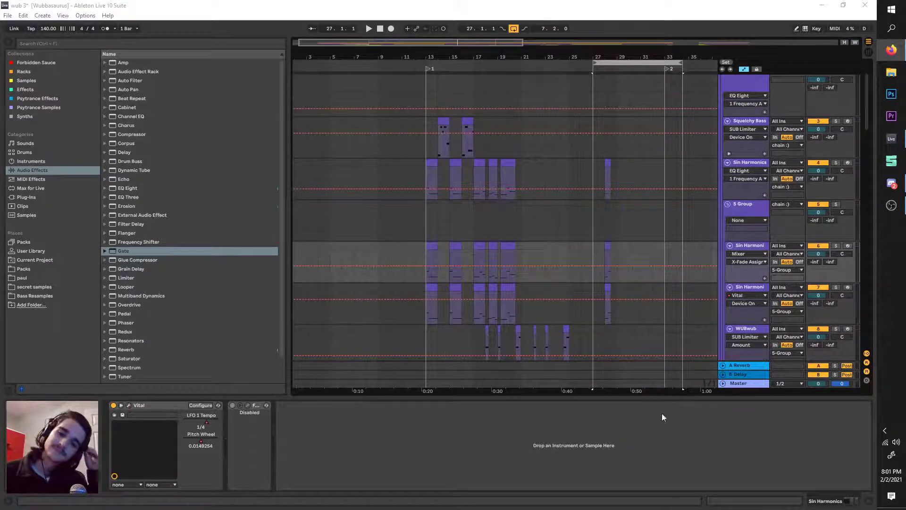
{"action": "left_click_drag", "start_coordinate": [628, 62], "coordinate": [603, 62]}
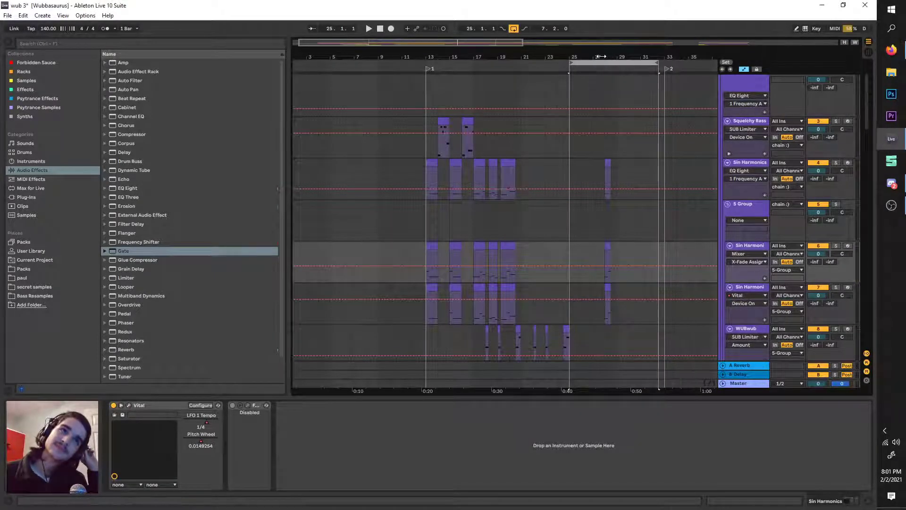
Extend the loop region so it ends at bar 33 and play the arrangement from bar 25.
{"action": "scroll", "coordinate": [575, 300], "scroll_direction": "down", "scroll_amount": 2}
{"action": "scroll", "coordinate": [575, 300], "scroll_direction": "down", "scroll_amount": 3}
{"action": "left_click_drag", "start_coordinate": [658, 66], "coordinate": [661, 61]}
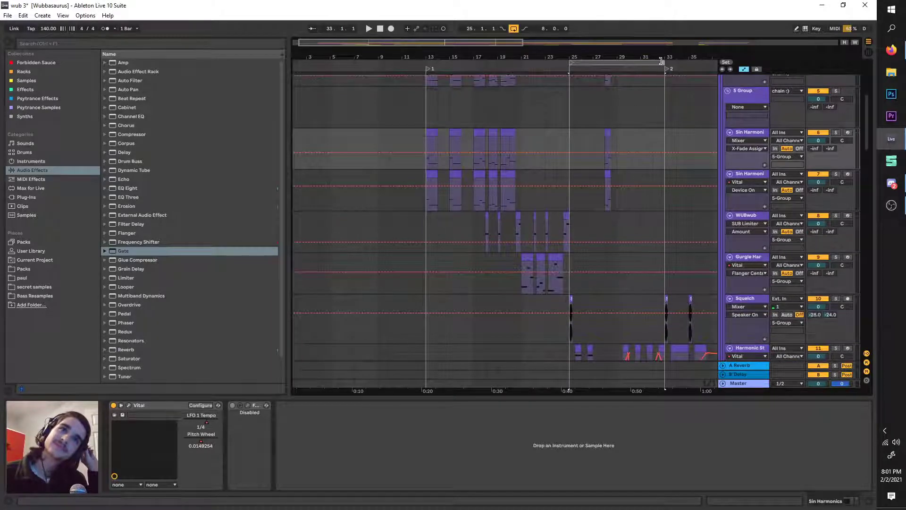
{"action": "scroll", "coordinate": [621, 299], "scroll_direction": "down", "scroll_amount": 2}
{"action": "scroll", "coordinate": [627, 266], "scroll_direction": "up", "scroll_amount": 3}
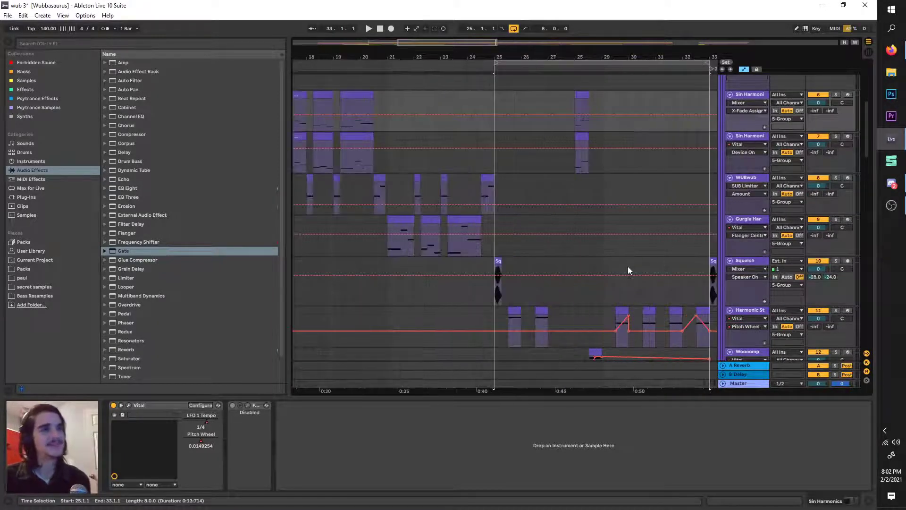
{"action": "scroll", "coordinate": [624, 251], "scroll_direction": "right", "scroll_amount": 1}
{"action": "key", "text": "space"}
{"action": "scroll", "coordinate": [626, 220], "scroll_direction": "down", "scroll_amount": 2}
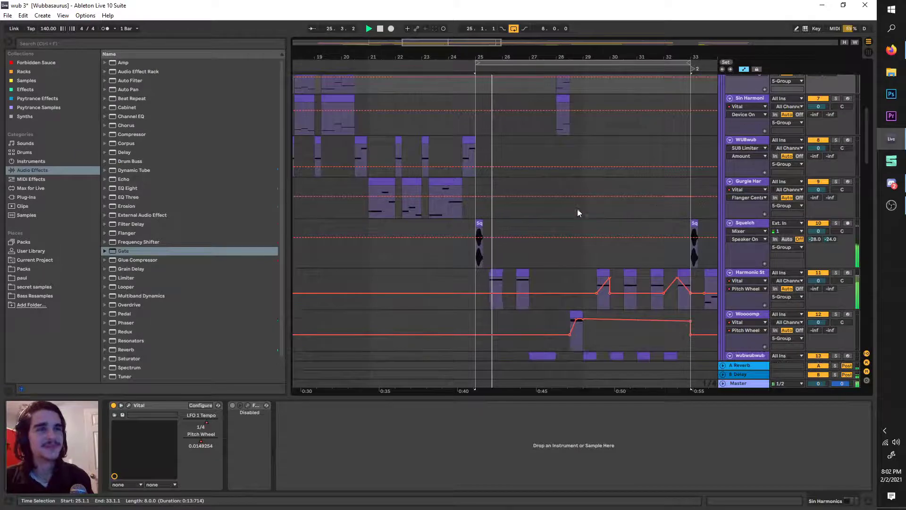
Shift the loop region to start at 25.3.1, at the first Harmonic Stretch clip, and play with that track selected.
{"action": "scroll", "coordinate": [510, 255], "scroll_direction": "up", "scroll_amount": 3}
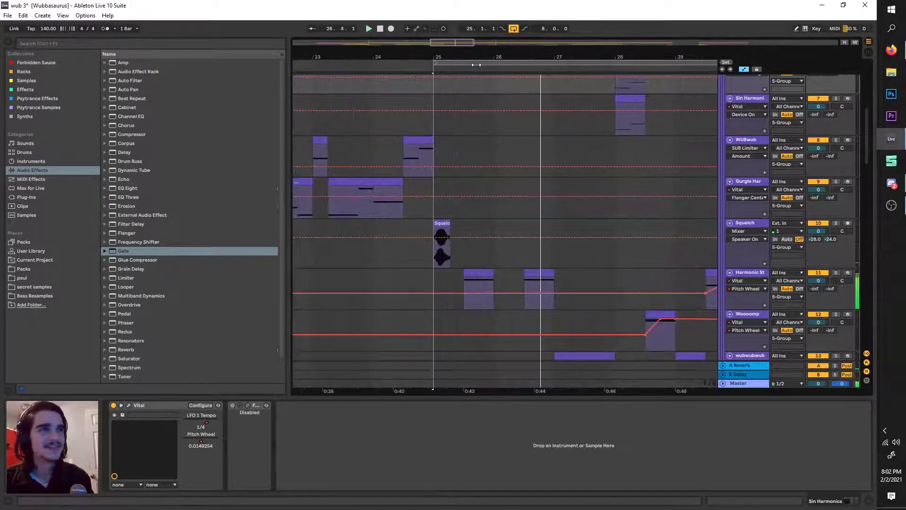
{"action": "key", "text": "space"}
{"action": "left_click_drag", "start_coordinate": [478, 64], "coordinate": [512, 68]}
{"action": "left_click", "coordinate": [742, 273]}
{"action": "key", "text": "space"}
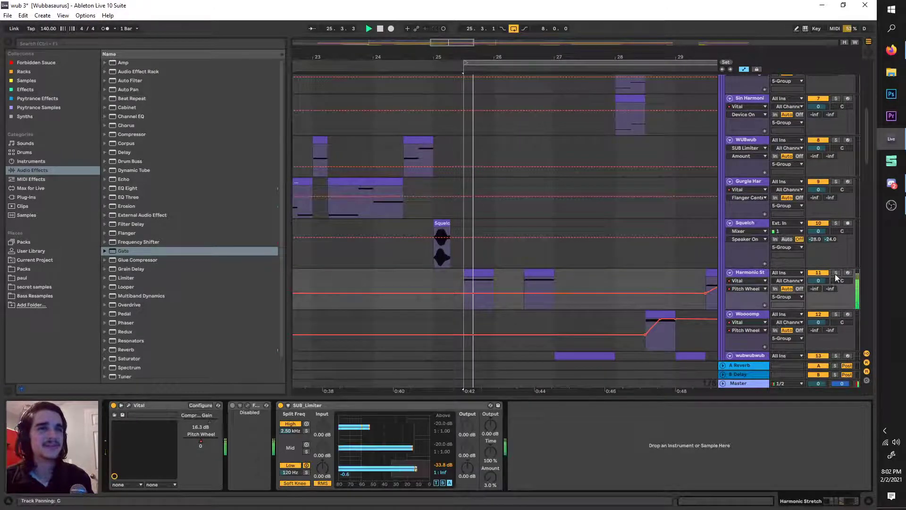
Solo the Harmonic Stretch track and replay its first clip from 25.3.1.
{"action": "left_click", "coordinate": [835, 273]}
{"action": "key", "text": "space"}
{"action": "key", "text": "space"}
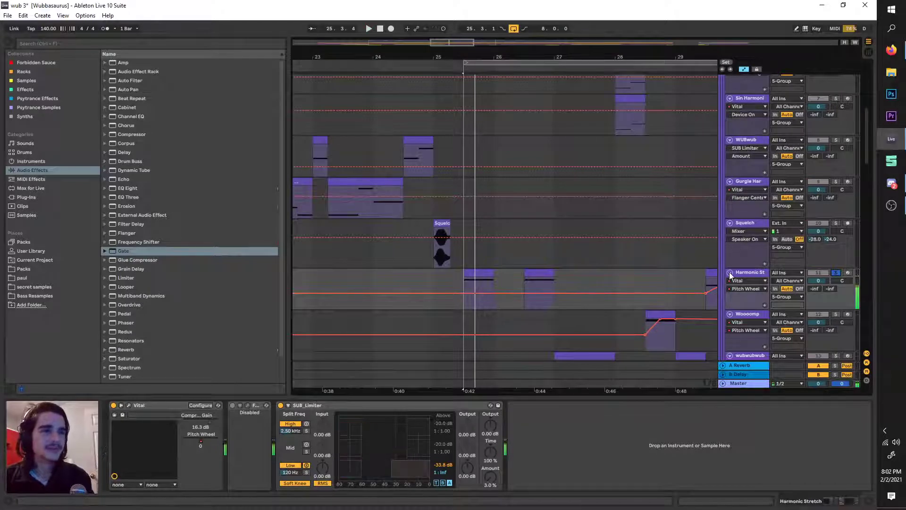
{"action": "left_click", "coordinate": [730, 272]}
{"action": "double_click", "coordinate": [738, 272]}
{"action": "key", "text": "space"}
{"action": "key", "text": "space"}
{"action": "key", "text": "space"}
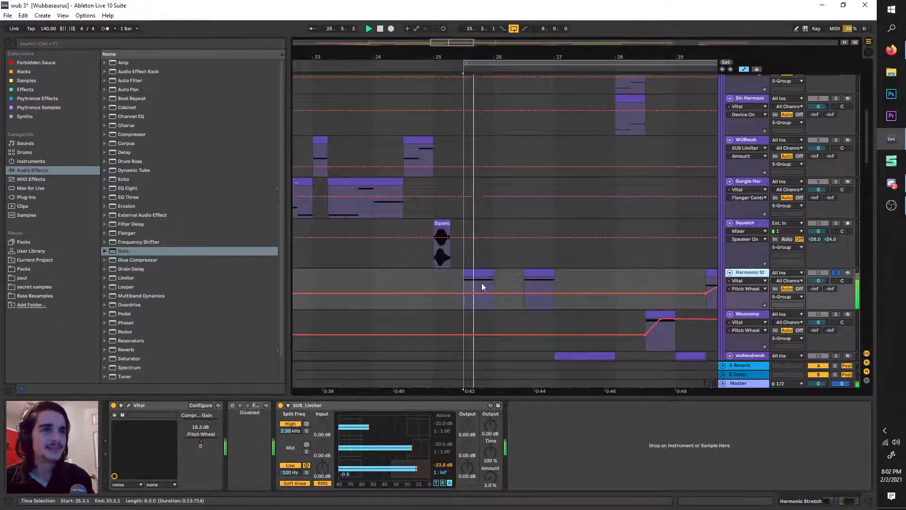
Compare the soloed Harmonic Stretch sound with its SUB_Limiter bypassed and enabled.
{"action": "key", "text": "space"}
{"action": "scroll", "coordinate": [740, 240], "scroll_direction": "down", "scroll_amount": 1}
{"action": "key", "text": "space"}
{"action": "left_click", "coordinate": [281, 405]}
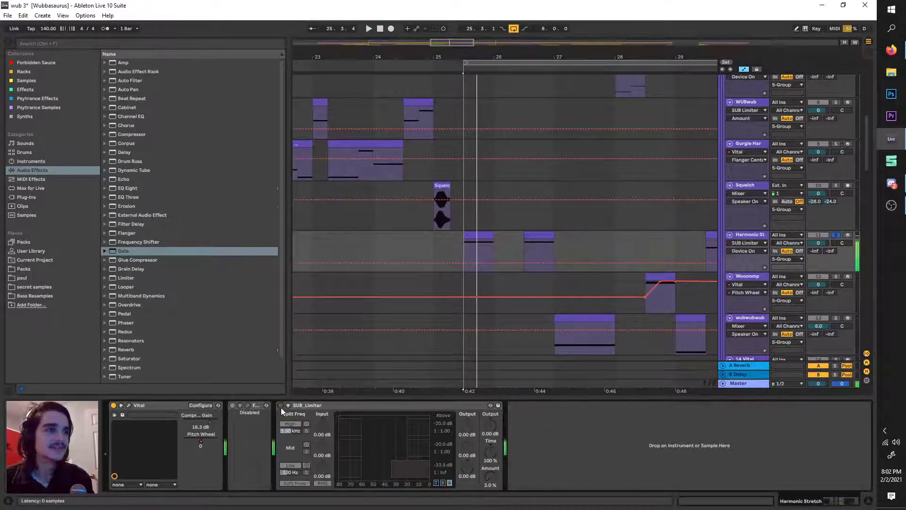
{"action": "key", "text": "space"}
{"action": "key", "text": "space"}
{"action": "left_click", "coordinate": [281, 406]}
Duplicate the Harmonic Stretch track and delete the SUB_Limiter from the copy.
{"action": "left_click", "coordinate": [761, 235]}
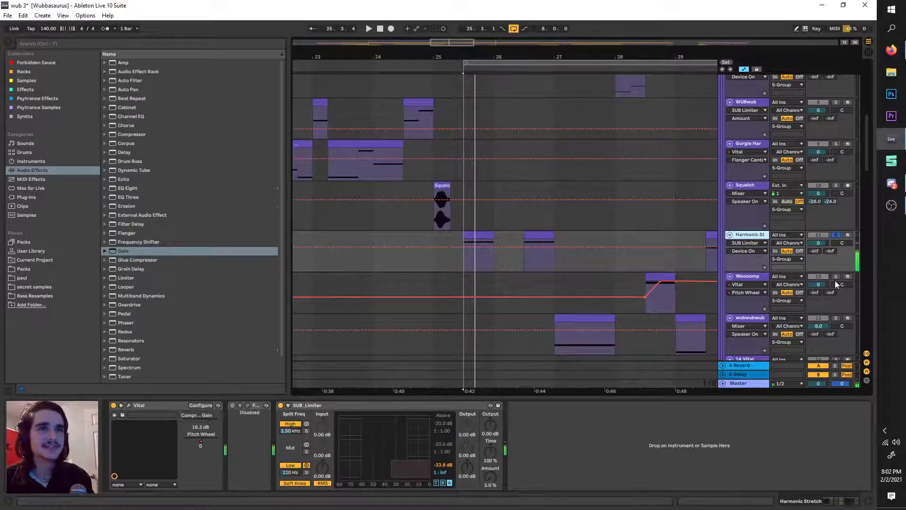
{"action": "key", "text": "ctrl+d"}
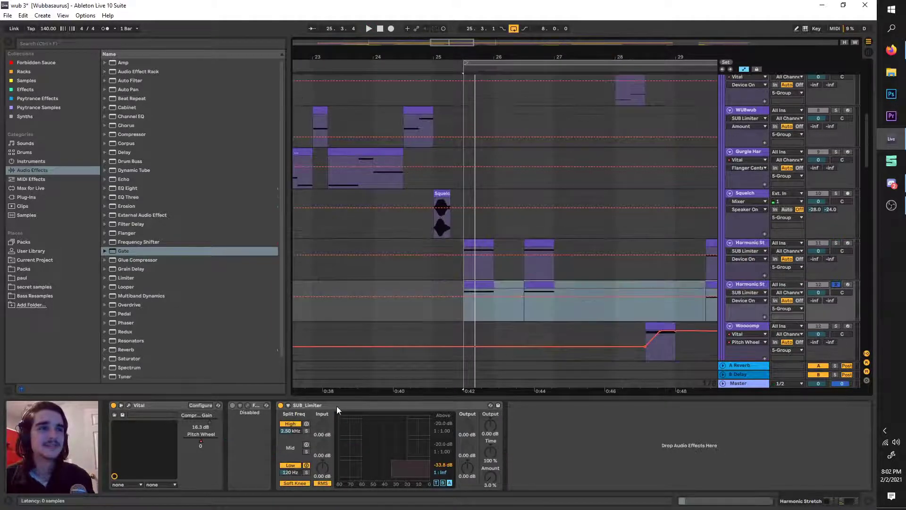
{"action": "left_click", "coordinate": [415, 403]}
{"action": "key", "text": "Delete"}
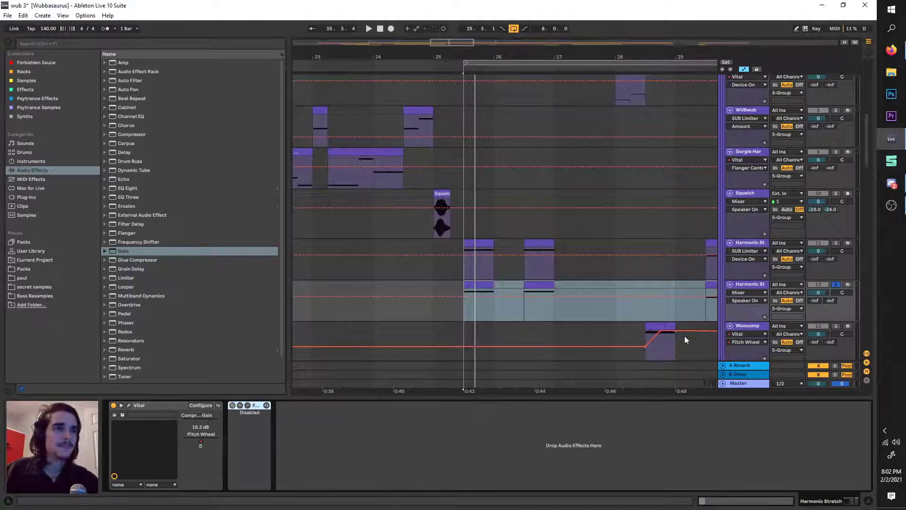
Bypass the EQ Eight on the chain :) group and play the soloed Harmonic Stretch copy.
{"action": "scroll", "coordinate": [708, 283], "scroll_direction": "up", "scroll_amount": 5}
{"action": "scroll", "coordinate": [745, 189], "scroll_direction": "up", "scroll_amount": 2}
{"action": "left_click", "coordinate": [704, 160]}
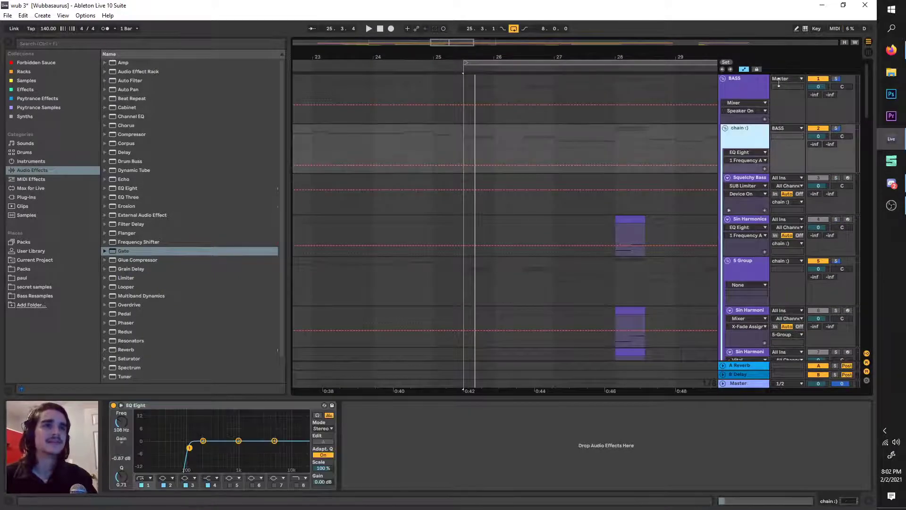
{"action": "left_click", "coordinate": [755, 93]}
{"action": "left_click", "coordinate": [750, 137]}
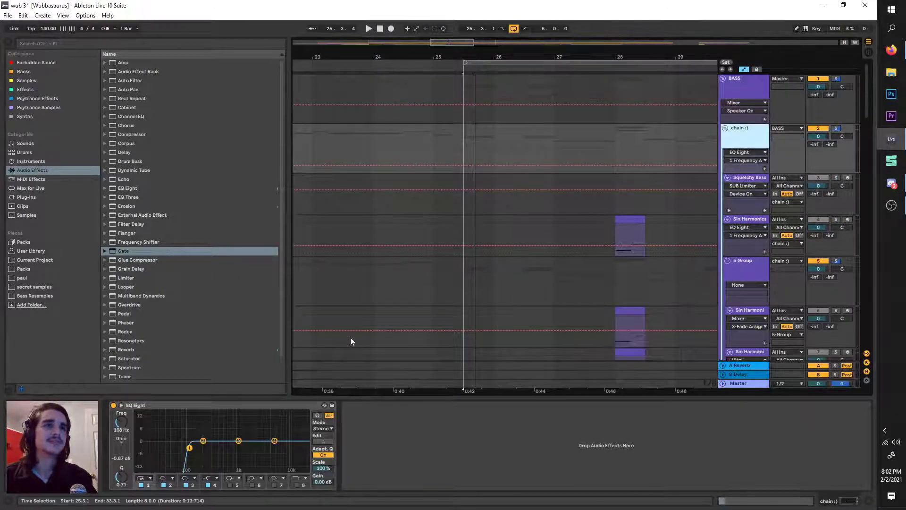
{"action": "left_click", "coordinate": [114, 405]}
{"action": "scroll", "coordinate": [386, 302], "scroll_direction": "down", "scroll_amount": 1}
{"action": "scroll", "coordinate": [607, 287], "scroll_direction": "down", "scroll_amount": 8}
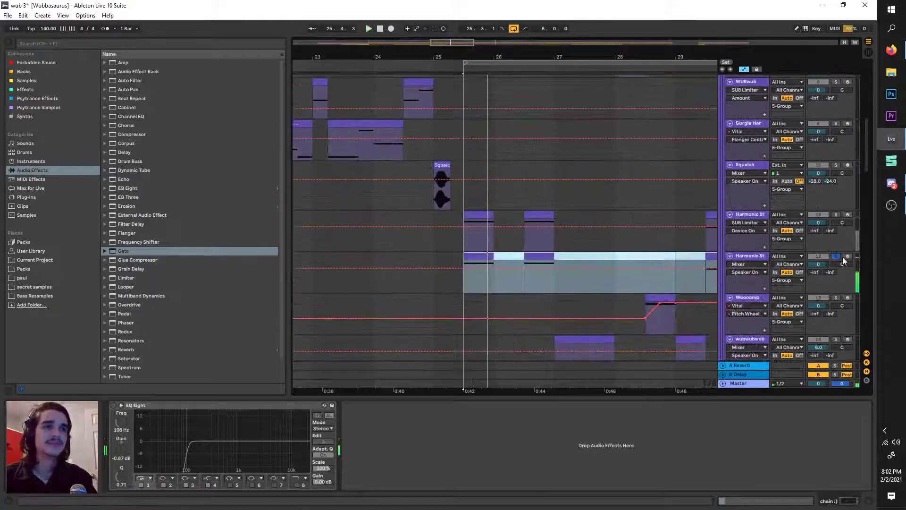
Play the unsoloed arrangement with the loop starting at bar 25, and return the loop start to 25.3.1.
{"action": "key", "text": "space"}
{"action": "left_click_drag", "start_coordinate": [506, 63], "coordinate": [475, 62]}
{"action": "key", "text": "space"}
{"action": "key", "text": "space"}
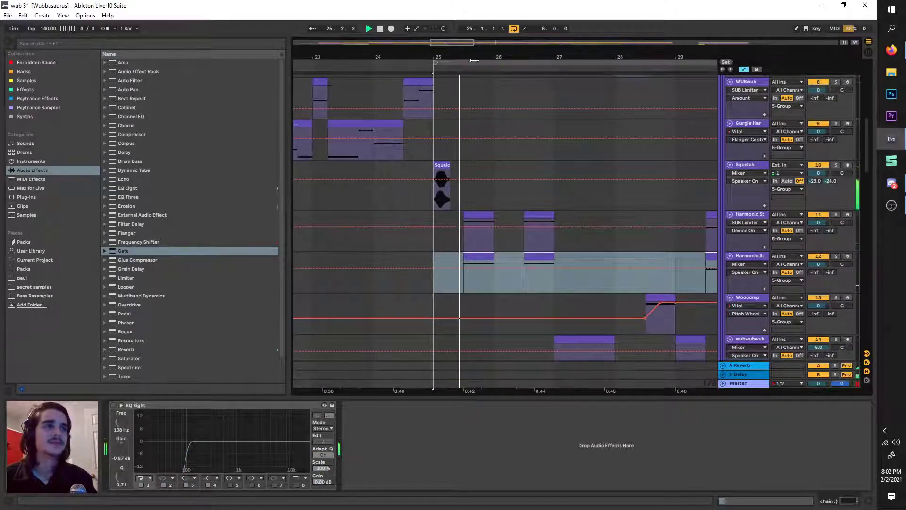
{"action": "left_click_drag", "start_coordinate": [474, 63], "coordinate": [505, 62]}
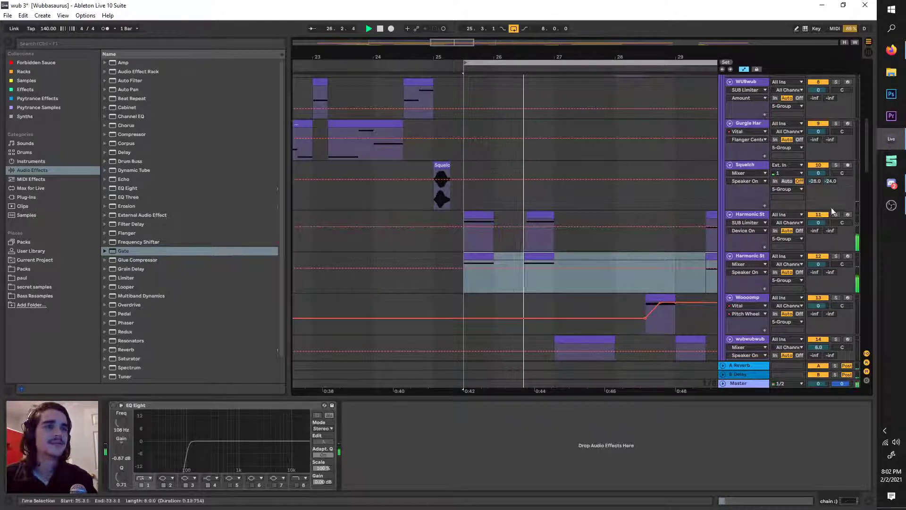
Solo the original Harmonic Stretch track and add an EQ Eight after its SUB_Limiter.
{"action": "left_click", "coordinate": [835, 215]}
{"action": "key", "text": "space"}
{"action": "left_click", "coordinate": [754, 215]}
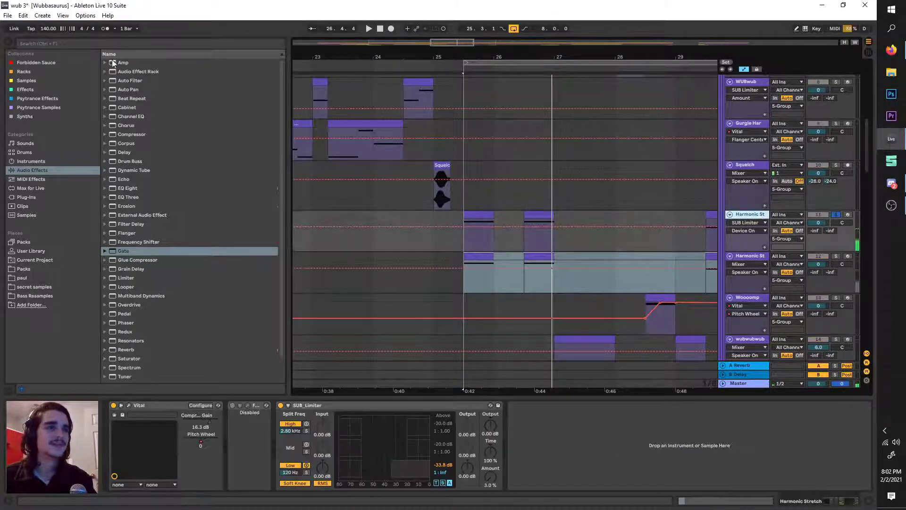
{"action": "left_click", "coordinate": [59, 43]}
{"action": "type", "text": "eq"}
{"action": "left_click_drag", "start_coordinate": [118, 81], "coordinate": [590, 452]}
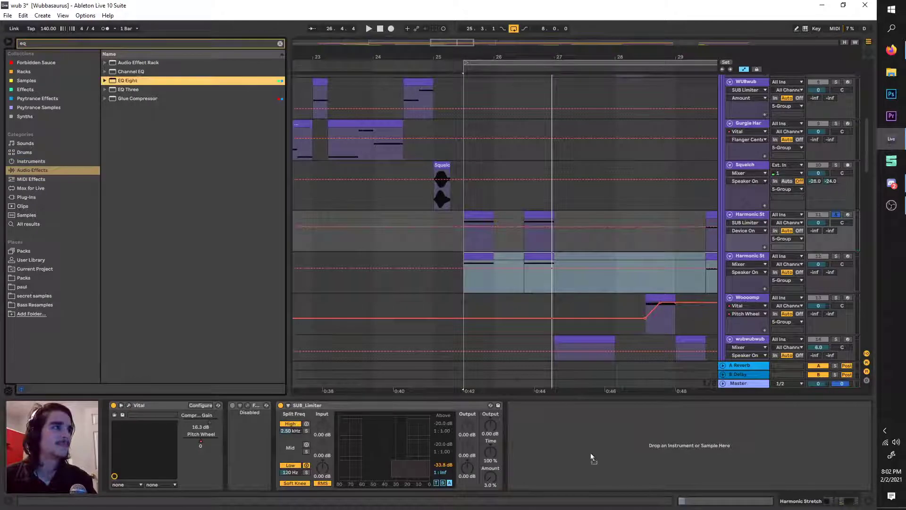
{"action": "left_click_drag", "start_coordinate": [113, 84], "coordinate": [585, 417]}
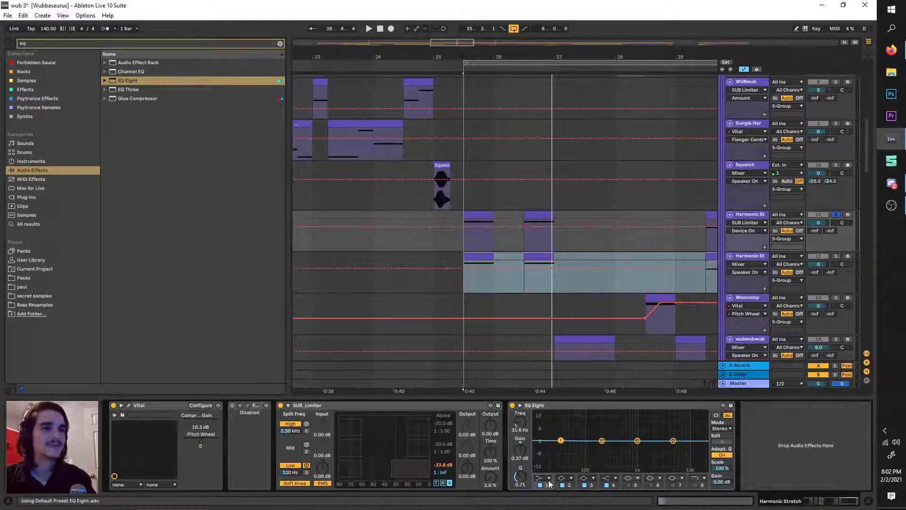
Set band 1 of the new EQ Eight to a low cut at 130 Hz and play the soloed track.
{"action": "left_click", "coordinate": [548, 478]}
{"action": "left_click", "coordinate": [541, 424]}
{"action": "left_click_drag", "start_coordinate": [560, 447], "coordinate": [592, 447]}
{"action": "key", "text": "space"}
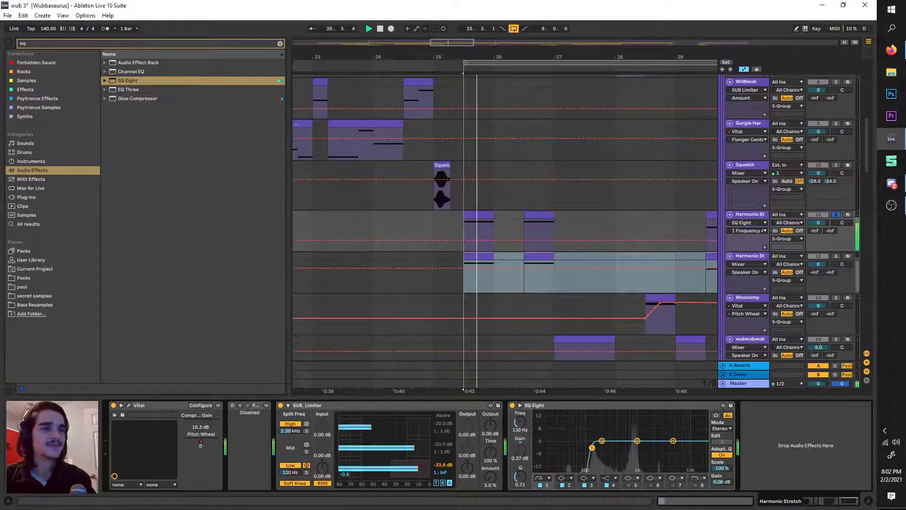
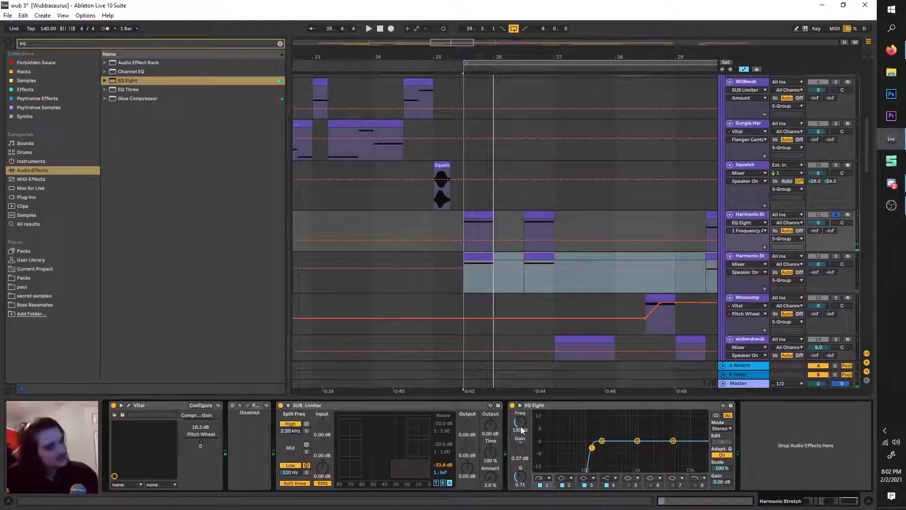
Move the SUB_Limiter from the original Harmonic Stretch track to the chain :) group, after its EQ Eight.
{"action": "left_click", "coordinate": [462, 317]}
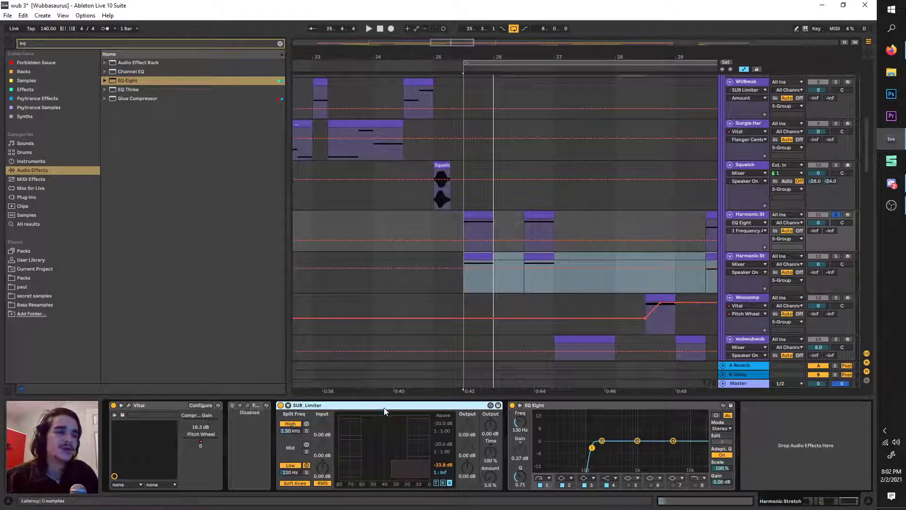
{"action": "left_click", "coordinate": [501, 316]}
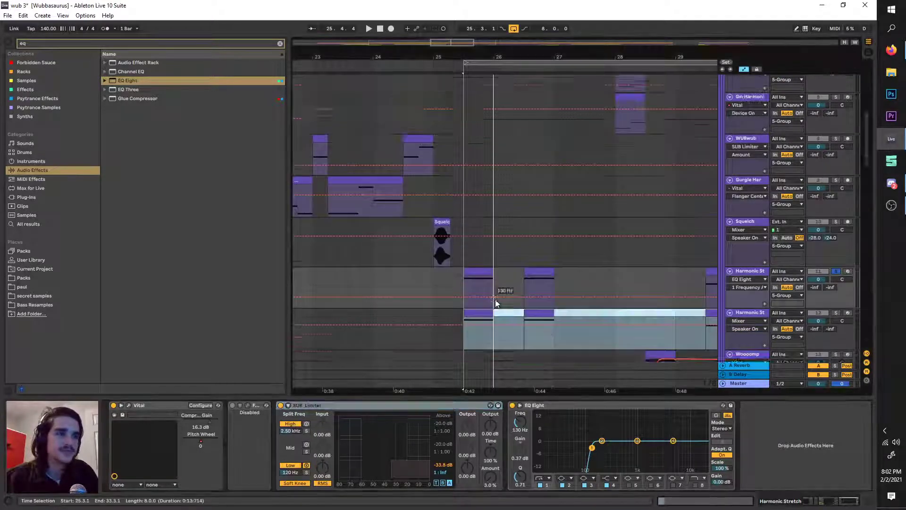
{"action": "left_click", "coordinate": [763, 256]}
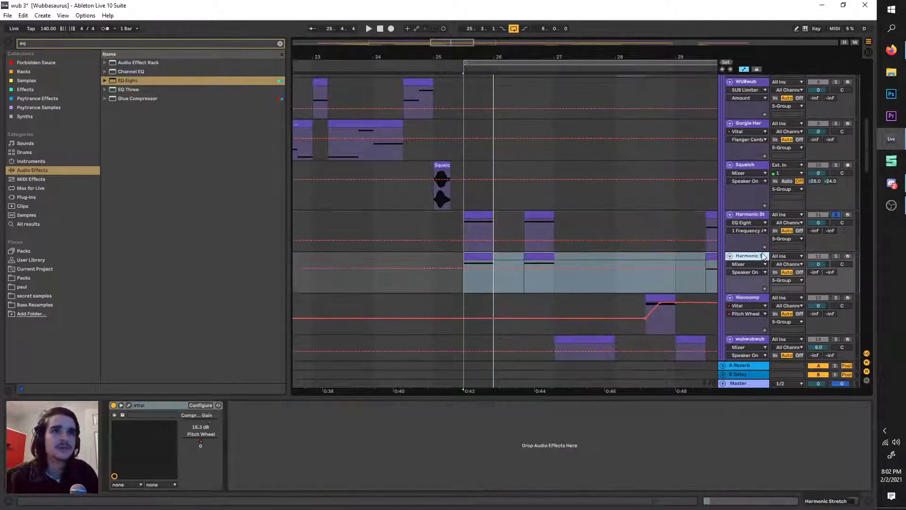
{"action": "left_click", "coordinate": [755, 218]}
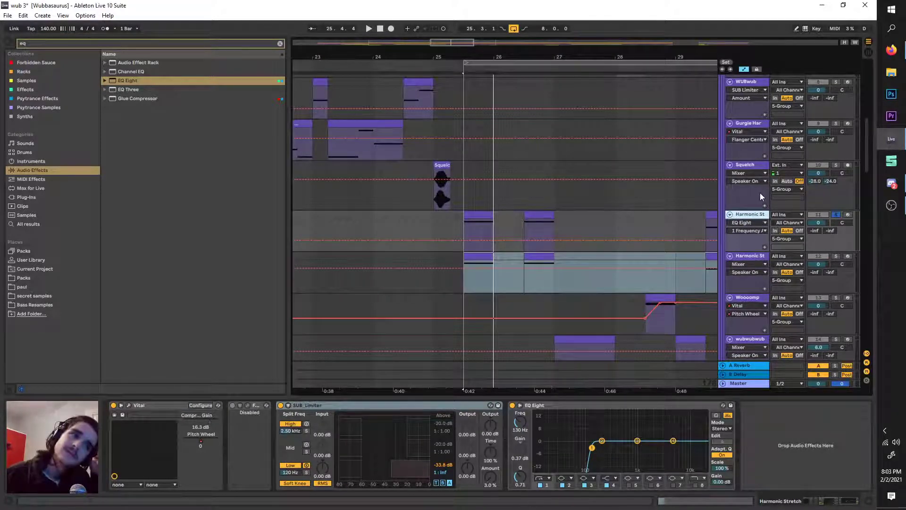
{"action": "scroll", "coordinate": [679, 242], "scroll_direction": "up", "scroll_amount": 2}
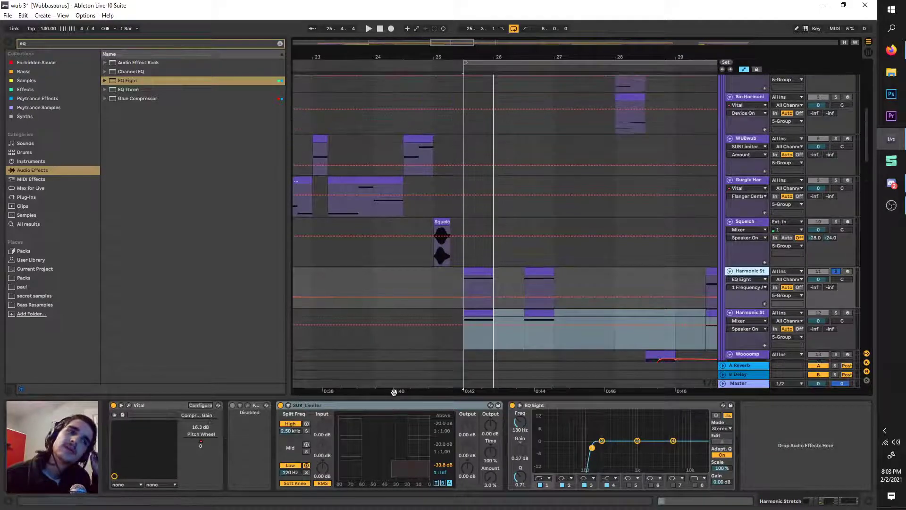
{"action": "key", "text": "Delete"}
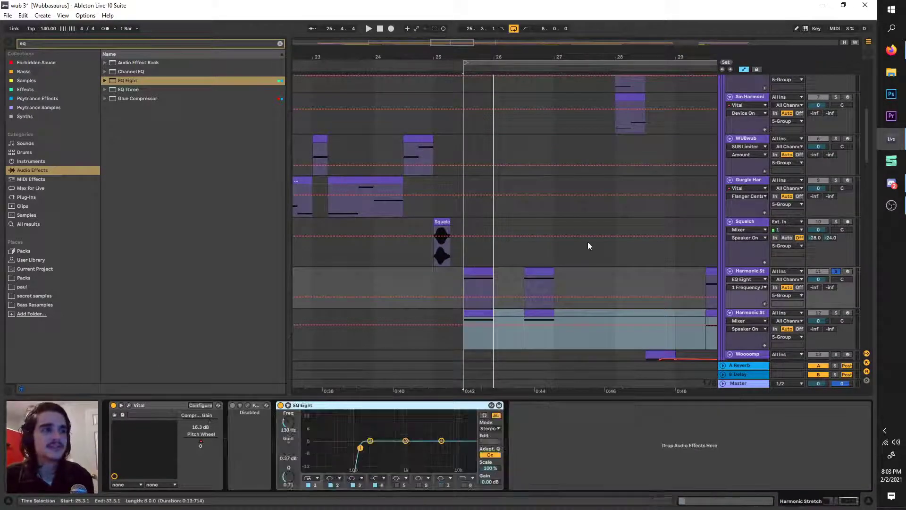
{"action": "scroll", "coordinate": [587, 241], "scroll_direction": "up", "scroll_amount": 10}
{"action": "left_click", "coordinate": [748, 143]}
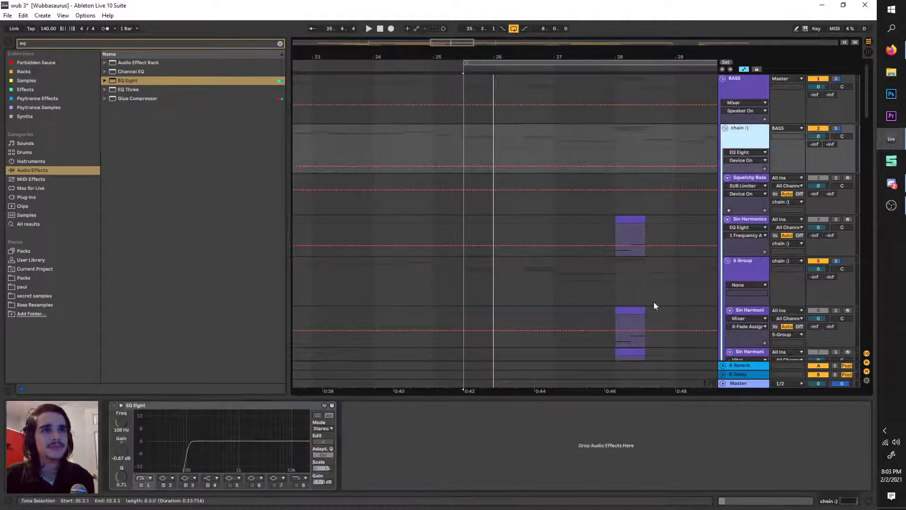
{"action": "left_click", "coordinate": [609, 434]}
{"action": "key", "text": "ctrl+v"}
Play the soloed Harmonic Stretch track from 25.3.1 through the chain :) group's SUB_Limiter.
{"action": "scroll", "coordinate": [650, 310], "scroll_direction": "down", "scroll_amount": 3}
{"action": "key", "text": "space"}
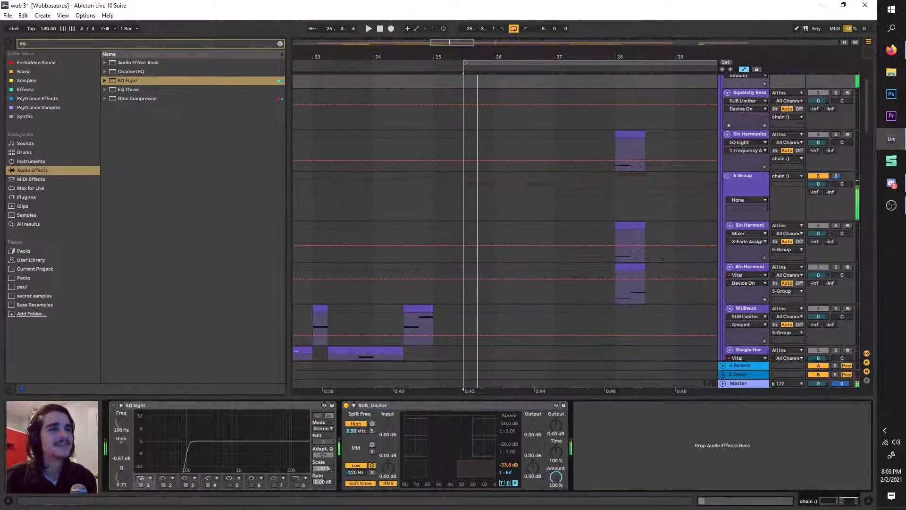
{"action": "scroll", "coordinate": [539, 314], "scroll_direction": "down", "scroll_amount": 8}
{"action": "key", "text": "space"}
{"action": "key", "text": "space"}
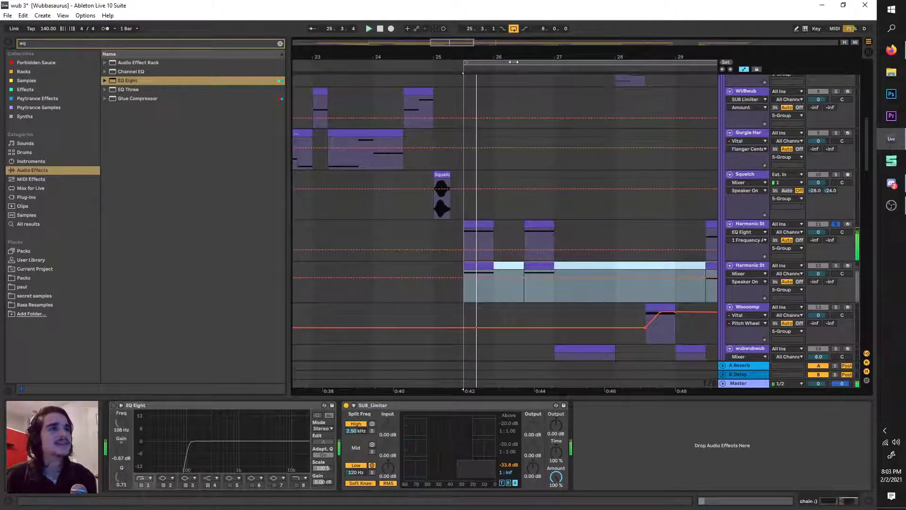
Solo the Gurgle track during playback from 23.1.3, clear the solo, and return the loop start to 25.3.1.
{"action": "left_click_drag", "start_coordinate": [519, 62], "coordinate": [382, 61]}
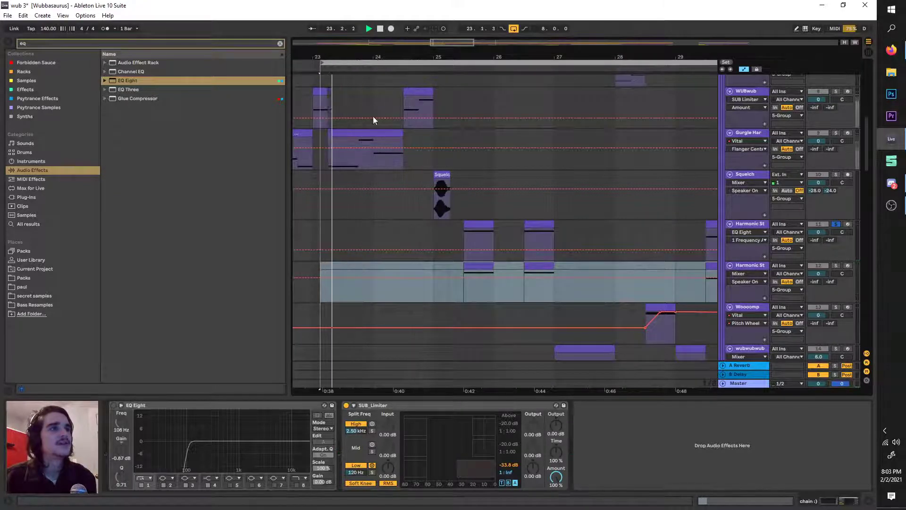
{"action": "left_click", "coordinate": [836, 133]}
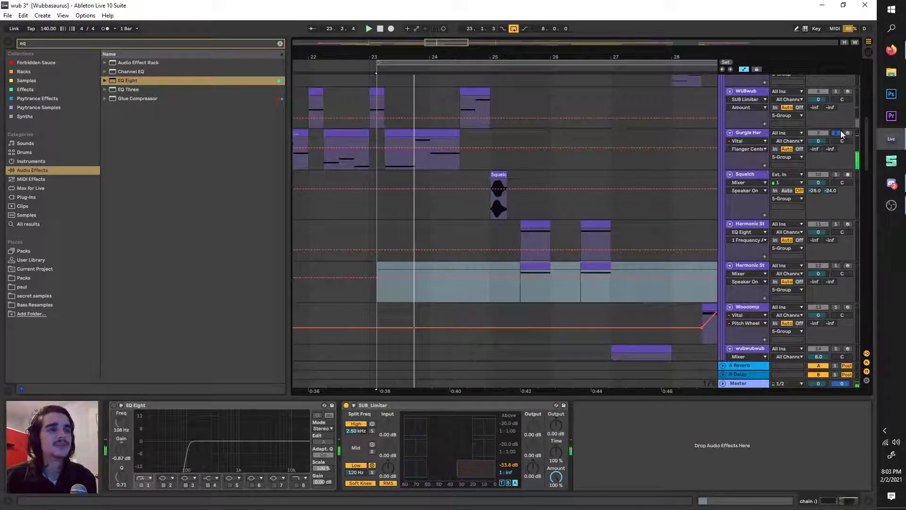
{"action": "left_click", "coordinate": [837, 133]}
{"action": "left_click", "coordinate": [496, 63]}
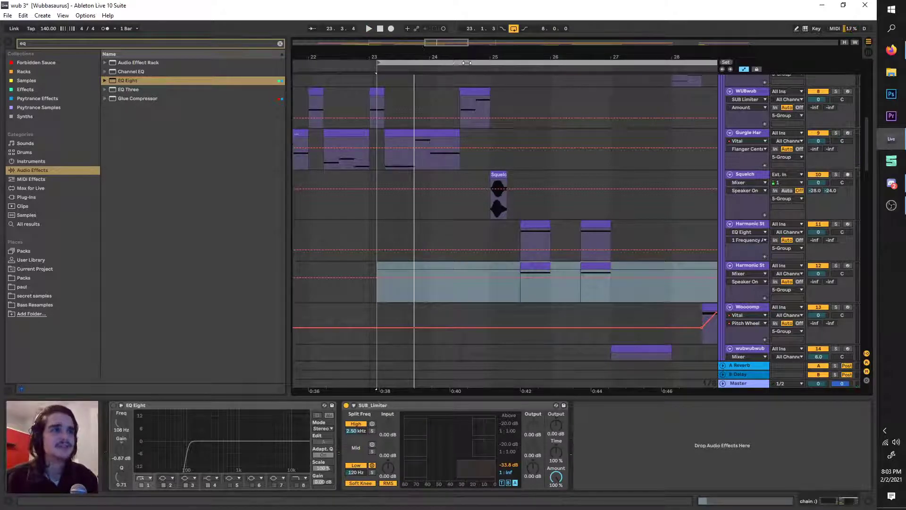
{"action": "left_click_drag", "start_coordinate": [603, 91], "coordinate": [598, 91]}
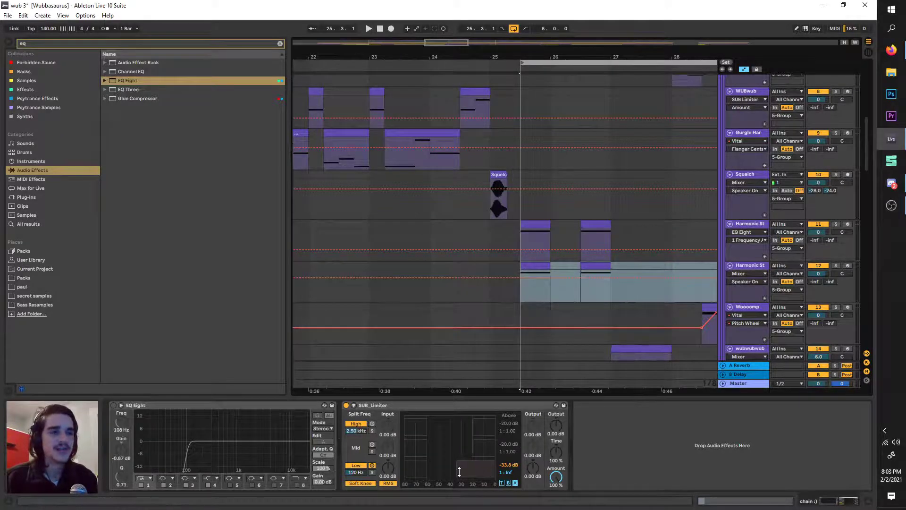
{"action": "left_click", "coordinate": [751, 265]}
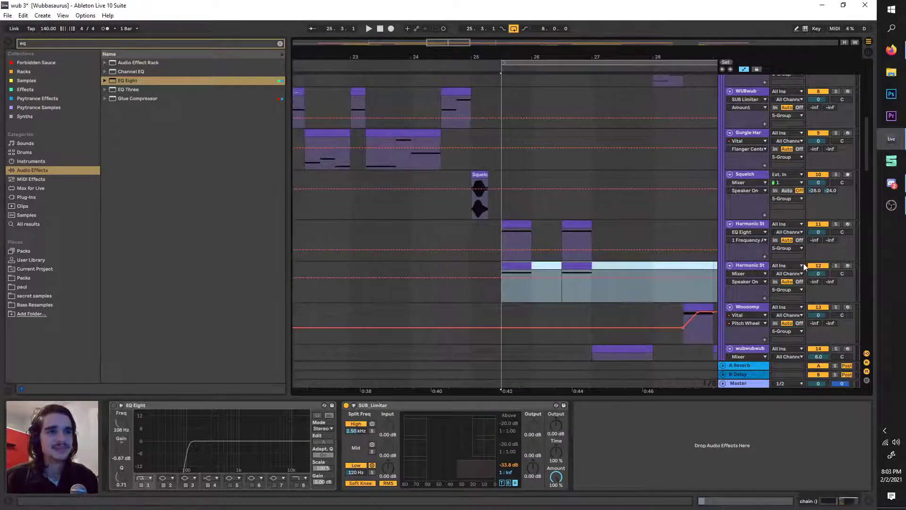
Solo Harmonic Stretch track 12, play it, and compare its device chain with the low-cut Harmonic Stretch track's chain.
{"action": "left_click", "coordinate": [833, 266]}
{"action": "key", "text": "space"}
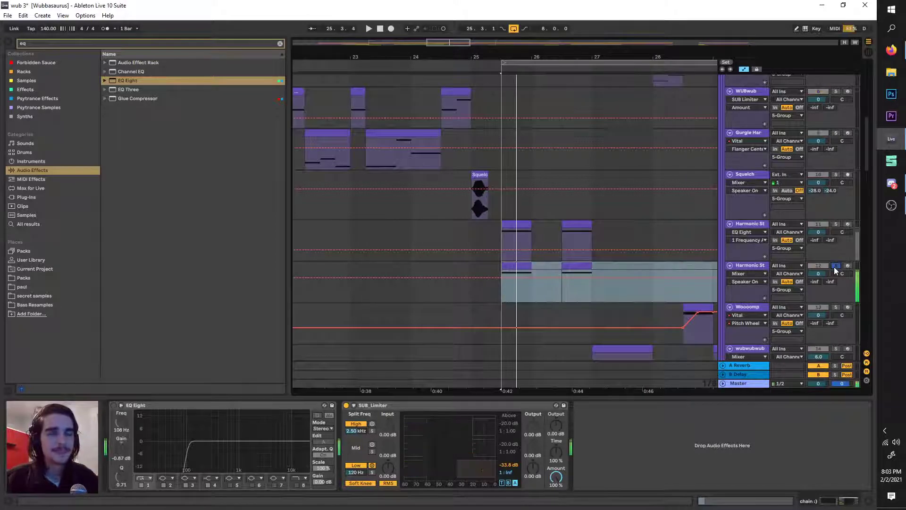
{"action": "left_click", "coordinate": [766, 265]}
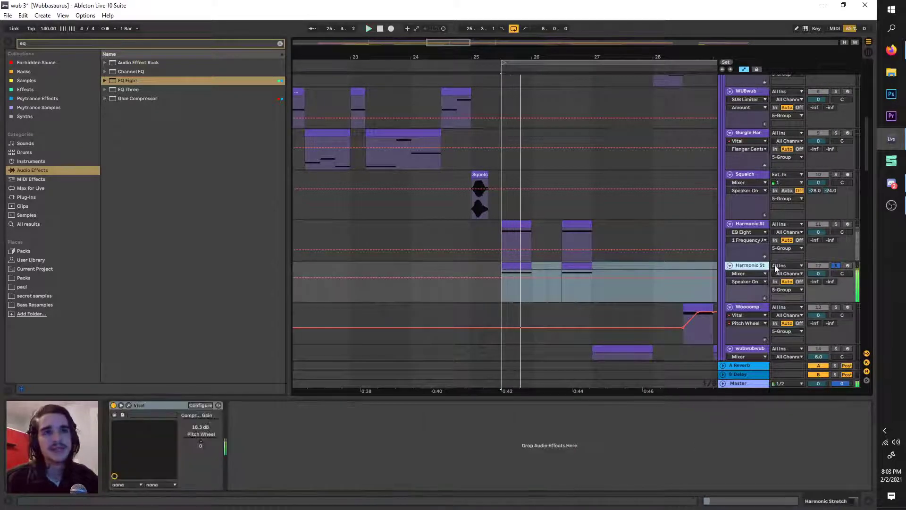
{"action": "left_click", "coordinate": [750, 223]}
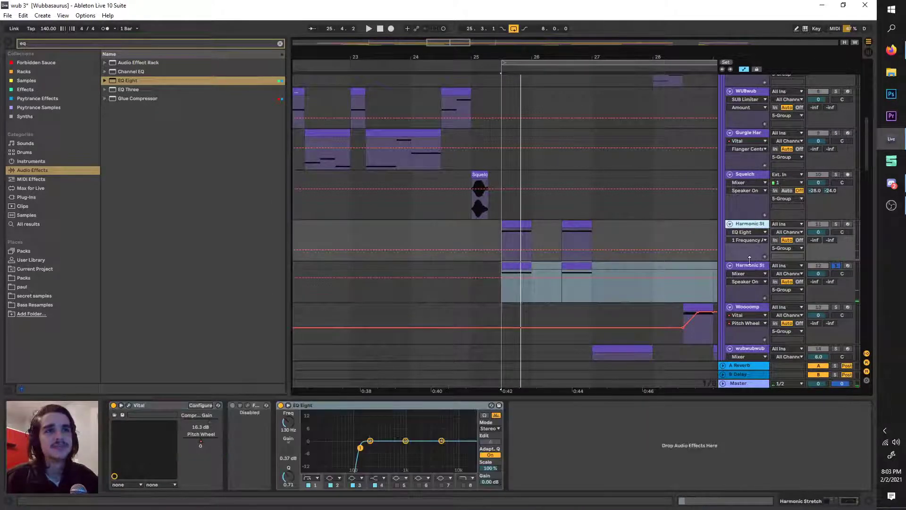
{"action": "left_click", "coordinate": [751, 265]}
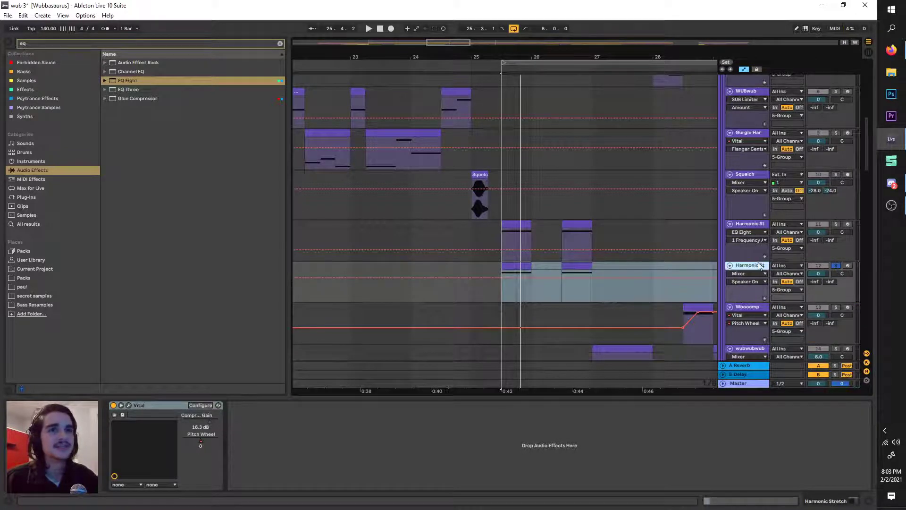
{"action": "key", "text": "space"}
Open Vital on the soloed Harmonic Stretch track, switch off oscillator 2 and the multiband compressor, and play the track.
{"action": "left_click", "coordinate": [129, 405]}
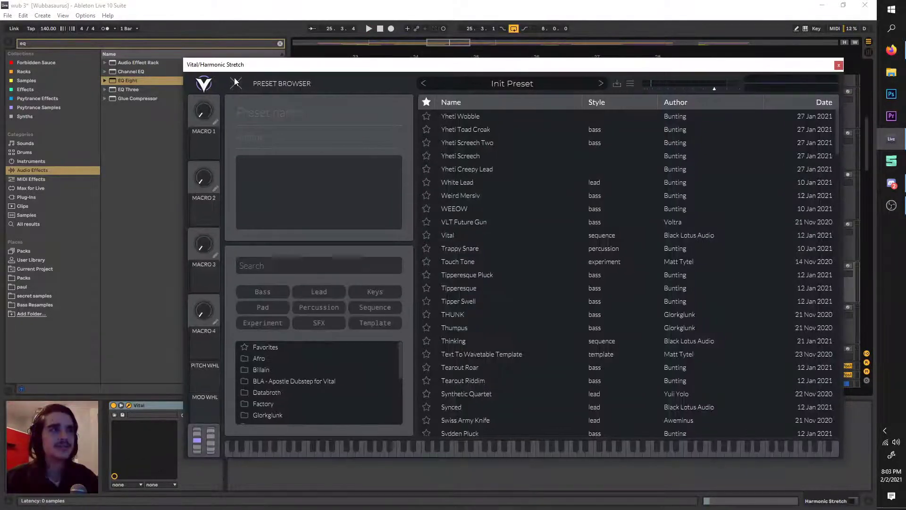
{"action": "left_click", "coordinate": [235, 82]}
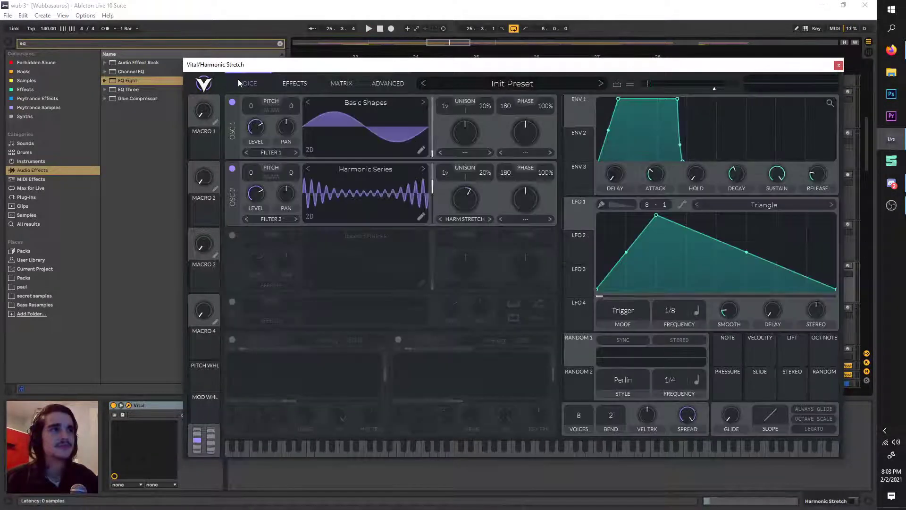
{"action": "left_click", "coordinate": [295, 84]}
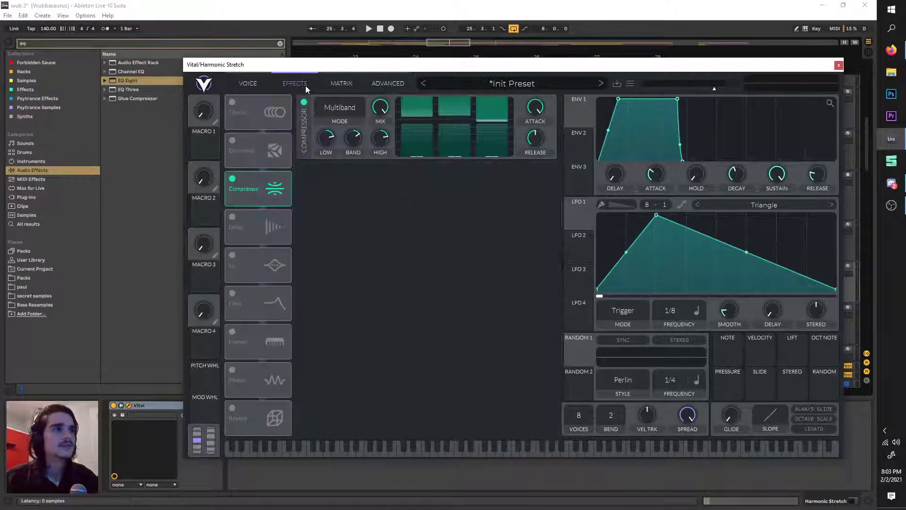
{"action": "key", "text": "space"}
{"action": "left_click", "coordinate": [253, 84]}
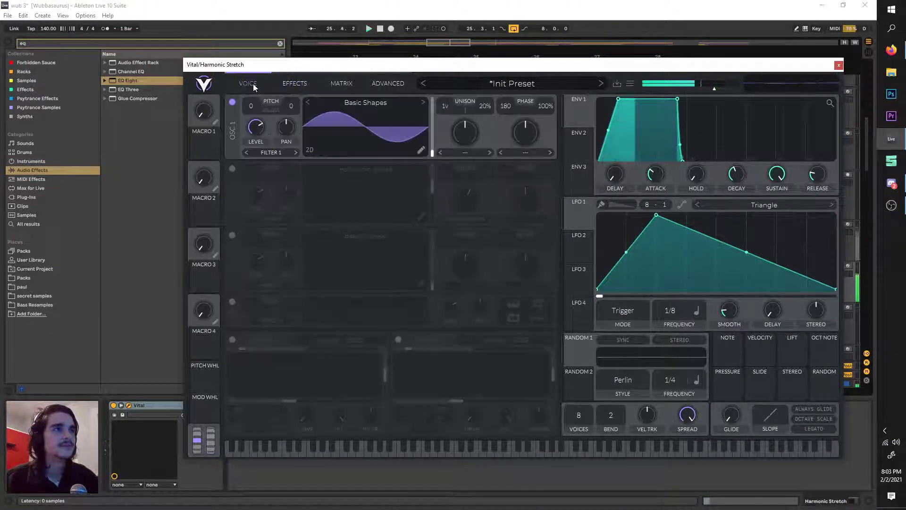
Add the second, third and fourth harmonics to oscillator 1's Basic Shapes wavetable while auditioning the sound.
{"action": "left_click", "coordinate": [420, 150]}
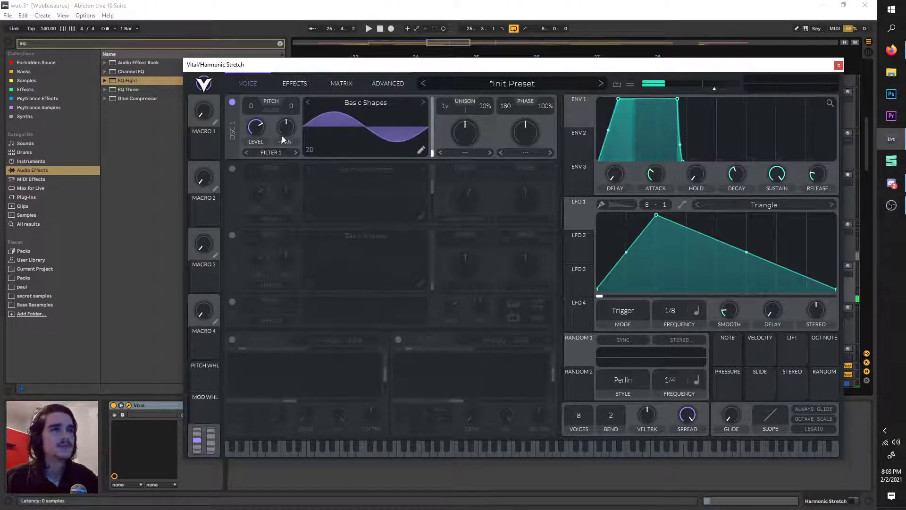
{"action": "left_click", "coordinate": [203, 293]}
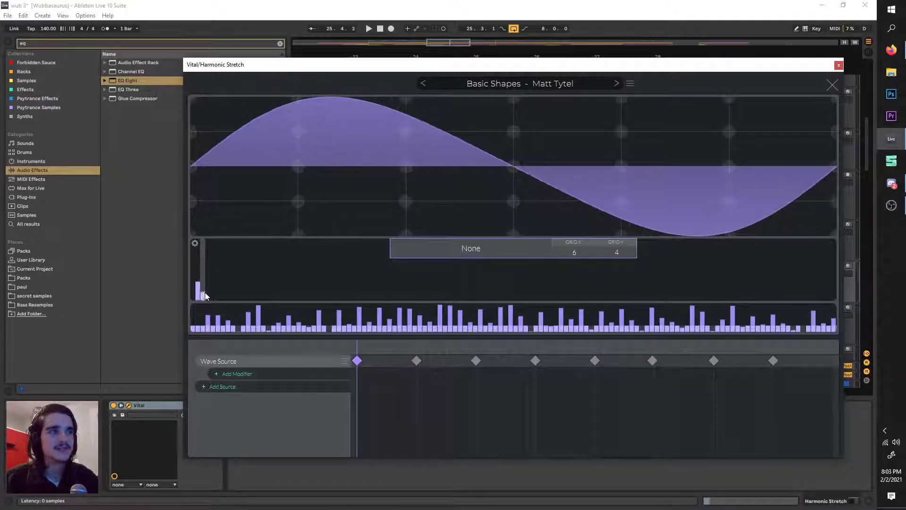
{"action": "left_click", "coordinate": [209, 295]}
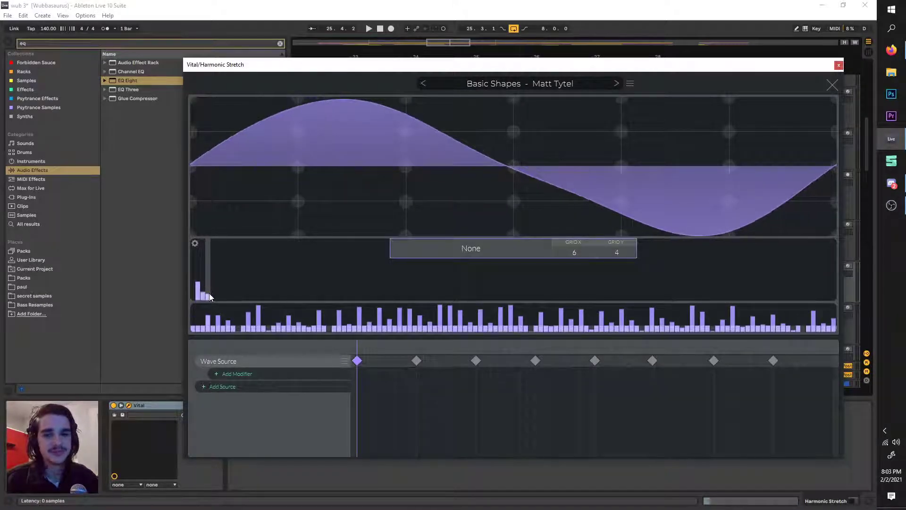
{"action": "key", "text": "space"}
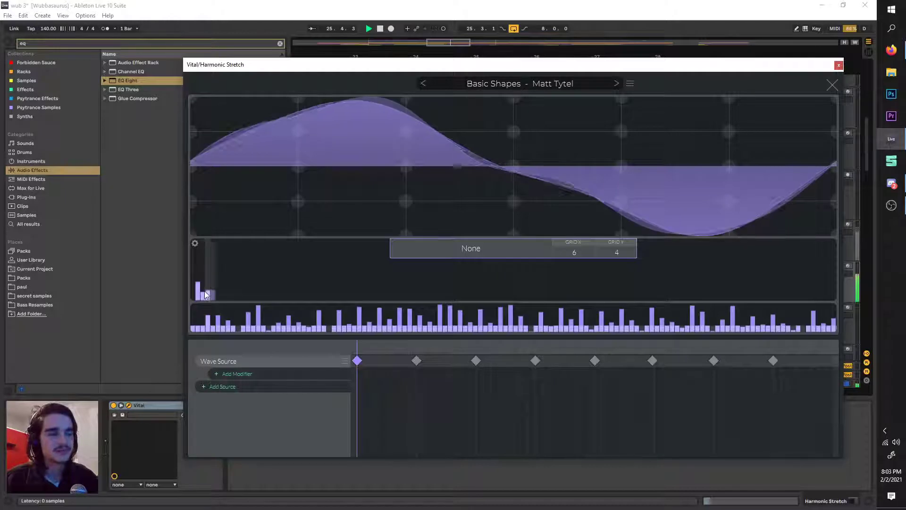
{"action": "left_click", "coordinate": [214, 294]}
{"action": "mouse_move", "coordinate": [212, 300]}
{"action": "left_mouse_down"}
{"action": "mouse_move", "coordinate": [200, 285]}
{"action": "mouse_move", "coordinate": [199, 236]}
{"action": "left_mouse_up"}
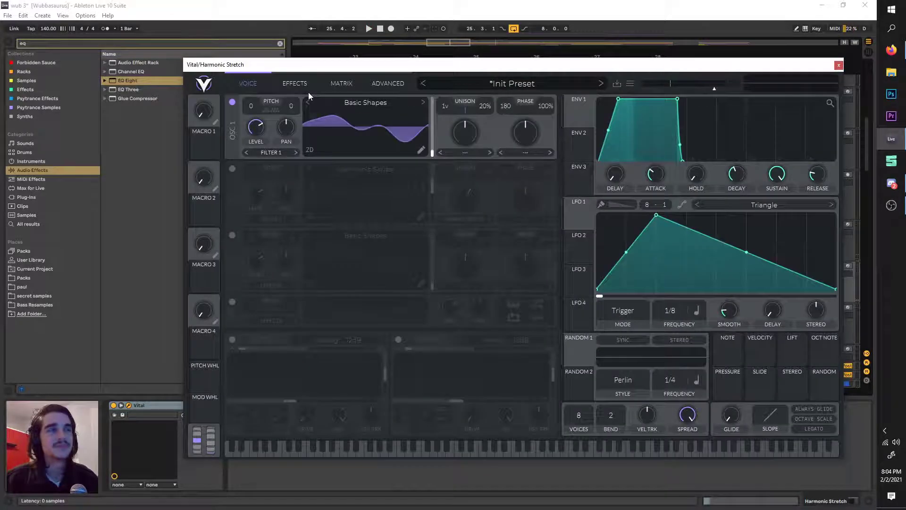
Enable Vital's Soft Clip distortion, raise its Drive, and close the plug-in window.
{"action": "left_click", "coordinate": [305, 90]}
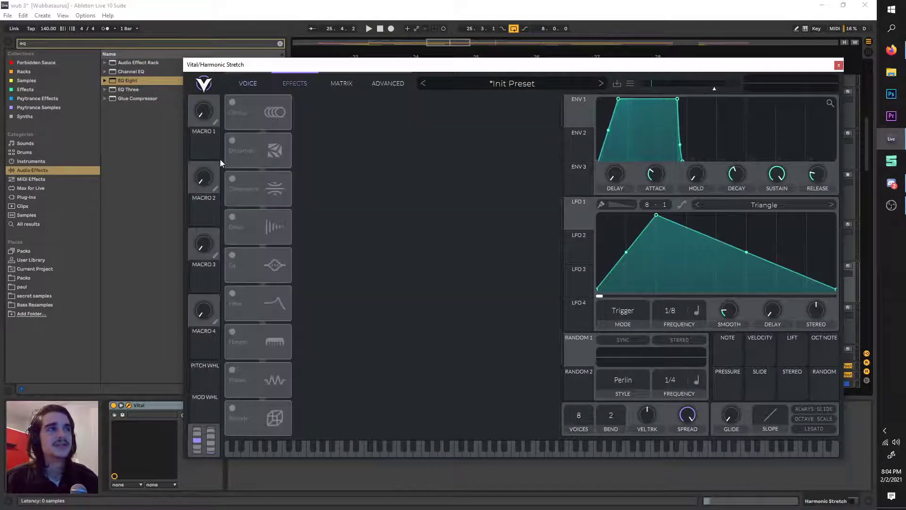
{"action": "left_click", "coordinate": [241, 151]}
{"action": "left_click_drag", "start_coordinate": [470, 103], "coordinate": [470, 92]}
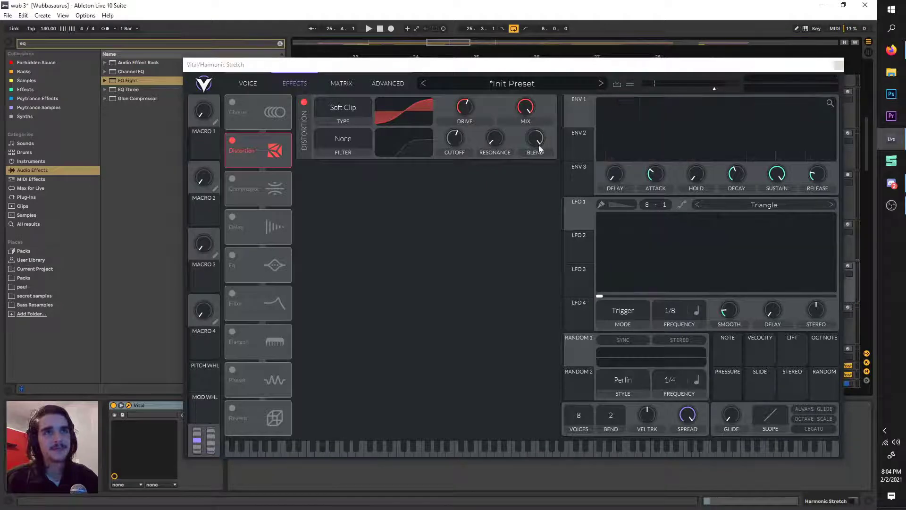
{"action": "left_click", "coordinate": [838, 65]}
Search the browser for Erosion and add its Hiss preset after Vital on the soloed Harmonic Stretch track.
{"action": "key", "text": "ctrl+f"}
{"action": "type", "text": "erosion"}
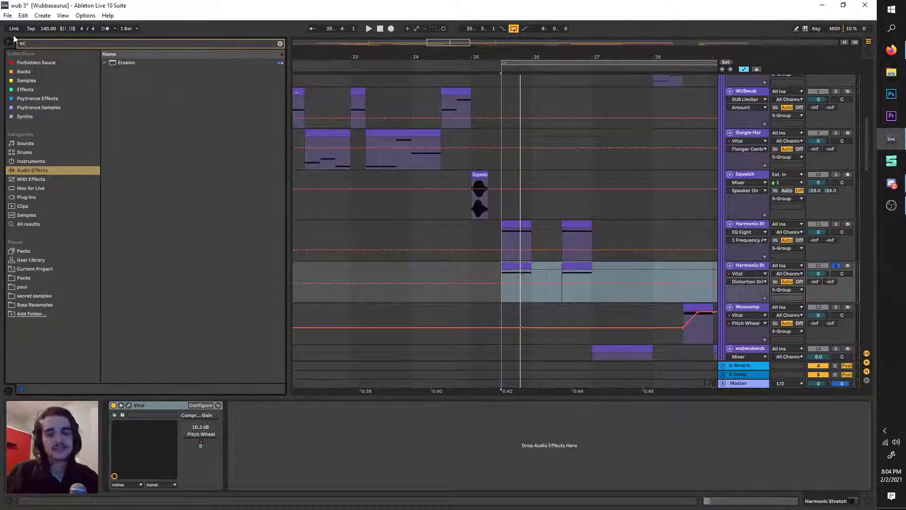
{"action": "left_click", "coordinate": [106, 62]}
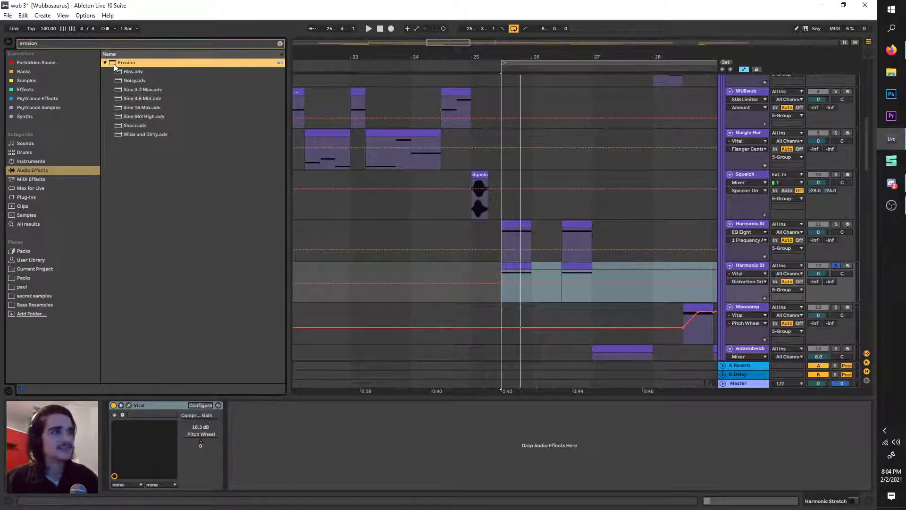
{"action": "left_click", "coordinate": [125, 72]}
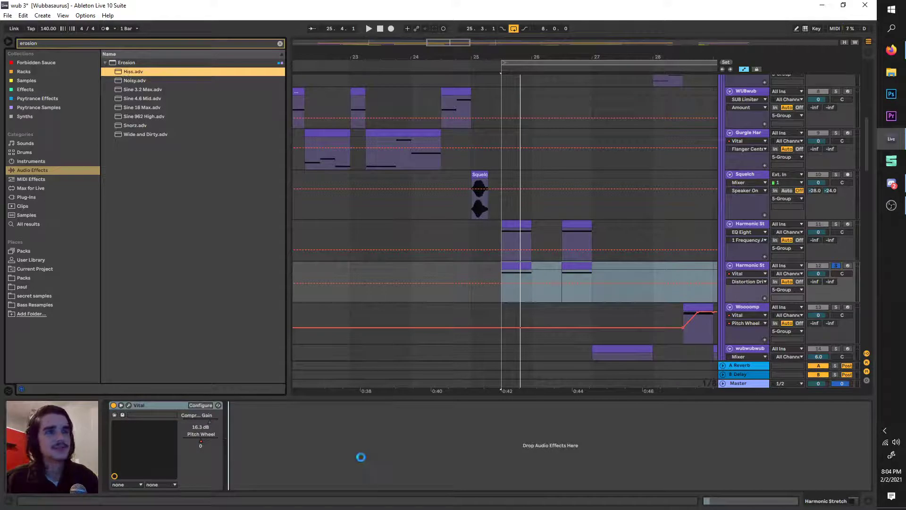
Play the soloed Harmonic Stretch track and toggle the Hiss effect to compare the sound with and without it.
{"action": "key", "text": "space"}
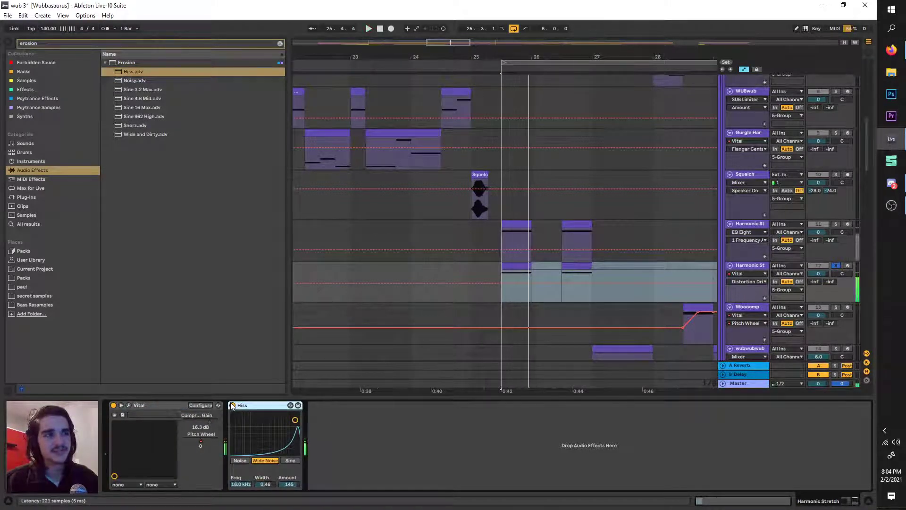
{"action": "left_click", "coordinate": [232, 406]}
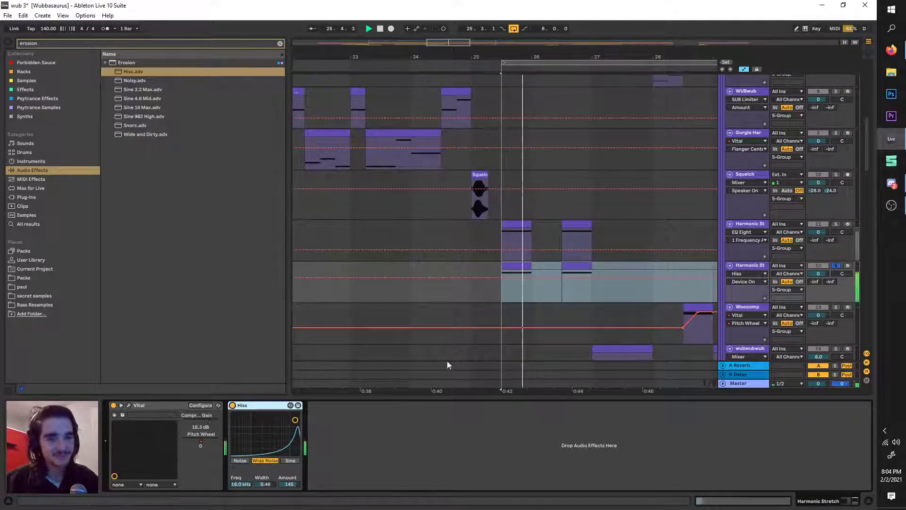
{"action": "left_click", "coordinate": [763, 260]}
{"action": "left_click", "coordinate": [758, 266]}
{"action": "left_click", "coordinate": [902, 50]}
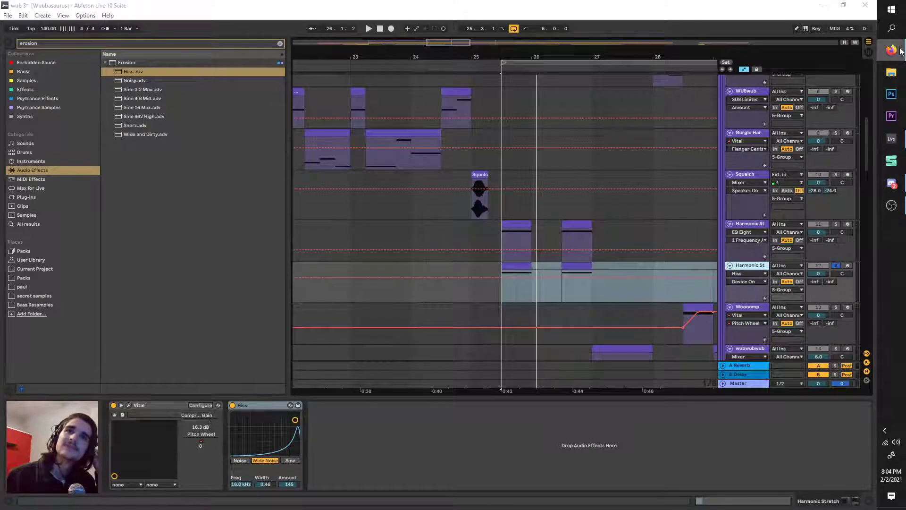
Loop four bars of the soloed Harmonic Stretch track from 33.1.1 and play them.
{"action": "left_click", "coordinate": [666, 274]}
{"action": "left_click", "coordinate": [683, 265]}
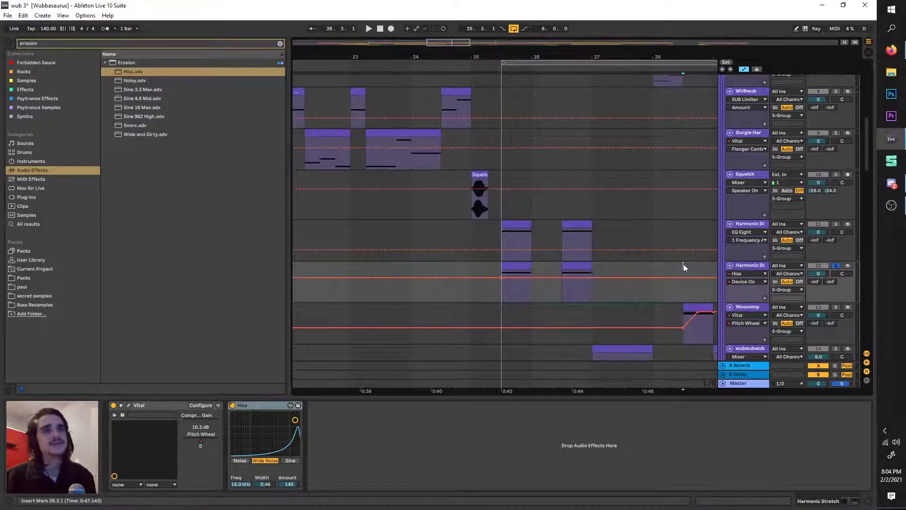
{"action": "scroll", "coordinate": [683, 264], "scroll_direction": "down", "scroll_amount": 5}
{"action": "scroll", "coordinate": [585, 277], "scroll_direction": "up", "scroll_amount": 3}
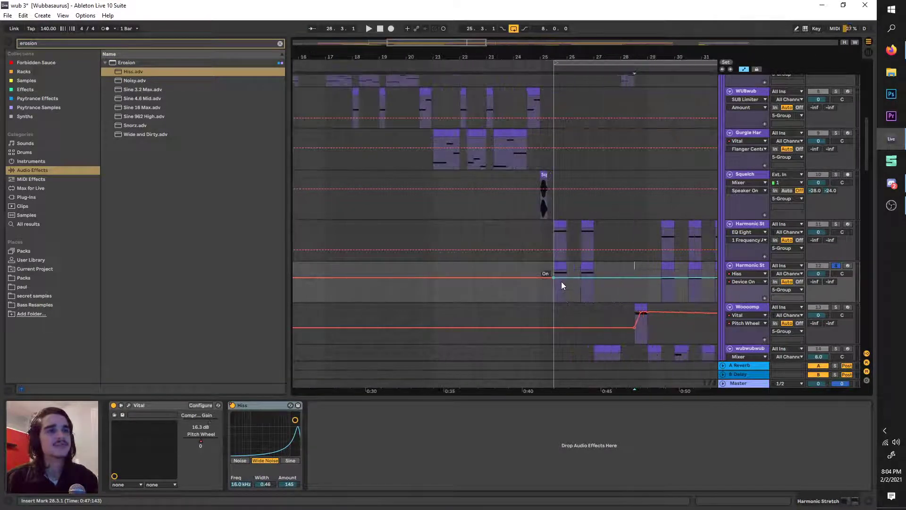
{"action": "scroll", "coordinate": [588, 296], "scroll_direction": "down", "scroll_amount": 4}
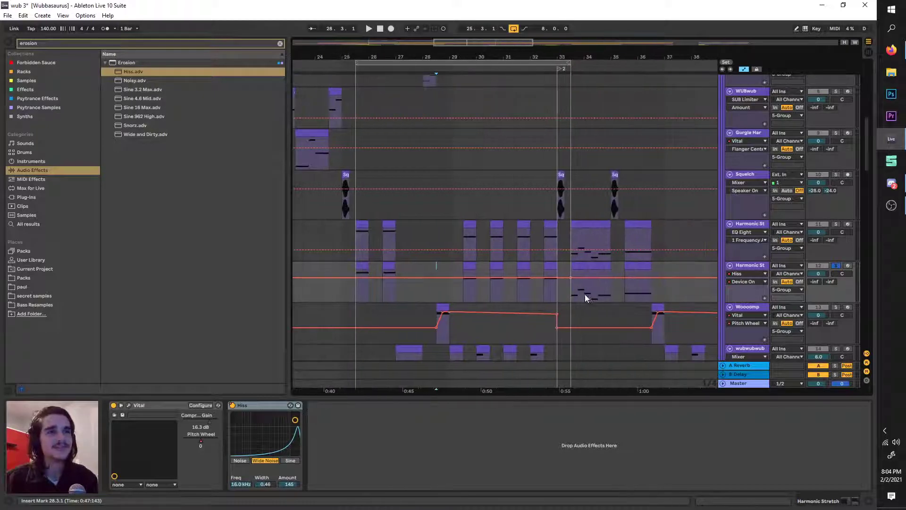
{"action": "left_click_drag", "start_coordinate": [515, 60], "coordinate": [525, 93]}
{"action": "key", "text": "space"}
{"action": "scroll", "coordinate": [710, 61], "scroll_direction": "up", "scroll_amount": 3}
{"action": "key", "text": "space"}
{"action": "scroll", "coordinate": [661, 151], "scroll_direction": "right", "scroll_amount": 3}
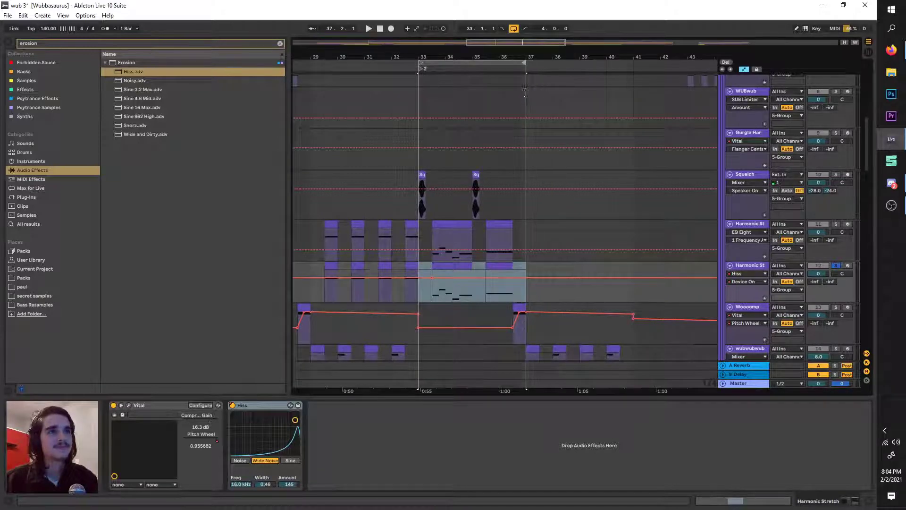
Move the loop to 41.1.1, examine the arrangement down to the drum tracks, and extend the loop to 20 bars.
{"action": "scroll", "coordinate": [480, 220], "scroll_direction": "down", "scroll_amount": 3}
{"action": "left_click_drag", "start_coordinate": [481, 64], "coordinate": [516, 74]}
{"action": "scroll", "coordinate": [489, 63], "scroll_direction": "down", "scroll_amount": 3}
{"action": "scroll", "coordinate": [541, 193], "scroll_direction": "down", "scroll_amount": 3}
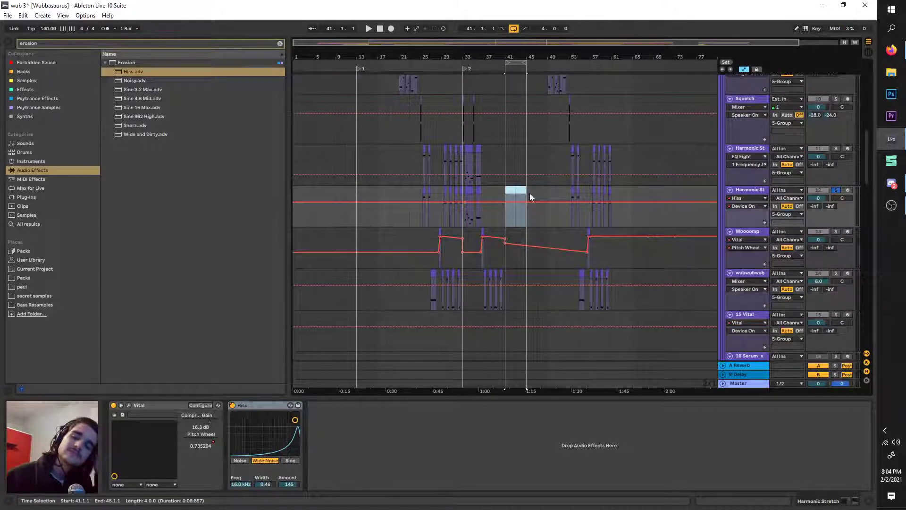
{"action": "scroll", "coordinate": [567, 264], "scroll_direction": "down", "scroll_amount": 8}
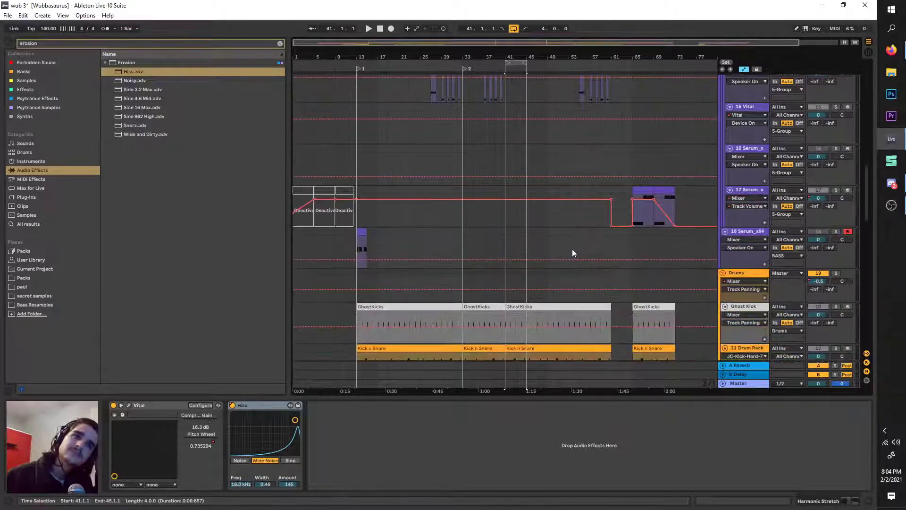
{"action": "scroll", "coordinate": [572, 249], "scroll_direction": "down", "scroll_amount": 5}
{"action": "scroll", "coordinate": [557, 207], "scroll_direction": "up", "scroll_amount": 1}
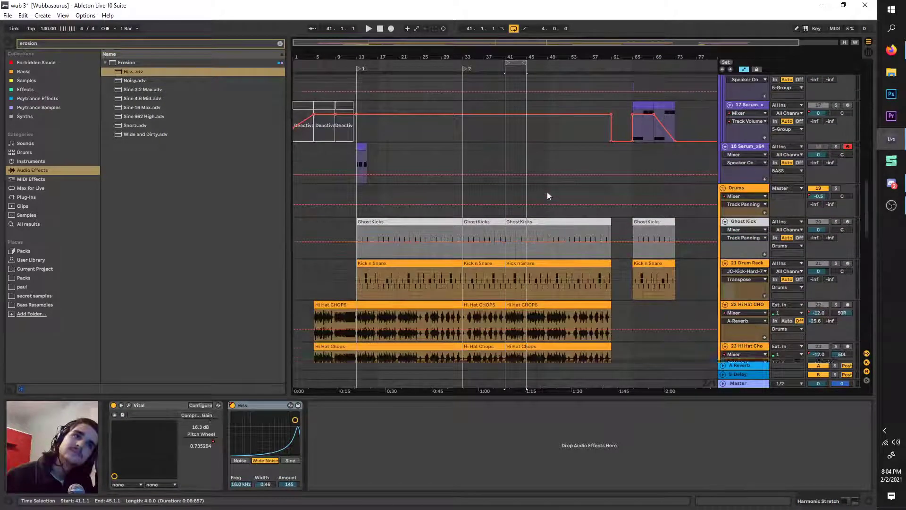
{"action": "scroll", "coordinate": [547, 196], "scroll_direction": "down", "scroll_amount": 2}
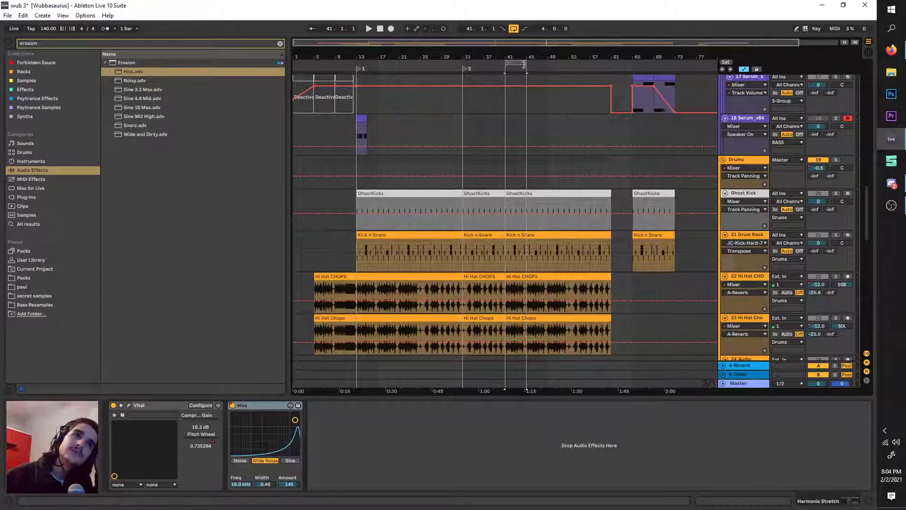
{"action": "left_click_drag", "start_coordinate": [523, 63], "coordinate": [609, 63]}
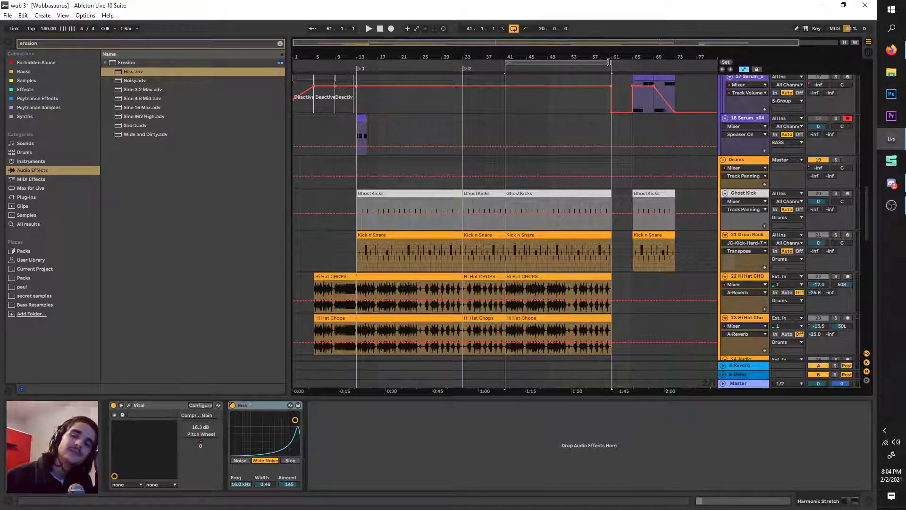
{"action": "key", "text": "alt+Tab"}
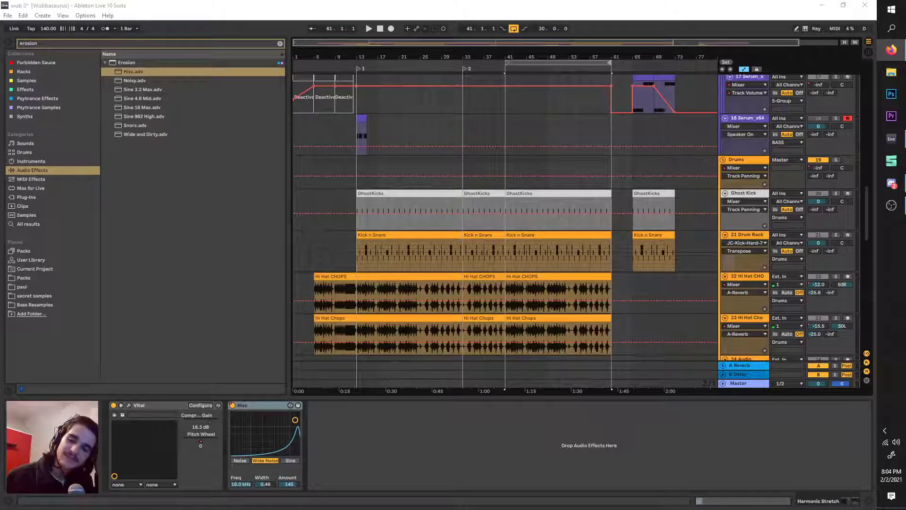
{"action": "key", "text": "alt+Tab"}
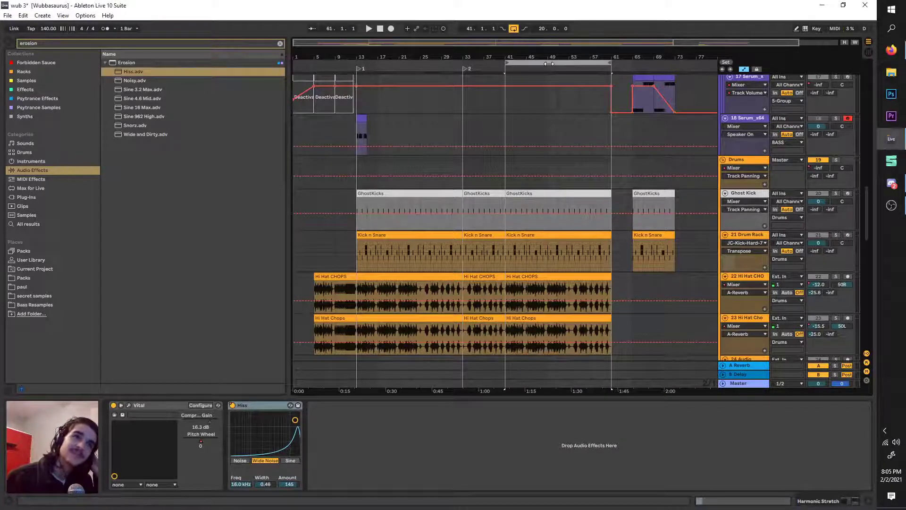
Set an eight-bar loop from 33.1.1 and play its Kick n Snare clip with the Drum Rack soloed alongside the bass layer.
{"action": "left_click_drag", "start_coordinate": [544, 62], "coordinate": [502, 62]}
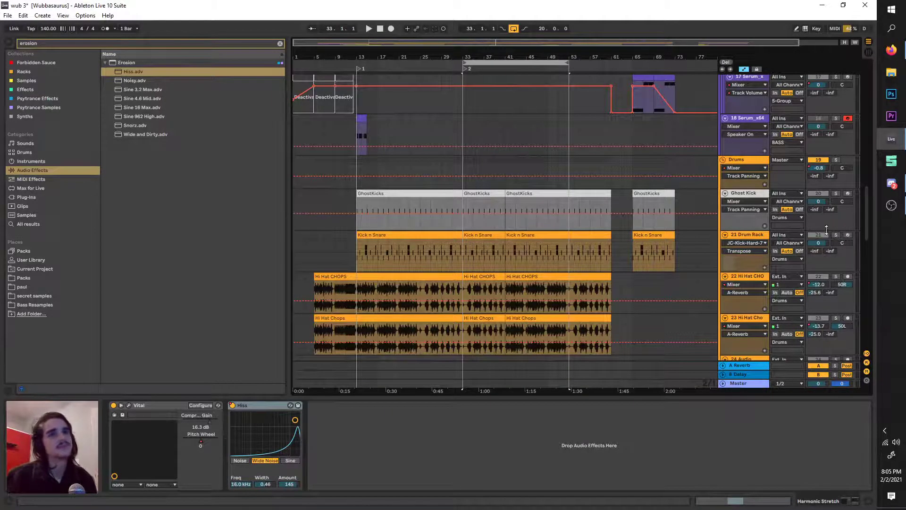
{"action": "key", "text": "space"}
{"action": "left_click_drag", "start_coordinate": [568, 63], "coordinate": [505, 63]}
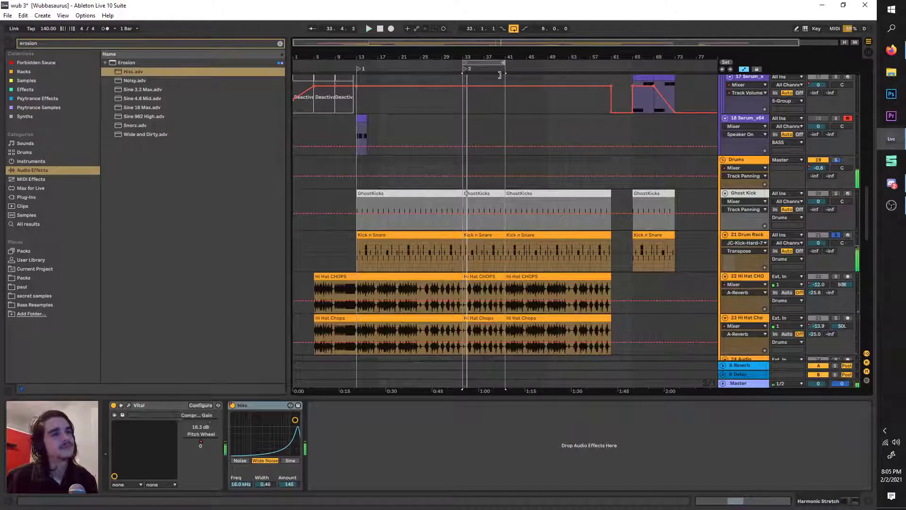
{"action": "scroll", "coordinate": [475, 168], "scroll_direction": "up", "scroll_amount": 3}
{"action": "left_click", "coordinate": [478, 250]}
{"action": "key", "text": "space"}
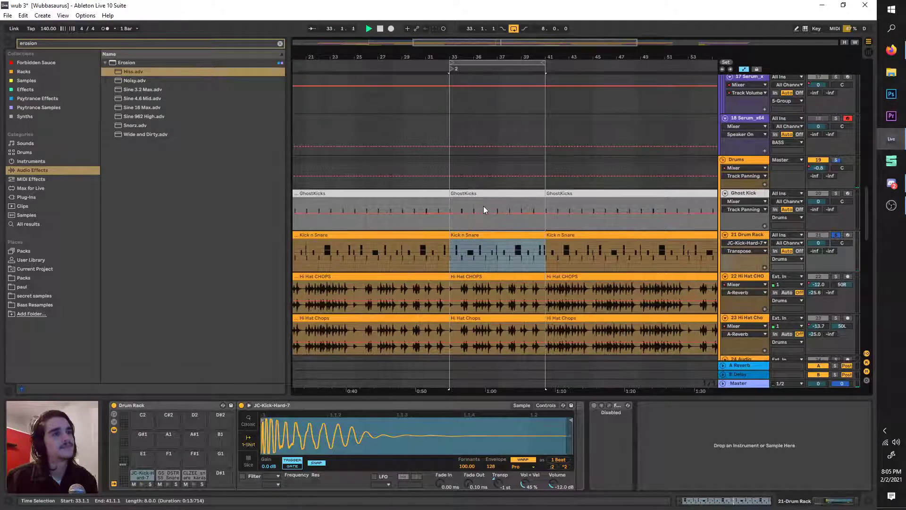
Move the eight-bar loop to 41.1.1 and play it with the Drum Rack no longer soloed.
{"action": "left_click_drag", "start_coordinate": [488, 63], "coordinate": [643, 85]}
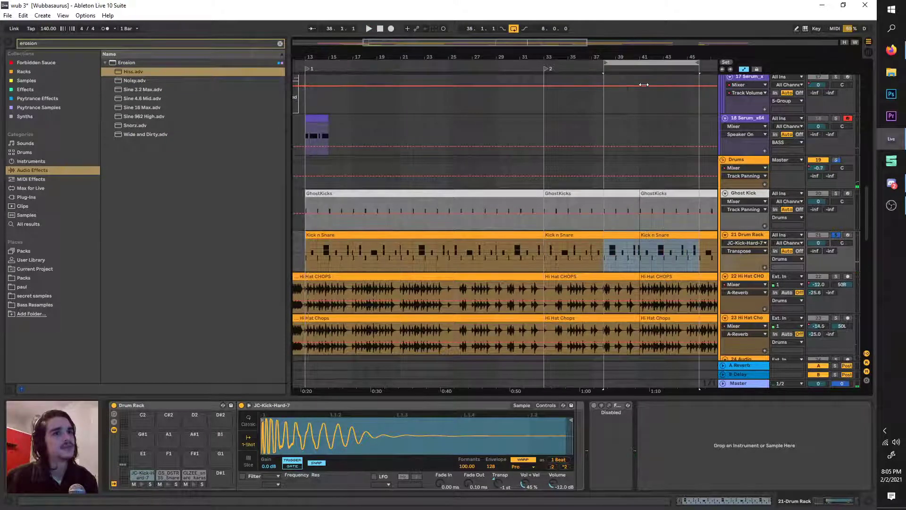
{"action": "left_click", "coordinate": [836, 237]}
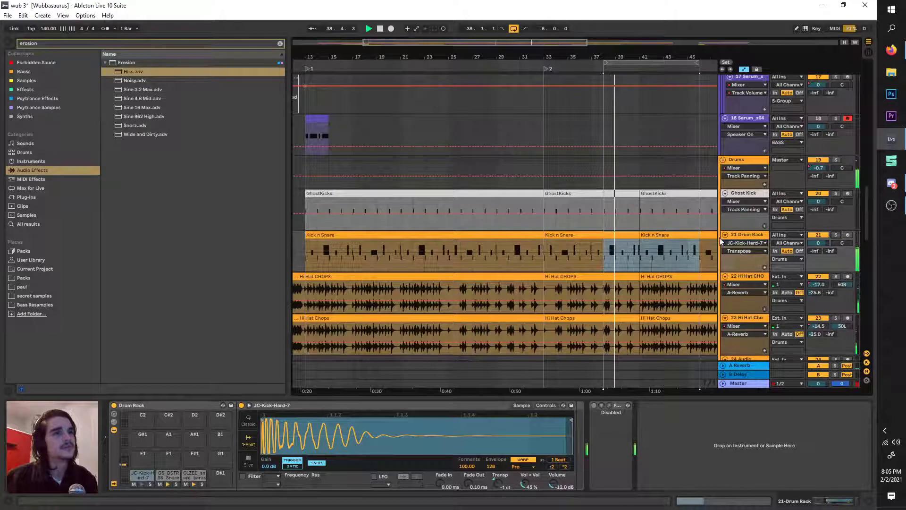
{"action": "left_click_drag", "start_coordinate": [651, 234], "coordinate": [613, 235]}
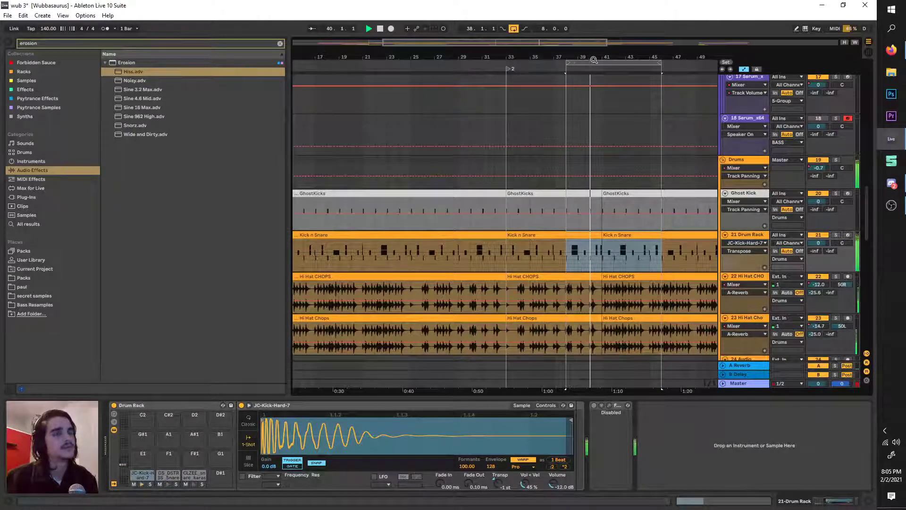
{"action": "left_click_drag", "start_coordinate": [598, 62], "coordinate": [634, 61]}
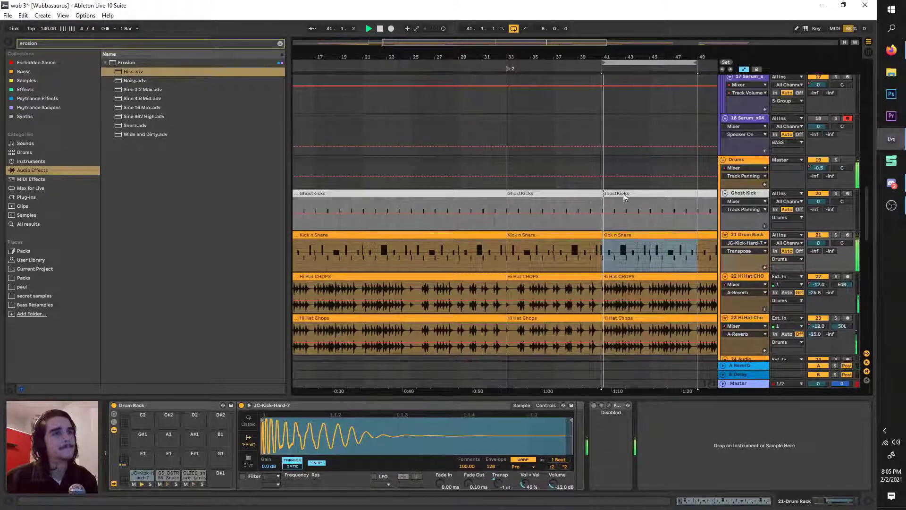
{"action": "scroll", "coordinate": [618, 245], "scroll_direction": "right", "scroll_amount": 1}
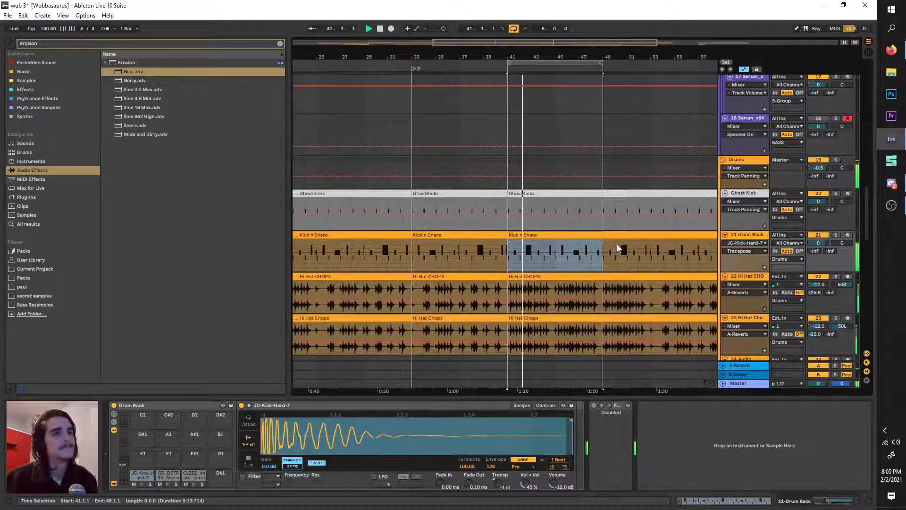
Open the Kick n Snare clip at 41.1.1 and enlarge its note editor.
{"action": "mouse_move", "coordinate": [601, 69]}
{"action": "left_mouse_down"}
{"action": "mouse_move", "coordinate": [654, 74]}
{"action": "mouse_move", "coordinate": [605, 79]}
{"action": "left_mouse_up"}
{"action": "double_click", "coordinate": [567, 235]}
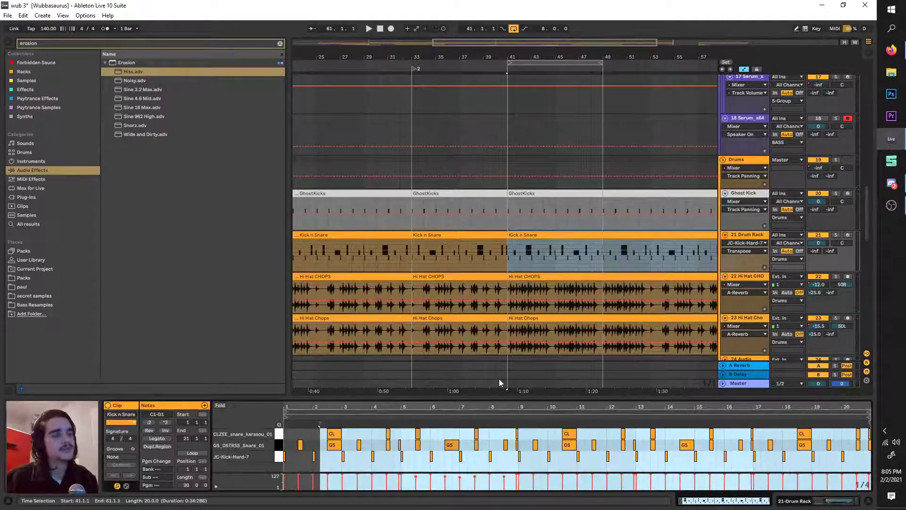
{"action": "left_click_drag", "start_coordinate": [518, 400], "coordinate": [518, 349]}
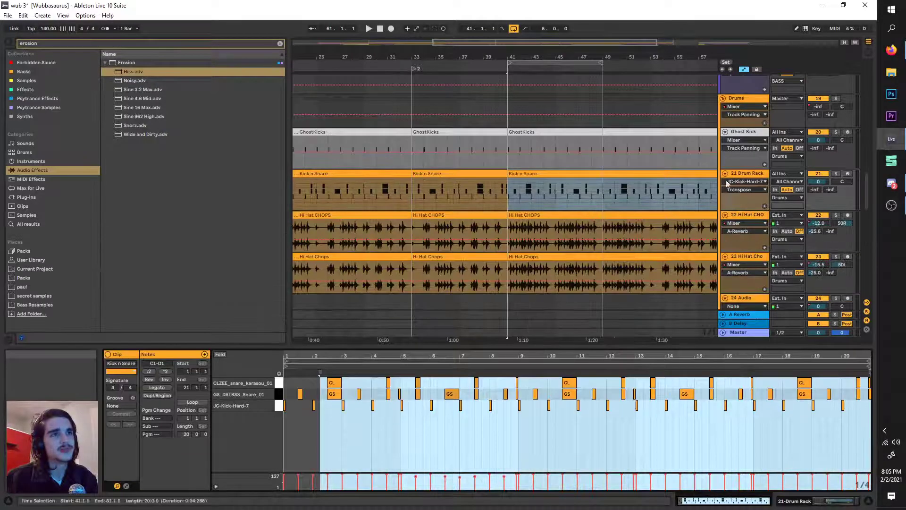
Solo the two hi-hat tracks together, play them from 41.1.1, and unsolo them.
{"action": "left_click", "coordinate": [749, 214]}
{"action": "key", "text": "space"}
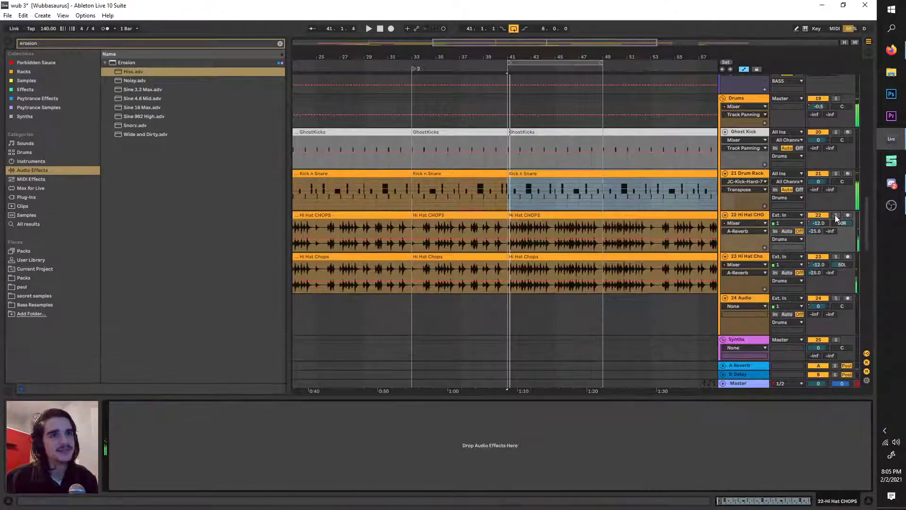
{"action": "left_click", "coordinate": [835, 215]}
{"action": "key", "text": "space"}
{"action": "left_click", "coordinate": [772, 215]}
{"action": "left_click", "coordinate": [740, 215]}
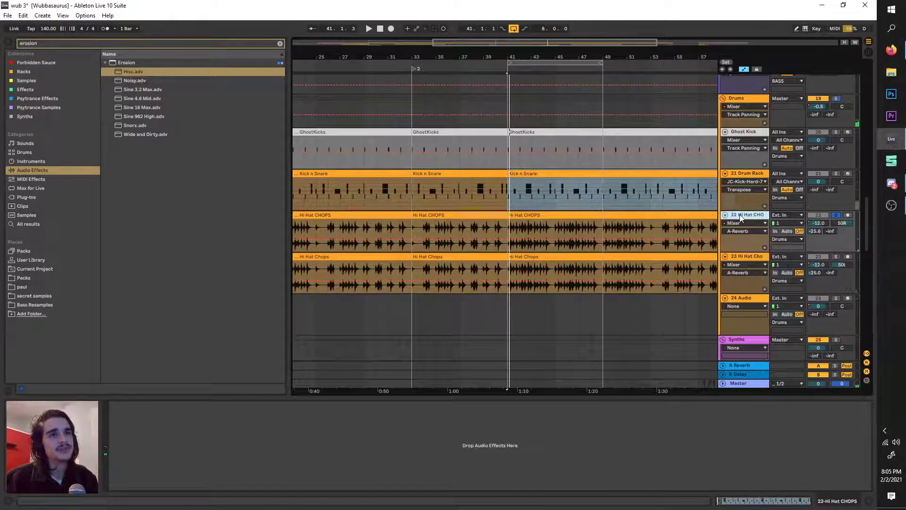
{"action": "left_click", "coordinate": [835, 256], "text": "ctrl"}
{"action": "key", "text": "space"}
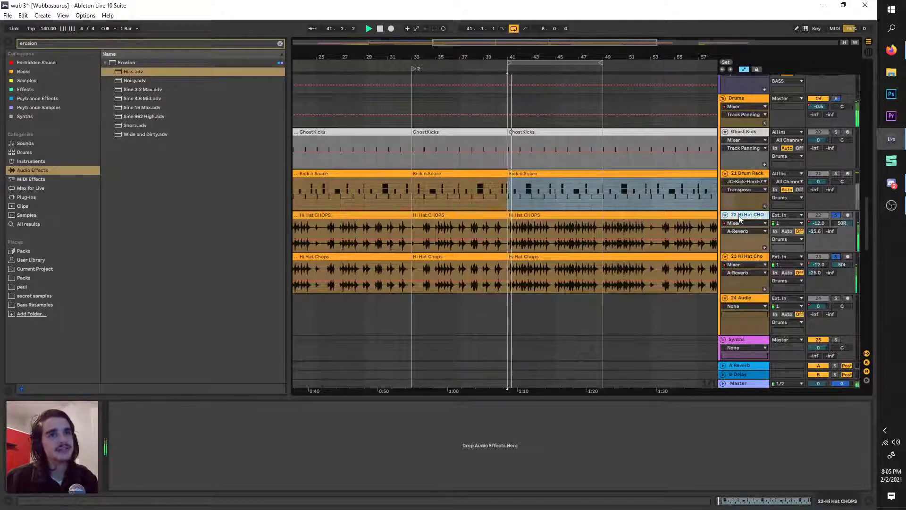
{"action": "left_click_drag", "start_coordinate": [819, 264], "coordinate": [818, 265]}
{"action": "left_click", "coordinate": [836, 215]}
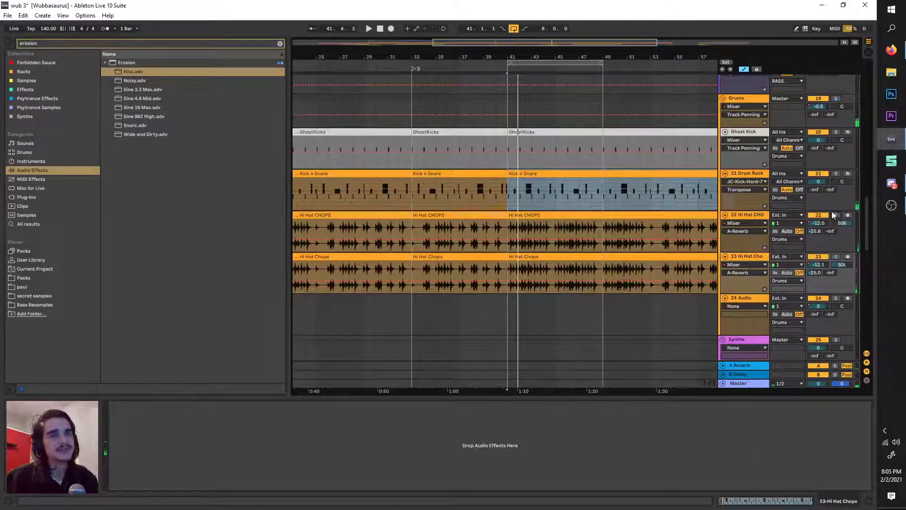
Try both hi-hat clips from 41.1.1 one bar later, at 42.1.1, and play the loop.
{"action": "mouse_move", "coordinate": [534, 69]}
{"action": "left_mouse_down"}
{"action": "mouse_move", "coordinate": [439, 69]}
{"action": "mouse_move", "coordinate": [571, 68]}
{"action": "mouse_move", "coordinate": [533, 69]}
{"action": "left_mouse_up"}
{"action": "left_click", "coordinate": [475, 217]}
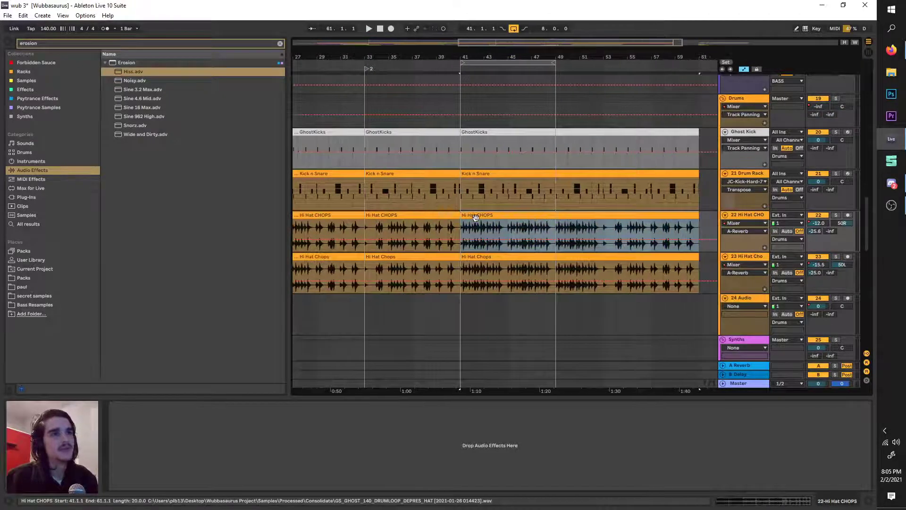
{"action": "left_click_drag", "start_coordinate": [482, 222], "coordinate": [526, 283]}
{"action": "left_click", "coordinate": [512, 216]}
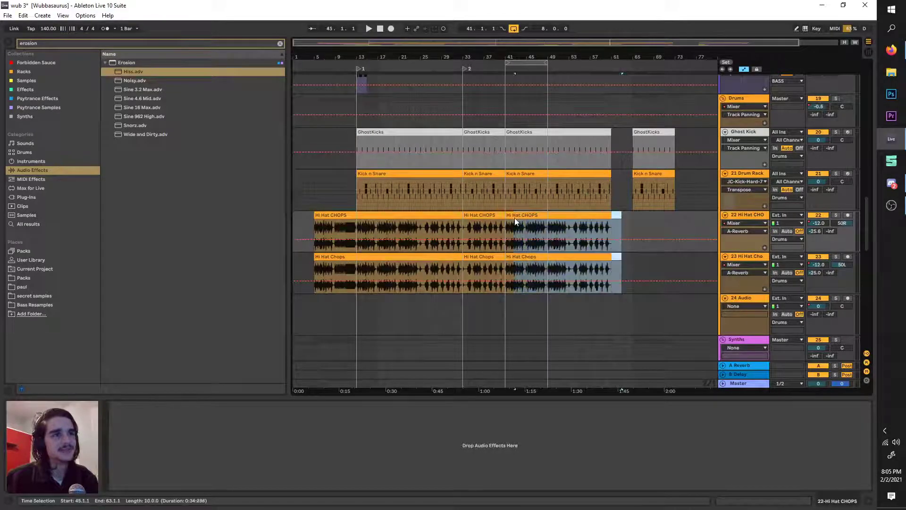
{"action": "key", "text": "space"}
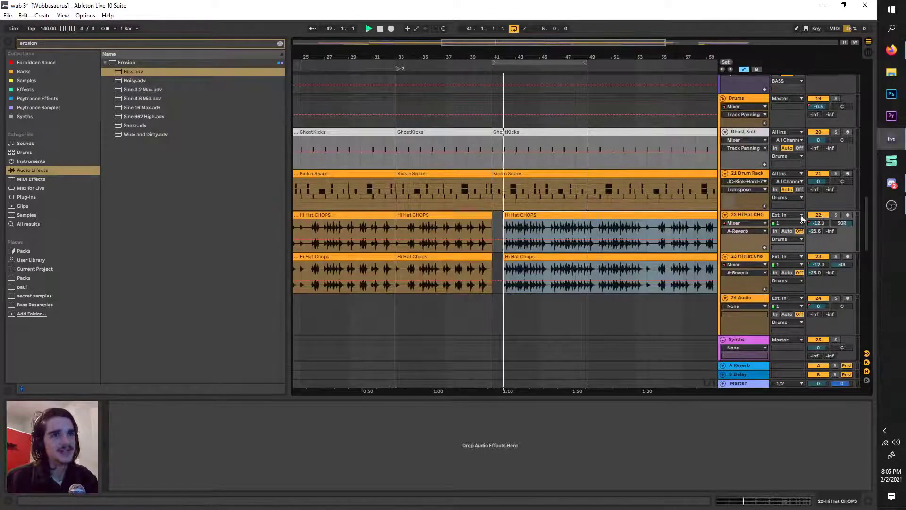
Try both hi-hat clips another bar later, at 43.1.1, and play the section from 41.1.1.
{"action": "key", "text": "plus"}
{"action": "mouse_move", "coordinate": [512, 216]}
{"action": "left_mouse_down"}
{"action": "mouse_move", "coordinate": [501, 214]}
{"action": "mouse_move", "coordinate": [527, 213]}
{"action": "left_mouse_up"}
{"action": "key", "text": "space"}
{"action": "left_click", "coordinate": [420, 224]}
{"action": "scroll", "coordinate": [592, 265], "scroll_direction": "down", "scroll_amount": 4}
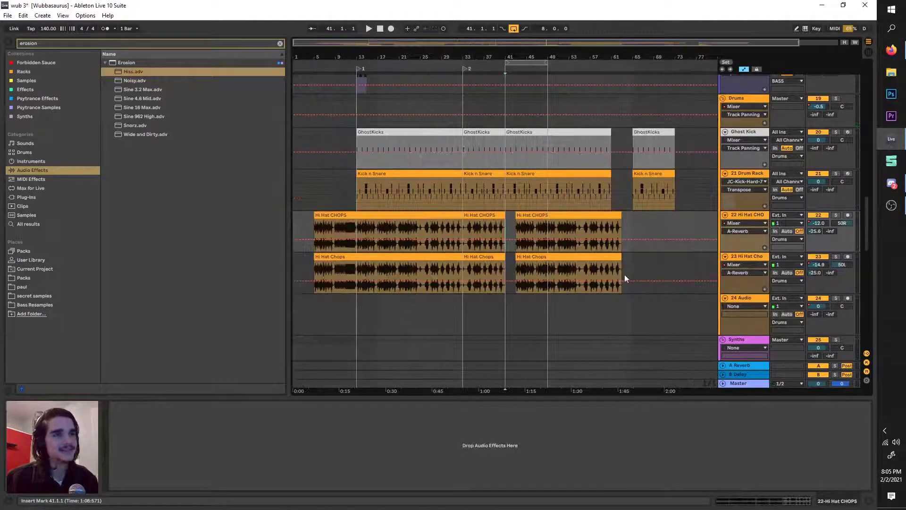
{"action": "scroll", "coordinate": [575, 273], "scroll_direction": "up", "scroll_amount": 4}
{"action": "key", "text": "space"}
{"action": "scroll", "coordinate": [458, 252], "scroll_direction": "down", "scroll_amount": 2}
{"action": "left_click_drag", "start_coordinate": [382, 252], "coordinate": [401, 253]}
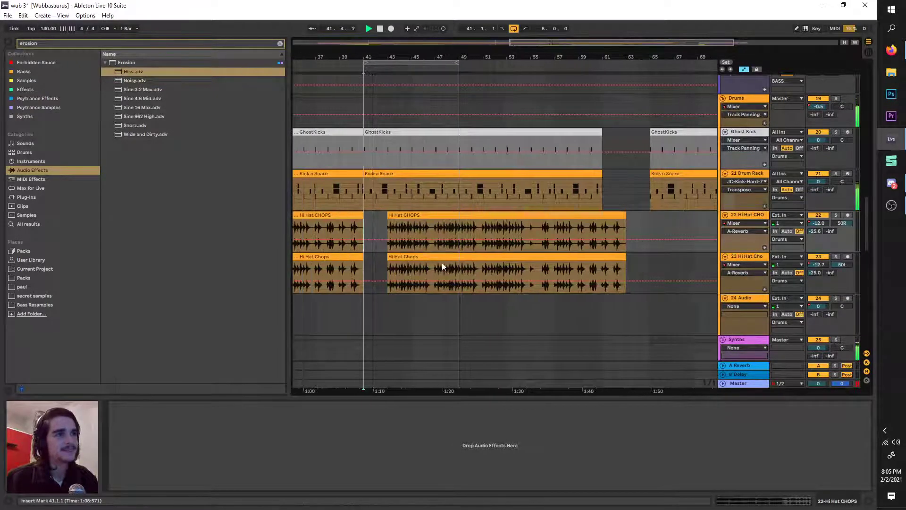
Try both hi-hat clips one bar earlier, at 42.1.1, and play the loop from 41.1.1.
{"action": "left_click_drag", "start_coordinate": [623, 273], "coordinate": [392, 219]}
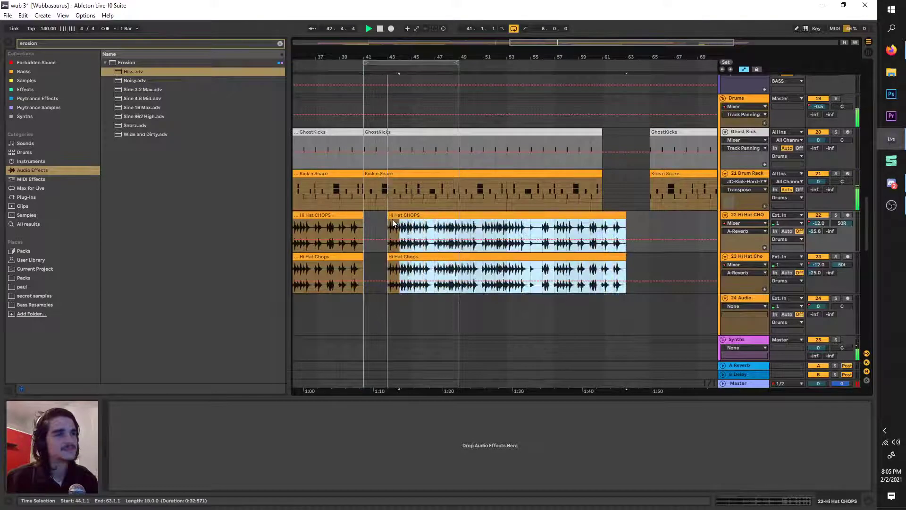
{"action": "left_click", "coordinate": [393, 215]}
{"action": "scroll", "coordinate": [398, 217], "scroll_direction": "up", "scroll_amount": 3}
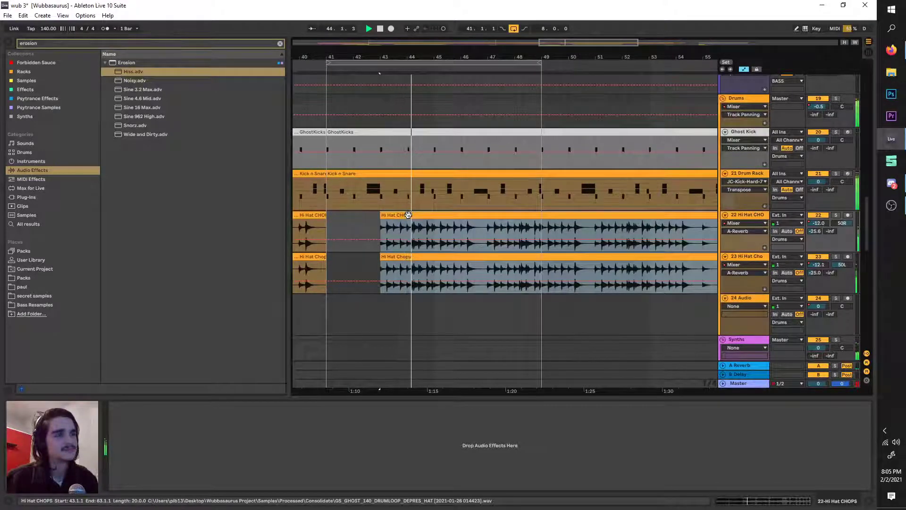
{"action": "left_click_drag", "start_coordinate": [419, 215], "coordinate": [393, 219]}
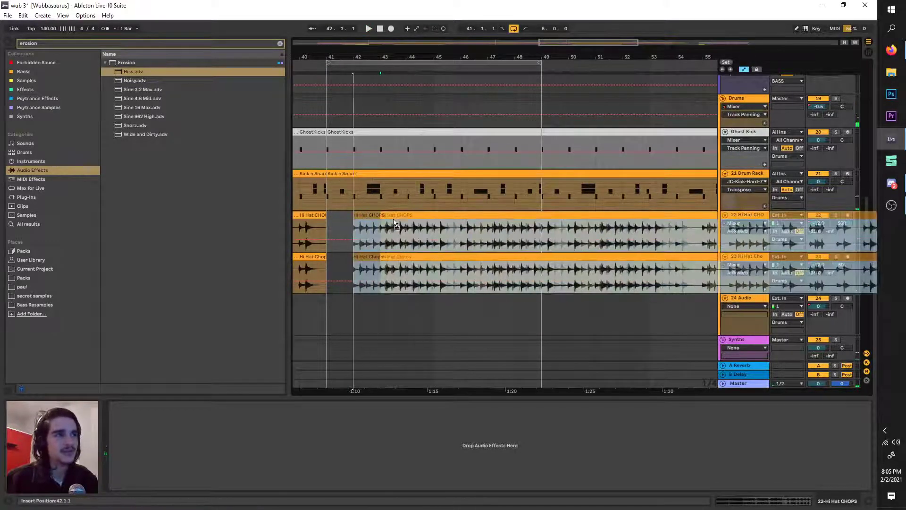
{"action": "left_click", "coordinate": [333, 232]}
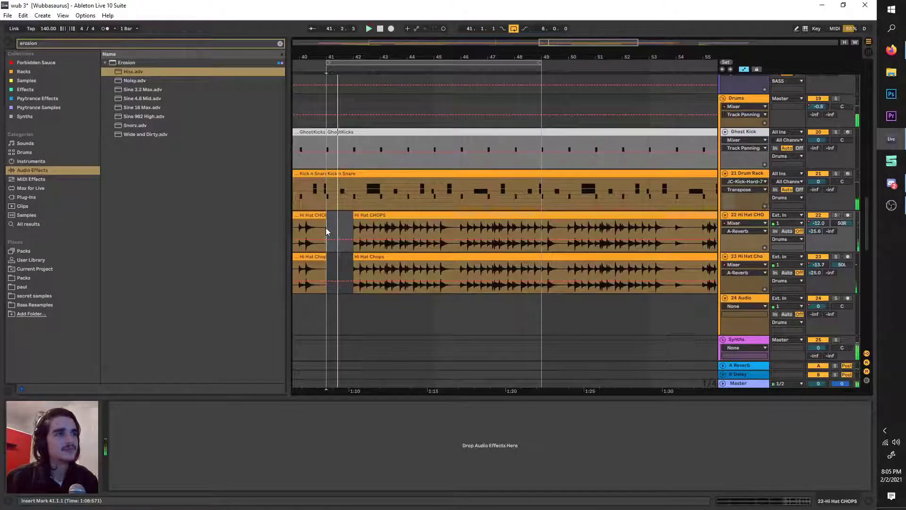
{"action": "key", "text": "space"}
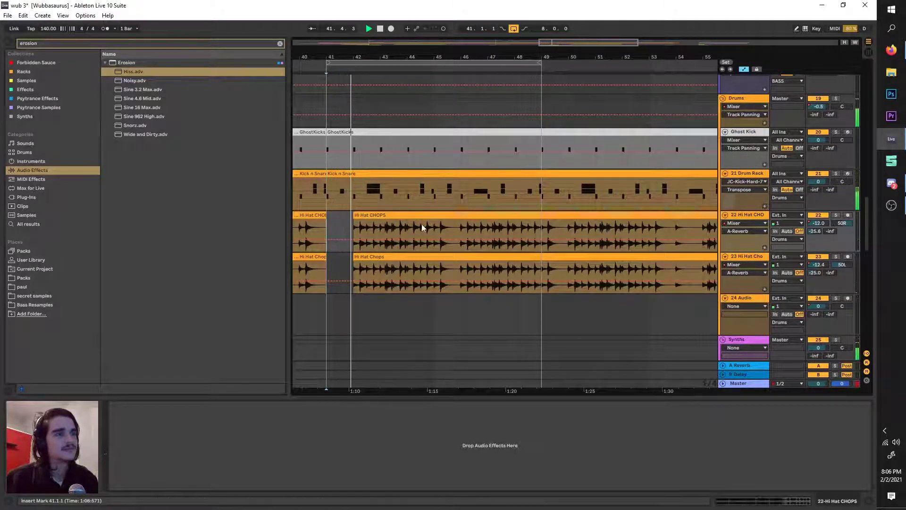
Move both hi-hat clips to start at 41.3.1 and play the loop from 41.1.1.
{"action": "scroll", "coordinate": [421, 224], "scroll_direction": "down", "scroll_amount": 3}
{"action": "key", "text": "space"}
{"action": "left_click_drag", "start_coordinate": [650, 279], "coordinate": [364, 218]}
{"action": "scroll", "coordinate": [398, 218], "scroll_direction": "up", "scroll_amount": 3}
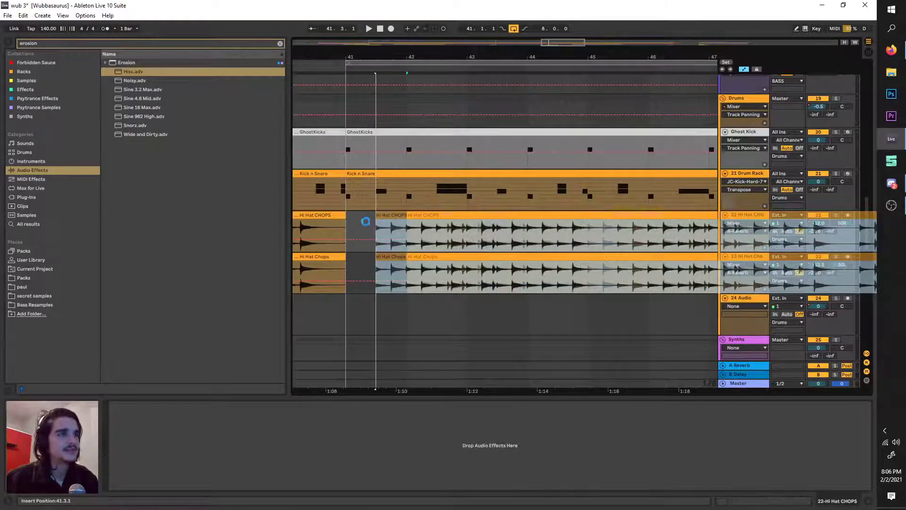
{"action": "left_click", "coordinate": [349, 218]}
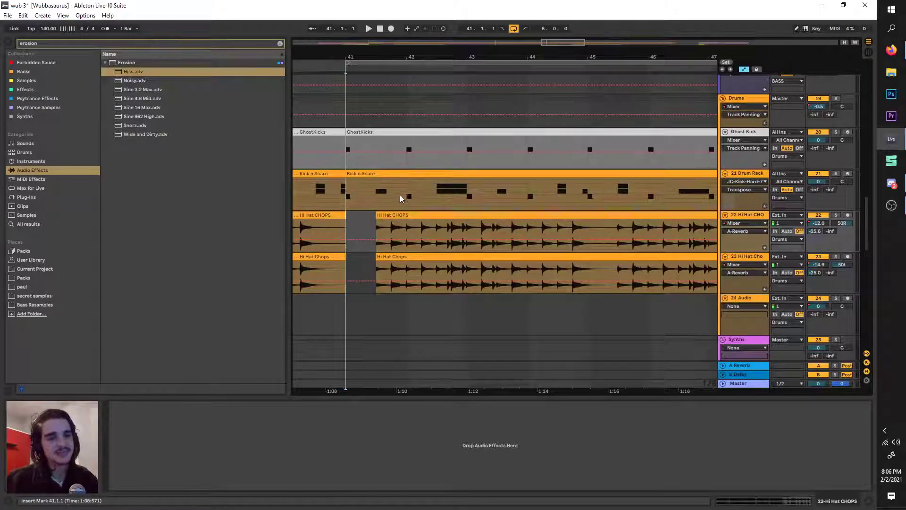
{"action": "scroll", "coordinate": [387, 217], "scroll_direction": "down", "scroll_amount": 3}
{"action": "key", "text": "space"}
{"action": "scroll", "coordinate": [379, 218], "scroll_direction": "up", "scroll_amount": 3}
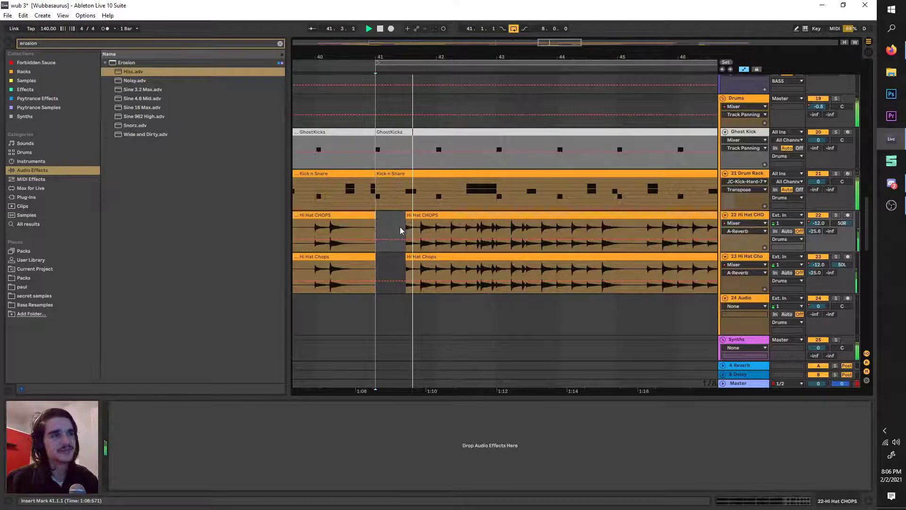
Examine the alignment of the shifted hi-hat clips with the kick and snare clips from bar 41 to their end.
{"action": "left_click", "coordinate": [424, 215]}
{"action": "scroll", "coordinate": [426, 214], "scroll_direction": "down", "scroll_amount": 1}
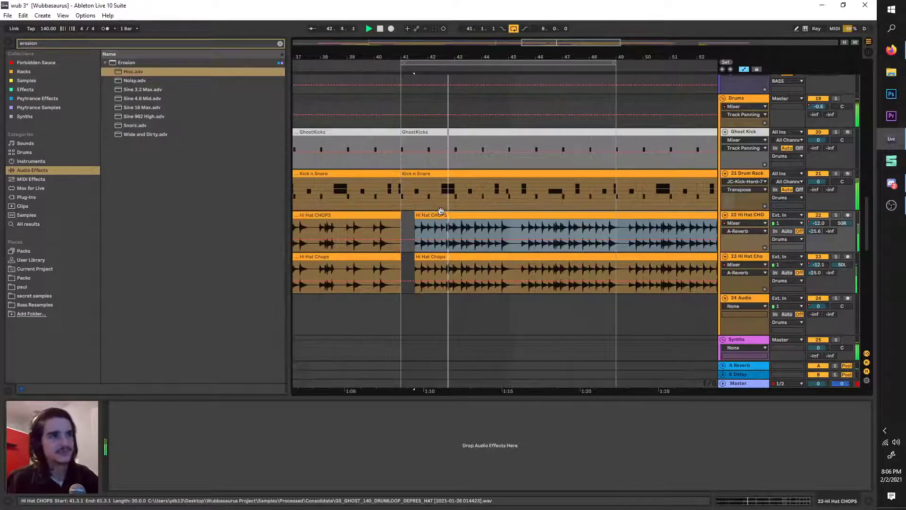
{"action": "scroll", "coordinate": [439, 211], "scroll_direction": "down", "scroll_amount": 2}
{"action": "scroll", "coordinate": [440, 211], "scroll_direction": "down", "scroll_amount": 3}
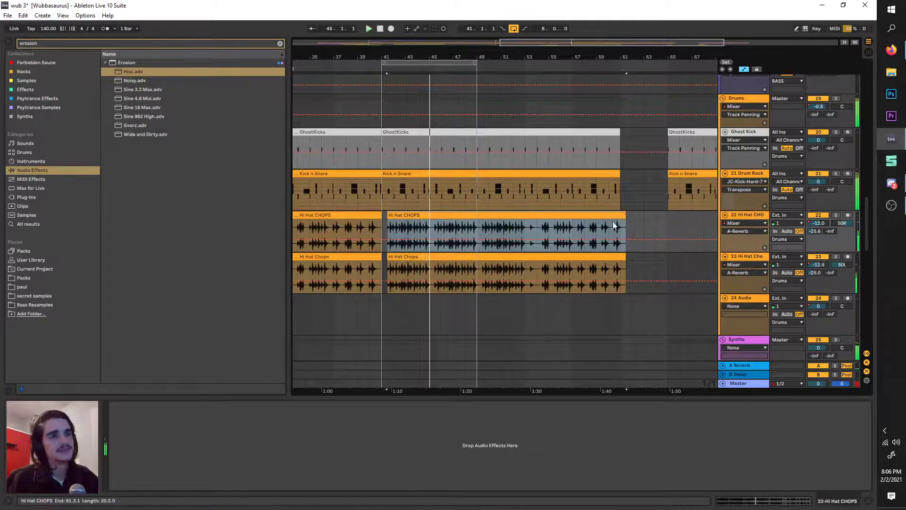
{"action": "scroll", "coordinate": [514, 230], "scroll_direction": "up", "scroll_amount": 2}
{"action": "scroll", "coordinate": [513, 231], "scroll_direction": "down", "scroll_amount": 2}
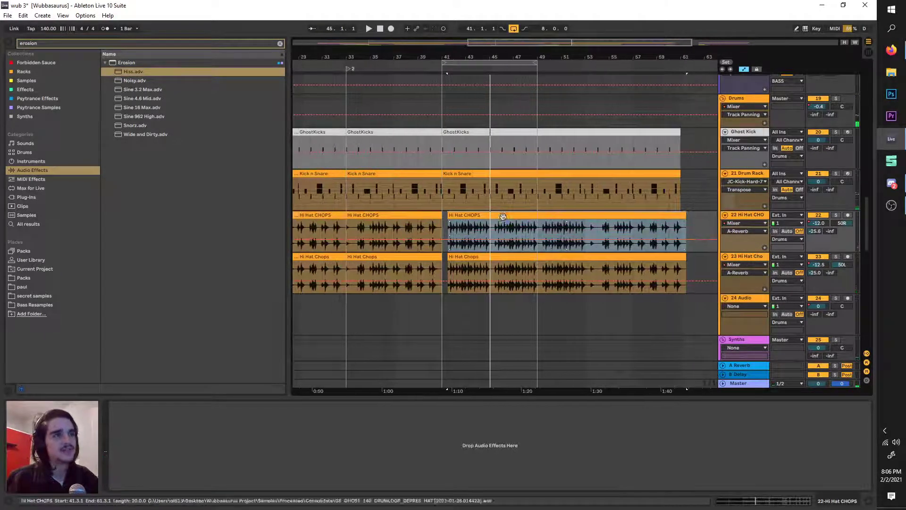
{"action": "scroll", "coordinate": [512, 208], "scroll_direction": "up", "scroll_amount": 3}
Solo the Drum Rack, play the Kick n Snare clip from 41.1.1, and open its notes.
{"action": "left_click", "coordinate": [519, 191]}
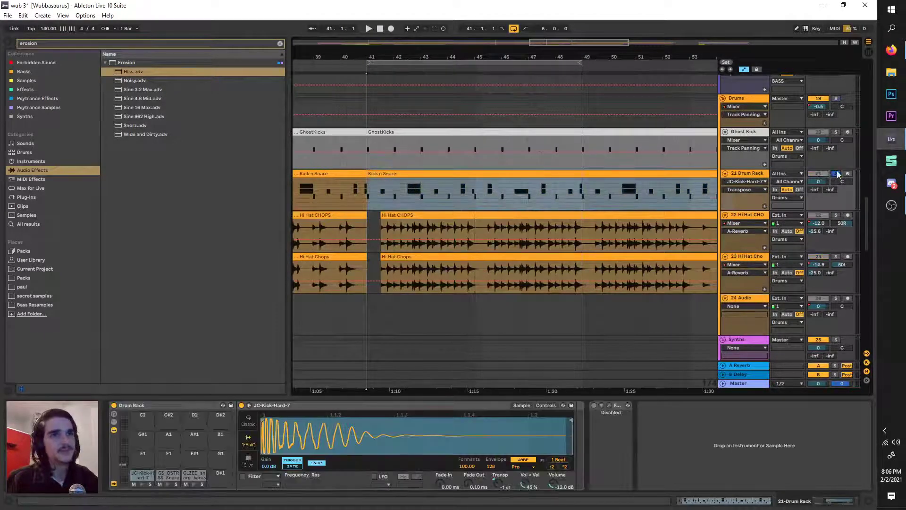
{"action": "left_click", "coordinate": [835, 173]}
{"action": "key", "text": "space"}
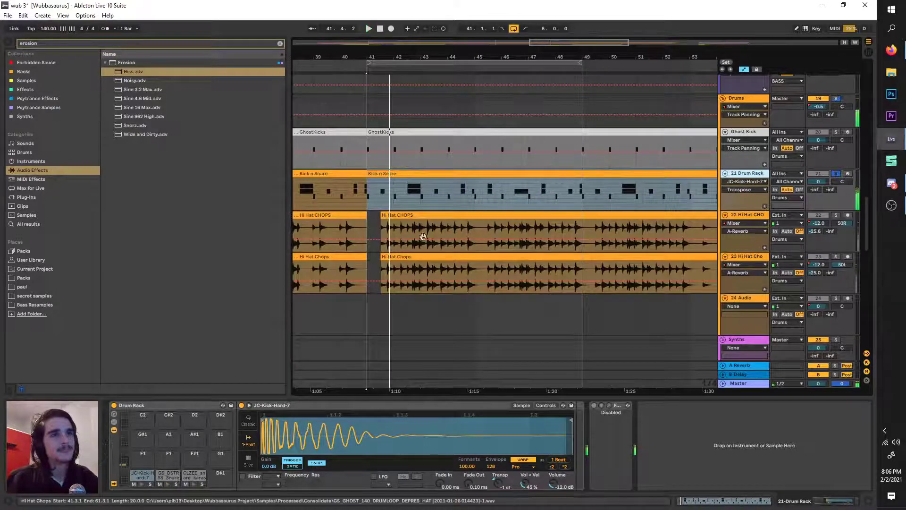
{"action": "key", "text": "space"}
{"action": "double_click", "coordinate": [406, 174]}
{"action": "key", "text": "space"}
{"action": "key", "text": "space"}
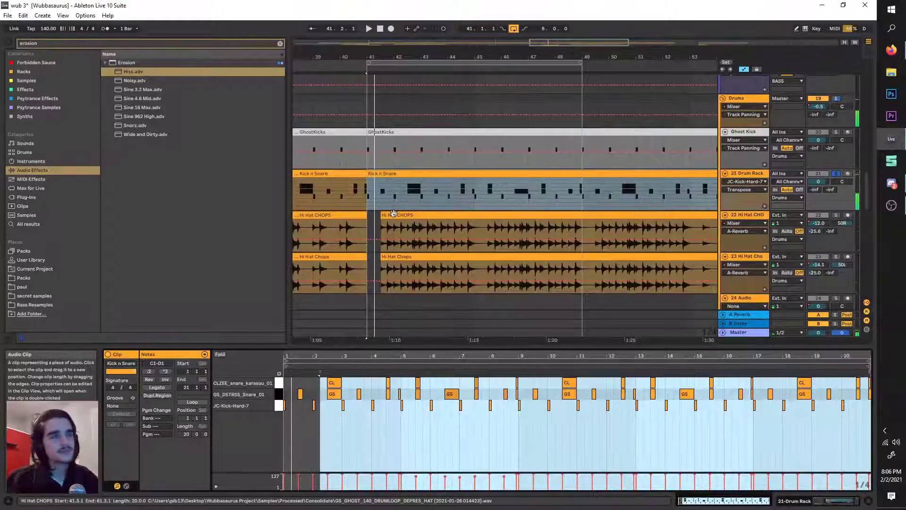
Delete the GS_DSTRSS_Snare_01 note in the first bar of the Kick n Snare clip.
{"action": "scroll", "coordinate": [415, 178], "scroll_direction": "left", "scroll_amount": 1}
{"action": "scroll", "coordinate": [319, 409], "scroll_direction": "up", "scroll_amount": 3}
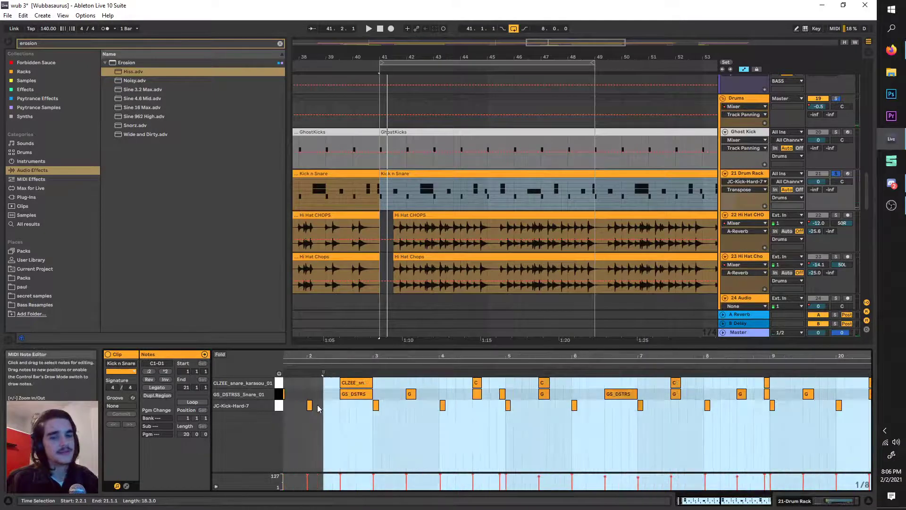
{"action": "scroll", "coordinate": [324, 404], "scroll_direction": "left", "scroll_amount": 2}
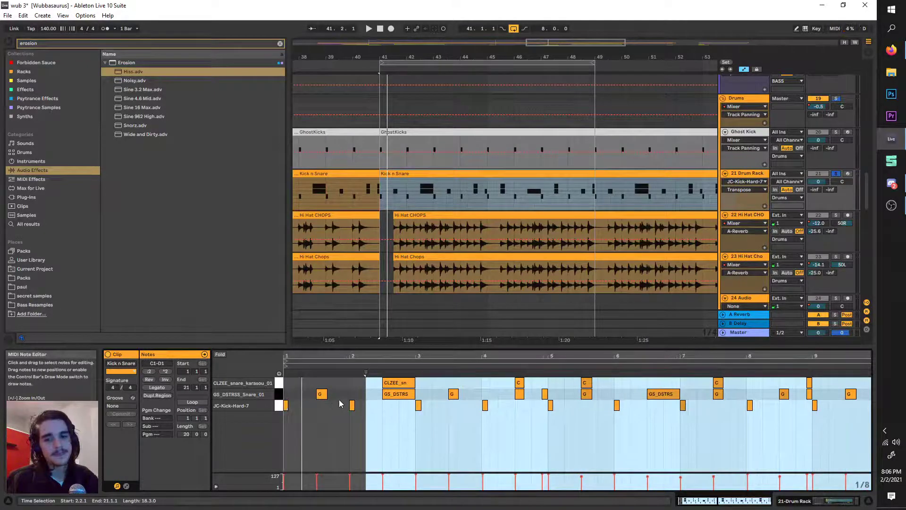
{"action": "left_click", "coordinate": [322, 394]}
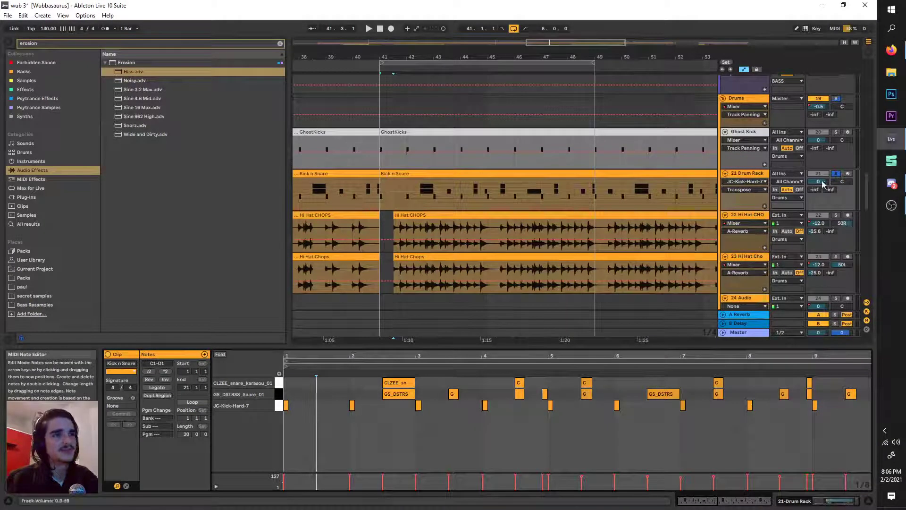
{"action": "key", "text": "Delete"}
Unsolo the Drum Rack and play the arrangement from 41.1.1 to hear the edited drum entry.
{"action": "left_click", "coordinate": [394, 209]}
{"action": "key", "text": "space"}
{"action": "scroll", "coordinate": [394, 210], "scroll_direction": "up", "scroll_amount": 2}
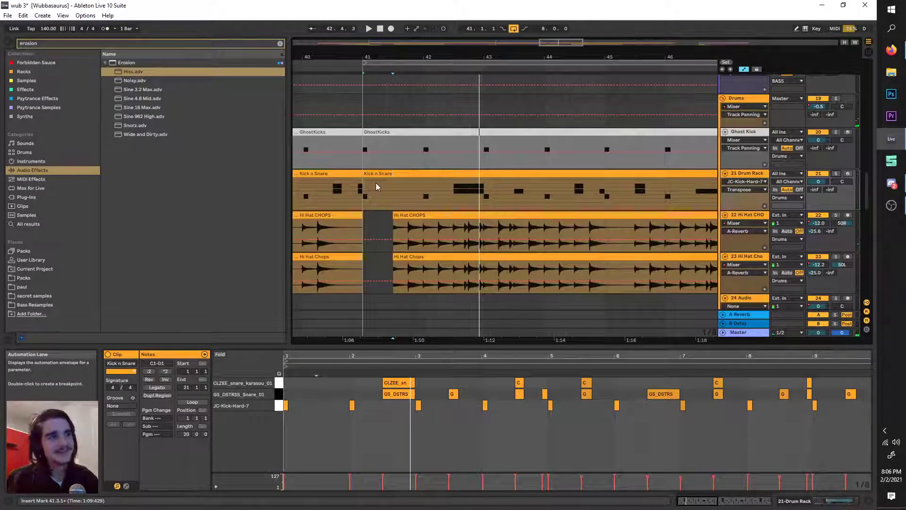
{"action": "left_click", "coordinate": [363, 188]}
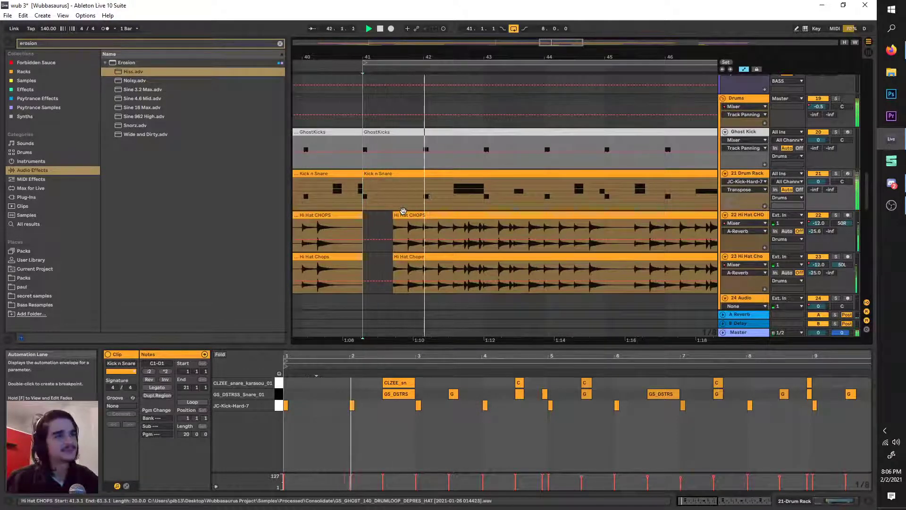
Play the drum entry from 41.3.1, and again from 41.1.1, to compare the hi-hat start.
{"action": "key", "text": "space"}
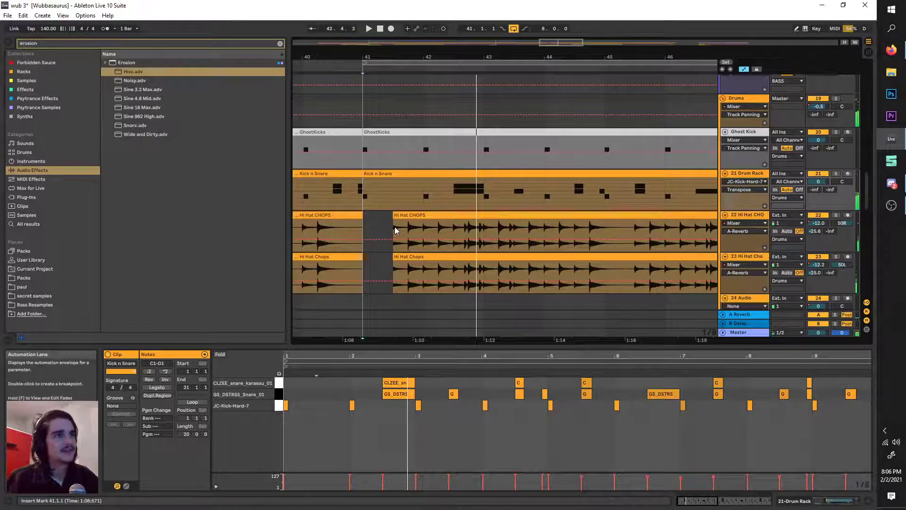
{"action": "left_click", "coordinate": [395, 230]}
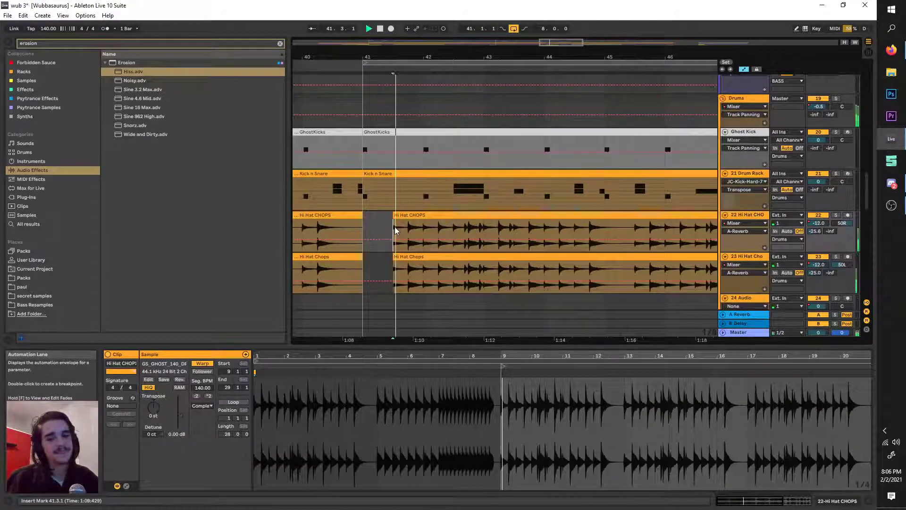
{"action": "left_click", "coordinate": [366, 214]}
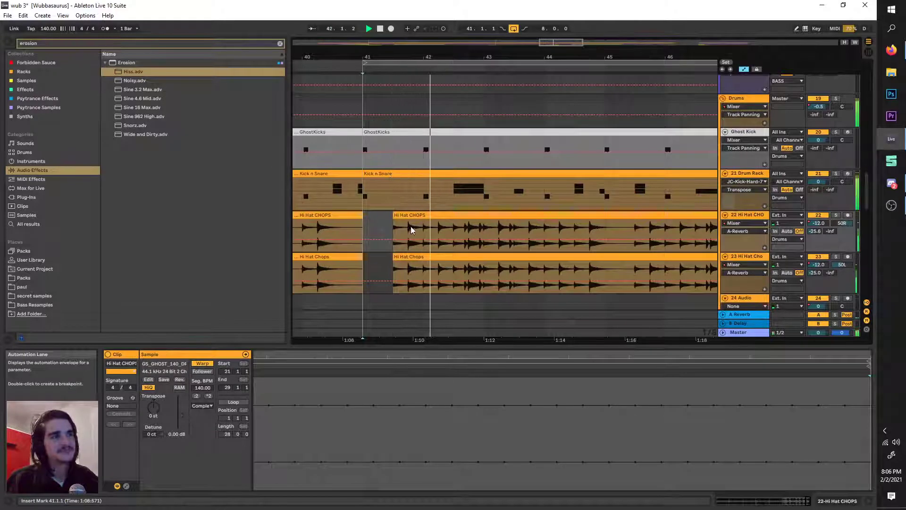
{"action": "scroll", "coordinate": [363, 225], "scroll_direction": "down", "scroll_amount": 3}
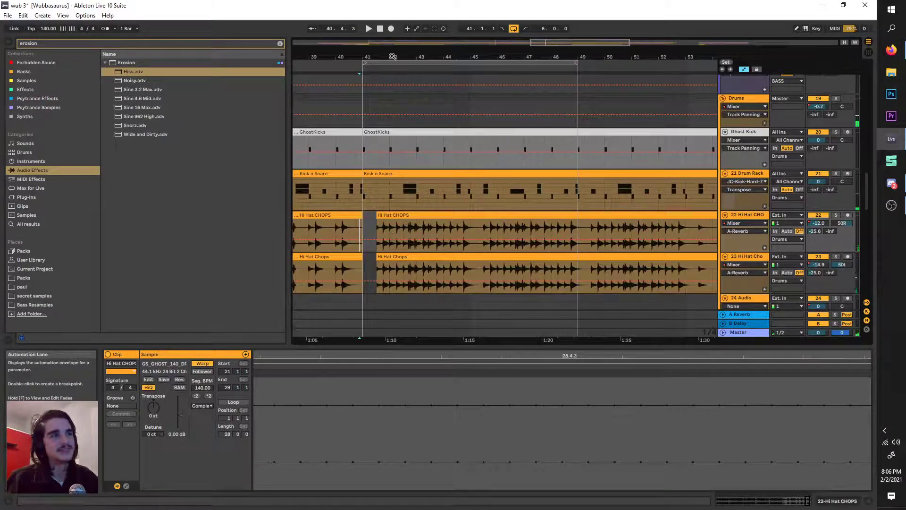
{"action": "key", "text": "space"}
Try playback with the eight-bar loop starting at 39.4.1, and move the loop back to 41.1.1.
{"action": "left_click_drag", "start_coordinate": [401, 62], "coordinate": [367, 73]}
{"action": "key", "text": "space"}
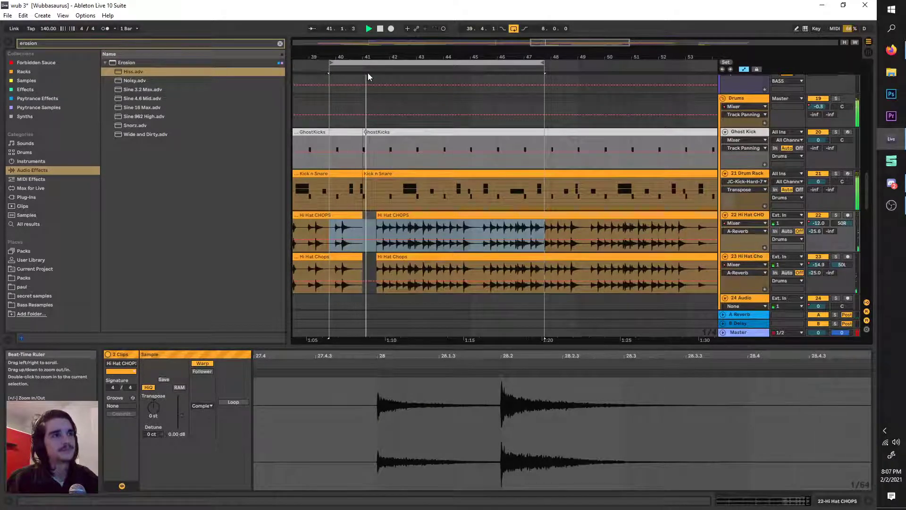
{"action": "left_click_drag", "start_coordinate": [372, 61], "coordinate": [405, 59]}
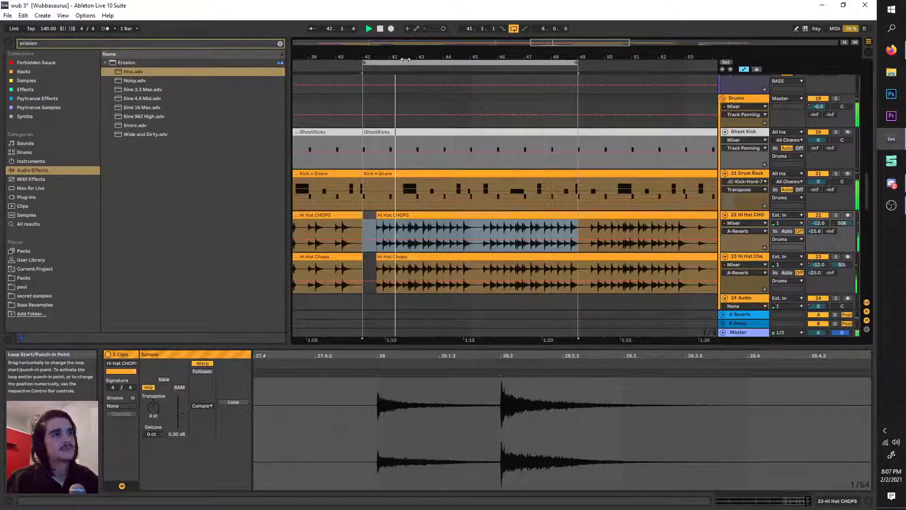
{"action": "left_click", "coordinate": [405, 59]}
{"action": "key", "text": "space"}
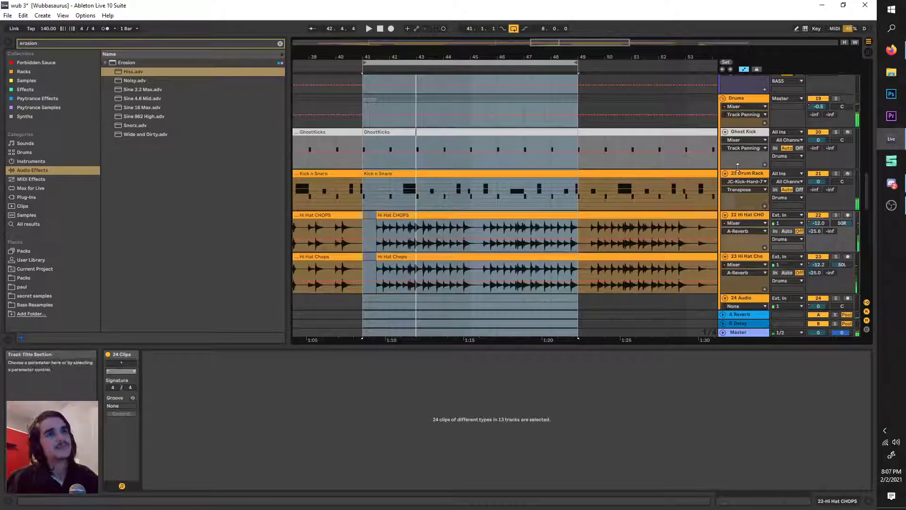
Inspect the devices on the Drums group and Drum Rack, and open the notes of the Kick n Snare clip at bar 41.
{"action": "left_click", "coordinate": [743, 102]}
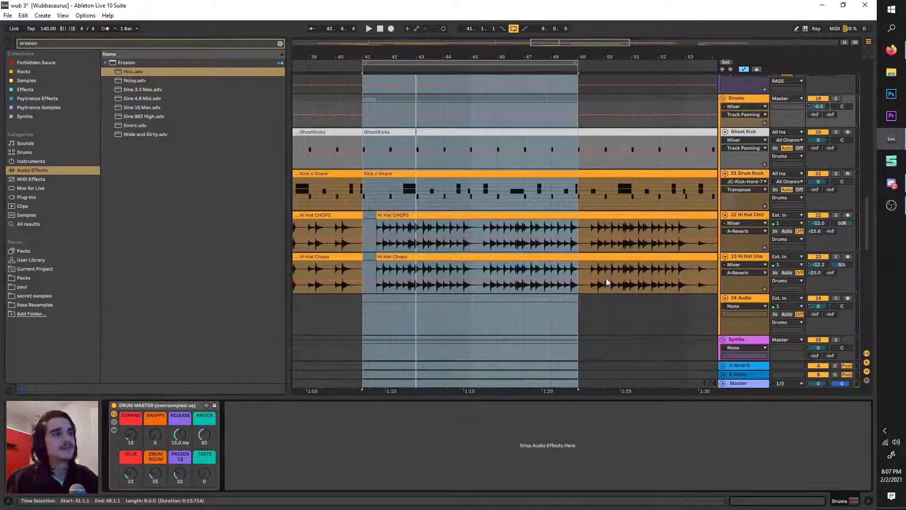
{"action": "scroll", "coordinate": [604, 285], "scroll_direction": "up", "scroll_amount": 2}
{"action": "left_click", "coordinate": [744, 184]}
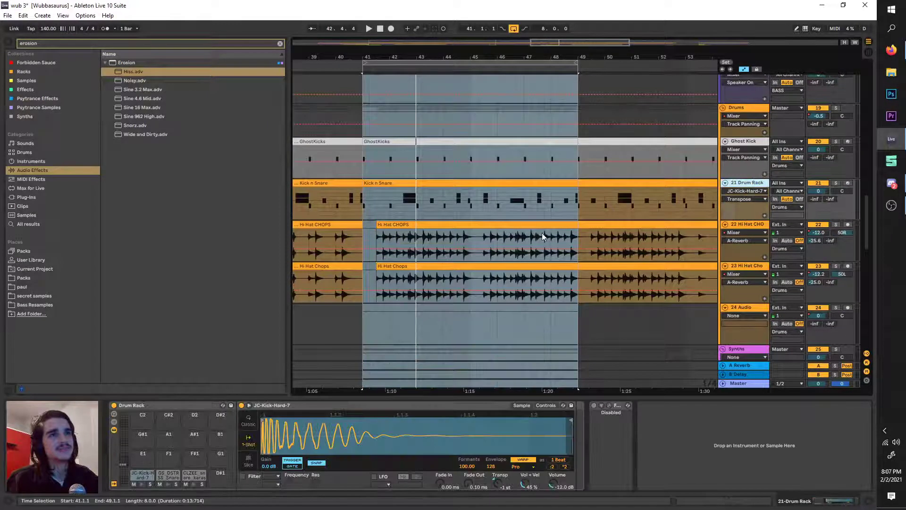
{"action": "scroll", "coordinate": [526, 239], "scroll_direction": "up", "scroll_amount": 3}
{"action": "scroll", "coordinate": [451, 262], "scroll_direction": "left", "scroll_amount": 5}
{"action": "scroll", "coordinate": [452, 263], "scroll_direction": "down", "scroll_amount": 3}
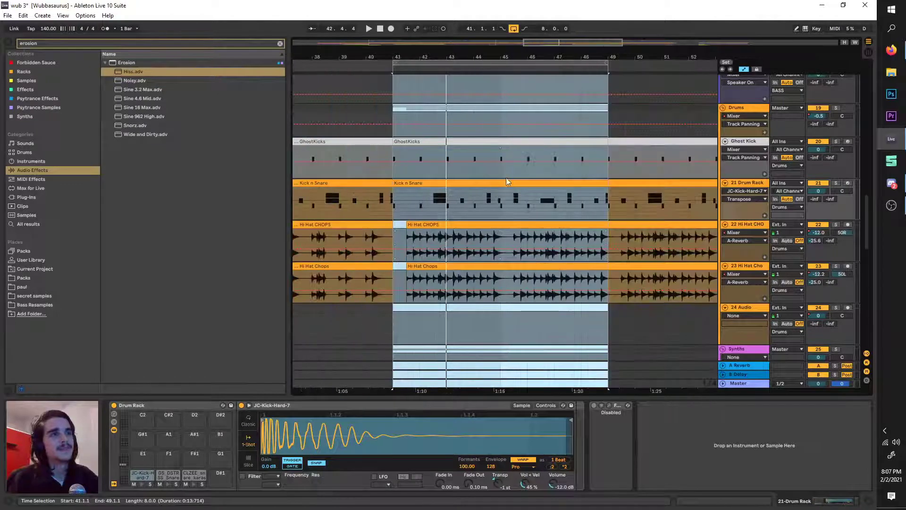
{"action": "left_click", "coordinate": [506, 182]}
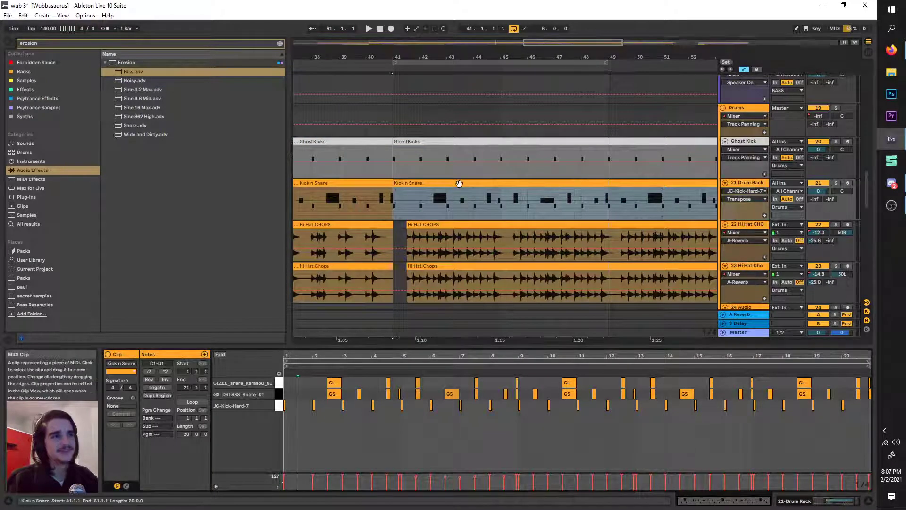
{"action": "scroll", "coordinate": [340, 424], "scroll_direction": "up", "scroll_amount": 3}
Move the eight-bar loop to start at 42.1.1 and play the drums from there.
{"action": "left_click", "coordinate": [414, 65]}
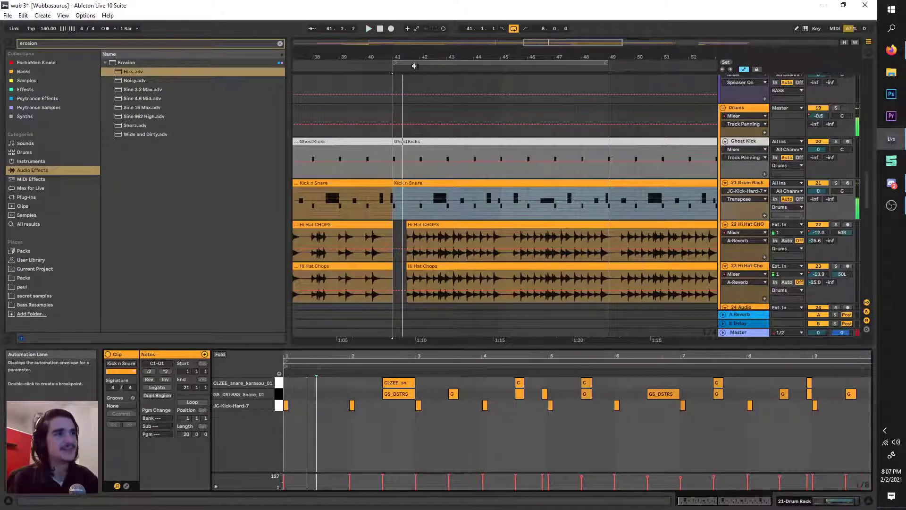
{"action": "left_click_drag", "start_coordinate": [415, 66], "coordinate": [443, 52]}
{"action": "key", "text": "space"}
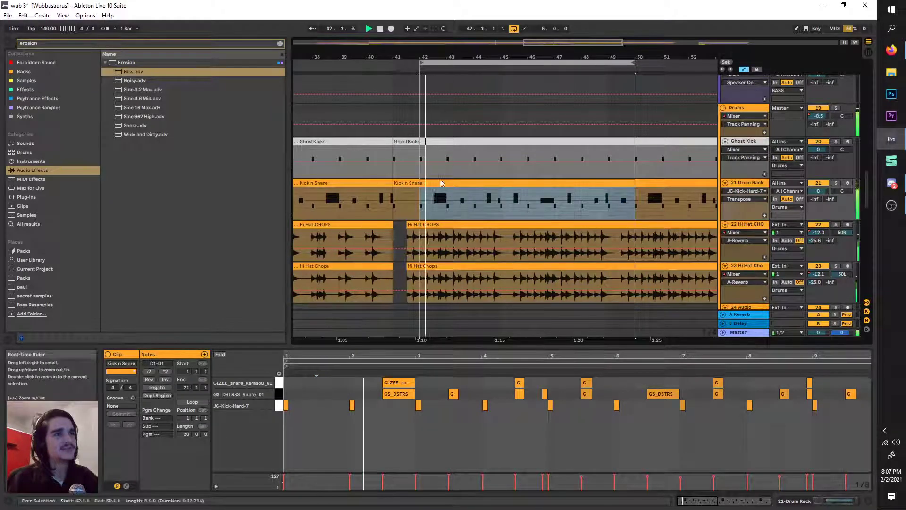
{"action": "scroll", "coordinate": [438, 400], "scroll_direction": "up", "scroll_amount": 3}
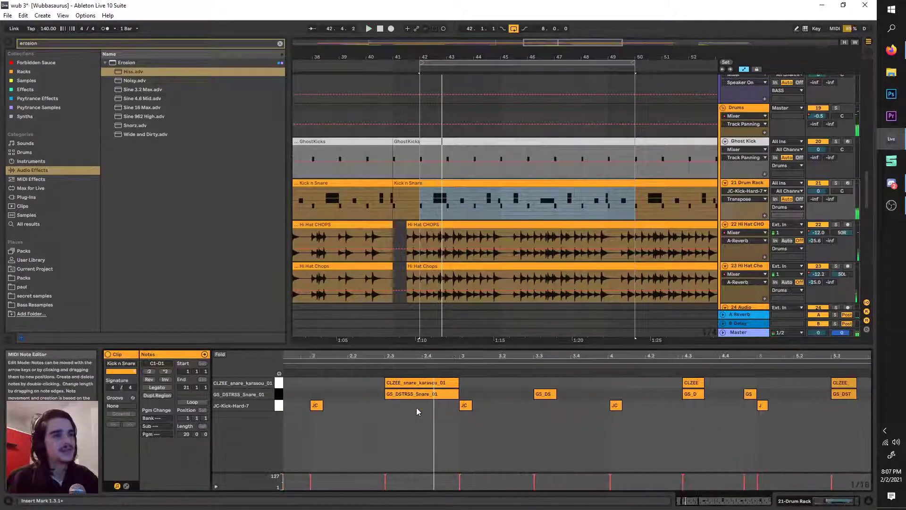
{"action": "scroll", "coordinate": [397, 258], "scroll_direction": "up", "scroll_amount": 3}
{"action": "key", "text": "space"}
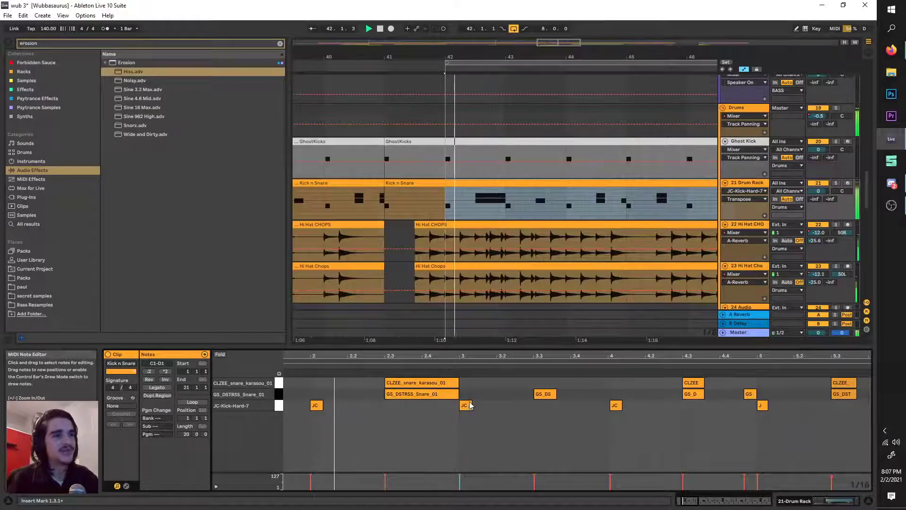
{"action": "key", "text": "space"}
Add a short JC-Kick-Hard-7 note at 3.2.1 in the Kick n Snare clip and audition it.
{"action": "double_click", "coordinate": [499, 405]}
{"action": "key", "text": "space"}
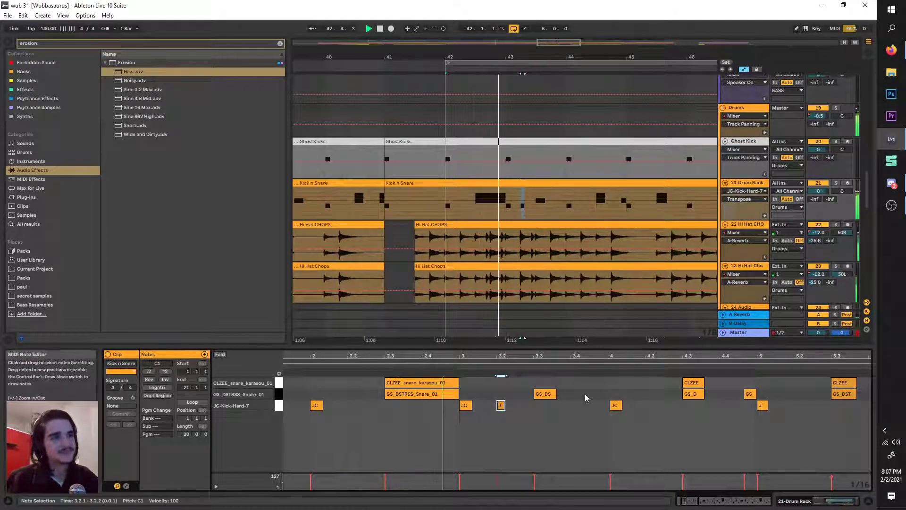
{"action": "double_click", "coordinate": [501, 405]}
{"action": "key", "text": "space"}
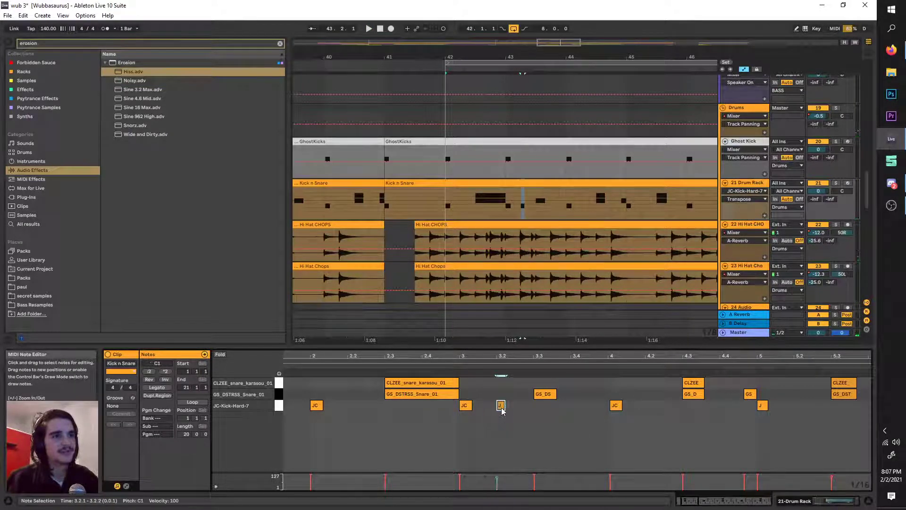
{"action": "key", "text": "space"}
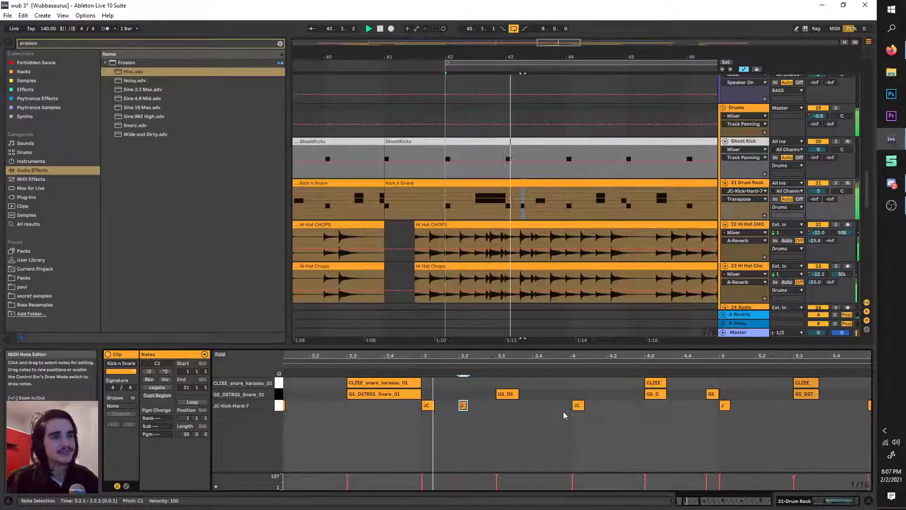
Move the JC-Kick-Hard-7 note at the start of the clip's bar 4 to 4.2.1.
{"action": "left_click_drag", "start_coordinate": [562, 406], "coordinate": [598, 415]}
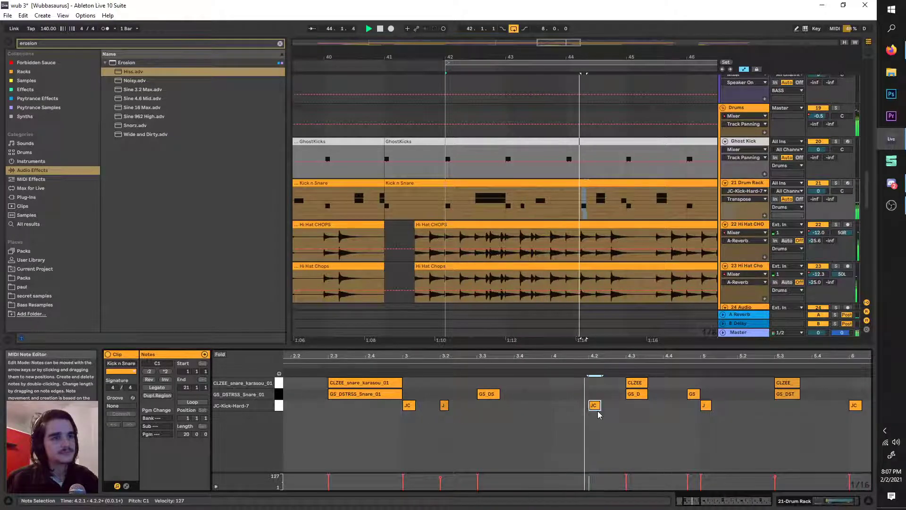
{"action": "key", "text": "space"}
{"action": "left_click", "coordinate": [445, 205]}
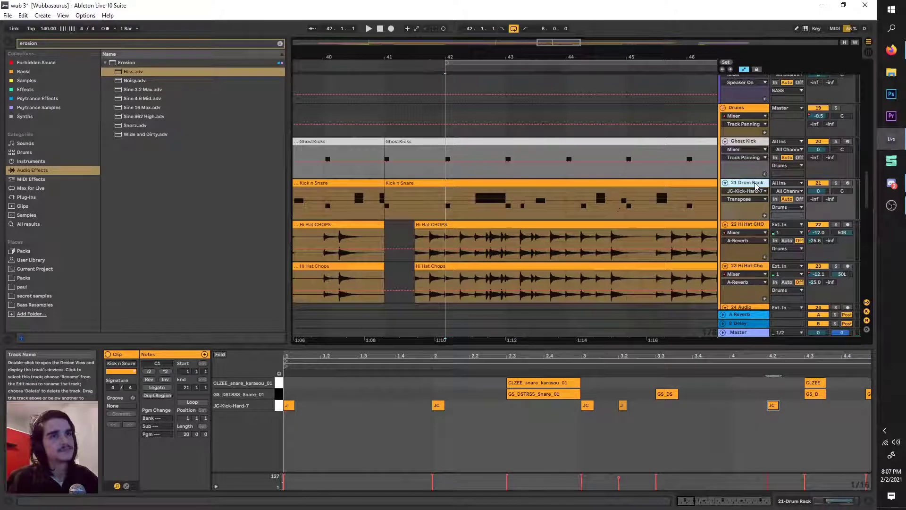
Reopen the Kick n Snare clip and examine the kick notes across its bars 3 to 5.
{"action": "double_click", "coordinate": [568, 192]}
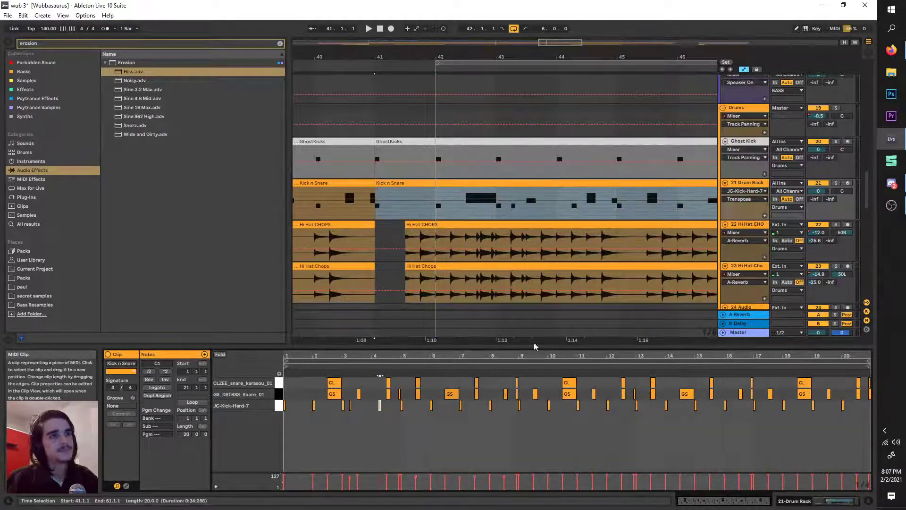
{"action": "scroll", "coordinate": [379, 407], "scroll_direction": "up", "scroll_amount": 3}
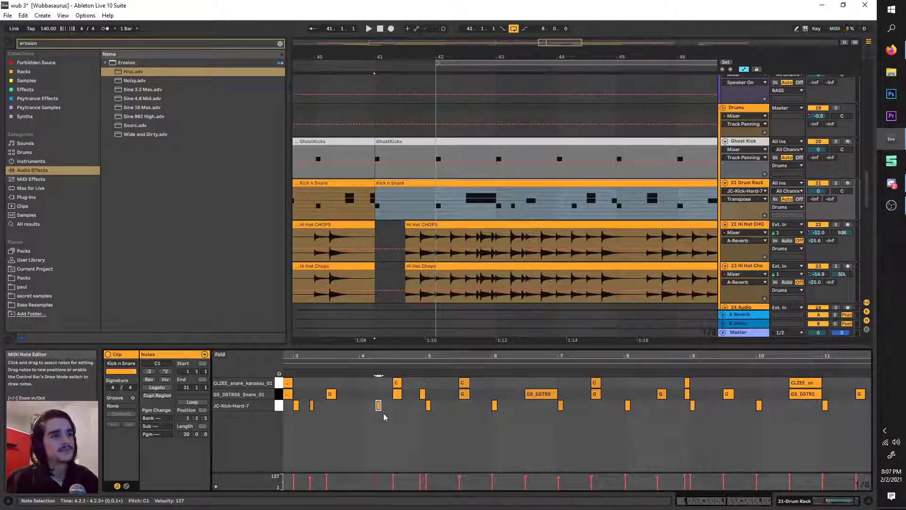
{"action": "scroll", "coordinate": [384, 416], "scroll_direction": "up", "scroll_amount": 5}
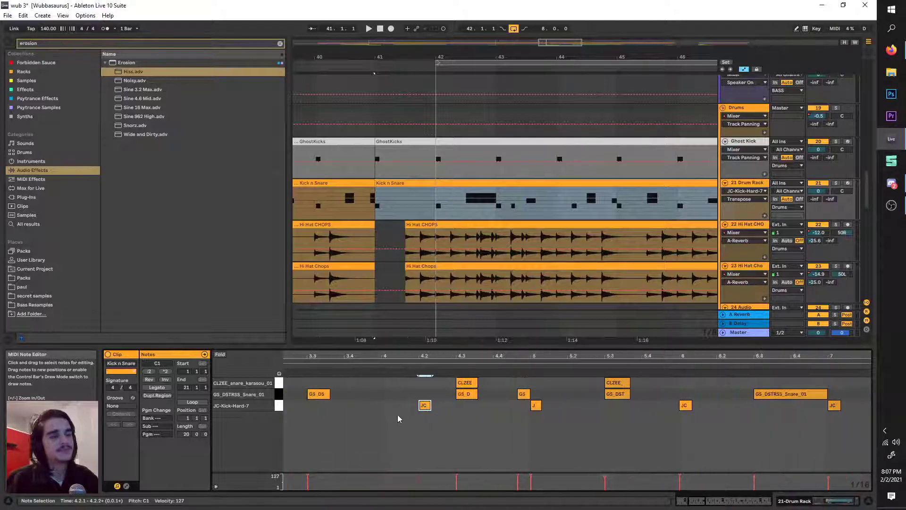
{"action": "scroll", "coordinate": [404, 420], "scroll_direction": "left", "scroll_amount": 3}
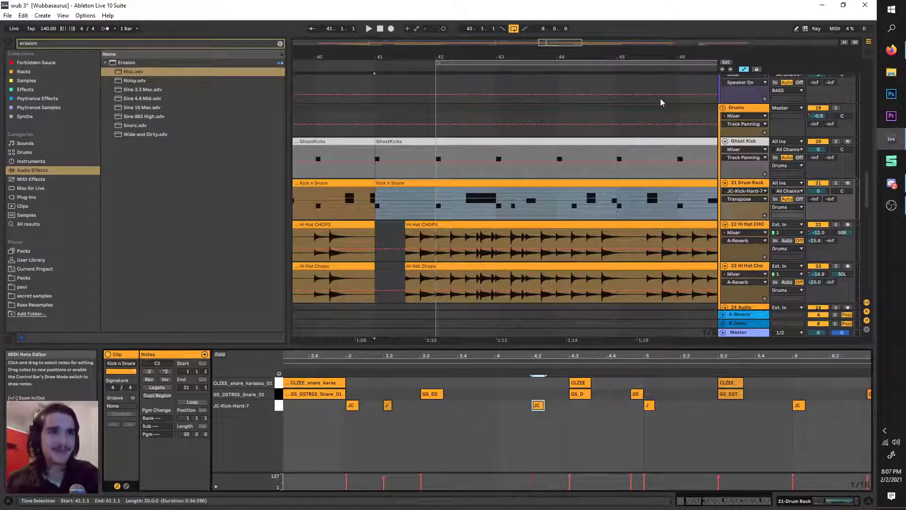
Play the edited kick pattern from 42.1.3, and again from 42.1.1.
{"action": "left_click", "coordinate": [755, 184]}
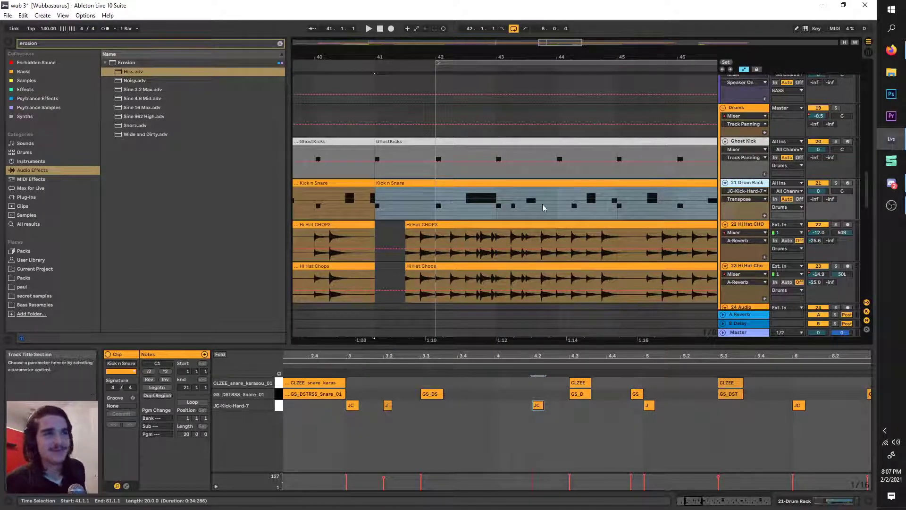
{"action": "left_click", "coordinate": [496, 208]}
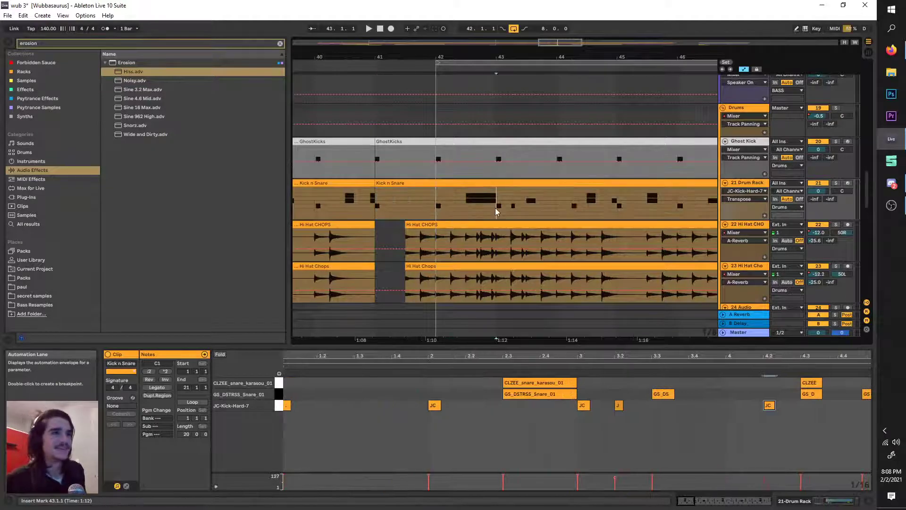
{"action": "left_click", "coordinate": [442, 210]}
{"action": "left_click", "coordinate": [749, 191]}
{"action": "left_click", "coordinate": [753, 183]}
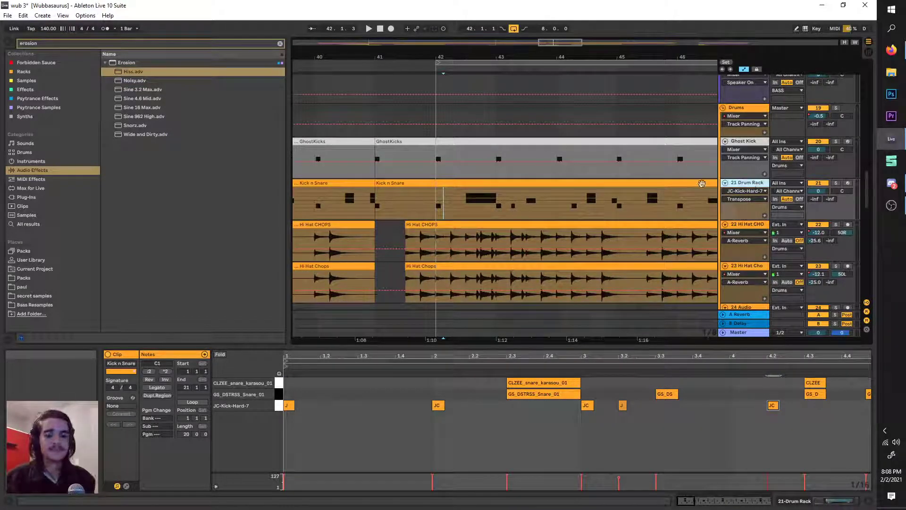
{"action": "key", "text": "space"}
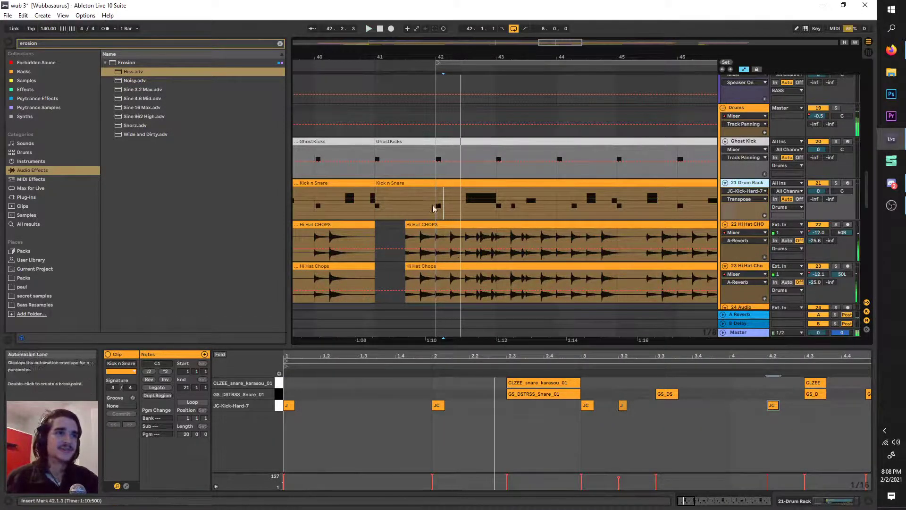
{"action": "left_click", "coordinate": [438, 208]}
{"action": "key", "text": "space"}
{"action": "key", "text": "space"}
{"action": "scroll", "coordinate": [523, 408], "scroll_direction": "down", "scroll_amount": 2}
{"action": "key", "text": "space"}
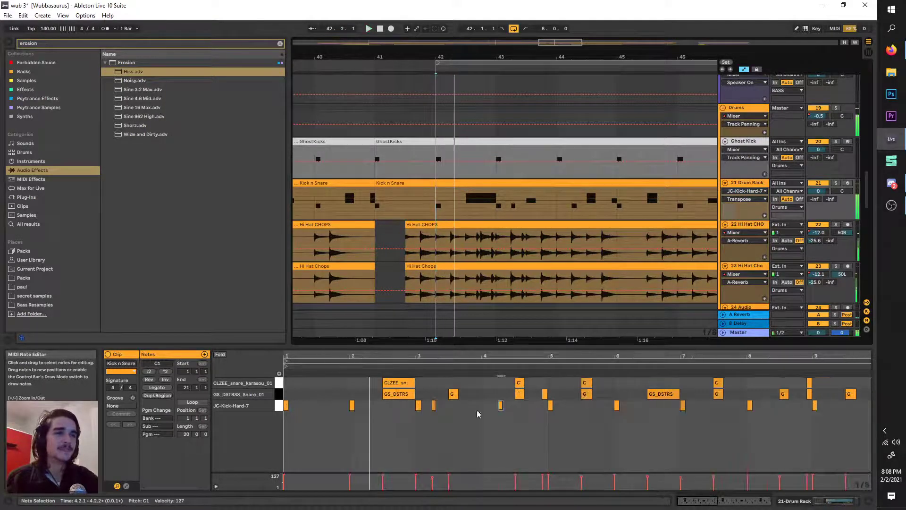
Delete the JC-Kick-Hard-7 note at 3.1.1 in the Kick n Snare clip and play the result from bar 42.
{"action": "scroll", "coordinate": [419, 408], "scroll_direction": "up", "scroll_amount": 5}
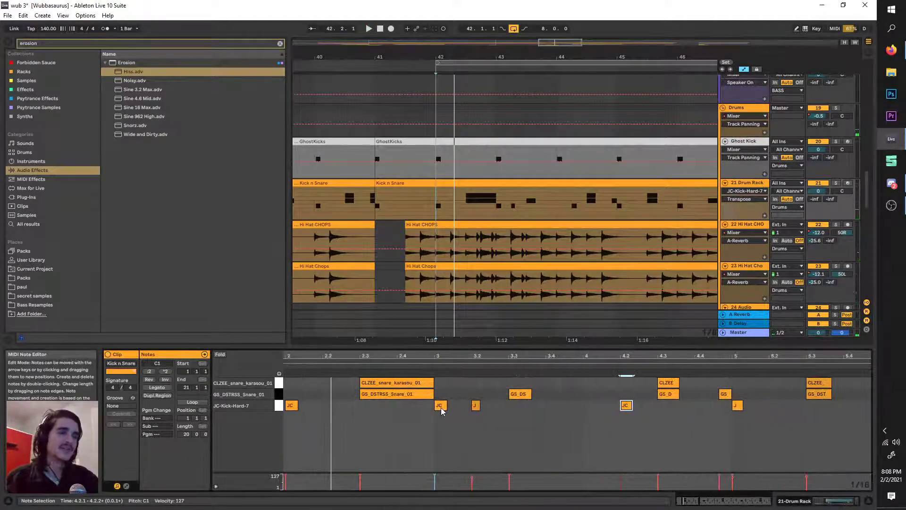
{"action": "double_click", "coordinate": [442, 409]}
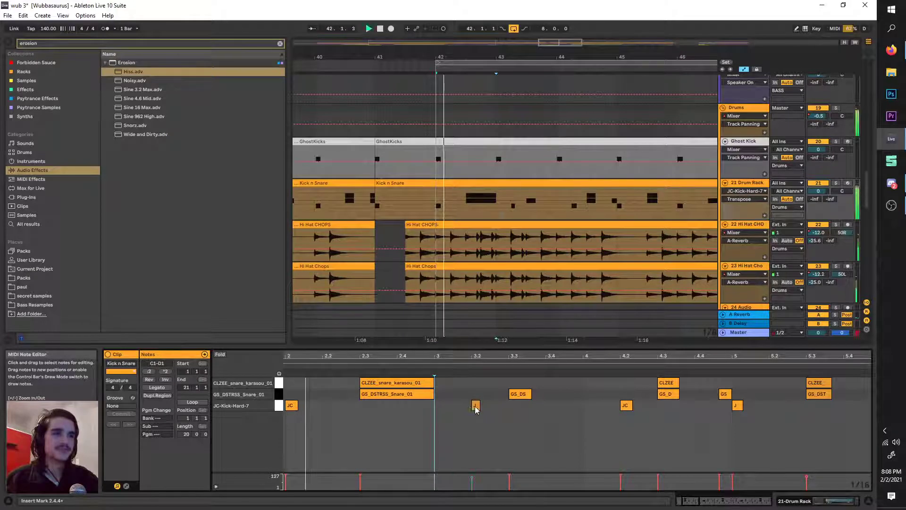
{"action": "mouse_move", "coordinate": [476, 409]}
{"action": "left_mouse_down"}
{"action": "mouse_move", "coordinate": [439, 408]}
{"action": "mouse_move", "coordinate": [467, 407]}
{"action": "left_mouse_up"}
{"action": "scroll", "coordinate": [466, 412], "scroll_direction": "left", "scroll_amount": 1}
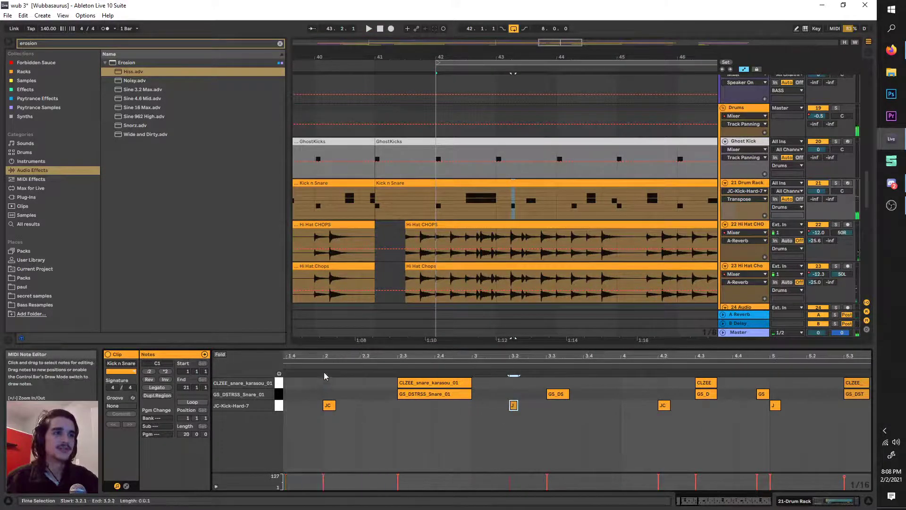
{"action": "left_click", "coordinate": [325, 377]}
{"action": "key", "text": "space"}
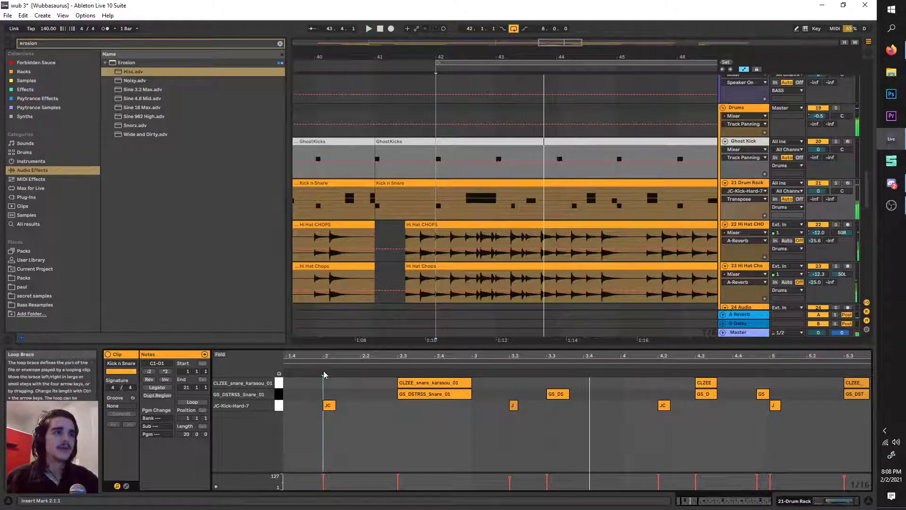
Nudge the JC-Kick-Hard-7 note at 2.1.1 slightly later off the grid and fine-tune its position during playback.
{"action": "left_click_drag", "start_coordinate": [332, 407], "coordinate": [341, 407]}
{"action": "key", "text": "space"}
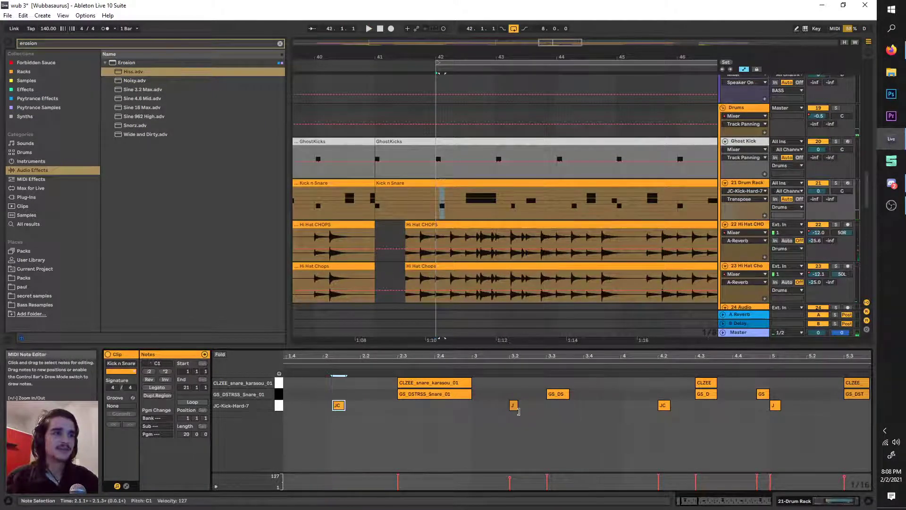
{"action": "left_click", "coordinate": [333, 406]}
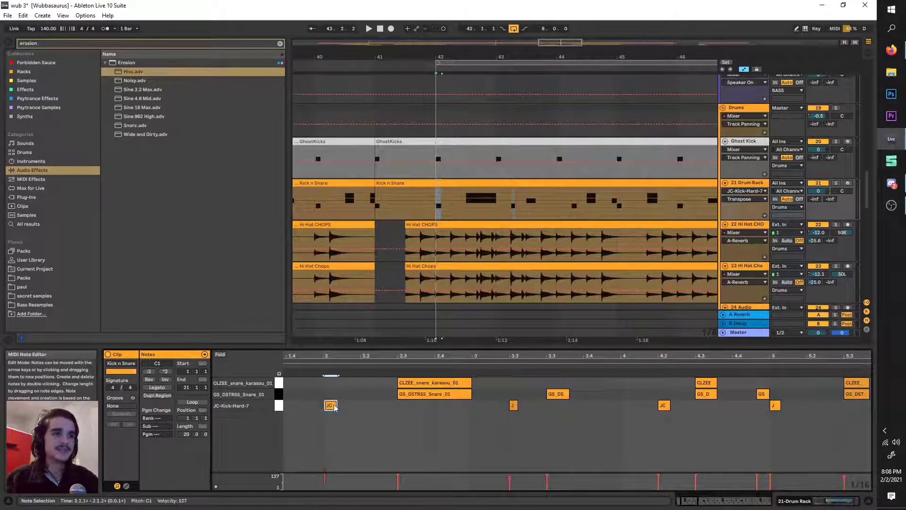
Select the JC-Kick-Hard-7 note at 3.2.1 in the Kick n Snare clip and play the kick pattern from bar 42.
{"action": "left_click", "coordinate": [513, 405]}
{"action": "left_click", "coordinate": [316, 365]}
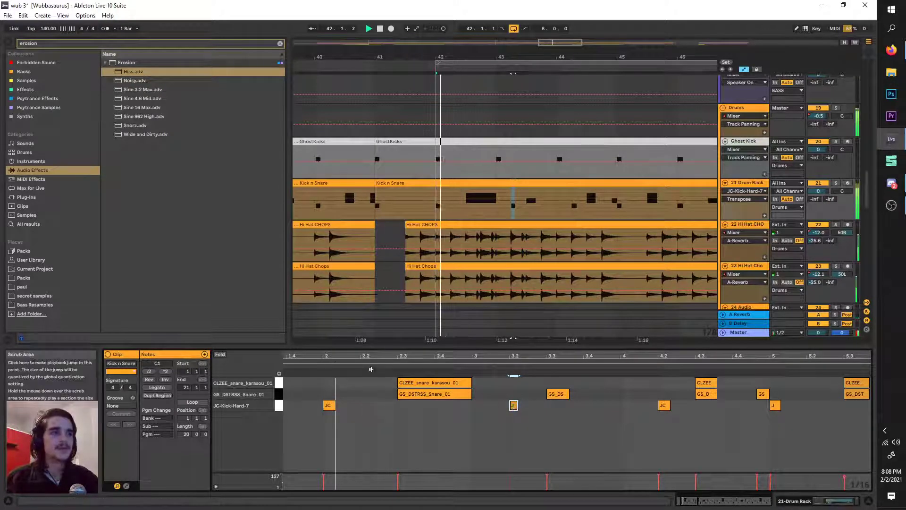
{"action": "left_click", "coordinate": [513, 406]}
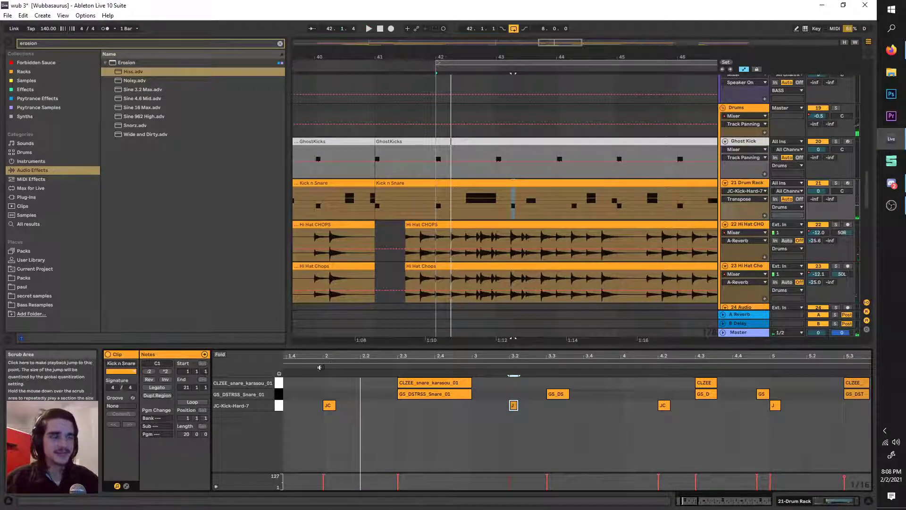
{"action": "scroll", "coordinate": [446, 416], "scroll_direction": "right", "scroll_amount": 1}
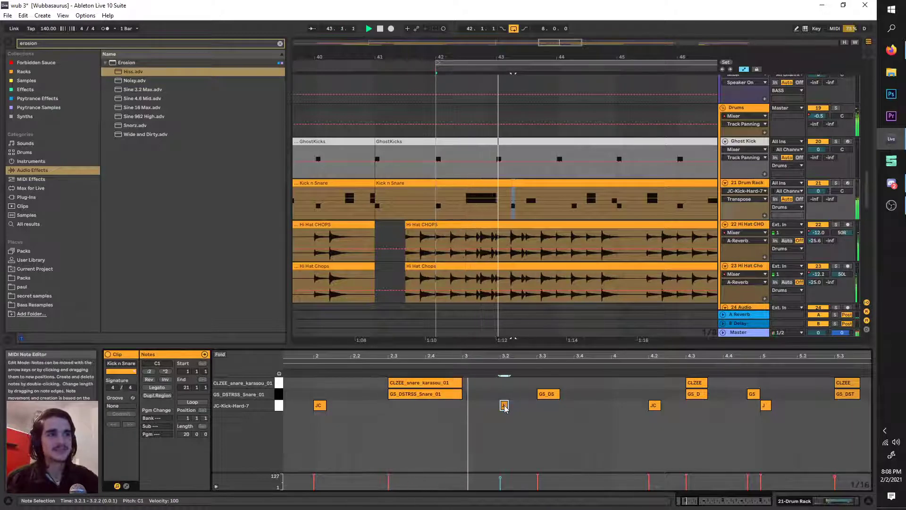
Move the JC-Kick-Hard-7 note at 3.2.1 to 3.1.1 and play the changed pattern from bar 42.
{"action": "left_click_drag", "start_coordinate": [504, 409], "coordinate": [467, 409]}
{"action": "key", "text": "space"}
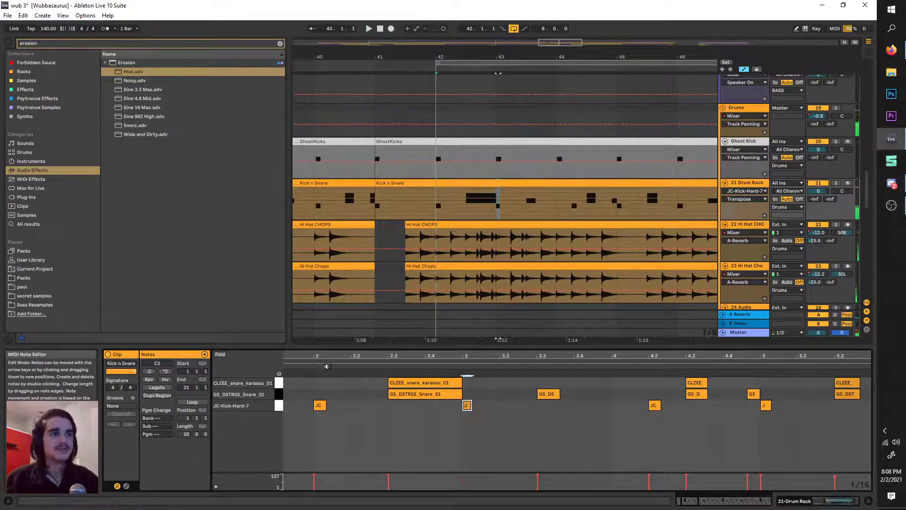
{"action": "left_click", "coordinate": [315, 365]}
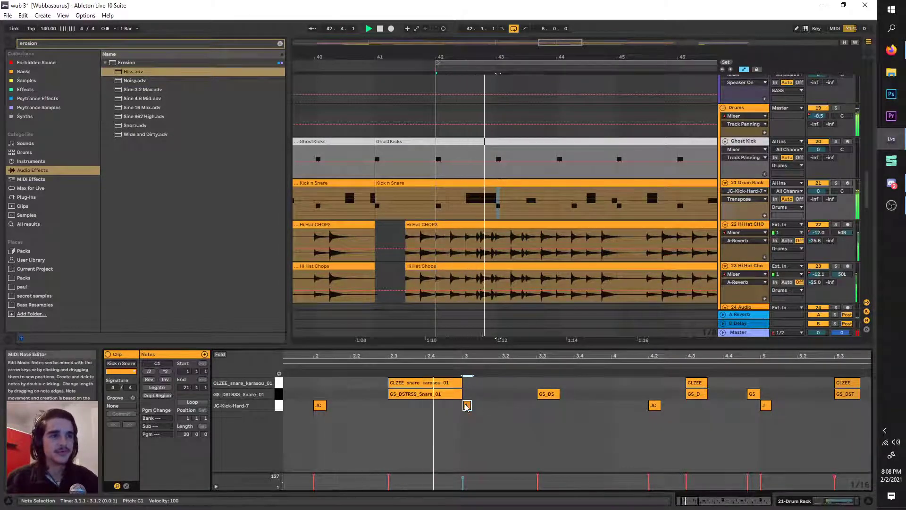
Return the JC-Kick-Hard-7 note to 3.2.1 and play the pattern again from bar 42.
{"action": "left_click_drag", "start_coordinate": [467, 407], "coordinate": [504, 406]}
{"action": "left_click", "coordinate": [314, 365]}
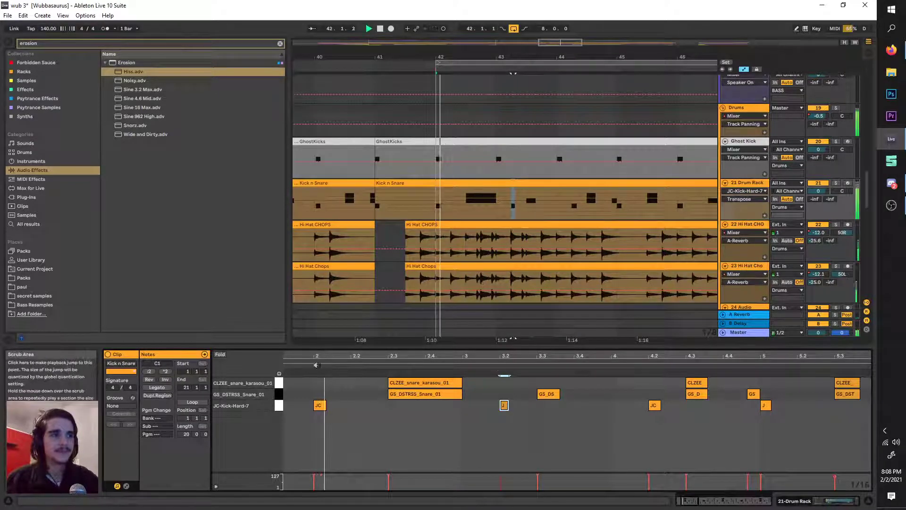
{"action": "left_click", "coordinate": [314, 365]}
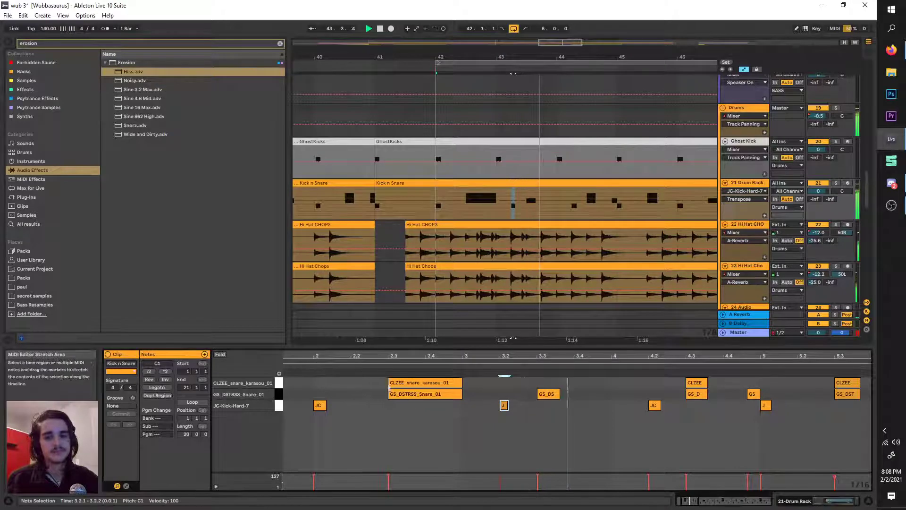
{"action": "scroll", "coordinate": [409, 412], "scroll_direction": "down", "scroll_amount": 2}
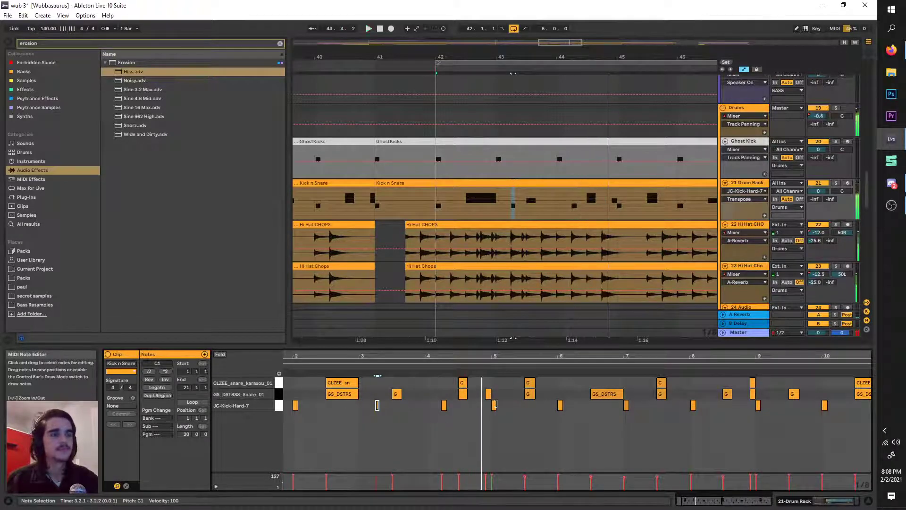
{"action": "scroll", "coordinate": [512, 267], "scroll_direction": "down", "scroll_amount": 3}
Show the Drum Rack's devices, search the whole library for "groove" and browse the swing groove files.
{"action": "double_click", "coordinate": [754, 184]}
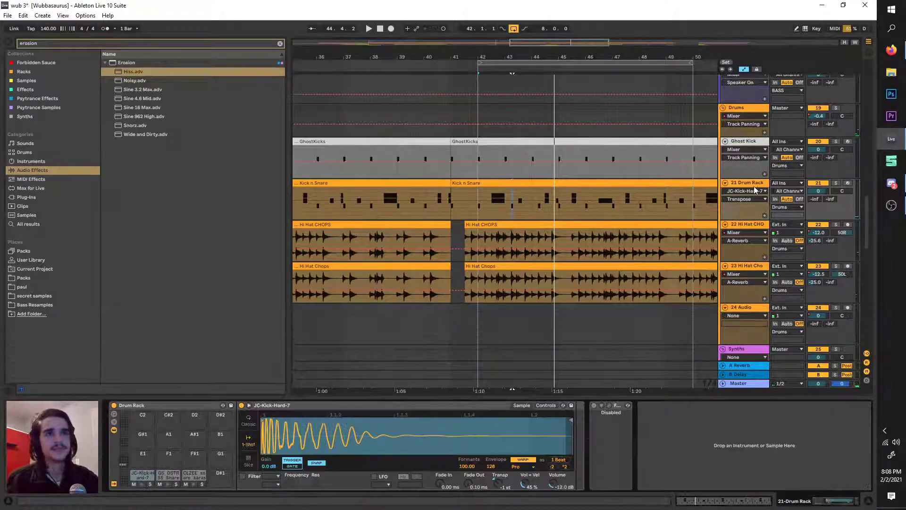
{"action": "key", "text": "ctrl+f"}
{"action": "type", "text": "groove"}
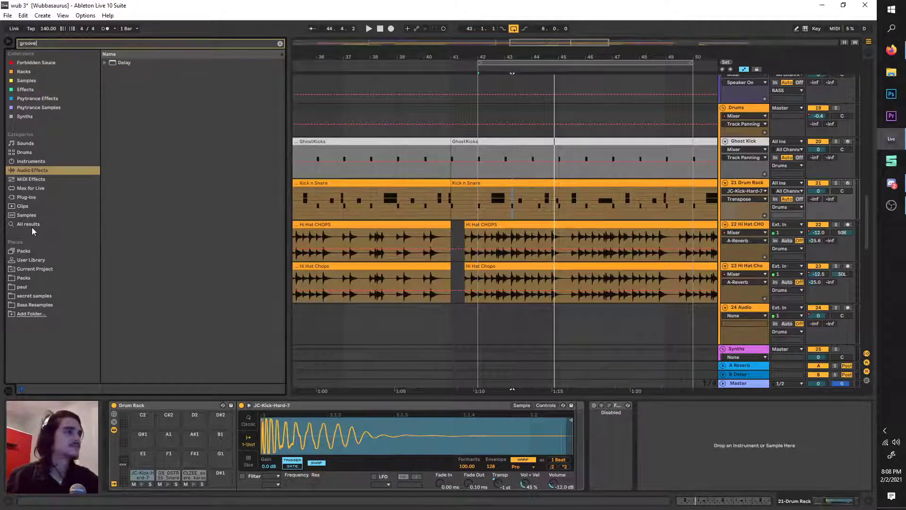
{"action": "left_click", "coordinate": [32, 226]}
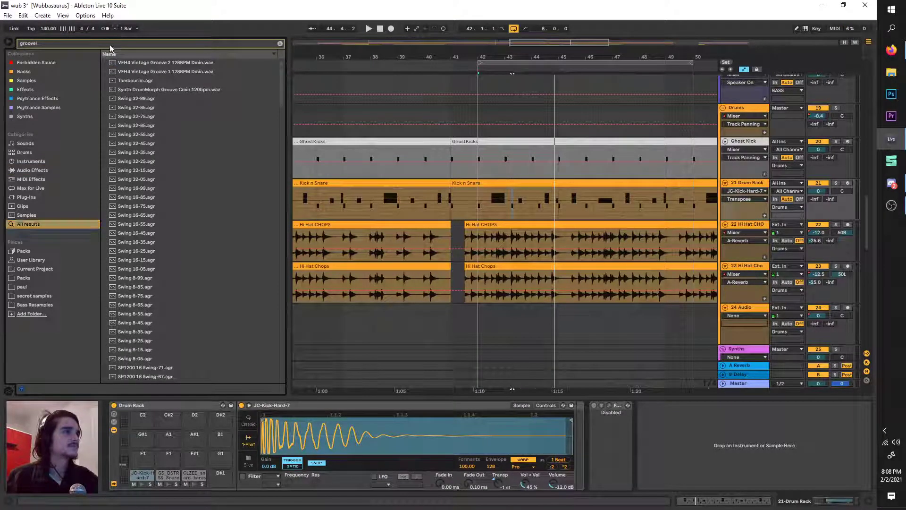
{"action": "scroll", "coordinate": [258, 121], "scroll_direction": "down", "scroll_amount": 5}
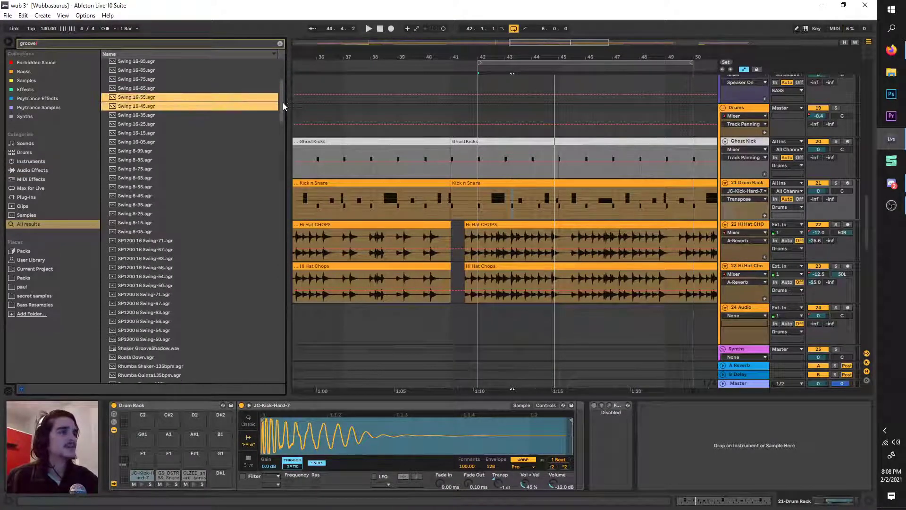
{"action": "left_click_drag", "start_coordinate": [282, 103], "coordinate": [271, 214]}
{"action": "scroll", "coordinate": [265, 349], "scroll_direction": "down", "scroll_amount": 3}
{"action": "left_click", "coordinate": [271, 214]}
Open the Kick n Snare clip that starts at bar 41 and look further through the MPC and Logic swing grooves.
{"action": "left_click", "coordinate": [539, 198]}
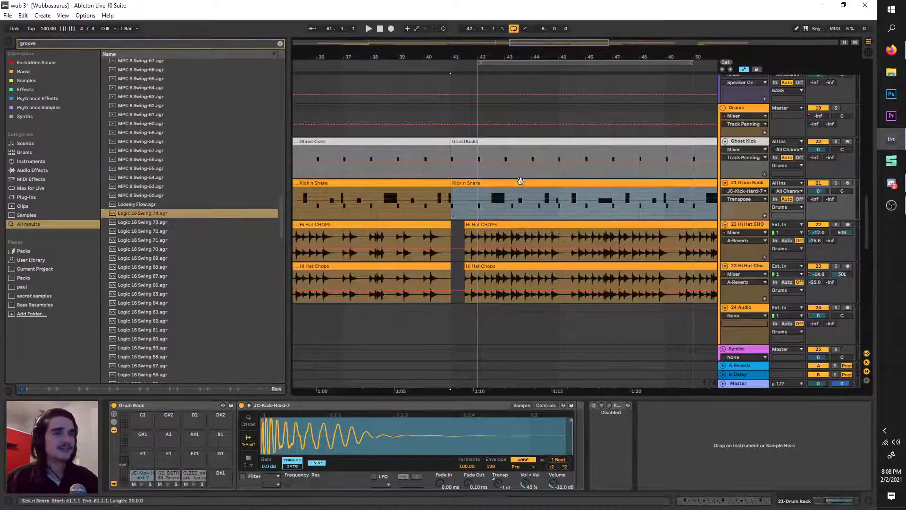
{"action": "double_click", "coordinate": [495, 188]}
{"action": "scroll", "coordinate": [213, 187], "scroll_direction": "up", "scroll_amount": 1}
{"action": "scroll", "coordinate": [213, 187], "scroll_direction": "up", "scroll_amount": 1}
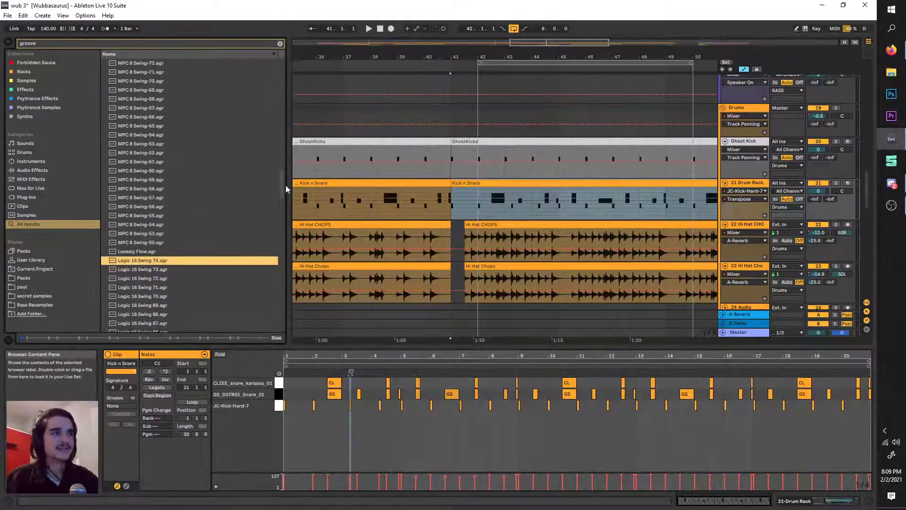
{"action": "mouse_move", "coordinate": [282, 173]}
{"action": "left_mouse_down"}
{"action": "mouse_move", "coordinate": [276, 86]}
{"action": "mouse_move", "coordinate": [276, 181]}
{"action": "left_mouse_up"}
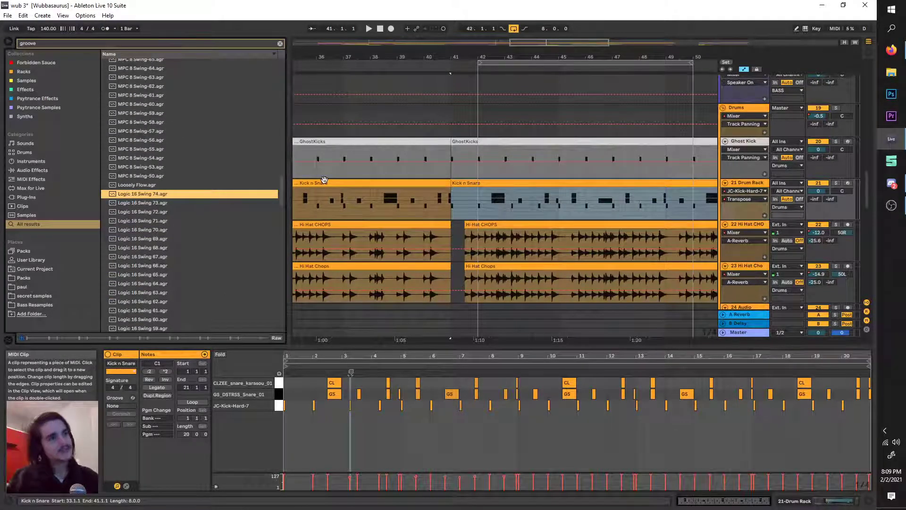
Solo the 22 Hi Hat CHOPS track, play it and move the loop to start at bar 41.
{"action": "left_click", "coordinate": [835, 224]}
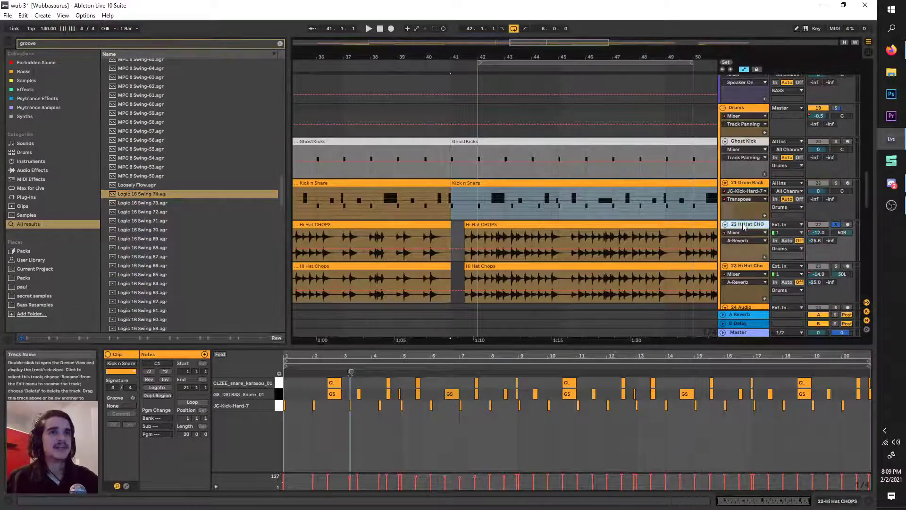
{"action": "key", "text": "space"}
{"action": "scroll", "coordinate": [487, 209], "scroll_direction": "down", "scroll_amount": 3}
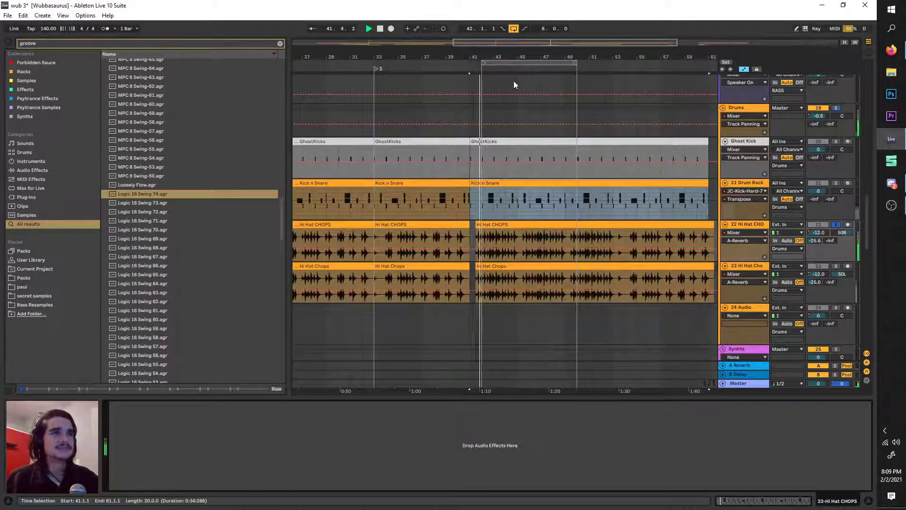
{"action": "left_click_drag", "start_coordinate": [514, 63], "coordinate": [502, 63]}
Solo the 21 Drum Rack track during playback and move the loop start to bar 42.
{"action": "left_click", "coordinate": [835, 182]}
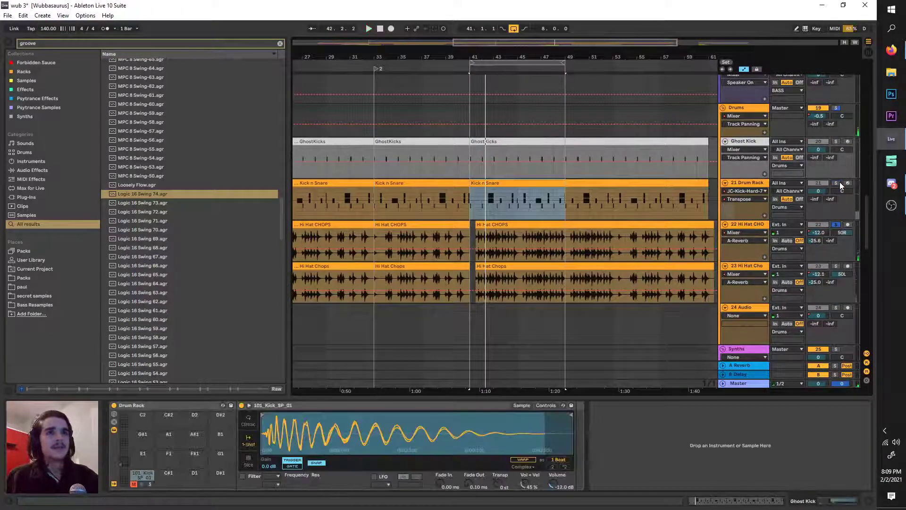
{"action": "scroll", "coordinate": [512, 90], "scroll_direction": "up", "scroll_amount": 3}
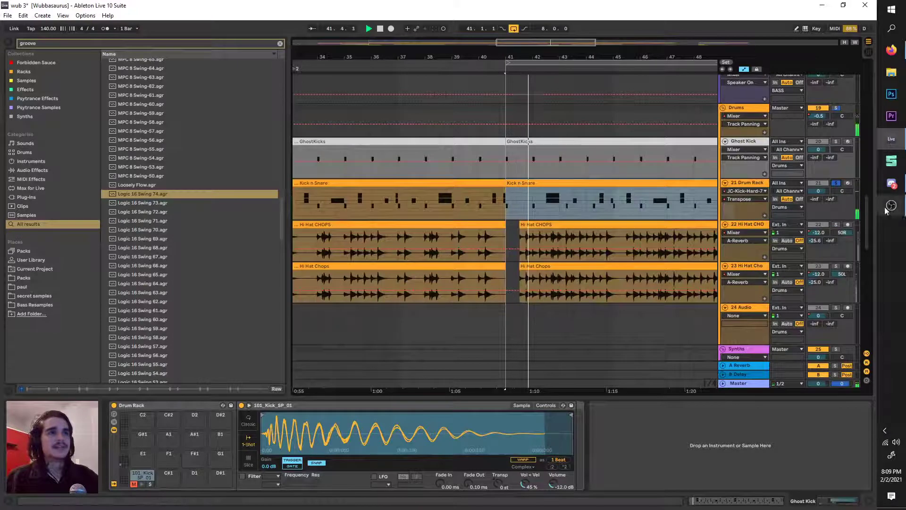
{"action": "mouse_move", "coordinate": [537, 58]}
{"action": "left_mouse_down"}
{"action": "mouse_move", "coordinate": [471, 58]}
{"action": "mouse_move", "coordinate": [532, 61]}
{"action": "left_mouse_up"}
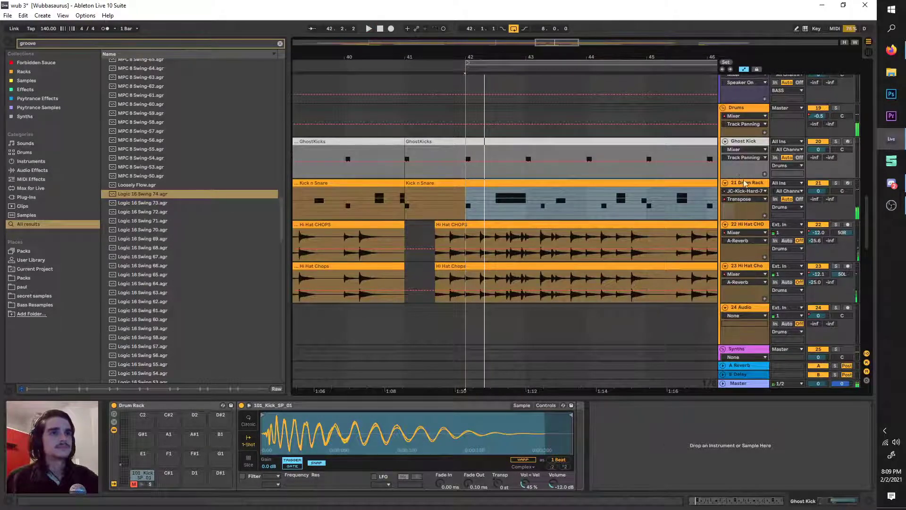
Search the audio effects for "eq" and add EQ Eight after the Drum Rack on track 21.
{"action": "left_click", "coordinate": [759, 188]}
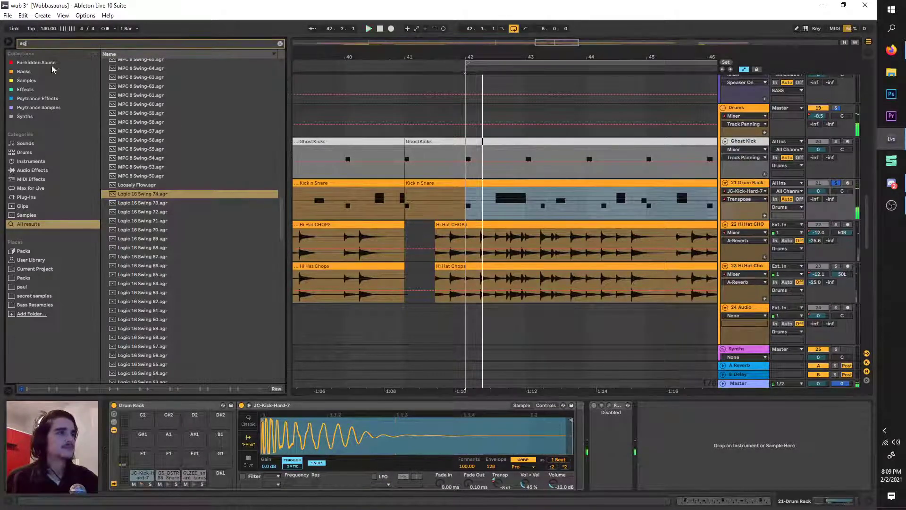
{"action": "left_click", "coordinate": [47, 171]}
{"action": "left_click_drag", "start_coordinate": [115, 84], "coordinate": [582, 448]}
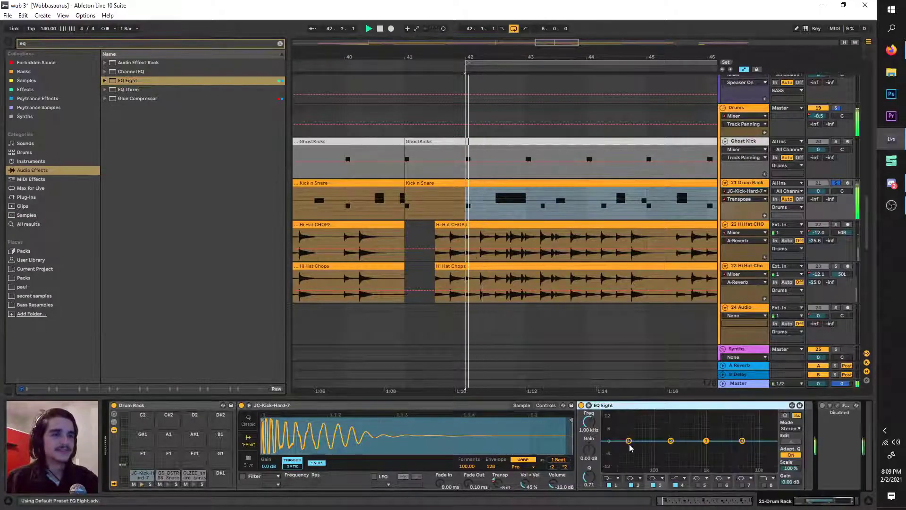
Play the kick repeatedly from bar 42 while trying transpositions of JC-Kick-Hard-7 down to -9 st.
{"action": "right_click", "coordinate": [588, 421]}
{"action": "left_click", "coordinate": [528, 391]}
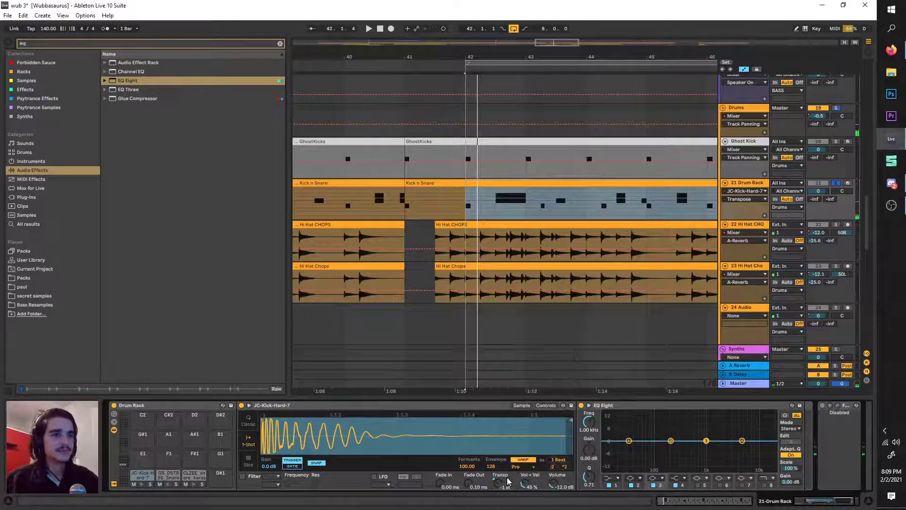
{"action": "key", "text": "space"}
{"action": "key", "text": "space"}
{"action": "key", "text": "space"}
{"action": "key", "text": "space"}
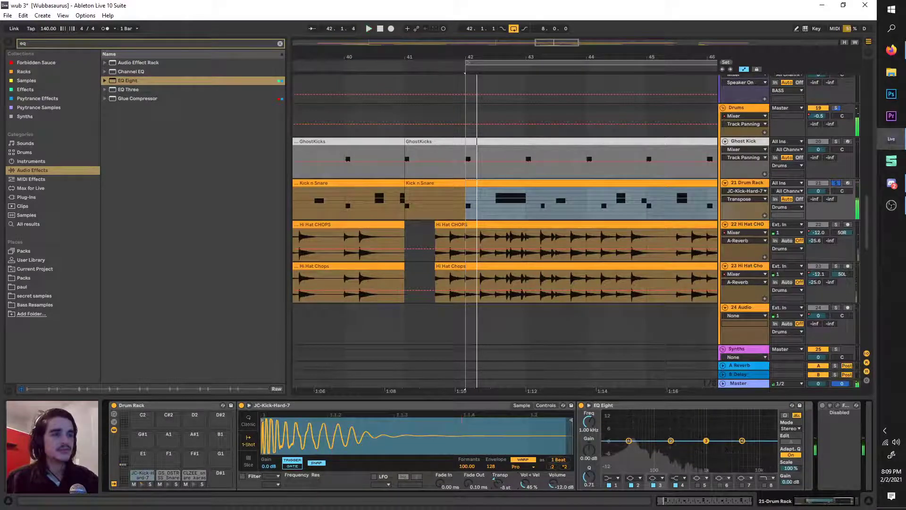
{"action": "key", "text": "space"}
{"action": "key", "text": "space"}
{"action": "key", "text": "space"}
{"action": "key", "text": "space"}
{"action": "key", "text": "space"}
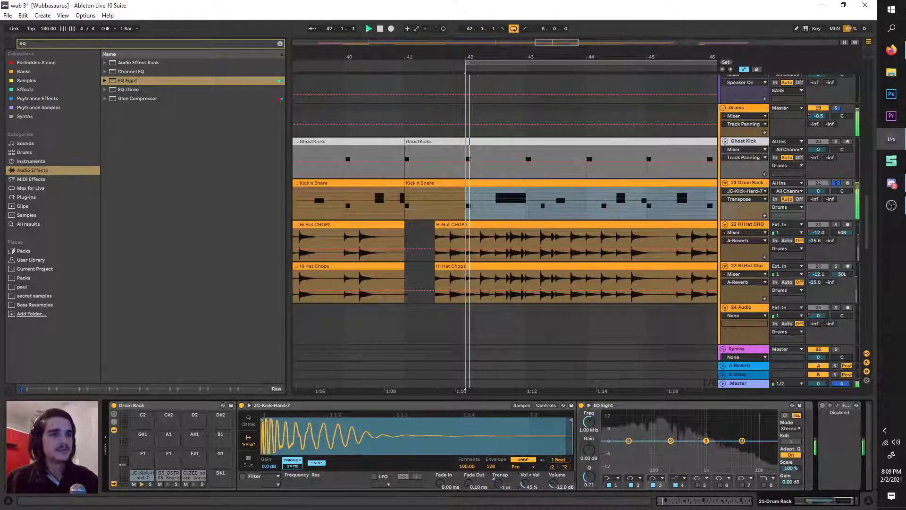
{"action": "key", "text": "space"}
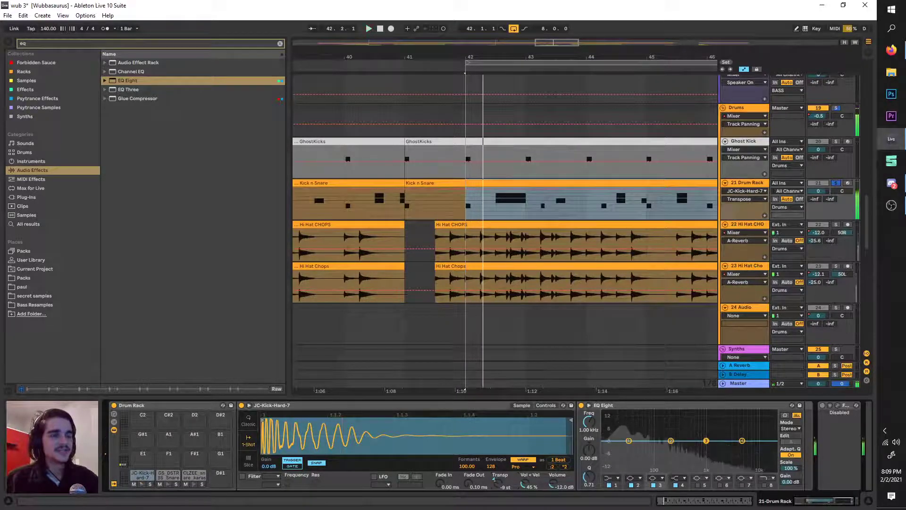
Adjust EQ Eight's first band during kick playback, ending at 31.0 Hz and 0.12 dB gain.
{"action": "key", "text": "space"}
{"action": "key", "text": "space"}
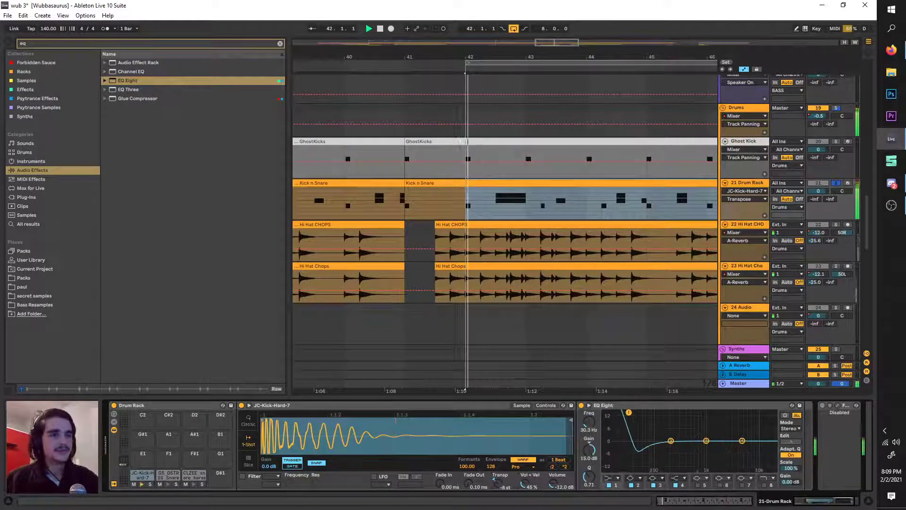
{"action": "key", "text": "space"}
{"action": "key", "text": "space"}
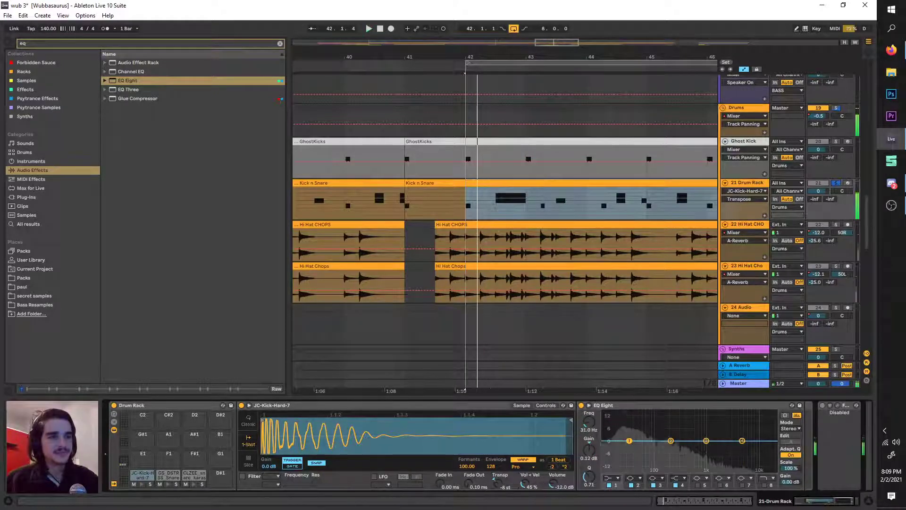
Expand and enlarge the EQ Eight display to examine the kick's spectrum during playback.
{"action": "key", "text": "space"}
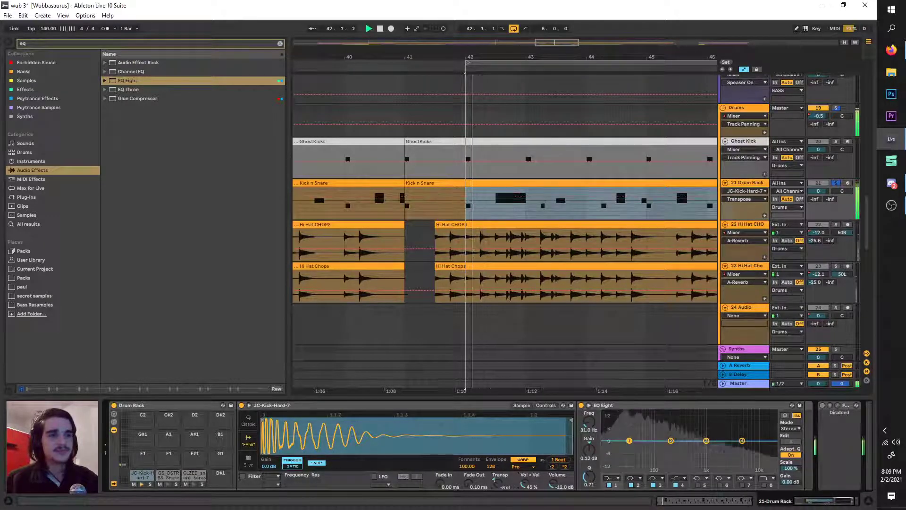
{"action": "left_click", "coordinate": [589, 406]}
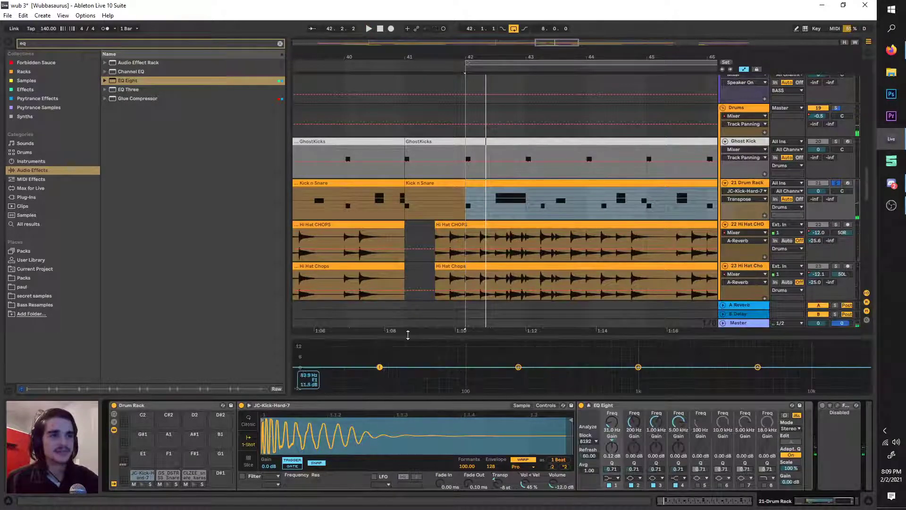
{"action": "left_click_drag", "start_coordinate": [384, 338], "coordinate": [415, 228]}
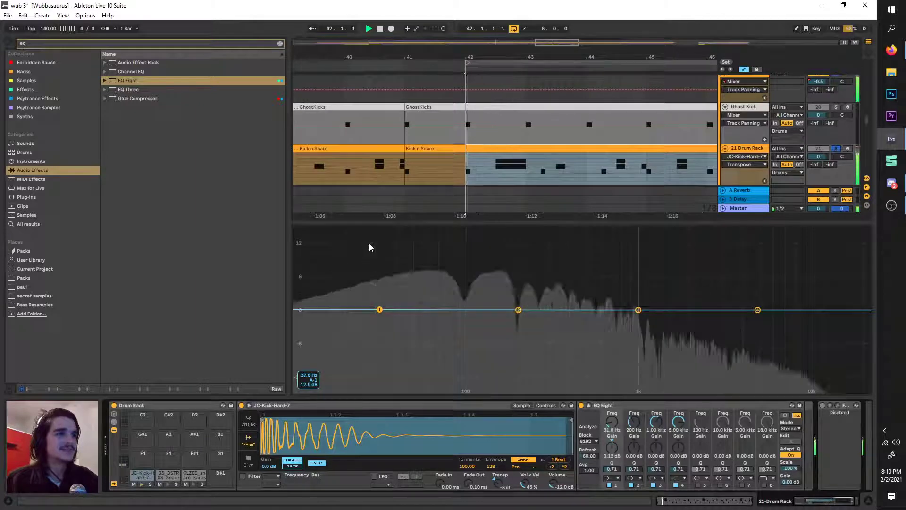
Return the JC-Kick-Hard-7 transposition to its default of 0 st and play the kick from bar 42.
{"action": "right_click", "coordinate": [500, 482]}
{"action": "left_click", "coordinate": [522, 391]}
{"action": "key", "text": "space"}
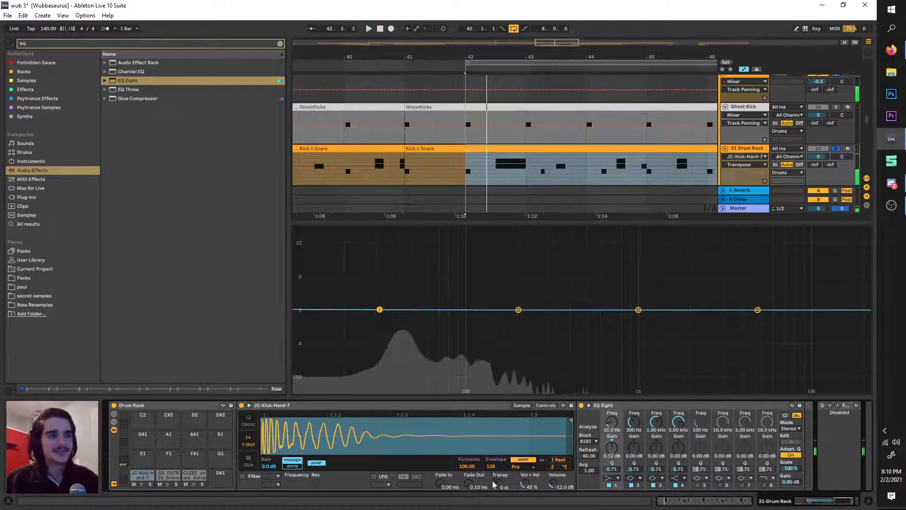
Try lowering the JC-Kick-Hard-7 transposition to -7 st during playback and restore its default of 0 st.
{"action": "left_click_drag", "start_coordinate": [504, 488], "coordinate": [504, 498]}
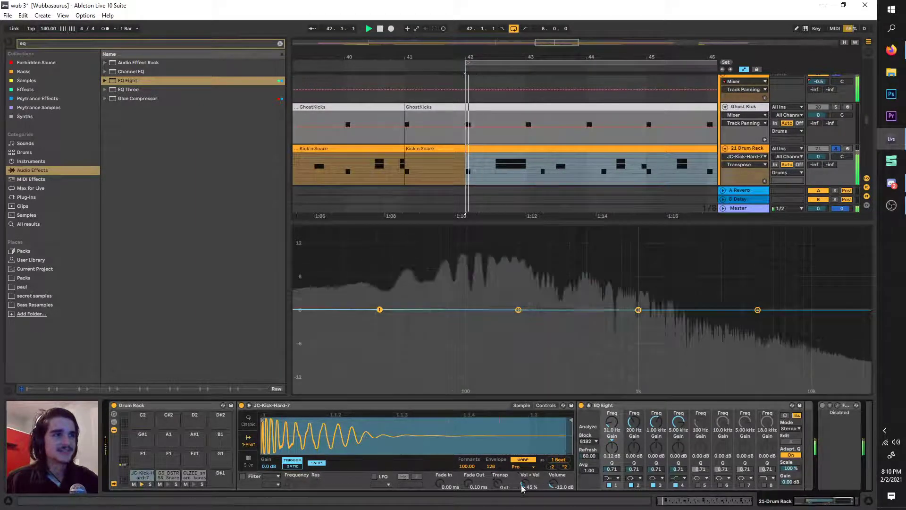
{"action": "right_click", "coordinate": [499, 485]}
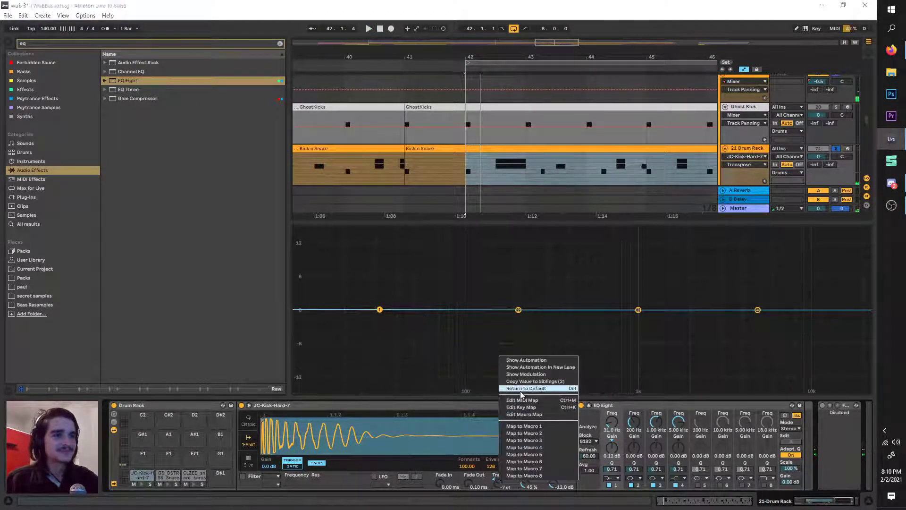
{"action": "left_click", "coordinate": [514, 395]}
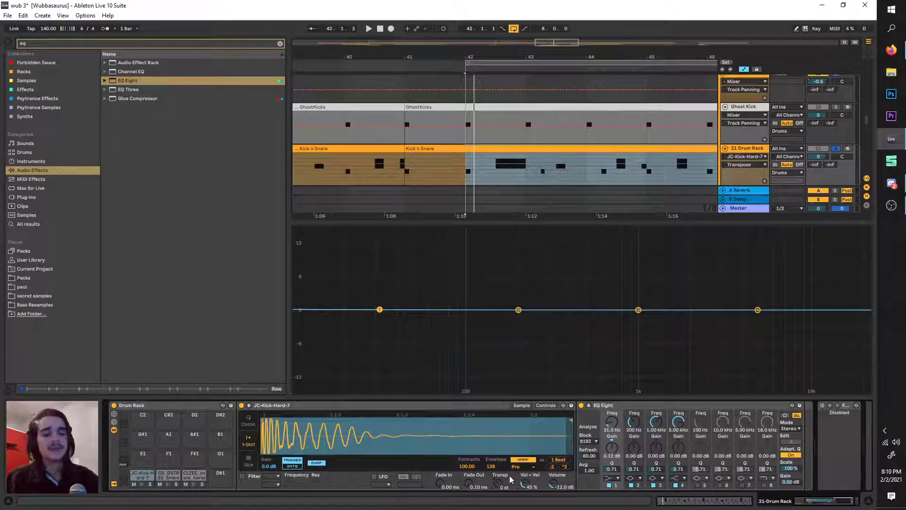
Try JC-Kick-Hard-7 transpositions of -7 st and -3 st during playback from bar 42 and restore the default of 0 st.
{"action": "key", "text": "Down"}
{"action": "key", "text": "space"}
{"action": "key", "text": "space"}
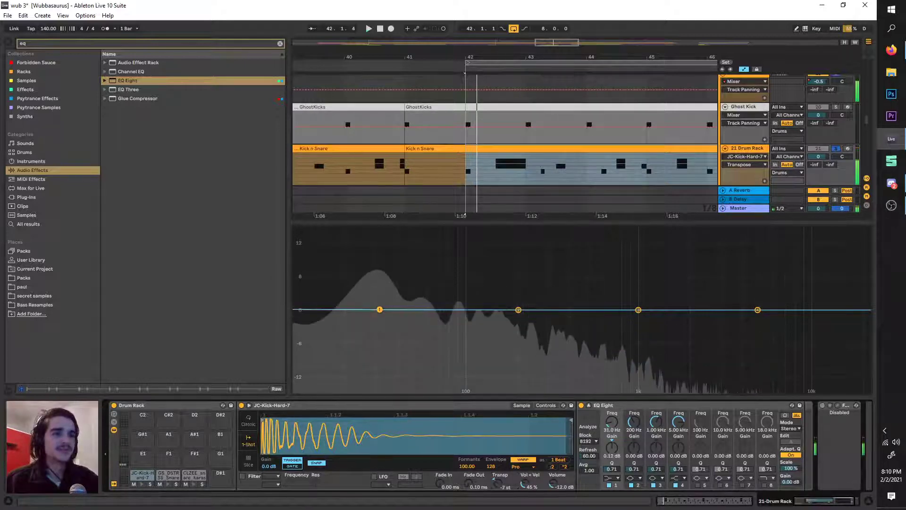
{"action": "key", "text": "Down"}
{"action": "key", "text": "space"}
{"action": "key", "text": "space"}
{"action": "key", "text": "space"}
{"action": "key", "text": "space"}
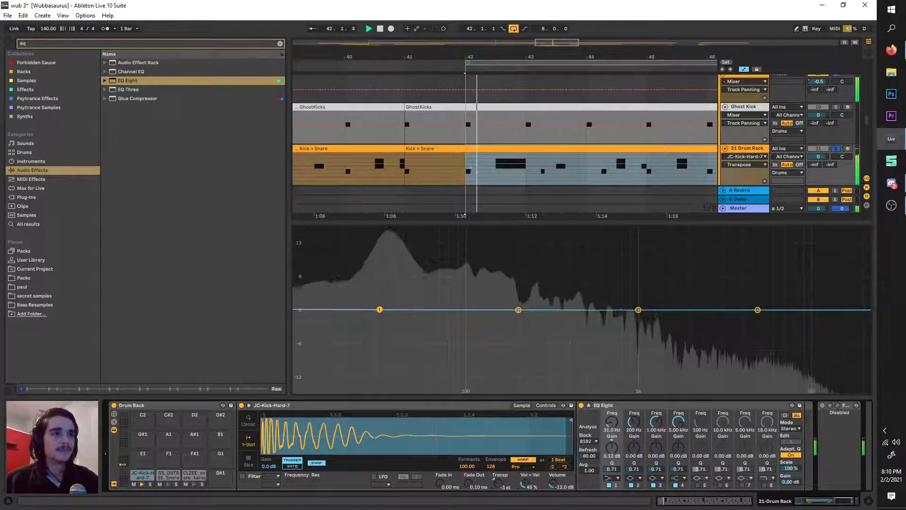
{"action": "key", "text": "space"}
{"action": "key", "text": "space"}
{"action": "right_click", "coordinate": [503, 484]}
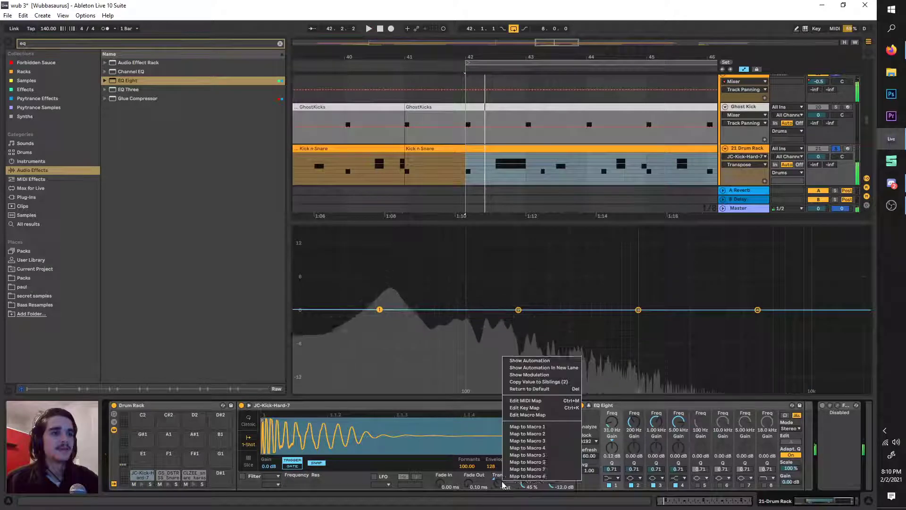
{"action": "left_click", "coordinate": [526, 389]}
{"action": "key", "text": "space"}
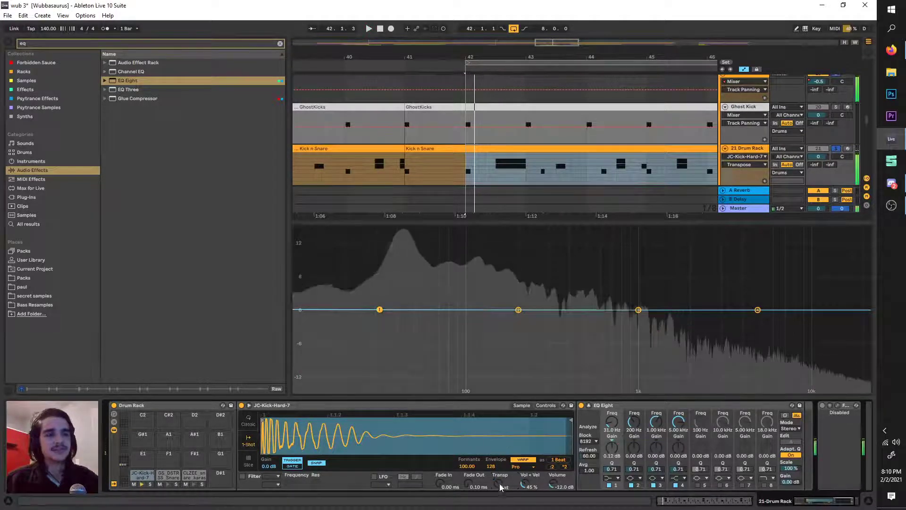
Try raising the JC-Kick-Hard-7 transposition to +1 st during playback and bring it back to 0 st.
{"action": "key", "text": "Up"}
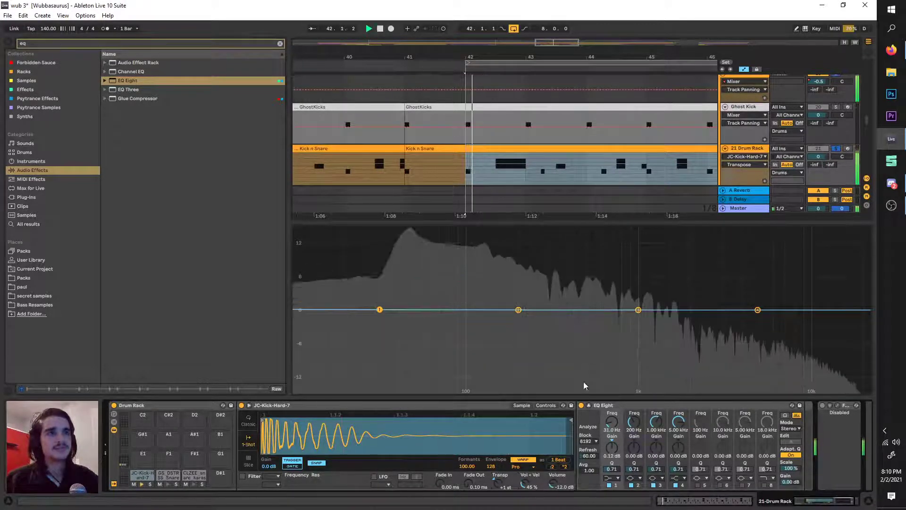
{"action": "key", "text": "Up"}
{"action": "key", "text": "Down"}
{"action": "key", "text": "Down"}
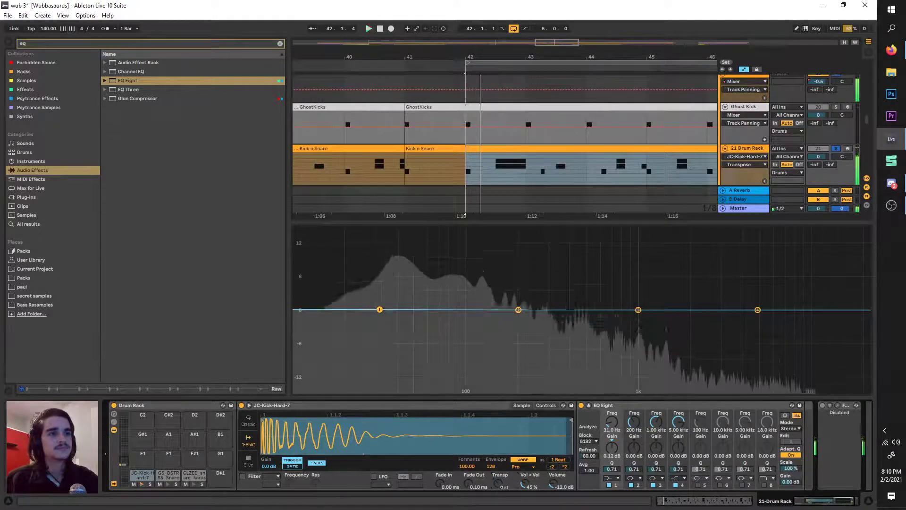
Show the devices inside the Drums group's DRUM MASTER rack and expand its Reverb.
{"action": "scroll", "coordinate": [747, 87], "scroll_direction": "up", "scroll_amount": 2}
{"action": "left_click", "coordinate": [748, 97]}
{"action": "left_click", "coordinate": [748, 95]}
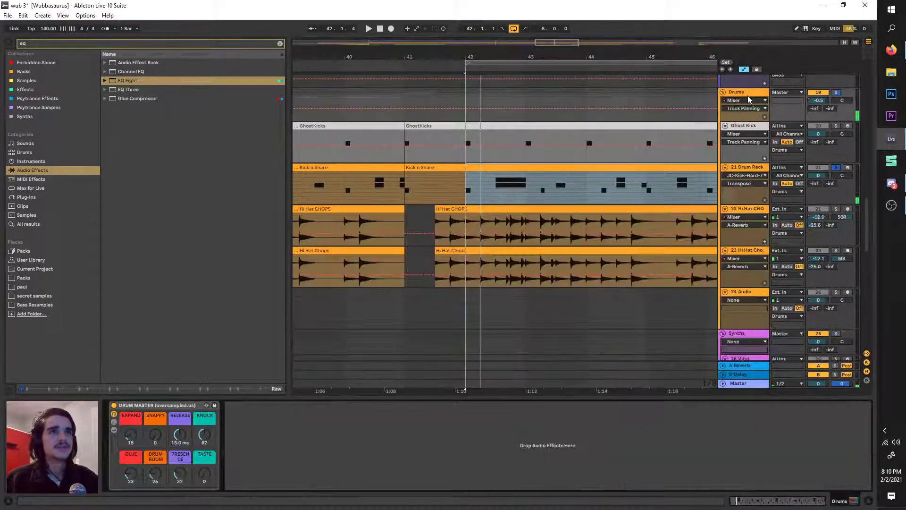
{"action": "left_click", "coordinate": [115, 430]}
{"action": "double_click", "coordinate": [421, 469]}
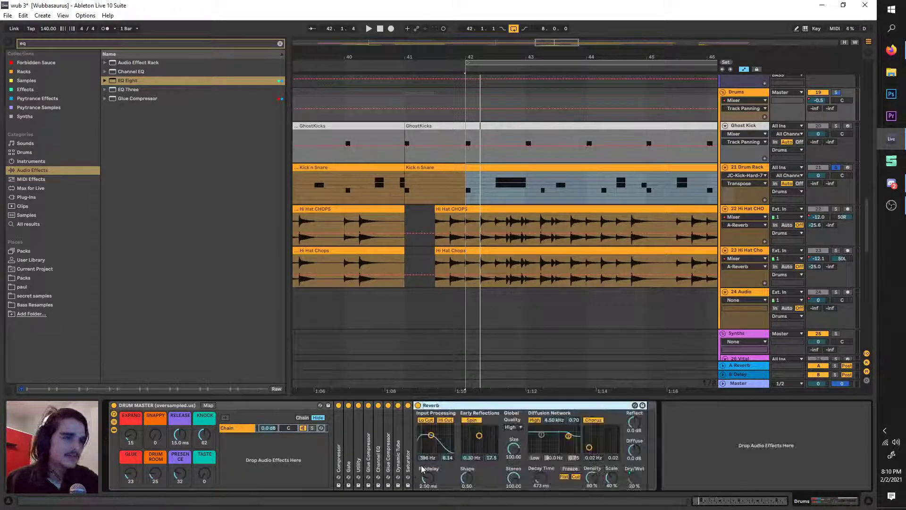
Compare the drums during playback with the Reverb and the whole DRUM MASTER rack switched off and on.
{"action": "left_click", "coordinate": [417, 405]}
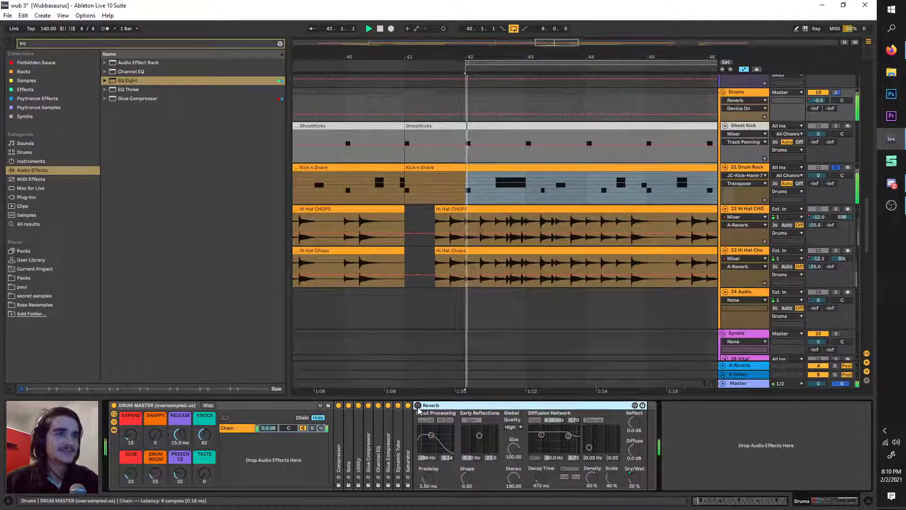
{"action": "left_click", "coordinate": [418, 405]}
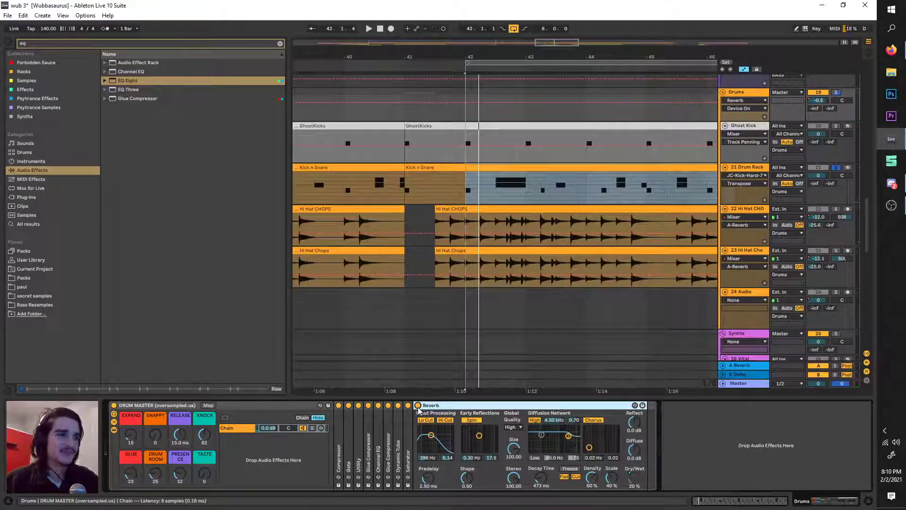
{"action": "key", "text": "space"}
{"action": "left_click", "coordinate": [114, 405]}
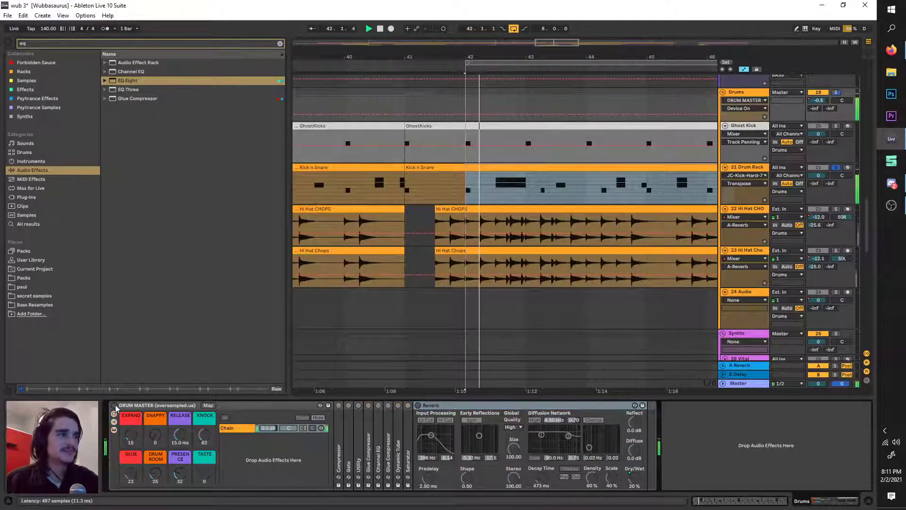
{"action": "left_click", "coordinate": [113, 405]}
{"action": "left_click", "coordinate": [417, 405]}
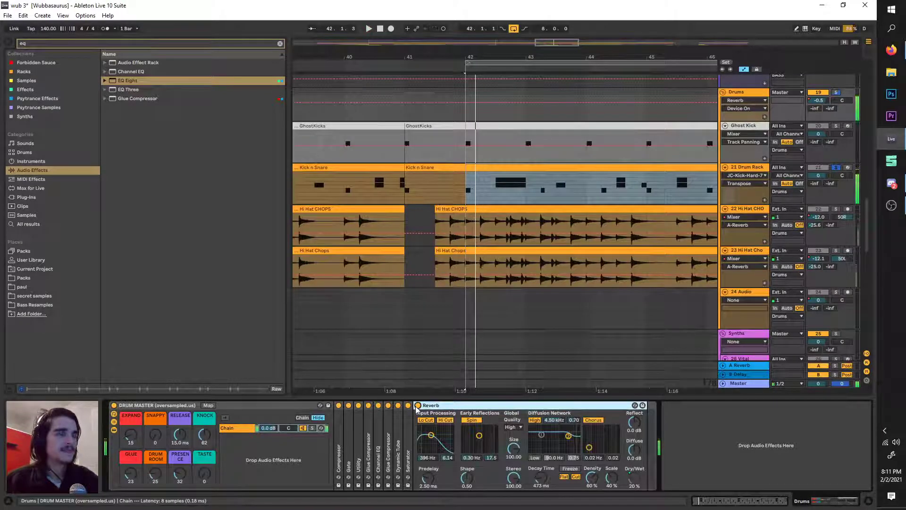
Check the Drum Rack track's devices, return to the Drums group and audition its Reverb bypassed and active.
{"action": "left_click", "coordinate": [747, 167]}
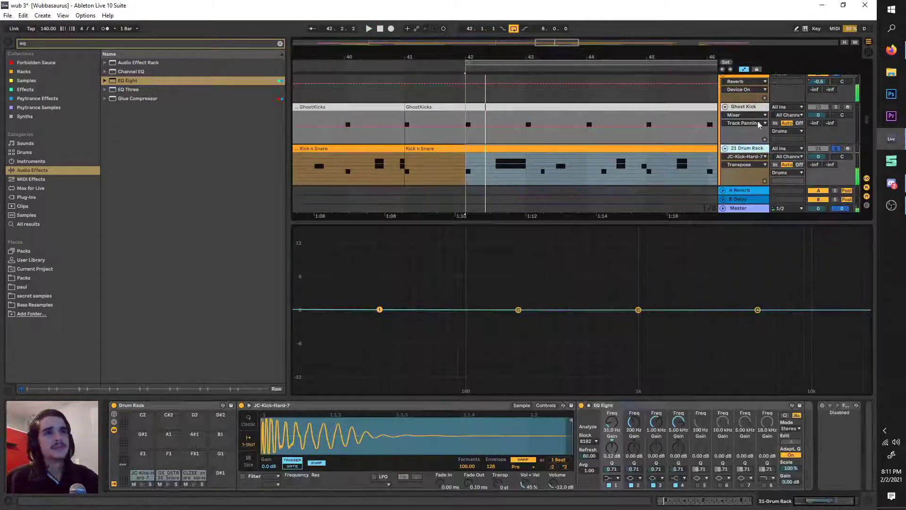
{"action": "scroll", "coordinate": [736, 130], "scroll_direction": "up", "scroll_amount": 1}
{"action": "left_click", "coordinate": [741, 93]}
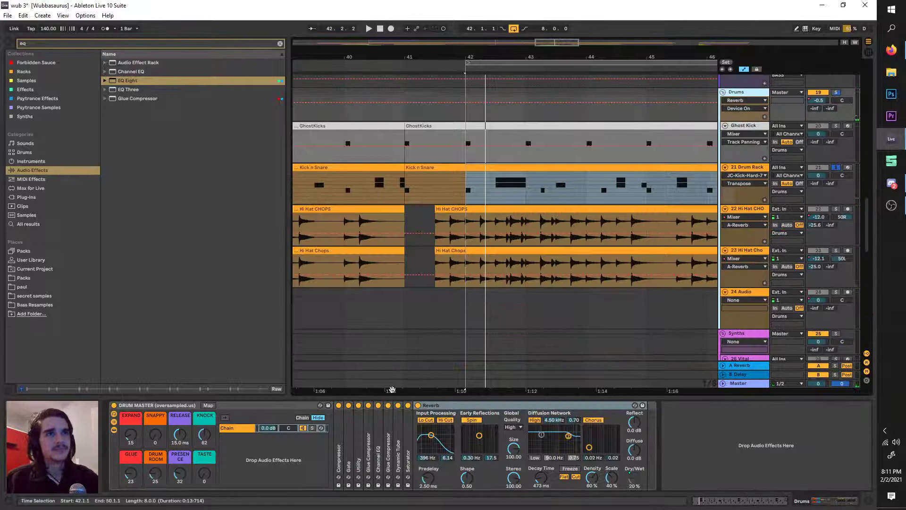
{"action": "left_click", "coordinate": [418, 405]}
{"action": "key", "text": "space"}
{"action": "left_click", "coordinate": [418, 405]}
{"action": "key", "text": "space"}
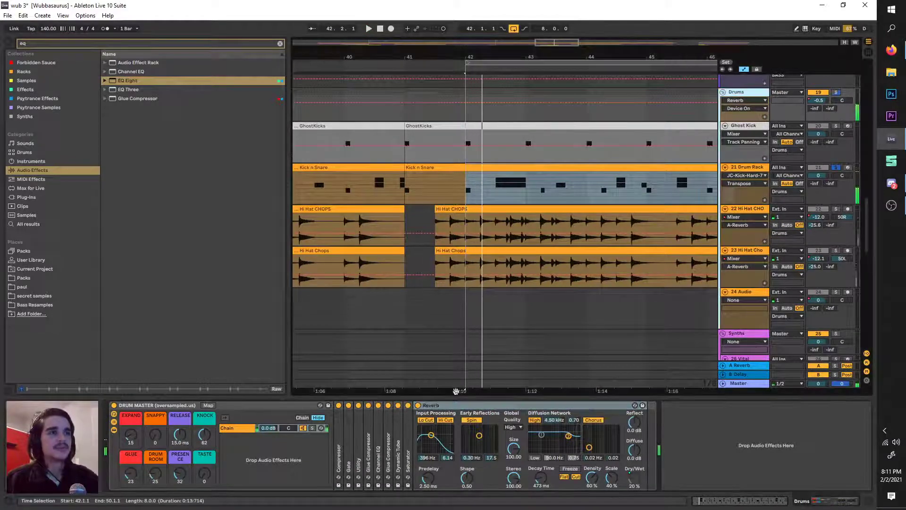
Review the device chains of the Ghost Kick and Drum Rack tracks and return to the Drums group's chain.
{"action": "left_click", "coordinate": [740, 126]}
{"action": "left_click", "coordinate": [745, 167]}
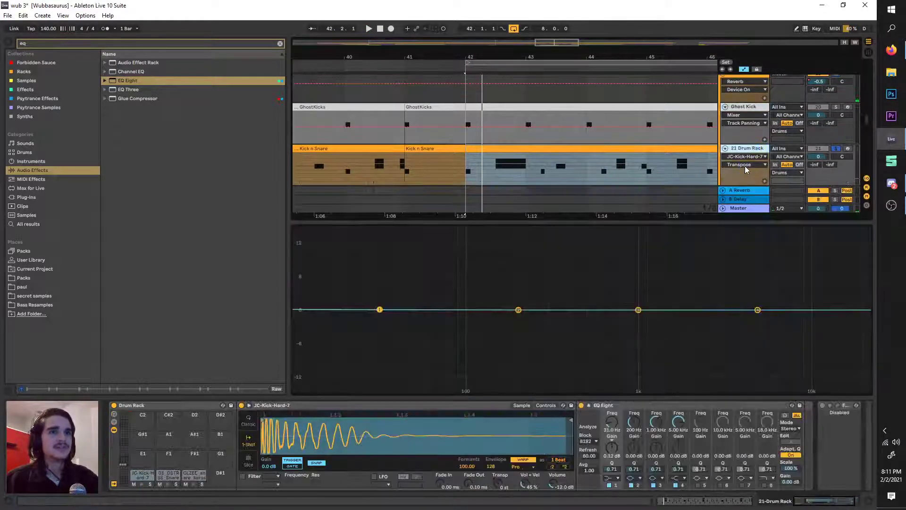
{"action": "left_click", "coordinate": [751, 107]}
{"action": "scroll", "coordinate": [750, 92], "scroll_direction": "up", "scroll_amount": 1}
{"action": "left_click", "coordinate": [743, 105]}
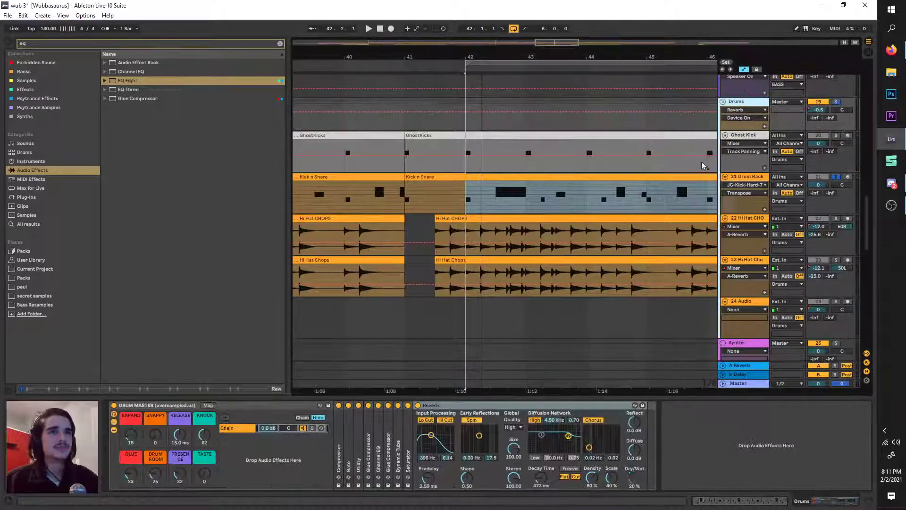
Play the drums from bar 42 and select the Reverb's input filter point.
{"action": "key", "text": "space"}
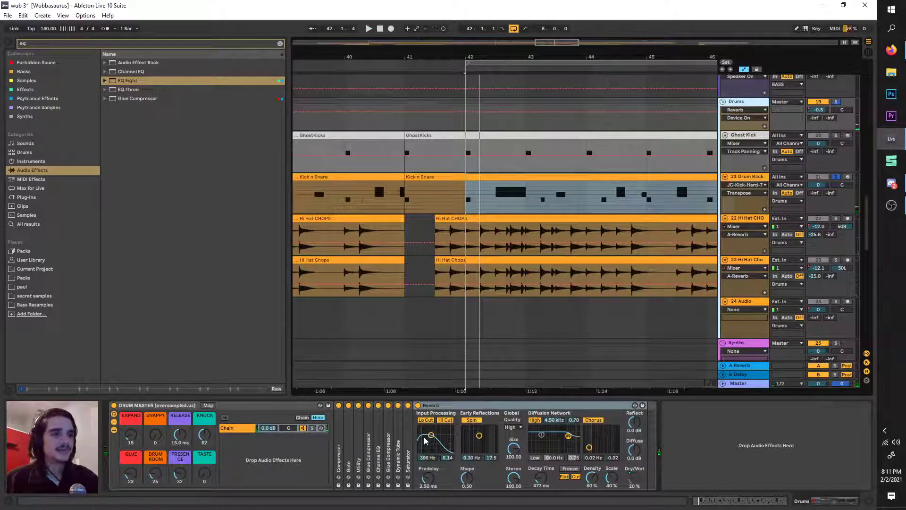
{"action": "left_click", "coordinate": [431, 436]}
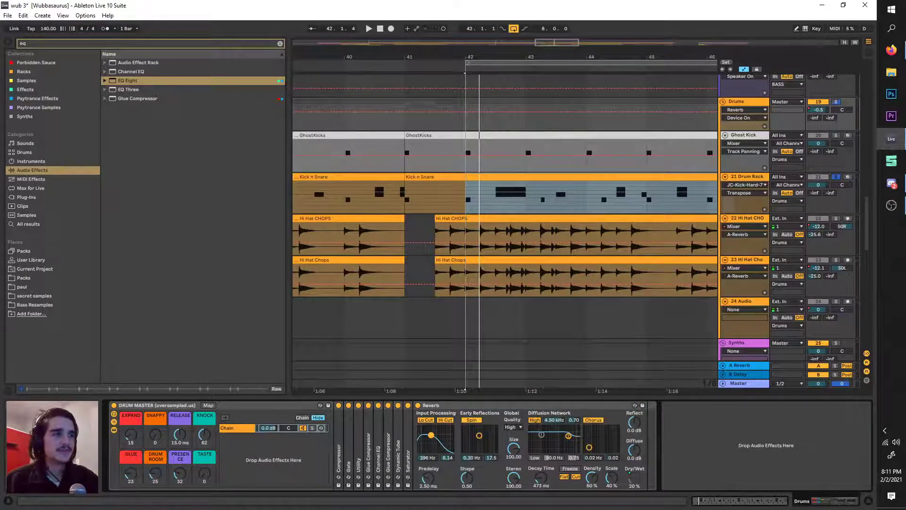
{"action": "key", "text": "Tab"}
{"action": "key", "text": "Tab"}
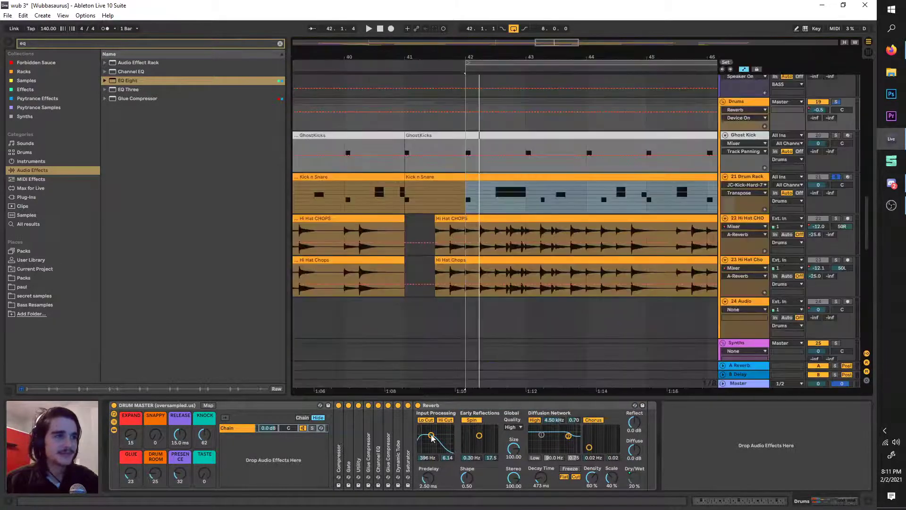
{"action": "left_click", "coordinate": [432, 436]}
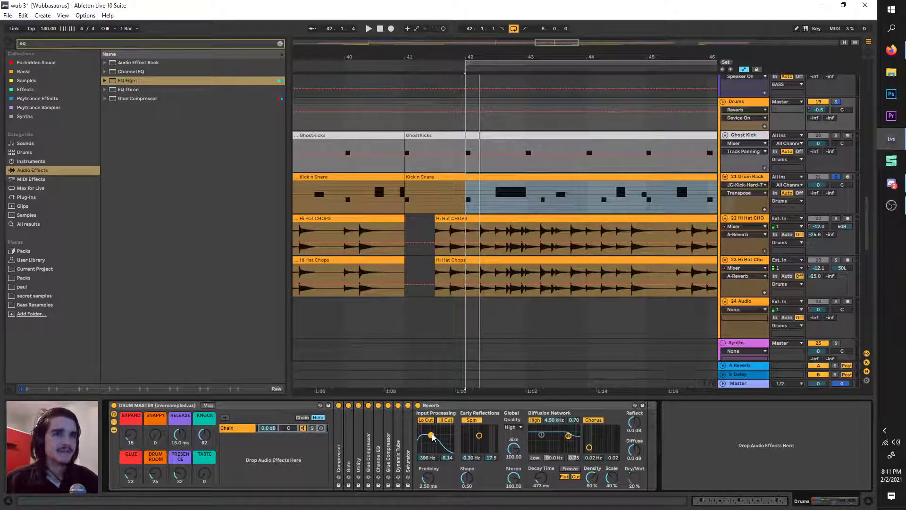
Examine the kick's spectrum in the Drum Rack's EQ Eight during playback, return to the Drums group's Reverb and play again.
{"action": "left_click", "coordinate": [764, 180]}
{"action": "key", "text": "space"}
{"action": "key", "text": "space"}
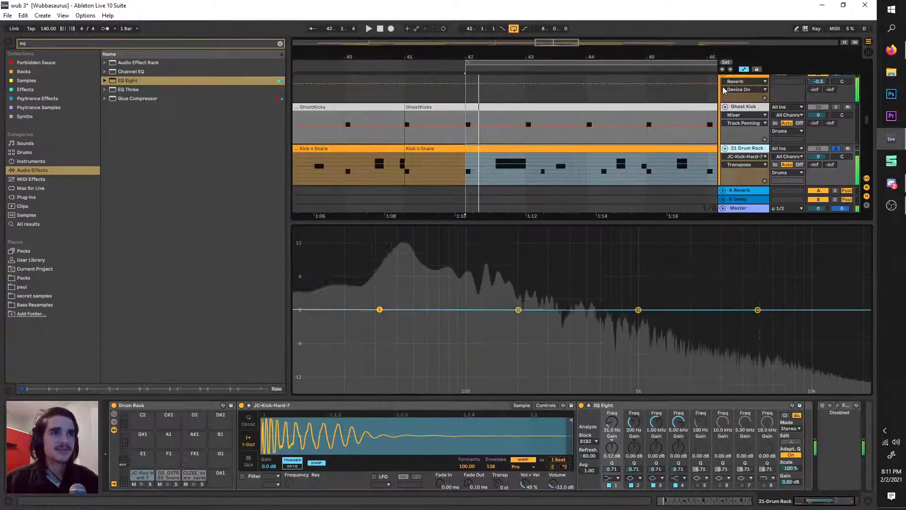
{"action": "scroll", "coordinate": [724, 91], "scroll_direction": "up", "scroll_amount": 1}
{"action": "left_click", "coordinate": [739, 94]}
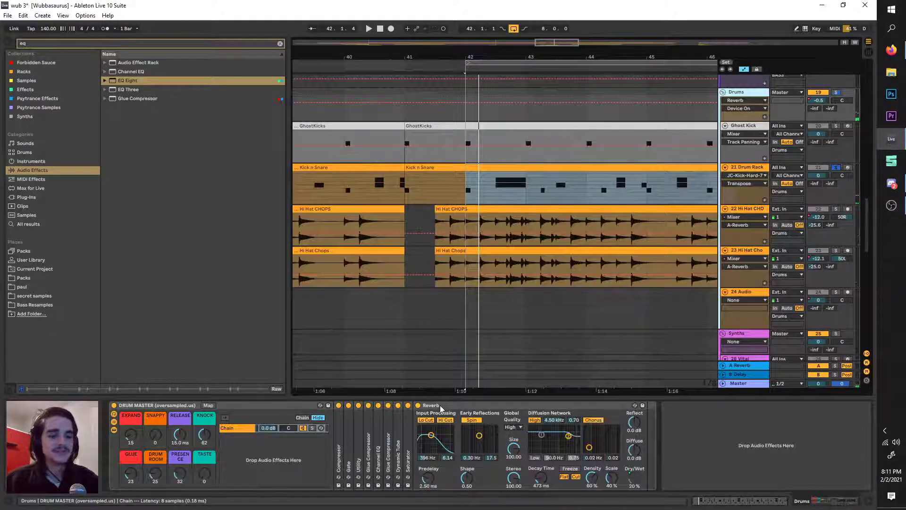
{"action": "key", "text": "space"}
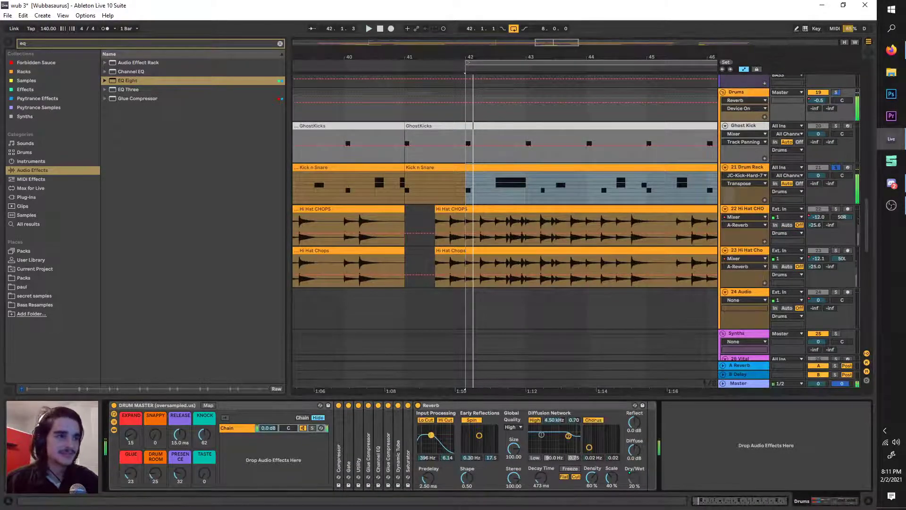
Try raising the Reverb's input filter frequency to 1.57 kHz and up to 2.88 kHz while auditioning the drums.
{"action": "left_click_drag", "start_coordinate": [426, 460], "coordinate": [426, 448]}
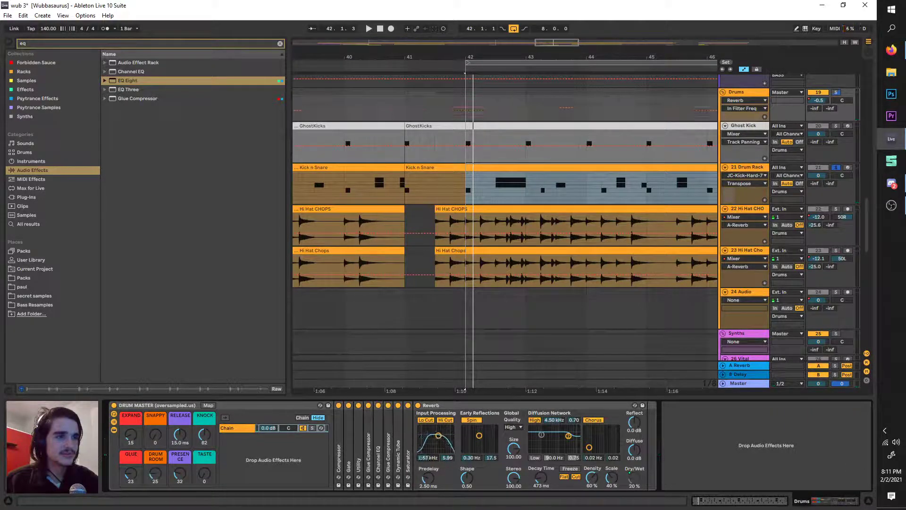
{"action": "key", "text": "space"}
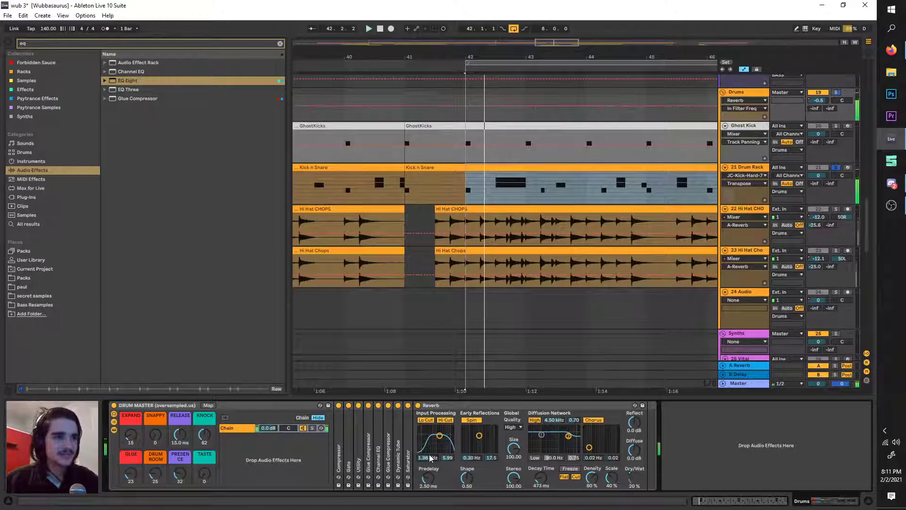
{"action": "key", "text": "space"}
{"action": "key", "text": "space"}
{"action": "key", "text": "space"}
{"action": "left_click_drag", "start_coordinate": [427, 457], "coordinate": [427, 484]}
{"action": "key", "text": "space"}
{"action": "key", "text": "space"}
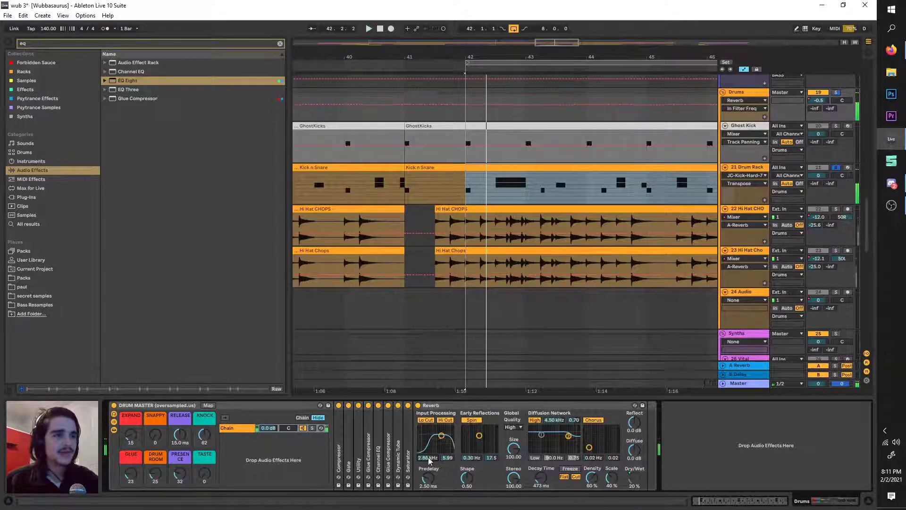
Try the Reverb's input filter at 1.24 kHz with a bandwidth of 4.22 while replaying the drums from bar 42.
{"action": "mouse_move", "coordinate": [431, 435]}
{"action": "left_mouse_down"}
{"action": "mouse_move", "coordinate": [445, 434]}
{"action": "mouse_move", "coordinate": [437, 449]}
{"action": "left_mouse_up"}
{"action": "key", "text": "space"}
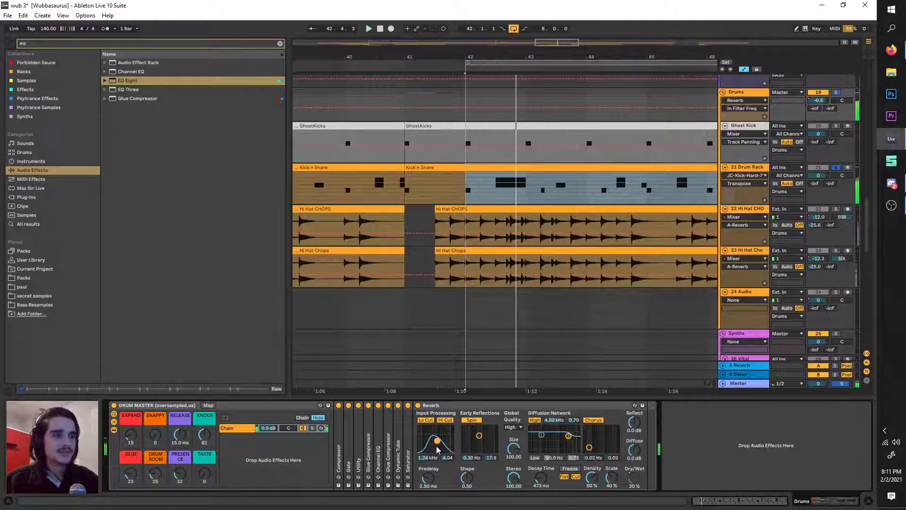
{"action": "key", "text": "space"}
{"action": "key", "text": "space"}
{"action": "key", "text": "space"}
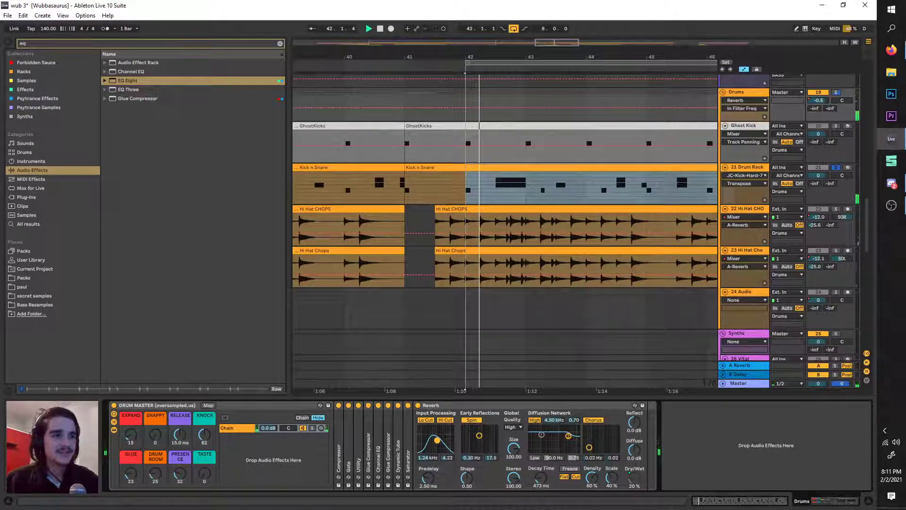
{"action": "key", "text": "space"}
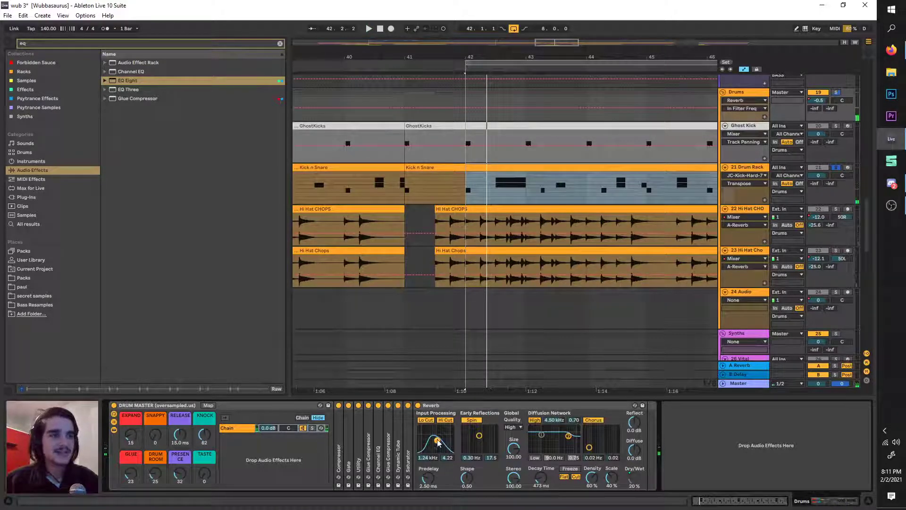
{"action": "key", "text": "space"}
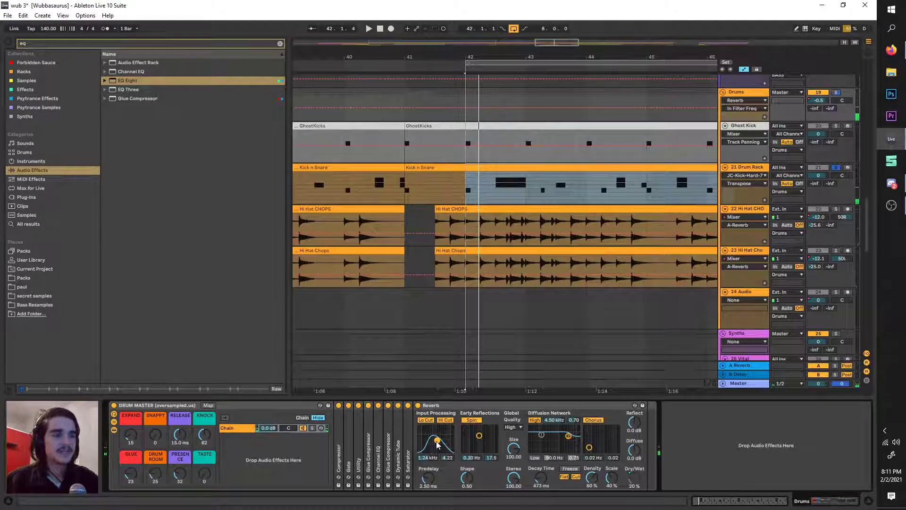
Set the Reverb's input filter to 356 Hz with a bandwidth of 4.04 and audition the drums.
{"action": "key", "text": "space"}
{"action": "key", "text": "space"}
{"action": "key", "text": "space"}
{"action": "left_click_drag", "start_coordinate": [436, 442], "coordinate": [431, 440]}
{"action": "key", "text": "space"}
{"action": "key", "text": "space"}
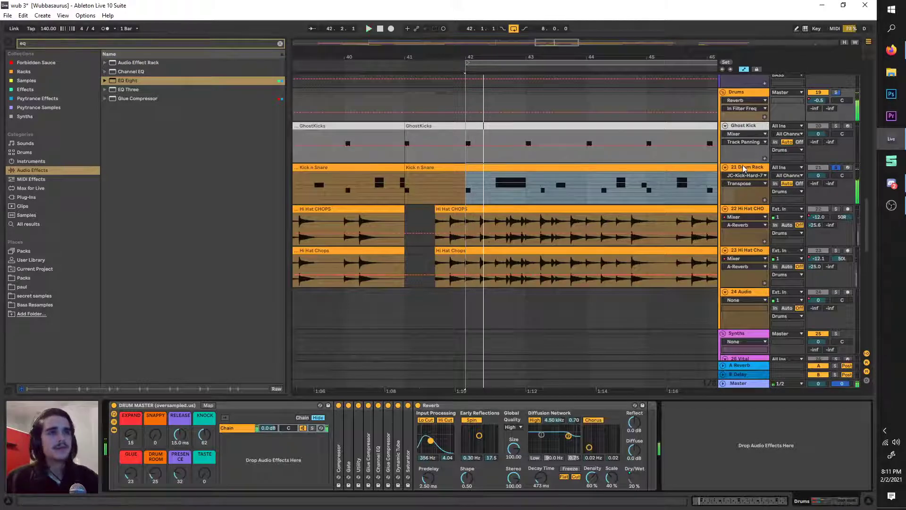
Compare the device chains of the Drum Rack track and the Drums group, ending on the Drum Rack's EQ Eight.
{"action": "left_click", "coordinate": [743, 168]}
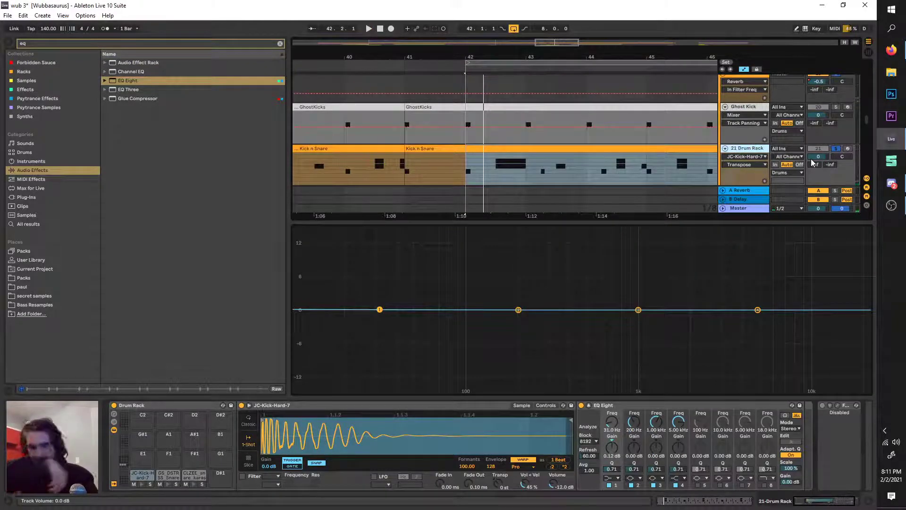
{"action": "scroll", "coordinate": [750, 59], "scroll_direction": "up", "scroll_amount": 2}
{"action": "left_click", "coordinate": [758, 103]}
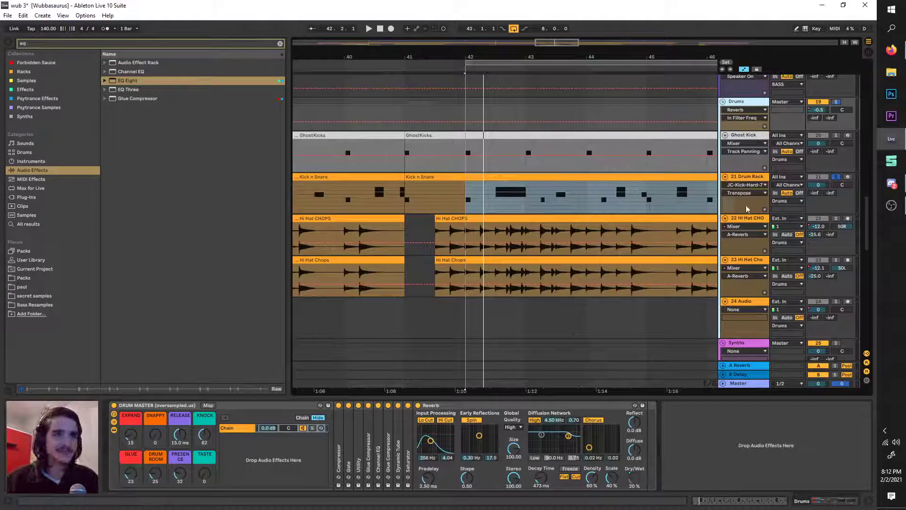
{"action": "left_click", "coordinate": [758, 169]}
{"action": "left_click", "coordinate": [764, 177]}
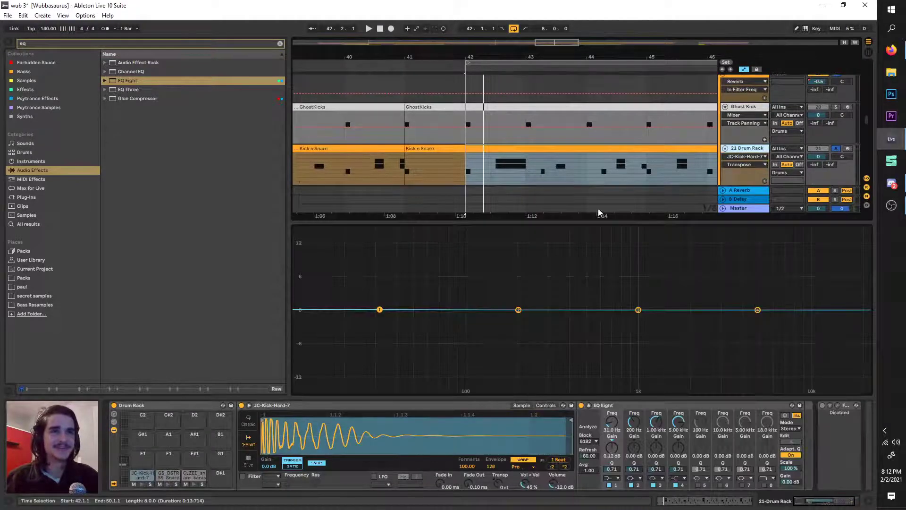
Reduce the height of the expanded EQ Eight display to reveal the hi-hat tracks and play the kick.
{"action": "left_click_drag", "start_coordinate": [589, 218], "coordinate": [605, 314]}
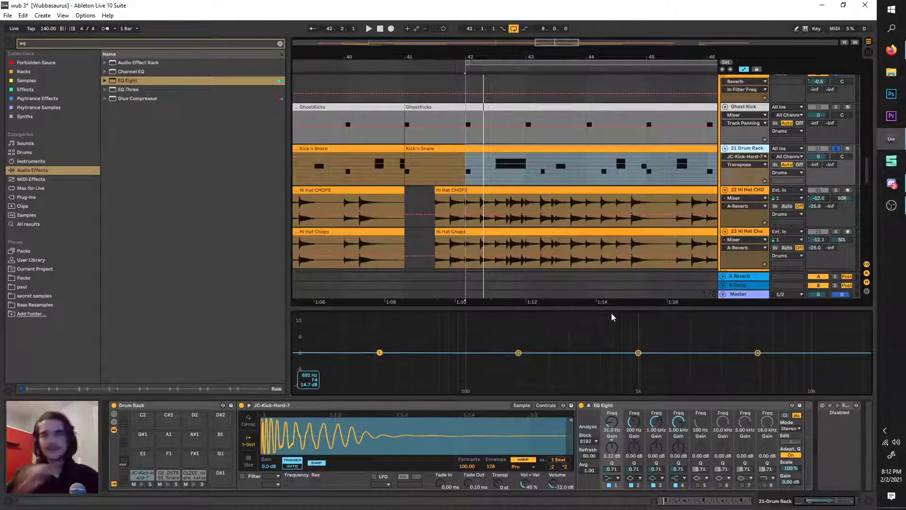
{"action": "key", "text": "space"}
{"action": "key", "text": "space"}
Check the Ghost Kick's sample, unsolo the Drum Rack track and play all tracks together from bar 42.
{"action": "left_click", "coordinate": [752, 134]}
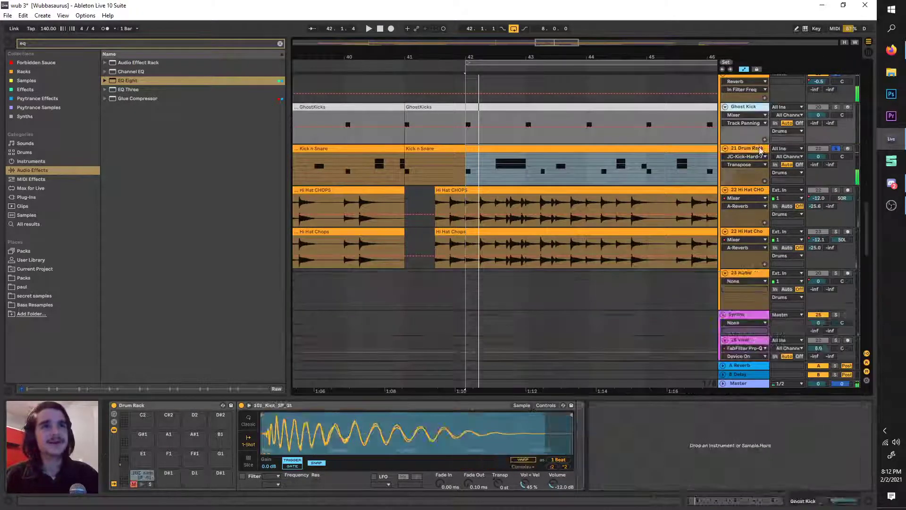
{"action": "left_click", "coordinate": [753, 174]}
{"action": "left_click", "coordinate": [835, 149]}
{"action": "key", "text": "space"}
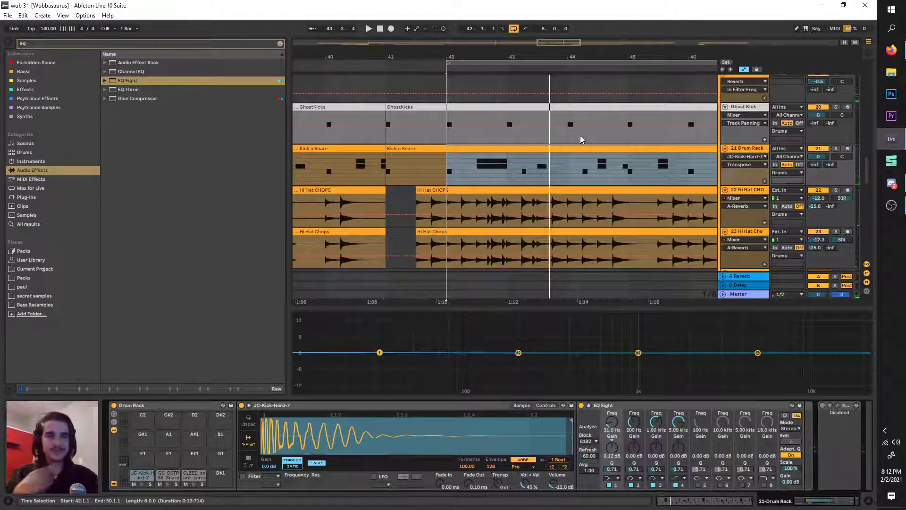
Replay the section from bar 42 and solo the Drum Rack track again.
{"action": "left_click", "coordinate": [745, 192]}
{"action": "key", "text": "space"}
{"action": "key", "text": "space"}
{"action": "left_click", "coordinate": [758, 149]}
{"action": "left_click", "coordinate": [836, 149]}
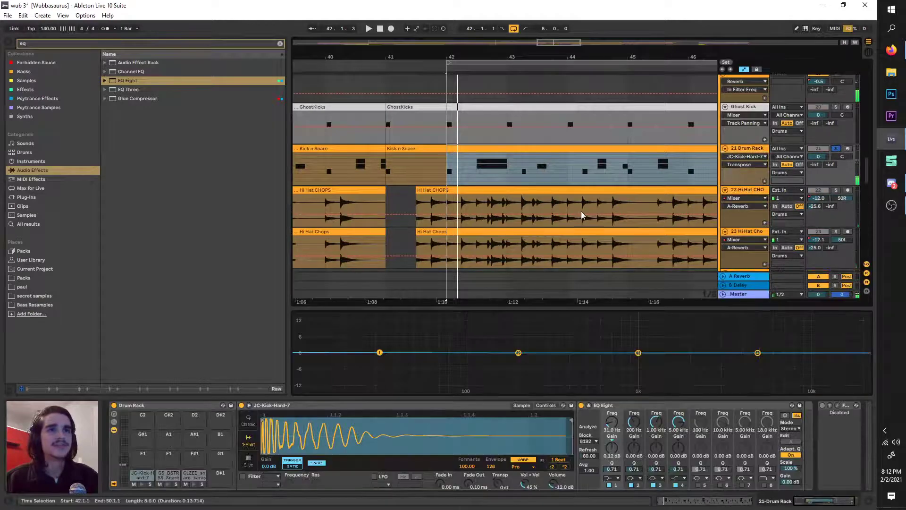
{"action": "scroll", "coordinate": [739, 208], "scroll_direction": "up", "scroll_amount": 3}
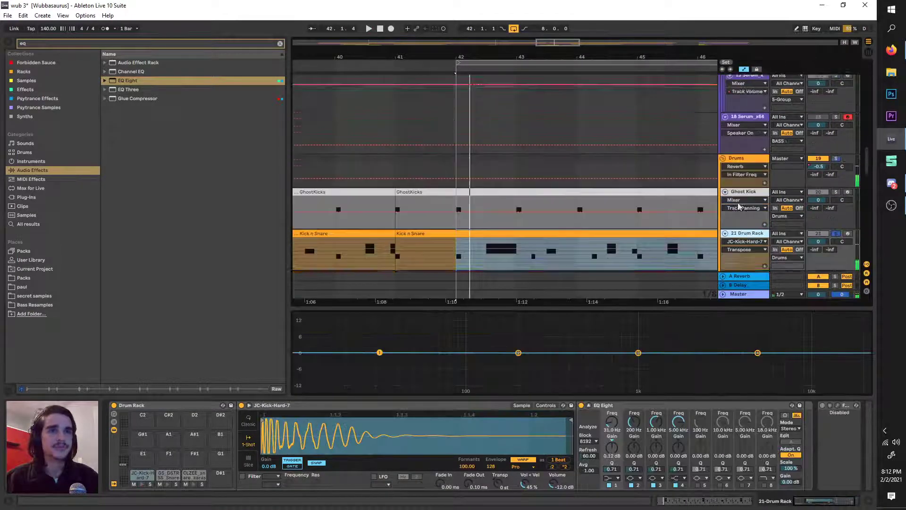
Review the devices on the BASS group, the chain :) group and the Ghost Kick track, playing the Ghost Kick.
{"action": "scroll", "coordinate": [740, 206], "scroll_direction": "up", "scroll_amount": 10}
{"action": "left_click", "coordinate": [740, 109]}
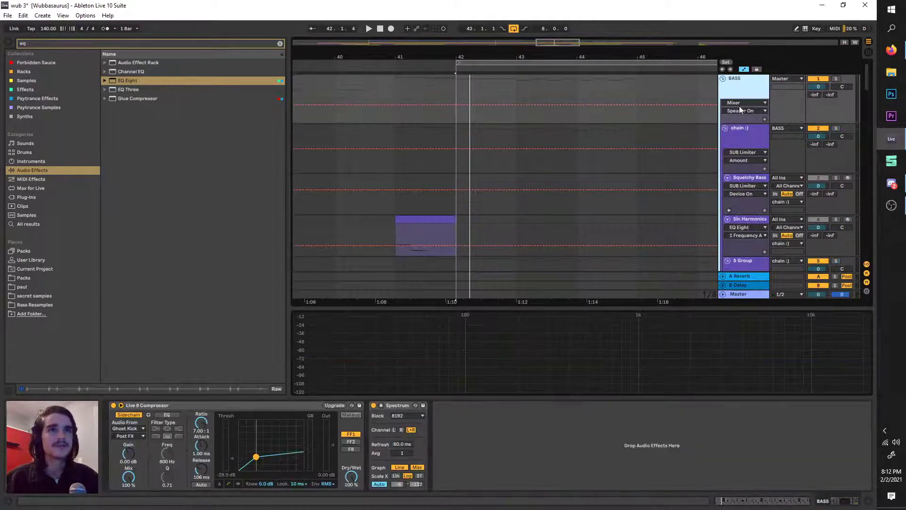
{"action": "left_click", "coordinate": [739, 131]}
{"action": "left_click_drag", "start_coordinate": [868, 102], "coordinate": [874, 229]}
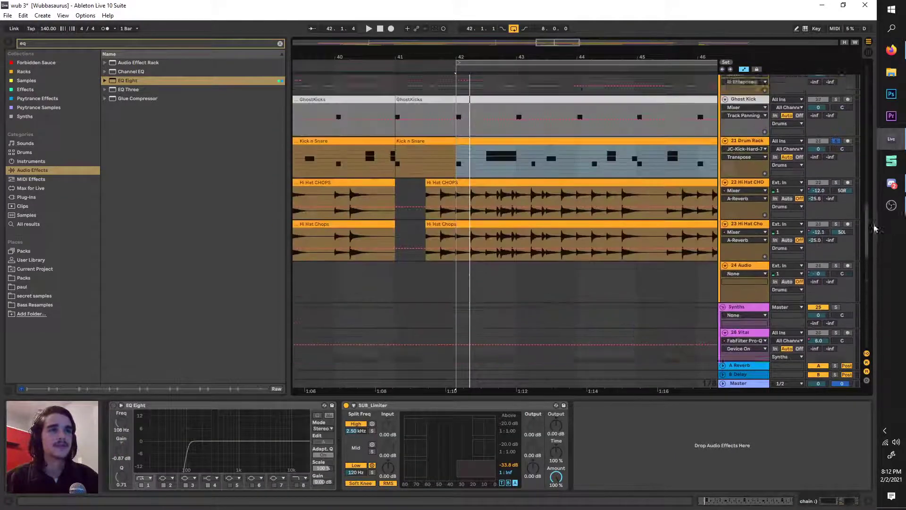
{"action": "scroll", "coordinate": [824, 226], "scroll_direction": "up", "scroll_amount": 3}
{"action": "left_click", "coordinate": [758, 239]}
{"action": "key", "text": "space"}
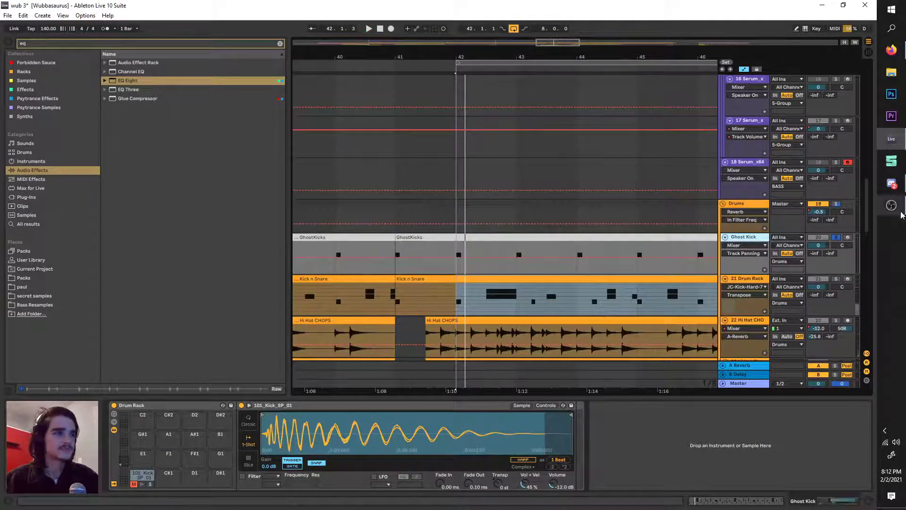
{"action": "left_click_drag", "start_coordinate": [867, 207], "coordinate": [868, 66]}
{"action": "left_click", "coordinate": [745, 142]}
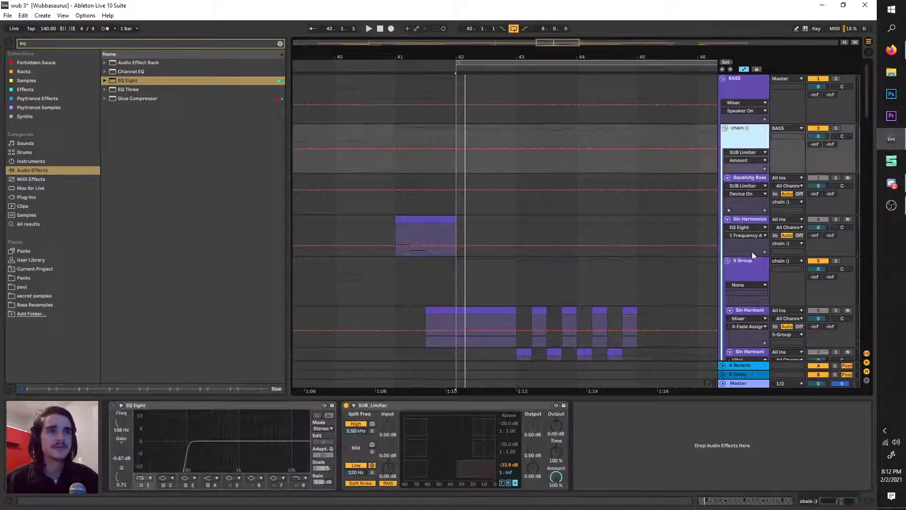
Solo the BASS group and play it from bar 42.
{"action": "left_click", "coordinate": [746, 99]}
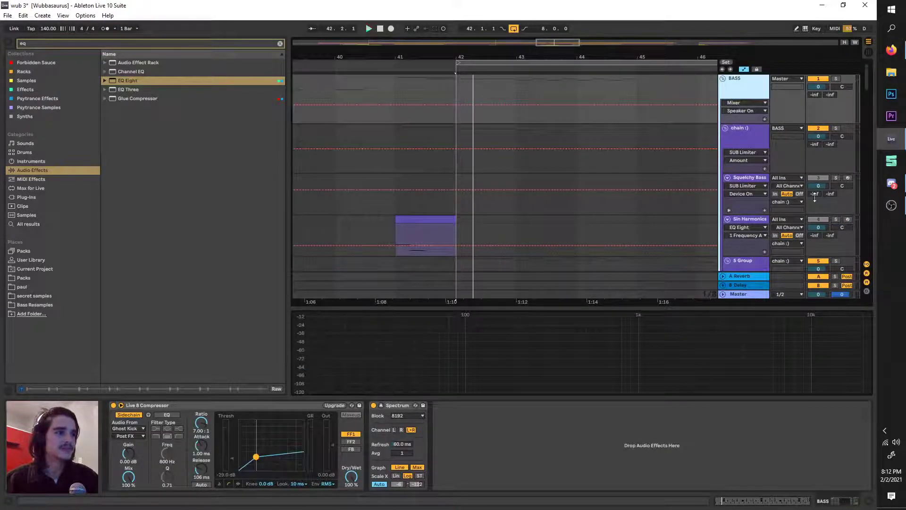
{"action": "left_click", "coordinate": [834, 79]}
{"action": "key", "text": "space"}
{"action": "key", "text": "space"}
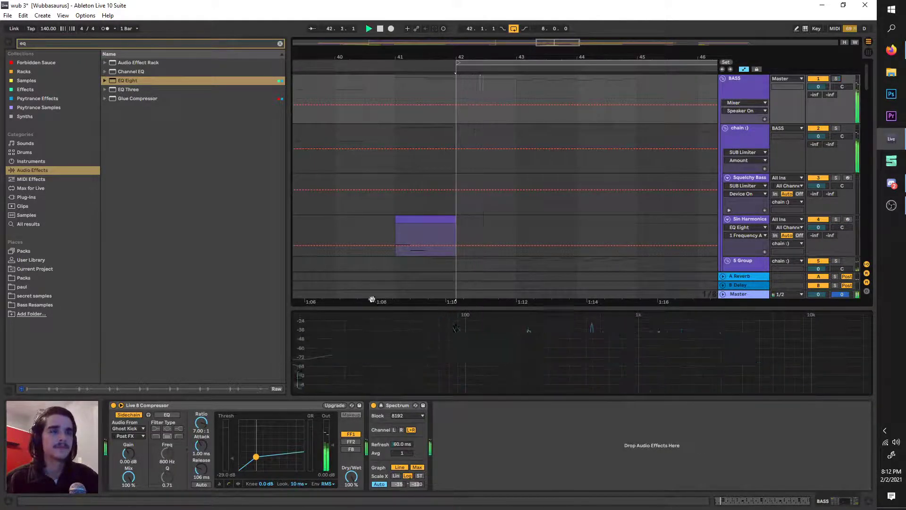
Set the BASS group's sidechained Live 8 Compressor to a -30.4 dB threshold and 27.2:1 ratio, and audition the ducking repeatedly.
{"action": "mouse_move", "coordinate": [256, 456]}
{"action": "left_mouse_down"}
{"action": "mouse_move", "coordinate": [231, 475]}
{"action": "mouse_move", "coordinate": [254, 458]}
{"action": "left_mouse_up"}
{"action": "key", "text": "space"}
{"action": "key", "text": "space"}
{"action": "key", "text": "space"}
{"action": "key", "text": "space"}
{"action": "key", "text": "space"}
{"action": "key", "text": "space"}
{"action": "key", "text": "space"}
{"action": "key", "text": "space"}
{"action": "key", "text": "space"}
{"action": "key", "text": "space"}
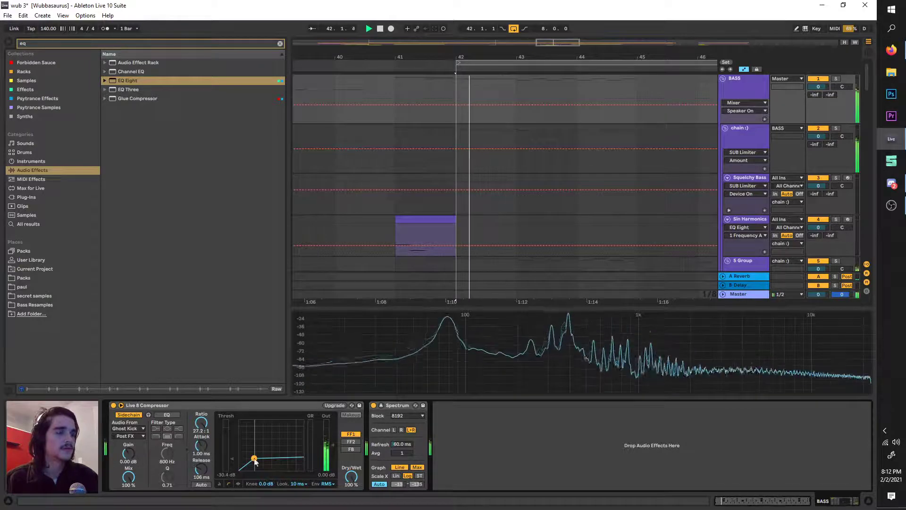
{"action": "key", "text": "space"}
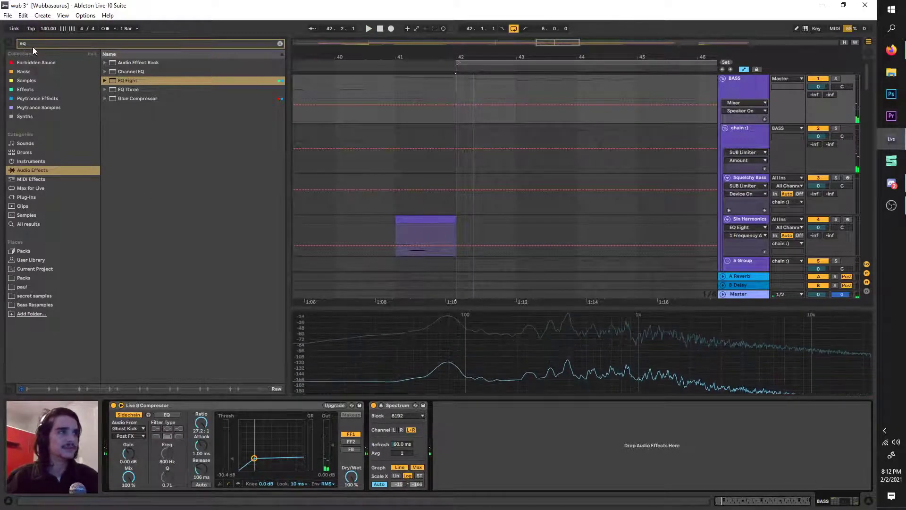
Find the LFOTool_x64 plug-in and add it to the BASS group between the Live 8 Compressor and Spectrum.
{"action": "key", "text": "ctrl+f"}
{"action": "type", "text": "lfo"}
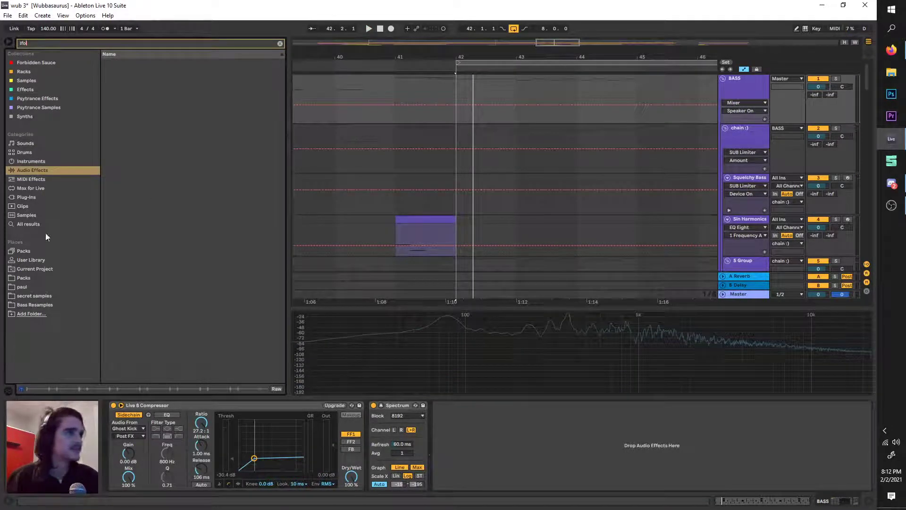
{"action": "left_click", "coordinate": [37, 189]}
{"action": "left_click", "coordinate": [22, 205]}
{"action": "left_click", "coordinate": [26, 197]}
{"action": "left_click", "coordinate": [132, 62]}
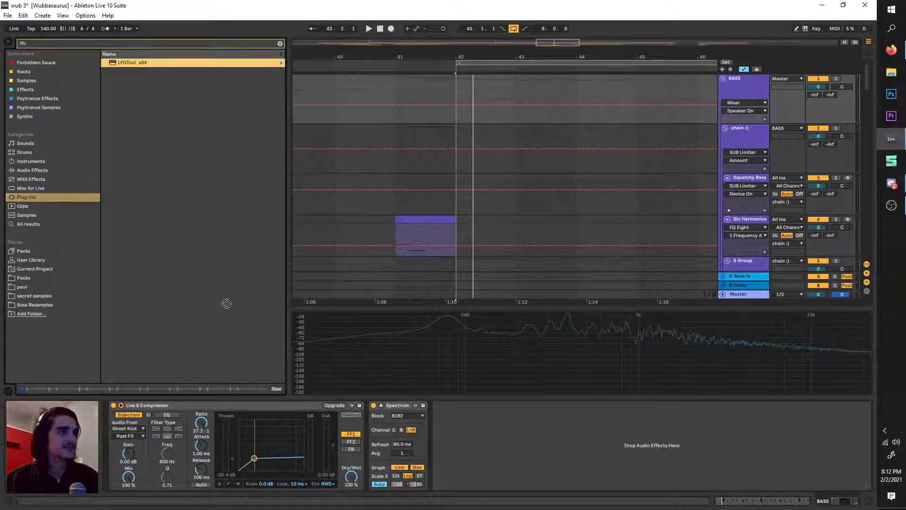
{"action": "key", "text": "Return"}
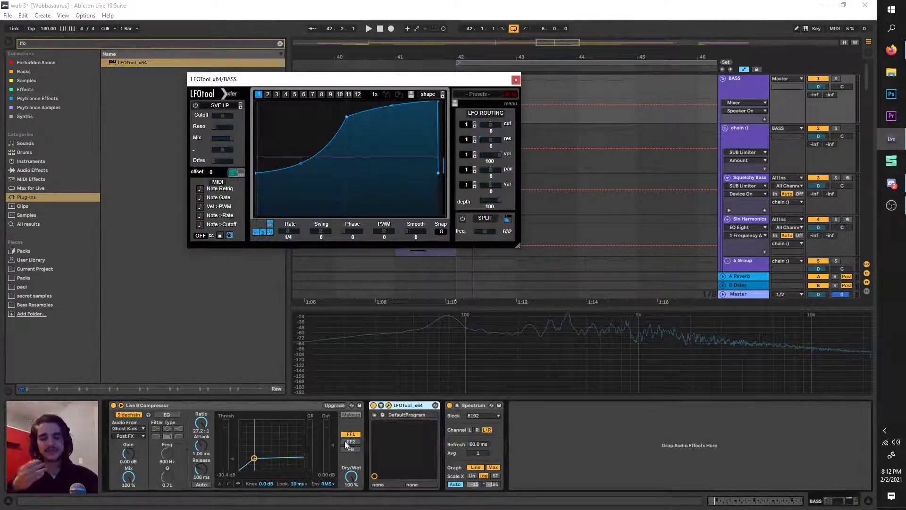
Reshape LFOTool's curve to start at zero and rise steeply to full level about a third into the cycle, checking it during playback.
{"action": "left_click_drag", "start_coordinate": [256, 171], "coordinate": [269, 225]}
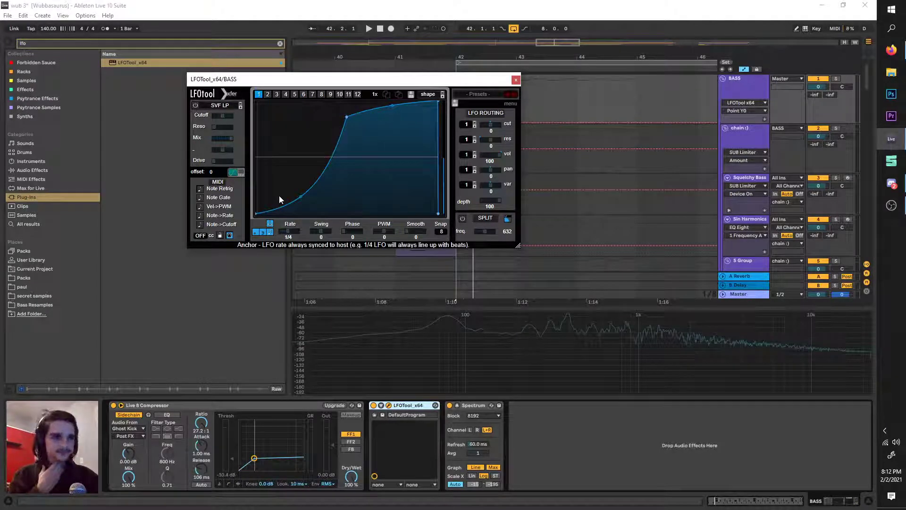
{"action": "left_click_drag", "start_coordinate": [347, 117], "coordinate": [345, 104]}
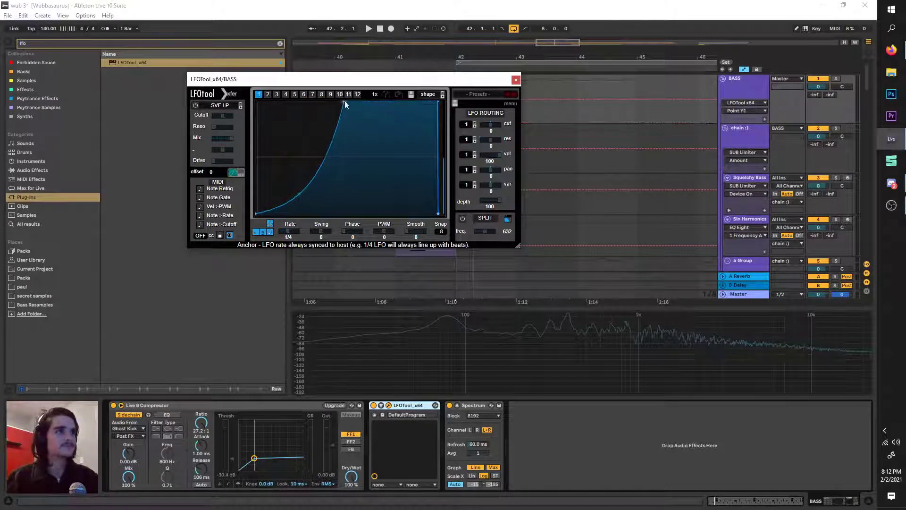
{"action": "double_click", "coordinate": [263, 214]}
{"action": "left_click_drag", "start_coordinate": [265, 213], "coordinate": [246, 85]}
{"action": "left_click_drag", "start_coordinate": [284, 214], "coordinate": [259, 214]}
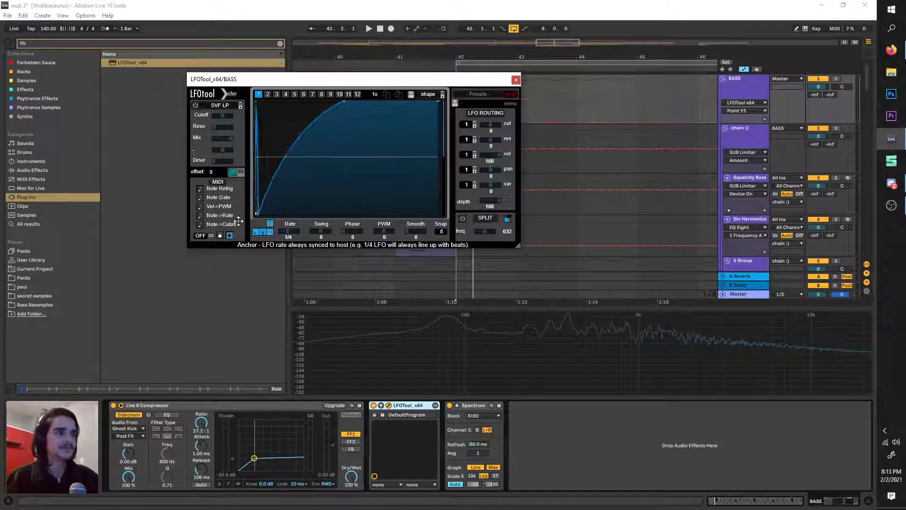
{"action": "left_click_drag", "start_coordinate": [289, 152], "coordinate": [335, 109]}
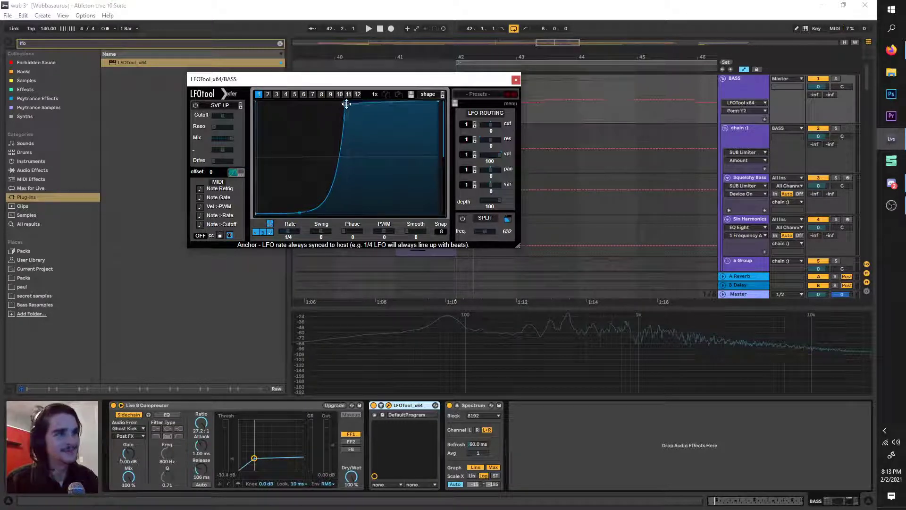
{"action": "key", "text": "space"}
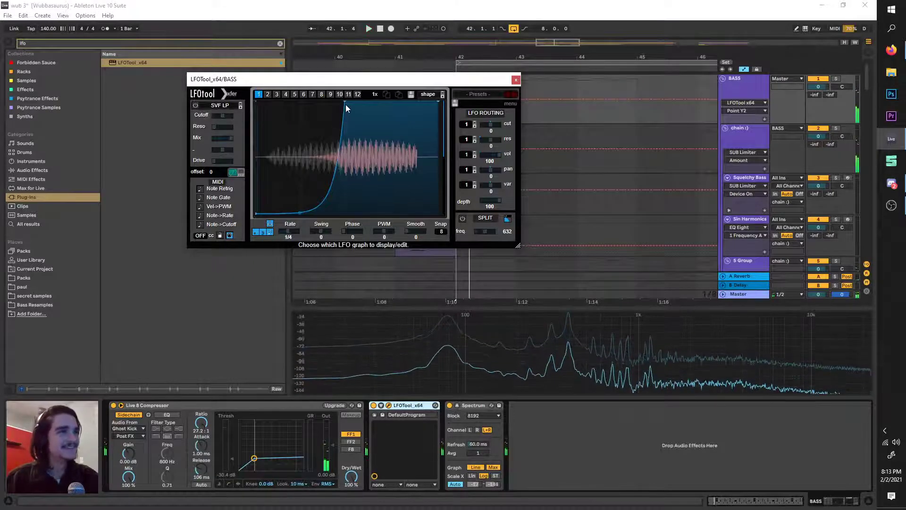
{"action": "left_click_drag", "start_coordinate": [344, 102], "coordinate": [302, 101]}
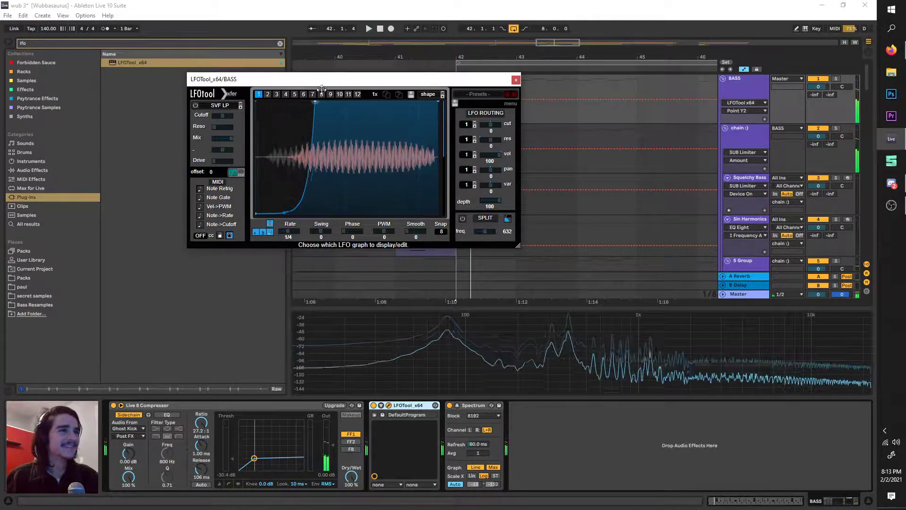
Turn off the Live 8 Compressor on the BASS group and play the bass through LFOTool alone.
{"action": "left_click", "coordinate": [113, 405]}
{"action": "left_click", "coordinate": [113, 405]}
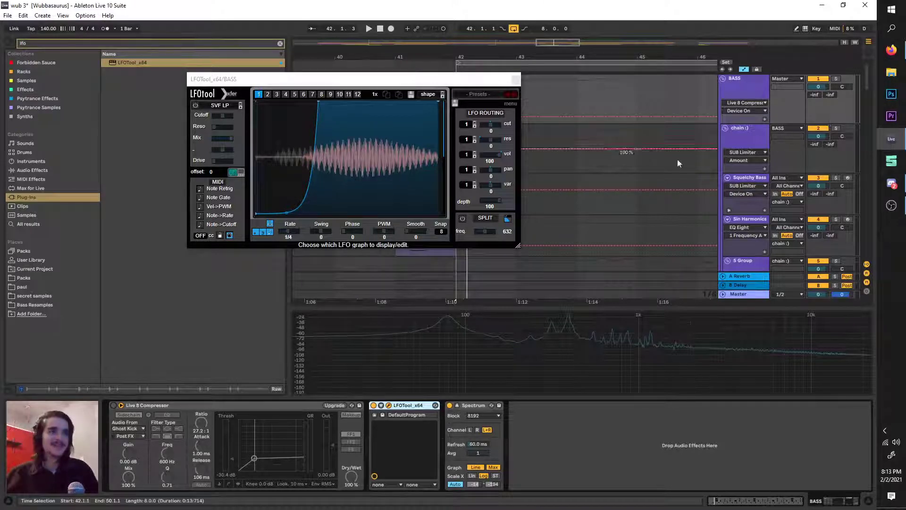
{"action": "left_click", "coordinate": [750, 84]}
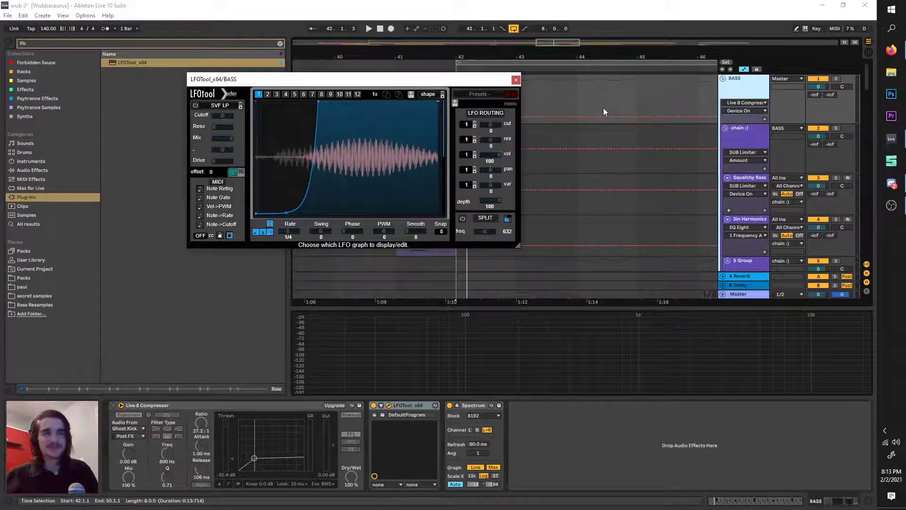
{"action": "key", "text": "space"}
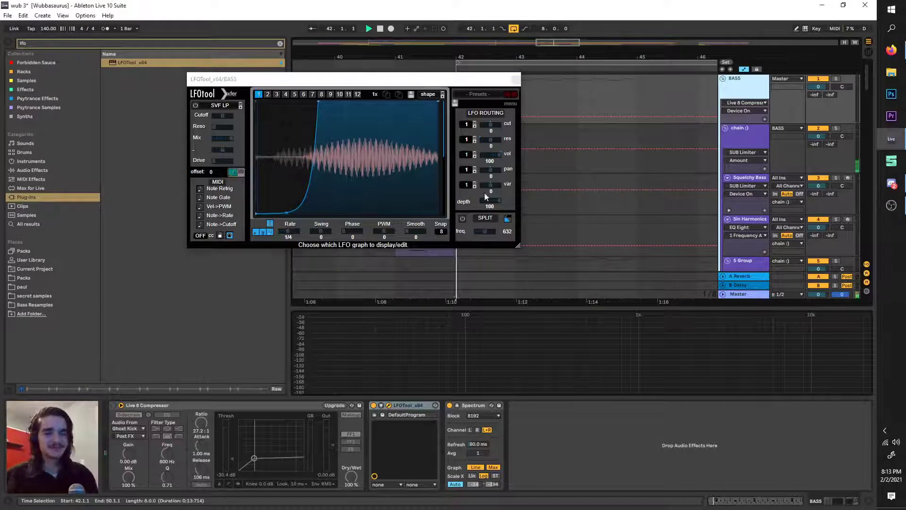
Turn off the Dotted rate option and enable Note Retrig in LFOTool, and close its window.
{"action": "left_click", "coordinate": [256, 231]}
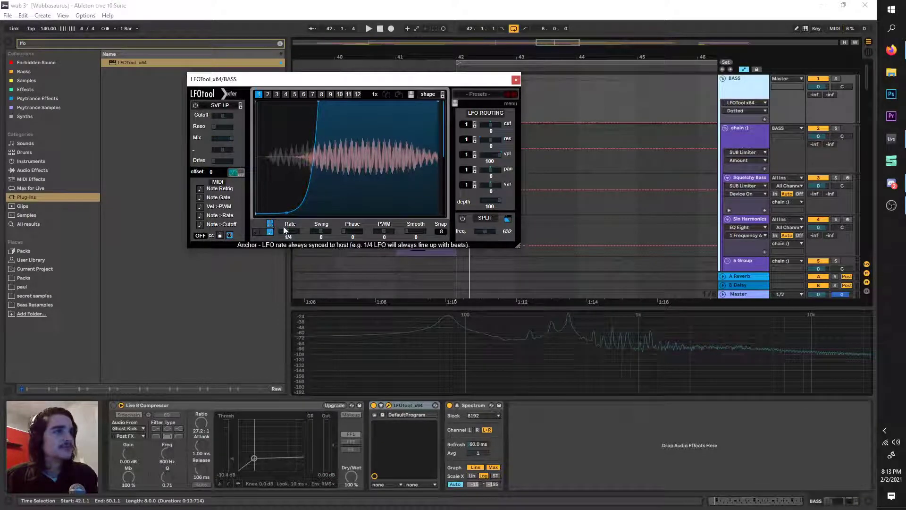
{"action": "left_click_drag", "start_coordinate": [244, 85], "coordinate": [296, 150]}
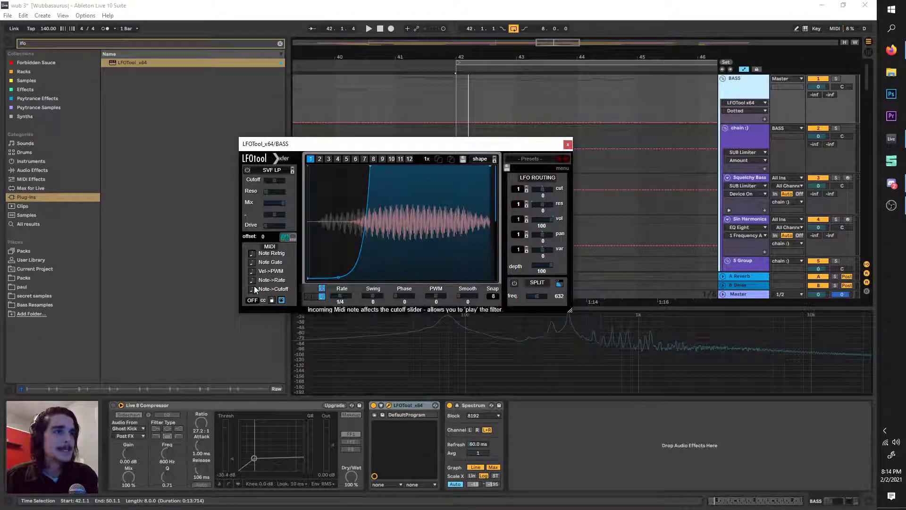
{"action": "left_click", "coordinate": [254, 255]}
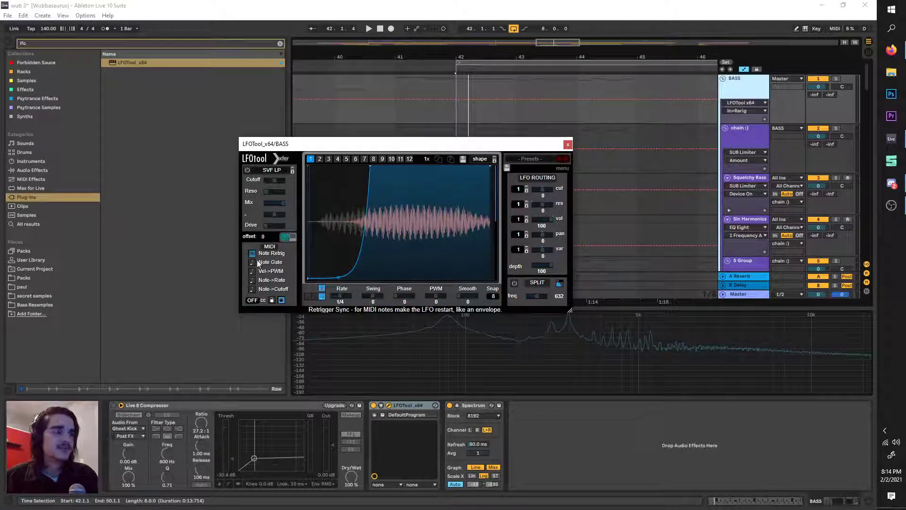
{"action": "left_click", "coordinate": [568, 144]}
Group the Ghost Kick track's 101_Kick_SP_01 sampler into an Instrument Rack inside its Drum Rack.
{"action": "scroll", "coordinate": [622, 273], "scroll_direction": "down", "scroll_amount": 5}
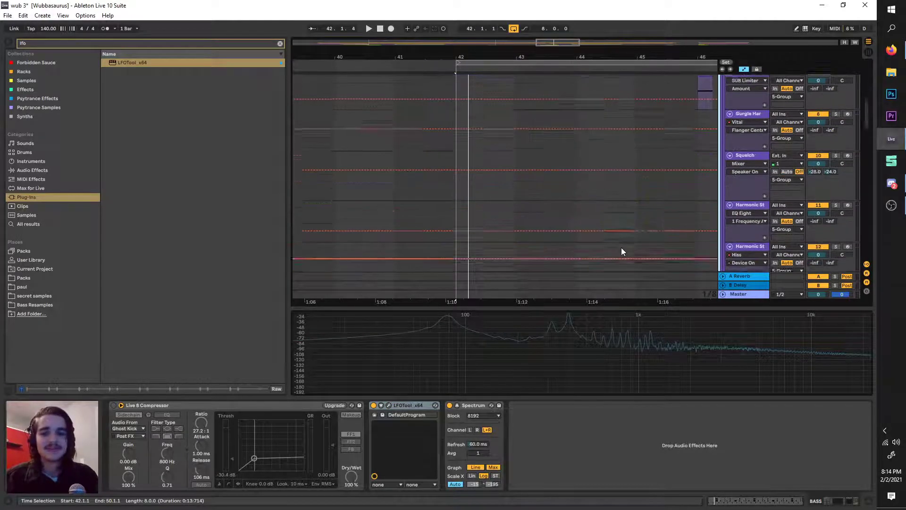
{"action": "scroll", "coordinate": [621, 250], "scroll_direction": "down", "scroll_amount": 10}
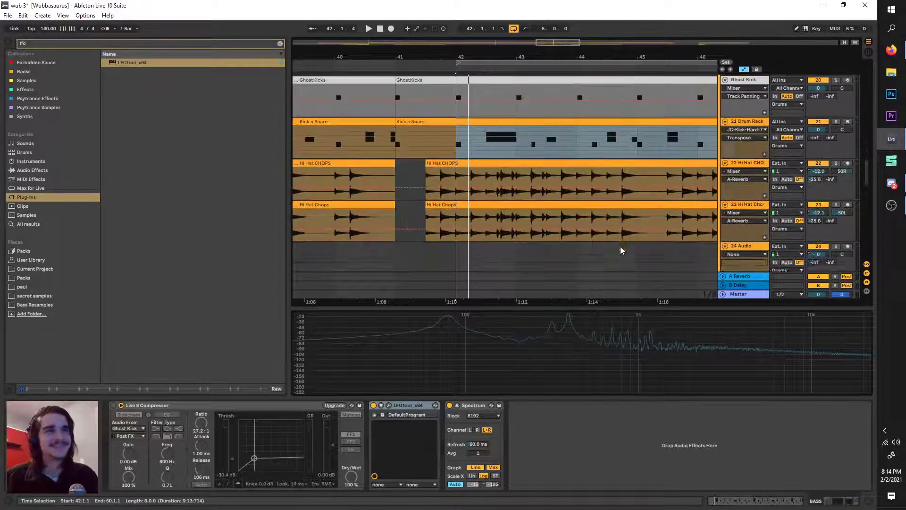
{"action": "scroll", "coordinate": [622, 249], "scroll_direction": "down", "scroll_amount": 2}
{"action": "scroll", "coordinate": [632, 231], "scroll_direction": "up", "scroll_amount": 3}
{"action": "left_click", "coordinate": [753, 110]}
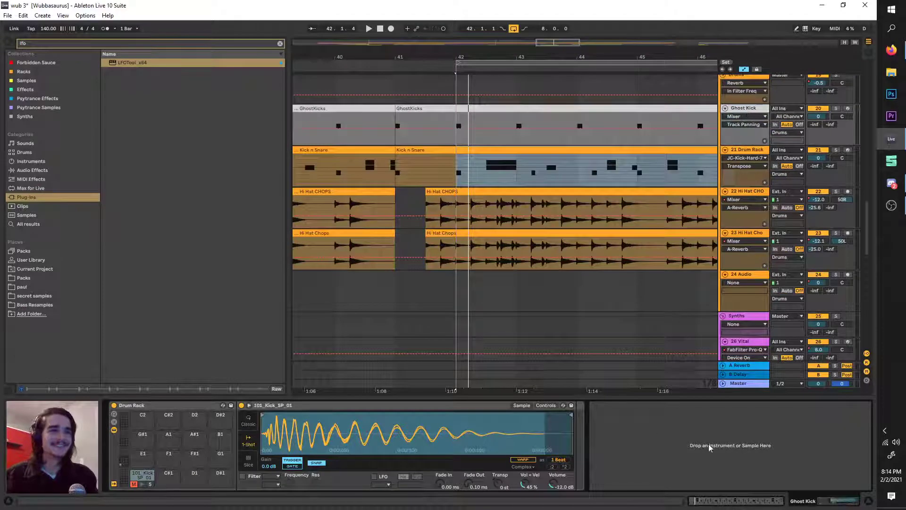
{"action": "left_click", "coordinate": [279, 406]}
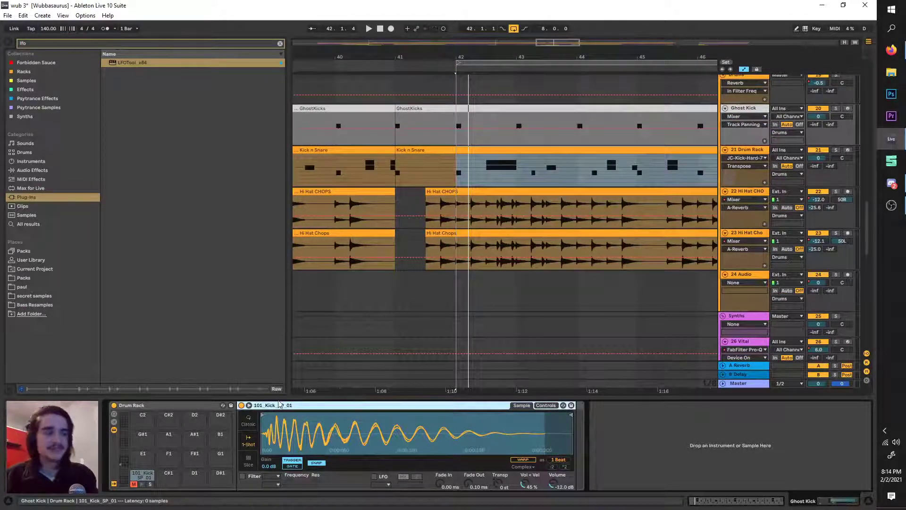
{"action": "key", "text": "ctrl+g"}
Search the plug-ins for "ext", and ungroup and regroup the Ghost Kick's Instrument Rack.
{"action": "key", "text": "ctrl+f"}
{"action": "type", "text": "ext"}
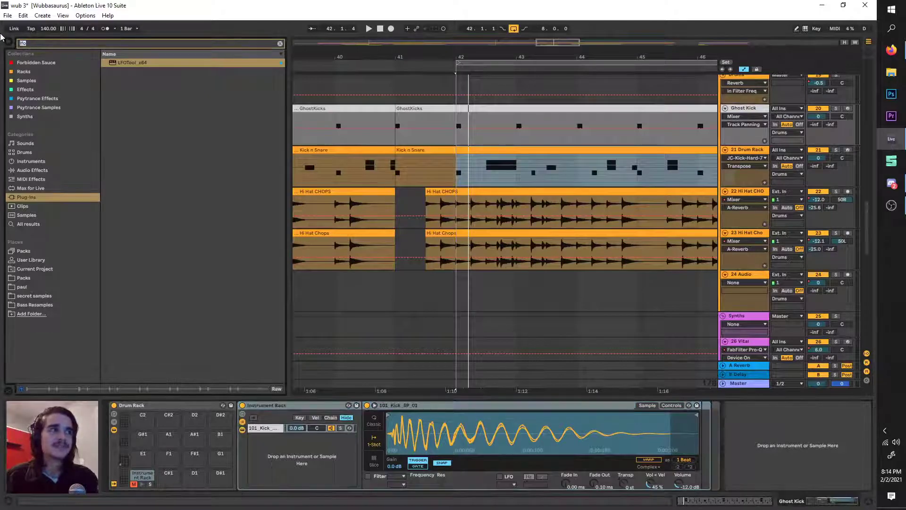
{"action": "left_click", "coordinate": [293, 412]}
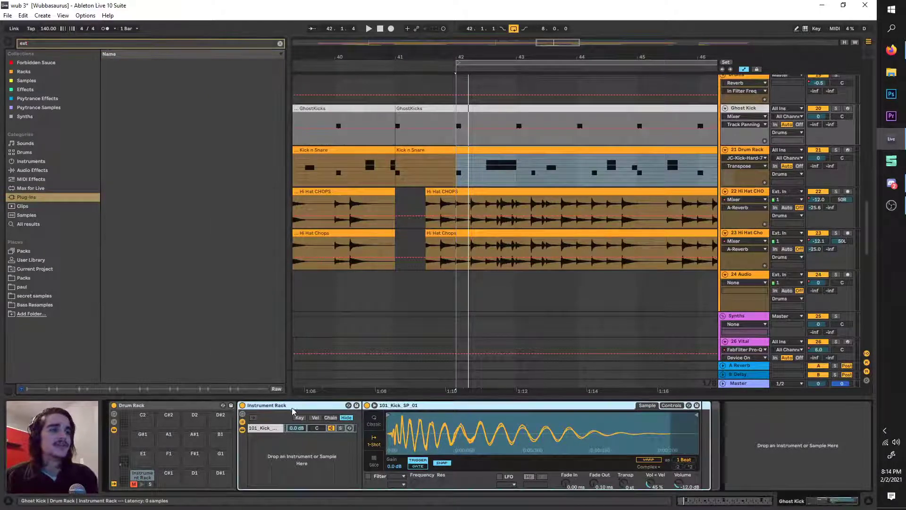
{"action": "key", "text": "ctrl+shift+g"}
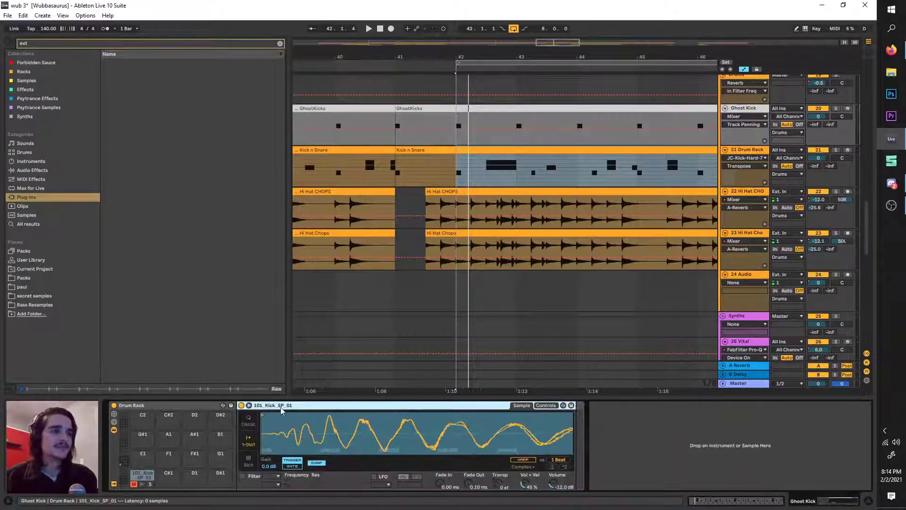
{"action": "key", "text": "ctrl+g"}
Play 21 Drum Rack in solo for comparison and switch the solo to the Ghost Kick track.
{"action": "left_click", "coordinate": [835, 108]}
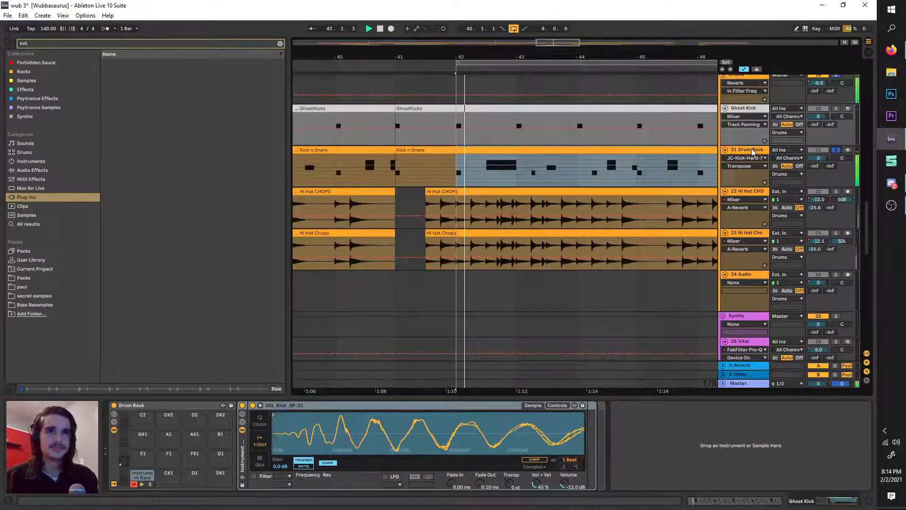
{"action": "left_click", "coordinate": [559, 184]}
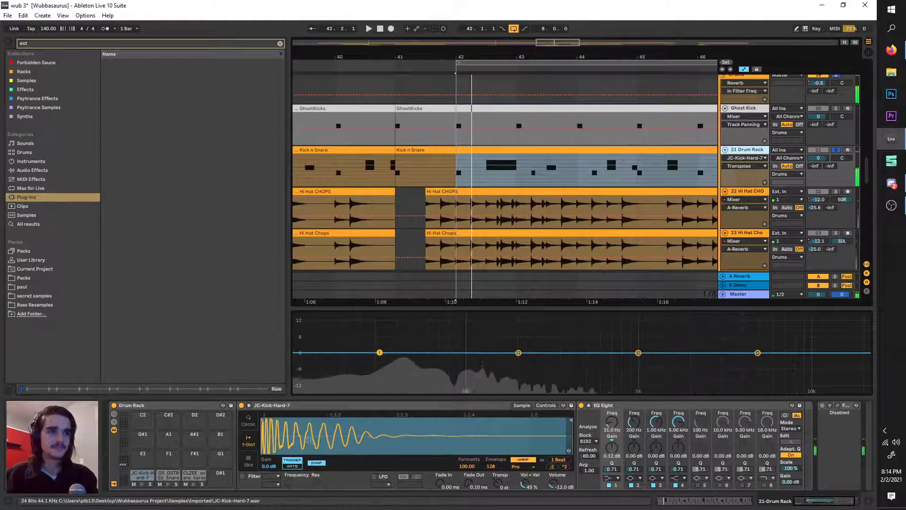
{"action": "left_click", "coordinate": [836, 109]}
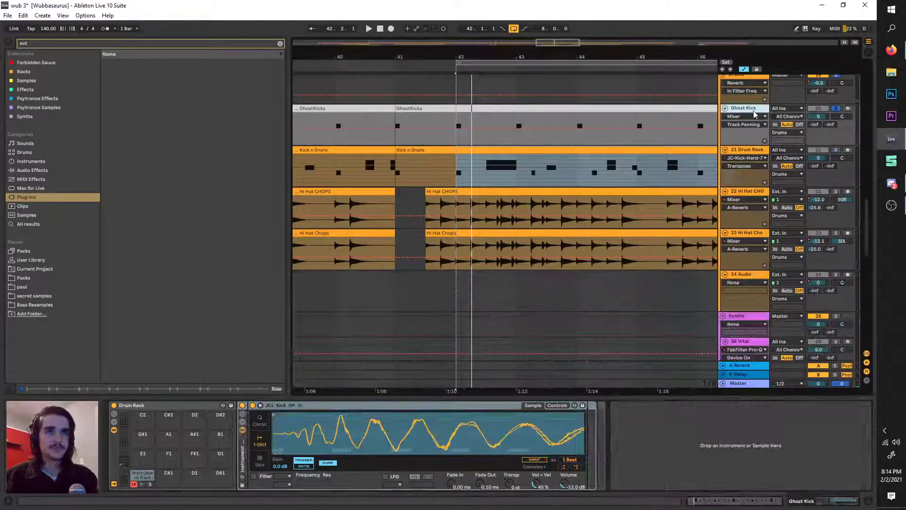
{"action": "left_click", "coordinate": [242, 422]}
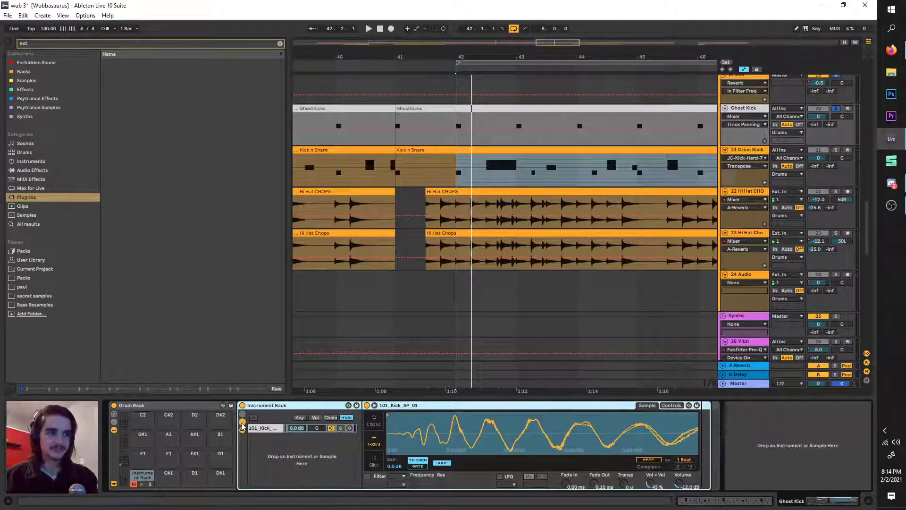
{"action": "left_click", "coordinate": [243, 421]}
{"action": "left_click", "coordinate": [243, 422]}
{"action": "left_click", "coordinate": [243, 423]}
{"action": "left_click", "coordinate": [242, 422]}
{"action": "left_click", "coordinate": [242, 422]}
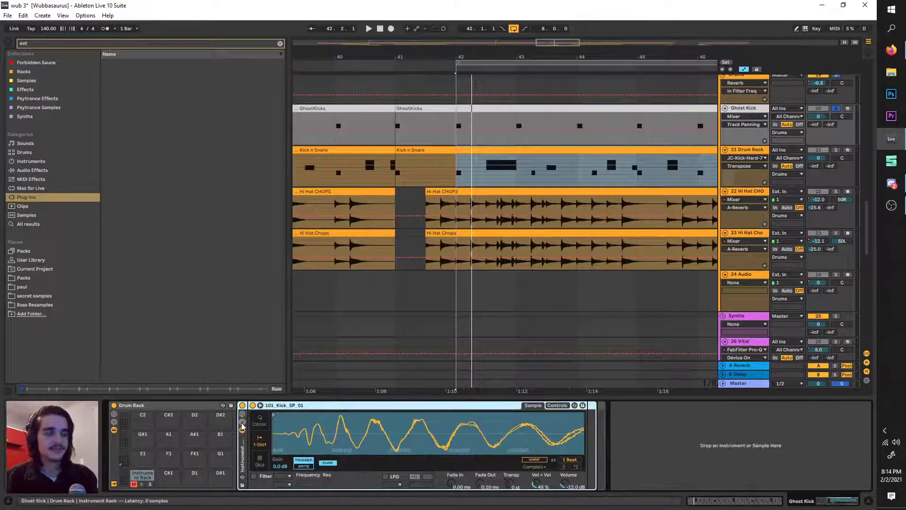
Show the Ghost Kick Instrument Rack's chain list and add an External Instrument from the Instruments category as a second chain.
{"action": "left_click", "coordinate": [243, 422]}
{"action": "left_click", "coordinate": [242, 422]}
{"action": "left_click", "coordinate": [242, 423]}
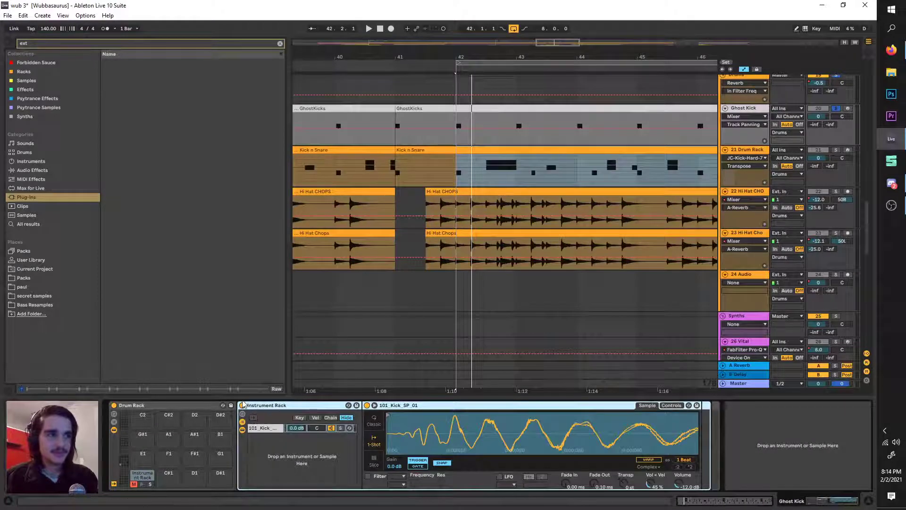
{"action": "left_click", "coordinate": [47, 45]}
{"action": "left_click", "coordinate": [40, 162]}
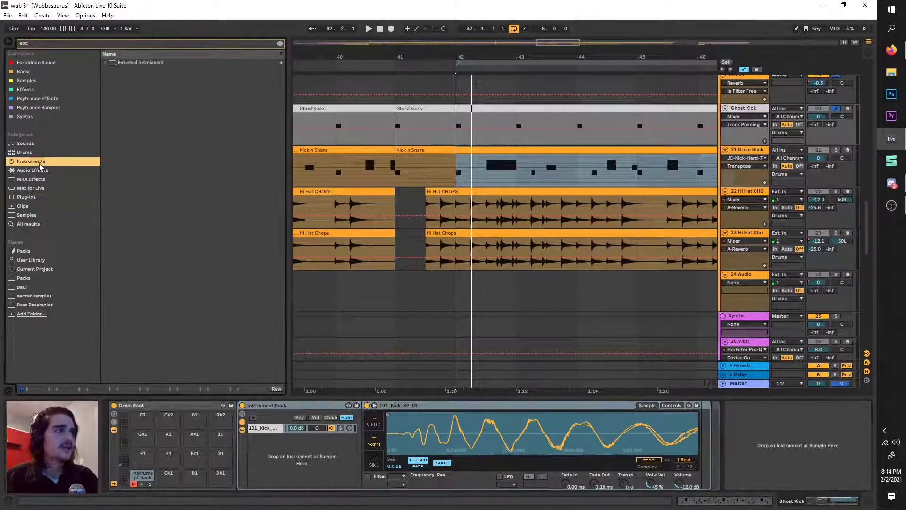
{"action": "left_click_drag", "start_coordinate": [114, 67], "coordinate": [167, 300]}
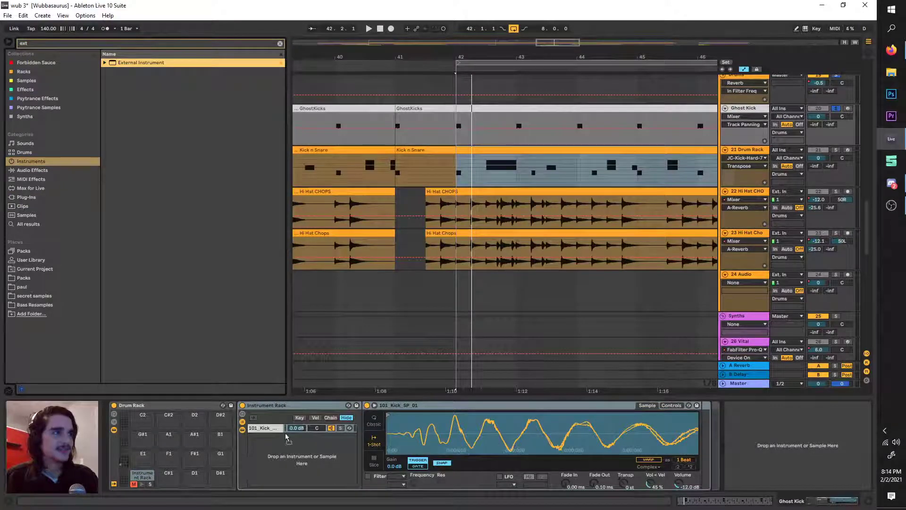
{"action": "left_click_drag", "start_coordinate": [288, 439], "coordinate": [280, 456]}
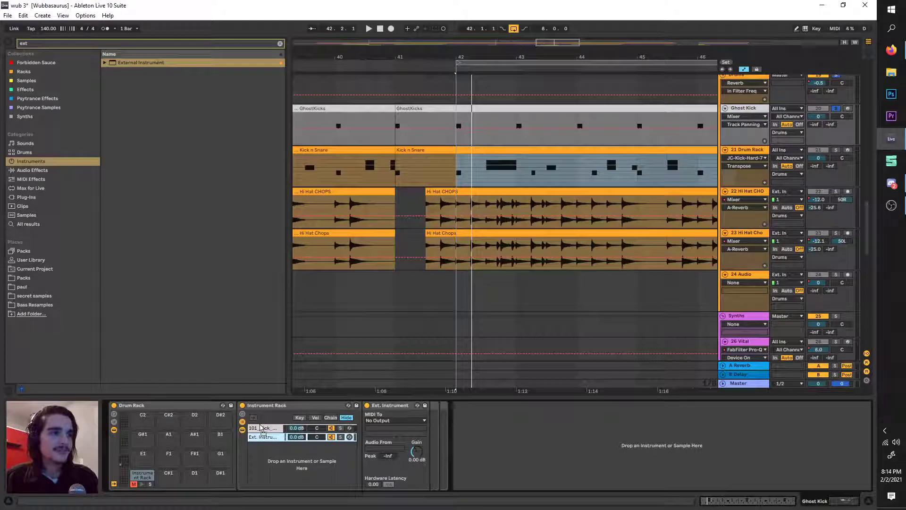
Move the External Instrument chain above the 101_Kick chain and clear the browser search.
{"action": "left_click_drag", "start_coordinate": [263, 428], "coordinate": [263, 432]}
{"action": "left_click", "coordinate": [265, 432]}
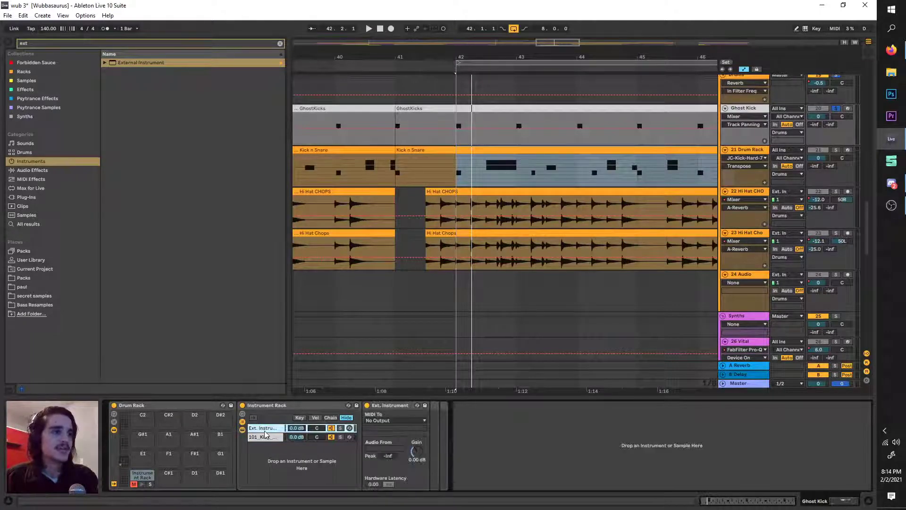
{"action": "left_click", "coordinate": [106, 63]}
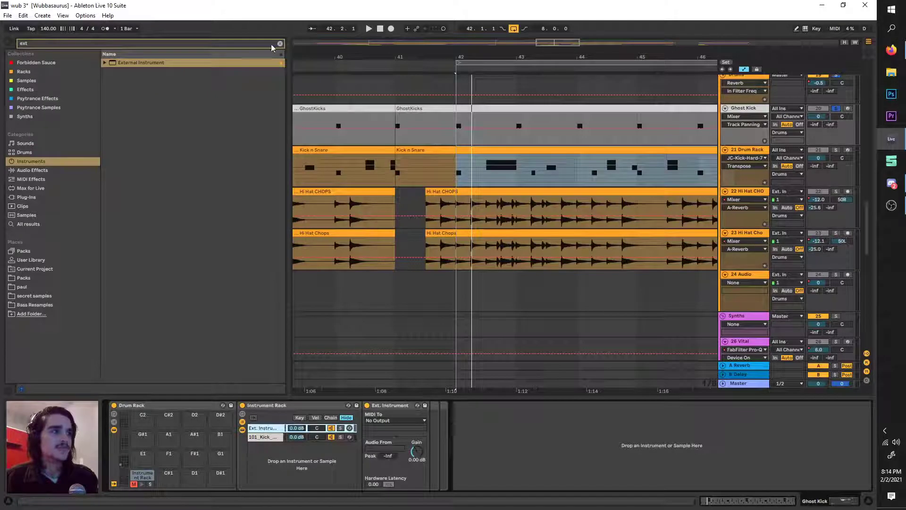
{"action": "left_click", "coordinate": [279, 43]}
{"action": "left_click", "coordinate": [254, 422]}
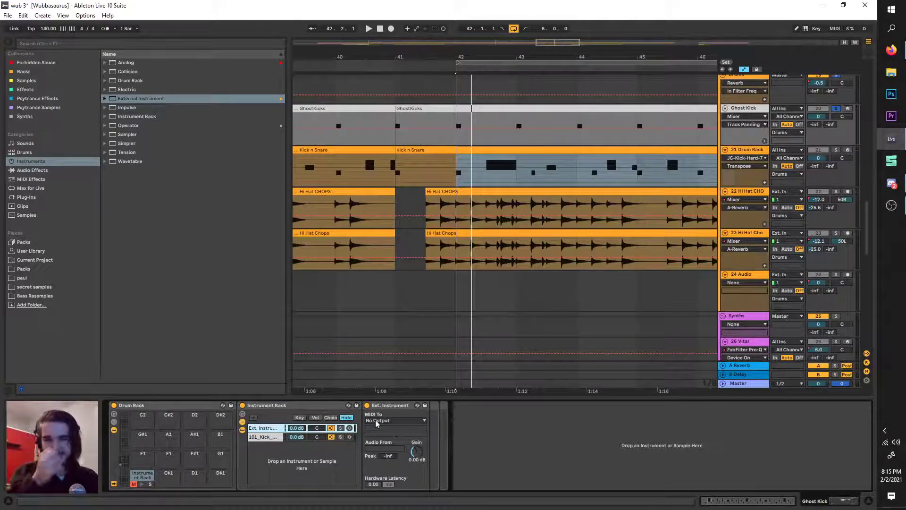
Try Sin Harmonics as the External Instrument's MIDI destination and play it, toggling the Ghost Kick solo.
{"action": "left_click", "coordinate": [411, 420]}
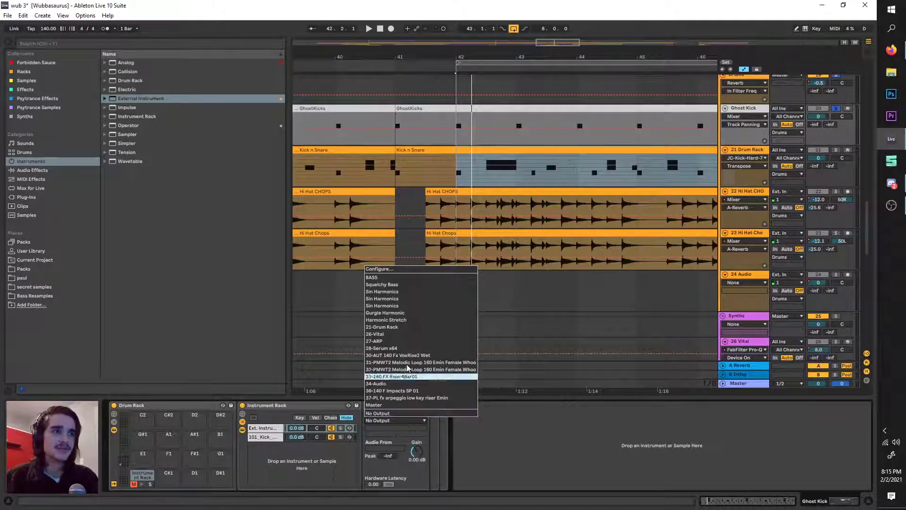
{"action": "left_click", "coordinate": [382, 292]}
{"action": "key", "text": "space"}
{"action": "left_click", "coordinate": [835, 109]}
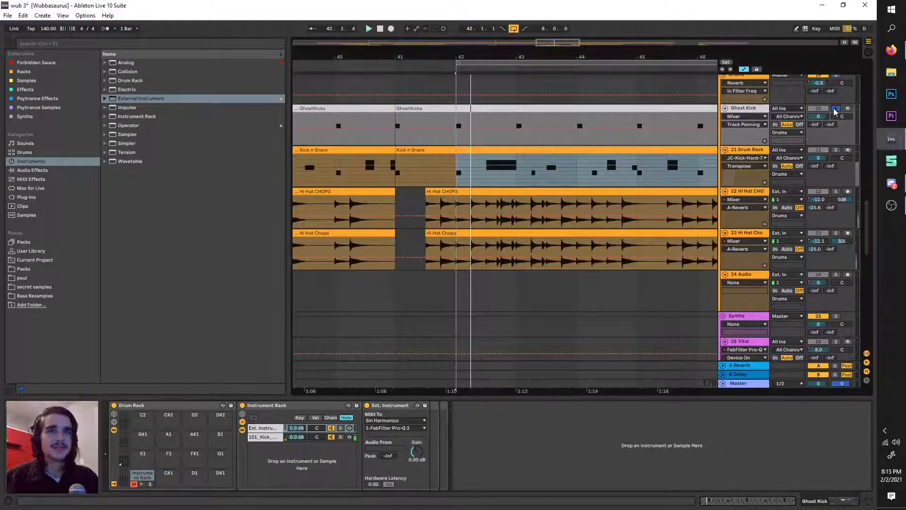
{"action": "left_click", "coordinate": [836, 109]}
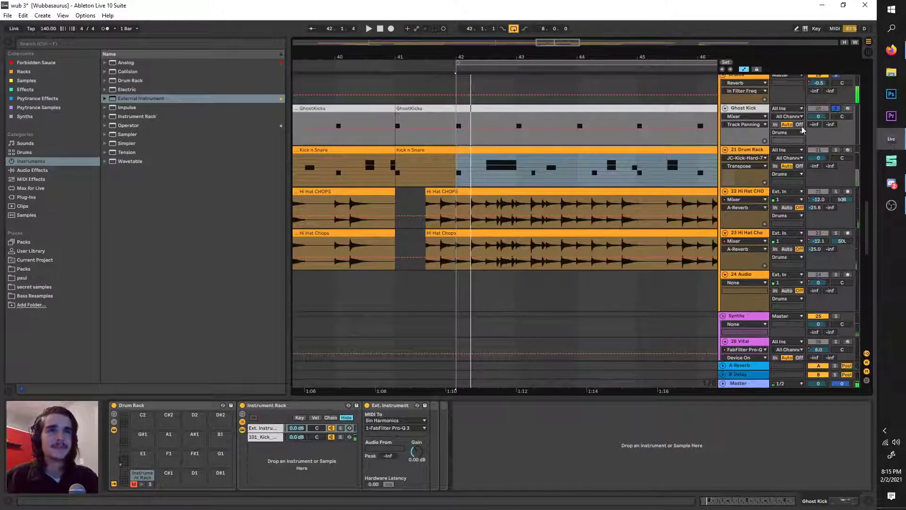
Try 27-ARP and Harmonic Stretch as the External Instrument's MIDI destination and go through the FabFilter Pro-Q 3 channel options.
{"action": "left_click", "coordinate": [411, 421]}
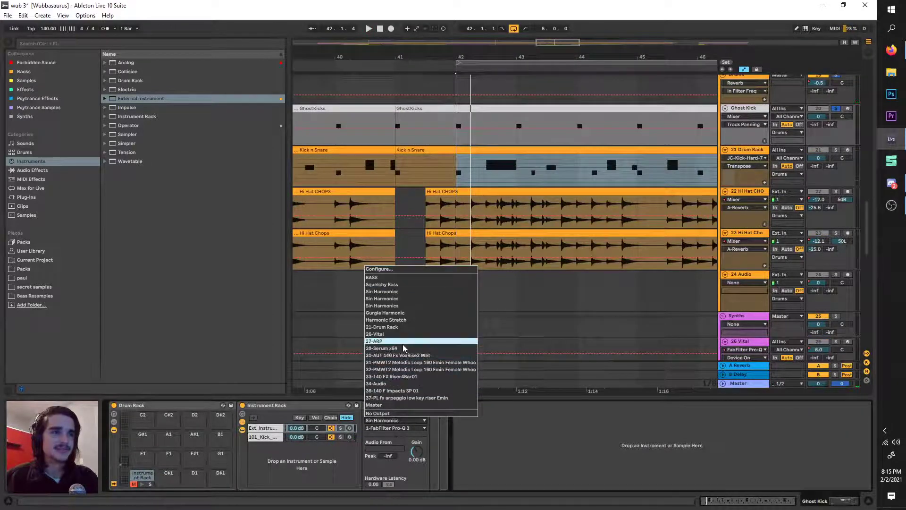
{"action": "left_click", "coordinate": [404, 348]}
{"action": "left_click", "coordinate": [400, 421]}
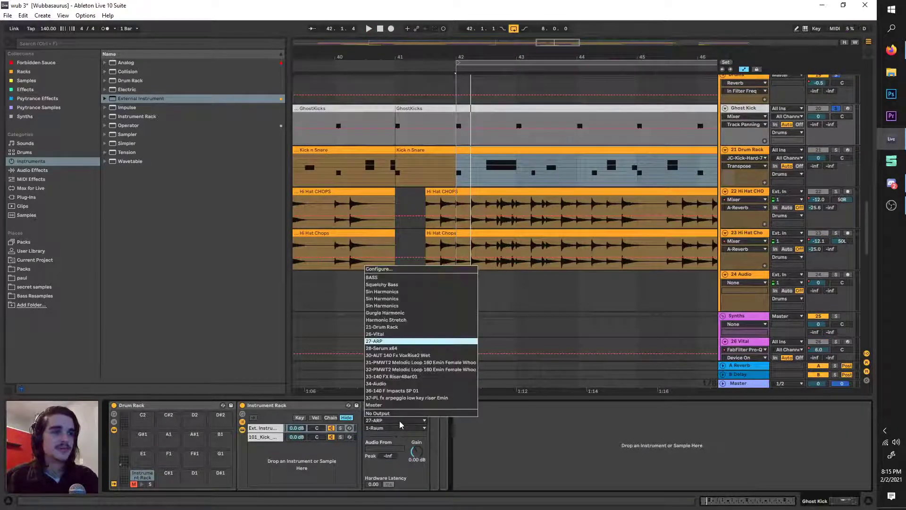
{"action": "left_click", "coordinate": [404, 326]}
{"action": "left_click", "coordinate": [401, 420]}
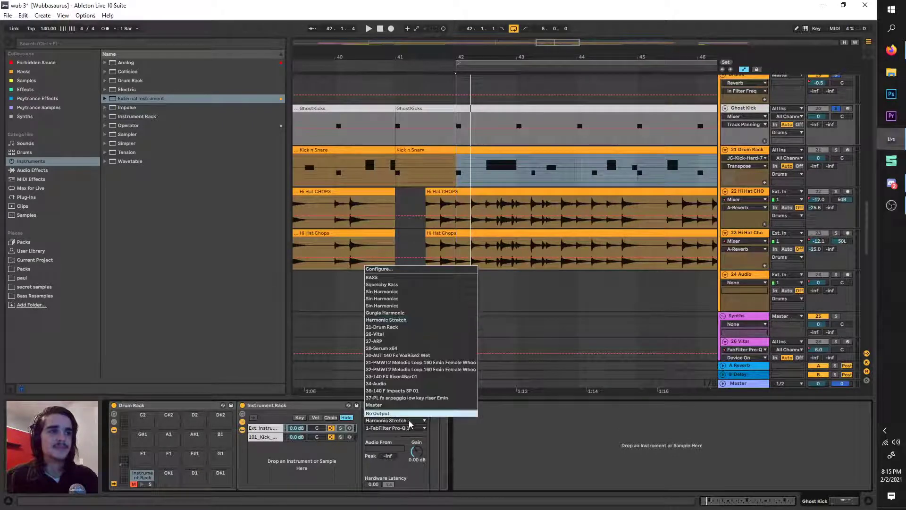
{"action": "left_click", "coordinate": [410, 422]}
{"action": "left_click", "coordinate": [407, 429]}
{"action": "left_click", "coordinate": [408, 430]}
{"action": "left_click", "coordinate": [408, 428]}
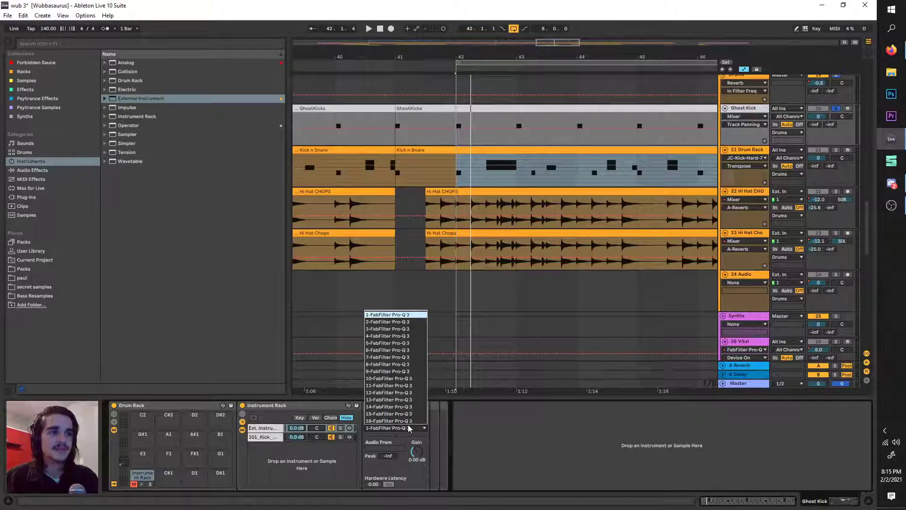
{"action": "left_click", "coordinate": [409, 428]}
{"action": "left_click", "coordinate": [409, 427]}
{"action": "left_click", "coordinate": [410, 425]}
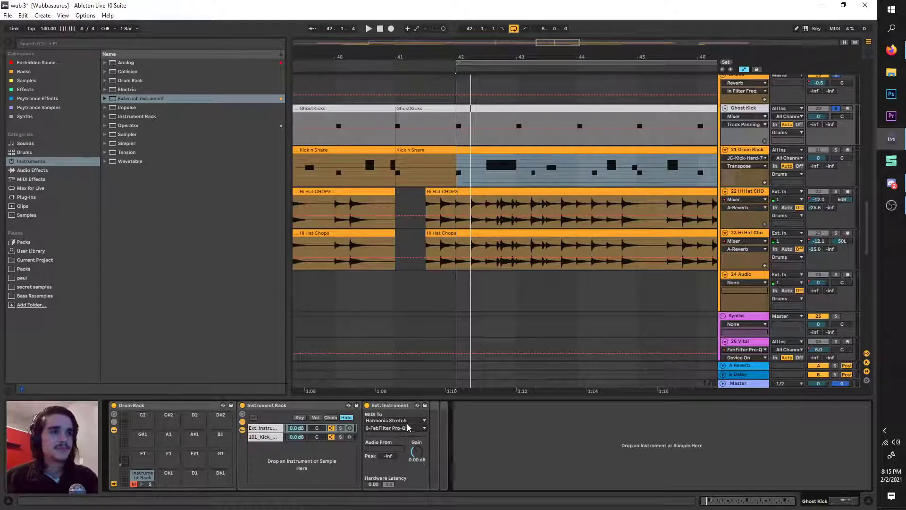
Route the External Instrument's MIDI to the BASS group with 1-LFOTool x64 as the receiving device.
{"action": "left_click", "coordinate": [409, 427]}
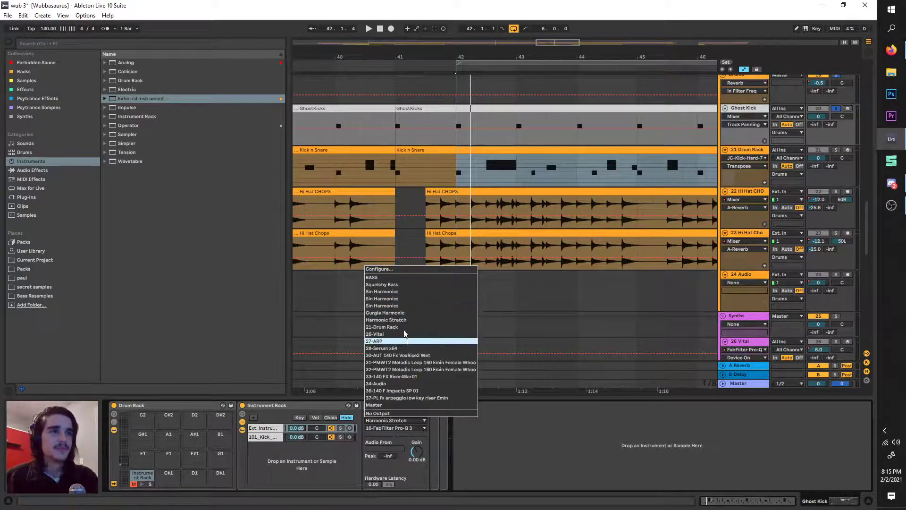
{"action": "left_click", "coordinate": [388, 277]}
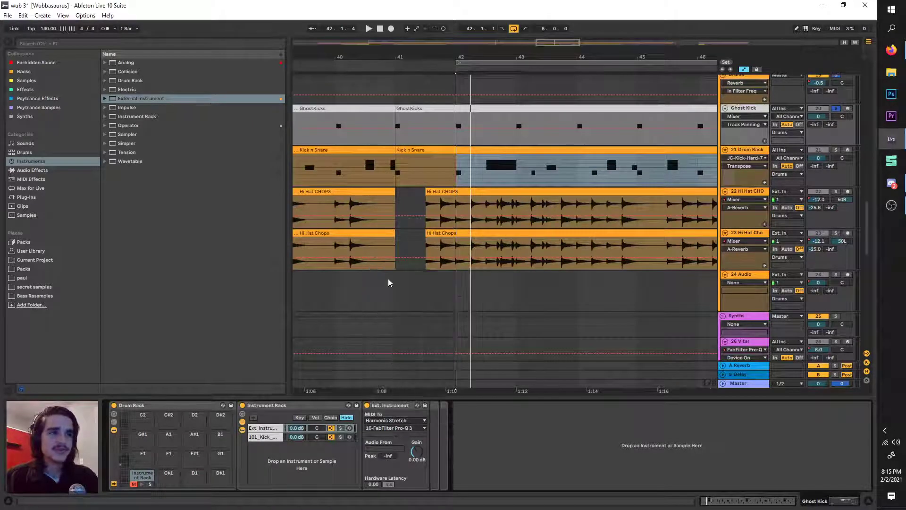
{"action": "left_click", "coordinate": [400, 424]}
{"action": "left_click", "coordinate": [394, 422]}
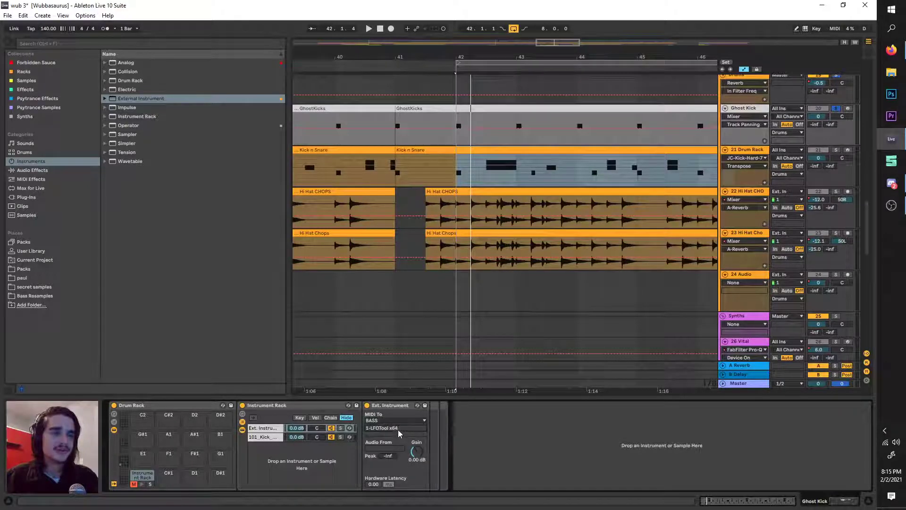
Select the BASS group, clear the solo and open the group's LFOTool window.
{"action": "scroll", "coordinate": [473, 361], "scroll_direction": "up", "scroll_amount": 10}
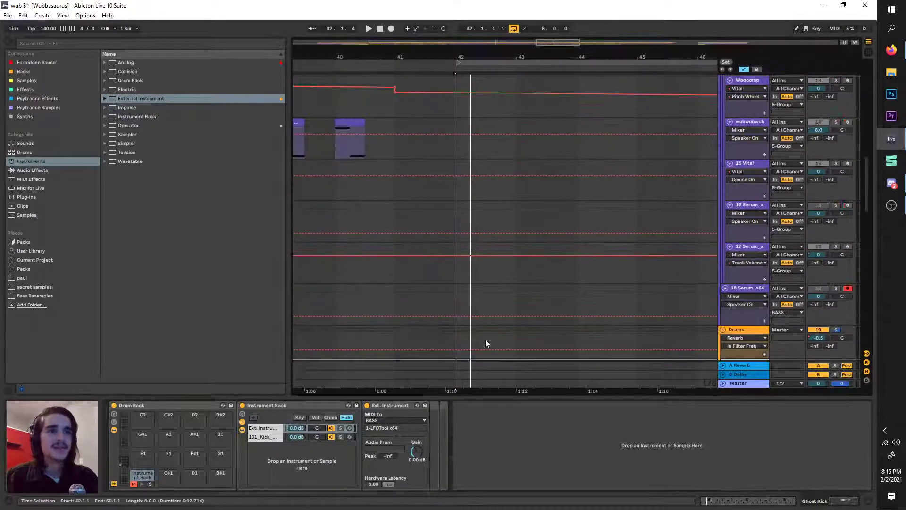
{"action": "scroll", "coordinate": [485, 339], "scroll_direction": "up", "scroll_amount": 15}
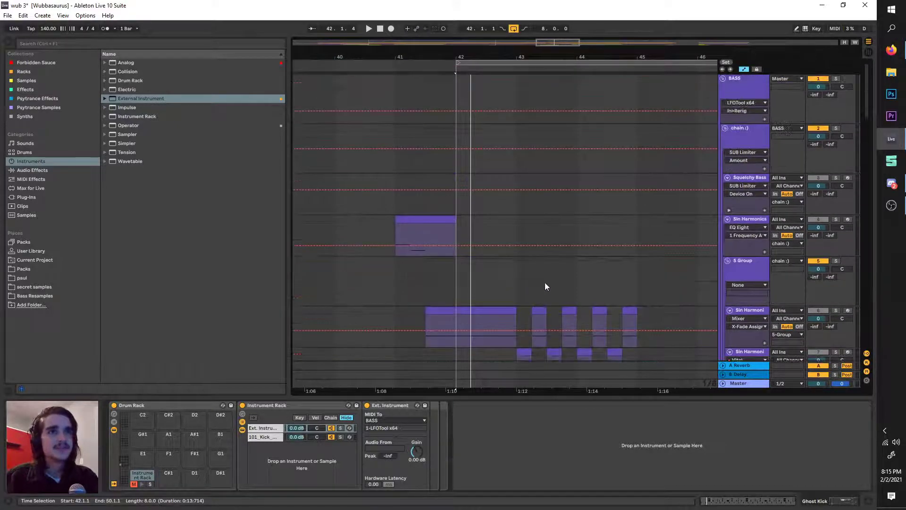
{"action": "left_click", "coordinate": [749, 97]}
{"action": "left_click", "coordinate": [834, 80]}
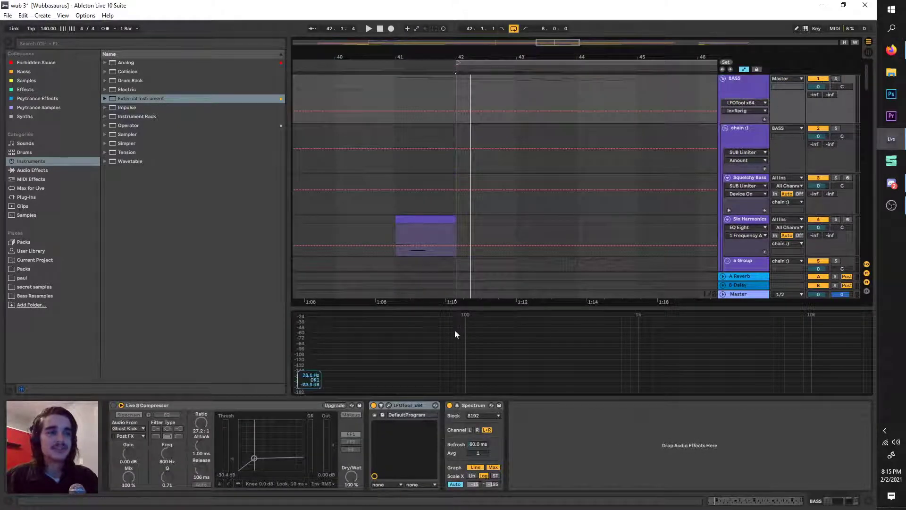
{"action": "left_click", "coordinate": [387, 405]}
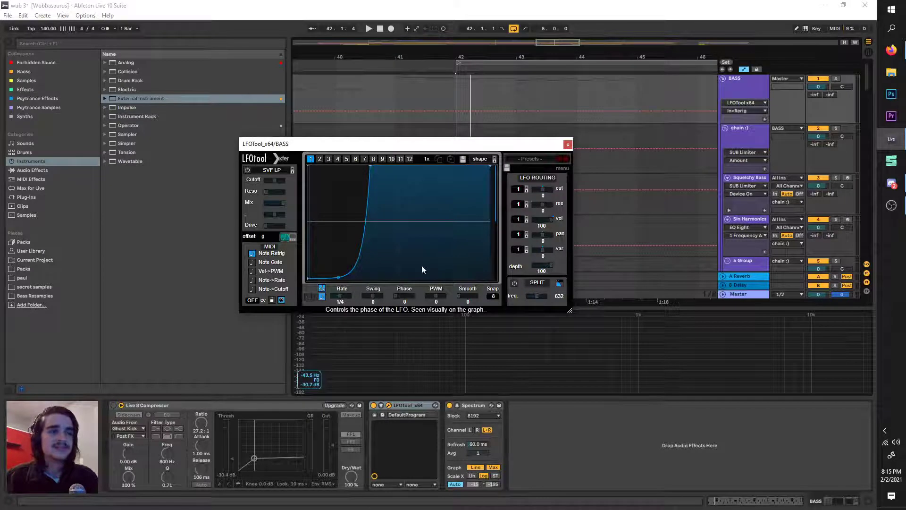
Play the bass with LFOTool open to check the retriggering, and toggle Note Retrig off and back on.
{"action": "key", "text": "space"}
{"action": "key", "text": "space"}
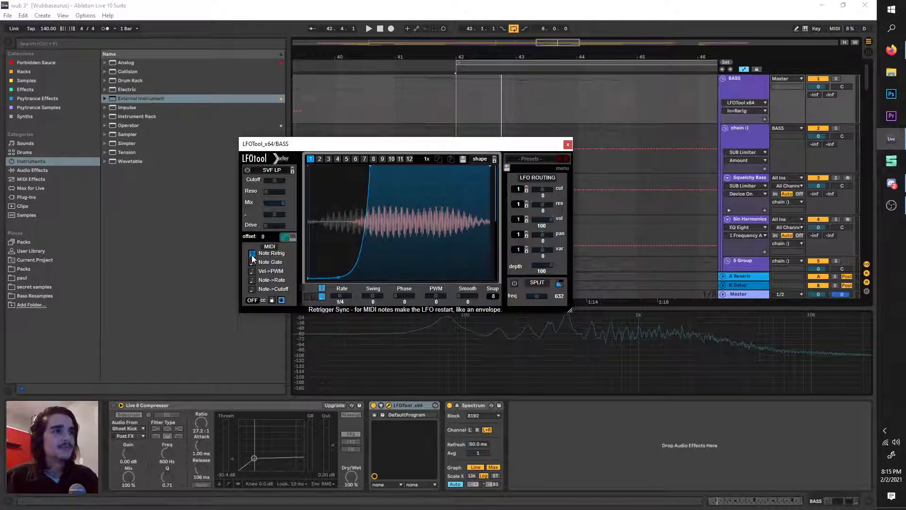
{"action": "key", "text": "space"}
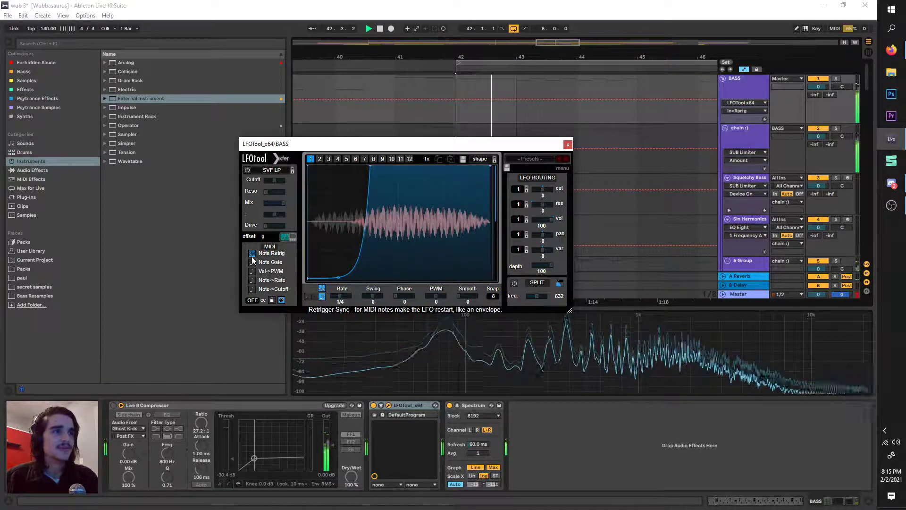
{"action": "key", "text": "space"}
{"action": "left_click", "coordinate": [252, 255]}
{"action": "left_click", "coordinate": [252, 254]}
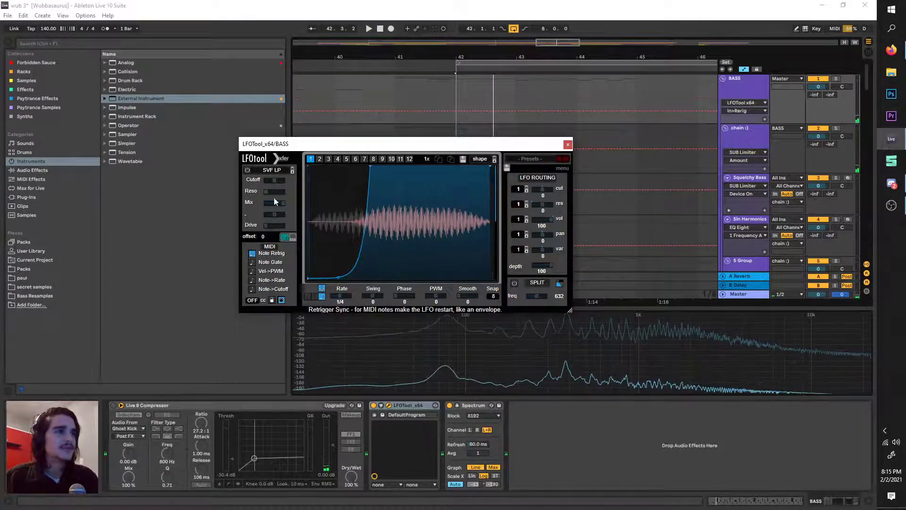
Move the LFOTool window clear of the browser and compare playback with Note Retrig off and on.
{"action": "left_click_drag", "start_coordinate": [295, 145], "coordinate": [440, 139]}
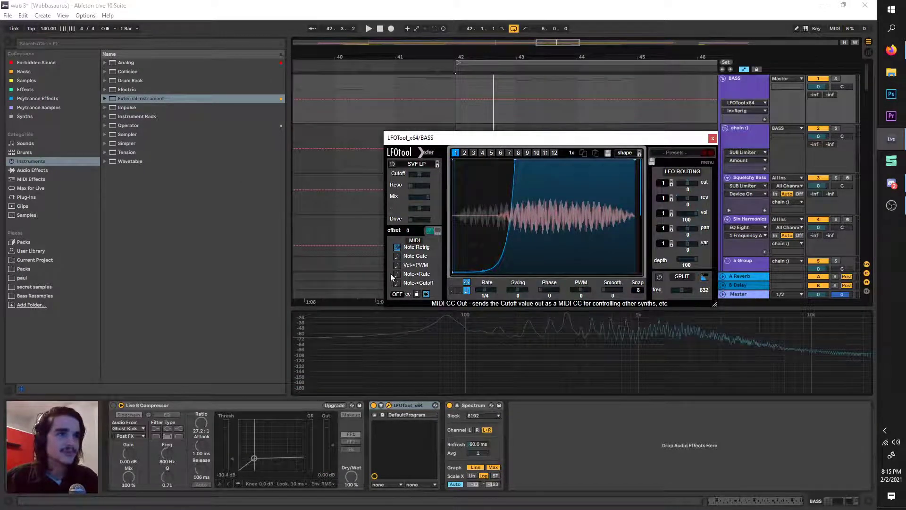
{"action": "key", "text": "space"}
{"action": "left_click", "coordinate": [398, 247]}
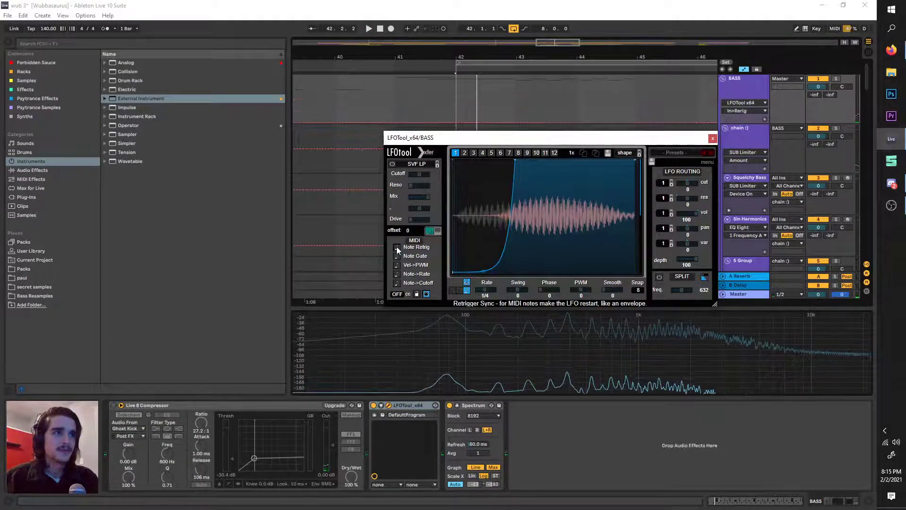
{"action": "key", "text": "space"}
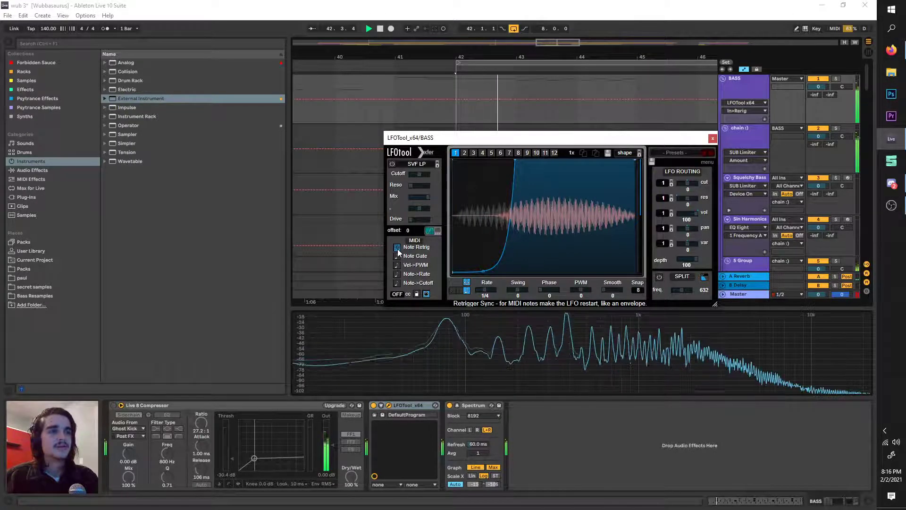
{"action": "key", "text": "space"}
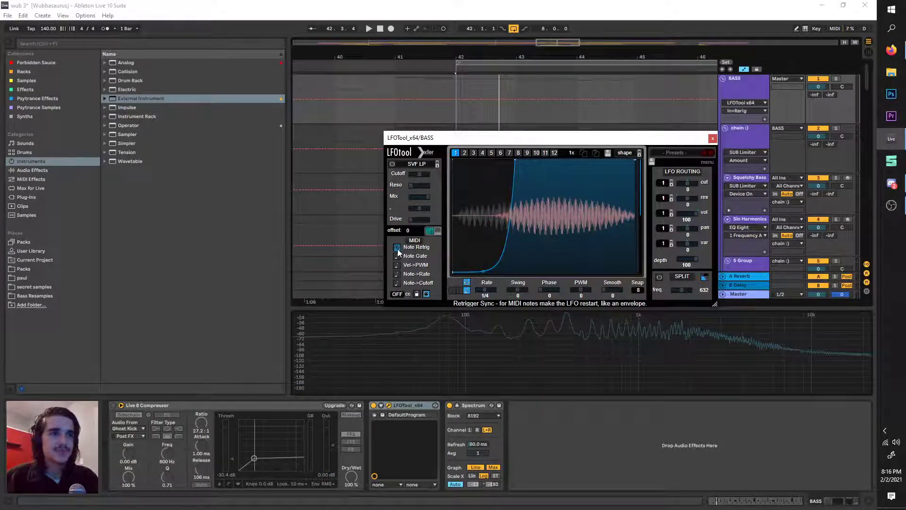
During playback, shift the LFOTool curve's full-volume point to the cycle's end, and bring it back to about the middle.
{"action": "key", "text": "space"}
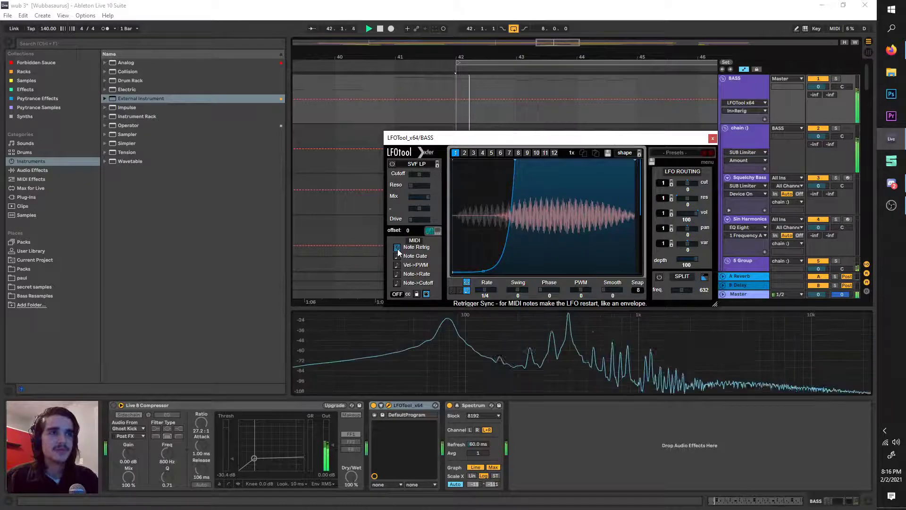
{"action": "left_click_drag", "start_coordinate": [521, 162], "coordinate": [637, 160]}
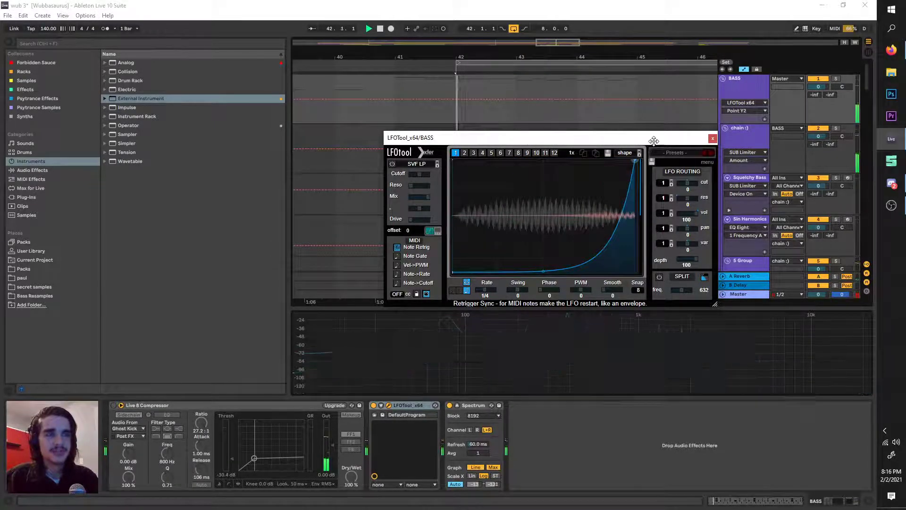
{"action": "left_click_drag", "start_coordinate": [636, 161], "coordinate": [474, 155]}
{"action": "left_click_drag", "start_coordinate": [542, 143], "coordinate": [544, 150]}
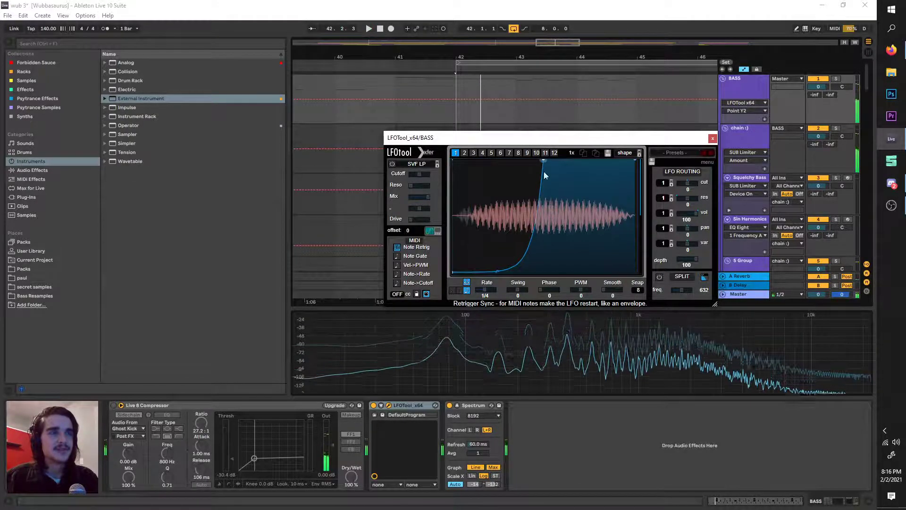
Add a point midway up the LFOTool curve's rise, shape it into a steep S-curve reaching full volume before mid-cycle, and play it.
{"action": "double_click", "coordinate": [505, 200]}
{"action": "mouse_move", "coordinate": [505, 200]}
{"action": "left_mouse_down"}
{"action": "mouse_move", "coordinate": [494, 198]}
{"action": "mouse_move", "coordinate": [503, 214]}
{"action": "left_mouse_up"}
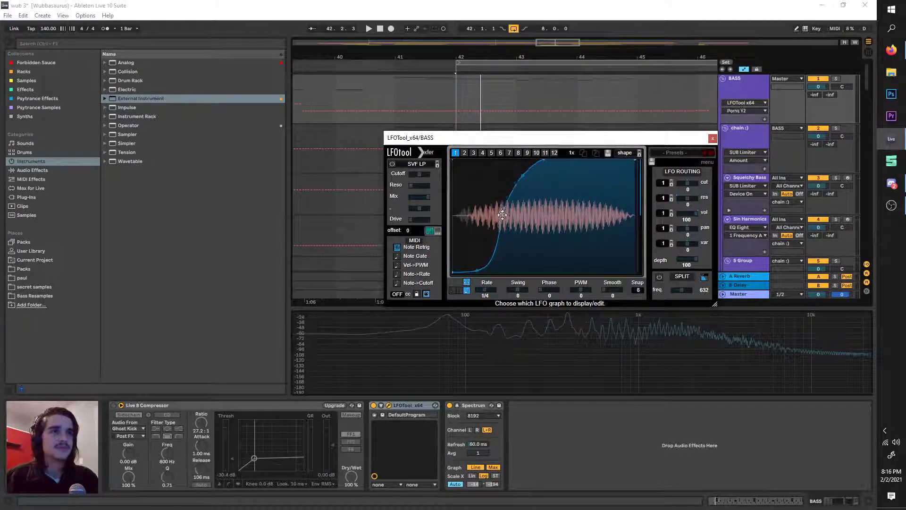
{"action": "left_click", "coordinate": [397, 247]}
{"action": "left_click_drag", "start_coordinate": [522, 175], "coordinate": [496, 215]}
{"action": "mouse_move", "coordinate": [518, 186]}
{"action": "left_mouse_down"}
{"action": "mouse_move", "coordinate": [510, 183]}
{"action": "mouse_move", "coordinate": [516, 176]}
{"action": "left_mouse_up"}
{"action": "left_click_drag", "start_coordinate": [500, 213], "coordinate": [514, 213]}
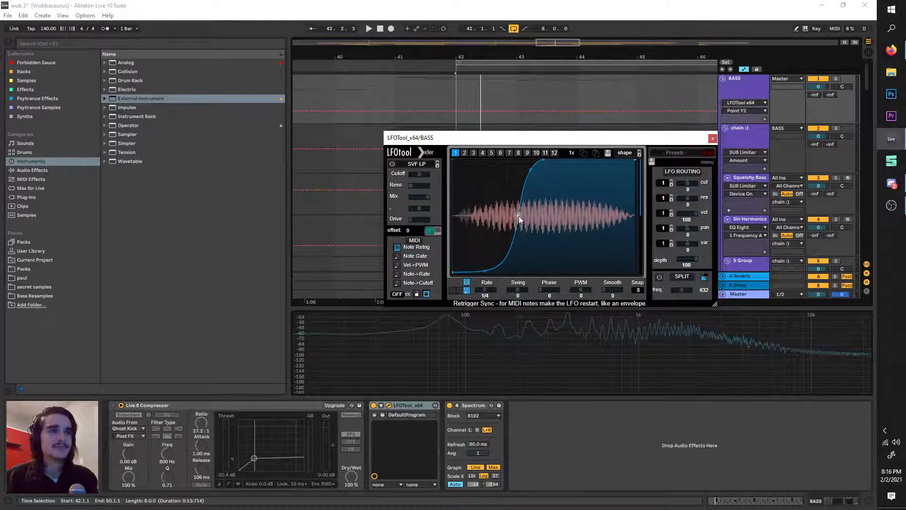
{"action": "left_click_drag", "start_coordinate": [519, 217], "coordinate": [499, 216]}
{"action": "key", "text": "space"}
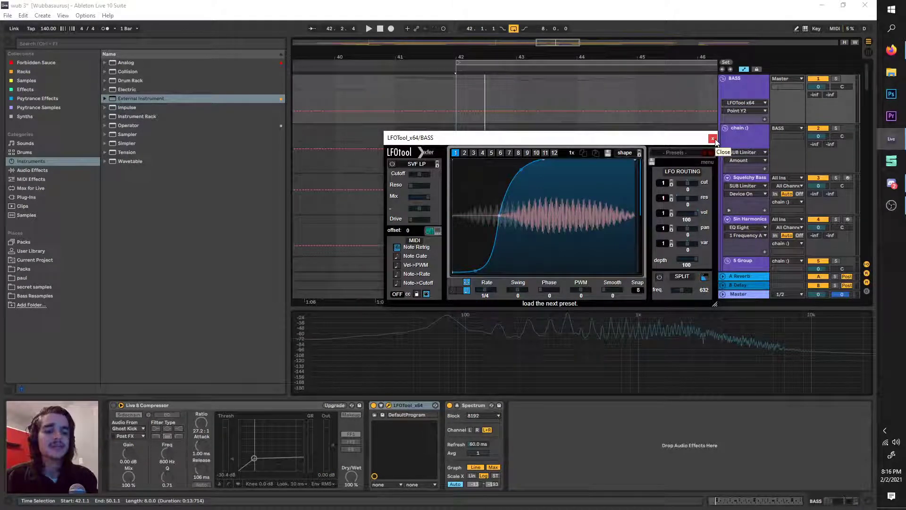
Look over LFOTool's filter types and LFO routing amounts, and play the bass briefly.
{"action": "left_click", "coordinate": [423, 163]}
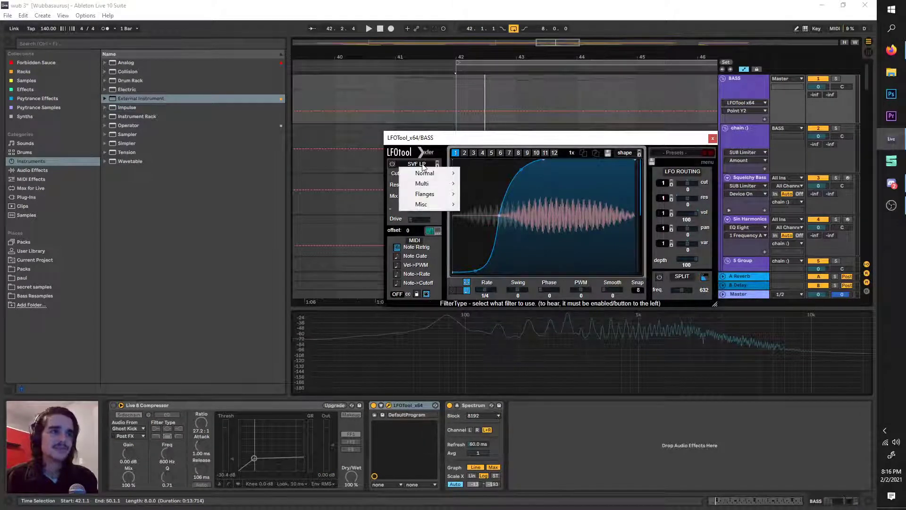
{"action": "left_click", "coordinate": [461, 137]}
{"action": "mouse_move", "coordinate": [461, 137]}
{"action": "left_mouse_down"}
{"action": "mouse_move", "coordinate": [462, 150]}
{"action": "mouse_move", "coordinate": [469, 126]}
{"action": "left_mouse_up"}
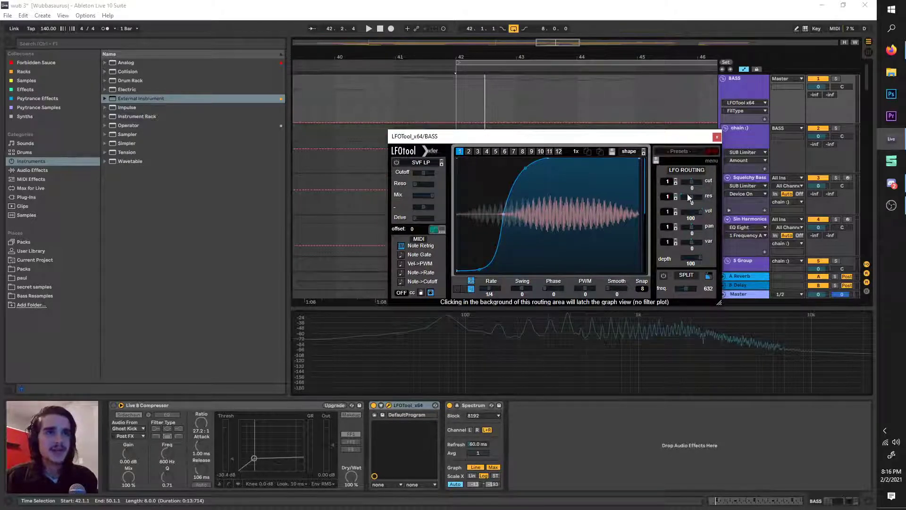
{"action": "left_click_drag", "start_coordinate": [689, 182], "coordinate": [704, 198]}
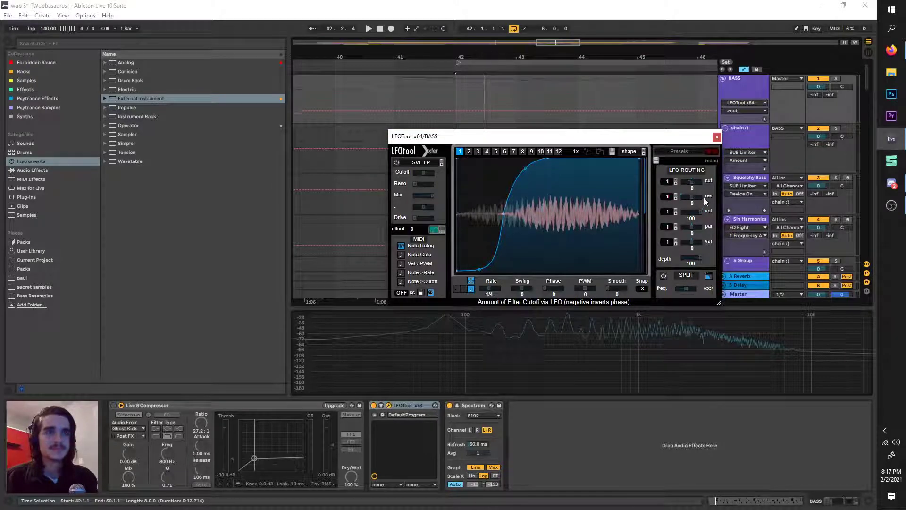
{"action": "key", "text": "space"}
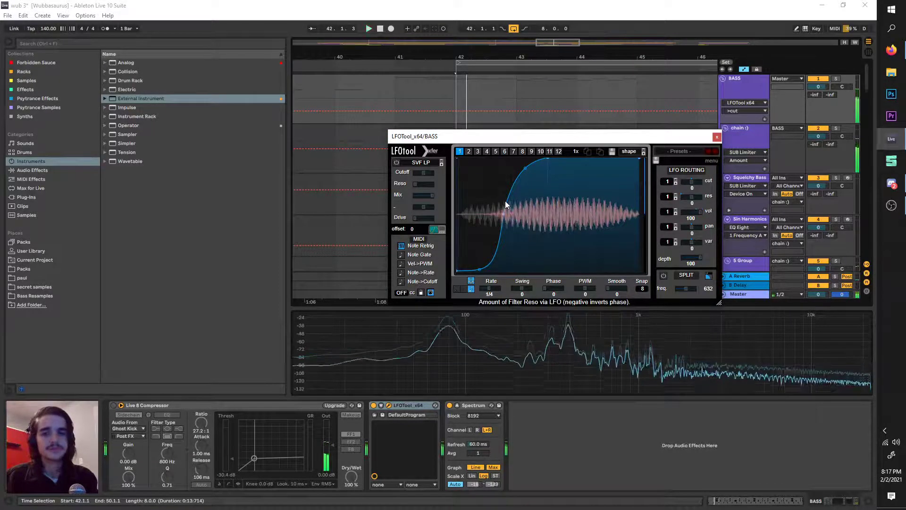
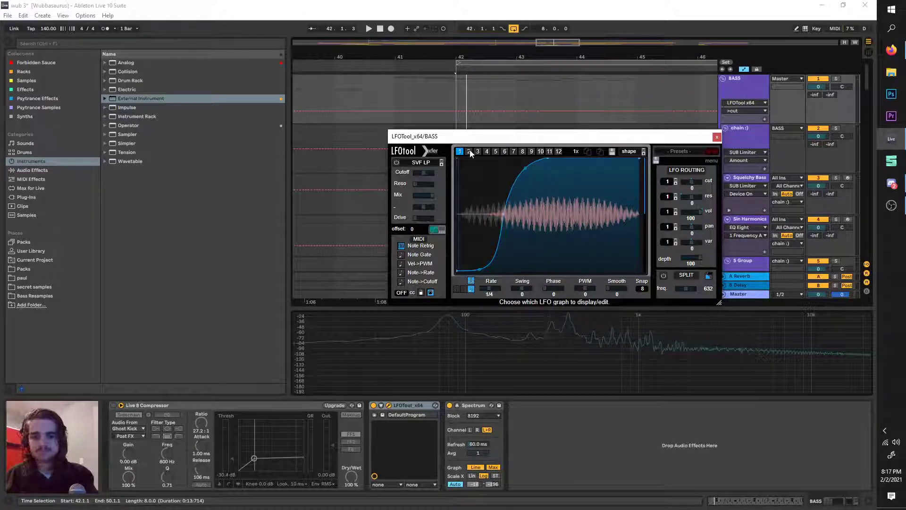
Set LFOTool's pan routing to 100 and var routing to -14, and shift the cutoff routing to -3.
{"action": "left_click_drag", "start_coordinate": [471, 137], "coordinate": [481, 139]}
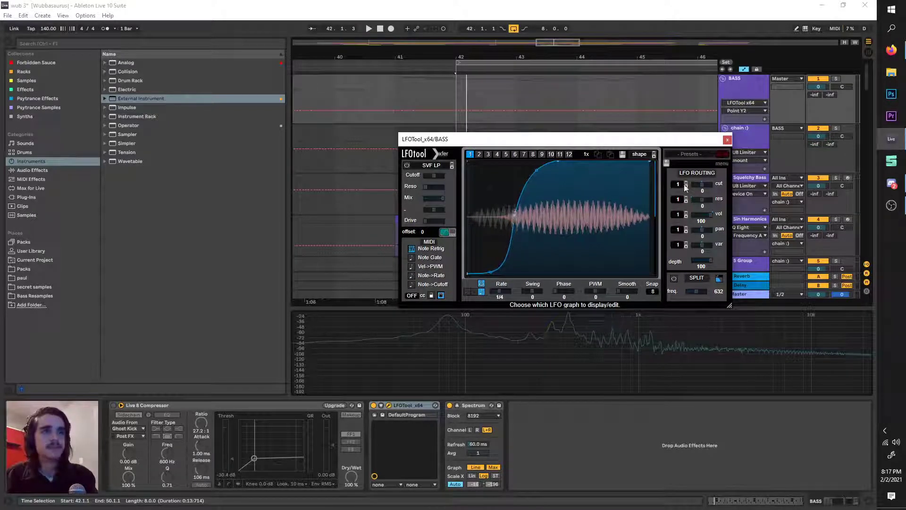
{"action": "left_click_drag", "start_coordinate": [702, 230], "coordinate": [763, 230]}
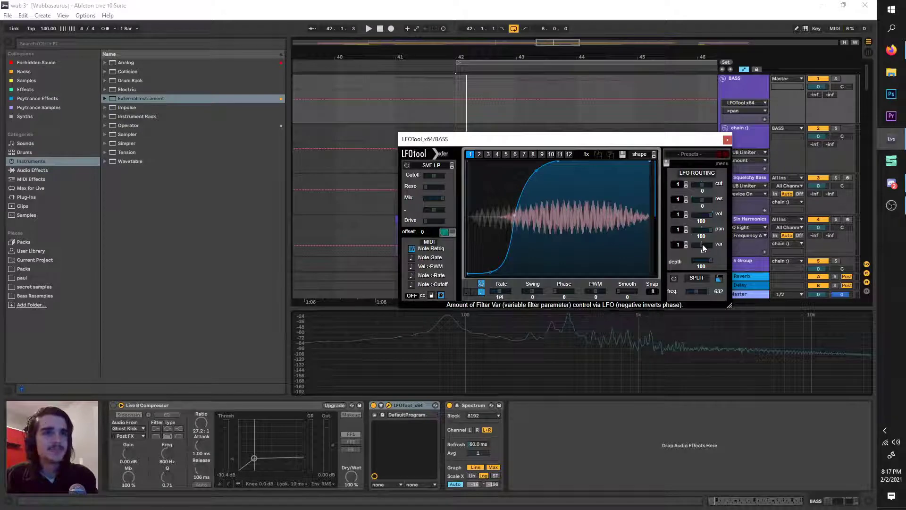
{"action": "mouse_move", "coordinate": [705, 245]}
{"action": "left_mouse_down"}
{"action": "mouse_move", "coordinate": [747, 248]}
{"action": "mouse_move", "coordinate": [703, 264]}
{"action": "mouse_move", "coordinate": [711, 259]}
{"action": "left_mouse_up"}
{"action": "left_click_drag", "start_coordinate": [708, 194], "coordinate": [707, 195]}
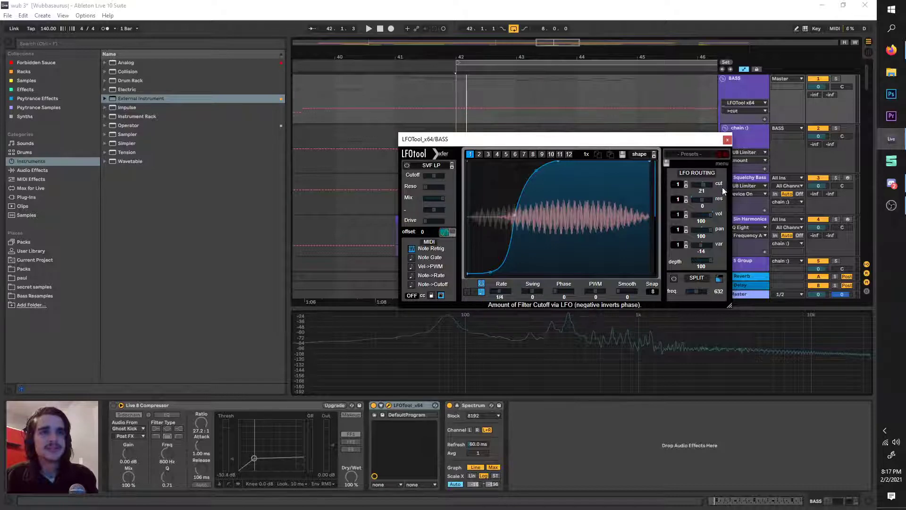
Browse LFOTool's available filter types, including the Flanges and Misc groups.
{"action": "left_click", "coordinate": [420, 166]}
{"action": "mouse_move", "coordinate": [439, 205]}
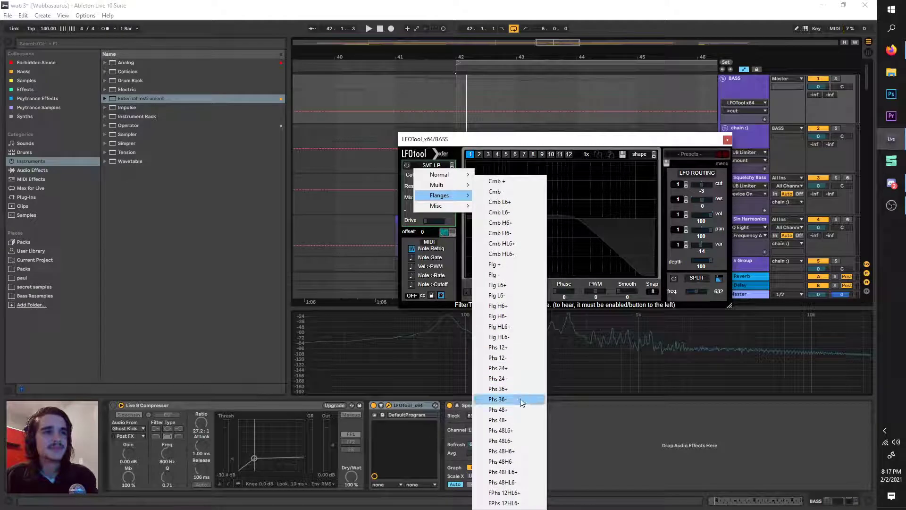
{"action": "left_click", "coordinate": [435, 166]}
{"action": "left_click", "coordinate": [435, 166]}
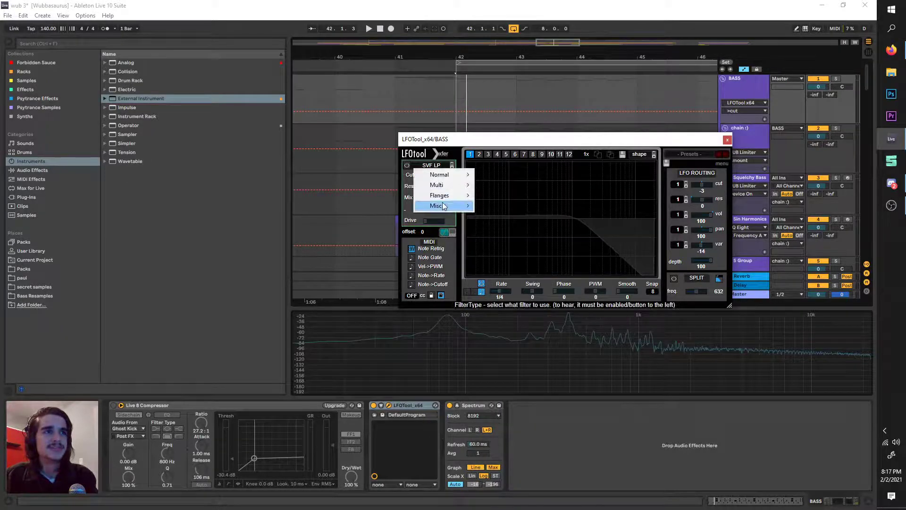
{"action": "mouse_move", "coordinate": [443, 208]}
{"action": "left_click", "coordinate": [509, 331]}
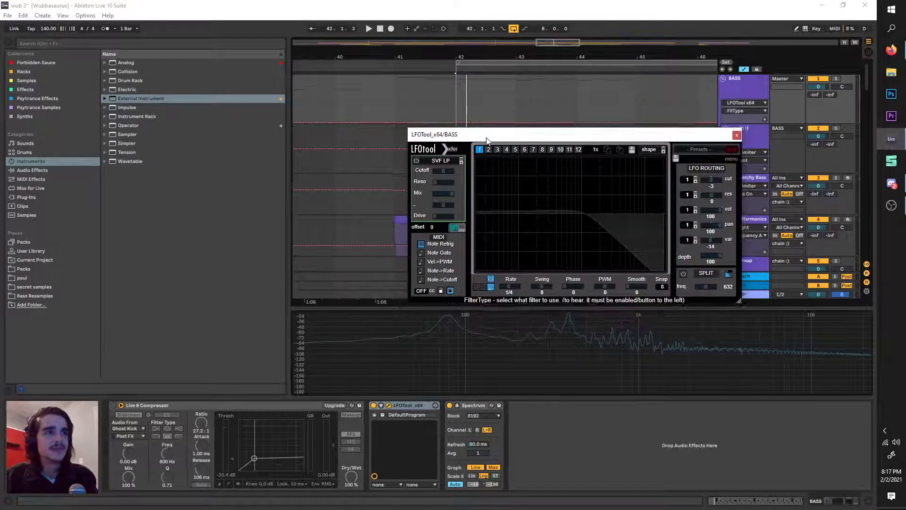
Bring LFOTool's pan routing down to 1 and its var routing to 0.
{"action": "left_click_drag", "start_coordinate": [700, 185], "coordinate": [700, 187]}
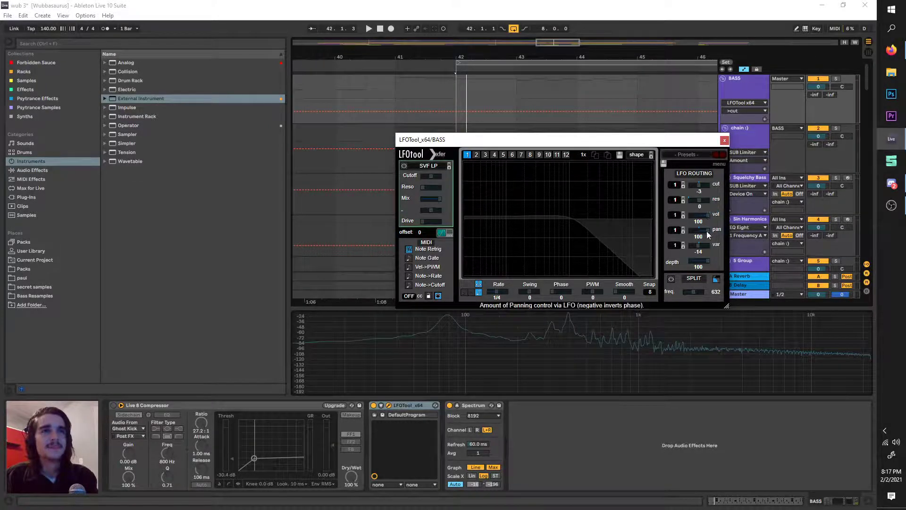
{"action": "mouse_move", "coordinate": [707, 234]}
{"action": "left_mouse_down"}
{"action": "mouse_move", "coordinate": [674, 250]}
{"action": "mouse_move", "coordinate": [709, 247]}
{"action": "left_mouse_up"}
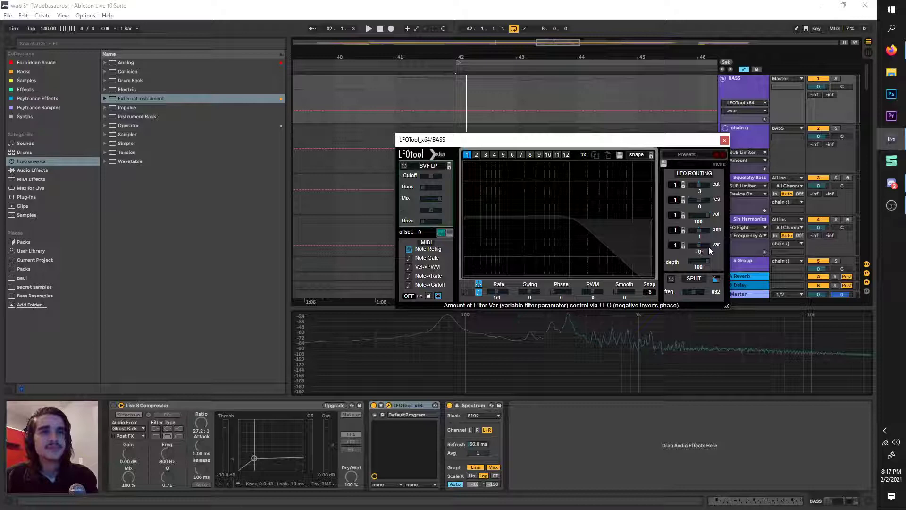
{"action": "left_click", "coordinate": [709, 216]}
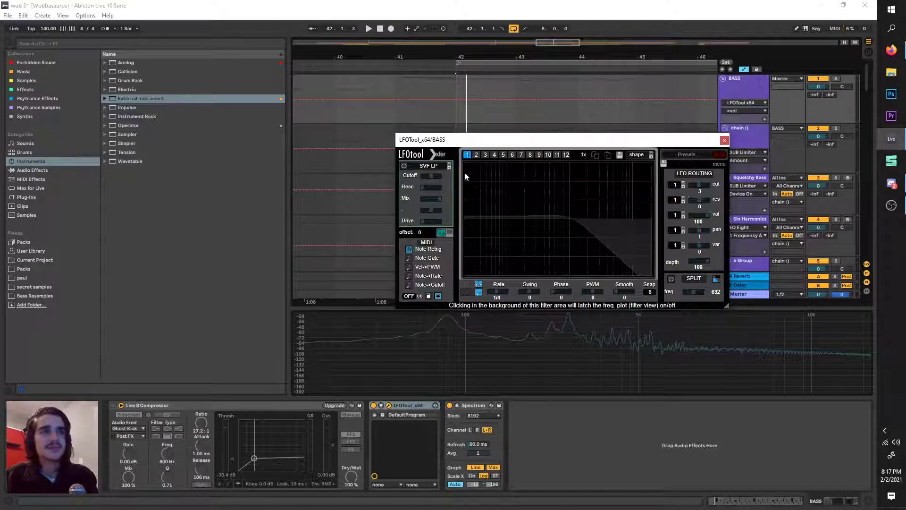
Search the audio effects for Auto Pan, add it after Spectrum on the BASS track, and turn LFOTool off.
{"action": "key", "text": "ctrl+f"}
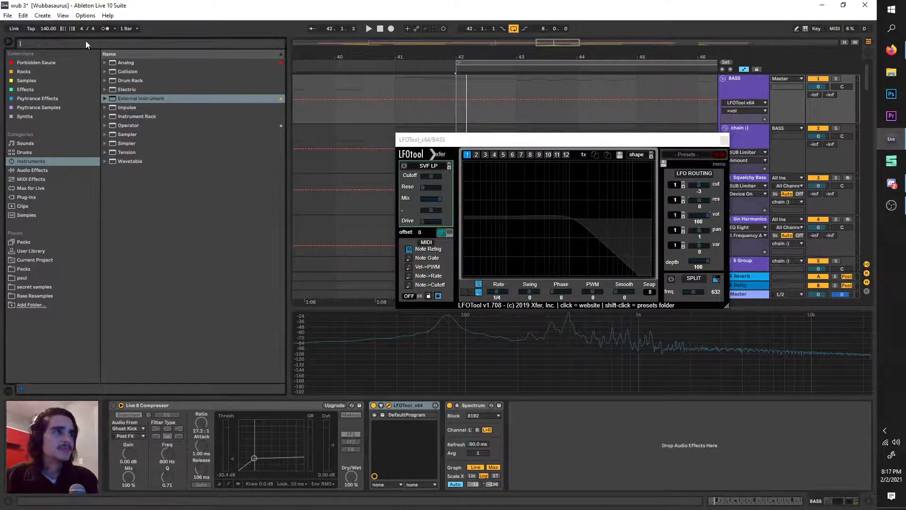
{"action": "type", "text": "aut"}
{"action": "left_click", "coordinate": [45, 170]}
{"action": "left_click", "coordinate": [117, 82]}
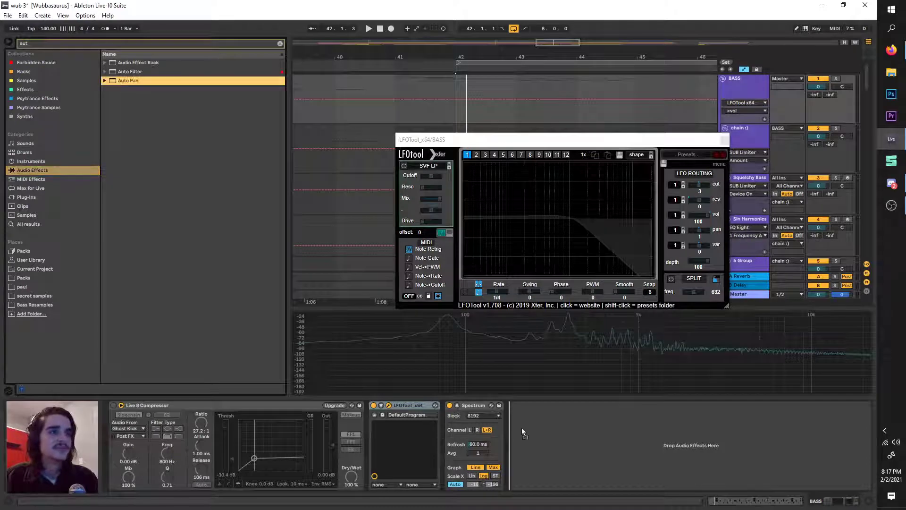
{"action": "left_click_drag", "start_coordinate": [401, 396], "coordinate": [377, 409]}
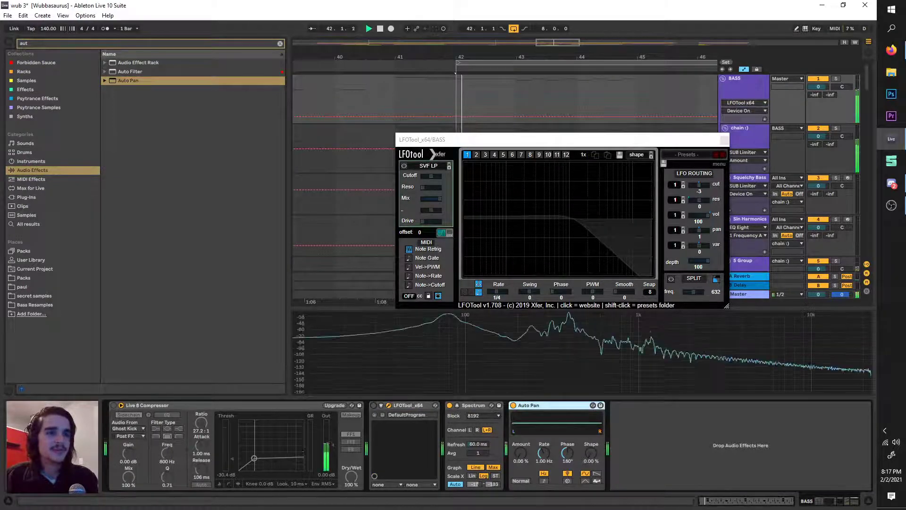
Set Auto Pan to 100% amount, 0° phase and a synced 1/12 rate, and bypass it in favour of LFOTool.
{"action": "left_click_drag", "start_coordinate": [520, 452], "coordinate": [521, 425]}
{"action": "left_click", "coordinate": [544, 480]}
{"action": "left_click_drag", "start_coordinate": [567, 452], "coordinate": [567, 491]}
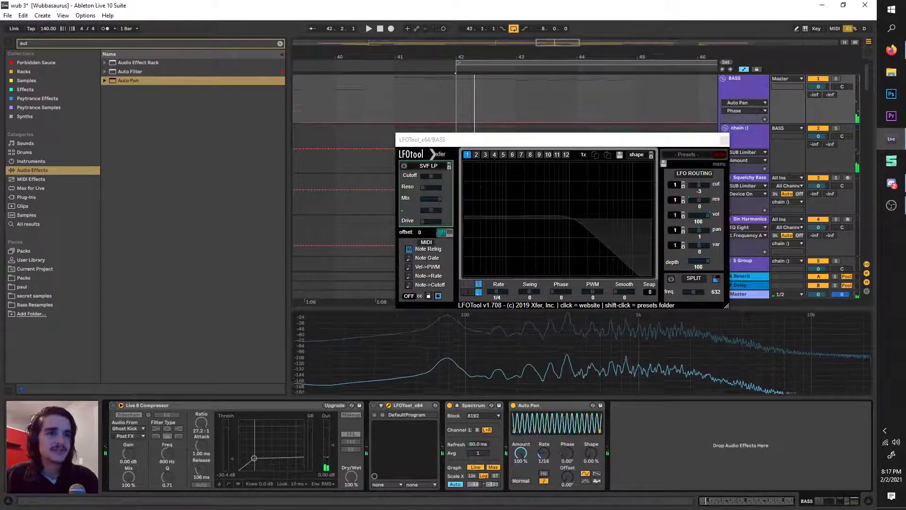
{"action": "left_click_drag", "start_coordinate": [544, 452], "coordinate": [543, 456]}
{"action": "left_click", "coordinate": [513, 406]}
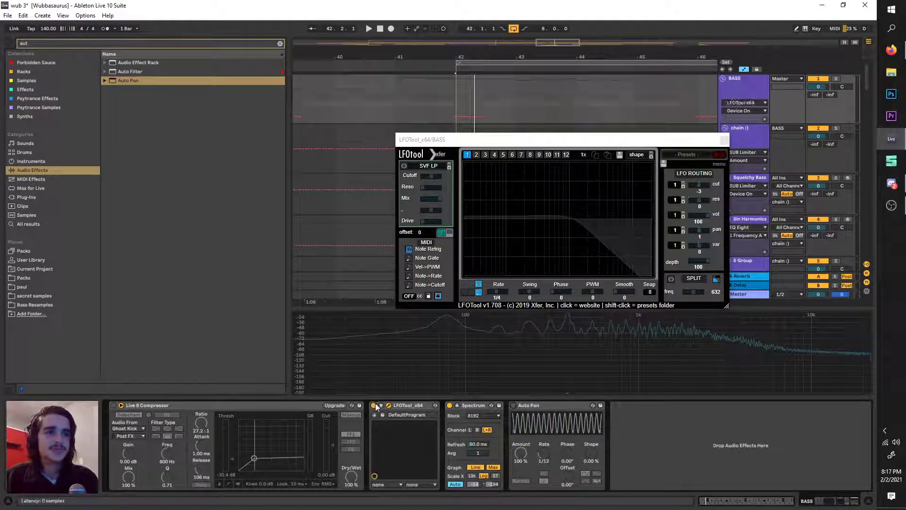
Lower the midpoint of LFOTool's curve close to zero for a later, steeper rise, and play it before closing the plug-in.
{"action": "left_click", "coordinate": [551, 243]}
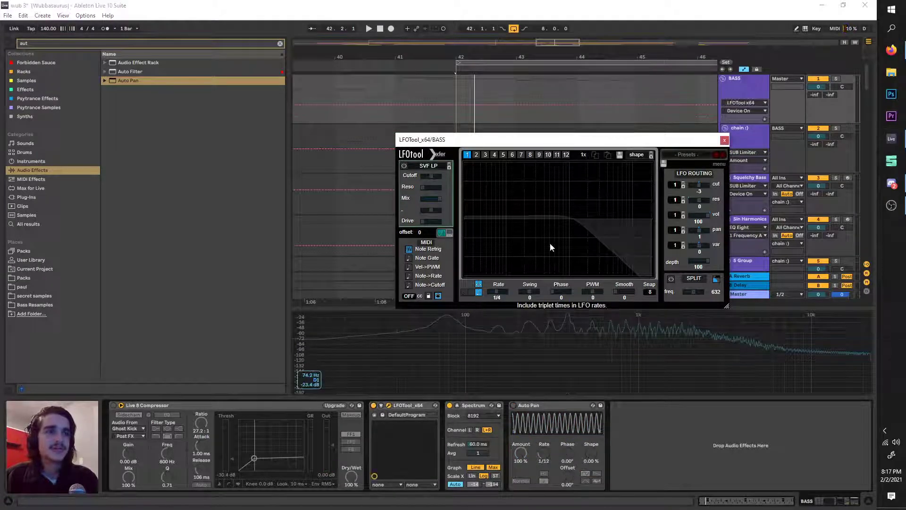
{"action": "left_click", "coordinate": [447, 191]}
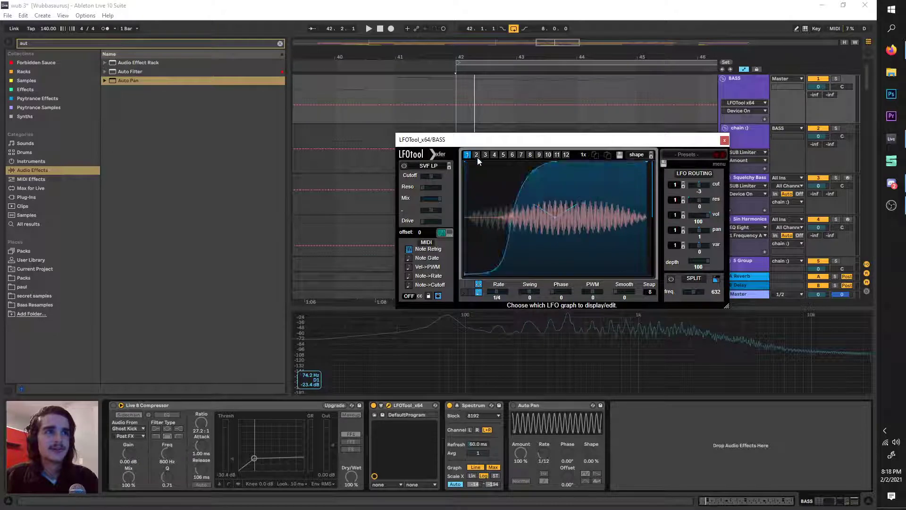
{"action": "left_click", "coordinate": [530, 174]}
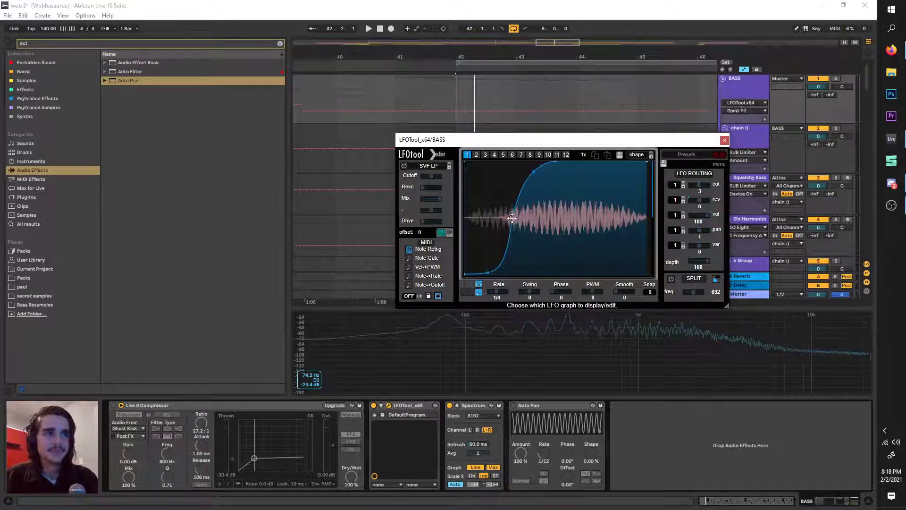
{"action": "key", "text": "space"}
{"action": "key", "text": "space"}
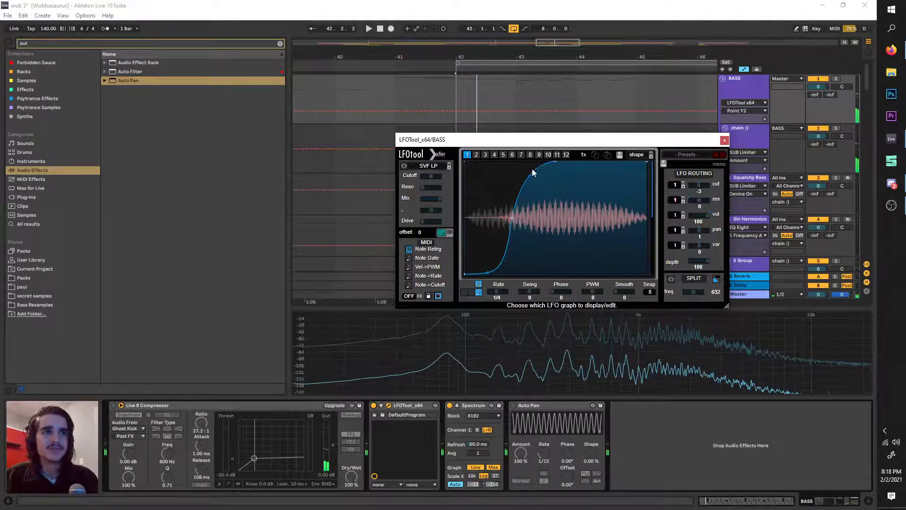
{"action": "left_click_drag", "start_coordinate": [510, 218], "coordinate": [513, 268]}
{"action": "key", "text": "space"}
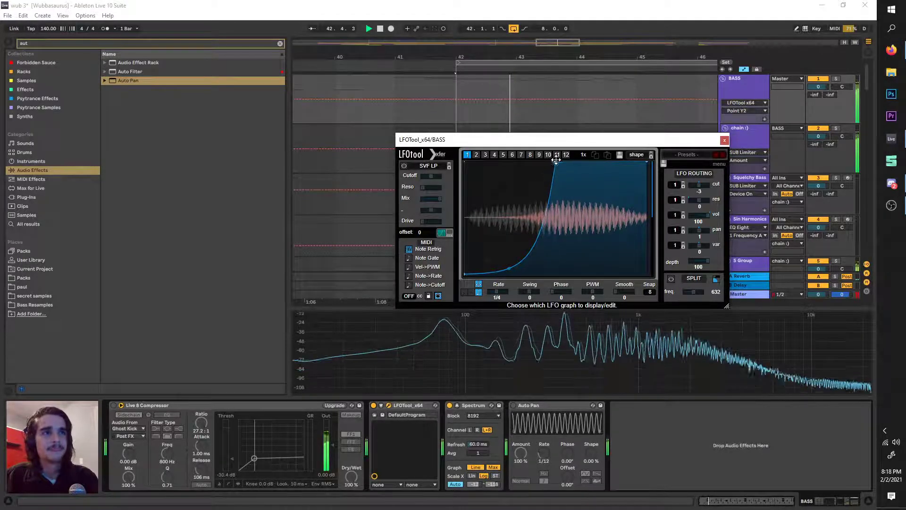
{"action": "left_click", "coordinate": [724, 141]}
Move the External Instrument chain from the Ghost Kick rack into the kick's Instrument Rack on the 21 Drum Rack track.
{"action": "scroll", "coordinate": [643, 190], "scroll_direction": "down", "scroll_amount": 3}
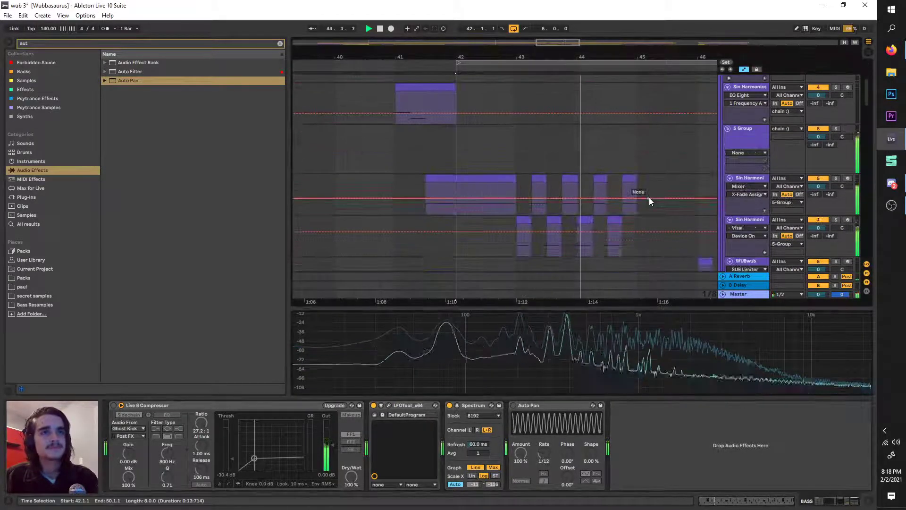
{"action": "scroll", "coordinate": [650, 197], "scroll_direction": "down", "scroll_amount": 6}
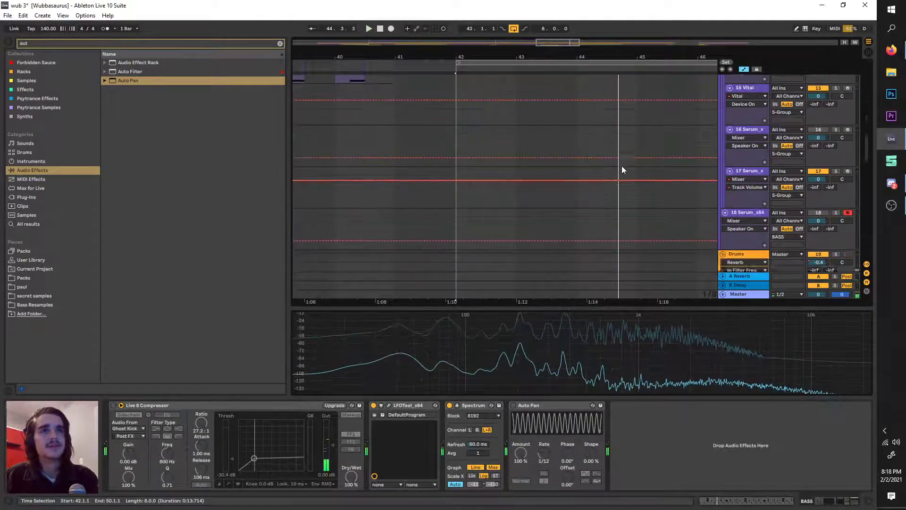
{"action": "scroll", "coordinate": [621, 166], "scroll_direction": "down", "scroll_amount": 4}
{"action": "left_click", "coordinate": [750, 99]}
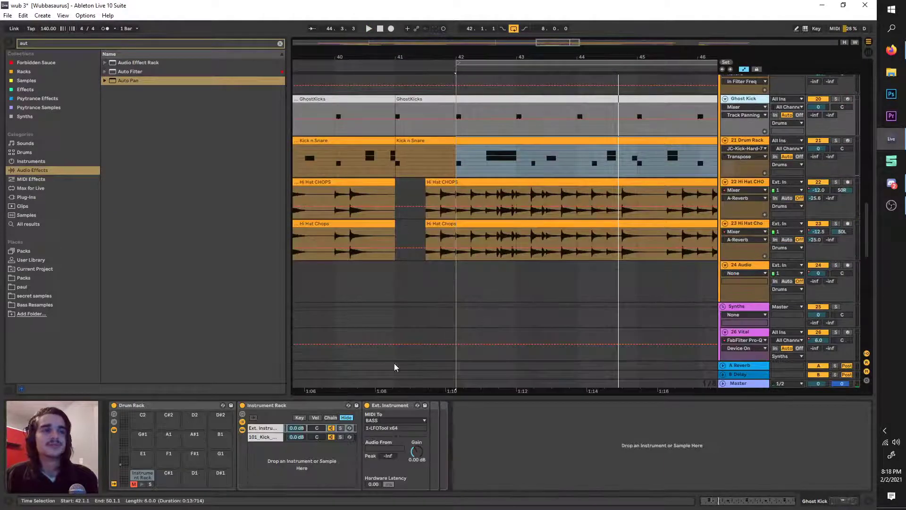
{"action": "left_click", "coordinate": [276, 428]}
{"action": "left_click", "coordinate": [755, 140]}
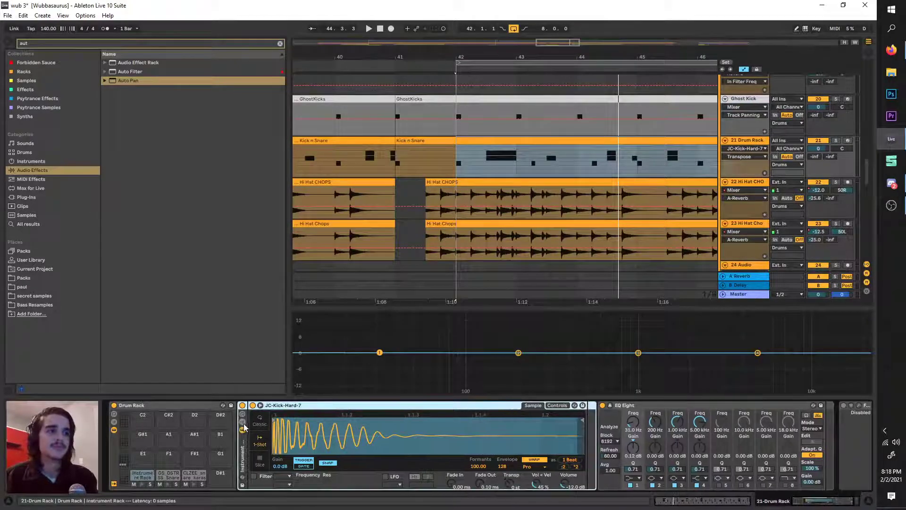
{"action": "key", "text": "ctrl+g"}
{"action": "key", "text": "ctrl+v"}
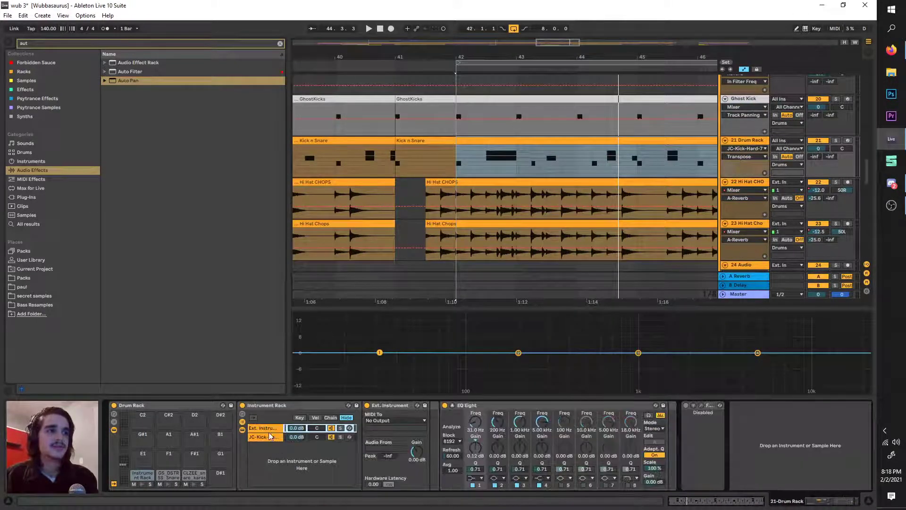
Play the arrangement from bar 42 and compare the device chains of Ghost Kick and 21 Drum Rack.
{"action": "scroll", "coordinate": [555, 147], "scroll_direction": "up", "scroll_amount": 1}
{"action": "scroll", "coordinate": [449, 150], "scroll_direction": "right", "scroll_amount": 2}
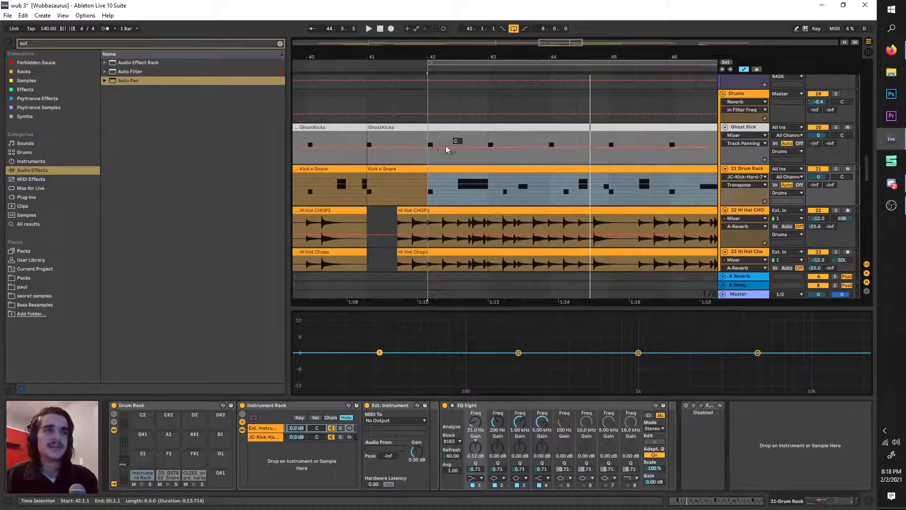
{"action": "left_click", "coordinate": [429, 137]}
{"action": "key", "text": "space"}
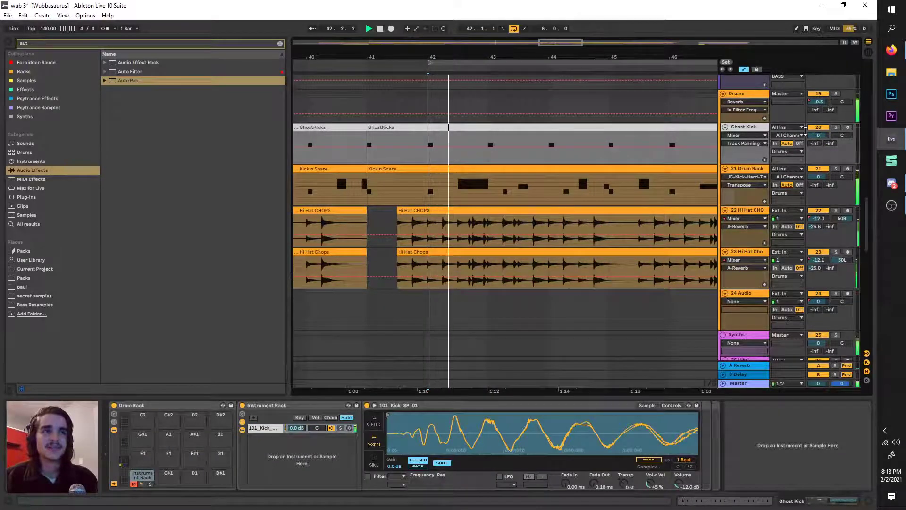
{"action": "left_click", "coordinate": [743, 169]}
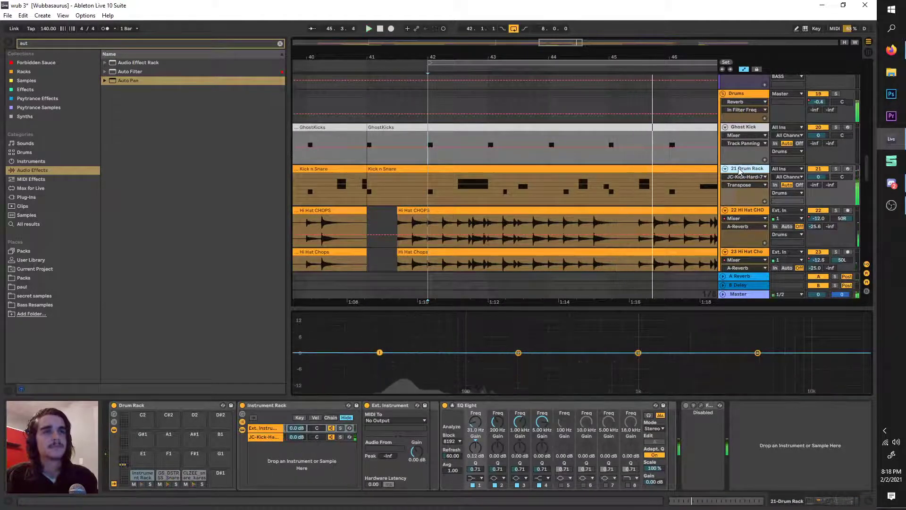
Compare the kick notes in the Kick n Snare clip with the GhostKicks clip, starting from bar 42.
{"action": "scroll", "coordinate": [510, 199], "scroll_direction": "right", "scroll_amount": 2}
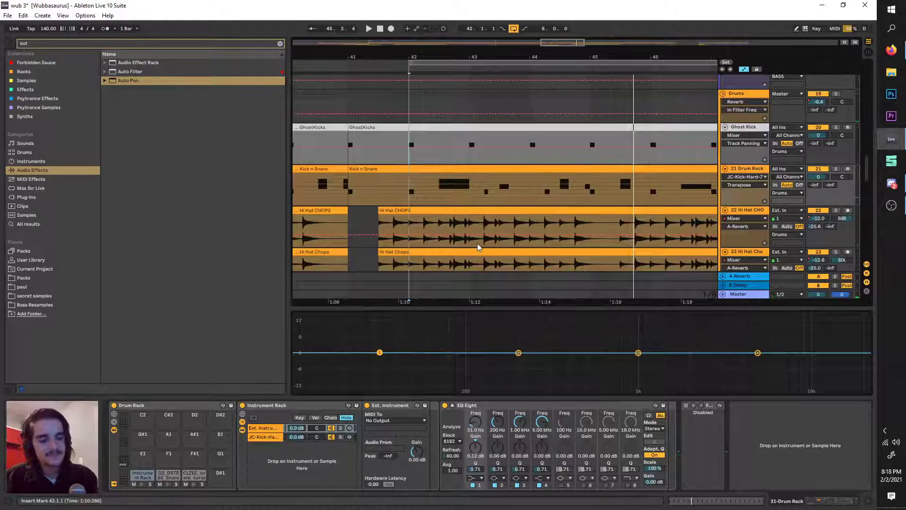
{"action": "scroll", "coordinate": [477, 246], "scroll_direction": "left", "scroll_amount": 1}
{"action": "left_click", "coordinate": [558, 189]}
{"action": "left_click", "coordinate": [424, 190]}
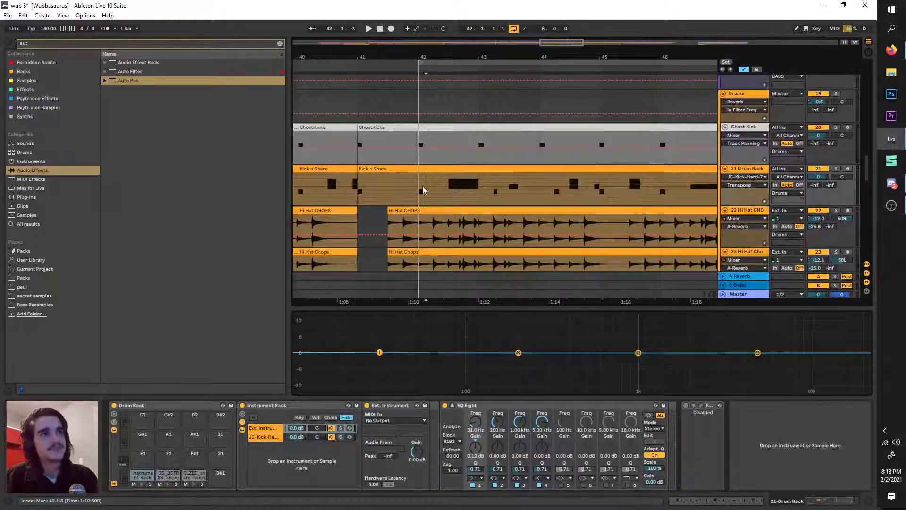
{"action": "scroll", "coordinate": [467, 166], "scroll_direction": "left", "scroll_amount": 1}
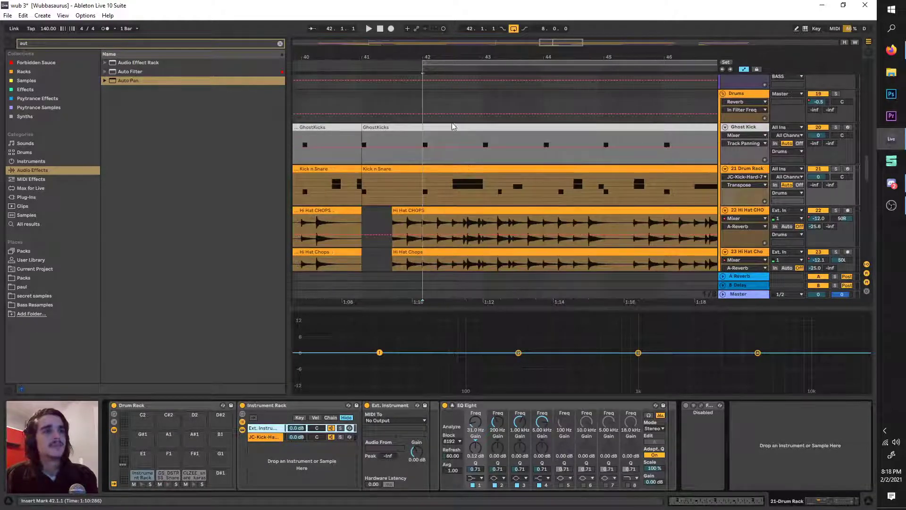
Play the drums briefly from 42.3, group the GS_DSTRSS_Snare_01 sampler into an Instrument Rack, and search the browser for "ext".
{"action": "left_click_drag", "start_coordinate": [453, 64], "coordinate": [480, 68]}
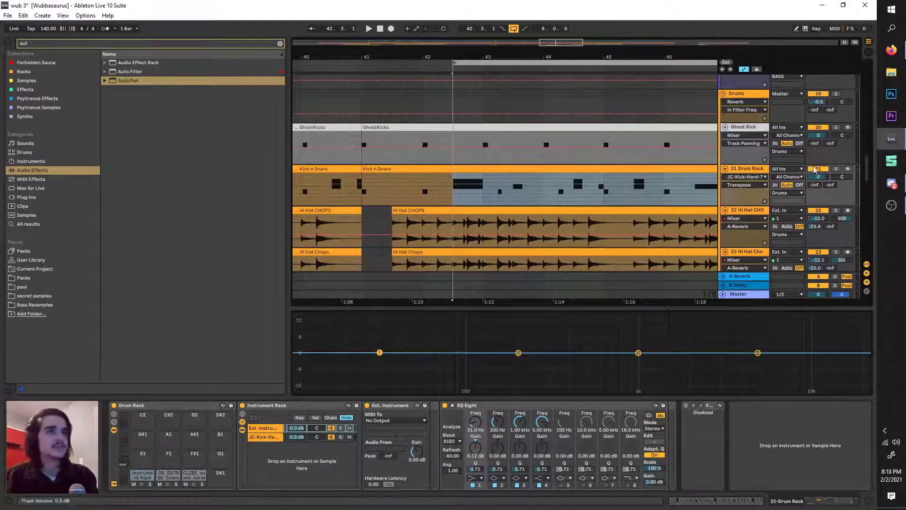
{"action": "key", "text": "space"}
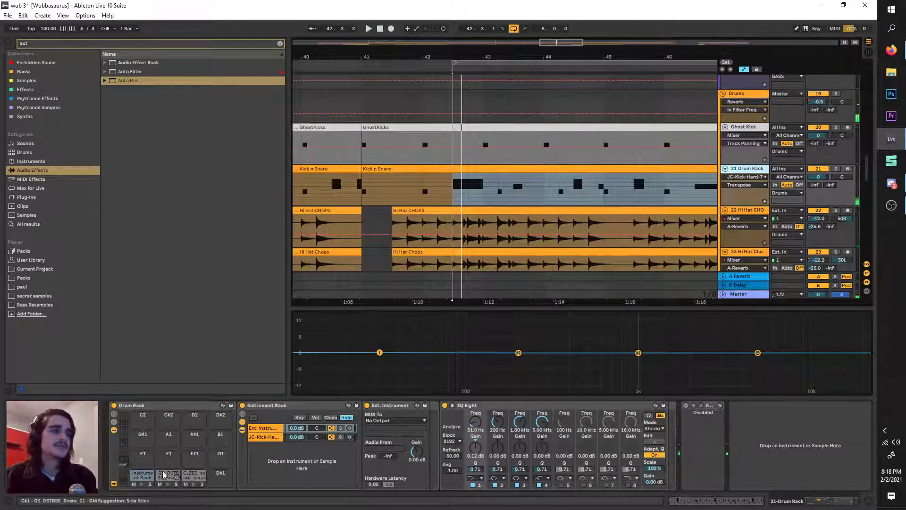
{"action": "left_click", "coordinate": [164, 474]}
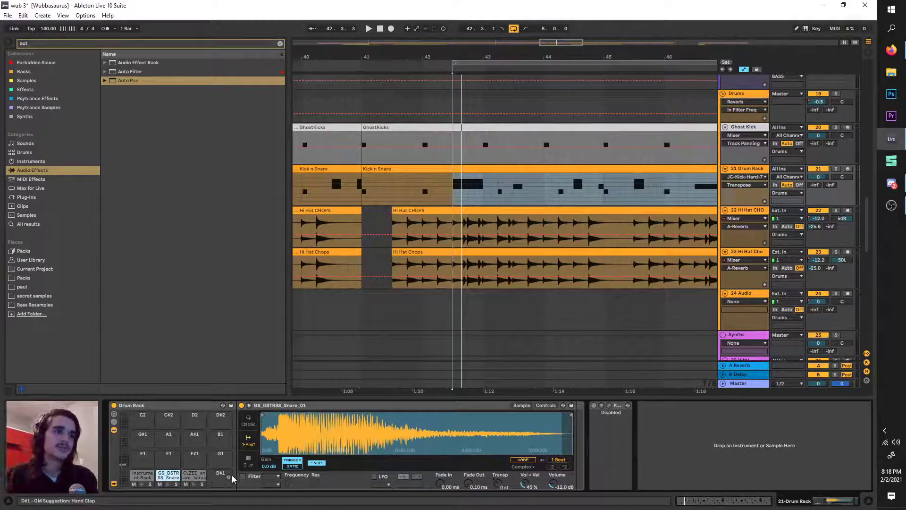
{"action": "left_click", "coordinate": [282, 406]}
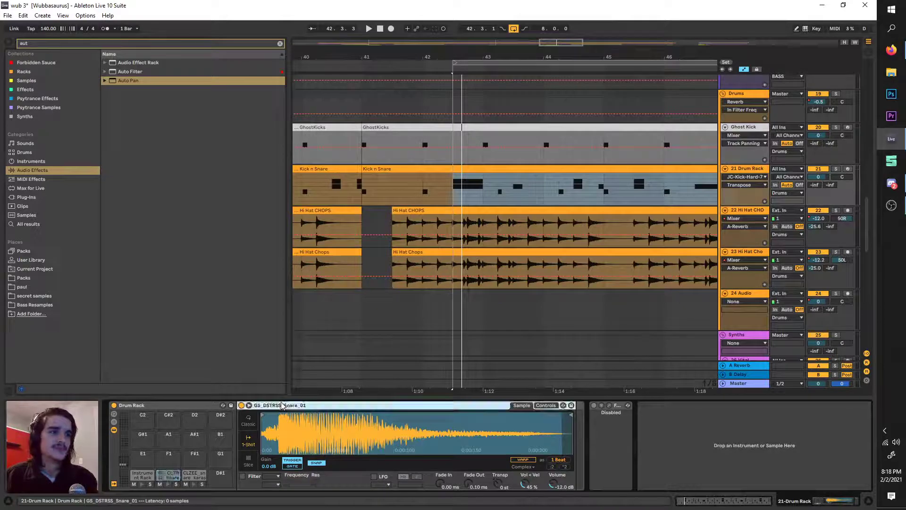
{"action": "key", "text": "ctrl+g"}
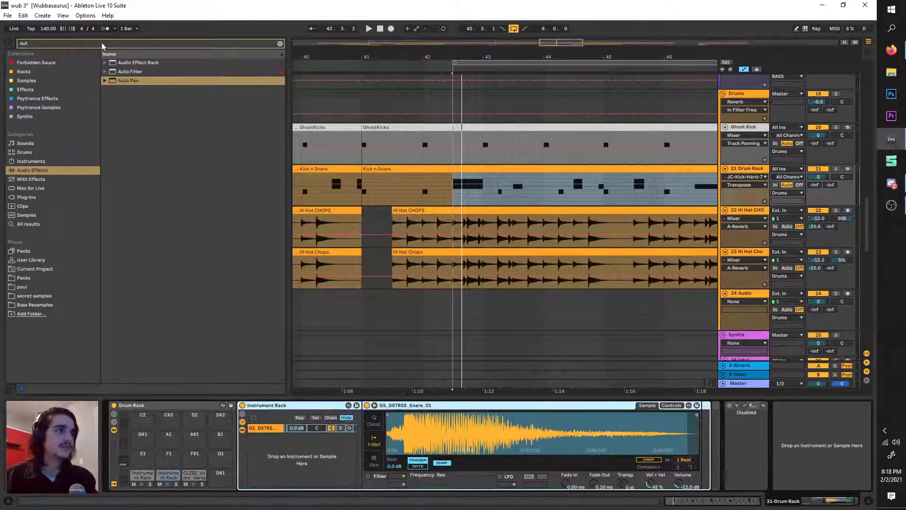
{"action": "left_click", "coordinate": [102, 44]}
{"action": "type", "text": "ext"}
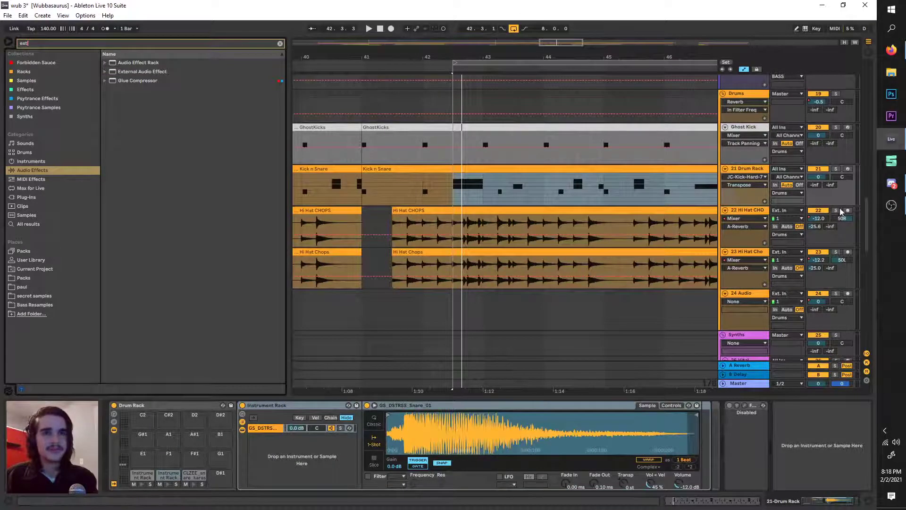
{"action": "left_click_drag", "start_coordinate": [865, 214], "coordinate": [870, 45]}
{"action": "left_click", "coordinate": [755, 89]}
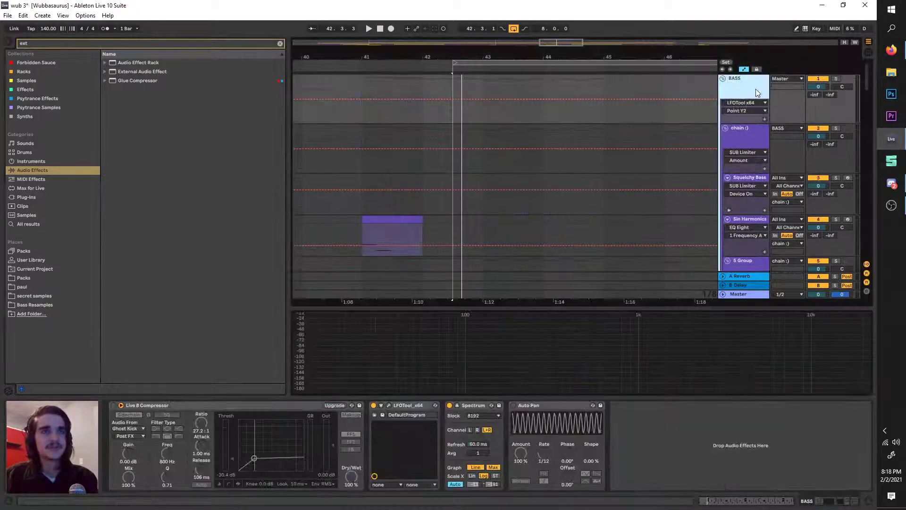
{"action": "key", "text": "ctrl+g"}
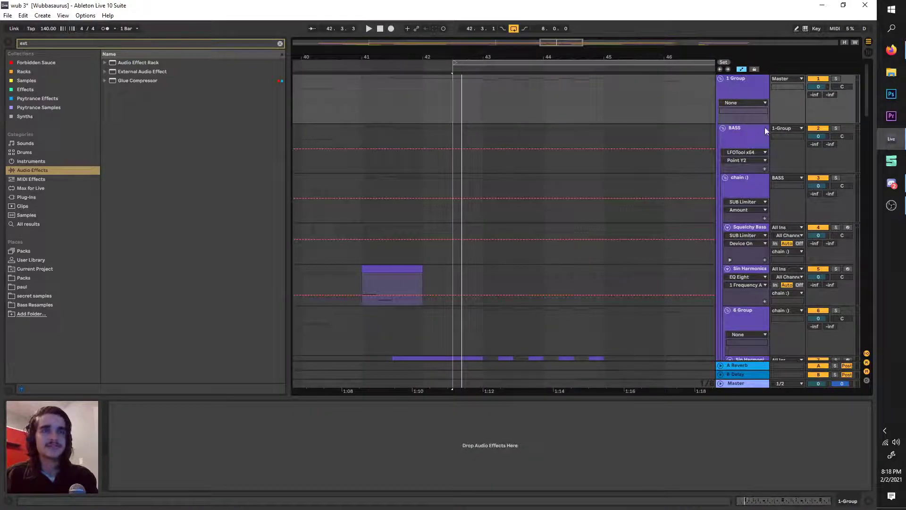
{"action": "key", "text": "ctrl+z"}
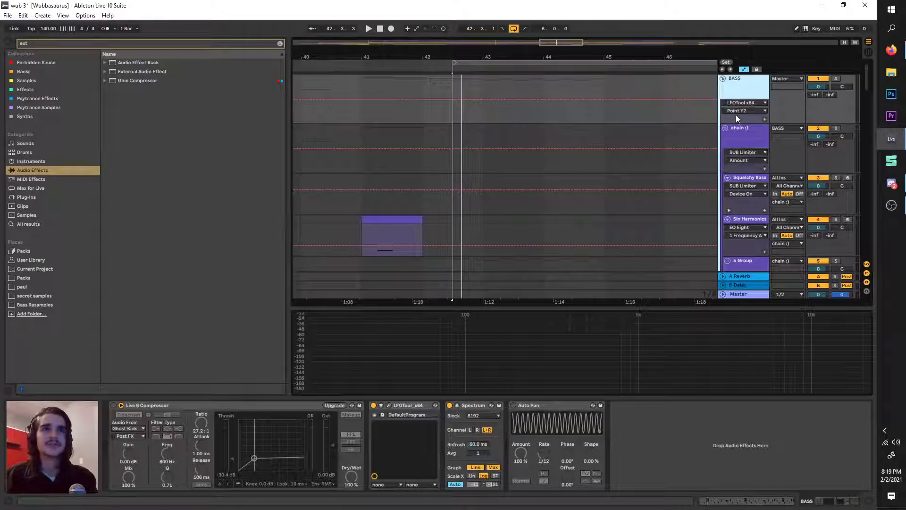
Open LFOTool on the BASS track, play a short passage to examine its volume curve, and close the plug-in.
{"action": "left_click", "coordinate": [388, 405]}
{"action": "key", "text": "space"}
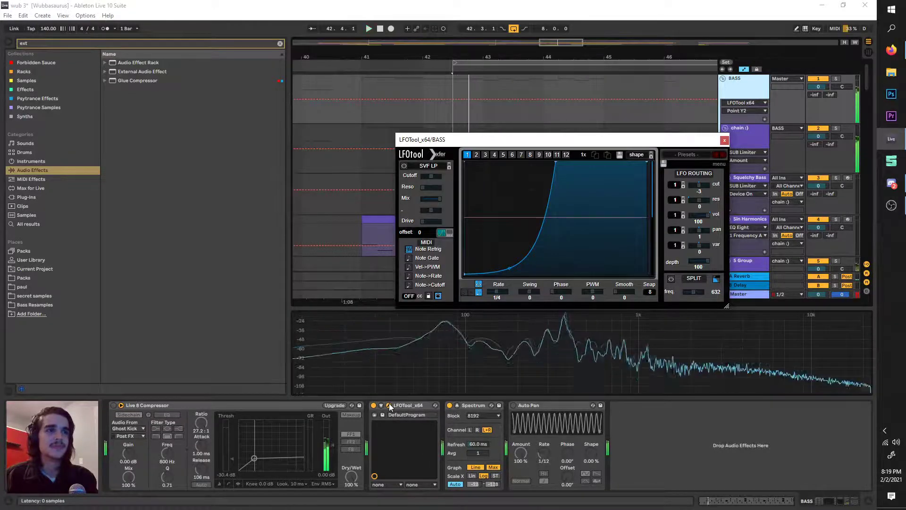
{"action": "key", "text": "space"}
{"action": "left_click_drag", "start_coordinate": [570, 140], "coordinate": [548, 150]}
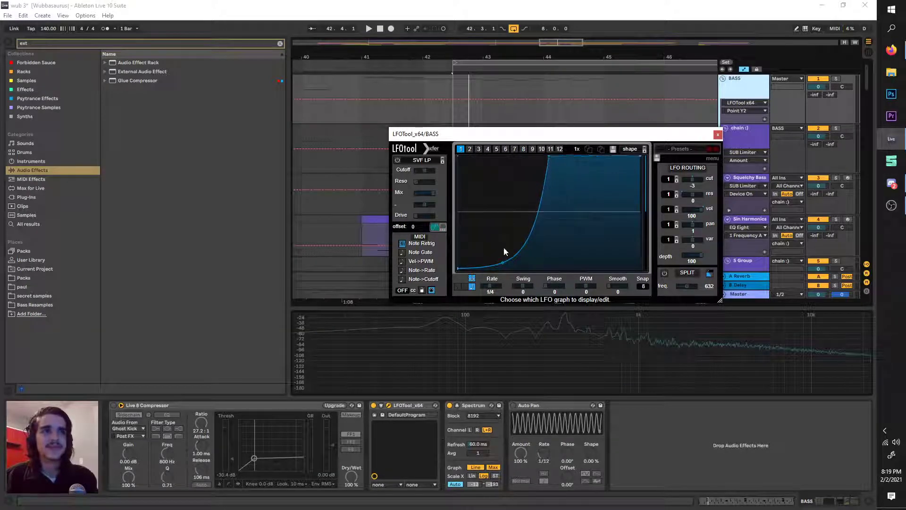
{"action": "left_click", "coordinate": [717, 135]}
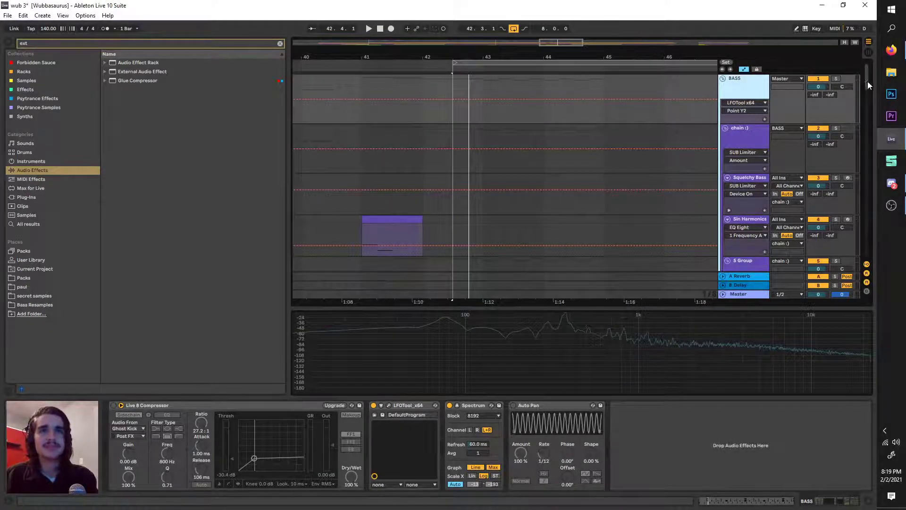
Add an External Instrument chain above the snare chain in the snare's Instrument Rack on the 21 Drum Rack track.
{"action": "left_click_drag", "start_coordinate": [867, 81], "coordinate": [857, 179]}
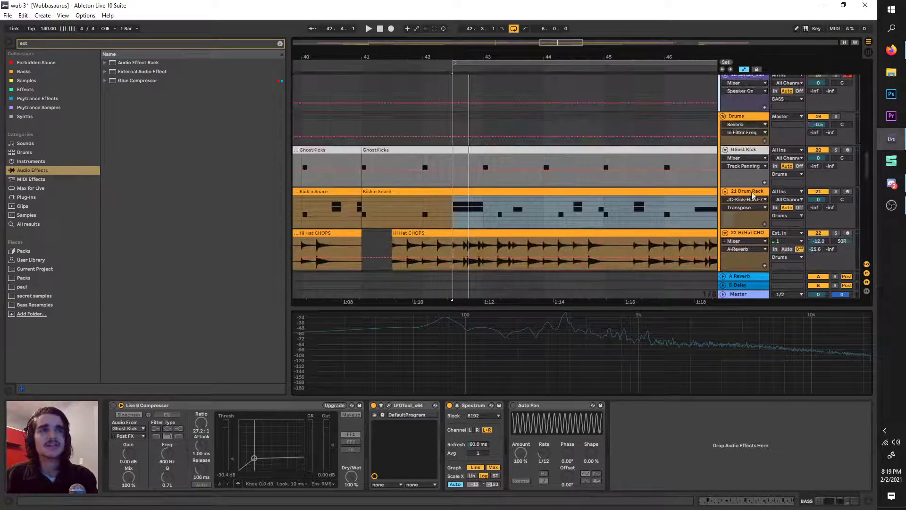
{"action": "left_click", "coordinate": [752, 193]}
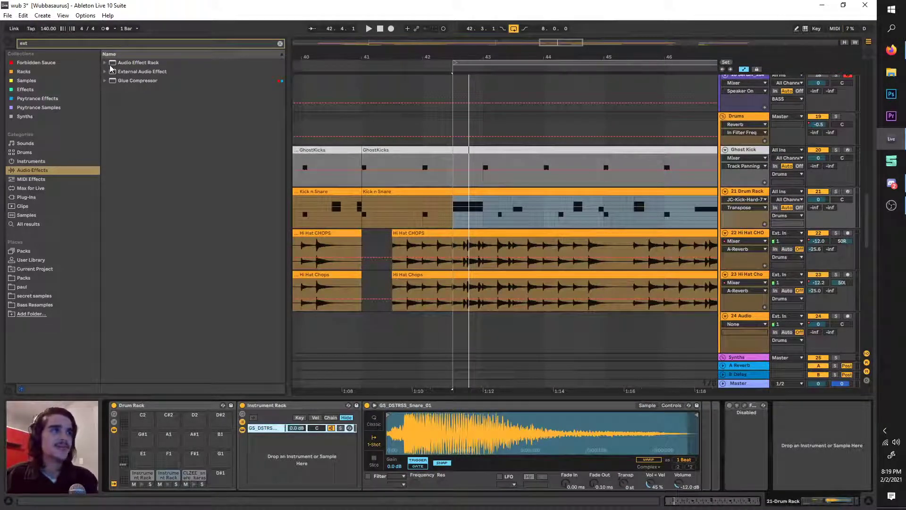
{"action": "left_click", "coordinate": [21, 44]}
{"action": "left_click", "coordinate": [50, 161]}
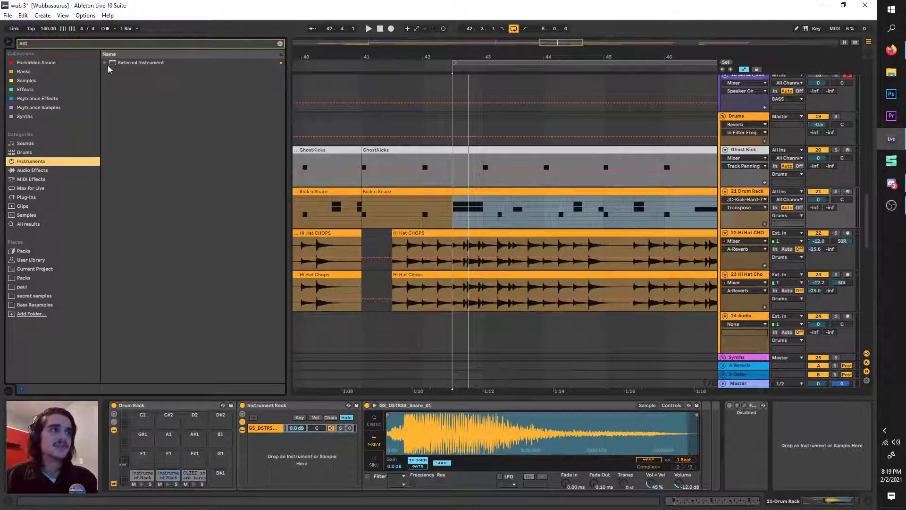
{"action": "left_click_drag", "start_coordinate": [109, 64], "coordinate": [263, 441]}
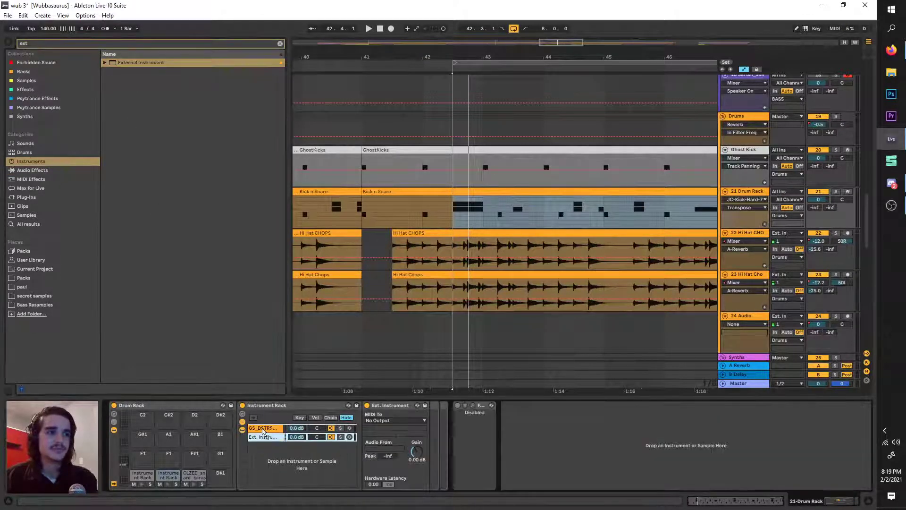
{"action": "left_click", "coordinate": [402, 420]}
{"action": "left_click", "coordinate": [743, 353]}
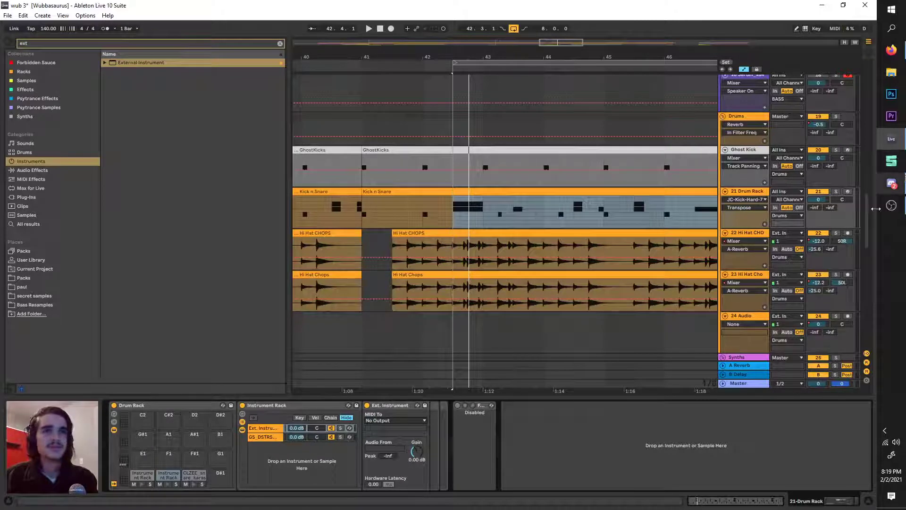
Search the plug-ins for "lfo" and insert a fresh LFOTool_x64 between the existing LFOTool and Spectrum on the BASS track.
{"action": "left_click_drag", "start_coordinate": [866, 204], "coordinate": [865, 66]}
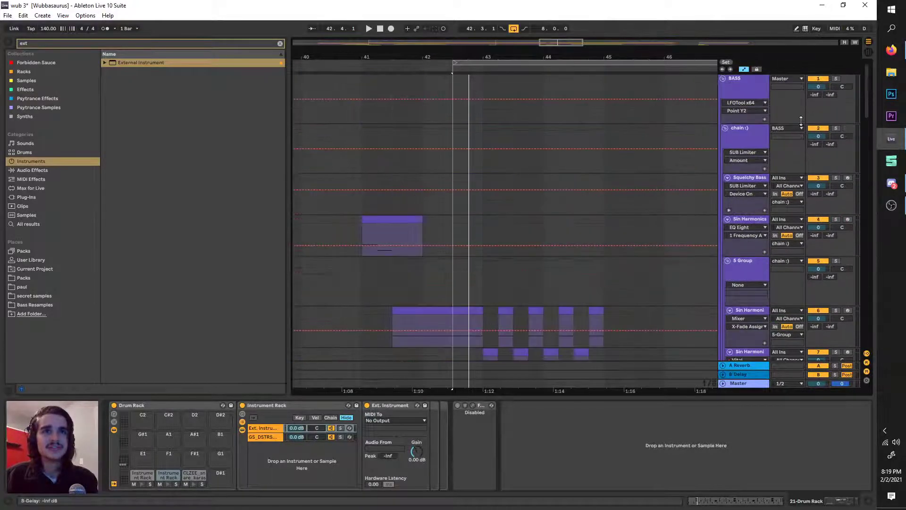
{"action": "left_click", "coordinate": [743, 135]}
{"action": "left_click", "coordinate": [744, 88]}
{"action": "left_click", "coordinate": [95, 44]}
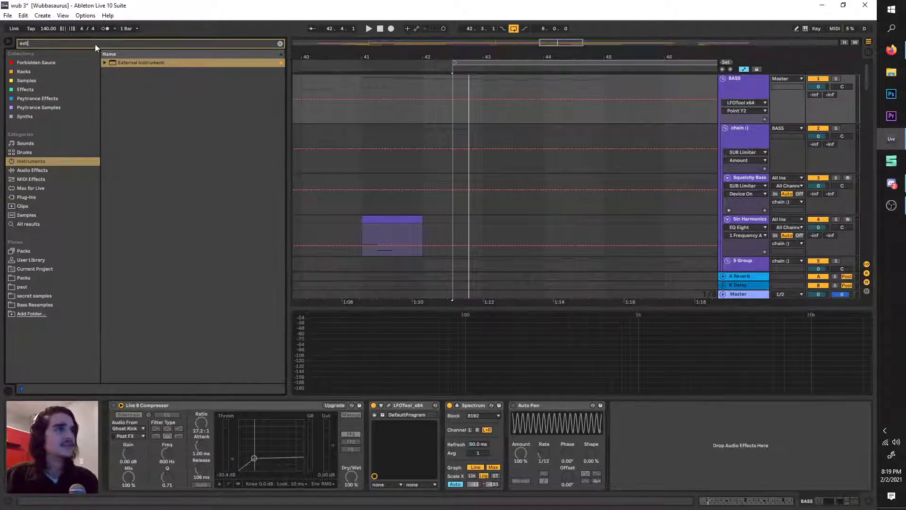
{"action": "type", "text": "lfo"}
{"action": "left_click", "coordinate": [46, 206]}
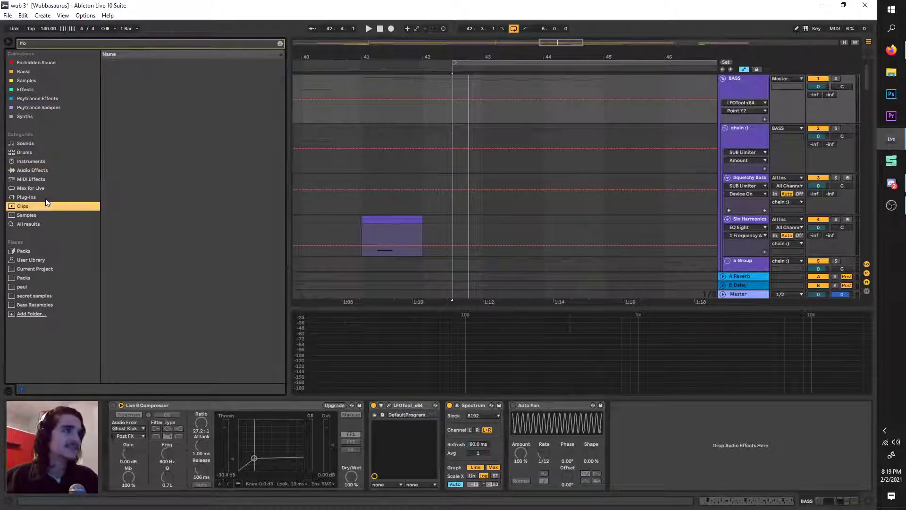
{"action": "left_click", "coordinate": [46, 198]}
{"action": "left_click", "coordinate": [116, 65]}
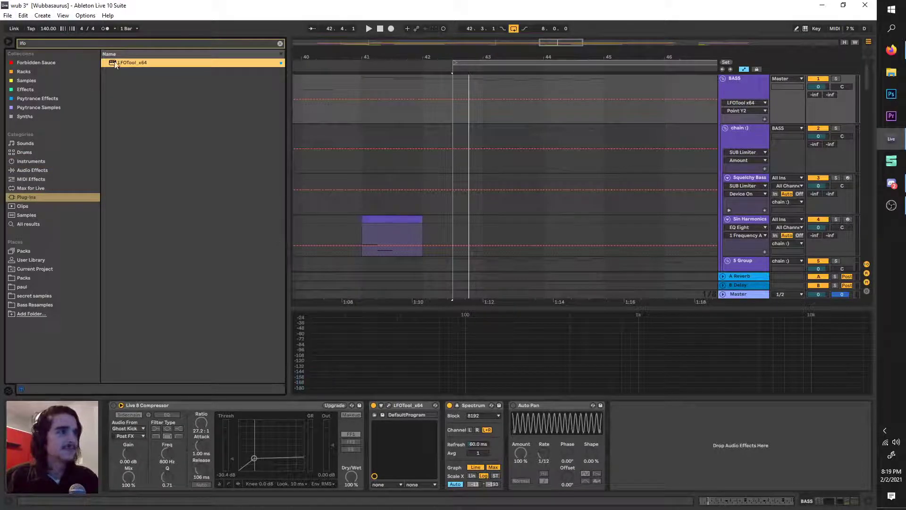
{"action": "left_click_drag", "start_coordinate": [116, 64], "coordinate": [473, 443]}
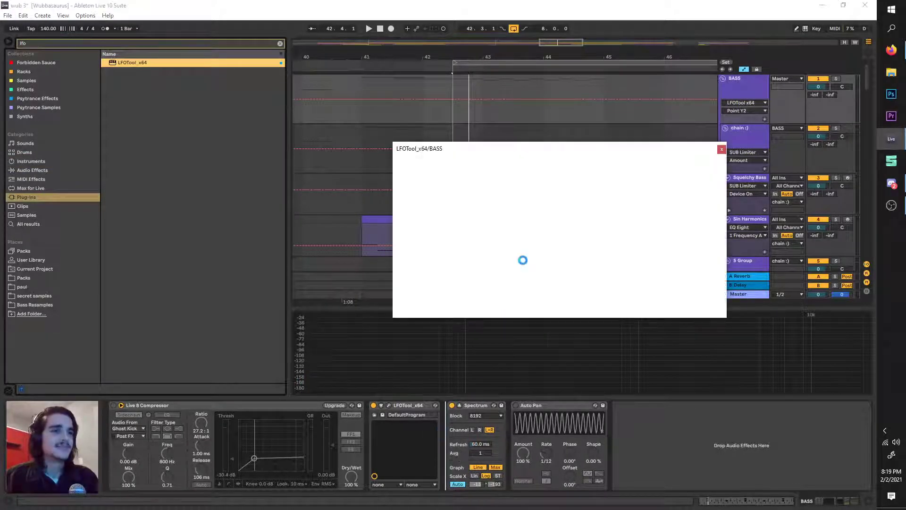
{"action": "left_click", "coordinate": [723, 150]}
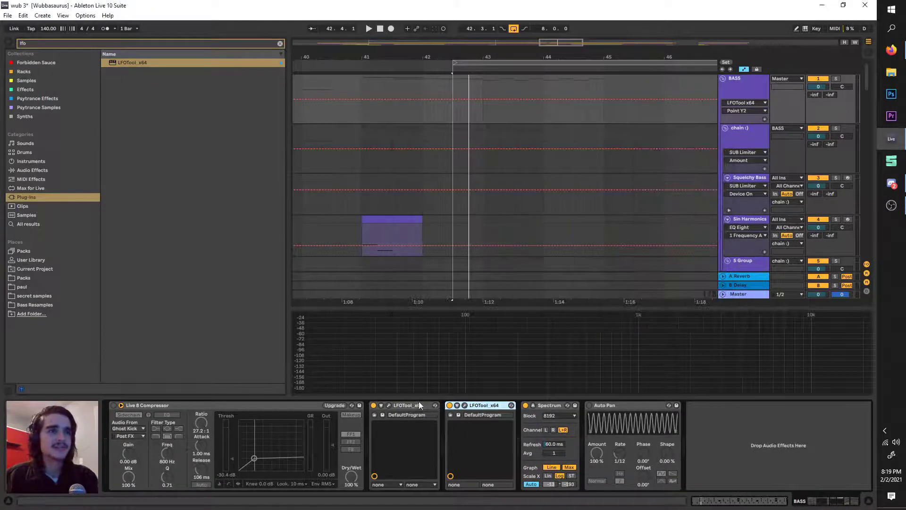
Duplicate the BASS track's original LFOTool with its settings and delete the freshly added instance before Spectrum.
{"action": "key", "text": "ctrl+d"}
{"action": "left_click", "coordinate": [556, 408]}
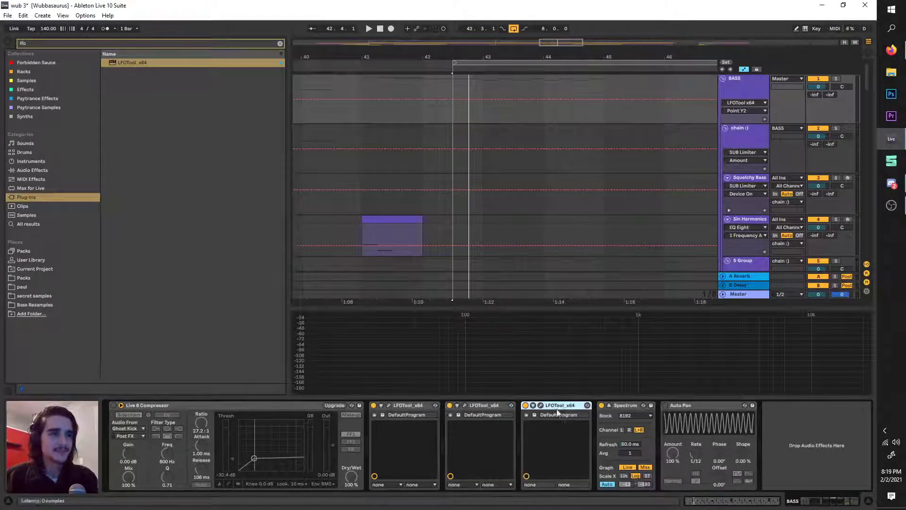
{"action": "key", "text": "Delete"}
In the duplicated LFOTool, raise the curve's starting point to just below the midline and move its peak earlier for shallower, shorter ducking.
{"action": "left_click", "coordinate": [463, 406]}
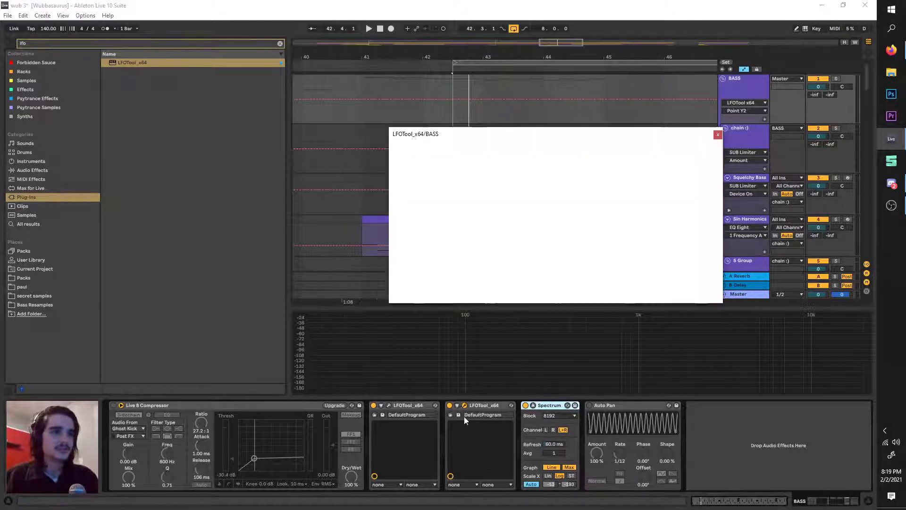
{"action": "left_click_drag", "start_coordinate": [457, 270], "coordinate": [446, 226]}
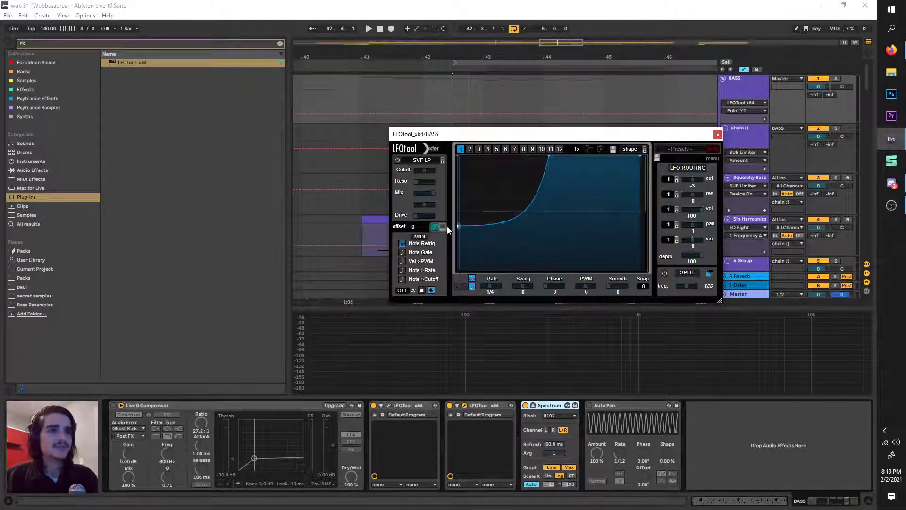
{"action": "left_click_drag", "start_coordinate": [547, 159], "coordinate": [507, 147]}
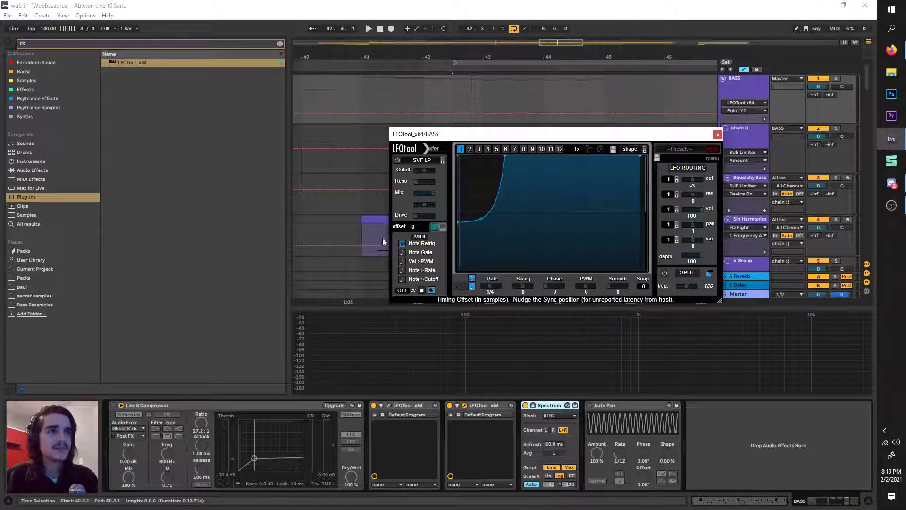
{"action": "left_click", "coordinate": [717, 136]}
Route the MIDI output of the External Instrument in the 21 Drum Rack's snare rack to the BASS track.
{"action": "left_click_drag", "start_coordinate": [865, 77], "coordinate": [860, 174]}
{"action": "left_click", "coordinate": [739, 83]}
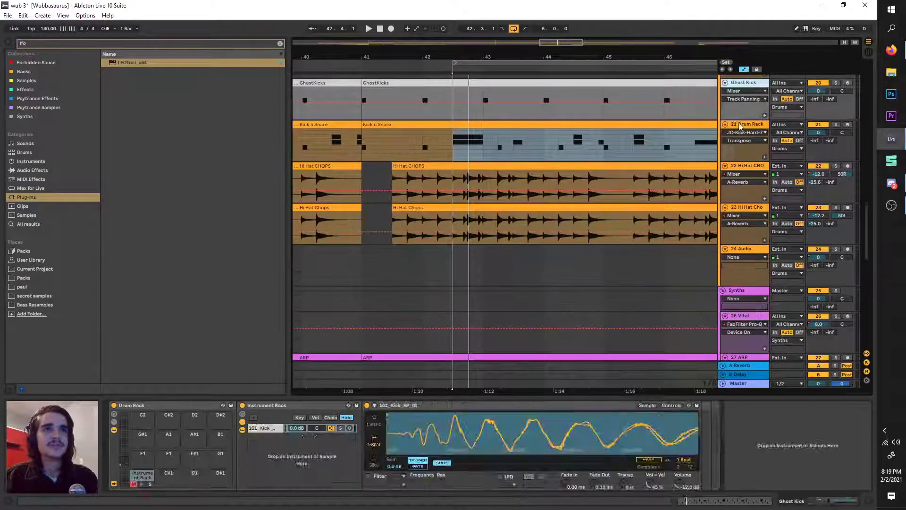
{"action": "left_click", "coordinate": [740, 124]}
{"action": "left_click", "coordinate": [281, 435]}
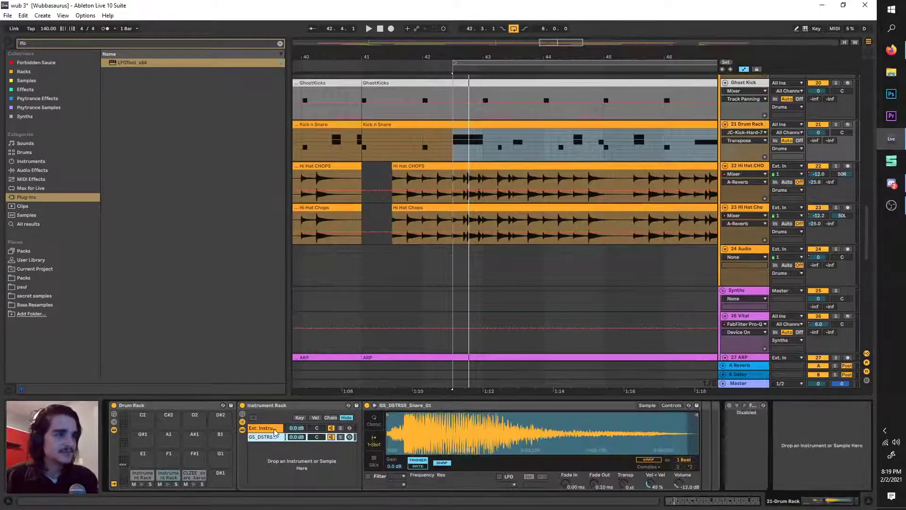
{"action": "left_click", "coordinate": [265, 427]}
{"action": "left_click", "coordinate": [395, 420]}
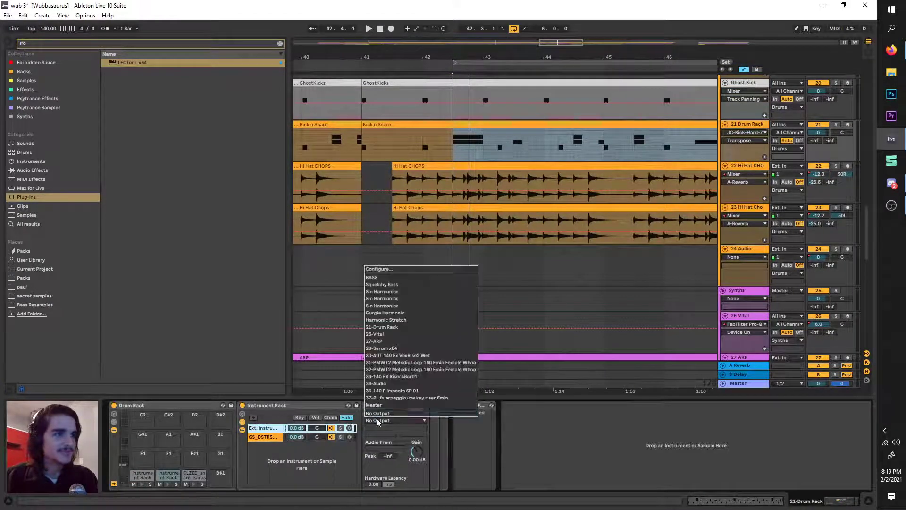
{"action": "left_click", "coordinate": [393, 284]}
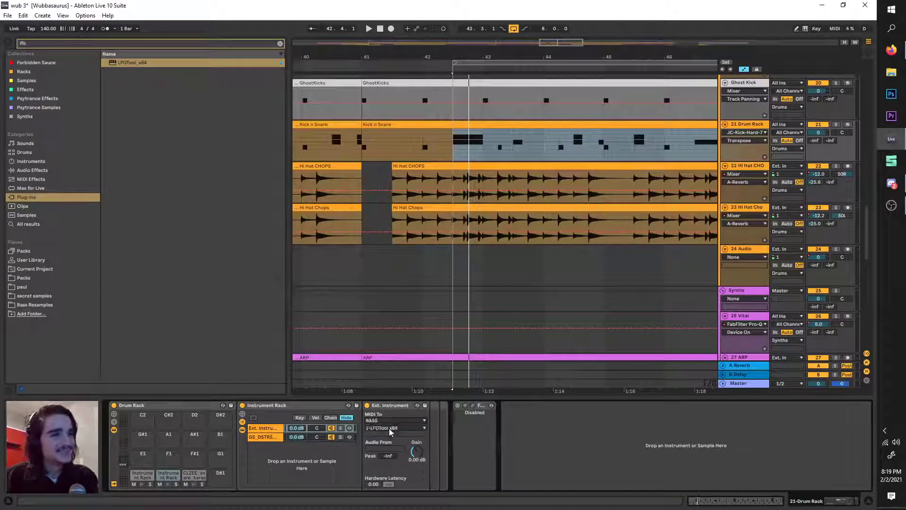
Target the first-listed 1-LFOTool x64 with the snare's External Instrument on BASS, and start playback from 42.3.
{"action": "left_click", "coordinate": [388, 428]}
{"action": "left_click", "coordinate": [387, 429]}
{"action": "left_click", "coordinate": [387, 428]}
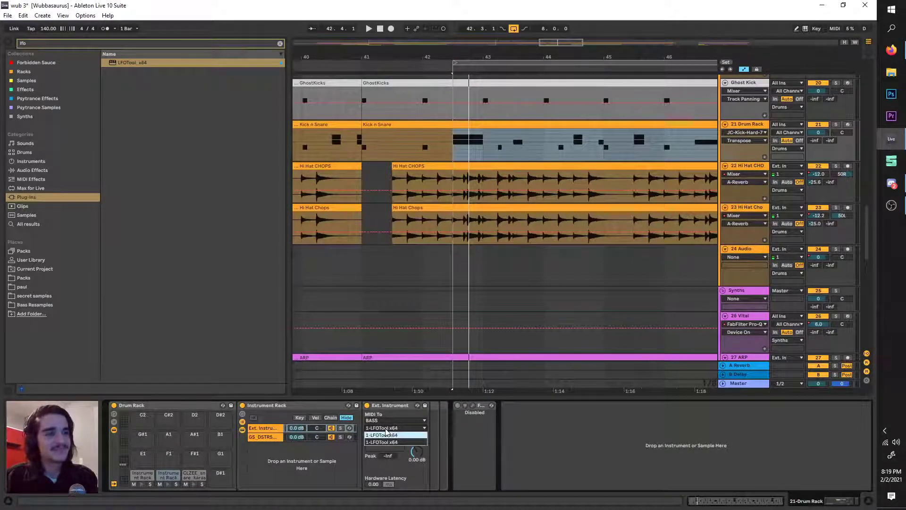
{"action": "left_click", "coordinate": [386, 429]}
{"action": "left_click", "coordinate": [385, 429]}
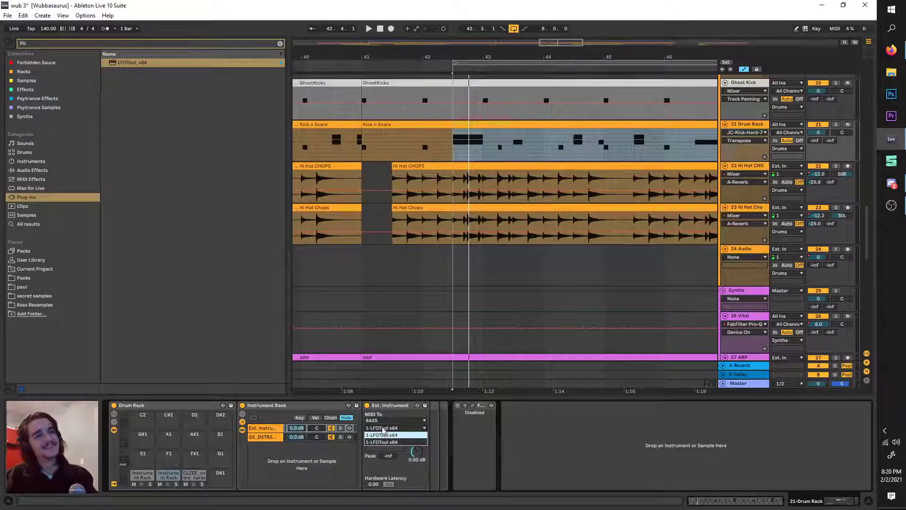
{"action": "left_click", "coordinate": [384, 429]}
{"action": "left_click", "coordinate": [384, 429]}
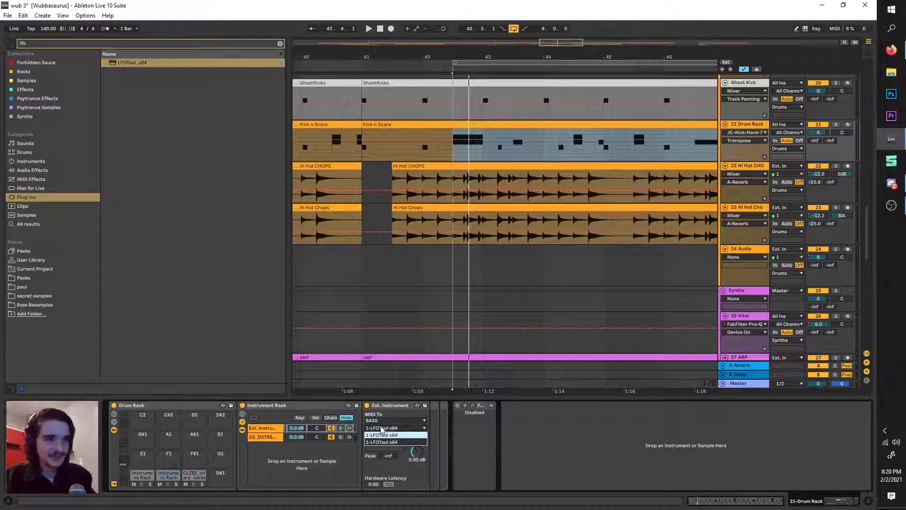
{"action": "left_click", "coordinate": [387, 434]}
{"action": "key", "text": "space"}
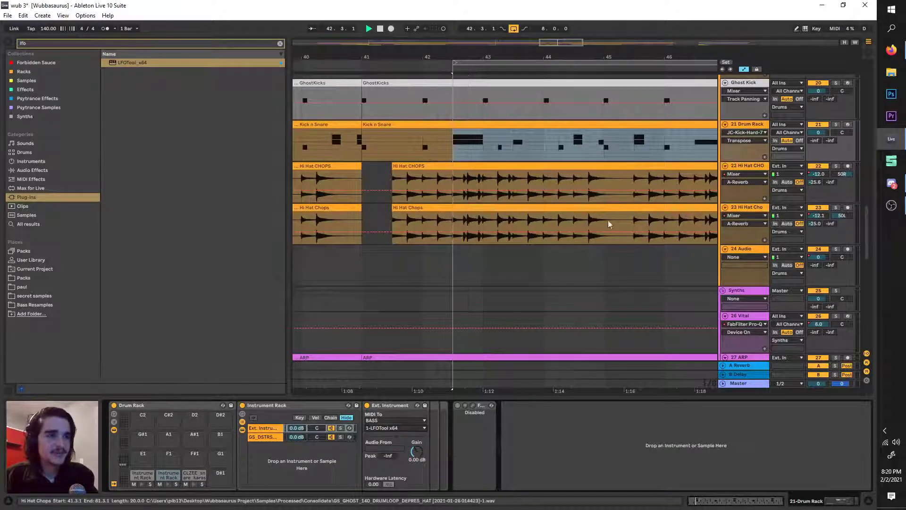
In the second LFOTool on the BASS track, move the curve's peak later to lengthen the ducking, and close the plugin.
{"action": "scroll", "coordinate": [608, 220], "scroll_direction": "up", "scroll_amount": 10}
{"action": "scroll", "coordinate": [596, 203], "scroll_direction": "up", "scroll_amount": 10}
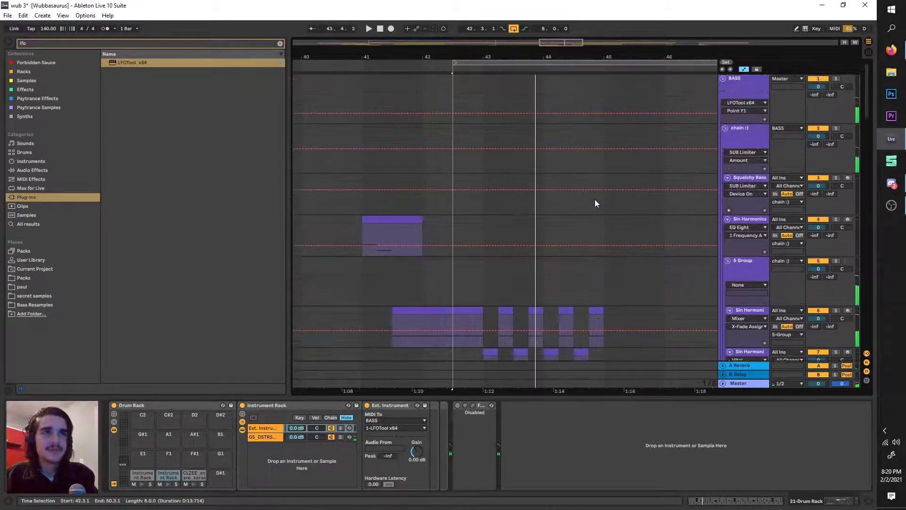
{"action": "left_click", "coordinate": [737, 118]}
{"action": "left_click", "coordinate": [465, 405]}
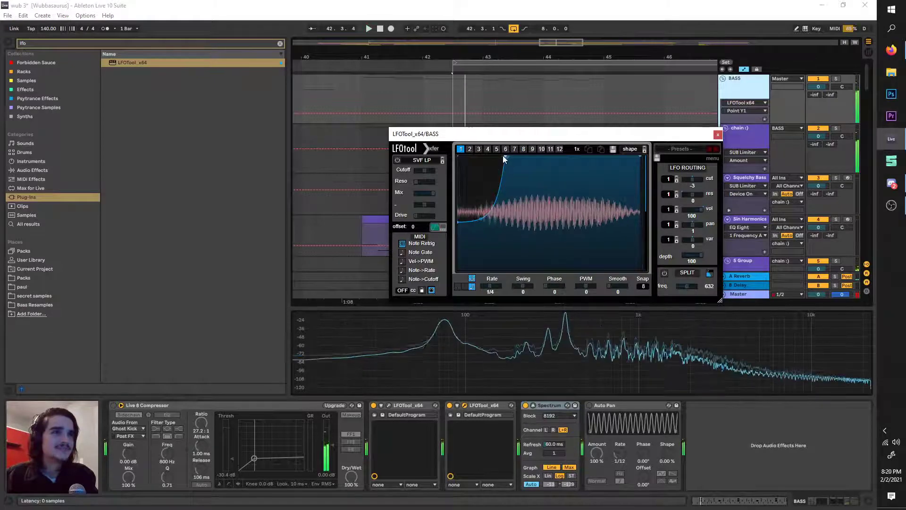
{"action": "left_click_drag", "start_coordinate": [503, 156], "coordinate": [540, 165]}
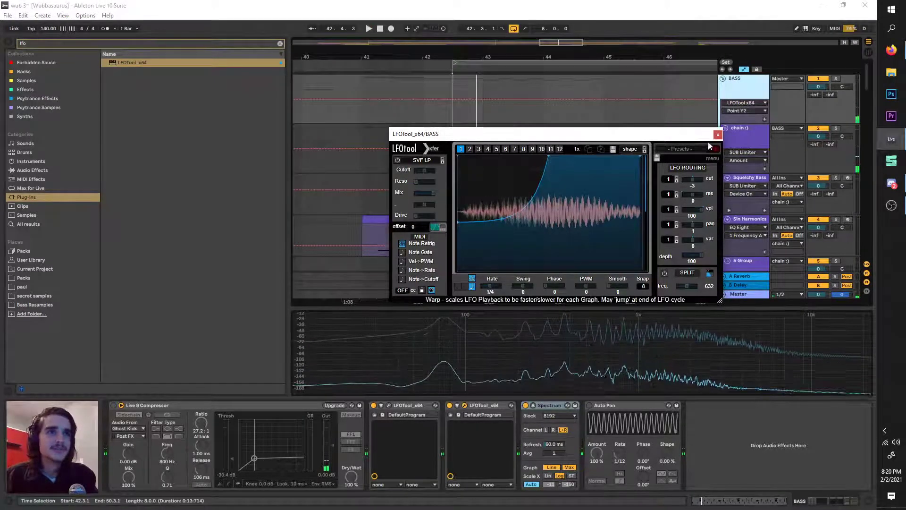
{"action": "left_click", "coordinate": [718, 135]}
Move the eight-bar loop to 41.4.3 and audition the ducked bass with the chain :) group's devices shown.
{"action": "left_click_drag", "start_coordinate": [581, 66], "coordinate": [543, 69]}
{"action": "left_click", "coordinate": [737, 131]}
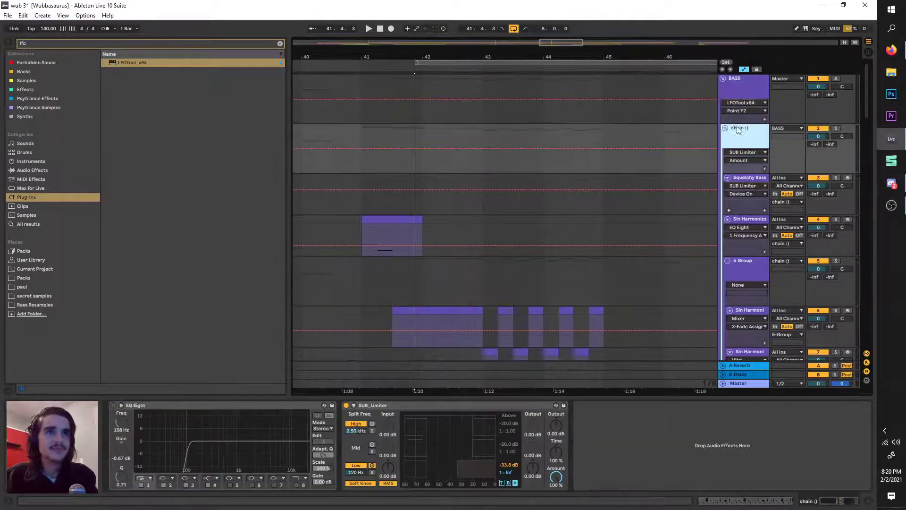
{"action": "left_click", "coordinate": [736, 94]}
{"action": "key", "text": "space"}
{"action": "left_click", "coordinate": [740, 141]}
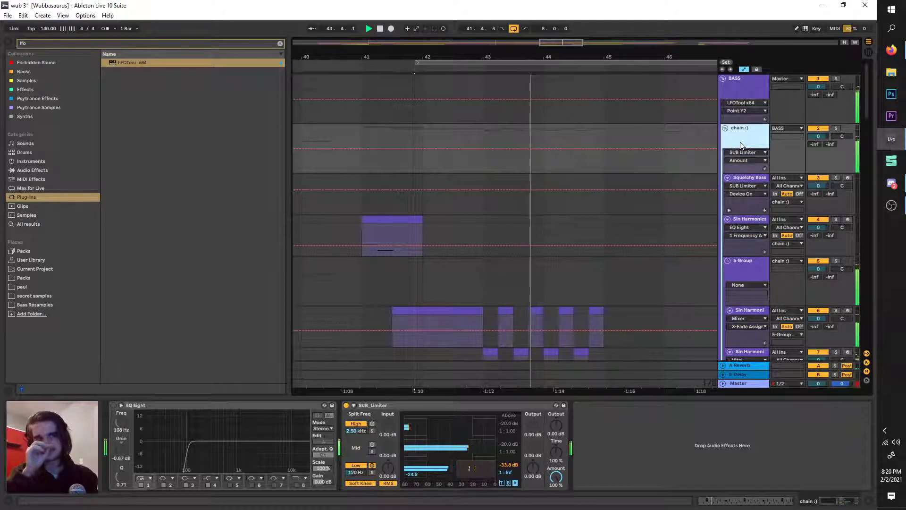
{"action": "key", "text": "space"}
Move the eight-bar loop to 42.1.1, audition the drums, and show the GS_DSTRSS snare sample in the snare rack.
{"action": "scroll", "coordinate": [510, 182], "scroll_direction": "down", "scroll_amount": 3, "text": "ctrl"}
{"action": "scroll", "coordinate": [541, 210], "scroll_direction": "right", "scroll_amount": 3}
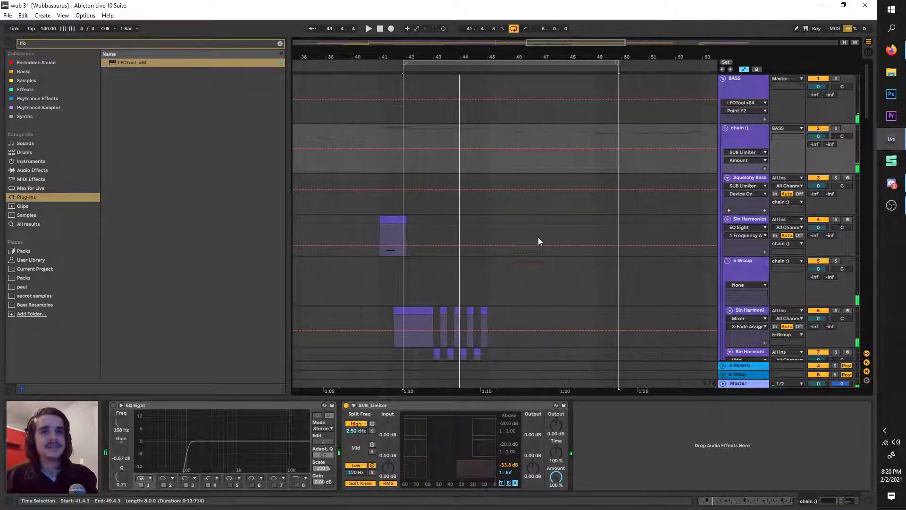
{"action": "scroll", "coordinate": [540, 241], "scroll_direction": "down", "scroll_amount": 10}
{"action": "scroll", "coordinate": [497, 245], "scroll_direction": "down", "scroll_amount": 10}
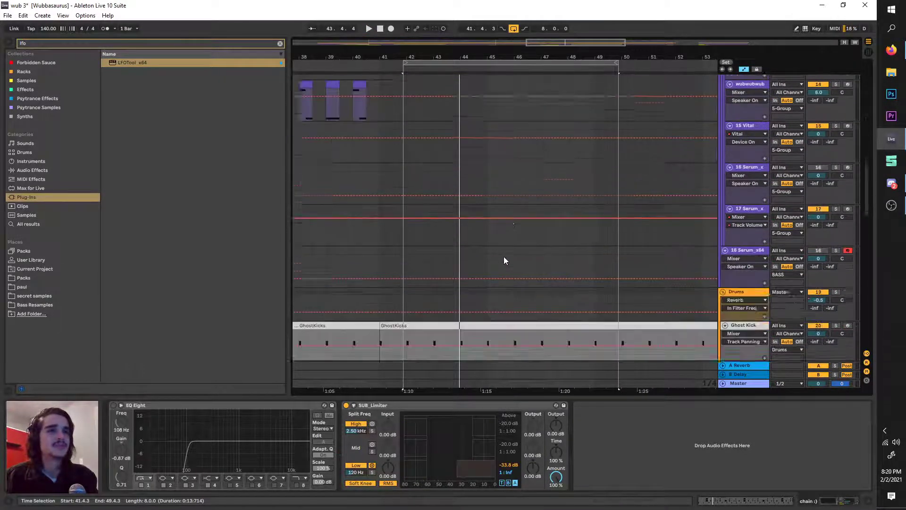
{"action": "scroll", "coordinate": [419, 85], "scroll_direction": "up", "scroll_amount": 3, "text": "ctrl"}
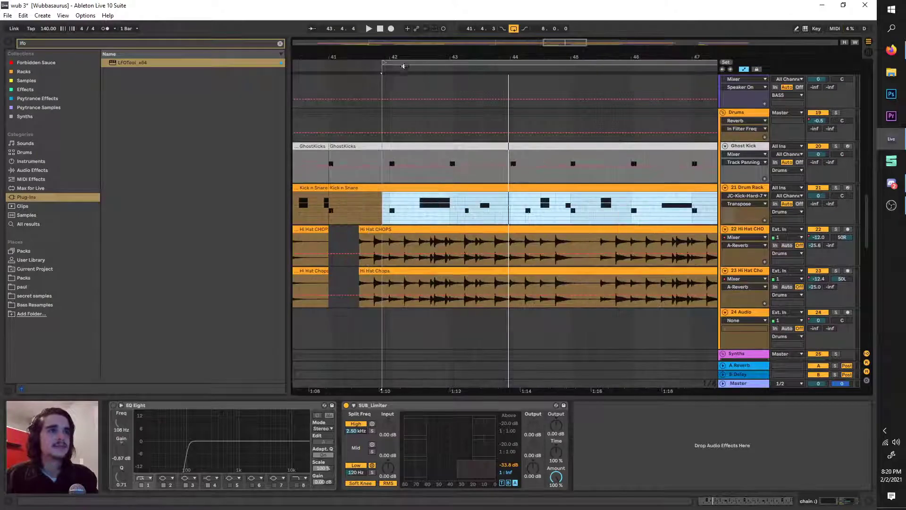
{"action": "left_click_drag", "start_coordinate": [403, 62], "coordinate": [412, 60]}
{"action": "left_click", "coordinate": [412, 65]}
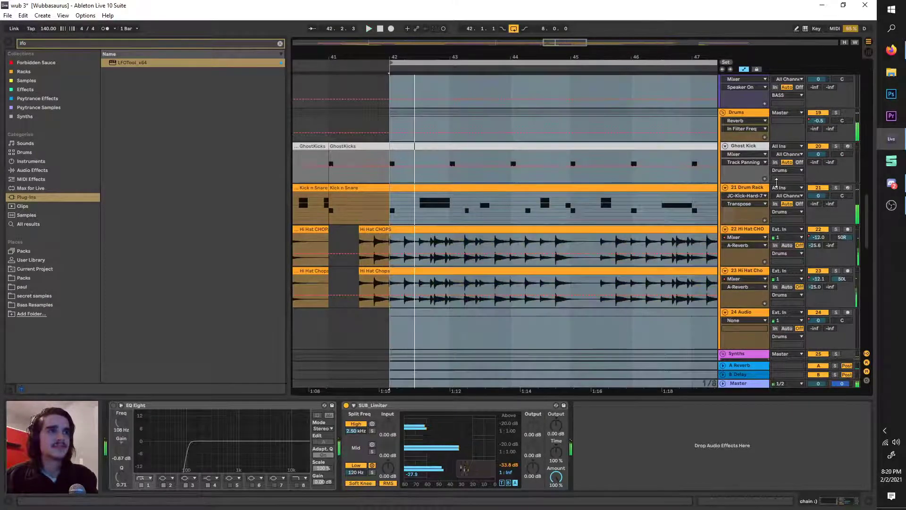
{"action": "left_click", "coordinate": [265, 436]}
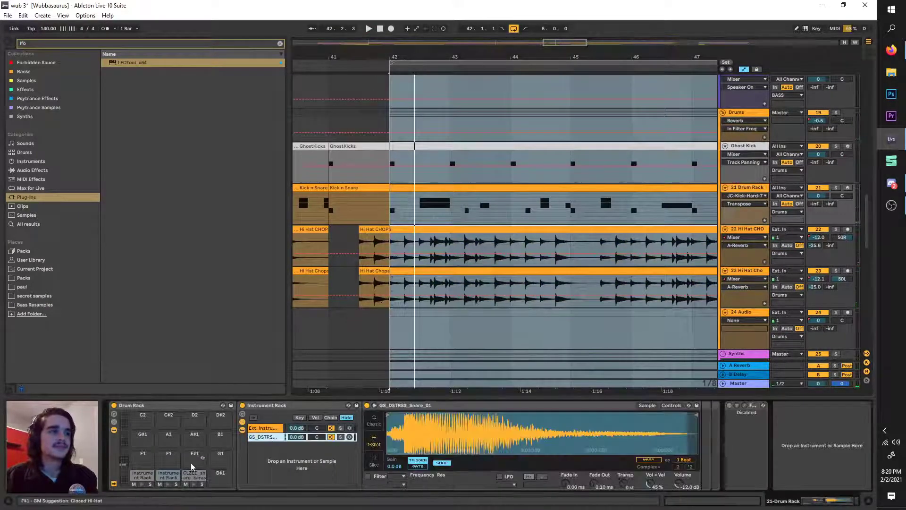
Try shifting the eight-bar loop forward to start at 45.1.1.
{"action": "key", "text": "Right"}
{"action": "key", "text": "Right"}
{"action": "key", "text": "Right"}
{"action": "key", "text": "Right"}
{"action": "key", "text": "Right"}
{"action": "key", "text": "Right"}
{"action": "key", "text": "Right"}
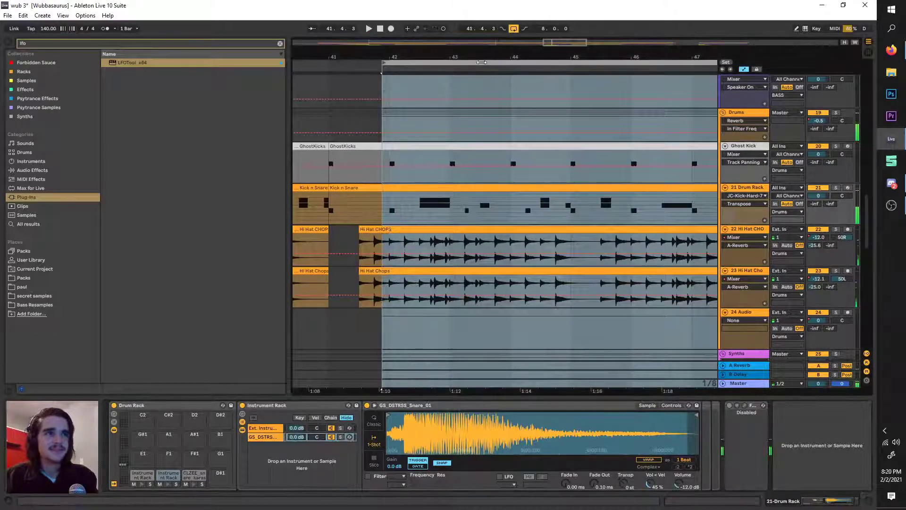
{"action": "key", "text": "minus"}
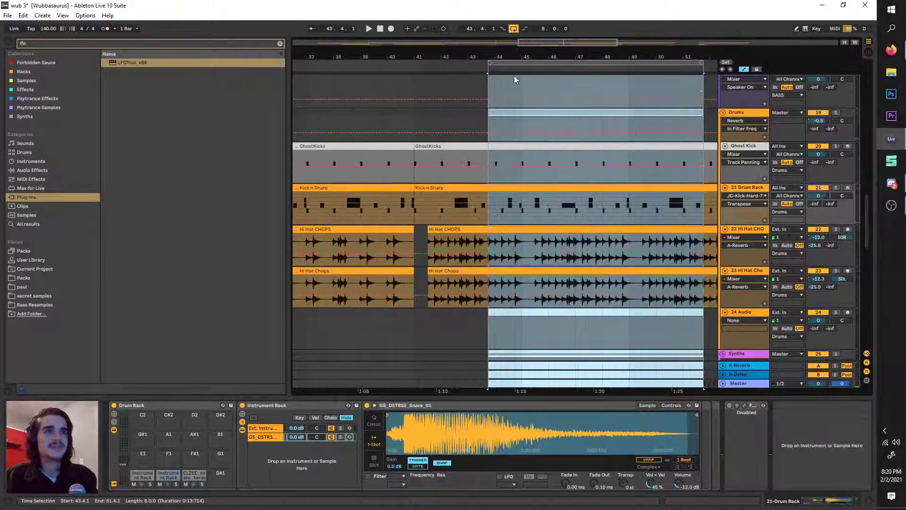
{"action": "key", "text": "Right"}
{"action": "key", "text": "Right"}
{"action": "key", "text": "Right"}
{"action": "key", "text": "Right"}
{"action": "key", "text": "Right"}
{"action": "scroll", "coordinate": [567, 223], "scroll_direction": "right", "scroll_amount": 5}
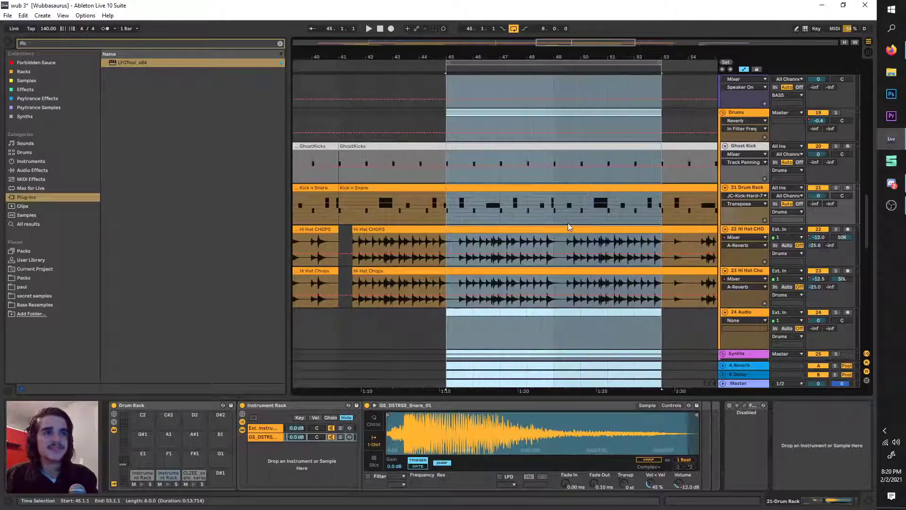
{"action": "scroll", "coordinate": [533, 174], "scroll_direction": "down", "scroll_amount": 3}
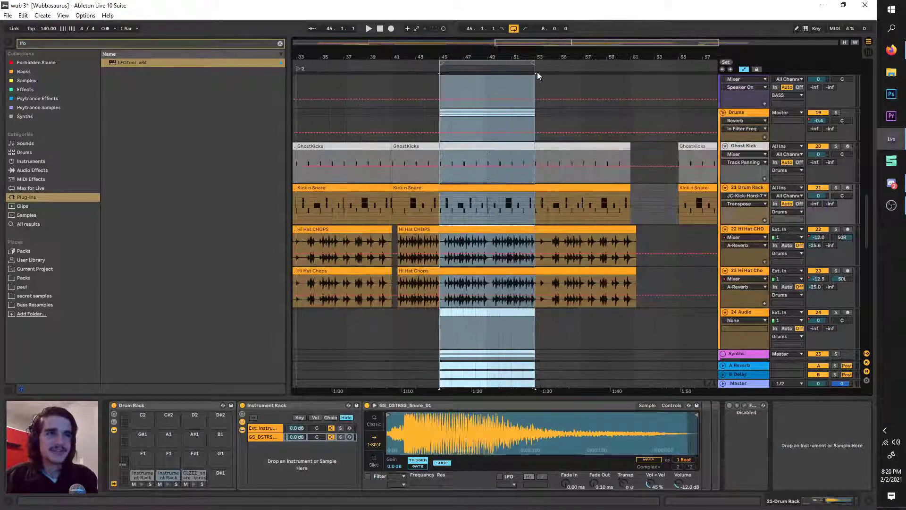
Move the loop to start at 41.1.1, extend it to 11 bars, and play it.
{"action": "left_click_drag", "start_coordinate": [537, 72], "coordinate": [482, 94]}
{"action": "key", "text": "space"}
{"action": "key", "text": "plus"}
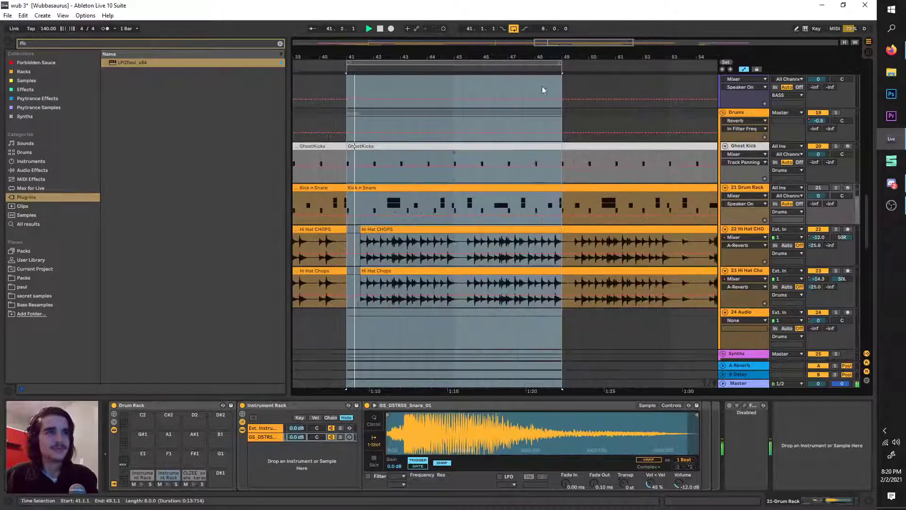
{"action": "left_click_drag", "start_coordinate": [566, 86], "coordinate": [634, 86]}
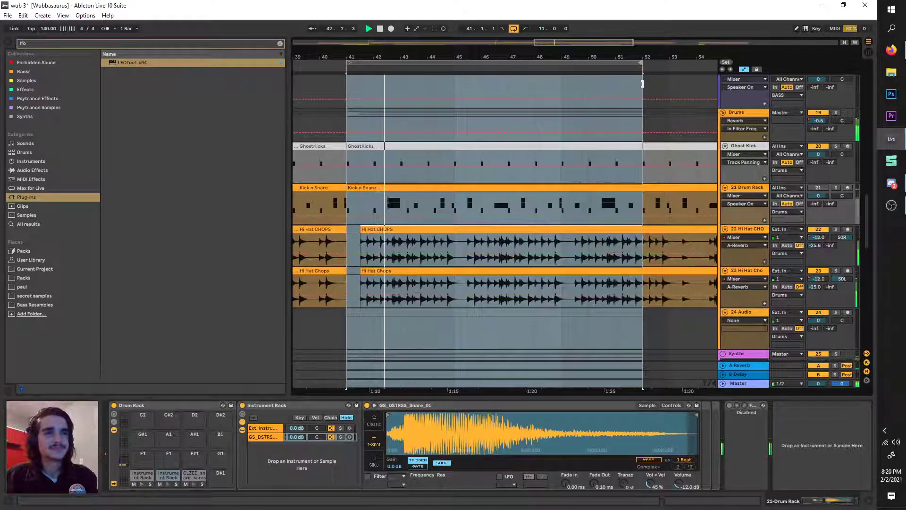
{"action": "key", "text": "space"}
Select the 21 Drum Rack track and audition the 11-bar loop with the metronome turned on.
{"action": "left_click", "coordinate": [737, 188]}
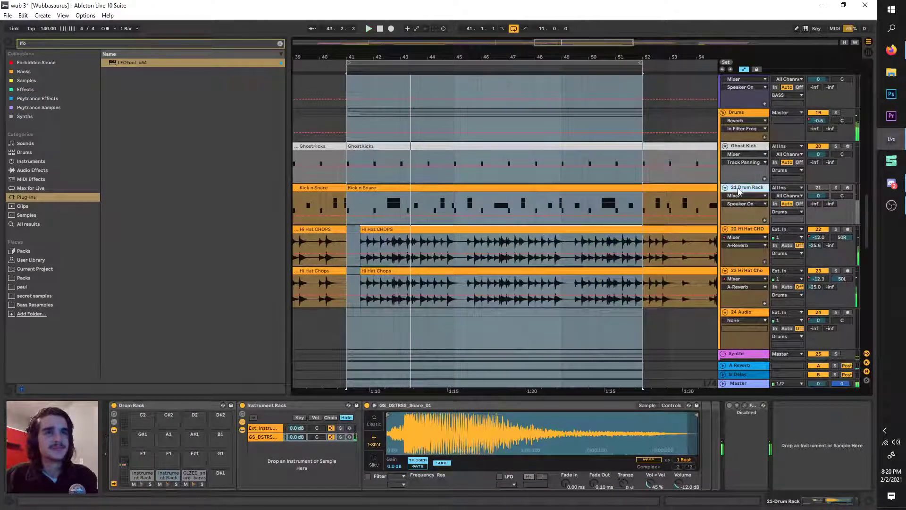
{"action": "key", "text": "space"}
{"action": "left_click", "coordinate": [108, 29]}
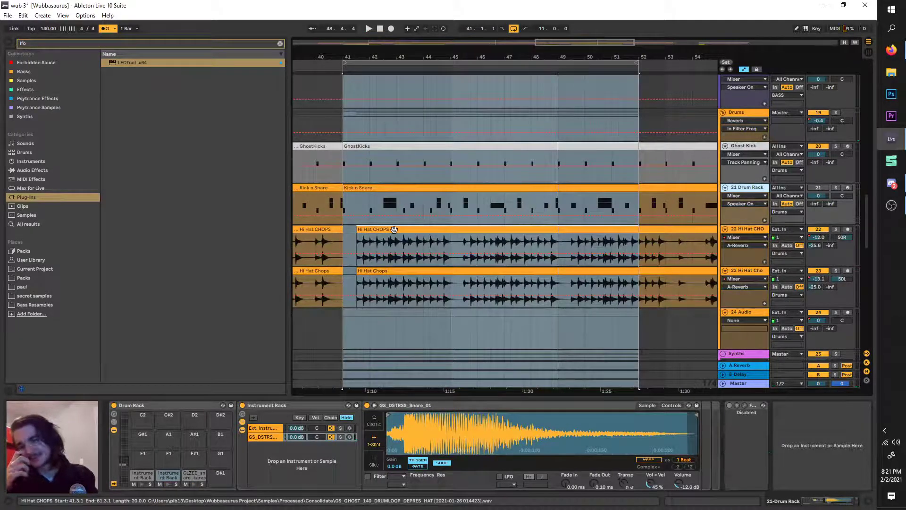
{"action": "key", "text": "space"}
{"action": "key", "text": "minus"}
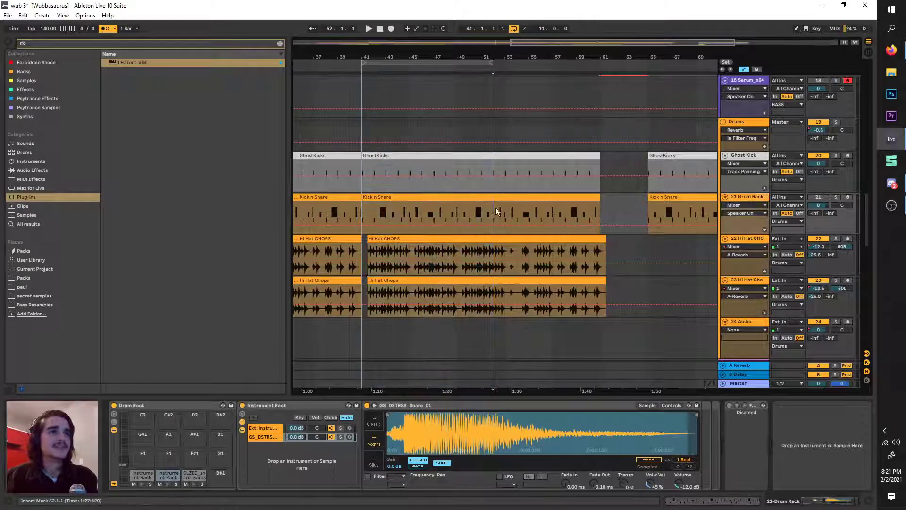
Zoom in on the looped Kick n Snare section and place the insert marker at 52.2.1.
{"action": "left_click_drag", "start_coordinate": [493, 213], "coordinate": [657, 208]}
{"action": "left_click", "coordinate": [363, 206]}
{"action": "scroll", "coordinate": [362, 206], "scroll_direction": "up", "scroll_amount": 2}
{"action": "left_click", "coordinate": [363, 207]}
{"action": "left_click", "coordinate": [660, 211]}
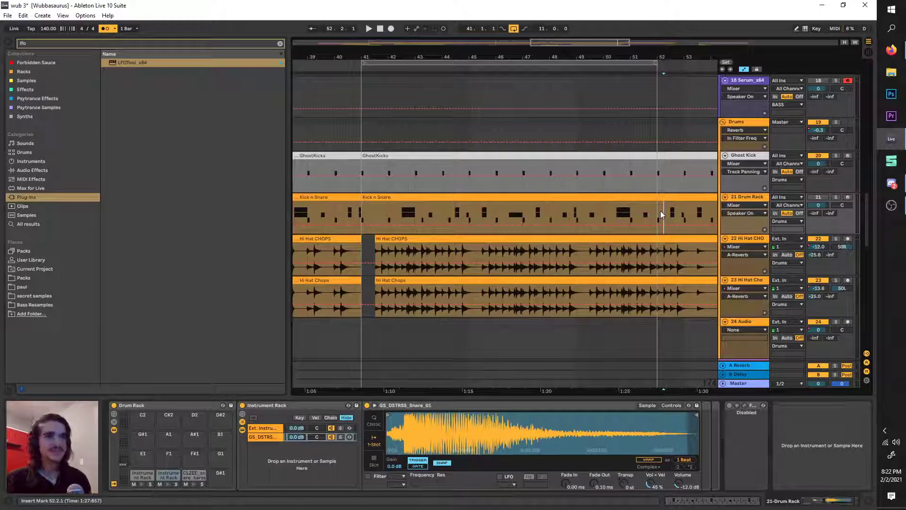
Show the Ghost Kick track's devices for comparison, and return to the 21 Drum Rack devices.
{"action": "left_click", "coordinate": [746, 156]}
{"action": "left_click", "coordinate": [736, 198]}
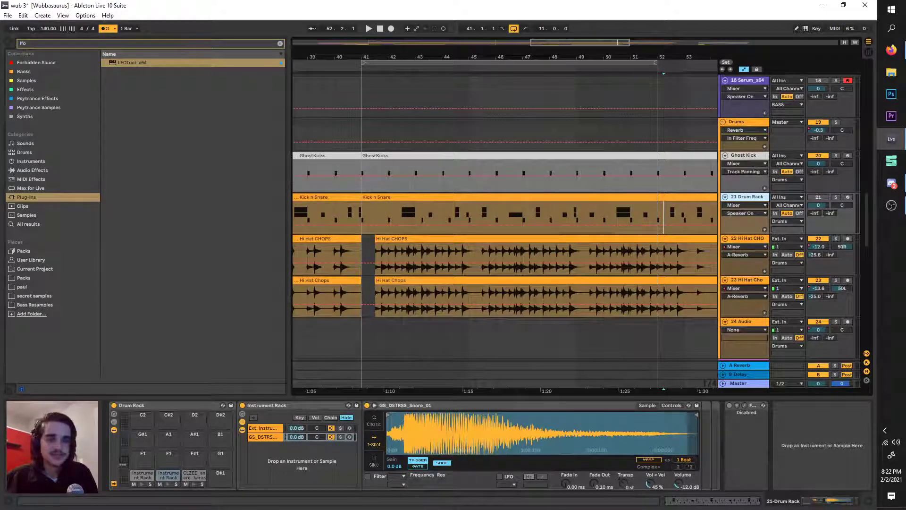
{"action": "left_click", "coordinate": [891, 183]}
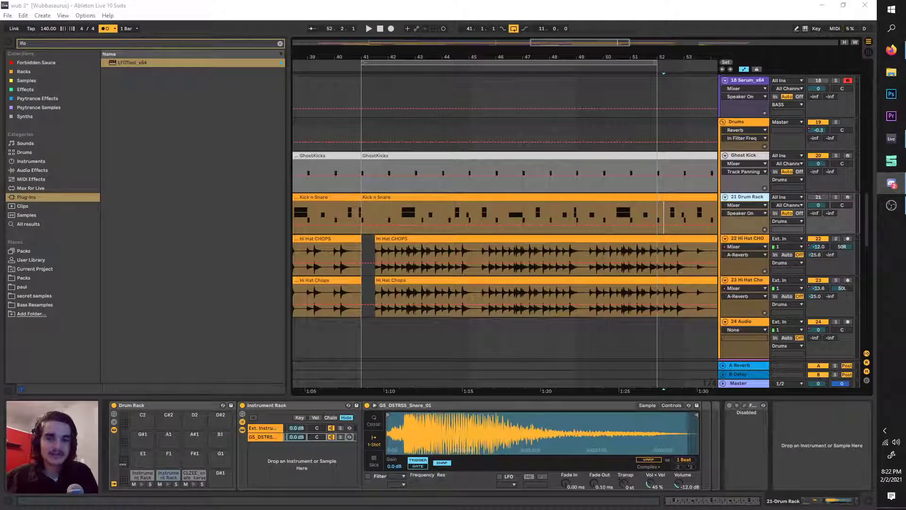
{"action": "left_click", "coordinate": [750, 197]}
{"action": "left_click", "coordinate": [743, 156]}
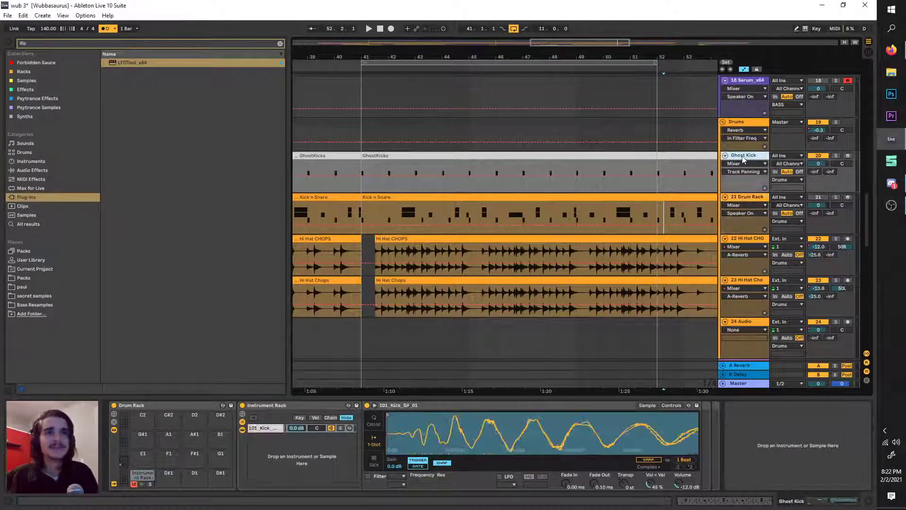
{"action": "left_click", "coordinate": [751, 197]}
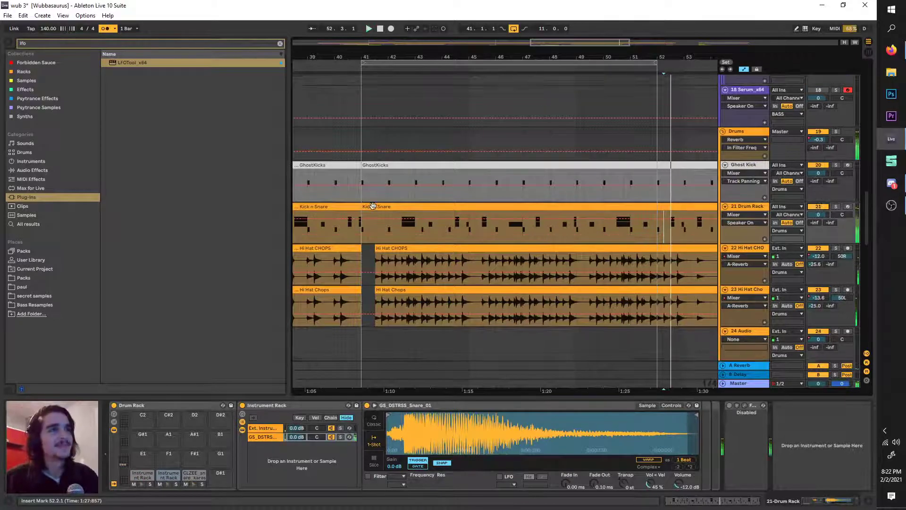
Place the insert marker at 41.2.1 in the 21 Drum Rack's Kick n Snare clip.
{"action": "scroll", "coordinate": [366, 231], "scroll_direction": "up", "scroll_amount": 1}
{"action": "left_click", "coordinate": [366, 235]}
{"action": "scroll", "coordinate": [364, 231], "scroll_direction": "down", "scroll_amount": 2}
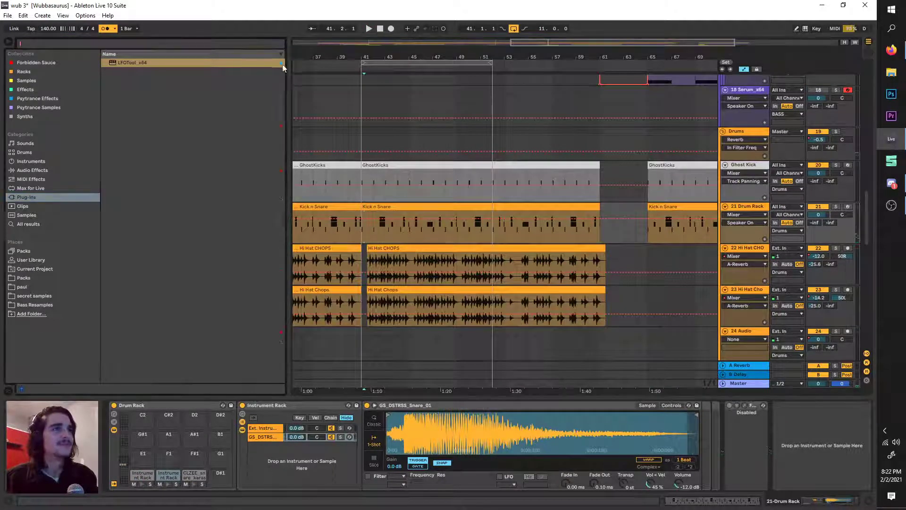
Clear the browser search and narrow the browser so the arrangement has more room.
{"action": "left_click", "coordinate": [280, 43]}
{"action": "left_click_drag", "start_coordinate": [222, 68], "coordinate": [162, 68]}
{"action": "scroll", "coordinate": [254, 170], "scroll_direction": "down", "scroll_amount": 2}
{"action": "scroll", "coordinate": [469, 65], "scroll_direction": "down", "scroll_amount": 2}
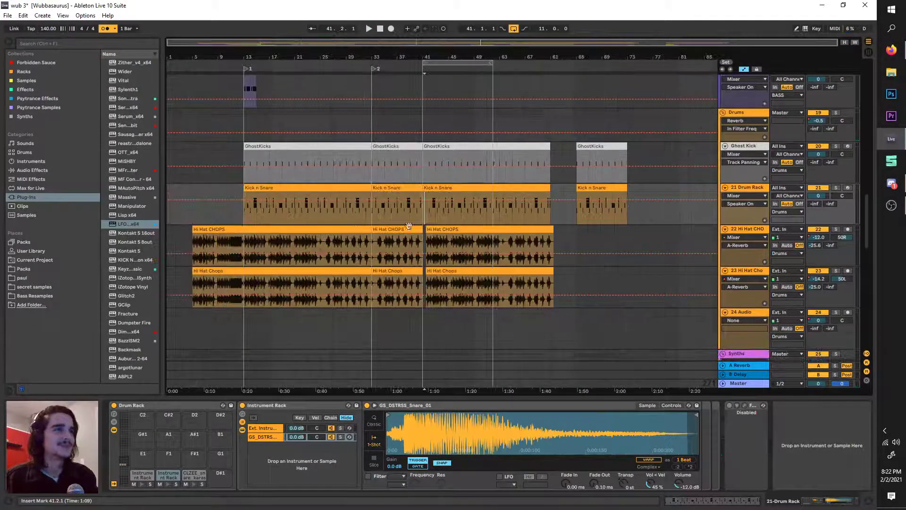
Move the 11-bar loop to 13.1.1, solo the 21 Drum Rack track, and play the section.
{"action": "left_click_drag", "start_coordinate": [470, 65], "coordinate": [293, 65]}
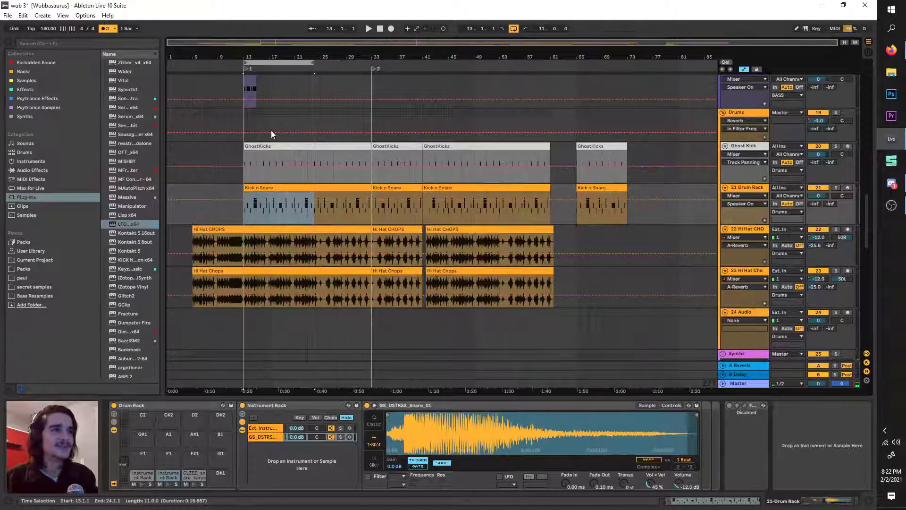
{"action": "scroll", "coordinate": [265, 172], "scroll_direction": "up", "scroll_amount": 2}
{"action": "left_click", "coordinate": [836, 188]}
{"action": "key", "text": "space"}
{"action": "scroll", "coordinate": [279, 172], "scroll_direction": "up", "scroll_amount": 2}
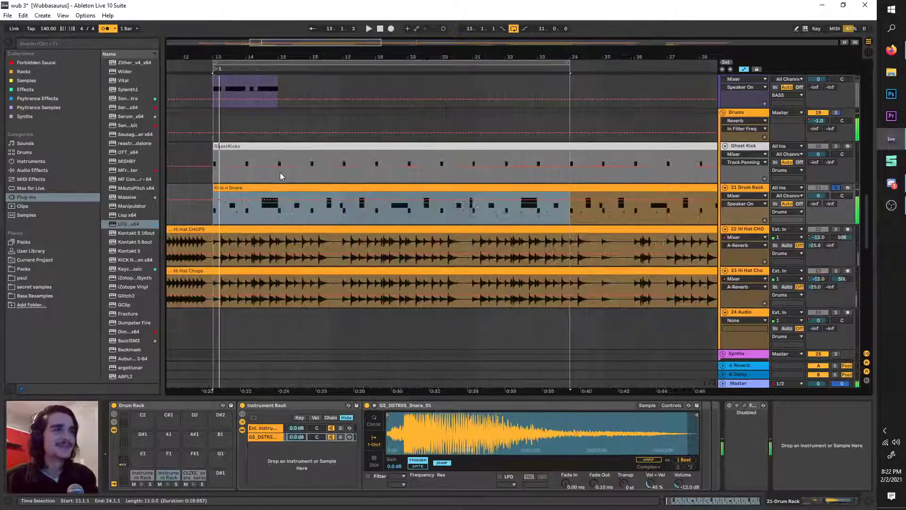
Try the 11-bar loop at 12.4.1 and 13.3.1 while auditioning the soloed drums.
{"action": "left_click", "coordinate": [891, 59]}
{"action": "scroll", "coordinate": [511, 202], "scroll_direction": "down", "scroll_amount": 3}
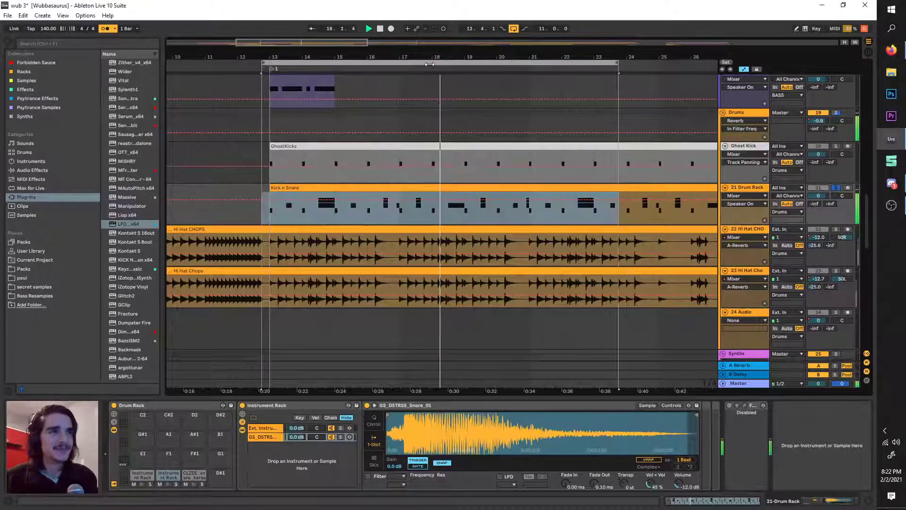
{"action": "key", "text": "space"}
{"action": "left_click_drag", "start_coordinate": [472, 63], "coordinate": [476, 62]}
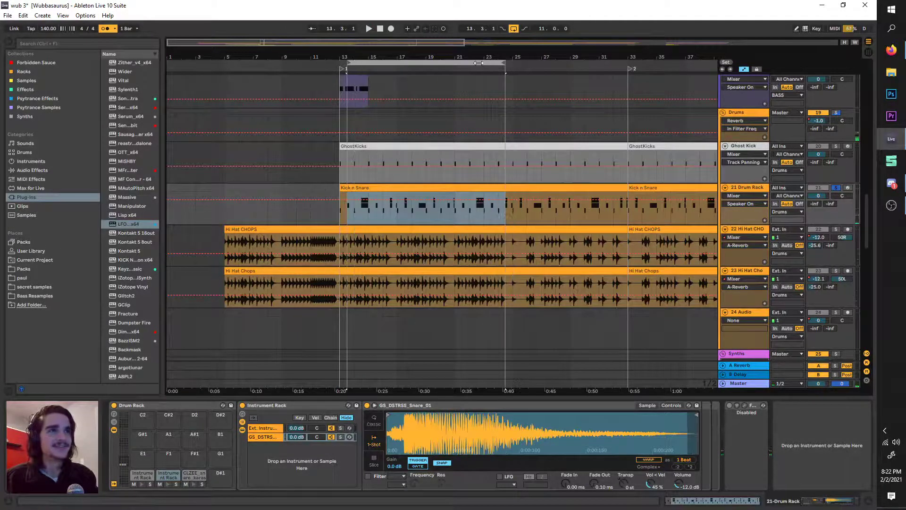
Move the 11-bar loop to start at 25.1.1 and play the soloed drums from there.
{"action": "scroll", "coordinate": [394, 174], "scroll_direction": "right", "scroll_amount": 5}
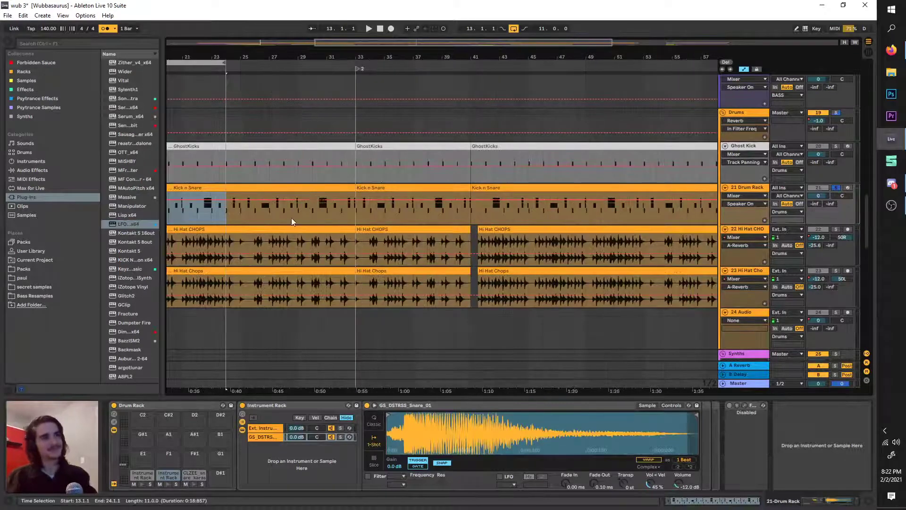
{"action": "left_click_drag", "start_coordinate": [311, 253], "coordinate": [358, 263]}
{"action": "left_click_drag", "start_coordinate": [279, 63], "coordinate": [453, 84]}
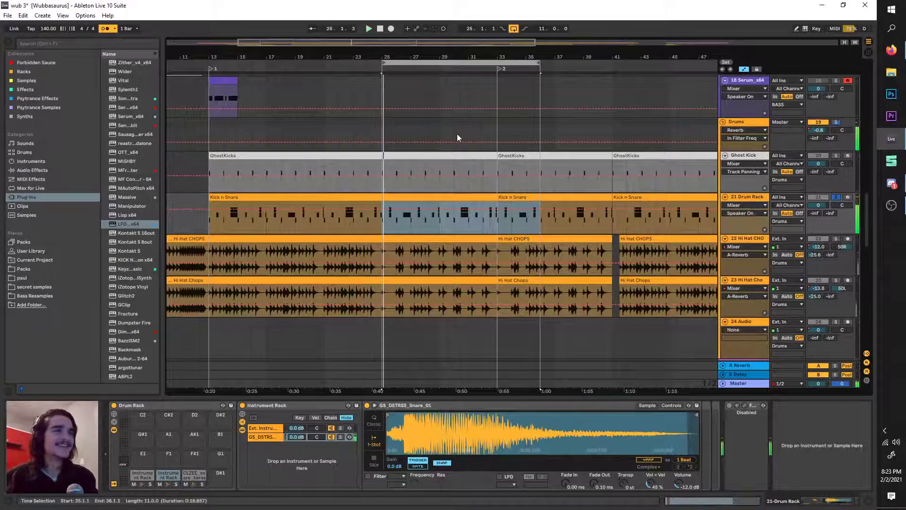
{"action": "key", "text": "minus"}
{"action": "left_click", "coordinate": [103, 29]}
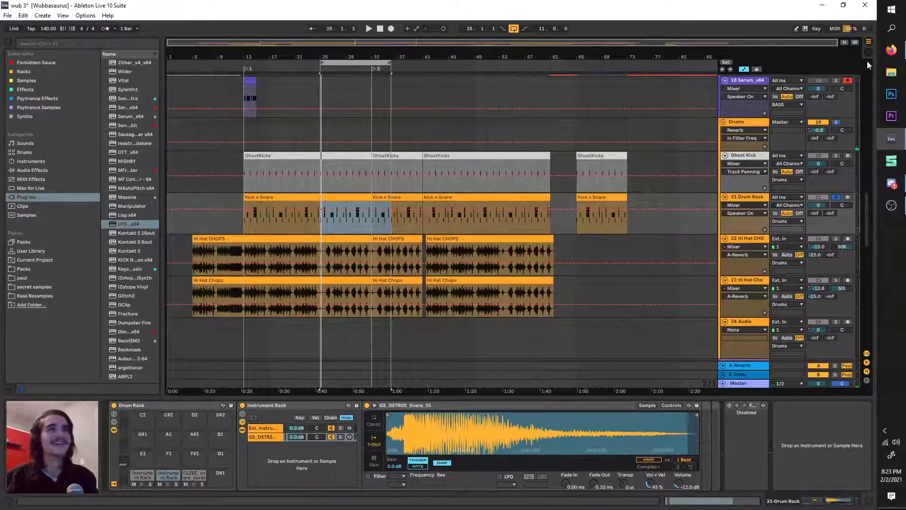
{"action": "left_click", "coordinate": [882, 55]}
{"action": "left_click", "coordinate": [885, 55]}
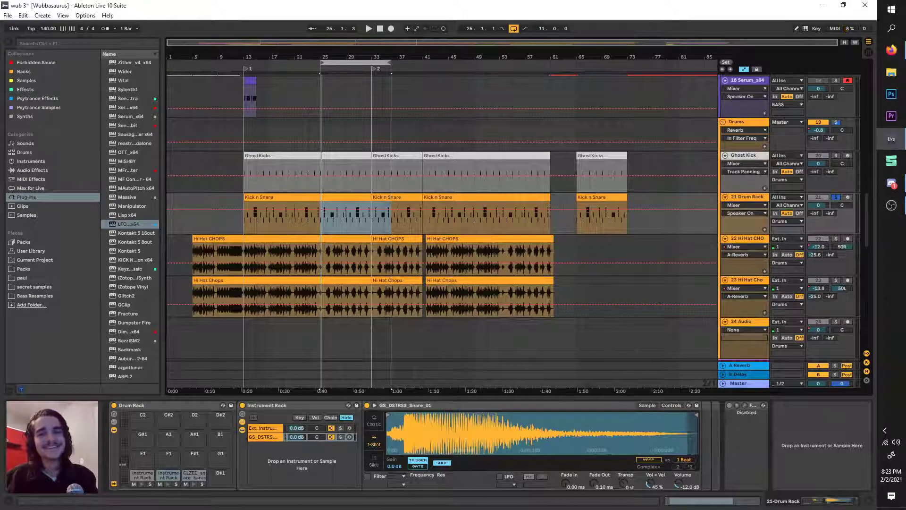
{"action": "key", "text": "plus"}
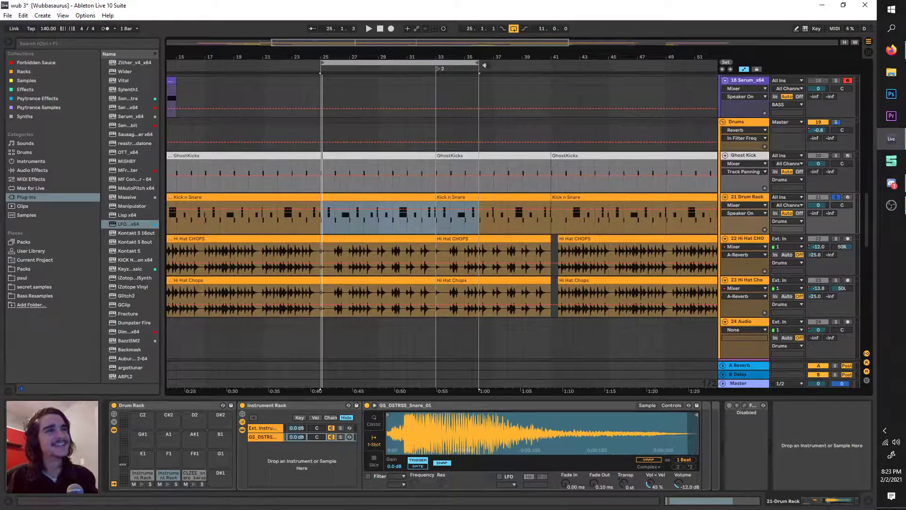
Shorten the loop to four bars from 29.1.1, play the soloed drums, and move the loop to 41.1.1.
{"action": "left_click_drag", "start_coordinate": [478, 63], "coordinate": [437, 62]}
{"action": "scroll", "coordinate": [409, 122], "scroll_direction": "right", "scroll_amount": 2}
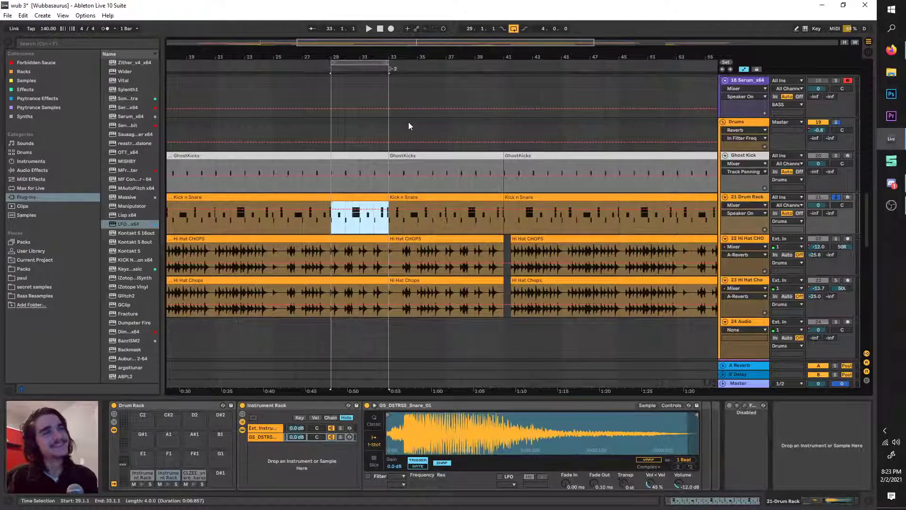
{"action": "scroll", "coordinate": [409, 122], "scroll_direction": "down", "scroll_amount": 5}
{"action": "key", "text": "space"}
{"action": "left_click_drag", "start_coordinate": [366, 63], "coordinate": [450, 75]}
{"action": "key", "text": "z"}
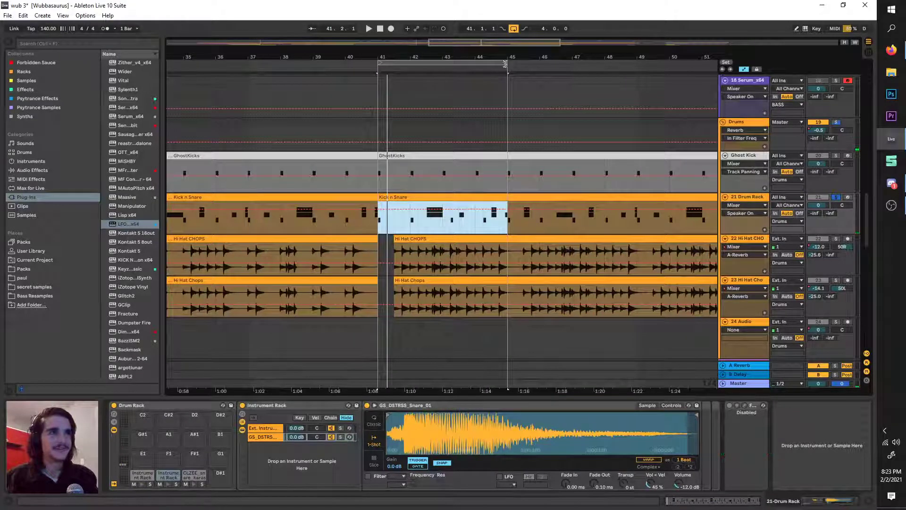
Extend the loop at 41.1.1 to eight bars and select that time range across all tracks.
{"action": "left_click_drag", "start_coordinate": [508, 71], "coordinate": [635, 65]}
{"action": "scroll", "coordinate": [593, 176], "scroll_direction": "right", "scroll_amount": 1}
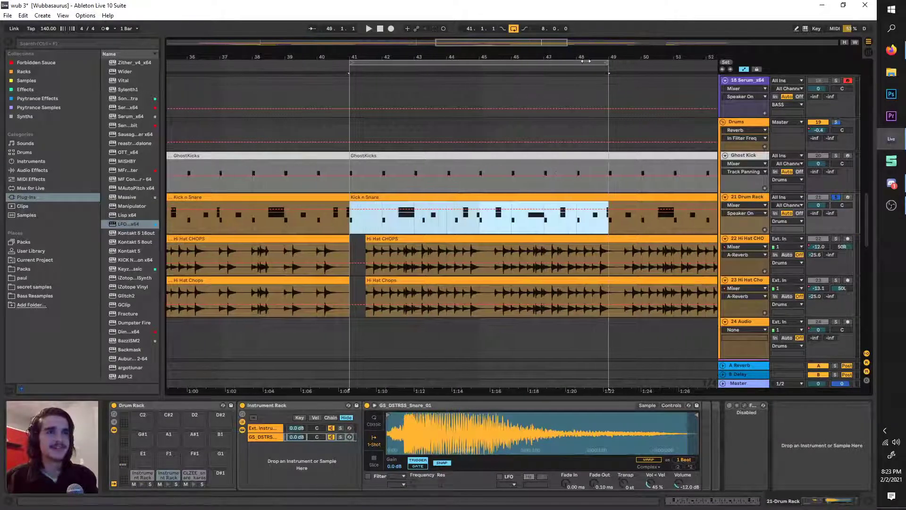
{"action": "left_click", "coordinate": [598, 63]}
{"action": "scroll", "coordinate": [529, 221], "scroll_direction": "down", "scroll_amount": 2}
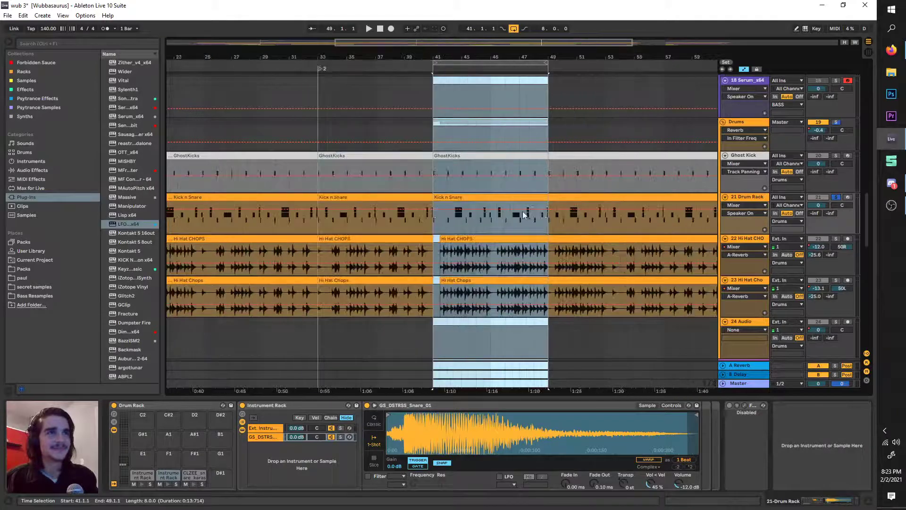
{"action": "scroll", "coordinate": [506, 83], "scroll_direction": "up", "scroll_amount": 2}
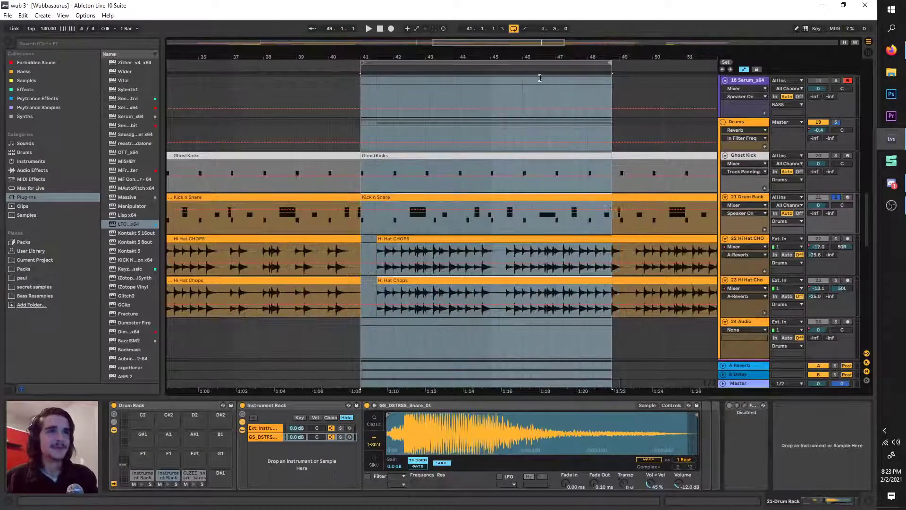
{"action": "left_click_drag", "start_coordinate": [618, 64], "coordinate": [651, 79]}
{"action": "scroll", "coordinate": [385, 142], "scroll_direction": "up", "scroll_amount": 3}
{"action": "scroll", "coordinate": [460, 171], "scroll_direction": "right", "scroll_amount": 1}
{"action": "scroll", "coordinate": [460, 171], "scroll_direction": "down", "scroll_amount": 3}
{"action": "scroll", "coordinate": [519, 203], "scroll_direction": "down", "scroll_amount": 3}
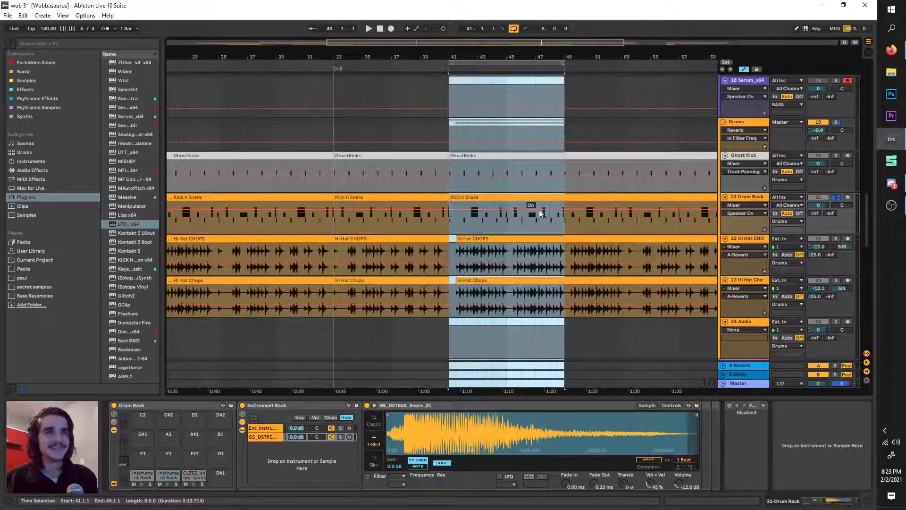
Move the eight-bar loop to 49.1.1 and play the section briefly.
{"action": "scroll", "coordinate": [472, 188], "scroll_direction": "right", "scroll_amount": 2}
{"action": "key", "text": "space"}
{"action": "left_click_drag", "start_coordinate": [445, 62], "coordinate": [563, 90]}
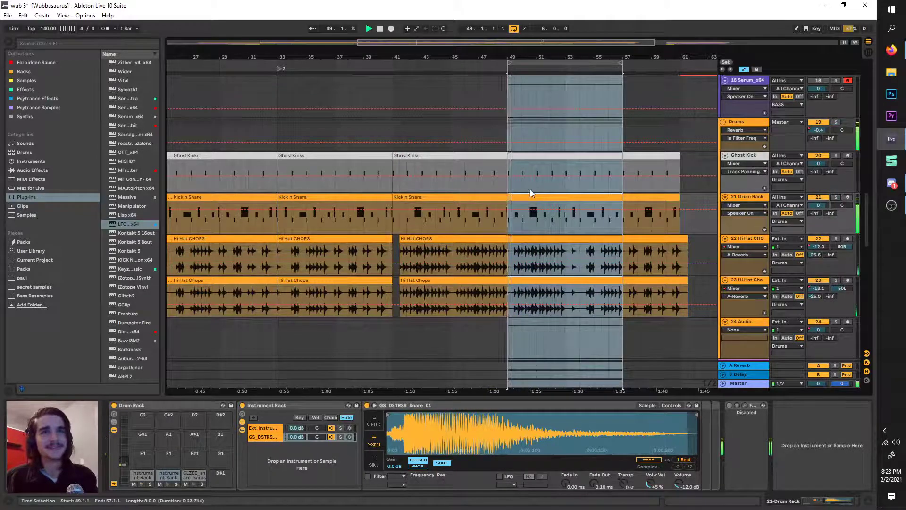
{"action": "scroll", "coordinate": [530, 189], "scroll_direction": "up", "scroll_amount": 3}
{"action": "key", "text": "space"}
{"action": "scroll", "coordinate": [545, 193], "scroll_direction": "right", "scroll_amount": 1}
{"action": "scroll", "coordinate": [541, 210], "scroll_direction": "up", "scroll_amount": 5}
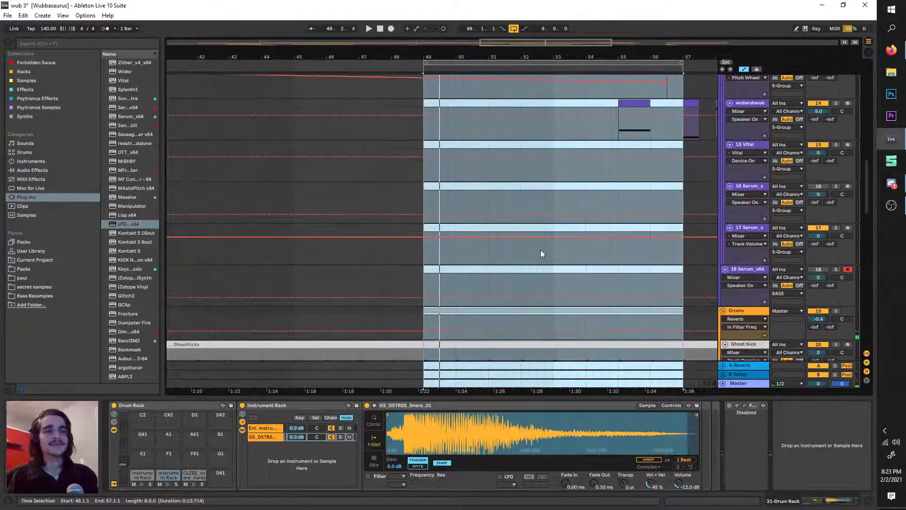
Examine the bass group's clips in the looped section and move the eight-bar loop to 57.1.1.
{"action": "scroll", "coordinate": [543, 246], "scroll_direction": "up", "scroll_amount": 10}
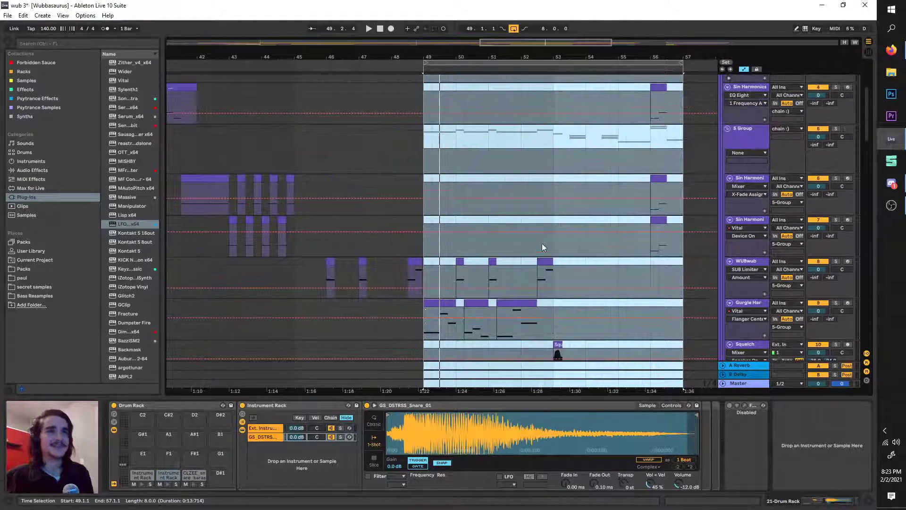
{"action": "scroll", "coordinate": [542, 244], "scroll_direction": "down", "scroll_amount": 3}
{"action": "scroll", "coordinate": [542, 144], "scroll_direction": "down", "scroll_amount": 2}
{"action": "left_click_drag", "start_coordinate": [572, 65], "coordinate": [688, 80]}
{"action": "scroll", "coordinate": [619, 210], "scroll_direction": "down", "scroll_amount": 8}
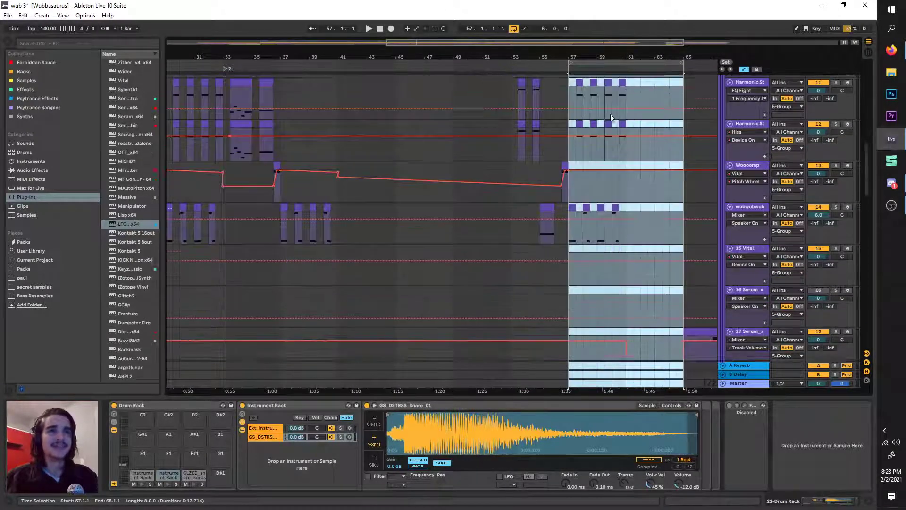
Move the eight-bar loop back to 48.3.1, shift it to 49.2.1, and play it.
{"action": "left_click_drag", "start_coordinate": [611, 117], "coordinate": [489, 234]}
{"action": "scroll", "coordinate": [491, 235], "scroll_direction": "down", "scroll_amount": 4}
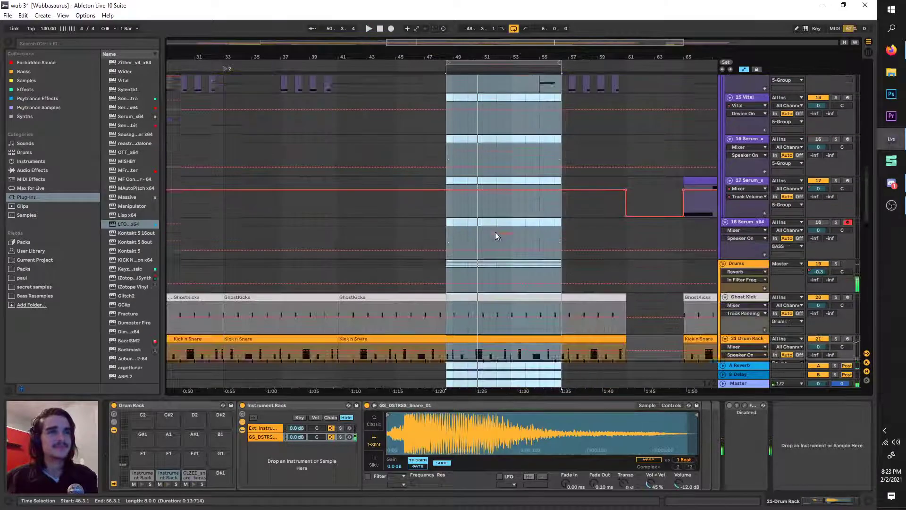
{"action": "scroll", "coordinate": [494, 231], "scroll_direction": "down", "scroll_amount": 3}
{"action": "scroll", "coordinate": [489, 231], "scroll_direction": "up", "scroll_amount": 3, "text": "ctrl"}
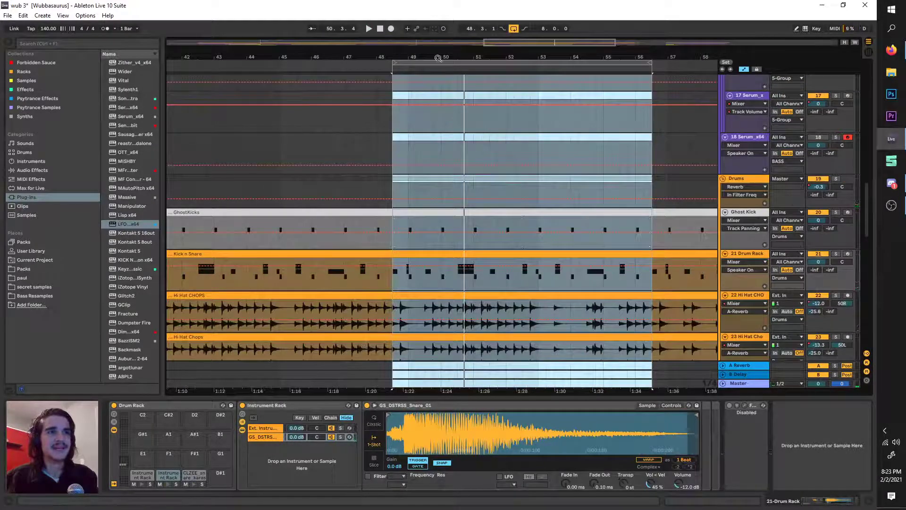
{"action": "left_click_drag", "start_coordinate": [447, 63], "coordinate": [469, 67]}
{"action": "key", "text": "space"}
Select the 31 PMWT2 melodic loop track in the FX group and search the audio effects for "rev".
{"action": "scroll", "coordinate": [446, 196], "scroll_direction": "up", "scroll_amount": 10}
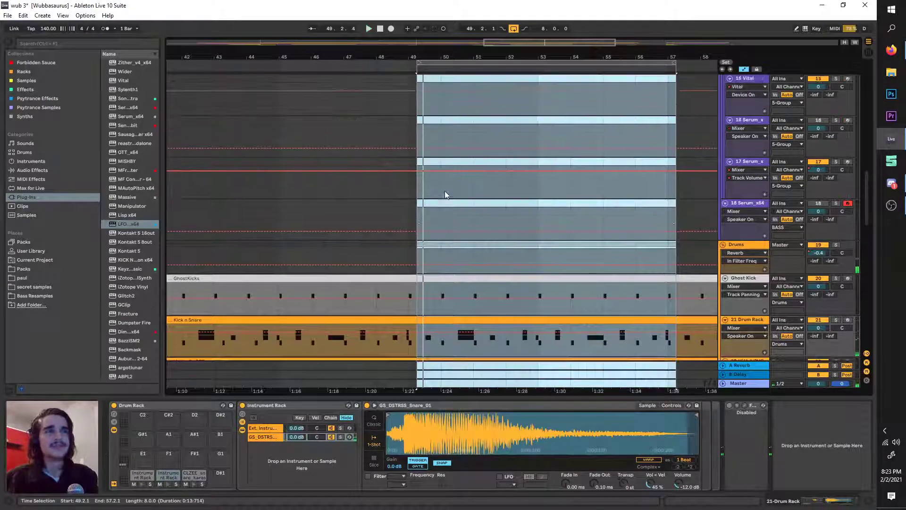
{"action": "scroll", "coordinate": [464, 181], "scroll_direction": "up", "scroll_amount": 15}
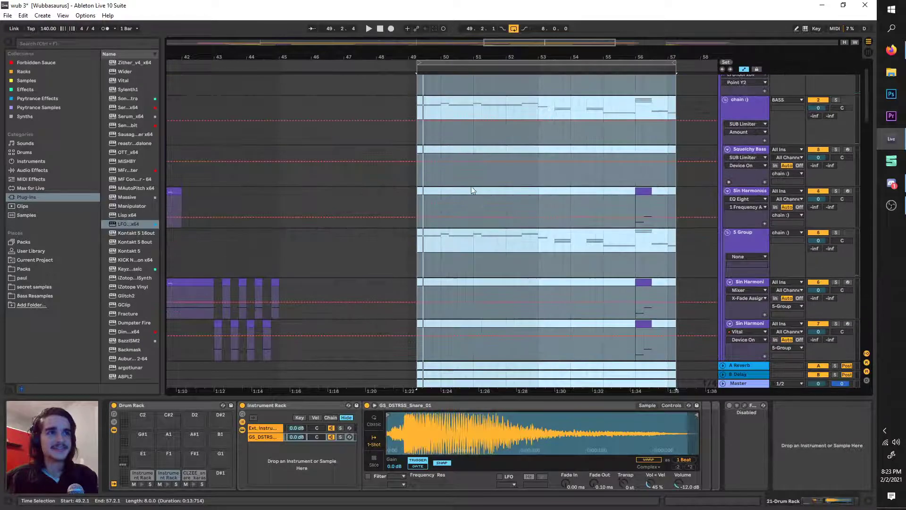
{"action": "scroll", "coordinate": [476, 179], "scroll_direction": "down", "scroll_amount": 12}
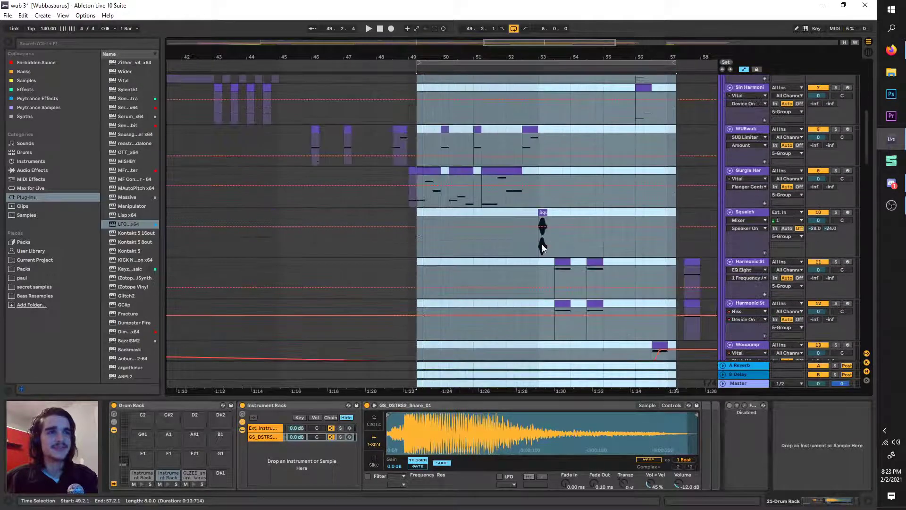
{"action": "scroll", "coordinate": [420, 217], "scroll_direction": "down", "scroll_amount": 10}
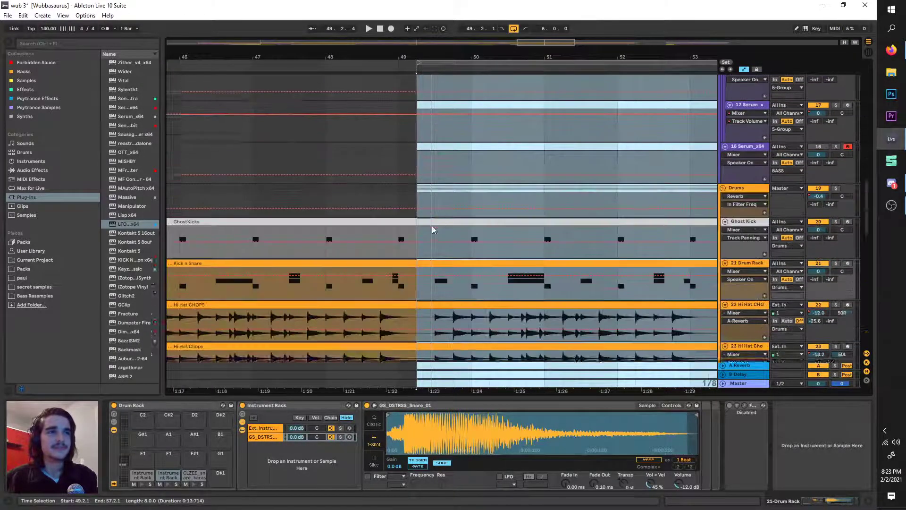
{"action": "scroll", "coordinate": [453, 254], "scroll_direction": "up", "scroll_amount": 3}
{"action": "scroll", "coordinate": [458, 250], "scroll_direction": "down", "scroll_amount": 5}
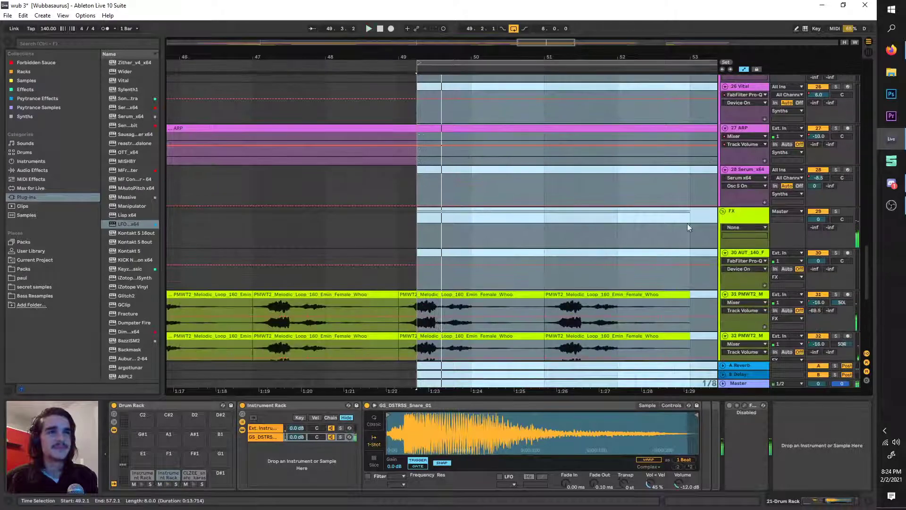
{"action": "left_click", "coordinate": [745, 296]}
{"action": "left_click", "coordinate": [88, 43]}
{"action": "type", "text": "rev"}
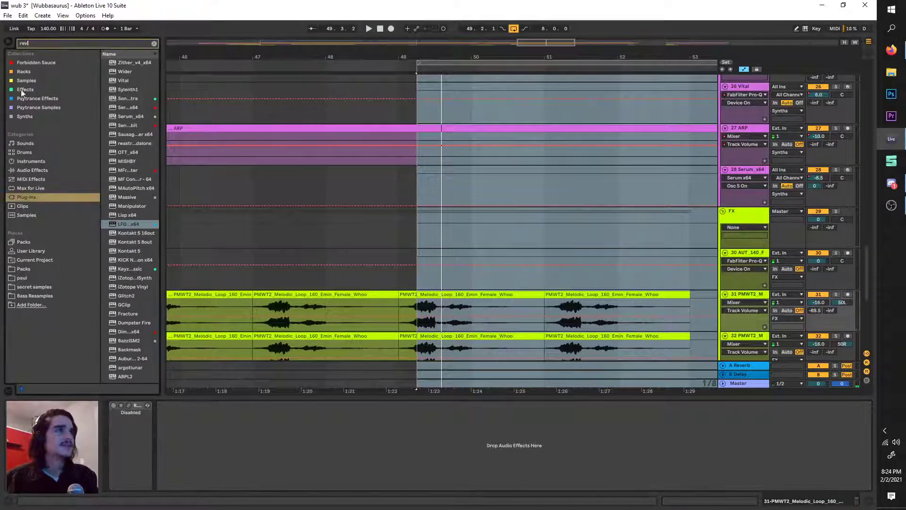
{"action": "left_click", "coordinate": [47, 170]}
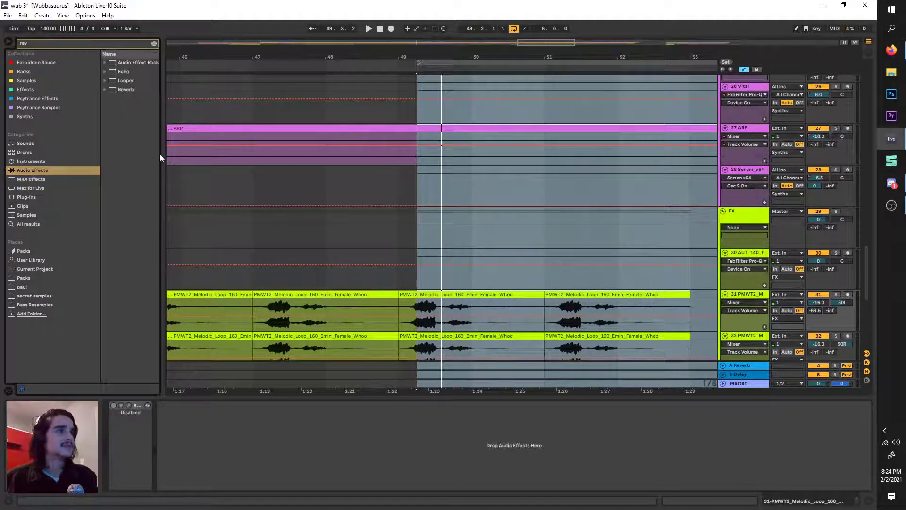
Widen the browser, add Reverb to the track, and set its decay time to 3.62 s and quality to High.
{"action": "left_click_drag", "start_coordinate": [175, 152], "coordinate": [264, 152]}
{"action": "left_click_drag", "start_coordinate": [112, 87], "coordinate": [226, 458]}
{"action": "key", "text": "space"}
{"action": "left_click_drag", "start_coordinate": [284, 477], "coordinate": [284, 461]}
{"action": "left_click", "coordinate": [257, 427]}
{"action": "left_click", "coordinate": [256, 449]}
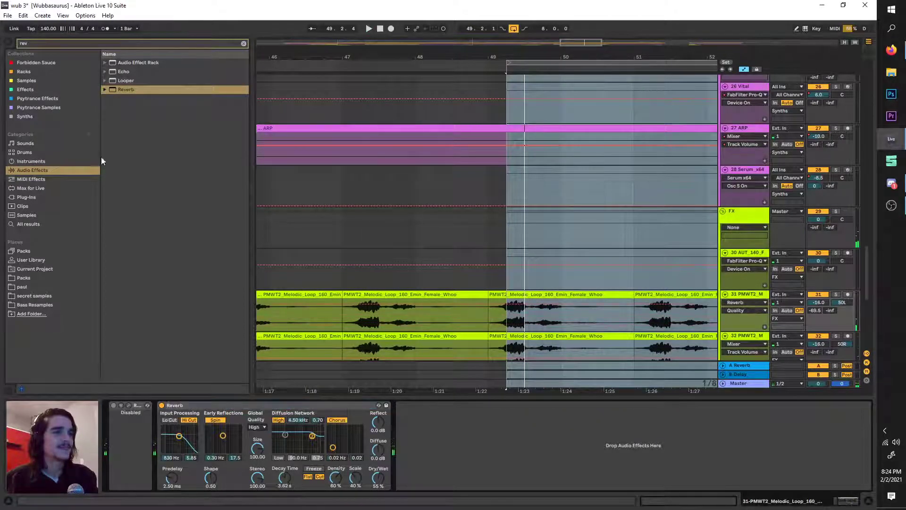
Insert Echo ahead of Reverb on the vocal loop track and set its Dry/Wet to about 30%.
{"action": "left_click_drag", "start_coordinate": [114, 74], "coordinate": [177, 469]}
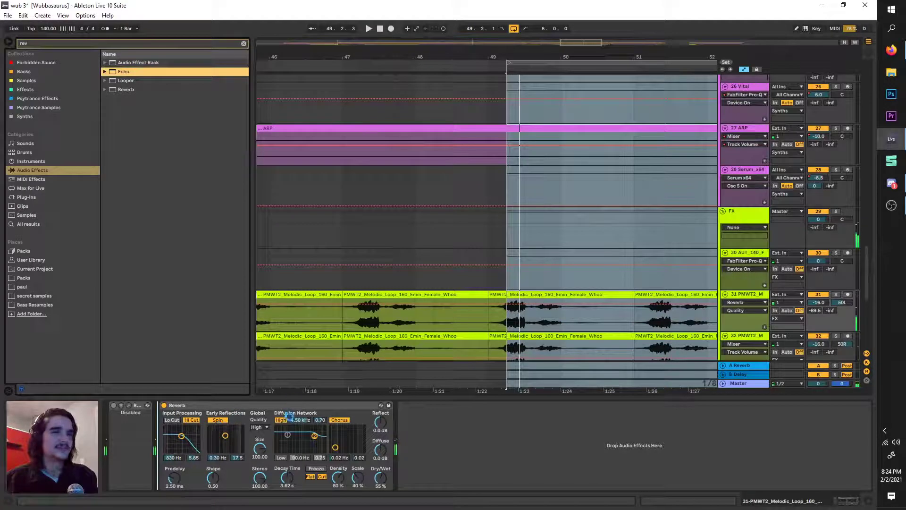
{"action": "left_click_drag", "start_coordinate": [307, 439], "coordinate": [307, 435]}
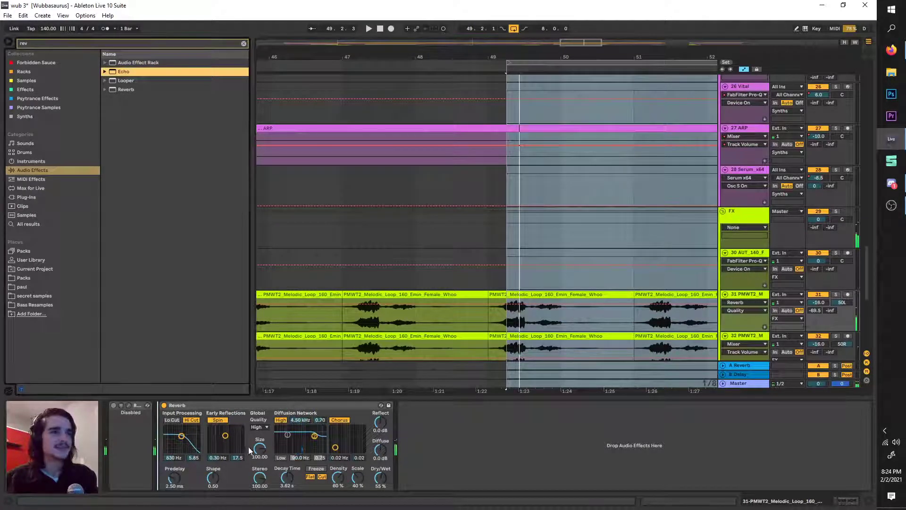
{"action": "key", "text": "Return"}
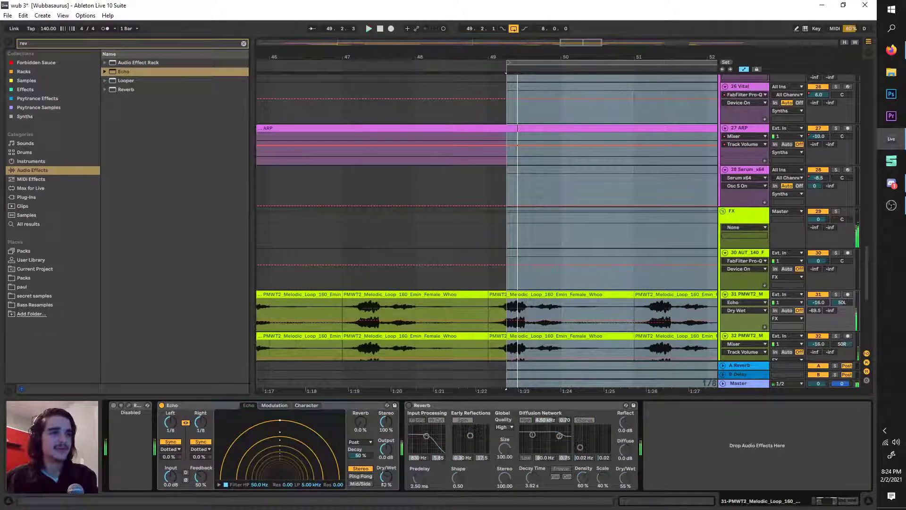
{"action": "mouse_move", "coordinate": [386, 477]}
{"action": "left_mouse_down"}
{"action": "mouse_move", "coordinate": [386, 484]}
{"action": "mouse_move", "coordinate": [387, 476]}
{"action": "left_mouse_up"}
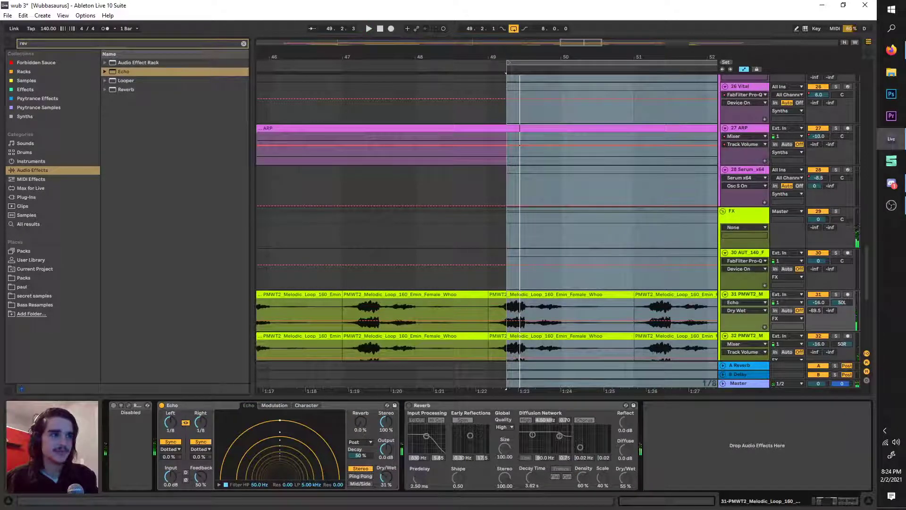
Turn on Reverb, play the loop, and raise the reverb's decay time to 11.2 s.
{"action": "left_click", "coordinate": [409, 405]}
{"action": "key", "text": "space"}
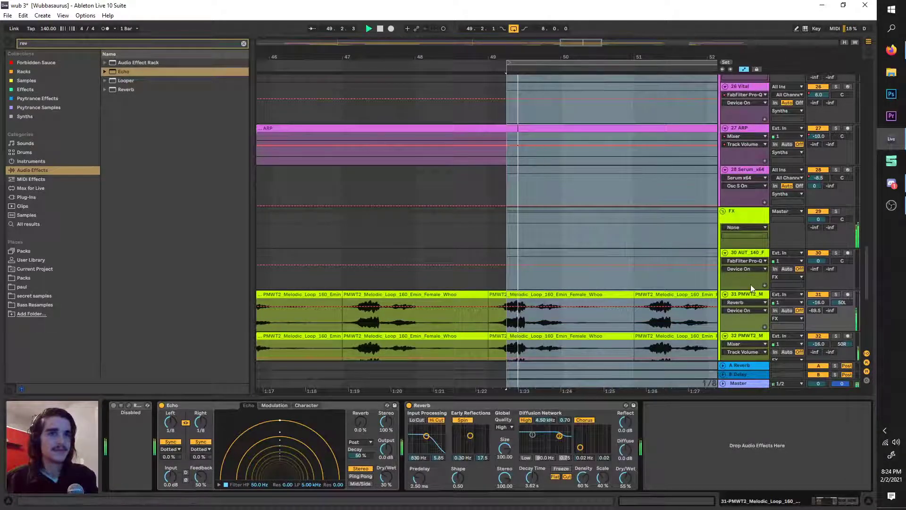
{"action": "left_click_drag", "start_coordinate": [532, 477], "coordinate": [532, 456]}
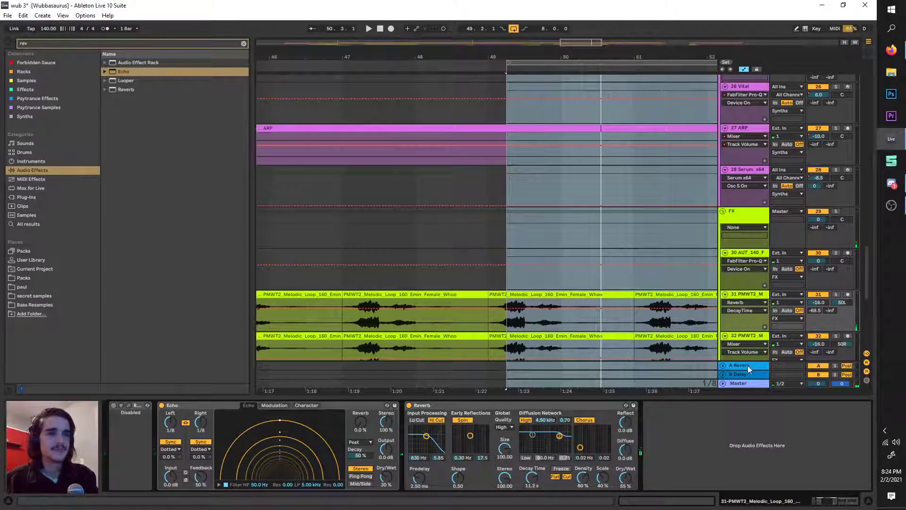
Look through the A Reverb, B Delay, Master and FX group tracks, ending on the 31 PMWT2 track.
{"action": "left_click", "coordinate": [748, 365]}
{"action": "left_click", "coordinate": [754, 374]}
{"action": "left_click", "coordinate": [746, 382]}
{"action": "left_click", "coordinate": [748, 294]}
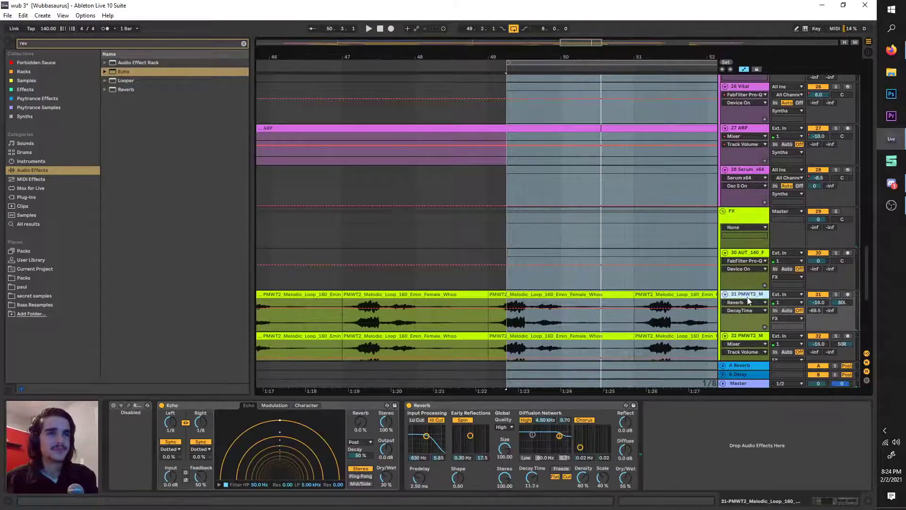
{"action": "left_click", "coordinate": [750, 255]}
{"action": "left_click", "coordinate": [758, 223]}
{"action": "left_click", "coordinate": [751, 256]}
{"action": "left_click", "coordinate": [753, 296]}
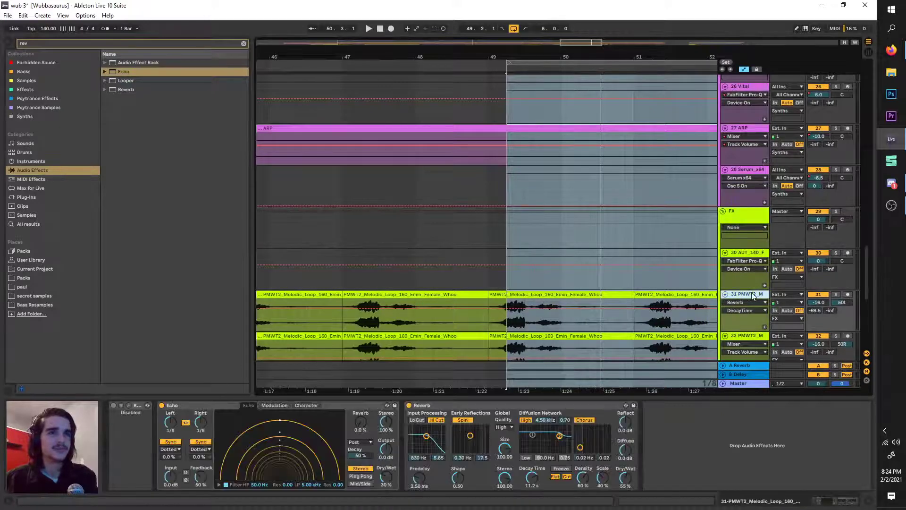
{"action": "left_click", "coordinate": [747, 336]}
{"action": "left_click", "coordinate": [753, 295]}
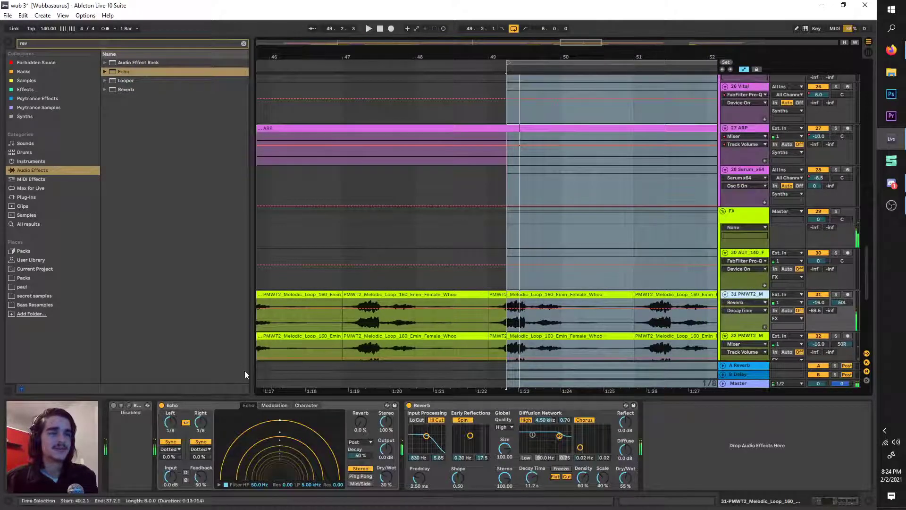
Move the eight-bar loop to 43.3.1 and on to the build-up at 5.1.1, and play it.
{"action": "scroll", "coordinate": [451, 329], "scroll_direction": "down", "scroll_amount": 3}
{"action": "left_click_drag", "start_coordinate": [478, 63], "coordinate": [287, 74]}
{"action": "scroll", "coordinate": [383, 234], "scroll_direction": "down", "scroll_amount": 5}
{"action": "scroll", "coordinate": [394, 219], "scroll_direction": "up", "scroll_amount": 1}
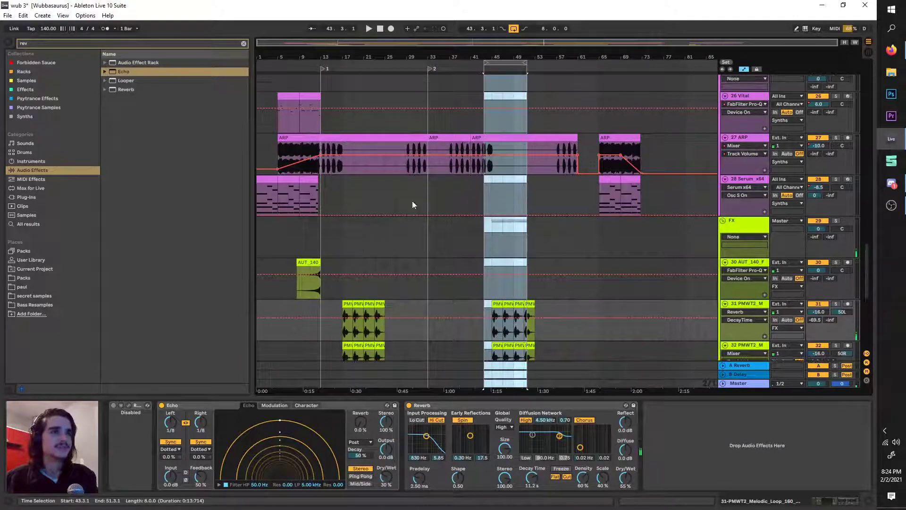
{"action": "left_click_drag", "start_coordinate": [513, 62], "coordinate": [307, 94]}
{"action": "key", "text": "space"}
{"action": "scroll", "coordinate": [272, 150], "scroll_direction": "up", "scroll_amount": 3}
{"action": "left_click", "coordinate": [339, 63]}
{"action": "key", "text": "space"}
{"action": "key", "text": "space"}
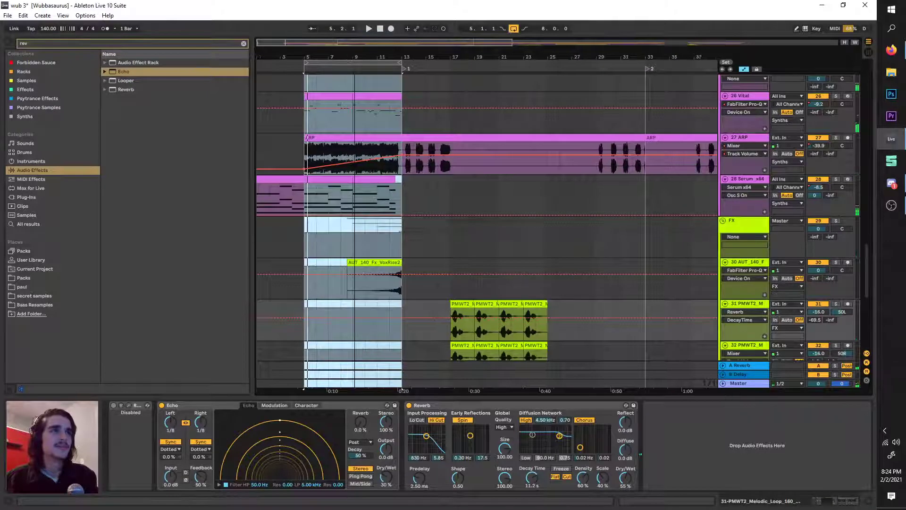
Set a four-bar loop at 41.1.1 over the ARP clip and select its time range.
{"action": "scroll", "coordinate": [318, 140], "scroll_direction": "right", "scroll_amount": 3}
{"action": "scroll", "coordinate": [318, 140], "scroll_direction": "left", "scroll_amount": 3}
{"action": "scroll", "coordinate": [338, 112], "scroll_direction": "down", "scroll_amount": 3}
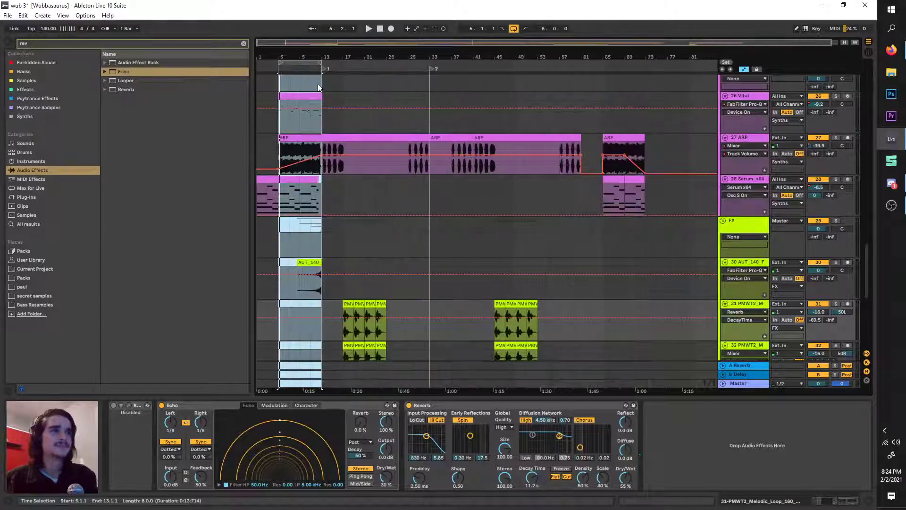
{"action": "left_click_drag", "start_coordinate": [304, 66], "coordinate": [538, 64]}
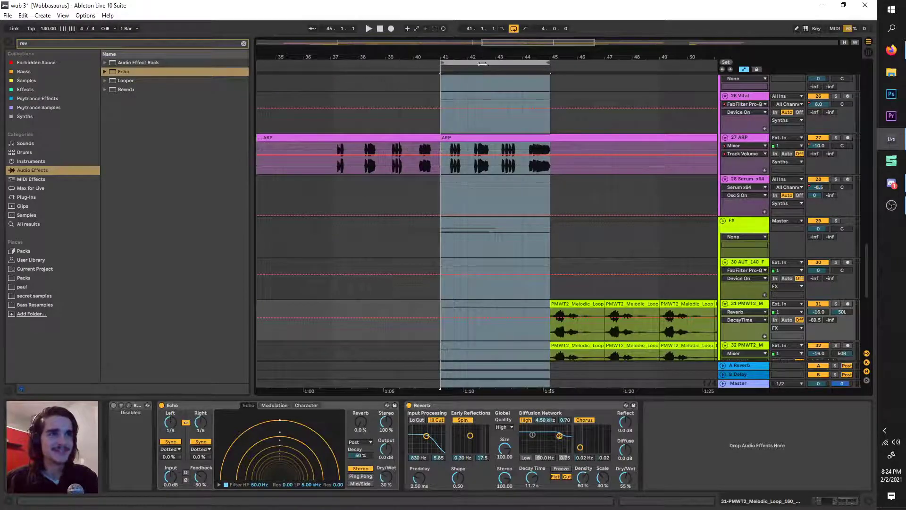
{"action": "scroll", "coordinate": [475, 118], "scroll_direction": "up", "scroll_amount": 4}
{"action": "scroll", "coordinate": [405, 93], "scroll_direction": "down", "scroll_amount": 2}
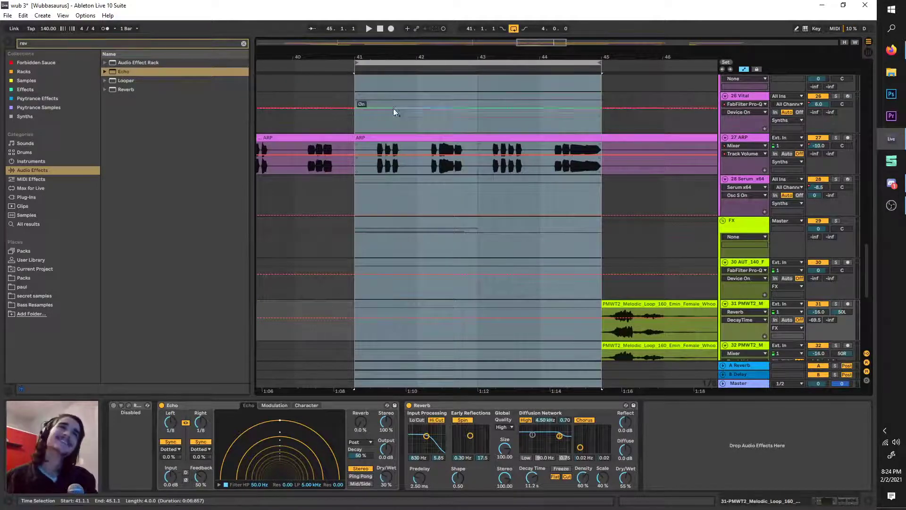
Move the four-bar loop to 57.1.1, over the last chops of the ARP clip.
{"action": "scroll", "coordinate": [393, 109], "scroll_direction": "down", "scroll_amount": 5}
{"action": "left_click_drag", "start_coordinate": [479, 64], "coordinate": [566, 66]}
{"action": "scroll", "coordinate": [559, 156], "scroll_direction": "up", "scroll_amount": 2}
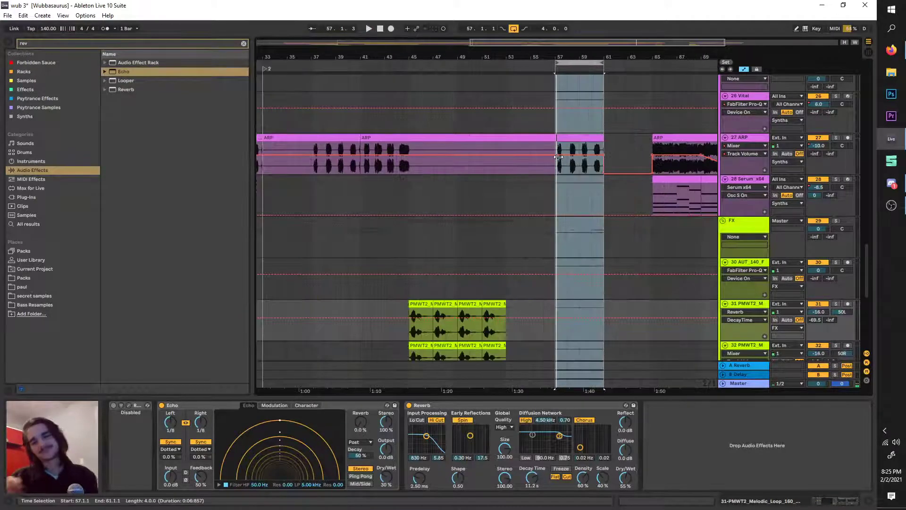
Select the 27 ARP track and move the four-bar loop from the last chops back to 41.1.1.
{"action": "left_click", "coordinate": [891, 50]}
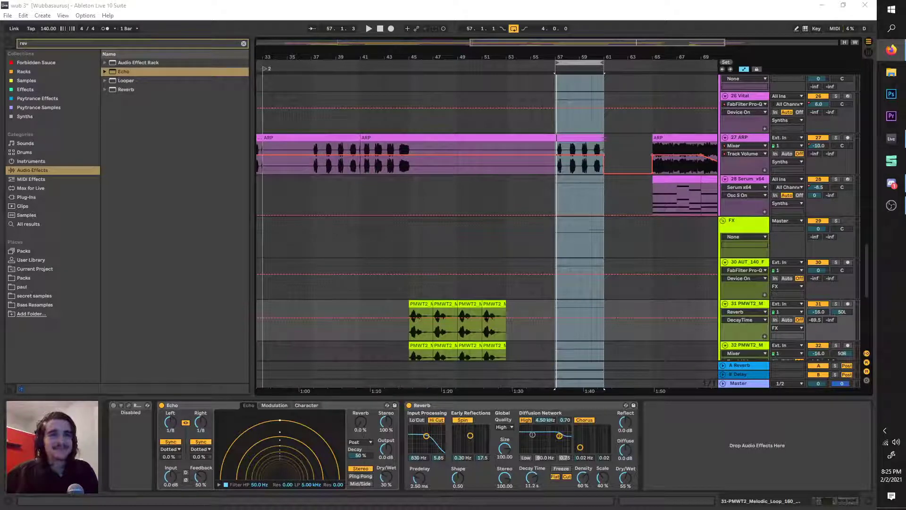
{"action": "left_click", "coordinate": [749, 151]}
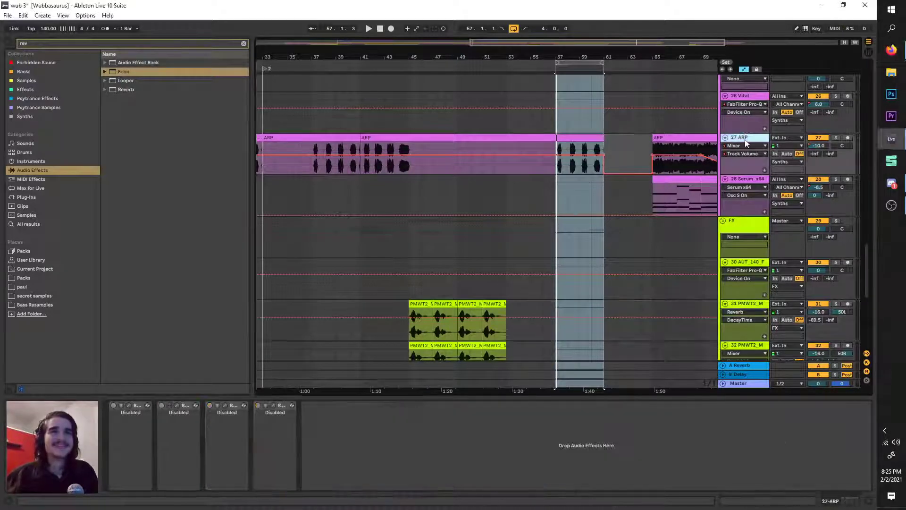
{"action": "left_click_drag", "start_coordinate": [570, 70], "coordinate": [374, 70]}
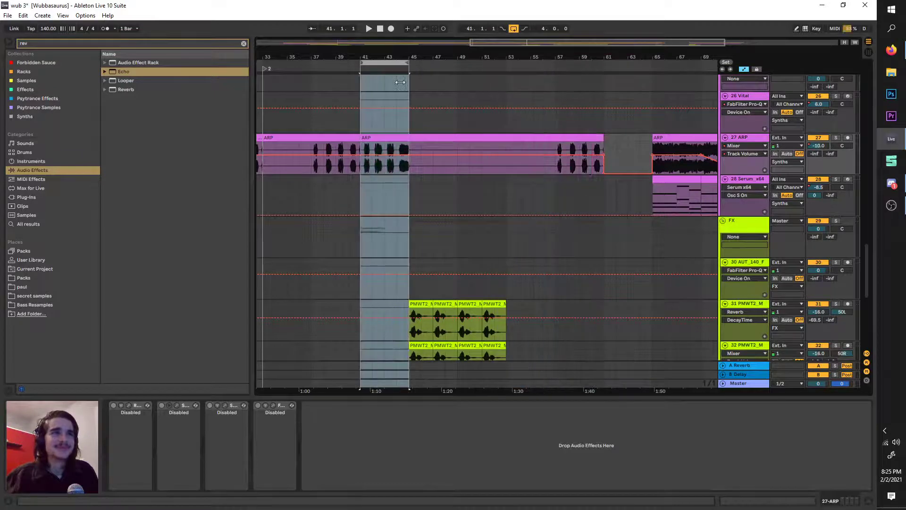
{"action": "left_click", "coordinate": [363, 169]}
{"action": "scroll", "coordinate": [365, 179], "scroll_direction": "up", "scroll_amount": 1}
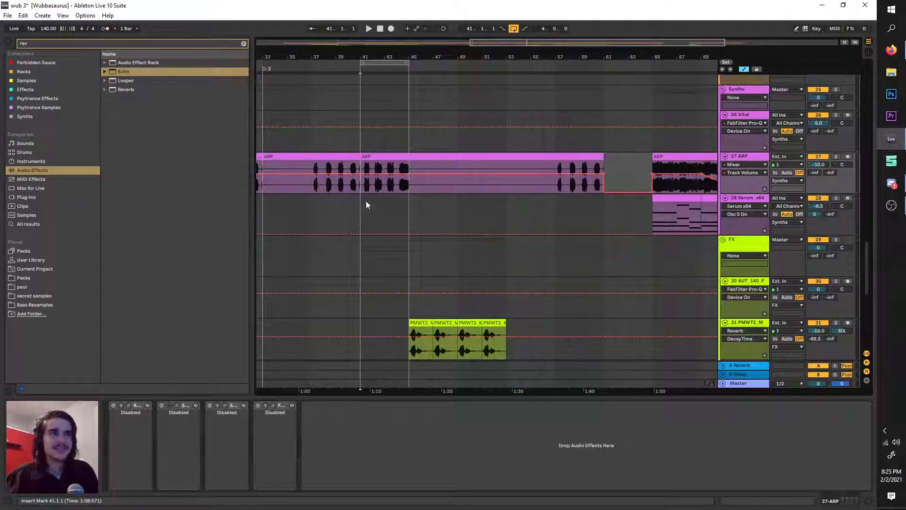
{"action": "scroll", "coordinate": [366, 219], "scroll_direction": "up", "scroll_amount": 5}
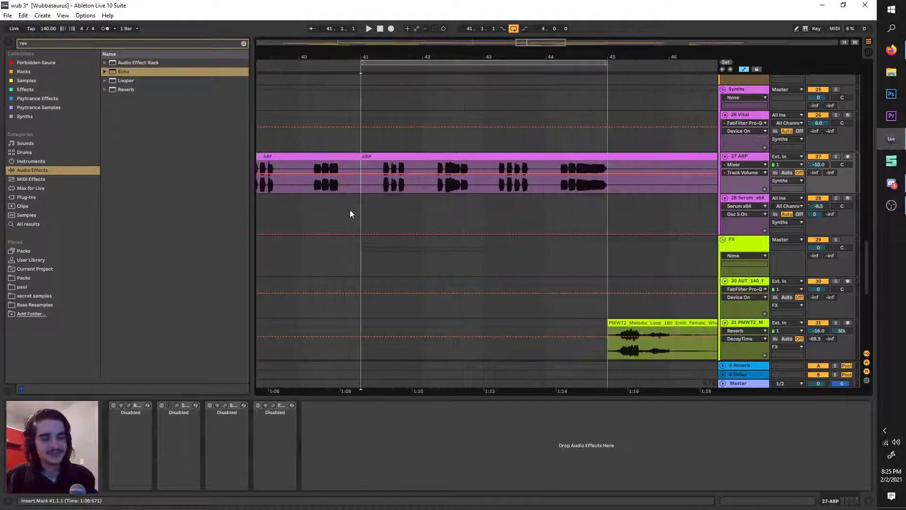
Open the ARP clip that starts at bar 41 to view its sample waveform and warp settings.
{"action": "left_click_drag", "start_coordinate": [388, 182], "coordinate": [390, 155]}
{"action": "double_click", "coordinate": [390, 156]}
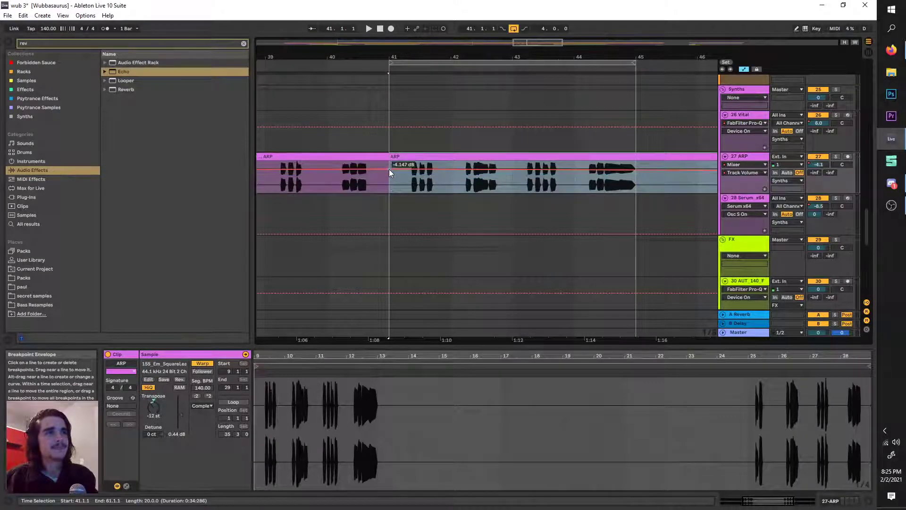
{"action": "scroll", "coordinate": [391, 175], "scroll_direction": "down", "scroll_amount": 4}
{"action": "left_click", "coordinate": [394, 185]}
{"action": "scroll", "coordinate": [395, 185], "scroll_direction": "down", "scroll_amount": 1}
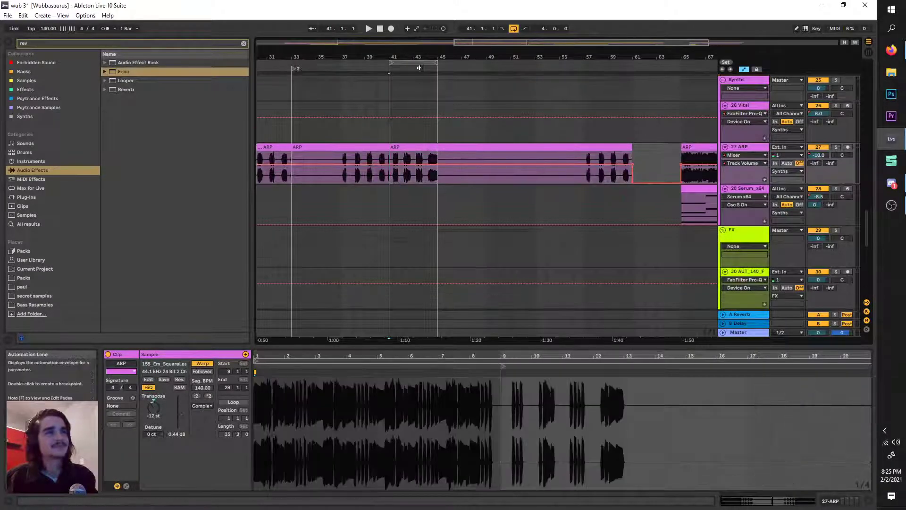
Compare the ARP chops by moving the four-bar loop to 57.1.1 and back to 41.1.1, with a brief playback.
{"action": "left_click_drag", "start_coordinate": [419, 63], "coordinate": [609, 94]}
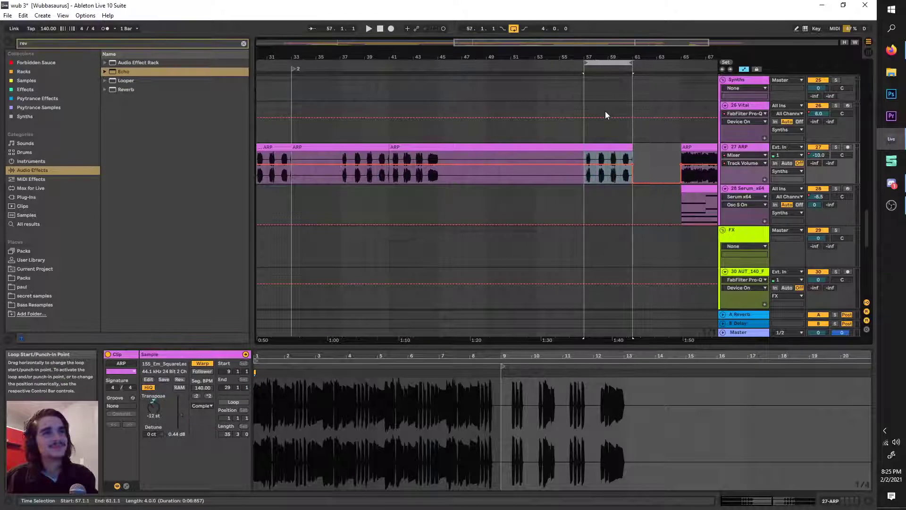
{"action": "scroll", "coordinate": [607, 113], "scroll_direction": "up", "scroll_amount": 4}
{"action": "left_click_drag", "start_coordinate": [568, 63], "coordinate": [379, 63]}
{"action": "key", "text": "space"}
{"action": "key", "text": "space"}
{"action": "scroll", "coordinate": [566, 123], "scroll_direction": "down", "scroll_amount": 4}
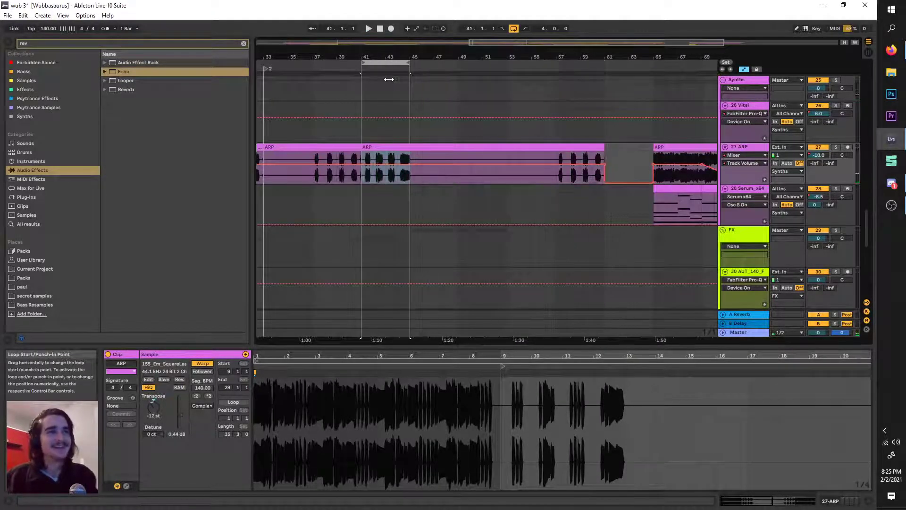
Solo the 27 ARP track and show its device chain.
{"action": "scroll", "coordinate": [366, 176], "scroll_direction": "up", "scroll_amount": 5}
{"action": "scroll", "coordinate": [413, 156], "scroll_direction": "down", "scroll_amount": 4}
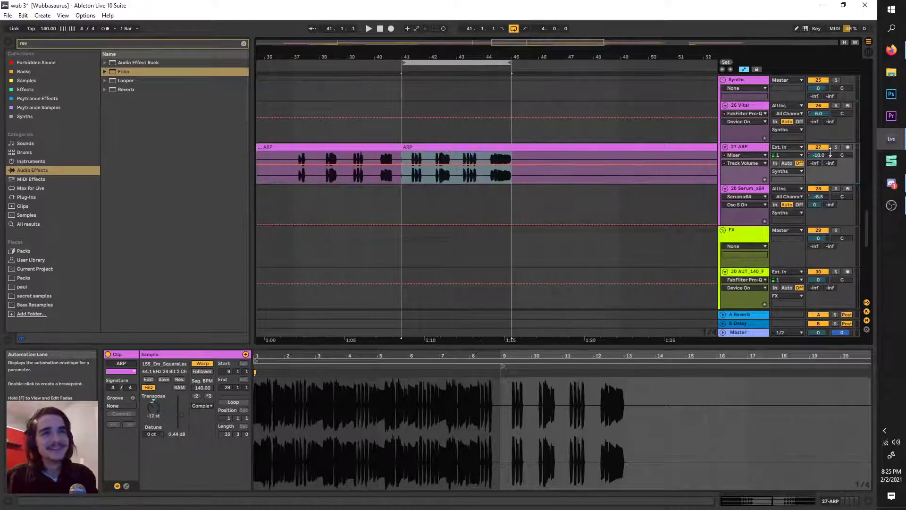
{"action": "left_click", "coordinate": [836, 147]}
{"action": "scroll", "coordinate": [507, 154], "scroll_direction": "up", "scroll_amount": 4}
{"action": "double_click", "coordinate": [746, 150]}
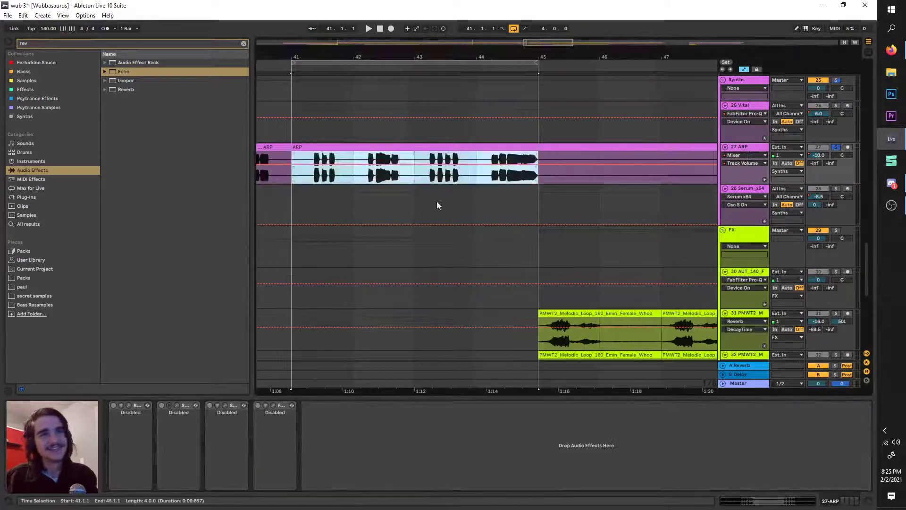
Mark the chopped ARP phrase from 41.1.1 to 45.1.1 as a time selection and examine its rhythm.
{"action": "scroll", "coordinate": [437, 208], "scroll_direction": "down", "scroll_amount": 4}
{"action": "scroll", "coordinate": [458, 286], "scroll_direction": "up", "scroll_amount": 4}
{"action": "scroll", "coordinate": [453, 271], "scroll_direction": "left", "scroll_amount": 1}
{"action": "scroll", "coordinate": [453, 274], "scroll_direction": "left", "scroll_amount": 1}
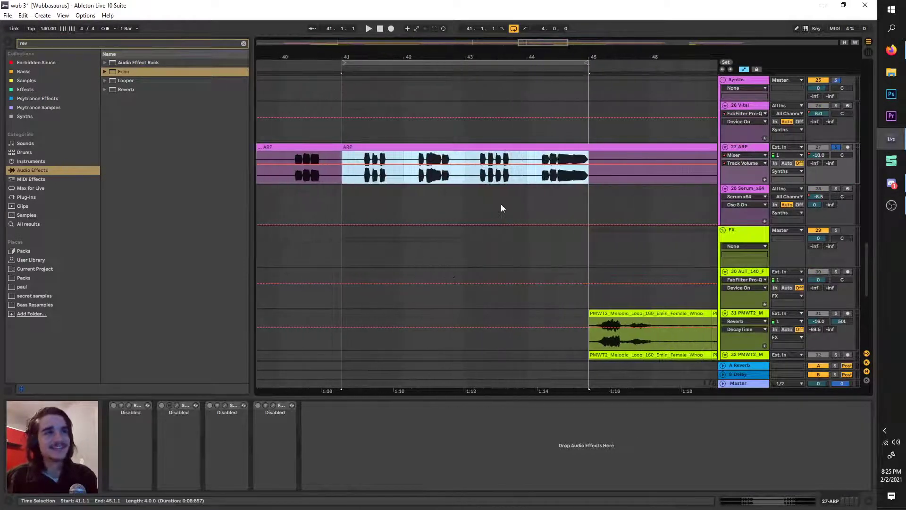
{"action": "scroll", "coordinate": [489, 222], "scroll_direction": "down", "scroll_amount": 4}
{"action": "scroll", "coordinate": [489, 223], "scroll_direction": "up", "scroll_amount": 4}
{"action": "scroll", "coordinate": [490, 224], "scroll_direction": "down", "scroll_amount": 4}
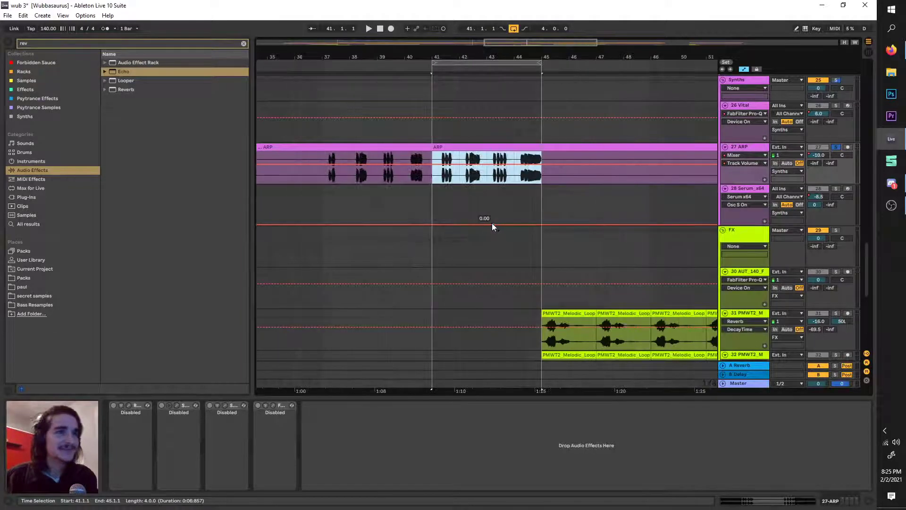
{"action": "scroll", "coordinate": [492, 223], "scroll_direction": "left", "scroll_amount": 1}
{"action": "left_click_drag", "start_coordinate": [551, 175], "coordinate": [447, 155]}
{"action": "scroll", "coordinate": [447, 156], "scroll_direction": "up", "scroll_amount": 3}
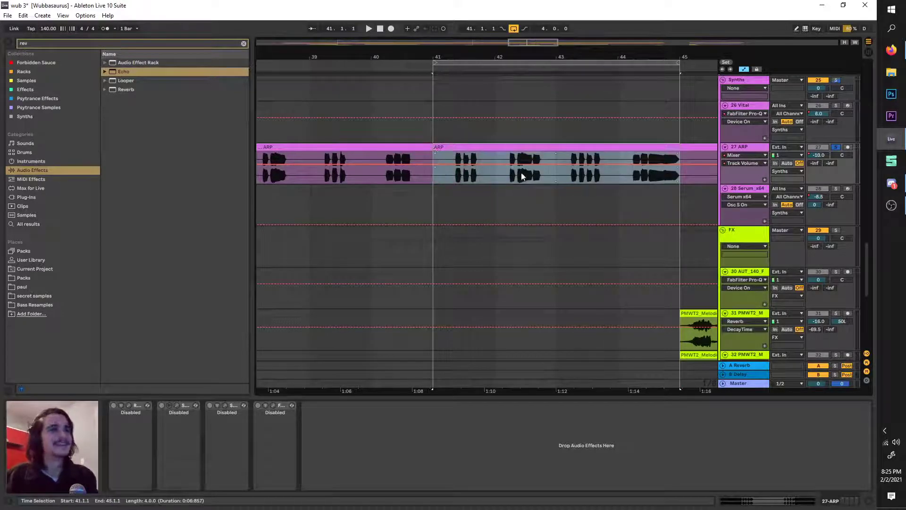
{"action": "left_click_drag", "start_coordinate": [678, 178], "coordinate": [433, 148]}
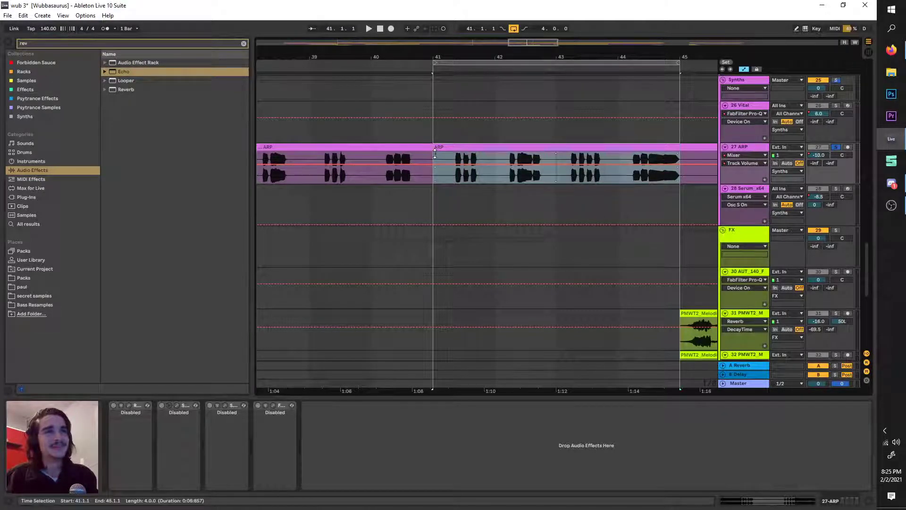
{"action": "left_click", "coordinate": [433, 157]}
Examine the Kick n Snare pattern on 21 Drum Rack by selecting its range from 41.1.1 to 45.1.1.
{"action": "scroll", "coordinate": [433, 158], "scroll_direction": "down", "scroll_amount": 5}
{"action": "scroll", "coordinate": [493, 205], "scroll_direction": "up", "scroll_amount": 2}
{"action": "scroll", "coordinate": [489, 207], "scroll_direction": "up", "scroll_amount": 2}
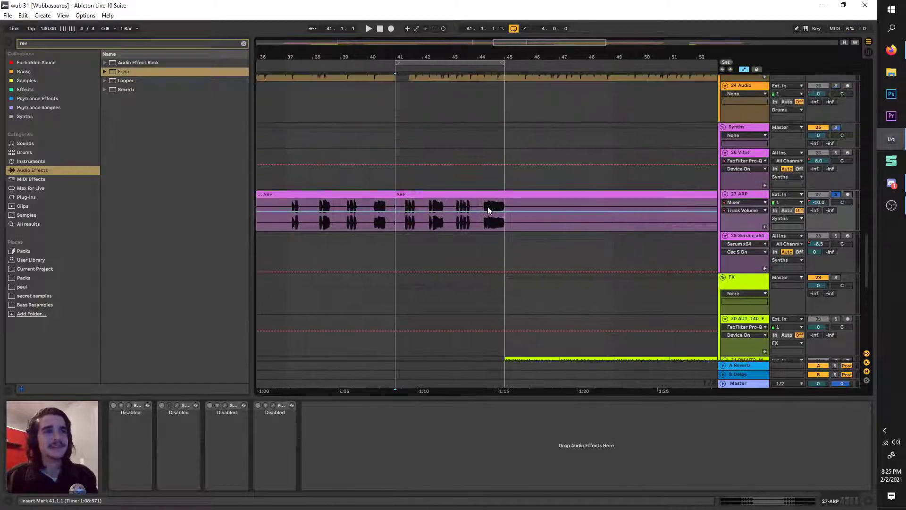
{"action": "scroll", "coordinate": [488, 206], "scroll_direction": "up", "scroll_amount": 4}
{"action": "scroll", "coordinate": [482, 219], "scroll_direction": "up", "scroll_amount": 2}
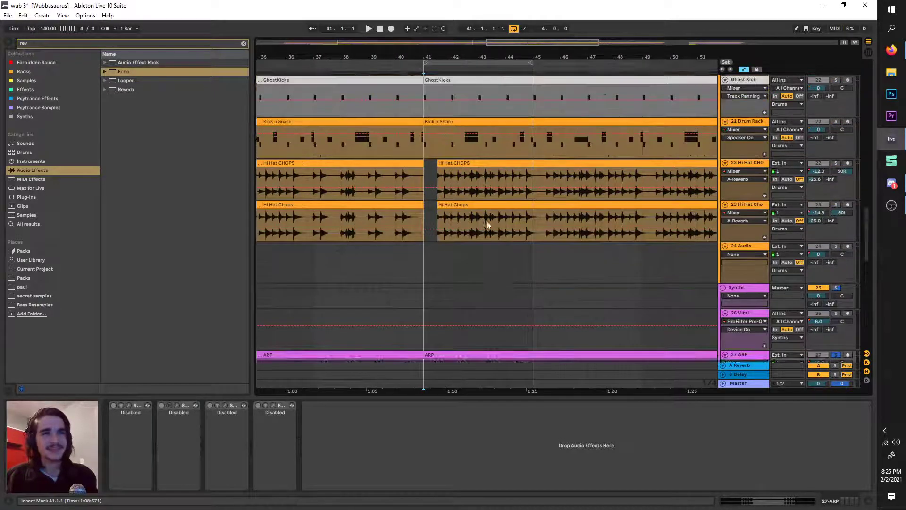
{"action": "scroll", "coordinate": [487, 225], "scroll_direction": "up", "scroll_amount": 5}
{"action": "left_click_drag", "start_coordinate": [551, 265], "coordinate": [453, 279]}
{"action": "left_click_drag", "start_coordinate": [558, 275], "coordinate": [448, 241]}
{"action": "left_click_drag", "start_coordinate": [545, 275], "coordinate": [441, 243]}
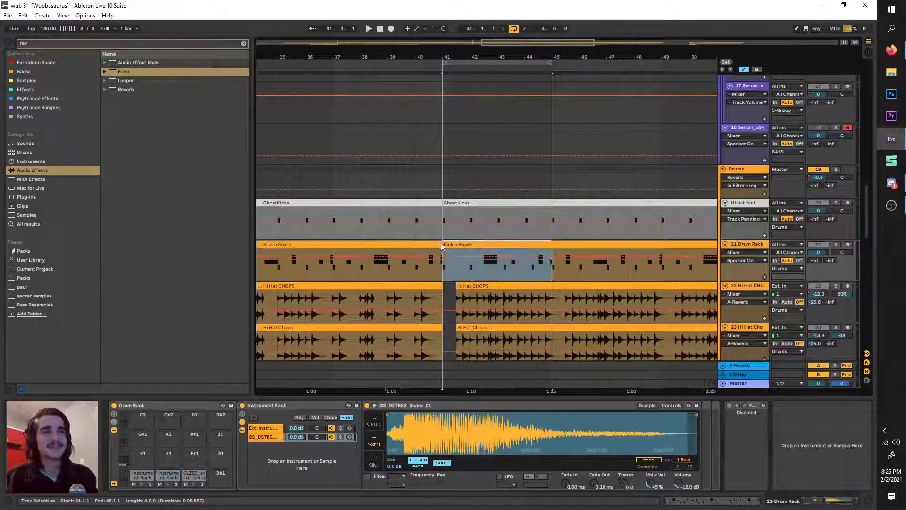
{"action": "left_click_drag", "start_coordinate": [553, 266], "coordinate": [444, 246]}
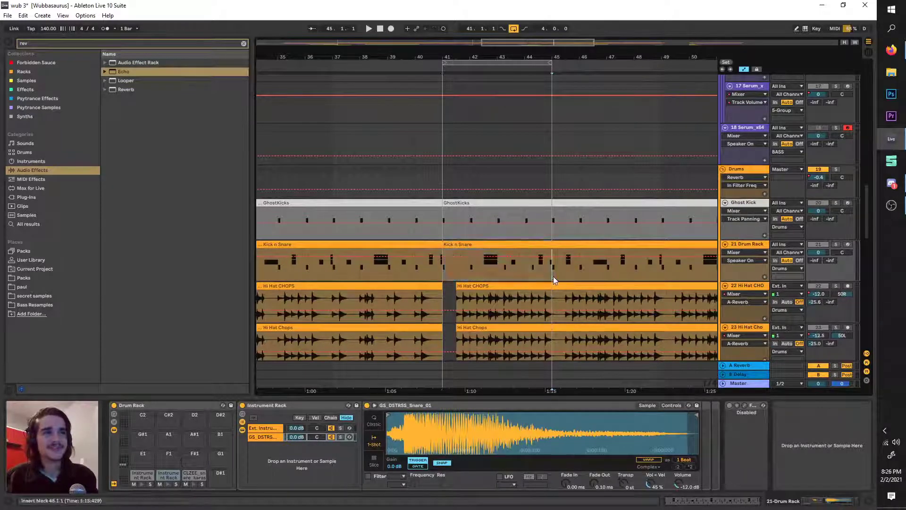
{"action": "left_click_drag", "start_coordinate": [553, 276], "coordinate": [446, 269]}
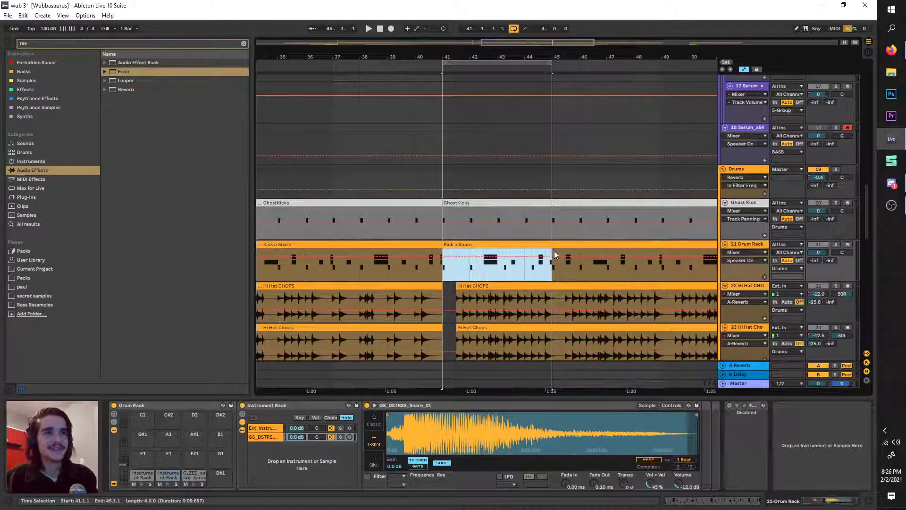
{"action": "left_click_drag", "start_coordinate": [553, 271], "coordinate": [503, 251]}
{"action": "left_click_drag", "start_coordinate": [444, 267], "coordinate": [555, 247]}
{"action": "left_click", "coordinate": [554, 266]}
Look through the bass group's tracks for the clips placed around bars 41 to 45.
{"action": "scroll", "coordinate": [548, 265], "scroll_direction": "up", "scroll_amount": 4}
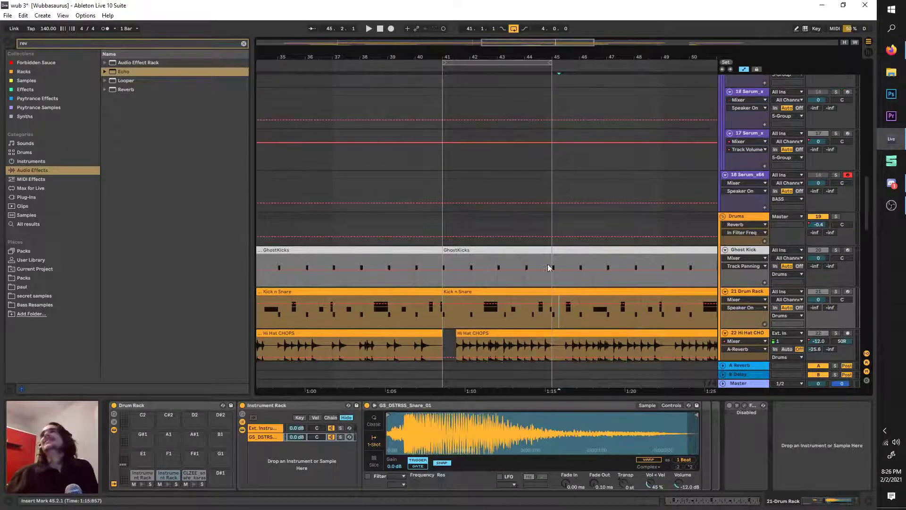
{"action": "scroll", "coordinate": [511, 250], "scroll_direction": "up", "scroll_amount": 3}
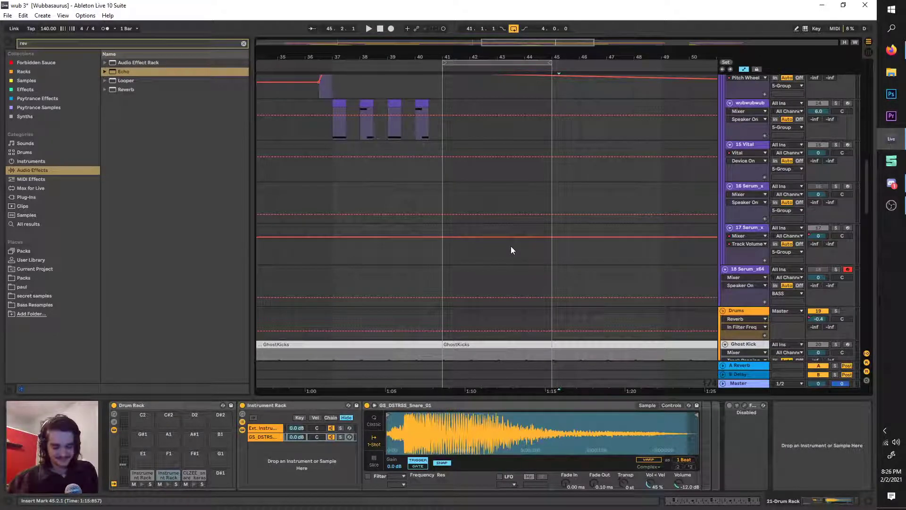
{"action": "scroll", "coordinate": [511, 246], "scroll_direction": "up", "scroll_amount": 15}
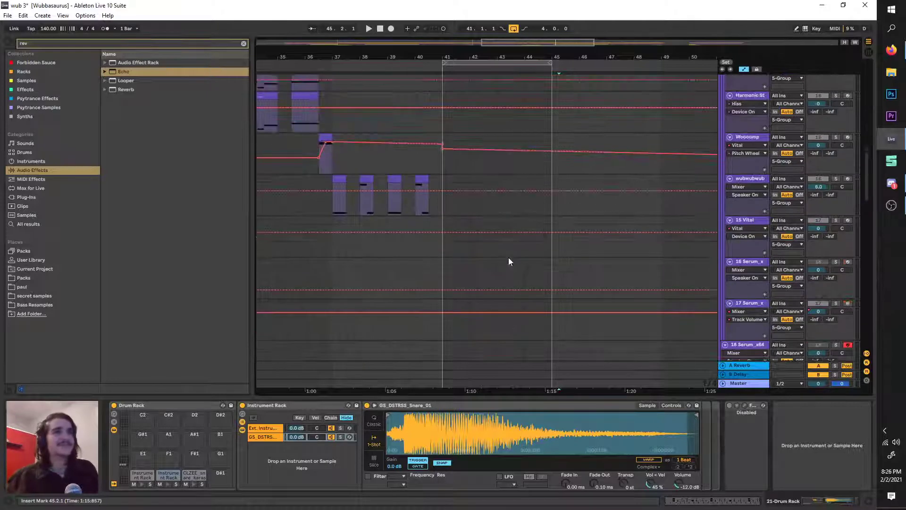
{"action": "scroll", "coordinate": [547, 231], "scroll_direction": "up", "scroll_amount": 3}
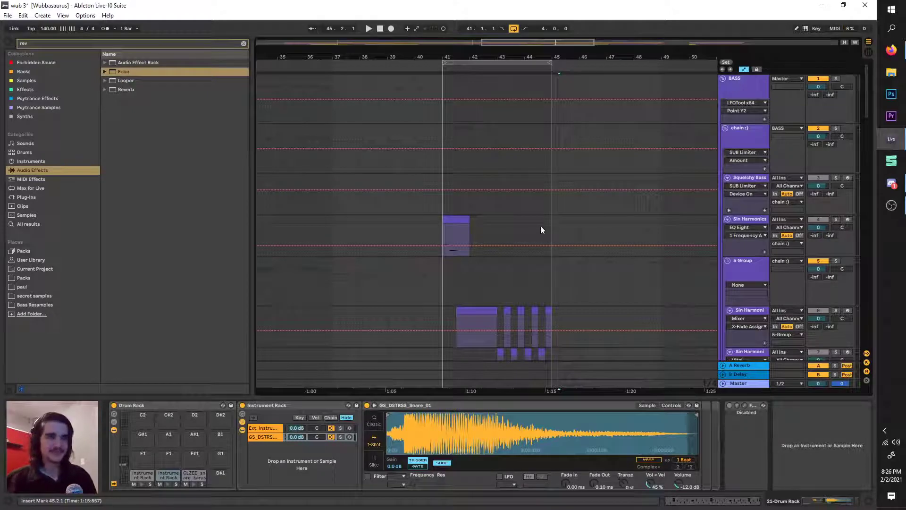
{"action": "scroll", "coordinate": [524, 241], "scroll_direction": "down", "scroll_amount": 2}
{"action": "scroll", "coordinate": [518, 236], "scroll_direction": "left", "scroll_amount": 1}
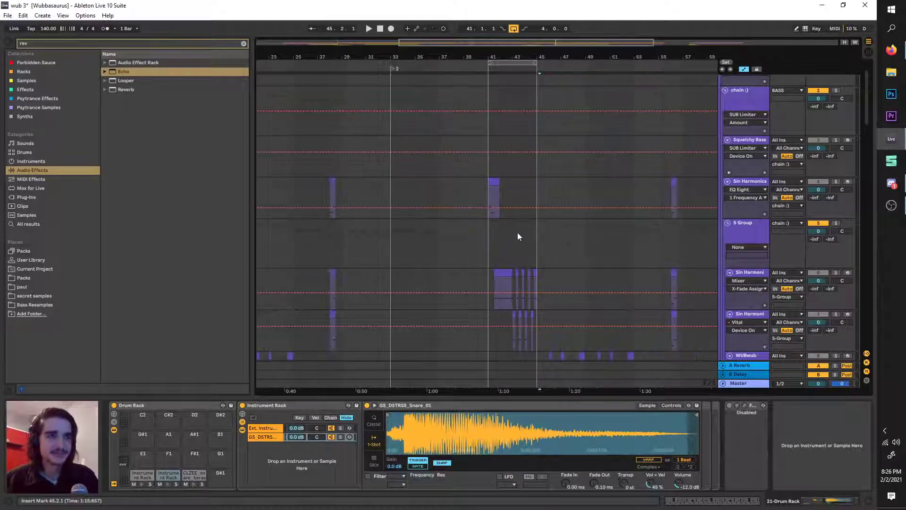
{"action": "scroll", "coordinate": [512, 239], "scroll_direction": "right", "scroll_amount": 3}
{"action": "scroll", "coordinate": [515, 243], "scroll_direction": "down", "scroll_amount": 3}
{"action": "scroll", "coordinate": [504, 261], "scroll_direction": "left", "scroll_amount": 1}
{"action": "scroll", "coordinate": [543, 236], "scroll_direction": "up", "scroll_amount": 2}
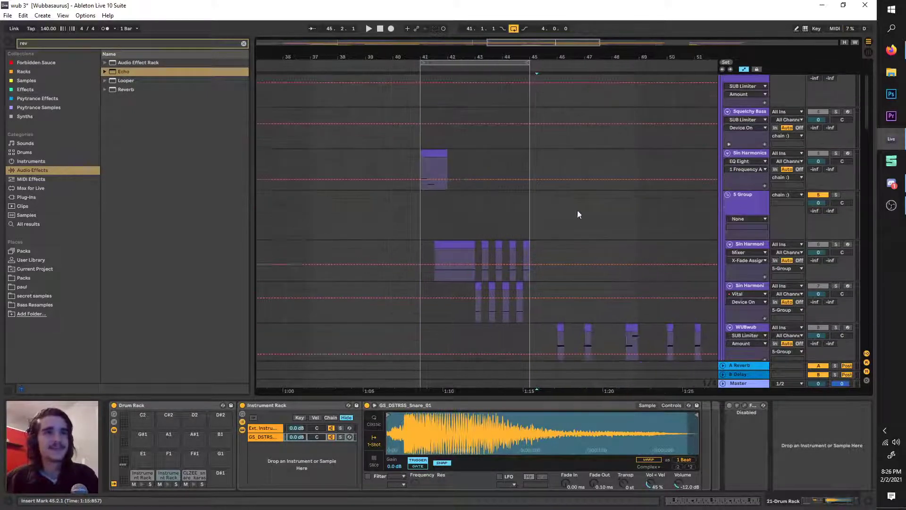
Inspect the device chains of the BASS group and the Sin Harmonics track in the S Group.
{"action": "left_click", "coordinate": [746, 199]}
{"action": "scroll", "coordinate": [747, 199], "scroll_direction": "up", "scroll_amount": 3}
{"action": "left_click", "coordinate": [749, 83]}
{"action": "left_click", "coordinate": [751, 131]}
{"action": "left_click", "coordinate": [742, 85]}
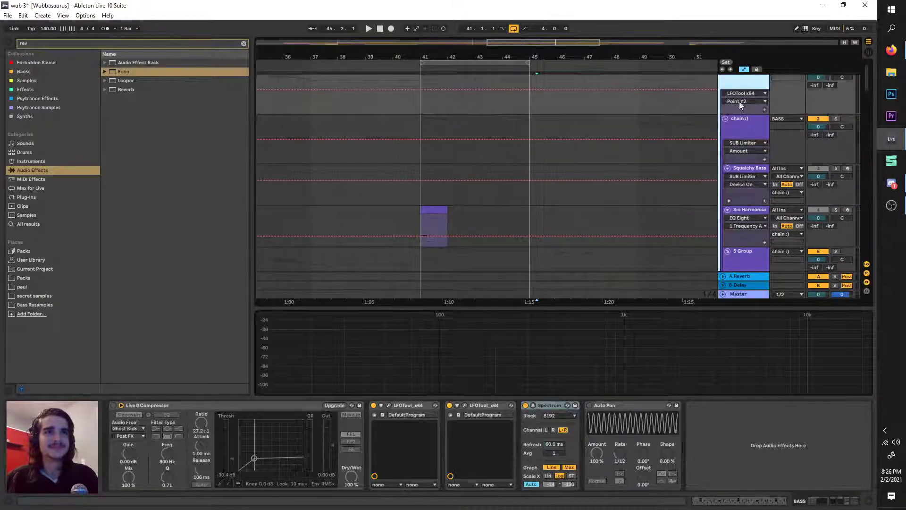
{"action": "scroll", "coordinate": [708, 156], "scroll_direction": "up", "scroll_amount": 1}
{"action": "scroll", "coordinate": [671, 203], "scroll_direction": "left", "scroll_amount": 1}
{"action": "scroll", "coordinate": [596, 219], "scroll_direction": "down", "scroll_amount": 4}
{"action": "left_click", "coordinate": [749, 134]}
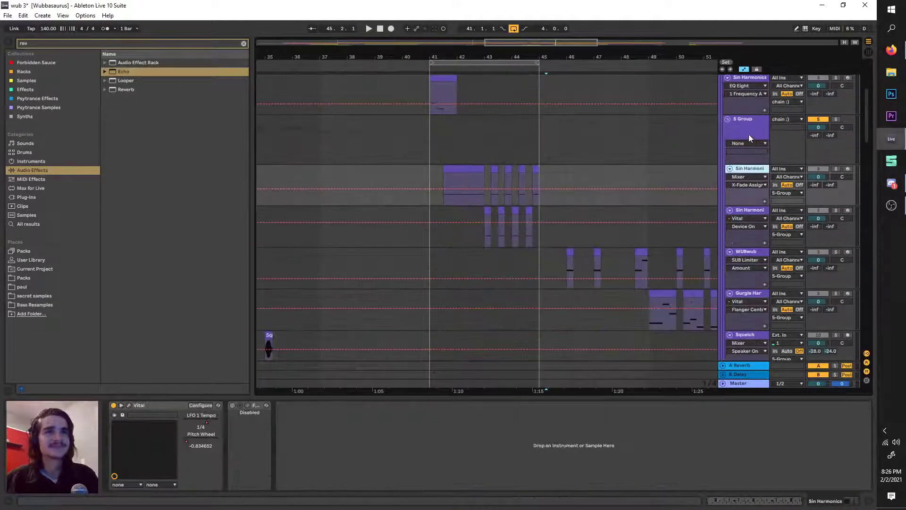
Inspect the devices on the Squelch and 17 Serum_x64 tracks.
{"action": "scroll", "coordinate": [726, 279], "scroll_direction": "down", "scroll_amount": 3}
{"action": "left_click", "coordinate": [750, 251]}
{"action": "left_click", "coordinate": [751, 268]}
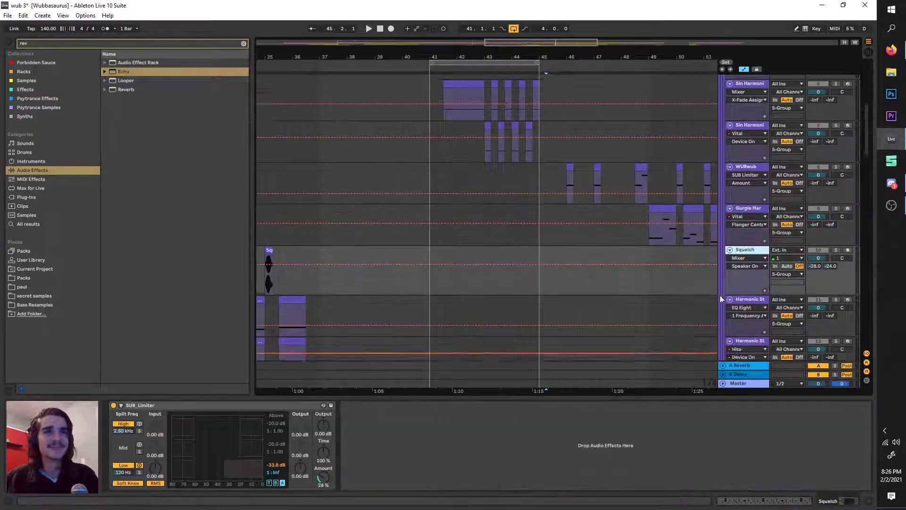
{"action": "scroll", "coordinate": [750, 251], "scroll_direction": "down", "scroll_amount": 6}
{"action": "left_click", "coordinate": [746, 285]}
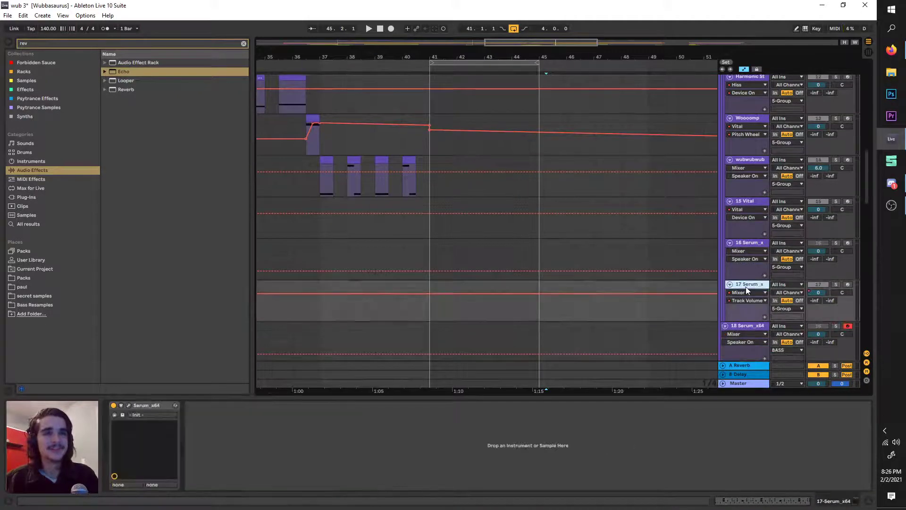
{"action": "scroll", "coordinate": [748, 272], "scroll_direction": "down", "scroll_amount": 2}
{"action": "left_click", "coordinate": [756, 260]}
Inspect the device chains of the Drums group and the Ghost Kick and 21 Drum Rack tracks.
{"action": "scroll", "coordinate": [749, 260], "scroll_direction": "down", "scroll_amount": 2}
{"action": "left_click", "coordinate": [745, 246]}
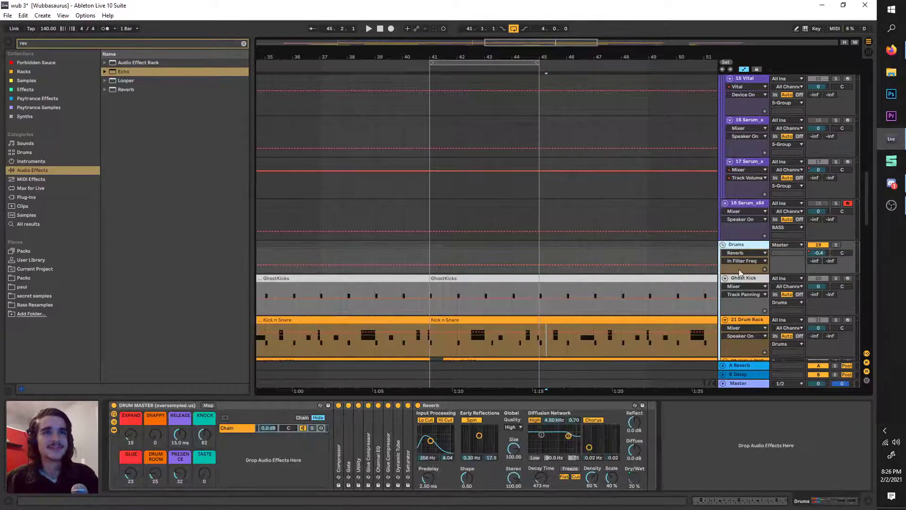
{"action": "scroll", "coordinate": [742, 267], "scroll_direction": "down", "scroll_amount": 1}
{"action": "left_click", "coordinate": [745, 249]}
{"action": "left_click", "coordinate": [741, 242]}
{"action": "left_click", "coordinate": [747, 284]}
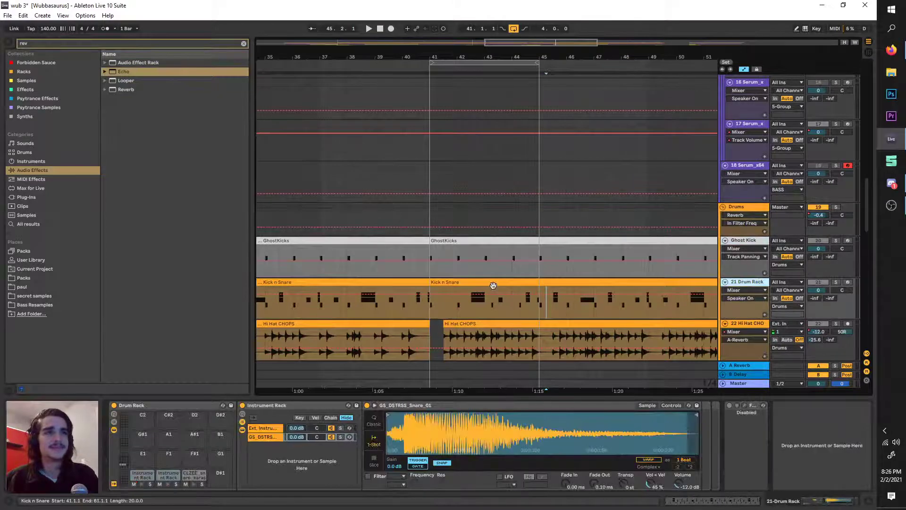
Clear the track solo and select the Ghost Kick and 21 Drum Rack tracks together.
{"action": "scroll", "coordinate": [494, 286], "scroll_direction": "up", "scroll_amount": 1}
{"action": "scroll", "coordinate": [494, 286], "scroll_direction": "up", "scroll_amount": 2}
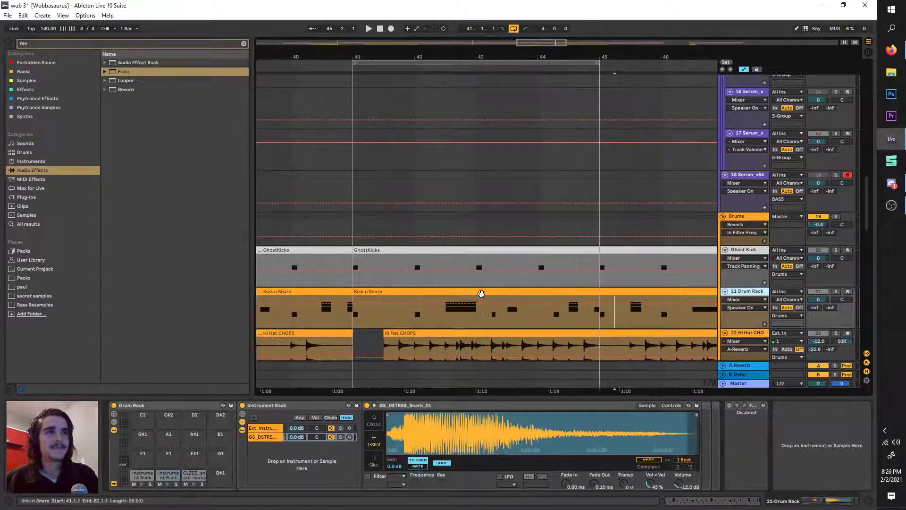
{"action": "left_click", "coordinate": [834, 292]}
{"action": "left_click", "coordinate": [754, 250]}
{"action": "left_click", "coordinate": [759, 291]}
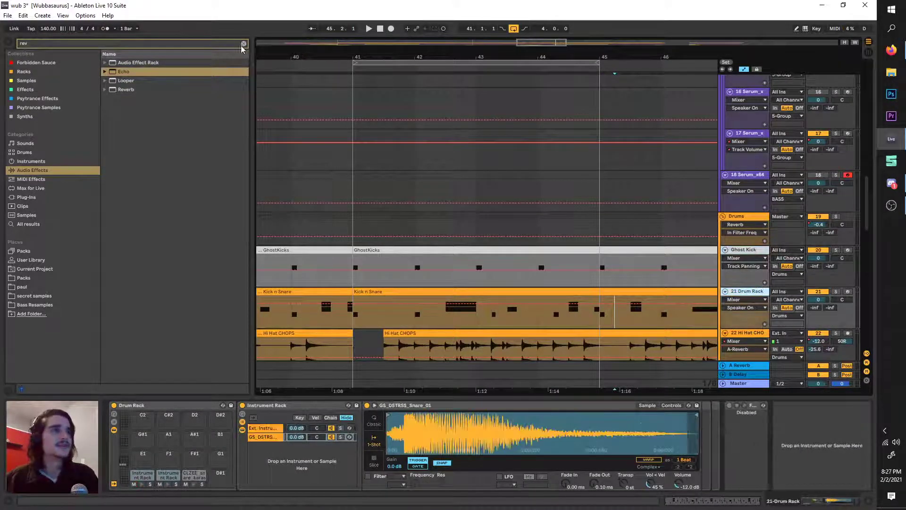
Search the personal sample folder for "drum kit", expand the Bunting Drum Kit folder and widen the browser.
{"action": "left_click", "coordinate": [243, 43]}
{"action": "left_click", "coordinate": [22, 277]}
{"action": "left_click", "coordinate": [75, 41]}
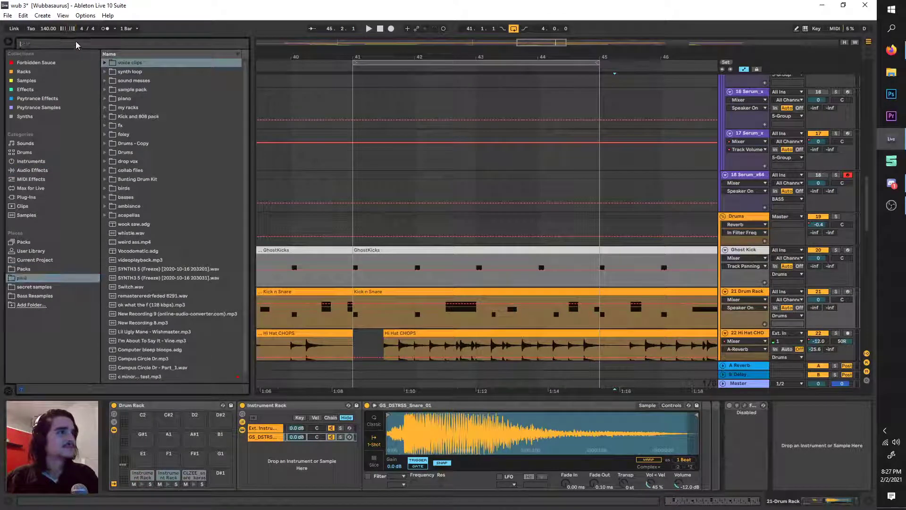
{"action": "type", "text": "drum kit"}
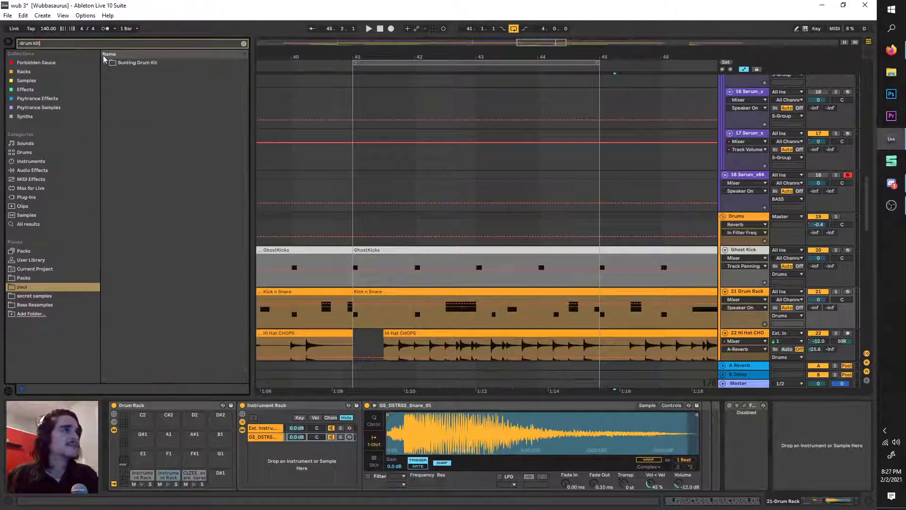
{"action": "left_click", "coordinate": [109, 64]}
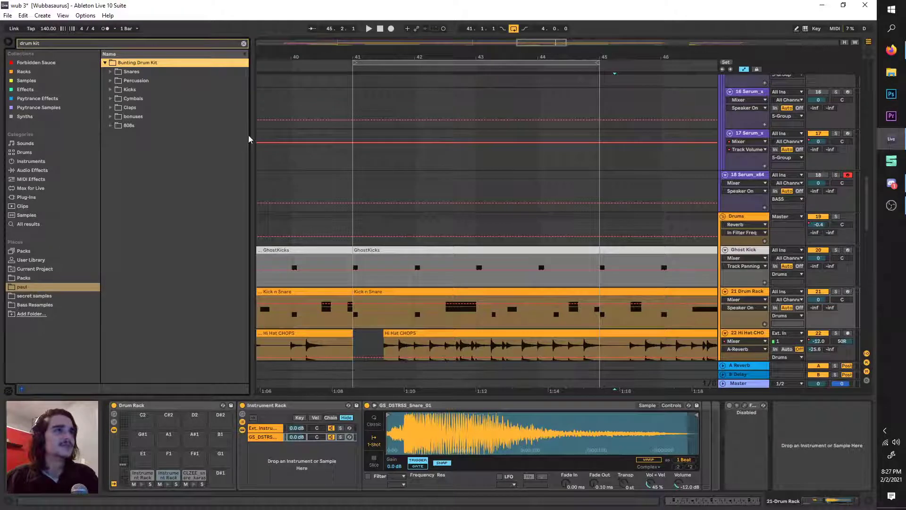
{"action": "left_click_drag", "start_coordinate": [253, 138], "coordinate": [339, 116]}
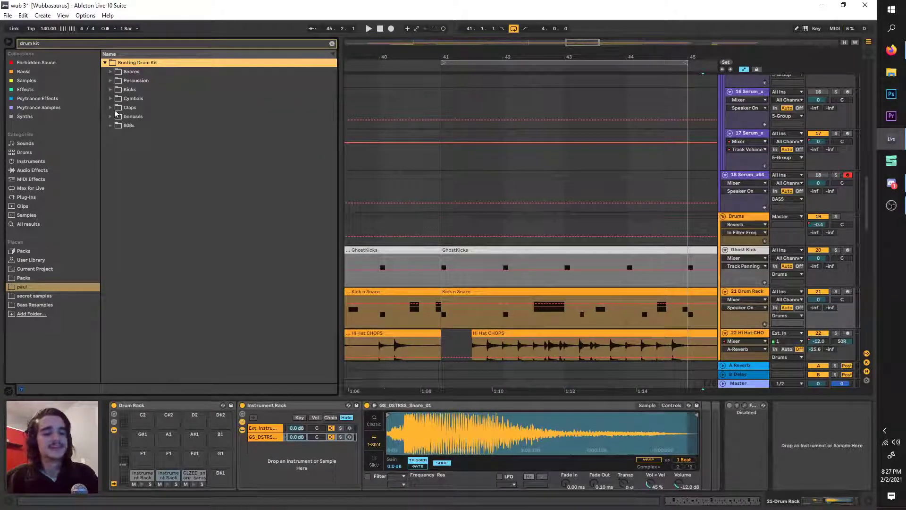
Expand the Kicks folder and audition Bunting Kick samples down the list from Bunting Kick 20.wav.
{"action": "left_click", "coordinate": [111, 90]}
{"action": "left_click", "coordinate": [132, 99]}
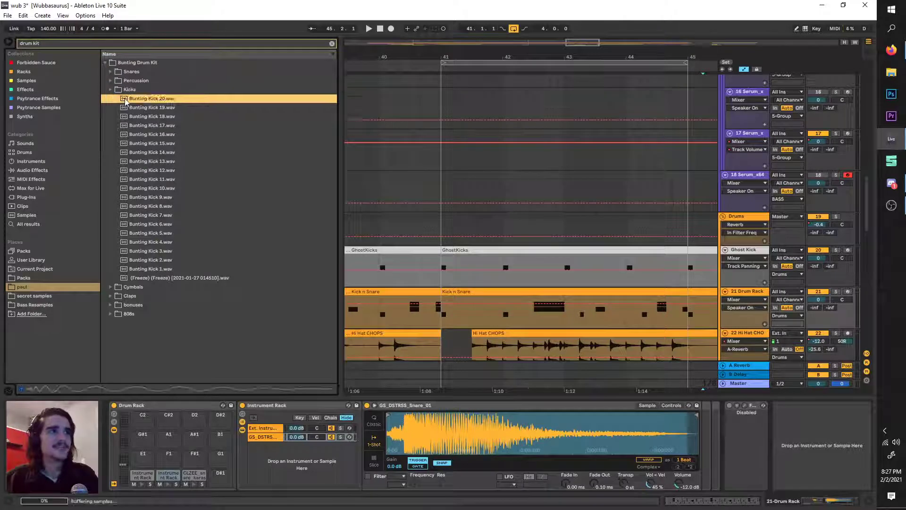
{"action": "left_click", "coordinate": [137, 107]}
{"action": "left_click", "coordinate": [156, 136]}
{"action": "left_click", "coordinate": [168, 171]}
{"action": "left_click", "coordinate": [169, 189]}
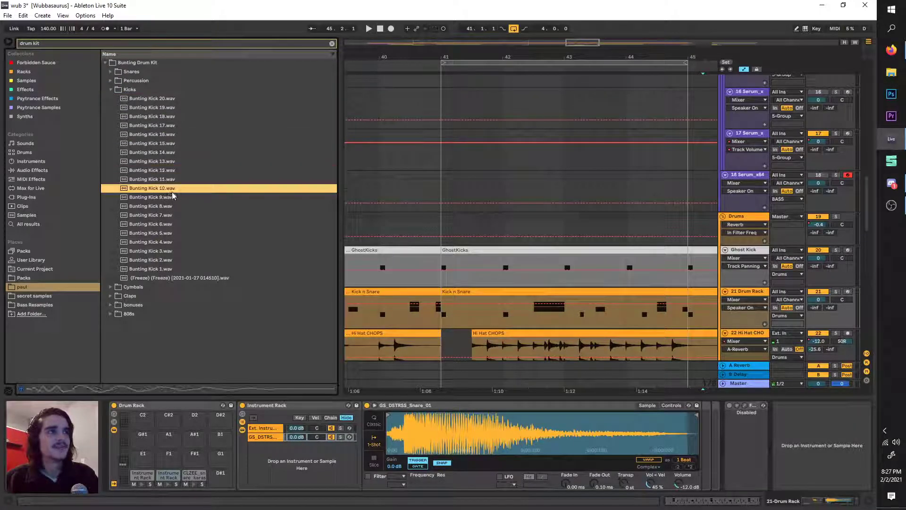
{"action": "left_click", "coordinate": [194, 233]}
{"action": "left_click", "coordinate": [195, 251]}
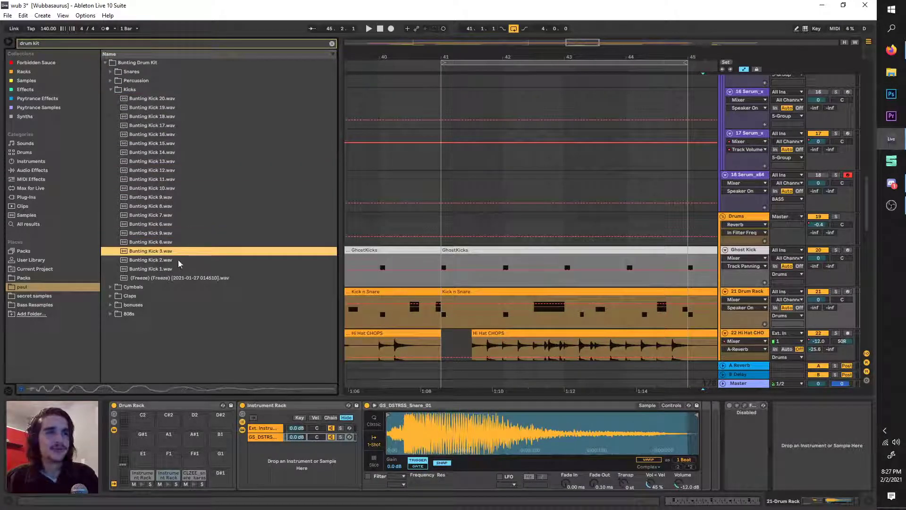
{"action": "left_click", "coordinate": [190, 268]}
{"action": "left_click", "coordinate": [191, 260]}
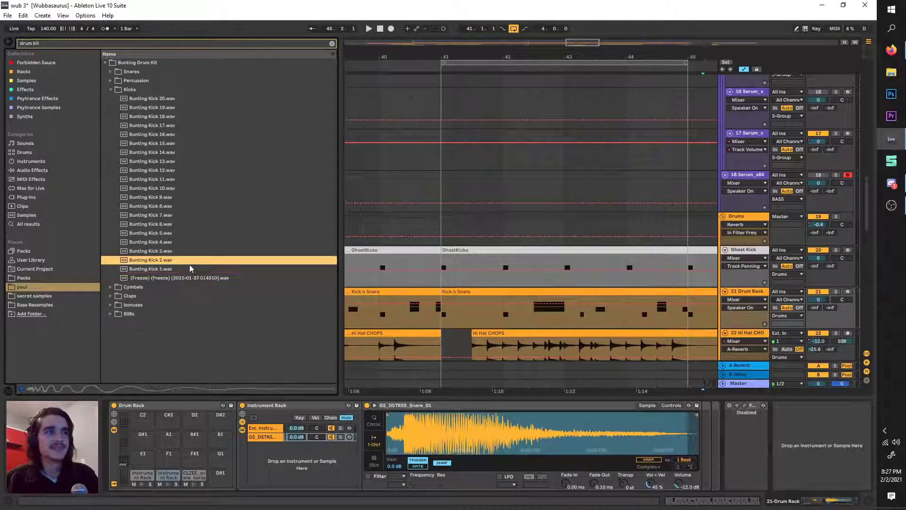
{"action": "left_click", "coordinate": [187, 224]}
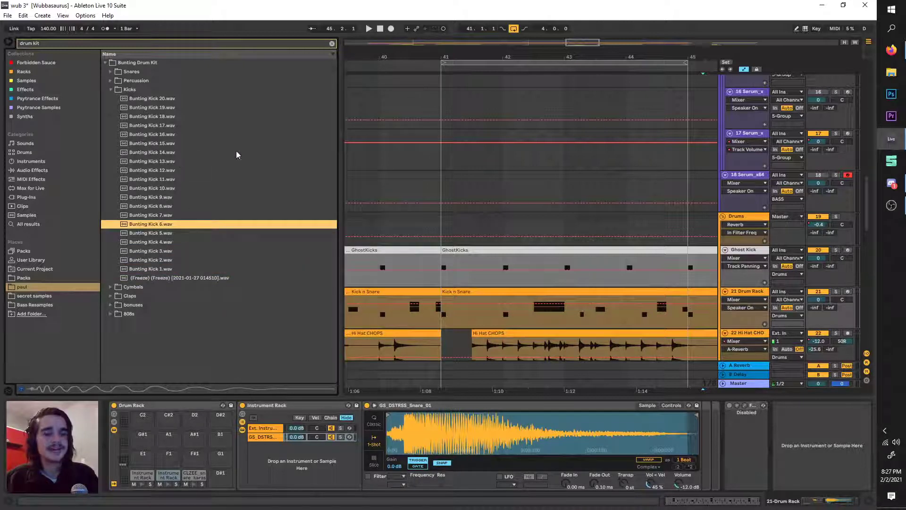
Audition more Bunting Kick samples in several passes up and down the Kicks folder, including Bunting Kick 18, 13 and 11.
{"action": "left_click", "coordinate": [195, 151]}
{"action": "left_click", "coordinate": [183, 117]}
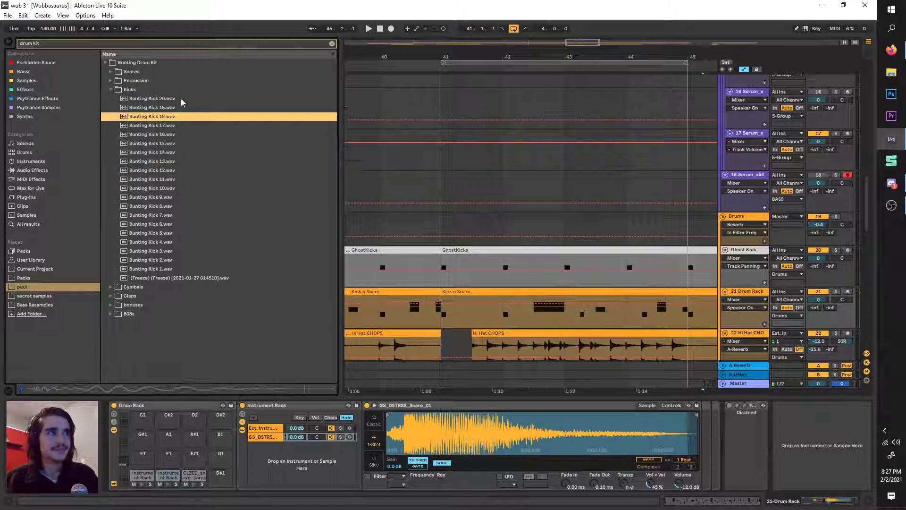
{"action": "left_click", "coordinate": [180, 98]}
{"action": "left_click", "coordinate": [179, 143]}
{"action": "left_click", "coordinate": [189, 197]}
{"action": "left_click", "coordinate": [203, 242]}
{"action": "left_click", "coordinate": [204, 268]}
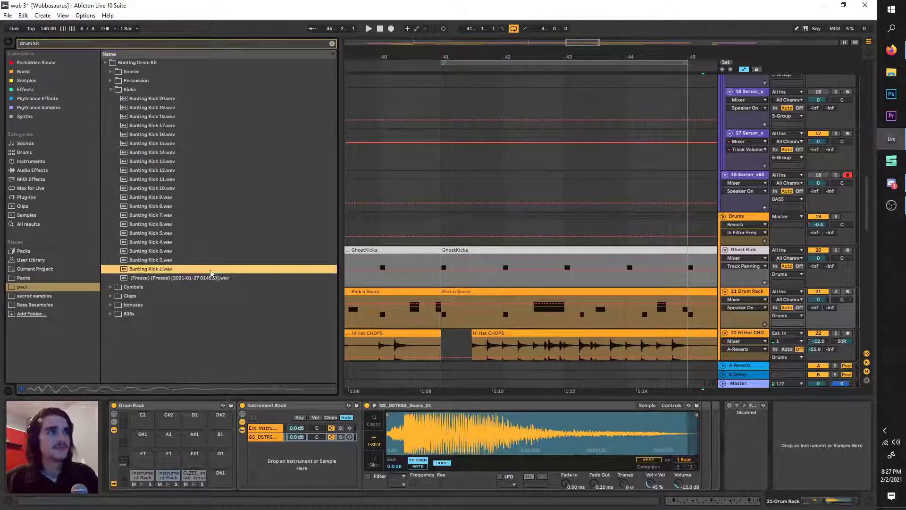
{"action": "left_click", "coordinate": [211, 287]}
{"action": "left_click", "coordinate": [210, 278]}
{"action": "left_click", "coordinate": [196, 206]}
{"action": "left_click", "coordinate": [189, 162]}
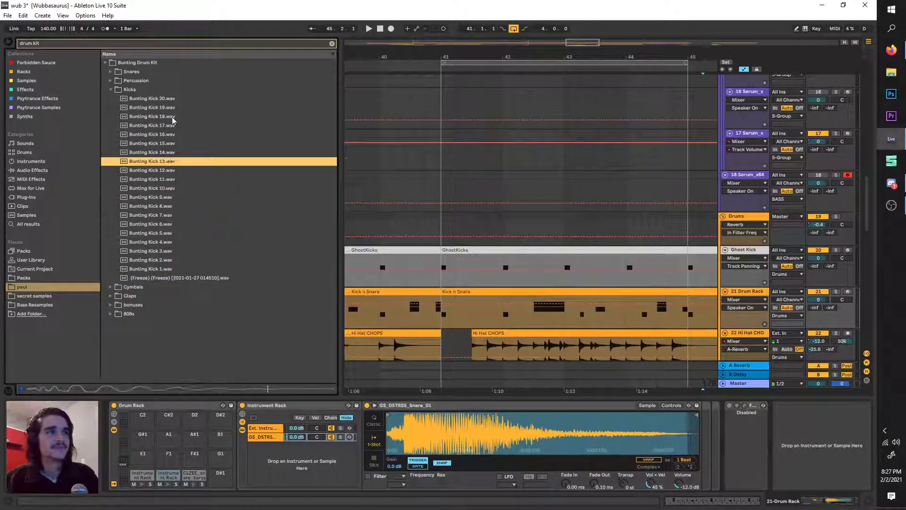
{"action": "left_click", "coordinate": [180, 117]}
{"action": "left_click", "coordinate": [179, 98]}
{"action": "left_click", "coordinate": [185, 143]}
{"action": "left_click", "coordinate": [191, 179]}
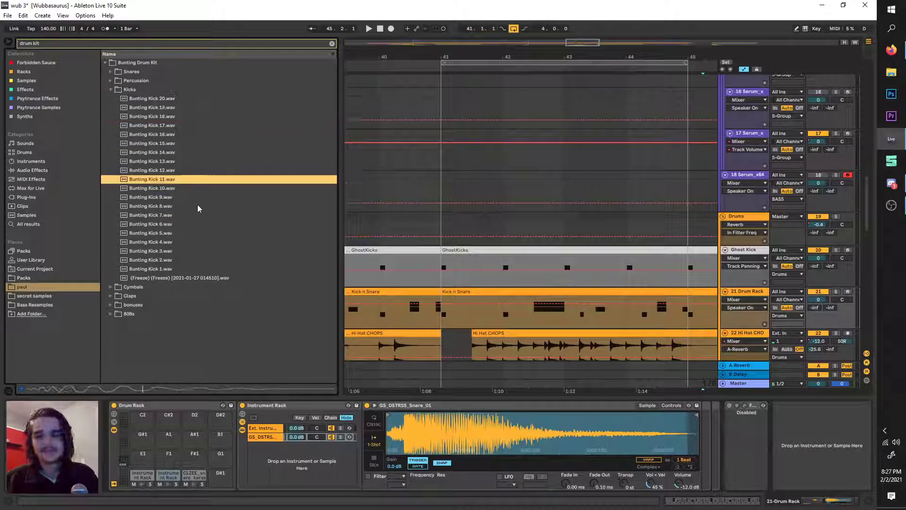
{"action": "left_click", "coordinate": [201, 206]}
{"action": "left_click", "coordinate": [208, 232]}
{"action": "left_click", "coordinate": [210, 252]}
{"action": "key", "text": "Up"}
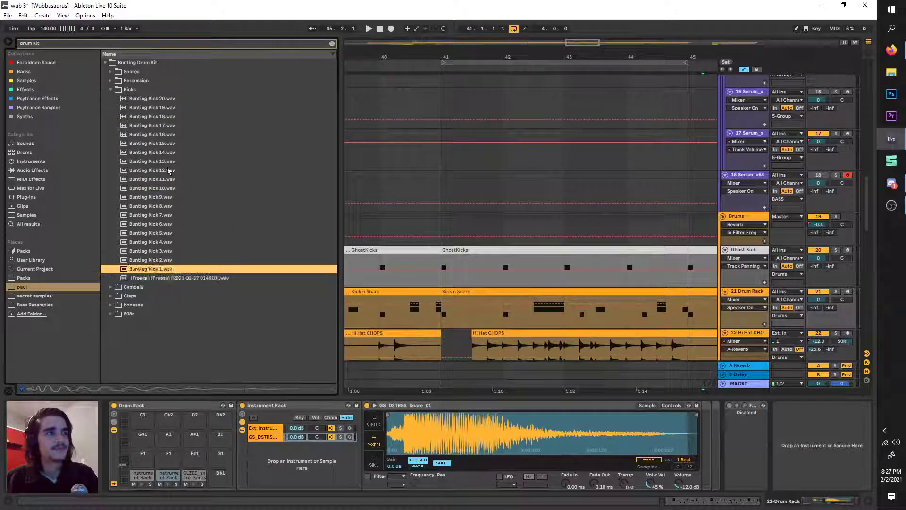
Open the creme subfolder in Percussion and audition its samples down the list, starting from the textured perc mess file.
{"action": "left_click", "coordinate": [110, 82]}
{"action": "left_click", "coordinate": [111, 89]}
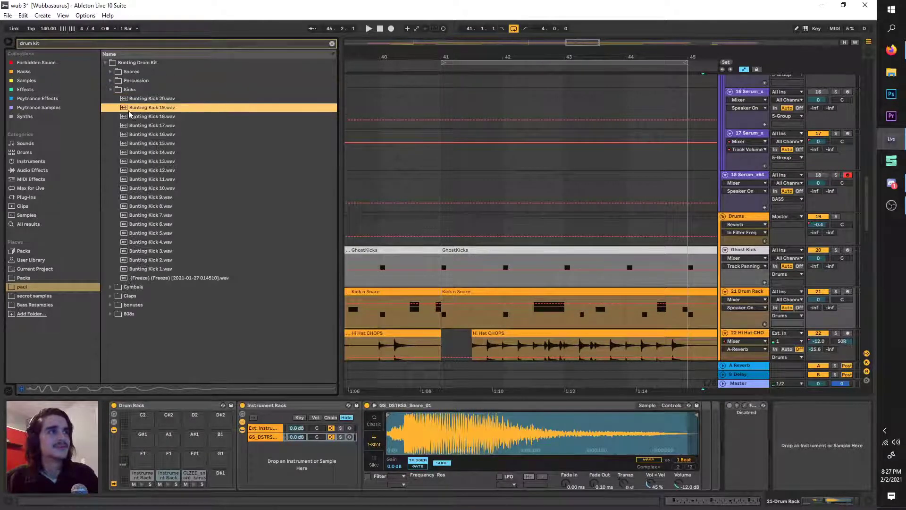
{"action": "left_click", "coordinate": [132, 99]}
{"action": "left_click", "coordinate": [111, 82]}
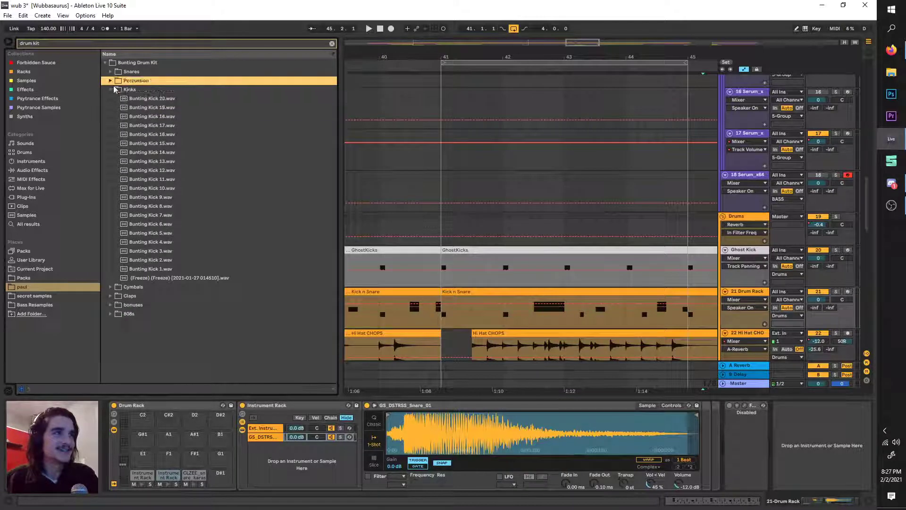
{"action": "left_click", "coordinate": [117, 90]}
{"action": "key", "text": "Down"}
{"action": "key", "text": "Down"}
{"action": "key", "text": "Down"}
{"action": "key", "text": "Down"}
{"action": "key", "text": "Down"}
{"action": "key", "text": "Down"}
{"action": "key", "text": "Down"}
{"action": "key", "text": "Down"}
{"action": "key", "text": "Down"}
{"action": "key", "text": "Down"}
{"action": "key", "text": "Down"}
{"action": "key", "text": "Down"}
{"action": "key", "text": "Down"}
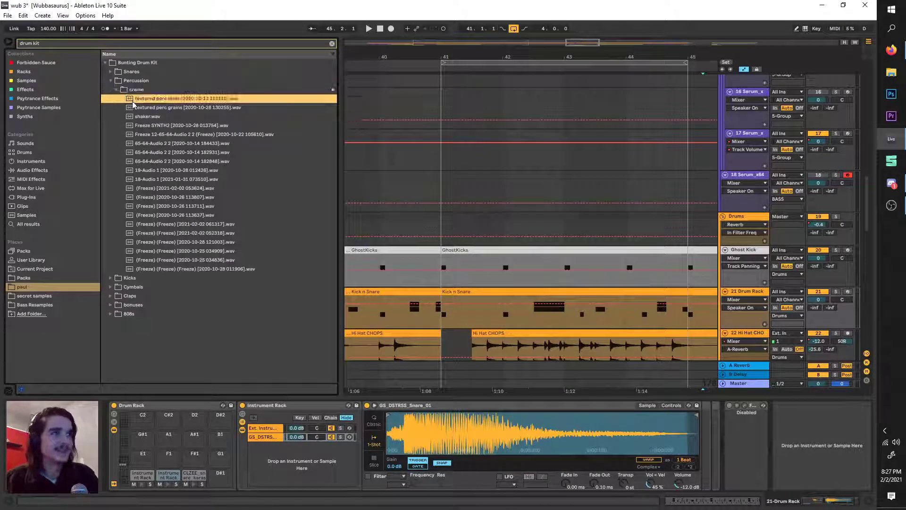
{"action": "key", "text": "Down"}
{"action": "key", "text": "Down"}
{"action": "key", "text": "Down"}
{"action": "key", "text": "Down"}
{"action": "key", "text": "Down"}
{"action": "key", "text": "Down"}
{"action": "key", "text": "Down"}
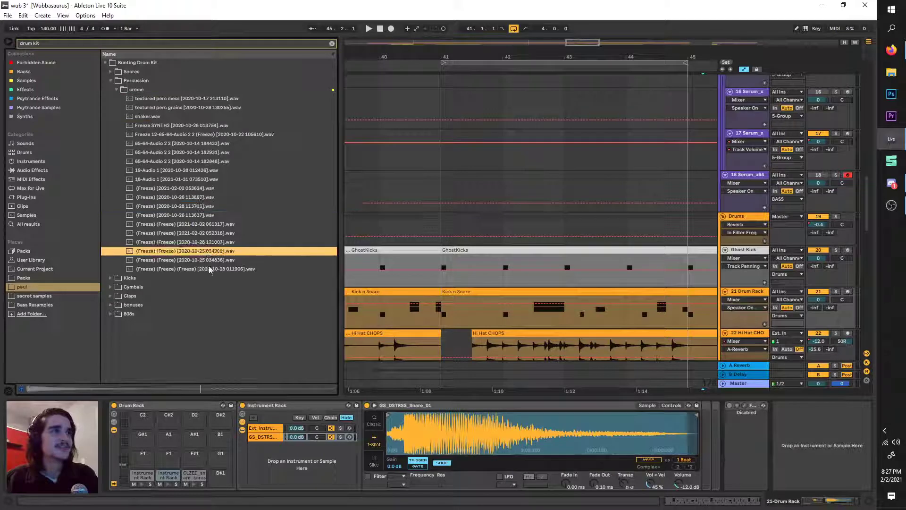
Audition the creme percussion samples back up the list, ending on shaker.wav.
{"action": "key", "text": "Up"}
{"action": "key", "text": "Up"}
{"action": "key", "text": "Up"}
{"action": "key", "text": "Up"}
{"action": "key", "text": "Up"}
{"action": "key", "text": "Up"}
{"action": "key", "text": "Up"}
{"action": "key", "text": "Up"}
{"action": "key", "text": "Up"}
{"action": "key", "text": "Up"}
{"action": "key", "text": "Up"}
{"action": "key", "text": "Up"}
{"action": "key", "text": "Up"}
{"action": "left_click", "coordinate": [173, 118]}
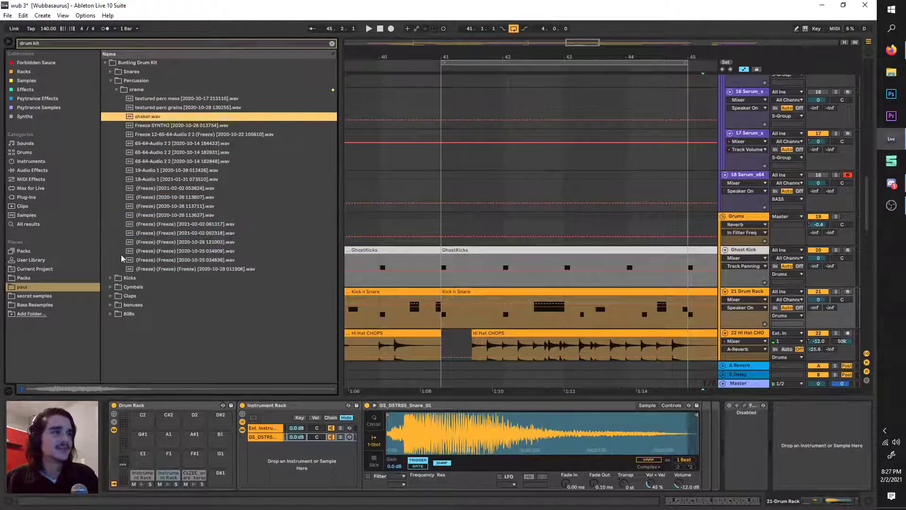
Reopen the Kicks folder and audition Bunting Kick 9.wav, Bunting Kick 3.wav and the frozen sample at the end.
{"action": "left_click", "coordinate": [111, 277]}
{"action": "left_click", "coordinate": [120, 144]}
{"action": "left_click", "coordinate": [146, 196]}
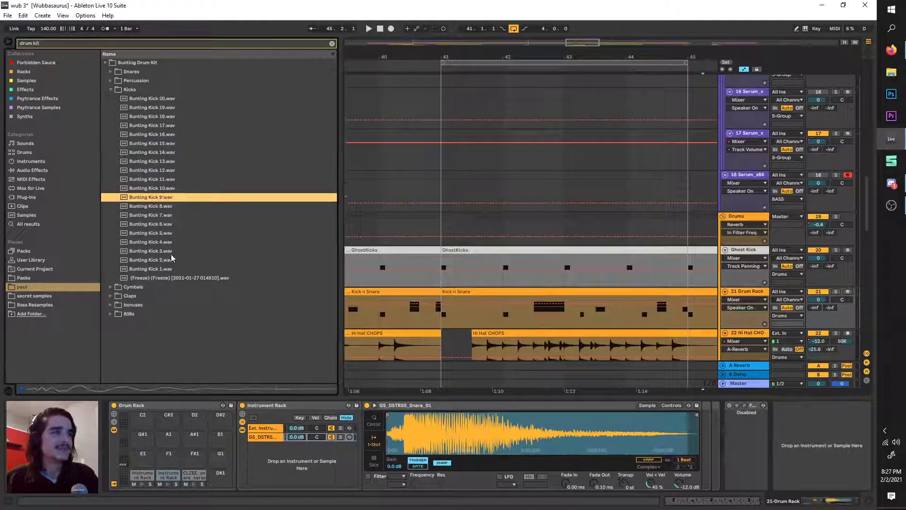
{"action": "left_click", "coordinate": [173, 251]}
{"action": "left_click", "coordinate": [201, 278]}
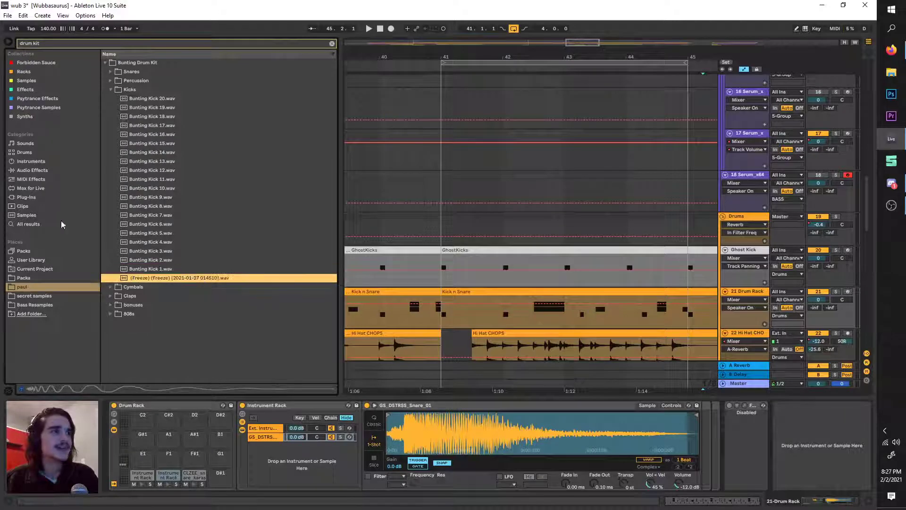
Search all results for "kick" and audition the Whysp Kick and winter kick samples.
{"action": "left_click", "coordinate": [62, 225]}
{"action": "type", "text": "kick"}
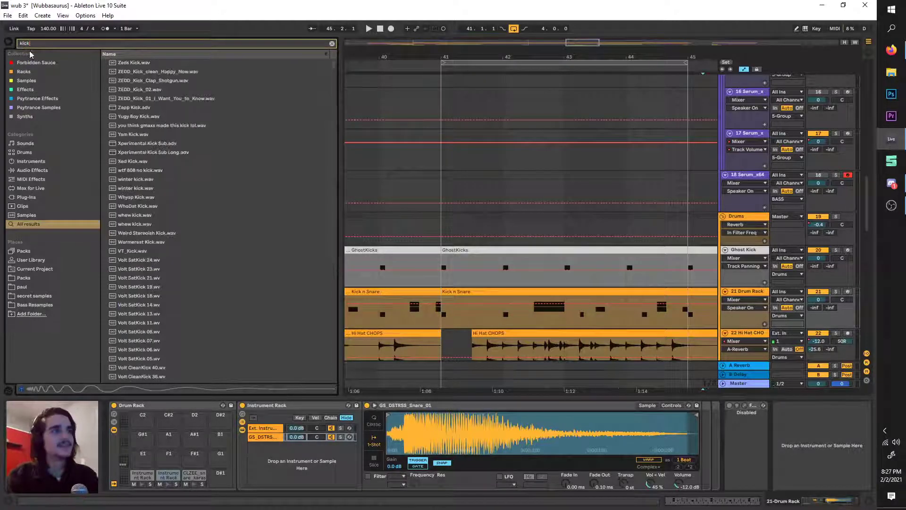
{"action": "left_click", "coordinate": [124, 199]}
{"action": "left_click", "coordinate": [132, 225]}
{"action": "left_click", "coordinate": [127, 200]}
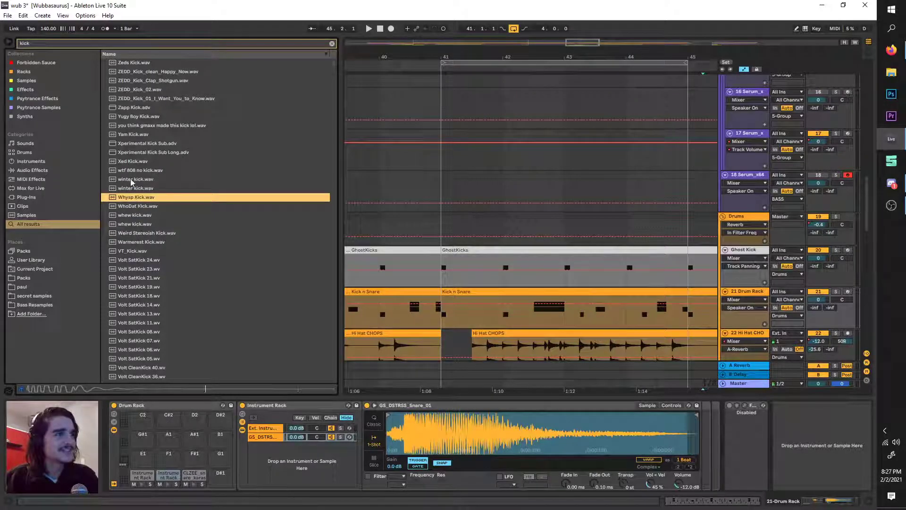
{"action": "left_click", "coordinate": [132, 180]}
{"action": "left_click", "coordinate": [135, 189]}
{"action": "left_click", "coordinate": [132, 181]}
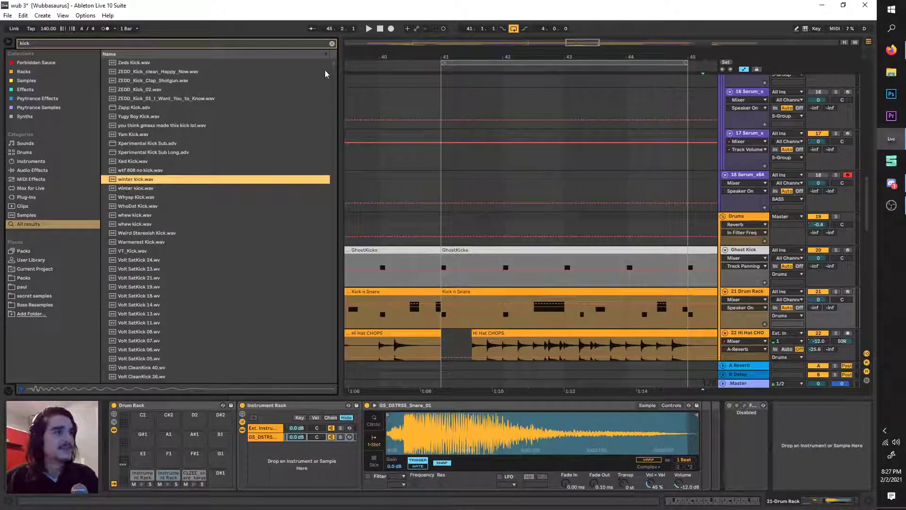
{"action": "left_click", "coordinate": [171, 190]}
{"action": "left_click", "coordinate": [174, 198]}
Audition the ZEDD kick samples, including ZEDD_Kick_Clap_Shotgun.wav.
{"action": "left_click", "coordinate": [161, 81]}
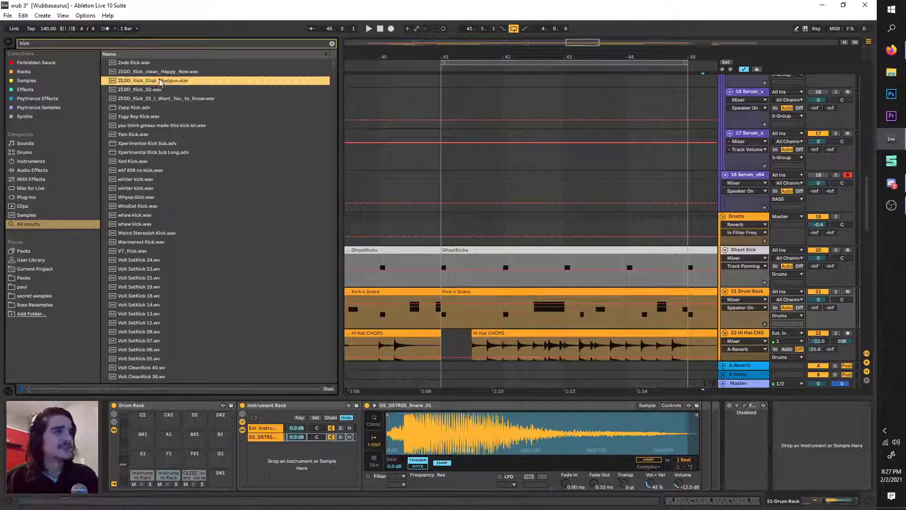
{"action": "left_click", "coordinate": [267, 99]}
{"action": "left_click", "coordinate": [269, 80]}
Audition VEH4 kicks from VEH4 Kick 145.wav onward, plus Power CrunchKick 15 further down the results.
{"action": "left_click_drag", "start_coordinate": [335, 64], "coordinate": [261, 157]}
{"action": "left_click", "coordinate": [261, 158]}
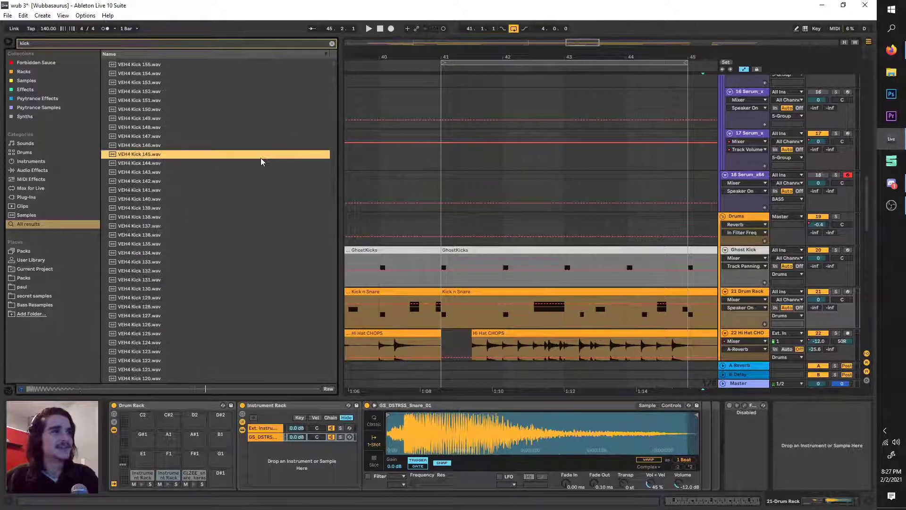
{"action": "key", "text": "Down"}
{"action": "key", "text": "Down"}
{"action": "key", "text": "Down"}
{"action": "key", "text": "Down"}
{"action": "scroll", "coordinate": [258, 178], "scroll_direction": "down", "scroll_amount": 10}
{"action": "left_click", "coordinate": [257, 172]}
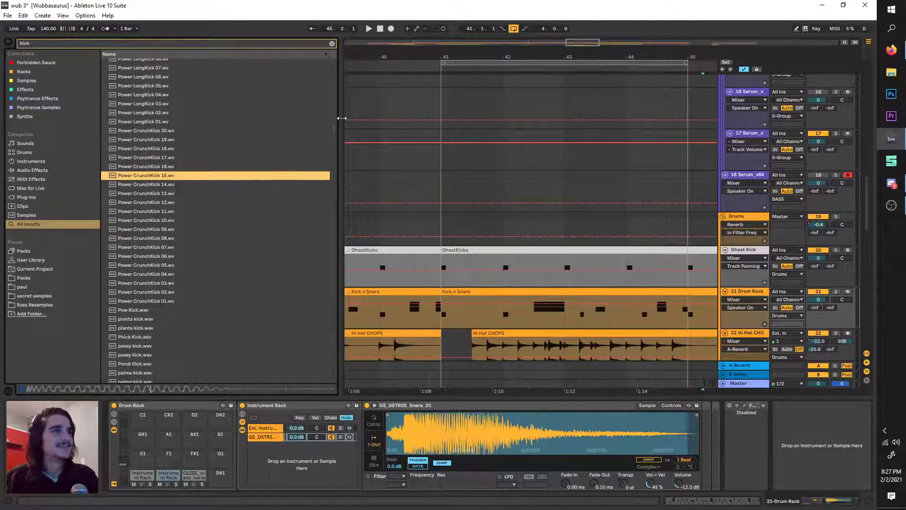
Audition KSHMR kick samples, including KSHMR_Thump_Kick_08.wav and KSHMR_Acoustic_Kick_03_Big.wav.
{"action": "left_click", "coordinate": [293, 159]}
{"action": "scroll", "coordinate": [332, 144], "scroll_direction": "down", "scroll_amount": 10}
{"action": "left_click", "coordinate": [316, 169]}
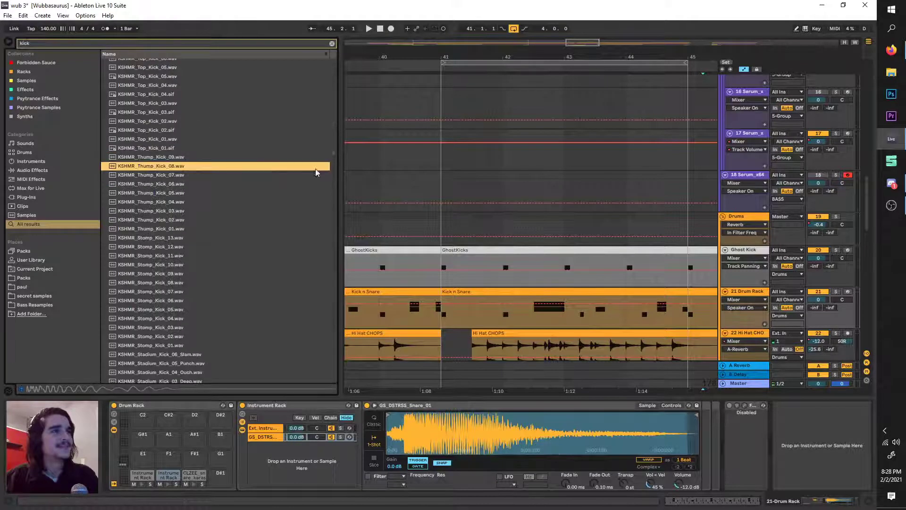
{"action": "scroll", "coordinate": [336, 156], "scroll_direction": "down", "scroll_amount": 10}
{"action": "left_click", "coordinate": [291, 183]}
{"action": "scroll", "coordinate": [332, 171], "scroll_direction": "down", "scroll_amount": 10}
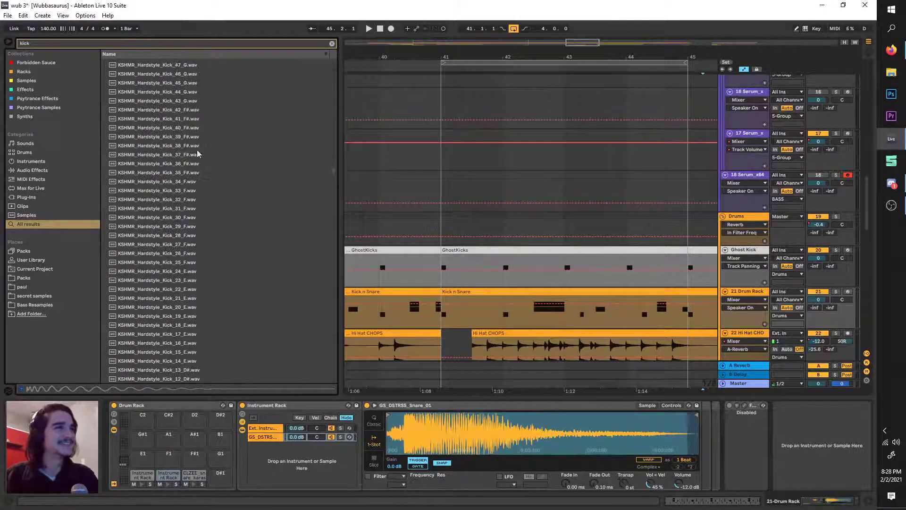
{"action": "left_click", "coordinate": [328, 191]}
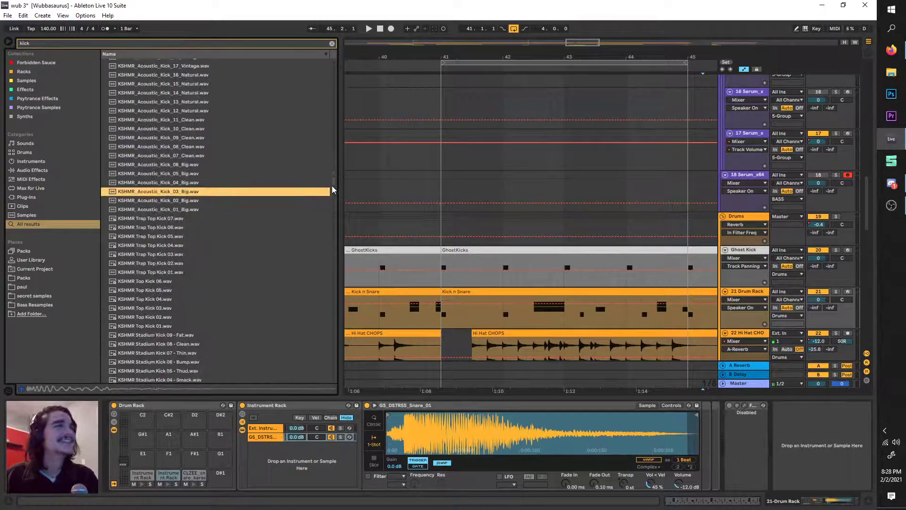
Audition assorted kicks further down the search results, from the KSHMR samples to Kick Analog 1.aif.
{"action": "scroll", "coordinate": [333, 186], "scroll_direction": "down", "scroll_amount": 10}
{"action": "left_click", "coordinate": [286, 249]}
{"action": "scroll", "coordinate": [314, 208], "scroll_direction": "down", "scroll_amount": 5}
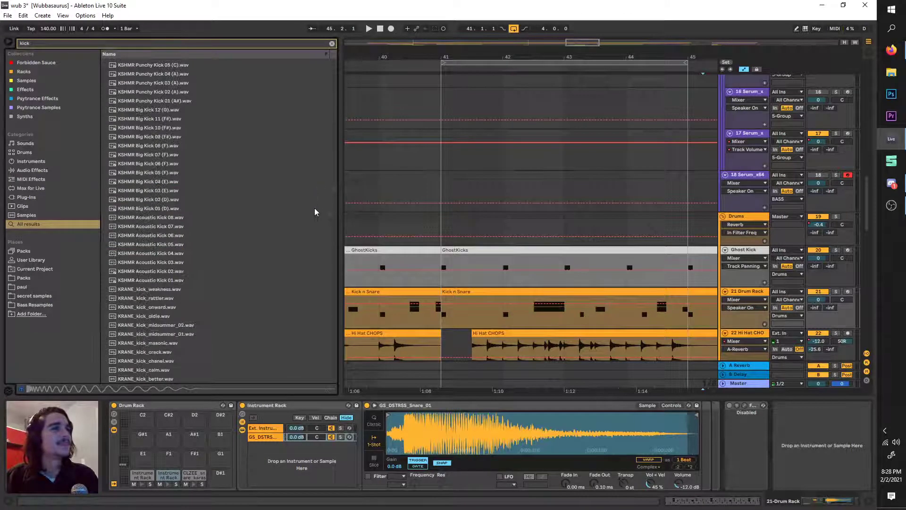
{"action": "left_click", "coordinate": [276, 168]}
{"action": "left_click_drag", "start_coordinate": [333, 190], "coordinate": [336, 241]}
{"action": "left_click", "coordinate": [274, 171]}
{"action": "left_click", "coordinate": [311, 194]}
{"action": "left_click", "coordinate": [293, 220]}
{"action": "left_click", "coordinate": [238, 345]}
{"action": "left_click", "coordinate": [253, 220]}
{"action": "left_click", "coordinate": [274, 225]}
{"action": "left_click", "coordinate": [312, 235]}
{"action": "left_click", "coordinate": [316, 239]}
{"action": "left_click", "coordinate": [324, 243]}
{"action": "left_click", "coordinate": [336, 246]}
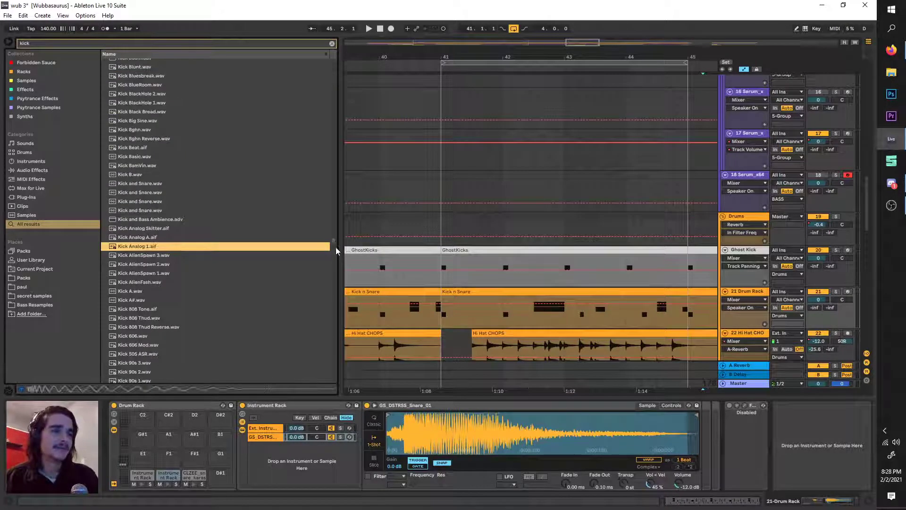
Audition Kick 45 Vinyl 2.wav and the kick 04 samples further down the results.
{"action": "scroll", "coordinate": [335, 243], "scroll_direction": "down", "scroll_amount": 5}
{"action": "left_click", "coordinate": [336, 250]}
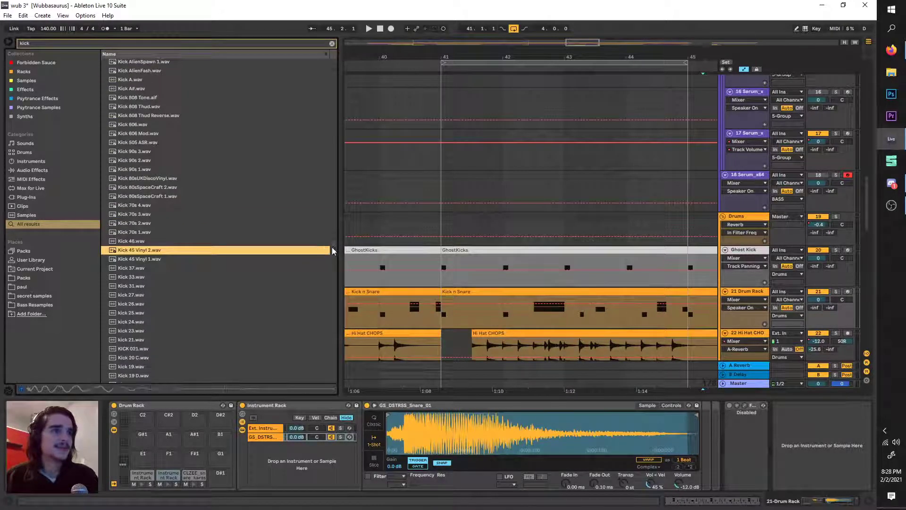
{"action": "scroll", "coordinate": [330, 252], "scroll_direction": "down", "scroll_amount": 6}
{"action": "left_click", "coordinate": [317, 253]}
{"action": "scroll", "coordinate": [248, 246], "scroll_direction": "down", "scroll_amount": 5}
{"action": "left_click", "coordinate": [248, 245]}
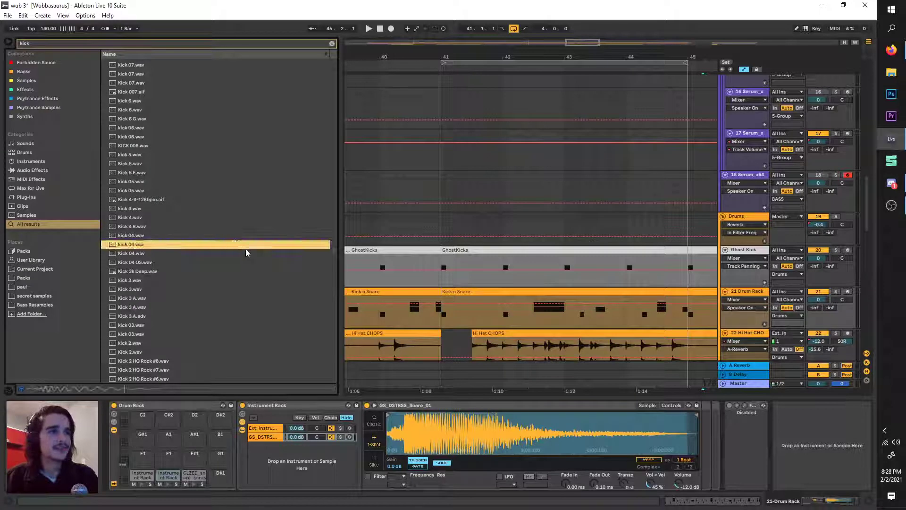
{"action": "left_click", "coordinate": [222, 261]}
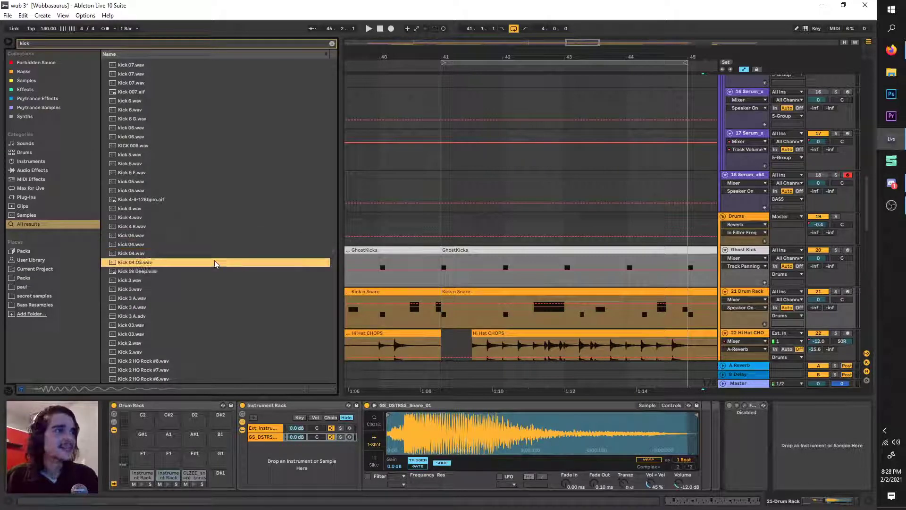
Audition the kick 04.wav samples and a kick 05.wav sample in the search results.
{"action": "left_click", "coordinate": [208, 235]}
{"action": "left_click", "coordinate": [200, 252]}
{"action": "left_click", "coordinate": [201, 245]}
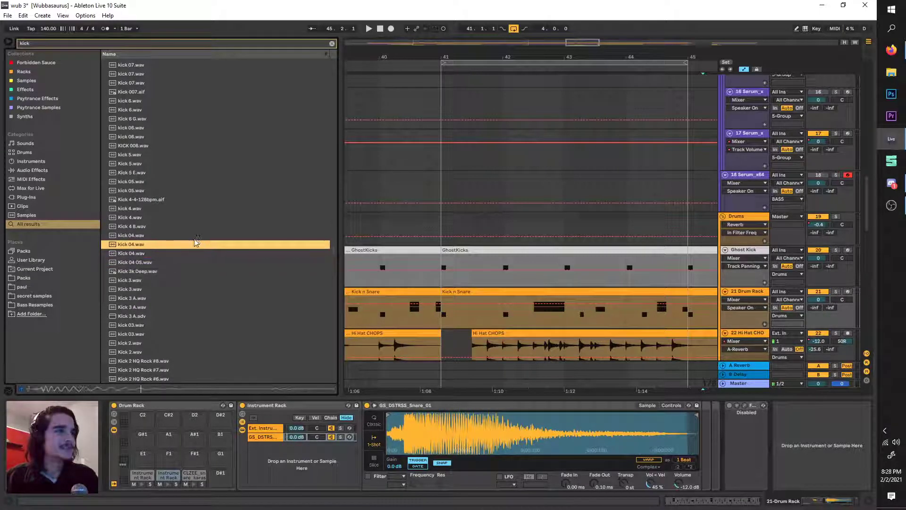
{"action": "left_click", "coordinate": [194, 235]}
{"action": "left_click", "coordinate": [193, 245]}
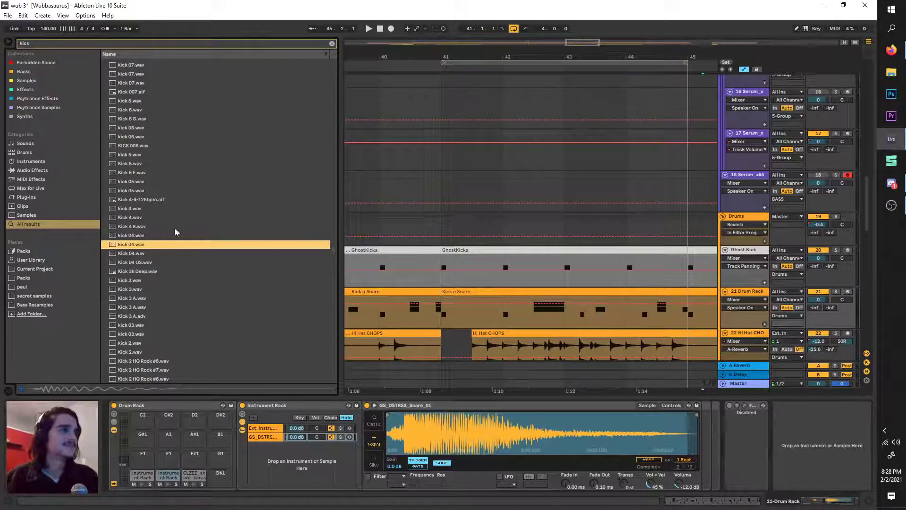
{"action": "left_click", "coordinate": [142, 182]}
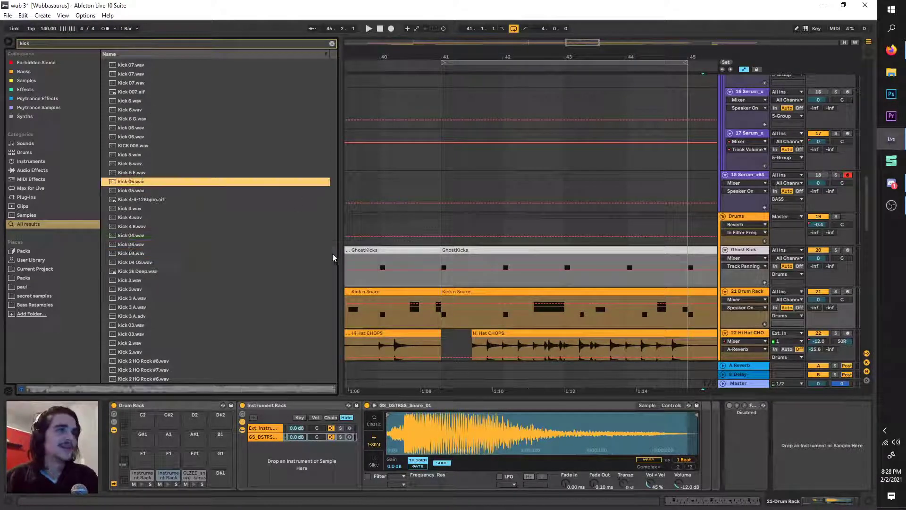
Audition kick samples further down the results, ending at gin$eng kick 4.wav.
{"action": "scroll", "coordinate": [283, 274], "scroll_direction": "down", "scroll_amount": 10}
{"action": "left_click", "coordinate": [241, 288]}
{"action": "left_click_drag", "start_coordinate": [333, 257], "coordinate": [332, 276]}
{"action": "left_click", "coordinate": [312, 277]}
{"action": "left_click", "coordinate": [236, 278]}
{"action": "left_click", "coordinate": [232, 303]}
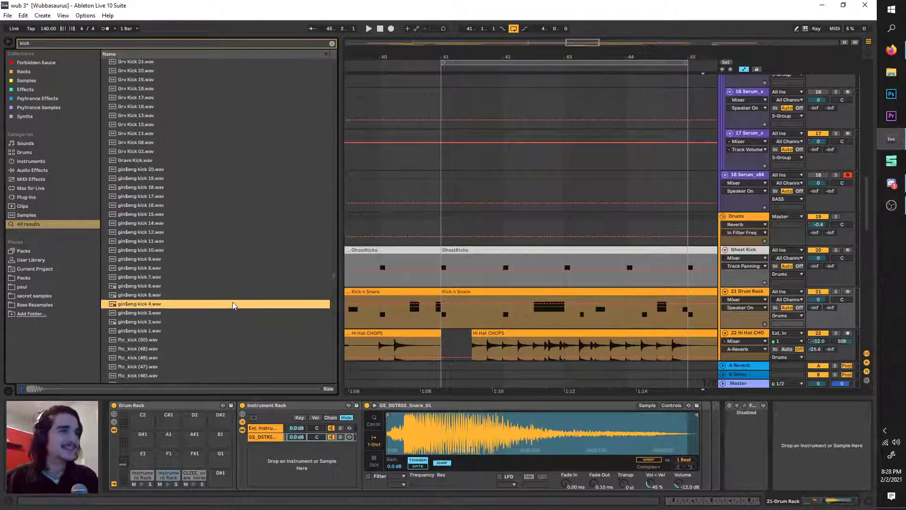
Audition more gin$eng kicks, including gin$eng kick 1.wav, gin$eng kick 6.wav and gin$eng kick 11.wav, and browse on to the Cymatics kicks.
{"action": "left_click", "coordinate": [233, 331]}
{"action": "left_click", "coordinate": [208, 279]}
{"action": "left_click", "coordinate": [204, 286]}
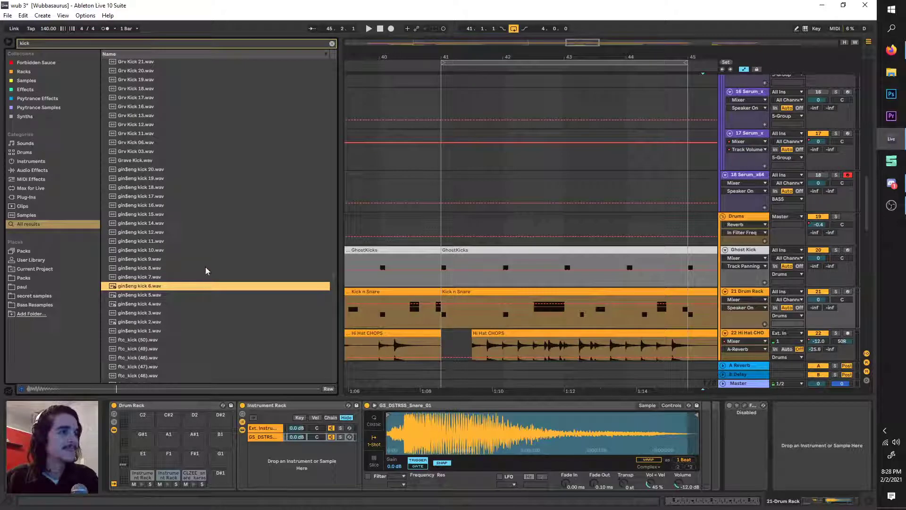
{"action": "left_click", "coordinate": [206, 267]}
{"action": "left_click", "coordinate": [208, 241]}
{"action": "left_click_drag", "start_coordinate": [332, 289], "coordinate": [333, 300]}
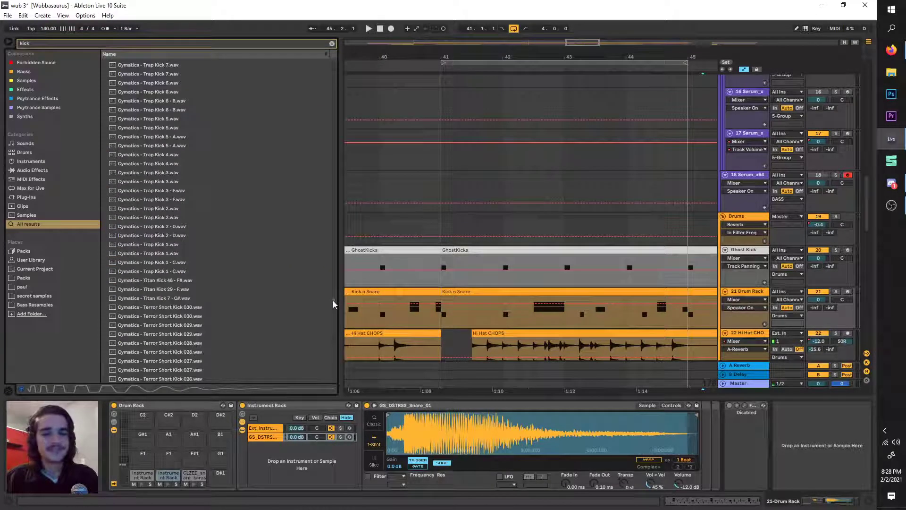
Clear the kick search, view the secret samples folder and search the browser for "bunting".
{"action": "left_click", "coordinate": [332, 43]}
{"action": "left_click", "coordinate": [33, 287]}
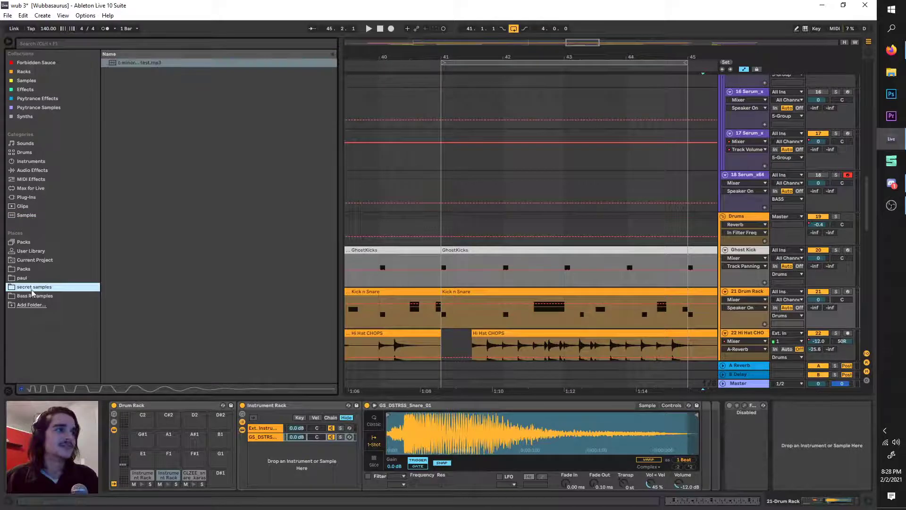
{"action": "left_click", "coordinate": [98, 45]}
{"action": "type", "text": "bunting"}
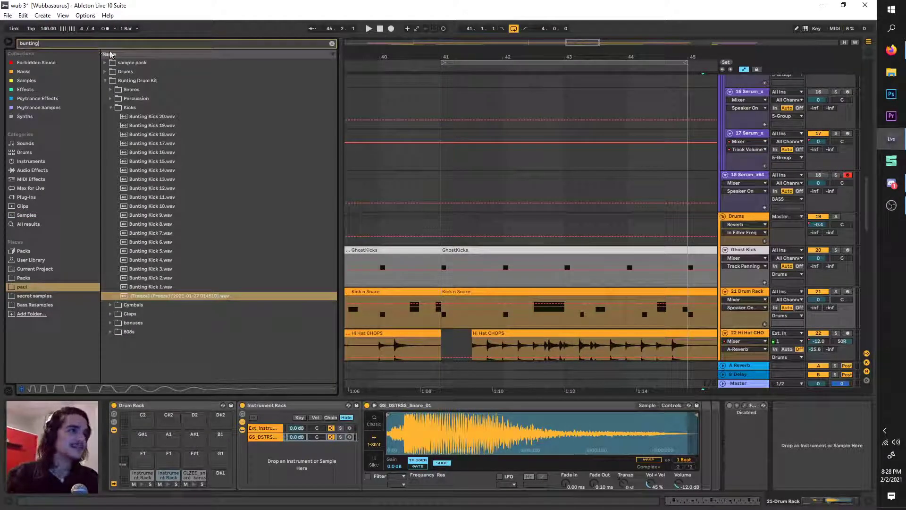
Audition kicks from the Bunting Drum Kit's Kicks folder, working down to Bunting Kick 1.wav.
{"action": "left_click", "coordinate": [113, 110]}
{"action": "left_click", "coordinate": [127, 117]}
{"action": "left_click", "coordinate": [140, 134]}
{"action": "left_click", "coordinate": [147, 152]}
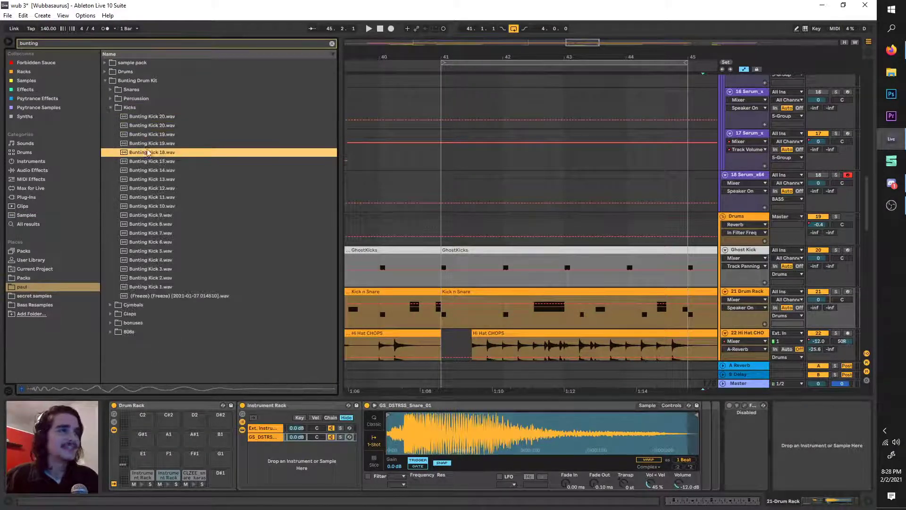
{"action": "left_click", "coordinate": [173, 186]}
{"action": "left_click", "coordinate": [178, 215]}
{"action": "left_click", "coordinate": [180, 233]}
{"action": "left_click", "coordinate": [183, 269]}
{"action": "left_click", "coordinate": [186, 287]}
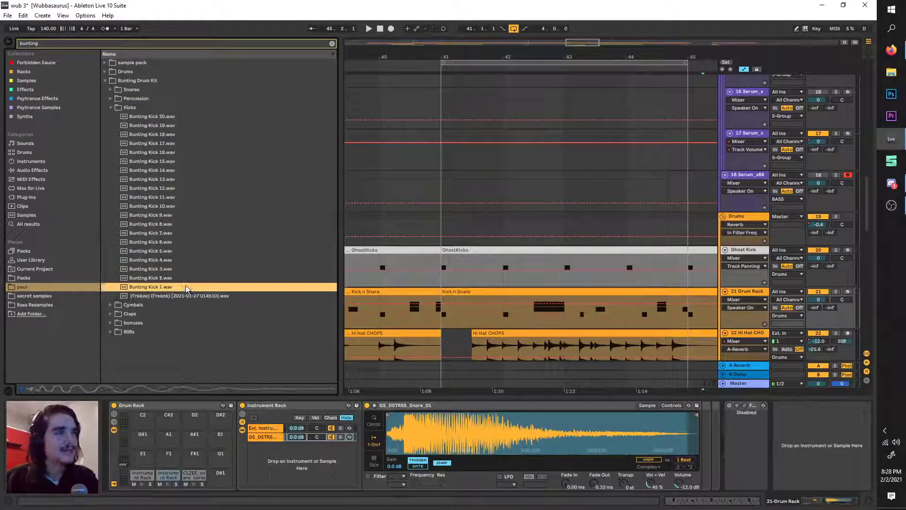
Compare Bunting Kick 1.wav and Bunting Kick 2.wav with the (Freeze) (Freeze) sample at the end of the Kicks folder.
{"action": "left_click", "coordinate": [187, 295]}
{"action": "left_click", "coordinate": [186, 280]}
{"action": "left_click", "coordinate": [189, 287]}
{"action": "left_click", "coordinate": [196, 295]}
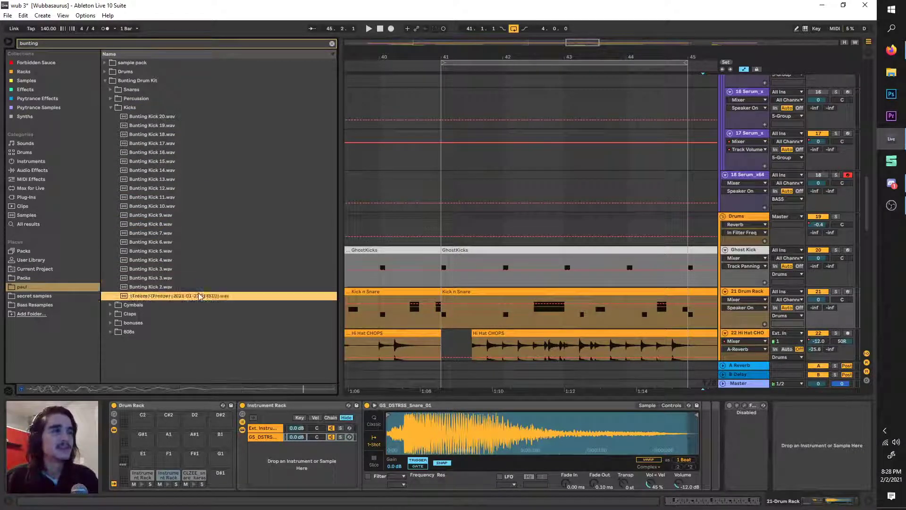
{"action": "left_click", "coordinate": [206, 278]}
{"action": "left_click", "coordinate": [200, 287]}
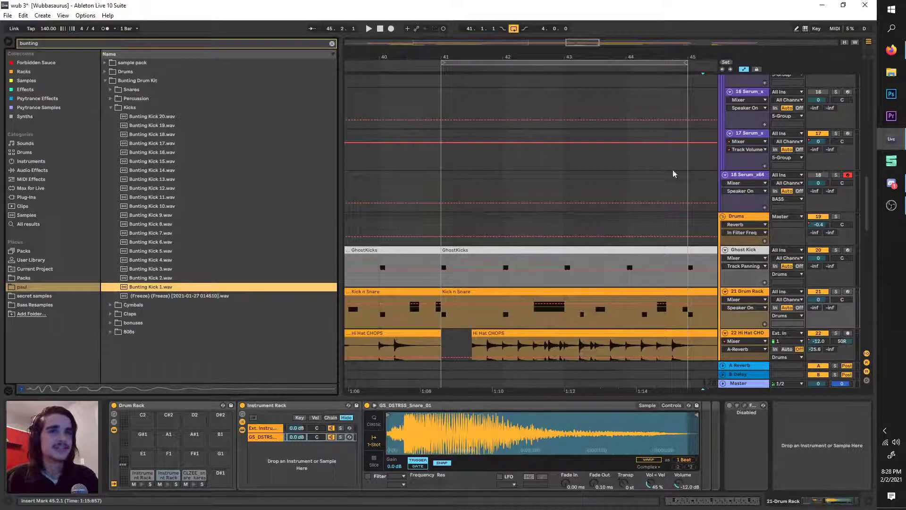
Insert an audio track below the 18 Serum track and place Bunting Kick 1.wav on it at bar 41.
{"action": "right_click", "coordinate": [737, 176]}
{"action": "left_click", "coordinate": [751, 248]}
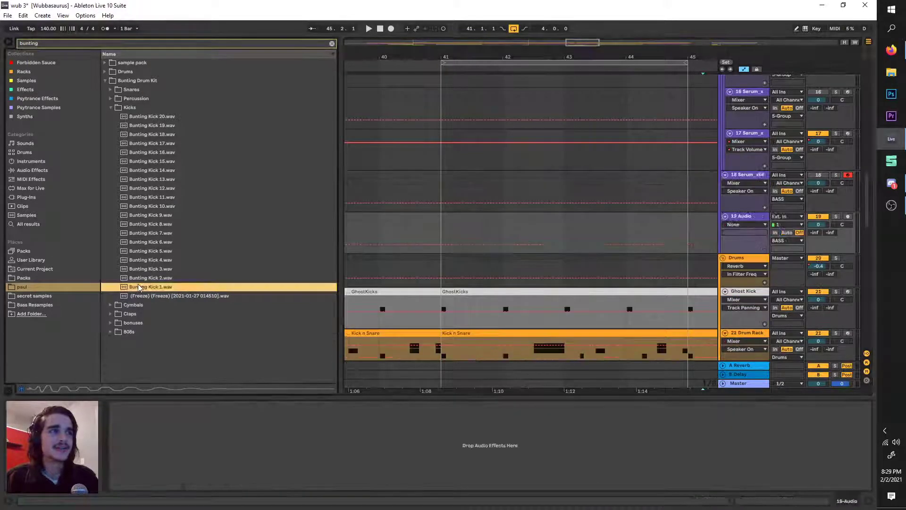
{"action": "left_click", "coordinate": [129, 297]}
{"action": "key", "text": "Up"}
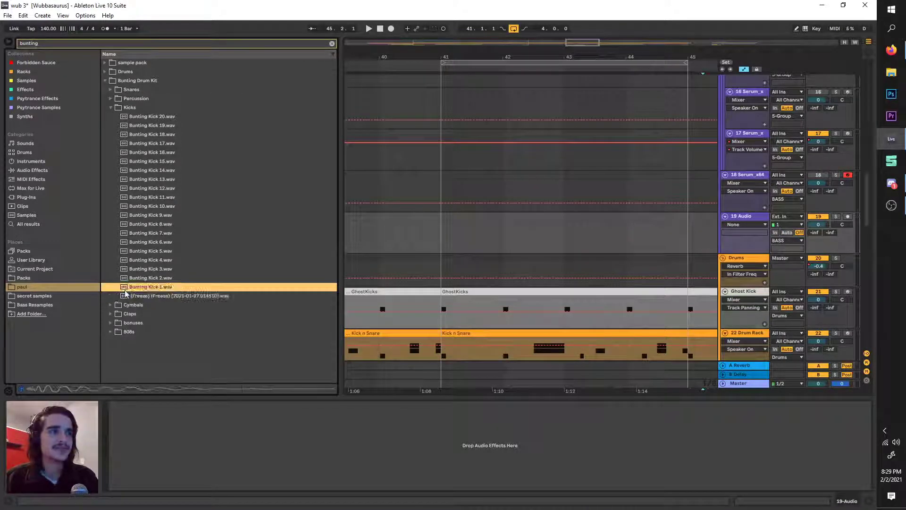
{"action": "left_click", "coordinate": [125, 298]}
{"action": "left_click_drag", "start_coordinate": [128, 289], "coordinate": [442, 219]}
Play the Bunting Kick 1 clip soloed and view its waveform up close.
{"action": "key", "text": "space"}
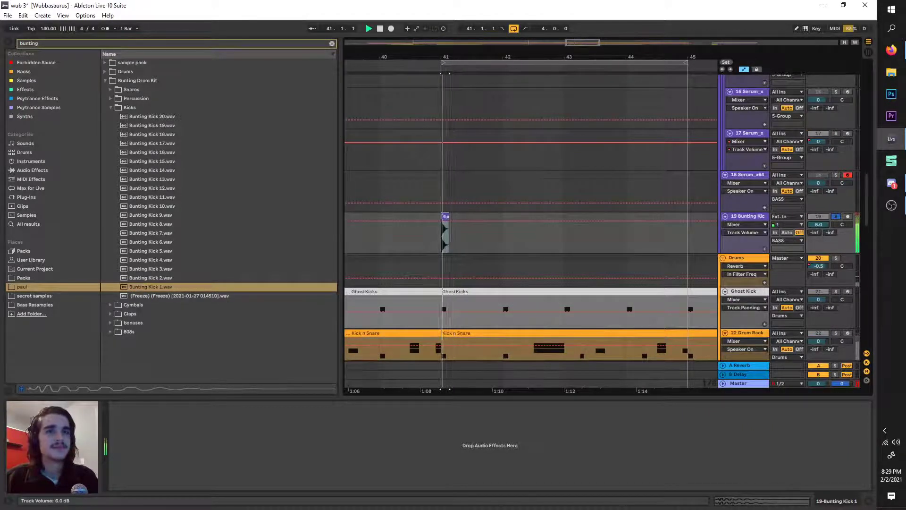
{"action": "left_click", "coordinate": [742, 216]}
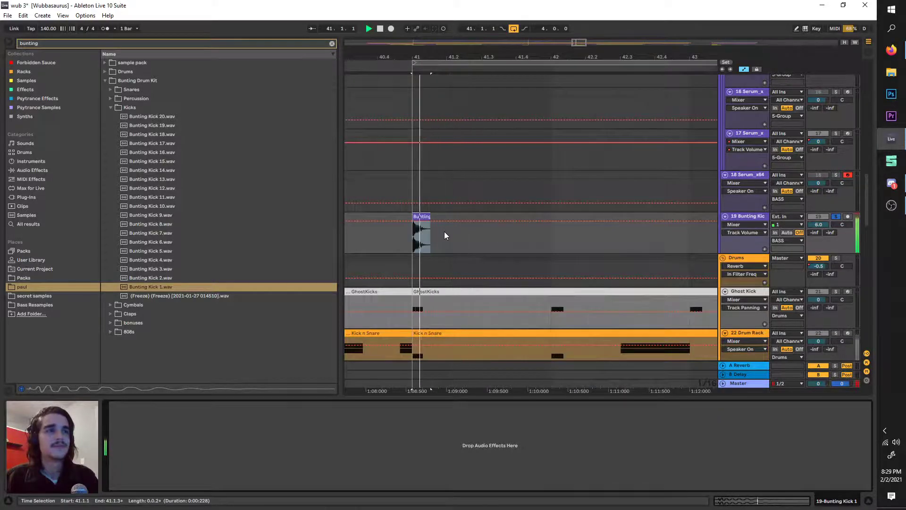
{"action": "scroll", "coordinate": [429, 231], "scroll_direction": "up", "scroll_amount": 3}
Audition Bunting Kick 14.wav and Bunting Kick 20.wav, plus the first samples in the Snares folder's creme of crop subfolder.
{"action": "left_click", "coordinate": [200, 171]}
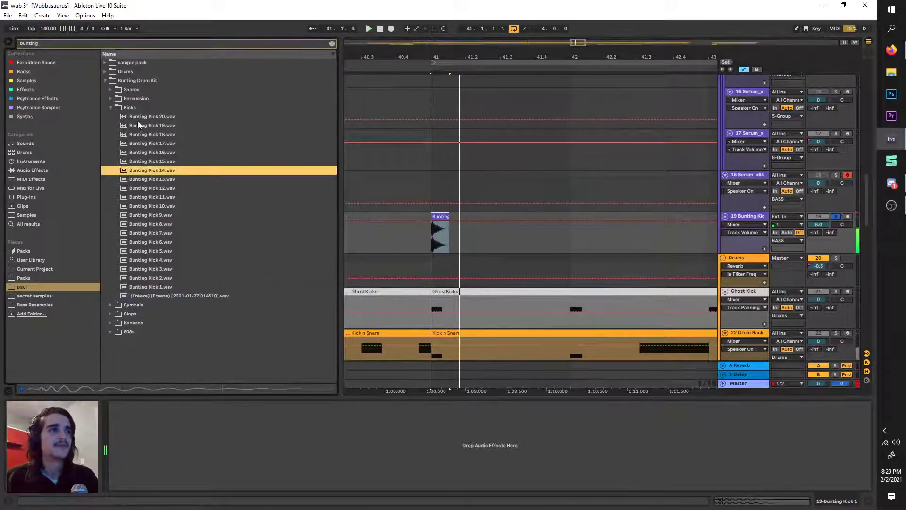
{"action": "left_click", "coordinate": [135, 117]}
{"action": "left_click", "coordinate": [111, 99]}
{"action": "left_click", "coordinate": [113, 90]}
{"action": "left_click", "coordinate": [127, 108]}
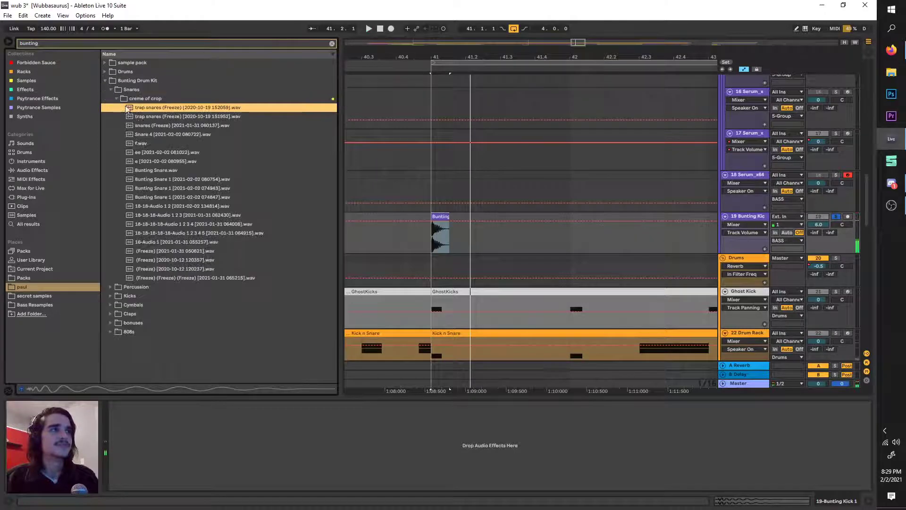
{"action": "left_click", "coordinate": [140, 118]}
{"action": "left_click", "coordinate": [146, 126]}
{"action": "left_click", "coordinate": [147, 136]}
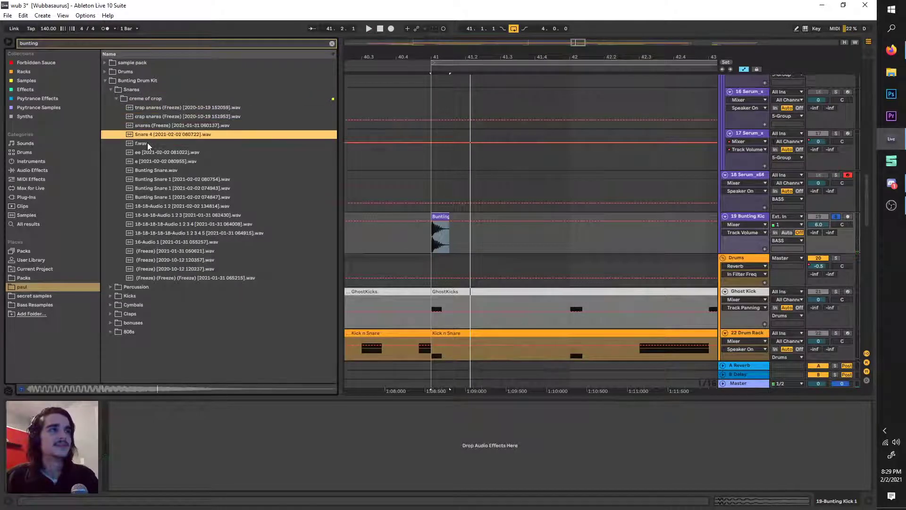
{"action": "left_click", "coordinate": [148, 144]}
{"action": "left_click", "coordinate": [151, 152]}
{"action": "left_click", "coordinate": [156, 161]}
{"action": "left_click", "coordinate": [162, 170]}
{"action": "left_click", "coordinate": [170, 179]}
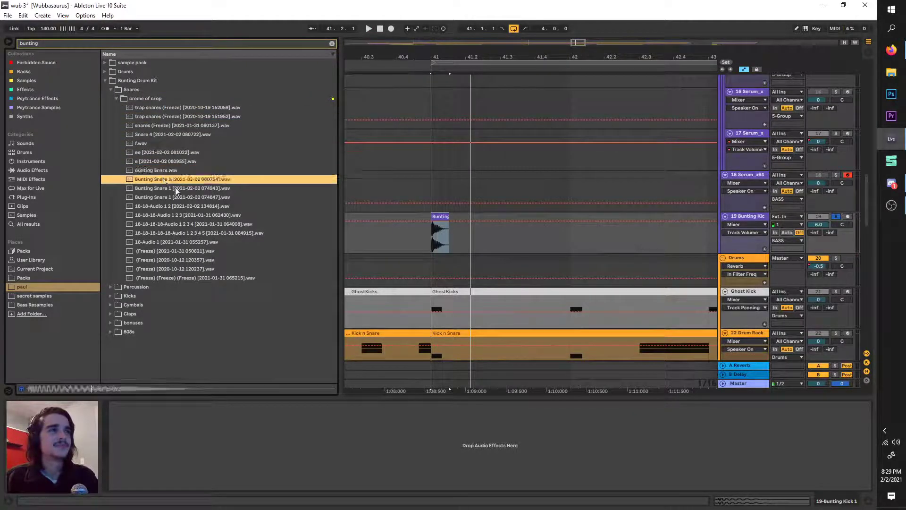
{"action": "left_click", "coordinate": [177, 188]}
{"action": "left_click", "coordinate": [183, 198]}
{"action": "left_click", "coordinate": [188, 205]}
{"action": "left_click", "coordinate": [198, 214]}
{"action": "left_click", "coordinate": [204, 223]}
{"action": "left_click", "coordinate": [210, 233]}
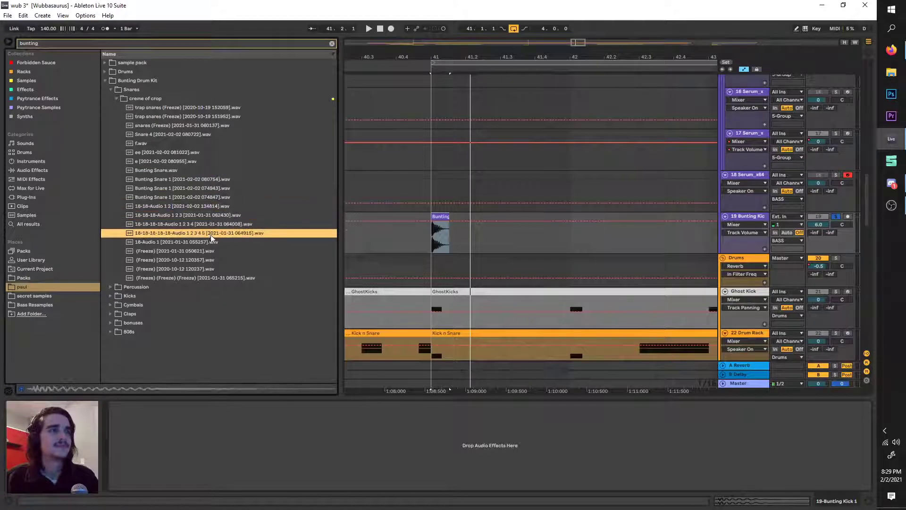
{"action": "left_click", "coordinate": [216, 242]}
{"action": "left_click", "coordinate": [227, 260]}
Solo the 22 Drum Rack track and display the JC-Kick-Hard-7 sample in its kick pad.
{"action": "scroll", "coordinate": [778, 250], "scroll_direction": "down", "scroll_amount": 4}
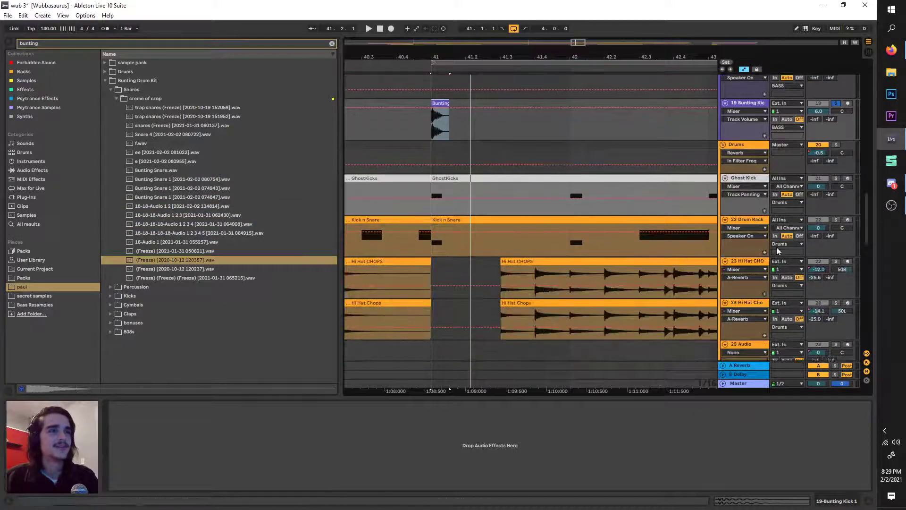
{"action": "left_click", "coordinate": [837, 220]}
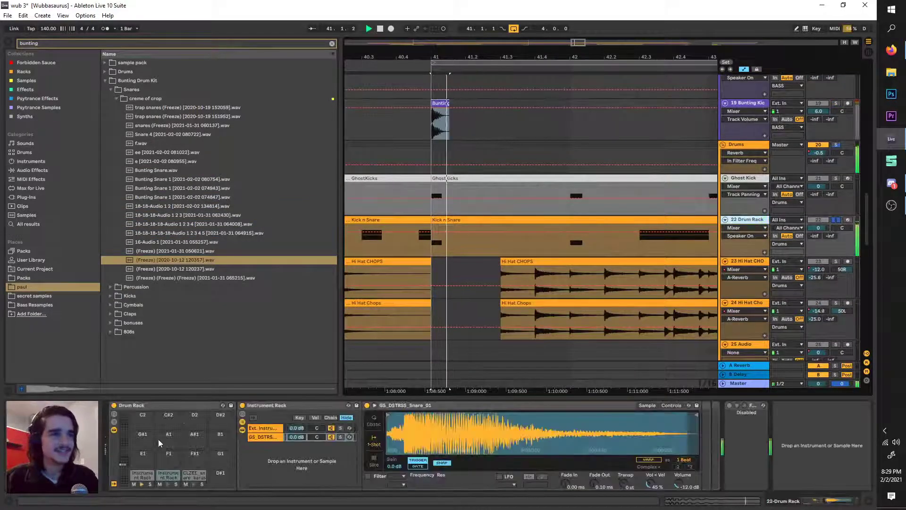
{"action": "left_click", "coordinate": [140, 478]}
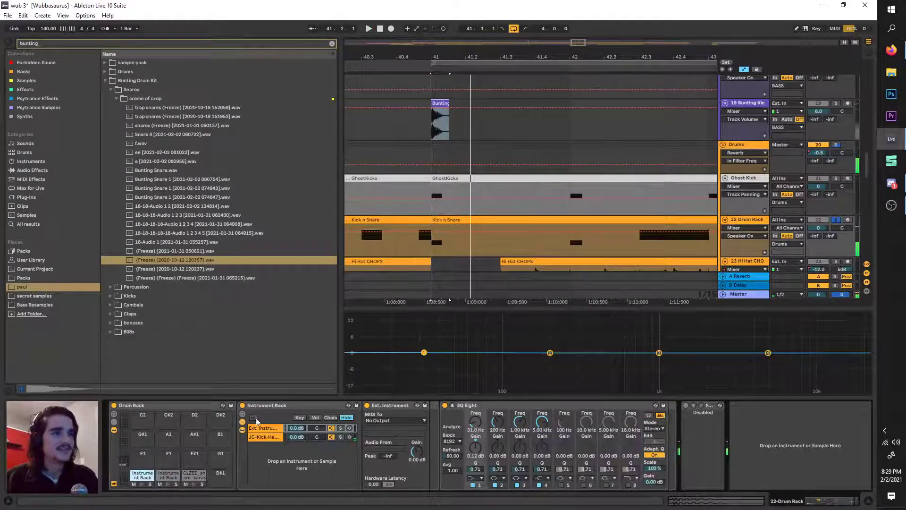
{"action": "left_click", "coordinate": [263, 437]}
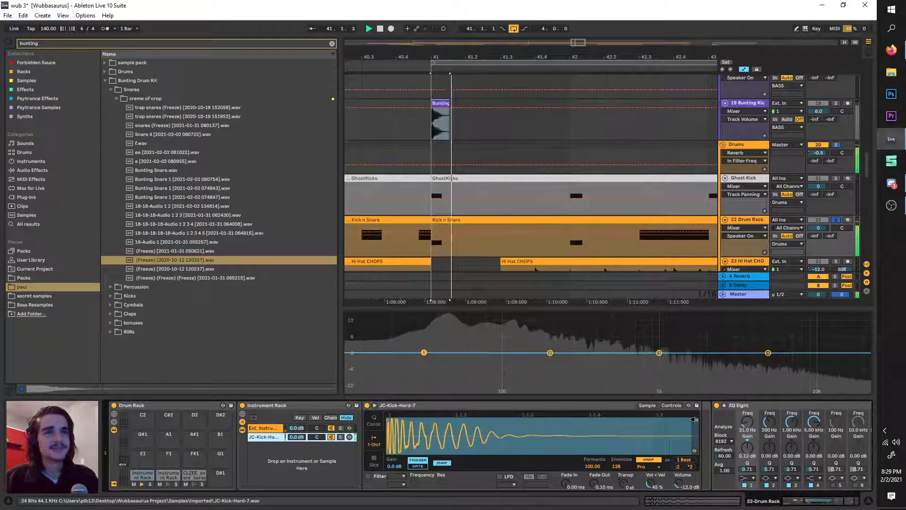
{"action": "left_click", "coordinate": [752, 221]}
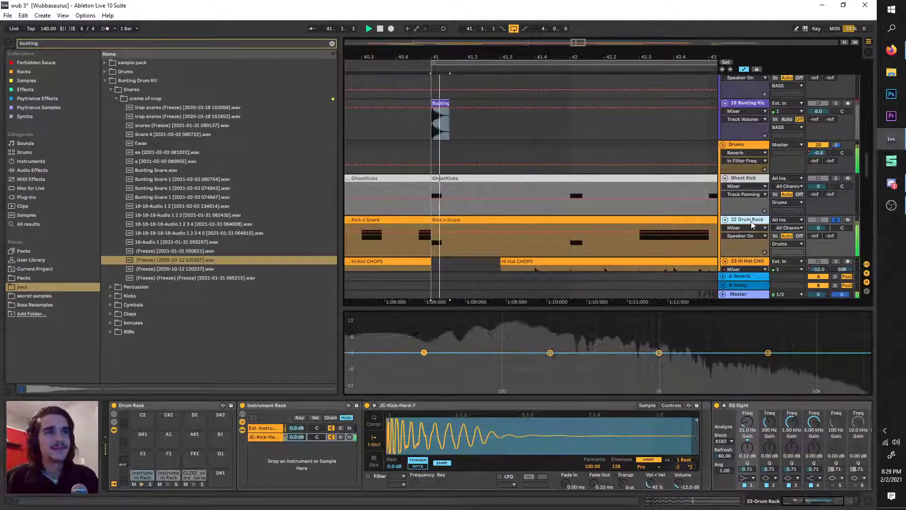
Turn off the Reverb device on the Drums group and play the kick without it.
{"action": "left_click", "coordinate": [739, 146]}
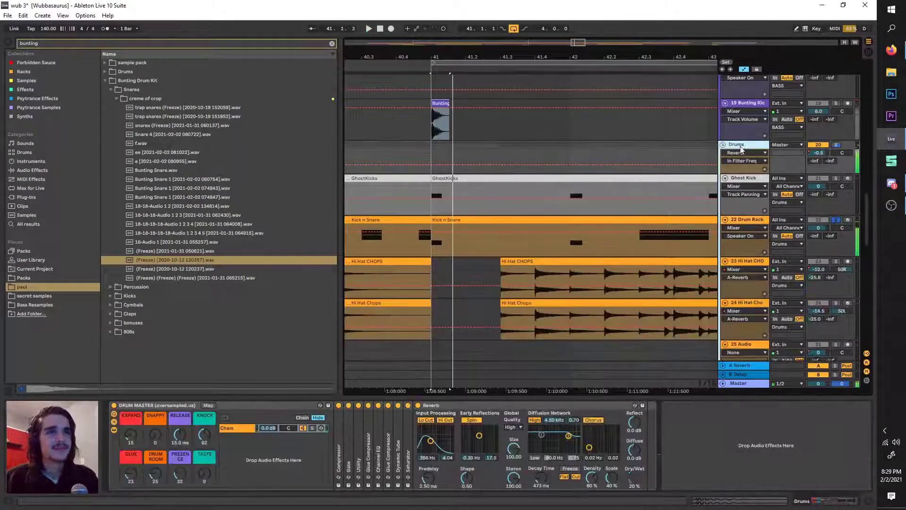
{"action": "left_click", "coordinate": [418, 405]}
{"action": "key", "text": "space"}
Move the highest-frequency band of the kick's EQ Eight down to about 1.02 kHz.
{"action": "left_click", "coordinate": [758, 222]}
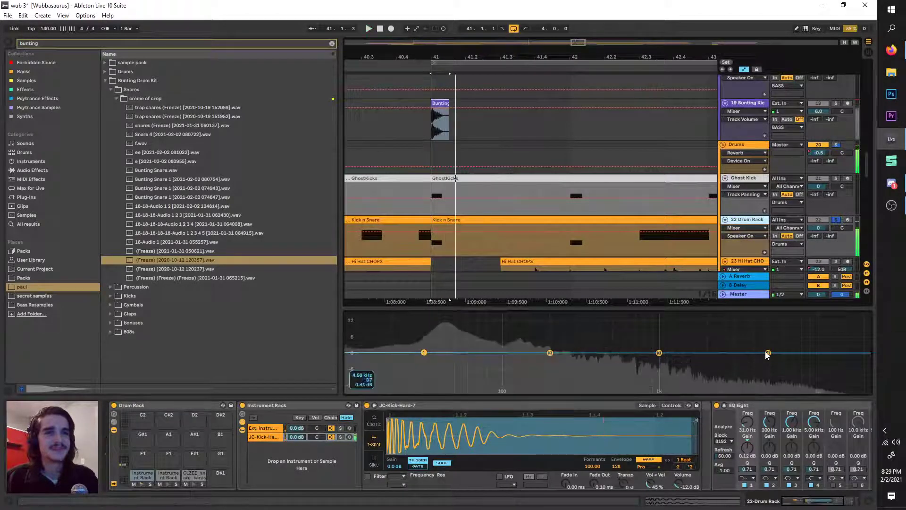
{"action": "left_click_drag", "start_coordinate": [767, 352], "coordinate": [659, 352]}
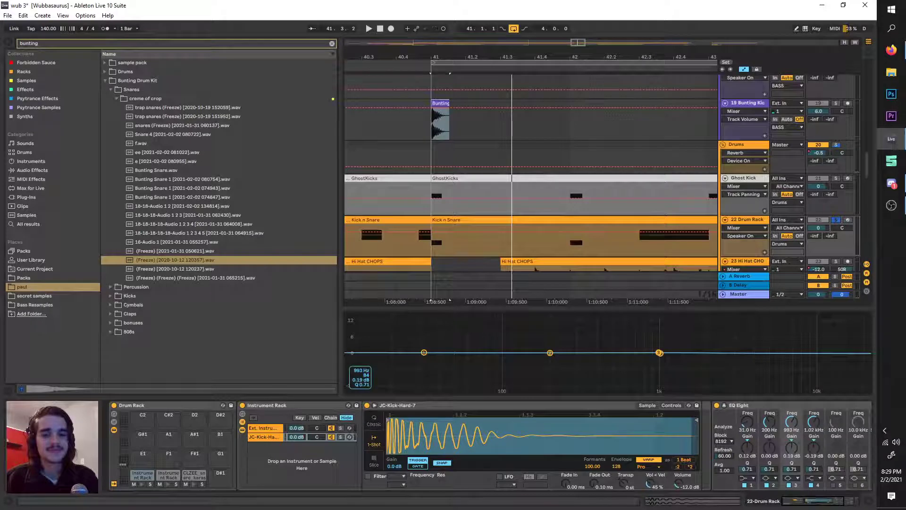
Compare the kick in the full mix with the soloed 22 Drum Rack track during playback.
{"action": "left_click", "coordinate": [836, 219]}
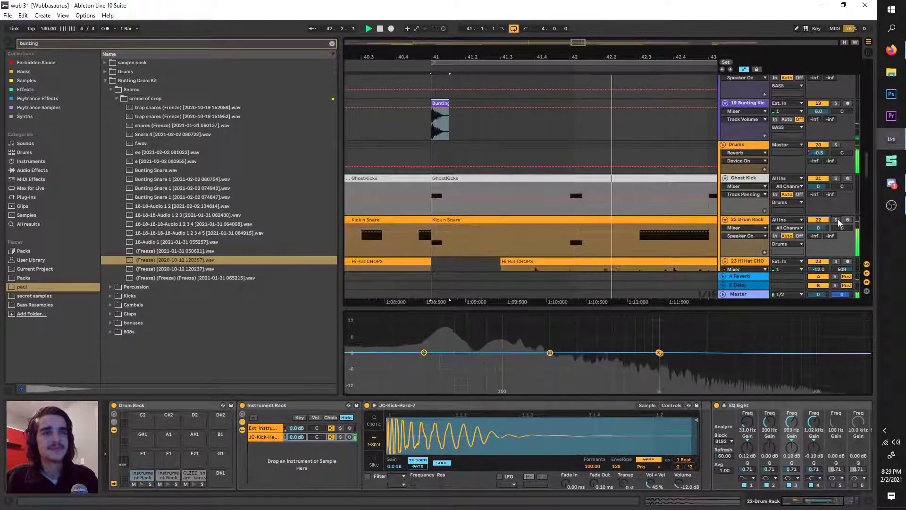
{"action": "left_click", "coordinate": [836, 220]}
{"action": "left_click", "coordinate": [755, 220]}
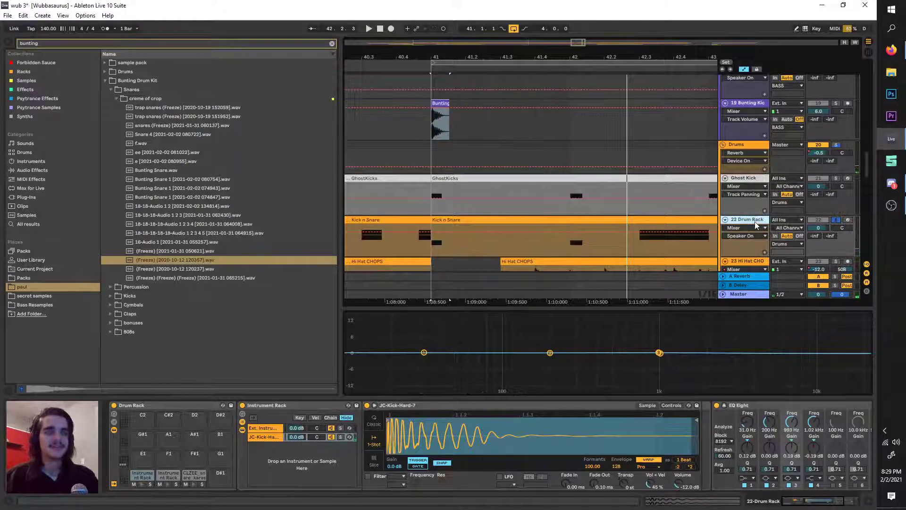
{"action": "key", "text": "space"}
{"action": "key", "text": "space"}
Solo the Bunting Kick track, hide the automation lanes, and play and examine the opening transient of the clip's waveform.
{"action": "left_click", "coordinate": [836, 103]}
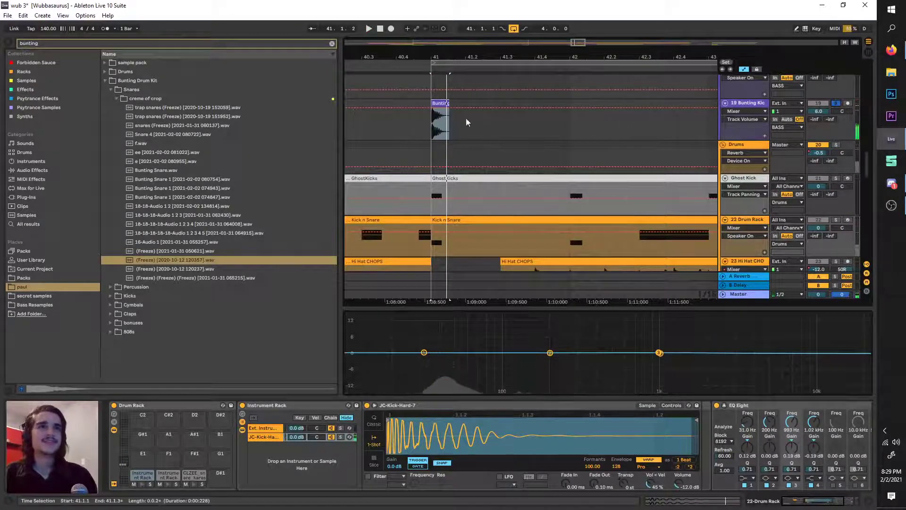
{"action": "scroll", "coordinate": [427, 126], "scroll_direction": "up", "scroll_amount": 2}
{"action": "scroll", "coordinate": [434, 114], "scroll_direction": "up", "scroll_amount": 5}
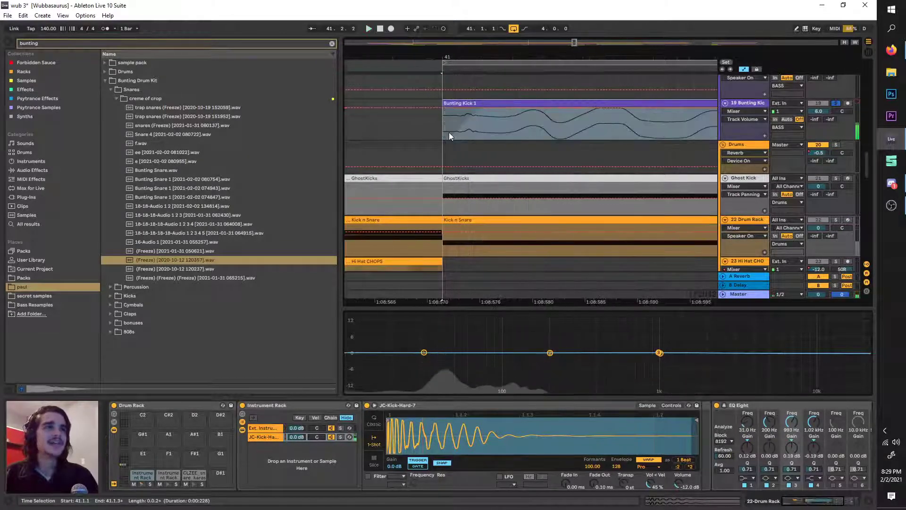
{"action": "key", "text": "a"}
{"action": "left_click_drag", "start_coordinate": [526, 110], "coordinate": [405, 93]}
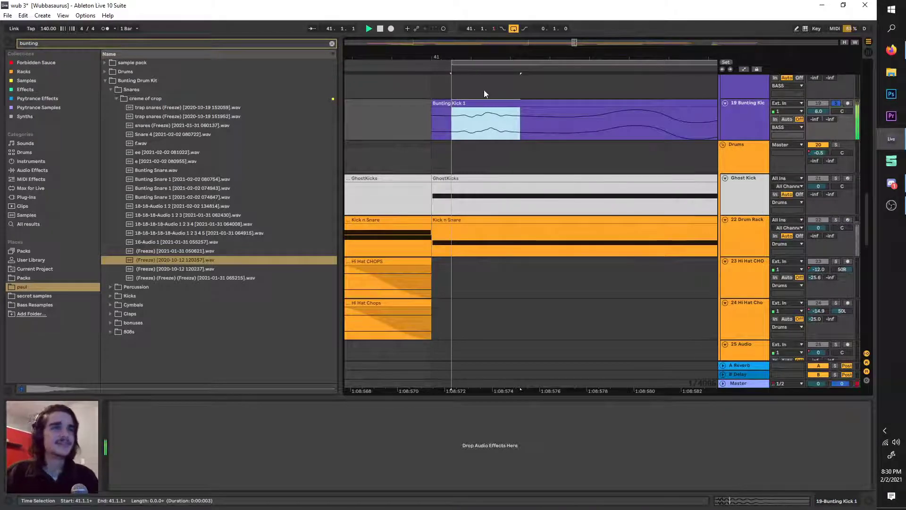
{"action": "left_click", "coordinate": [494, 112]}
{"action": "scroll", "coordinate": [480, 111], "scroll_direction": "down", "scroll_amount": 5}
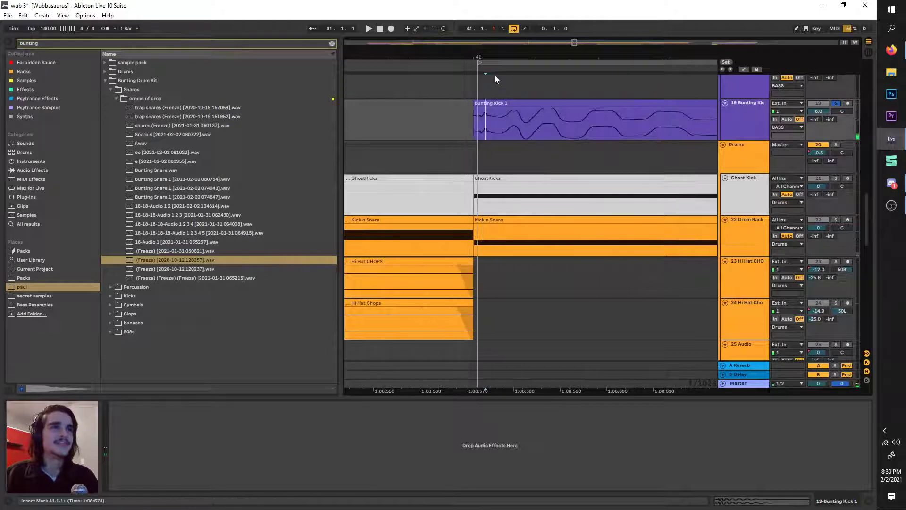
Play the soloed Bunting Kick 1 clip from bar 41.
{"action": "scroll", "coordinate": [546, 62], "scroll_direction": "down", "scroll_amount": 5}
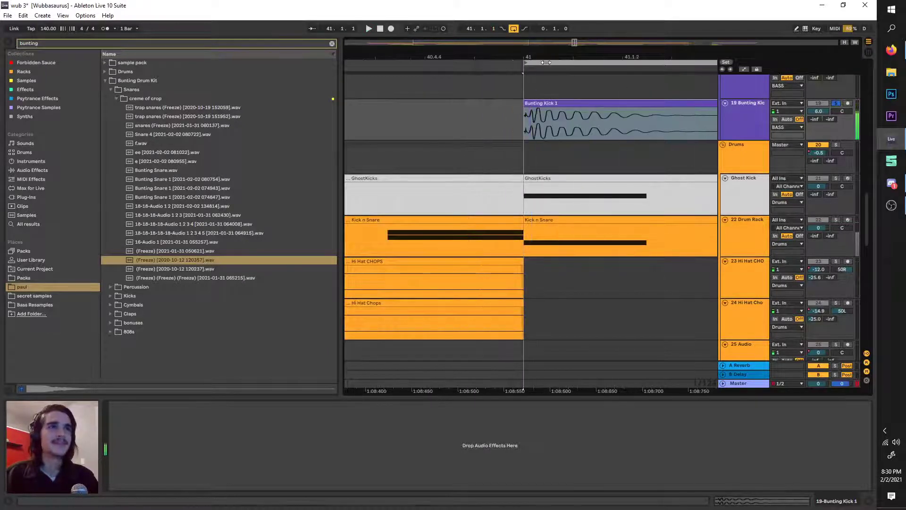
{"action": "key", "text": "space"}
{"action": "scroll", "coordinate": [551, 130], "scroll_direction": "right", "scroll_amount": 1}
{"action": "key", "text": "space"}
Shorten the Bunting Kick 1 clip so that it ends at 41.1.3.
{"action": "left_click", "coordinate": [550, 122]}
{"action": "scroll", "coordinate": [609, 111], "scroll_direction": "down", "scroll_amount": 3}
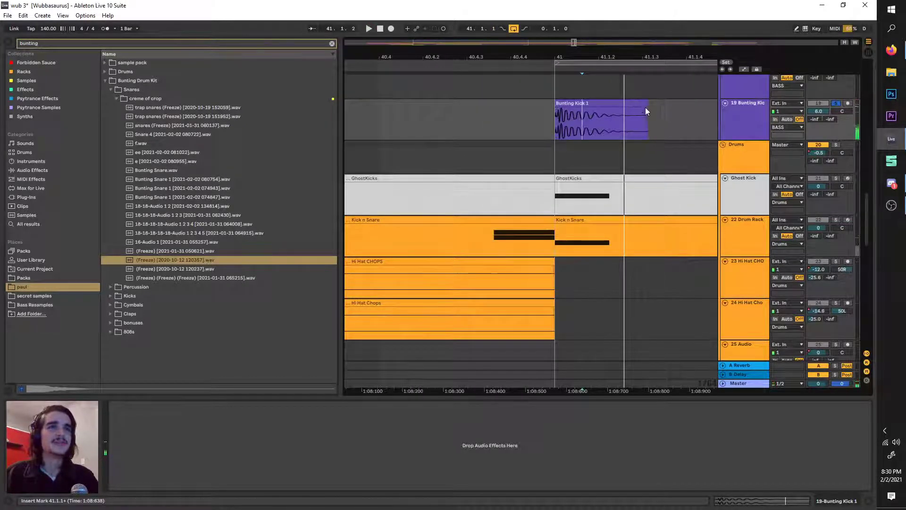
{"action": "left_click_drag", "start_coordinate": [648, 103], "coordinate": [642, 103]}
{"action": "left_click_drag", "start_coordinate": [642, 109], "coordinate": [631, 109]}
{"action": "left_click", "coordinate": [637, 105]}
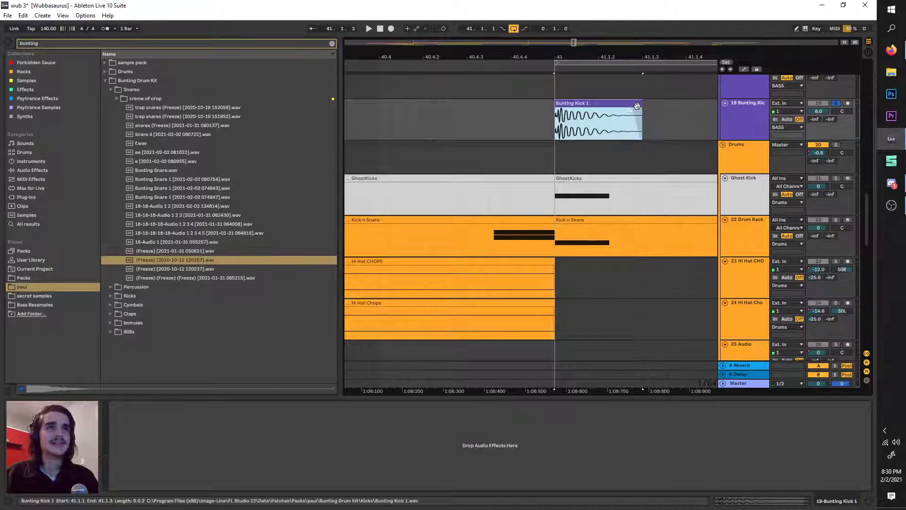
{"action": "left_click", "coordinate": [634, 108]}
Insert an audio track below the Bunting Kick track and search all browser results for "hat".
{"action": "right_click", "coordinate": [730, 109]}
{"action": "left_click", "coordinate": [766, 177]}
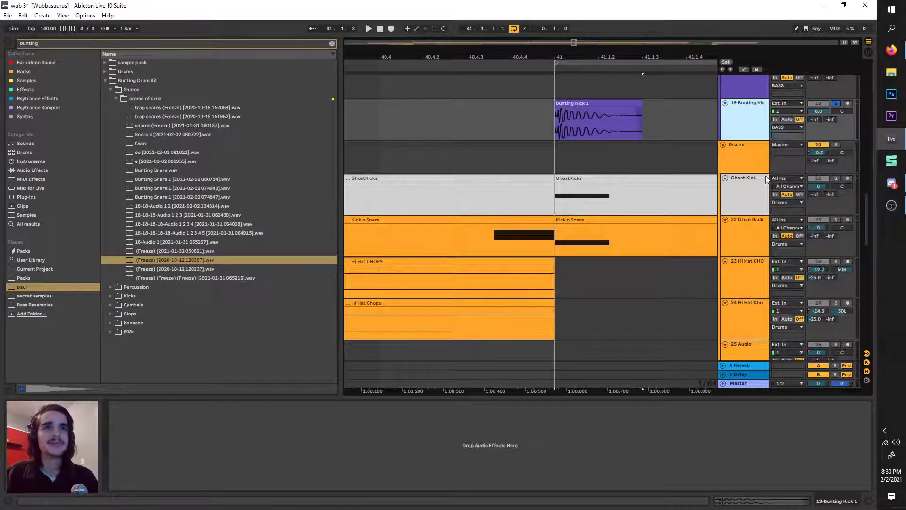
{"action": "key", "text": "ctrl+f"}
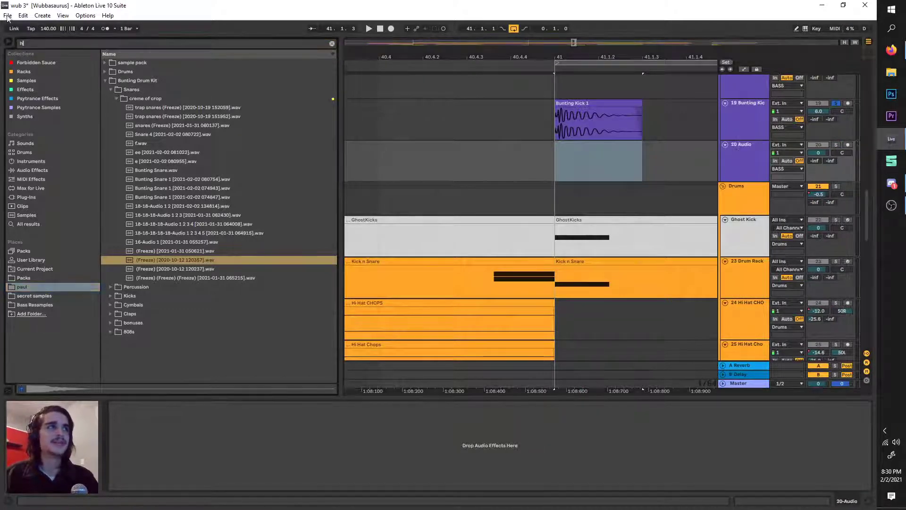
{"action": "type", "text": "hat"}
{"action": "left_click", "coordinate": [51, 219]}
Audition hi-hat samples from the search results, including the Undercover, Truth, sunday, VEC1 and US1 hats.
{"action": "left_click", "coordinate": [150, 189]}
{"action": "left_click", "coordinate": [139, 207]}
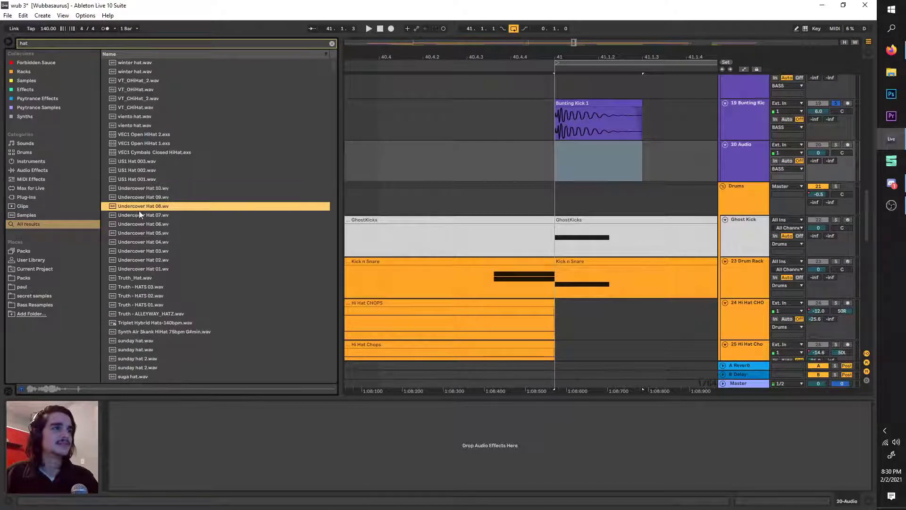
{"action": "left_click", "coordinate": [151, 268]}
{"action": "left_click", "coordinate": [154, 285]}
{"action": "left_click", "coordinate": [148, 294]}
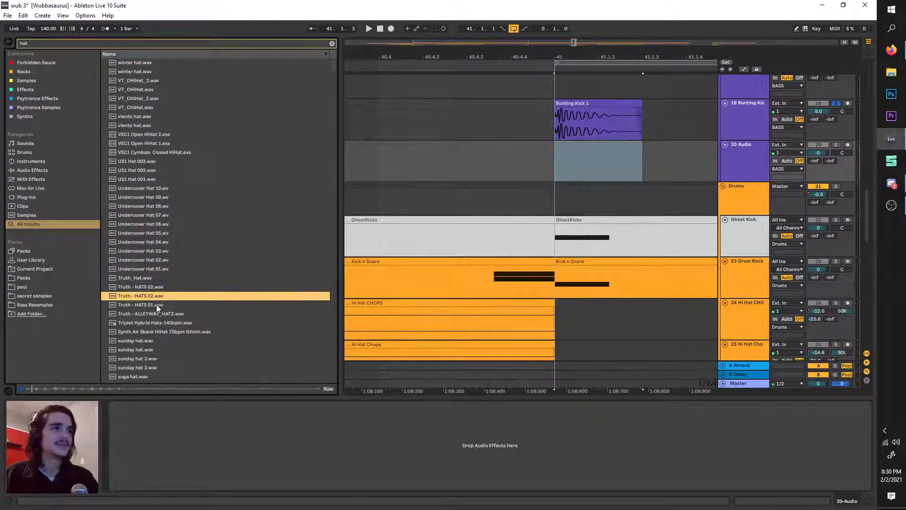
{"action": "left_click", "coordinate": [149, 306]}
{"action": "left_click", "coordinate": [135, 297]}
{"action": "left_click", "coordinate": [136, 349]}
{"action": "left_click", "coordinate": [137, 367]}
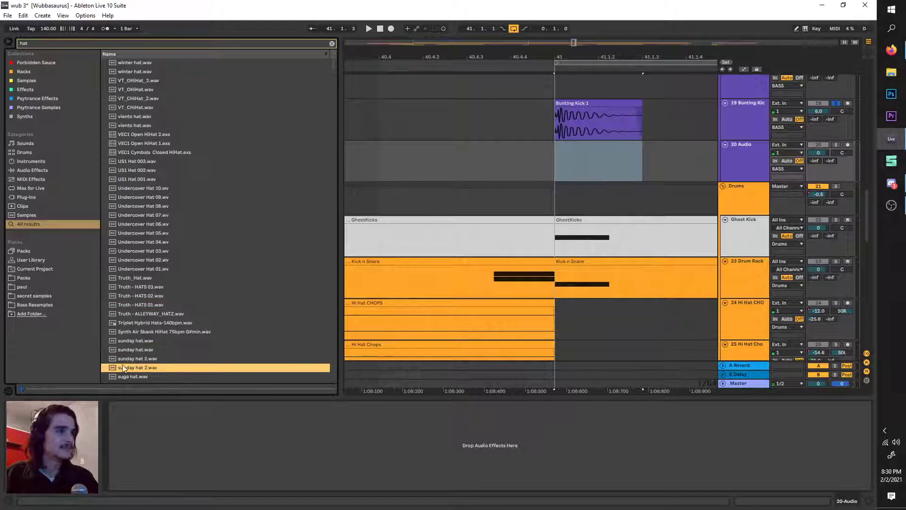
{"action": "left_click", "coordinate": [137, 71]}
{"action": "left_click", "coordinate": [144, 134]}
{"action": "key", "text": "Down"}
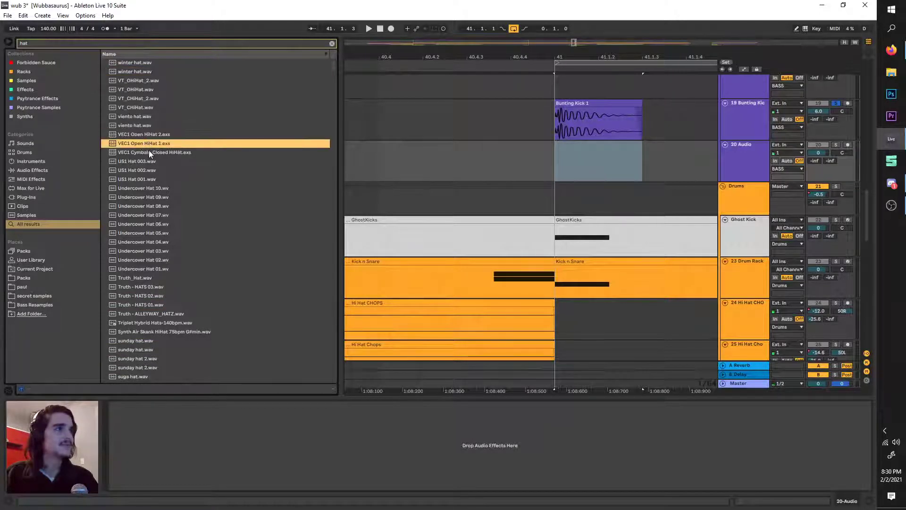
{"action": "key", "text": "Down"}
{"action": "key", "text": "Down"}
{"action": "key", "text": "Down"}
Place US1 Hat 002.wav at bar 41 on the empty audio track, solo it and shorten the clip to end at 41.1.3.
{"action": "left_click_drag", "start_coordinate": [106, 172], "coordinate": [557, 163]}
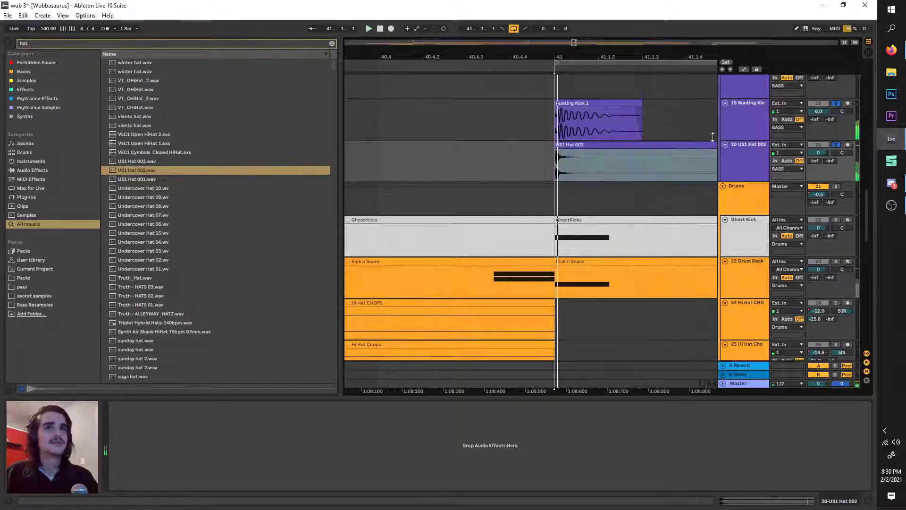
{"action": "scroll", "coordinate": [633, 128], "scroll_direction": "down", "scroll_amount": 2}
{"action": "left_click_drag", "start_coordinate": [670, 145], "coordinate": [638, 146]}
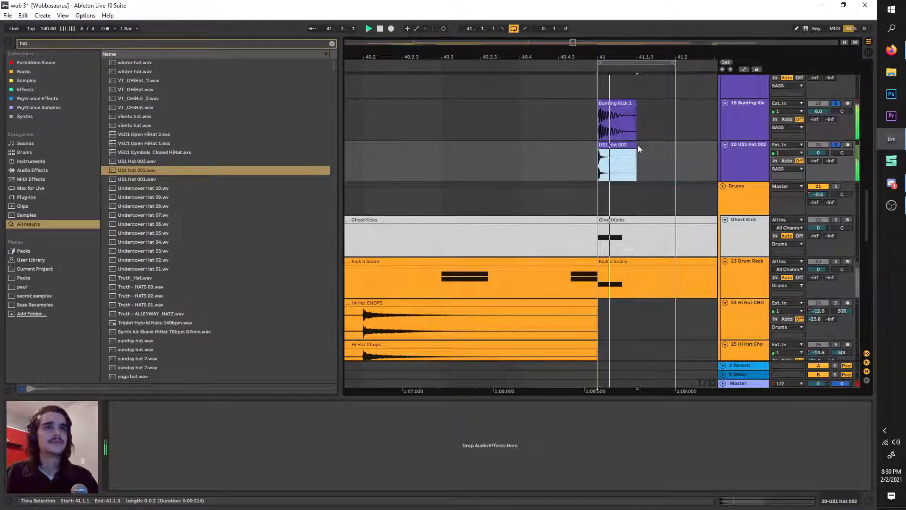
{"action": "scroll", "coordinate": [638, 146], "scroll_direction": "up", "scroll_amount": 1}
{"action": "scroll", "coordinate": [642, 140], "scroll_direction": "up", "scroll_amount": 2}
{"action": "scroll", "coordinate": [650, 134], "scroll_direction": "right", "scroll_amount": 1}
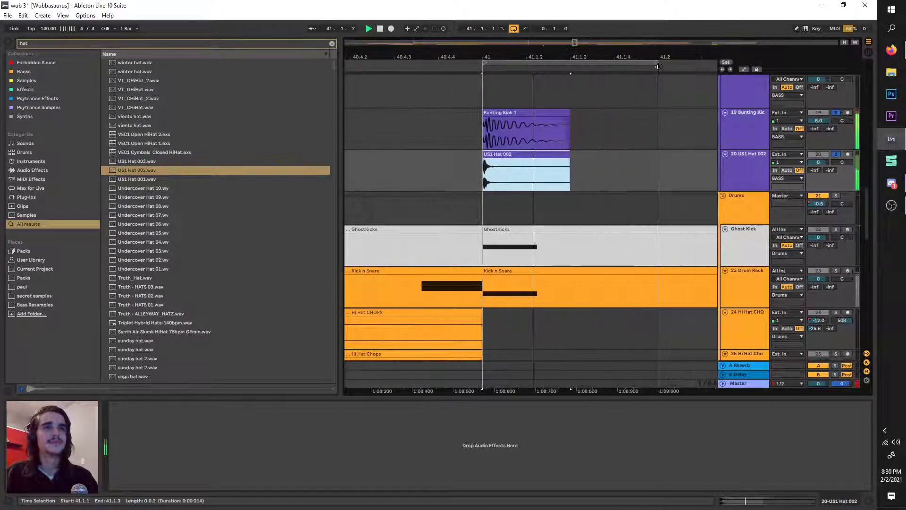
Stop playback and extend the loop region starting at bar 41 to end at 41.3, two beats long.
{"action": "key", "text": "space"}
{"action": "left_click_drag", "start_coordinate": [658, 63], "coordinate": [714, 66]}
{"action": "scroll", "coordinate": [678, 77], "scroll_direction": "down", "scroll_amount": 2}
{"action": "scroll", "coordinate": [675, 78], "scroll_direction": "right", "scroll_amount": 1}
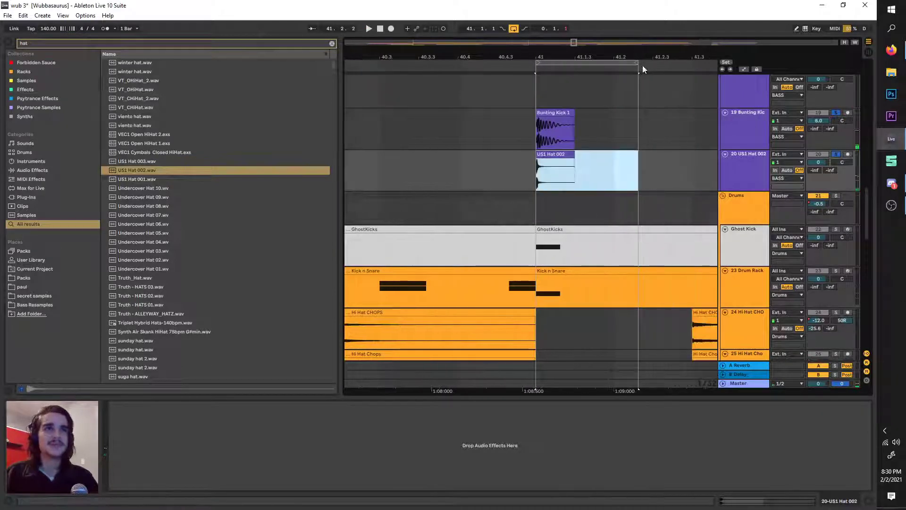
{"action": "left_click_drag", "start_coordinate": [641, 64], "coordinate": [689, 59]}
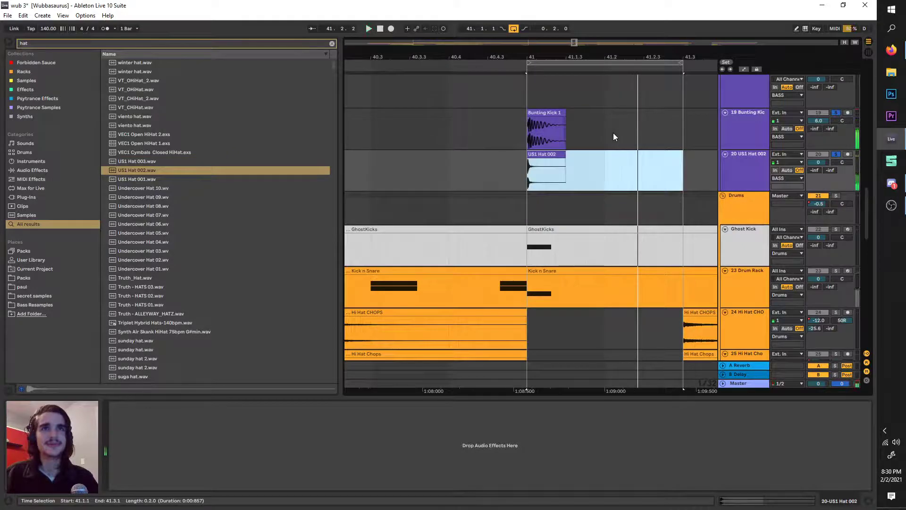
Play the layered kick and hat, and lower the US1 Hat 002 track's volume to -2.0 dB.
{"action": "key", "text": "space"}
{"action": "scroll", "coordinate": [568, 158], "scroll_direction": "up", "scroll_amount": 2}
{"action": "key", "text": "space"}
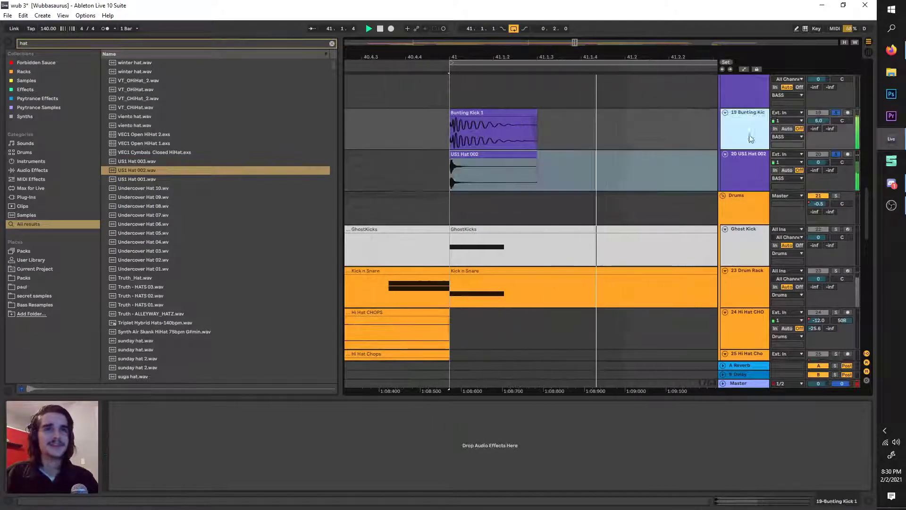
{"action": "left_click_drag", "start_coordinate": [819, 162], "coordinate": [818, 172]}
{"action": "key", "text": "space"}
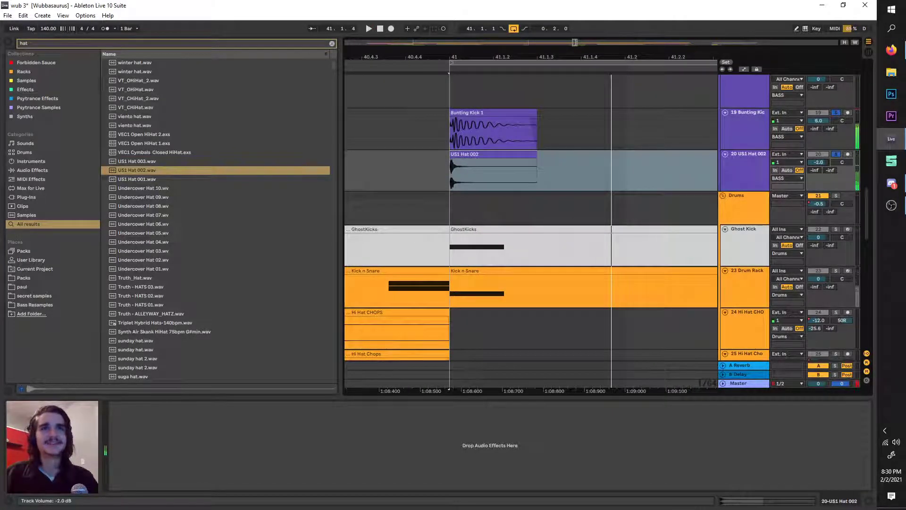
Clear the hat search and search the paul folder for "drum kit".
{"action": "left_click", "coordinate": [332, 44]}
{"action": "left_click", "coordinate": [52, 284]}
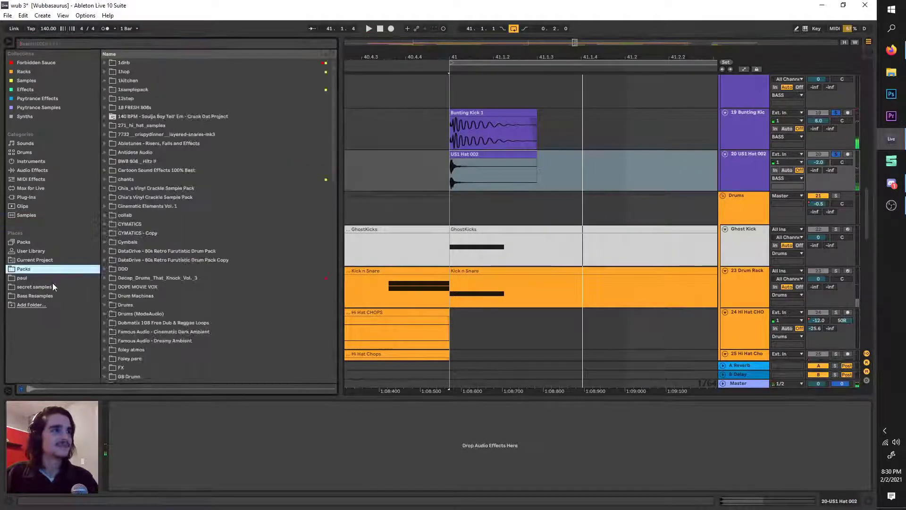
{"action": "left_click", "coordinate": [101, 45]}
{"action": "type", "text": "drum kit"}
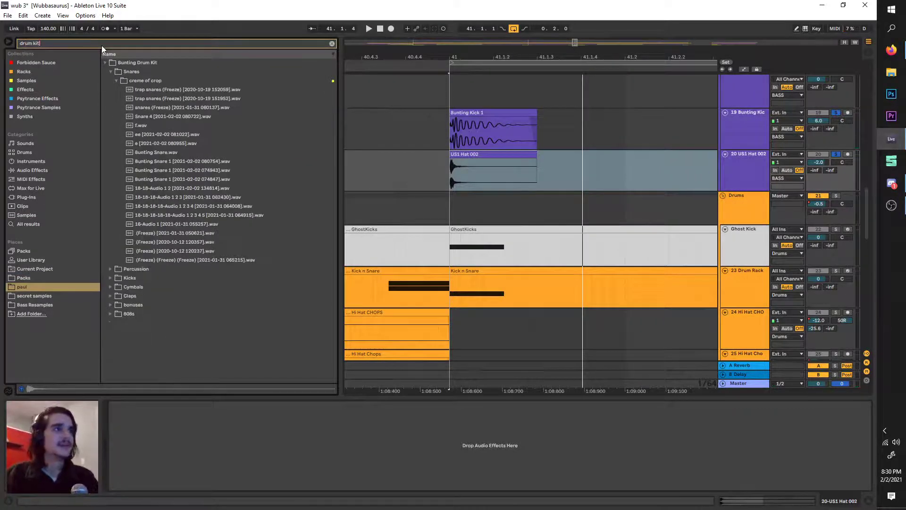
Browse the Bunting Drum Kit's subfolders and expand the creme folder inside Claps.
{"action": "left_click", "coordinate": [117, 78]}
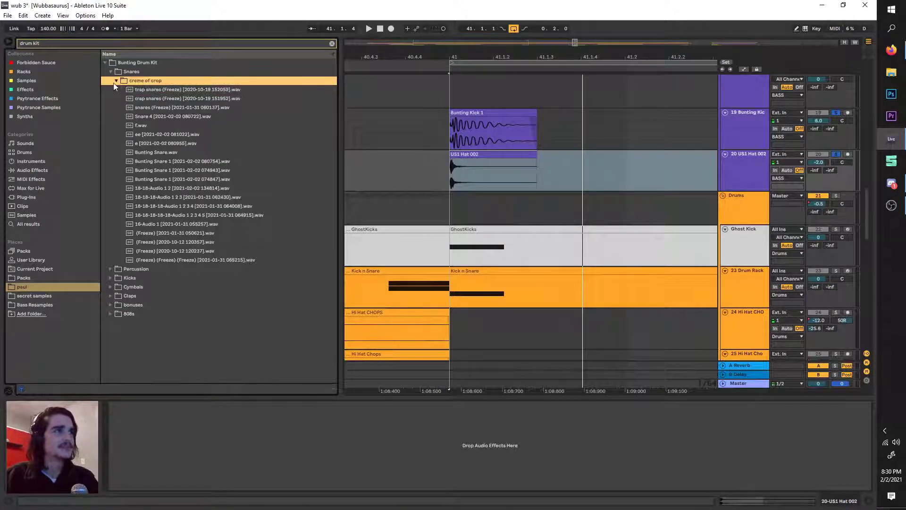
{"action": "left_click", "coordinate": [115, 83]}
{"action": "left_click", "coordinate": [110, 99]}
{"action": "left_click", "coordinate": [110, 89]}
{"action": "left_click", "coordinate": [111, 99]}
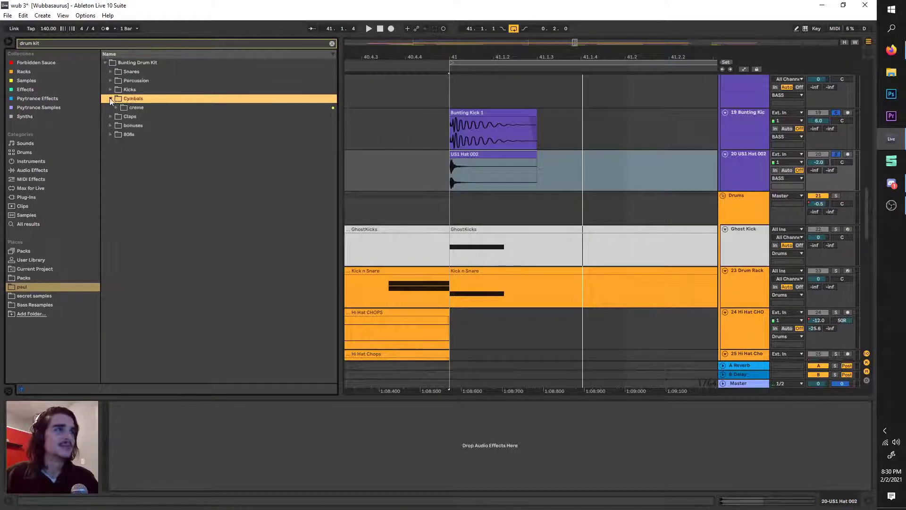
{"action": "left_click", "coordinate": [116, 107]}
{"action": "key", "text": "Down"}
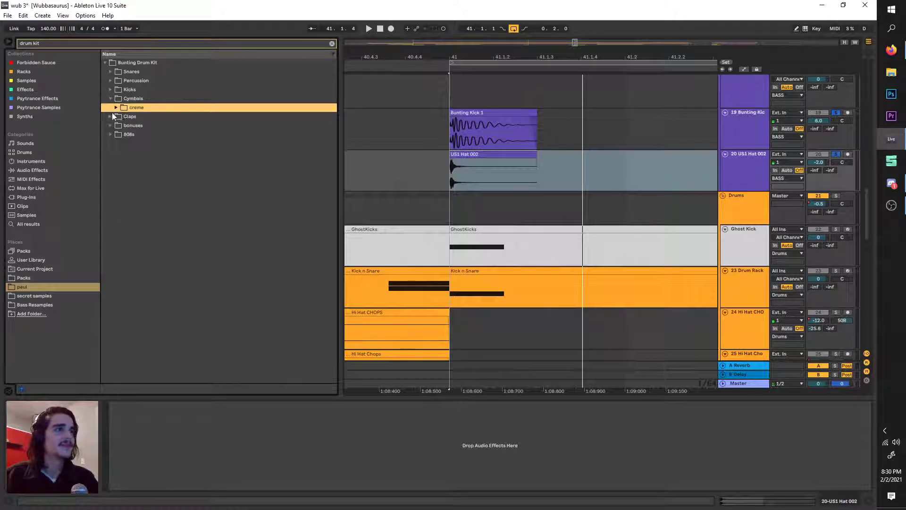
{"action": "left_click", "coordinate": [111, 116]}
{"action": "left_click", "coordinate": [117, 117]}
Audition a range of clap samples in the creme folder, up and down the list.
{"action": "left_click", "coordinate": [129, 125]}
{"action": "left_click", "coordinate": [158, 153]}
{"action": "left_click", "coordinate": [180, 206]}
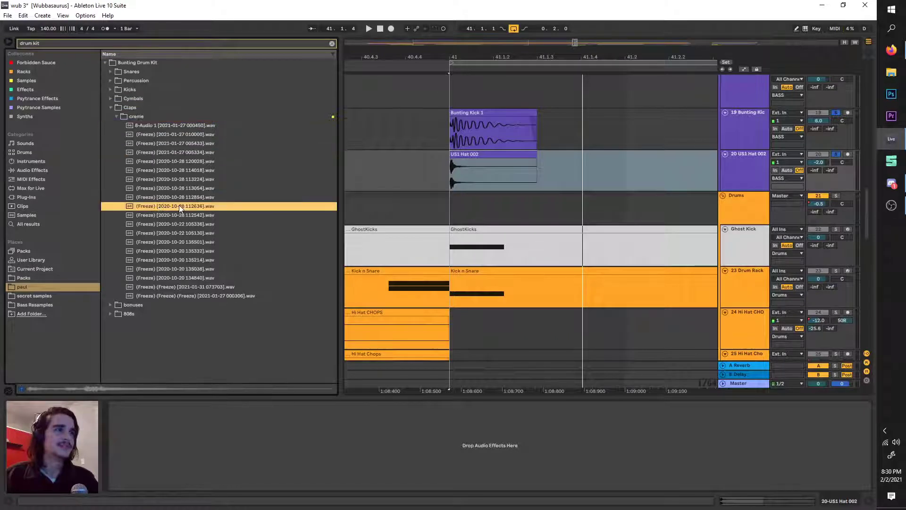
{"action": "left_click", "coordinate": [189, 243]}
{"action": "left_click", "coordinate": [203, 287]}
{"action": "left_click", "coordinate": [203, 302]}
{"action": "left_click", "coordinate": [201, 287]}
{"action": "left_click", "coordinate": [197, 293]}
{"action": "left_click", "coordinate": [188, 250]}
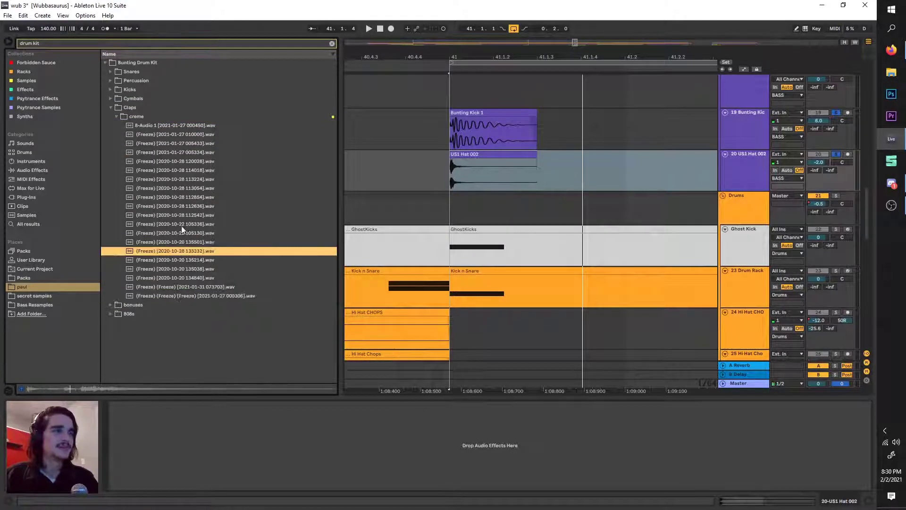
{"action": "left_click", "coordinate": [177, 206]}
{"action": "left_click", "coordinate": [167, 170]}
{"action": "left_click", "coordinate": [161, 143]}
{"action": "left_click", "coordinate": [155, 134]}
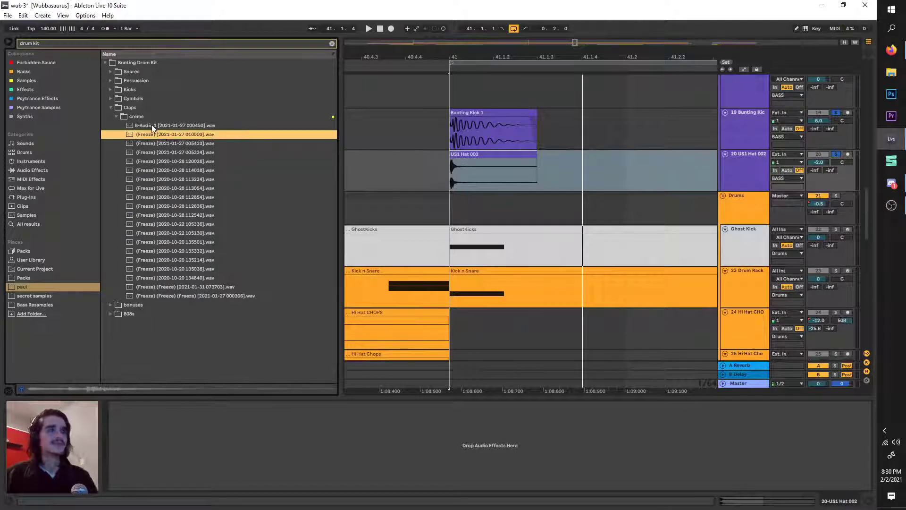
Play the Bunting Kick soloed without the hat layer, and display the Master track's Spectrum.
{"action": "left_click", "coordinate": [452, 177]}
{"action": "left_click", "coordinate": [451, 177]}
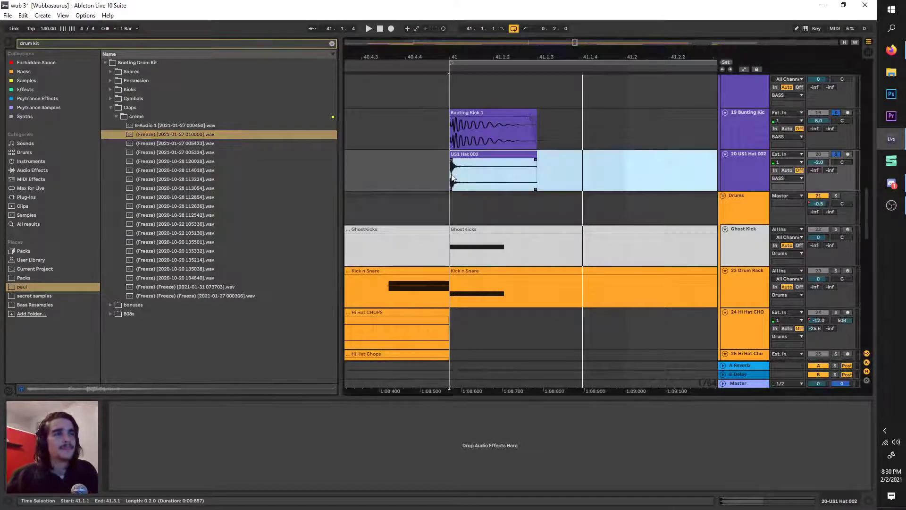
{"action": "left_click", "coordinate": [752, 132]}
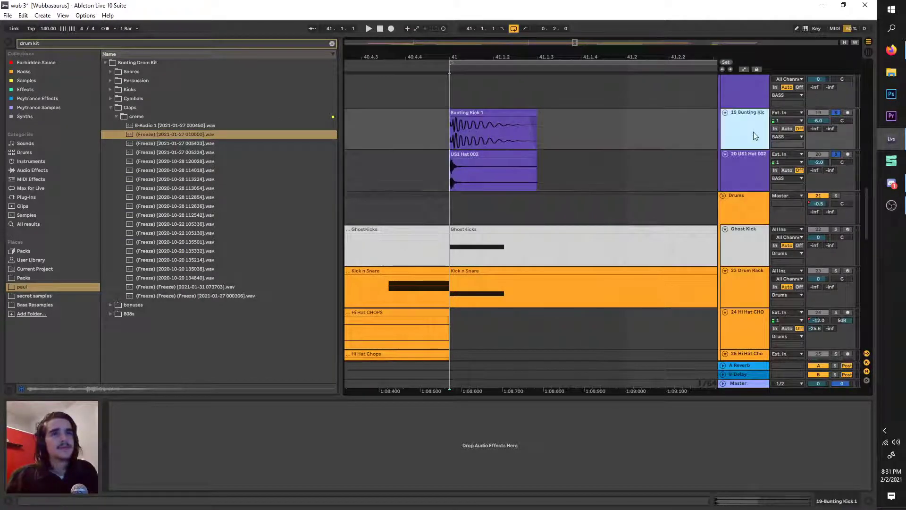
{"action": "left_click", "coordinate": [837, 113]}
{"action": "left_click", "coordinate": [369, 29]}
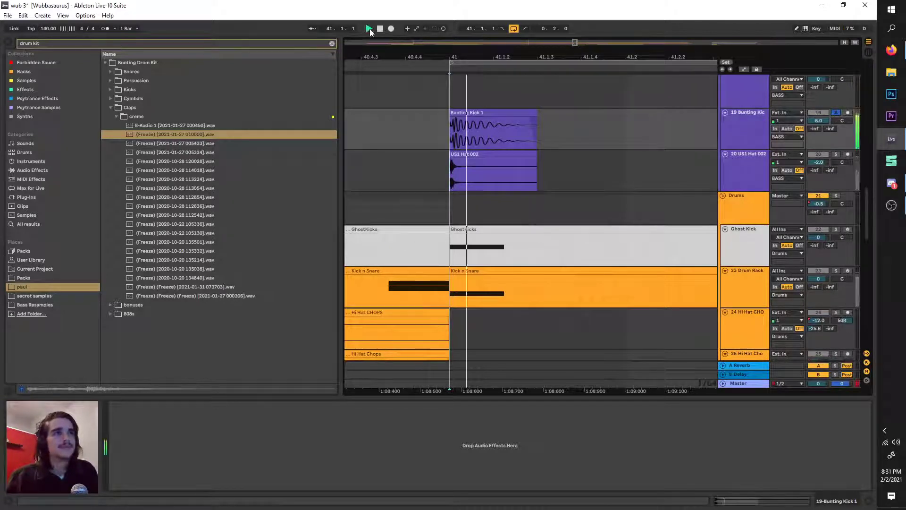
{"action": "left_click", "coordinate": [379, 29]}
{"action": "left_click", "coordinate": [747, 375]}
{"action": "left_click", "coordinate": [749, 383]}
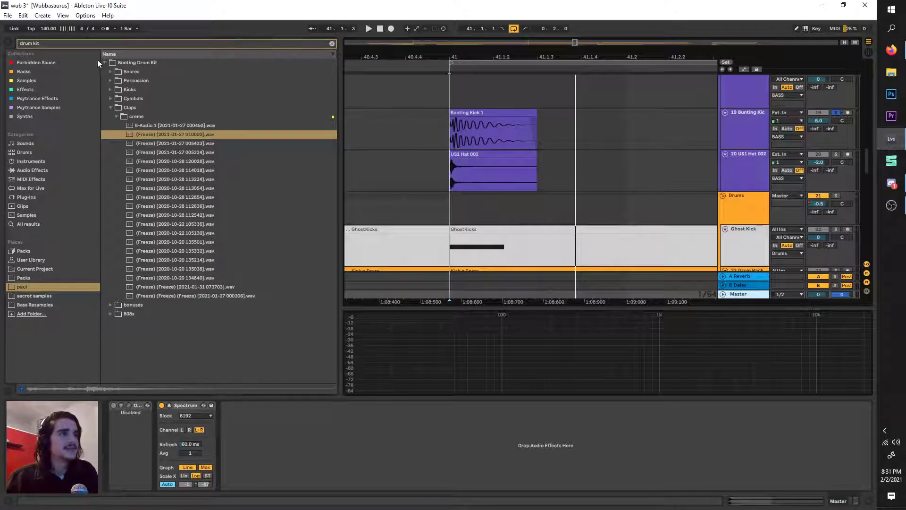
{"action": "key", "text": "ctrl+f"}
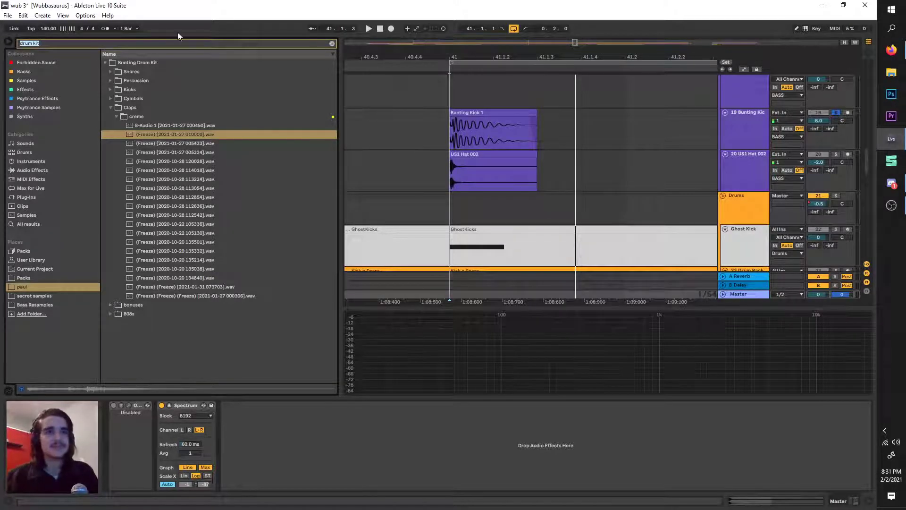
Solo the US1 Hat 002 track together with Bunting Kick and play the two layers.
{"action": "left_click", "coordinate": [732, 125]}
{"action": "left_click", "coordinate": [760, 165]}
{"action": "left_click", "coordinate": [835, 156]}
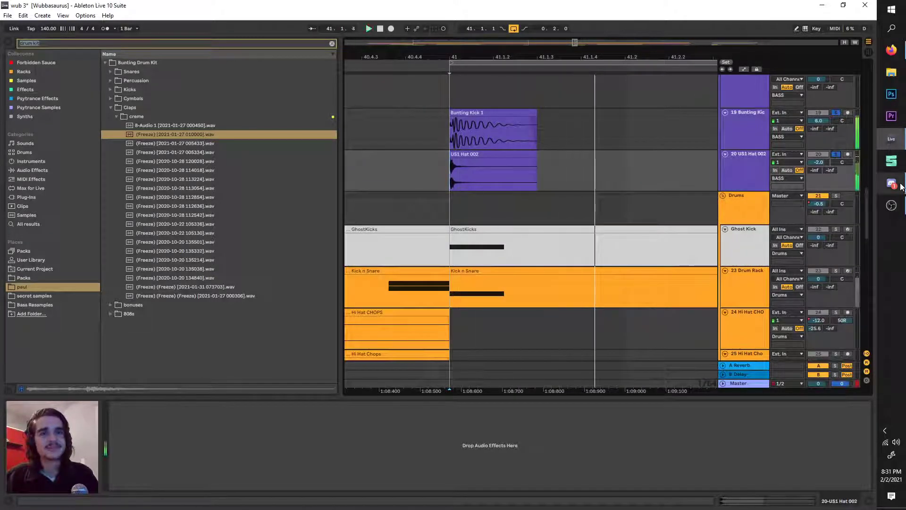
{"action": "left_click", "coordinate": [731, 124]}
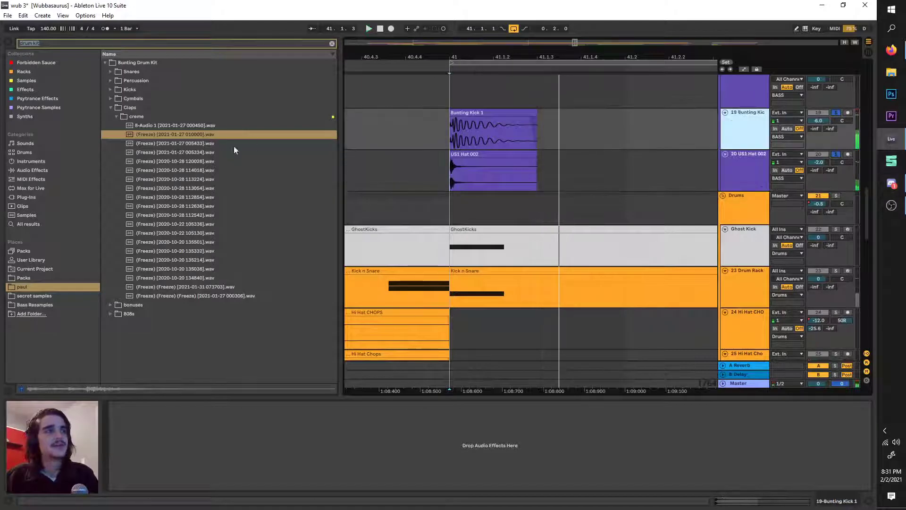
{"action": "left_click", "coordinate": [219, 161]}
{"action": "left_click", "coordinate": [209, 197]}
{"action": "left_click", "coordinate": [226, 251]}
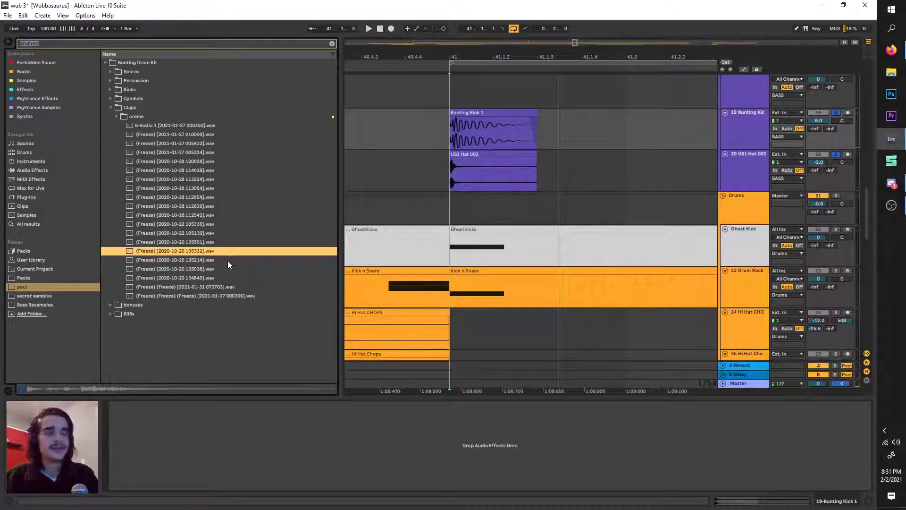
{"action": "left_click", "coordinate": [227, 261]}
{"action": "left_click", "coordinate": [239, 277]}
{"action": "left_click", "coordinate": [220, 169]}
{"action": "left_click", "coordinate": [227, 154]}
{"action": "left_click", "coordinate": [235, 178]}
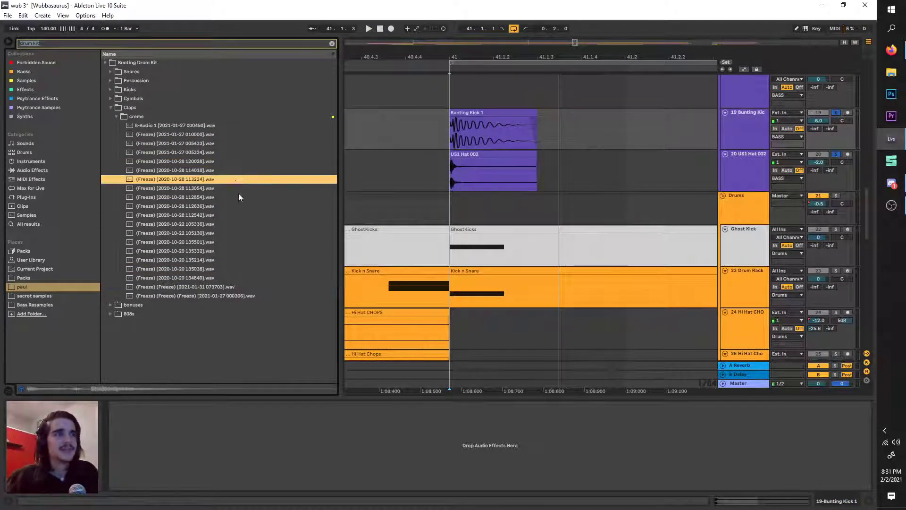
{"action": "left_click", "coordinate": [239, 196]}
{"action": "left_click", "coordinate": [245, 225]}
{"action": "left_click", "coordinate": [254, 269]}
{"action": "left_click", "coordinate": [257, 279]}
{"action": "left_click", "coordinate": [262, 287]}
{"action": "left_click", "coordinate": [265, 294]}
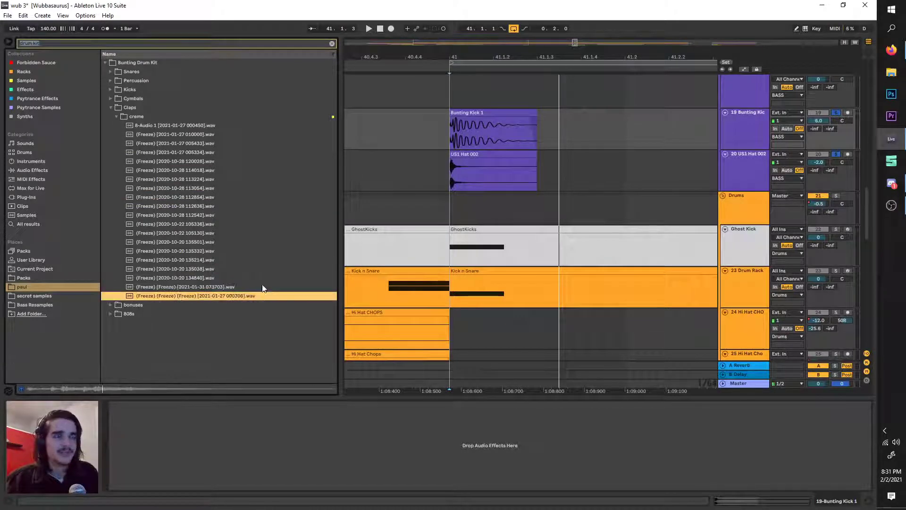
{"action": "left_click", "coordinate": [266, 286]}
{"action": "left_click", "coordinate": [257, 260]}
{"action": "left_click", "coordinate": [249, 224]}
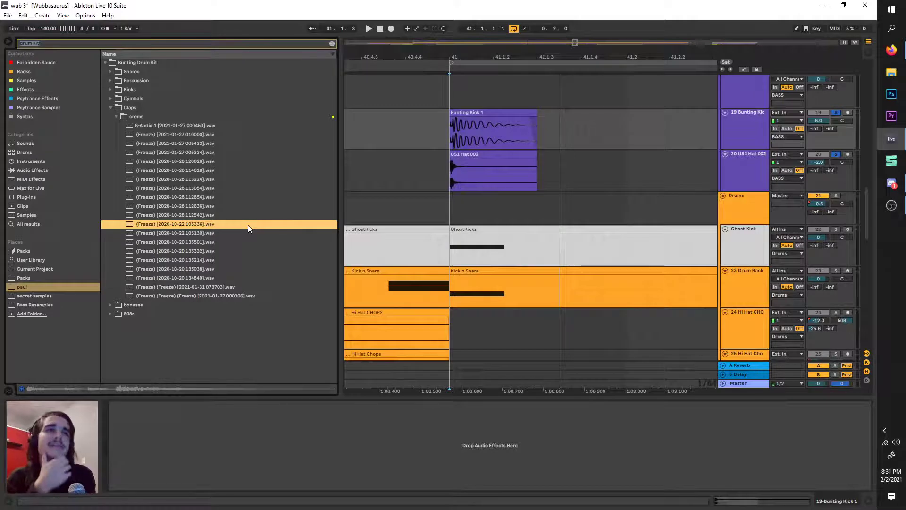
{"action": "left_click", "coordinate": [279, 108]}
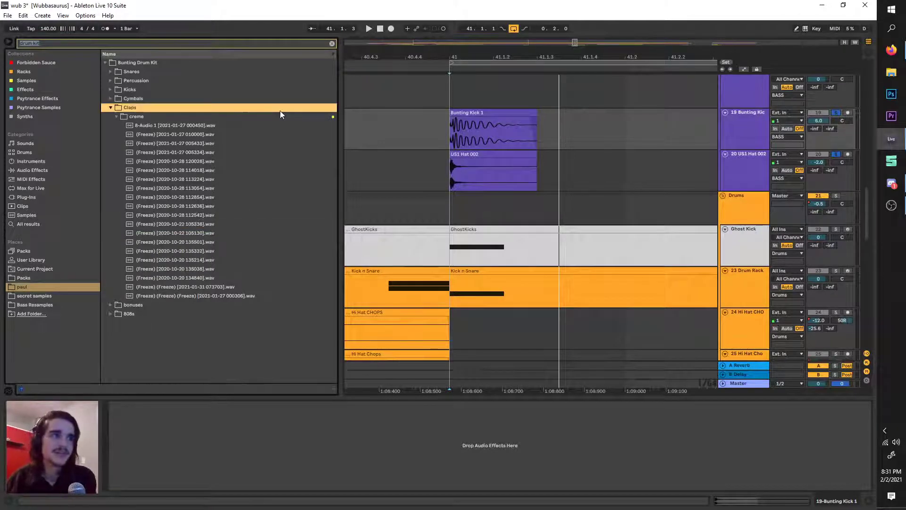
{"action": "left_click", "coordinate": [275, 125]}
{"action": "left_click", "coordinate": [285, 162]}
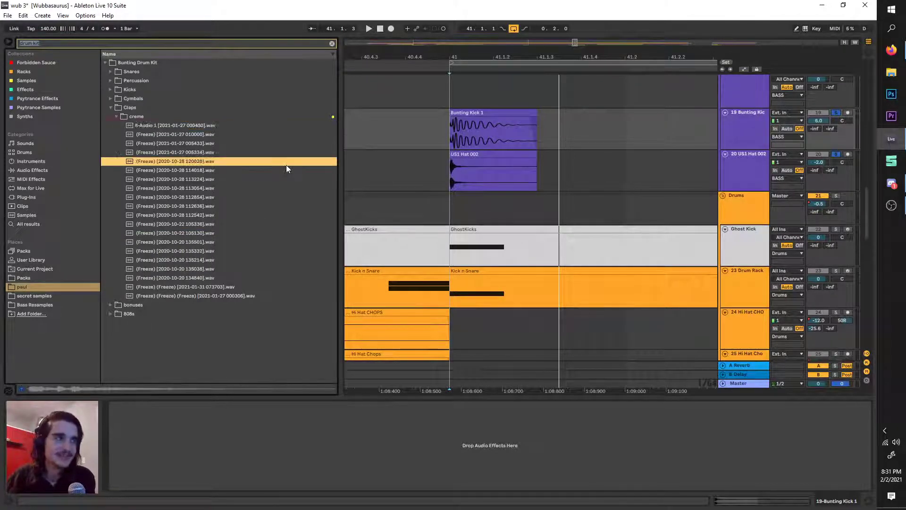
{"action": "left_click", "coordinate": [290, 188]}
{"action": "left_click", "coordinate": [299, 197]}
{"action": "left_click", "coordinate": [300, 233]}
{"action": "left_click", "coordinate": [283, 286]}
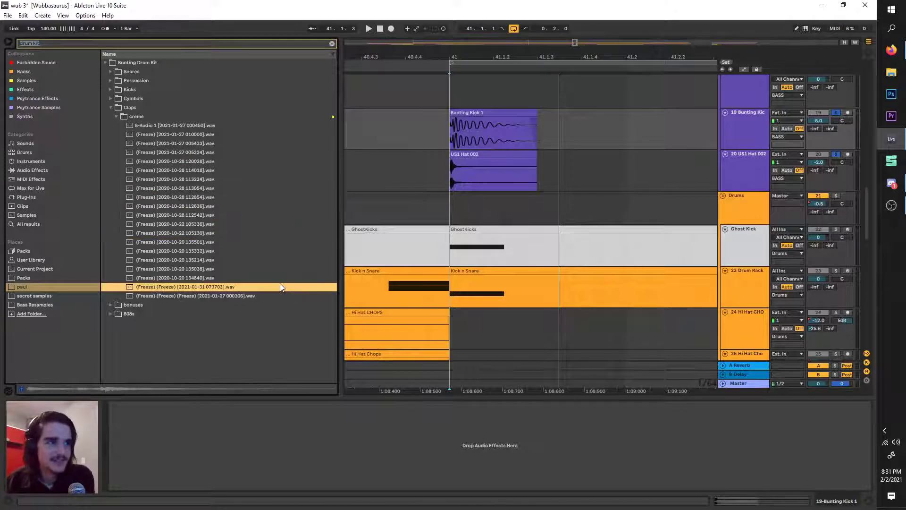
{"action": "left_click", "coordinate": [289, 268]}
{"action": "left_click", "coordinate": [278, 252]}
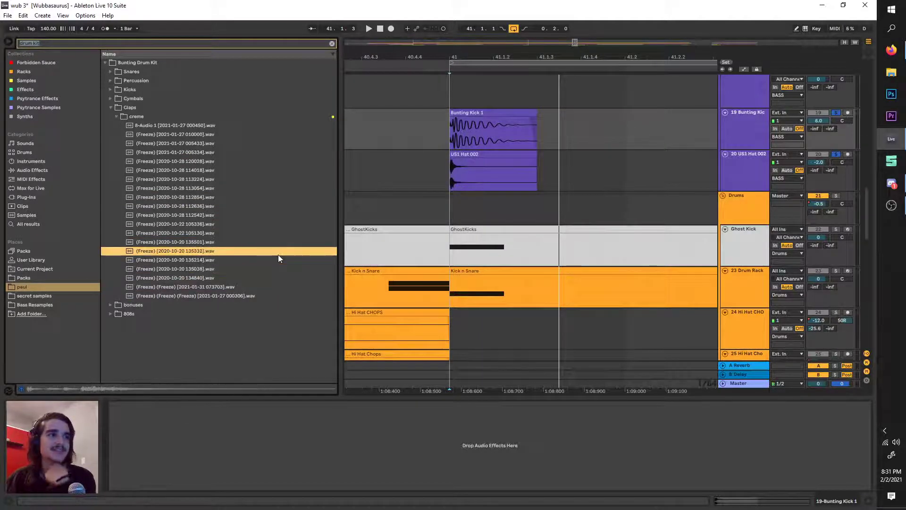
{"action": "left_click", "coordinate": [266, 233]}
{"action": "left_click", "coordinate": [257, 215]}
{"action": "left_click", "coordinate": [250, 188]}
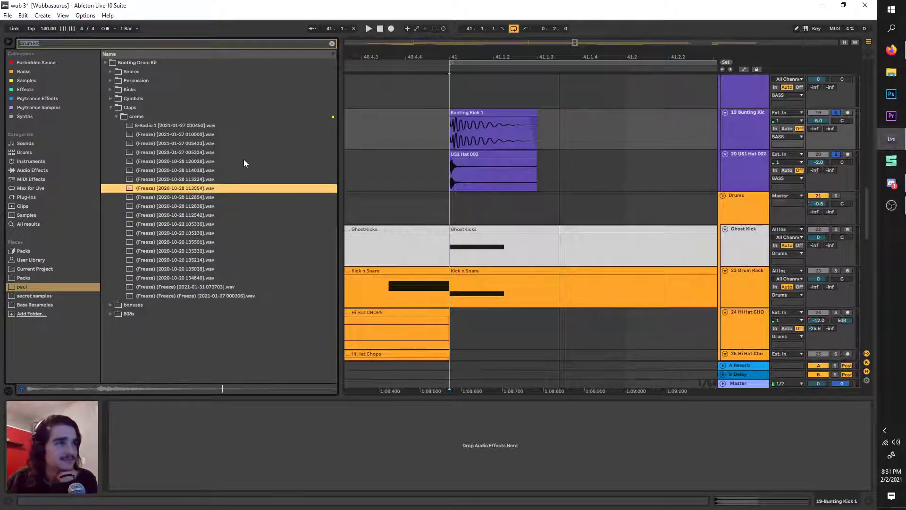
{"action": "left_click", "coordinate": [243, 161]}
{"action": "left_click", "coordinate": [240, 135]}
{"action": "left_click", "coordinate": [240, 125]}
{"action": "left_click", "coordinate": [243, 161]}
{"action": "left_click", "coordinate": [245, 206]}
{"action": "left_click", "coordinate": [247, 242]}
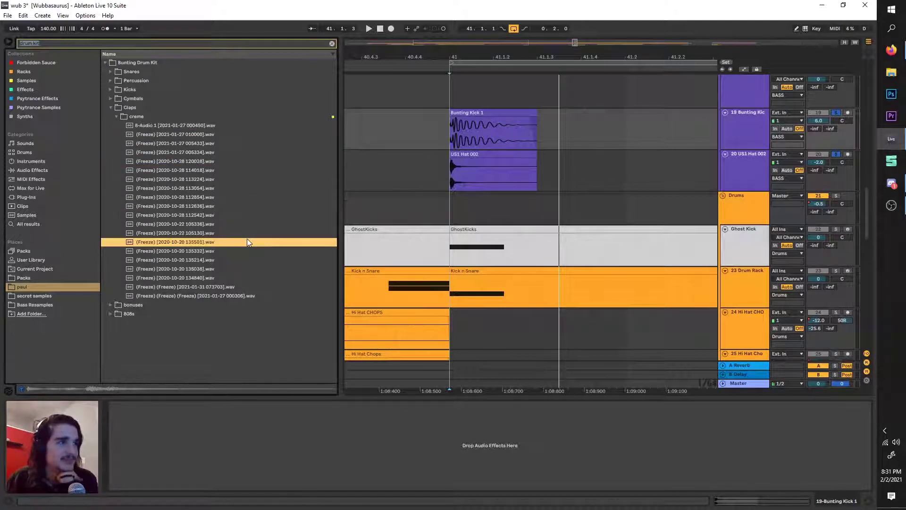
{"action": "left_click", "coordinate": [243, 224]}
{"action": "left_click", "coordinate": [238, 207]}
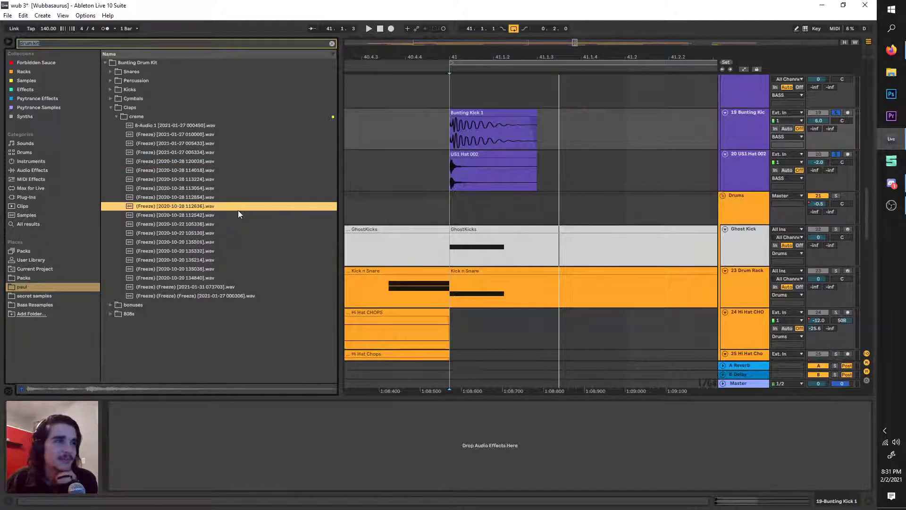
{"action": "left_click", "coordinate": [224, 178]}
{"action": "left_click", "coordinate": [211, 171]}
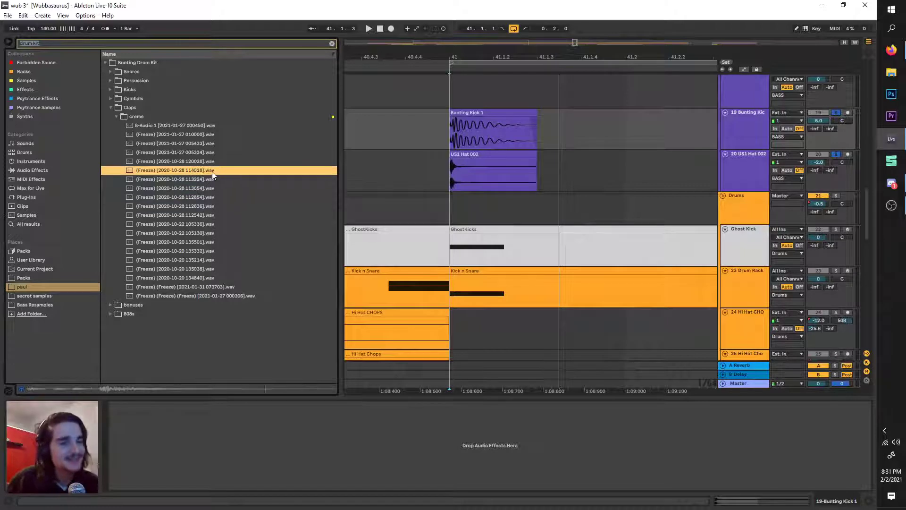
{"action": "key", "text": "Up"}
{"action": "key", "text": "Up"}
{"action": "left_click", "coordinate": [180, 125]}
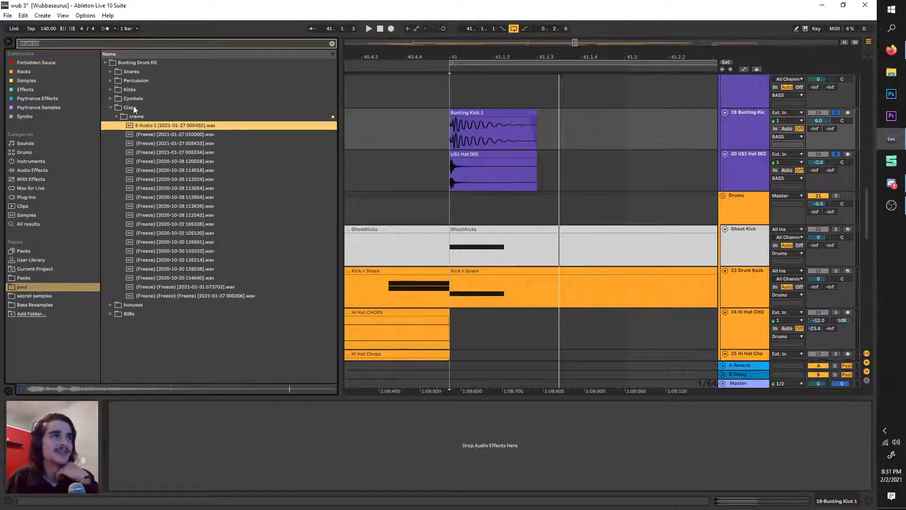
Open the Kicks folder and audition samples from Bunting Kick 1 up to Bunting Kick 20, ending on Bunting Kick 18.
{"action": "left_click", "coordinate": [110, 89]}
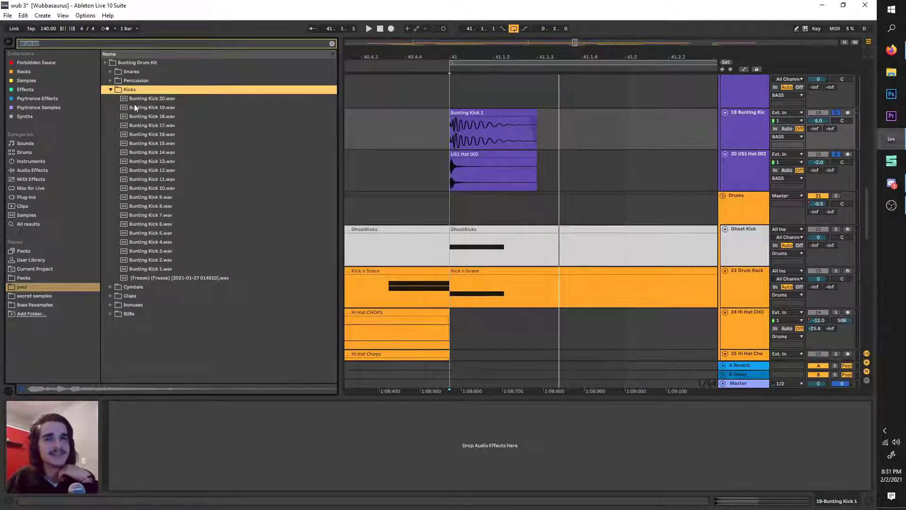
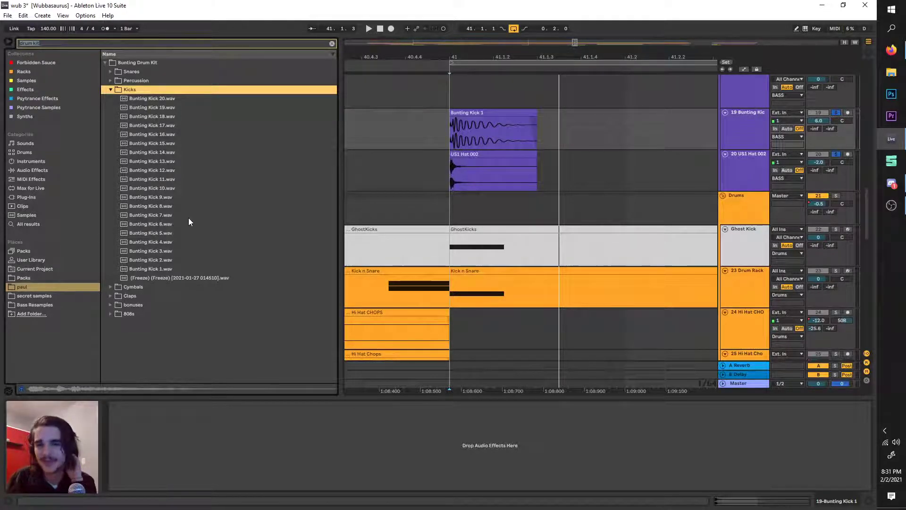
{"action": "left_click", "coordinate": [161, 271]}
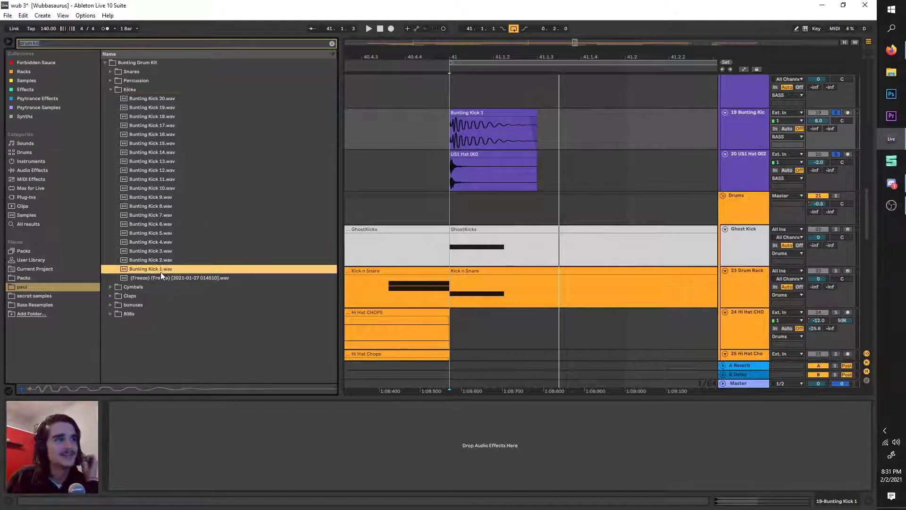
{"action": "left_click", "coordinate": [165, 260]}
{"action": "left_click", "coordinate": [168, 242]}
{"action": "left_click", "coordinate": [186, 197]}
{"action": "left_click", "coordinate": [184, 162]}
{"action": "left_click", "coordinate": [186, 135]}
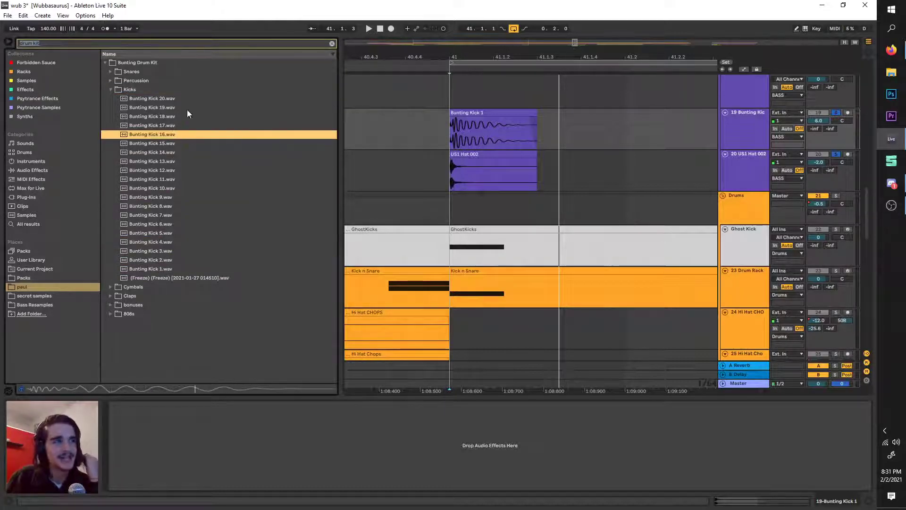
{"action": "left_click", "coordinate": [185, 99]}
{"action": "left_click", "coordinate": [184, 125]}
{"action": "left_click", "coordinate": [183, 99]}
{"action": "left_click", "coordinate": [182, 116]}
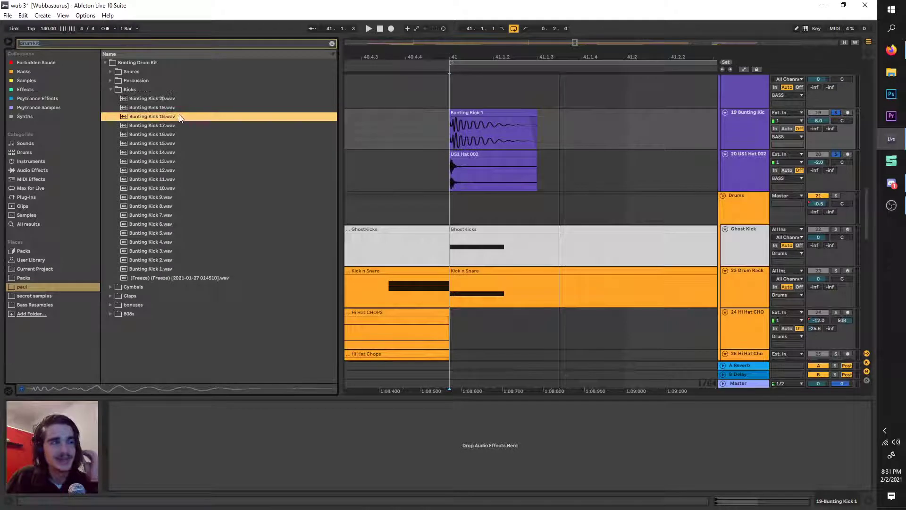
Audition the kicks back down to Bunting Kick 1, then up again to Bunting Kick 12.
{"action": "left_click", "coordinate": [189, 143]}
{"action": "left_click", "coordinate": [200, 179]}
{"action": "left_click", "coordinate": [212, 233]}
{"action": "left_click", "coordinate": [217, 250]}
{"action": "left_click", "coordinate": [223, 259]}
{"action": "left_click", "coordinate": [232, 269]}
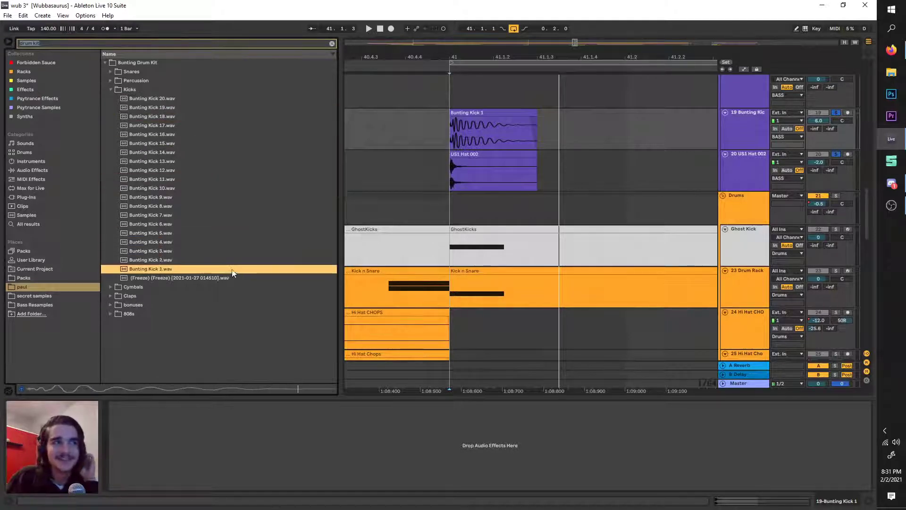
{"action": "left_click", "coordinate": [213, 260]}
{"action": "left_click", "coordinate": [210, 241]}
{"action": "left_click", "coordinate": [213, 206]}
{"action": "left_click", "coordinate": [197, 170]}
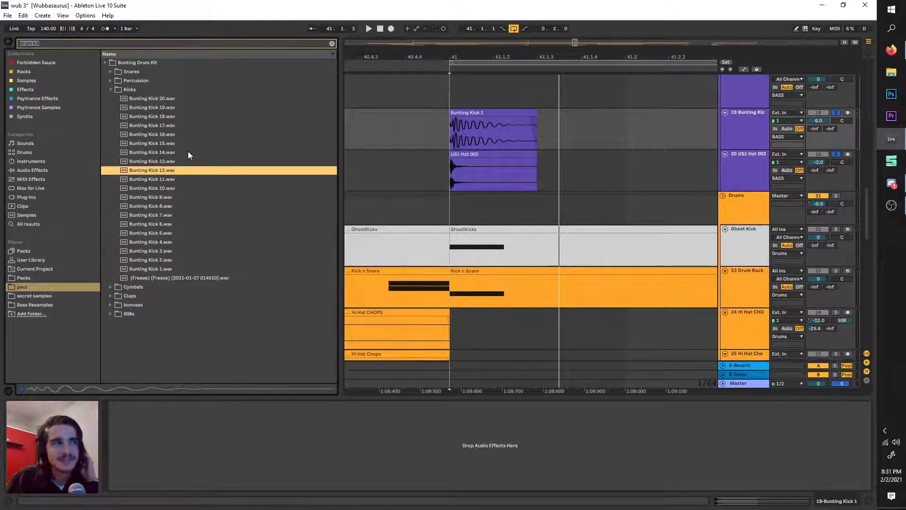
Close the Kicks folder and audition samples in the Percussion creme folder.
{"action": "left_click", "coordinate": [111, 89]}
{"action": "left_click", "coordinate": [110, 81]}
{"action": "left_click", "coordinate": [129, 99]}
{"action": "left_click", "coordinate": [140, 134]}
Close Percussion and audition snares in the Snares creme of crop folder, ending on the last sample.
{"action": "left_click", "coordinate": [111, 81]}
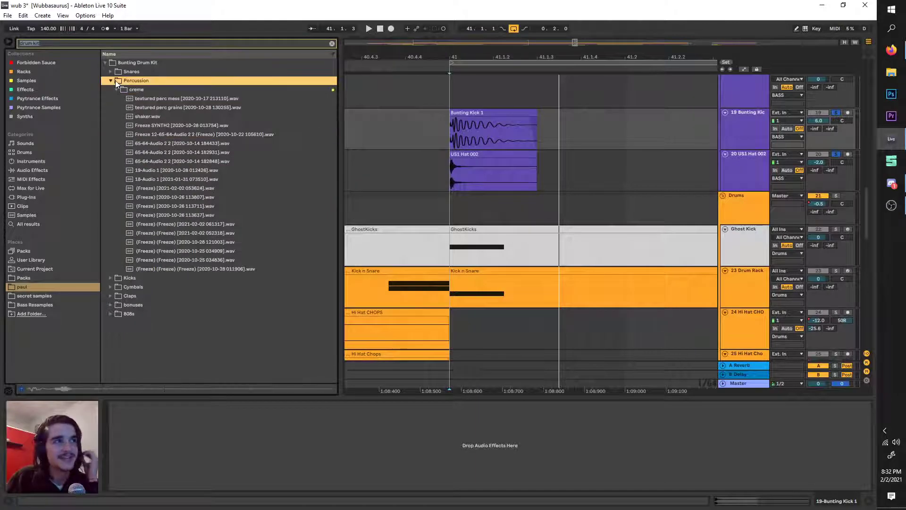
{"action": "left_click", "coordinate": [111, 72]}
{"action": "left_click", "coordinate": [134, 90]}
{"action": "left_click", "coordinate": [116, 81]}
{"action": "left_click", "coordinate": [137, 98]}
{"action": "left_click", "coordinate": [208, 189]}
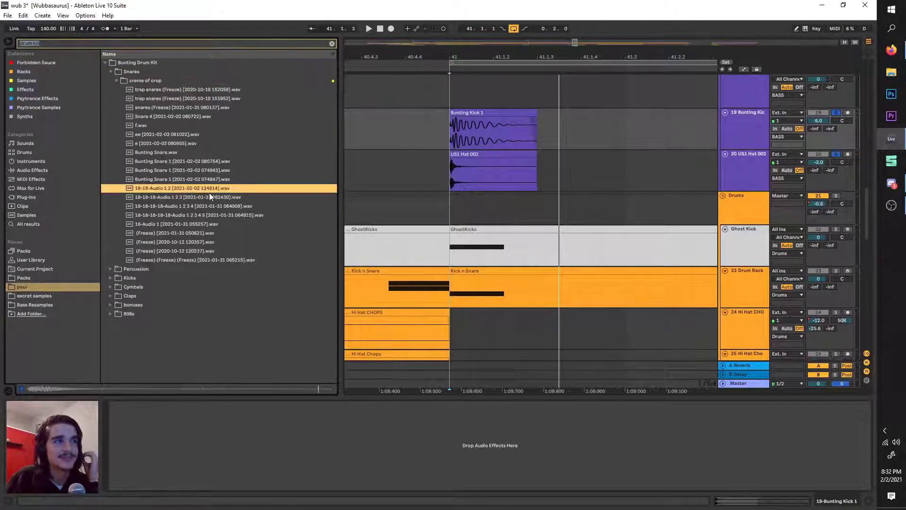
{"action": "left_click", "coordinate": [222, 234]}
{"action": "left_click", "coordinate": [231, 251]}
{"action": "left_click", "coordinate": [232, 259]}
Open the Cymbals creme folder and audition closed hats, crashes and Bunting Open Hat 1.
{"action": "left_click", "coordinate": [133, 287]}
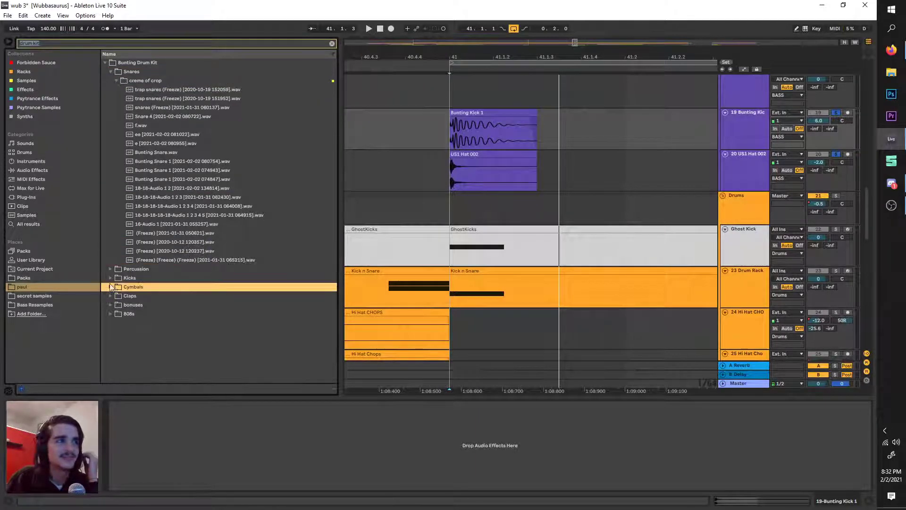
{"action": "left_click", "coordinate": [117, 107]}
{"action": "left_click", "coordinate": [135, 126]}
{"action": "left_click", "coordinate": [211, 170]}
{"action": "left_click", "coordinate": [219, 233]}
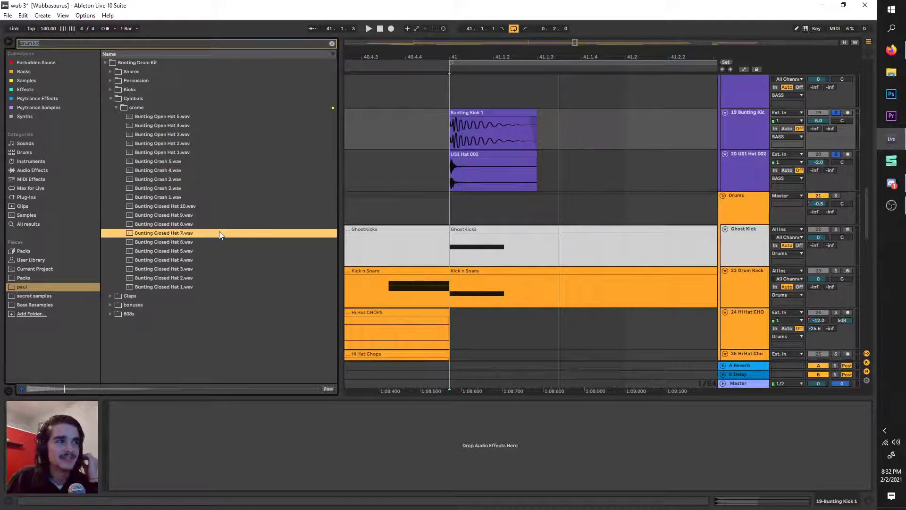
{"action": "left_click", "coordinate": [222, 269]}
{"action": "left_click", "coordinate": [222, 287]}
{"action": "left_click", "coordinate": [212, 224]}
{"action": "left_click", "coordinate": [207, 197]}
{"action": "left_click", "coordinate": [206, 188]}
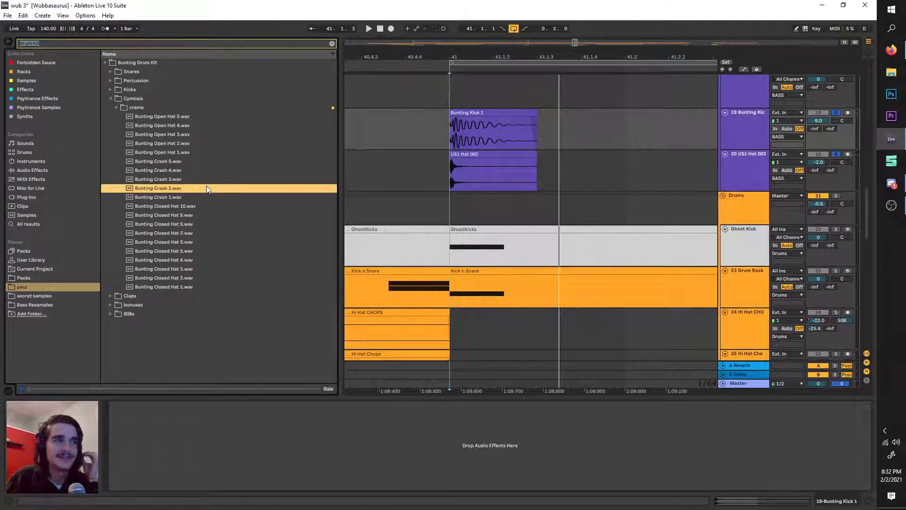
{"action": "left_click", "coordinate": [206, 179]}
{"action": "left_click", "coordinate": [207, 153]}
{"action": "left_click", "coordinate": [208, 159]}
{"action": "left_click", "coordinate": [211, 150]}
{"action": "left_click", "coordinate": [181, 107]}
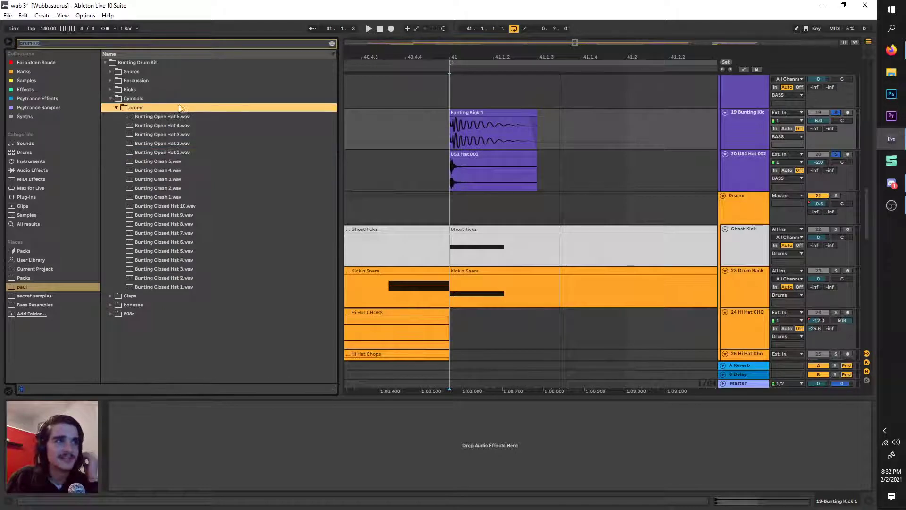
Open the Claps creme folder and audition its samples from the first down to the last two.
{"action": "left_click", "coordinate": [116, 108]}
{"action": "left_click", "coordinate": [110, 117]}
{"action": "left_click", "coordinate": [137, 125]}
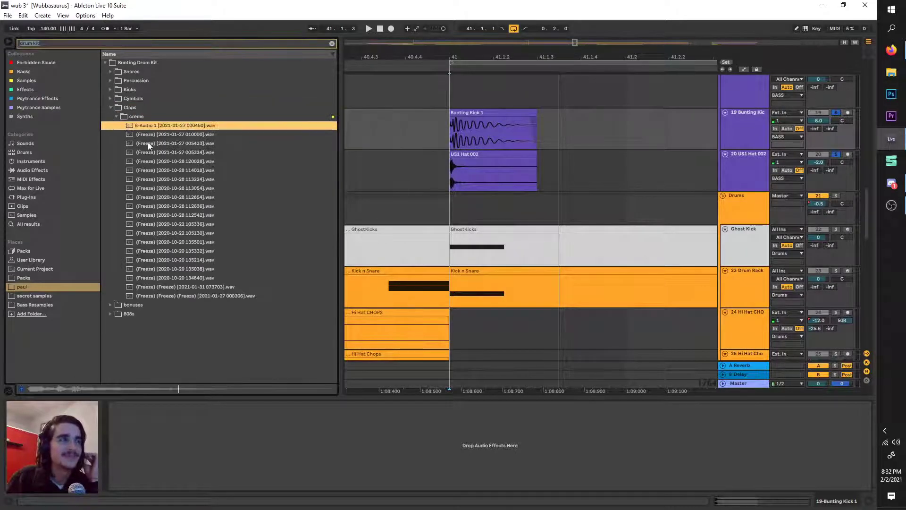
{"action": "left_click", "coordinate": [151, 143]}
{"action": "left_click", "coordinate": [170, 152]}
{"action": "left_click", "coordinate": [188, 206]}
{"action": "left_click", "coordinate": [198, 242]}
{"action": "left_click", "coordinate": [208, 269]}
{"action": "left_click", "coordinate": [213, 297]}
{"action": "left_click", "coordinate": [209, 287]}
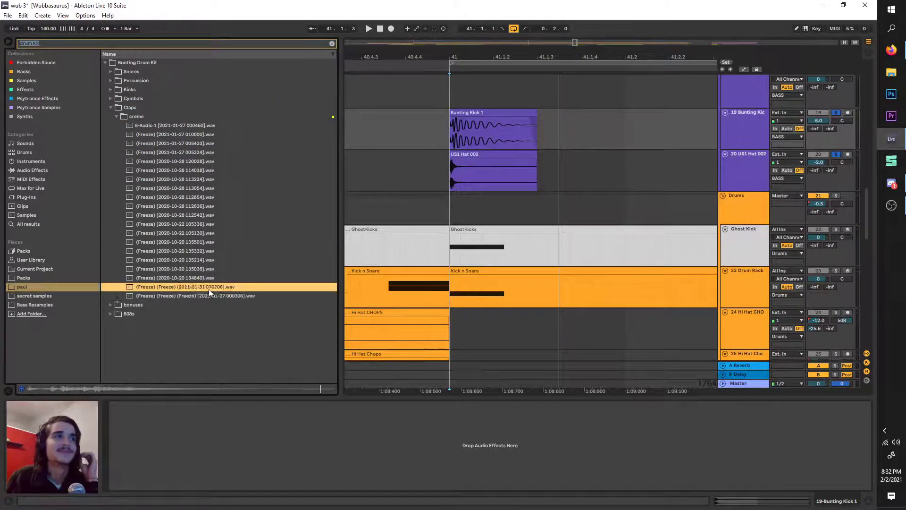
{"action": "left_click", "coordinate": [214, 269]}
{"action": "left_click", "coordinate": [215, 277]}
{"action": "left_click", "coordinate": [216, 270]}
{"action": "left_click", "coordinate": [219, 251]}
{"action": "left_click", "coordinate": [223, 236]}
{"action": "left_click", "coordinate": [229, 214]}
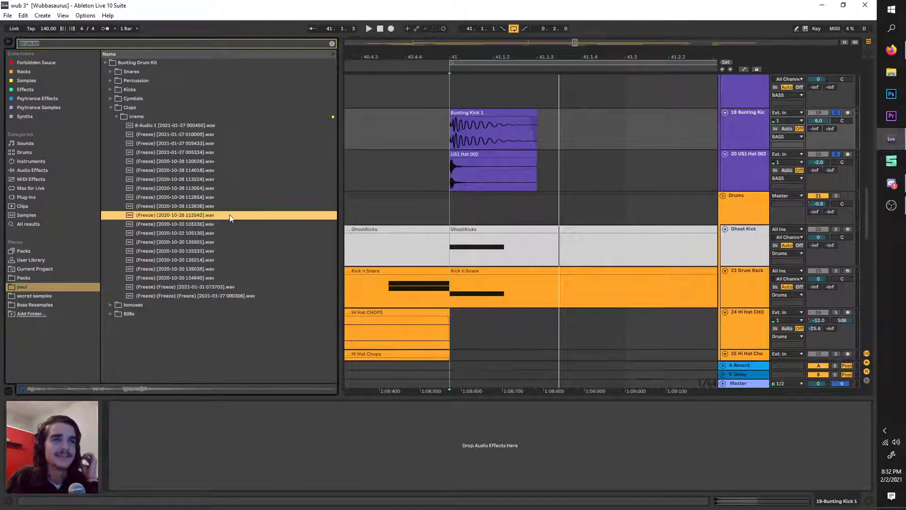
{"action": "left_click", "coordinate": [218, 198]}
{"action": "left_click", "coordinate": [222, 179]}
{"action": "left_click", "coordinate": [207, 152]}
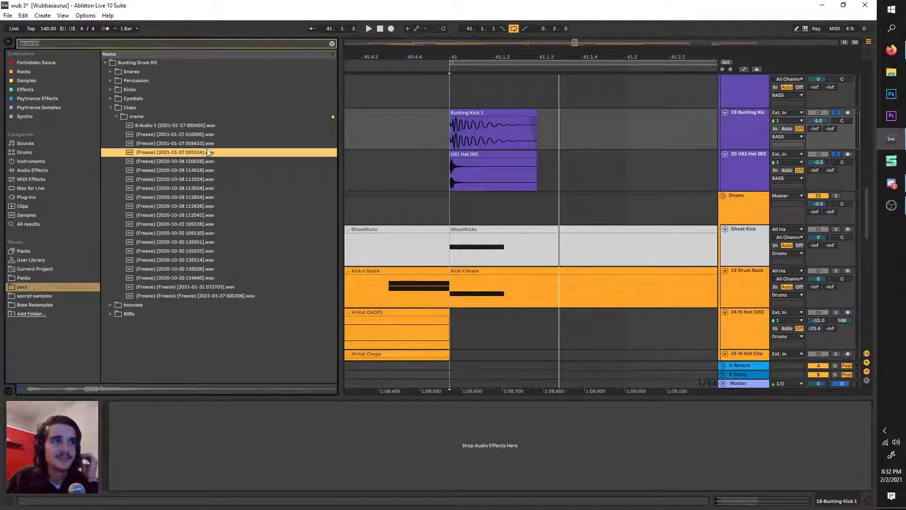
{"action": "left_click", "coordinate": [207, 135]}
{"action": "left_click", "coordinate": [214, 126]}
{"action": "left_click", "coordinate": [221, 119]}
{"action": "left_click", "coordinate": [222, 126]}
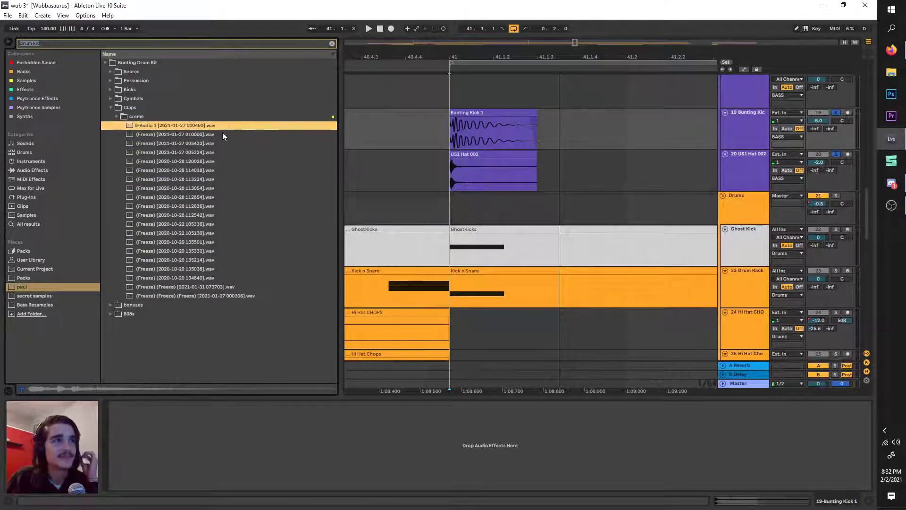
{"action": "left_click", "coordinate": [224, 143]}
{"action": "left_click", "coordinate": [225, 160]}
{"action": "left_click", "coordinate": [228, 198]}
Reopen the Kicks folder and audition kicks up and down the list, ending on Bunting Kick 17.wav.
{"action": "left_click", "coordinate": [111, 82]}
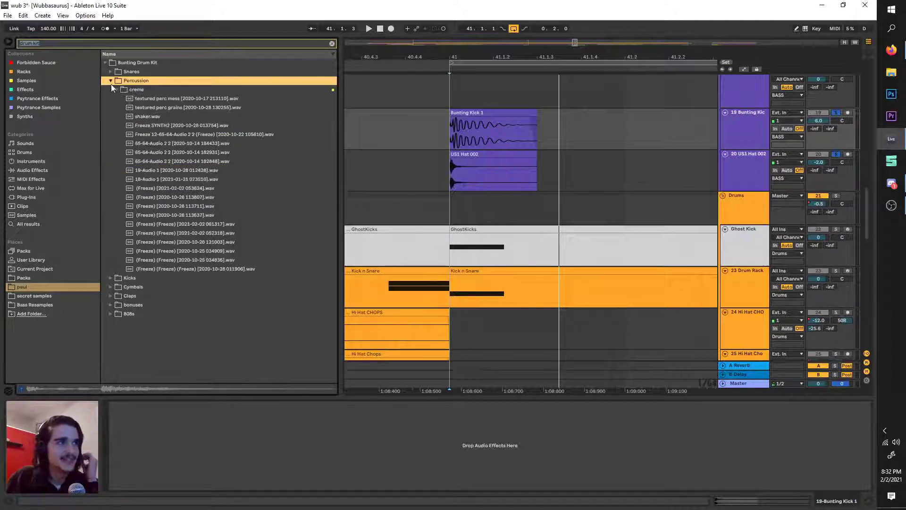
{"action": "left_click", "coordinate": [110, 90]}
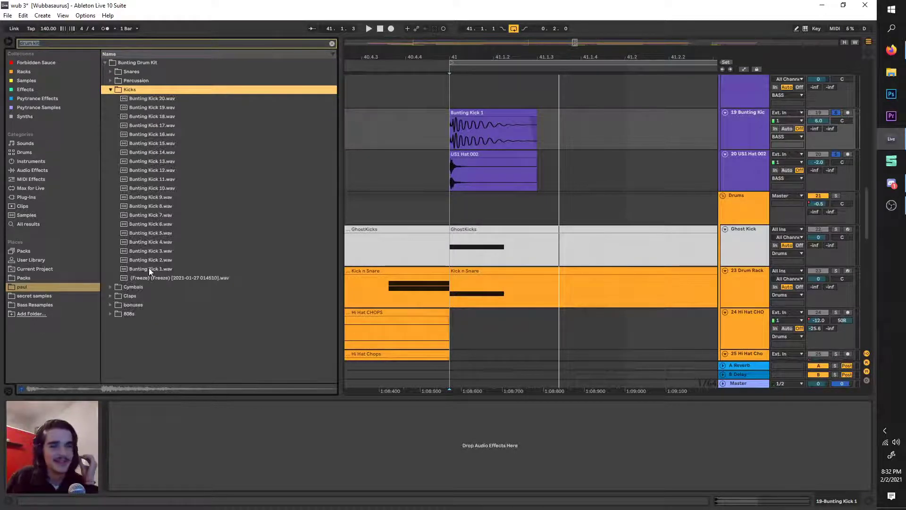
{"action": "left_click", "coordinate": [155, 224]}
{"action": "left_click", "coordinate": [166, 178]}
{"action": "left_click", "coordinate": [175, 152]}
{"action": "left_click", "coordinate": [178, 125]}
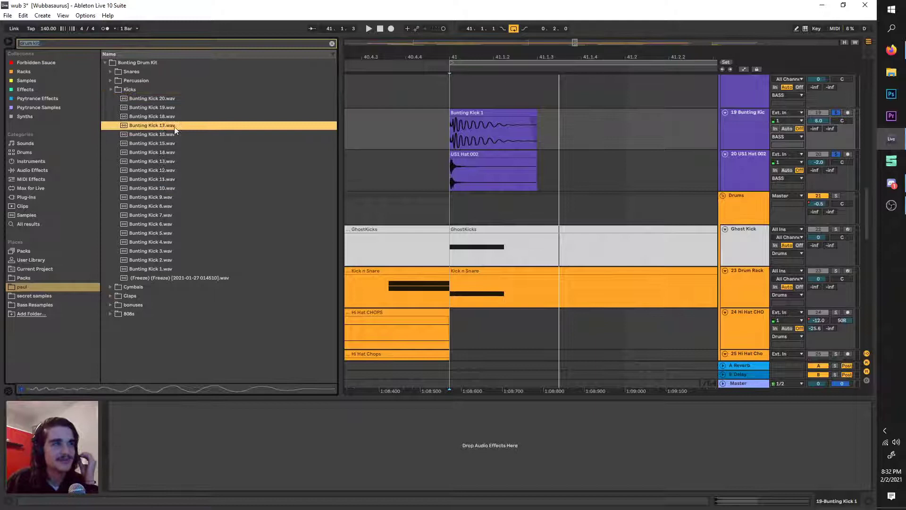
{"action": "left_click", "coordinate": [201, 206]}
{"action": "left_click", "coordinate": [205, 224]}
{"action": "left_click", "coordinate": [217, 233]}
{"action": "left_click", "coordinate": [226, 250]}
{"action": "left_click", "coordinate": [233, 259]}
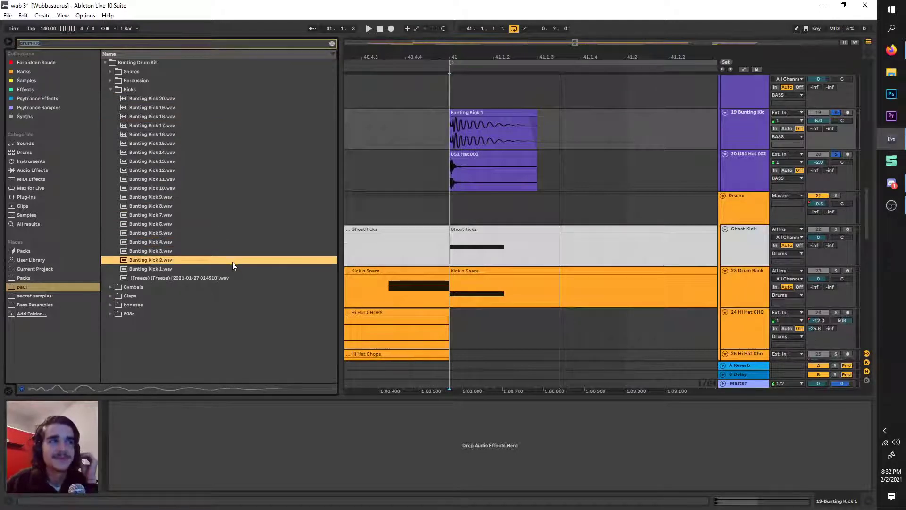
{"action": "left_click", "coordinate": [233, 268]}
{"action": "left_click", "coordinate": [234, 223]}
{"action": "left_click", "coordinate": [234, 179]}
{"action": "left_click", "coordinate": [271, 126]}
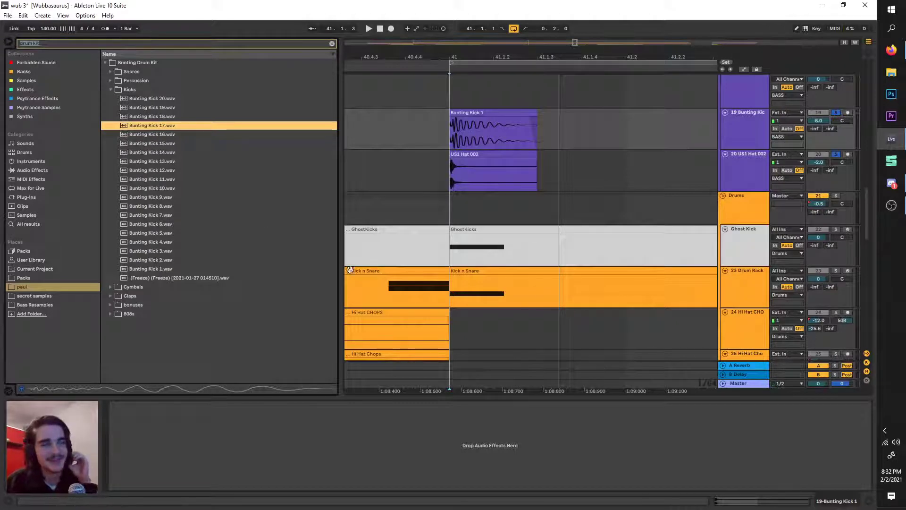
{"action": "scroll", "coordinate": [613, 203], "scroll_direction": "up", "scroll_amount": 1}
{"action": "left_click", "coordinate": [746, 181]}
{"action": "left_click", "coordinate": [745, 138]}
{"action": "left_click", "coordinate": [747, 179]}
{"action": "left_click", "coordinate": [750, 148]}
{"action": "left_click", "coordinate": [755, 179]}
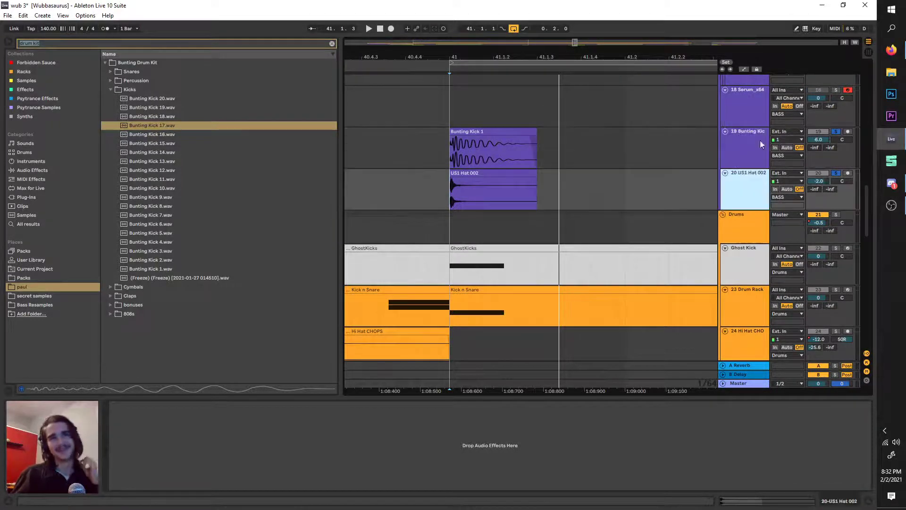
{"action": "left_click", "coordinate": [761, 144]}
{"action": "left_click", "coordinate": [752, 154]}
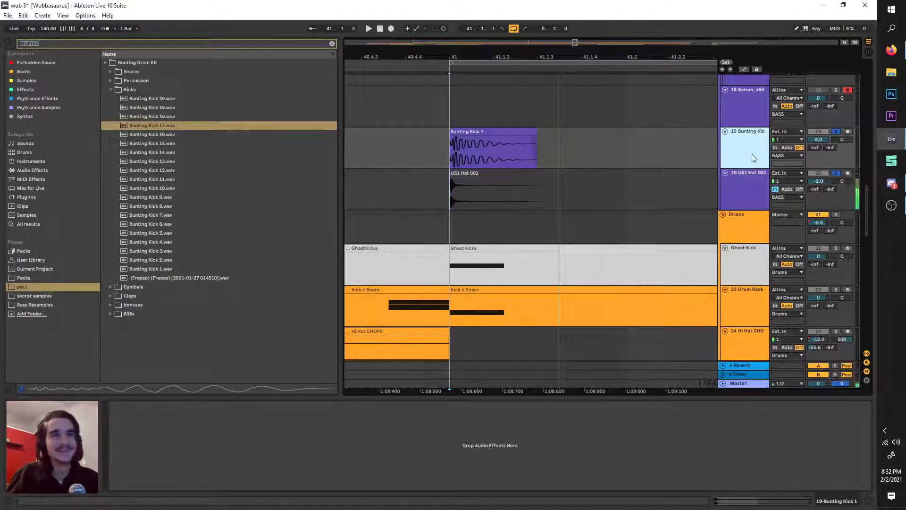
Turn off solo on the Bunting Kick and US1 Hat 002 tracks, and set US1 Hat 002's monitoring to Off.
{"action": "left_click", "coordinate": [835, 173]}
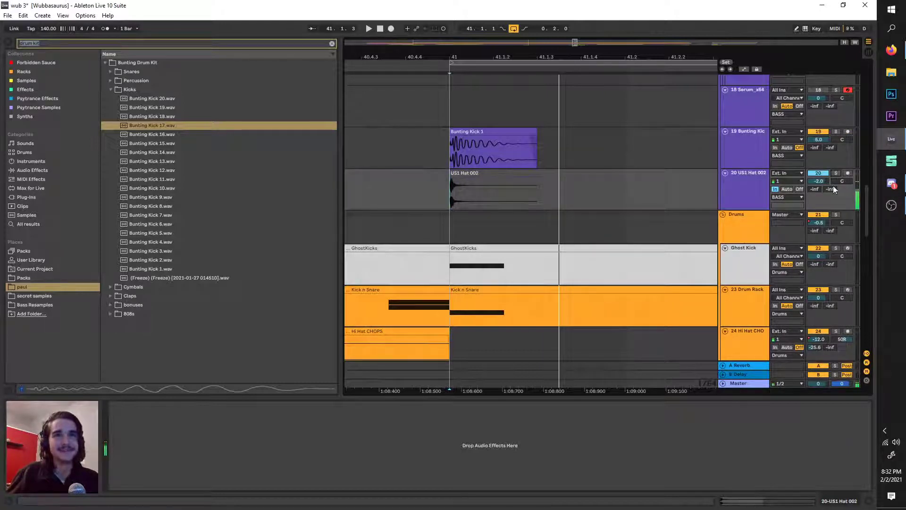
{"action": "left_click", "coordinate": [787, 197]}
{"action": "left_click", "coordinate": [799, 190]}
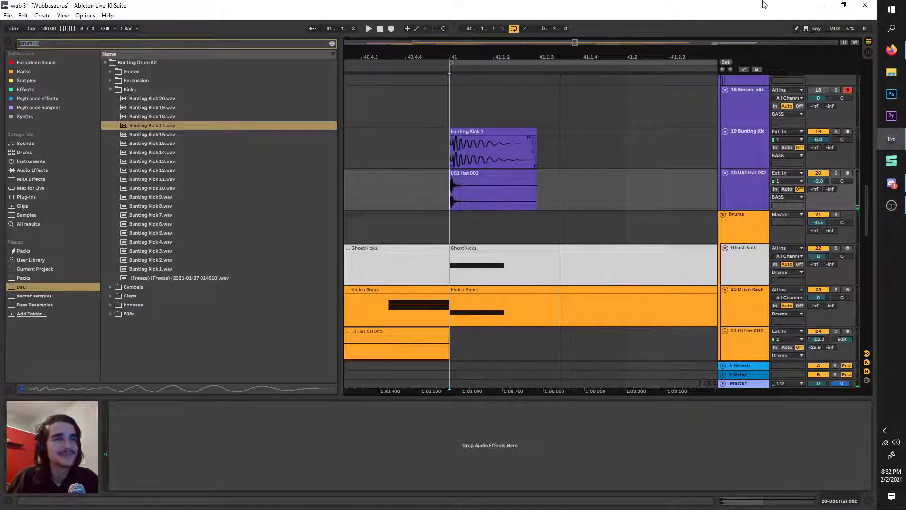
{"action": "left_click", "coordinate": [890, 50]}
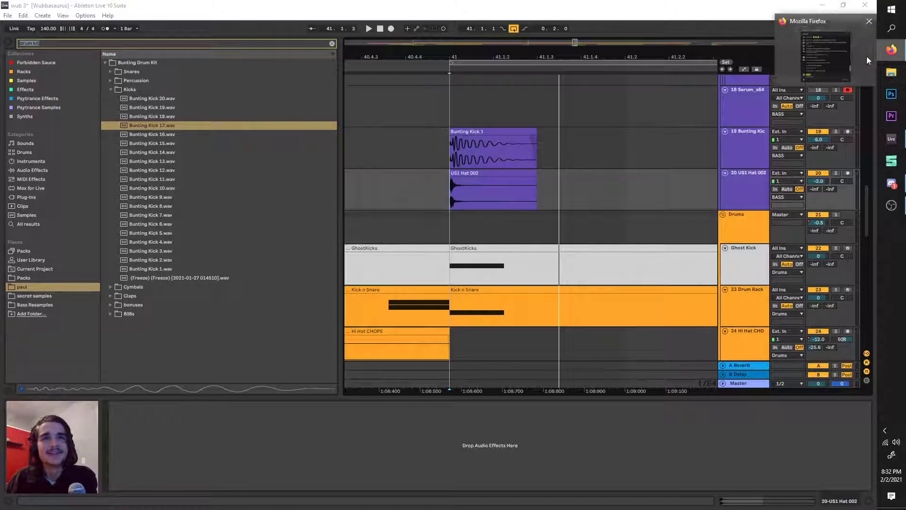
{"action": "left_click", "coordinate": [747, 218]}
{"action": "left_click", "coordinate": [744, 204]}
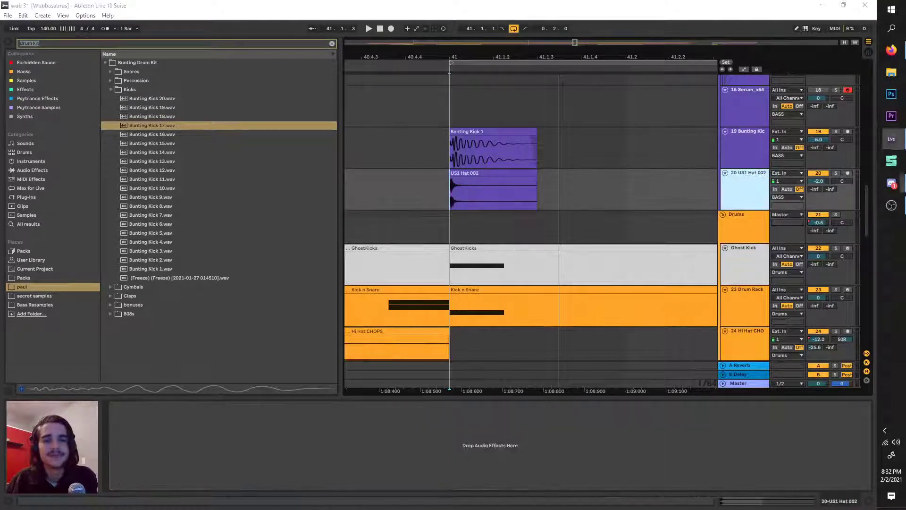
{"action": "right_click", "coordinate": [891, 183]}
{"action": "key", "text": "Escape"}
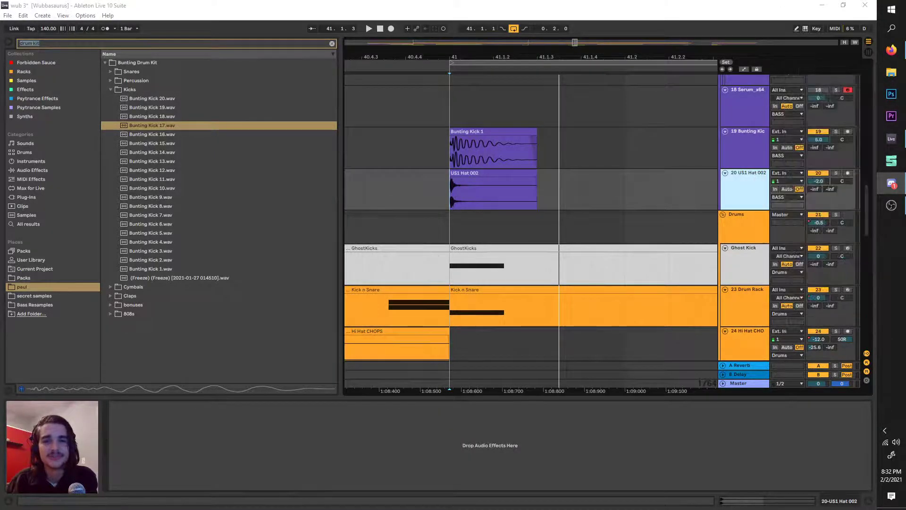